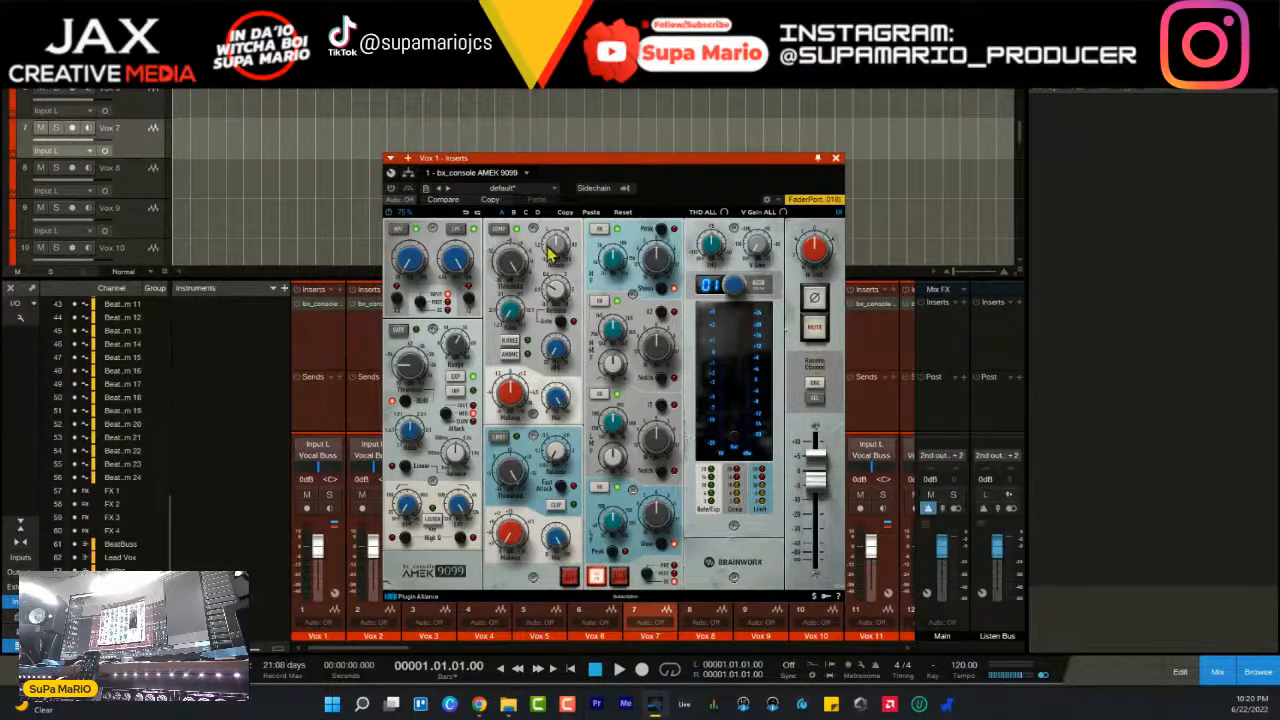
- Examine the bx_console AMEK 9099 insert on the Vox 1 channel and close its window
{"action": "left_click_drag", "start_coordinate": [593, 158], "coordinate": [577, 131]}
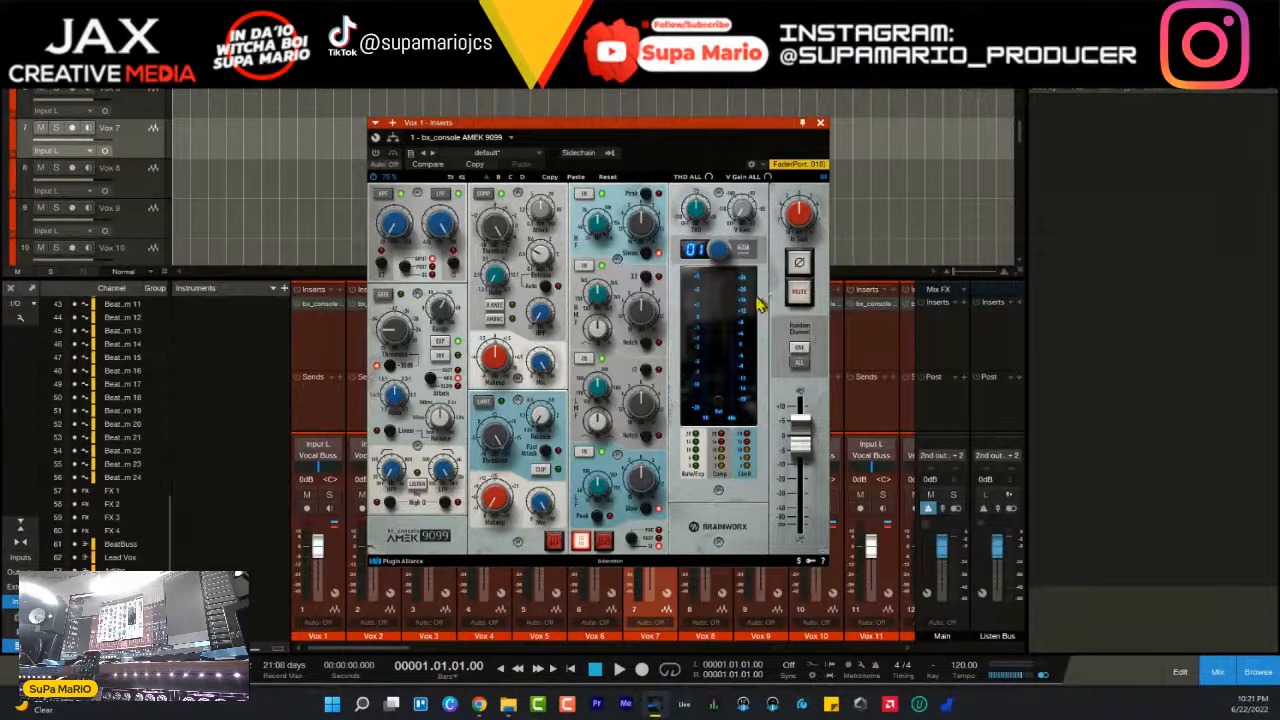
{"action": "left_click", "coordinate": [820, 122]}
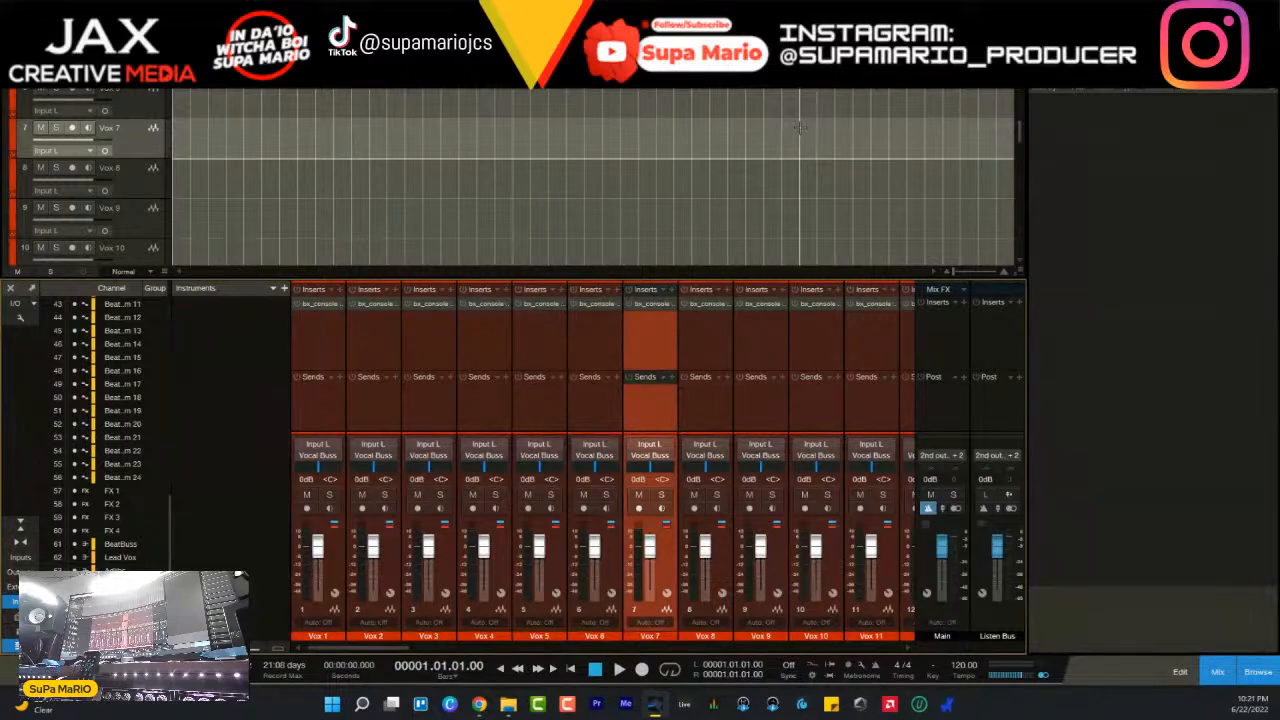
{"action": "left_click", "coordinate": [320, 305]}
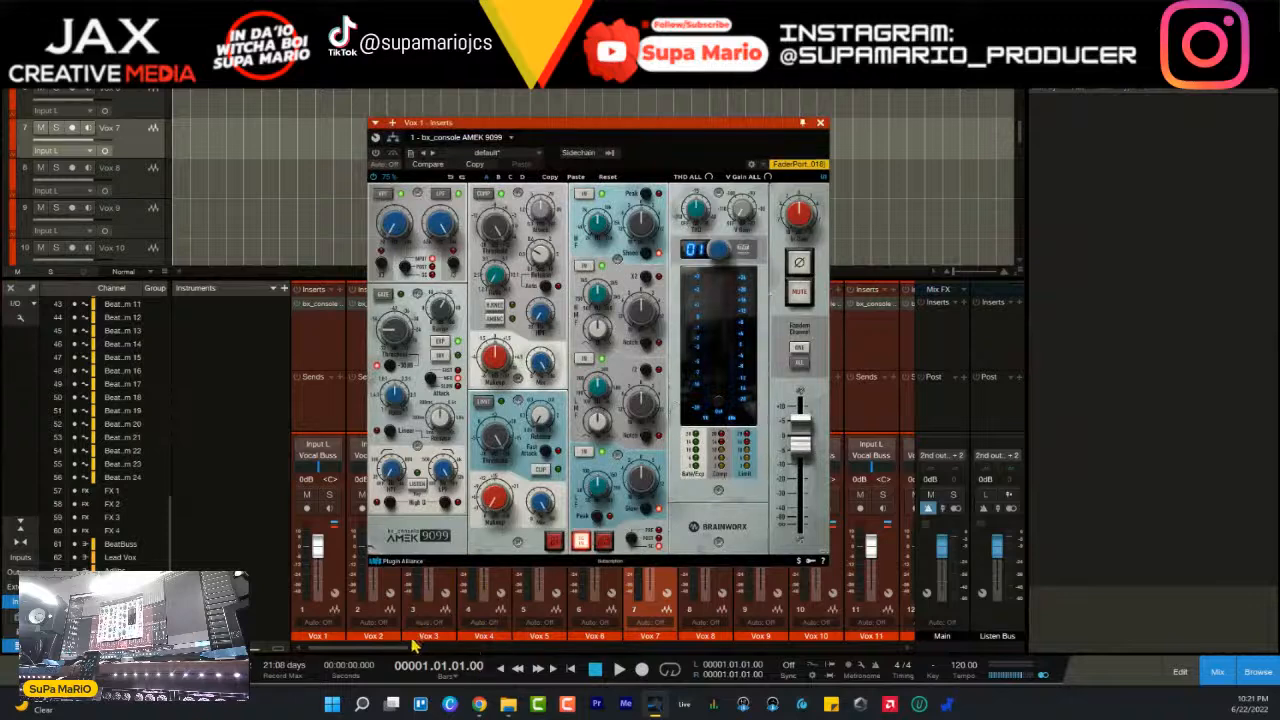
{"action": "left_click", "coordinate": [820, 123]}
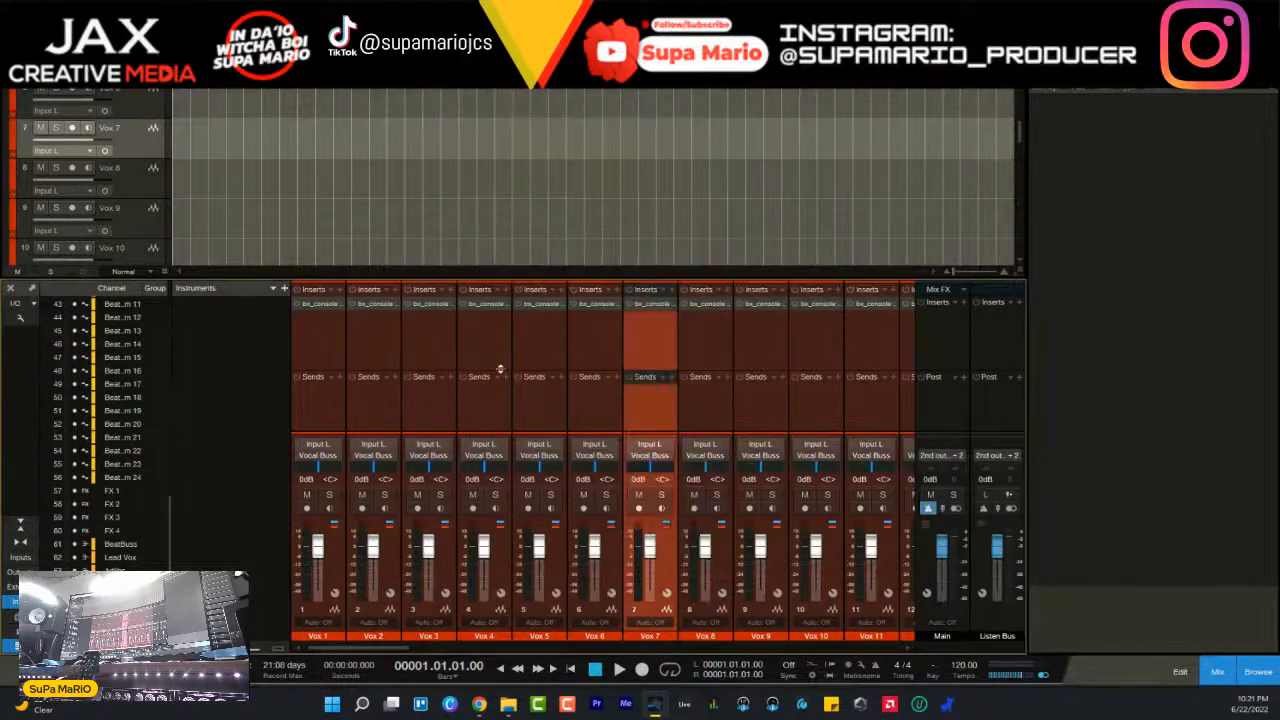
- Examine the bx_console AMEK 9099 insert on the Beat stem 8 channel and close its window
{"action": "left_click_drag", "start_coordinate": [370, 649], "coordinate": [680, 636]}
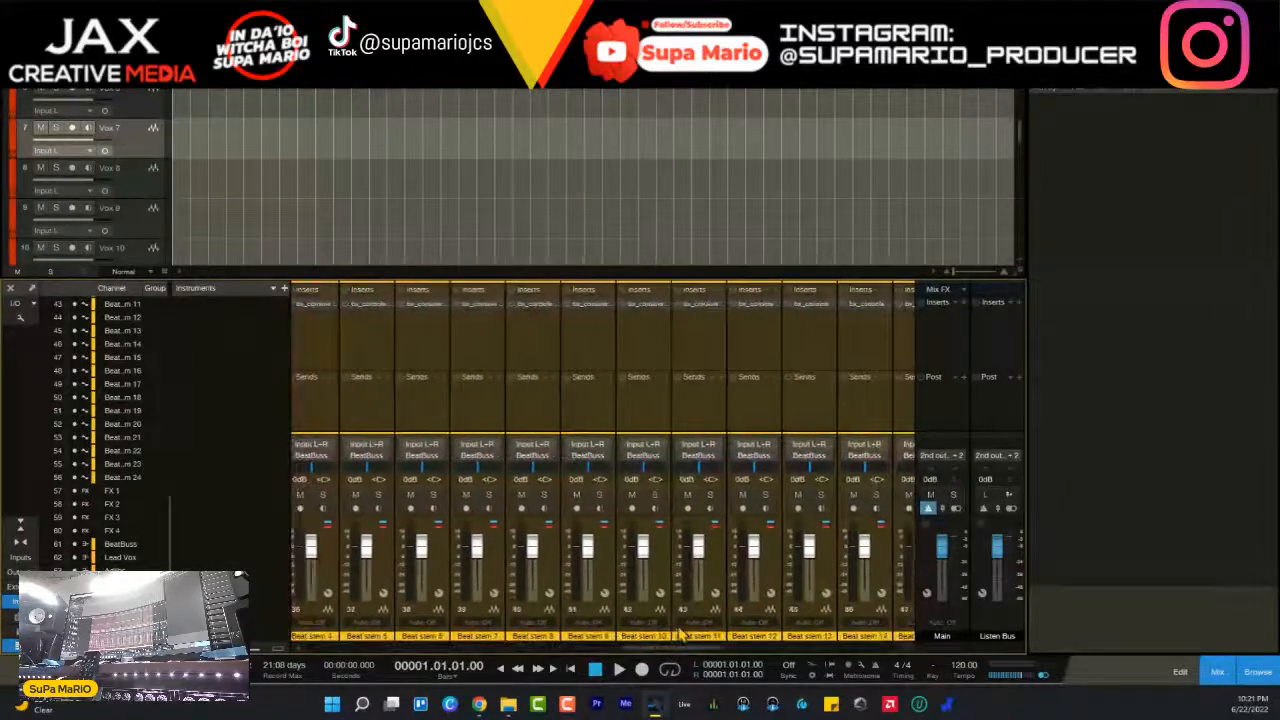
{"action": "left_click", "coordinate": [540, 310]}
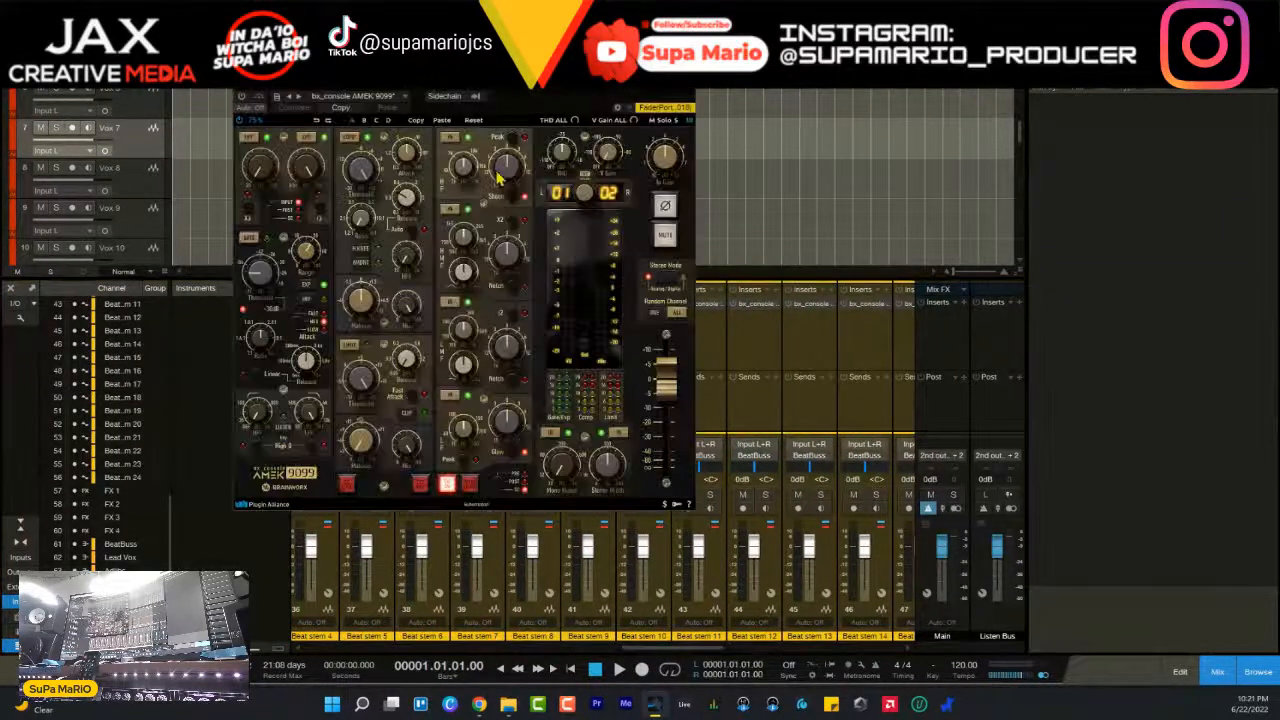
{"action": "left_click_drag", "start_coordinate": [499, 131], "coordinate": [725, 162]}
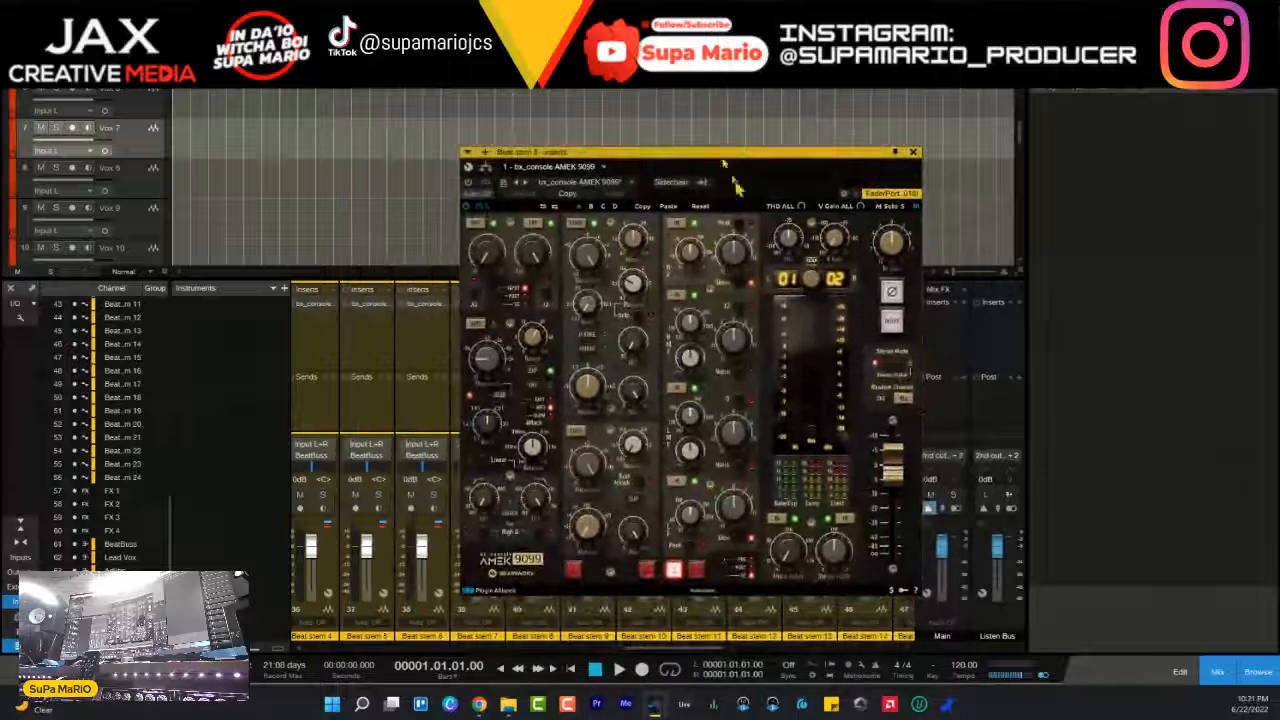
{"action": "left_click", "coordinate": [913, 152]}
- Review the FX 1 to FX 4 channels in the mixer
{"action": "left_click_drag", "start_coordinate": [699, 649], "coordinate": [931, 630]}
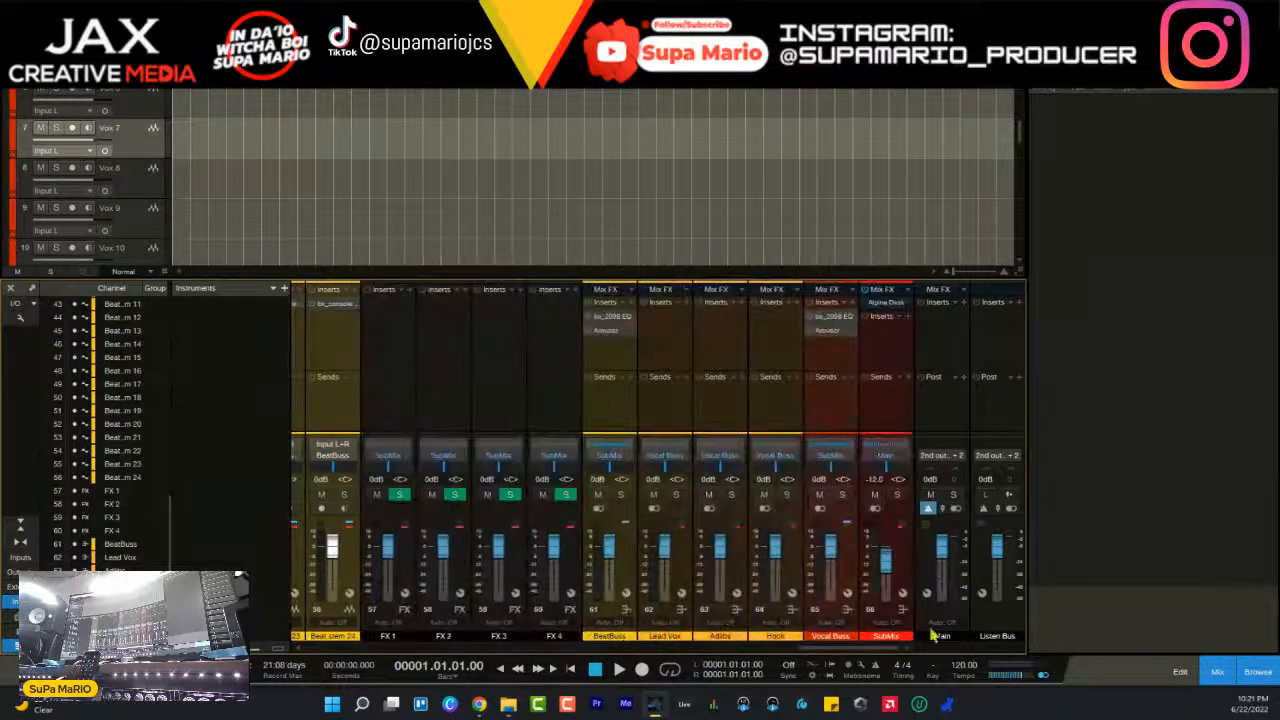
{"action": "left_click", "coordinate": [405, 567]}
{"action": "left_click", "coordinate": [578, 560]}
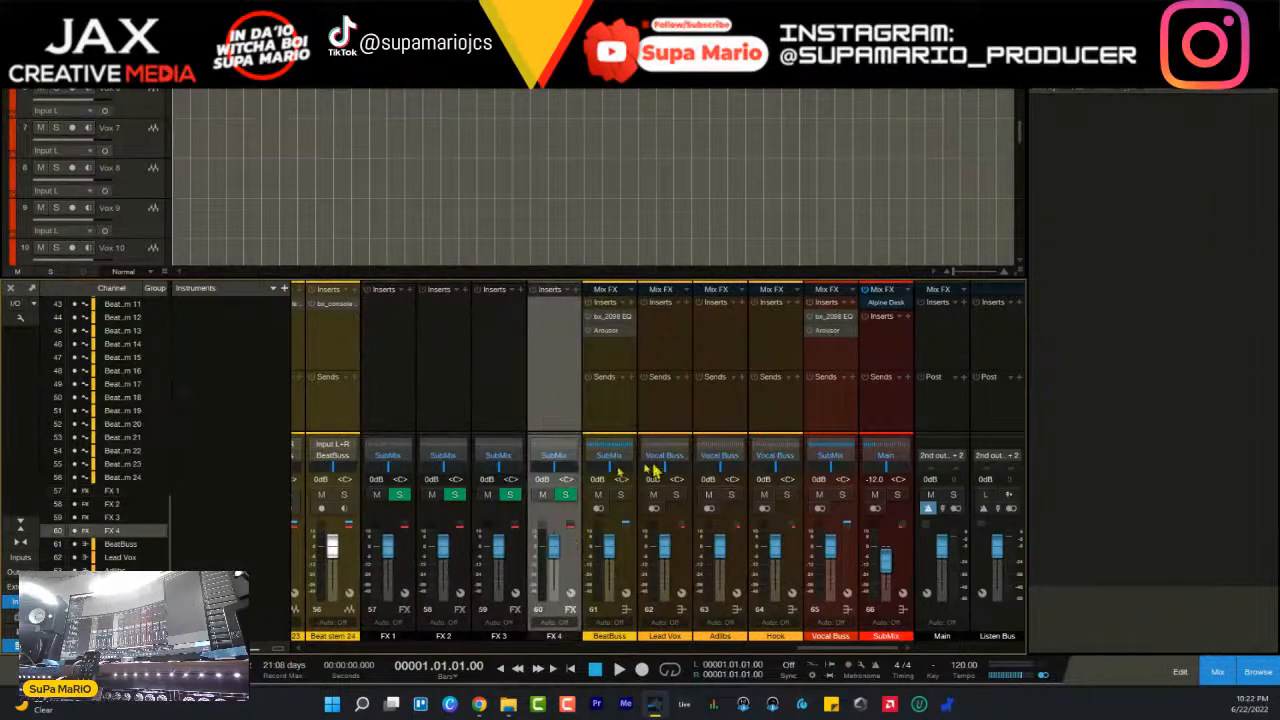
- Examine the bx_2098 EQ and Arousor inserts on the BeatBuss channel, closing each plugin window
{"action": "left_click", "coordinate": [624, 585]}
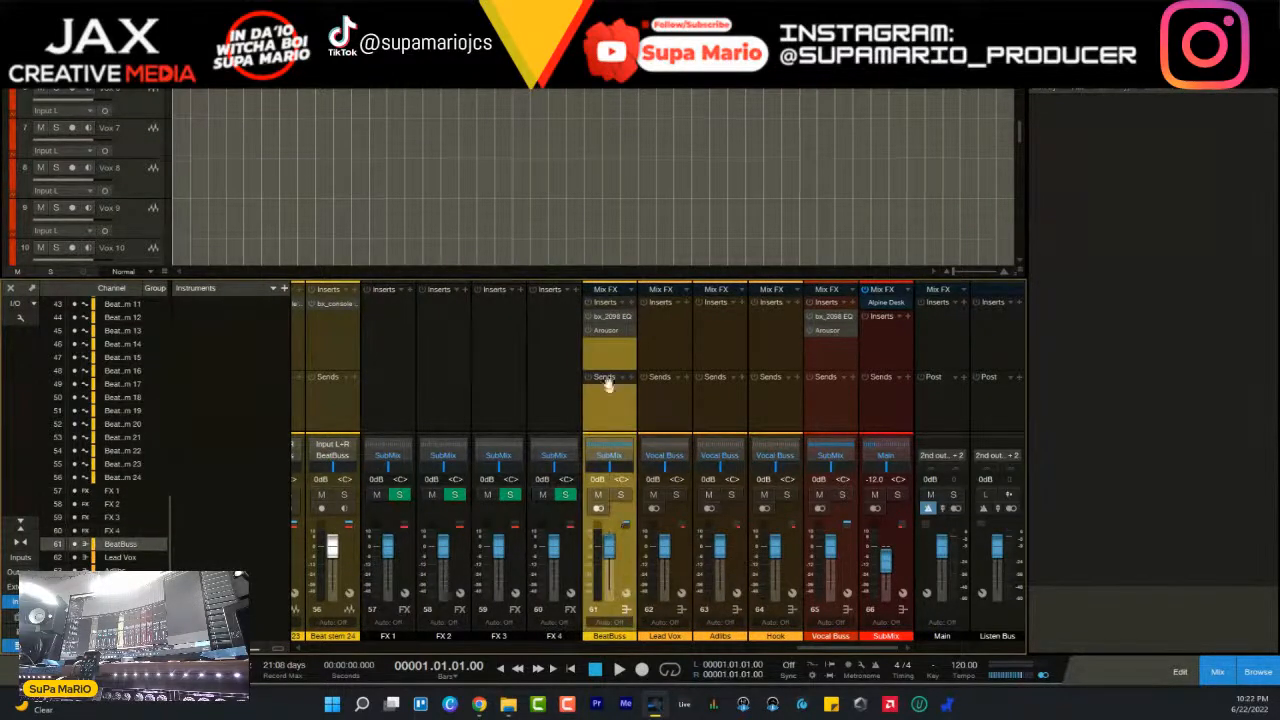
{"action": "left_click", "coordinate": [613, 318]}
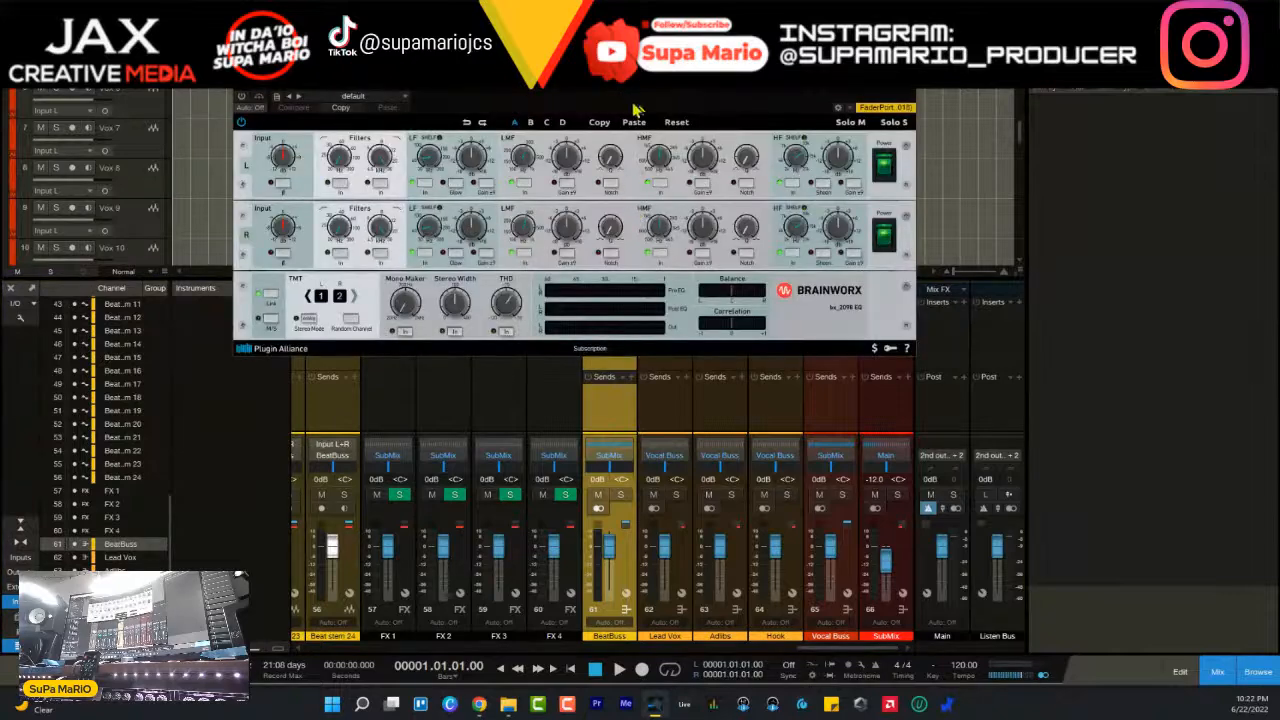
{"action": "left_click_drag", "start_coordinate": [625, 75], "coordinate": [704, 324]}
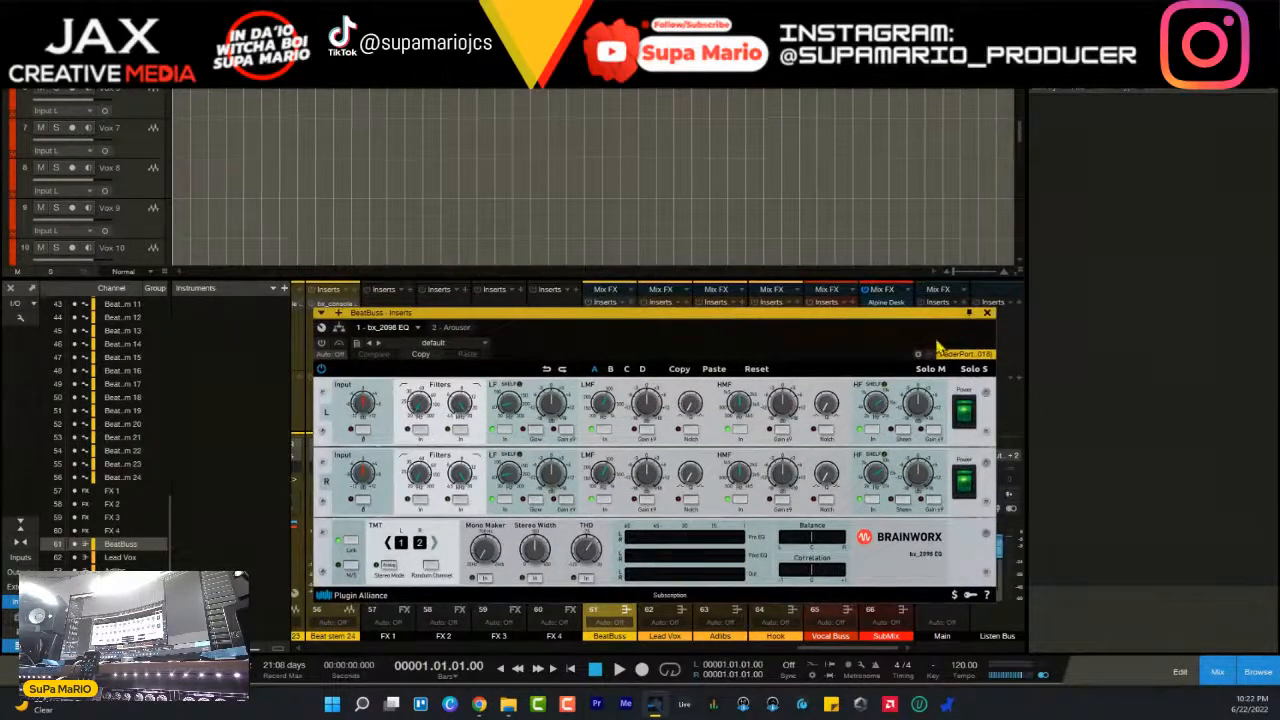
{"action": "left_click", "coordinate": [990, 315]}
{"action": "left_click", "coordinate": [612, 332]}
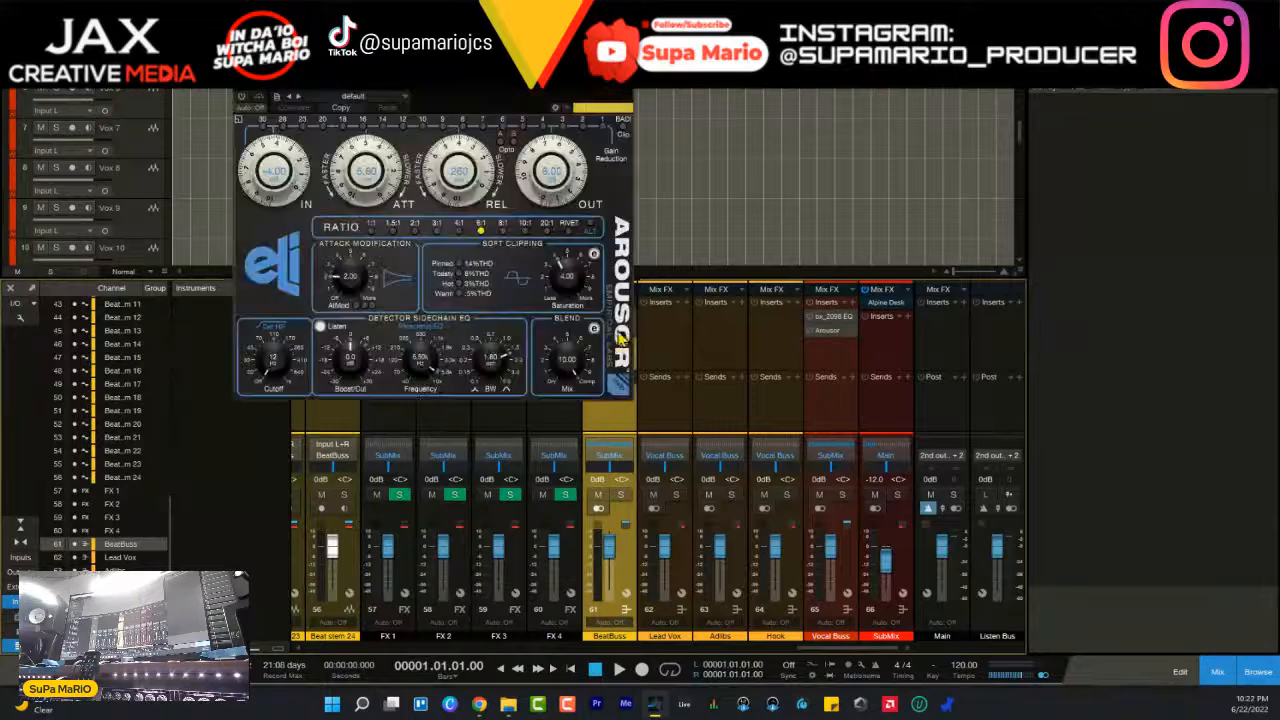
{"action": "left_click_drag", "start_coordinate": [589, 68], "coordinate": [745, 188]}
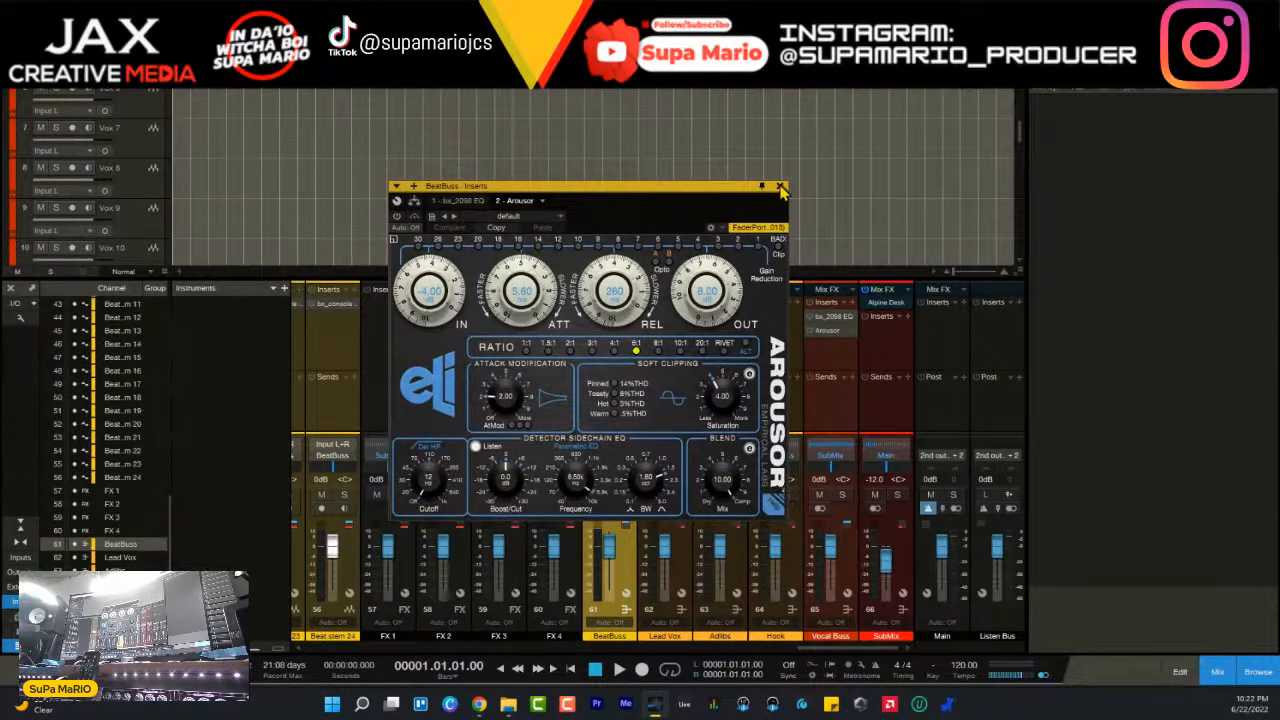
{"action": "left_click", "coordinate": [780, 186]}
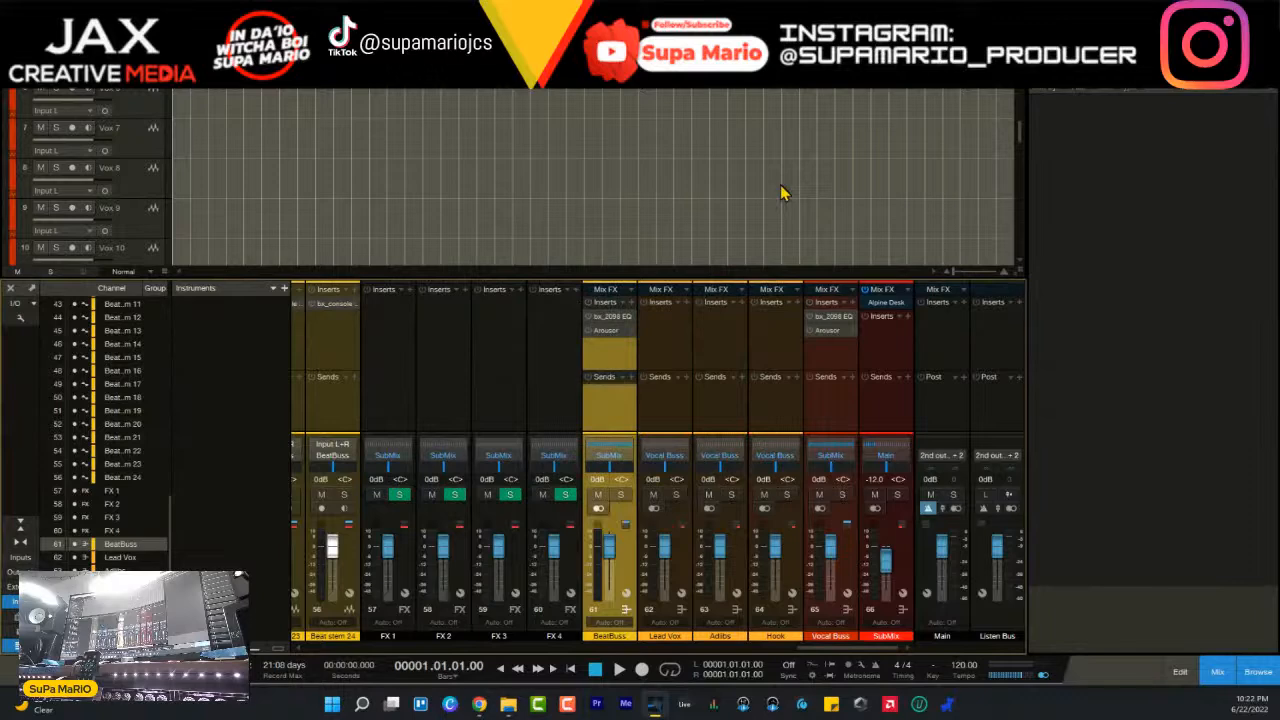
- Examine the bx_2098 EQ insert on the Vocal Buss and review the Lead Vox, Adlibs and Hook buses
{"action": "left_click", "coordinate": [835, 318]}
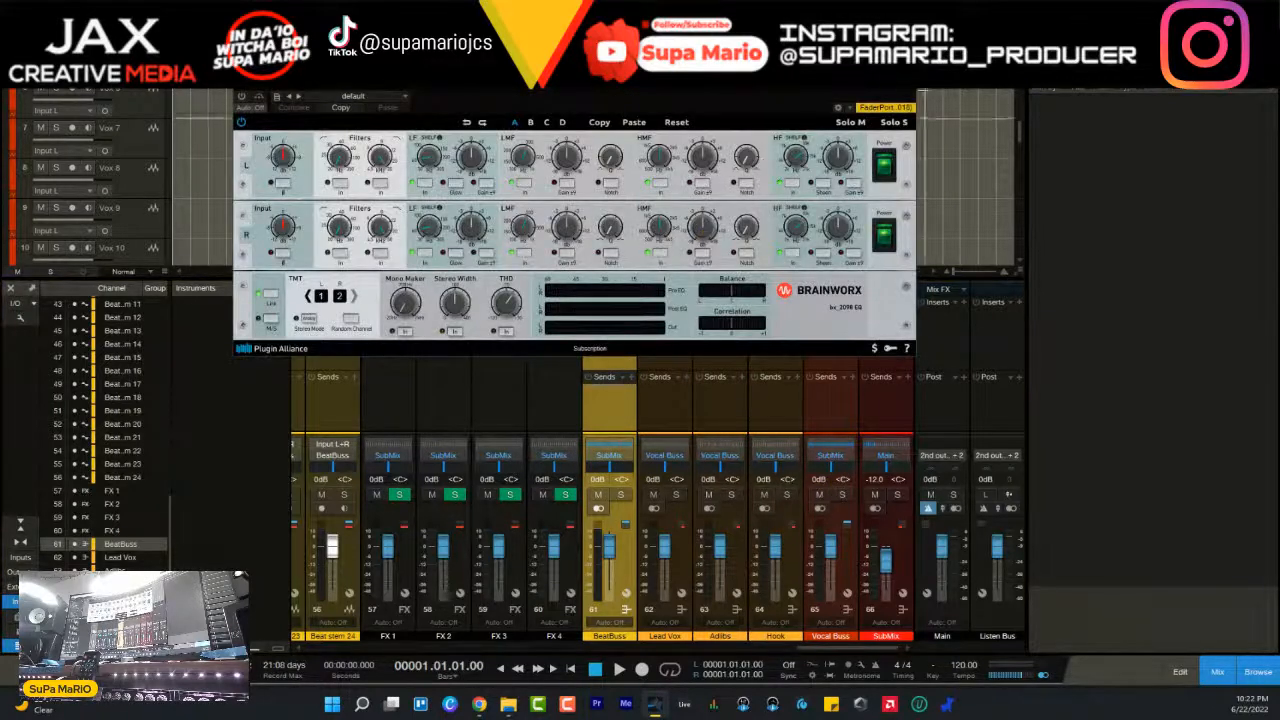
{"action": "left_click", "coordinate": [838, 107]}
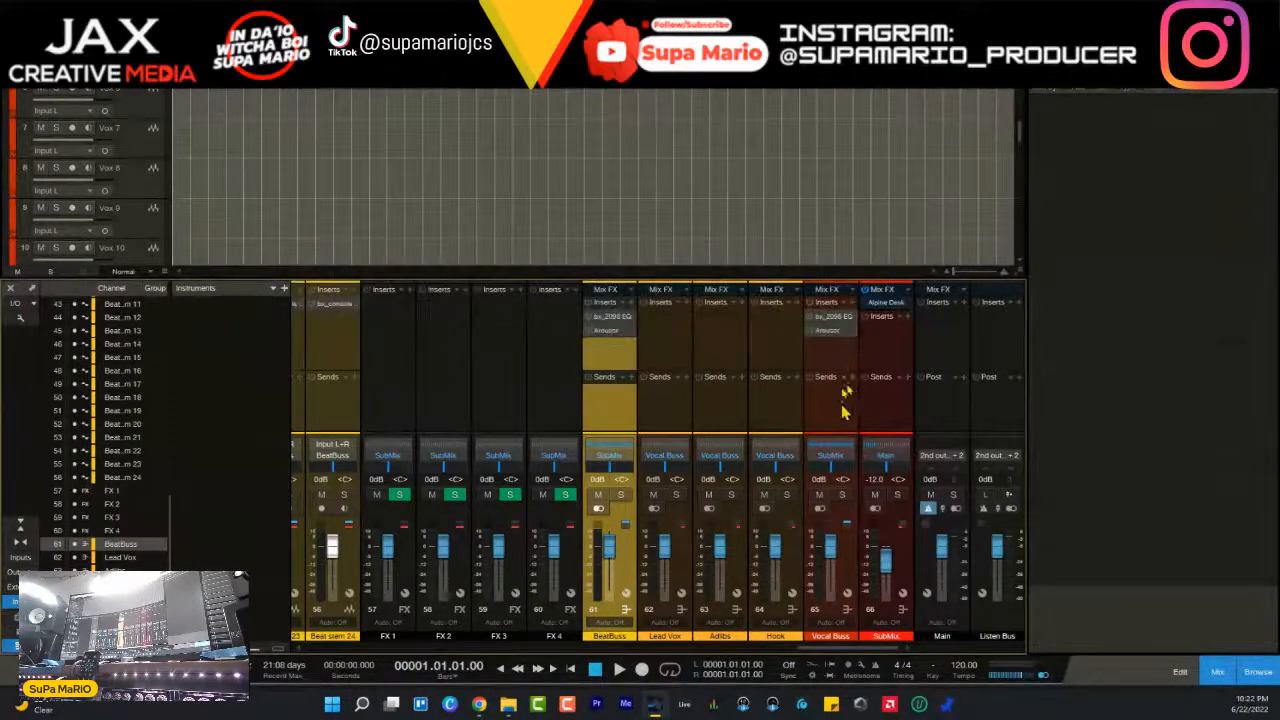
{"action": "left_click", "coordinate": [686, 572]}
{"action": "left_click", "coordinate": [742, 575]}
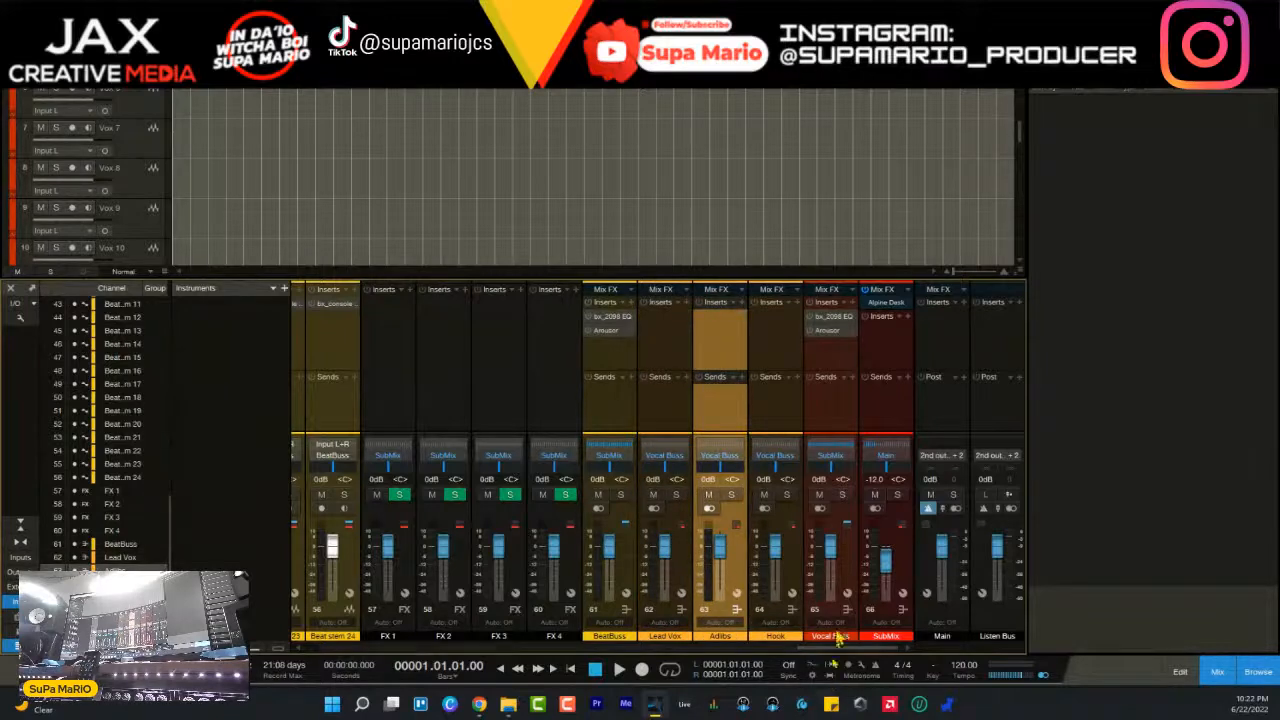
{"action": "left_click", "coordinate": [798, 549]}
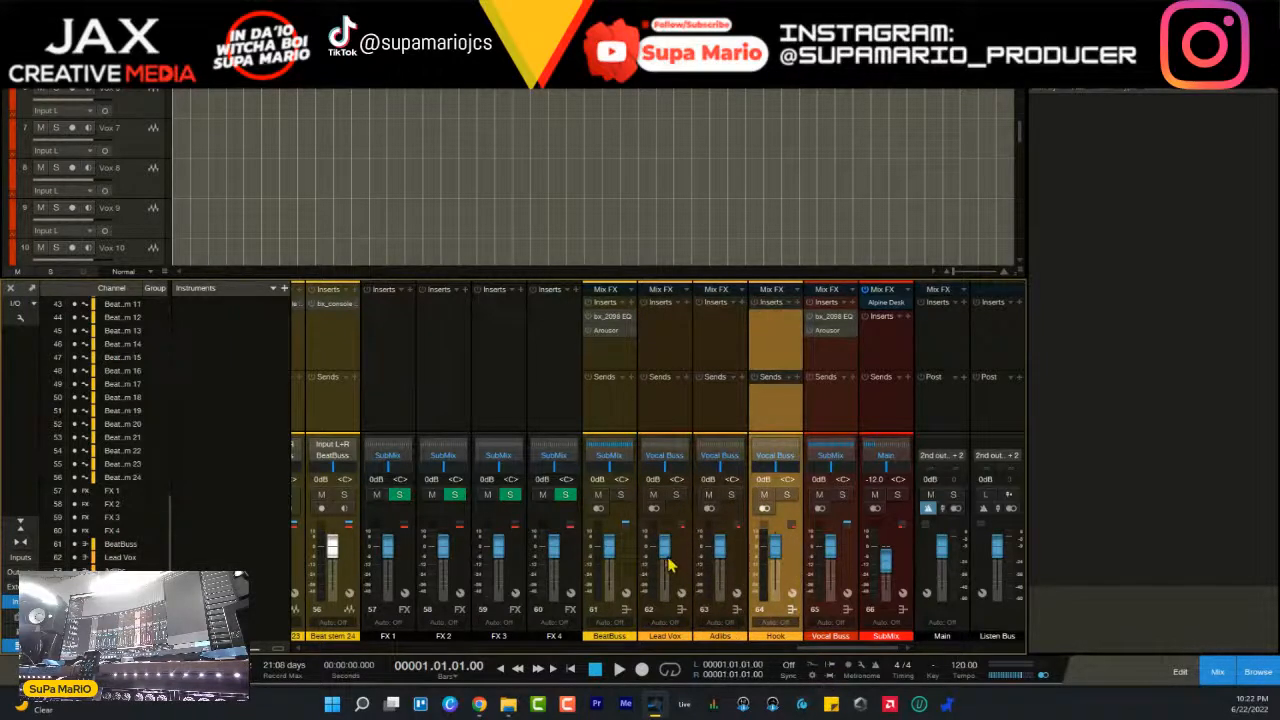
- Examine the Alpine Desk Mix FX on the SubMix channel and close its window
{"action": "left_click", "coordinate": [900, 561]}
{"action": "double_click", "coordinate": [893, 306]}
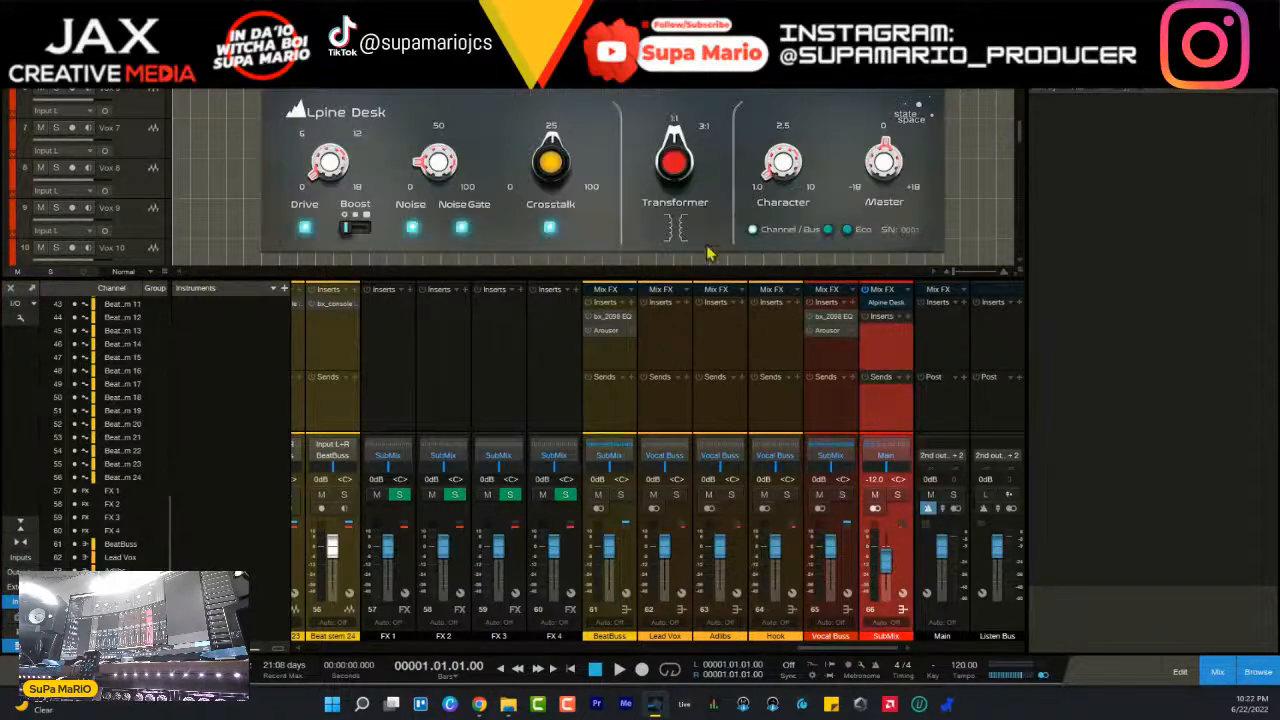
{"action": "left_click_drag", "start_coordinate": [655, 46], "coordinate": [717, 320]}
{"action": "left_click_drag", "start_coordinate": [658, 287], "coordinate": [684, 270]}
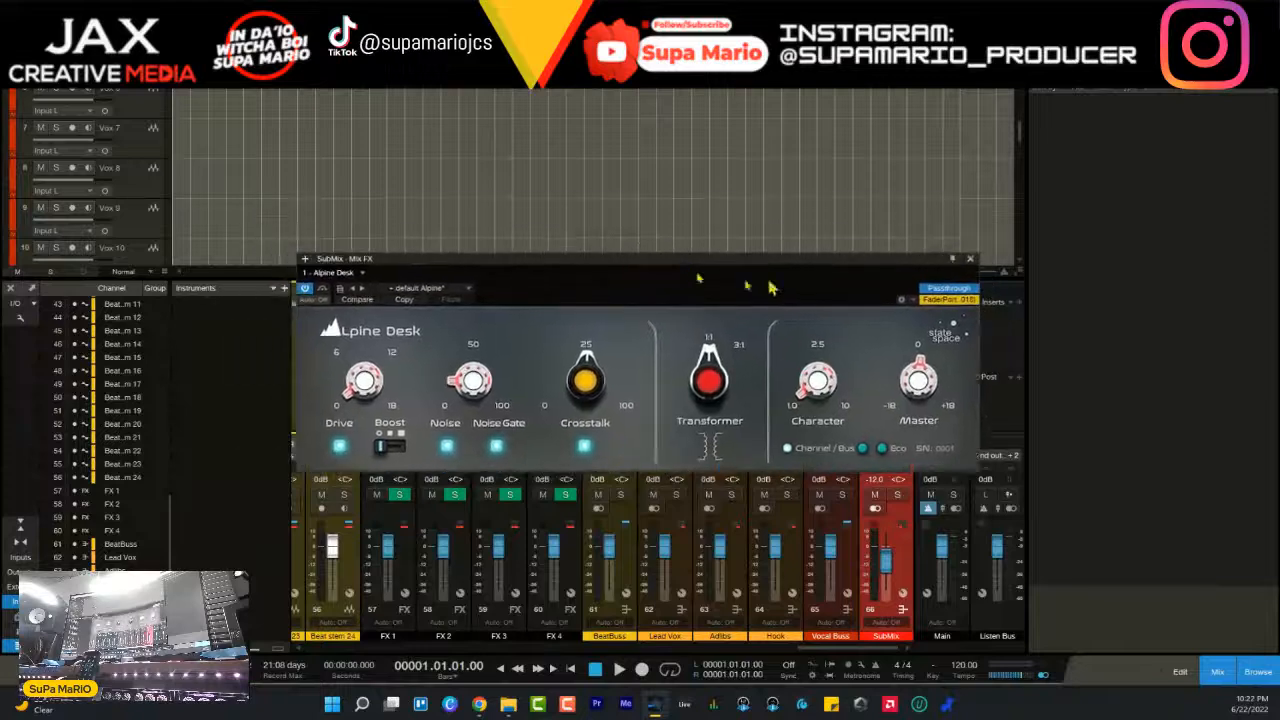
{"action": "left_click", "coordinate": [971, 260]}
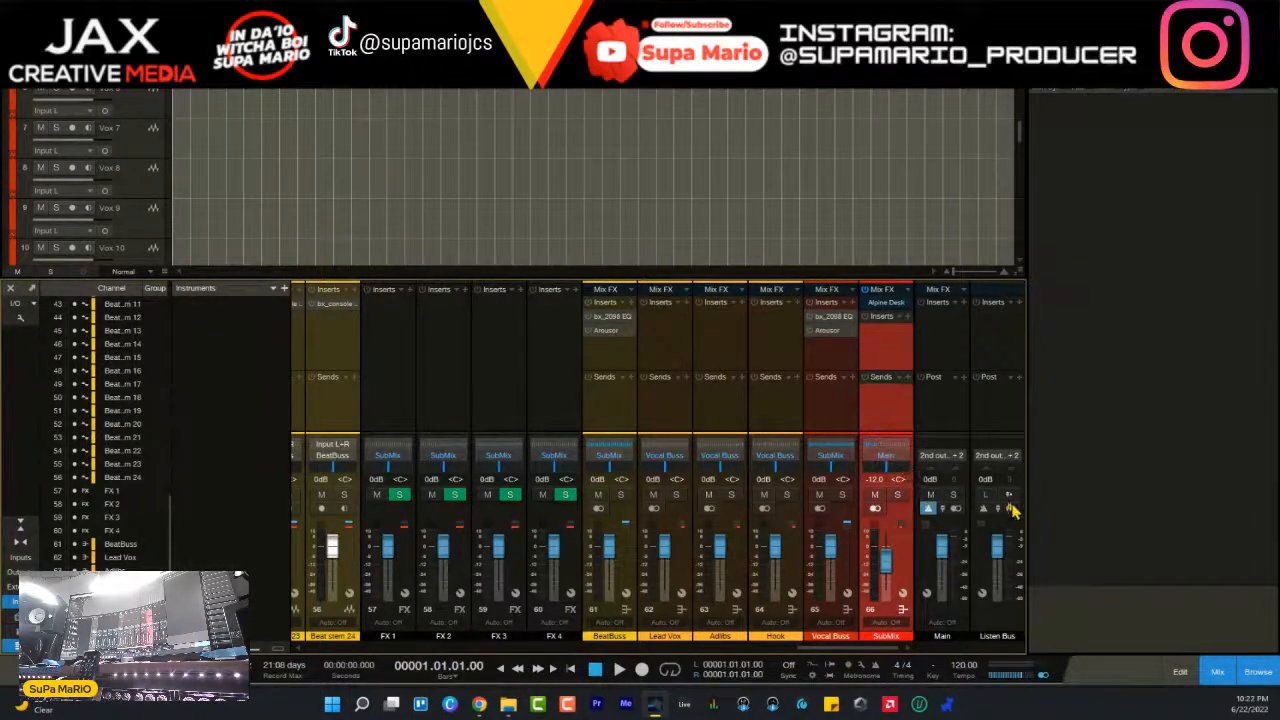
{"action": "left_click", "coordinate": [908, 318]}
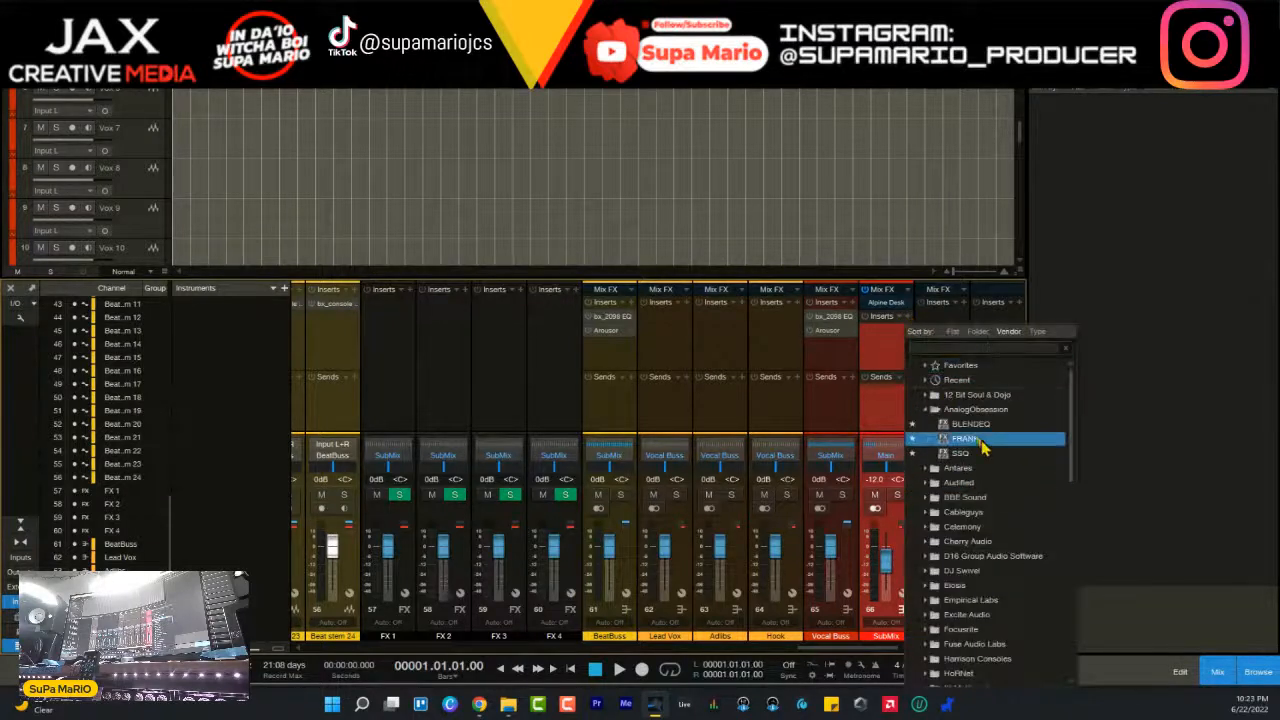
{"action": "scroll", "coordinate": [1014, 449], "scroll_direction": "down", "scroll_amount": 5}
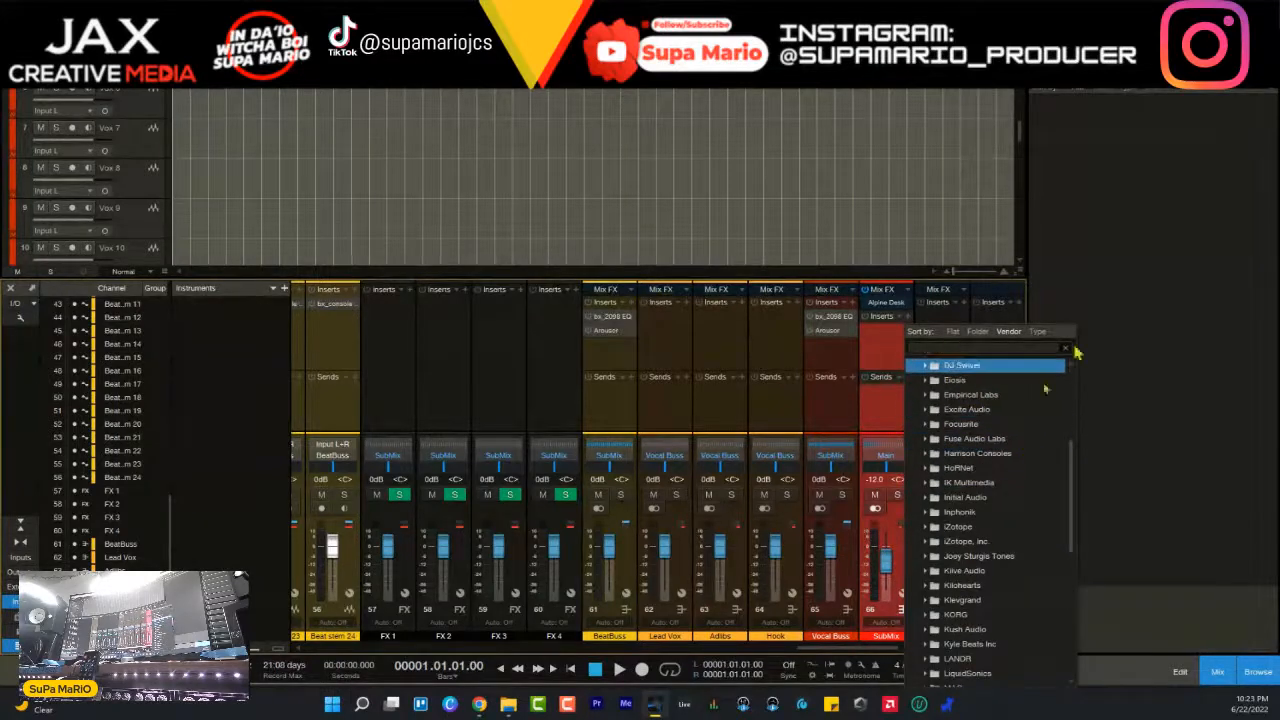
{"action": "left_click", "coordinate": [1083, 177]}
- Insert the bx_townhouse Buss Compressor from the VST3 effects on the SubMix channel
{"action": "left_click", "coordinate": [1142, 76]}
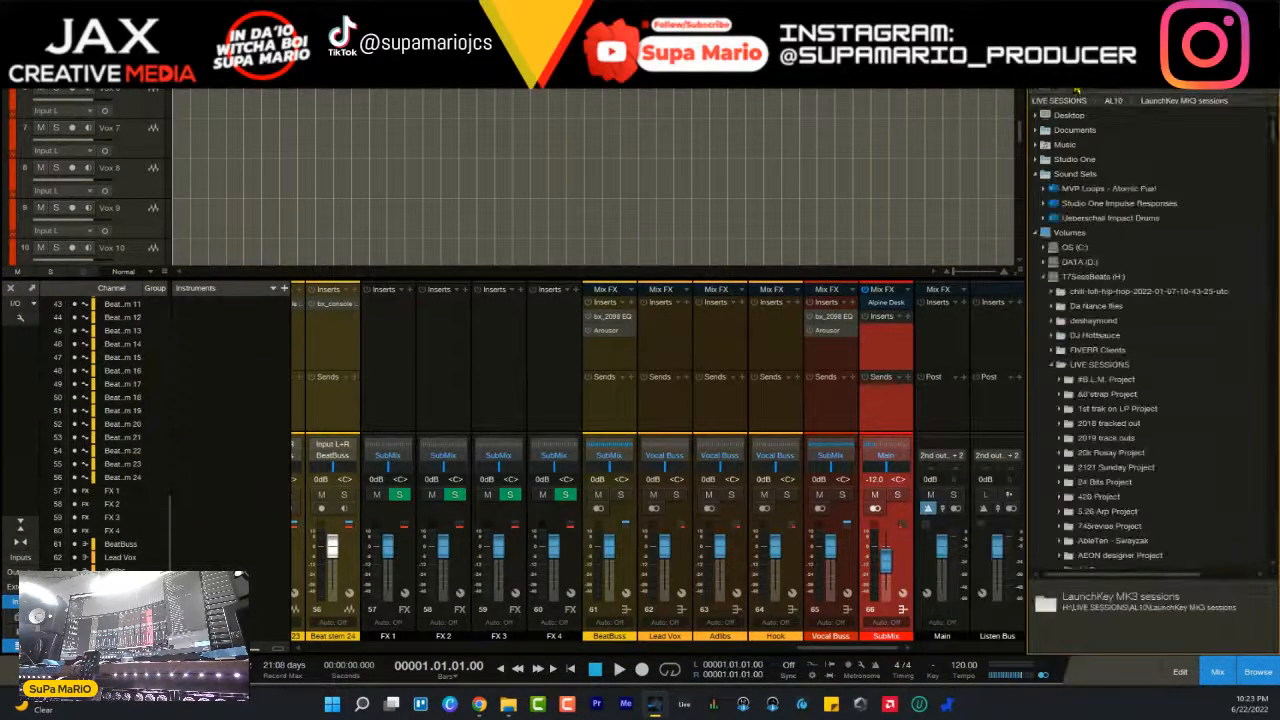
{"action": "left_click", "coordinate": [1052, 76]}
{"action": "left_click", "coordinate": [1112, 76]}
{"action": "left_click", "coordinate": [1142, 76]}
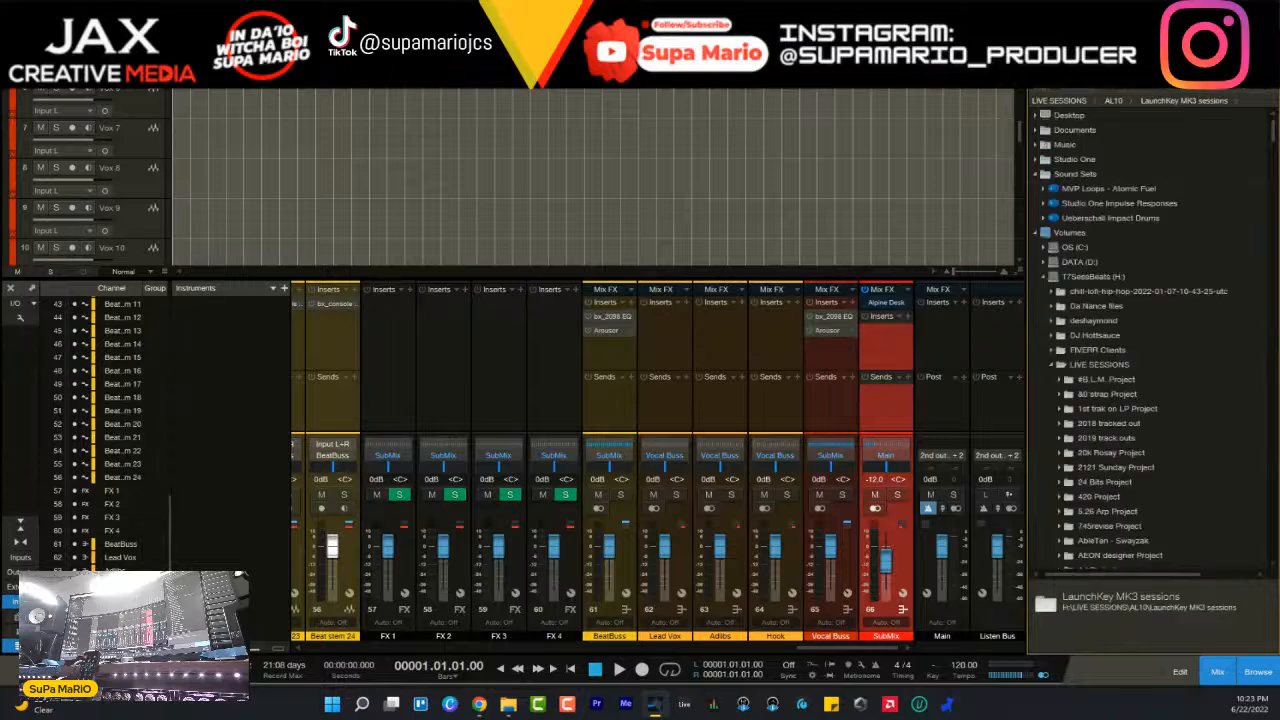
{"action": "left_click", "coordinate": [1184, 79]}
{"action": "left_click", "coordinate": [1110, 81]}
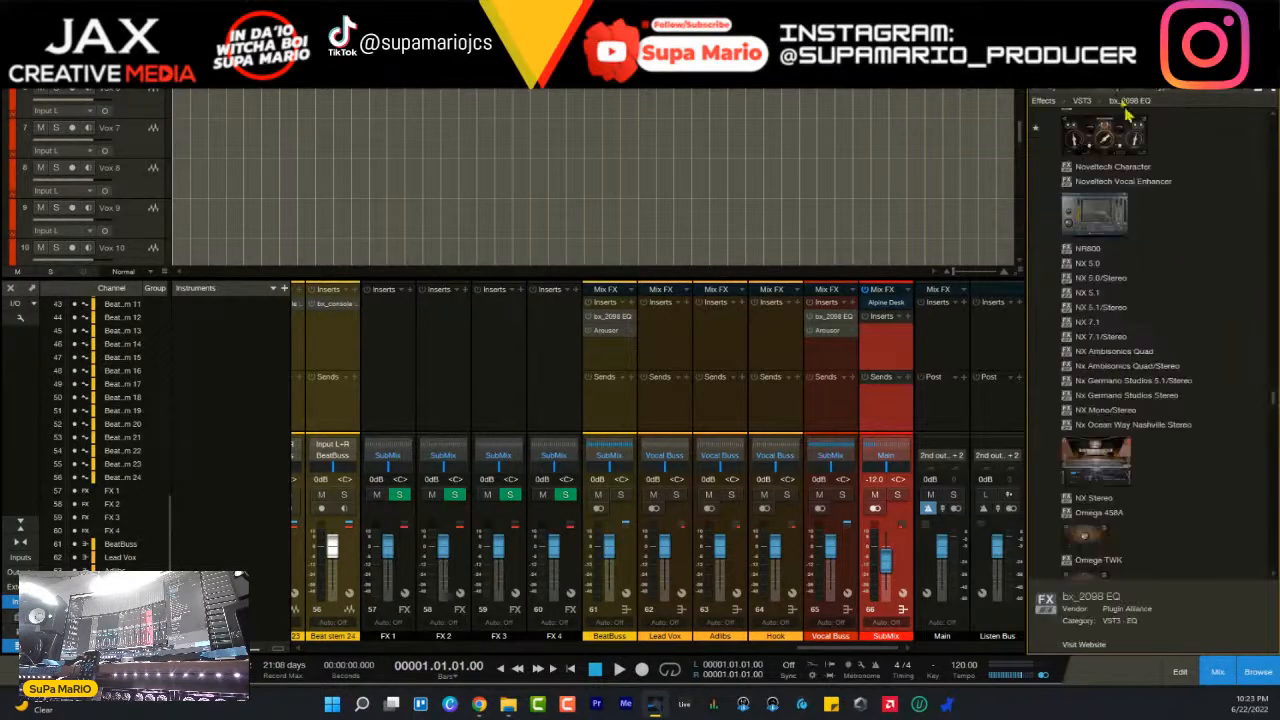
{"action": "scroll", "coordinate": [1242, 460], "scroll_direction": "down", "scroll_amount": 10}
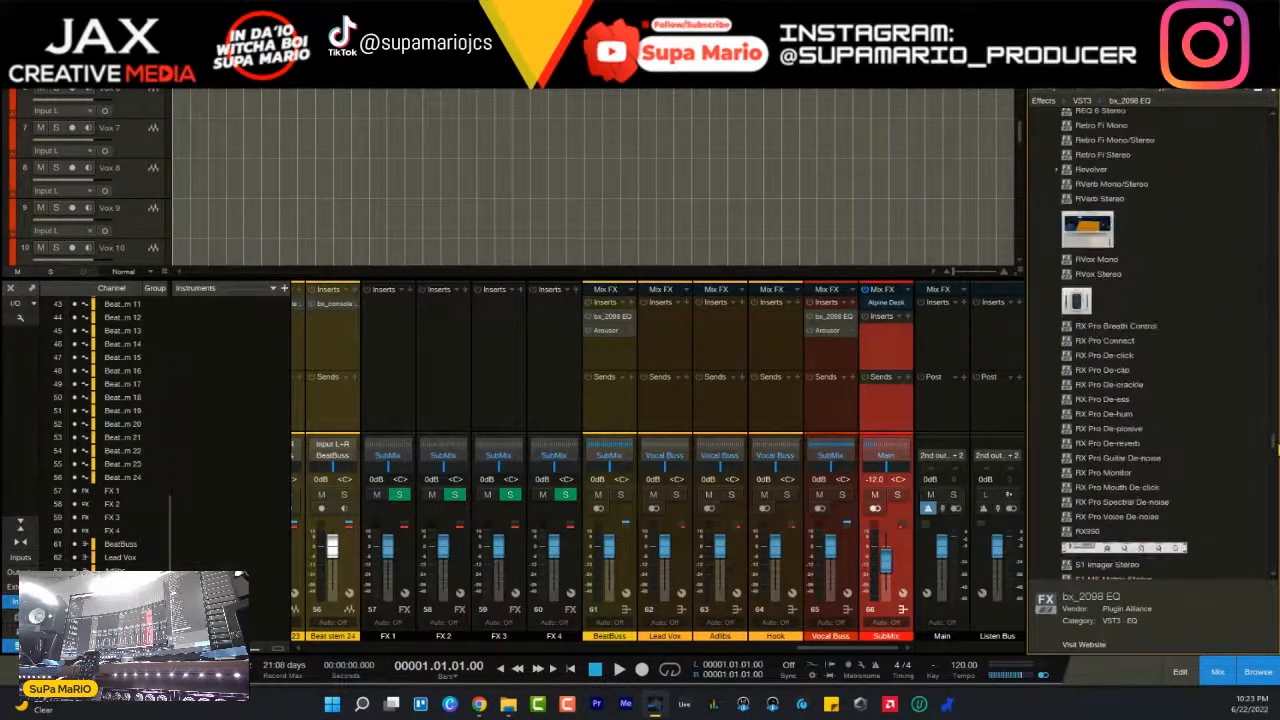
{"action": "scroll", "coordinate": [1150, 340], "scroll_direction": "down", "scroll_amount": 15}
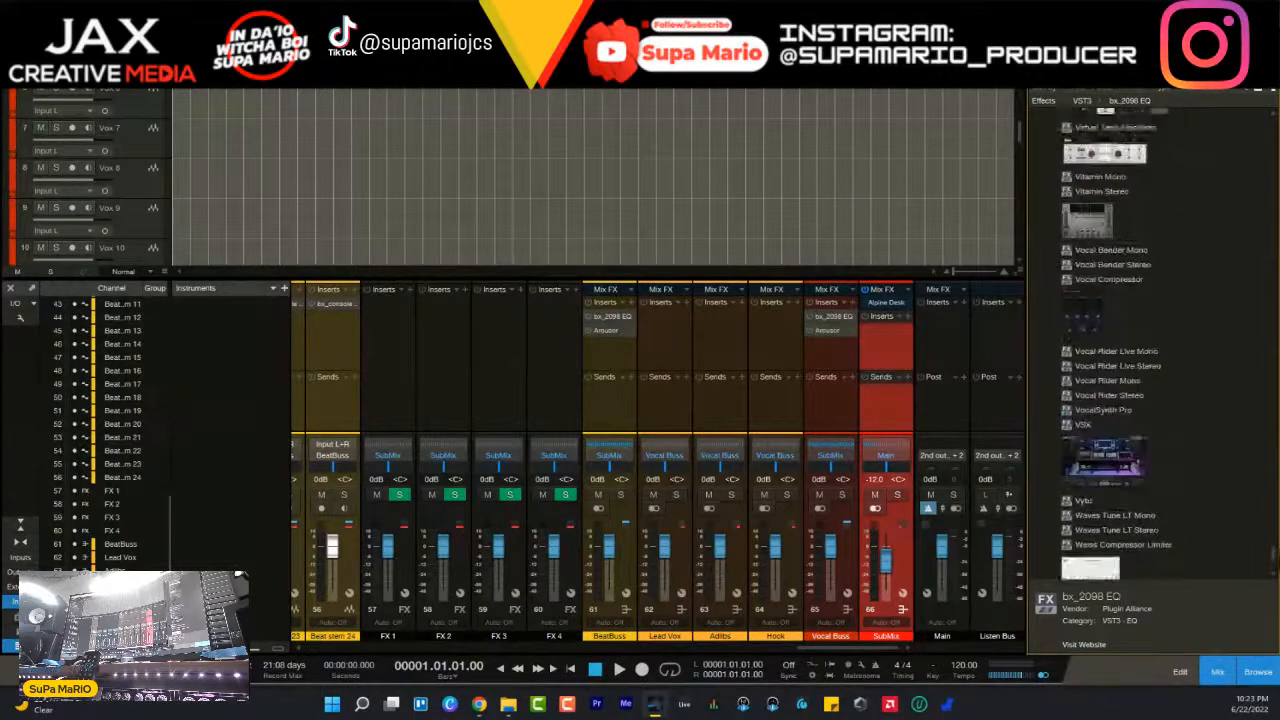
{"action": "scroll", "coordinate": [1150, 340], "scroll_direction": "up", "scroll_amount": 5}
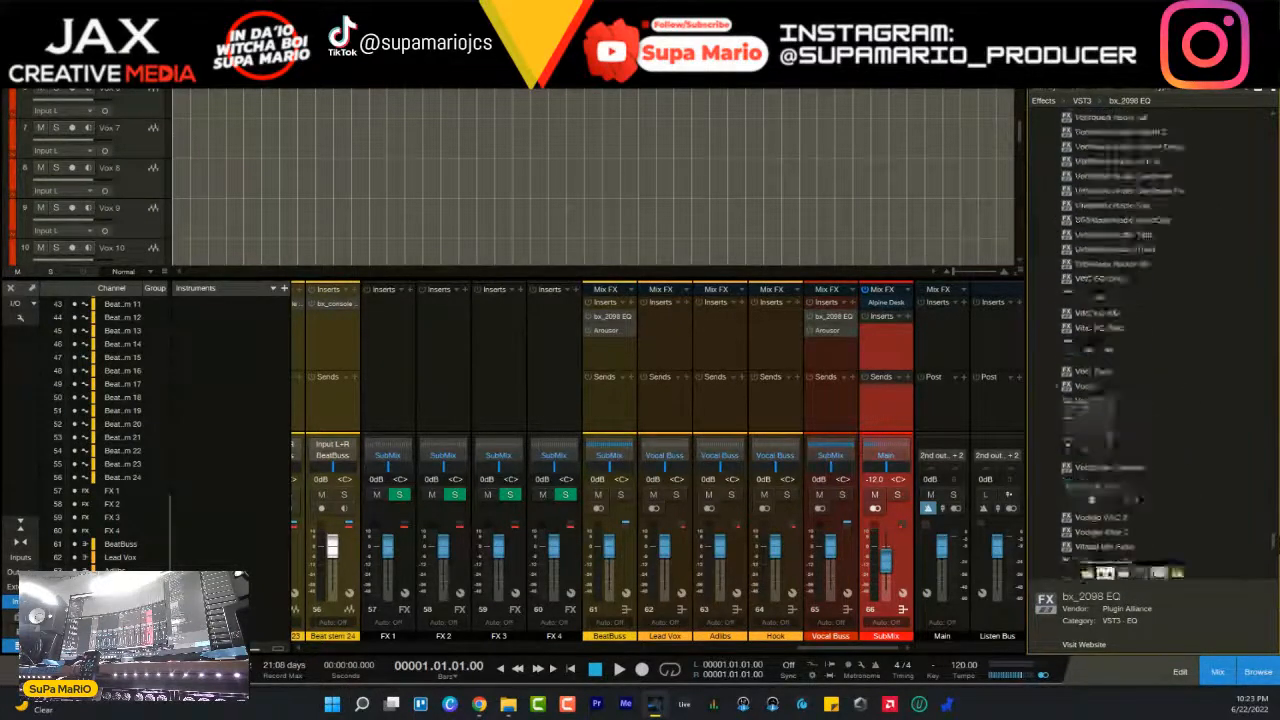
{"action": "left_click_drag", "start_coordinate": [1275, 528], "coordinate": [1274, 214]}
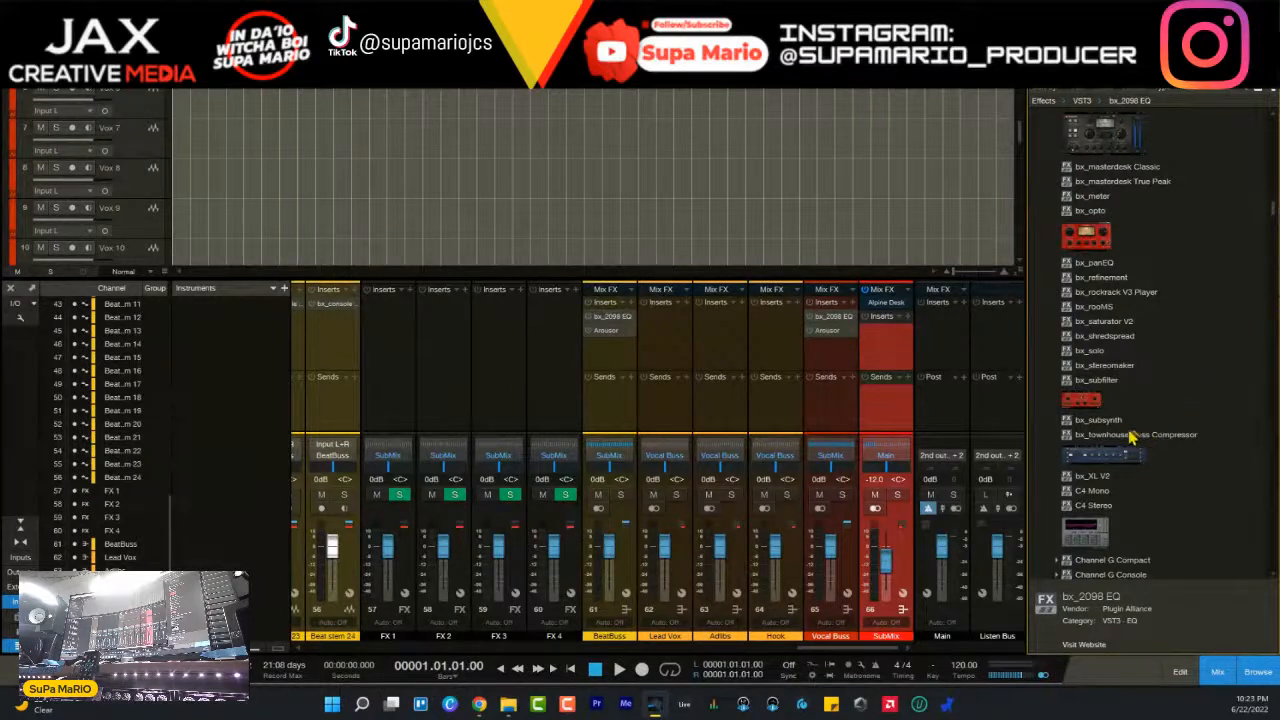
{"action": "left_click_drag", "start_coordinate": [1135, 437], "coordinate": [880, 350]}
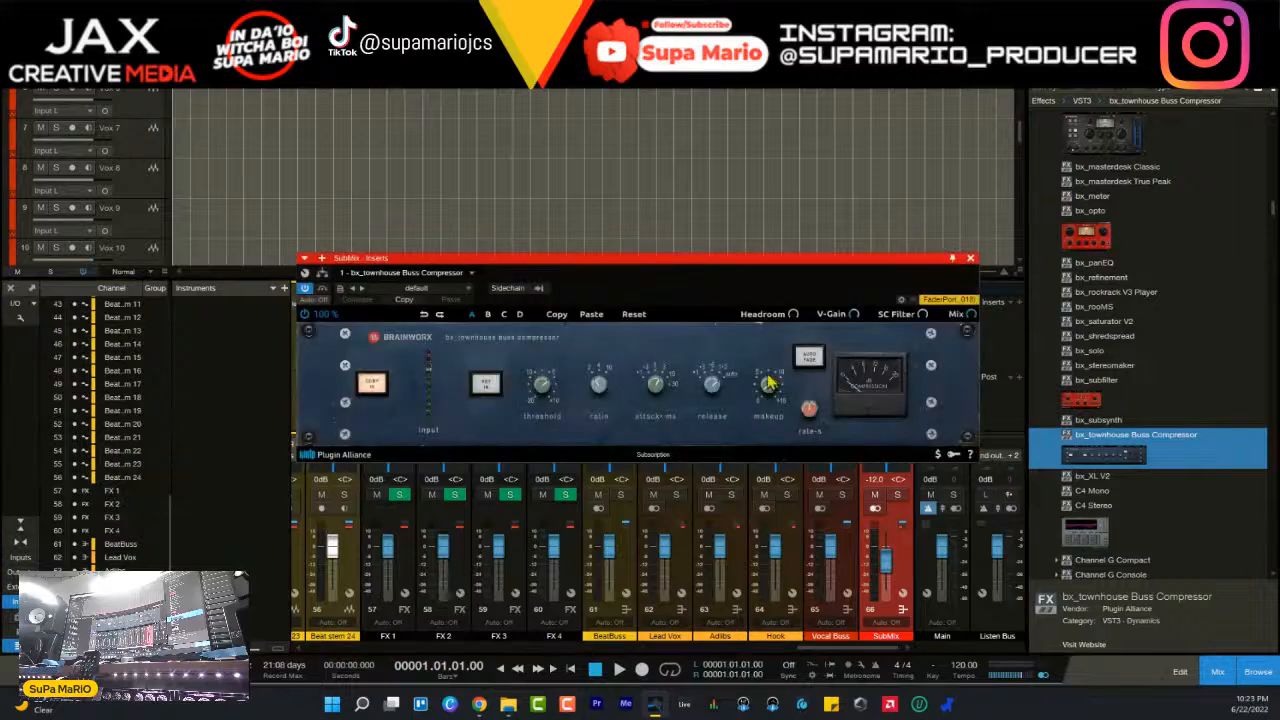
- Slightly adjust the threshold of the SubMix's bx_townhouse Buss Compressor and close the plugin window
{"action": "left_click_drag", "start_coordinate": [548, 398], "coordinate": [546, 408]}
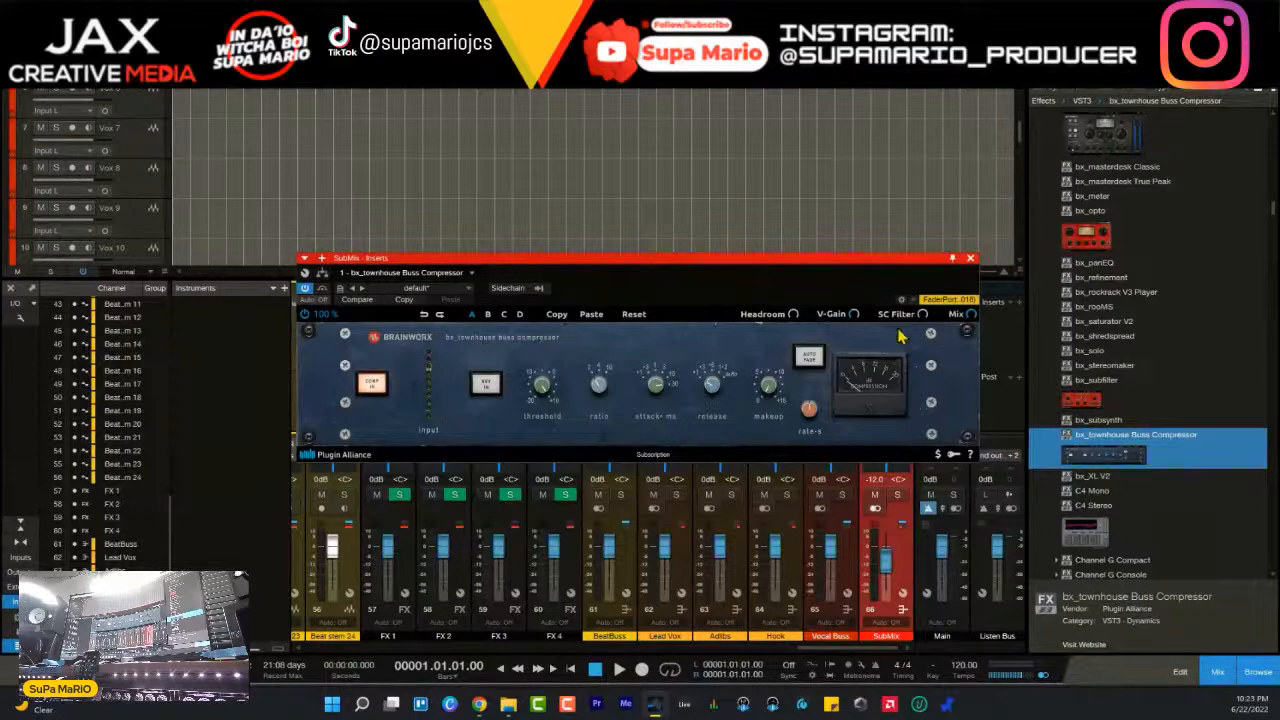
{"action": "left_click_drag", "start_coordinate": [838, 280], "coordinate": [876, 264]}
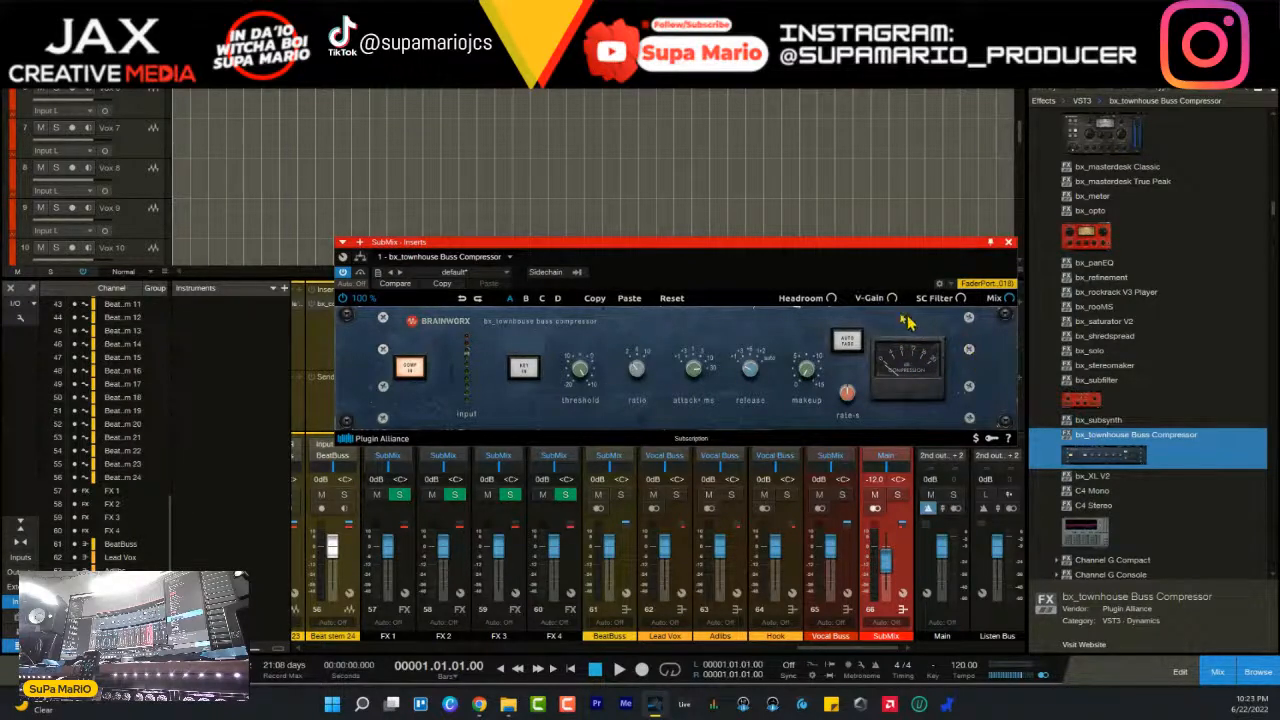
{"action": "left_click_drag", "start_coordinate": [815, 247], "coordinate": [808, 334]}
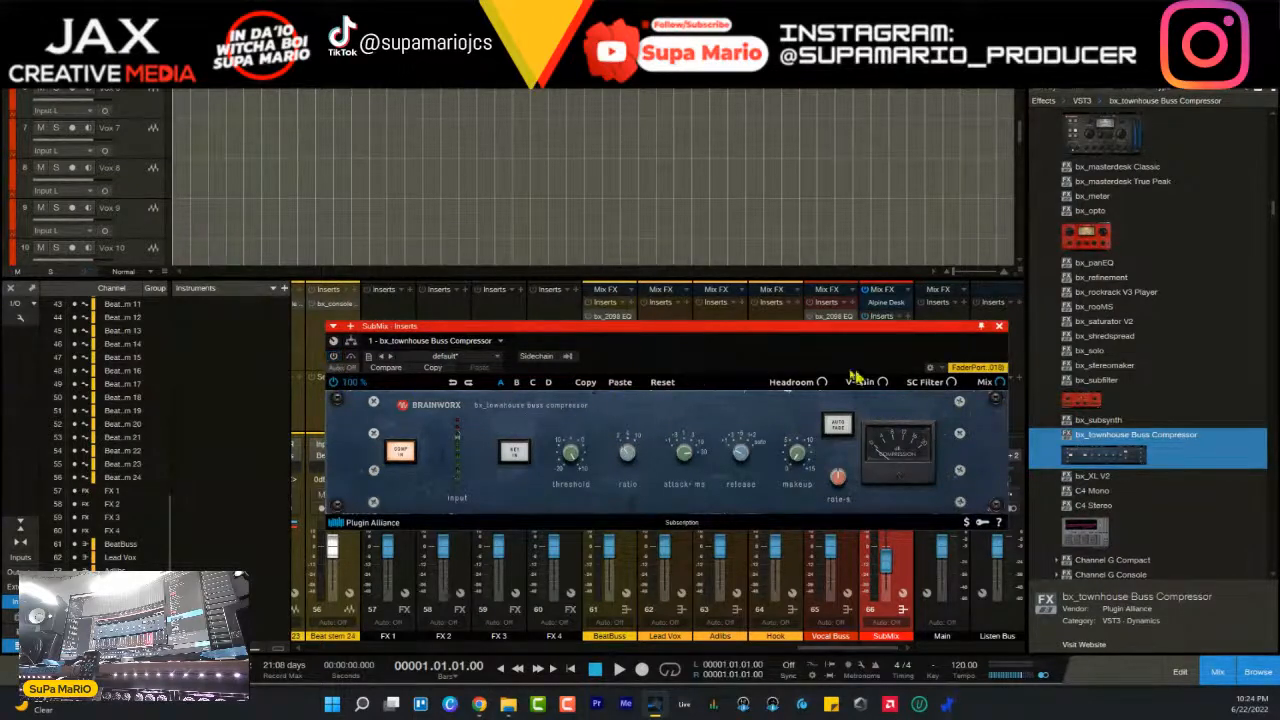
{"action": "left_click", "coordinate": [999, 326]}
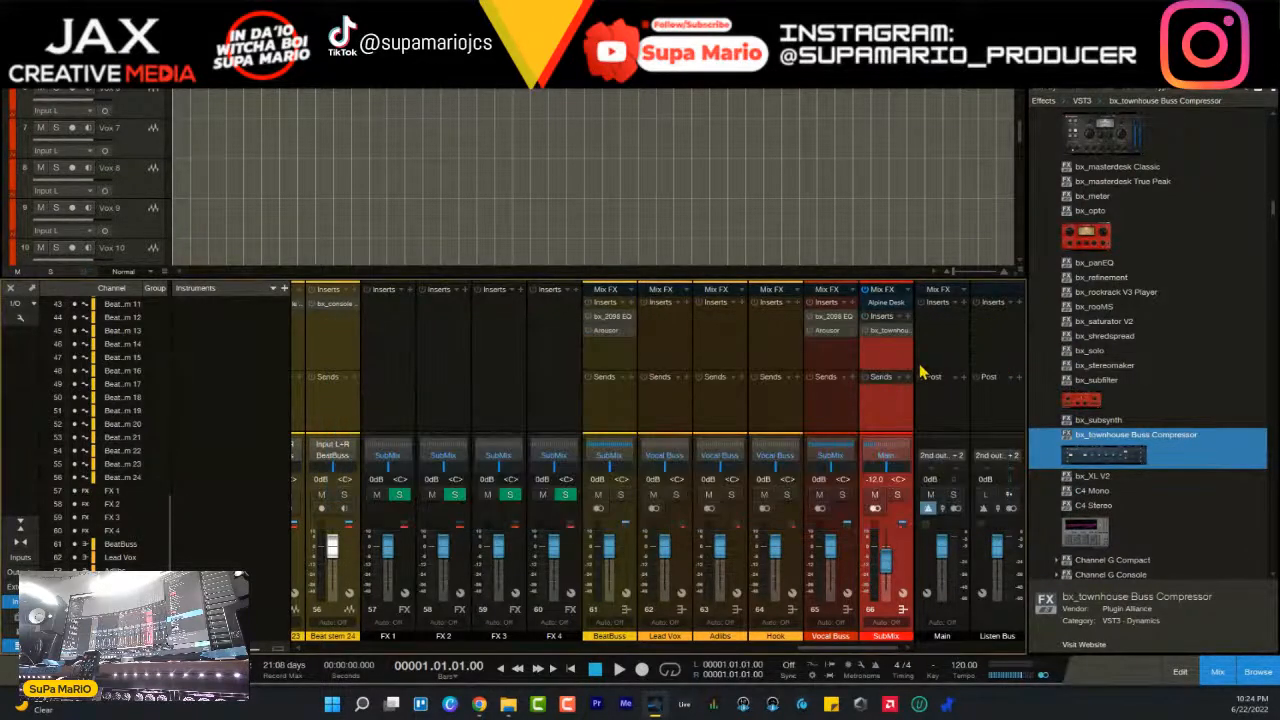
{"action": "left_click", "coordinate": [12, 28]}
{"action": "mouse_move", "coordinate": [112, 28]}
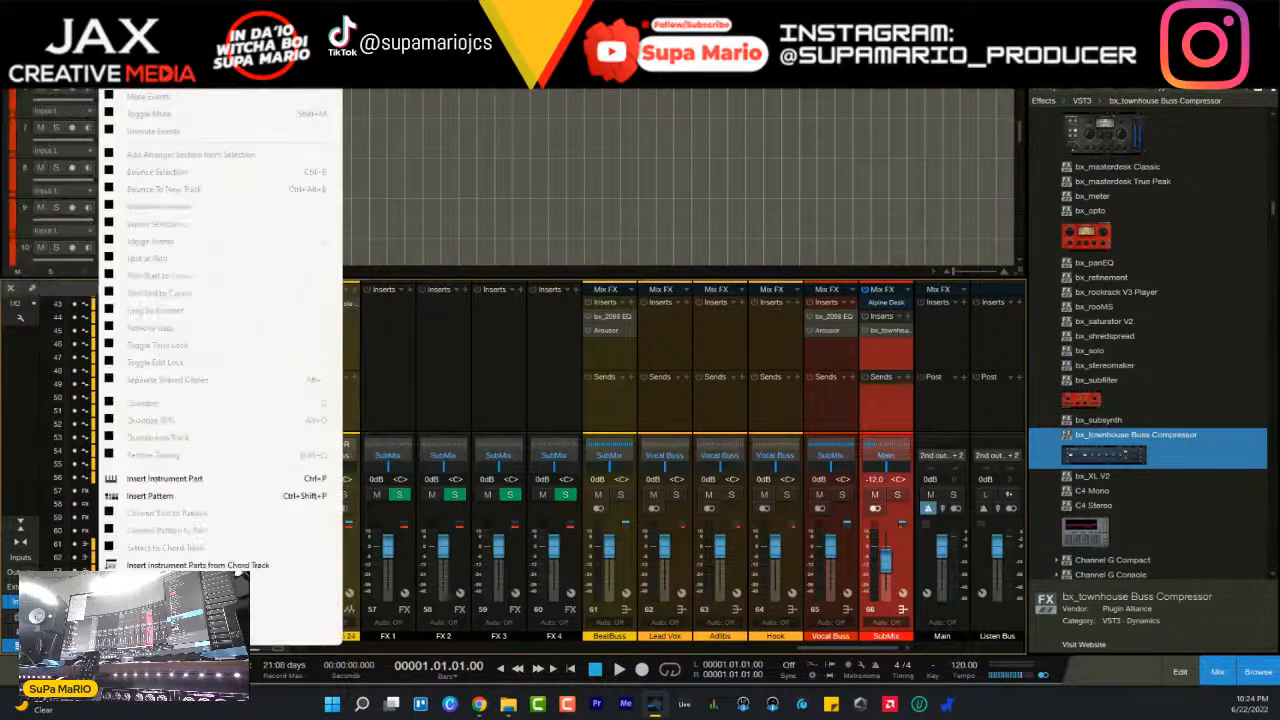
{"action": "key", "text": "Escape"}
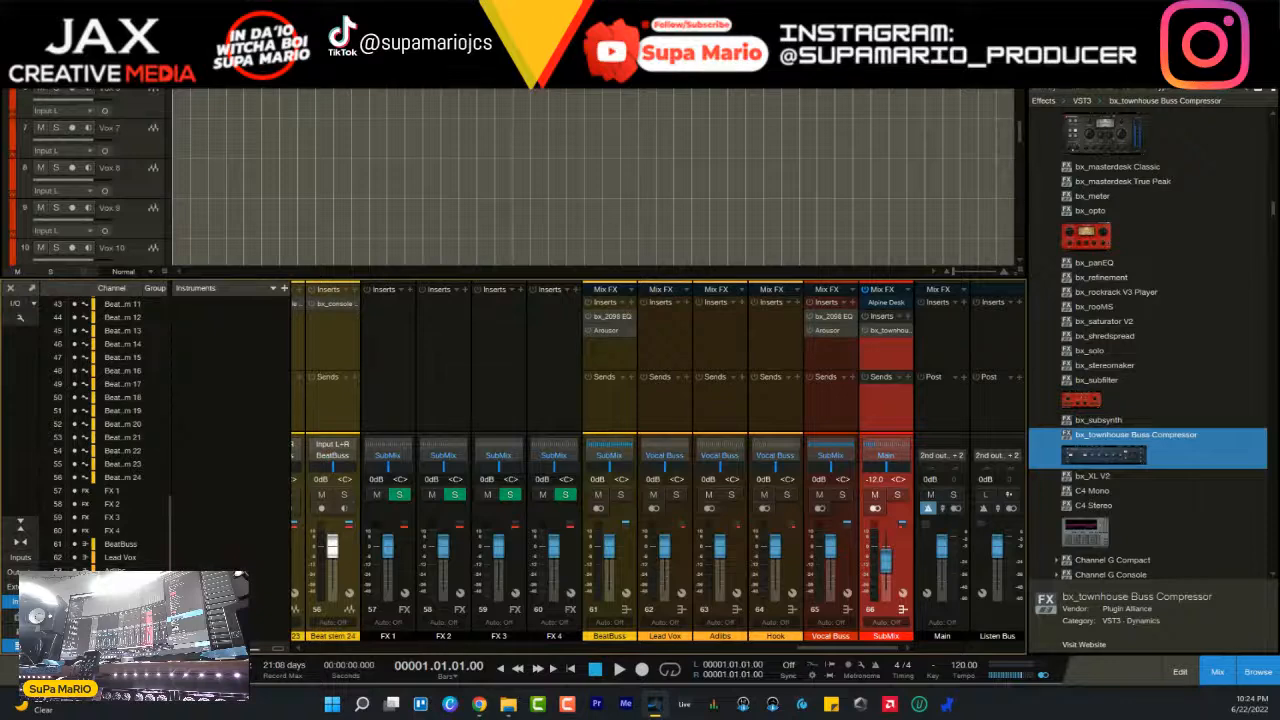
- Start saving the song as a template and set its title to "Amek Consle Style"
{"action": "left_click", "coordinate": [12, 28]}
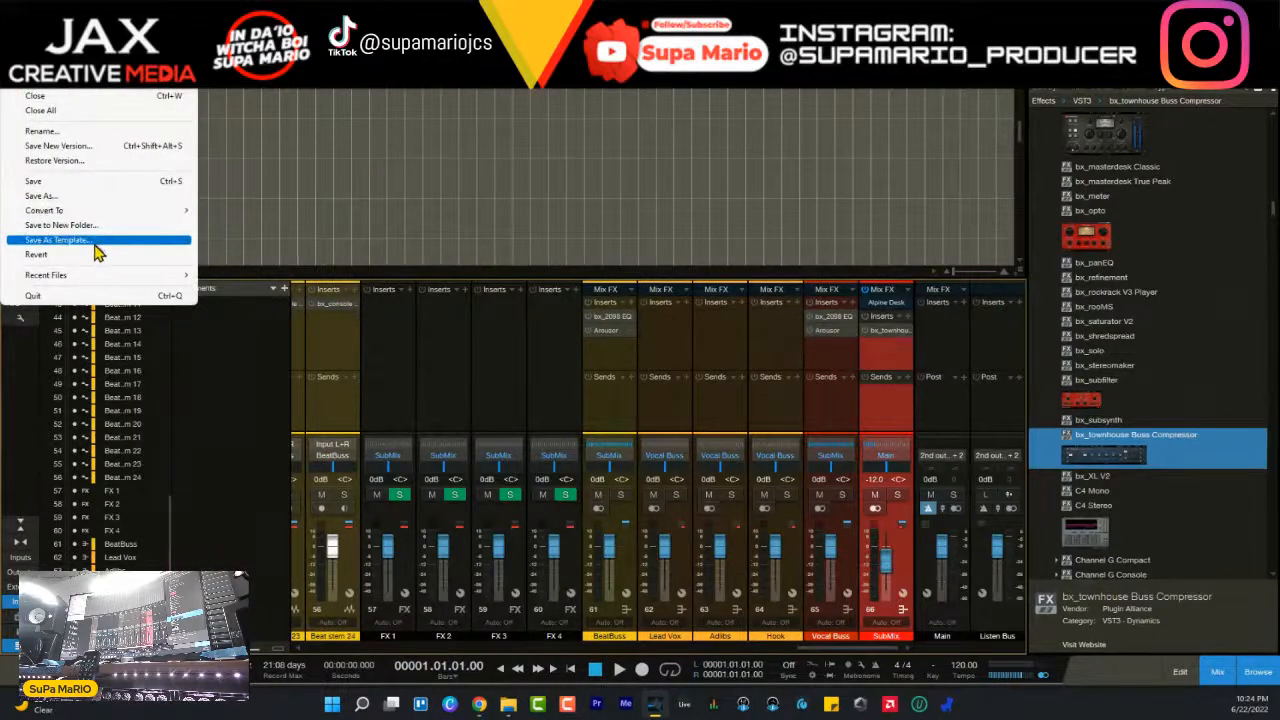
{"action": "left_click", "coordinate": [95, 242]}
{"action": "left_click_drag", "start_coordinate": [635, 530], "coordinate": [625, 256]}
{"action": "left_click", "coordinate": [672, 287]}
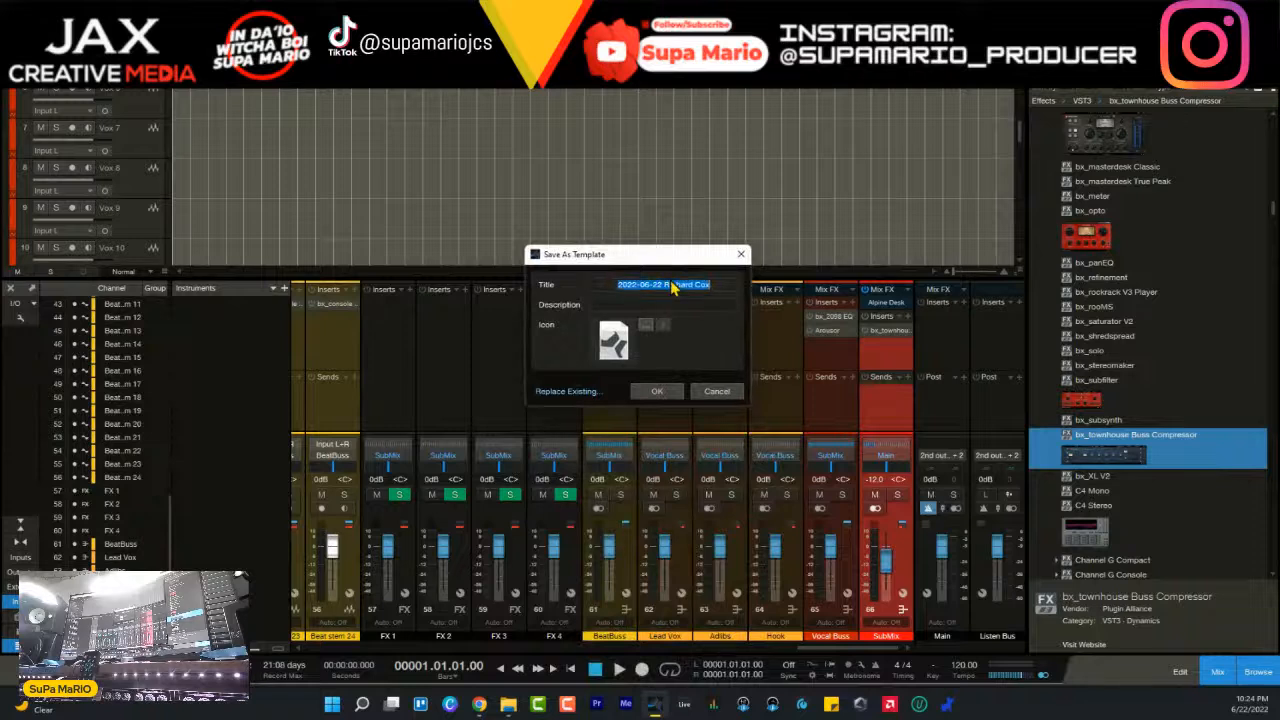
{"action": "key", "text": "BackSpace"}
{"action": "type", "text": "Amekk Con style"}
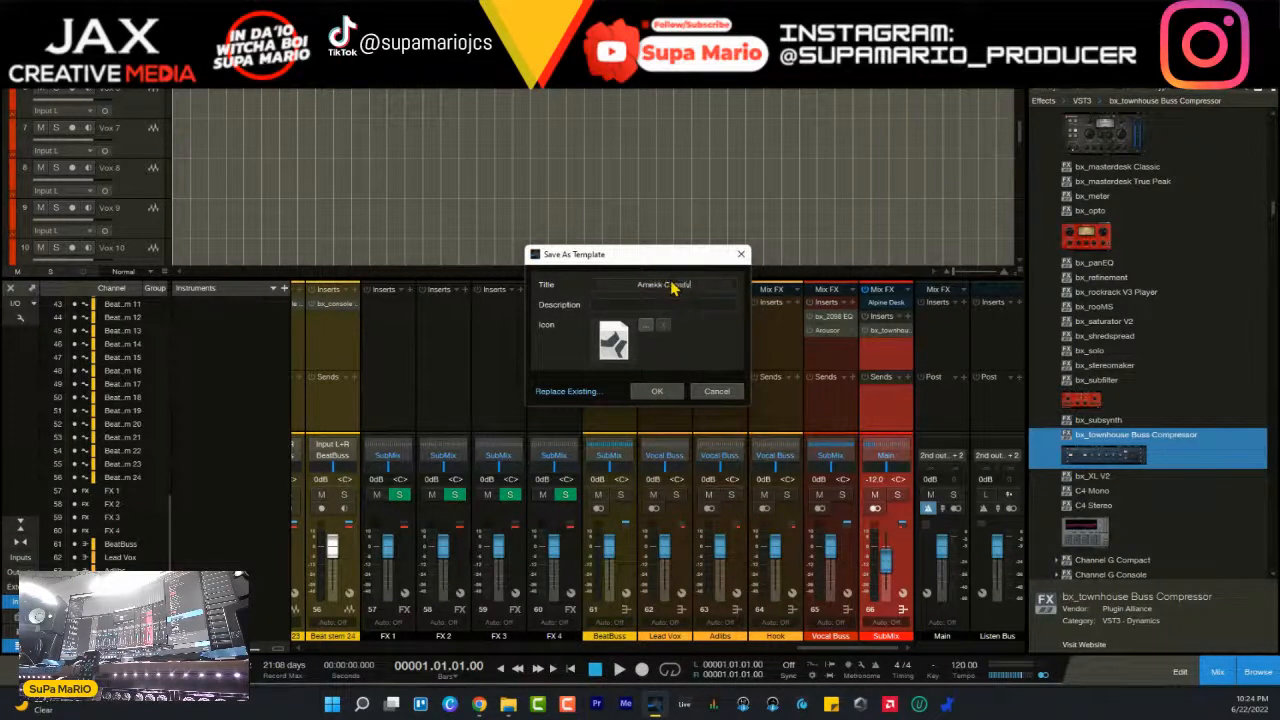
{"action": "key", "text": "BackSpace"}
{"action": "key", "text": "BackSpace"}
{"action": "key", "text": "BackSpace"}
{"action": "key", "text": "BackSpace"}
{"action": "type", "text": "ole Stu"}
{"action": "type", "text": "le"}
{"action": "key", "text": "BackSpace"}
{"action": "key", "text": "BackSpace"}
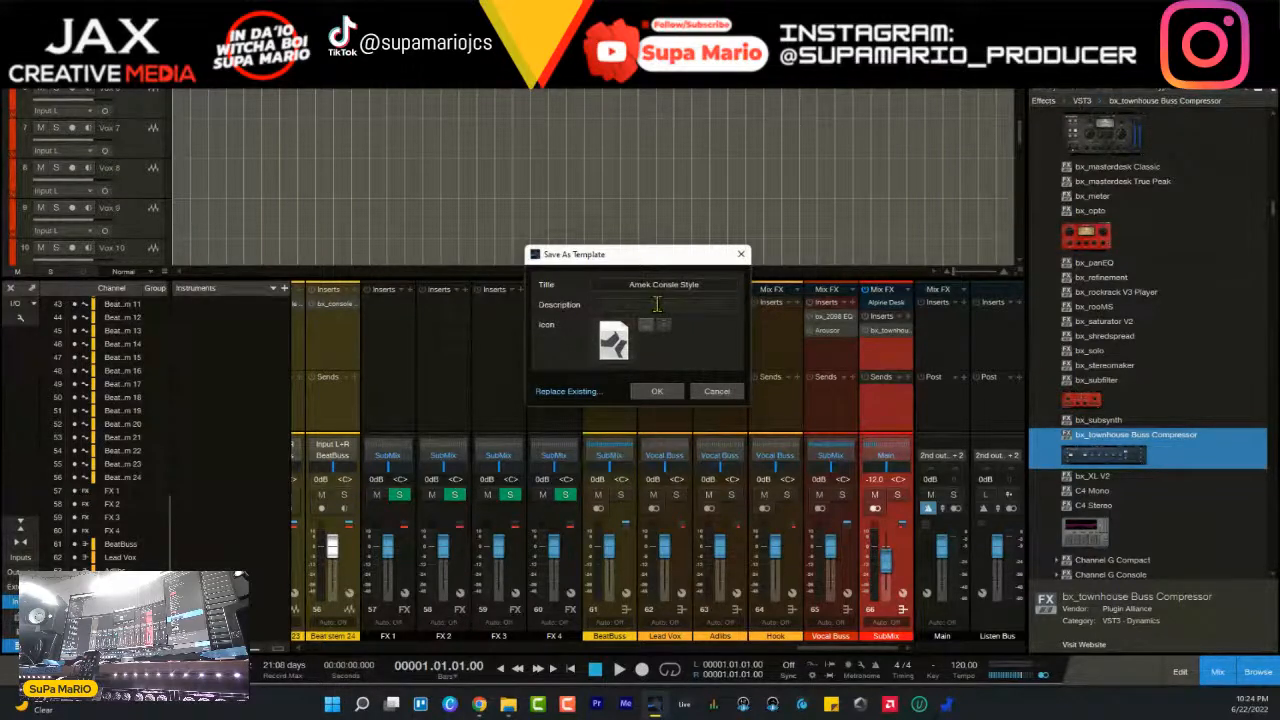
- Enter "utilizing Amek plugs" as the template's description, correcting the misspelled first word
{"action": "type", "text": "ustilizing Amek plugi"}
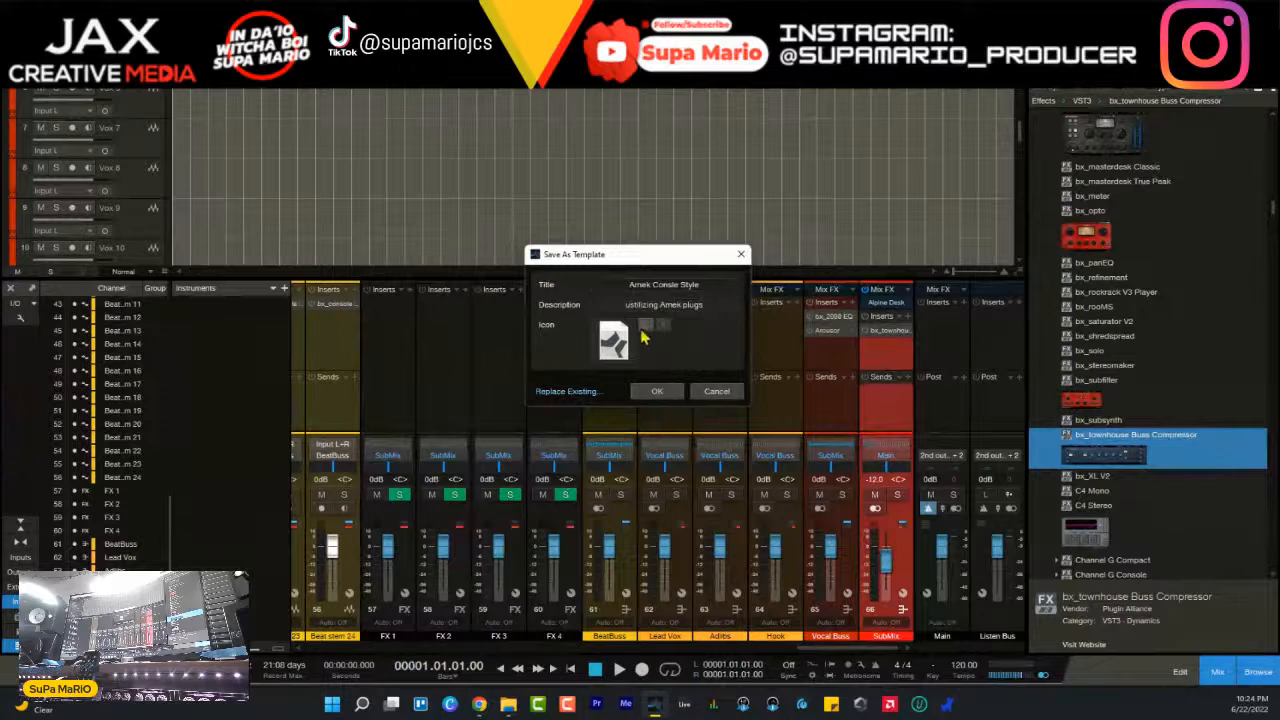
{"action": "left_click", "coordinate": [635, 306]}
{"action": "key", "text": "BackSpace"}
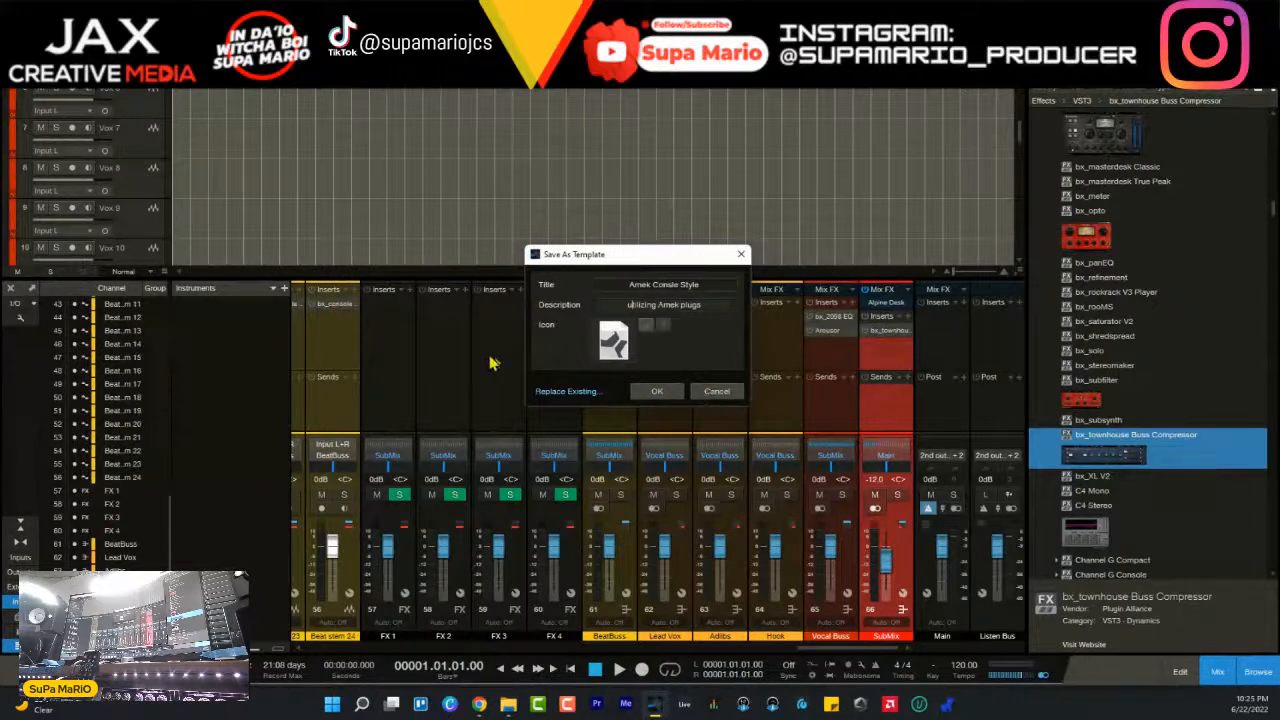
{"action": "left_click", "coordinate": [331, 305]}
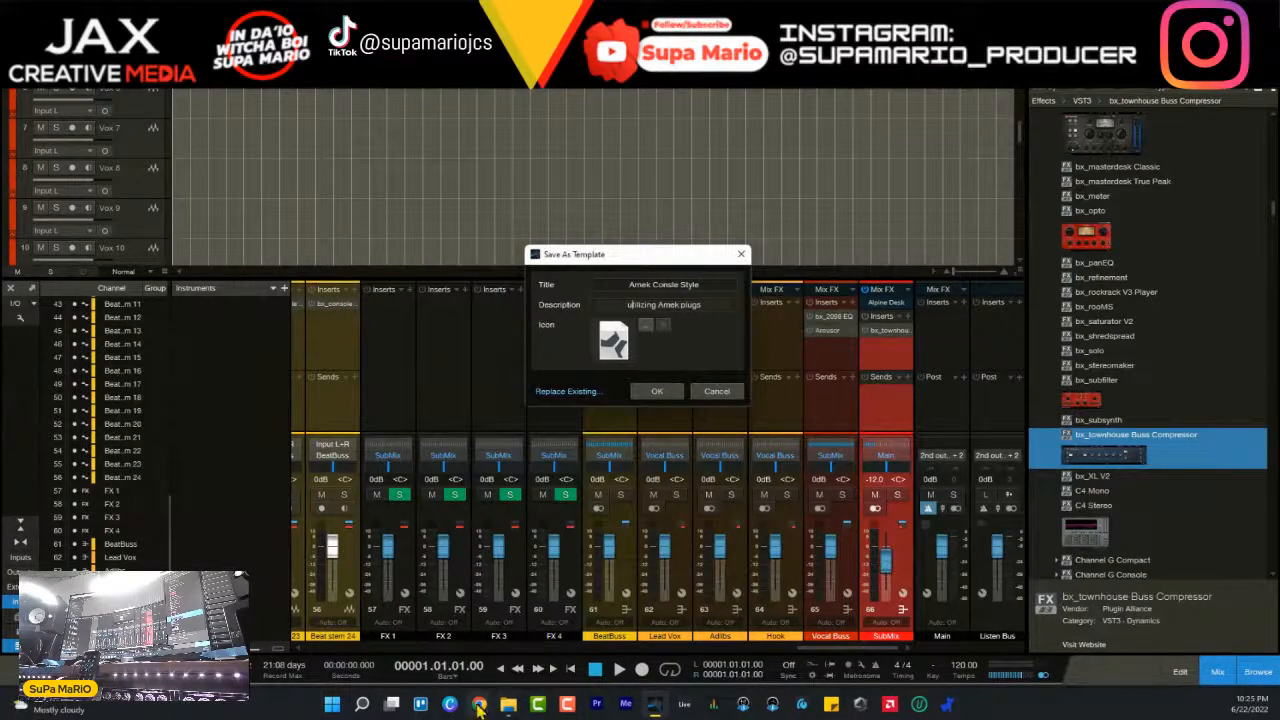
- Set Amek-9099-Used.png from the Social Media Content folder as the template icon, allowing the image to be scaled
{"action": "mouse_move", "coordinate": [479, 704]}
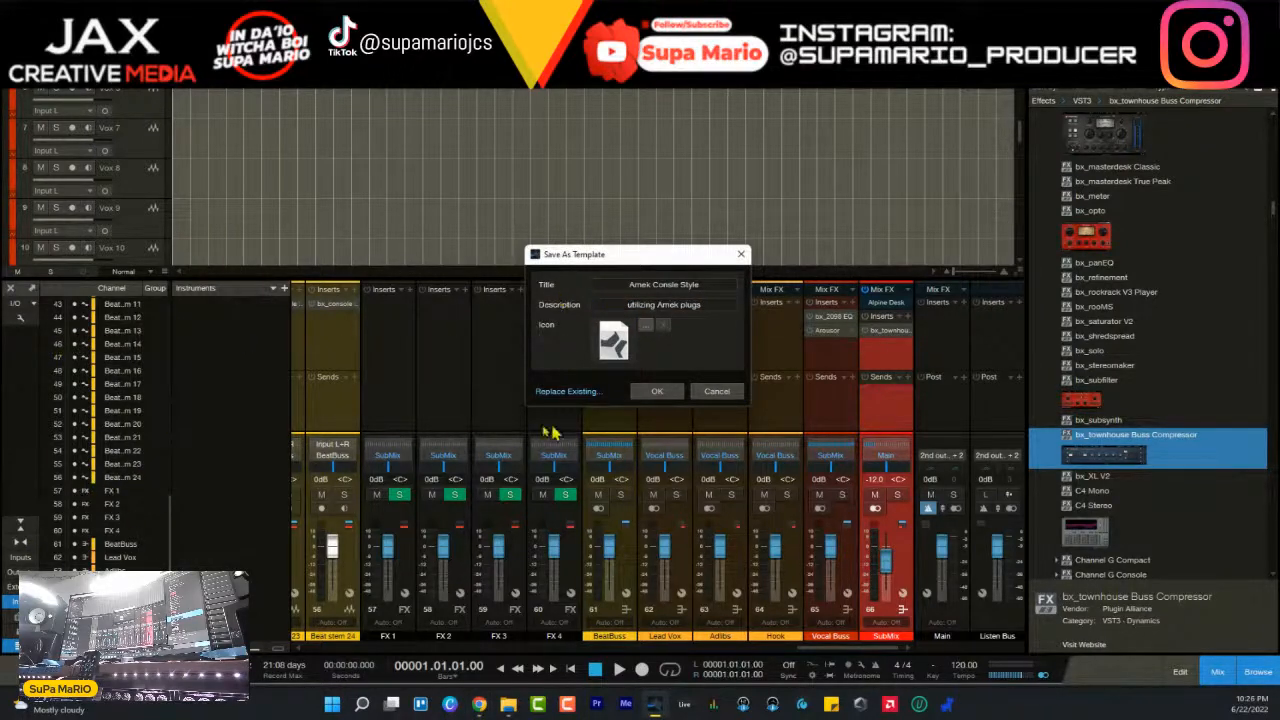
{"action": "left_click", "coordinate": [646, 325]}
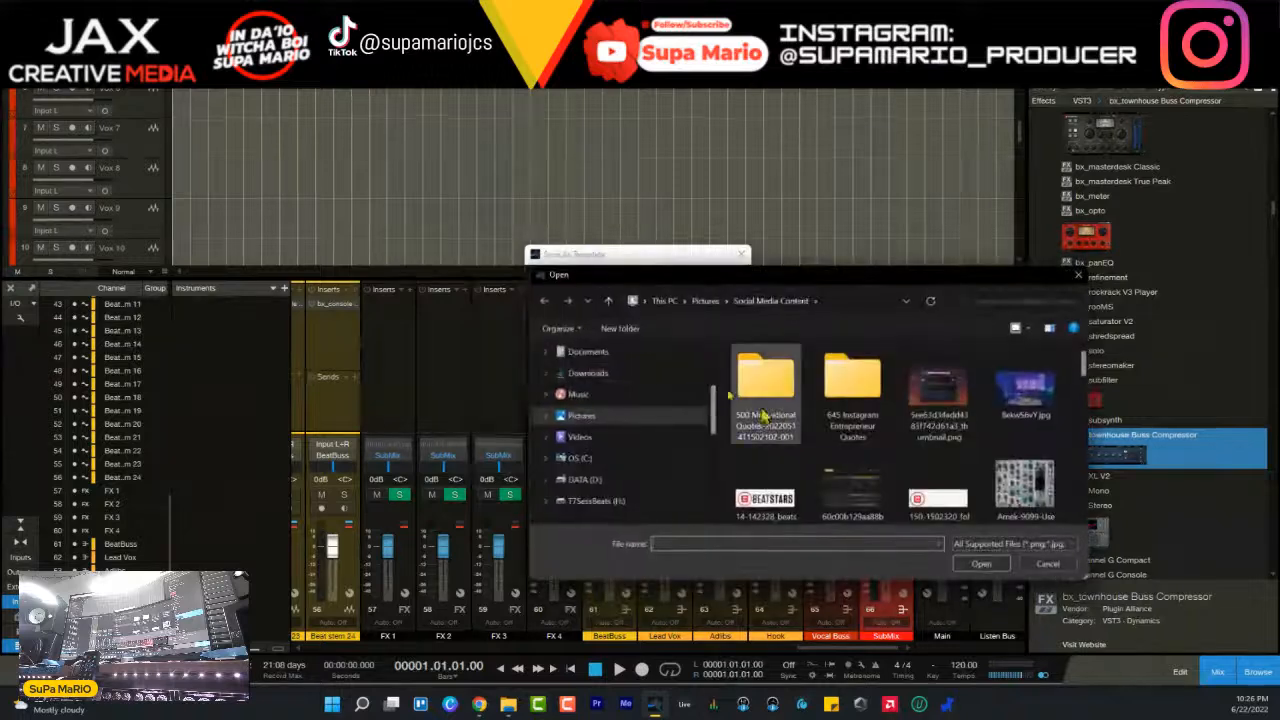
{"action": "left_click", "coordinate": [1024, 485]}
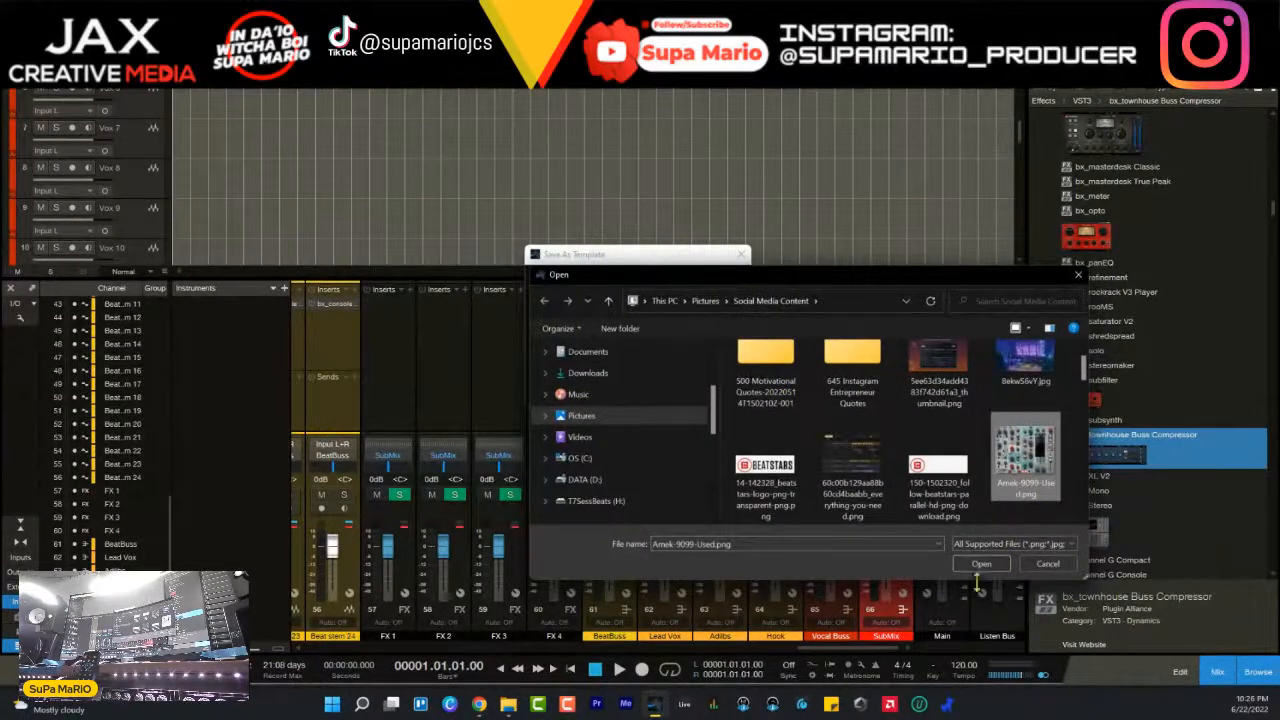
{"action": "left_click_drag", "start_coordinate": [896, 284], "coordinate": [760, 435]}
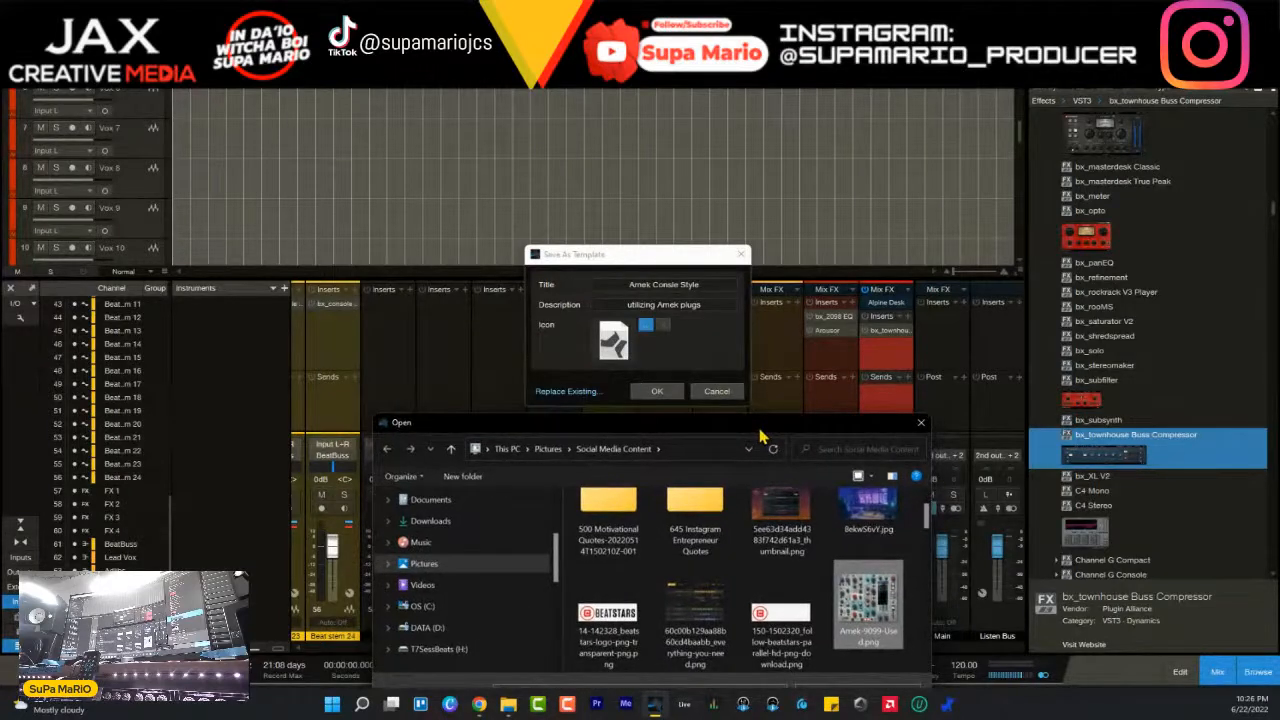
{"action": "left_click_drag", "start_coordinate": [760, 435], "coordinate": [587, 246]}
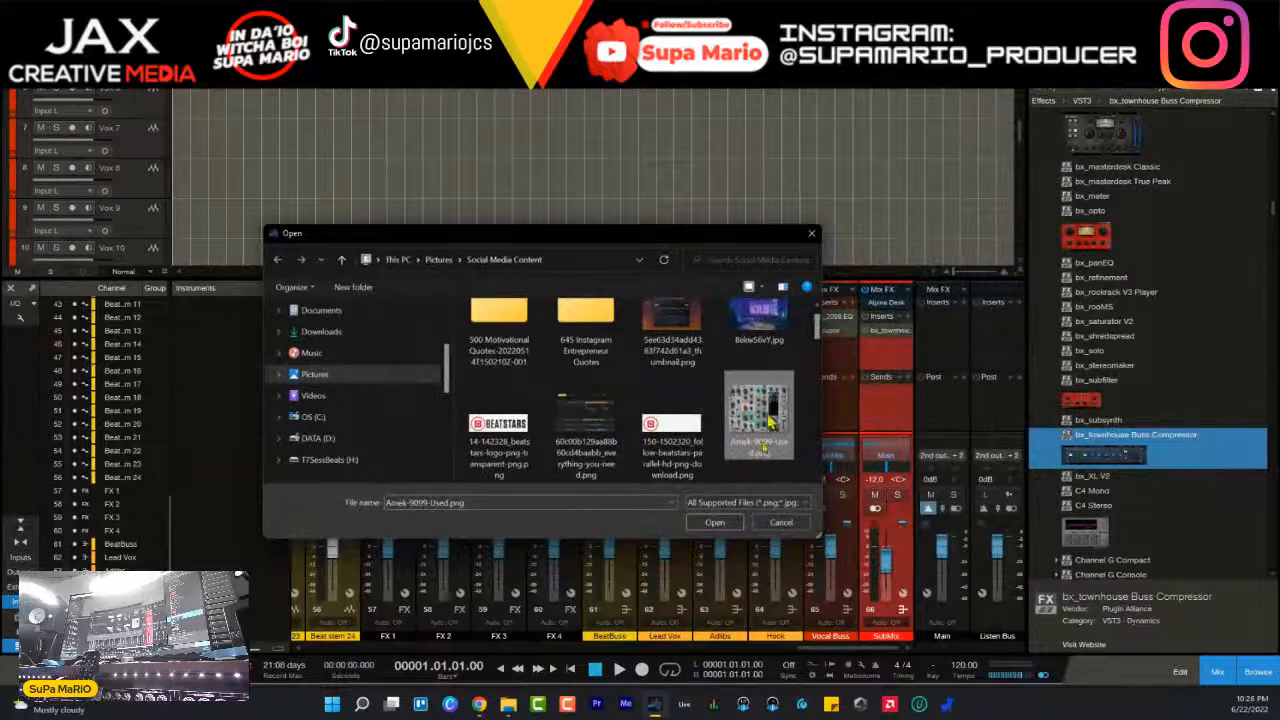
{"action": "left_click", "coordinate": [716, 524]}
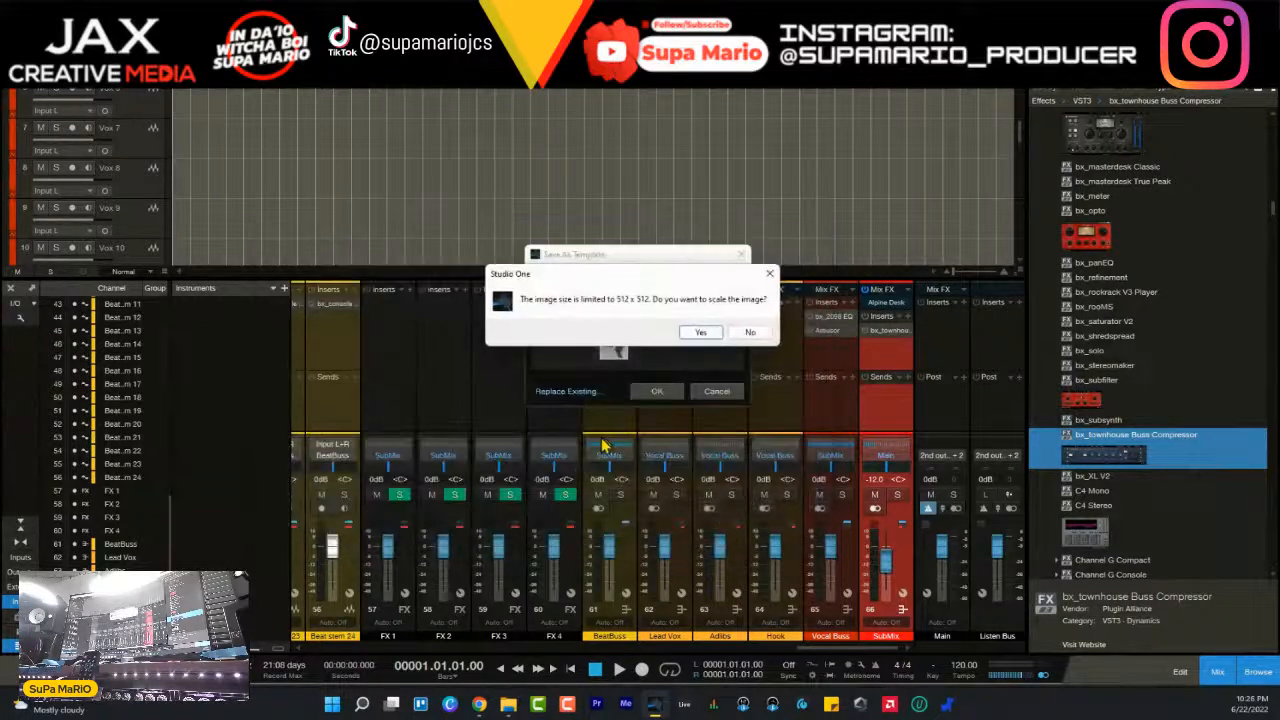
{"action": "left_click", "coordinate": [700, 333]}
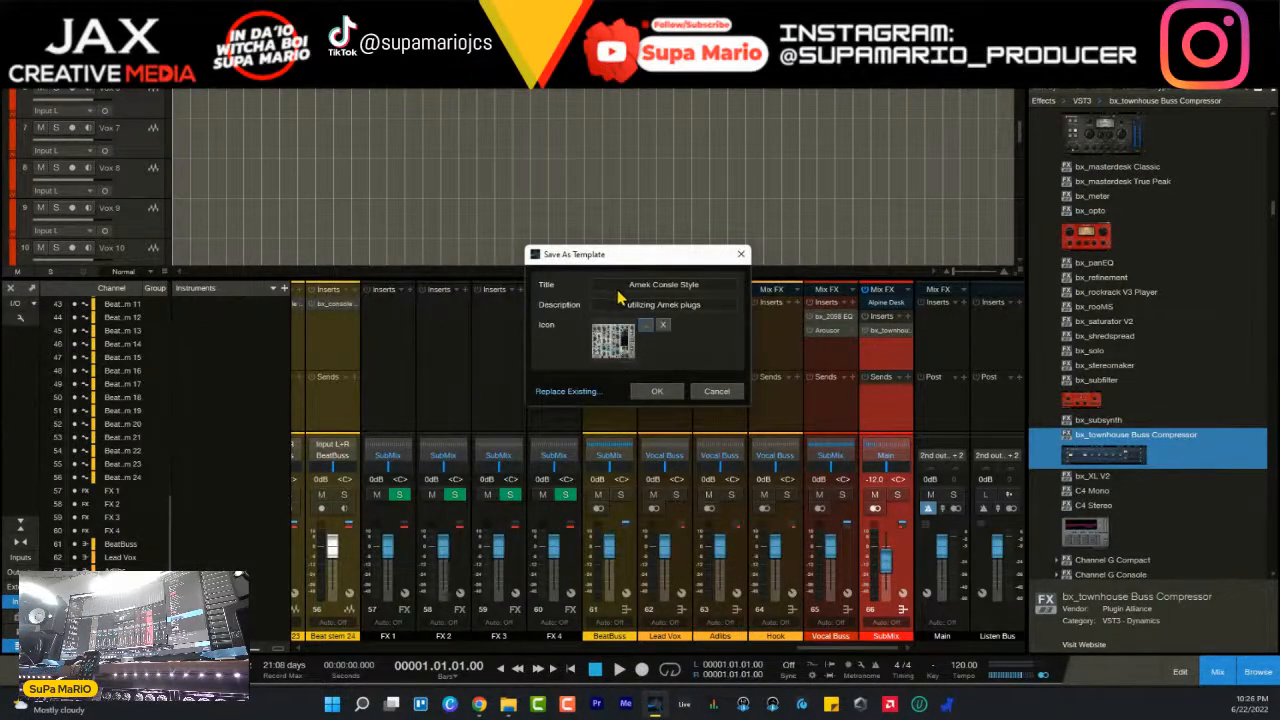
- Save the template with the entered title, description and icon
{"action": "left_click_drag", "start_coordinate": [627, 258], "coordinate": [591, 278]}
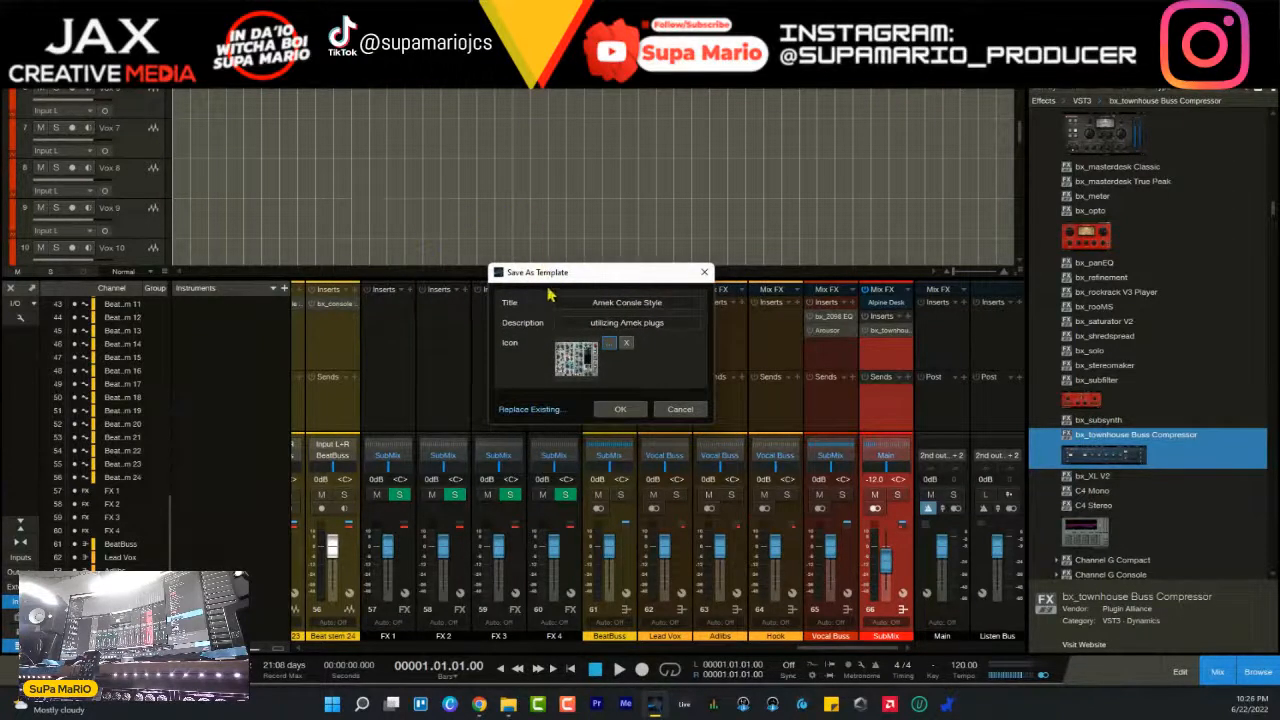
{"action": "left_click_drag", "start_coordinate": [606, 275], "coordinate": [650, 279]}
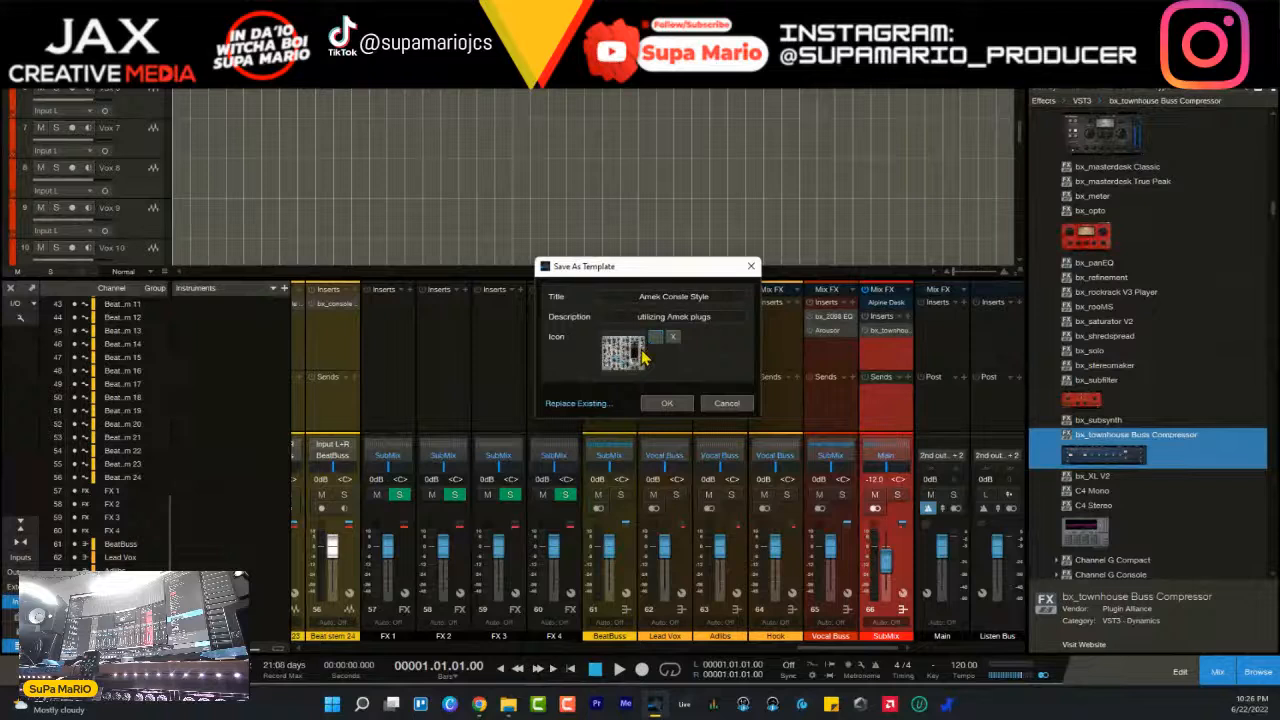
{"action": "left_click", "coordinate": [671, 404]}
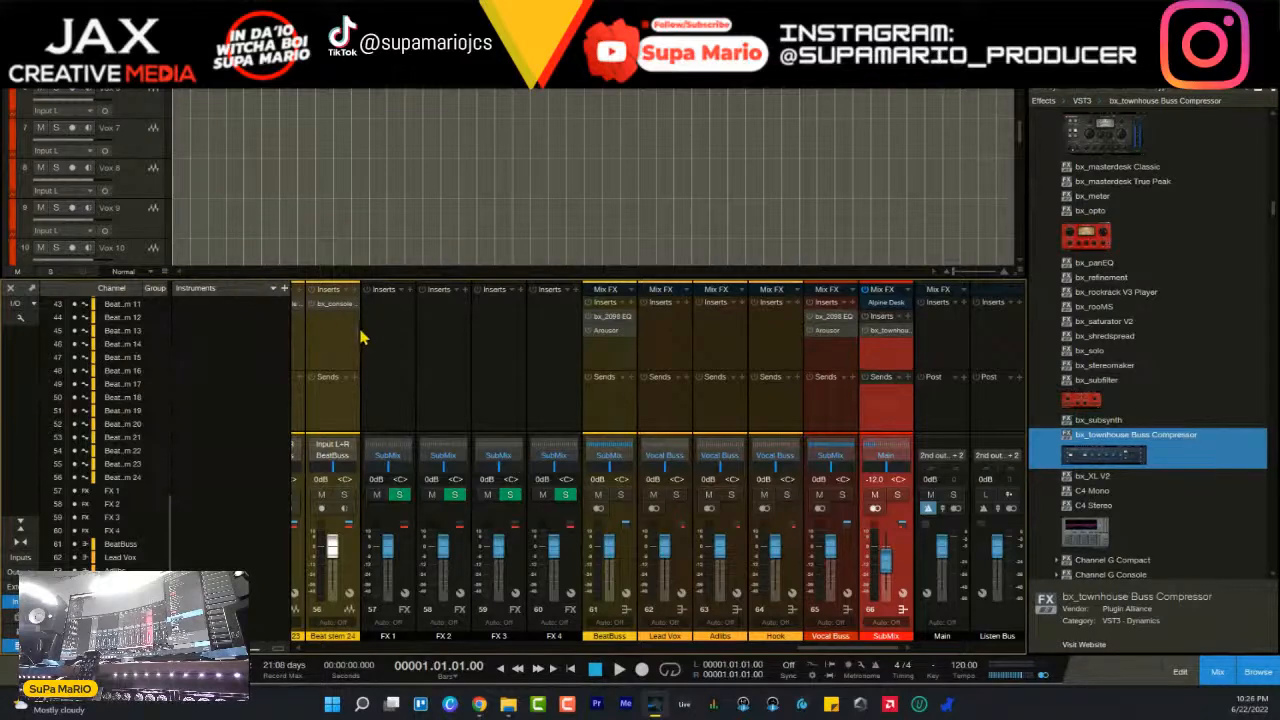
- Close the song without saving its changes
{"action": "key", "text": "alt+f"}
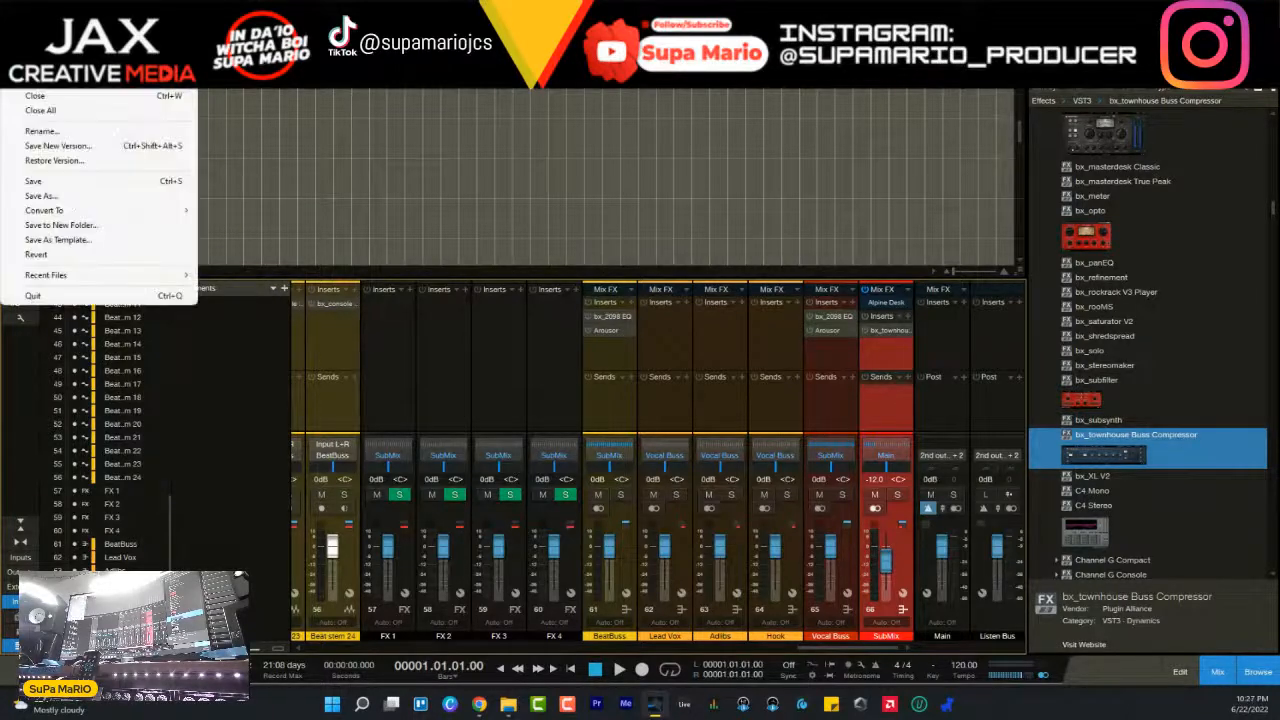
{"action": "left_click", "coordinate": [49, 123]}
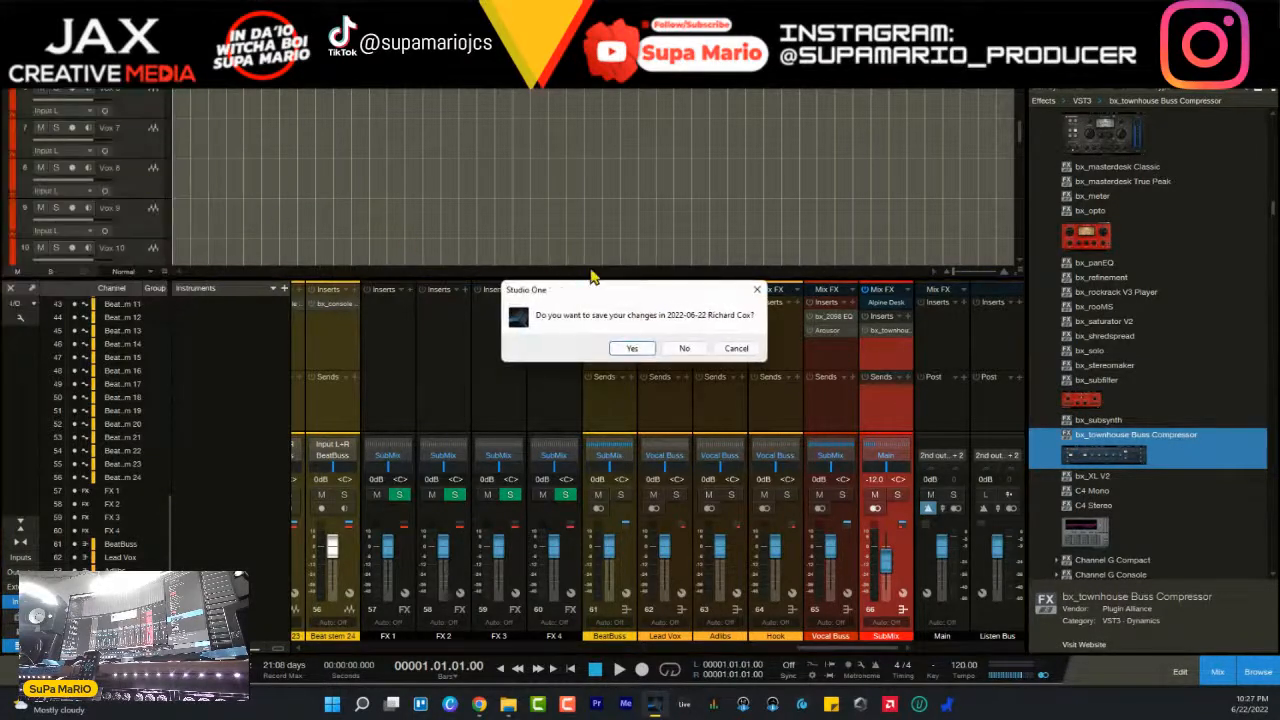
{"action": "left_click", "coordinate": [680, 348]}
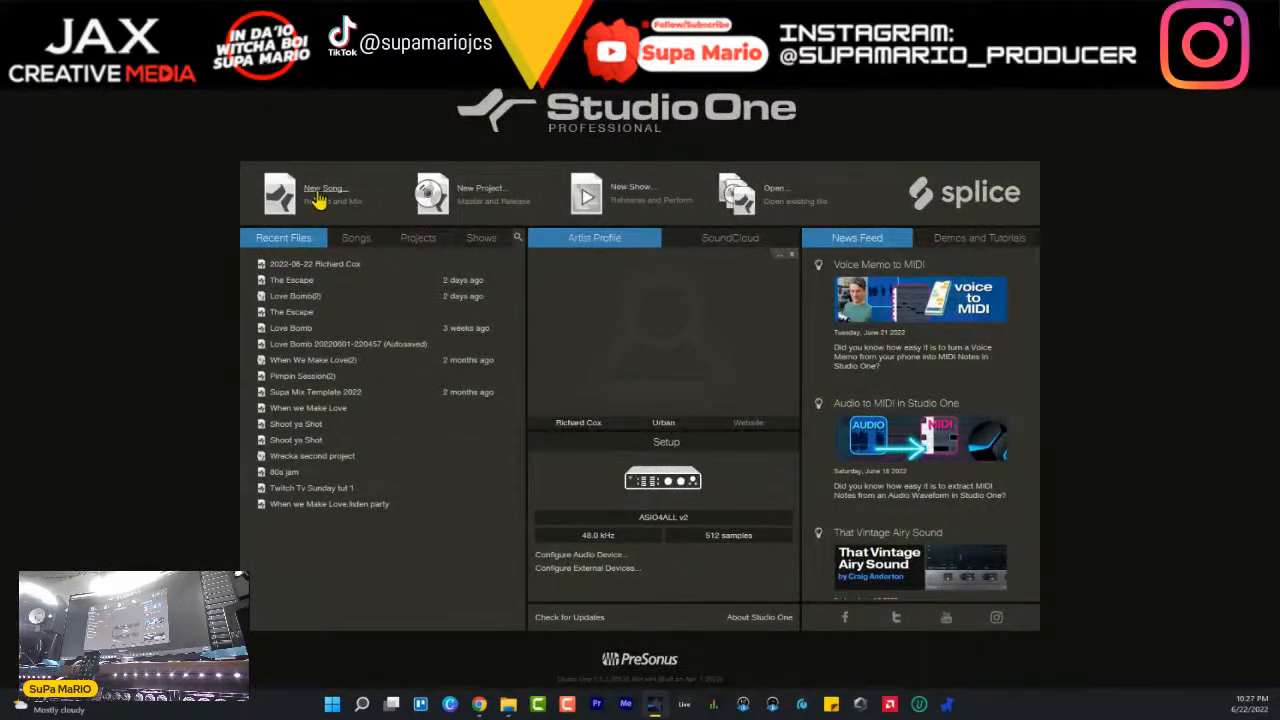
- Start a new song and review the user templates from Amek Consle Style through Harrison 32c Console
{"action": "left_click", "coordinate": [318, 199]}
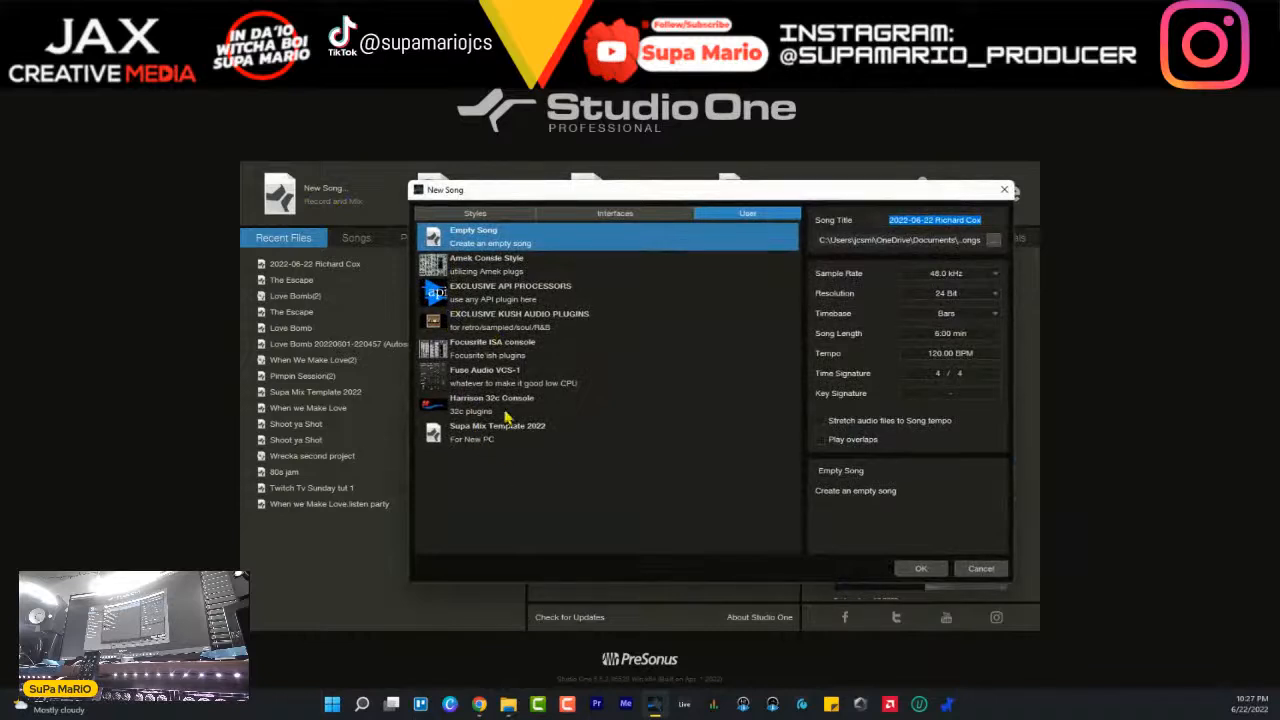
{"action": "left_click", "coordinate": [468, 270]}
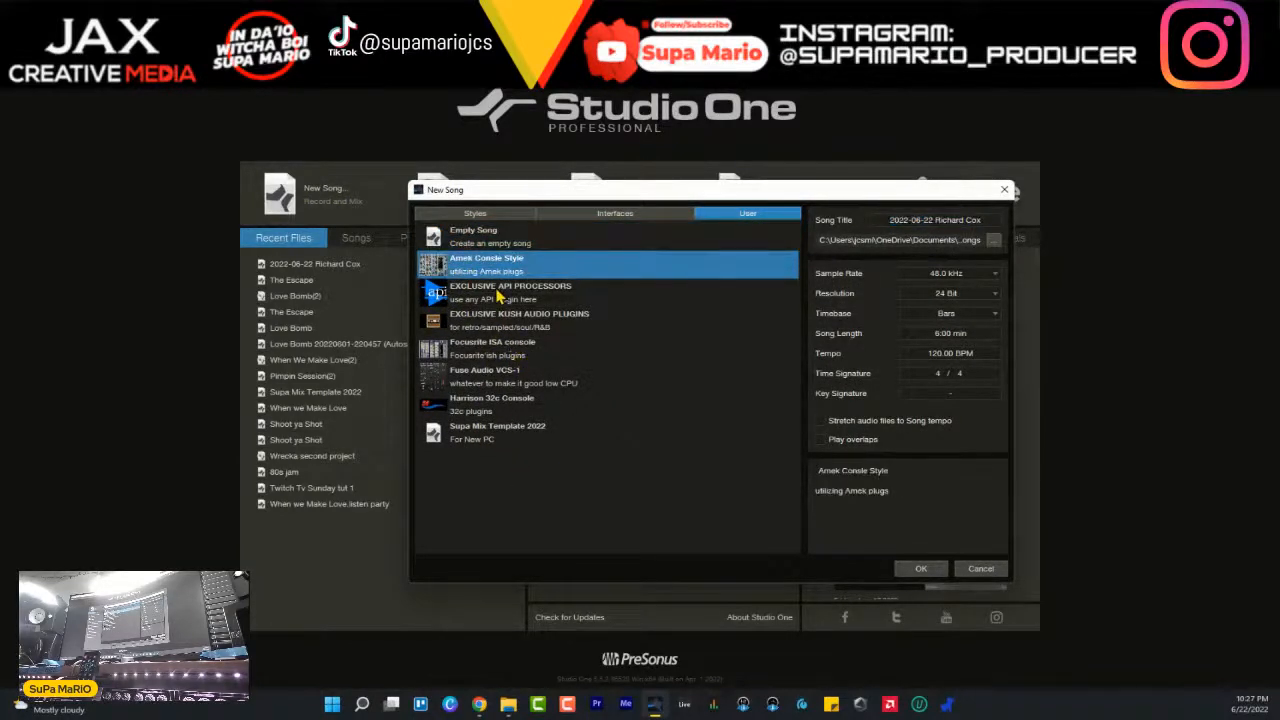
{"action": "left_click", "coordinate": [498, 297]}
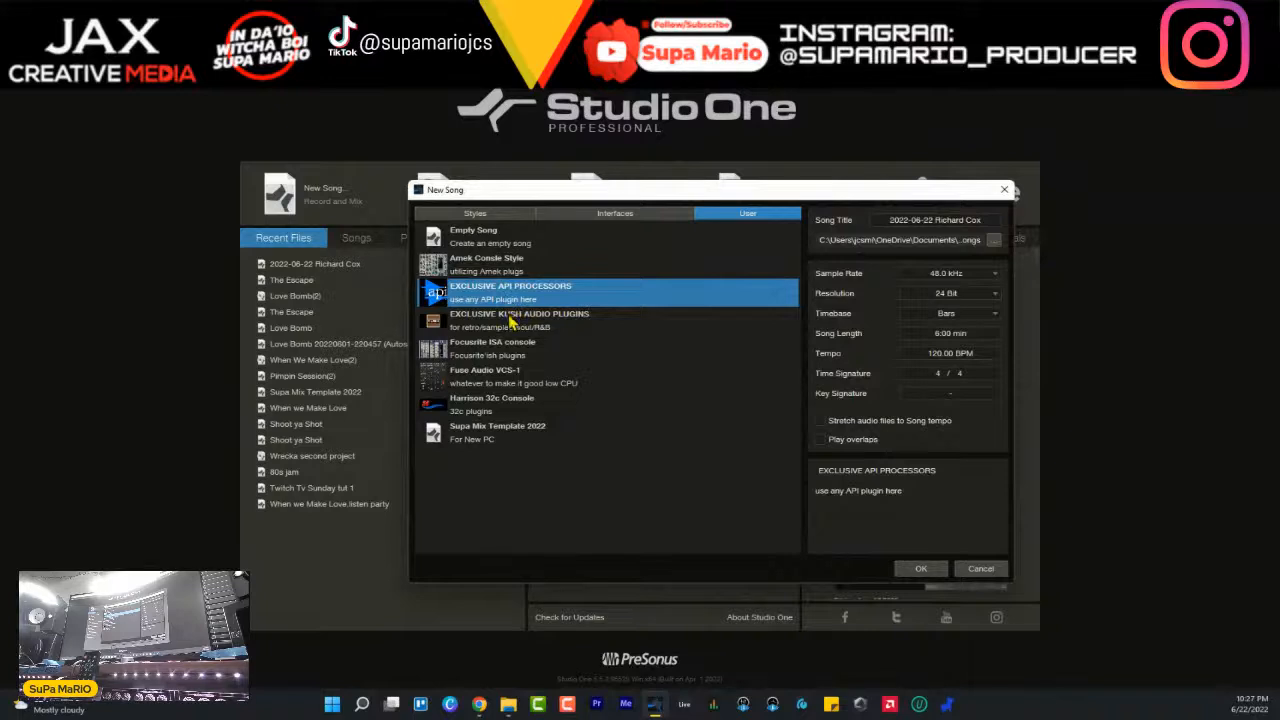
{"action": "left_click", "coordinate": [511, 318]}
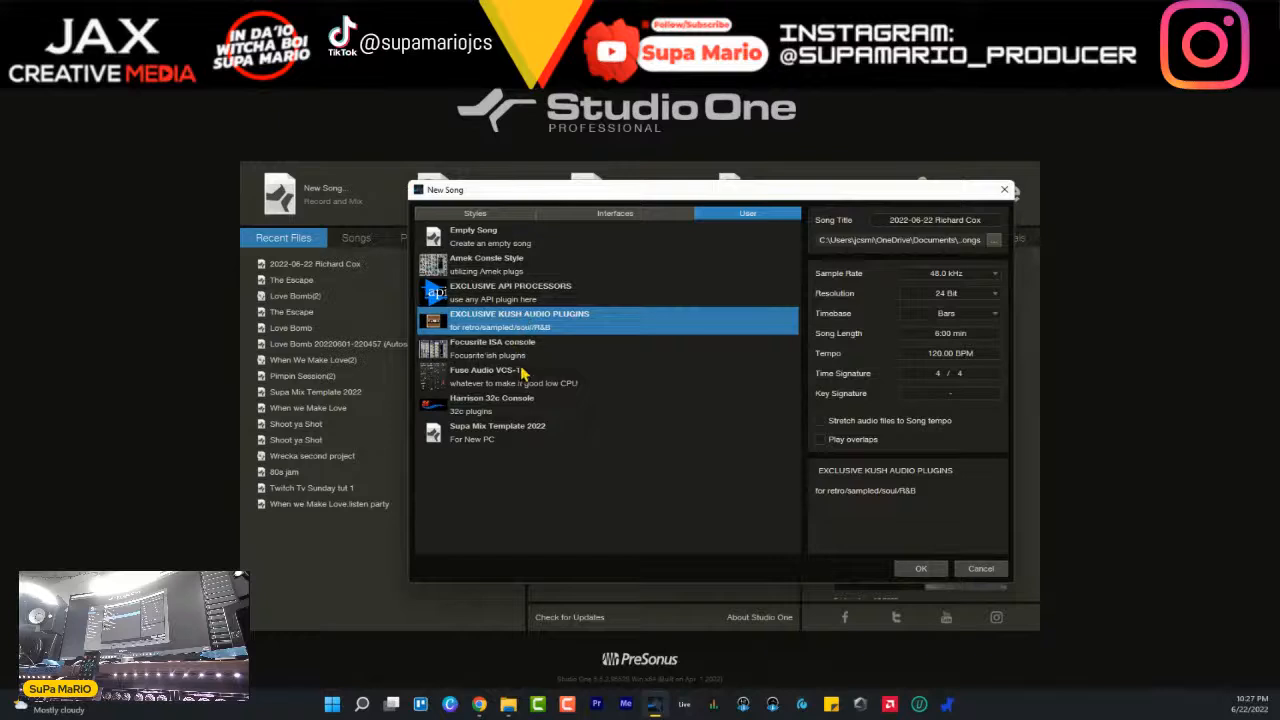
{"action": "left_click", "coordinate": [526, 347]}
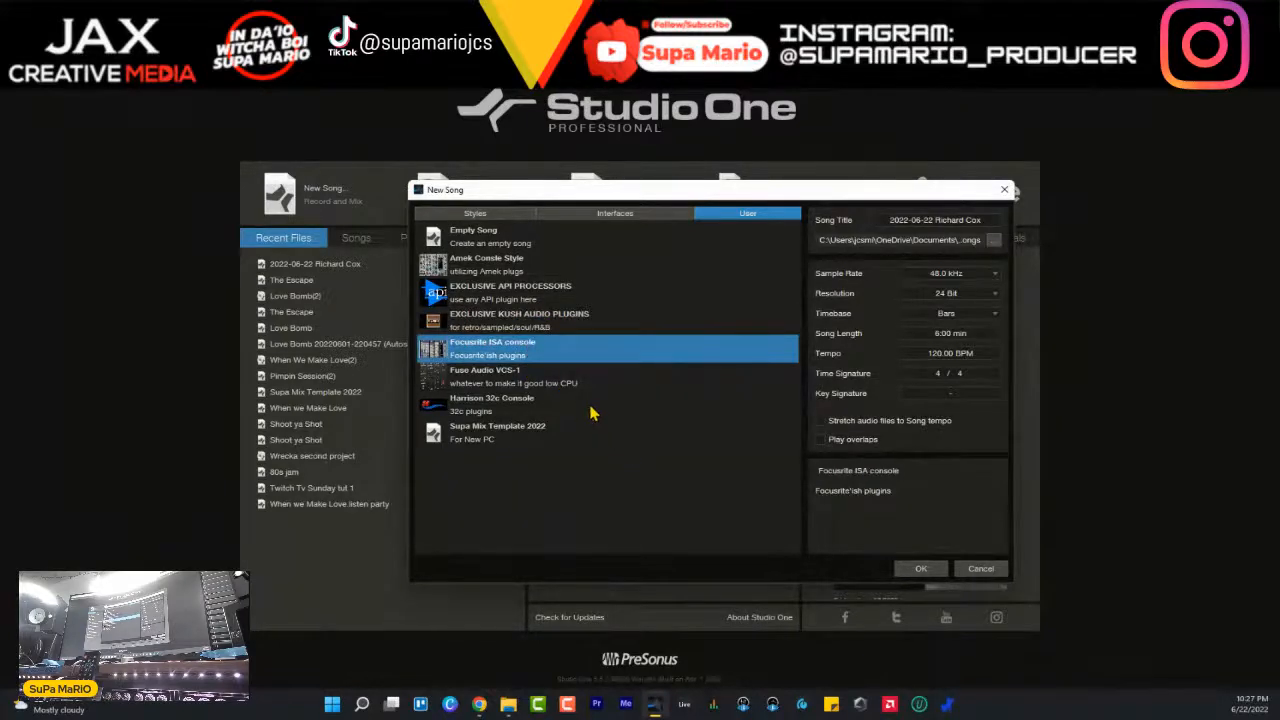
{"action": "left_click", "coordinate": [517, 387]}
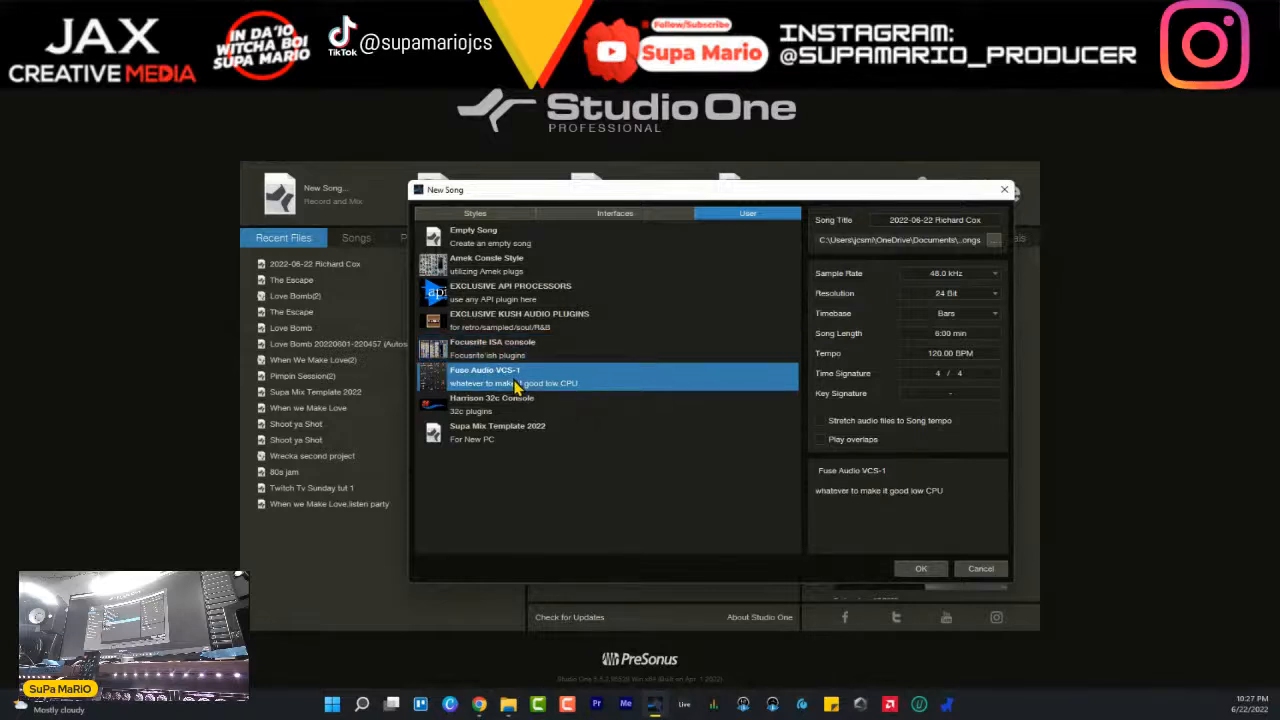
{"action": "left_click", "coordinate": [520, 410]}
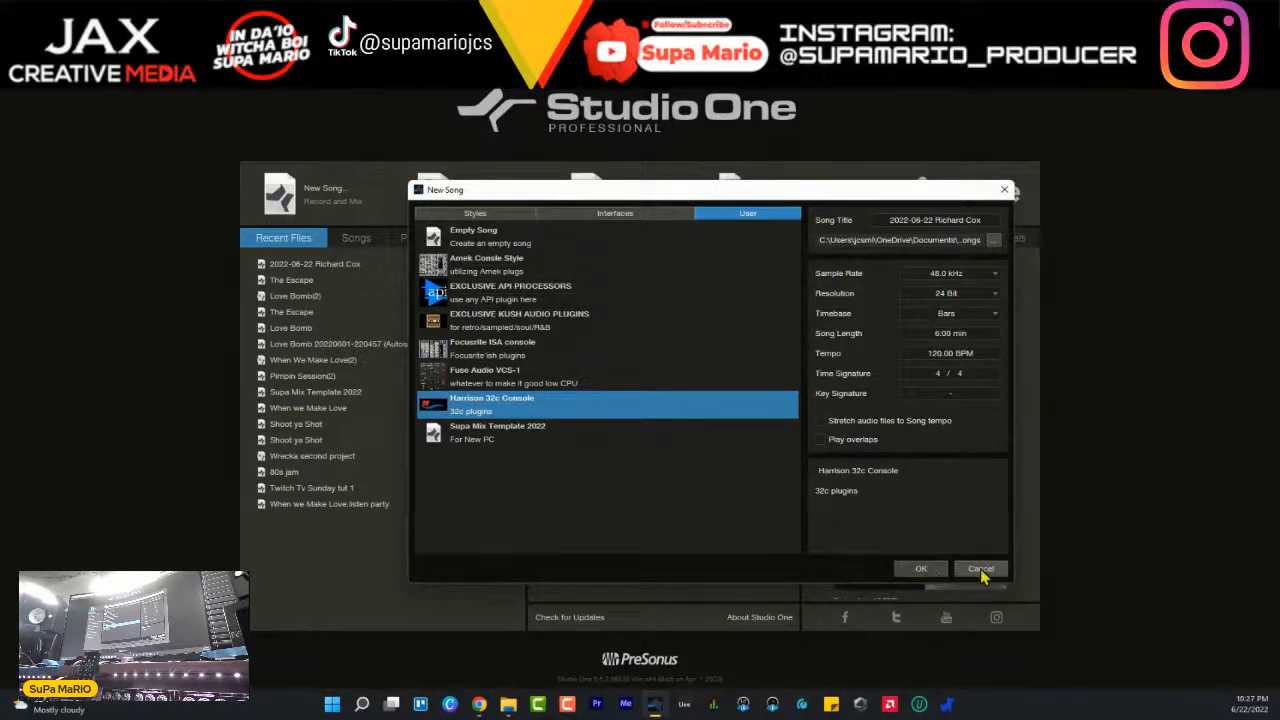
- Select the Fuse Audio VCS-1 user template and browse for the song location in LIVE SESSIONS on the T7SessBeats (H:) drive
{"action": "left_click", "coordinate": [503, 385]}
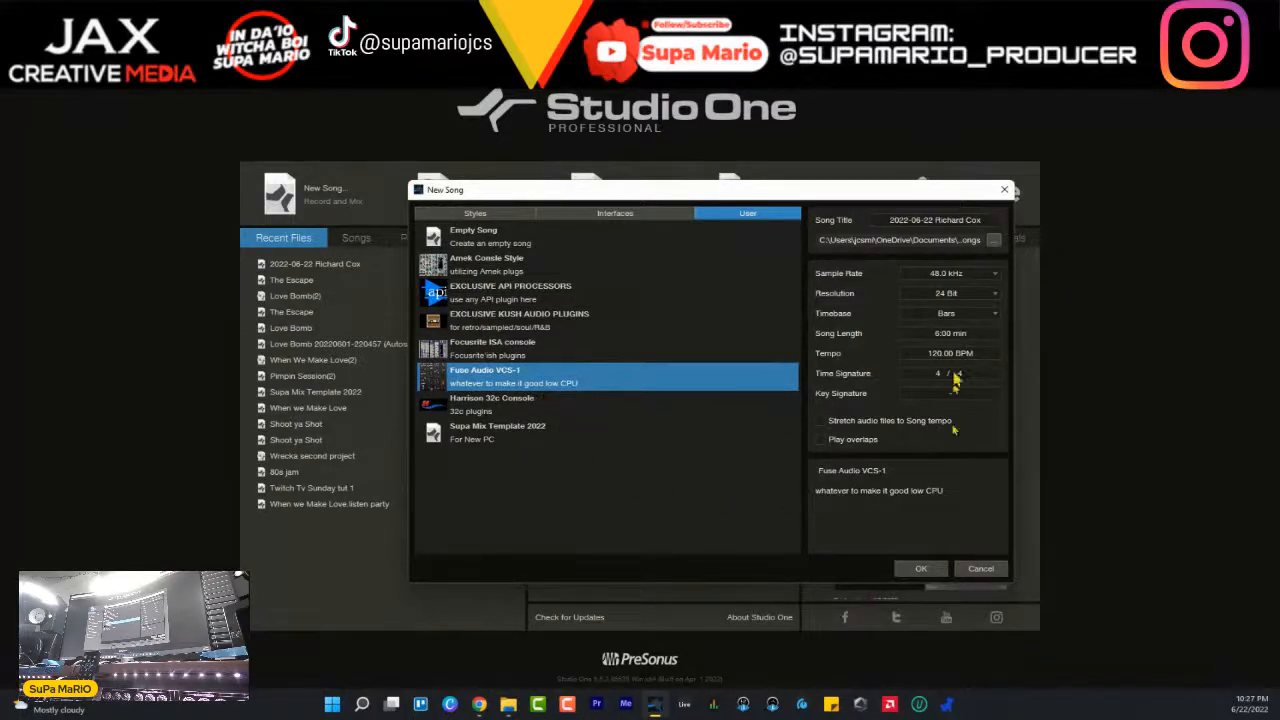
{"action": "left_click", "coordinate": [994, 241]}
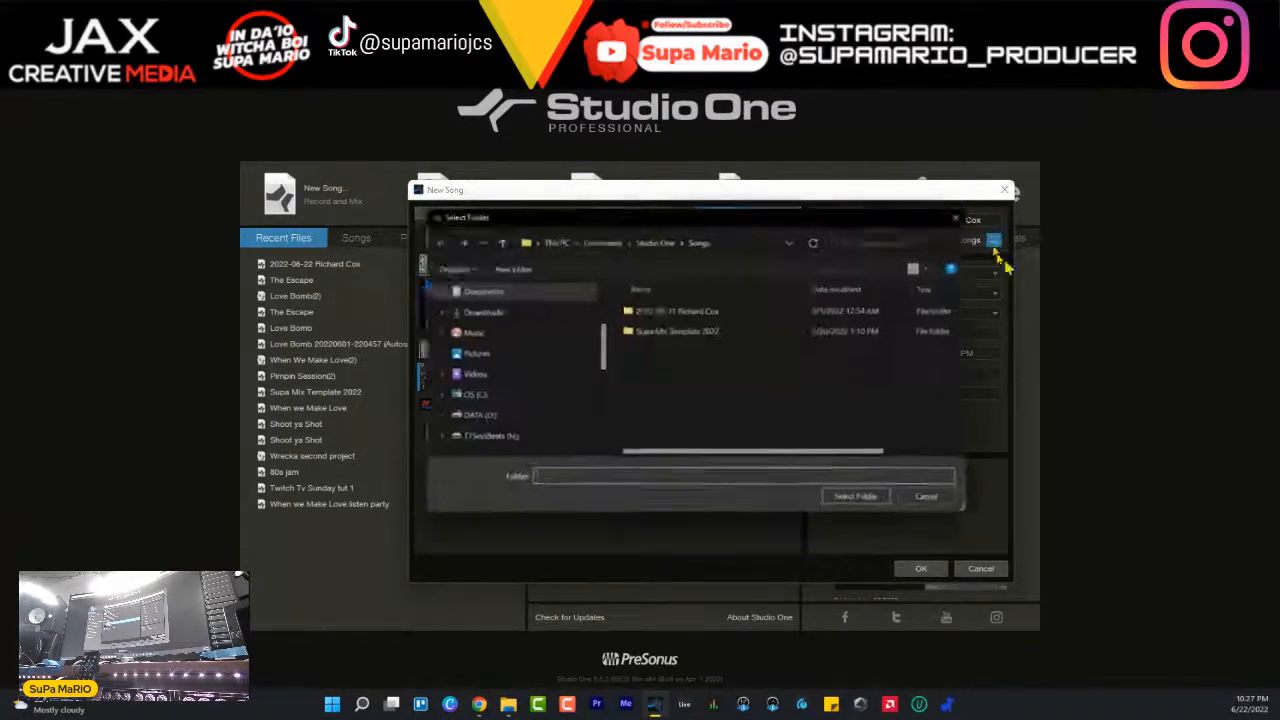
{"action": "left_click", "coordinate": [480, 436]}
{"action": "double_click", "coordinate": [658, 432]}
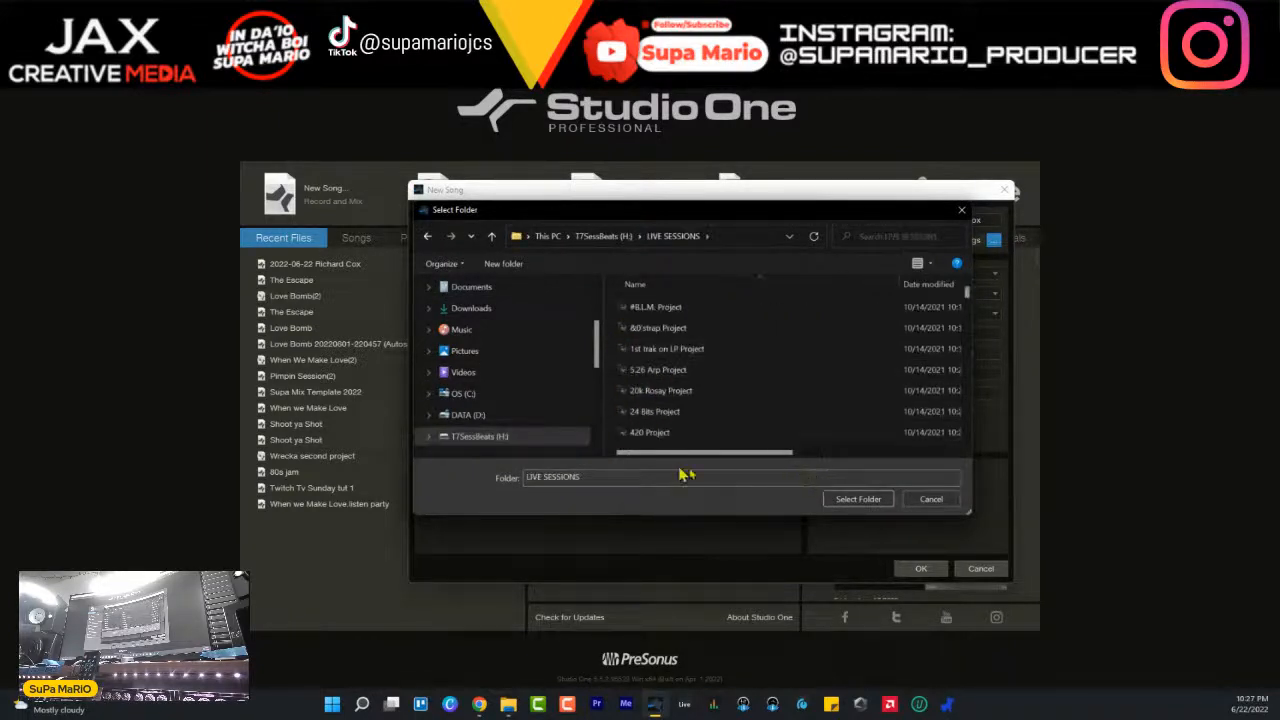
- Look through the project folders in LIVE SESSIONS for the wanted session
{"action": "scroll", "coordinate": [768, 375], "scroll_direction": "down", "scroll_amount": 10}
{"action": "scroll", "coordinate": [768, 375], "scroll_direction": "down", "scroll_amount": 10}
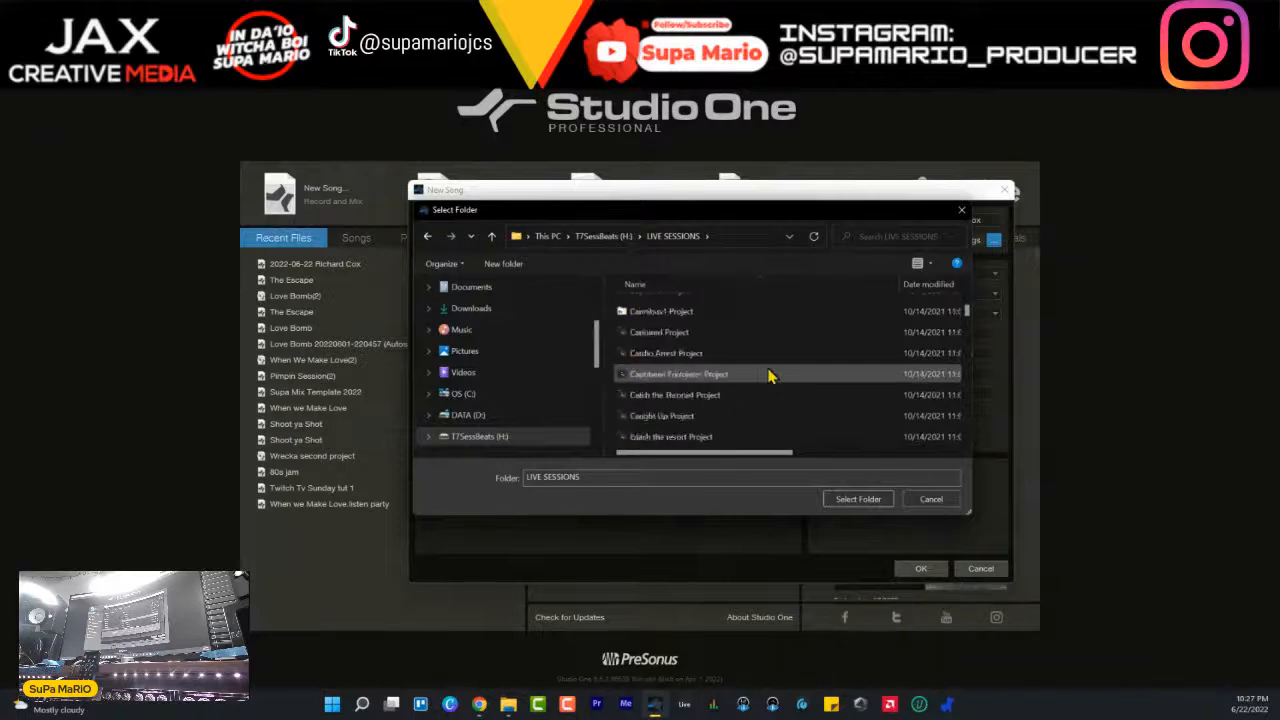
{"action": "scroll", "coordinate": [768, 375], "scroll_direction": "down", "scroll_amount": 2}
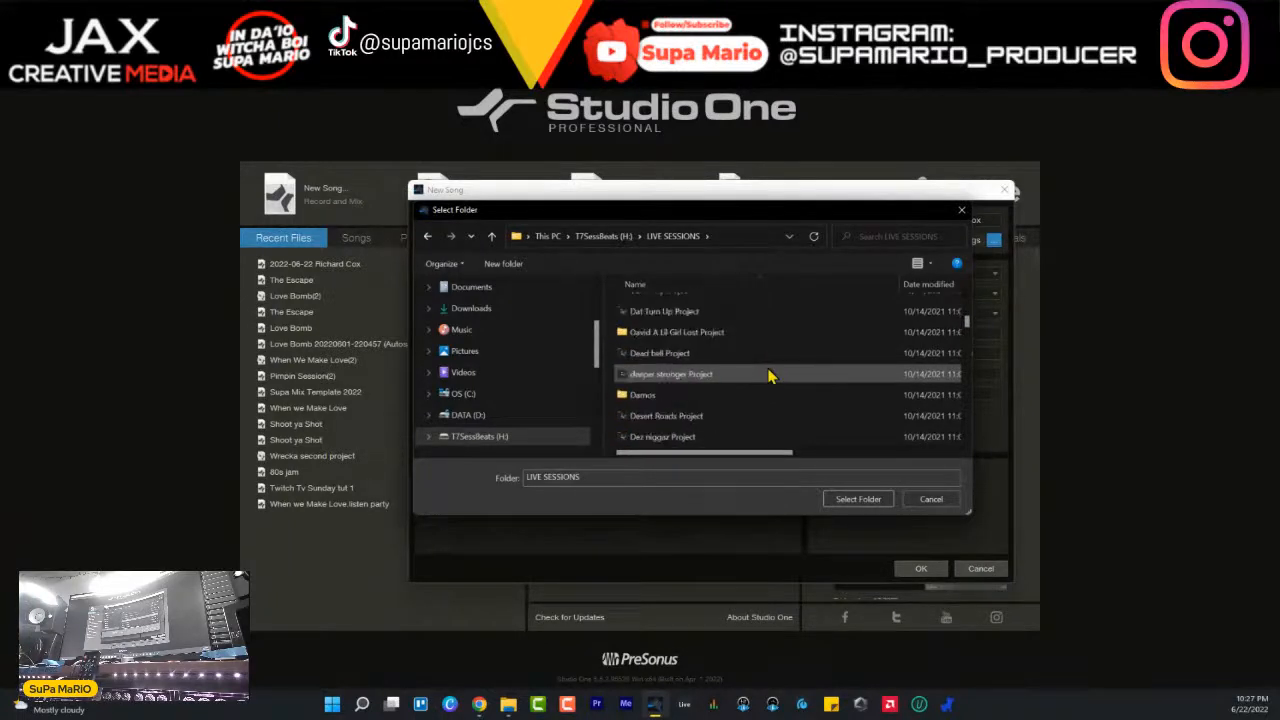
{"action": "scroll", "coordinate": [768, 375], "scroll_direction": "down", "scroll_amount": 3}
{"action": "scroll", "coordinate": [733, 340], "scroll_direction": "down", "scroll_amount": 3}
{"action": "scroll", "coordinate": [735, 338], "scroll_direction": "down", "scroll_amount": 10}
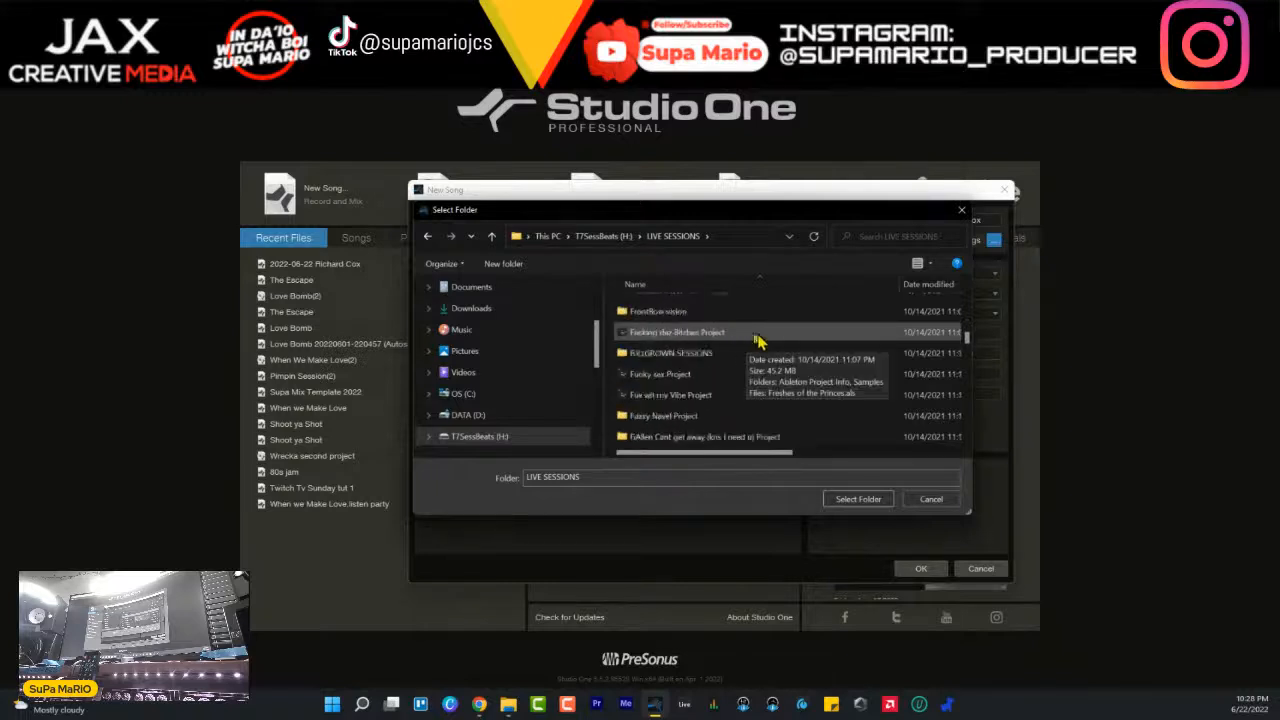
{"action": "scroll", "coordinate": [773, 332], "scroll_direction": "down", "scroll_amount": 3}
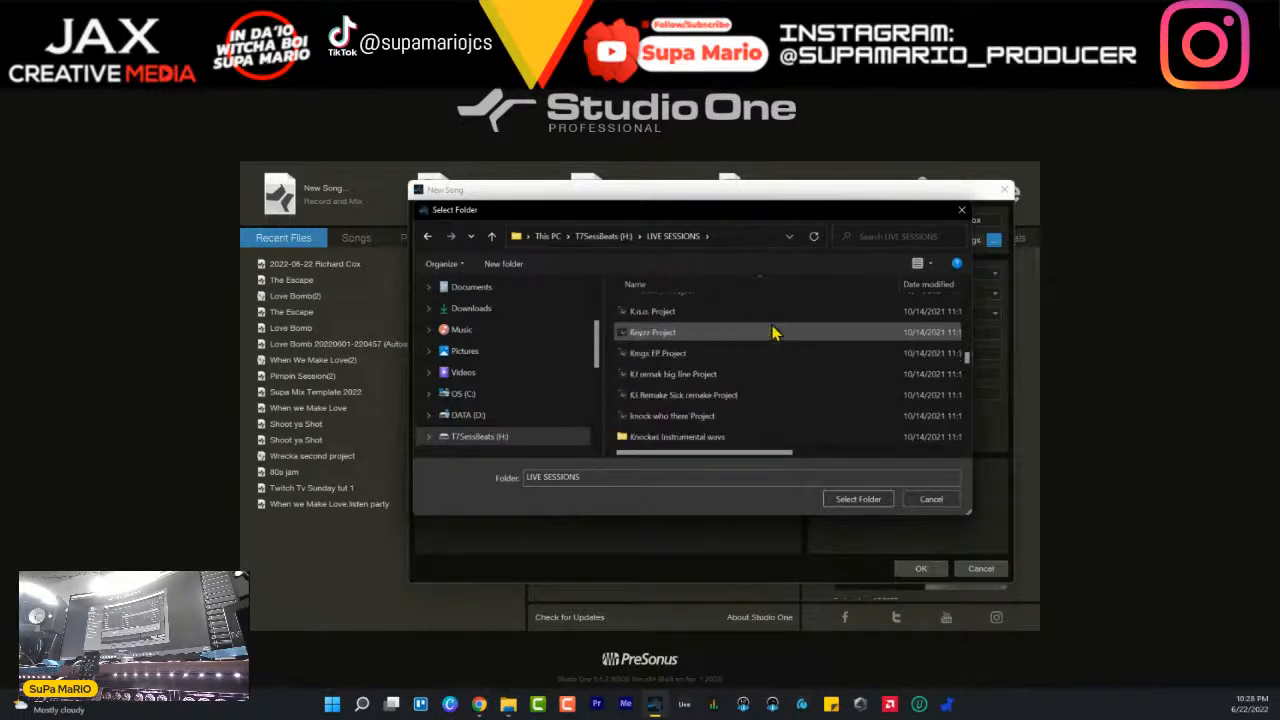
{"action": "scroll", "coordinate": [790, 325], "scroll_direction": "down", "scroll_amount": 10}
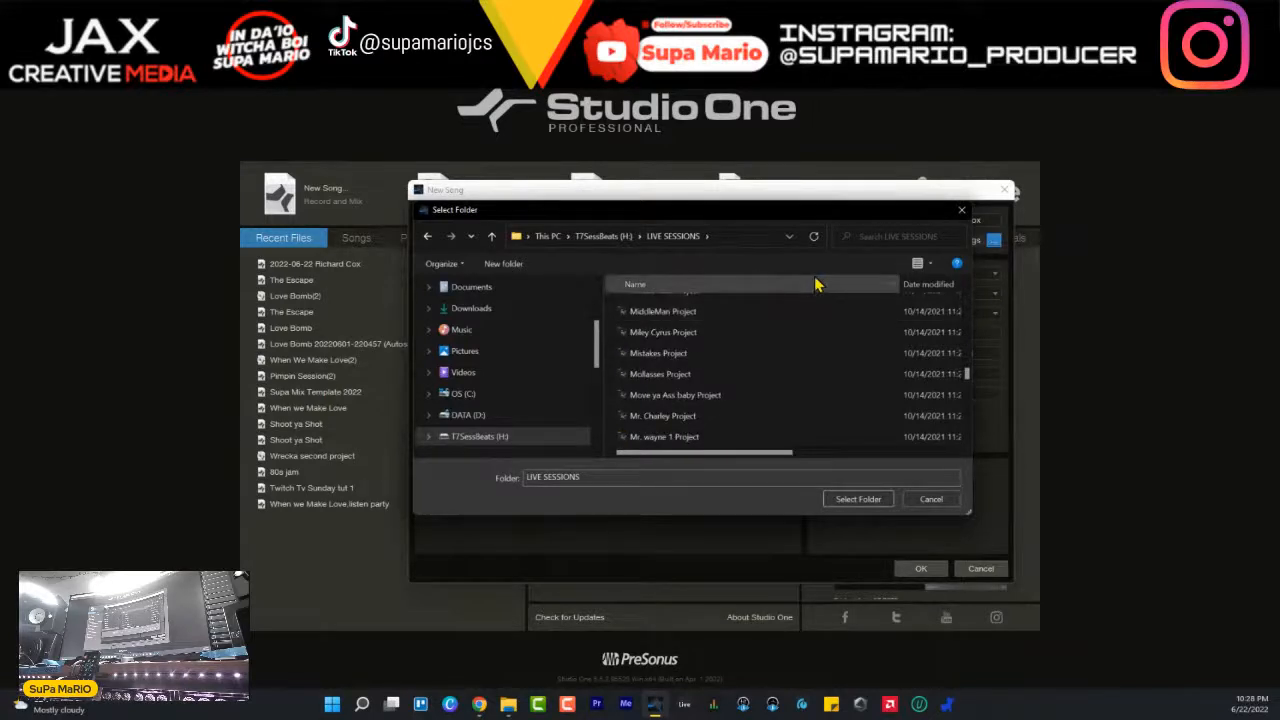
{"action": "scroll", "coordinate": [825, 305], "scroll_direction": "down", "scroll_amount": 8}
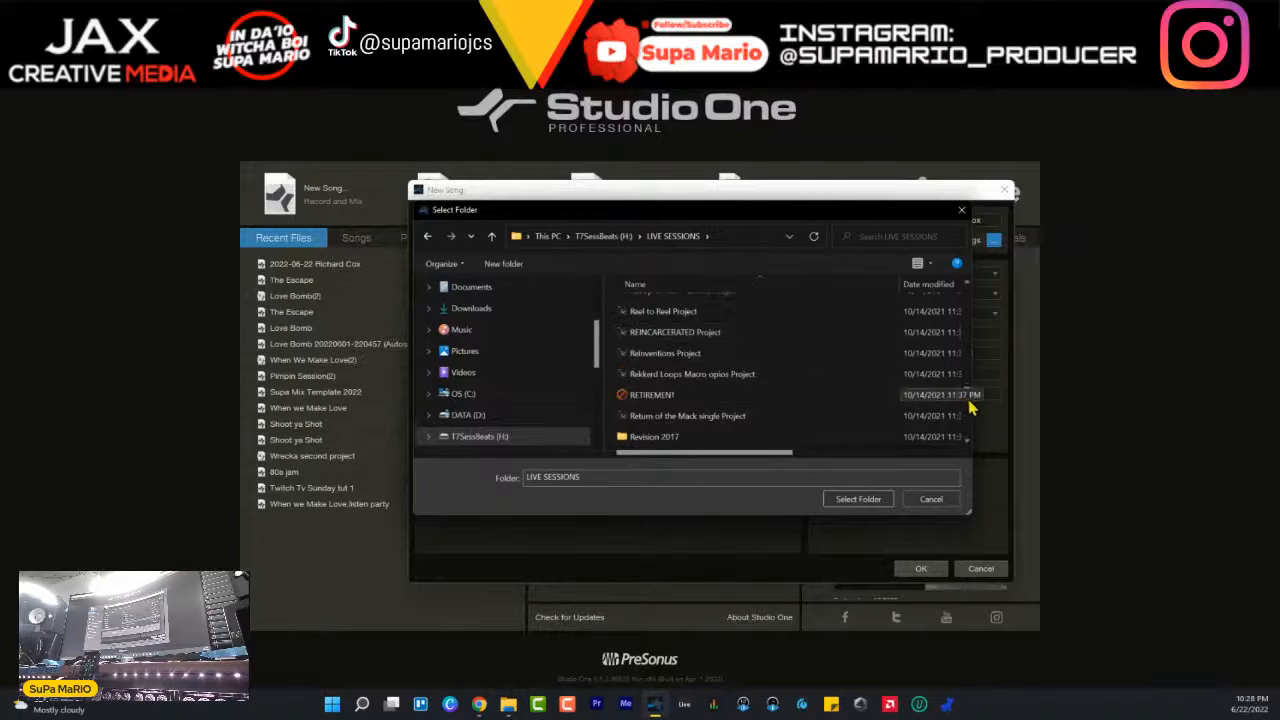
{"action": "mouse_move", "coordinate": [967, 395]}
{"action": "left_mouse_down"}
{"action": "mouse_move", "coordinate": [952, 340]}
{"action": "mouse_move", "coordinate": [964, 315]}
{"action": "mouse_move", "coordinate": [968, 354]}
{"action": "mouse_move", "coordinate": [1000, 360]}
{"action": "mouse_move", "coordinate": [1007, 398]}
{"action": "mouse_move", "coordinate": [960, 403]}
{"action": "left_mouse_up"}
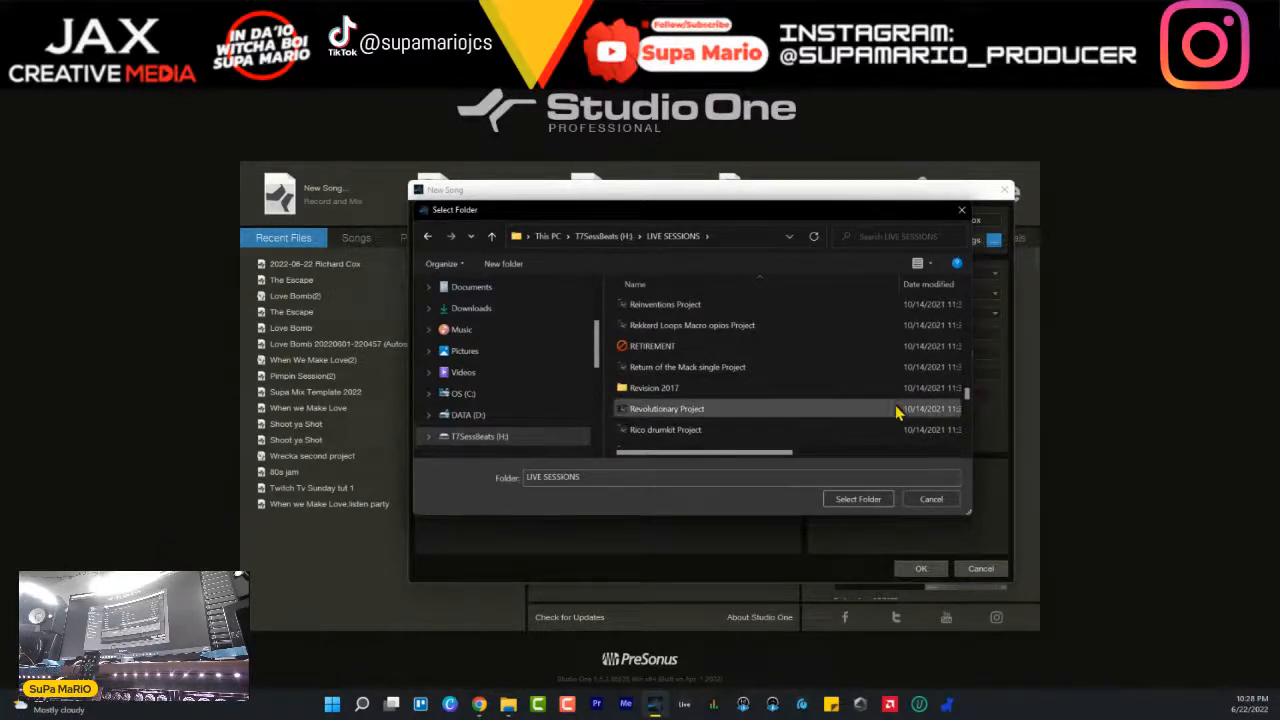
{"action": "scroll", "coordinate": [930, 400], "scroll_direction": "down", "scroll_amount": 2}
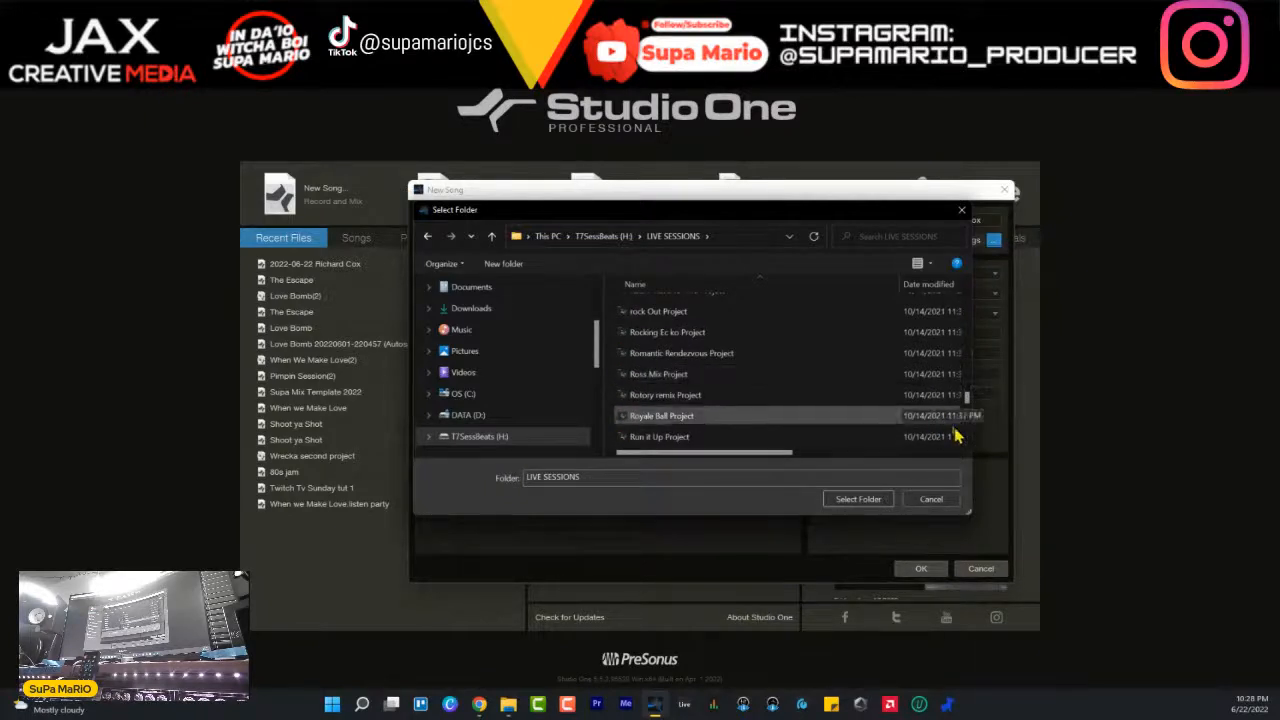
{"action": "scroll", "coordinate": [967, 400], "scroll_direction": "down", "scroll_amount": 8}
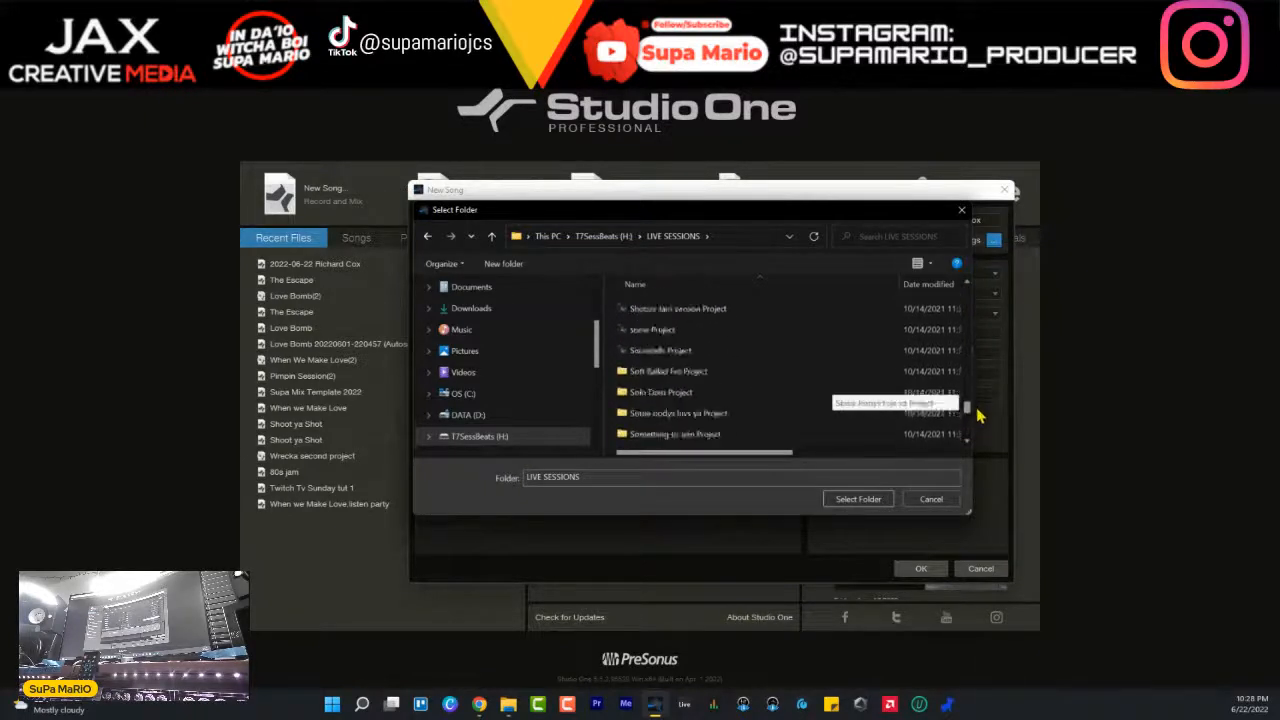
{"action": "left_click_drag", "start_coordinate": [977, 418], "coordinate": [970, 345]}
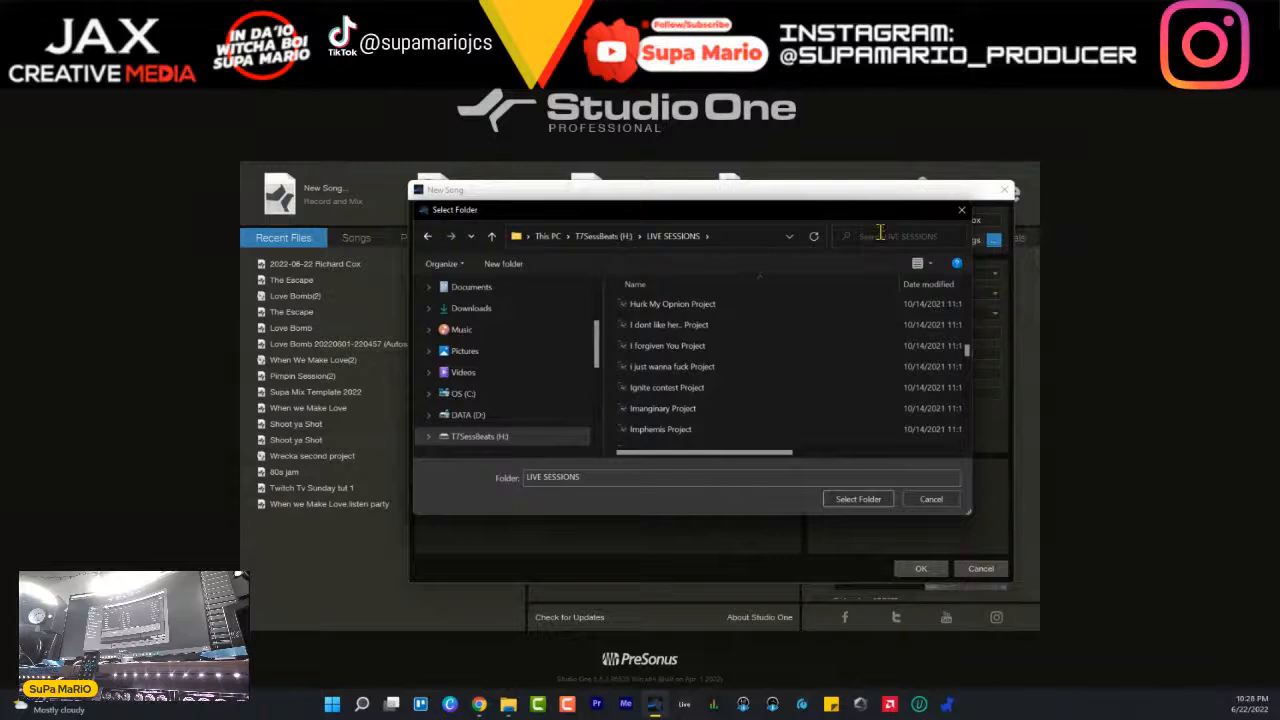
- Search LIVE SESSIONS for Stems, try narrowing the search with AL10, and clear the search
{"action": "left_click", "coordinate": [898, 239]}
{"action": "type", "text": "Si"}
{"action": "left_click", "coordinate": [955, 238]}
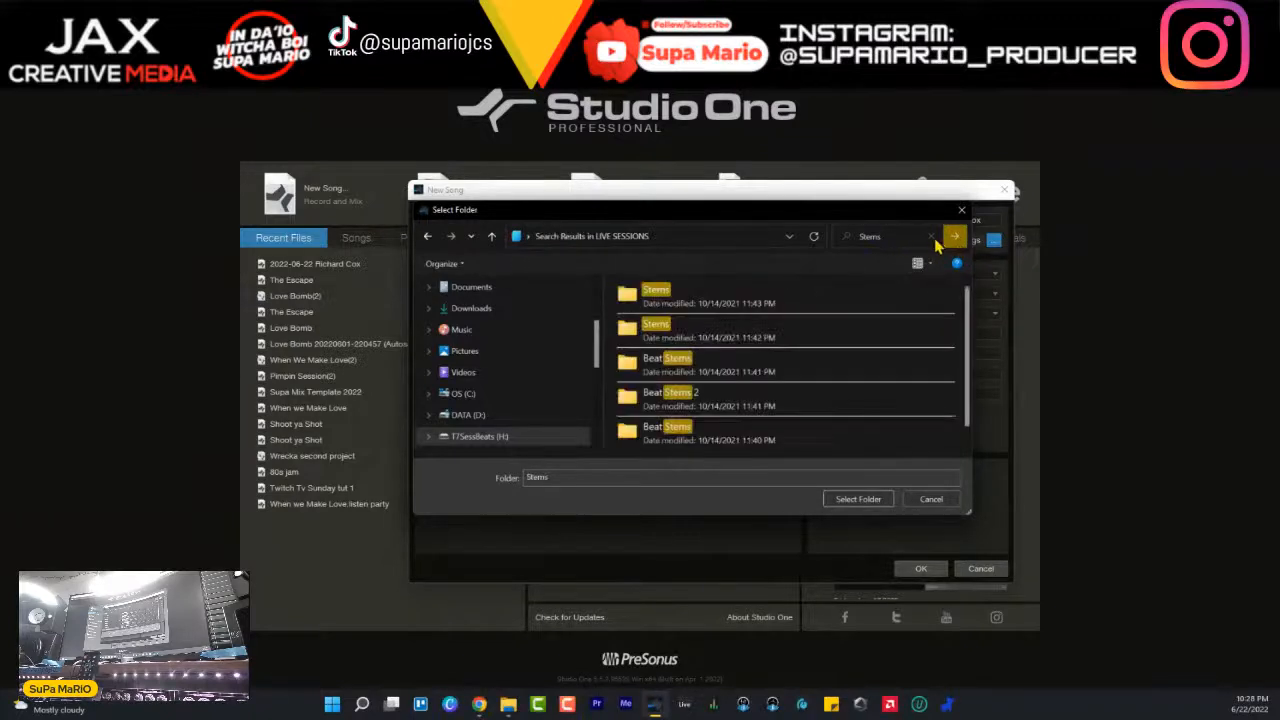
{"action": "left_click", "coordinate": [933, 238]}
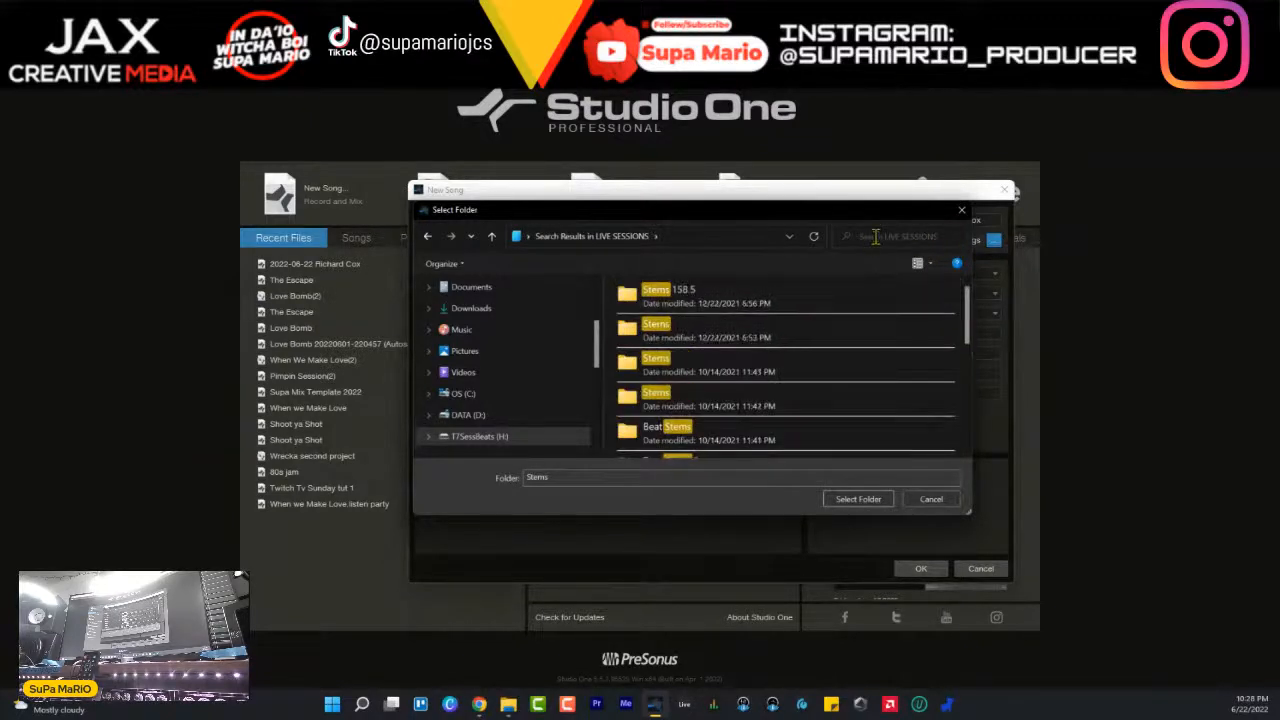
{"action": "type", "text": "Stems AL"}
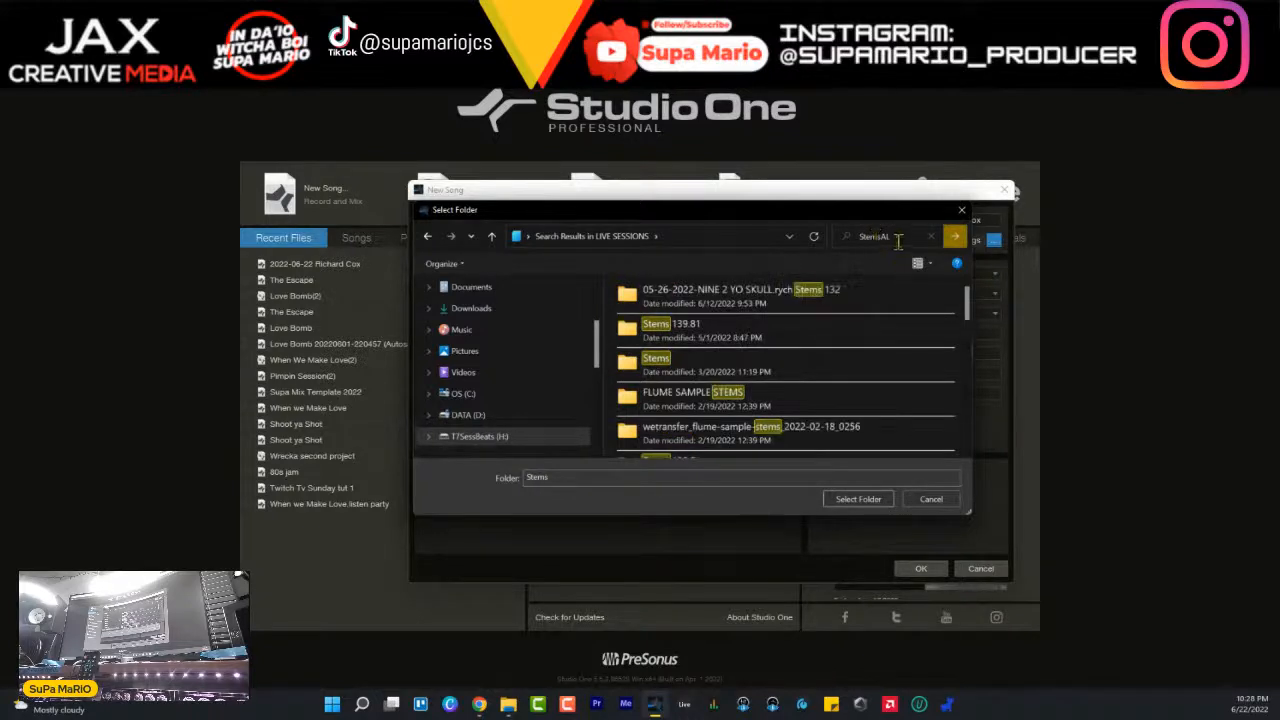
{"action": "left_click", "coordinate": [932, 237]}
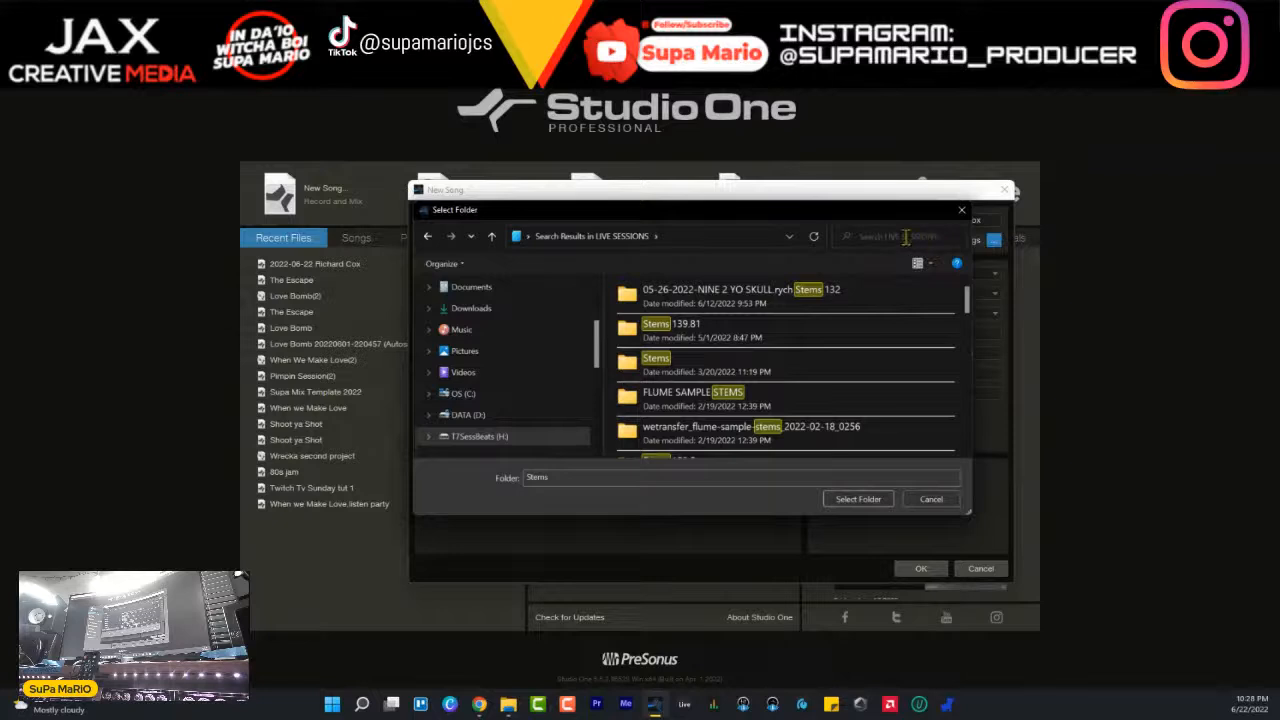
{"action": "type", "text": "StemsALAI"}
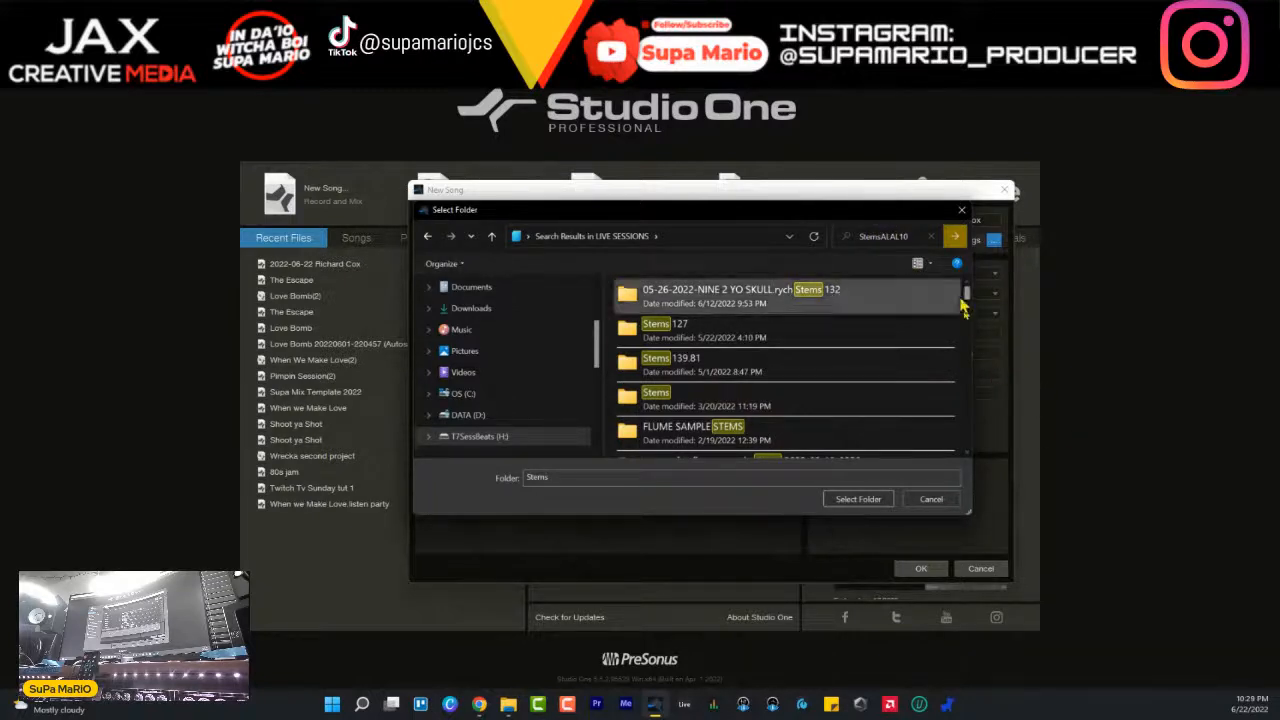
{"action": "left_click", "coordinate": [930, 238]}
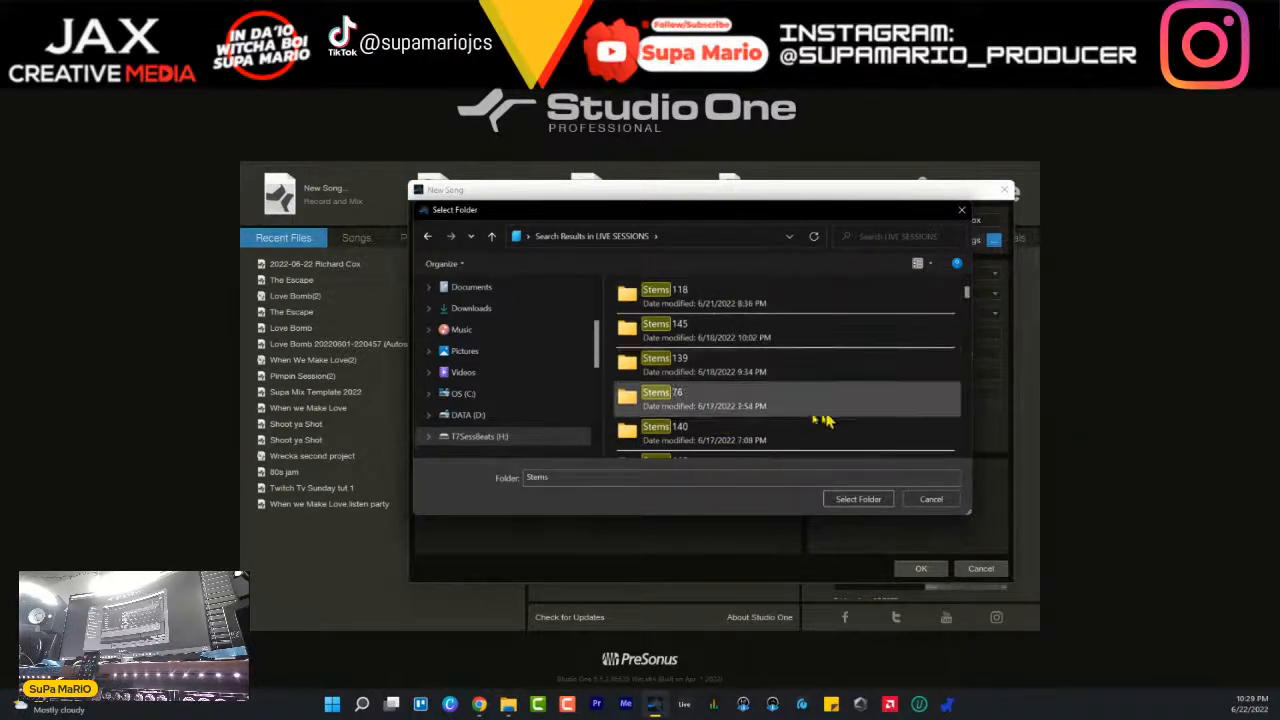
- Open the AL10 folder inside LIVE SESSIONS on T7SessBeats (H:) and enter Stems as the search term
{"action": "left_click", "coordinate": [460, 438]}
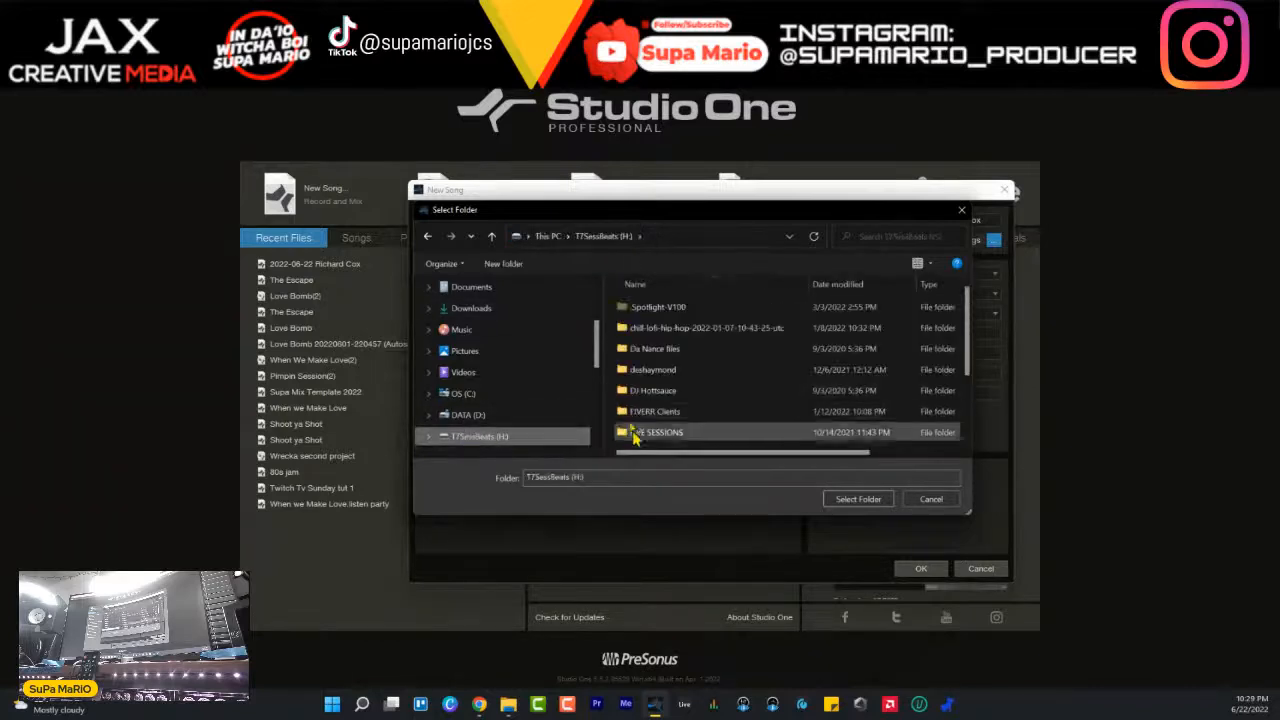
{"action": "double_click", "coordinate": [665, 433]}
{"action": "scroll", "coordinate": [663, 437], "scroll_direction": "up", "scroll_amount": 5}
{"action": "left_click", "coordinate": [652, 313]}
{"action": "double_click", "coordinate": [652, 313]}
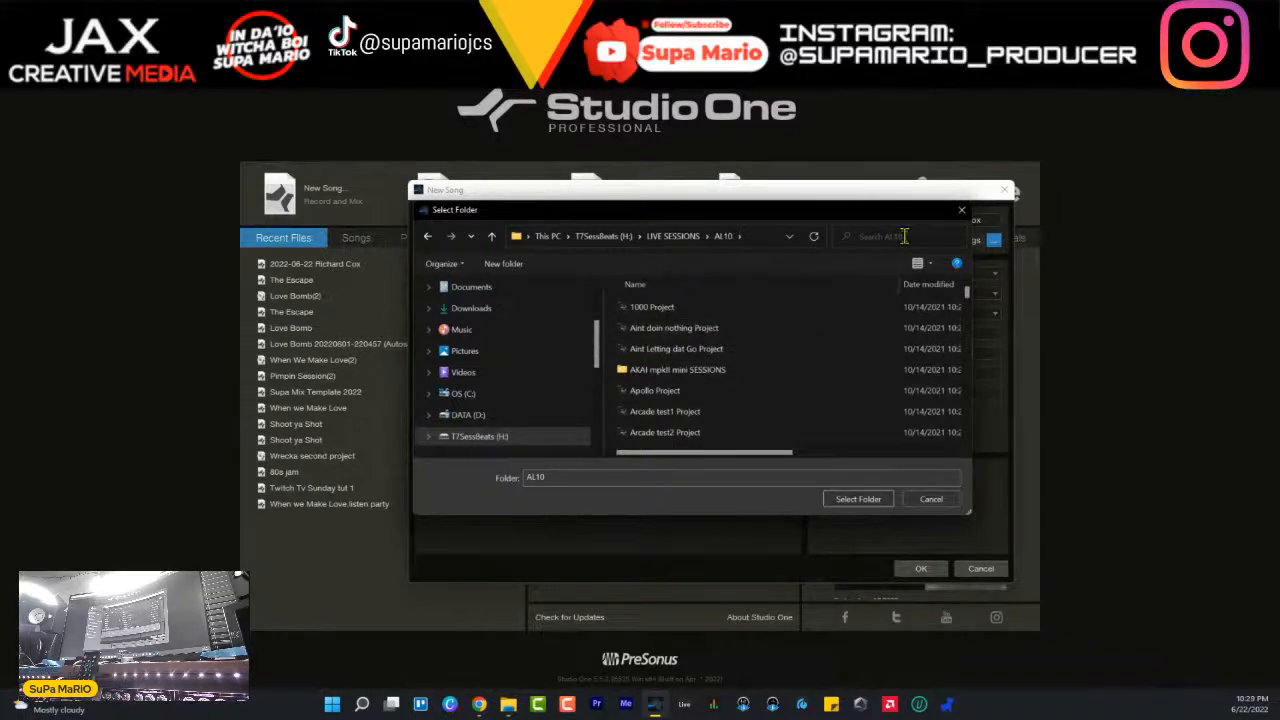
{"action": "type", "text": "gr"}
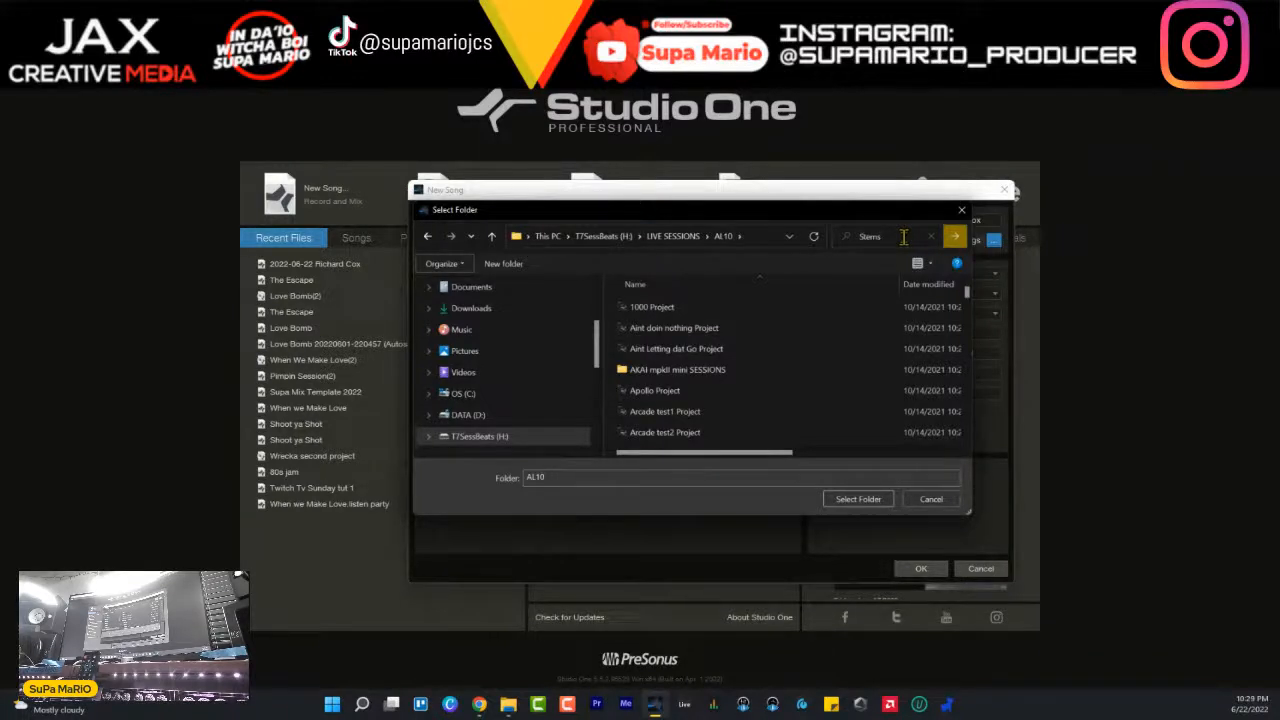
- Look through the project folders in AL10 for the wanted session
{"action": "scroll", "coordinate": [895, 340], "scroll_direction": "down", "scroll_amount": 3}
{"action": "scroll", "coordinate": [880, 330], "scroll_direction": "down", "scroll_amount": 1}
{"action": "scroll", "coordinate": [877, 322], "scroll_direction": "down", "scroll_amount": 2}
{"action": "scroll", "coordinate": [879, 322], "scroll_direction": "down", "scroll_amount": 10}
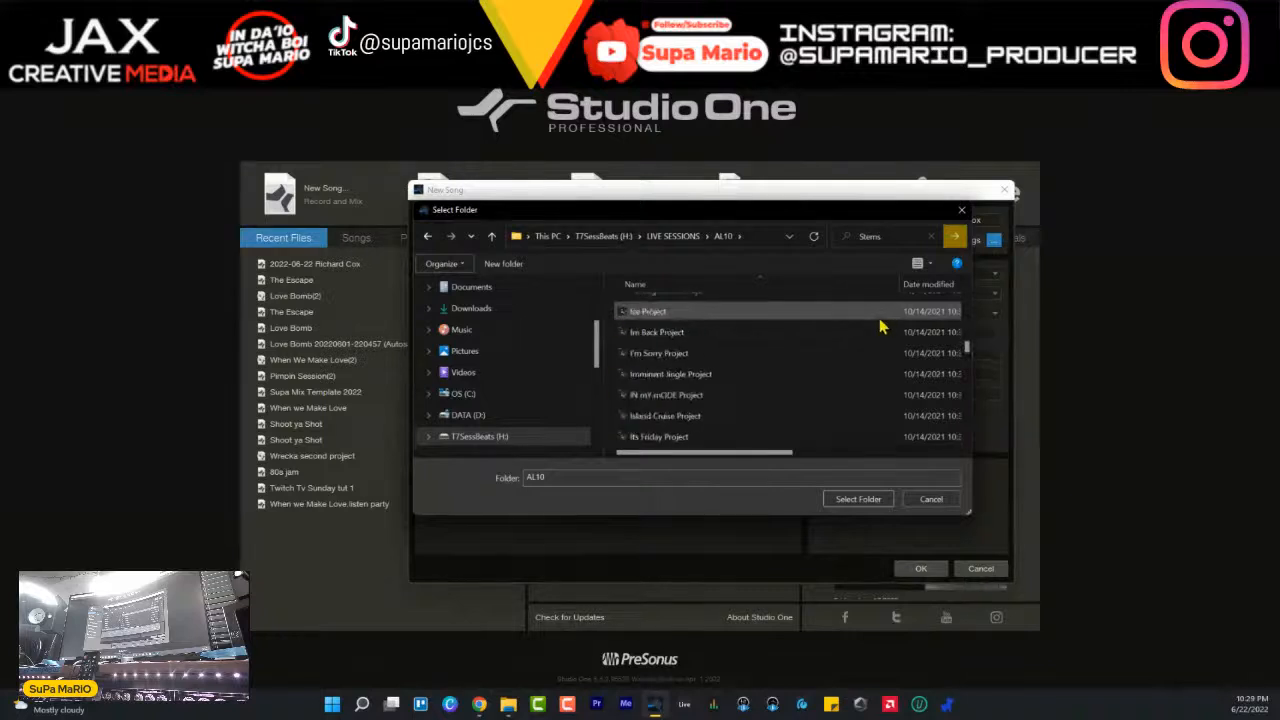
{"action": "scroll", "coordinate": [880, 325], "scroll_direction": "down", "scroll_amount": 10}
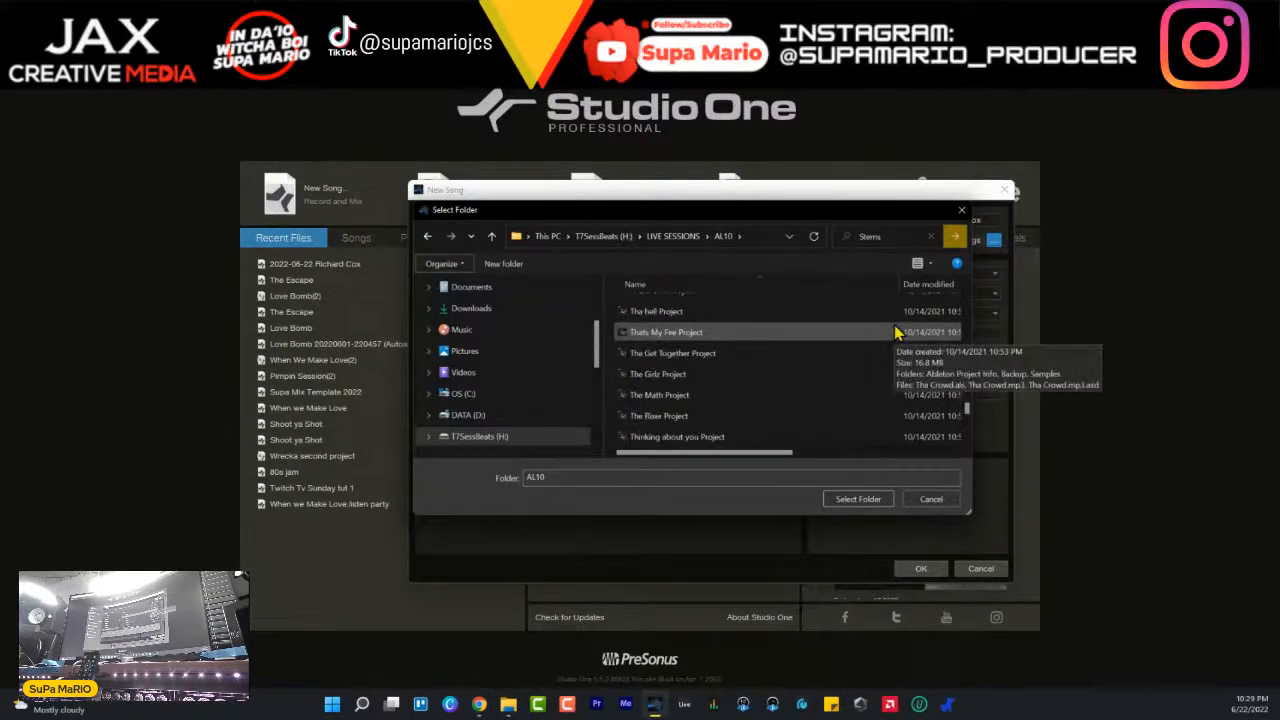
{"action": "scroll", "coordinate": [897, 332], "scroll_direction": "down", "scroll_amount": 5}
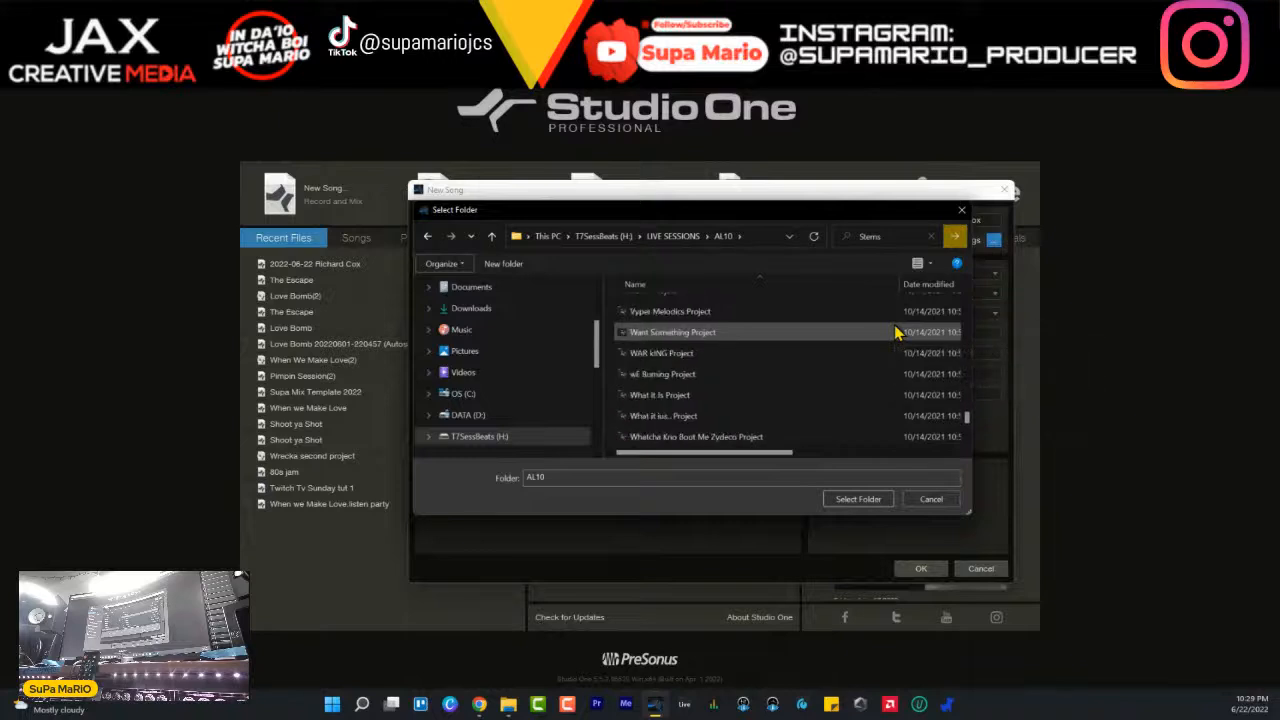
{"action": "scroll", "coordinate": [897, 332], "scroll_direction": "down", "scroll_amount": 3}
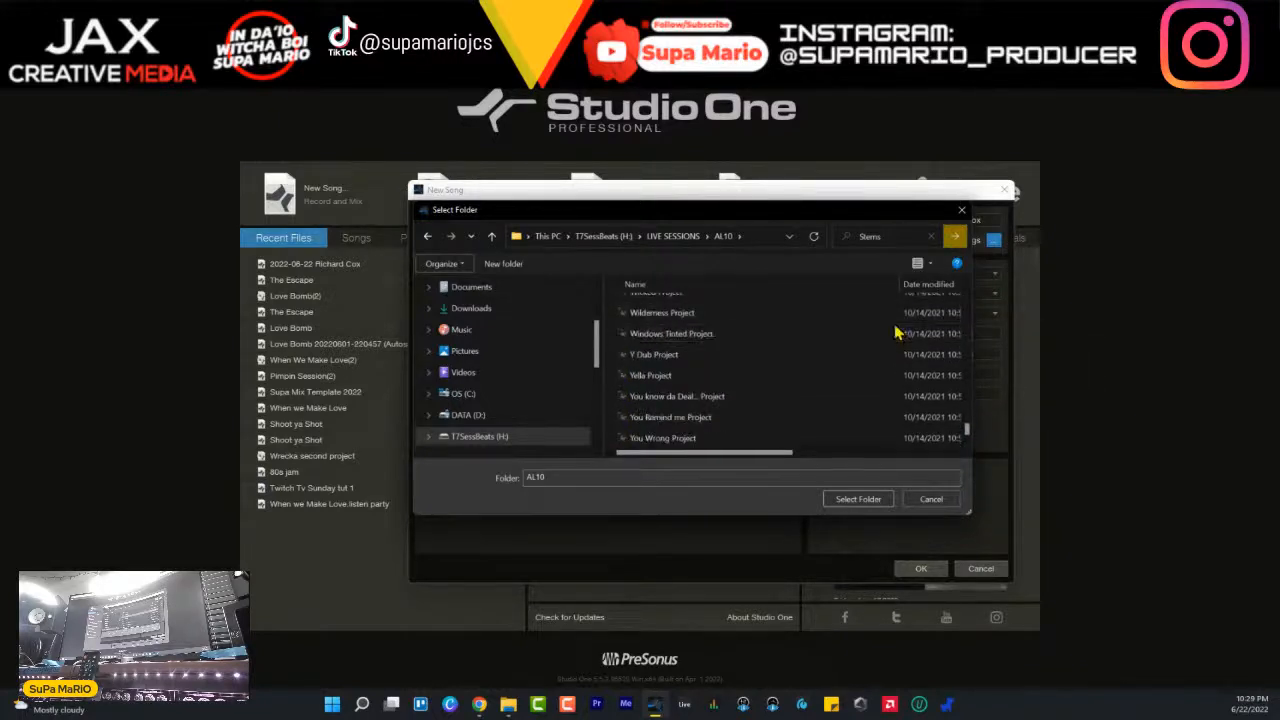
{"action": "scroll", "coordinate": [968, 430], "scroll_direction": "up", "scroll_amount": 2}
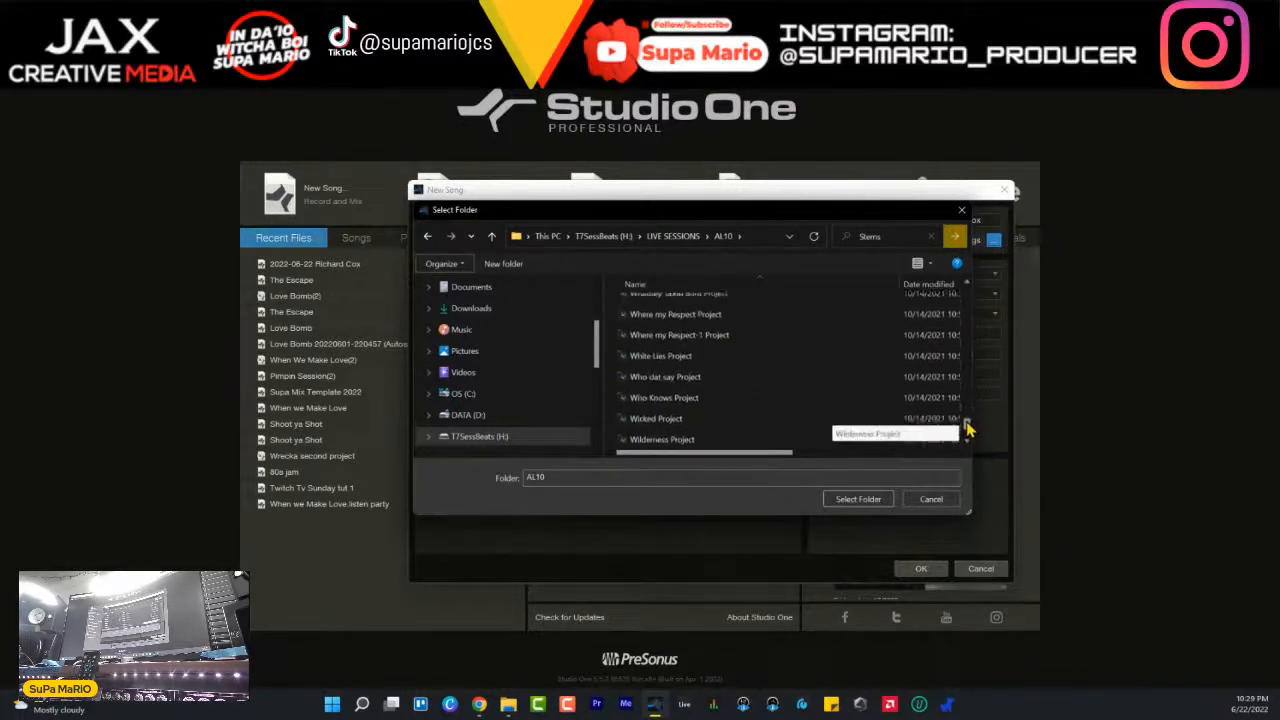
{"action": "scroll", "coordinate": [968, 430], "scroll_direction": "up", "scroll_amount": 1}
{"action": "left_click_drag", "start_coordinate": [968, 430], "coordinate": [963, 360]}
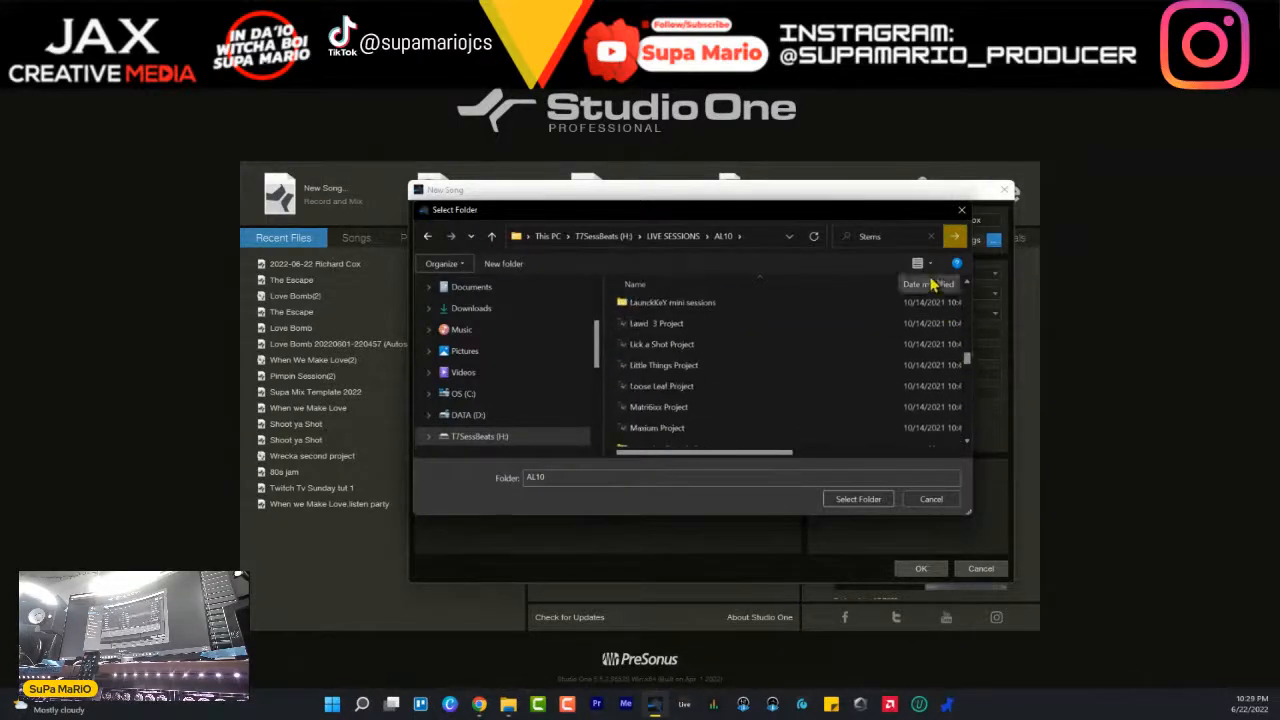
- Run the Stems search in AL10, review the matching folders and cancel the folder selection
{"action": "left_click", "coordinate": [955, 240]}
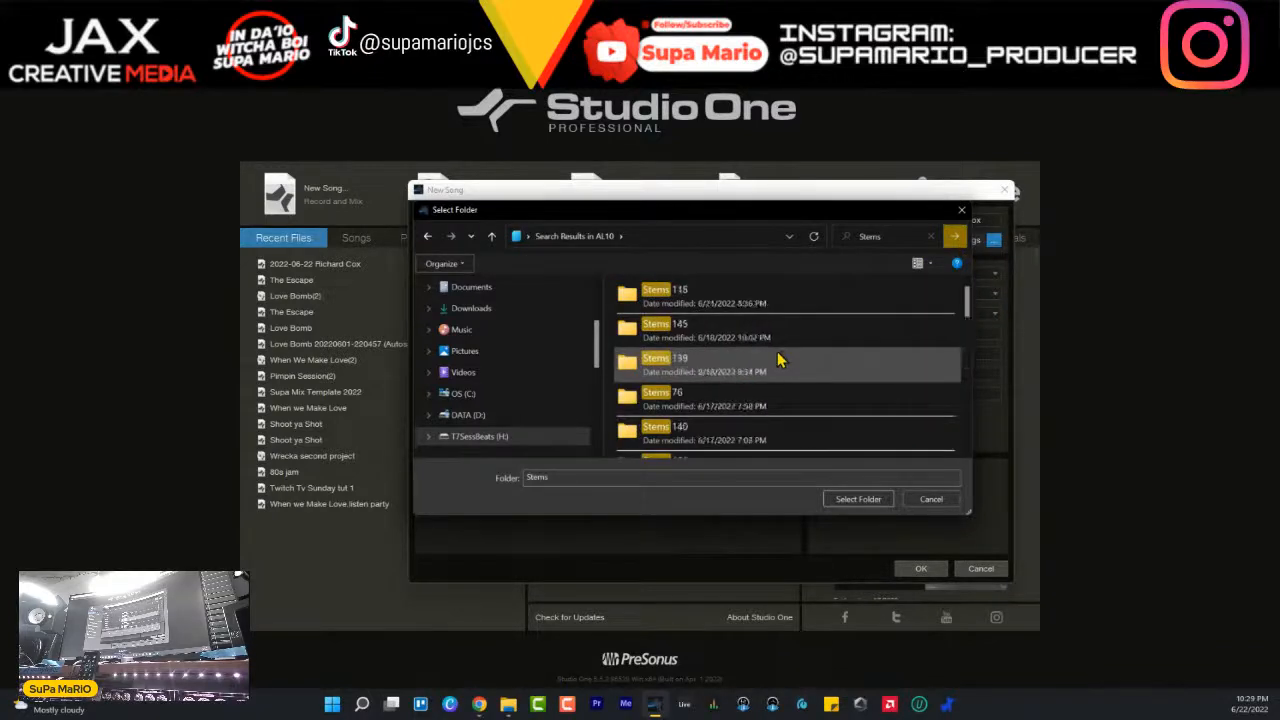
{"action": "scroll", "coordinate": [788, 405], "scroll_direction": "down", "scroll_amount": 3}
{"action": "scroll", "coordinate": [780, 390], "scroll_direction": "down", "scroll_amount": 3}
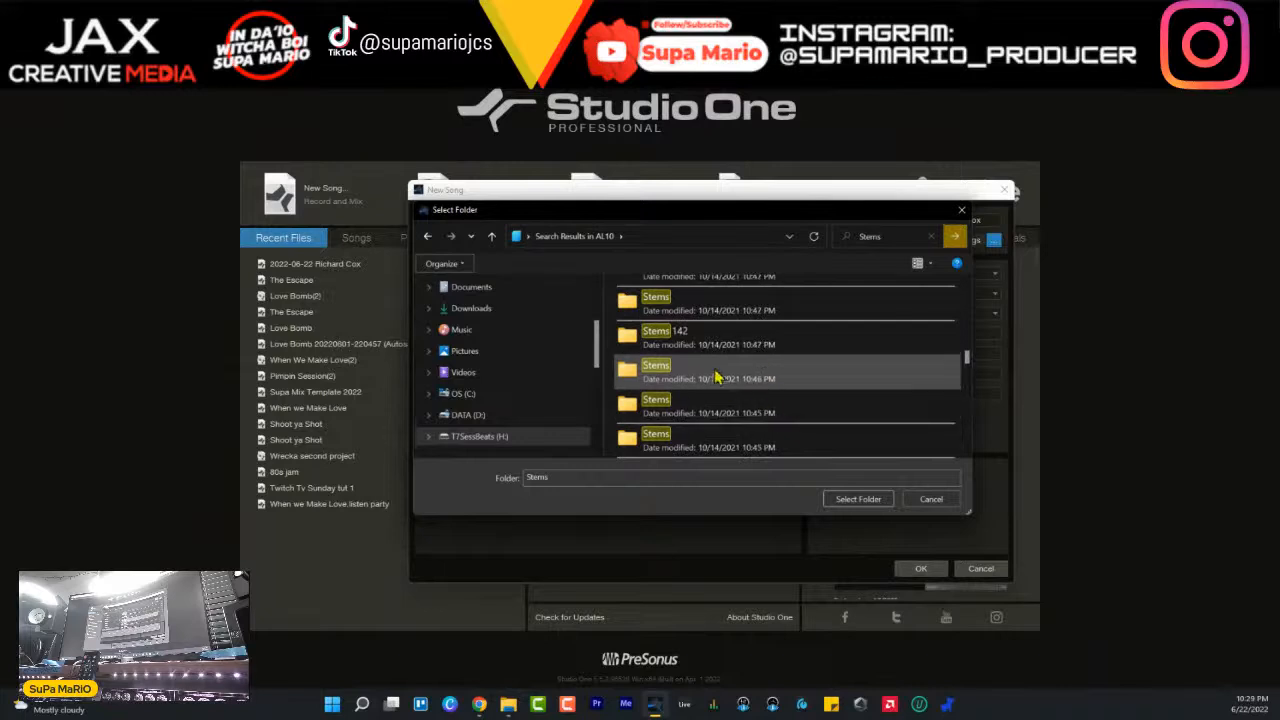
{"action": "double_click", "coordinate": [716, 376]}
{"action": "left_click", "coordinate": [938, 500]}
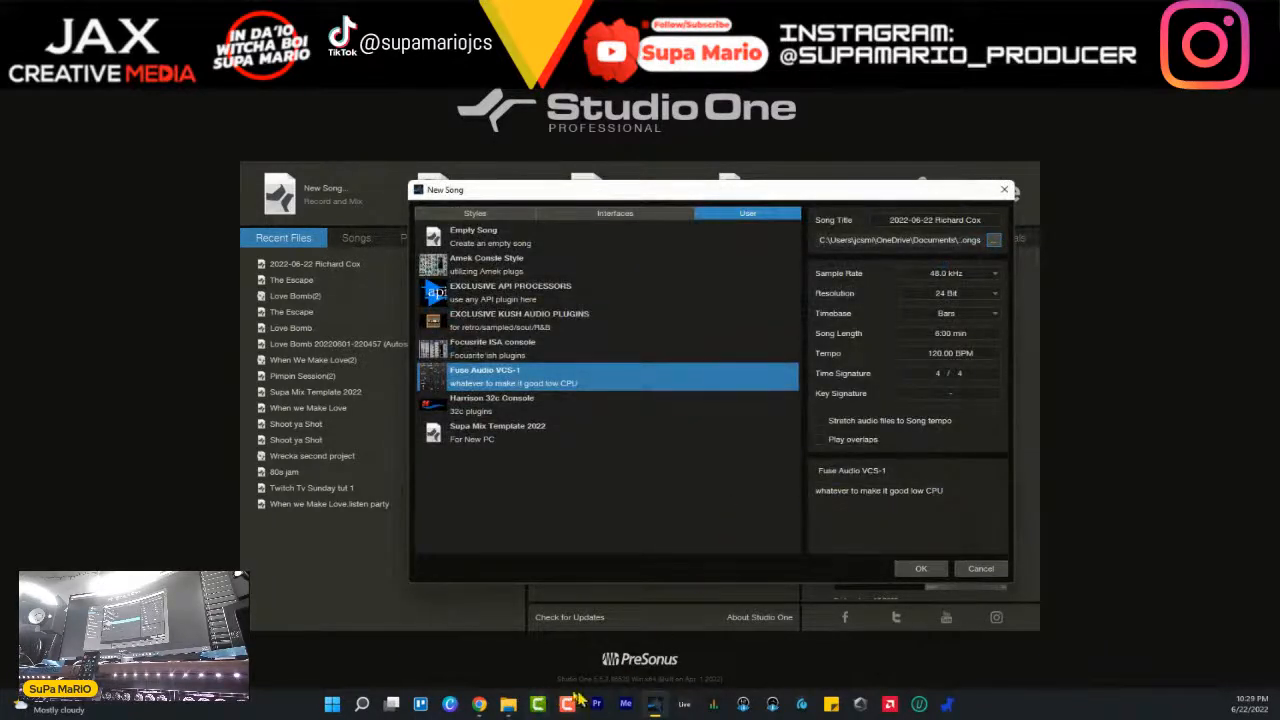
- Replace the new song's title with 1000
{"action": "left_click", "coordinate": [422, 705]}
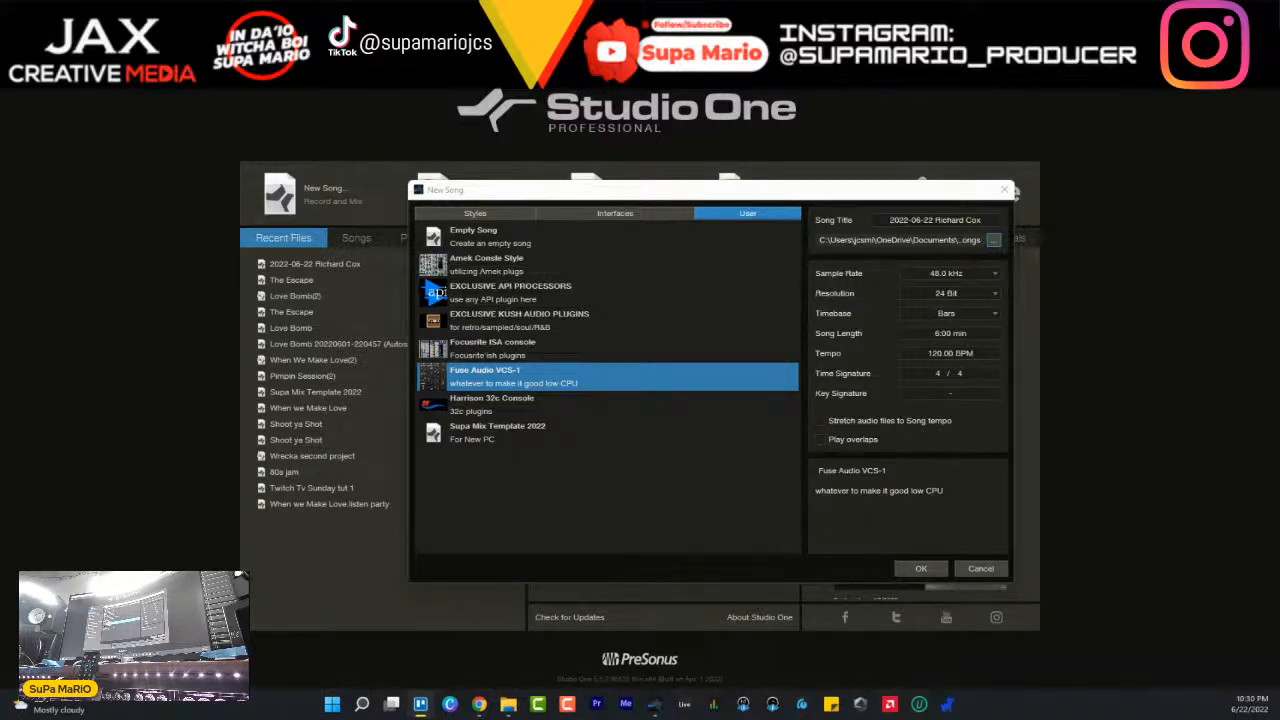
{"action": "left_click", "coordinate": [940, 222]}
{"action": "left_click", "coordinate": [952, 222]}
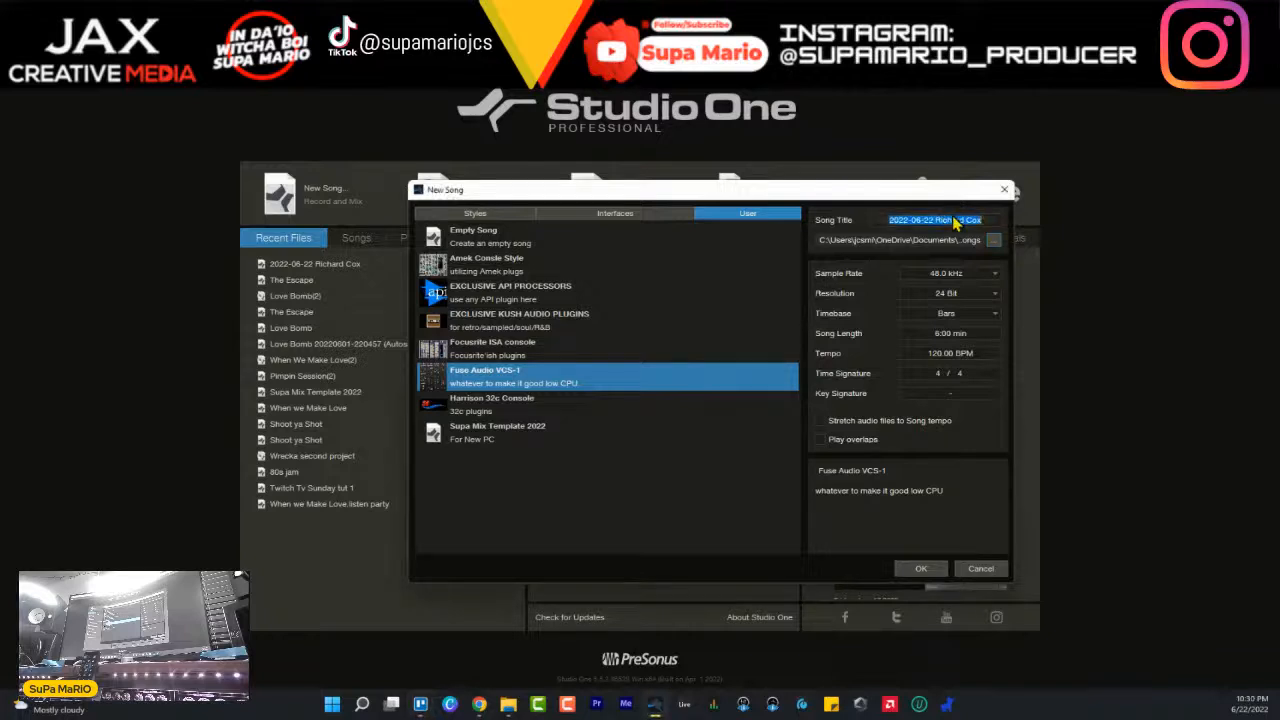
{"action": "type", "text": "1000"}
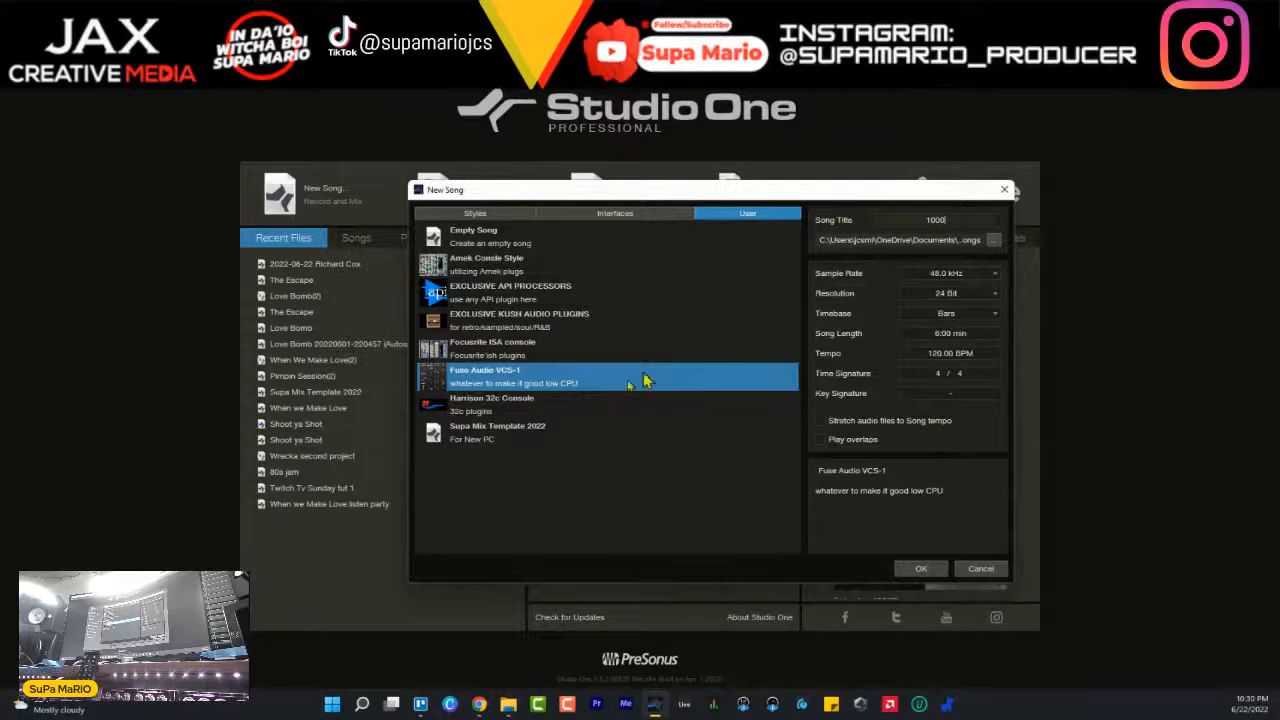
- Browse for the song's save location and open the AL10 folder inside LIVE SESSIONS on T7SessBeats (H:)
{"action": "left_click", "coordinate": [993, 240]}
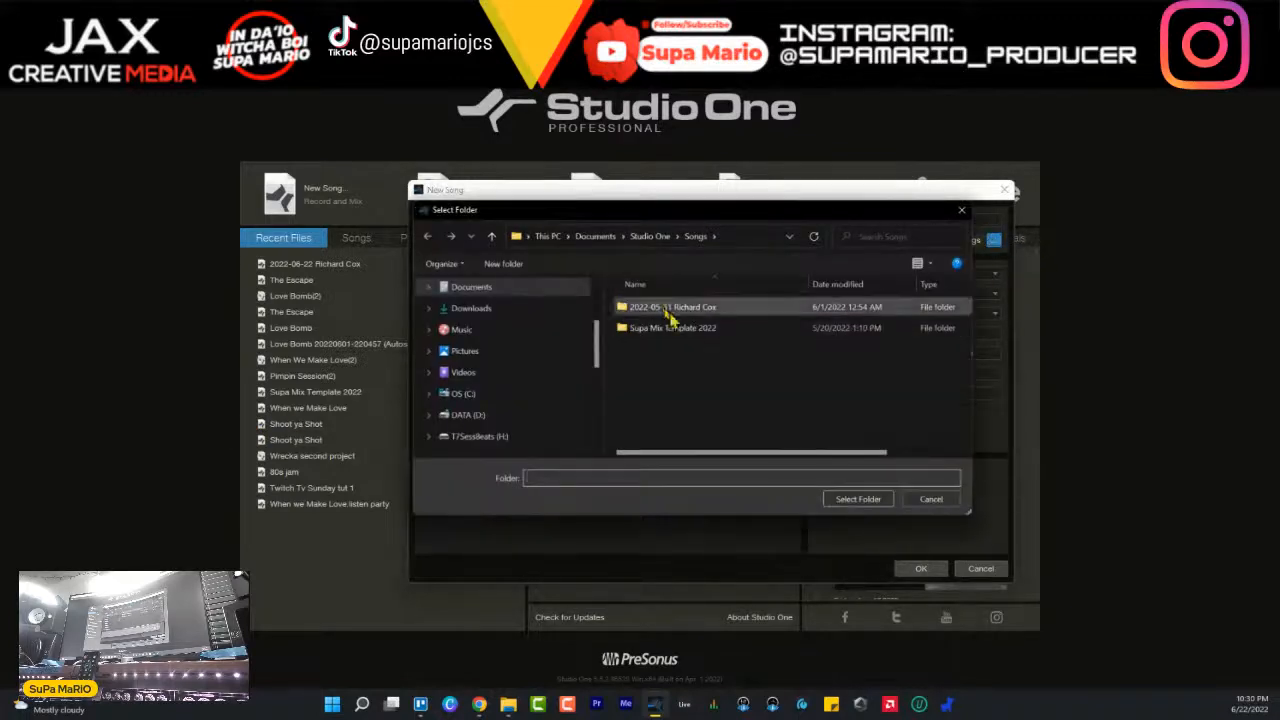
{"action": "left_click", "coordinate": [478, 437]}
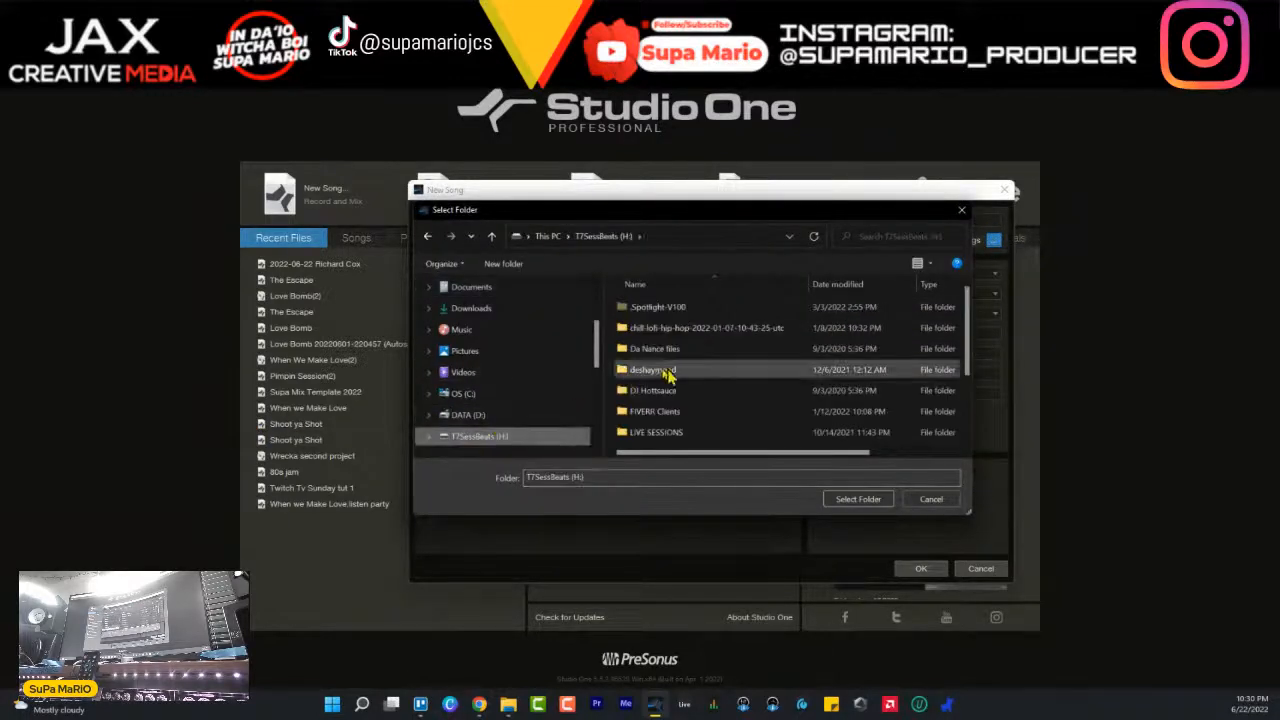
{"action": "double_click", "coordinate": [650, 435]}
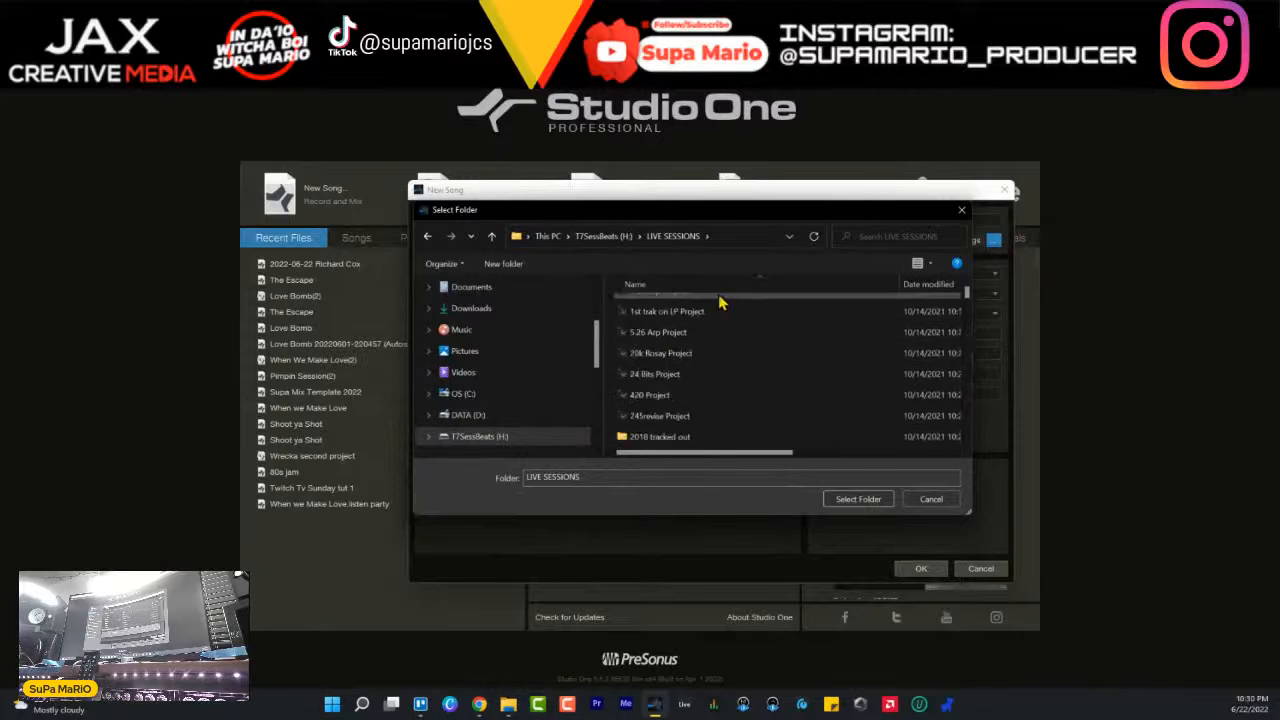
{"action": "double_click", "coordinate": [645, 435]}
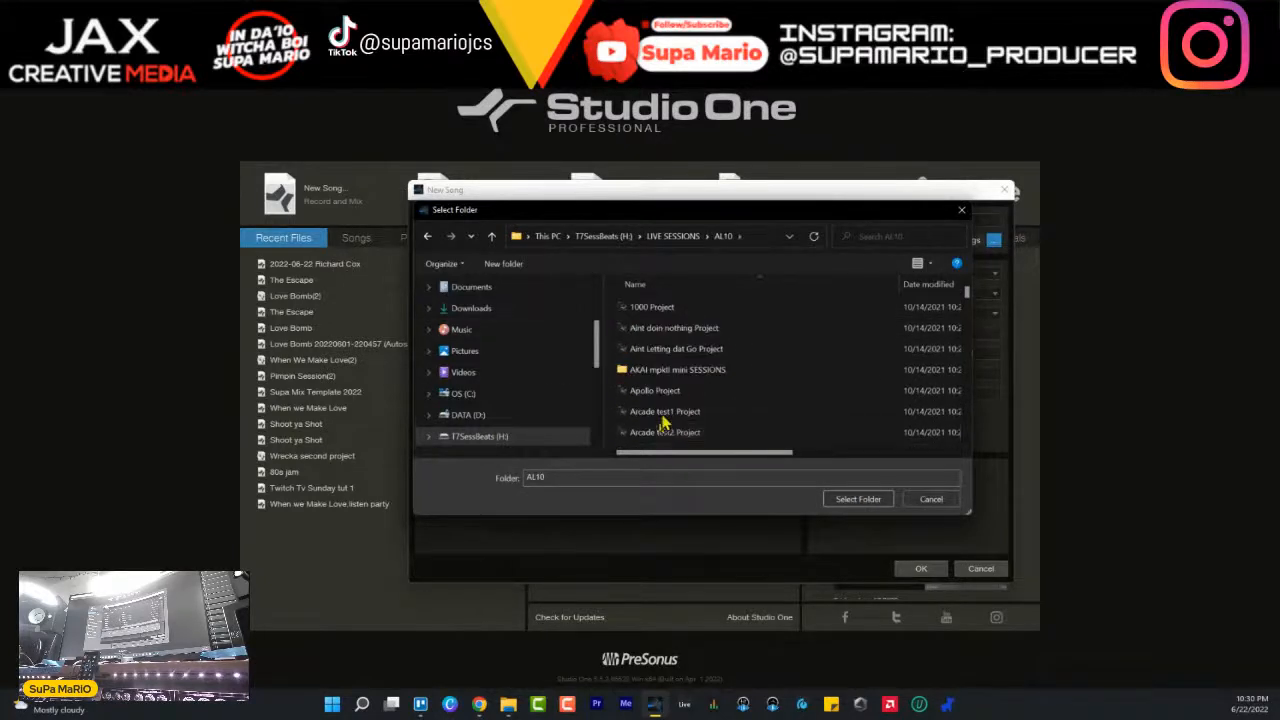
- Choose the 1000 Project folder inside AL10 as the song's save location
{"action": "scroll", "coordinate": [704, 380], "scroll_direction": "down", "scroll_amount": 2}
{"action": "scroll", "coordinate": [706, 378], "scroll_direction": "down", "scroll_amount": 8}
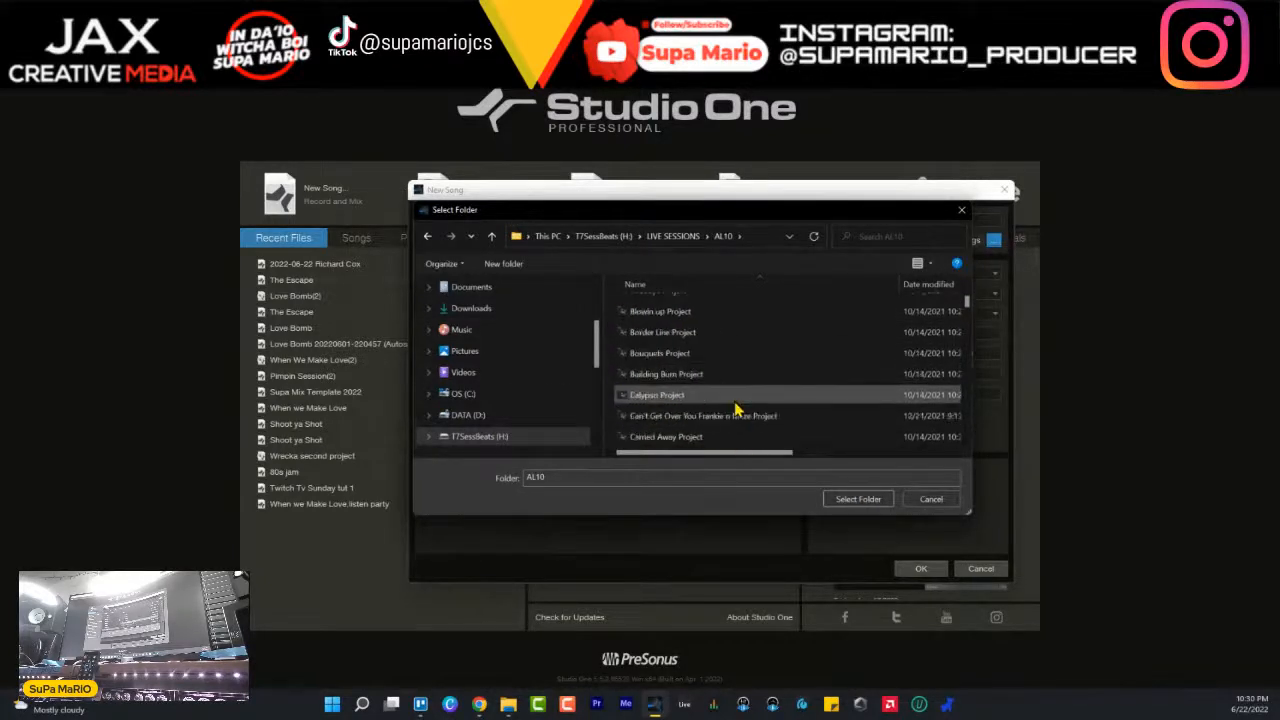
{"action": "scroll", "coordinate": [736, 398], "scroll_direction": "down", "scroll_amount": 5}
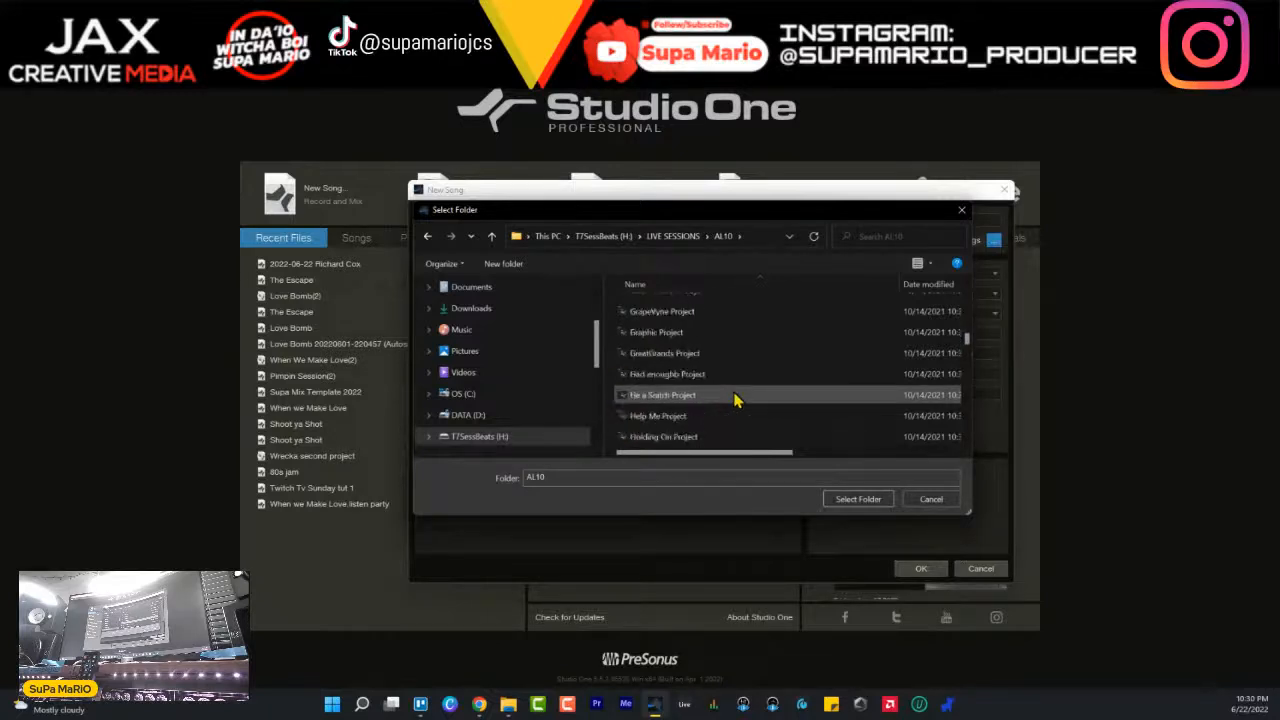
{"action": "left_click", "coordinate": [745, 392]}
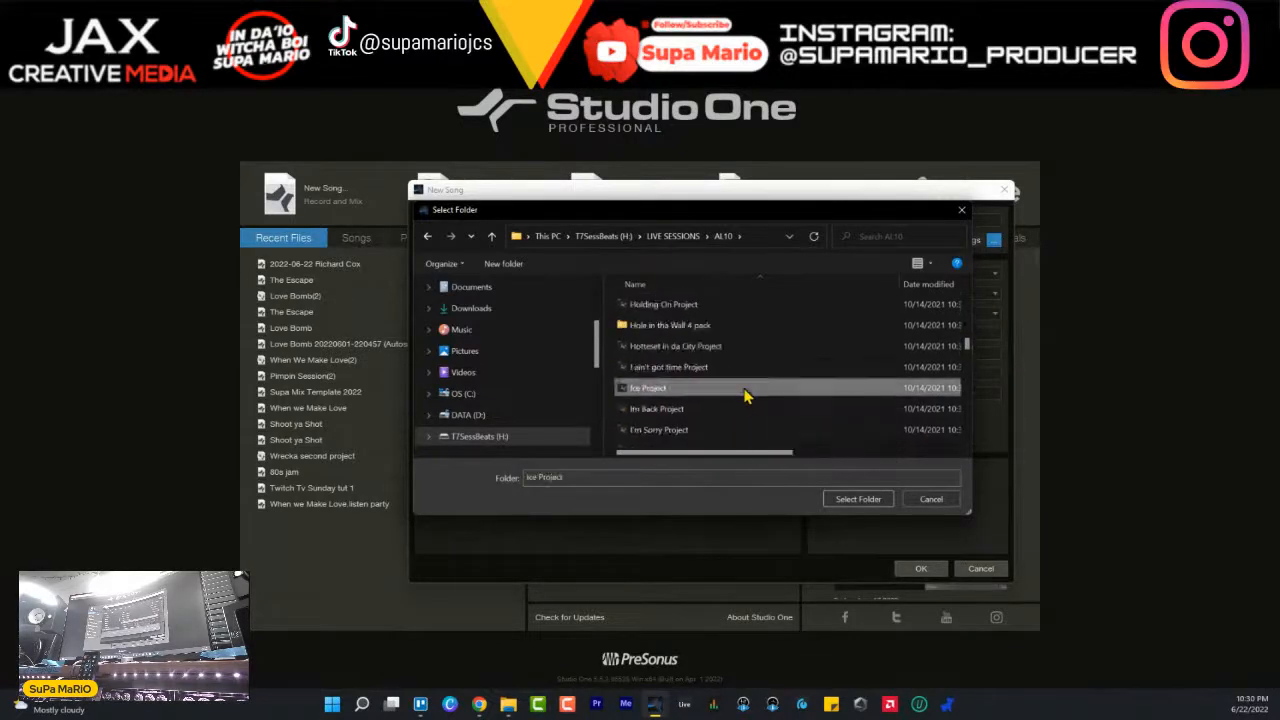
{"action": "scroll", "coordinate": [742, 398], "scroll_direction": "up", "scroll_amount": 15}
{"action": "double_click", "coordinate": [660, 309]}
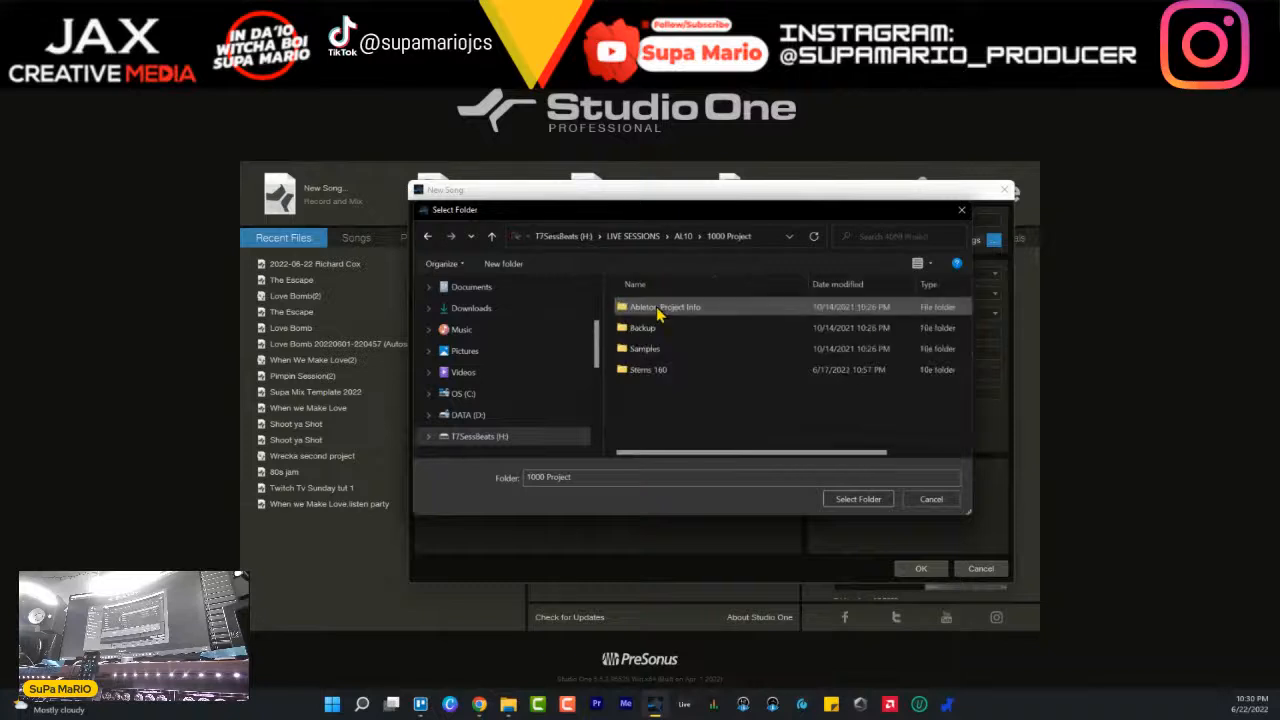
{"action": "left_click", "coordinate": [633, 376]}
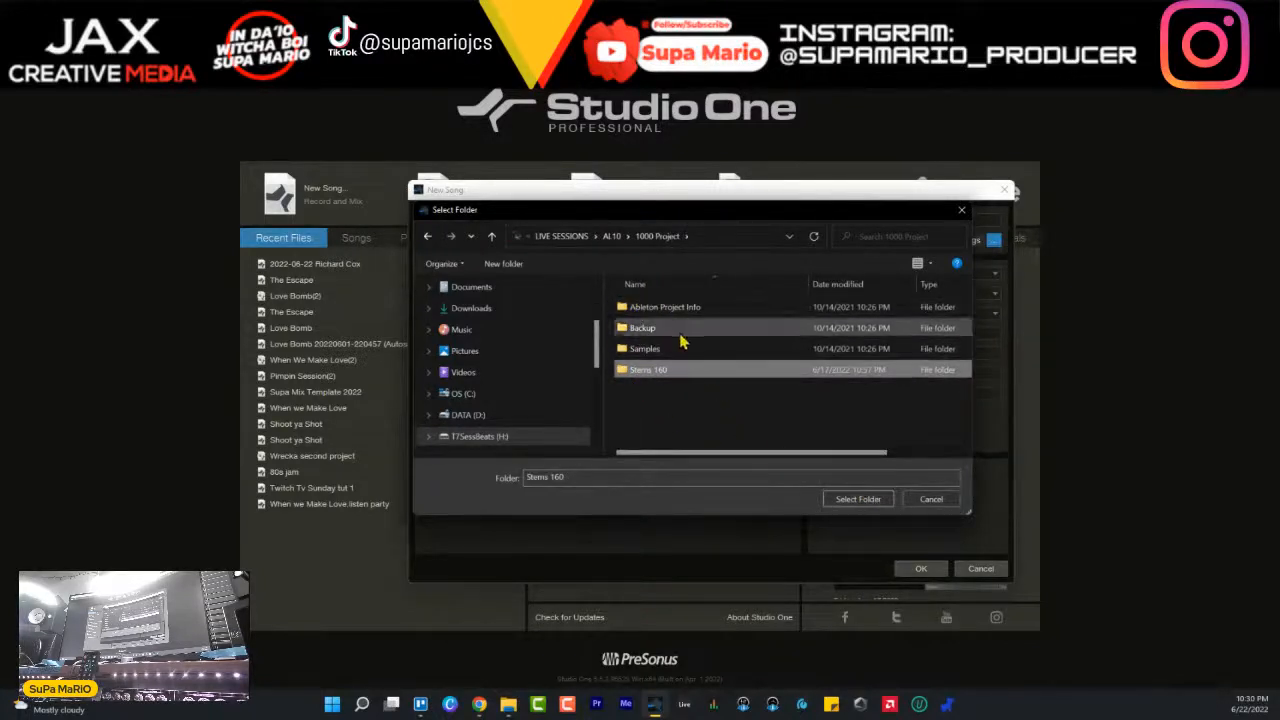
{"action": "left_click", "coordinate": [675, 418]}
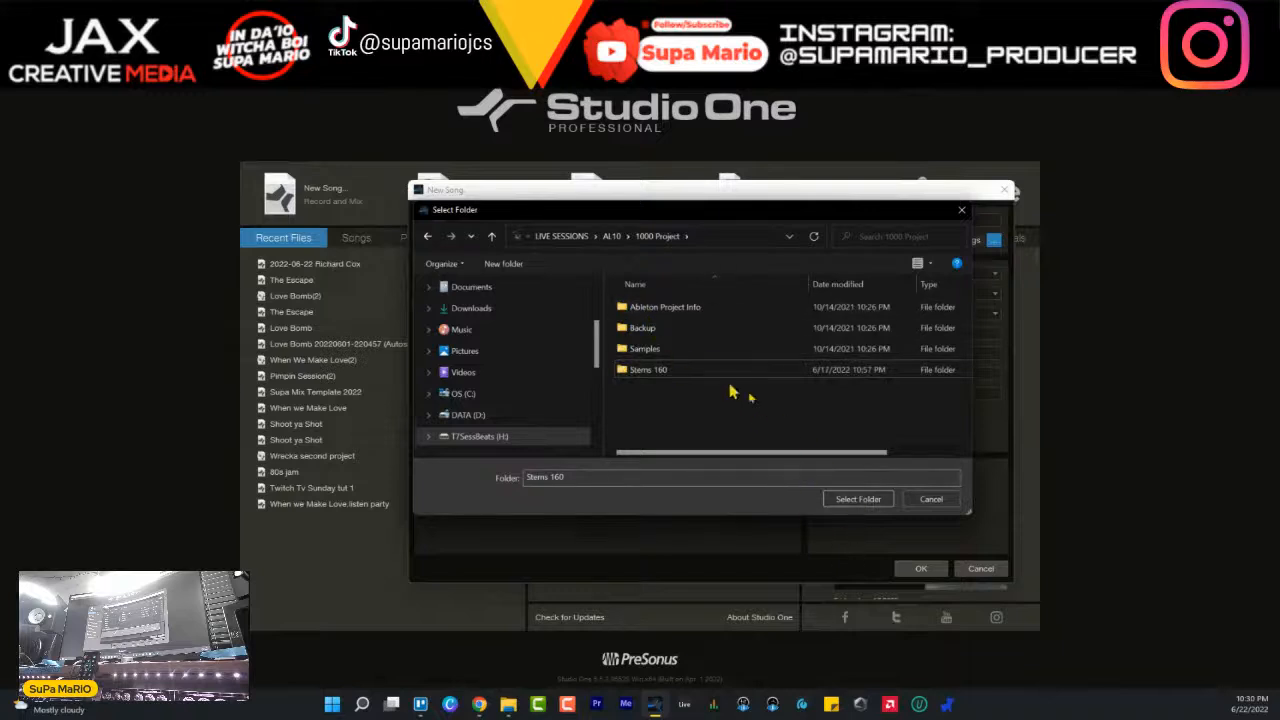
{"action": "left_click", "coordinate": [657, 236]}
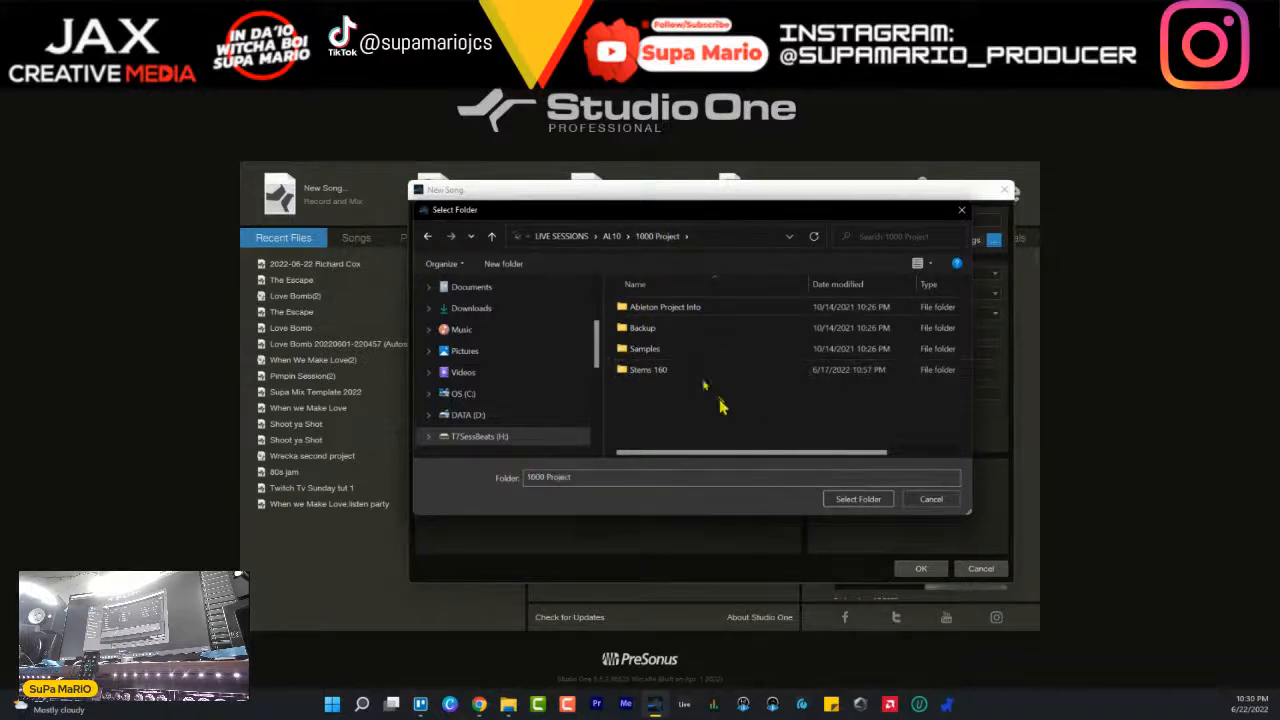
{"action": "left_click", "coordinate": [858, 499]}
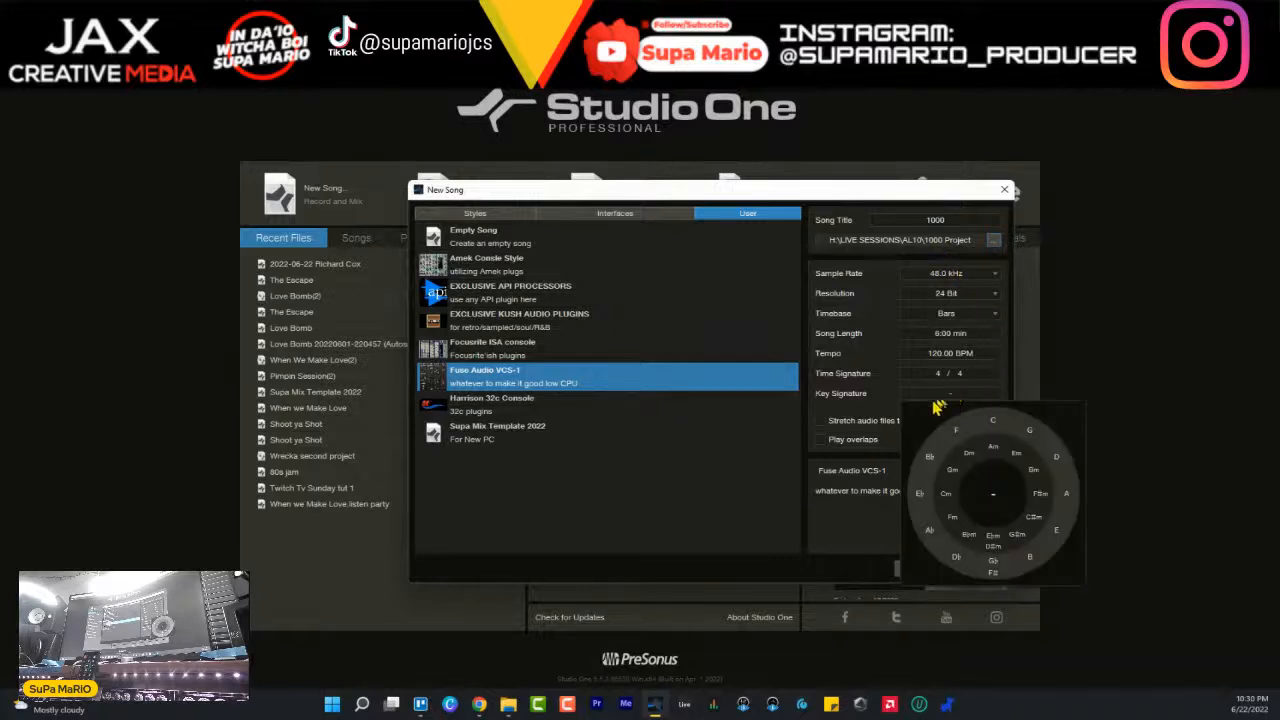
- Set the tempo to 160 BPM and create the song from the Fuse Audio VCS-1 template
{"action": "left_click", "coordinate": [930, 352]}
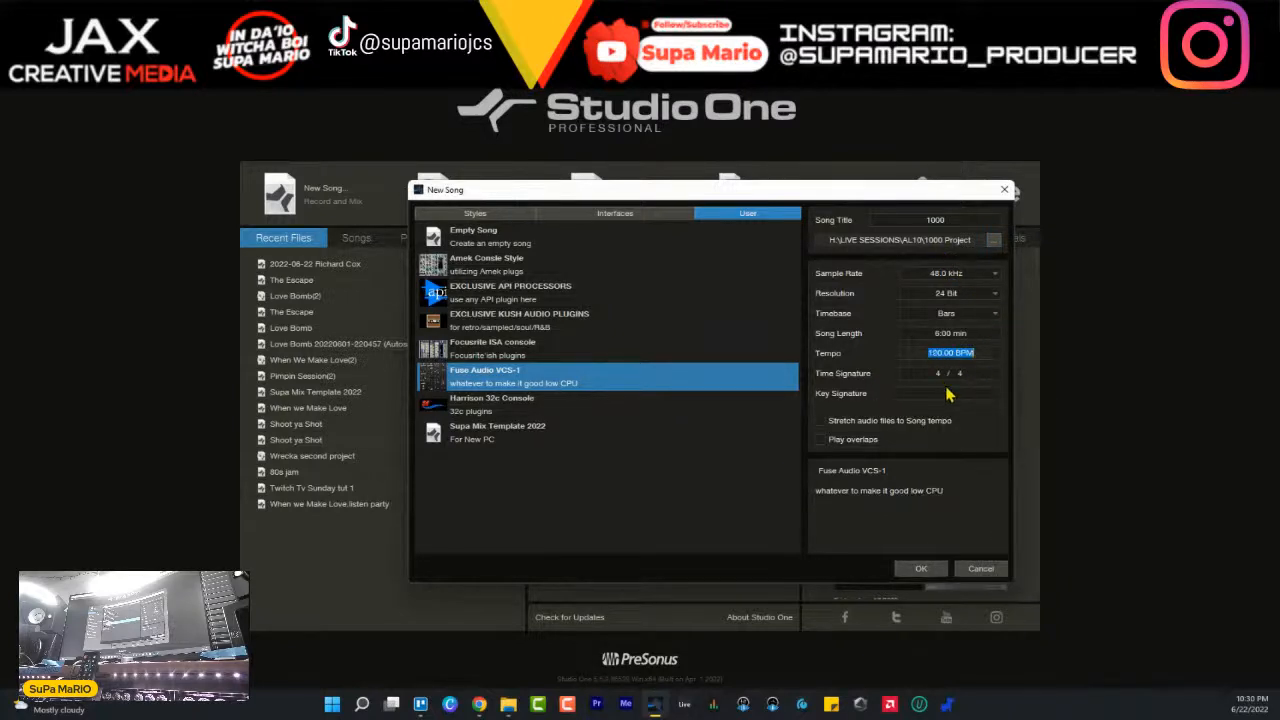
{"action": "type", "text": "160"}
{"action": "key", "text": "Return"}
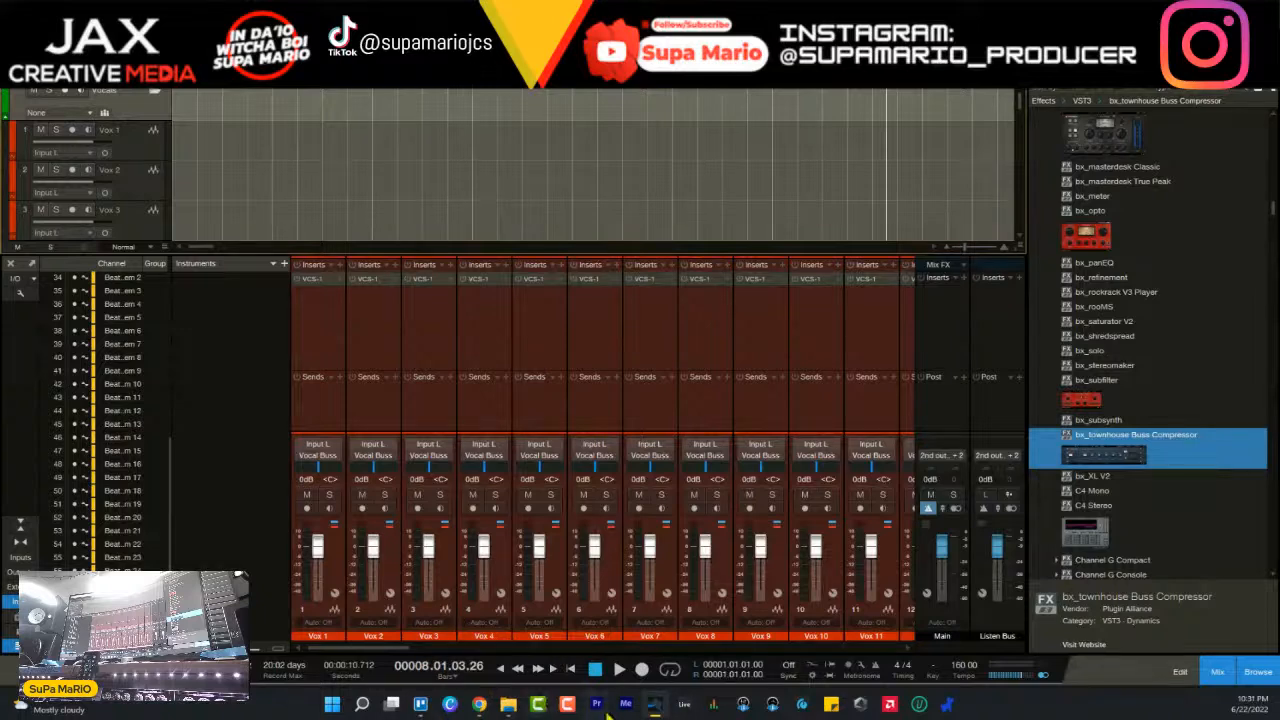
{"action": "left_click_drag", "start_coordinate": [375, 648], "coordinate": [905, 660]}
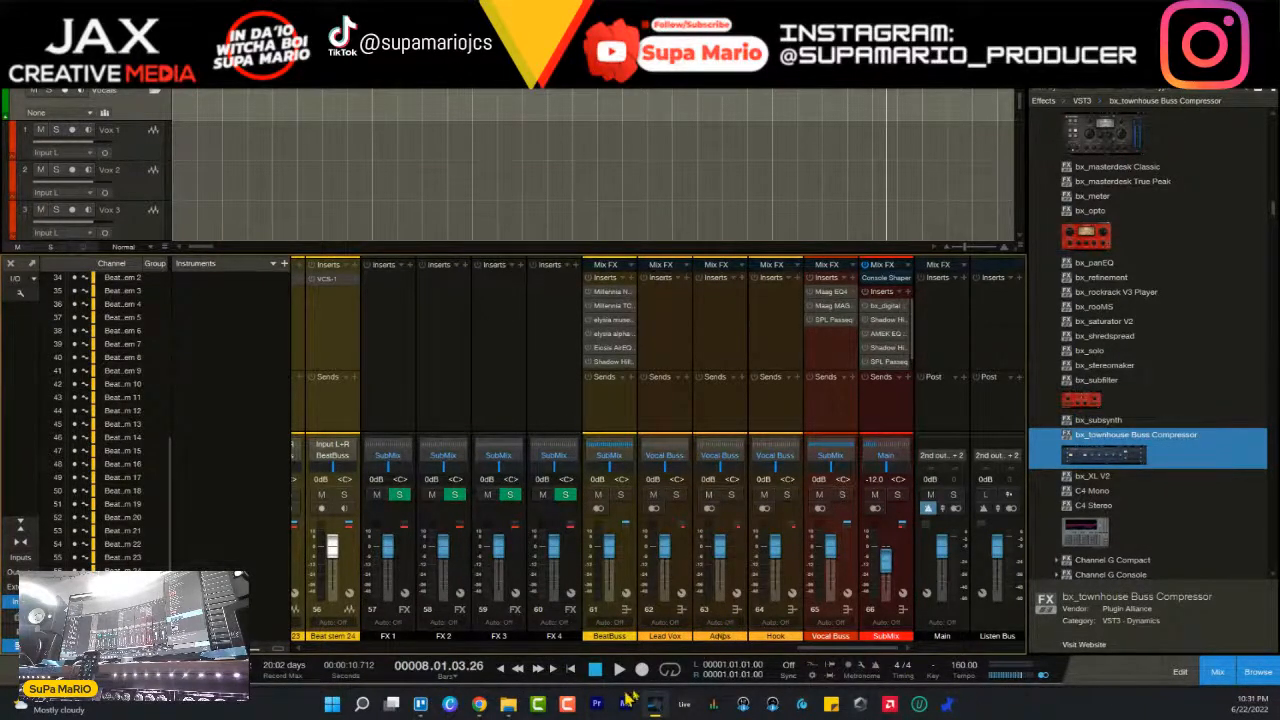
{"action": "left_click", "coordinate": [508, 704]}
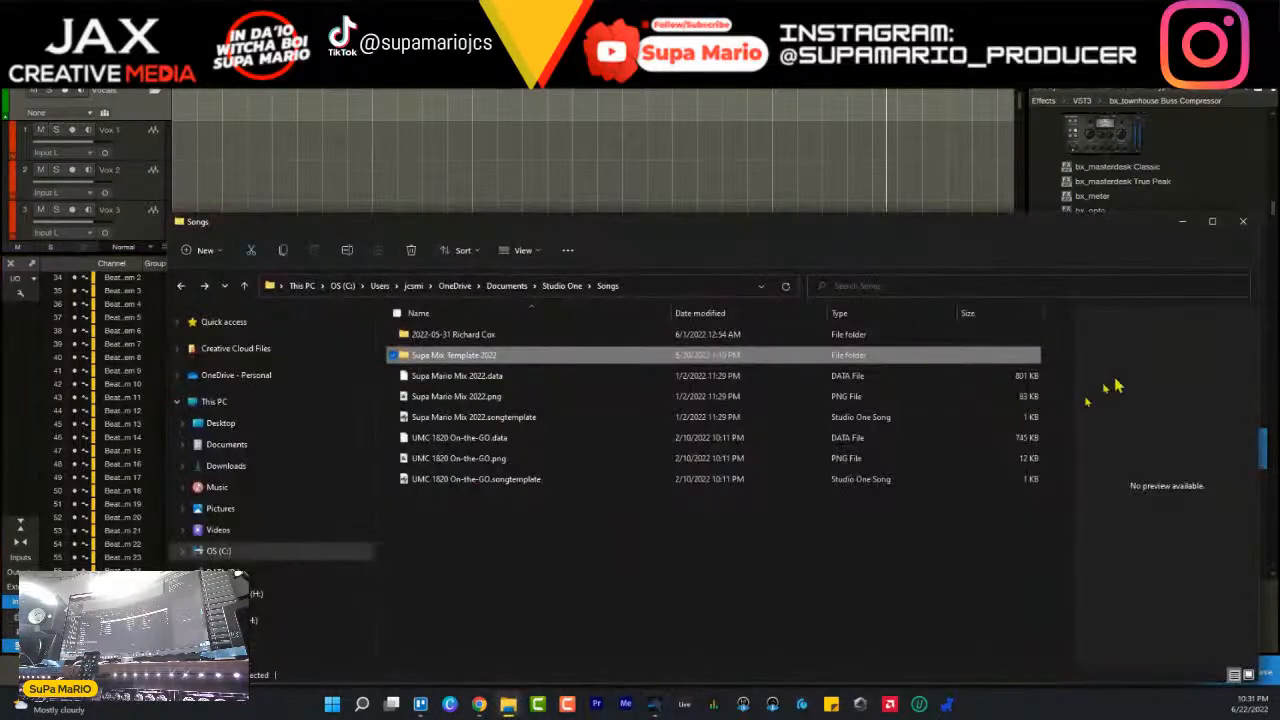
{"action": "left_click", "coordinate": [1243, 221]}
- Look through the VST3, Recent and PreSonus folders in the effects list and leave them collapsed
{"action": "scroll", "coordinate": [1150, 340], "scroll_direction": "down", "scroll_amount": 20}
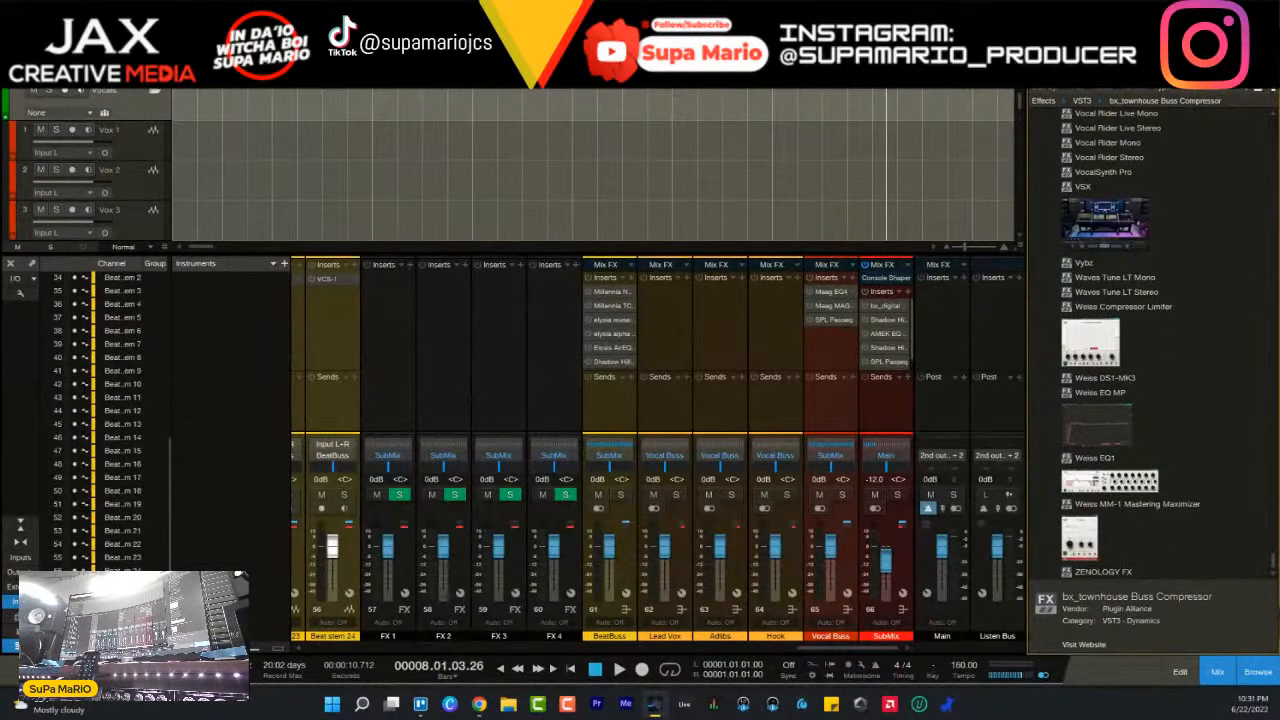
{"action": "left_click_drag", "start_coordinate": [1274, 566], "coordinate": [1270, 128]}
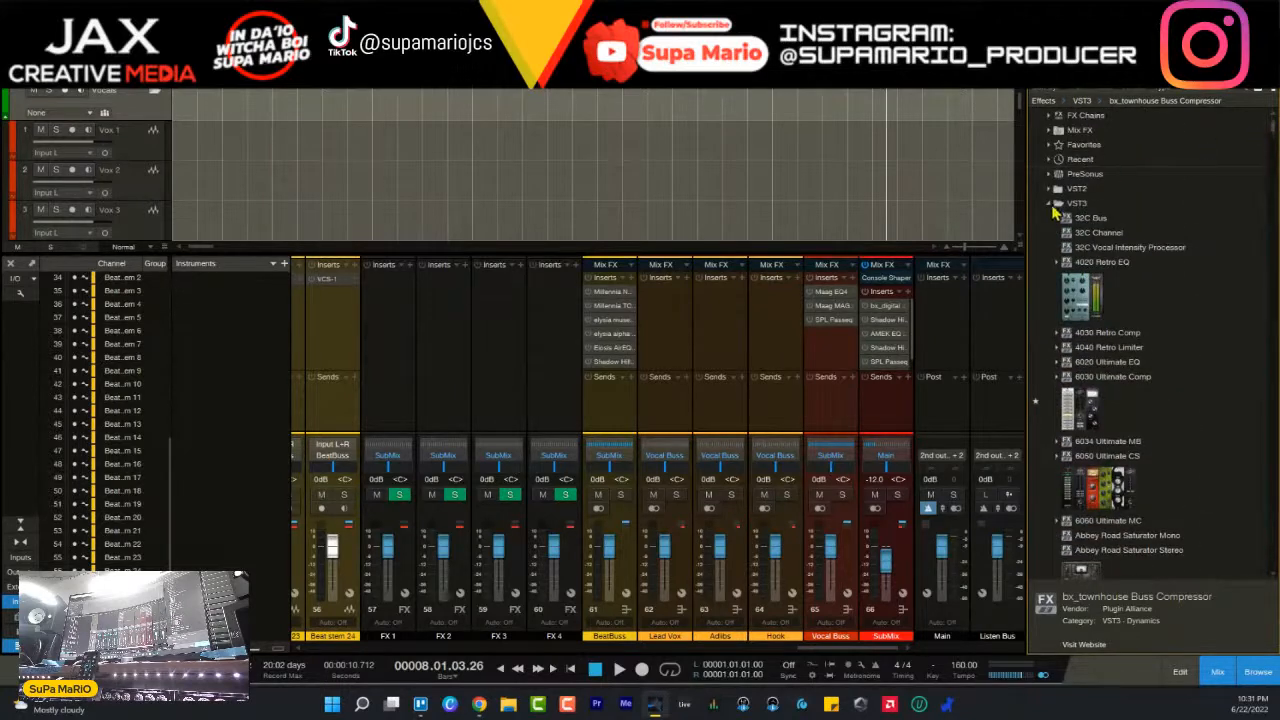
{"action": "left_click", "coordinate": [1052, 208]}
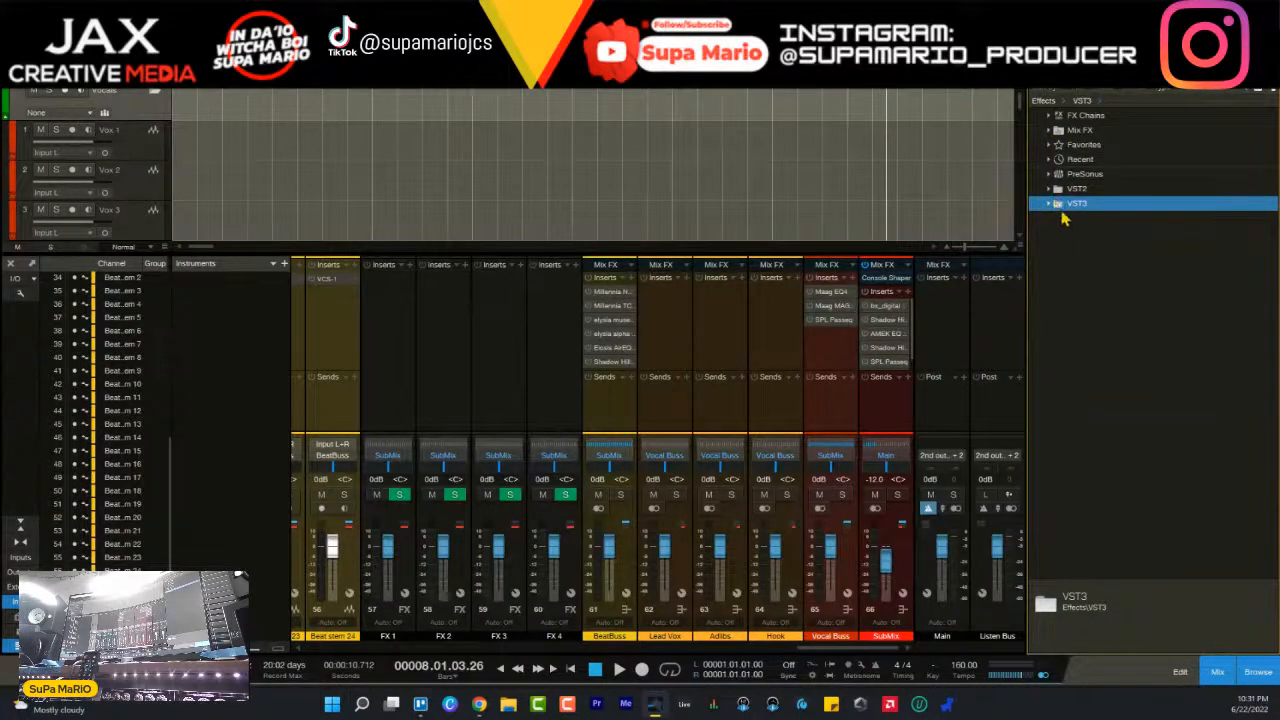
{"action": "left_click", "coordinate": [1113, 230]}
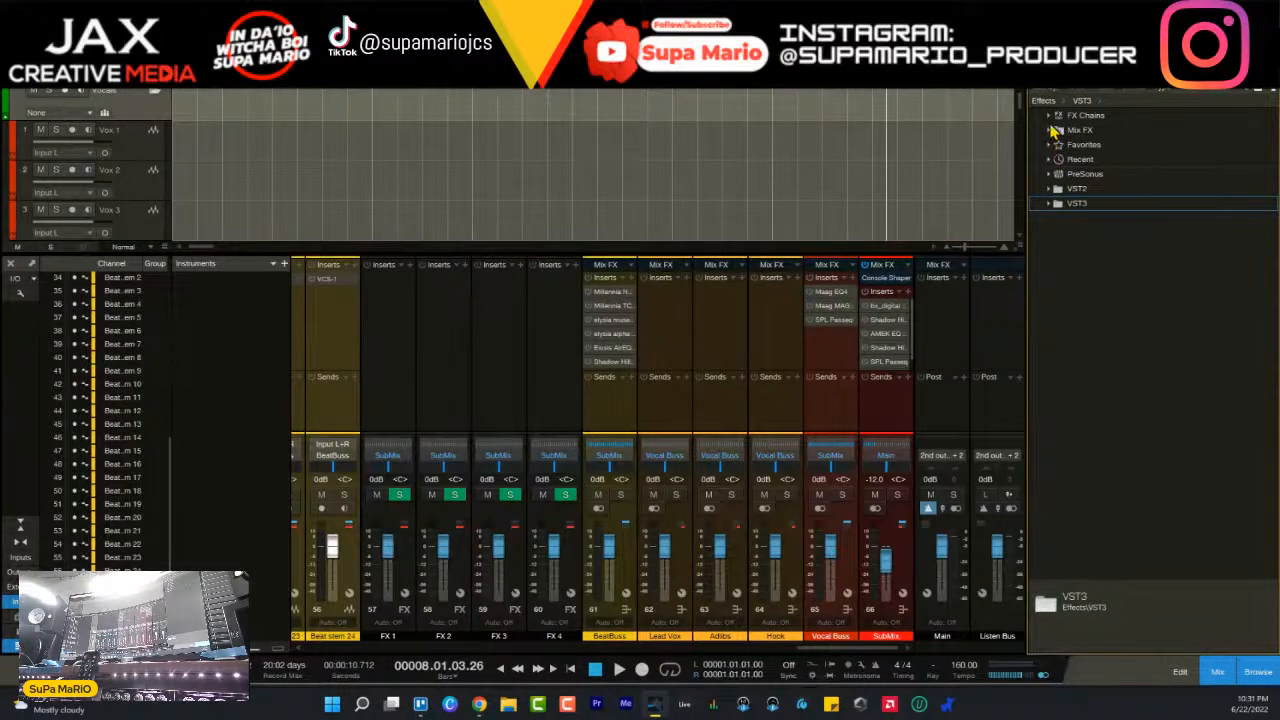
{"action": "key", "text": "Right"}
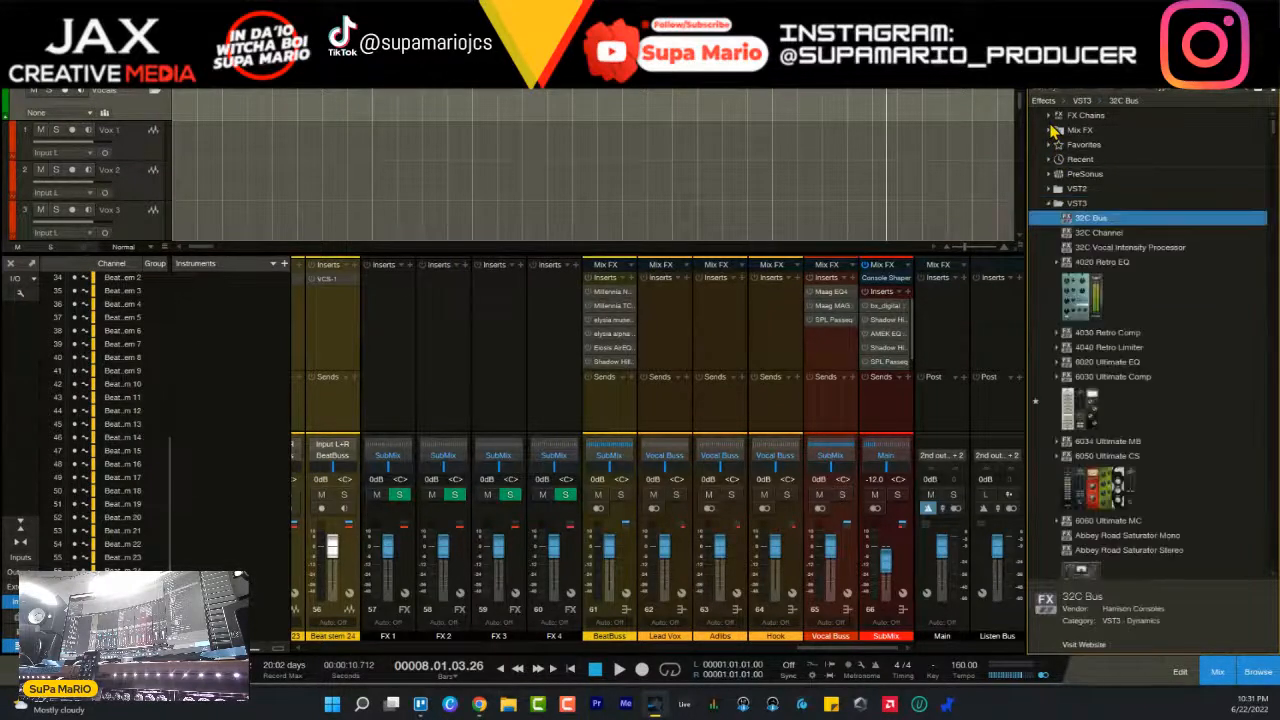
{"action": "left_click", "coordinate": [1058, 204]}
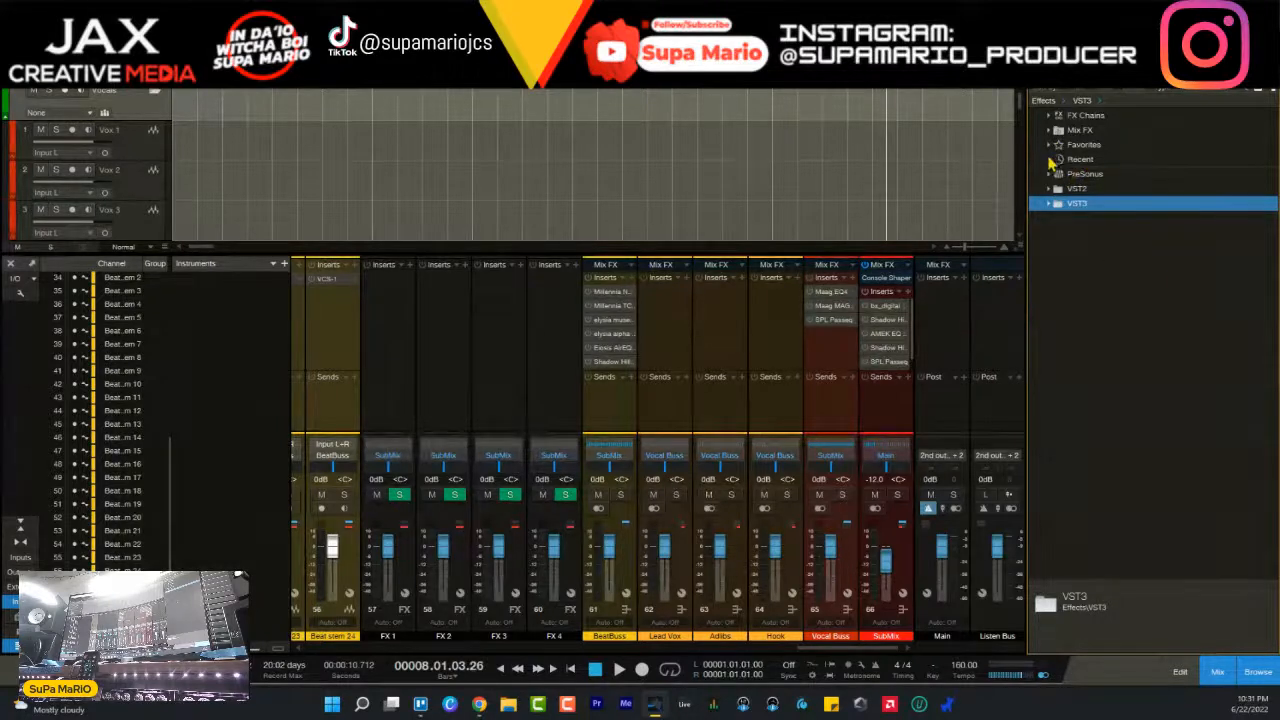
{"action": "left_click", "coordinate": [1050, 161]}
{"action": "left_click", "coordinate": [1050, 161]}
{"action": "left_click", "coordinate": [1050, 175]}
{"action": "left_click", "coordinate": [1049, 175]}
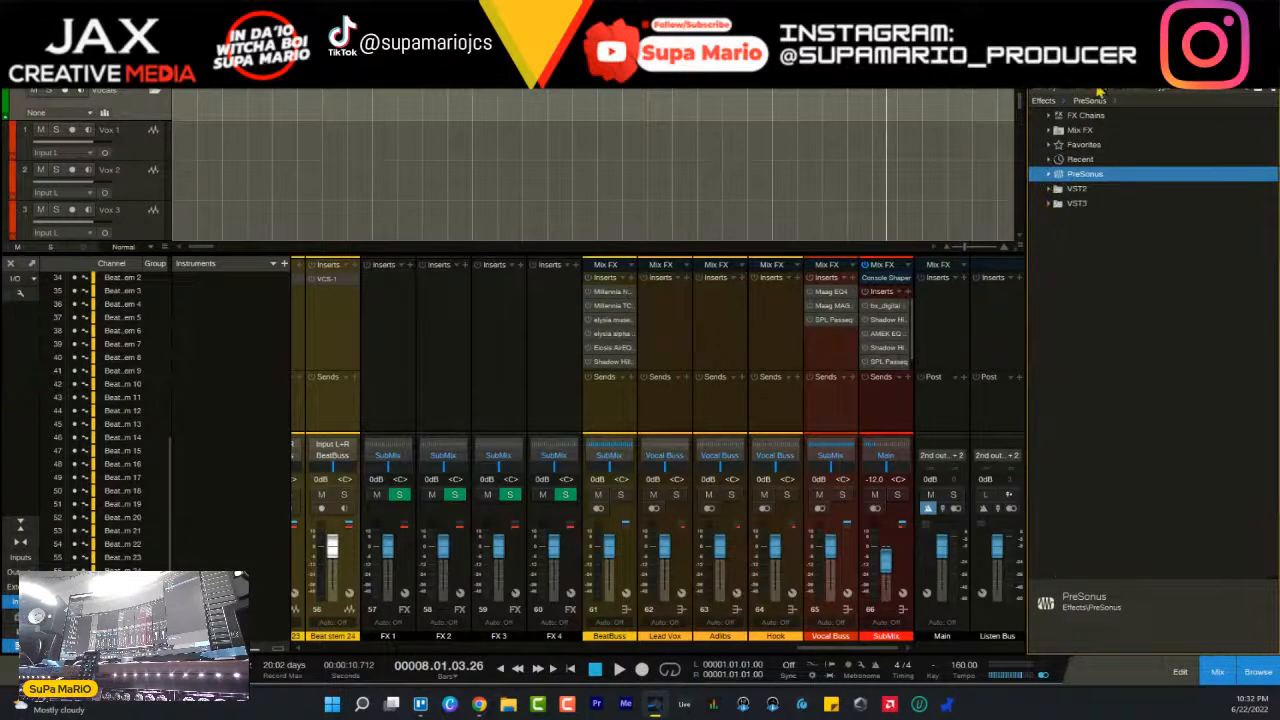
- Browse the files on T7SessBeats (H:) and expand Stems 160 inside LIVE SESSIONS, AL10, 1000 Project
{"action": "left_click", "coordinate": [1073, 91]}
{"action": "left_click", "coordinate": [1106, 92]}
{"action": "left_click", "coordinate": [1060, 64]}
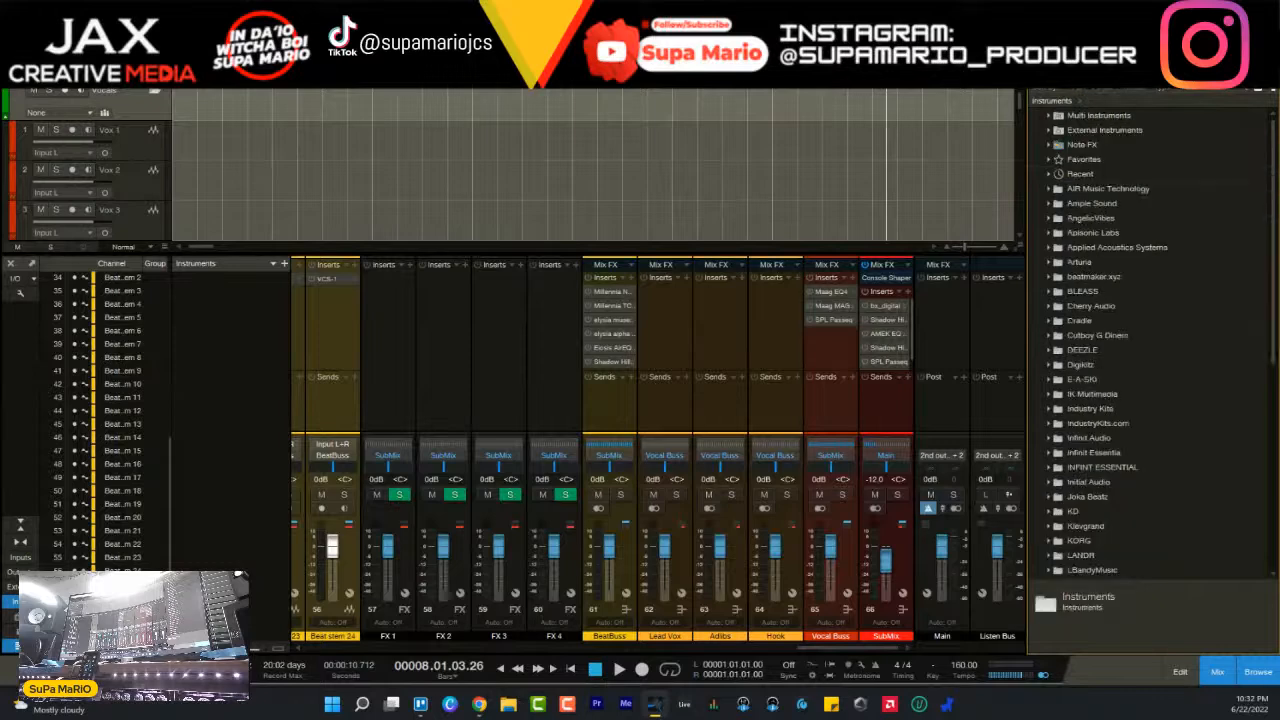
{"action": "left_click", "coordinate": [1156, 64]}
{"action": "scroll", "coordinate": [1085, 368], "scroll_direction": "down", "scroll_amount": 1}
{"action": "scroll", "coordinate": [1120, 450], "scroll_direction": "down", "scroll_amount": 2}
{"action": "double_click", "coordinate": [1112, 483]}
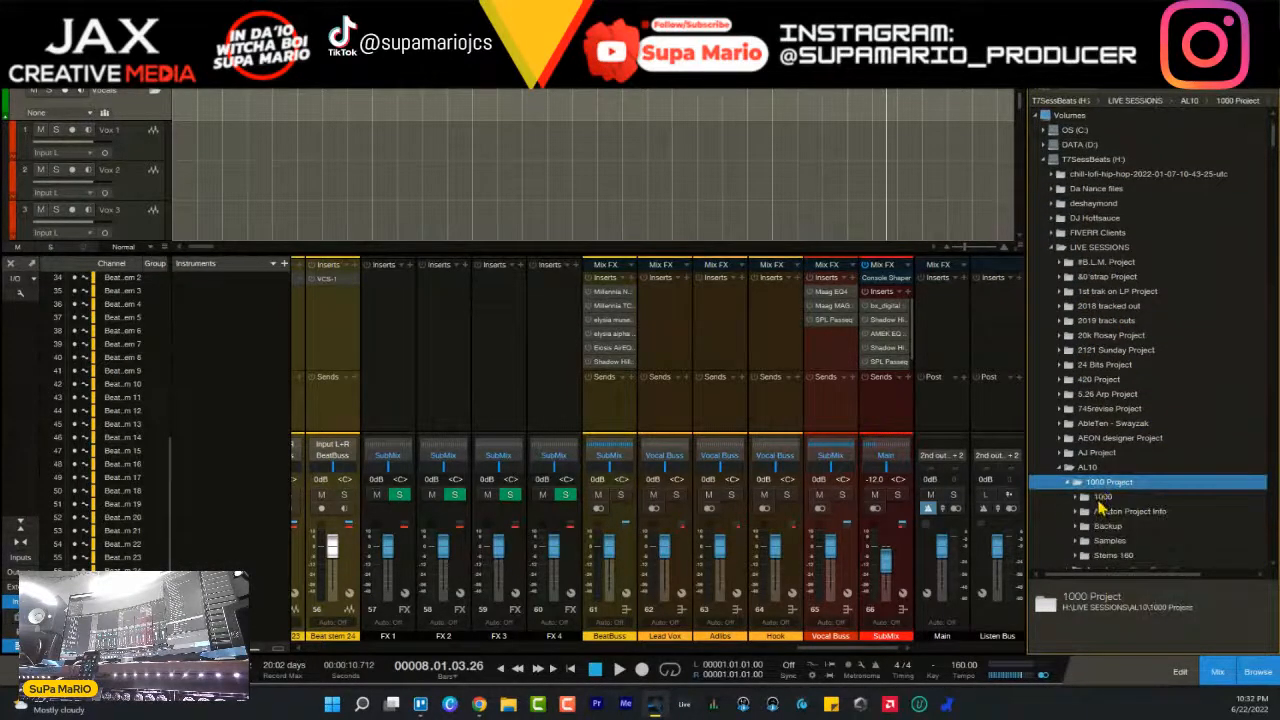
{"action": "scroll", "coordinate": [1110, 510], "scroll_direction": "down", "scroll_amount": 2}
{"action": "double_click", "coordinate": [1112, 496]}
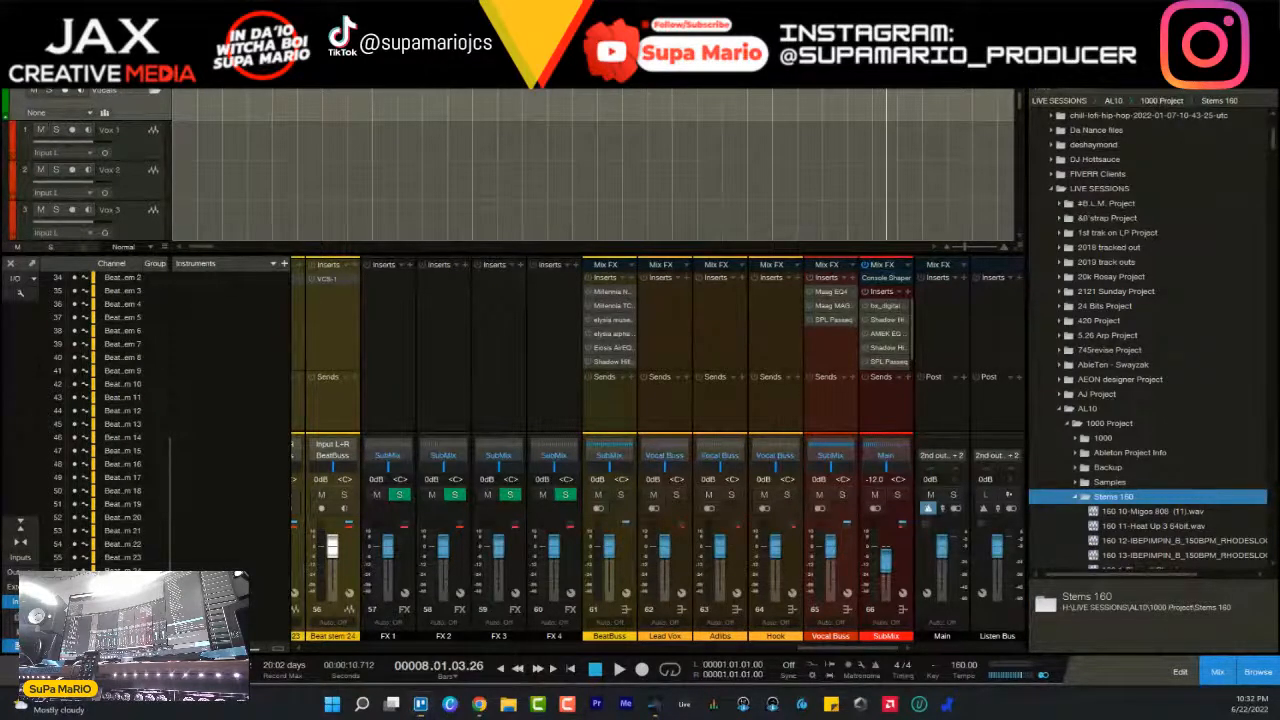
- Audition the 160.wav file from the Stems 160 folder and stop its preview
{"action": "key", "text": "super+d"}
{"action": "key", "text": "super+d"}
{"action": "scroll", "coordinate": [1110, 490], "scroll_direction": "down", "scroll_amount": 6}
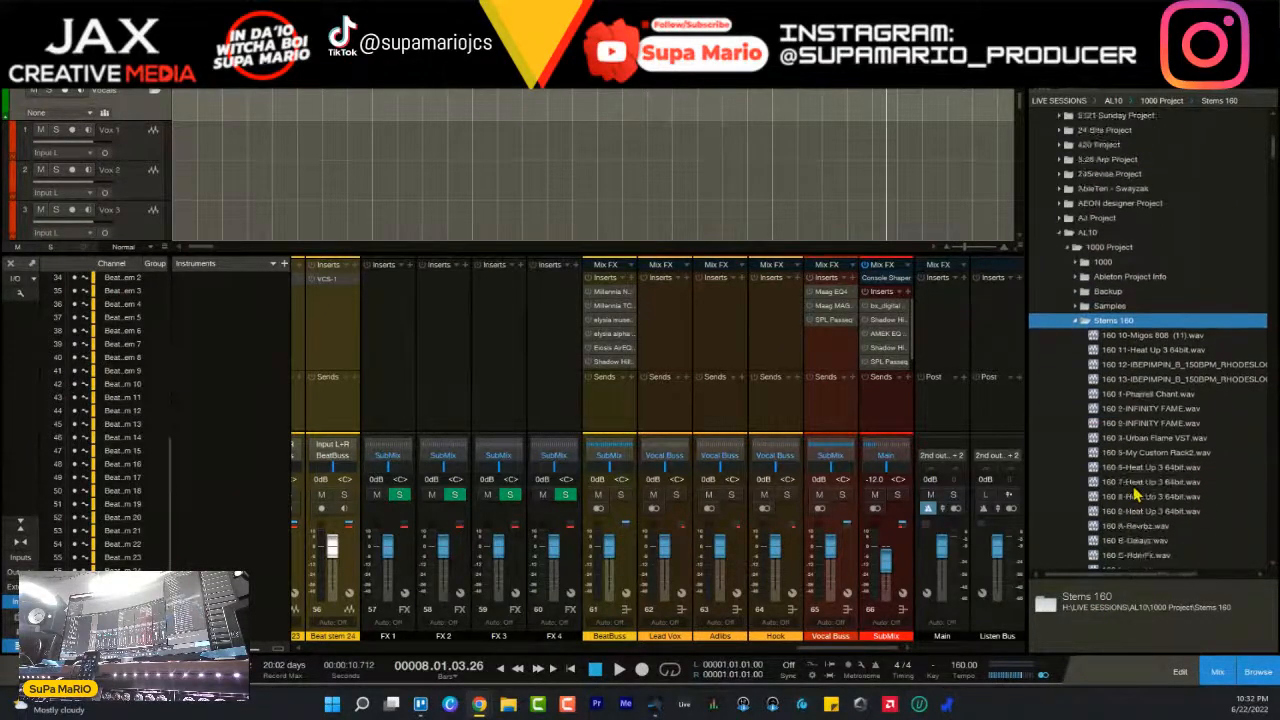
{"action": "left_click", "coordinate": [1112, 484]}
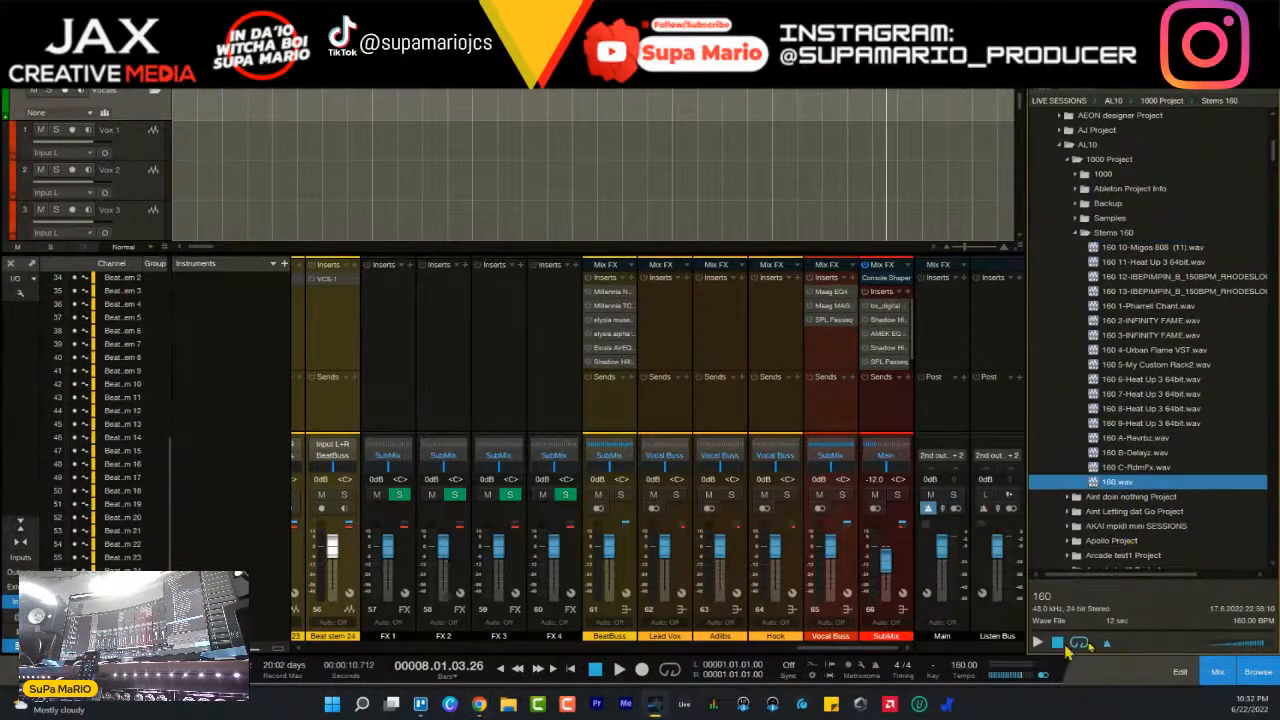
{"action": "left_click", "coordinate": [1042, 642]}
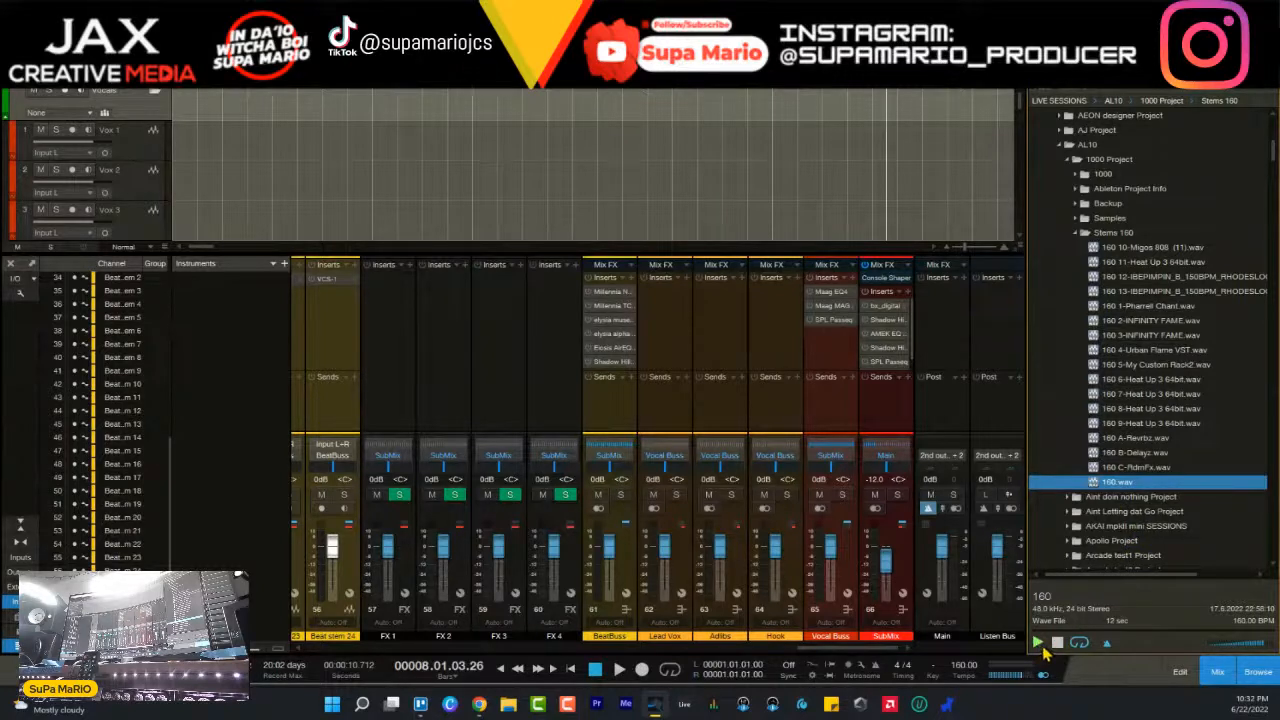
{"action": "left_click", "coordinate": [1037, 643]}
{"action": "left_click", "coordinate": [1057, 642]}
{"action": "left_click", "coordinate": [1037, 643]}
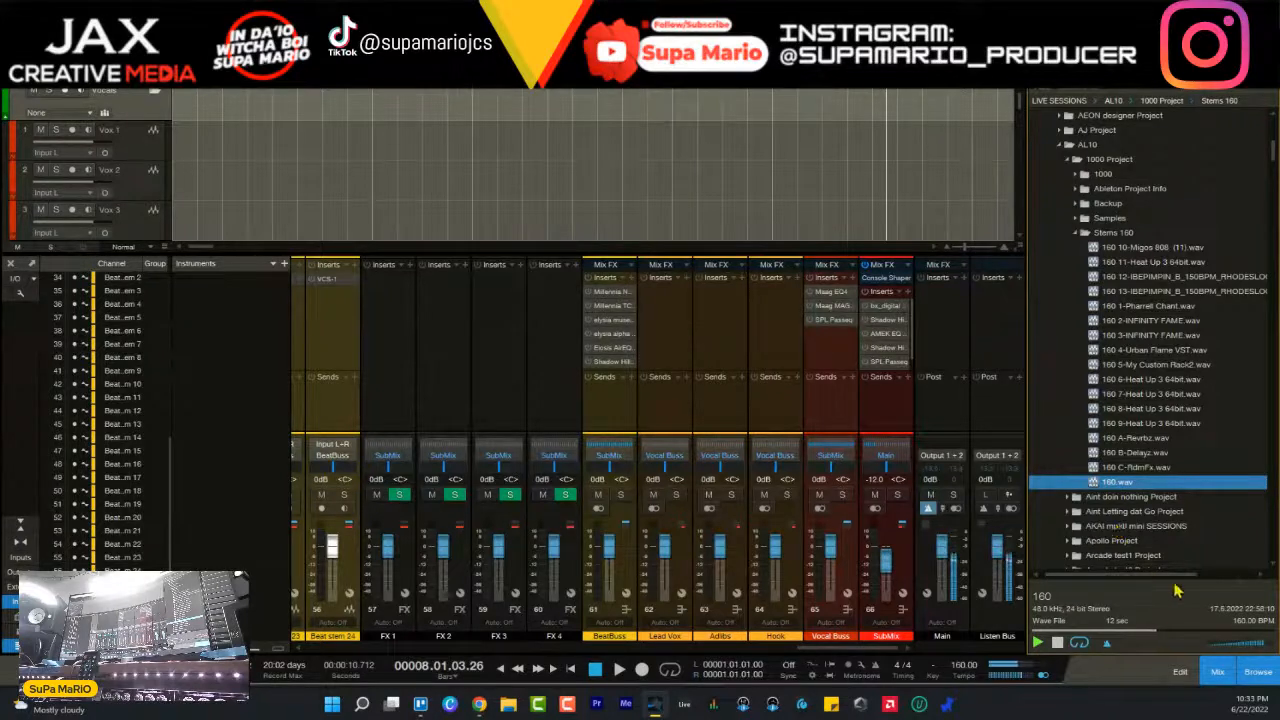
{"action": "left_click", "coordinate": [1058, 642]}
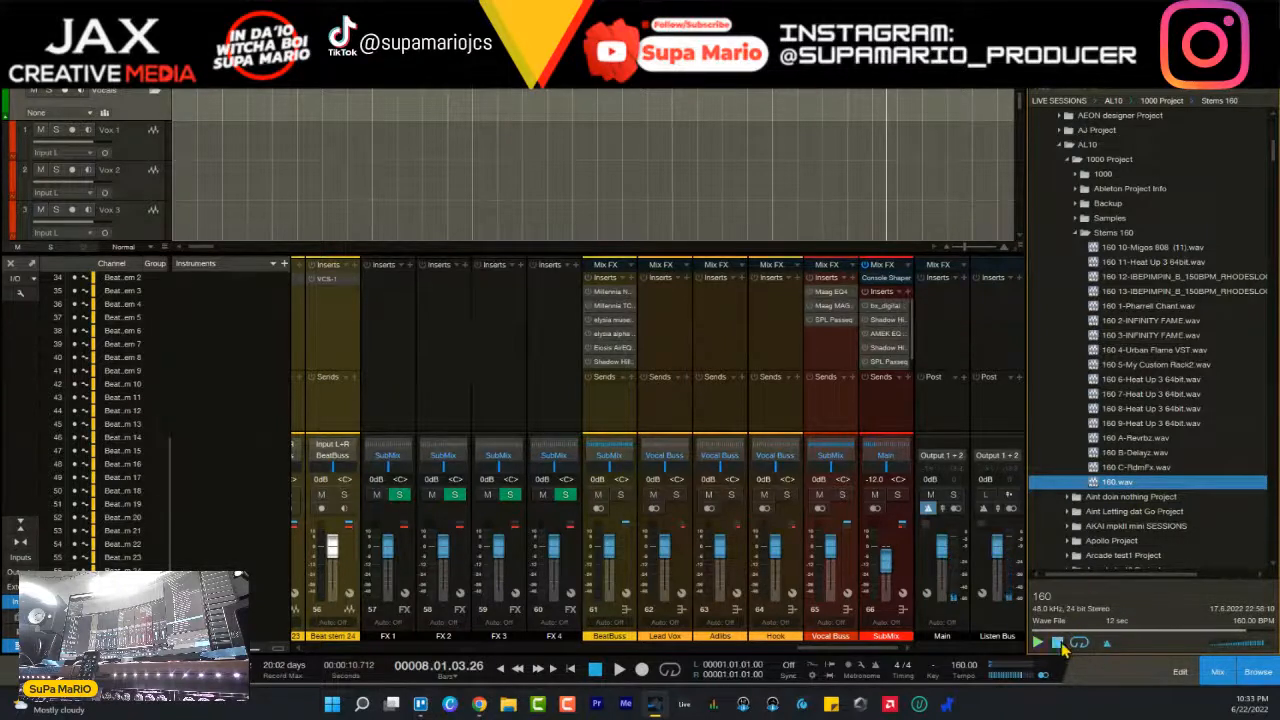
- Check the Migos 808, RHODESLOOP and Heat Up 3 files in Stems 160 and stop the preview
{"action": "left_click", "coordinate": [1150, 248]}
{"action": "left_click", "coordinate": [1150, 277]}
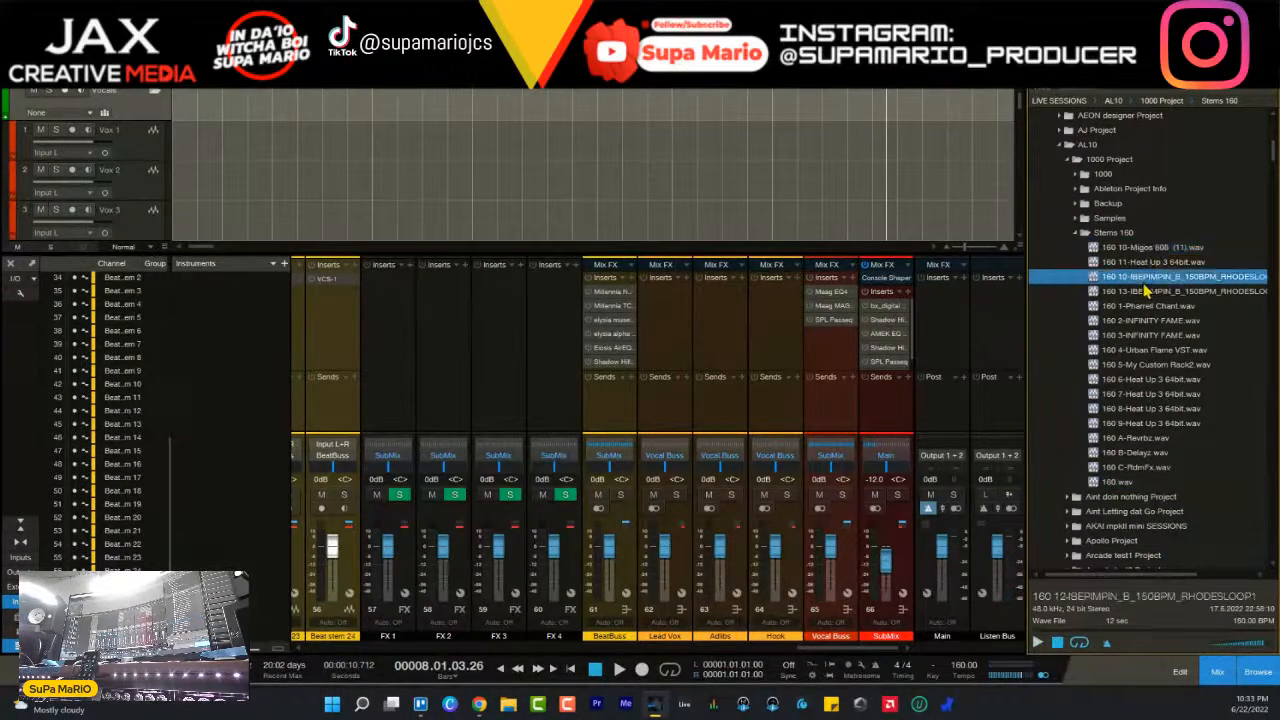
{"action": "left_click", "coordinate": [1057, 643]}
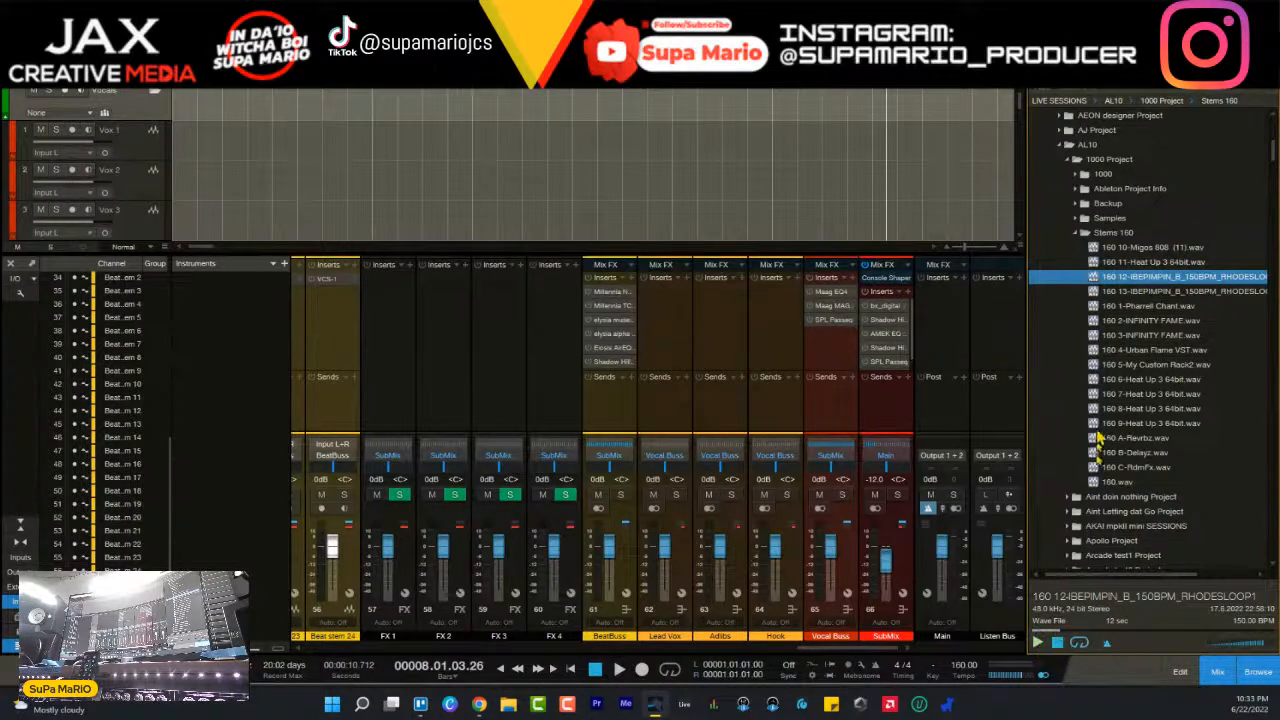
{"action": "left_click", "coordinate": [1144, 262]}
- Place all Stems 160 files on consecutive tracks from Beat stem 1 at the song's start, with the console hidden and the Vocals folder collapsed
{"action": "left_click", "coordinate": [1144, 248]}
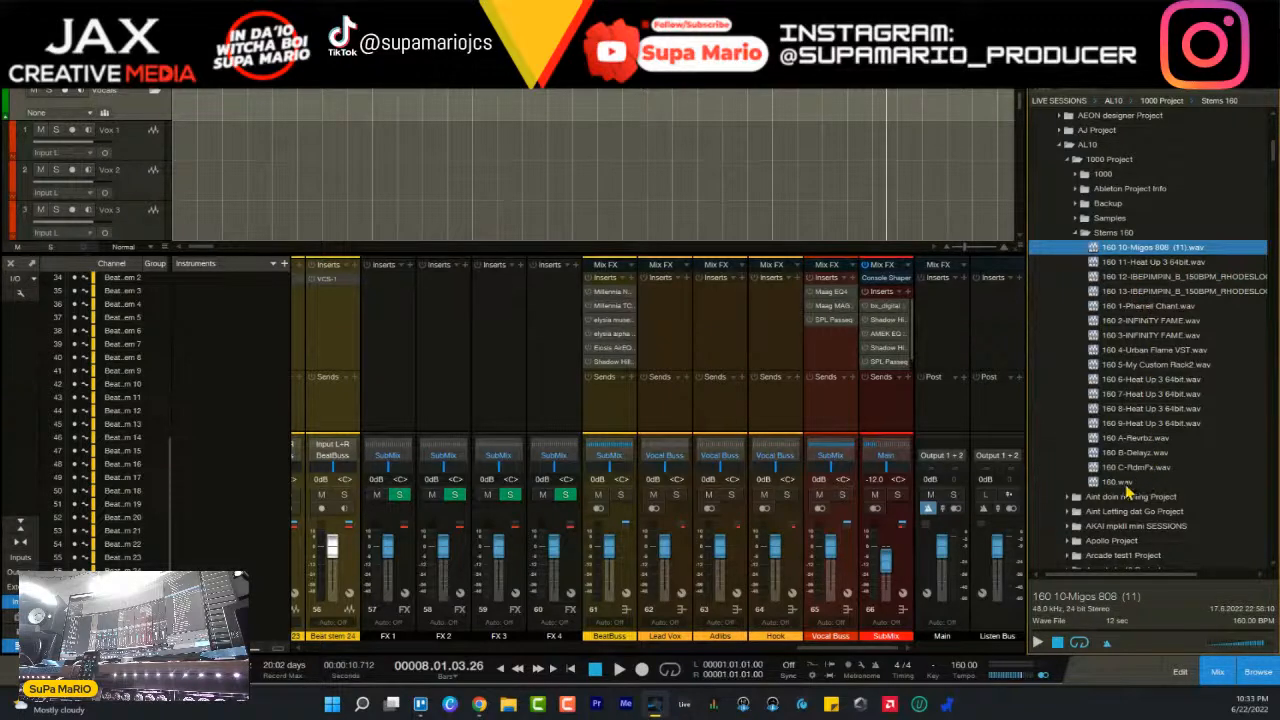
{"action": "left_click", "coordinate": [1124, 484], "text": "shift"}
{"action": "left_click_drag", "start_coordinate": [475, 133], "coordinate": [238, 201]}
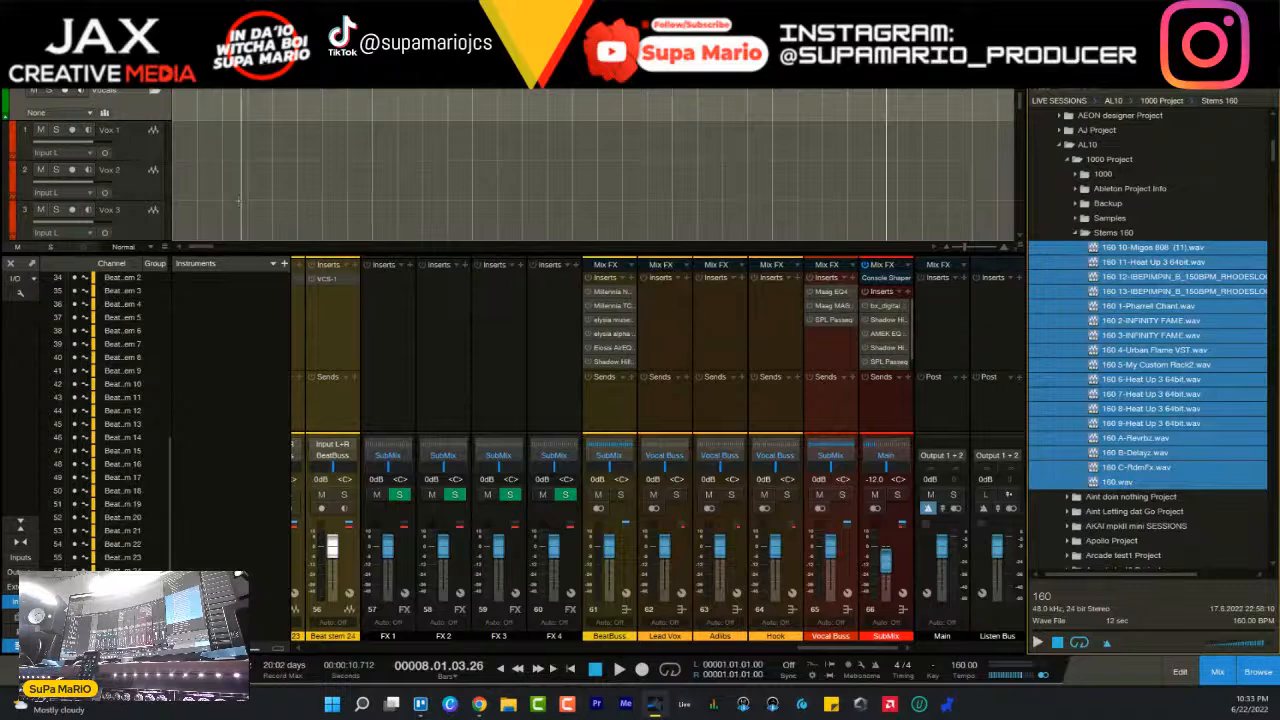
{"action": "key", "text": "F3"}
{"action": "left_click", "coordinate": [155, 92]}
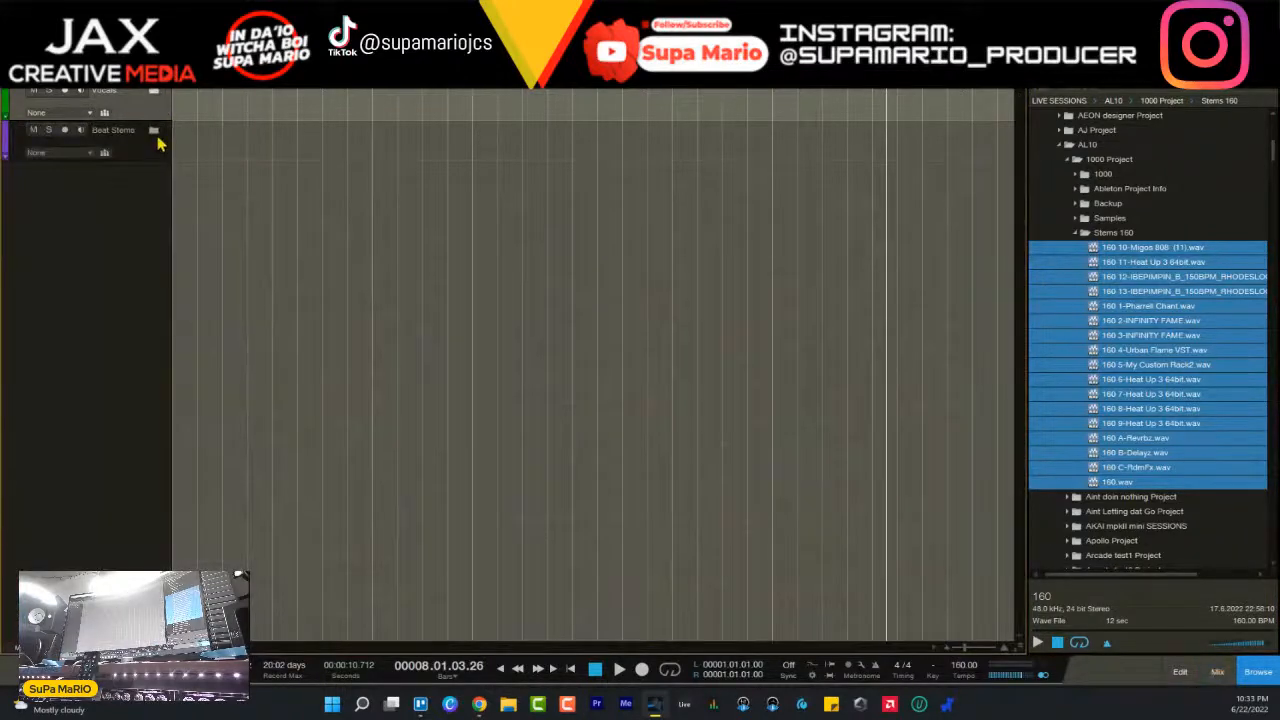
{"action": "left_click", "coordinate": [154, 131]}
{"action": "mouse_move", "coordinate": [1093, 254]}
{"action": "left_mouse_down"}
{"action": "mouse_move", "coordinate": [706, 243]}
{"action": "mouse_move", "coordinate": [186, 194]}
{"action": "mouse_move", "coordinate": [173, 178]}
{"action": "left_mouse_up"}
{"action": "left_click_drag", "start_coordinate": [430, 91], "coordinate": [424, 60]}
{"action": "scroll", "coordinate": [334, 203], "scroll_direction": "down", "scroll_amount": 5}
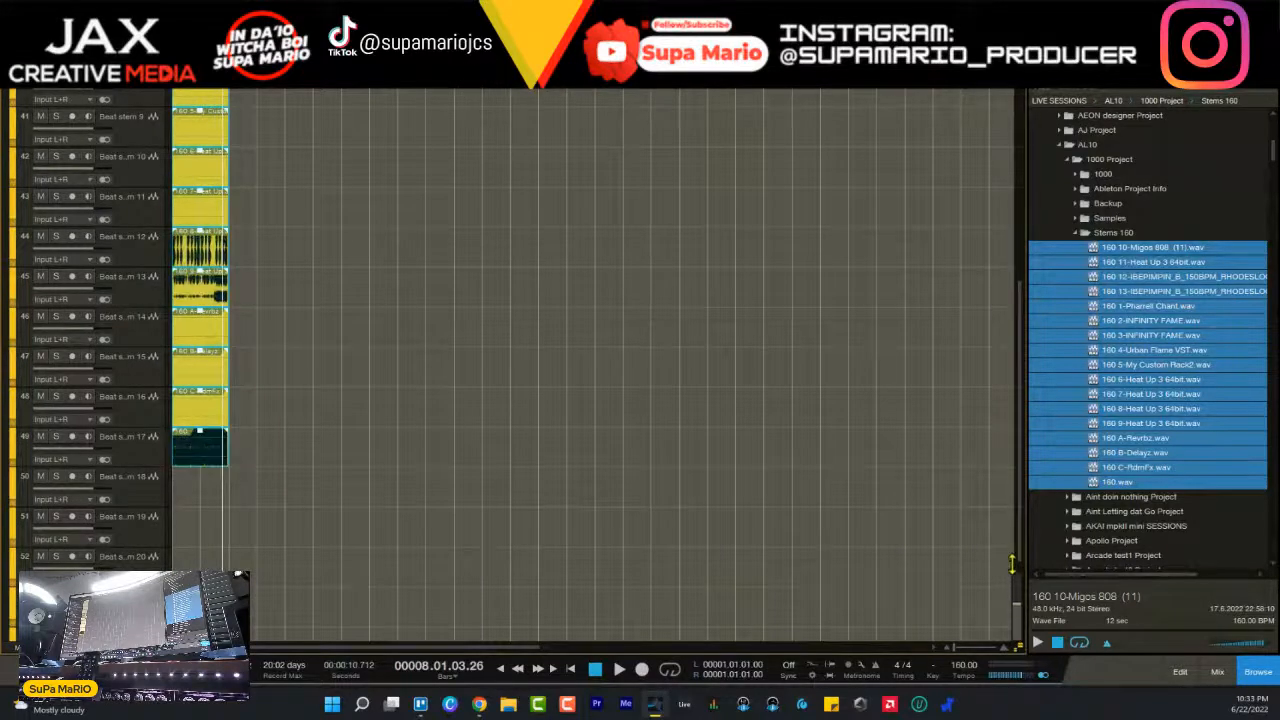
{"action": "scroll", "coordinate": [553, 593], "scroll_direction": "up", "scroll_amount": 3}
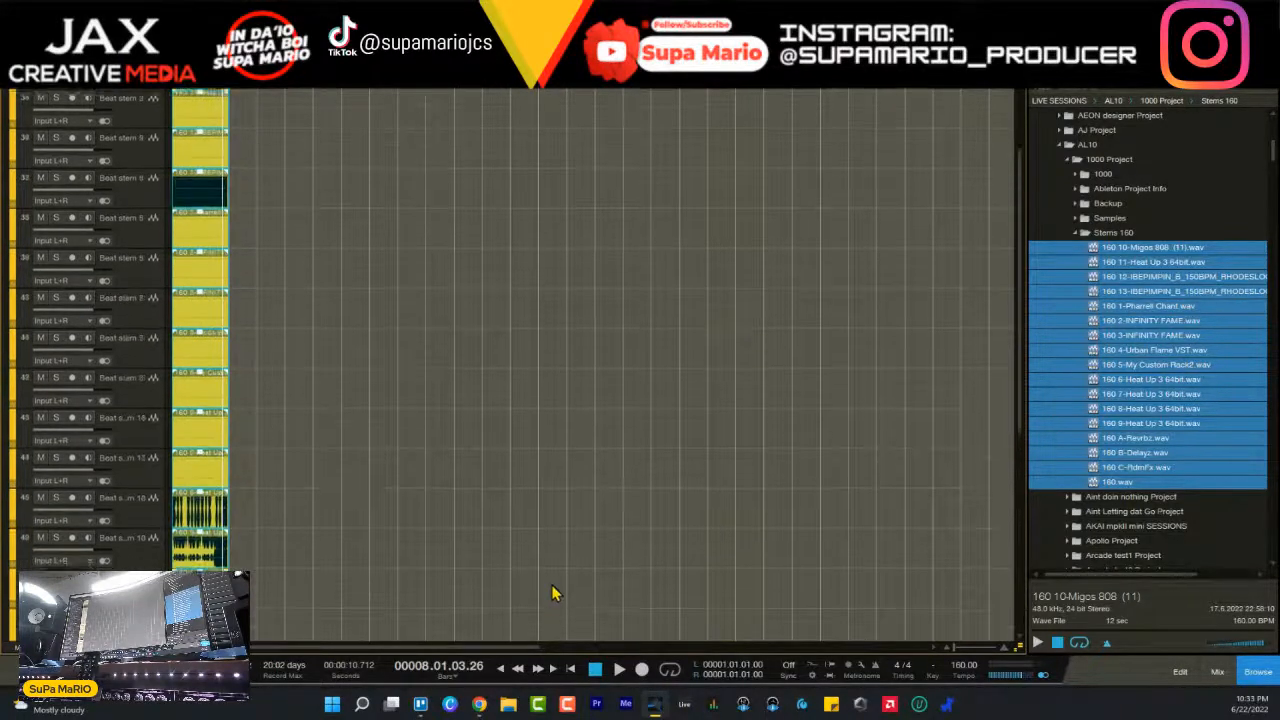
{"action": "scroll", "coordinate": [553, 593], "scroll_direction": "up", "scroll_amount": 3}
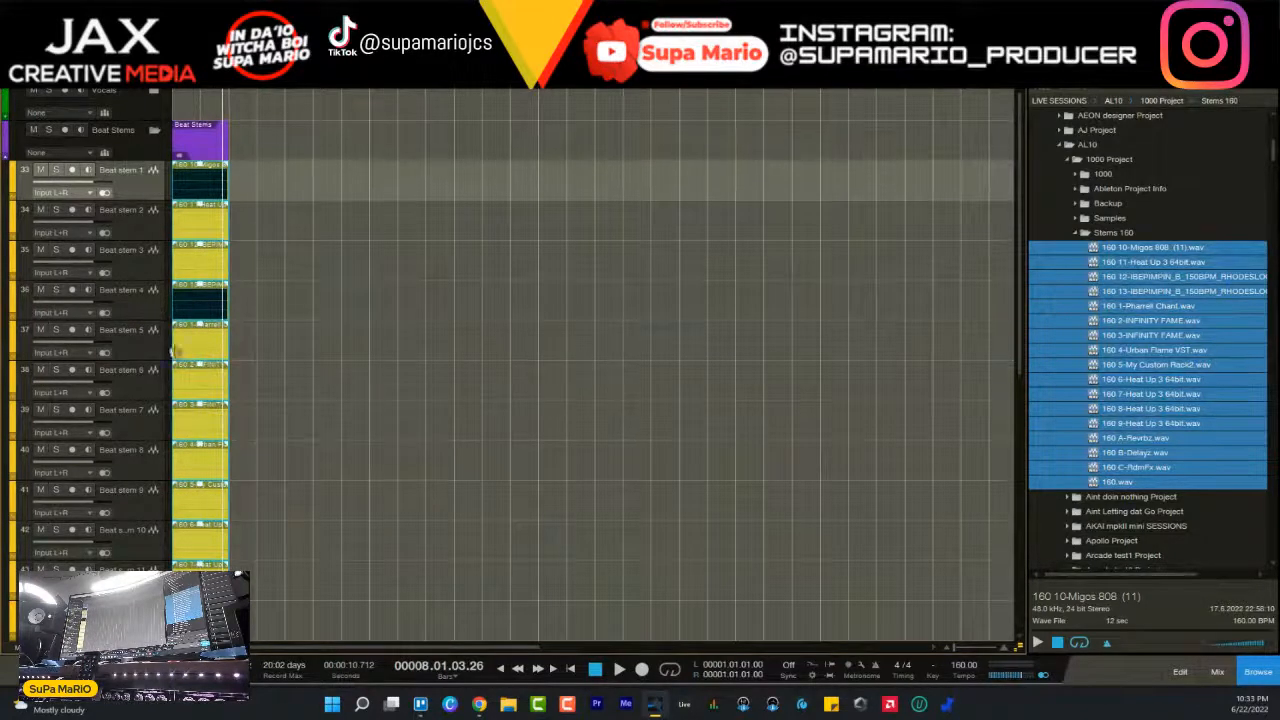
- Play the imported stems from near the song's beginning and stop playback past their end
{"action": "key", "text": "space"}
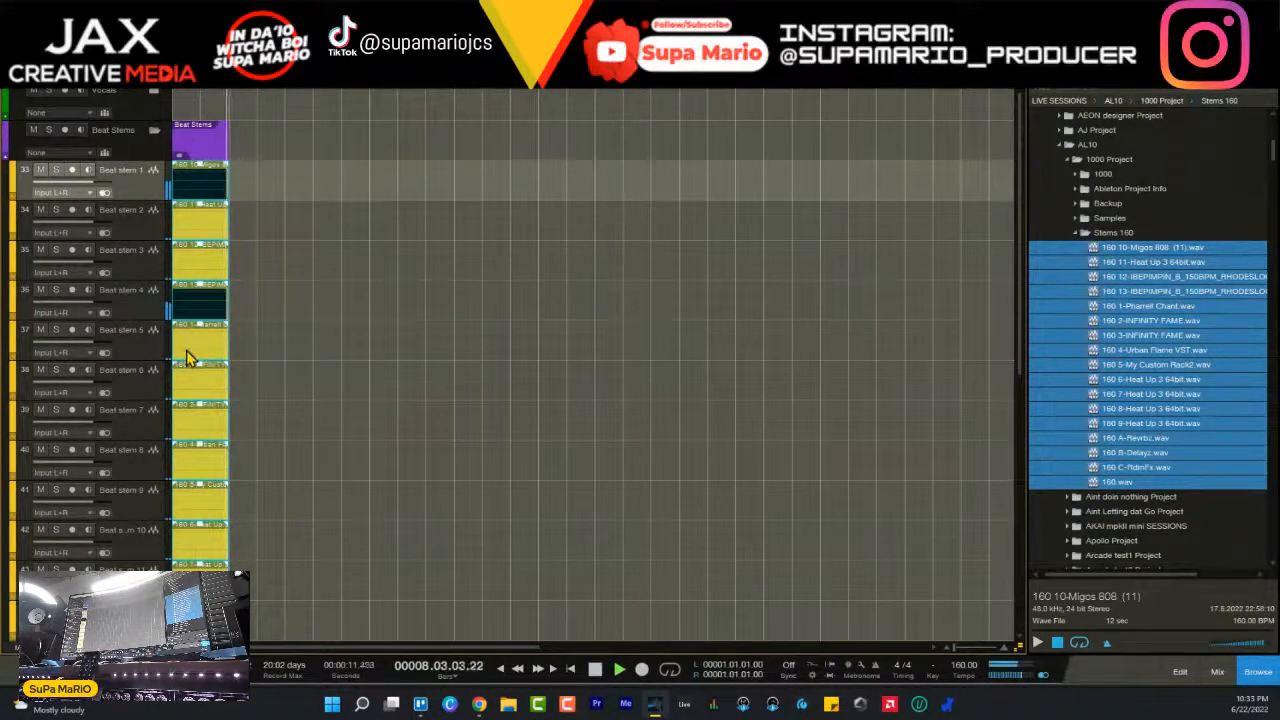
{"action": "left_click", "coordinate": [186, 82]}
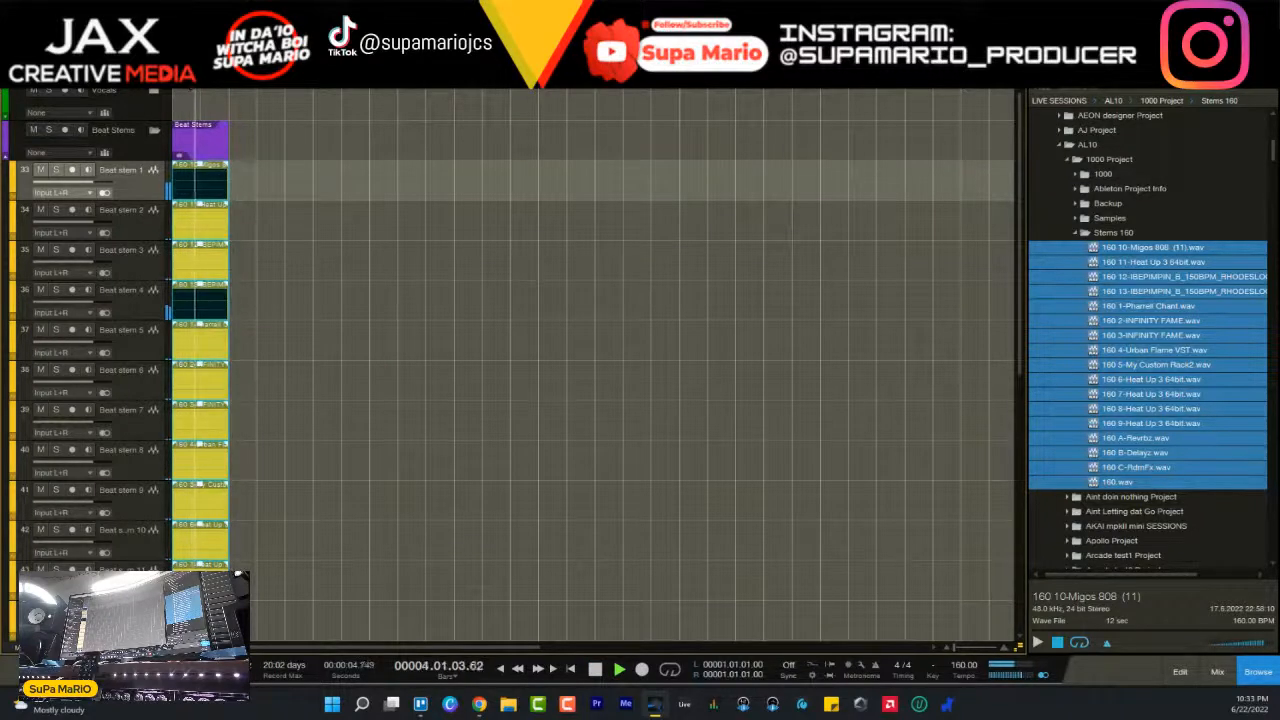
{"action": "scroll", "coordinate": [200, 300], "scroll_direction": "down", "scroll_amount": 4}
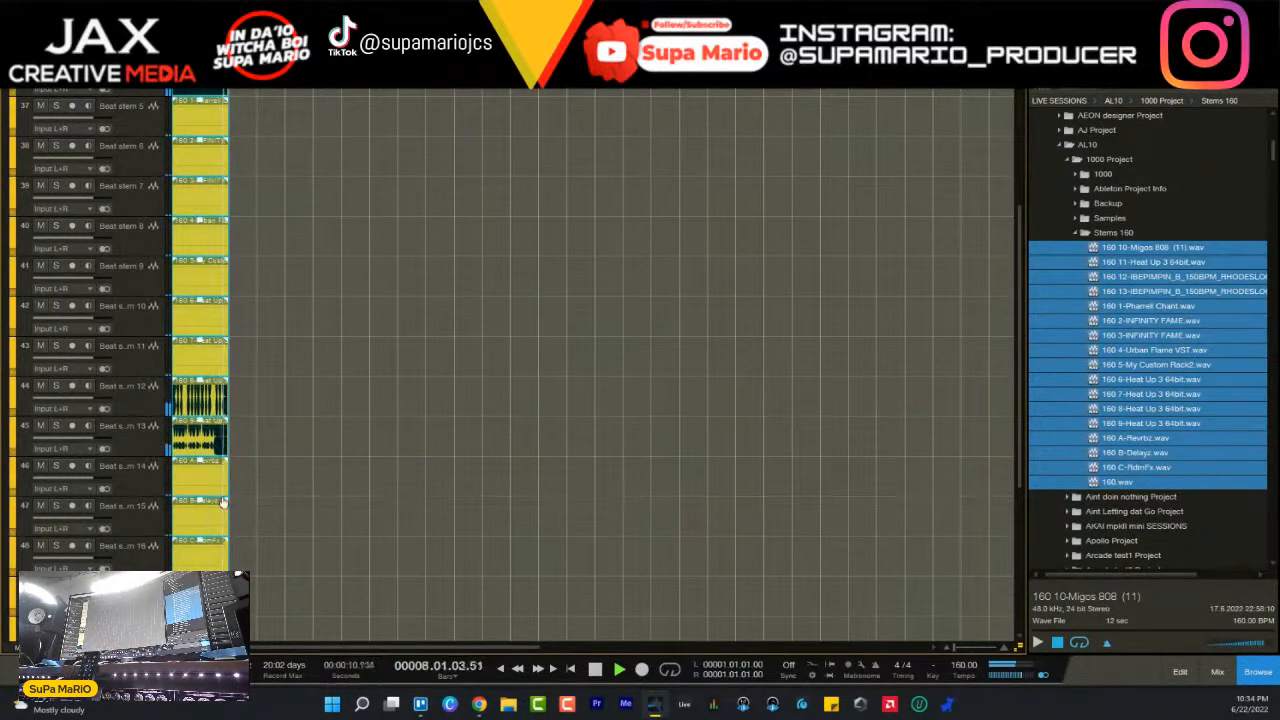
{"action": "key", "text": "space"}
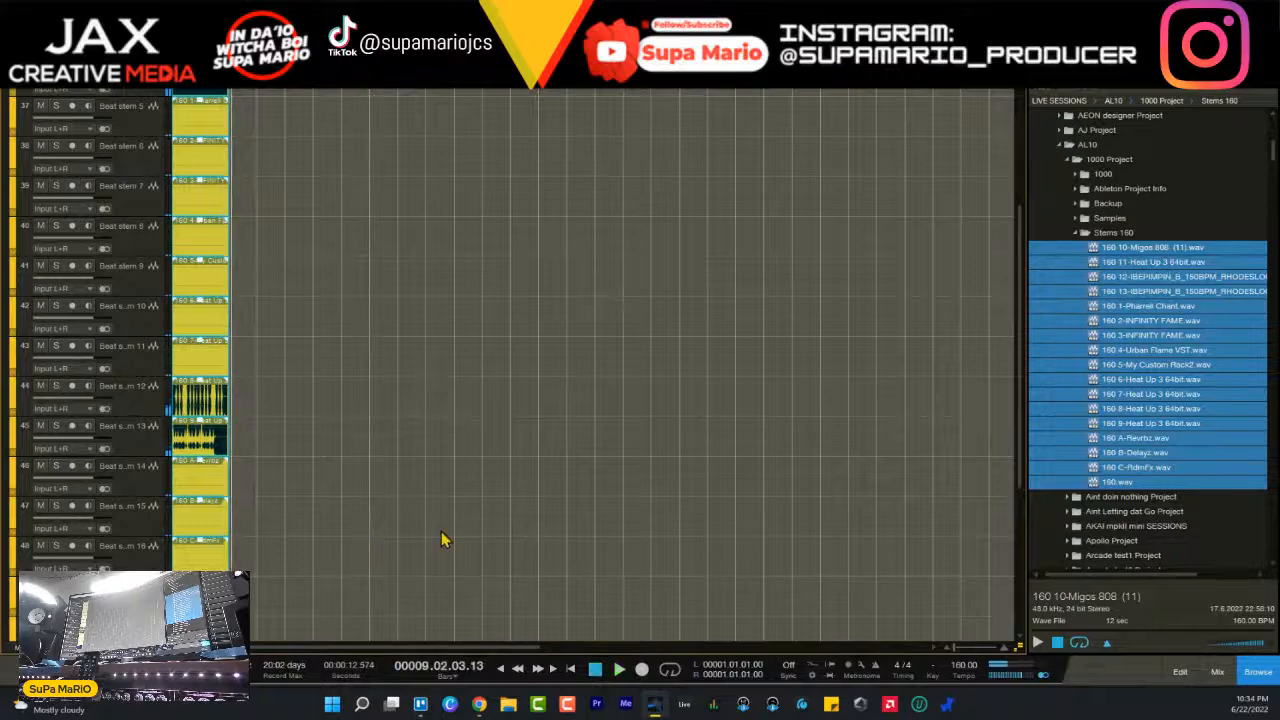
- Delete all the imported stem clips from the Beat stem tracks
{"action": "left_click_drag", "start_coordinate": [306, 617], "coordinate": [118, 192]}
{"action": "key", "text": "Delete"}
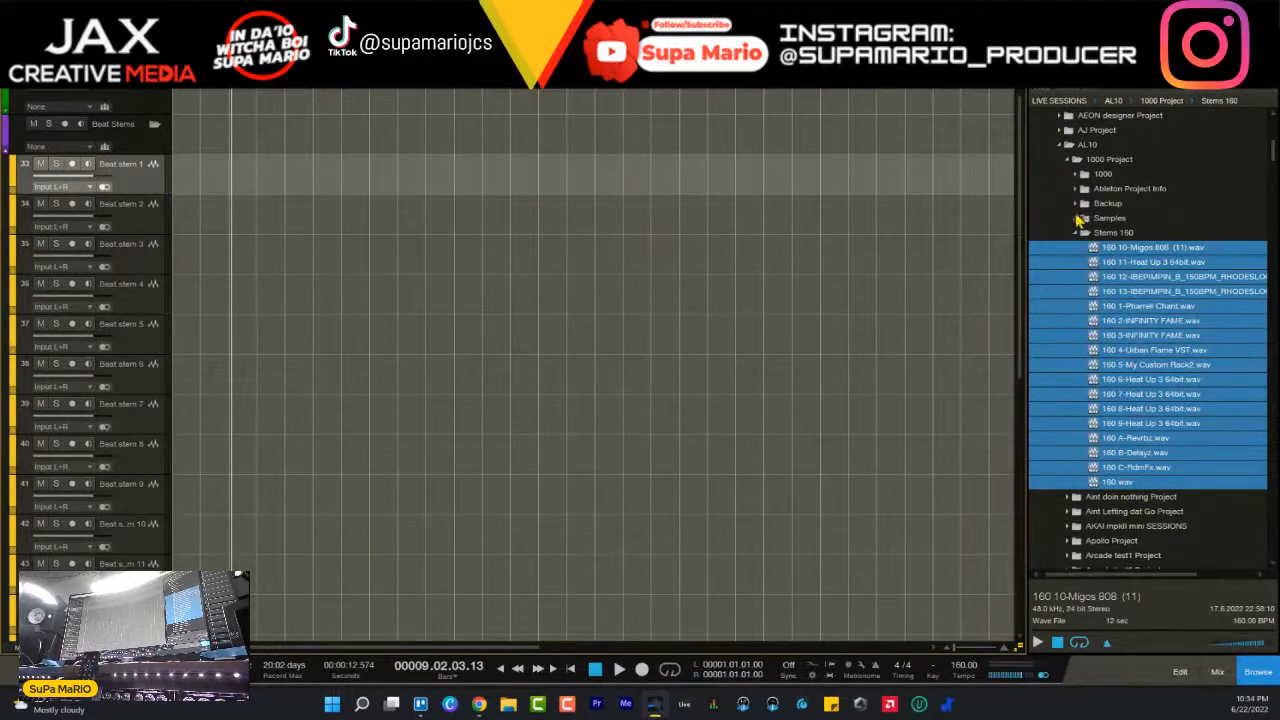
- Collapse the 1000 Project folder in the file browser and close all open documents
{"action": "left_click", "coordinate": [1068, 160]}
{"action": "left_click", "coordinate": [1068, 174]}
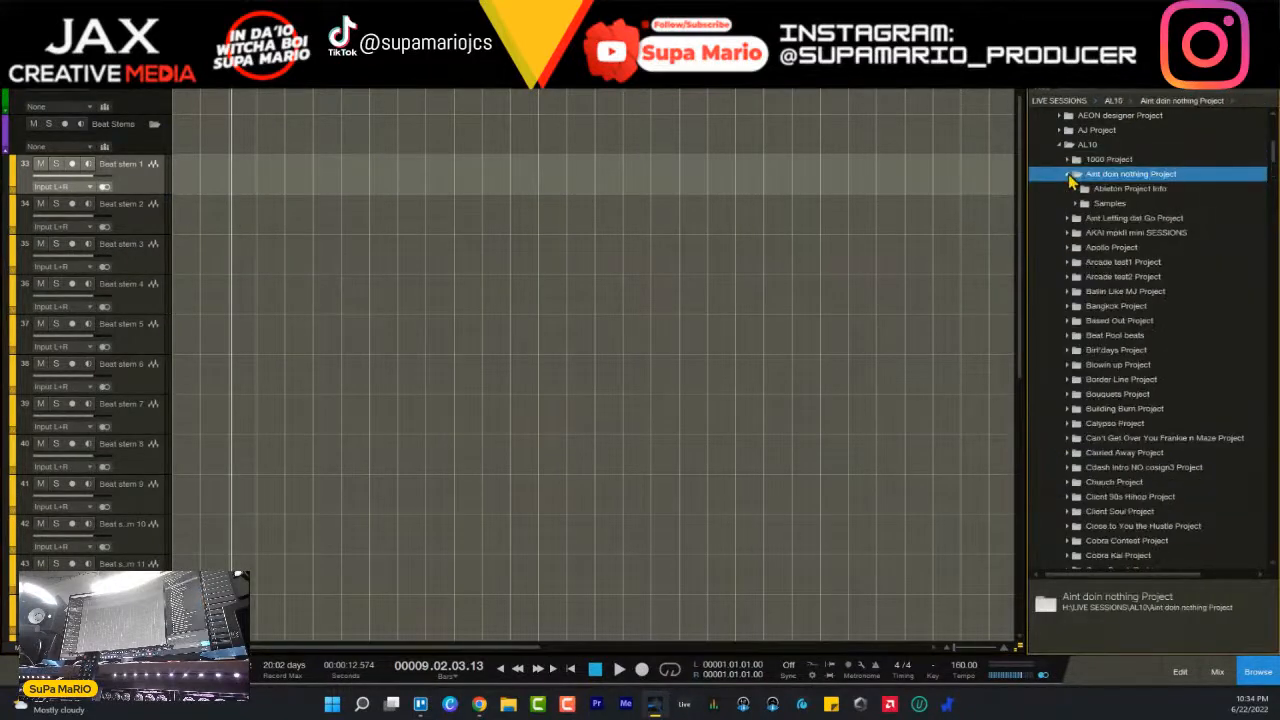
{"action": "left_click", "coordinate": [1066, 176]}
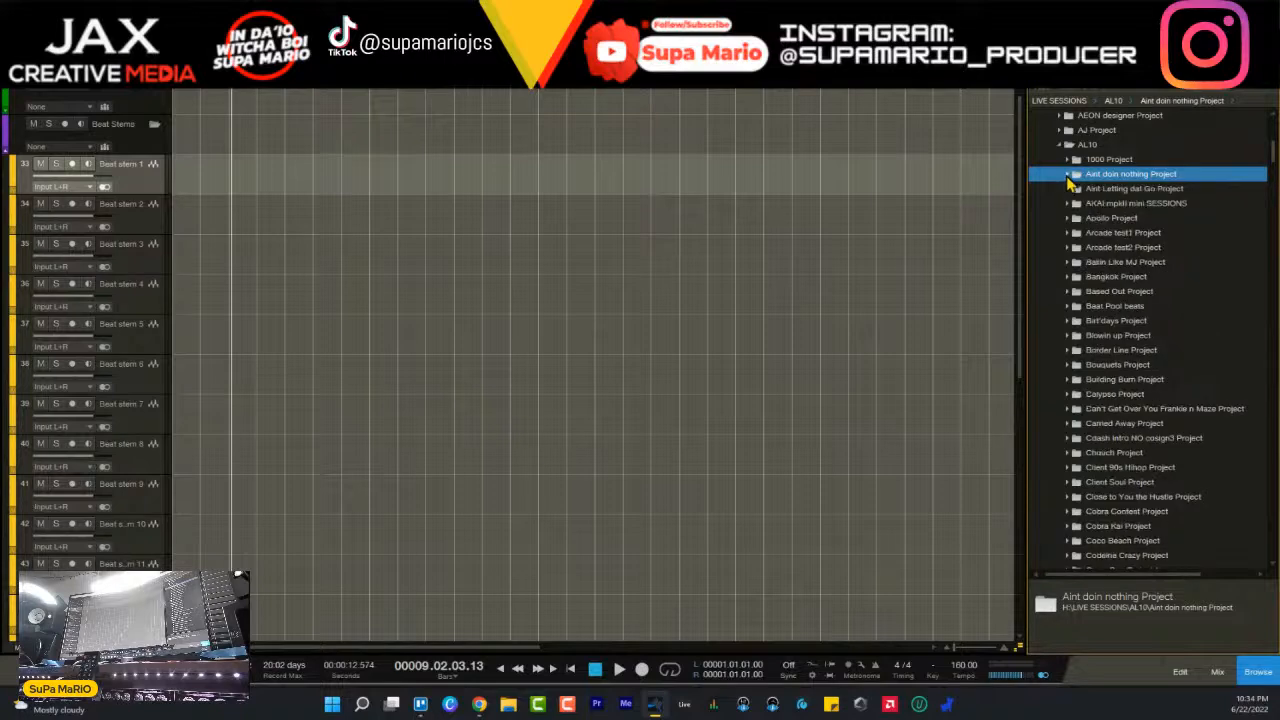
{"action": "left_click", "coordinate": [14, 25]}
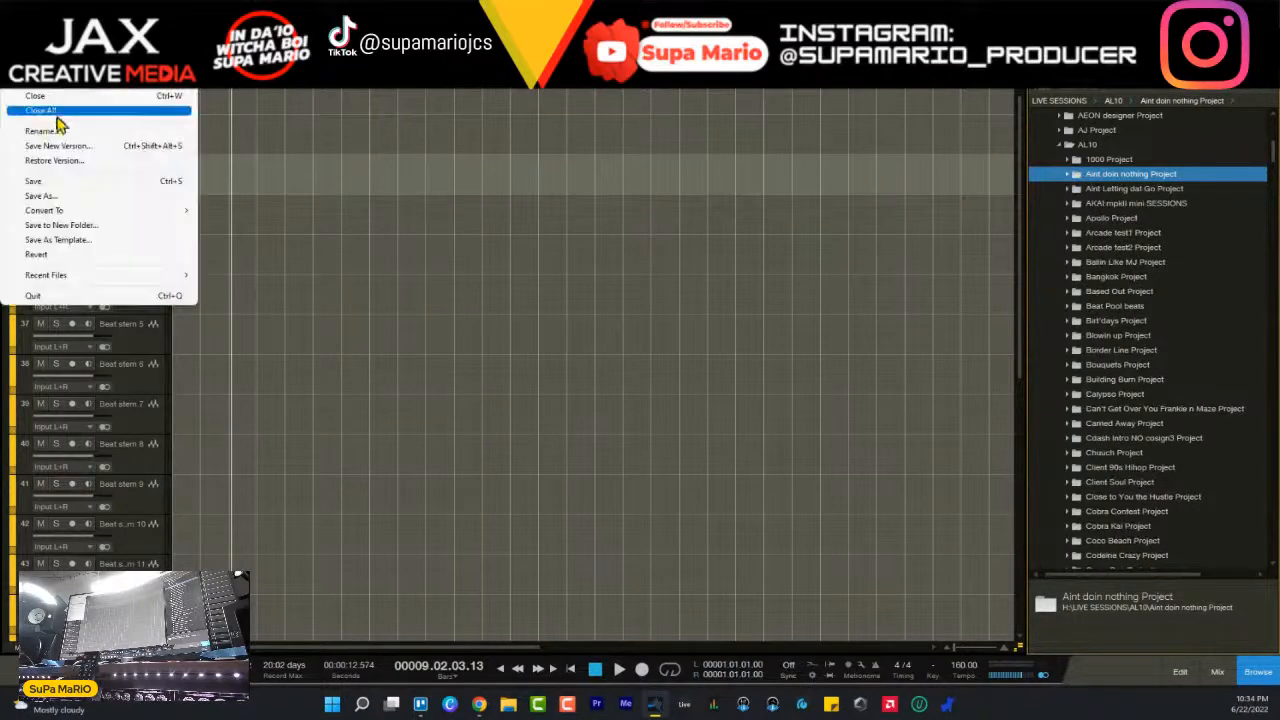
{"action": "left_click", "coordinate": [54, 113]}
{"action": "left_click", "coordinate": [668, 350]}
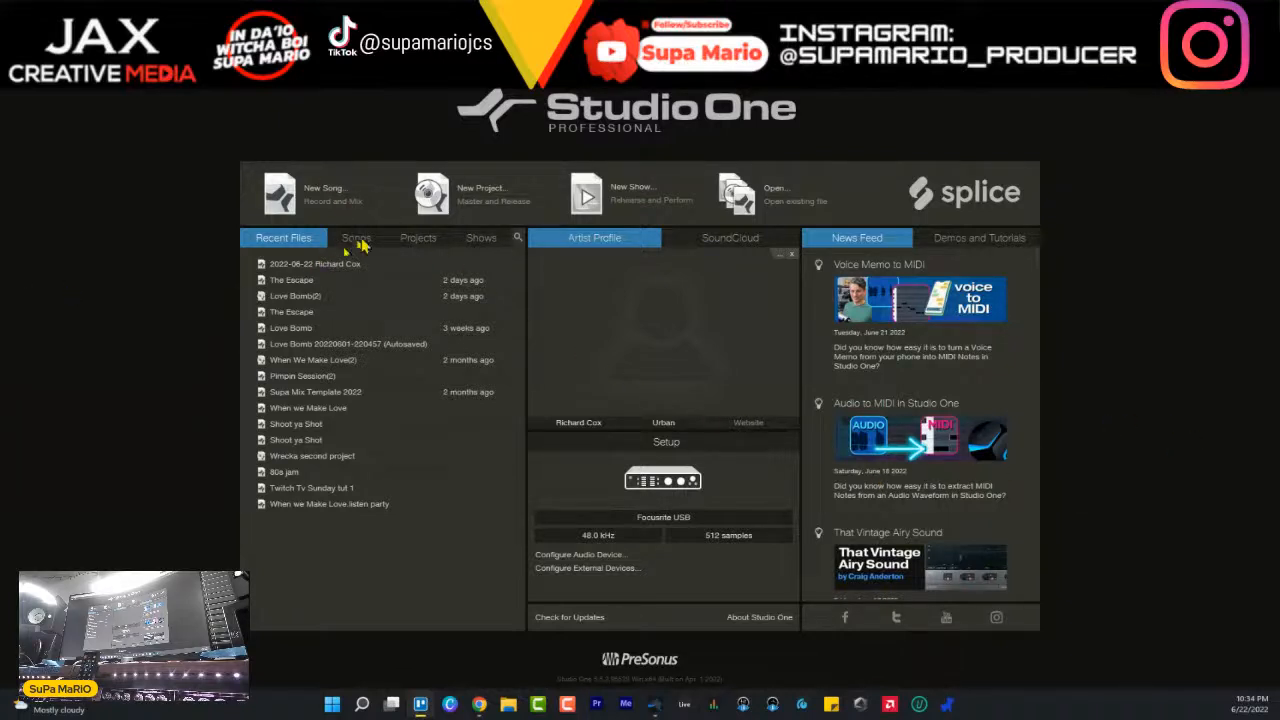
{"action": "left_click", "coordinate": [345, 199]}
{"action": "double_click", "coordinate": [491, 391]}
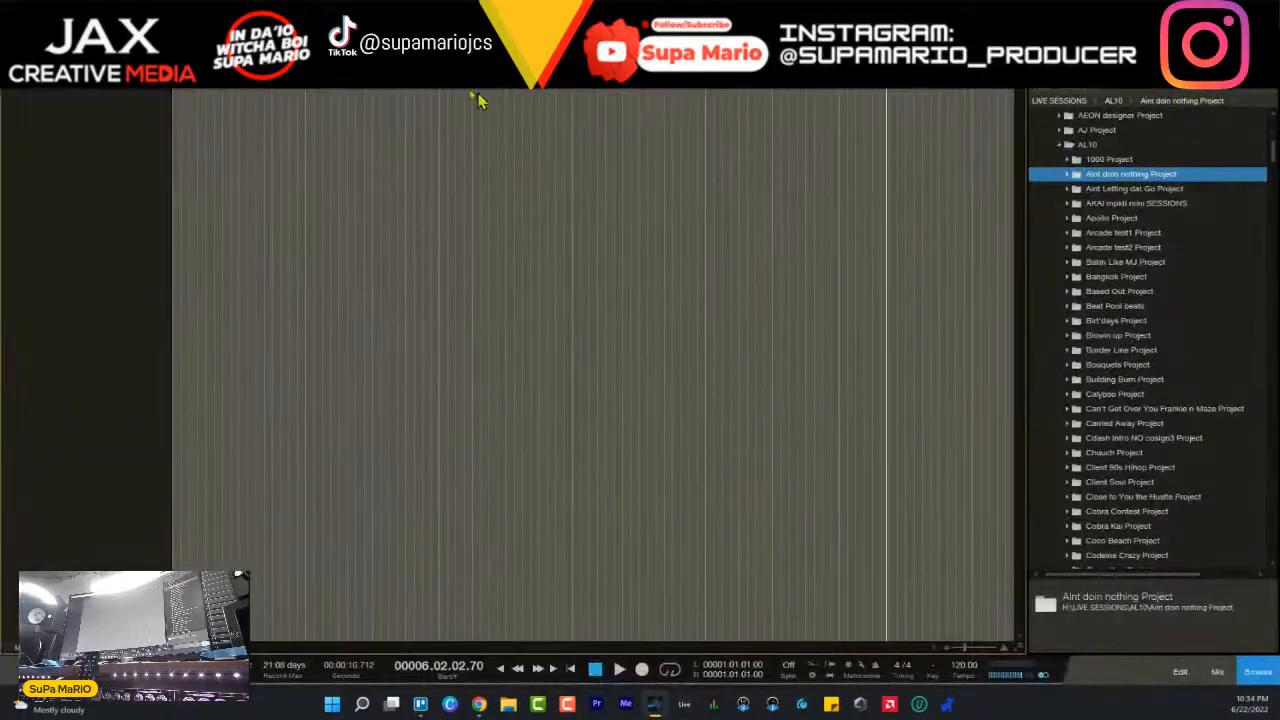
{"action": "left_click", "coordinate": [13, 26]}
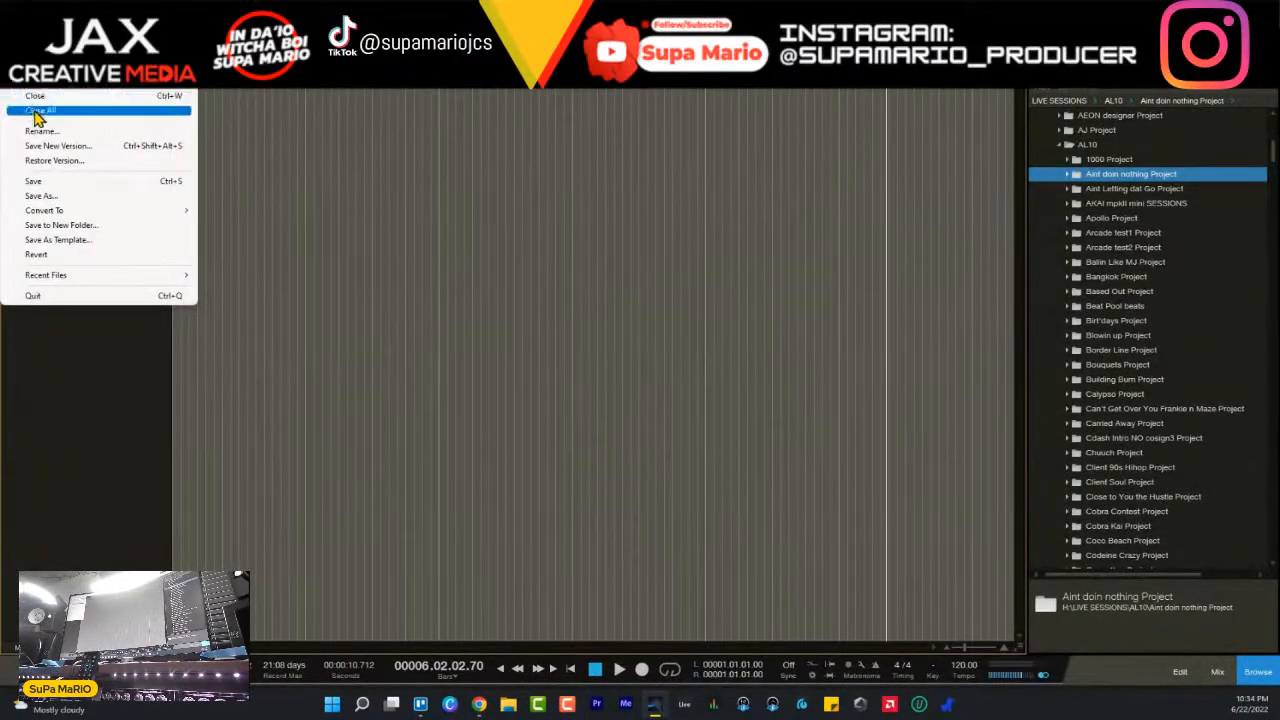
{"action": "left_click", "coordinate": [37, 113]}
{"action": "left_click", "coordinate": [668, 349]}
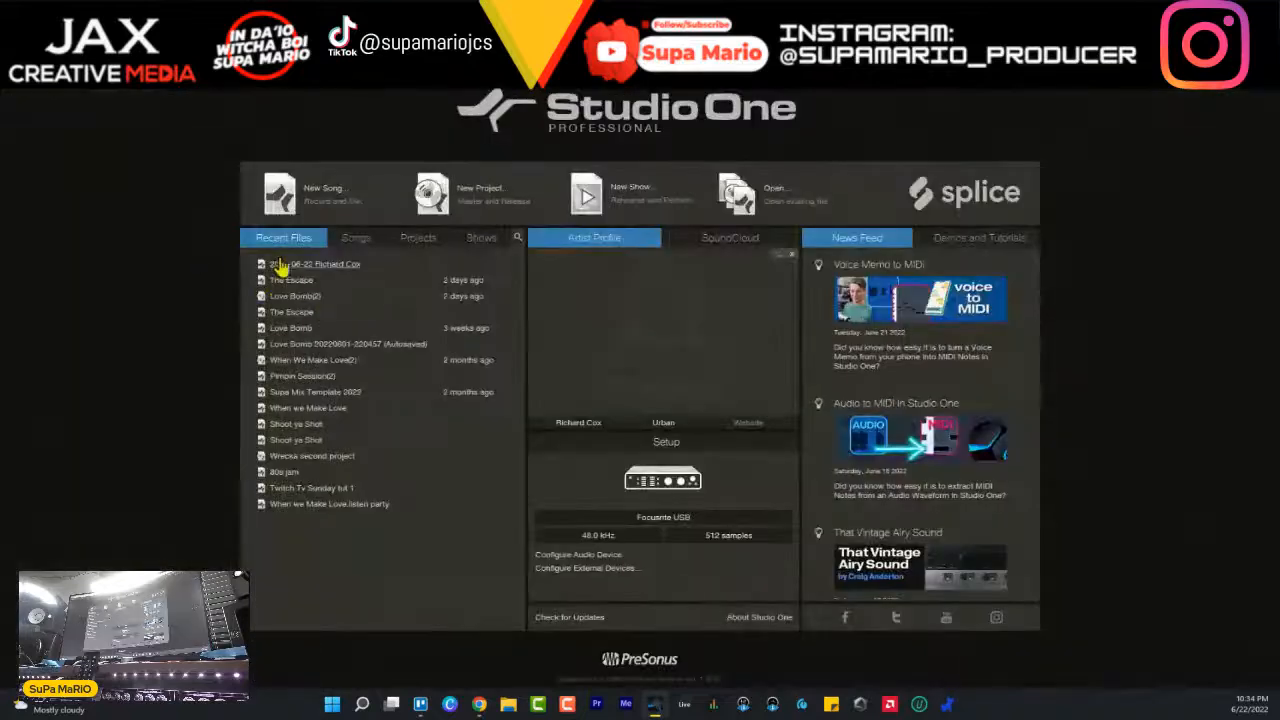
- Start a new song from the Fuse Audio VCS-1 template and title it Squirrel
{"action": "left_click", "coordinate": [313, 195]}
{"action": "left_click", "coordinate": [483, 376]}
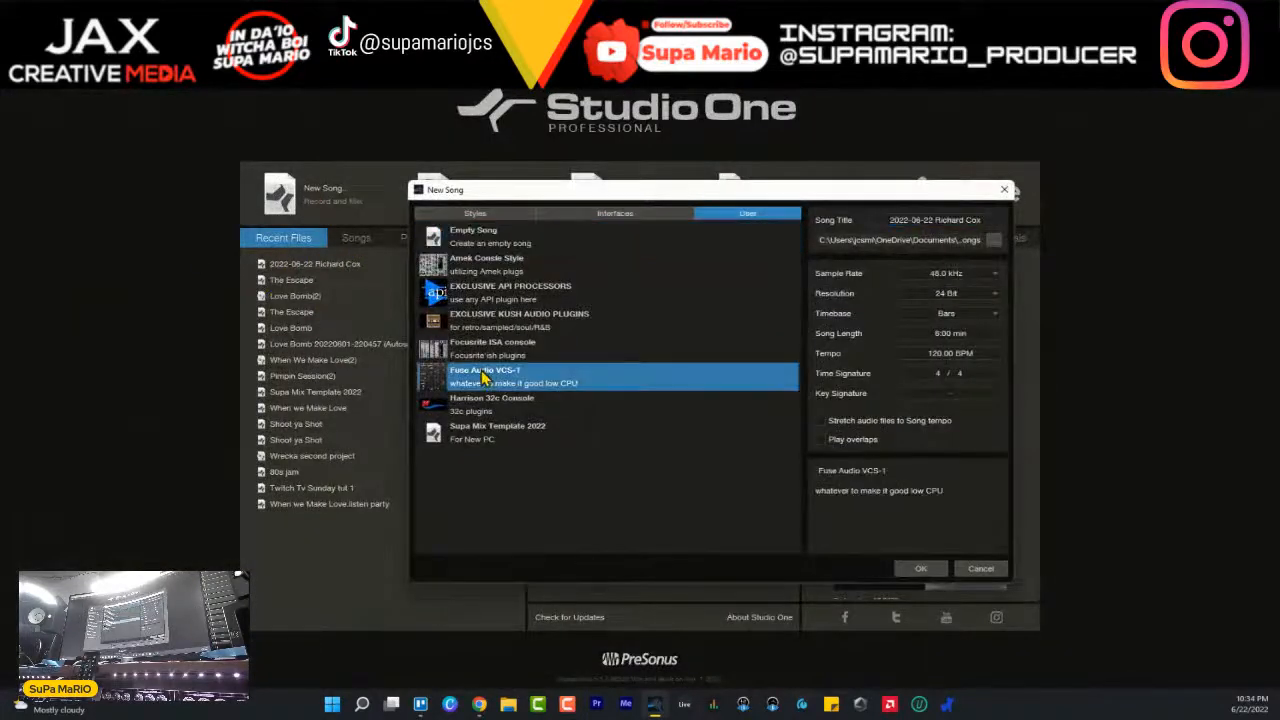
{"action": "left_click", "coordinate": [979, 220]}
{"action": "key", "text": "BackSpace"}
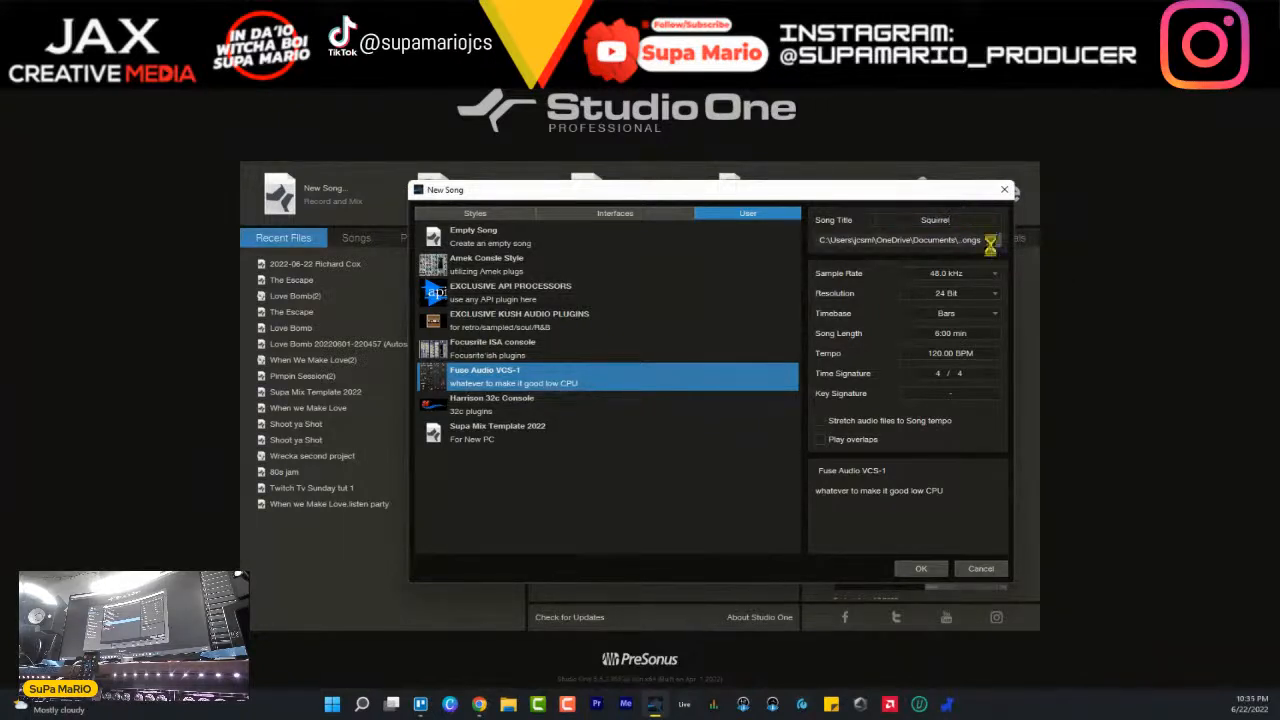
- Browse for the song's save location on T7SessBeats (H:) and open AL10 inside LIVE SESSIONS
{"action": "left_click", "coordinate": [993, 242]}
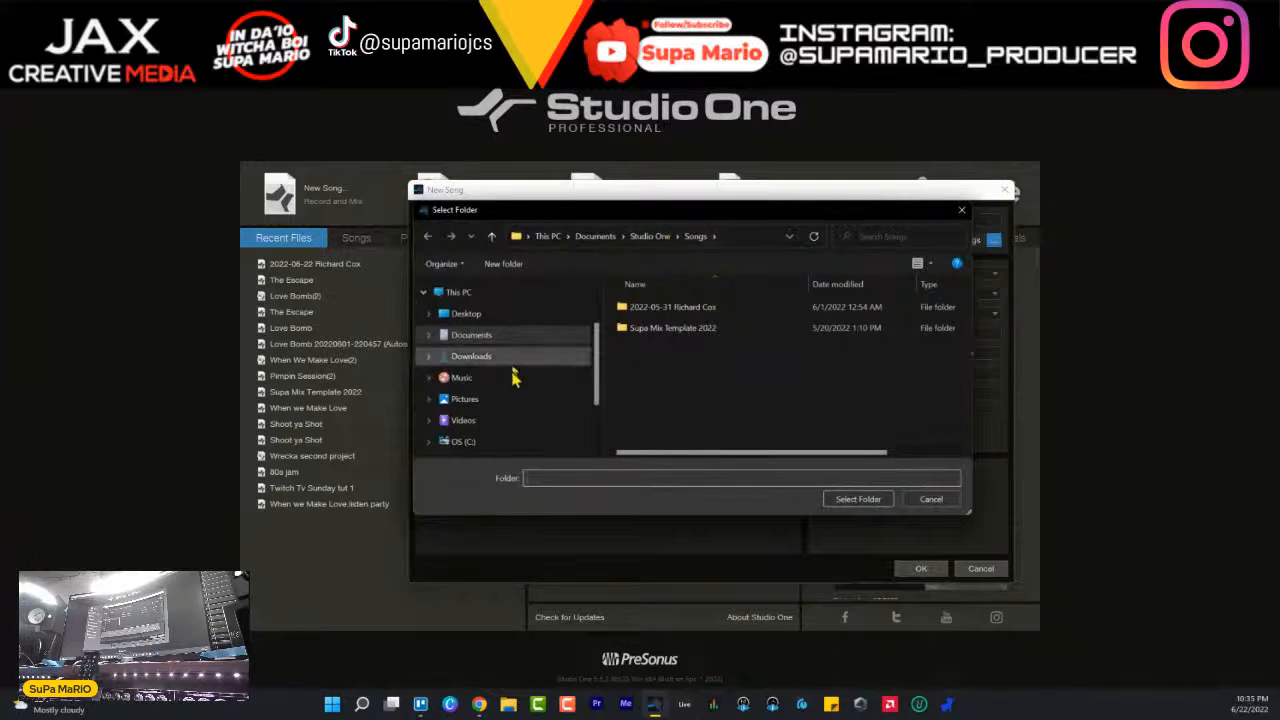
{"action": "scroll", "coordinate": [500, 432], "scroll_direction": "down", "scroll_amount": 3}
{"action": "left_click", "coordinate": [486, 421]}
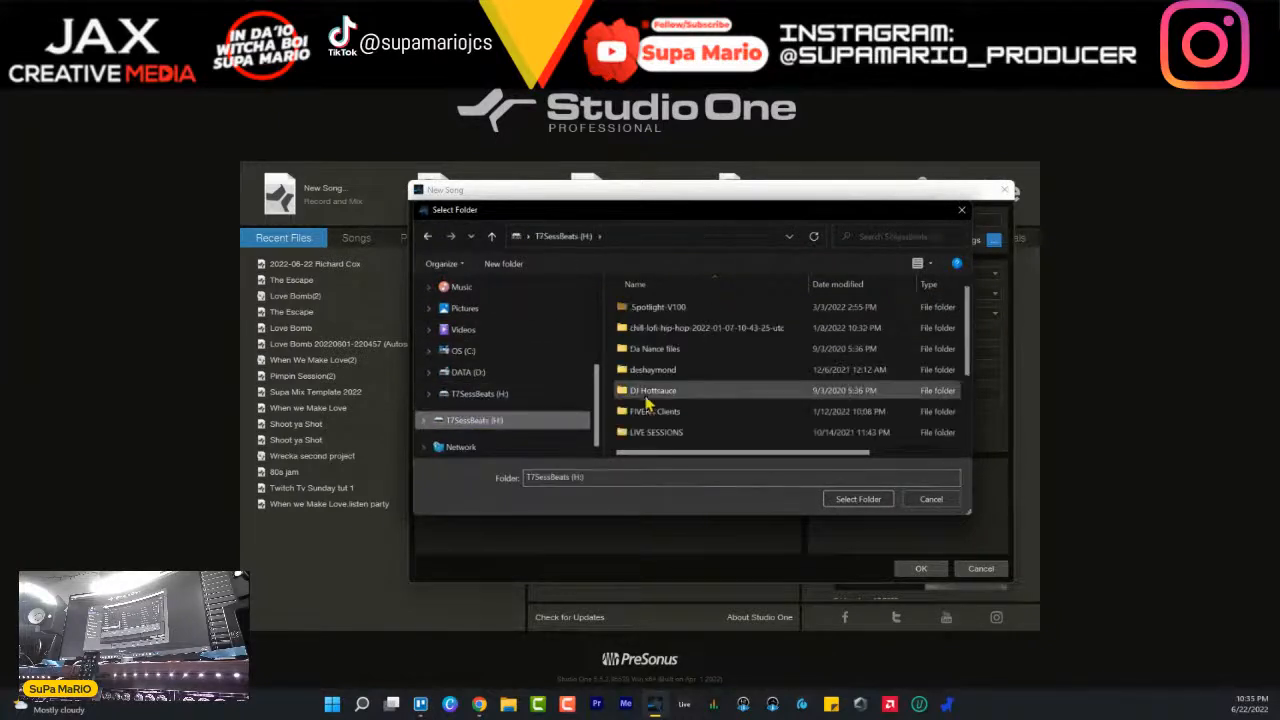
{"action": "double_click", "coordinate": [655, 432]}
{"action": "scroll", "coordinate": [655, 432], "scroll_direction": "down", "scroll_amount": 2}
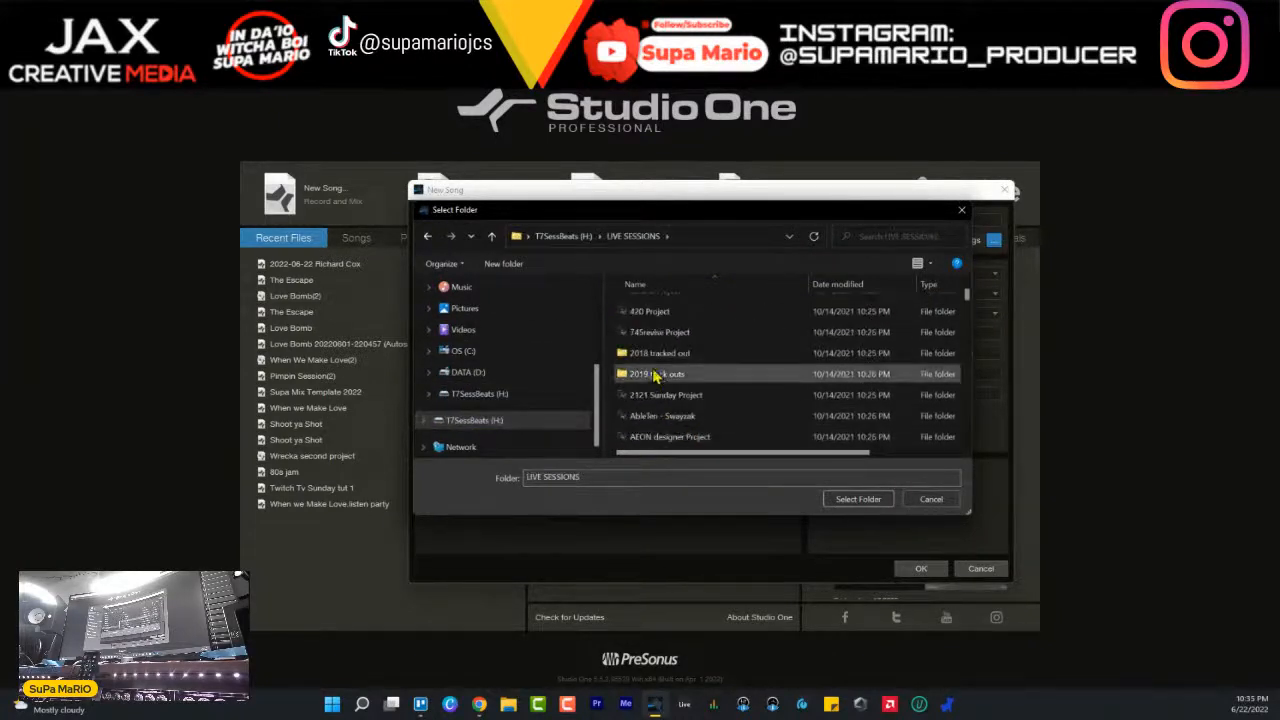
{"action": "left_click", "coordinate": [682, 417]}
{"action": "key", "text": "a"}
{"action": "key", "text": "l"}
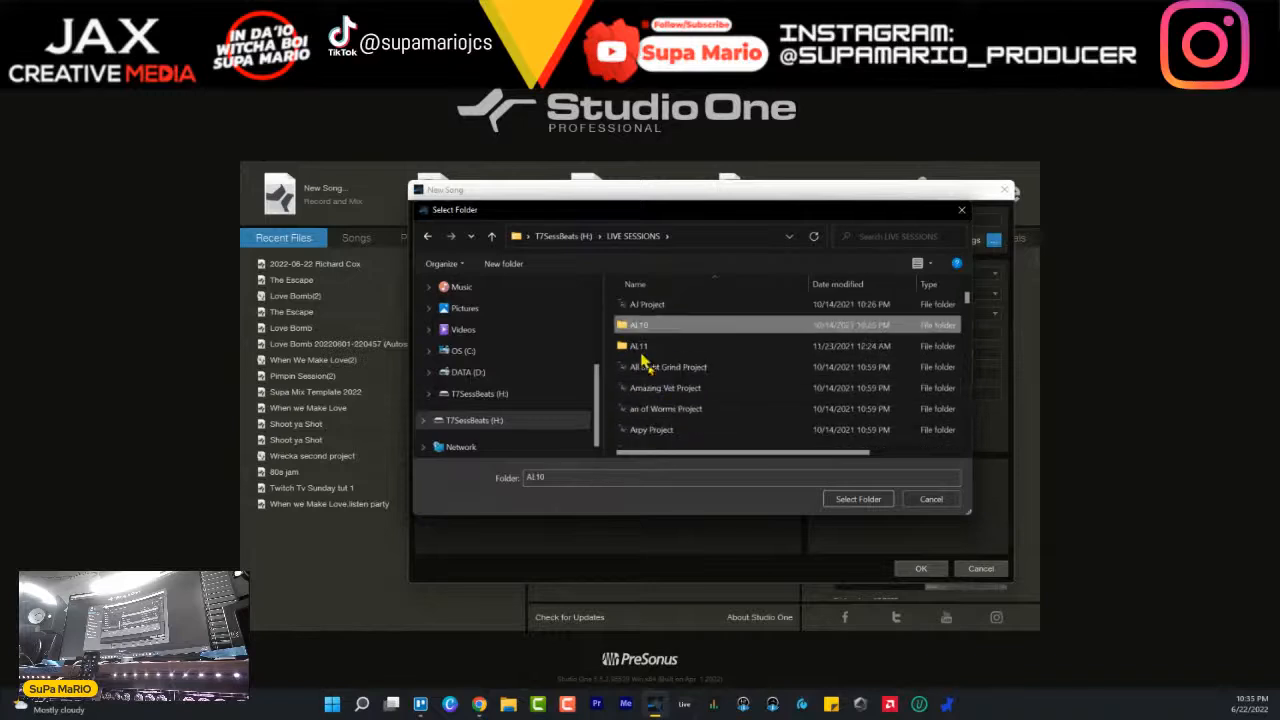
{"action": "double_click", "coordinate": [644, 327]}
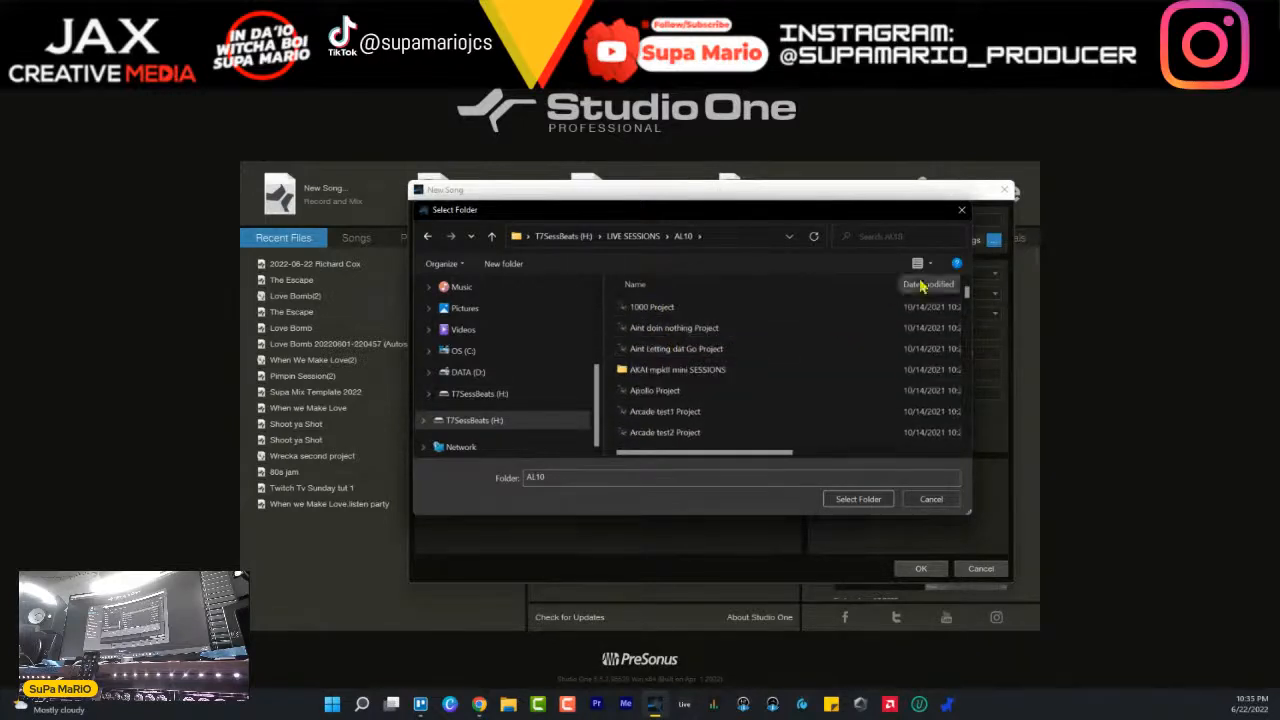
- Find the Squirrel Project folder within AL10 and choose it as the song's save location
{"action": "left_click", "coordinate": [902, 231]}
{"action": "type", "text": "s"}
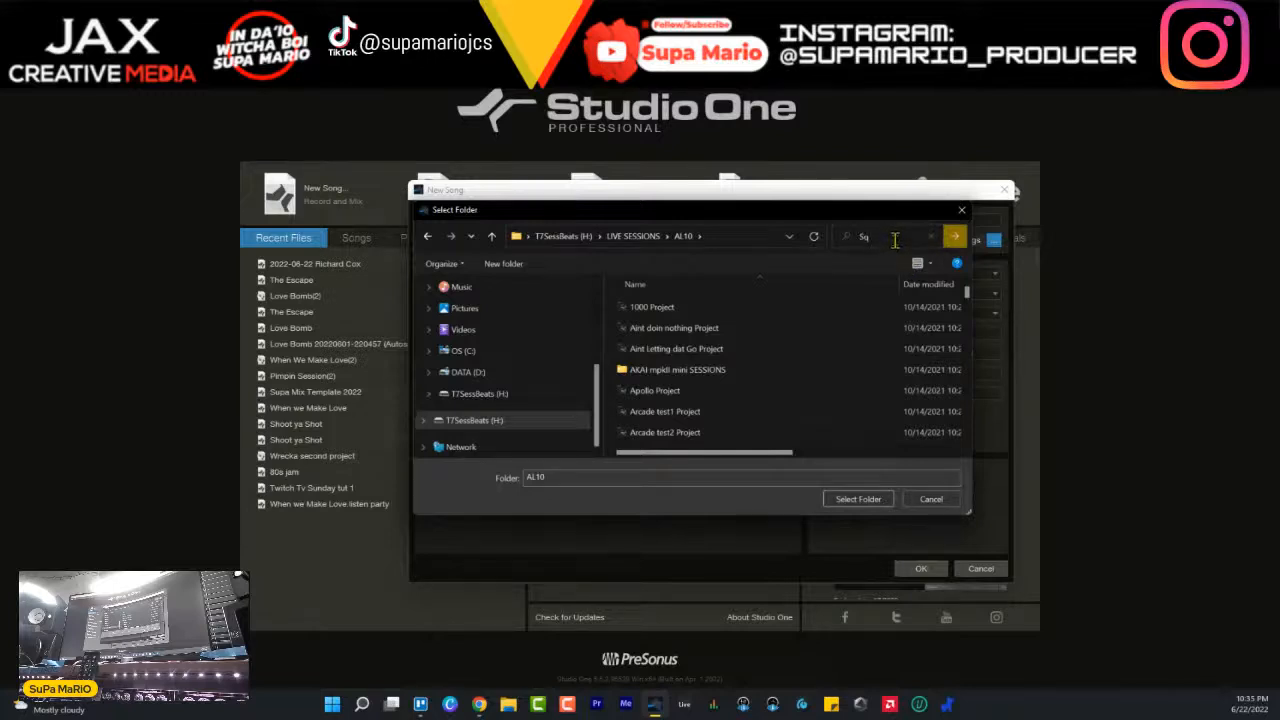
{"action": "left_click", "coordinate": [777, 374]}
{"action": "key", "text": "s"}
{"action": "key", "text": "s"}
{"action": "key", "text": "s"}
{"action": "key", "text": "s"}
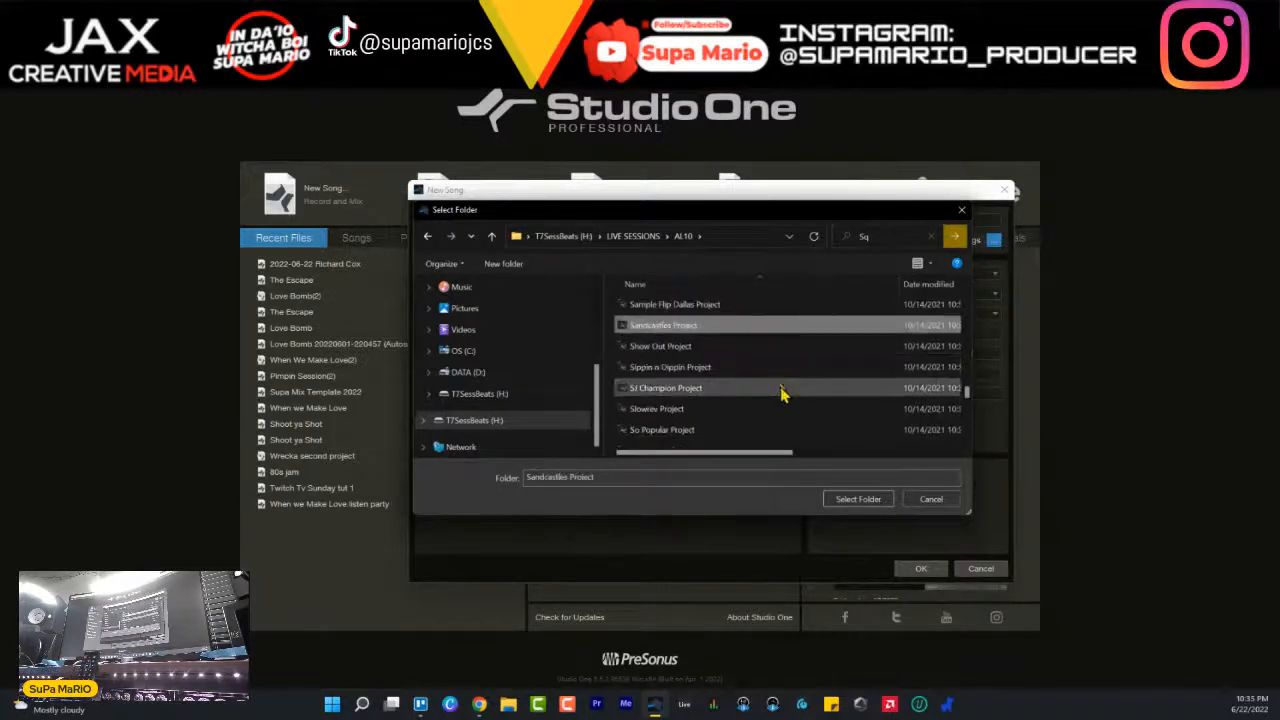
{"action": "key", "text": "s"}
{"action": "key", "text": "s"}
{"action": "key", "text": "s"}
{"action": "key", "text": "s"}
{"action": "key", "text": "s"}
{"action": "key", "text": "s"}
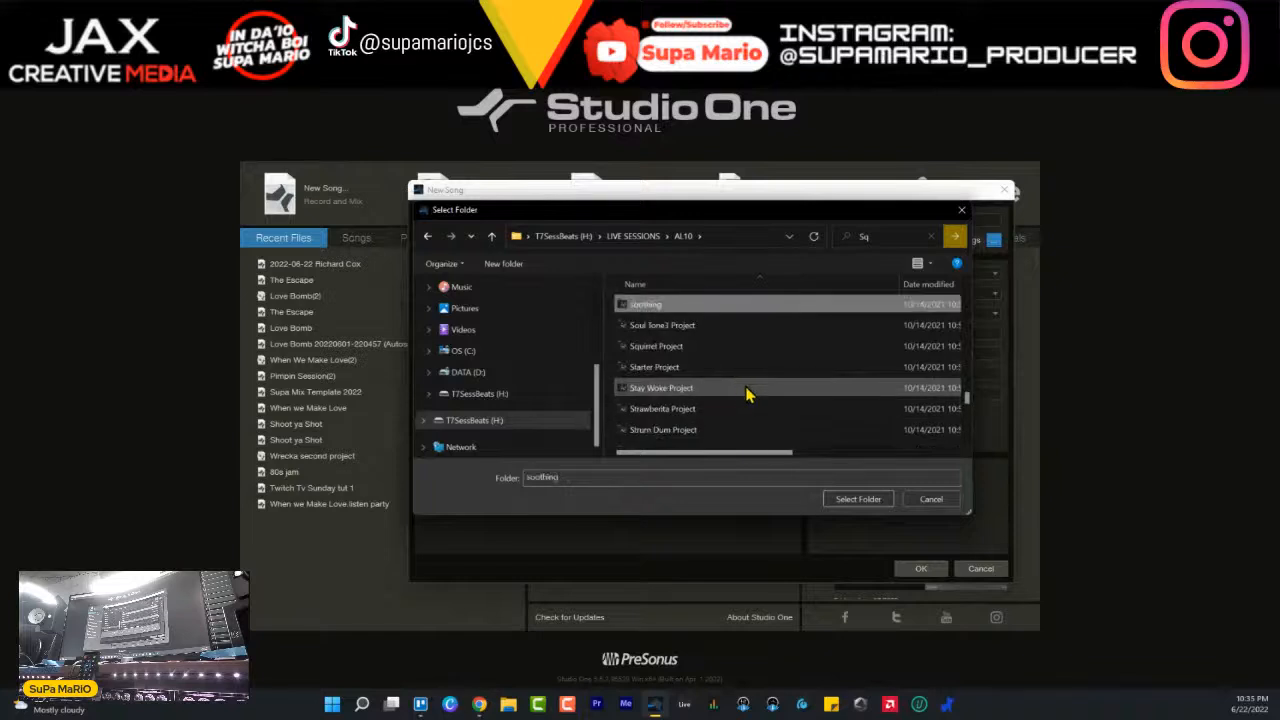
{"action": "double_click", "coordinate": [693, 346]}
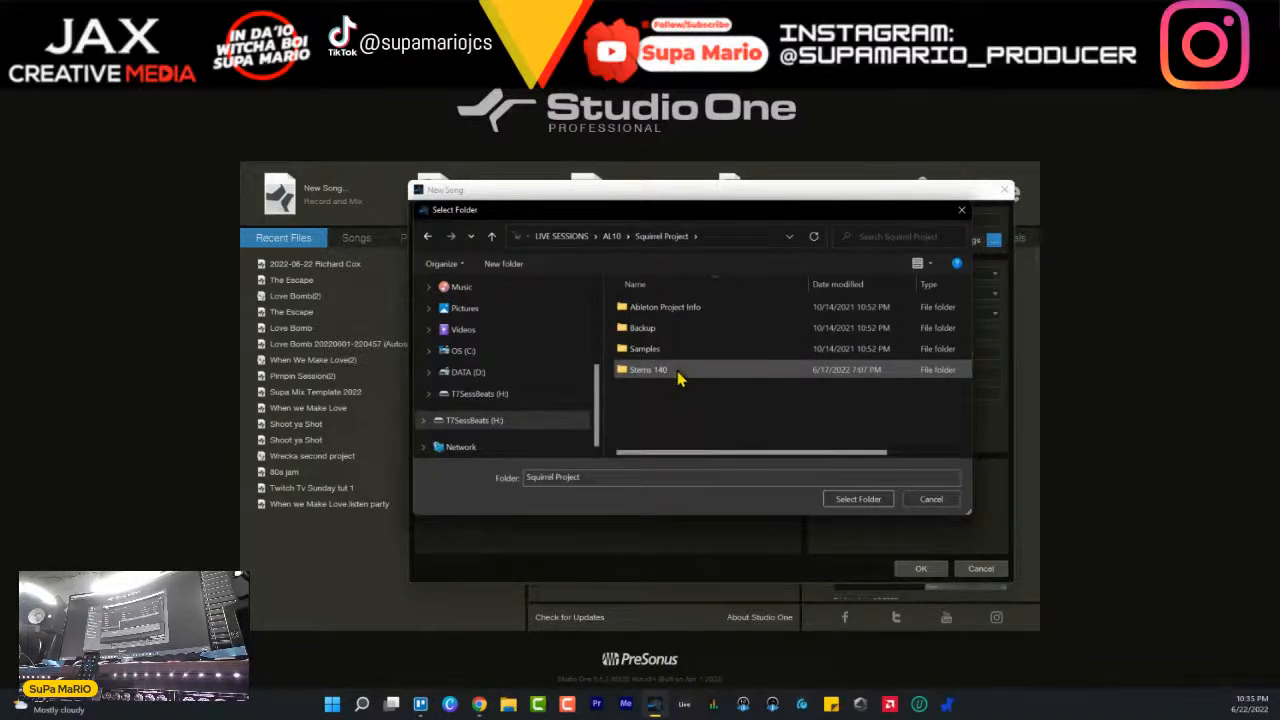
{"action": "left_click", "coordinate": [858, 499]}
- Set the tempo to 140 BPM and create the Squirrel song
{"action": "left_click", "coordinate": [940, 353]}
{"action": "type", "text": "140.00 BPM"}
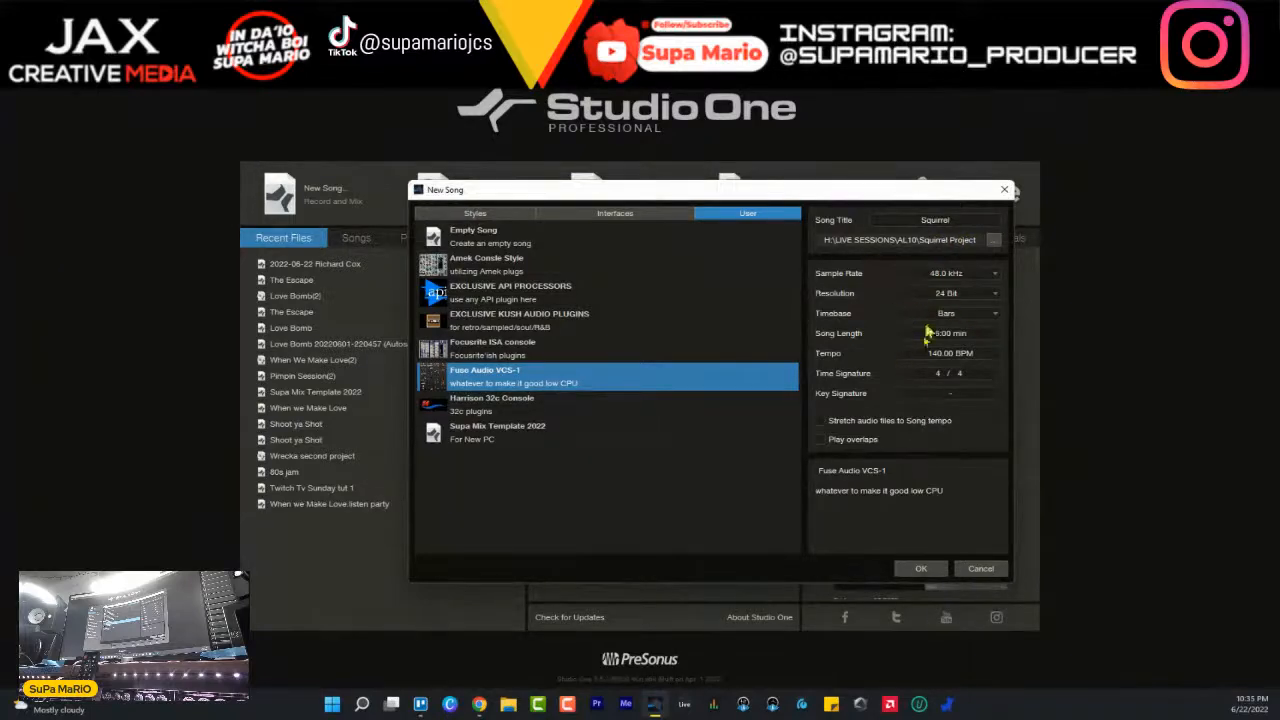
{"action": "left_click", "coordinate": [921, 569]}
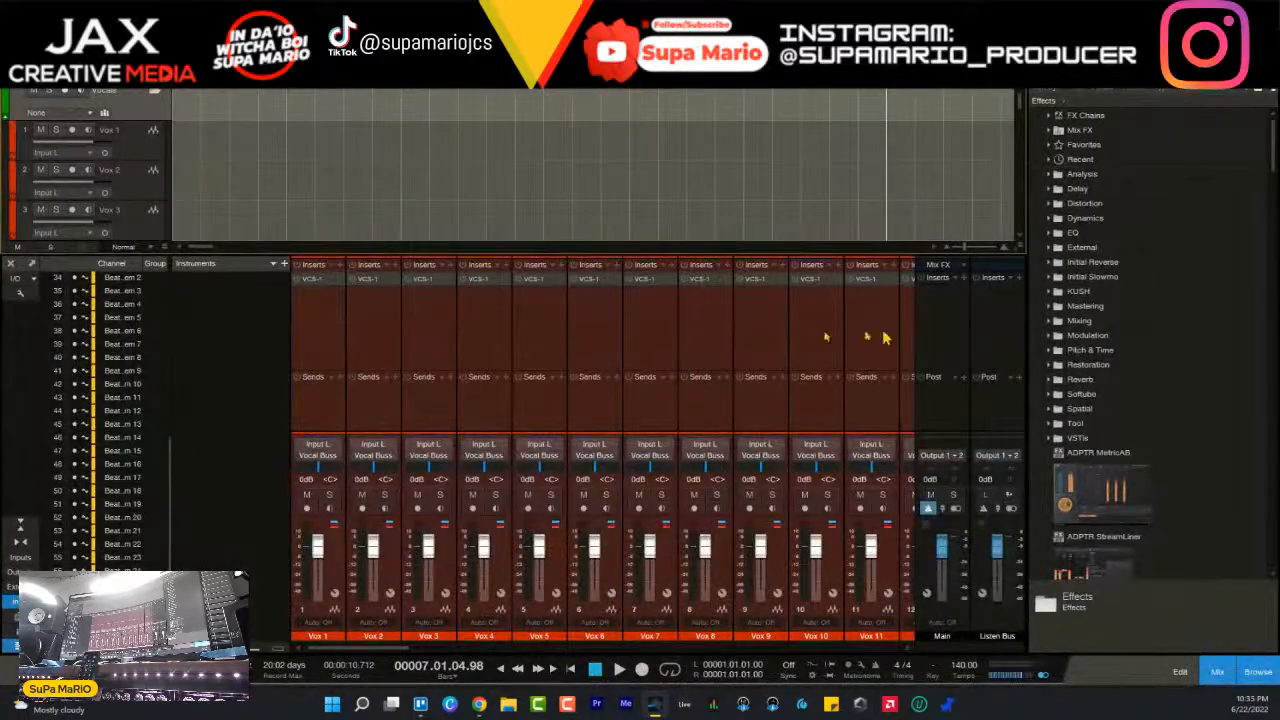
- Find Squirrel Project within AL10 in the file browser and expand its folder
{"action": "left_click", "coordinate": [1150, 74]}
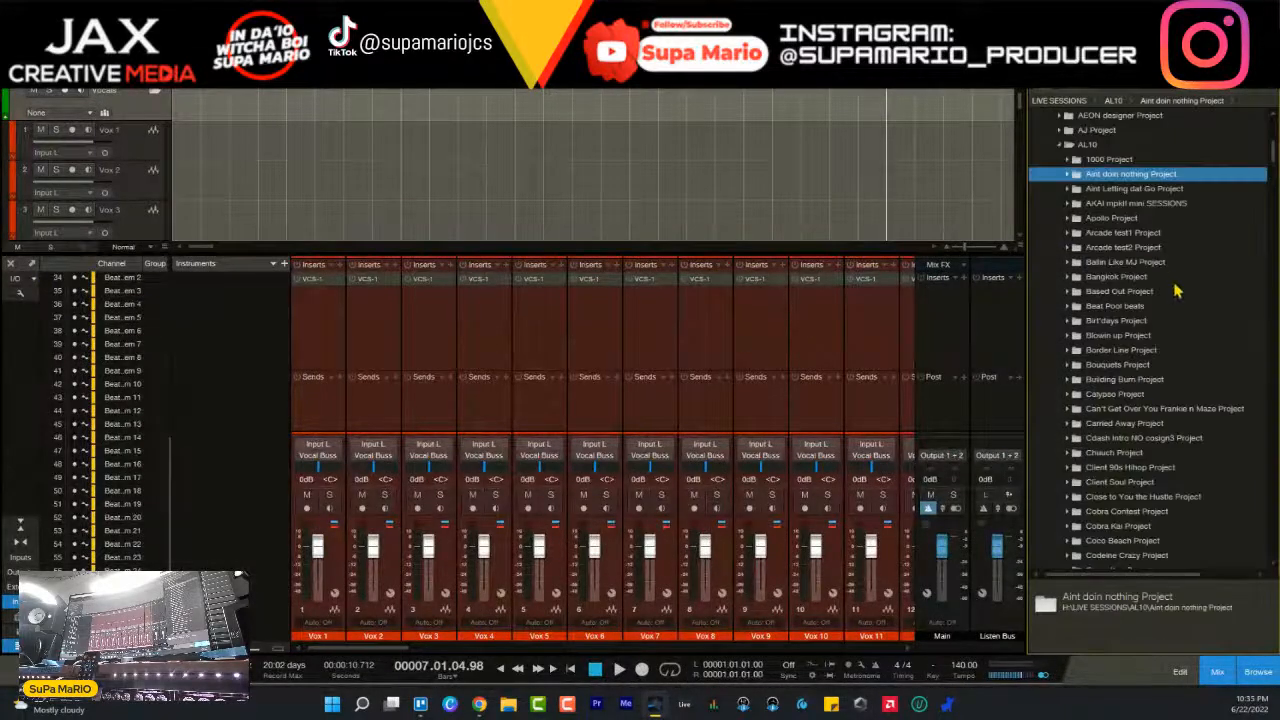
{"action": "double_click", "coordinate": [1145, 222]}
{"action": "key", "text": "Down"}
{"action": "key", "text": "Down"}
{"action": "key", "text": "Down"}
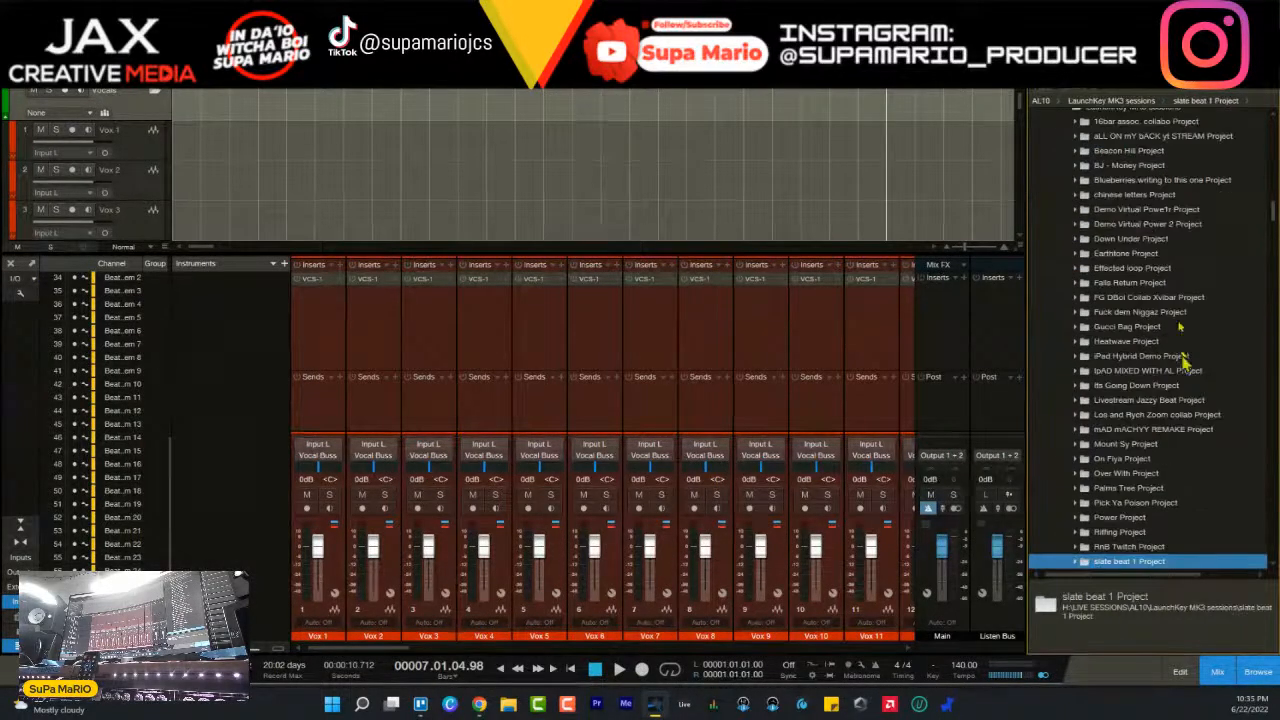
{"action": "key", "text": "Down"}
{"action": "key", "text": "Down"}
{"action": "key", "text": "Down"}
{"action": "key", "text": "Down"}
{"action": "key", "text": "Down"}
{"action": "key", "text": "Down"}
{"action": "key", "text": "Down"}
{"action": "key", "text": "Down"}
{"action": "key", "text": "Down"}
{"action": "key", "text": "Down"}
{"action": "key", "text": "Down"}
{"action": "key", "text": "Down"}
{"action": "key", "text": "Down"}
{"action": "key", "text": "Down"}
{"action": "key", "text": "Down"}
{"action": "key", "text": "Down"}
{"action": "key", "text": "Down"}
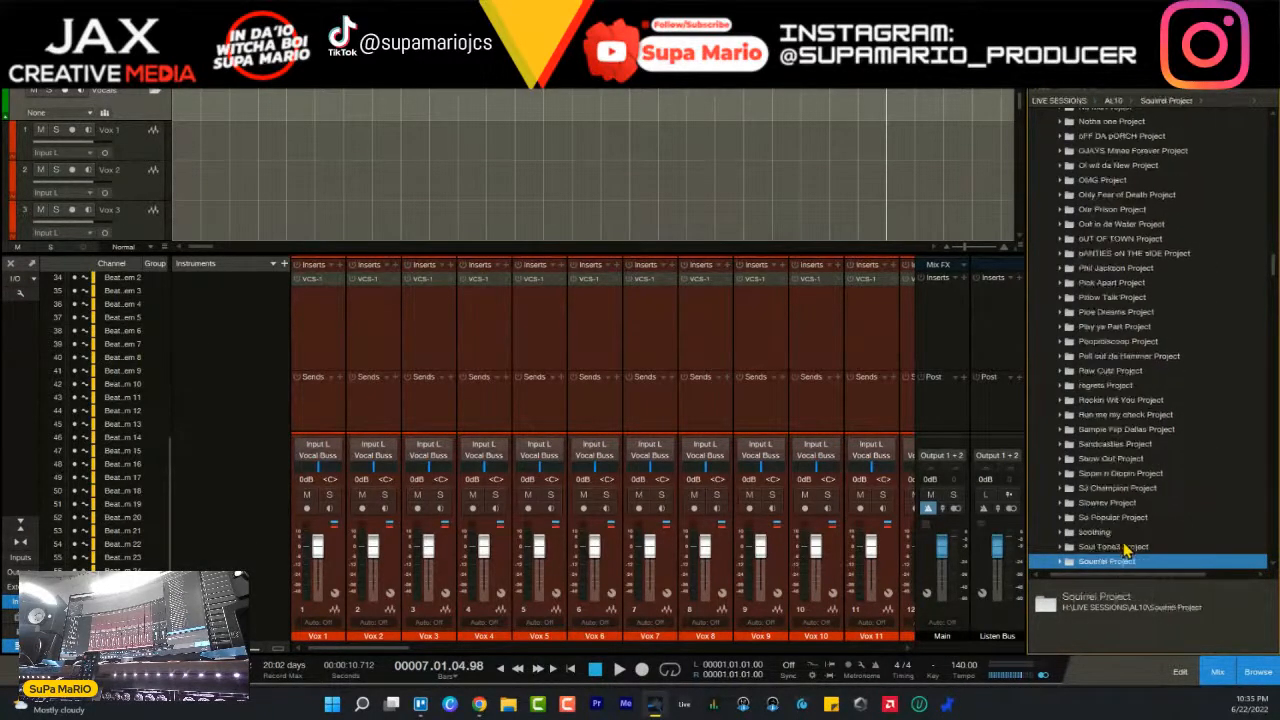
{"action": "double_click", "coordinate": [1111, 549]}
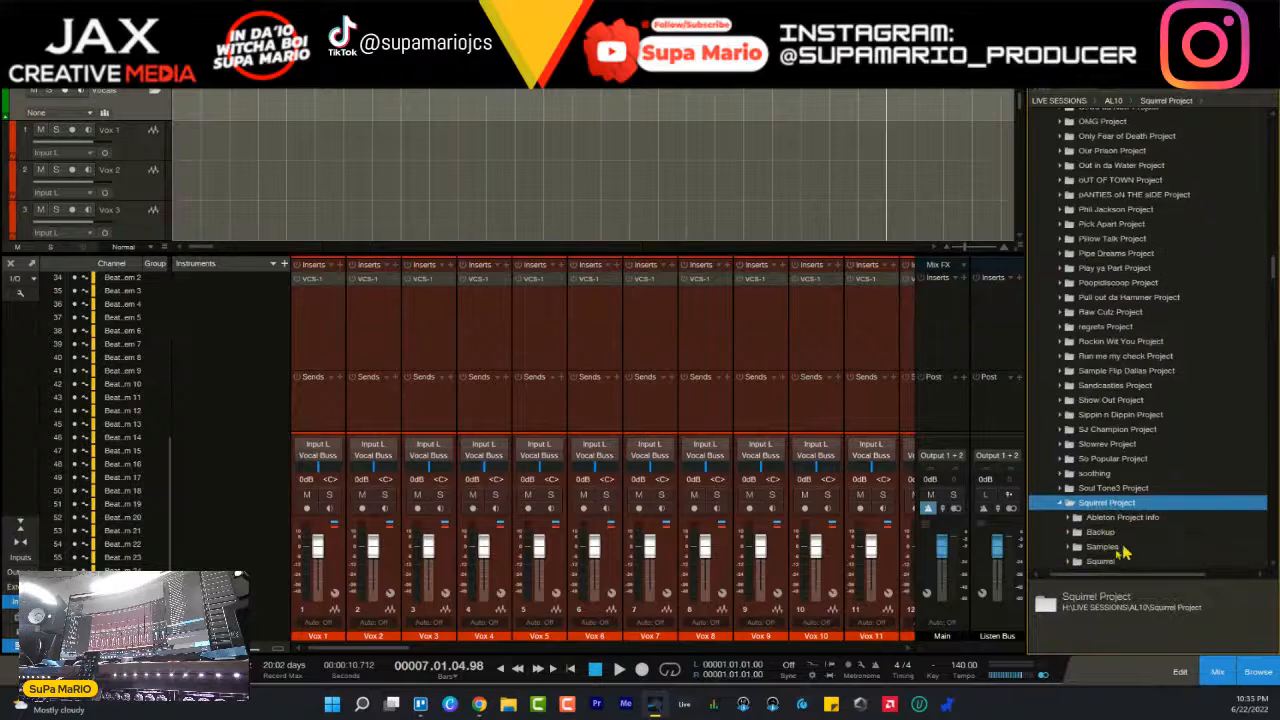
- Expand the Stems 140 folder and select all of its WAV files, from 140 1-Drum Rack.wav to 140.wav
{"action": "double_click", "coordinate": [1105, 534]}
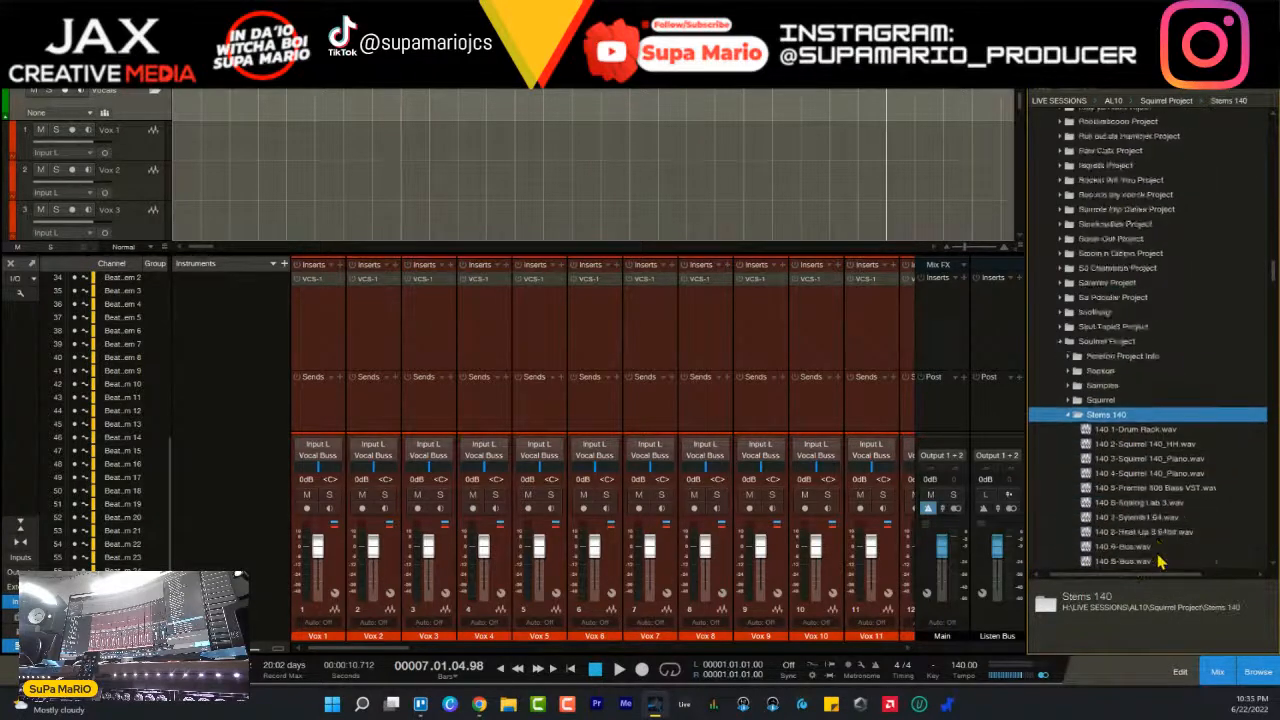
{"action": "left_click", "coordinate": [1118, 535]}
{"action": "left_click", "coordinate": [1038, 643]}
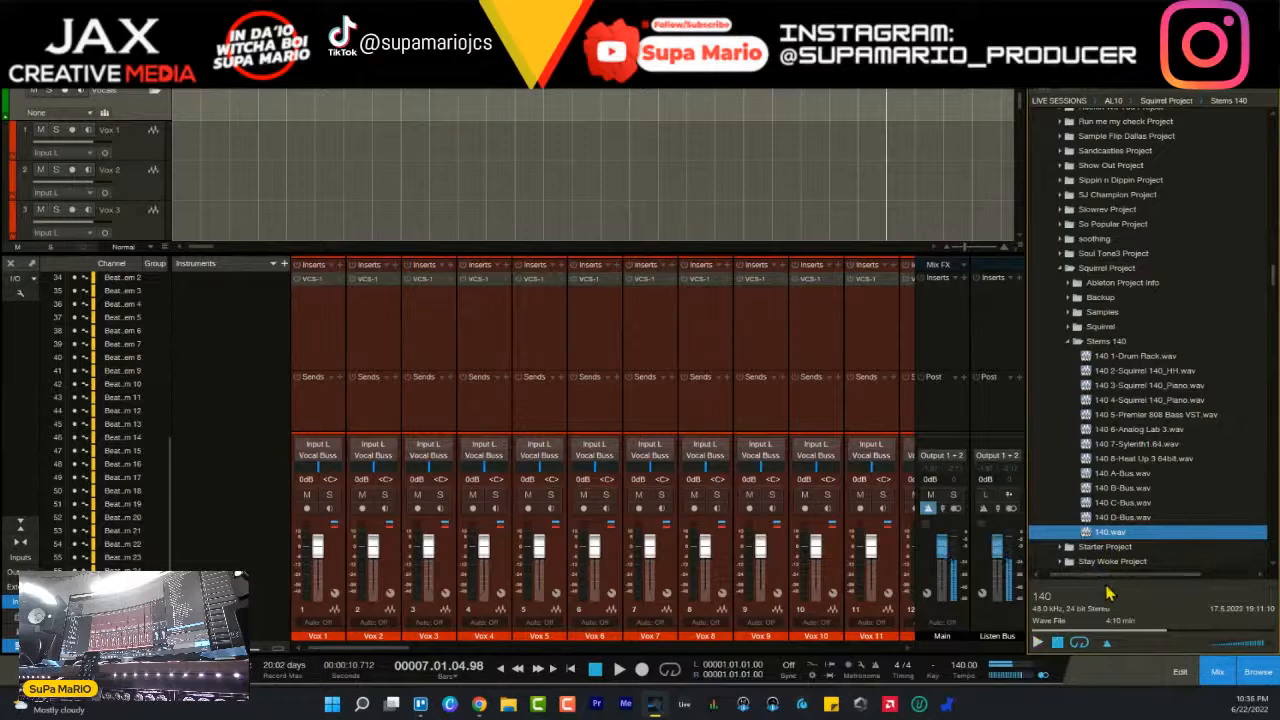
{"action": "left_click", "coordinate": [1133, 356], "text": "shift"}
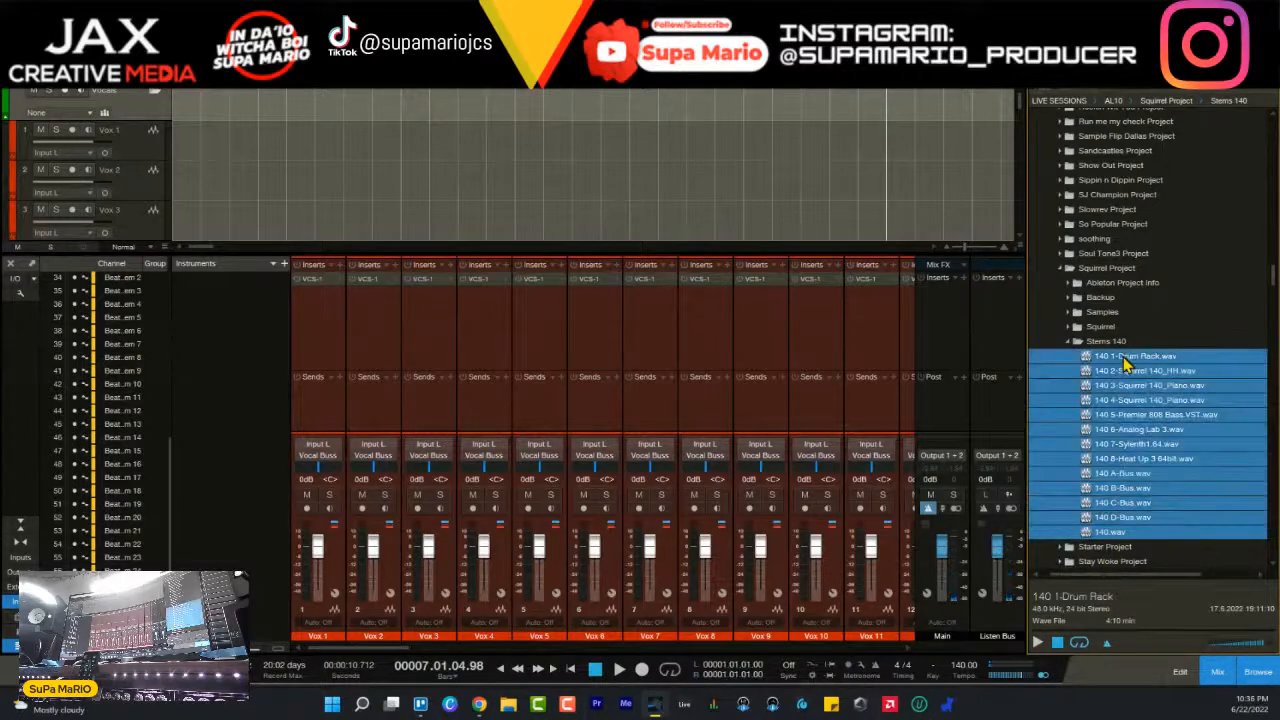
- Collapse the Vocals folder, expand Beat Stems, and place the selected stems at the song's start on consecutive tracks from Beat stem 1
{"action": "key", "text": "F3"}
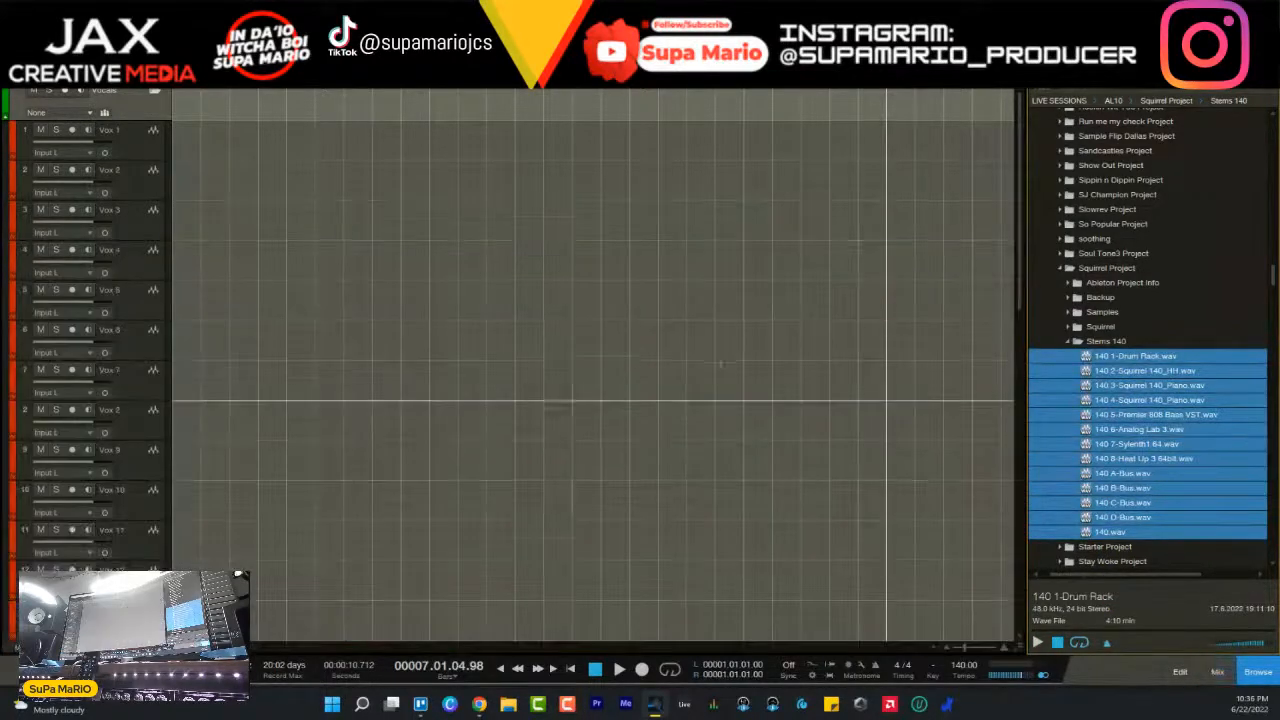
{"action": "left_click", "coordinate": [154, 92]}
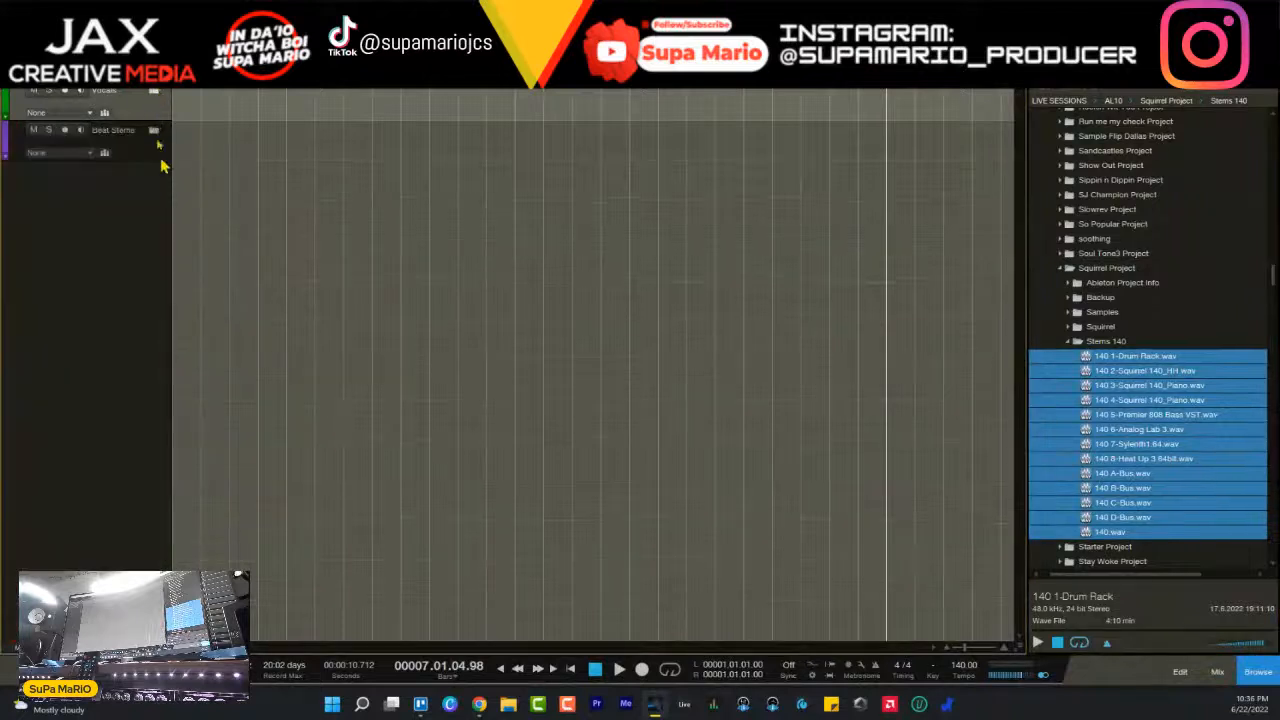
{"action": "left_click", "coordinate": [154, 130]}
{"action": "right_click", "coordinate": [131, 113]}
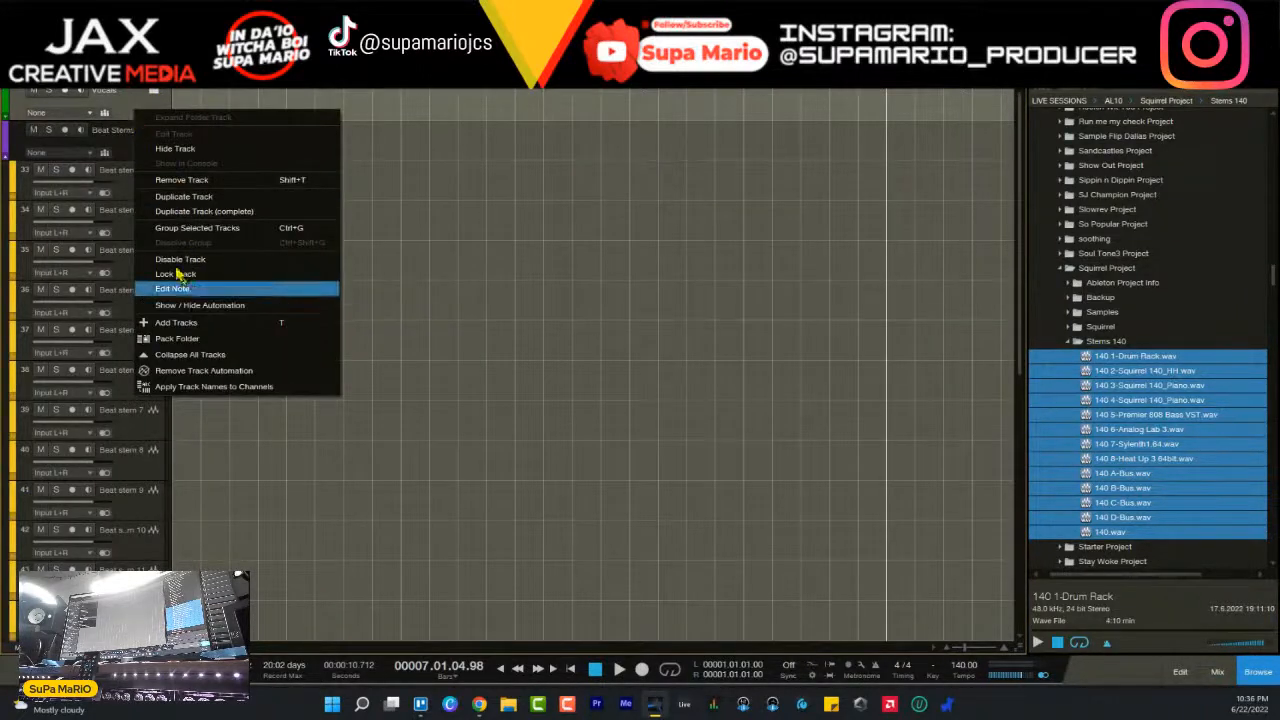
{"action": "left_click", "coordinate": [115, 140]}
{"action": "left_click_drag", "start_coordinate": [1105, 358], "coordinate": [189, 185]}
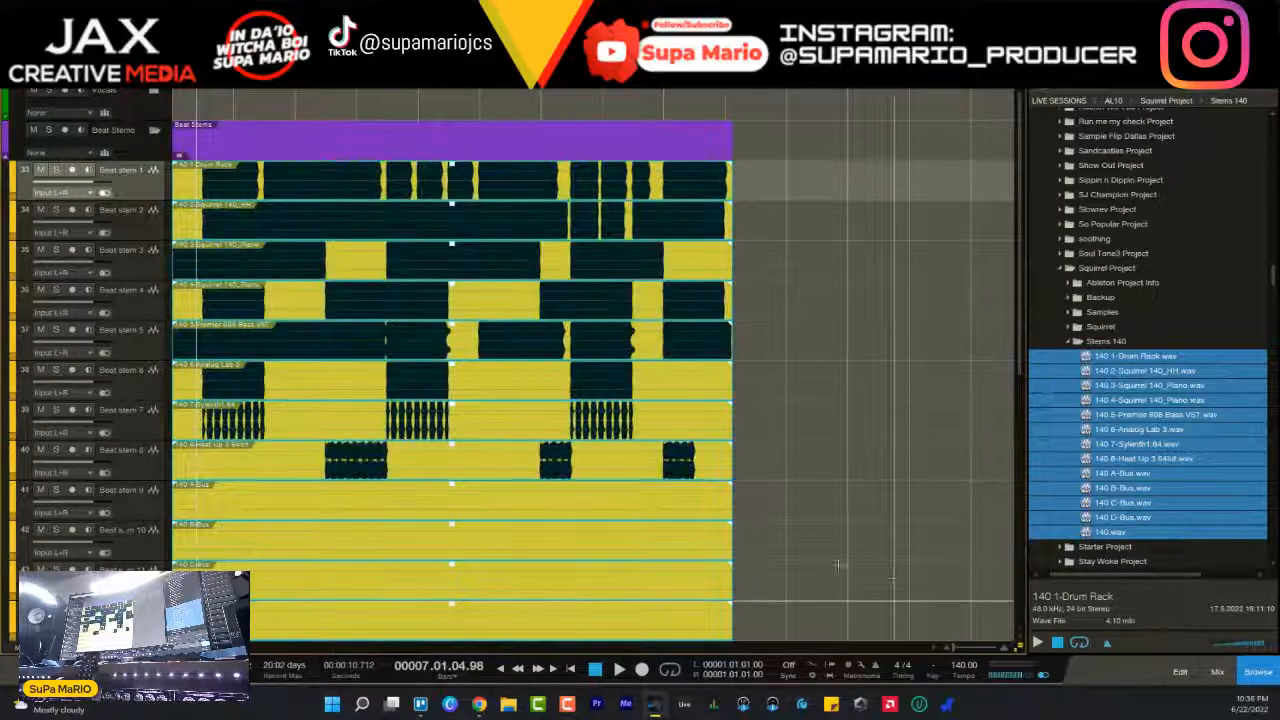
- Remove the tracks Beat stem 9 through Beat stem 12, which hold the A-Bus to D-Bus files
{"action": "scroll", "coordinate": [847, 570], "scroll_direction": "down", "scroll_amount": 3}
{"action": "left_click", "coordinate": [145, 403]}
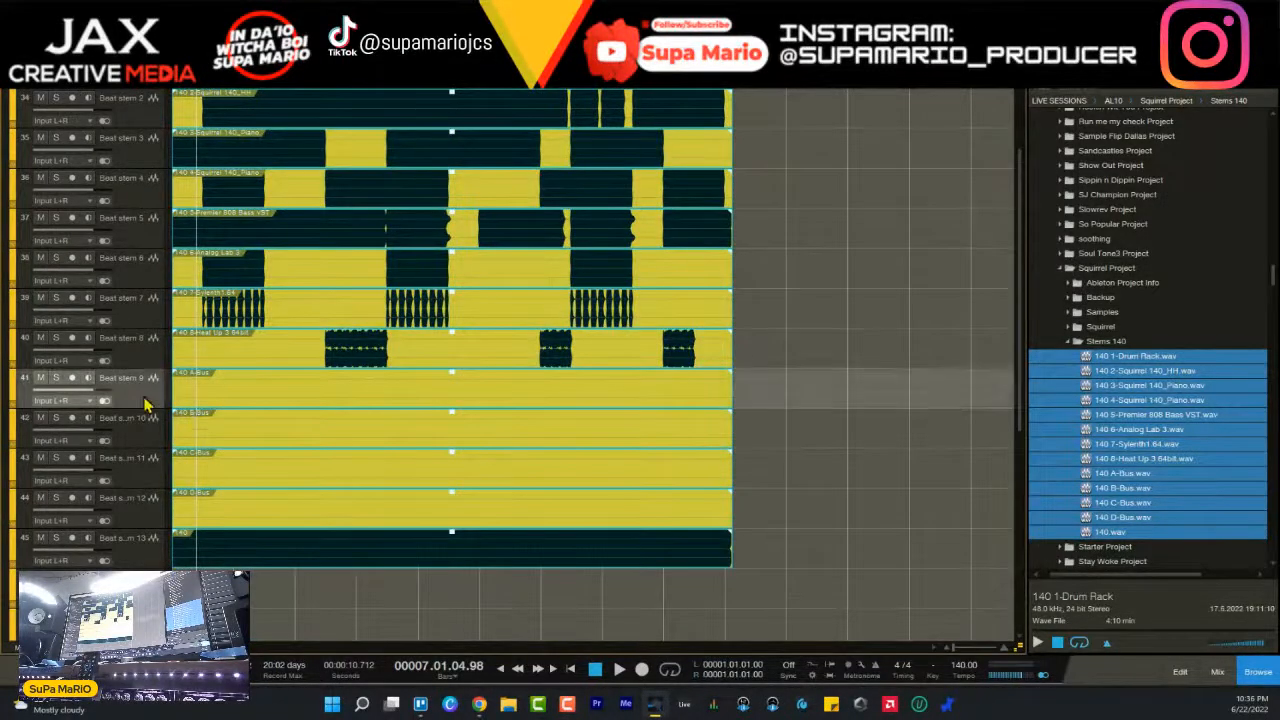
{"action": "left_click", "coordinate": [148, 510], "text": "shift"}
{"action": "right_click", "coordinate": [150, 520]}
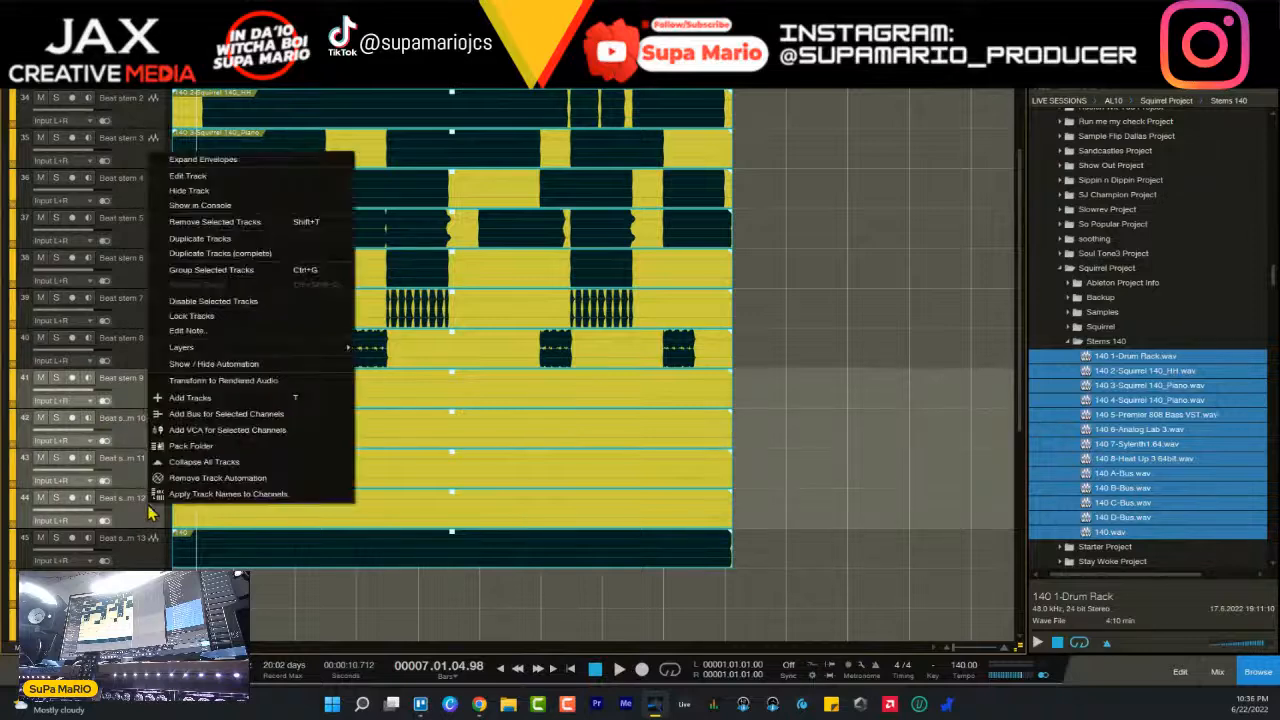
{"action": "left_click", "coordinate": [214, 221]}
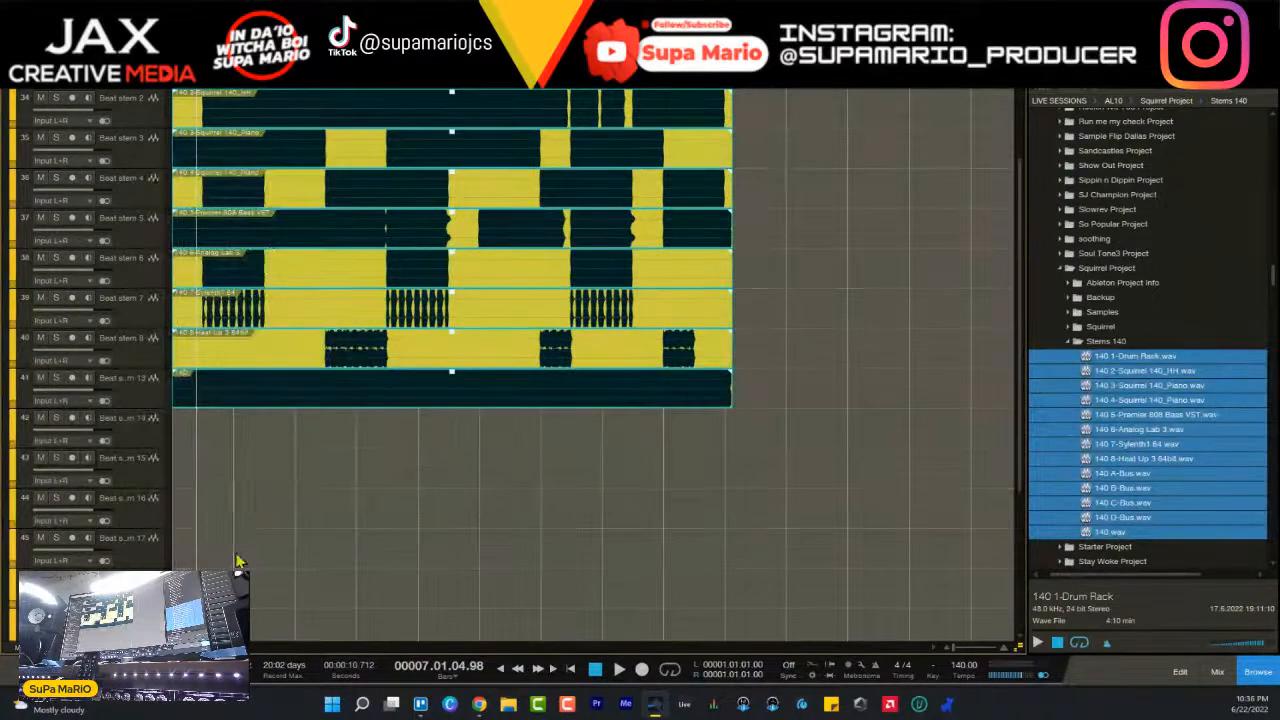
- Solo the Beat stem 13 track and audition its full 140 mix, jumping further into the song
{"action": "left_click", "coordinate": [129, 381]}
{"action": "left_click", "coordinate": [57, 379]}
{"action": "key", "text": "space"}
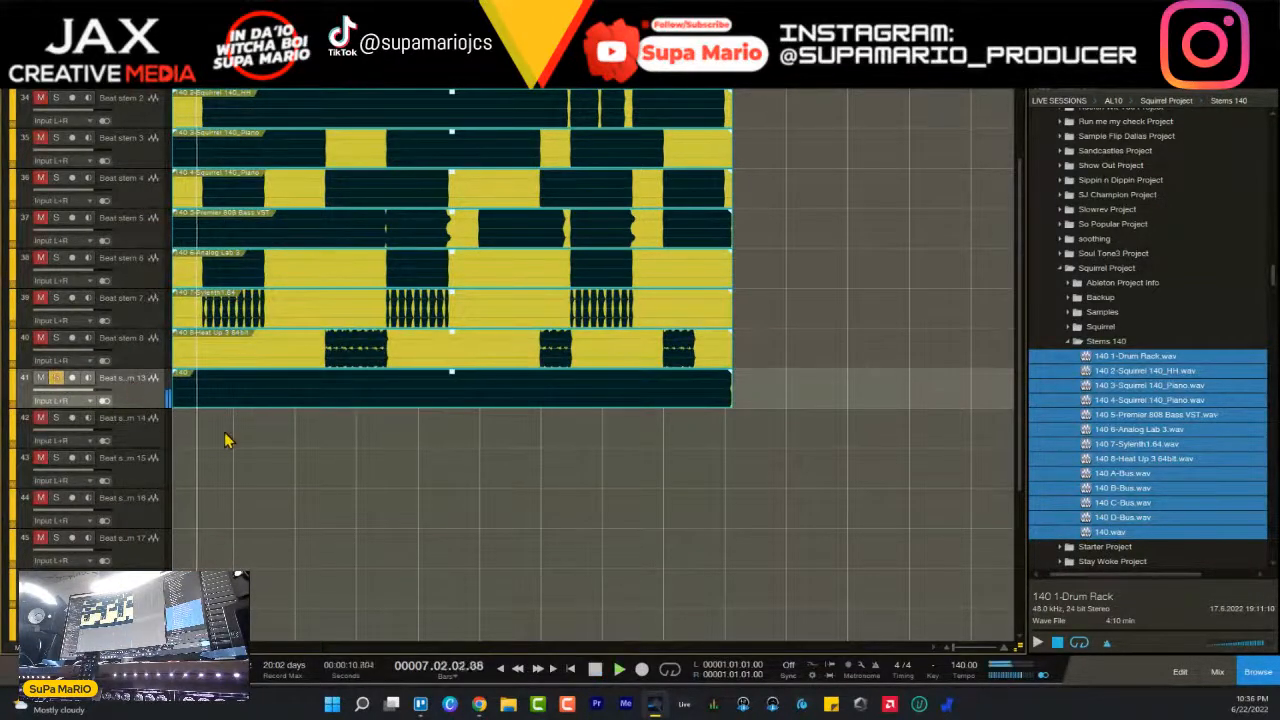
{"action": "left_click", "coordinate": [291, 80]}
{"action": "key", "text": "space"}
- Clear the solo on Beat stem 13 and pull its volume all the way down
{"action": "right_click", "coordinate": [152, 393]}
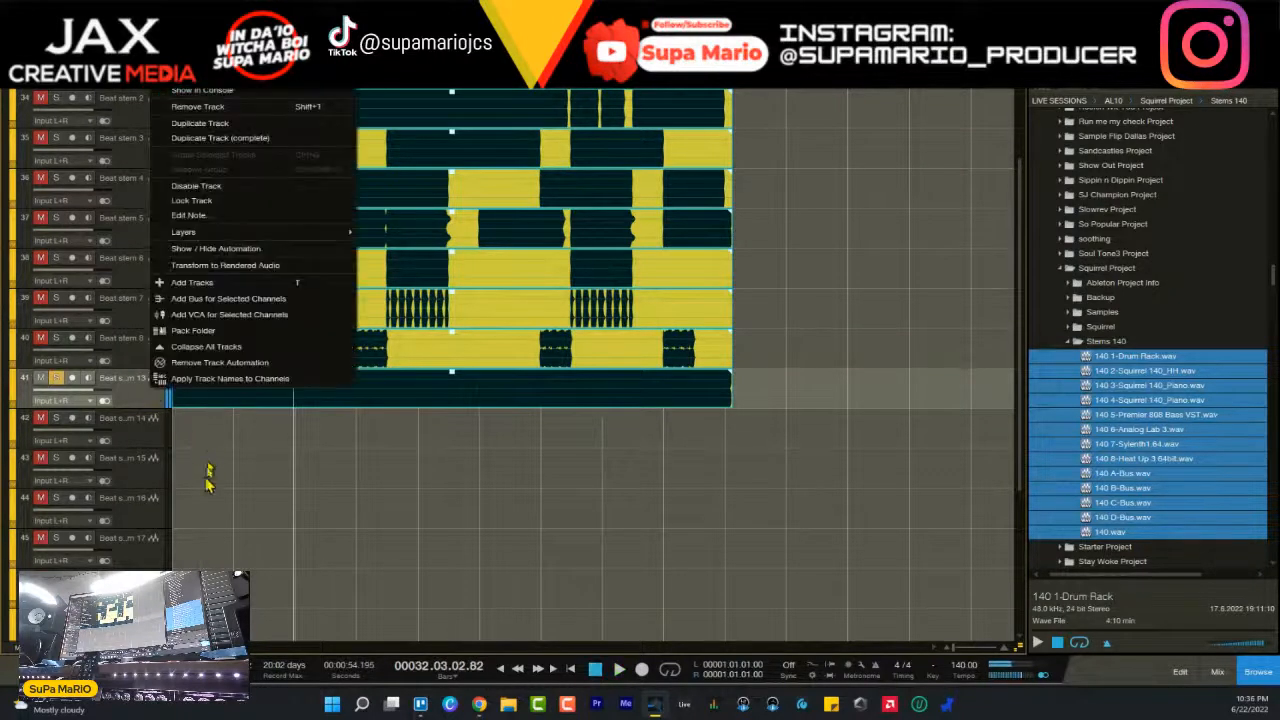
{"action": "left_click", "coordinate": [143, 405]}
{"action": "left_click", "coordinate": [56, 379]}
{"action": "left_click_drag", "start_coordinate": [93, 391], "coordinate": [30, 400]}
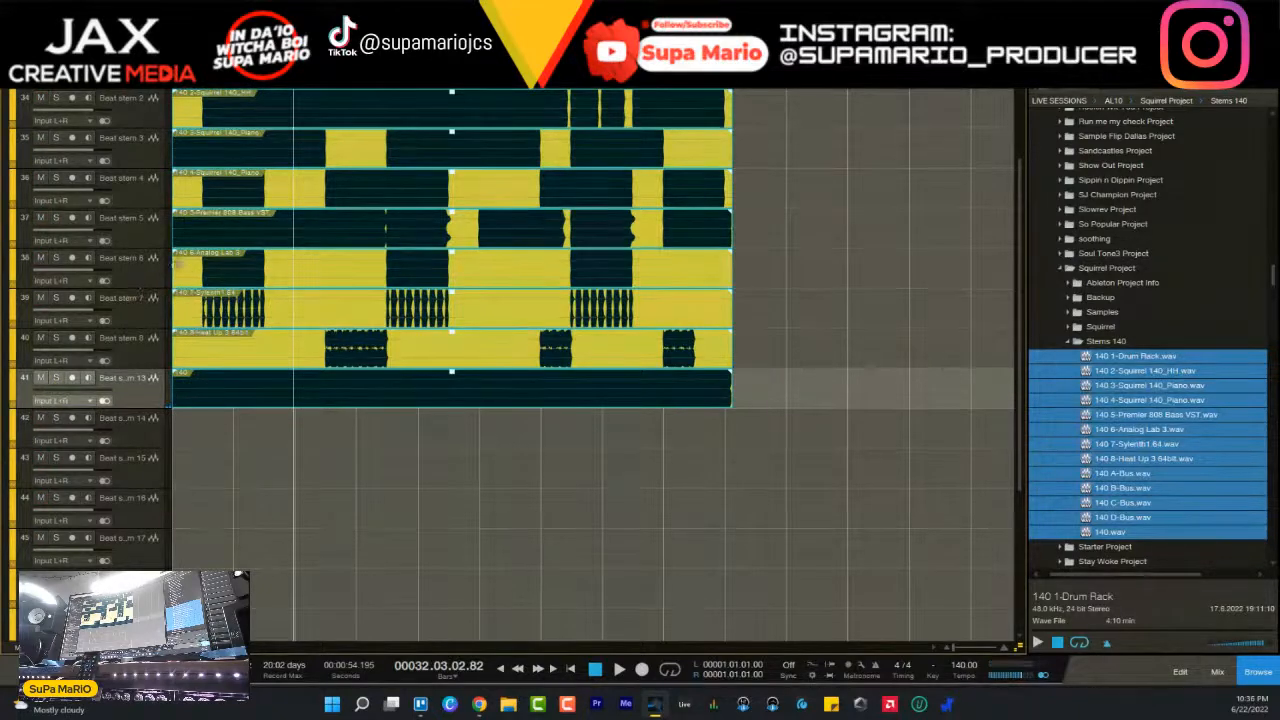
- Deselect the stem clips, hide the file browser and stretch the timeline to show the song's opening section
{"action": "scroll", "coordinate": [212, 240], "scroll_direction": "up", "scroll_amount": 3}
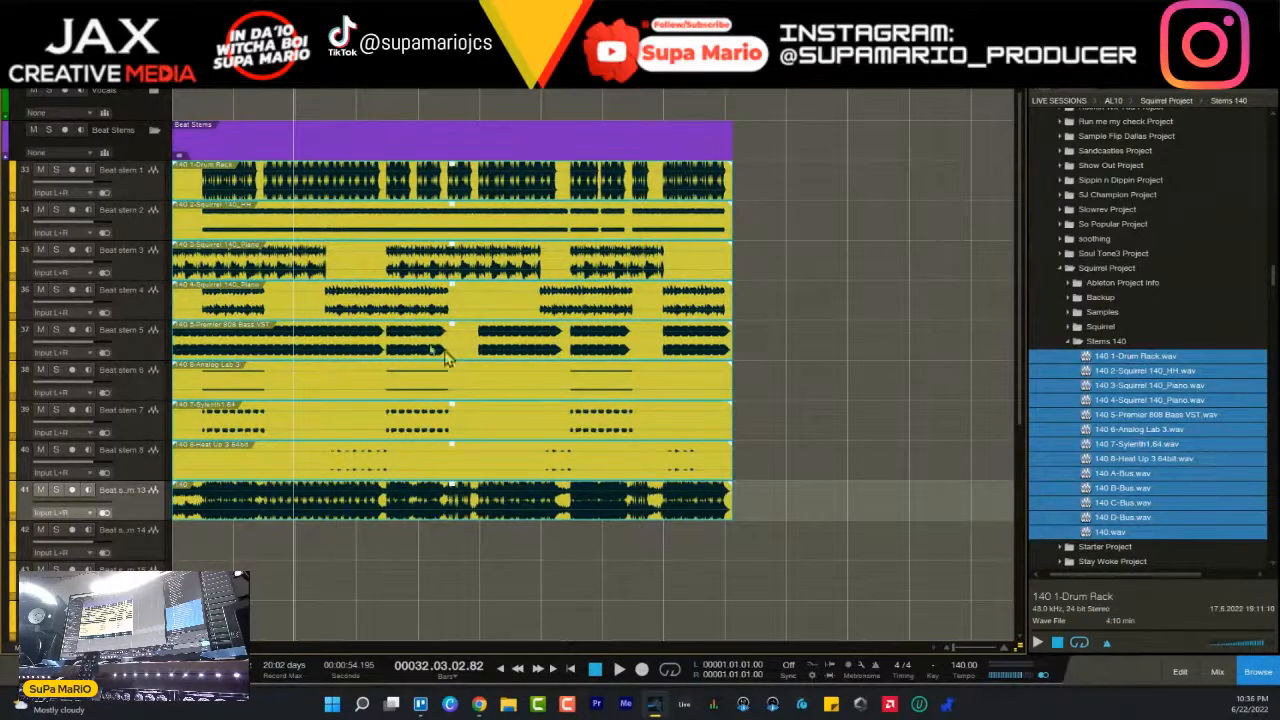
{"action": "left_click", "coordinate": [932, 372]}
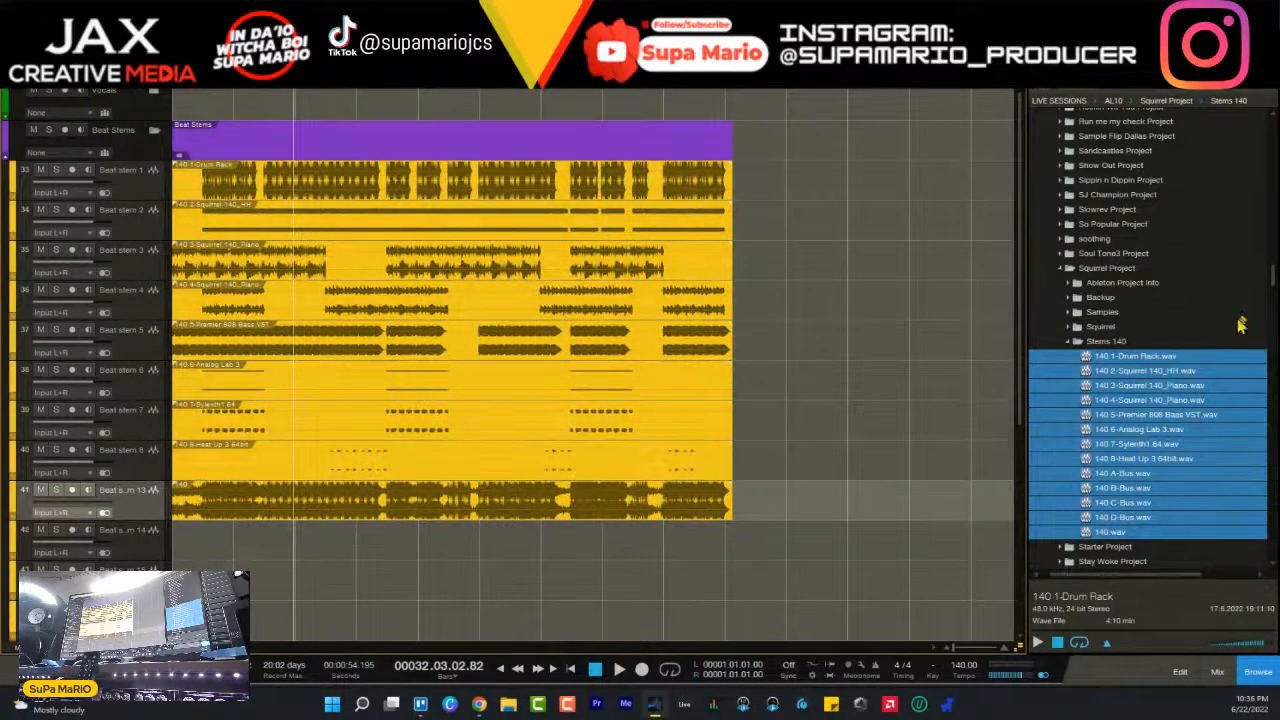
{"action": "left_click", "coordinate": [1258, 672]}
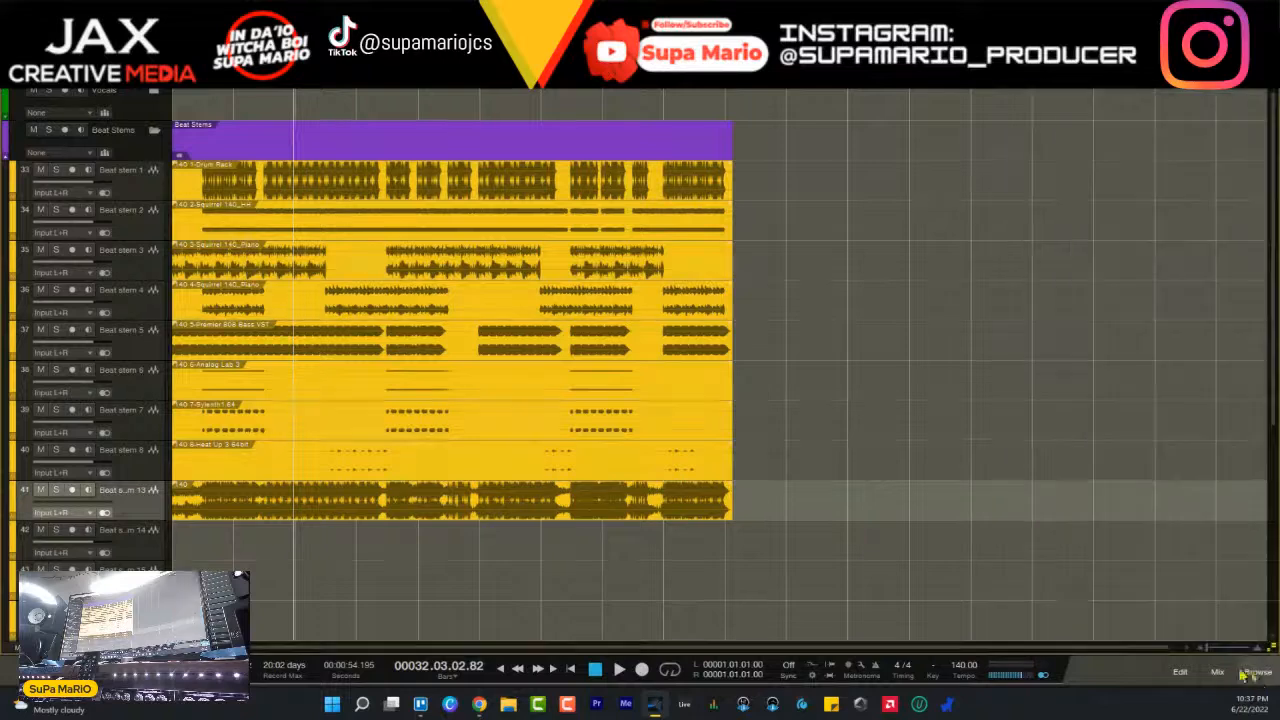
{"action": "left_click_drag", "start_coordinate": [554, 82], "coordinate": [534, 308]}
{"action": "left_click_drag", "start_coordinate": [546, 647], "coordinate": [235, 648]}
- Select the Beat stem 1 track and play the stems from where the drums enter
{"action": "left_click", "coordinate": [143, 196]}
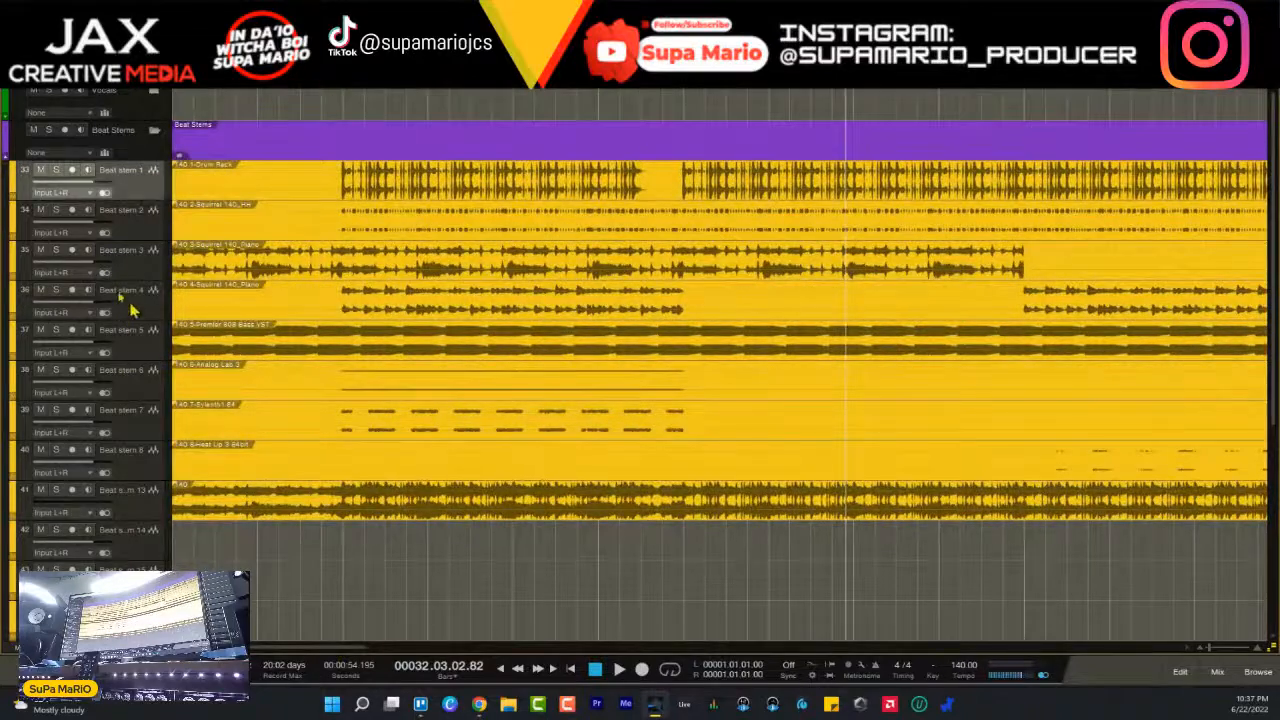
{"action": "key", "text": "space"}
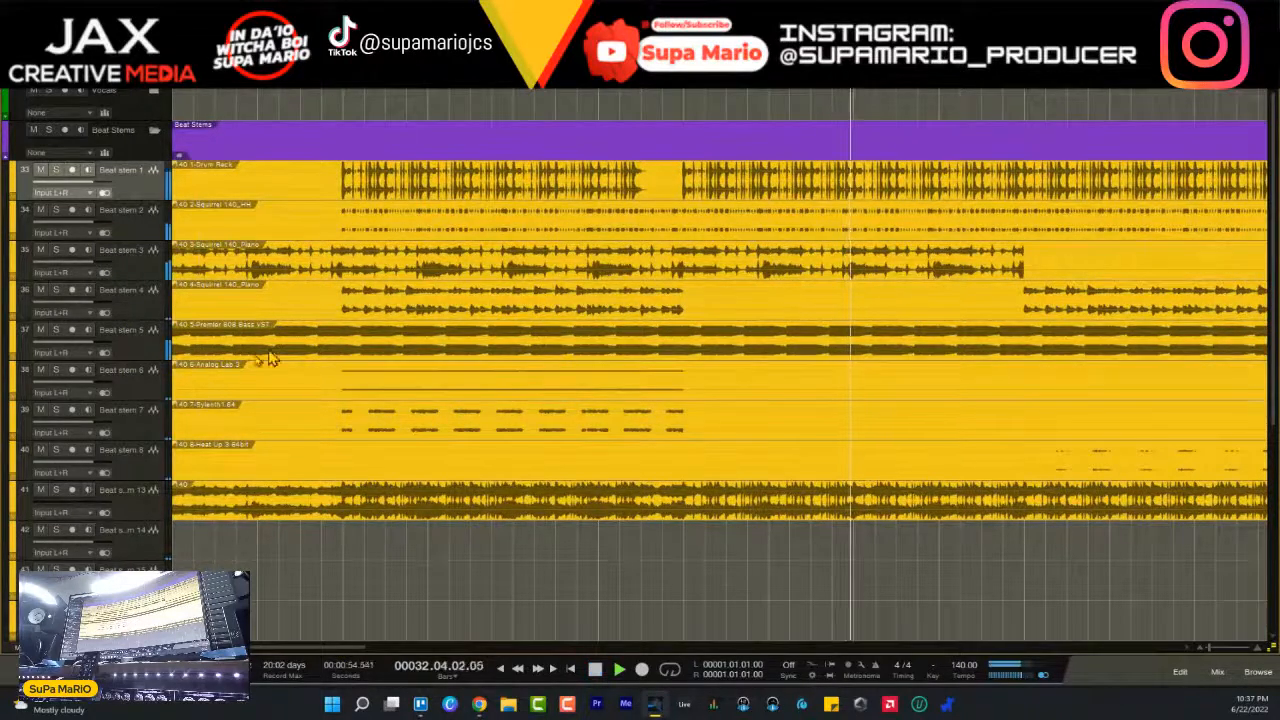
{"action": "left_click", "coordinate": [342, 80]}
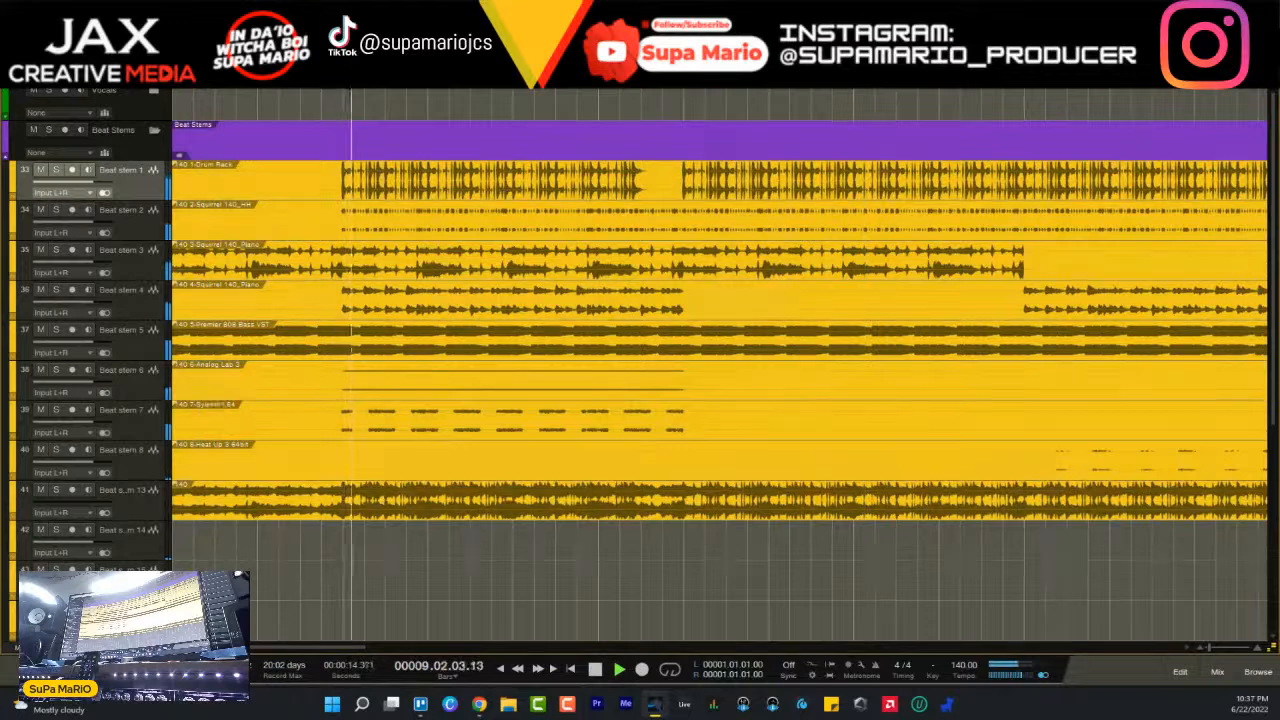
- Show the mixing console and set the SubMix fader to -2.3 dB
{"action": "key", "text": "F3"}
{"action": "left_click_drag", "start_coordinate": [803, 648], "coordinate": [1080, 650]}
{"action": "left_click_drag", "start_coordinate": [1146, 562], "coordinate": [1143, 557]}
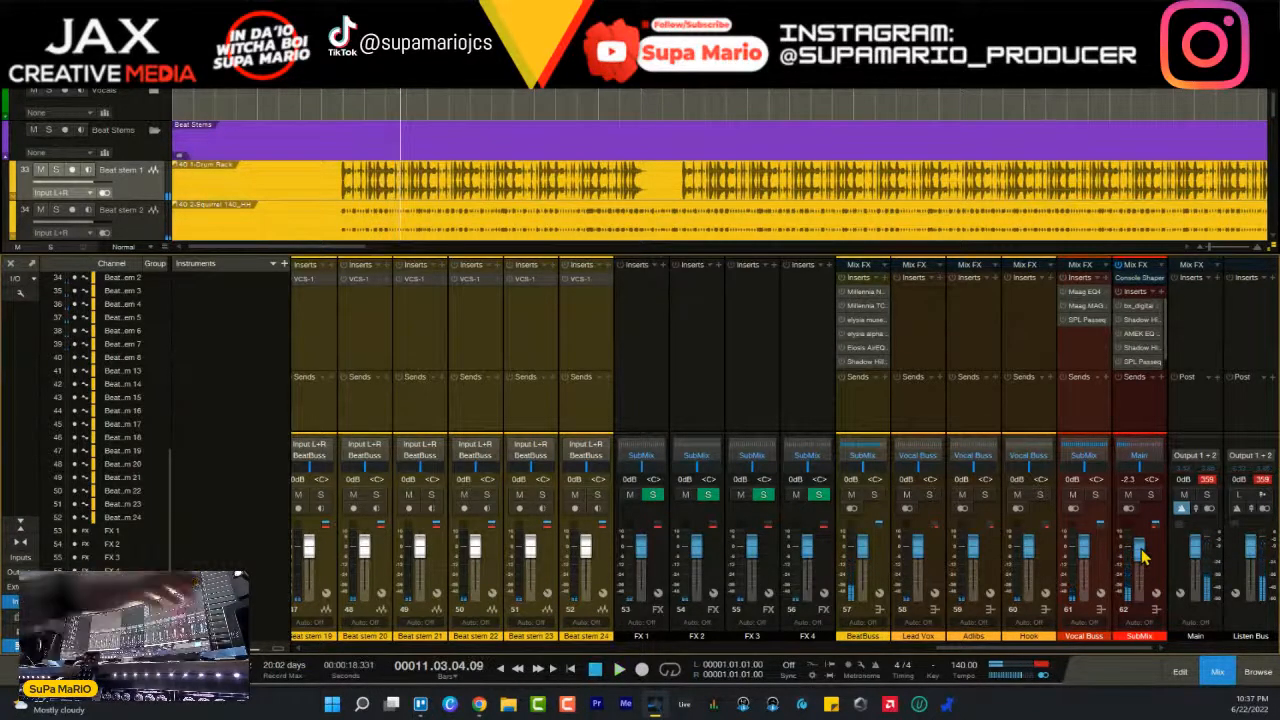
- Mute the Beat stem 13 track and resume playback of the remaining stems
{"action": "scroll", "coordinate": [603, 222], "scroll_direction": "down", "scroll_amount": 6}
{"action": "left_click", "coordinate": [40, 208]}
{"action": "key", "text": "space"}
{"action": "key", "text": "space"}
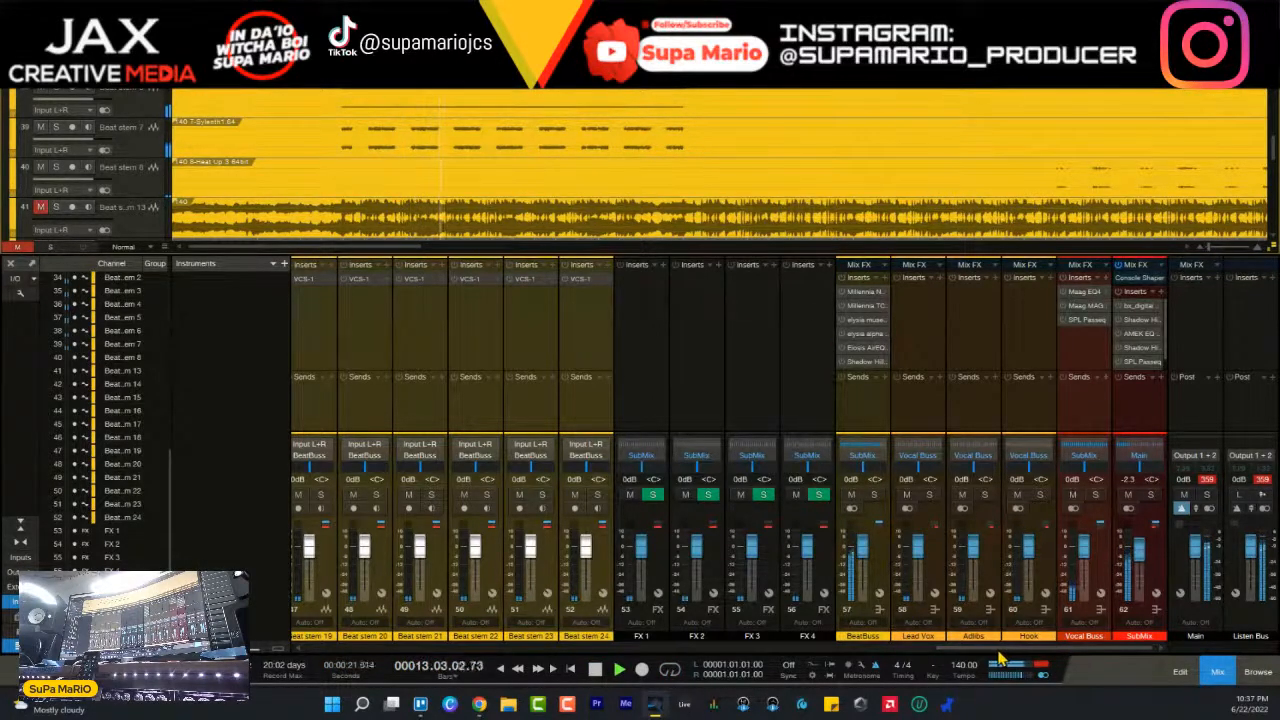
- Solo Beat stem 1 to check the drums alone, and return to listening to all stems together
{"action": "left_click_drag", "start_coordinate": [999, 649], "coordinate": [763, 649]}
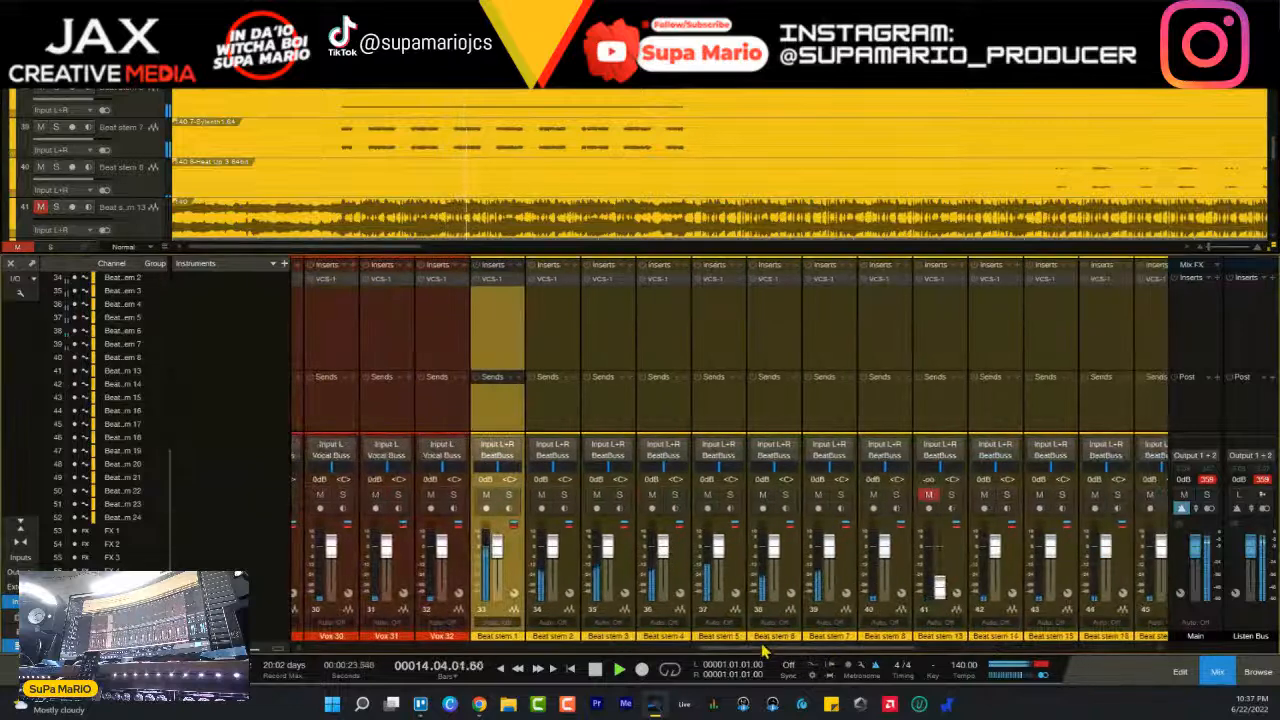
{"action": "left_click", "coordinate": [509, 496]}
{"action": "key", "text": "space"}
{"action": "left_click_drag", "start_coordinate": [714, 651], "coordinate": [775, 660]}
{"action": "left_click", "coordinate": [515, 554]}
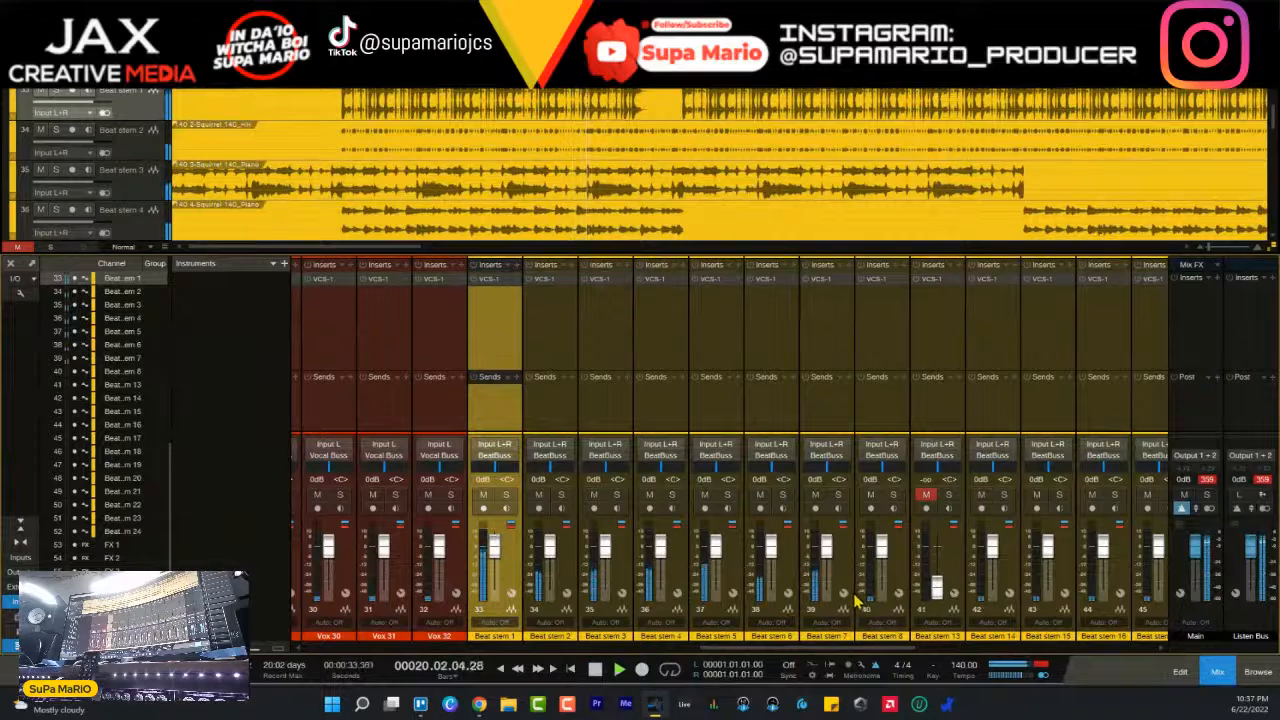
- Select the tracks Beat stem 1 through Beat stem 8 and lower their volume together
{"action": "key", "text": "F3"}
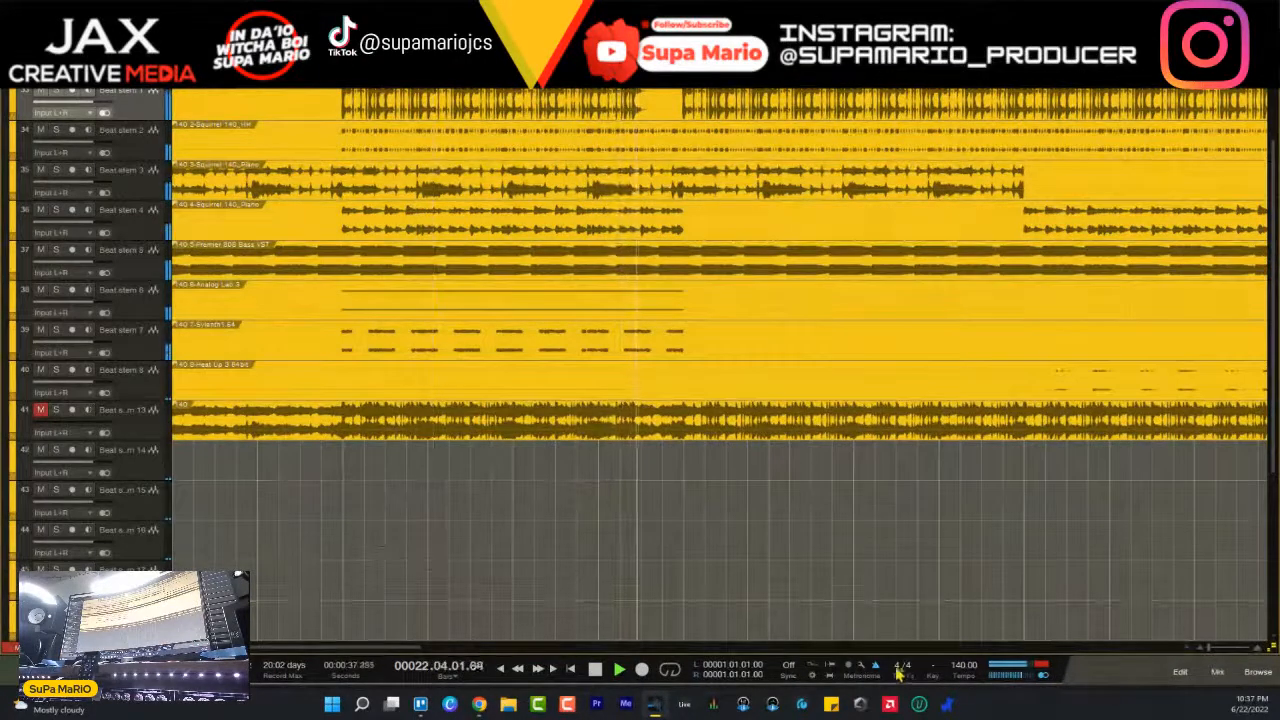
{"action": "scroll", "coordinate": [137, 200], "scroll_direction": "up", "scroll_amount": 2}
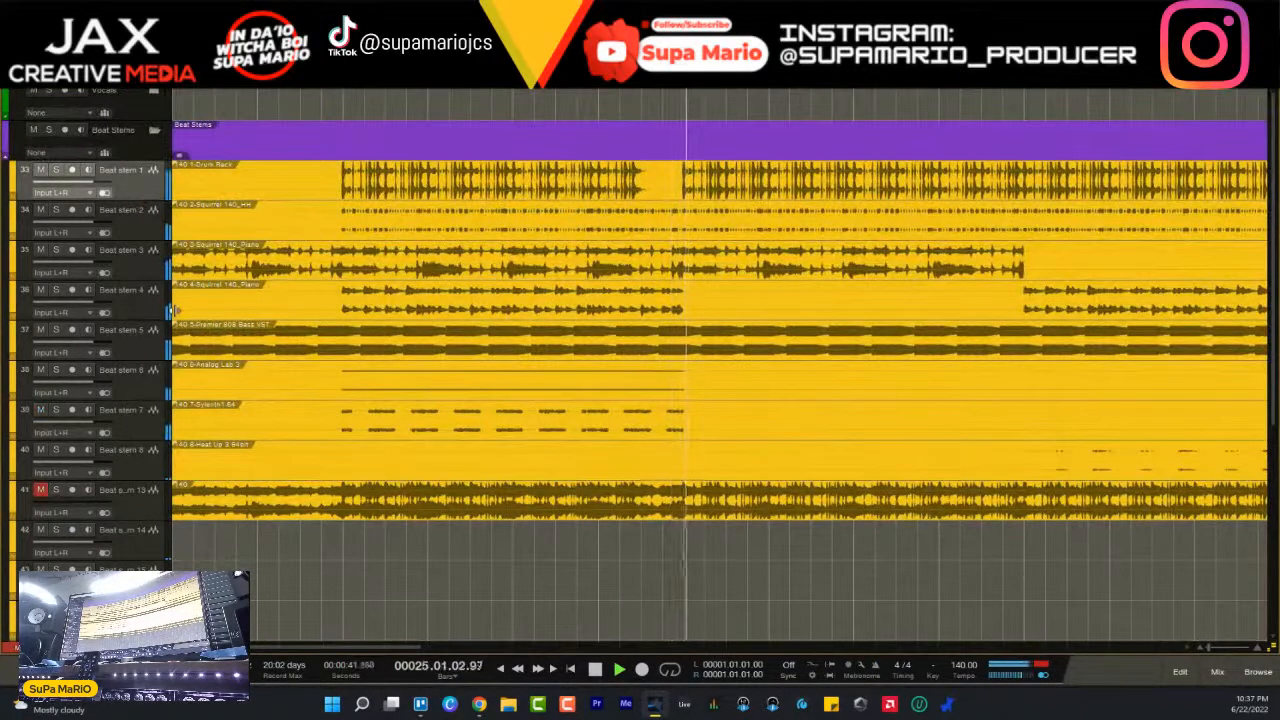
{"action": "left_click", "coordinate": [141, 467], "text": "shift"}
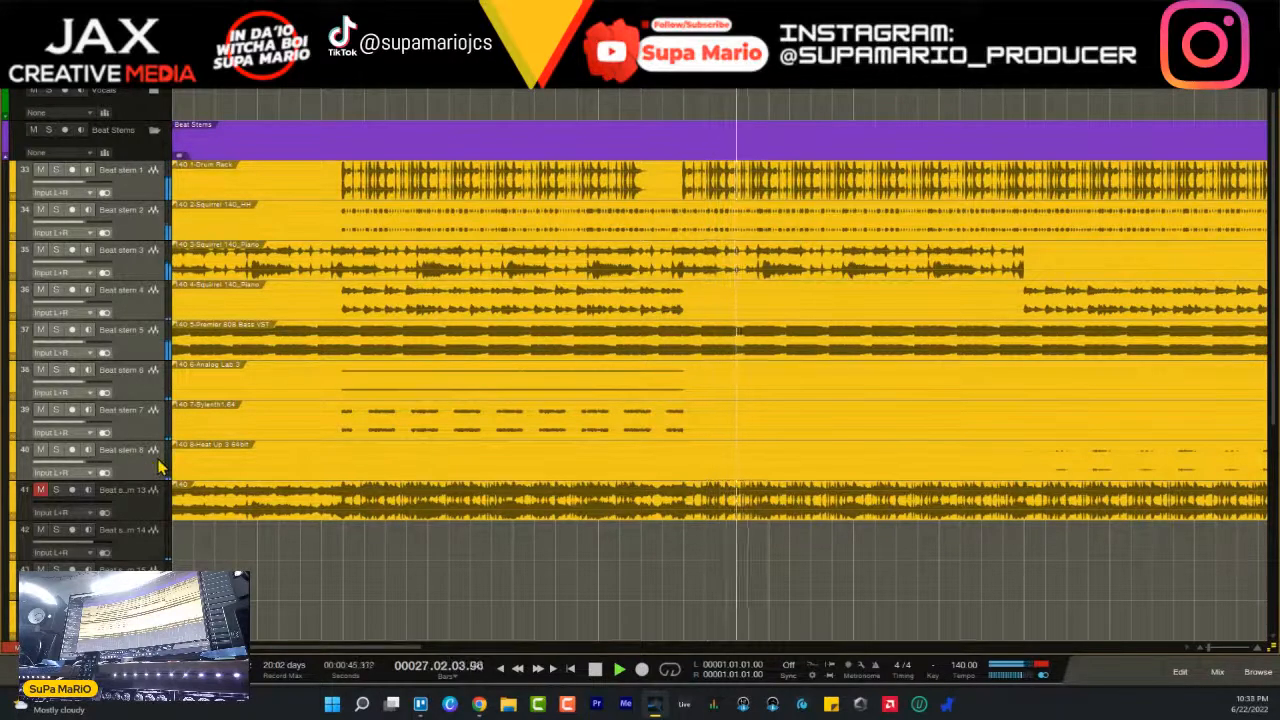
{"action": "key", "text": "F3"}
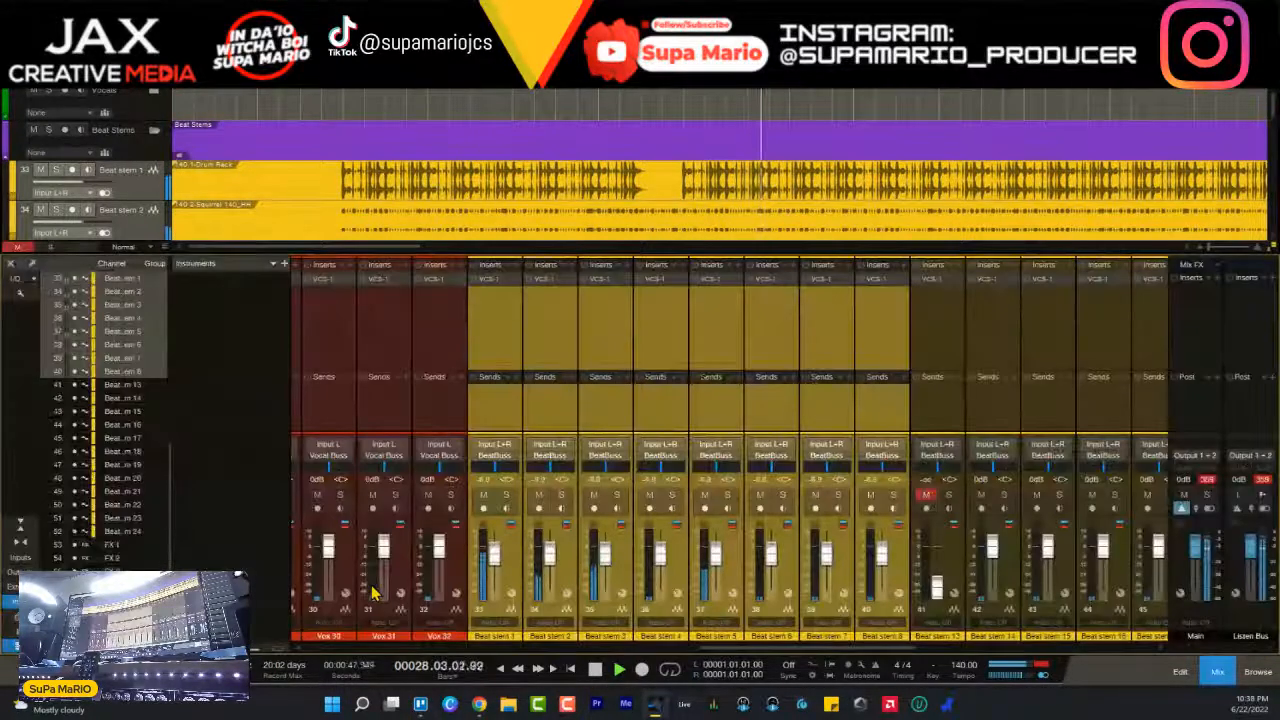
- Search the plug-ins for bx_me and insert bx_meter on the Main output channel
{"action": "left_click_drag", "start_coordinate": [786, 650], "coordinate": [1066, 640]}
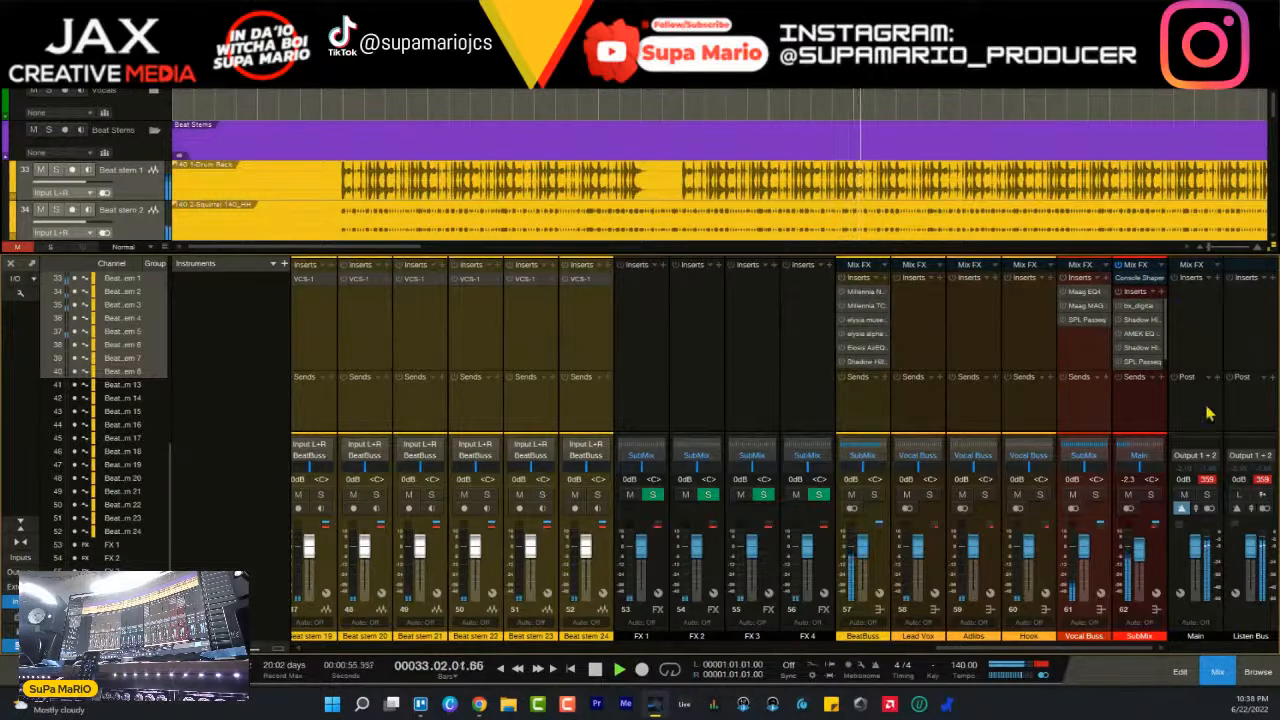
{"action": "left_click", "coordinate": [1216, 280]}
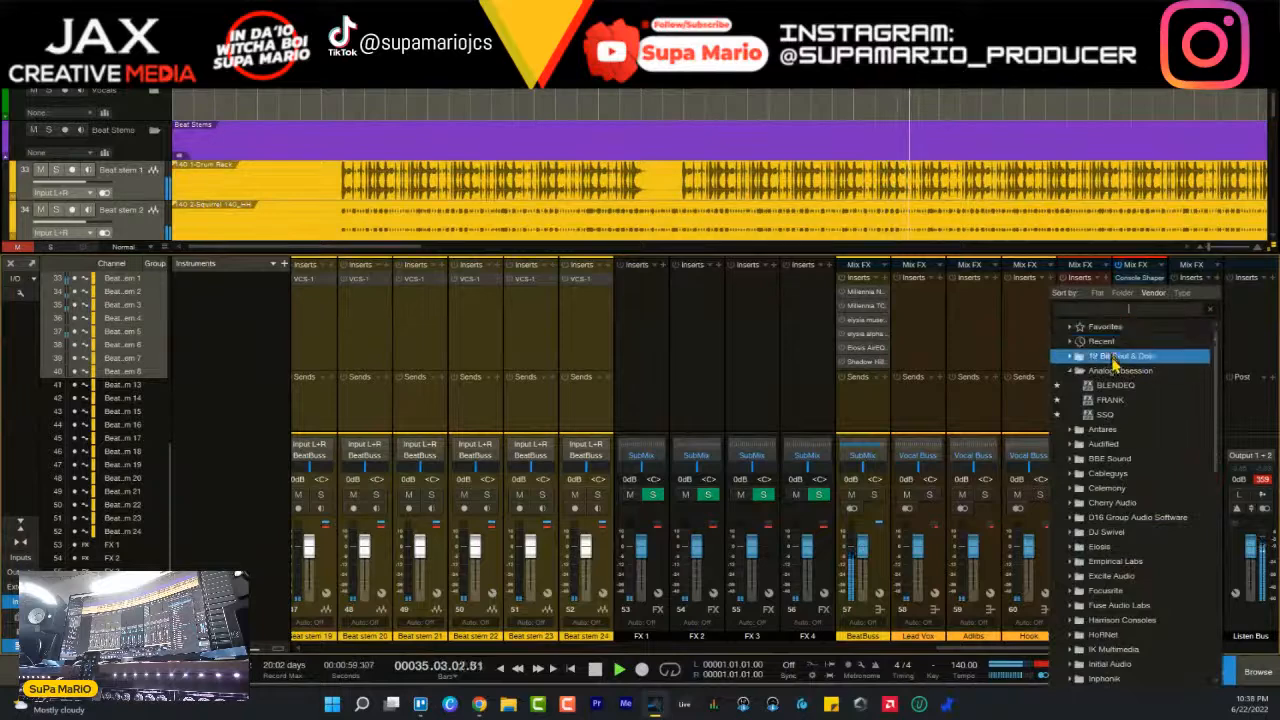
{"action": "left_click", "coordinate": [1113, 309]}
{"action": "type", "text": "bx m"}
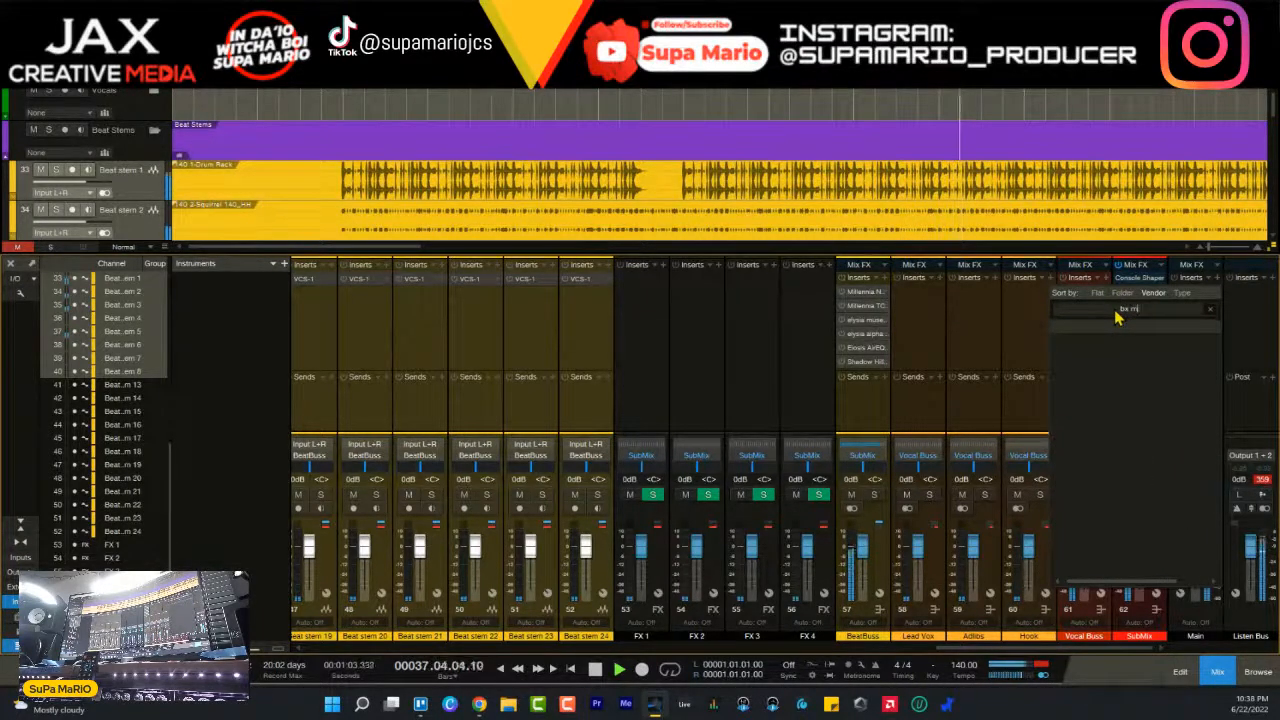
{"action": "key", "text": "BackSpace"}
{"action": "key", "text": "BackSpace"}
{"action": "type", "text": "_me"}
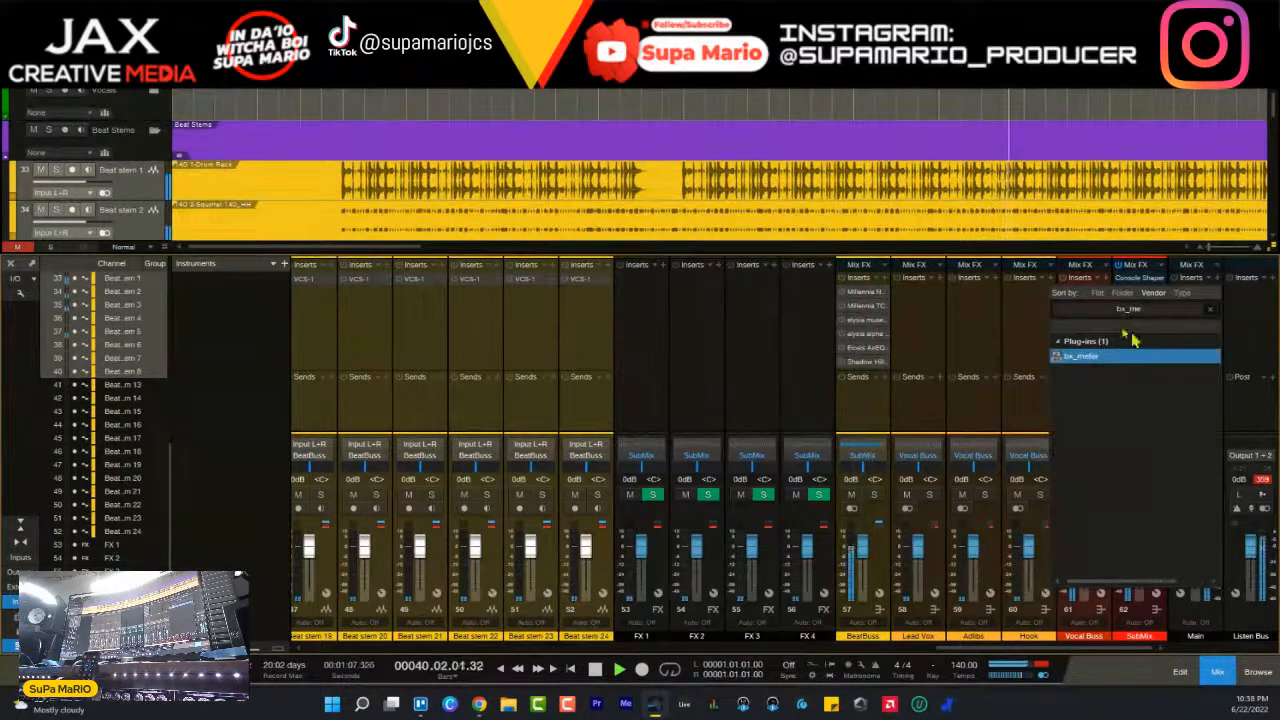
{"action": "double_click", "coordinate": [1119, 358]}
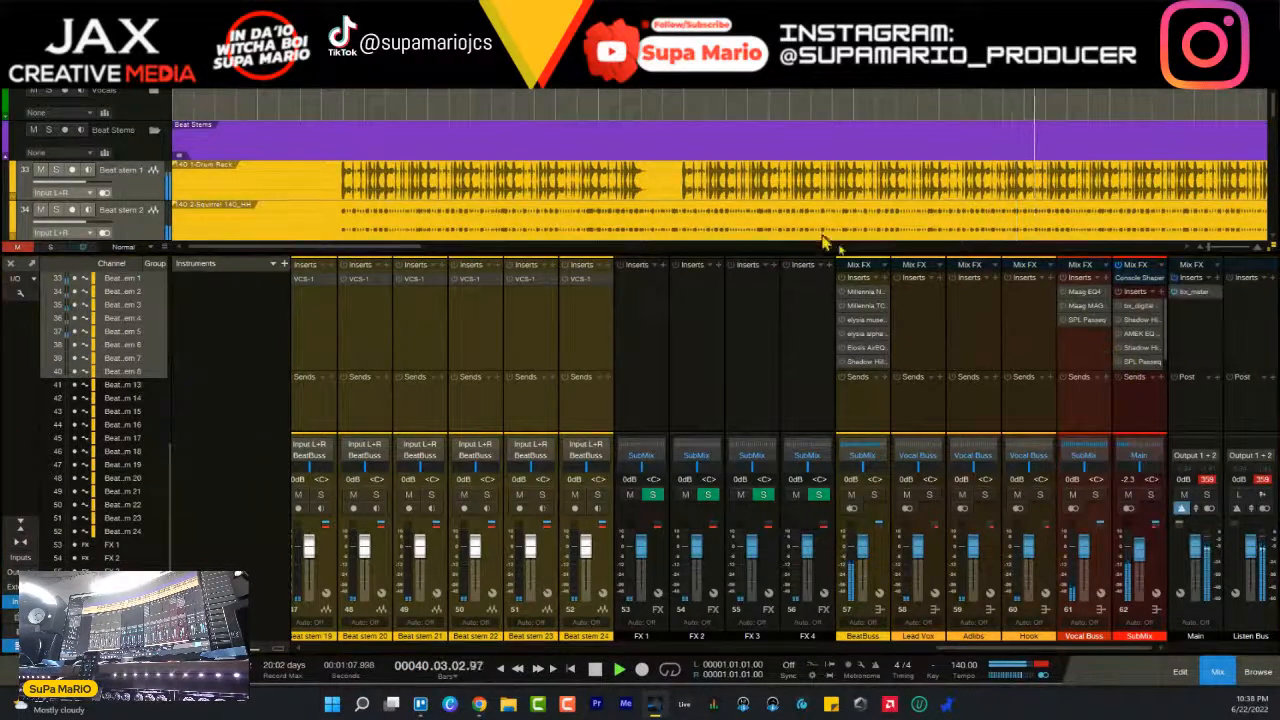
- Check the mix level on bx_meter, stop playback and move the meter window beside the Main channel
{"action": "left_click_drag", "start_coordinate": [2, 100], "coordinate": [789, 59]}
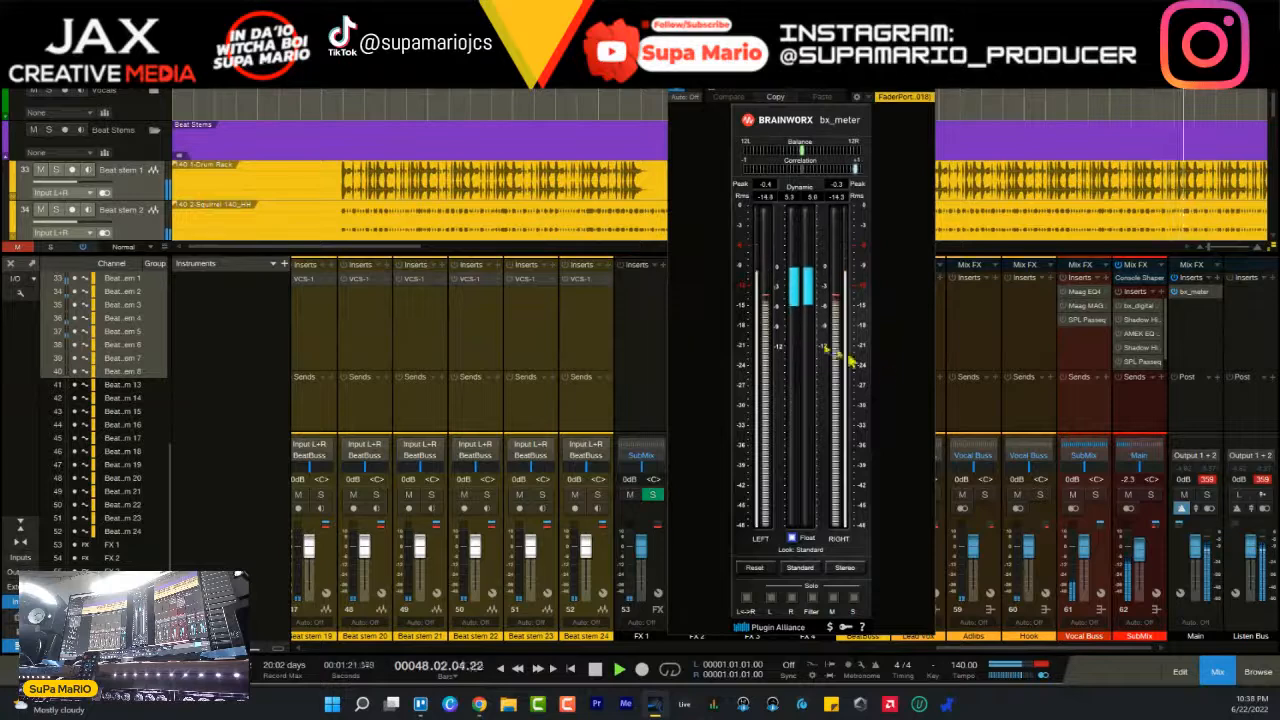
{"action": "key", "text": "space"}
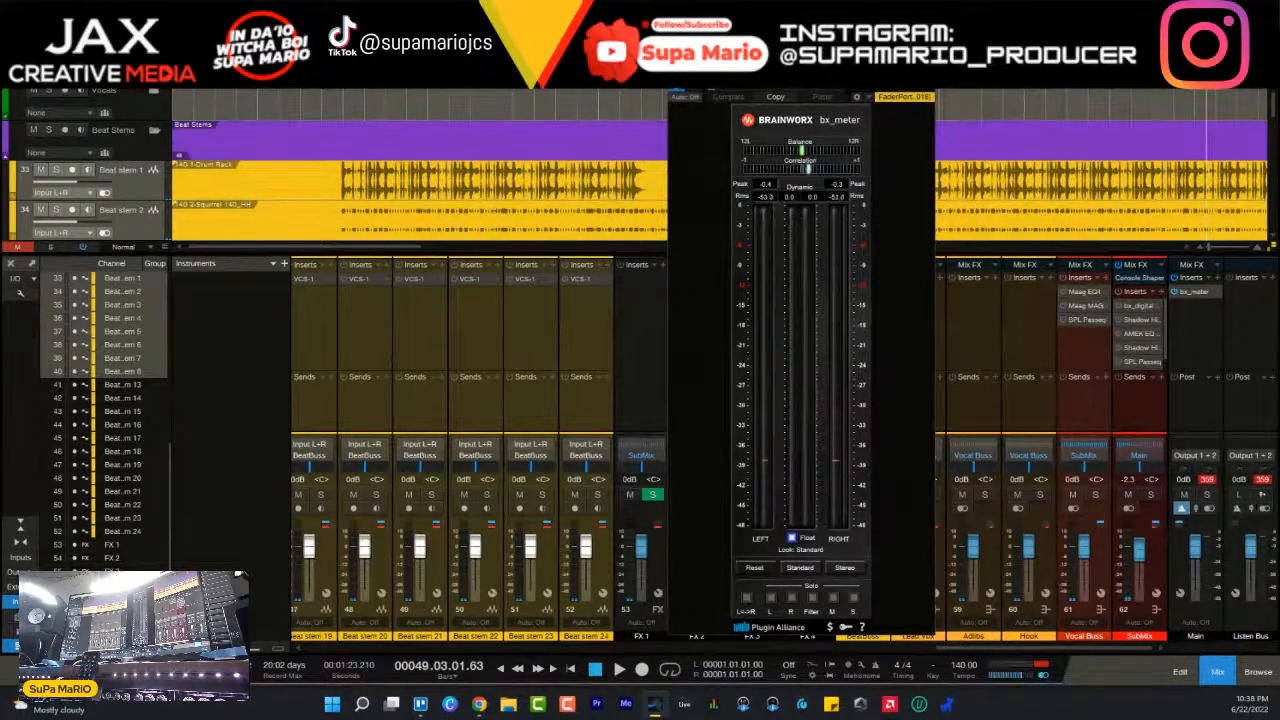
{"action": "left_click_drag", "start_coordinate": [869, 68], "coordinate": [1032, 97]}
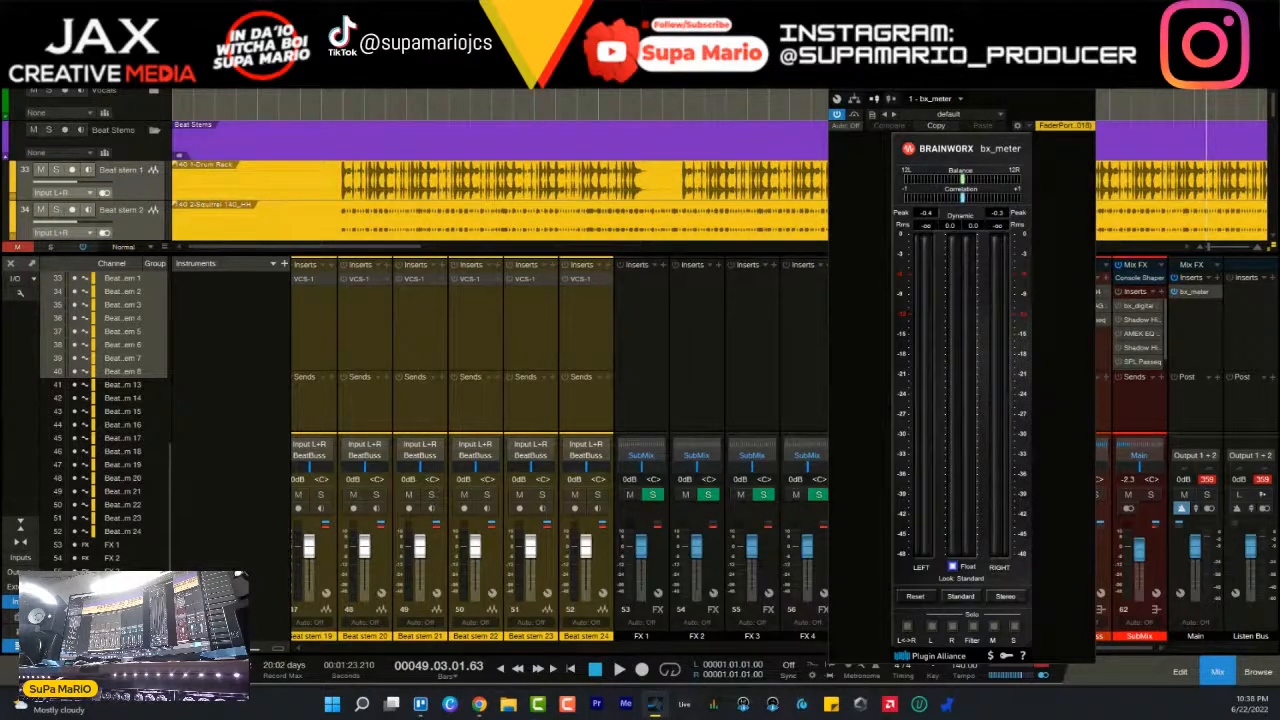
- Search the plug-ins for Tone Generator, insert it on the Main output channel, and set its level to -18 dB
{"action": "left_click", "coordinate": [1222, 289]}
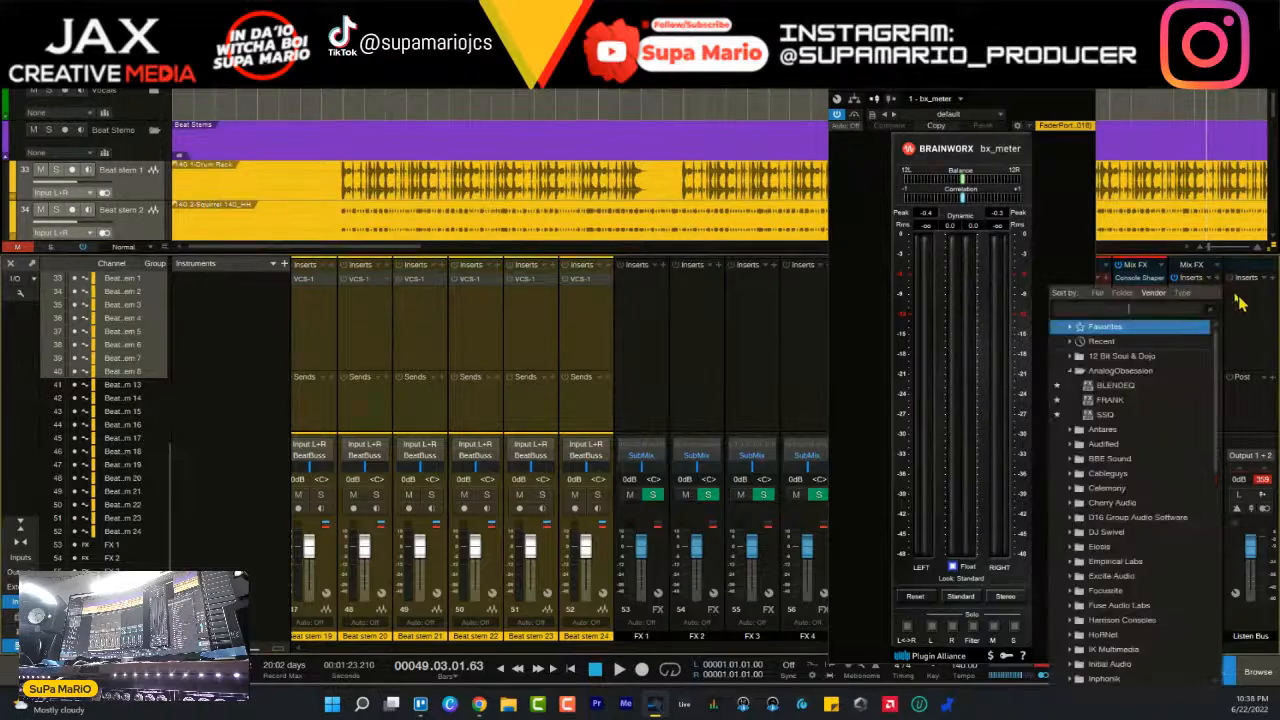
{"action": "type", "text": "tone g"}
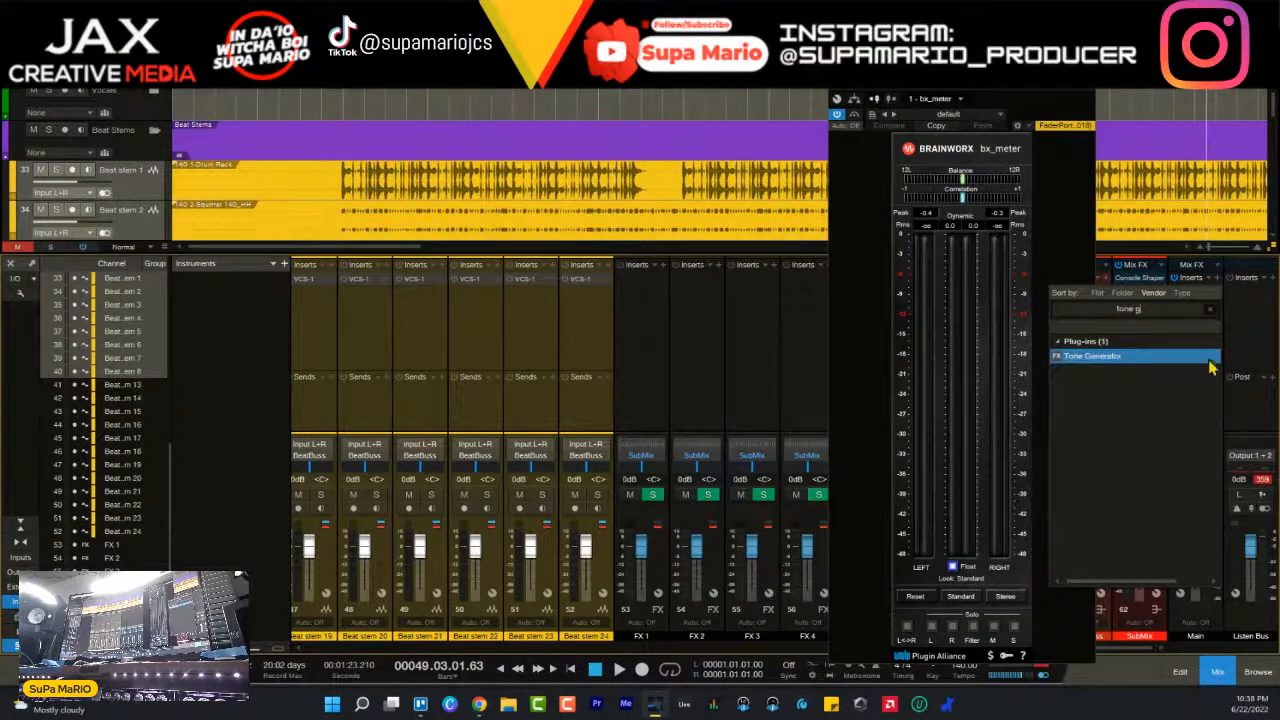
{"action": "left_click", "coordinate": [1155, 358]}
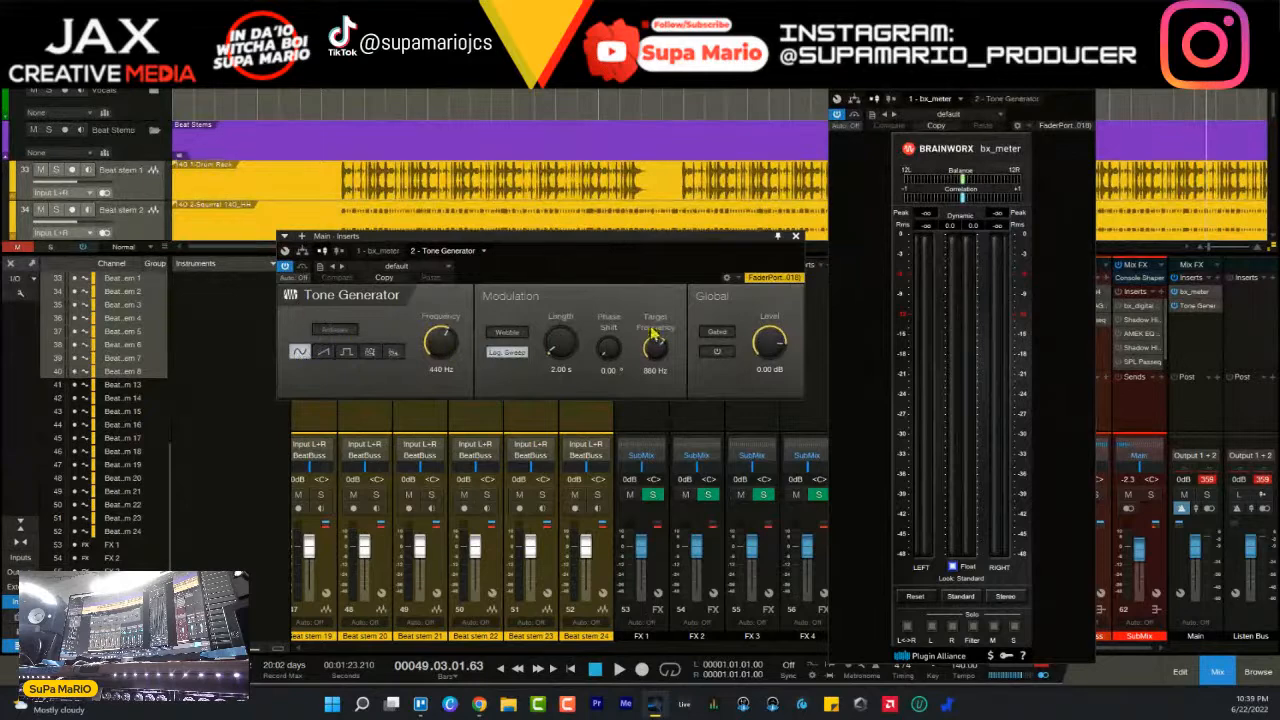
{"action": "left_click", "coordinate": [714, 356]}
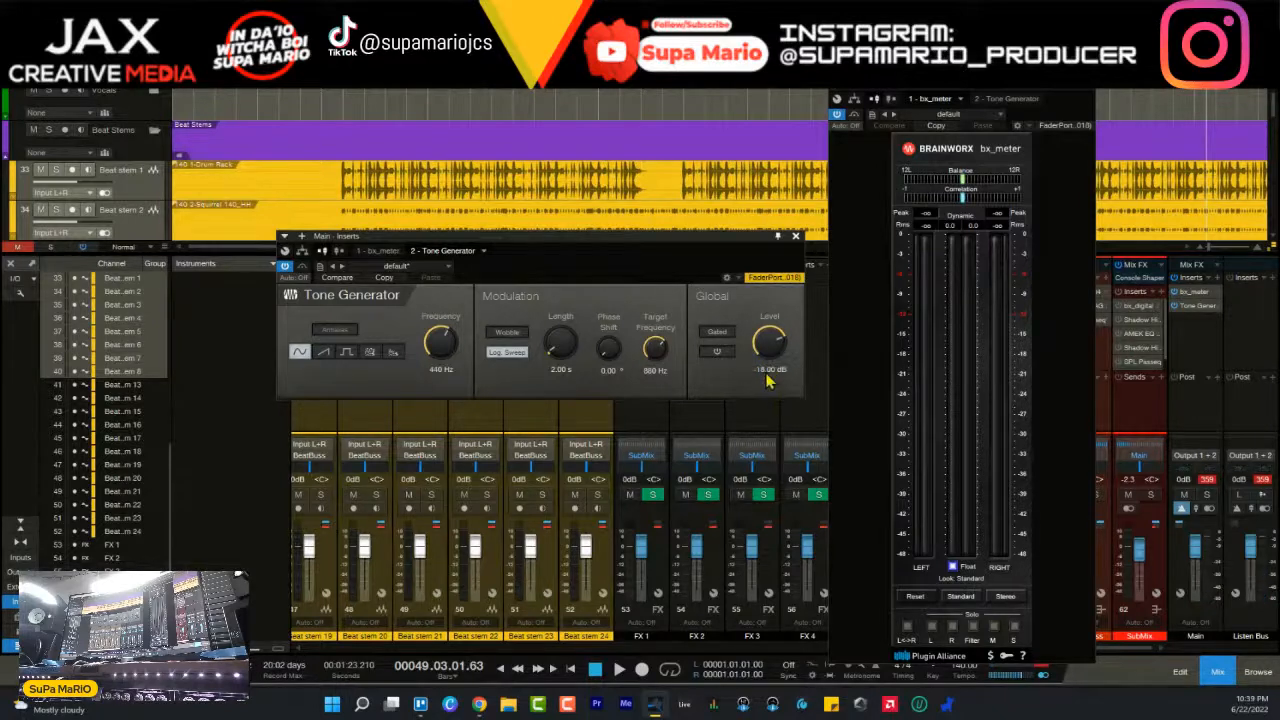
{"action": "left_click", "coordinate": [720, 354]}
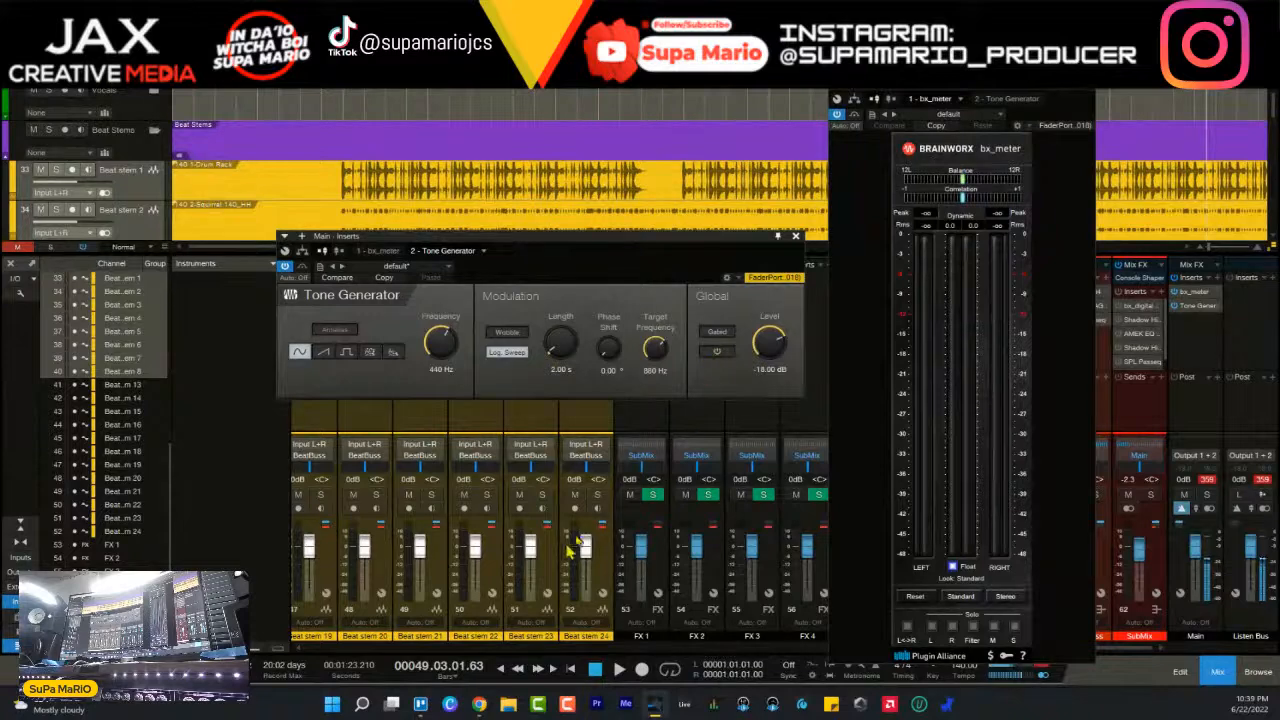
- Play the mix briefly to check its level on bx_meter, and remove Tone Generator from the Main channel
{"action": "key", "text": "space"}
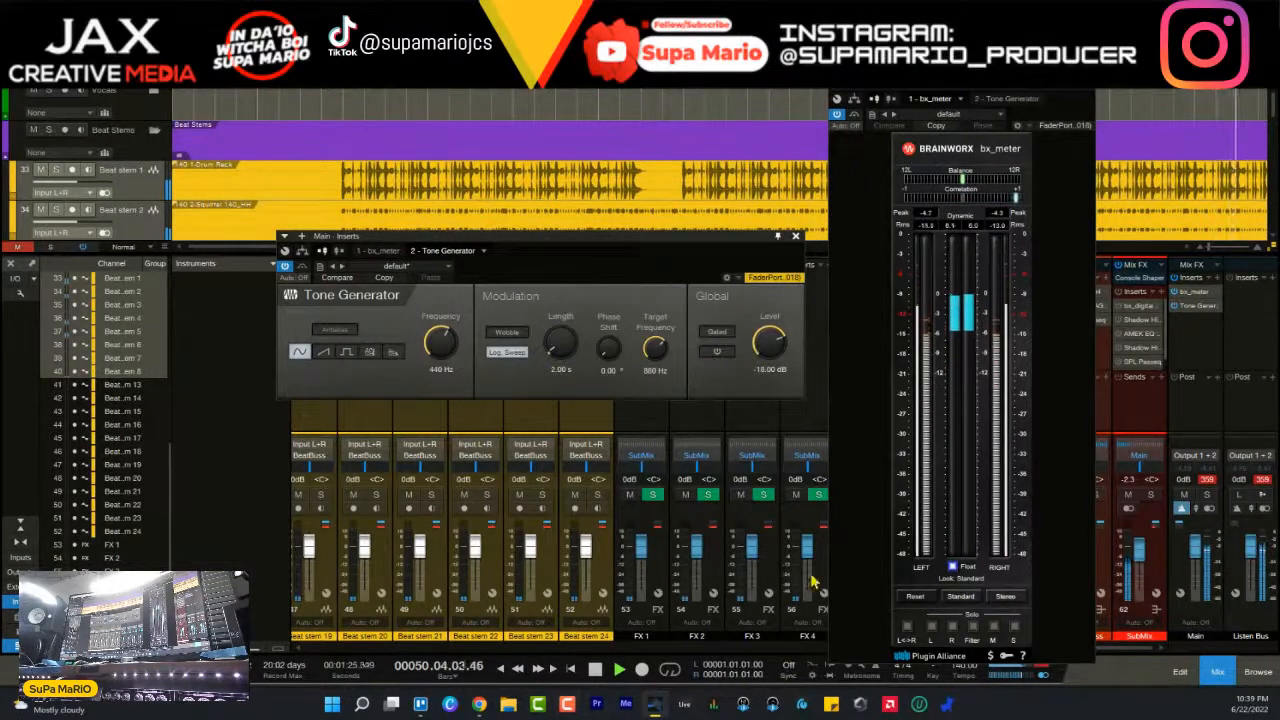
{"action": "key", "text": "space"}
{"action": "left_click", "coordinate": [795, 236]}
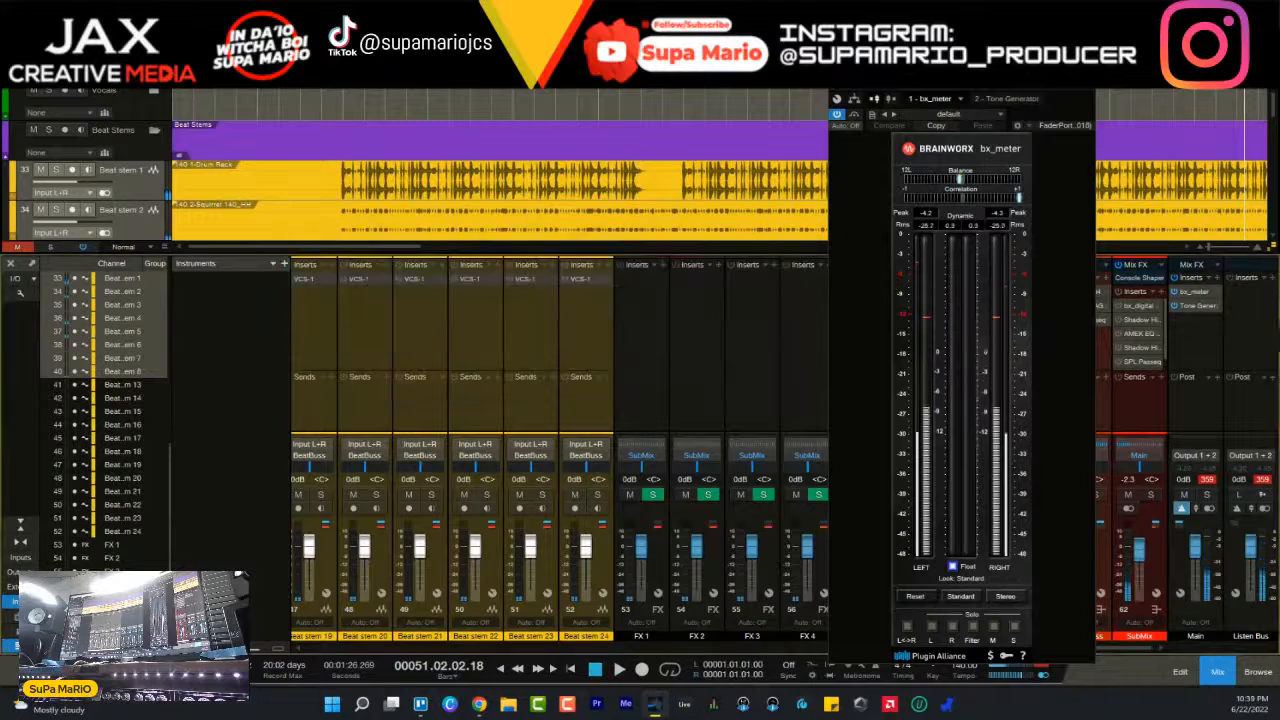
{"action": "right_click", "coordinate": [1200, 306]}
{"action": "left_click", "coordinate": [1160, 431]}
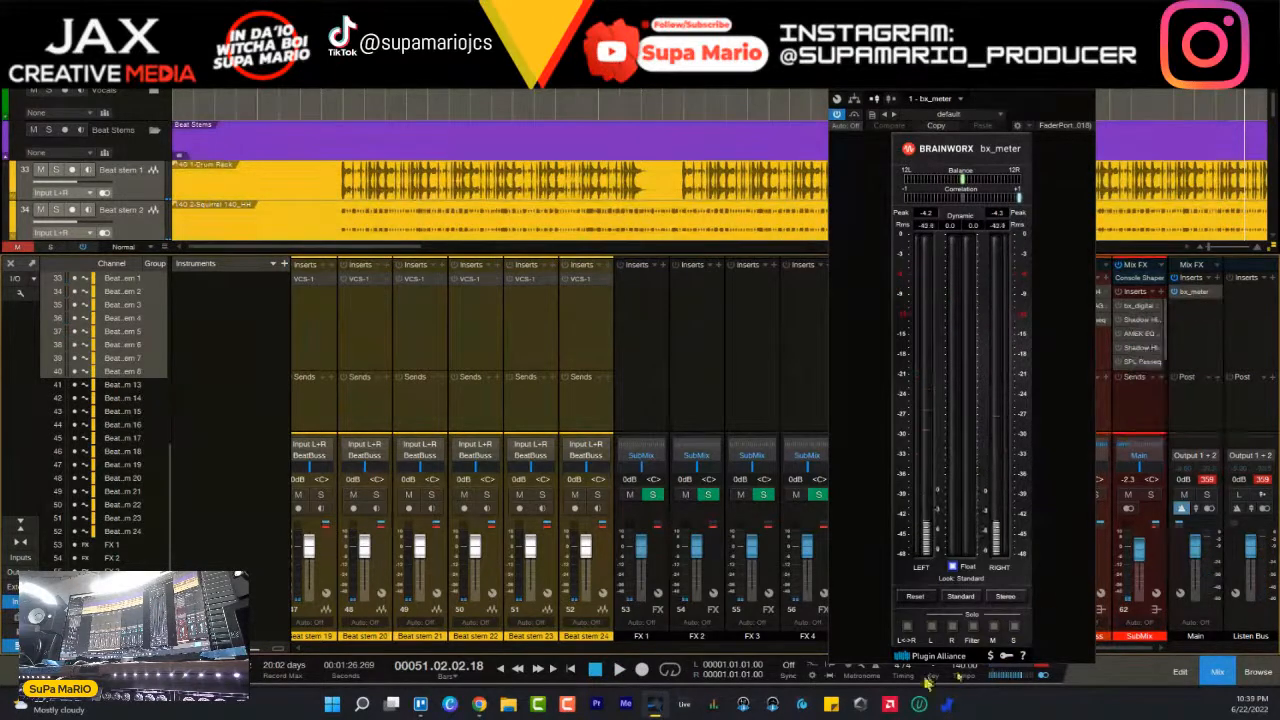
- Put the bx_meter window away and split the clips on Beat stem 1, 2, 4, 6 and 7 just before their audio begins
{"action": "left_click", "coordinate": [1037, 95]}
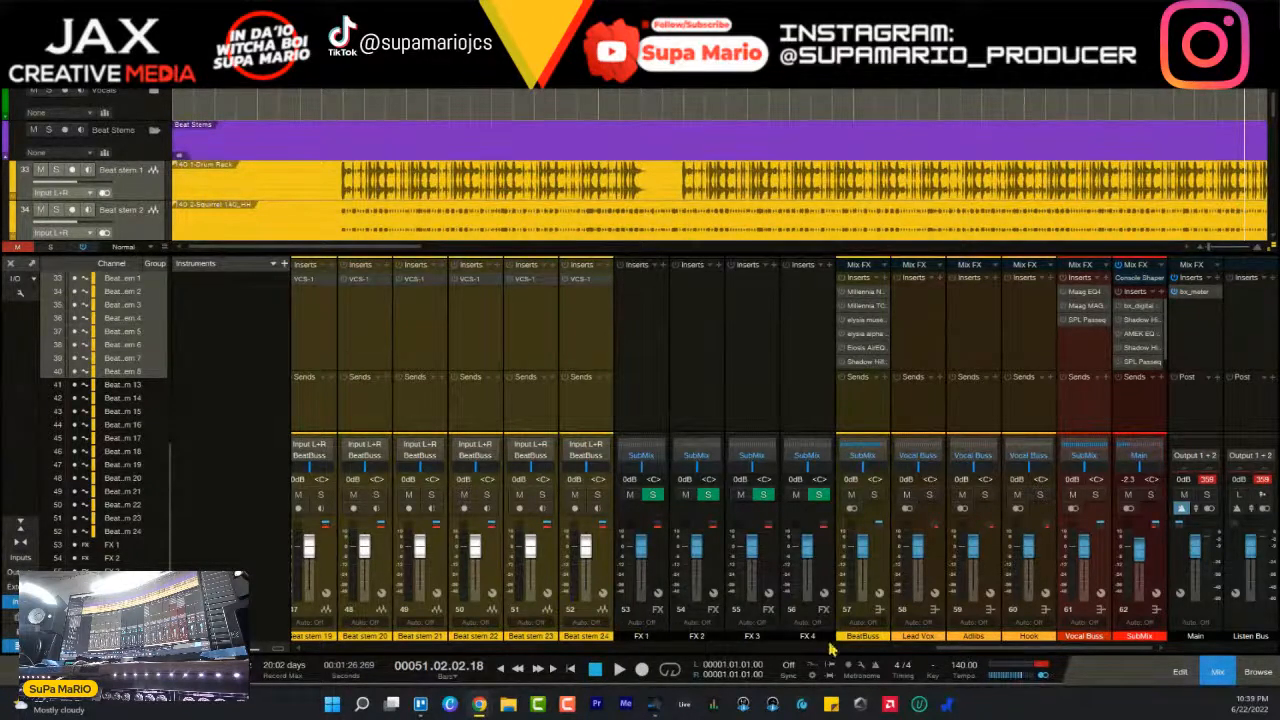
{"action": "left_click_drag", "start_coordinate": [998, 649], "coordinate": [278, 630]}
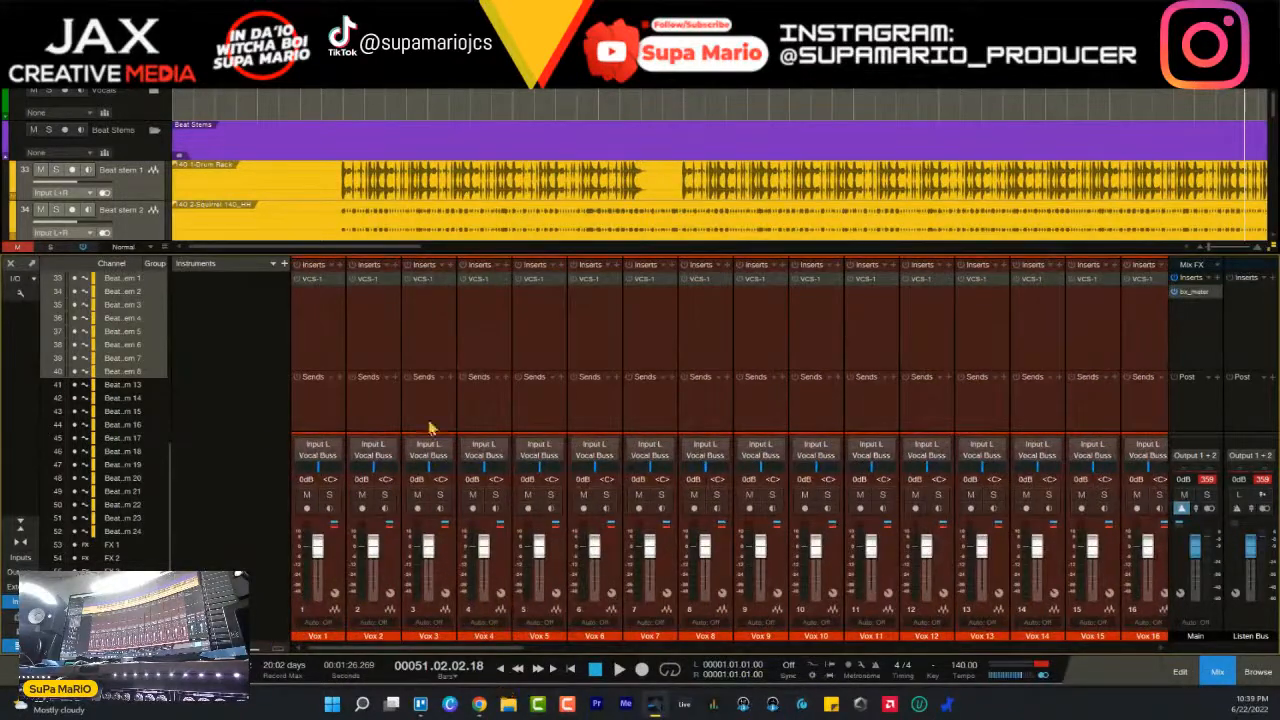
{"action": "key", "text": "F3"}
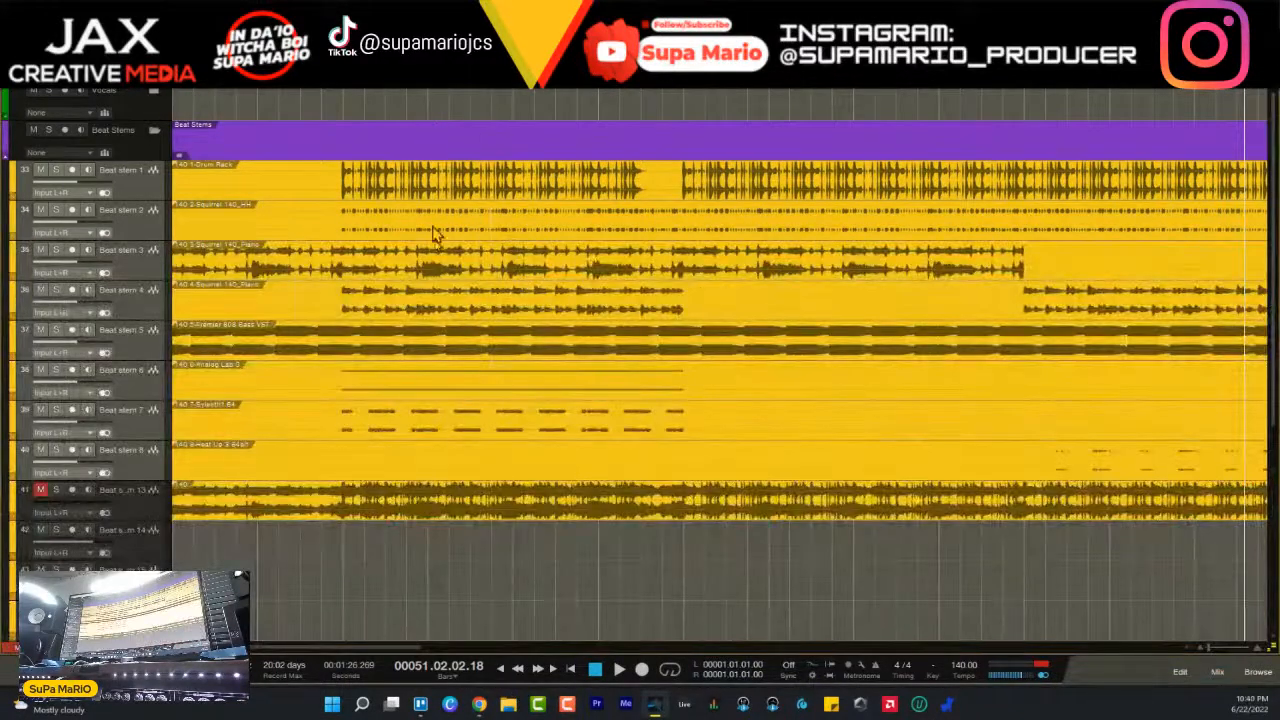
{"action": "left_click", "coordinate": [319, 170]}
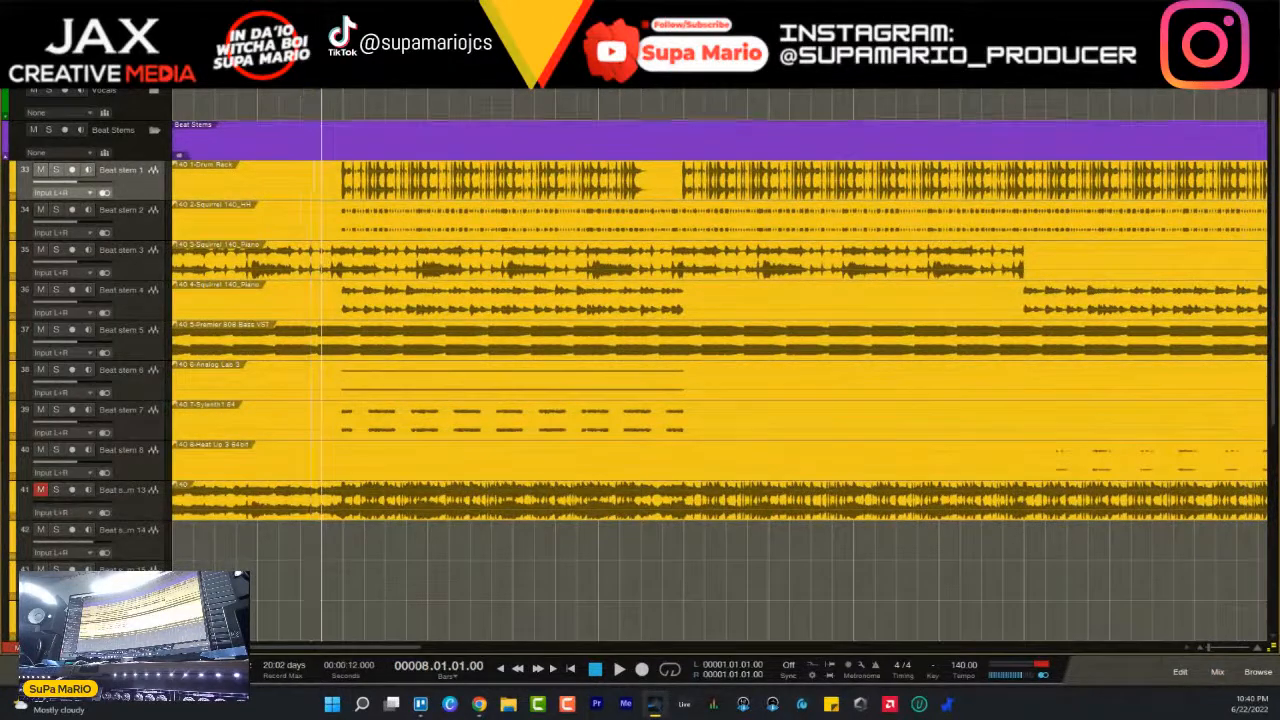
{"action": "left_click", "coordinate": [339, 192]}
{"action": "left_click", "coordinate": [339, 228]}
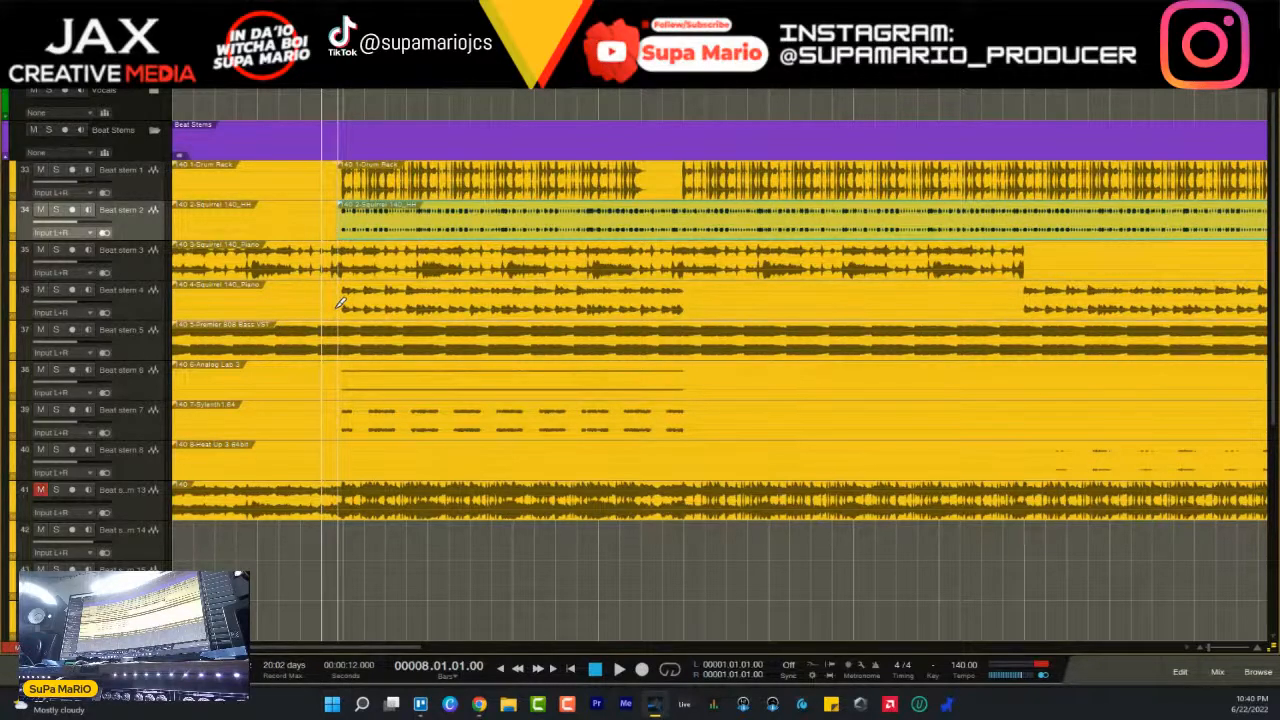
{"action": "left_click", "coordinate": [339, 303]}
{"action": "left_click", "coordinate": [344, 385]}
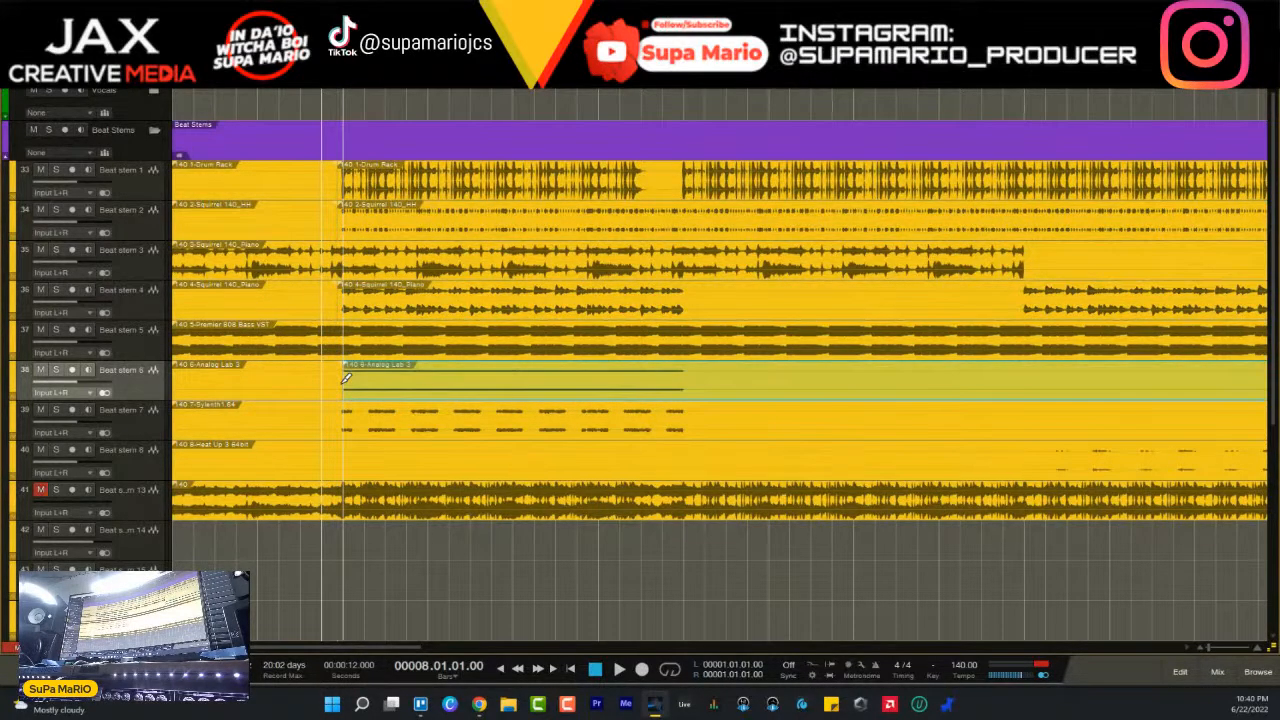
{"action": "key", "text": "ctrl+z"}
{"action": "left_click", "coordinate": [339, 382]}
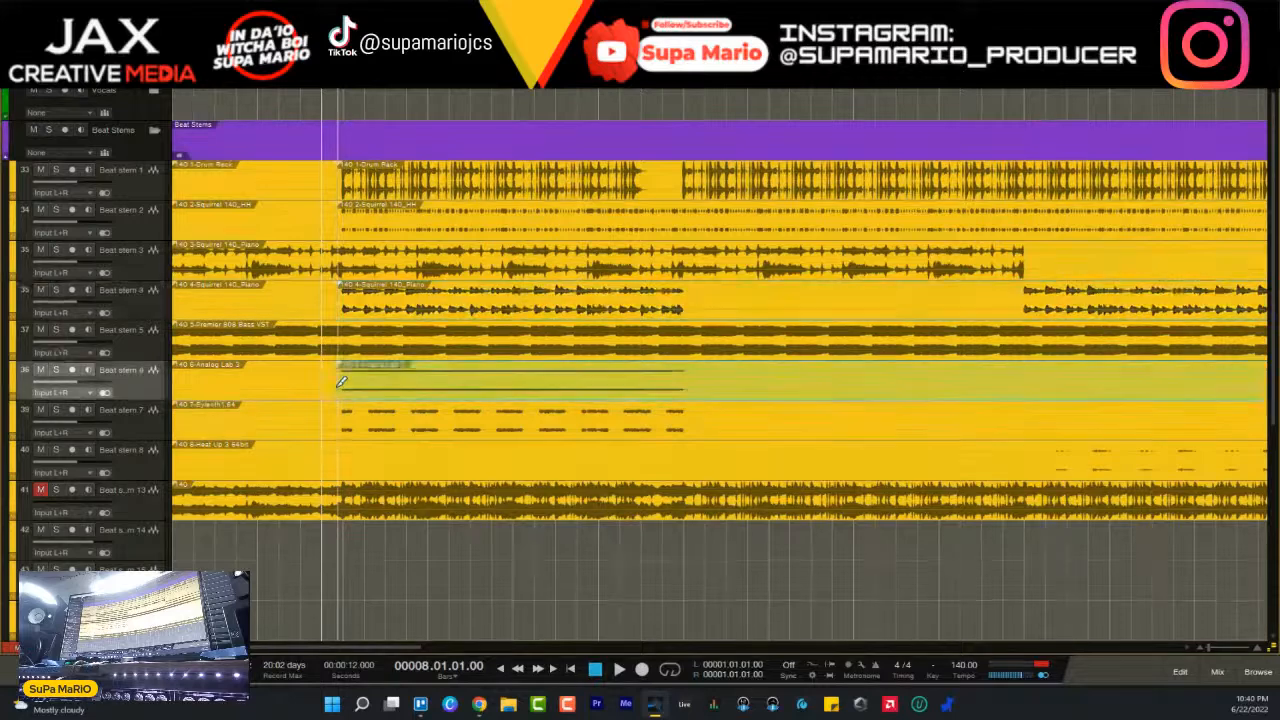
{"action": "left_click", "coordinate": [342, 424]}
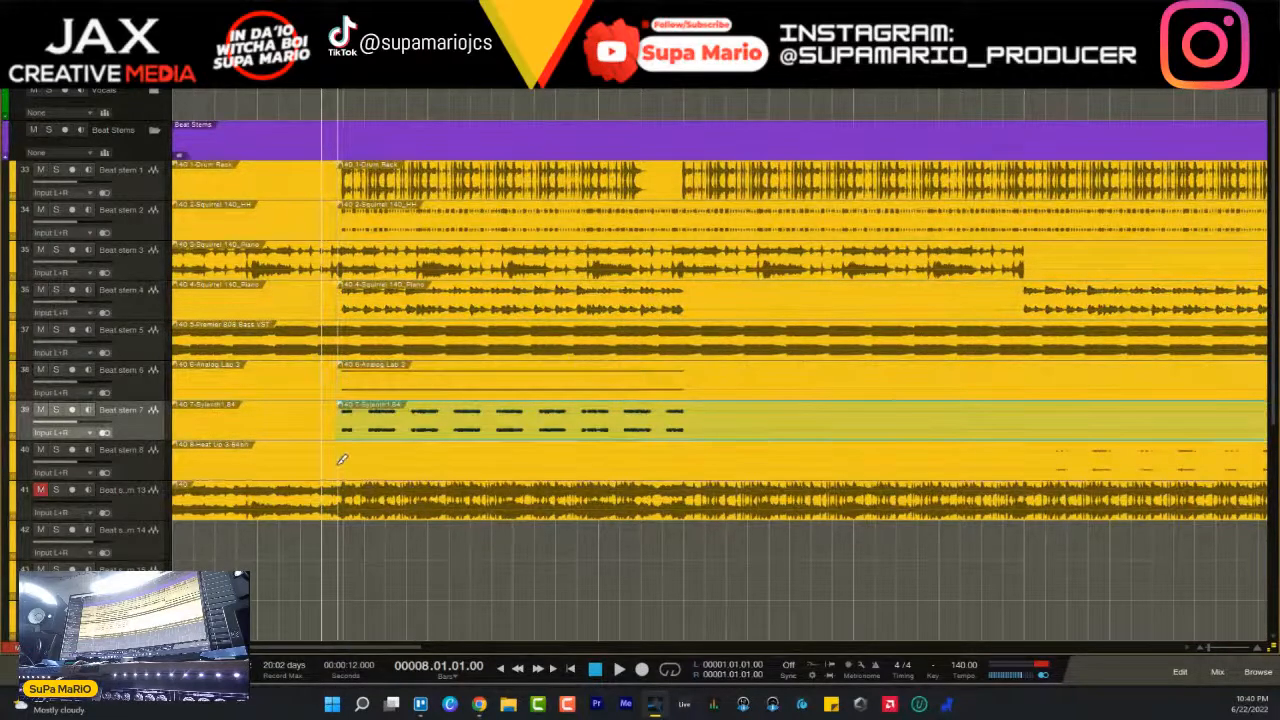
- Erase the silent opening clips on Beat stem 1, 2, 4, 6 and 7, and return to the Arrow tool
{"action": "right_click", "coordinate": [379, 257]}
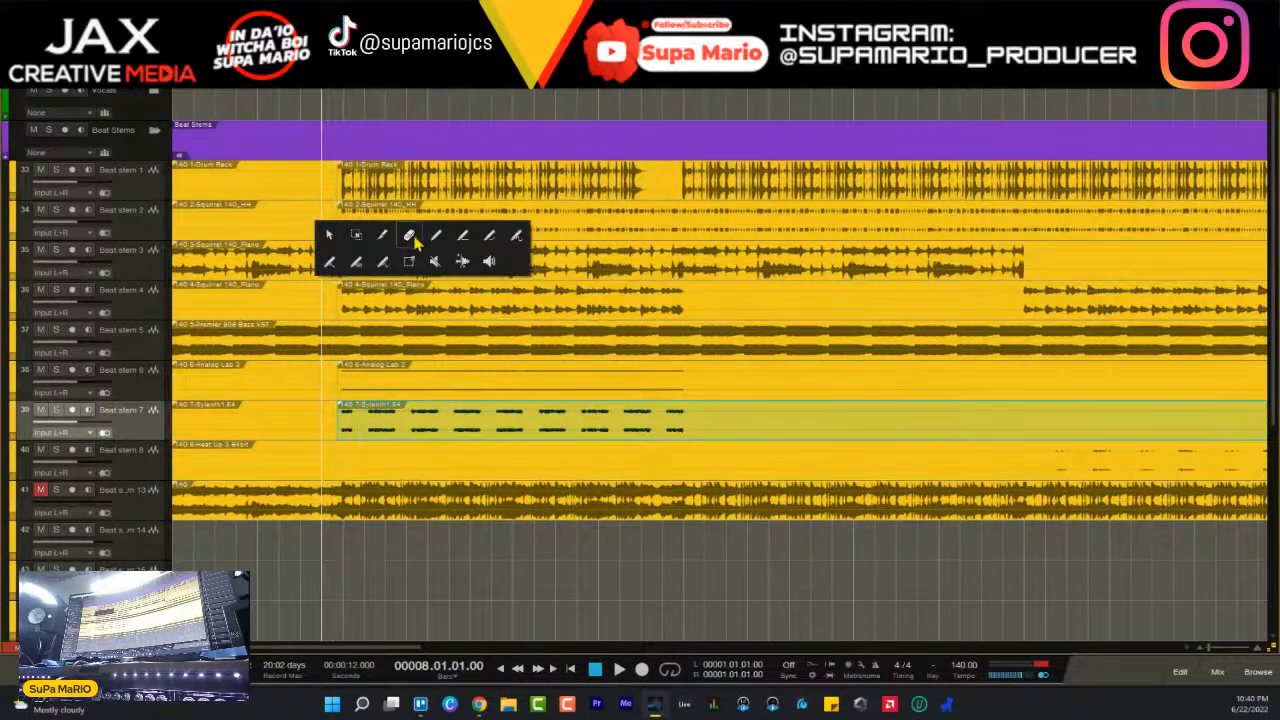
{"action": "left_click", "coordinate": [409, 236]}
{"action": "left_click", "coordinate": [298, 178]}
{"action": "left_click", "coordinate": [314, 228]}
{"action": "left_click", "coordinate": [308, 302]}
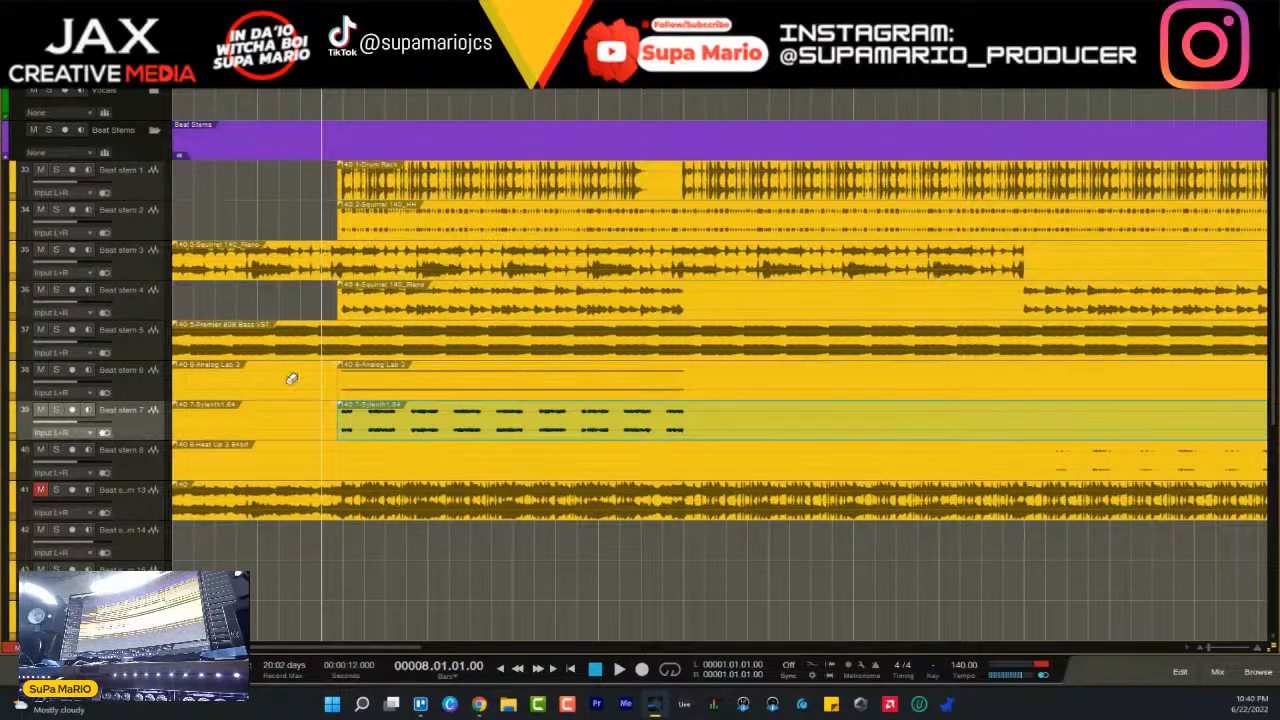
{"action": "left_click", "coordinate": [290, 383]}
{"action": "left_click", "coordinate": [280, 409]}
{"action": "right_click", "coordinate": [280, 409]}
{"action": "left_click", "coordinate": [283, 414]}
- Play the song, solo the 808 bass on Beat stem 5, and show the mixer
{"action": "key", "text": "space"}
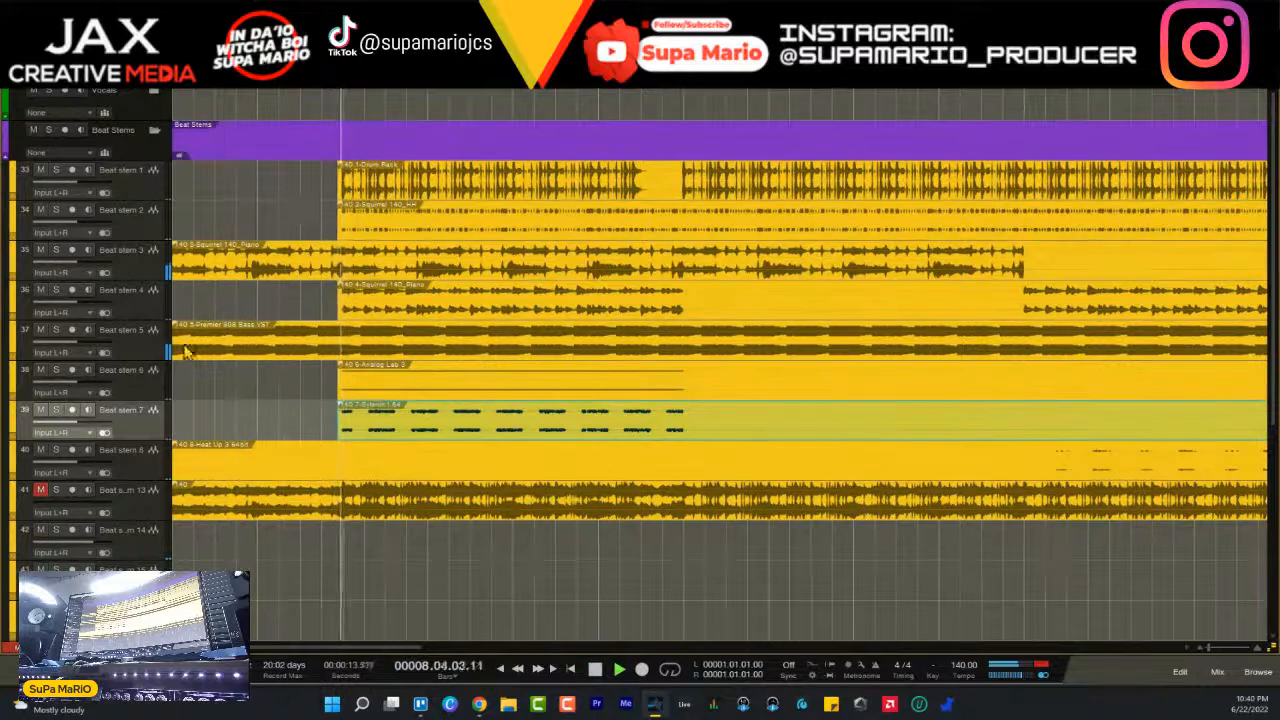
{"action": "left_click", "coordinate": [87, 324]}
{"action": "left_click", "coordinate": [57, 330]}
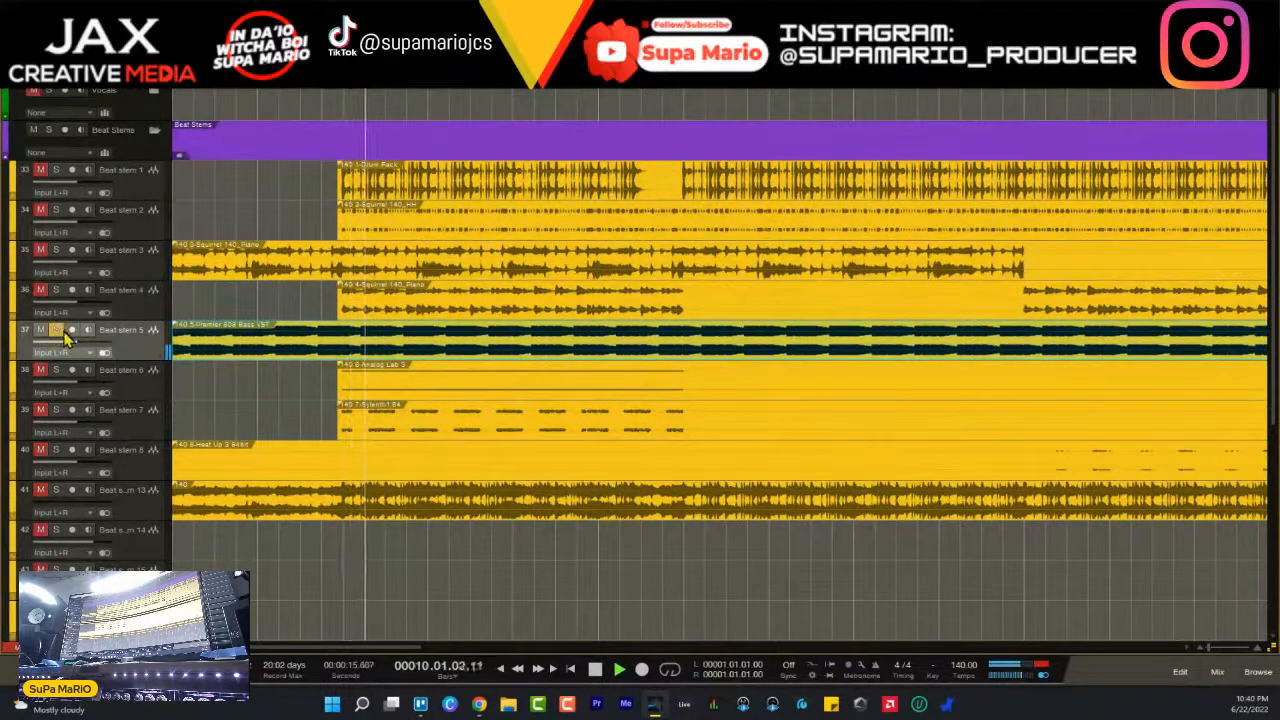
{"action": "key", "text": "F3"}
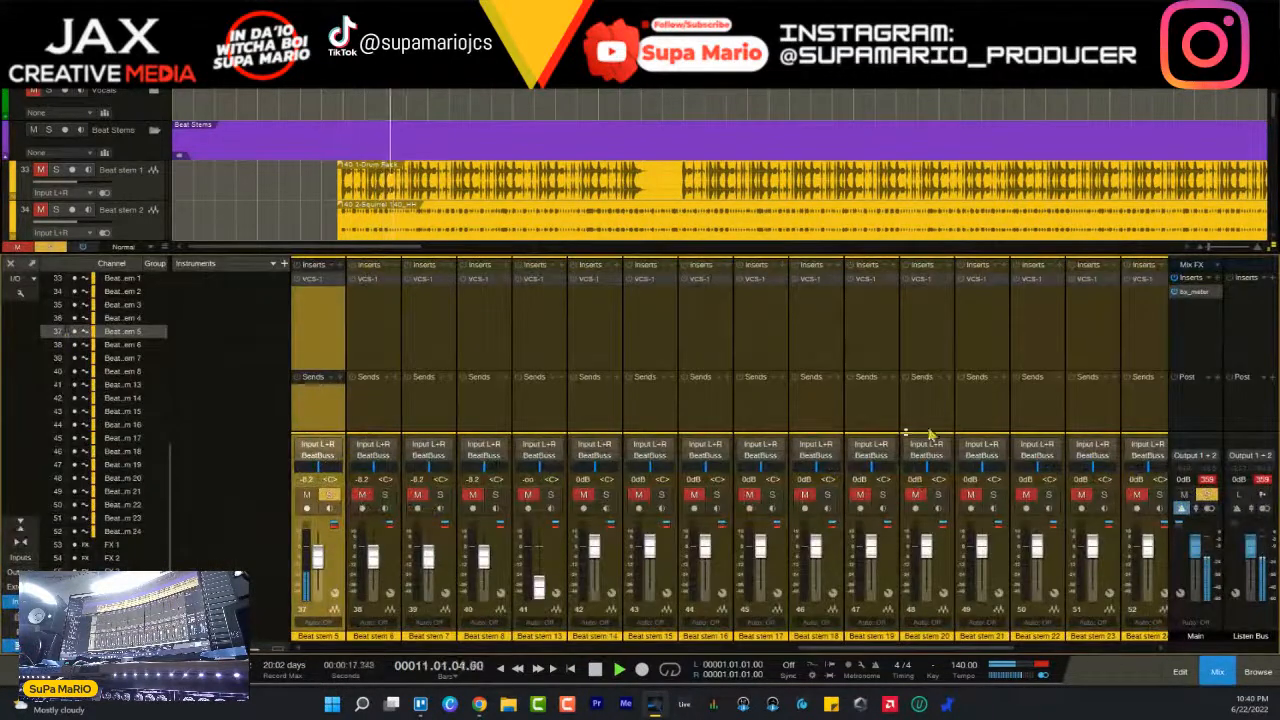
- Search the plug-ins for Spectrum Meter and insert it on the Main output channel, closing the stray VCS-1 window
{"action": "left_click", "coordinate": [1190, 277]}
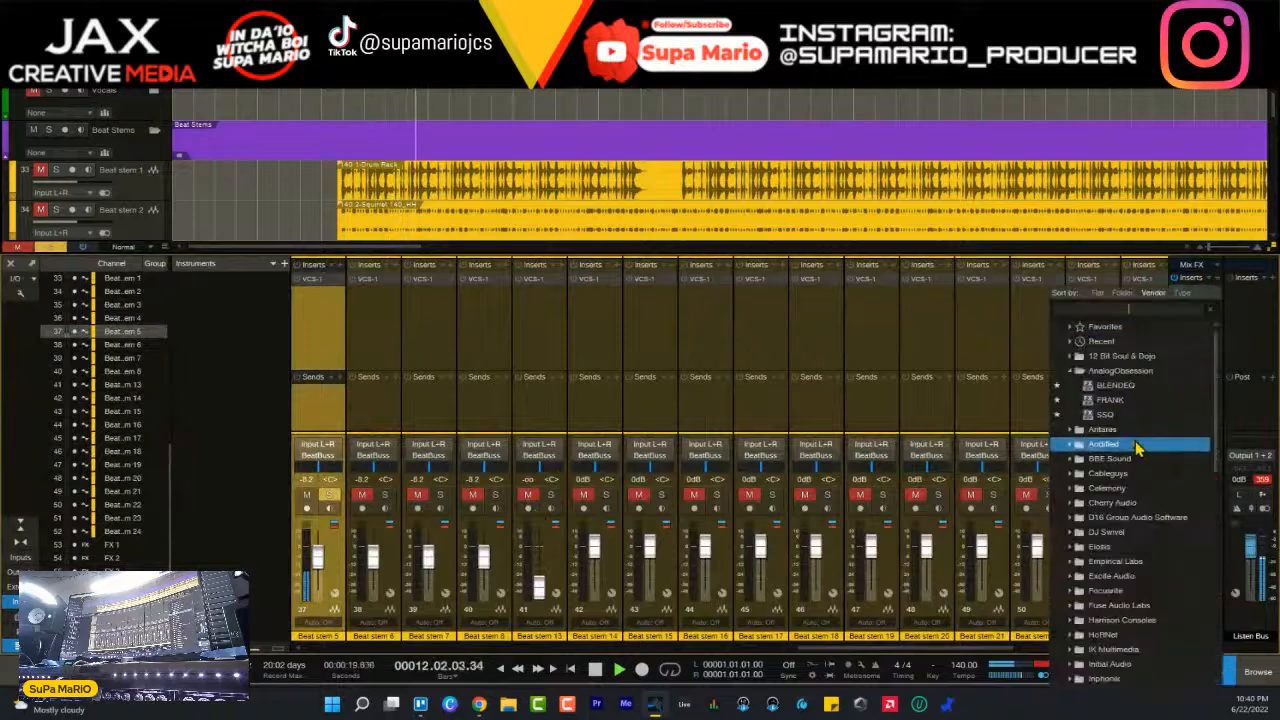
{"action": "left_click", "coordinate": [1134, 309]}
{"action": "type", "text": "spectr"}
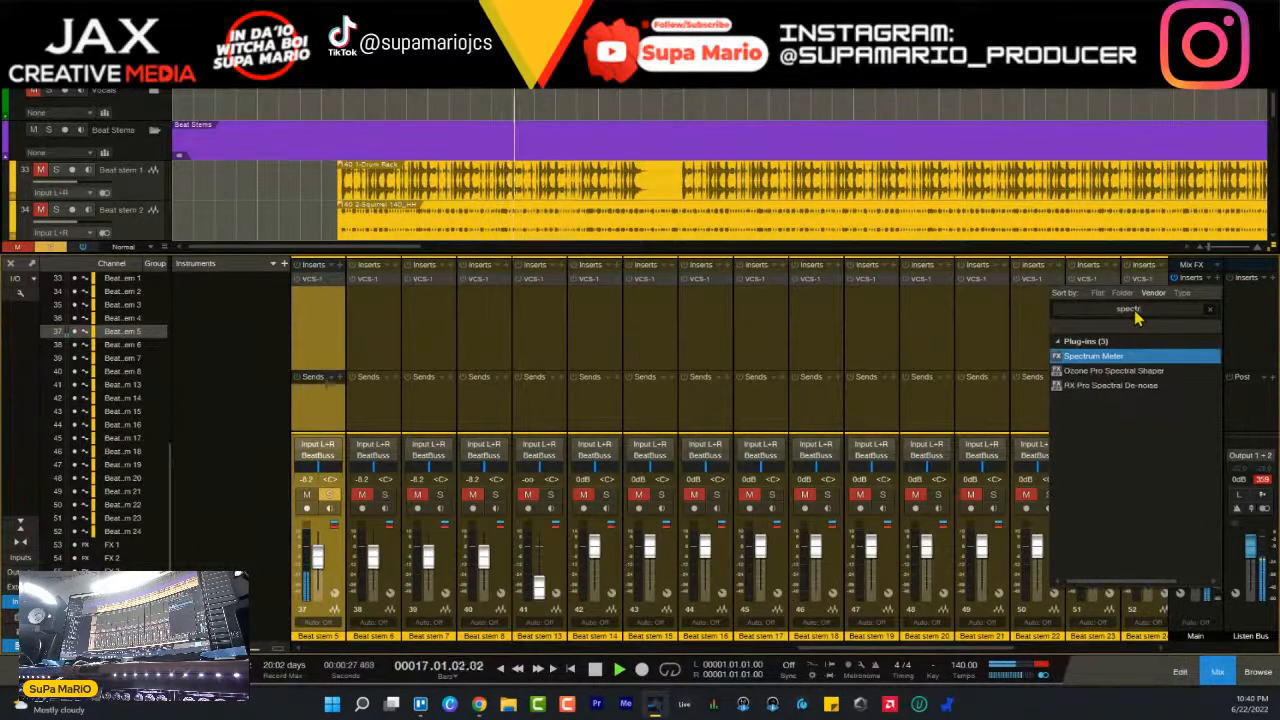
{"action": "double_click", "coordinate": [1098, 357]}
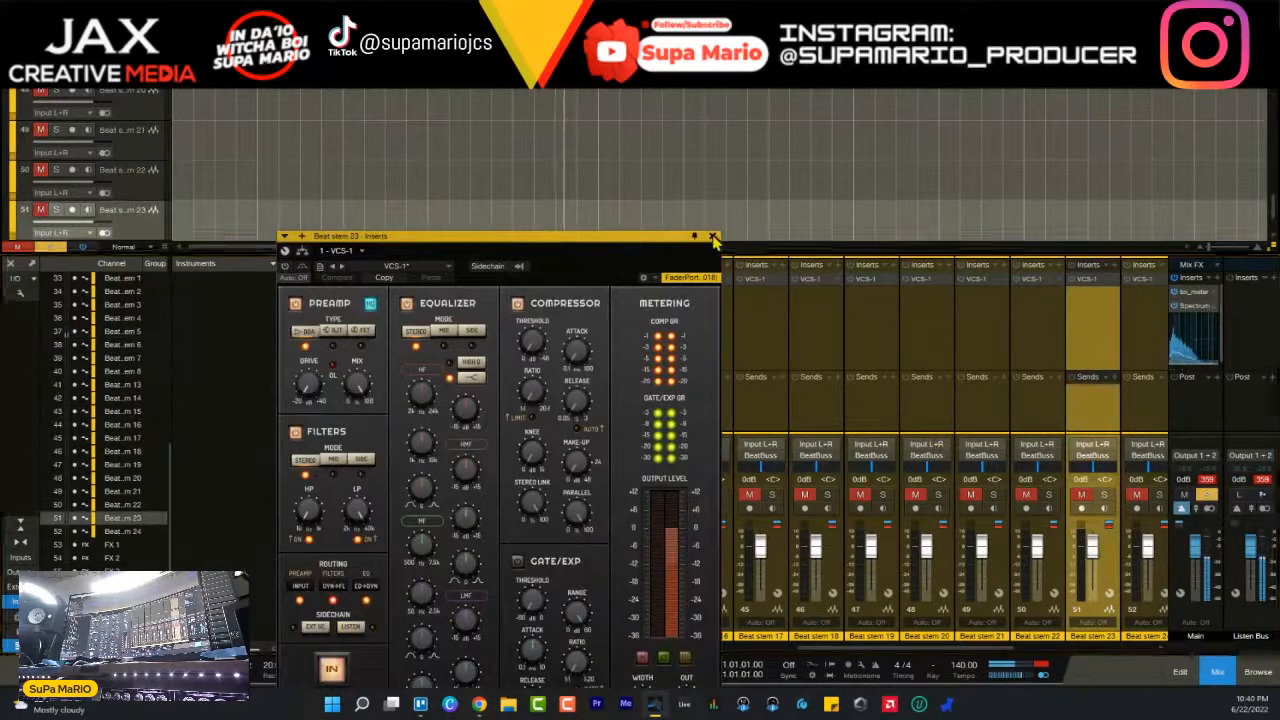
{"action": "left_click", "coordinate": [712, 236]}
- Examine the soloed bass's low frequencies on Spectrum Meter, close its window and stop playback
{"action": "left_click", "coordinate": [1199, 306]}
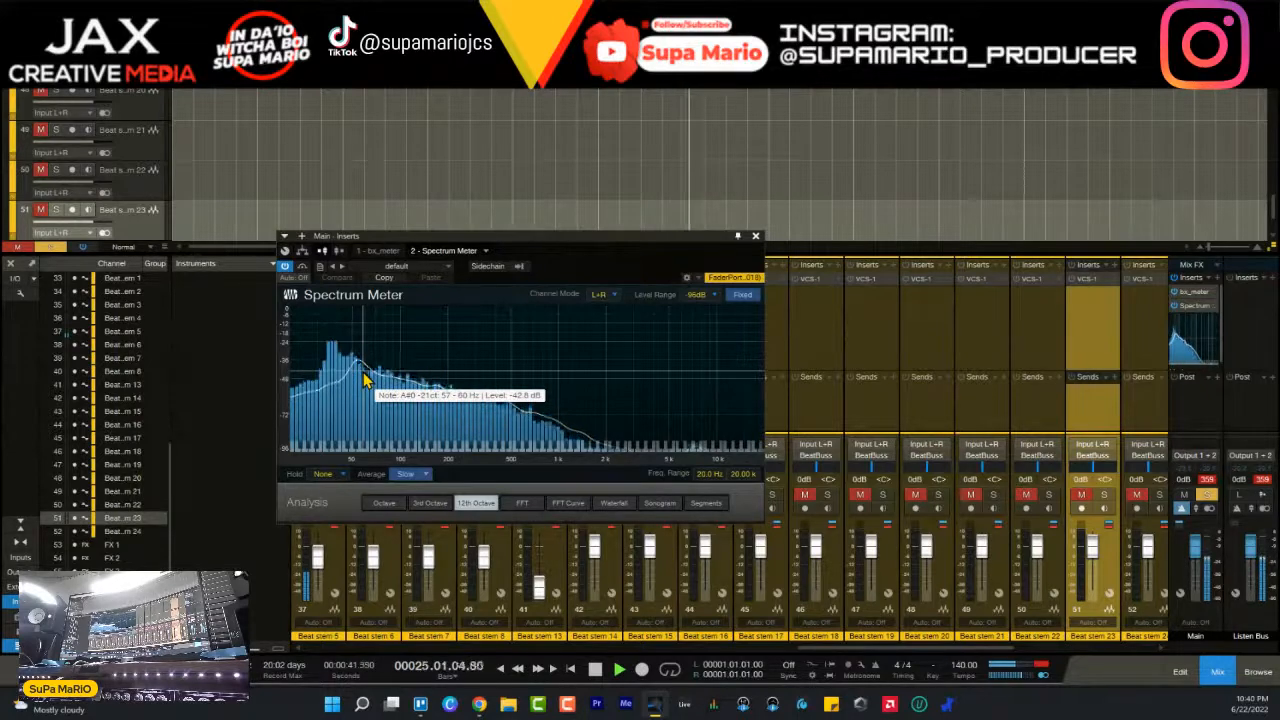
{"action": "left_click", "coordinate": [755, 236]}
{"action": "key", "text": "space"}
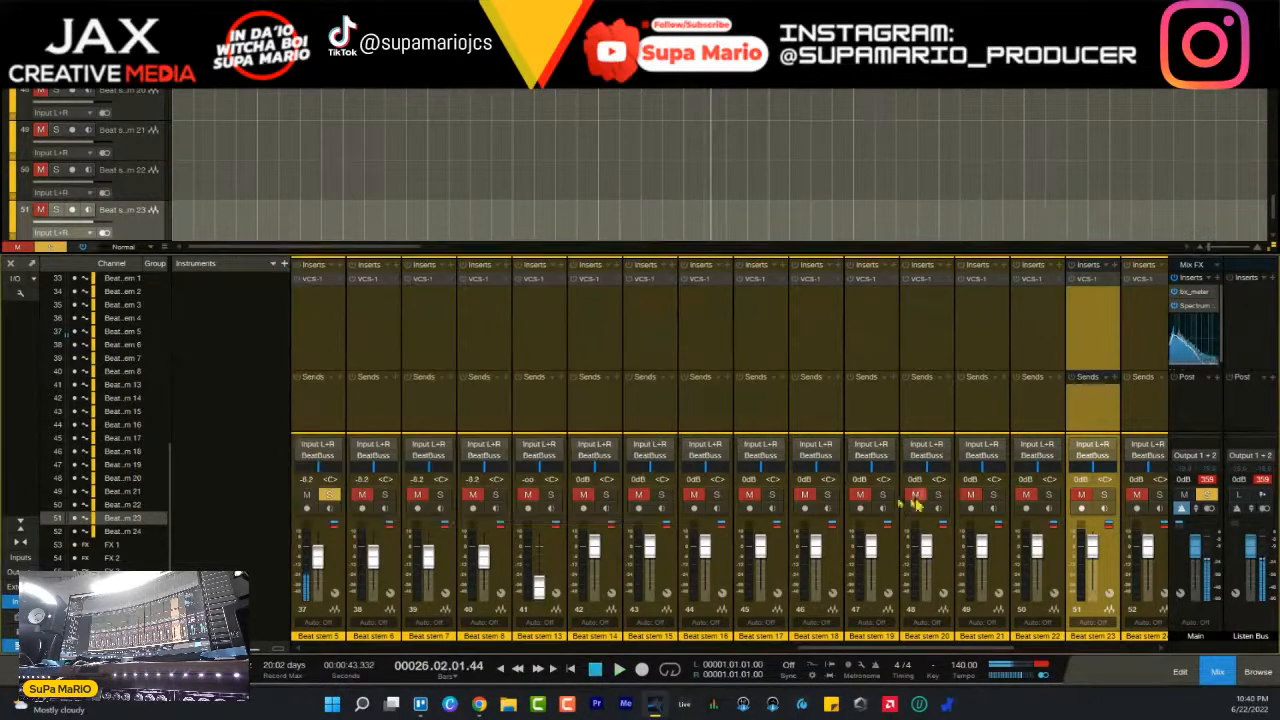
- Search the plug-ins for rbass and insert RBass Mono on Beat stem 5 after VCS-1
{"action": "left_click_drag", "start_coordinate": [805, 649], "coordinate": [704, 648]}
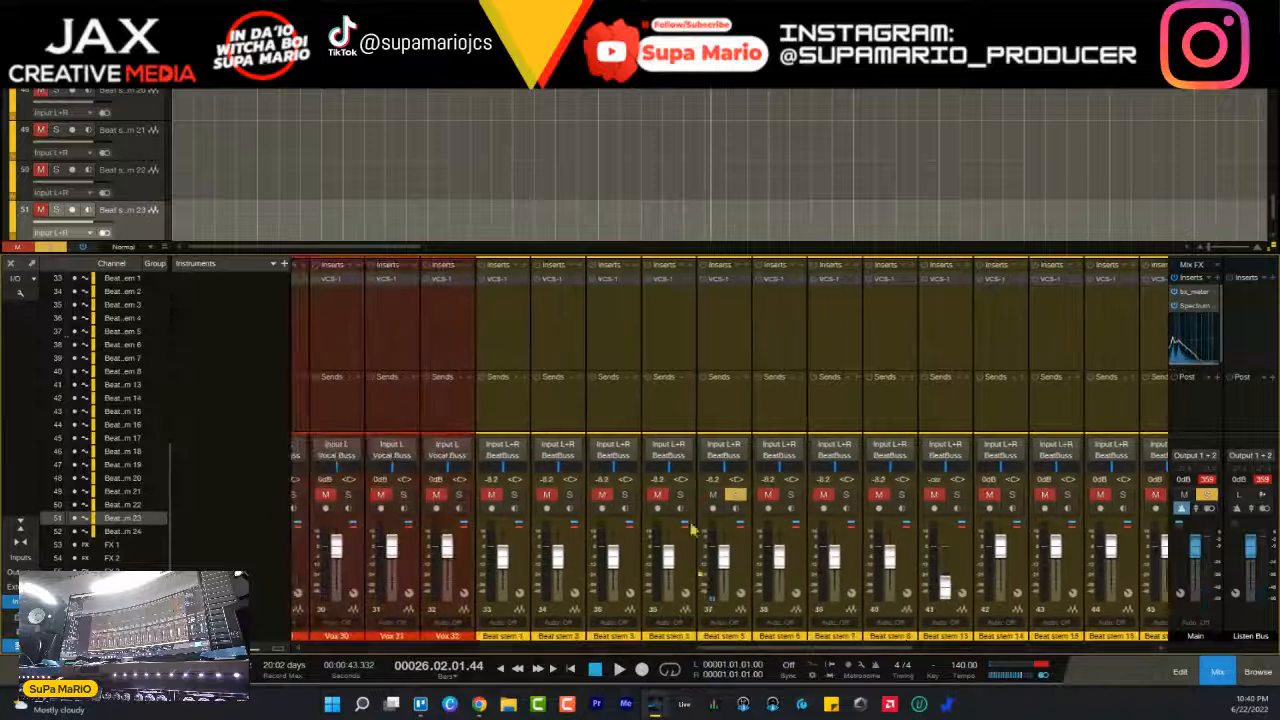
{"action": "left_click", "coordinate": [748, 279]}
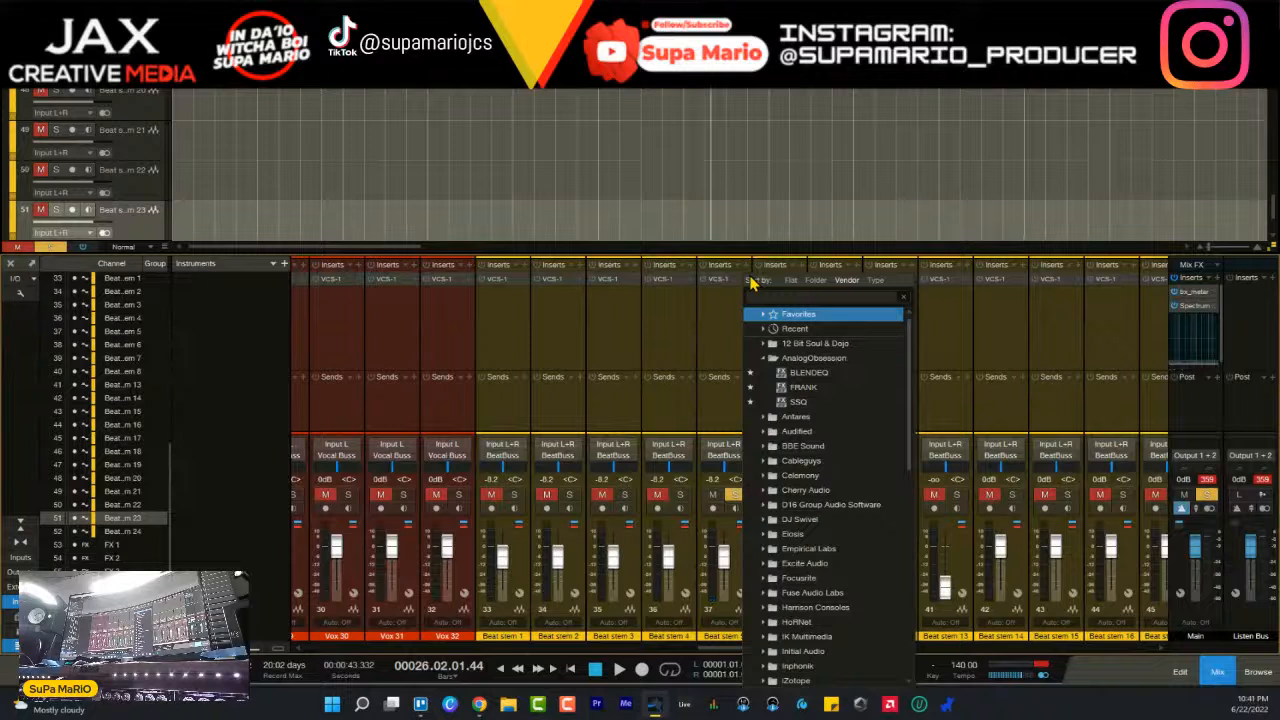
{"action": "type", "text": "rbass"}
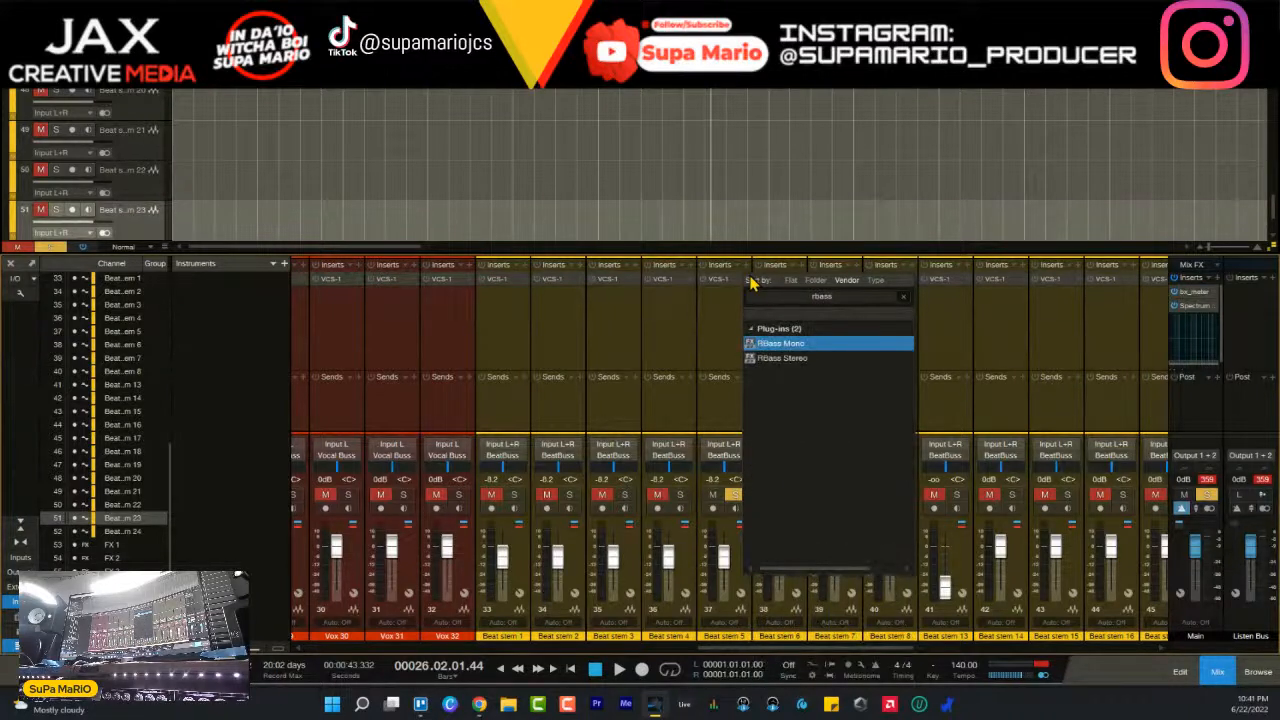
{"action": "left_click", "coordinate": [784, 347]}
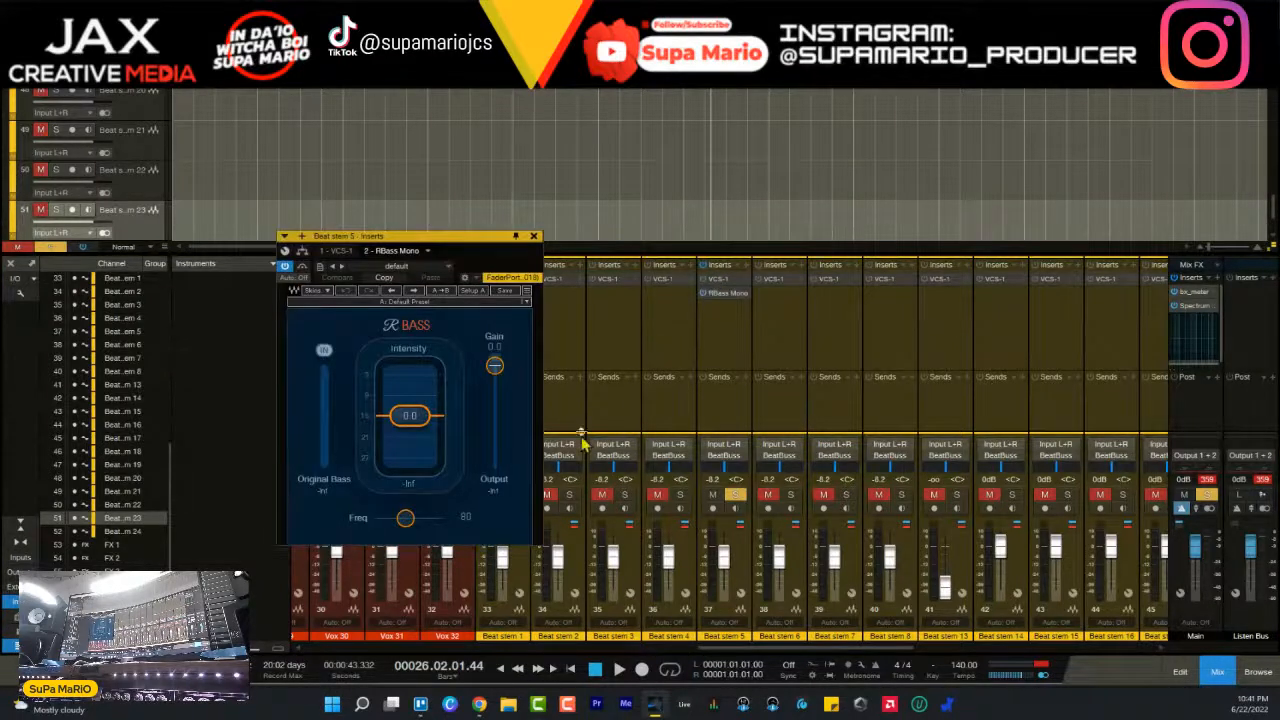
- Set the RBass frequency on Beat stem 5 to about 56 and lower its intensity to about -23.9
{"action": "left_click_drag", "start_coordinate": [405, 518], "coordinate": [395, 548]}
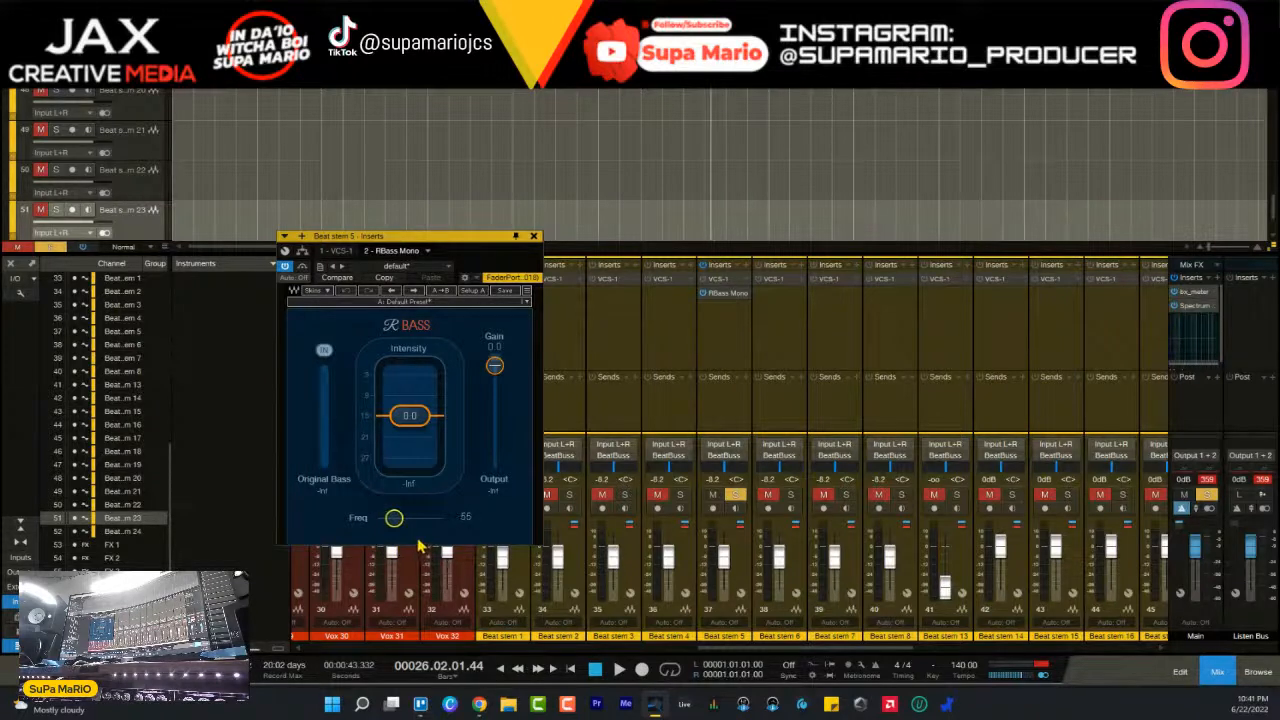
{"action": "left_click_drag", "start_coordinate": [445, 247], "coordinate": [705, 222]}
{"action": "scroll", "coordinate": [680, 150], "scroll_direction": "up", "scroll_amount": 5}
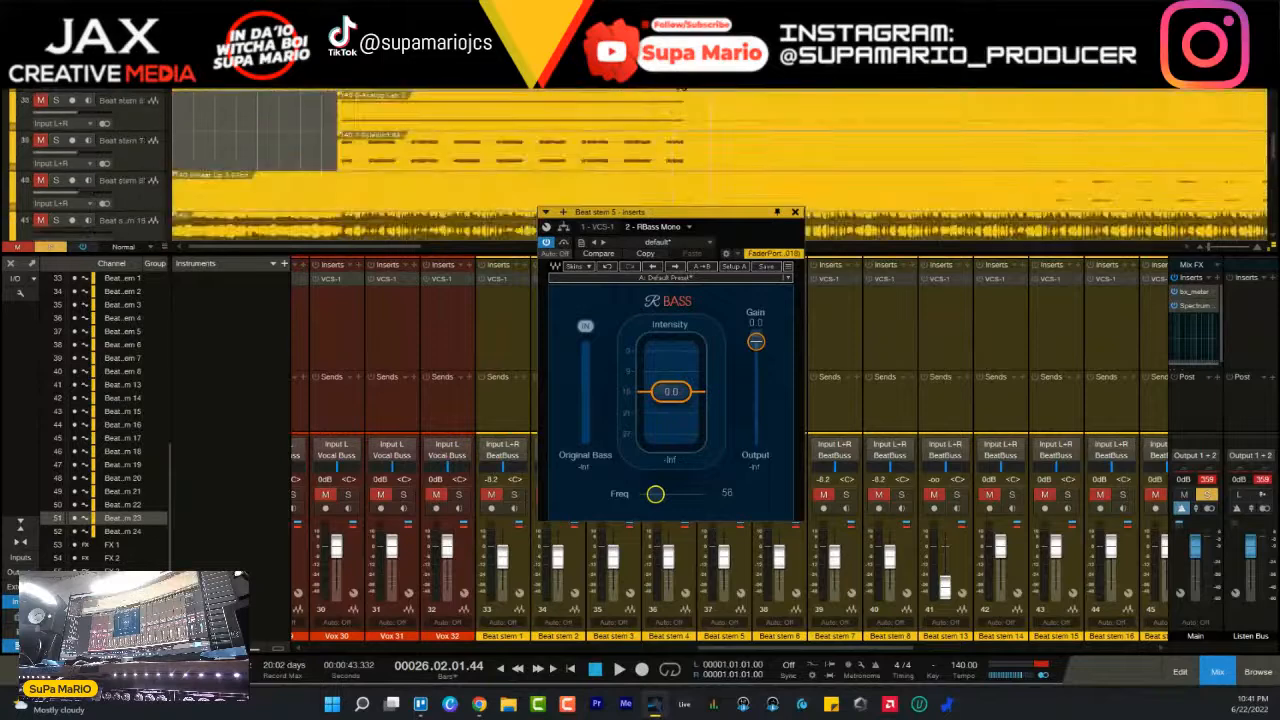
{"action": "scroll", "coordinate": [683, 91], "scroll_direction": "down", "scroll_amount": 5}
{"action": "scroll", "coordinate": [704, 148], "scroll_direction": "down", "scroll_amount": 2}
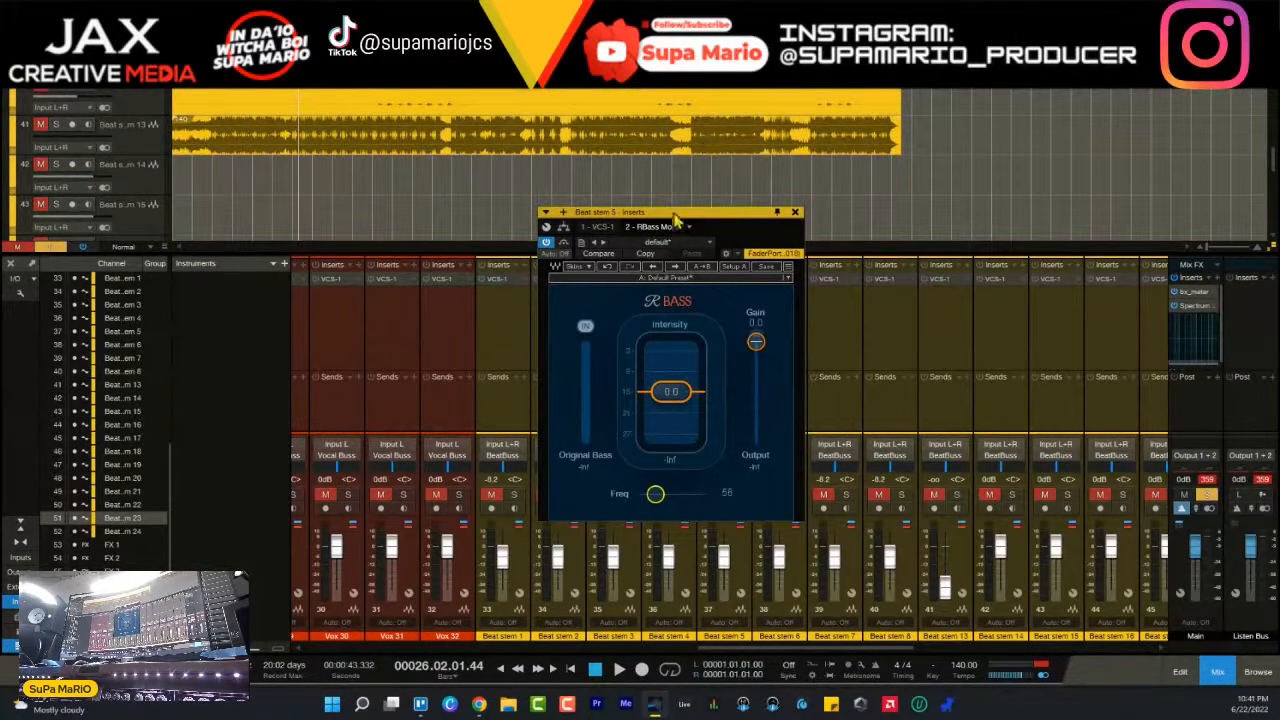
{"action": "scroll", "coordinate": [680, 180], "scroll_direction": "up", "scroll_amount": 5}
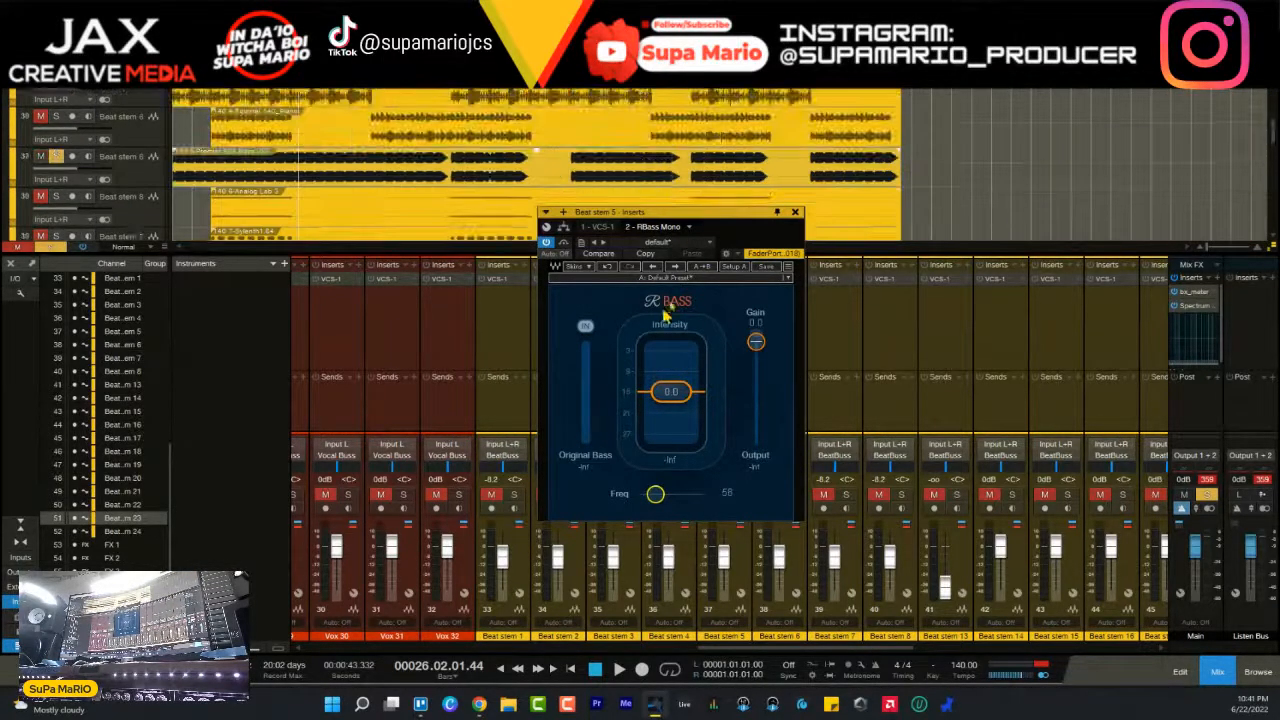
{"action": "left_click_drag", "start_coordinate": [673, 392], "coordinate": [678, 447]}
{"action": "left_click_drag", "start_coordinate": [656, 493], "coordinate": [659, 492]}
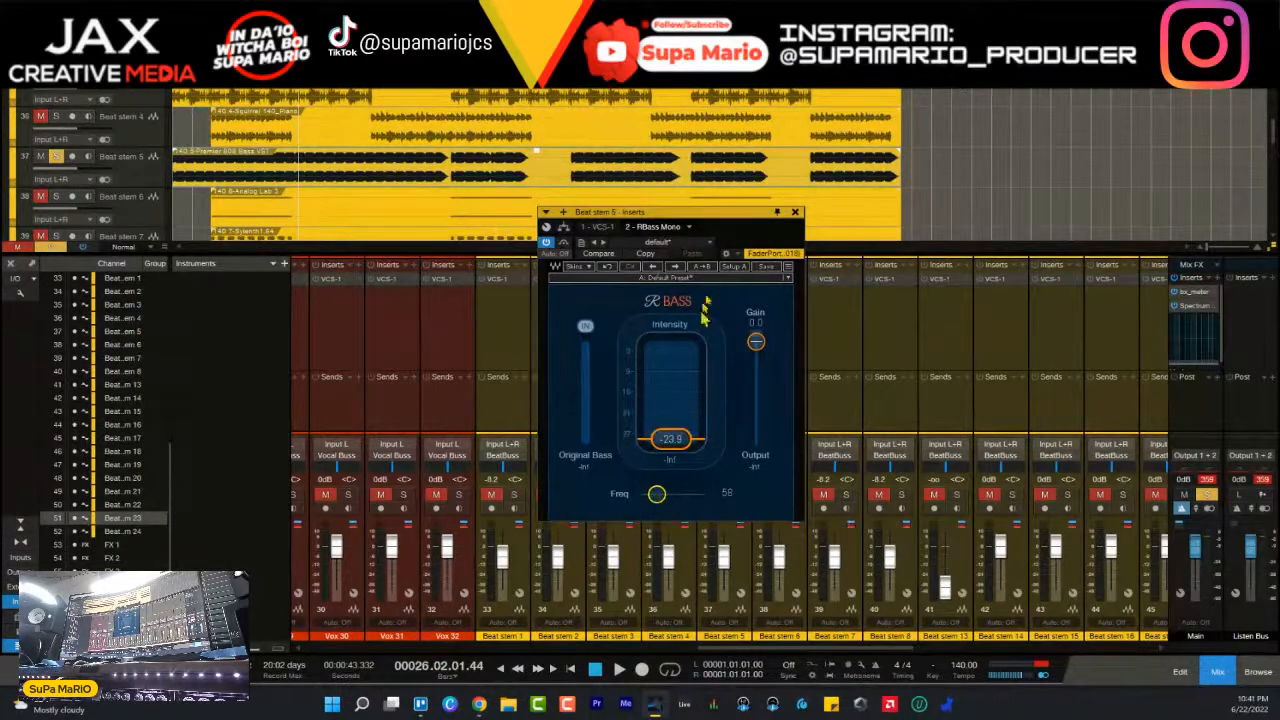
- Raise the RBass intensity on Beat stem 5 to about -8.2, compare it with the effect bypassed and close its window
{"action": "left_click_drag", "start_coordinate": [686, 440], "coordinate": [680, 202]}
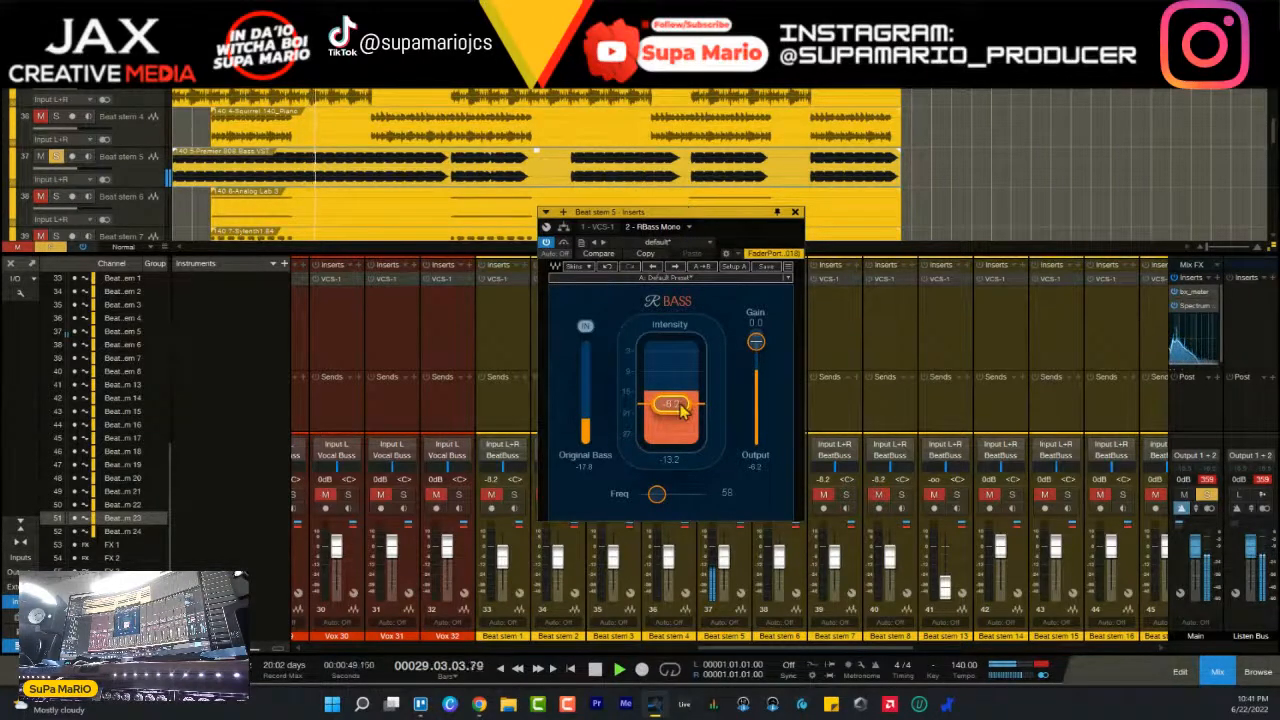
{"action": "left_click", "coordinate": [546, 243]}
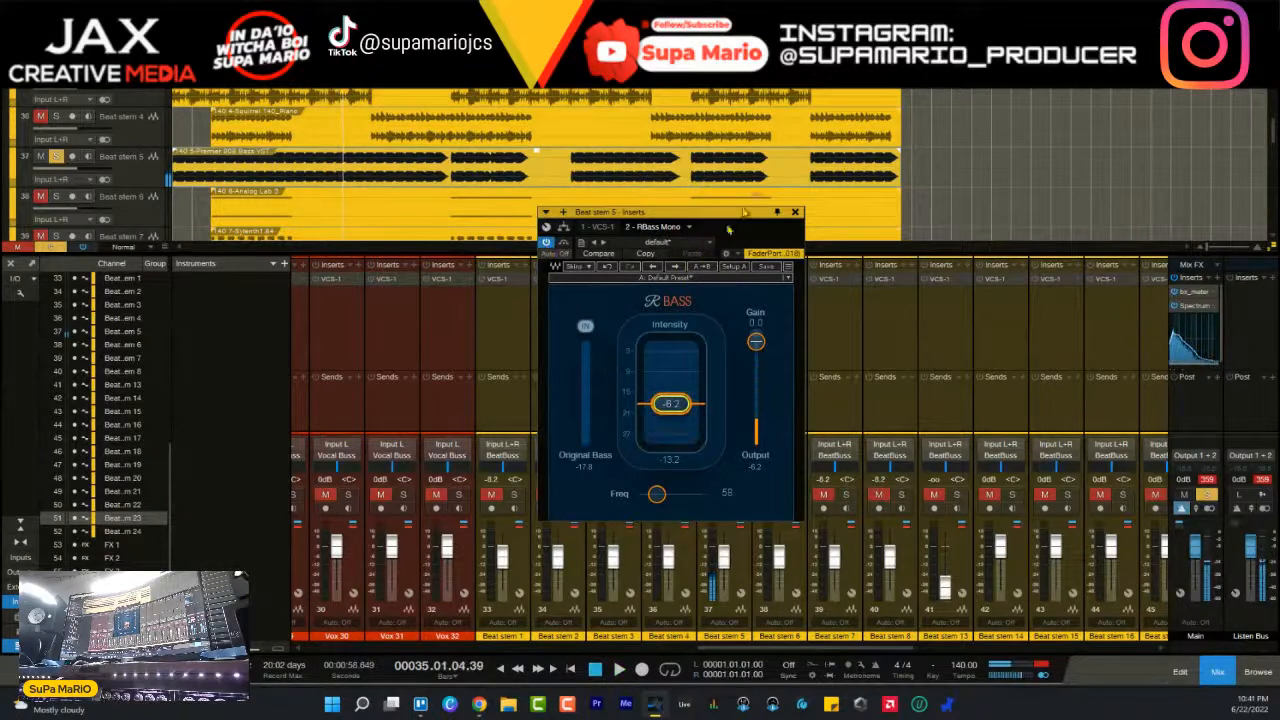
{"action": "left_click", "coordinate": [795, 212]}
- Set Beat stem 5's fader to -2.5 dB while comparing the bass soloed and within the full beat
{"action": "key", "text": "space"}
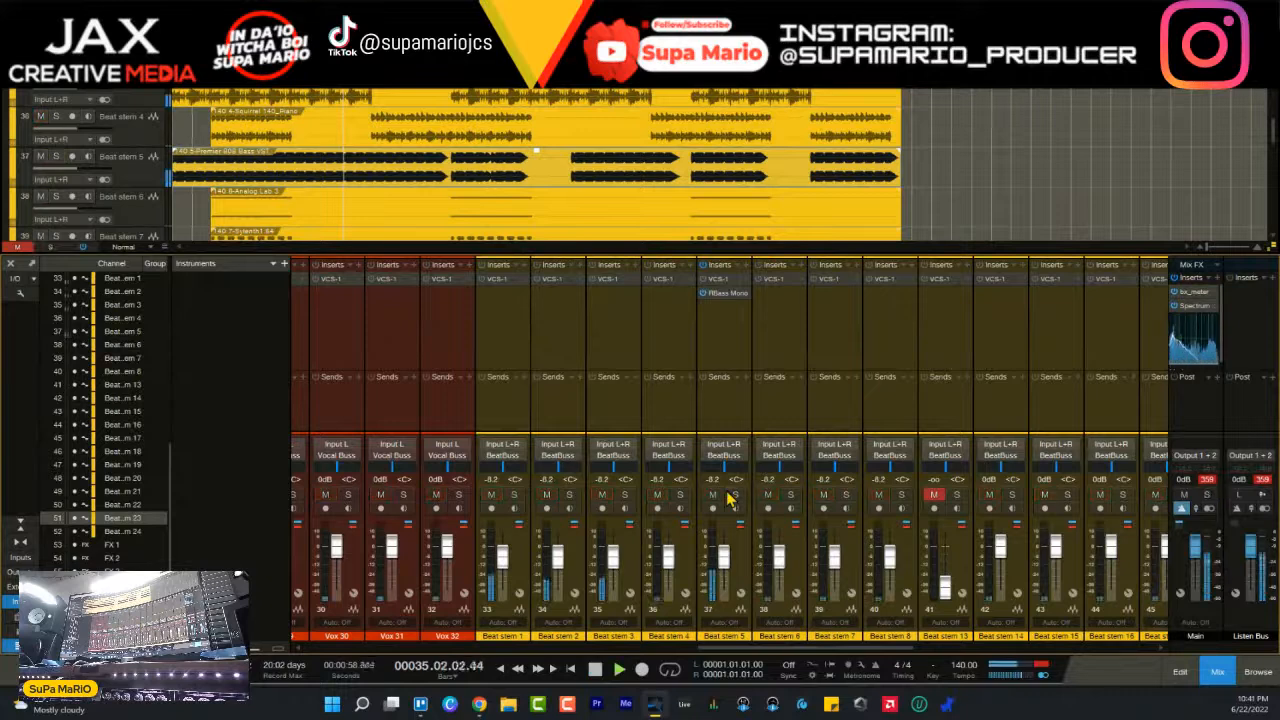
{"action": "key", "text": "space"}
{"action": "left_click", "coordinate": [735, 494]}
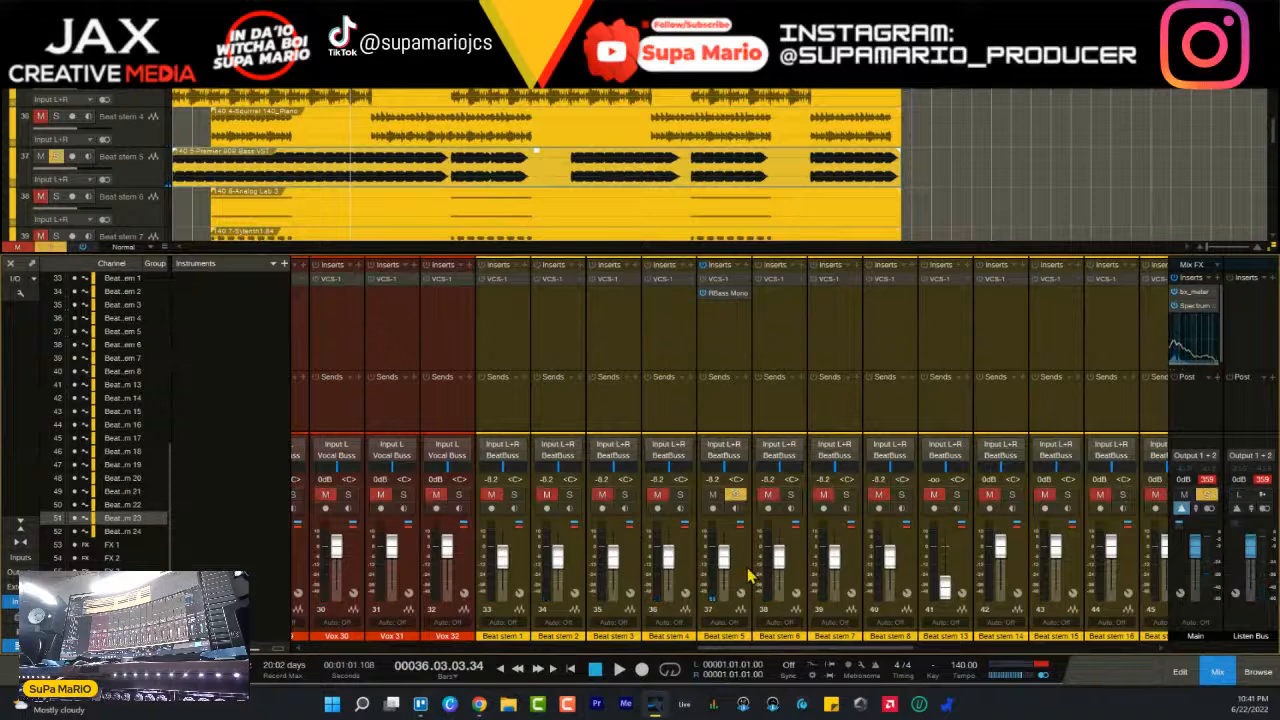
{"action": "key", "text": "space"}
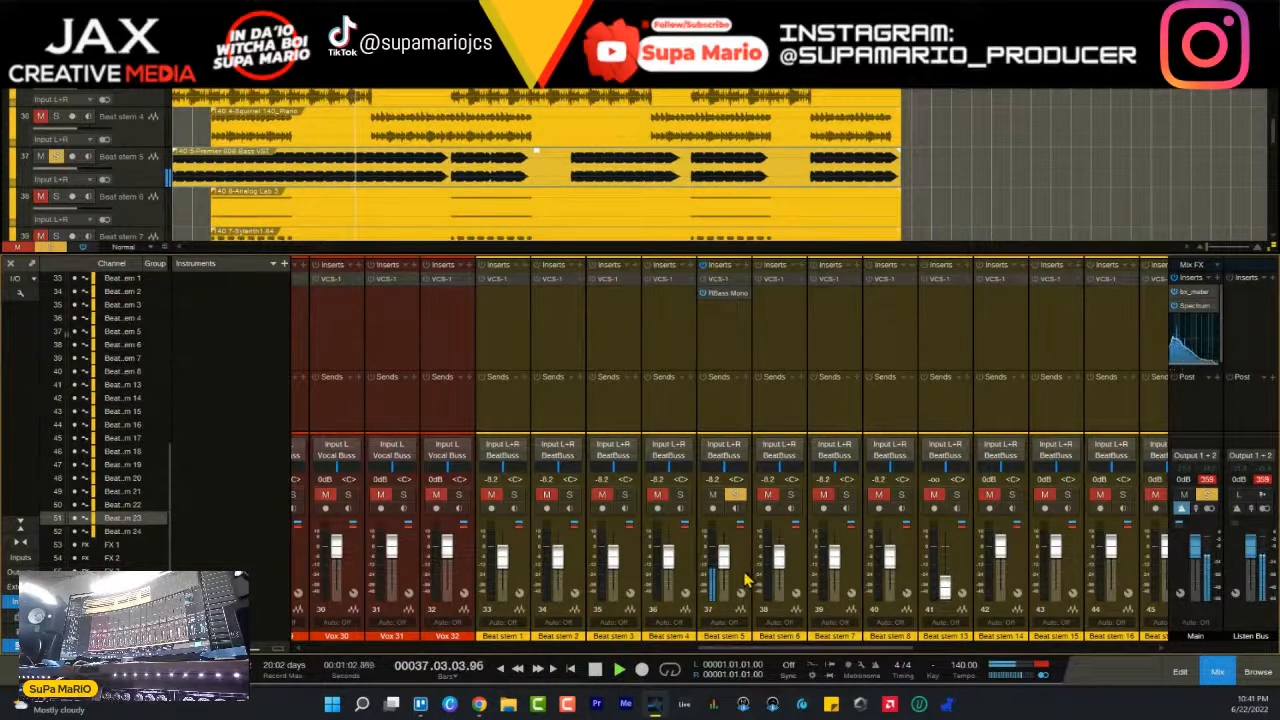
{"action": "left_click", "coordinate": [745, 580]}
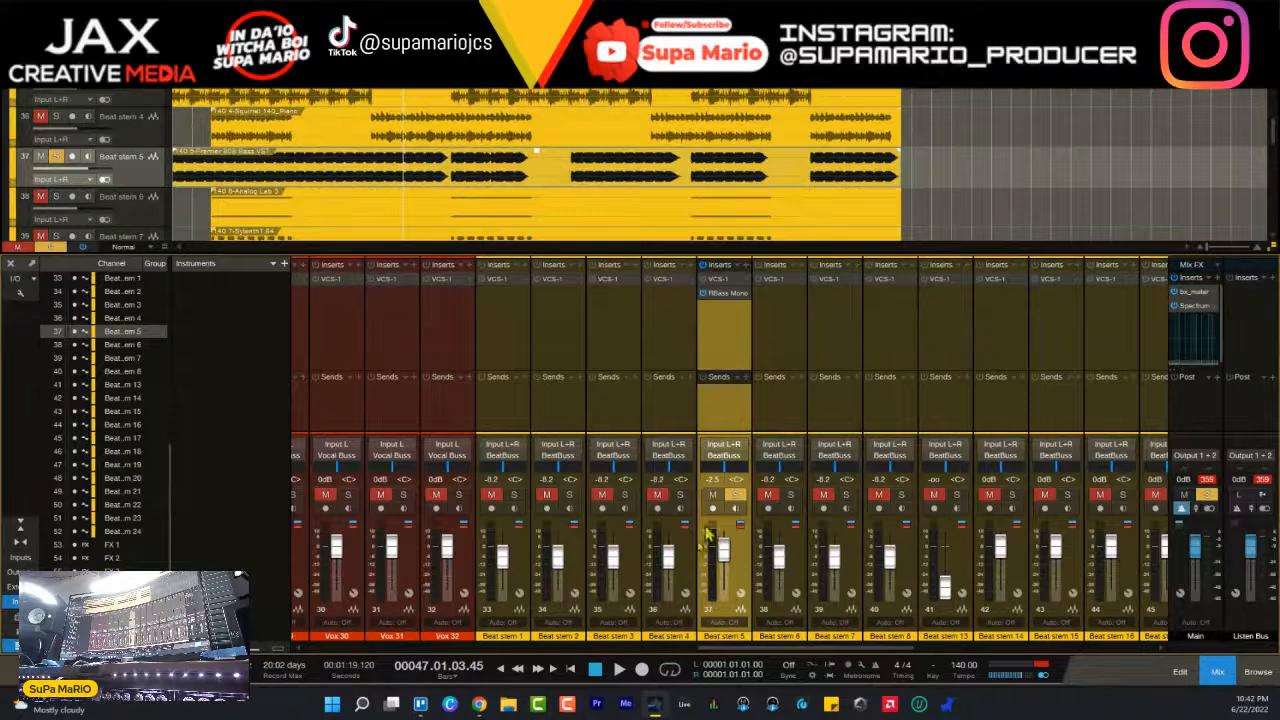
{"action": "left_click", "coordinate": [735, 494]}
{"action": "key", "text": "space"}
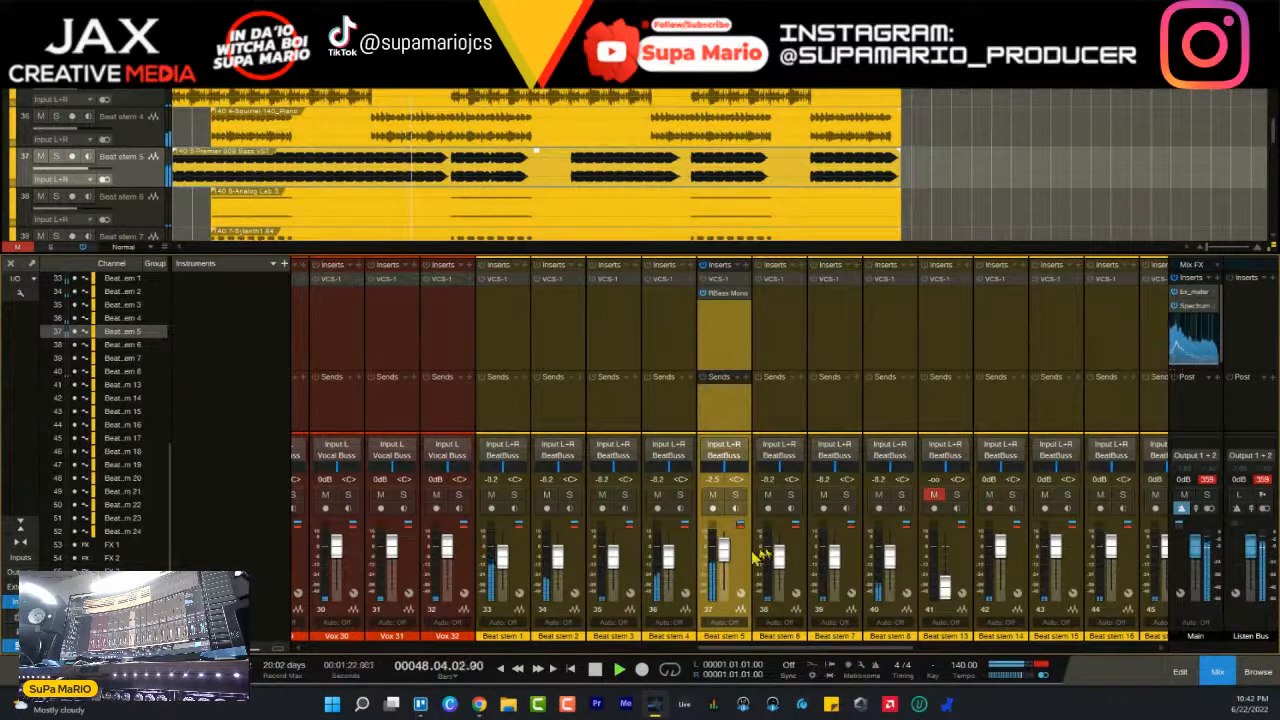
- Solo Beat stem 1 and Beat stem 5 together and move the Beat stem 5 channel directly before Beat stem 1
{"action": "left_click", "coordinate": [516, 495]}
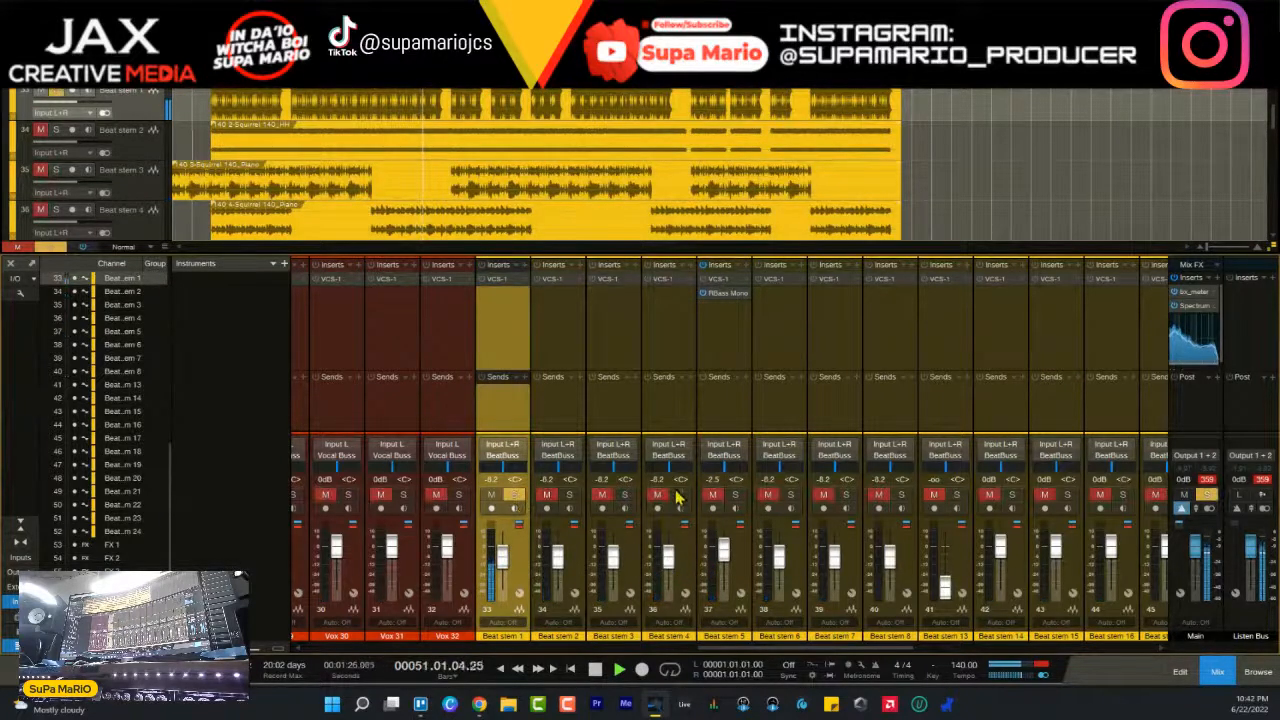
{"action": "left_click", "coordinate": [735, 495]}
{"action": "left_click", "coordinate": [745, 568]}
{"action": "left_click_drag", "start_coordinate": [744, 566], "coordinate": [479, 567]}
- Rename the Beat stem 5 channel as 808 and Beat stem 1 as drum track, and resume playback
{"action": "double_click", "coordinate": [508, 636]}
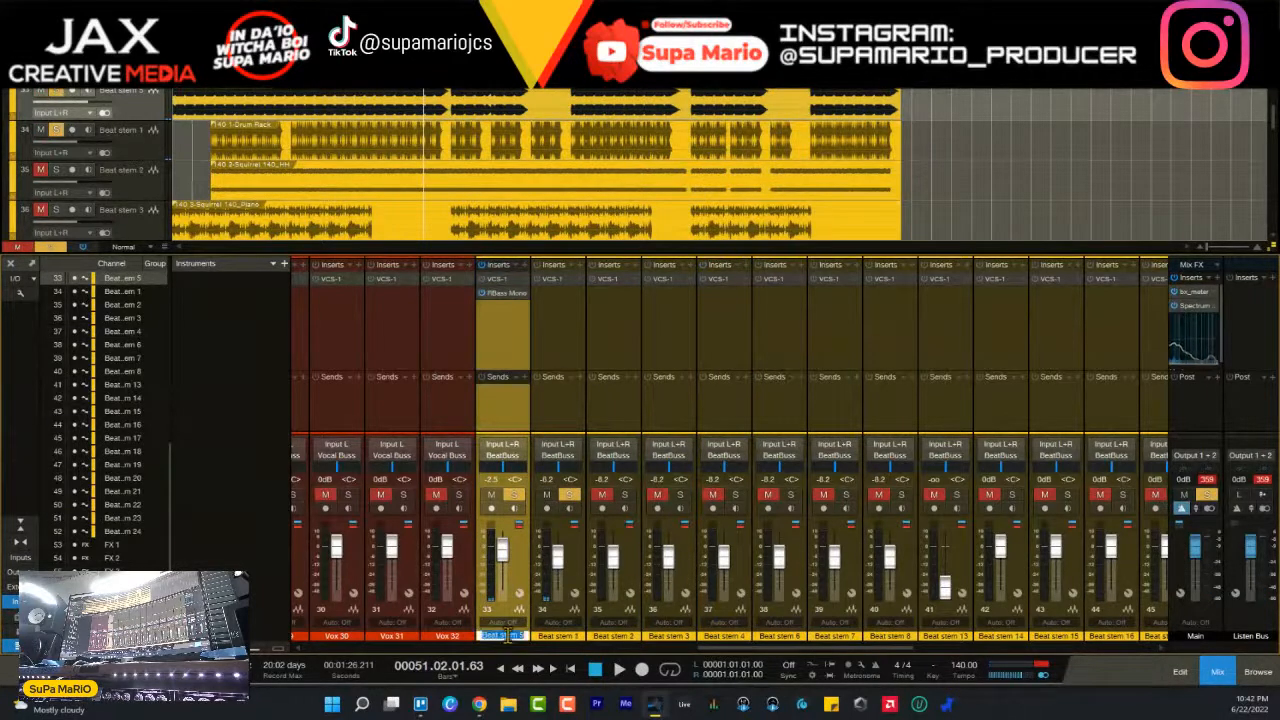
{"action": "type", "text": "808"}
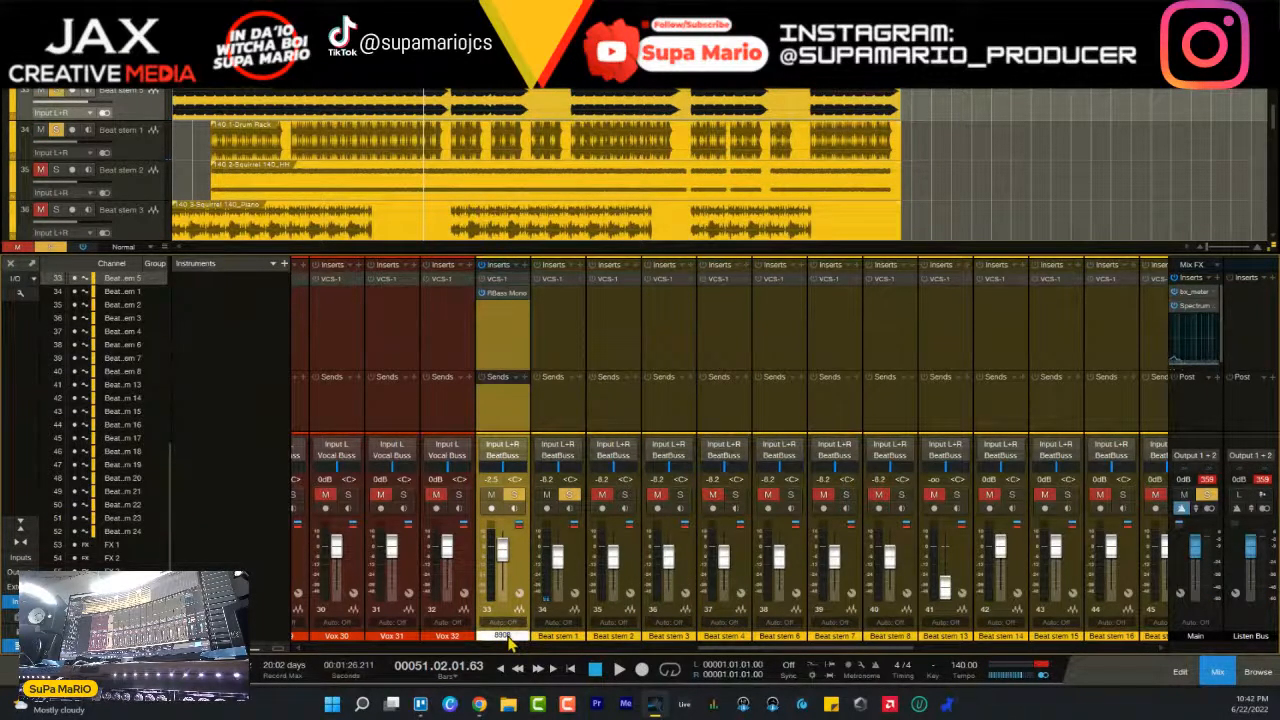
{"action": "key", "text": "Return"}
{"action": "double_click", "coordinate": [564, 637]}
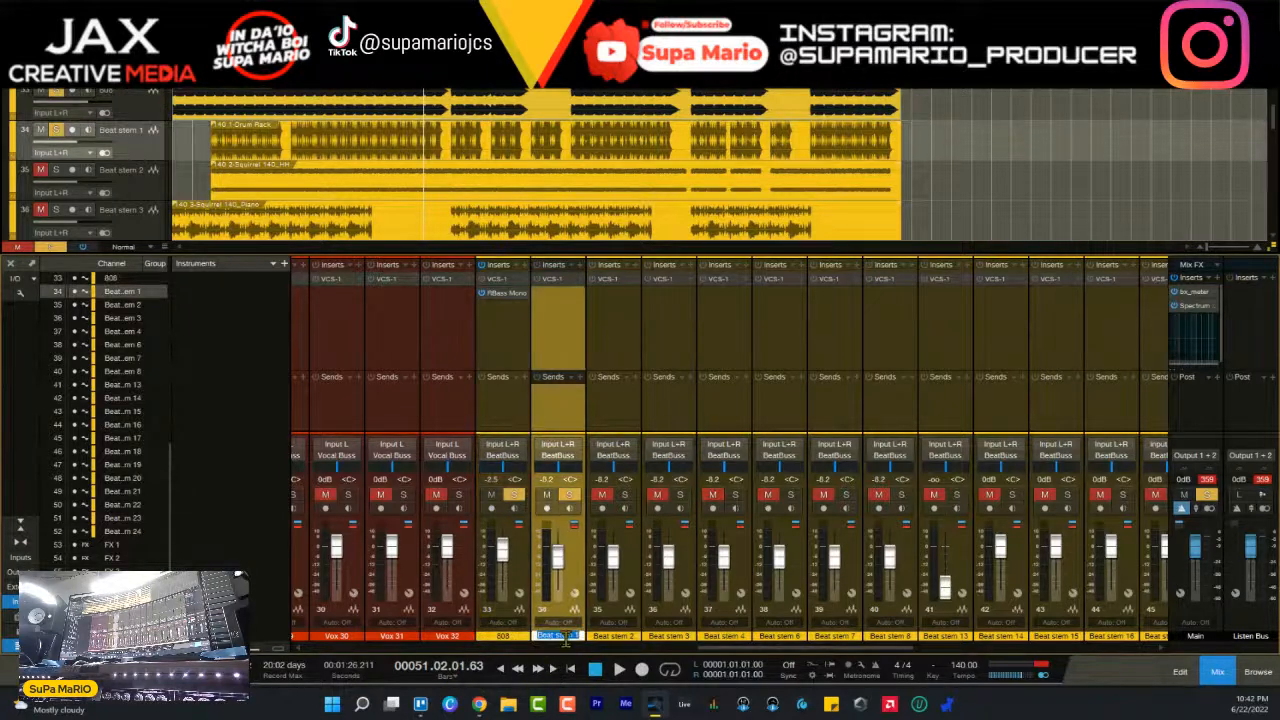
{"action": "type", "text": "drum track"}
{"action": "key", "text": "Return"}
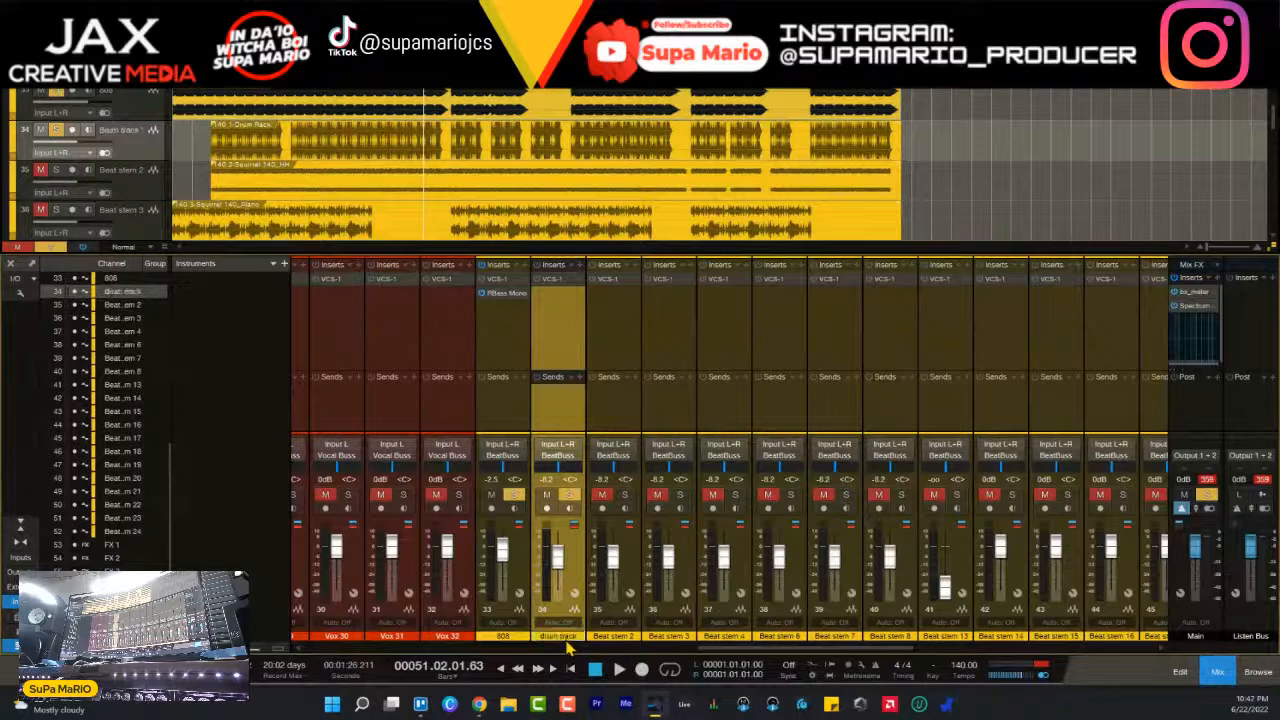
{"action": "key", "text": "space"}
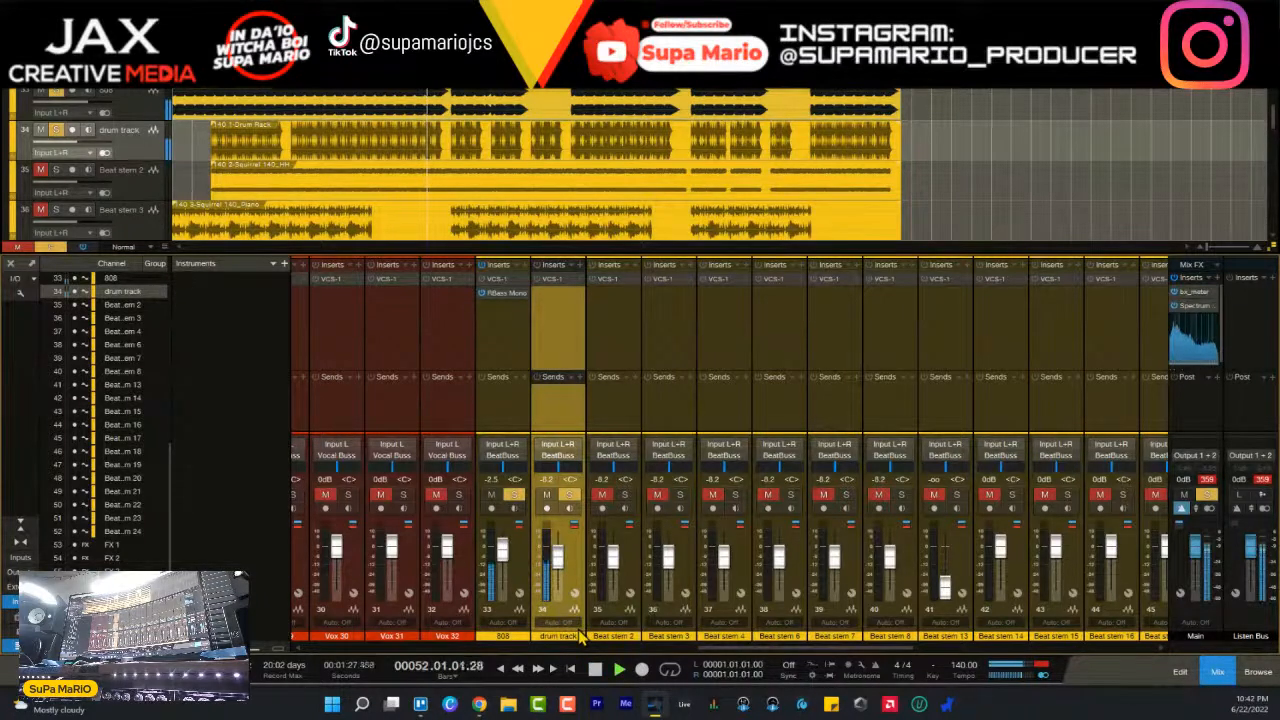
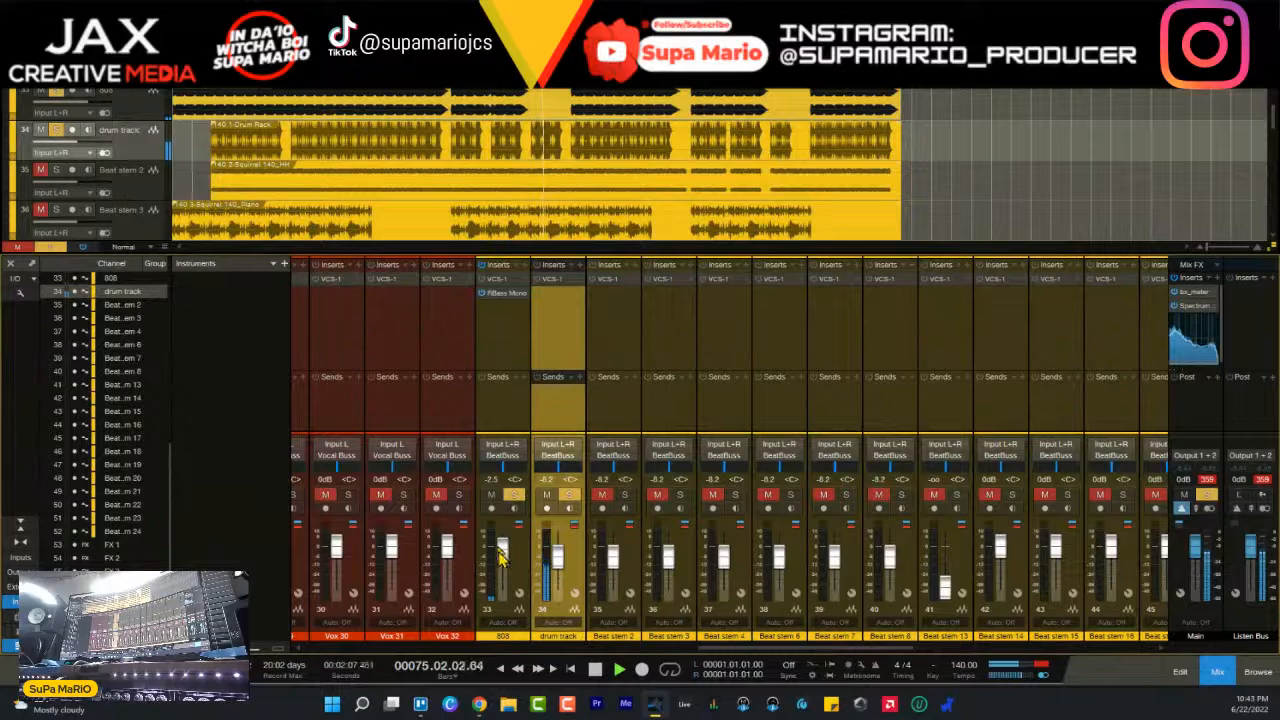
- Restart playback from bar 25, open the drum track's VCS-1 insert and switch the plug-in on
{"action": "key", "text": "space"}
{"action": "scroll", "coordinate": [283, 150], "scroll_direction": "up", "scroll_amount": 2}
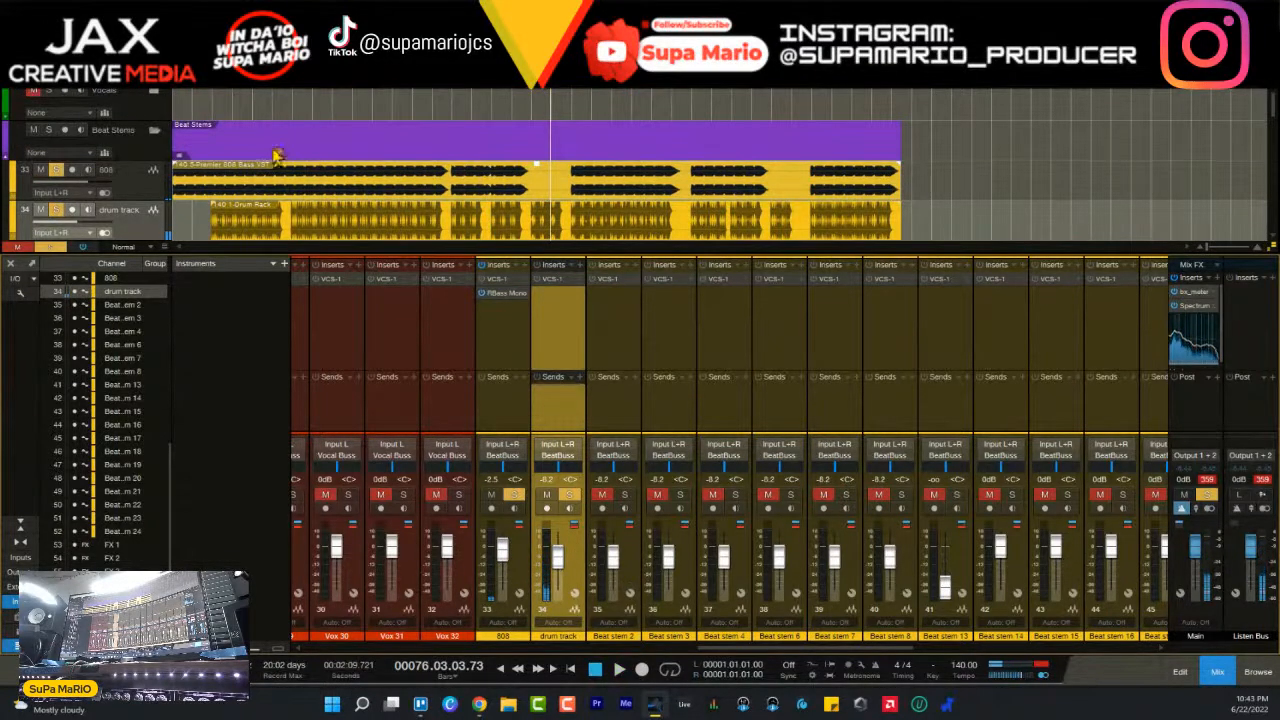
{"action": "left_click", "coordinate": [293, 80]}
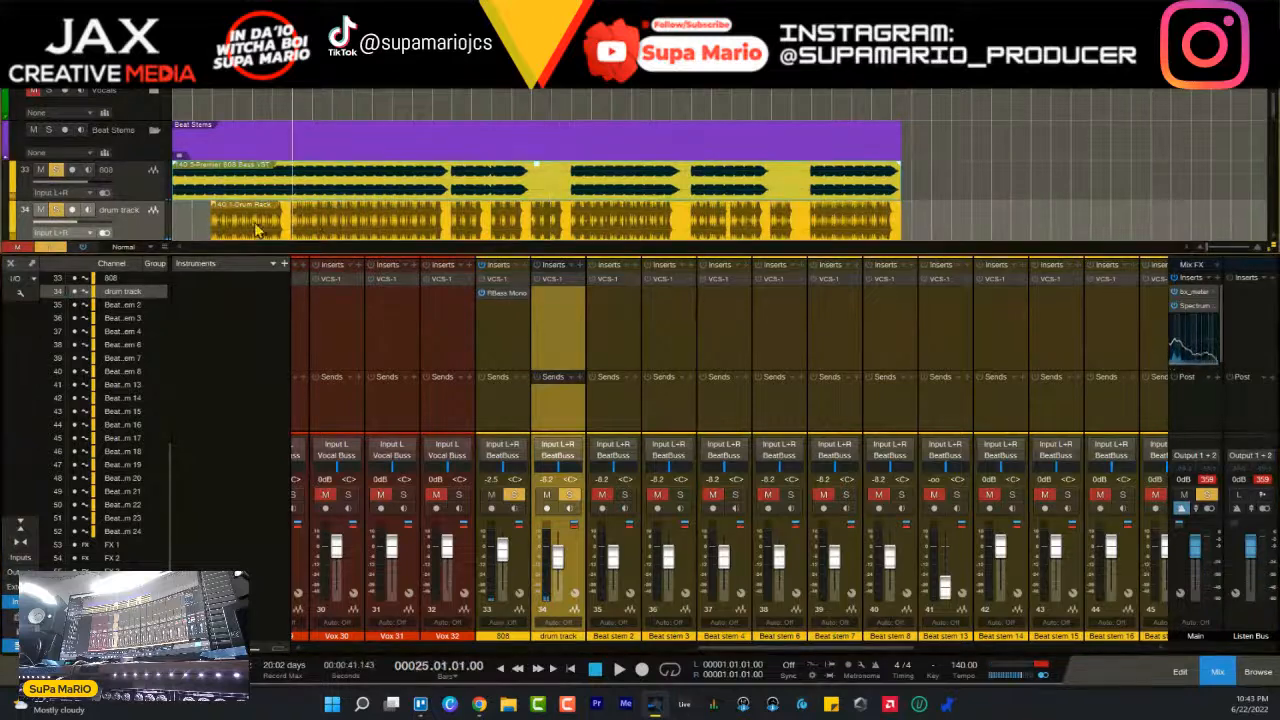
{"action": "left_click", "coordinate": [553, 279]}
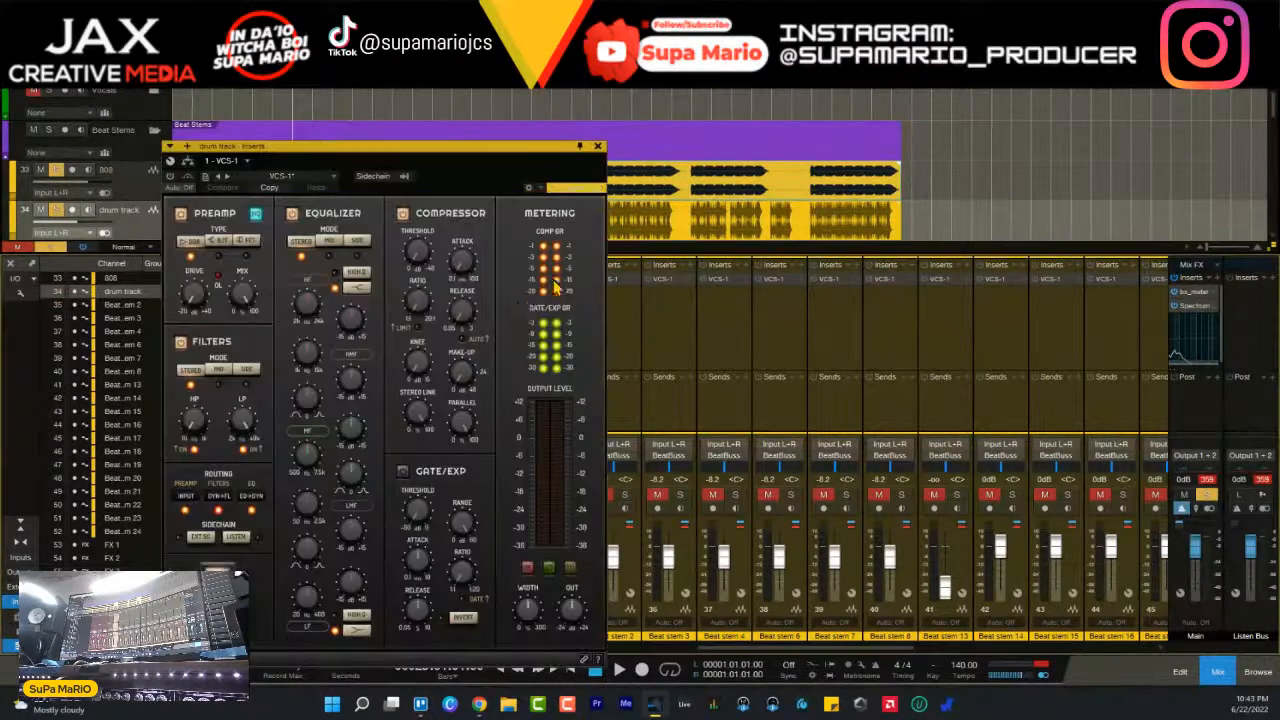
{"action": "left_click_drag", "start_coordinate": [373, 157], "coordinate": [603, 129]}
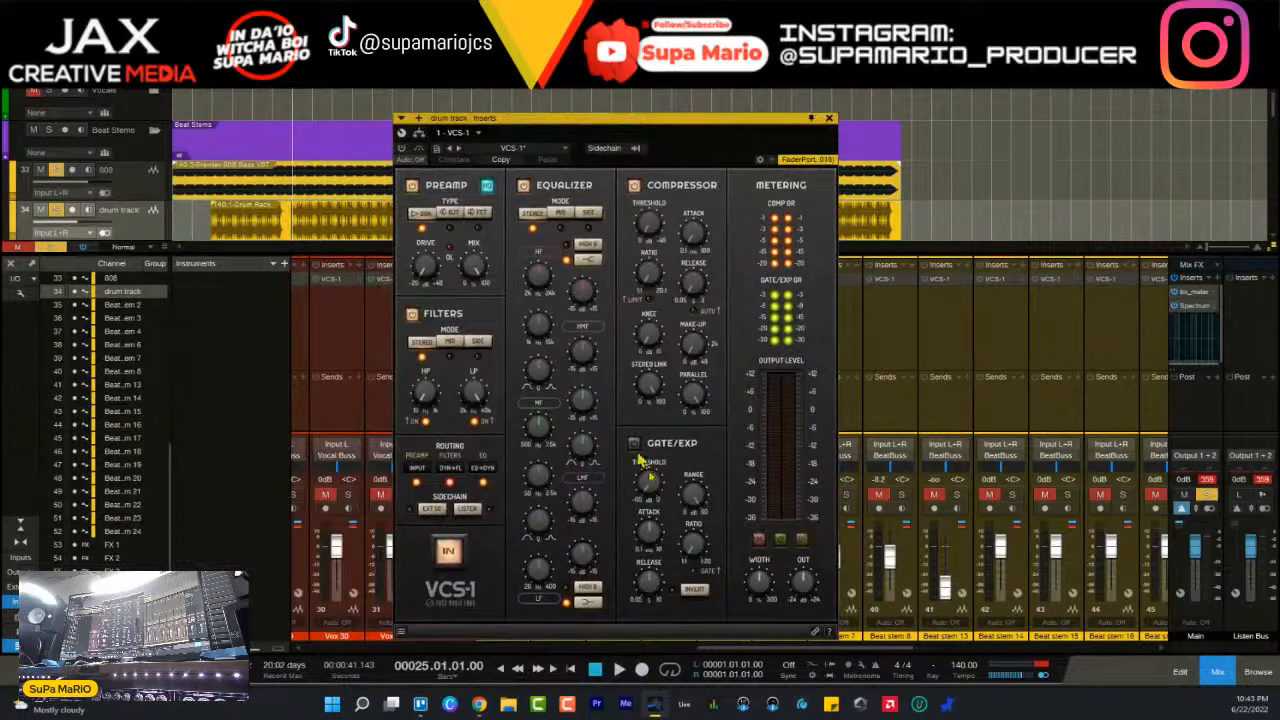
{"action": "key", "text": "space"}
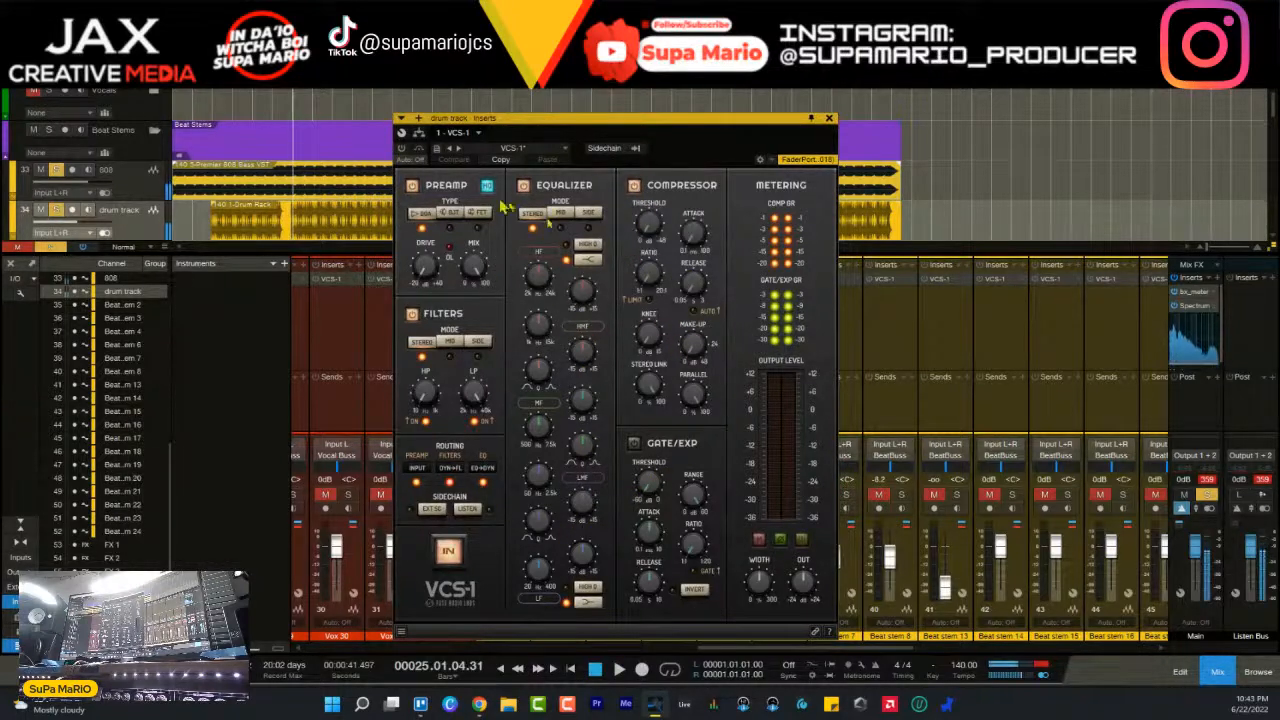
{"action": "left_click", "coordinate": [401, 148]}
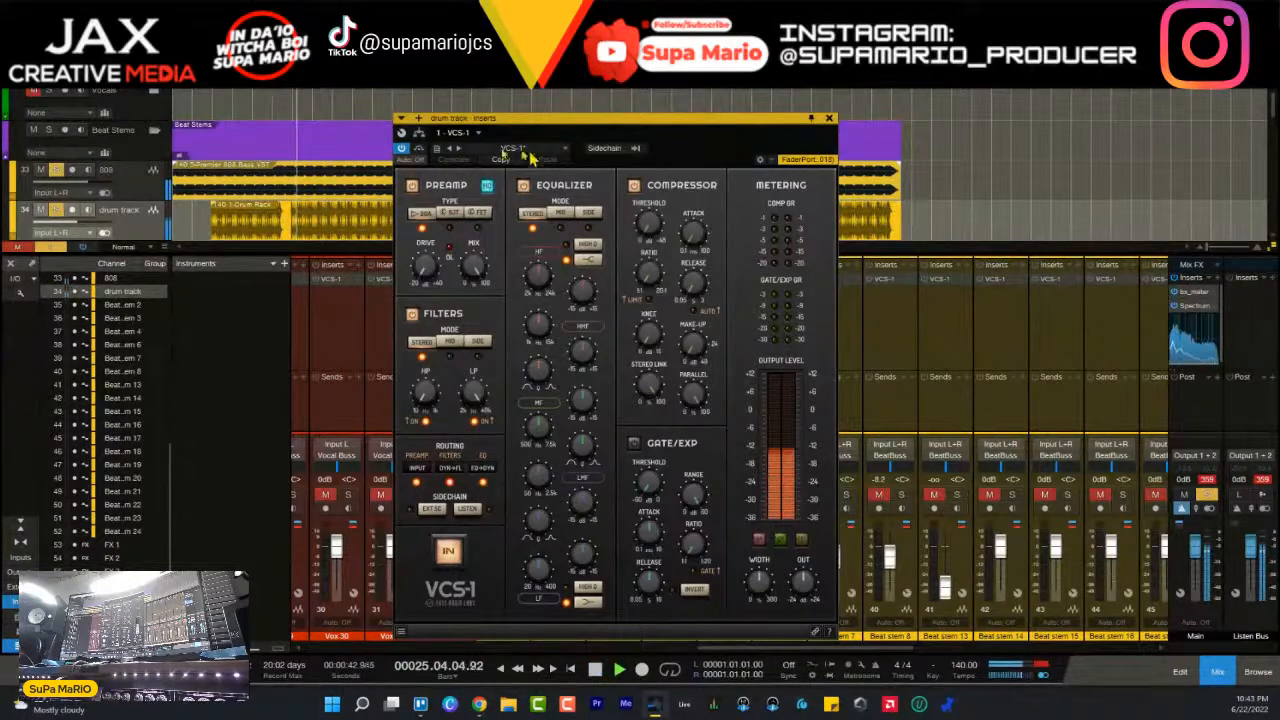
{"action": "left_click_drag", "start_coordinate": [523, 133], "coordinate": [726, 167]}
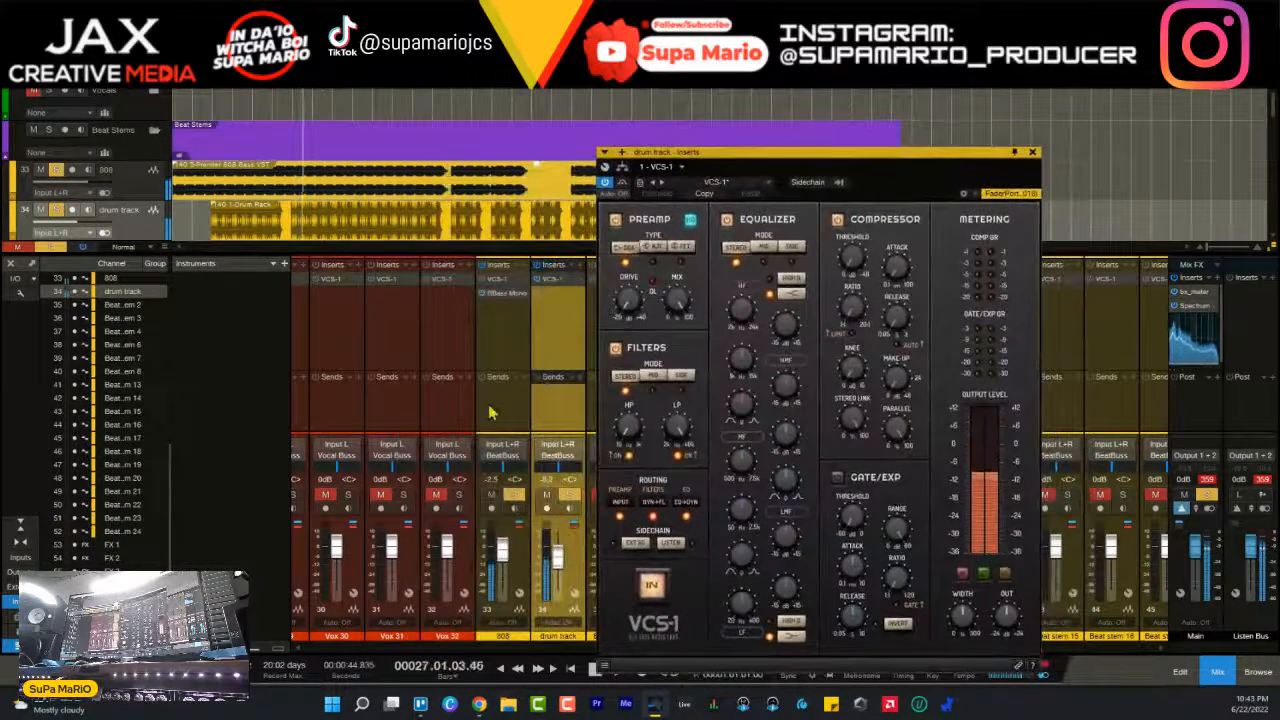
- With the 808's solo off, raise the drum track's VCS-1 preamp drive and compare the preamp types, settling on BJT
{"action": "left_click", "coordinate": [514, 496]}
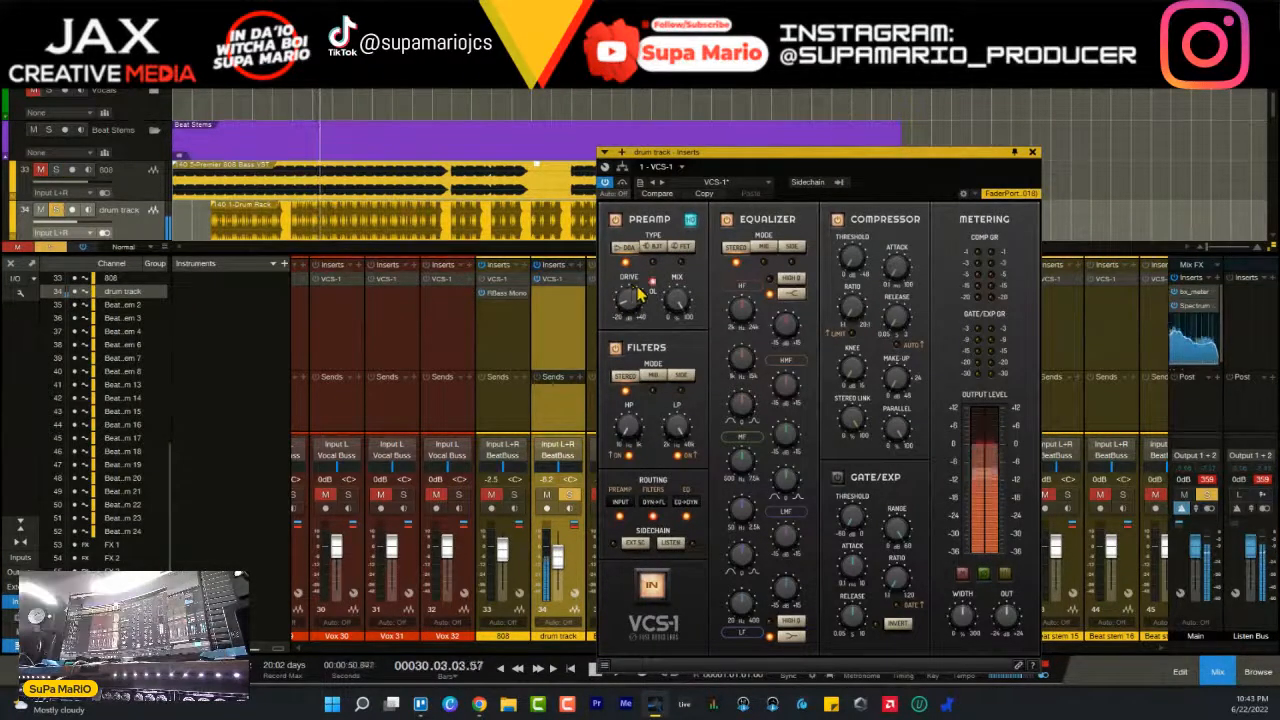
{"action": "left_click_drag", "start_coordinate": [645, 313], "coordinate": [637, 284]}
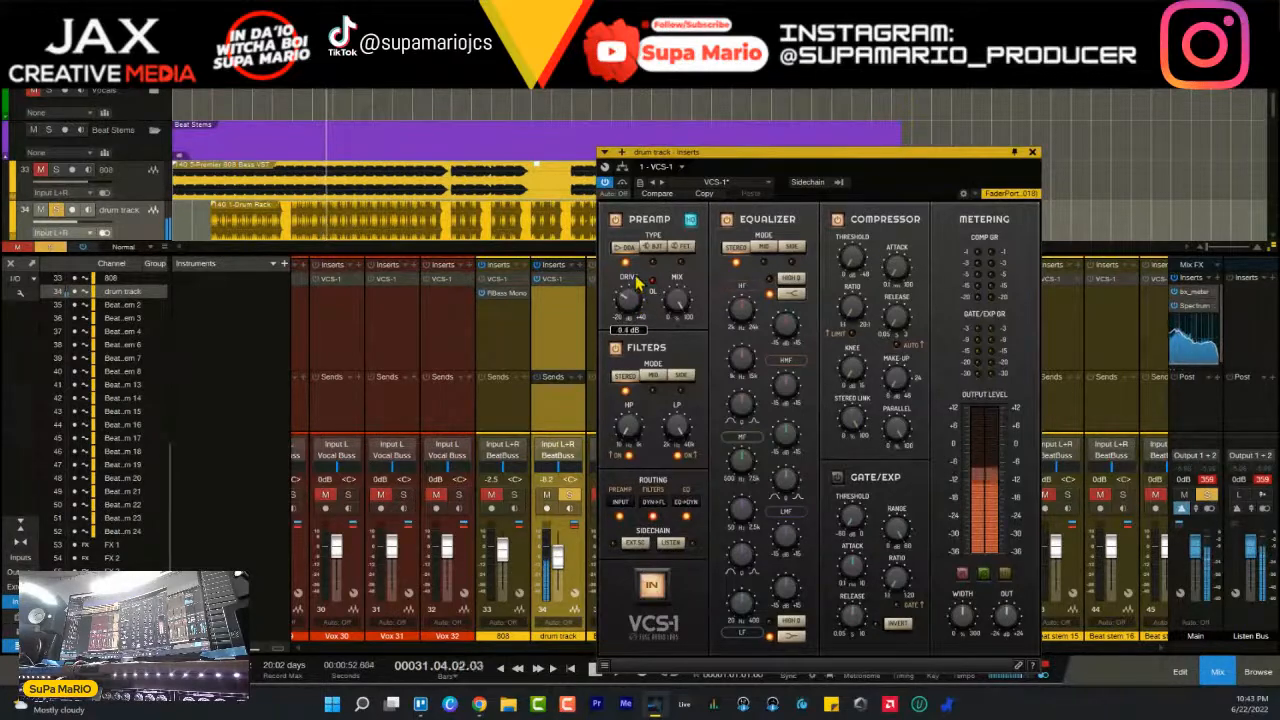
{"action": "left_click", "coordinate": [653, 248]}
{"action": "left_click", "coordinate": [682, 248]}
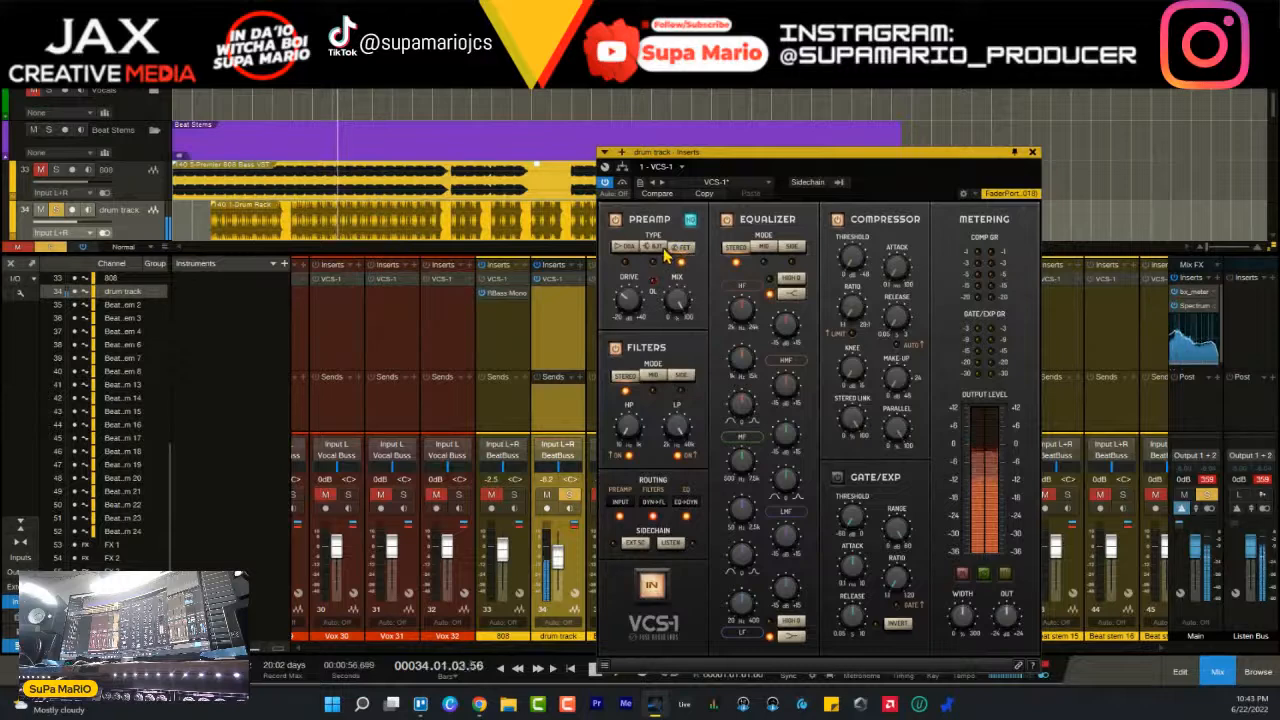
{"action": "left_click", "coordinate": [663, 251]}
{"action": "left_click", "coordinate": [627, 249]}
{"action": "left_click", "coordinate": [677, 249]}
{"action": "left_click", "coordinate": [655, 249]}
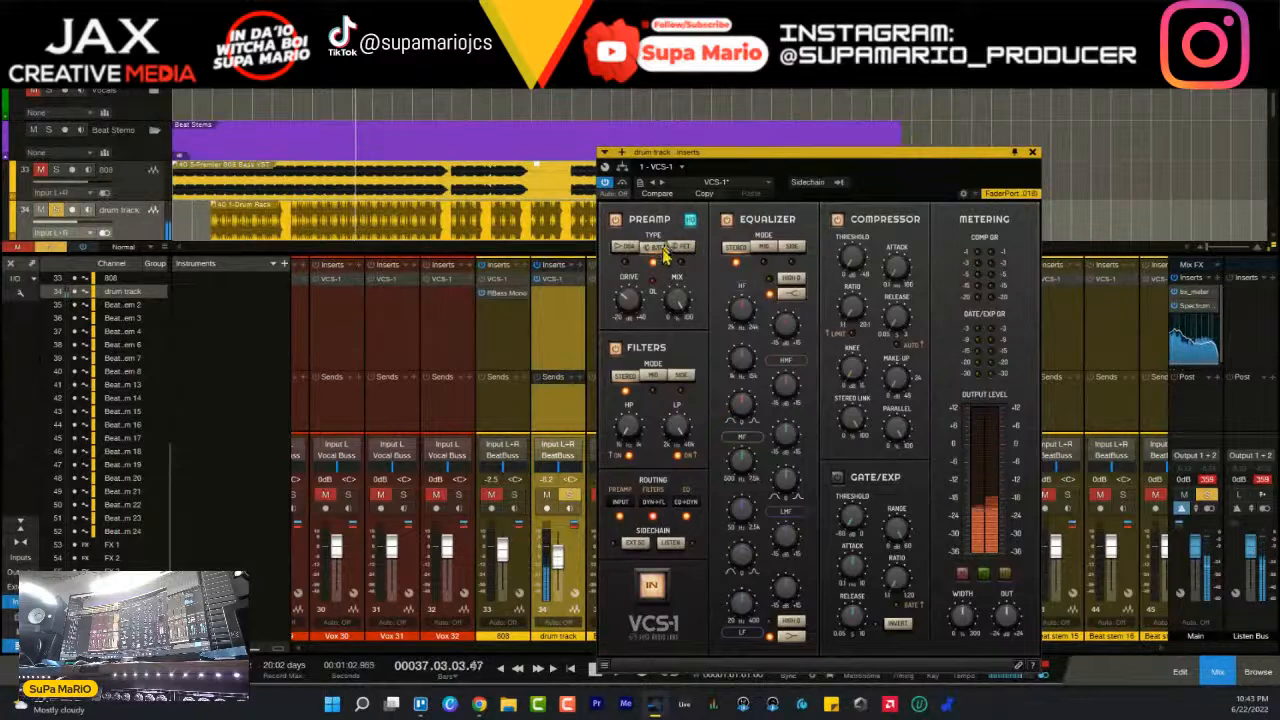
- Open the Spectrum Meter on the Main channel, place it clear of the mixer channels and switch its analysis to Waterfall
{"action": "left_click_drag", "start_coordinate": [688, 155], "coordinate": [630, 126]}
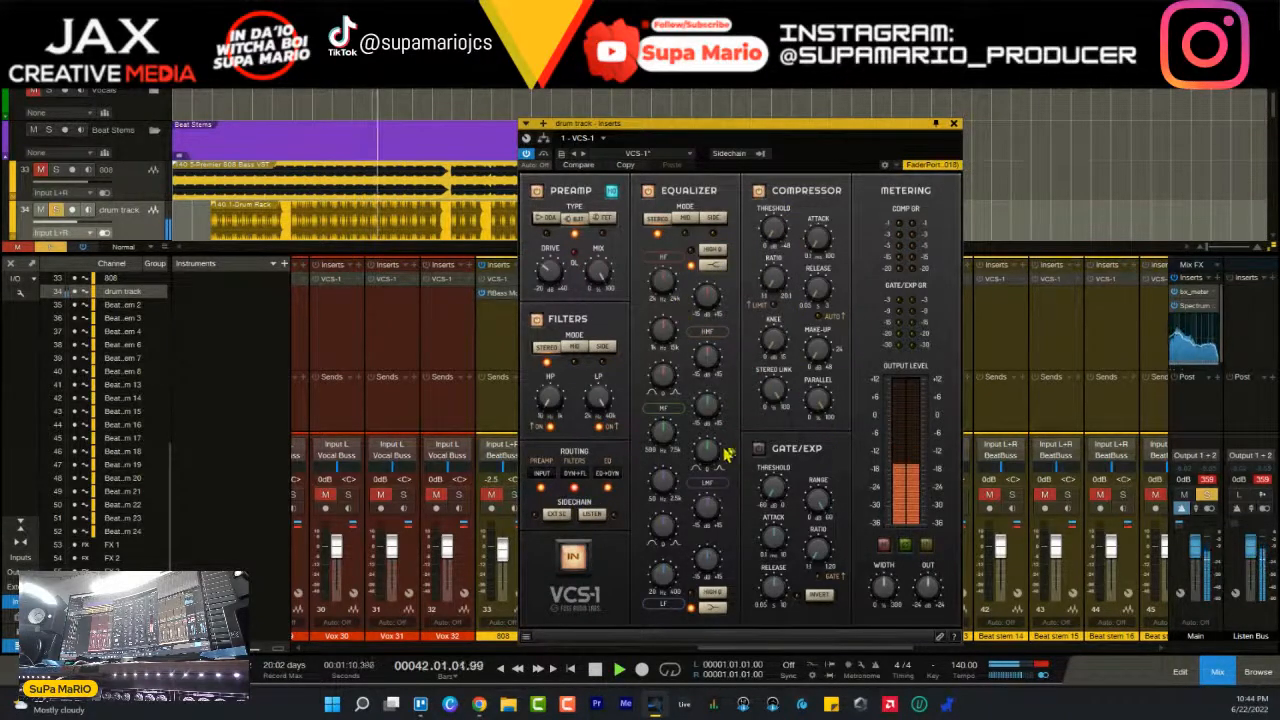
{"action": "double_click", "coordinate": [1195, 312]}
{"action": "left_click_drag", "start_coordinate": [975, 133], "coordinate": [436, 30]}
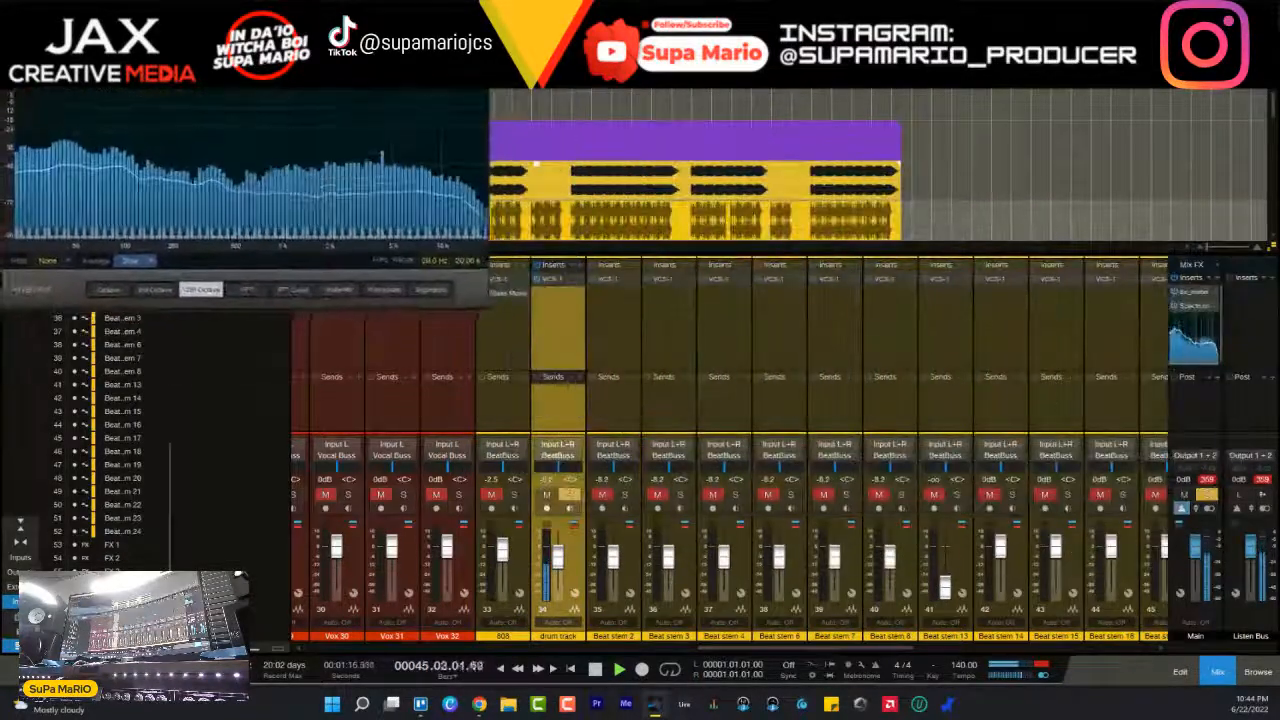
{"action": "left_click_drag", "start_coordinate": [371, 313], "coordinate": [371, 277]}
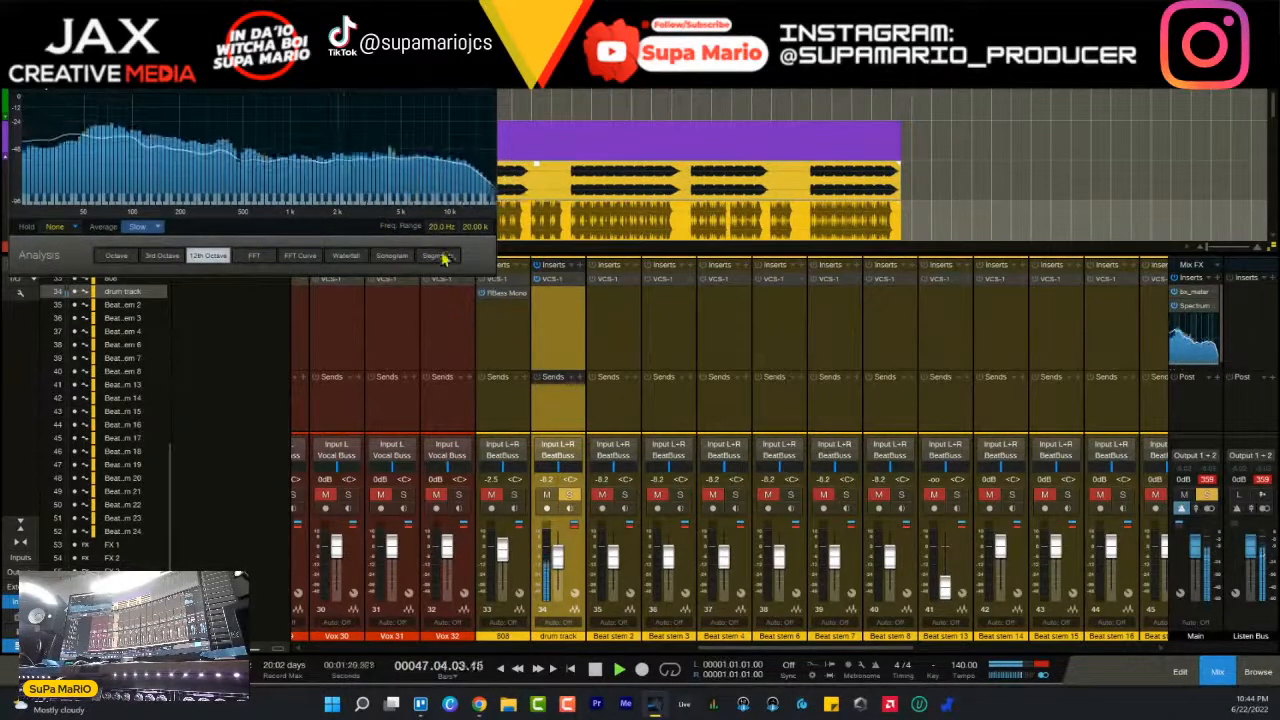
{"action": "left_click", "coordinate": [356, 260]}
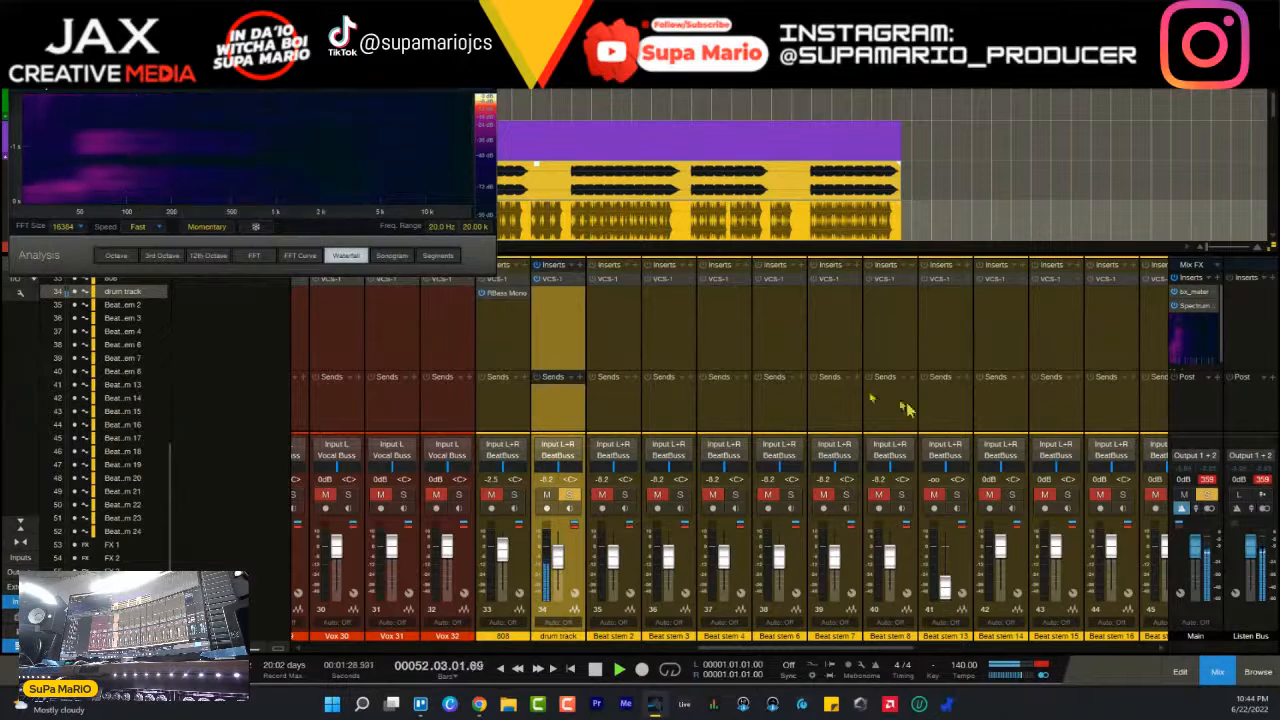
- Reopen the drum track's VCS-1 and lower the equalizer's LF frequency to about 114.4 Hz during playback
{"action": "left_click", "coordinate": [560, 280]}
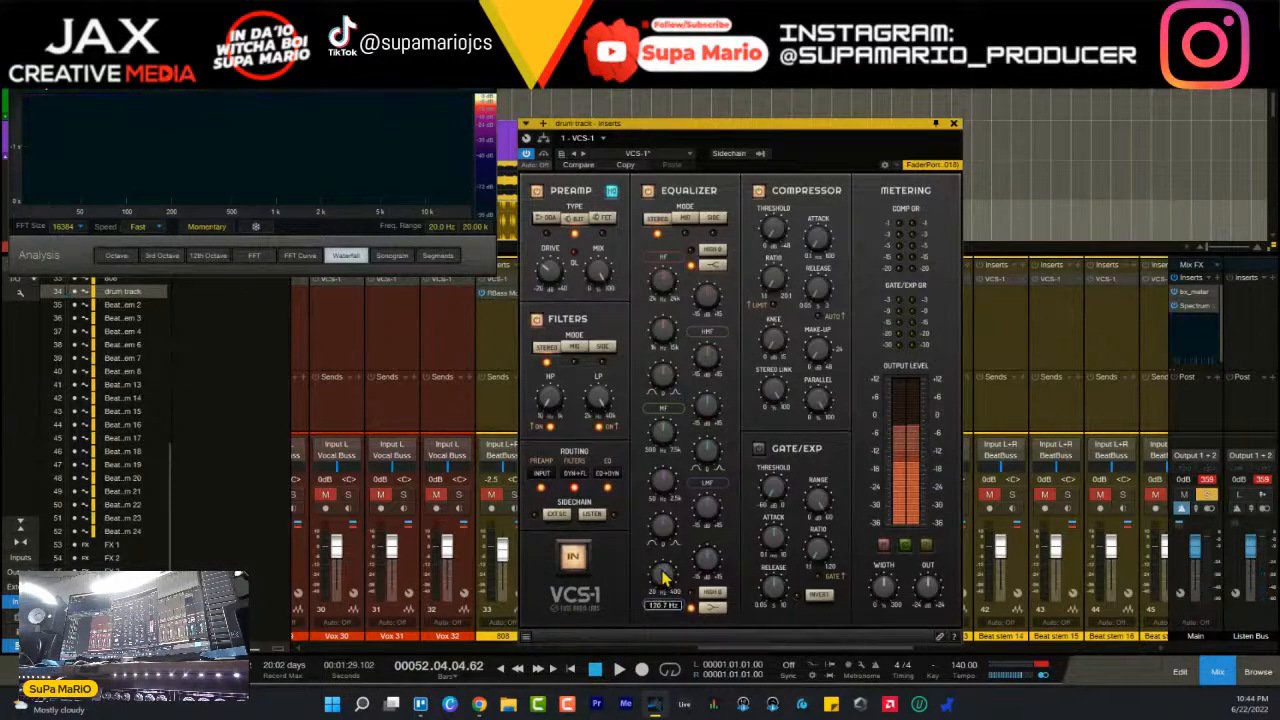
{"action": "key", "text": "space"}
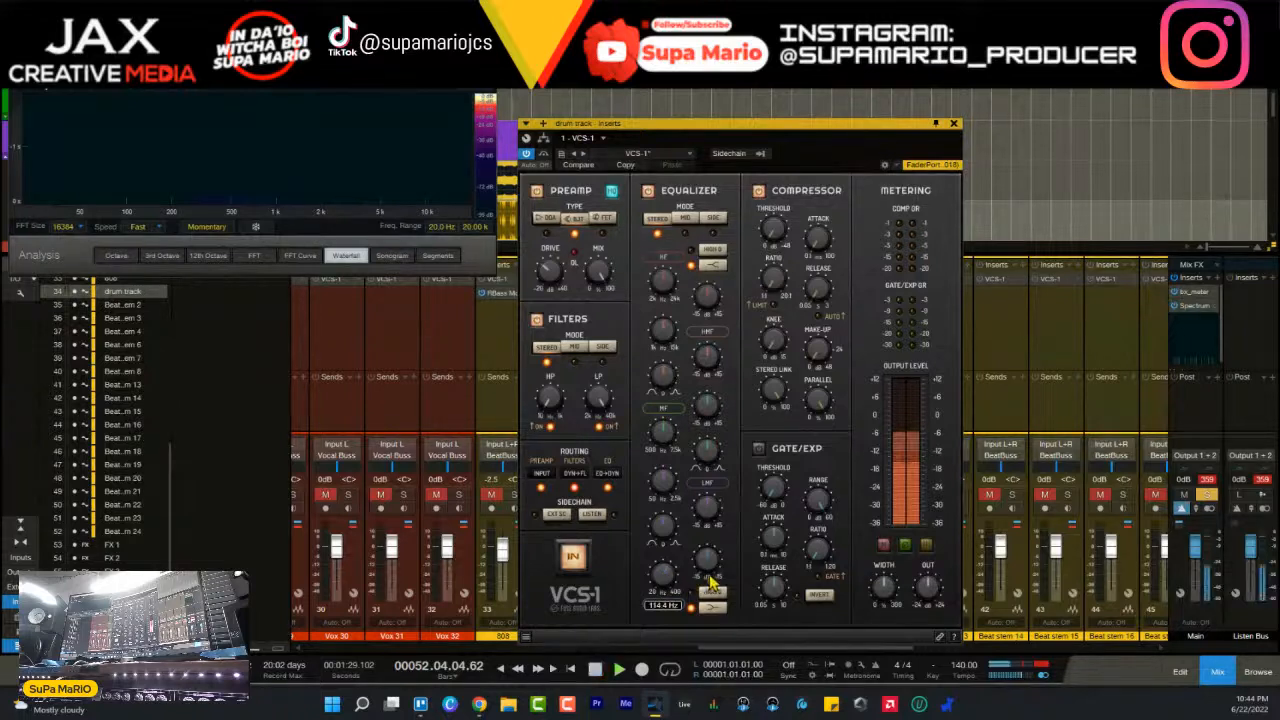
{"action": "left_click_drag", "start_coordinate": [664, 578], "coordinate": [715, 561]}
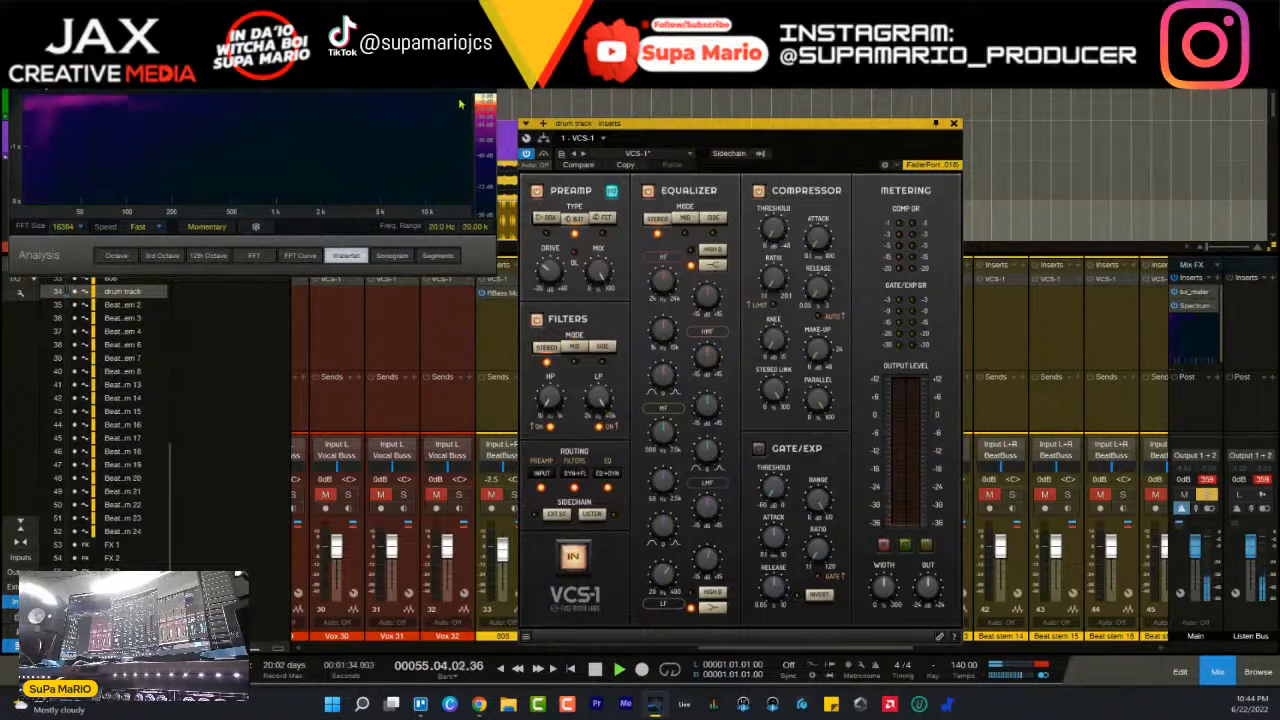
- Place the Spectrum Meter fully in view beside the VCS-1 and replay the drums from bar 25
{"action": "left_click_drag", "start_coordinate": [421, 39], "coordinate": [421, 257]}
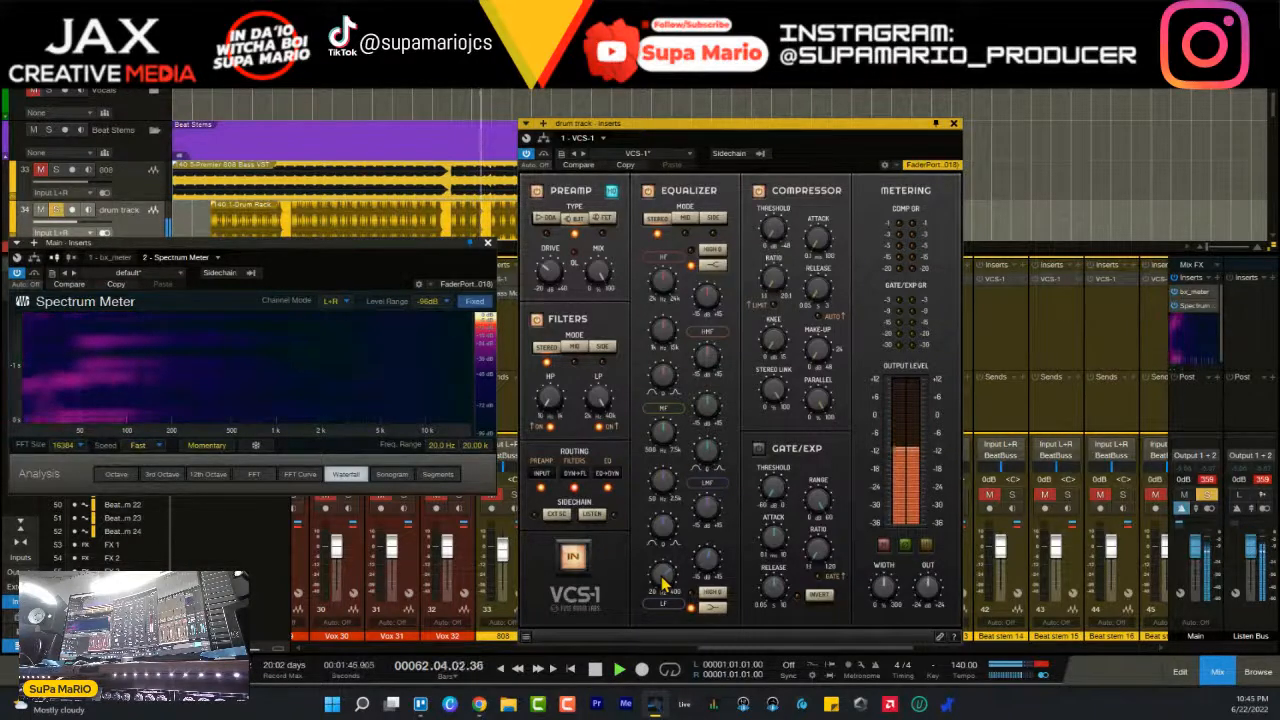
{"action": "key", "text": "space"}
{"action": "key", "text": "space"}
{"action": "key", "text": "space"}
{"action": "left_click", "coordinate": [294, 78]}
{"action": "key", "text": "space"}
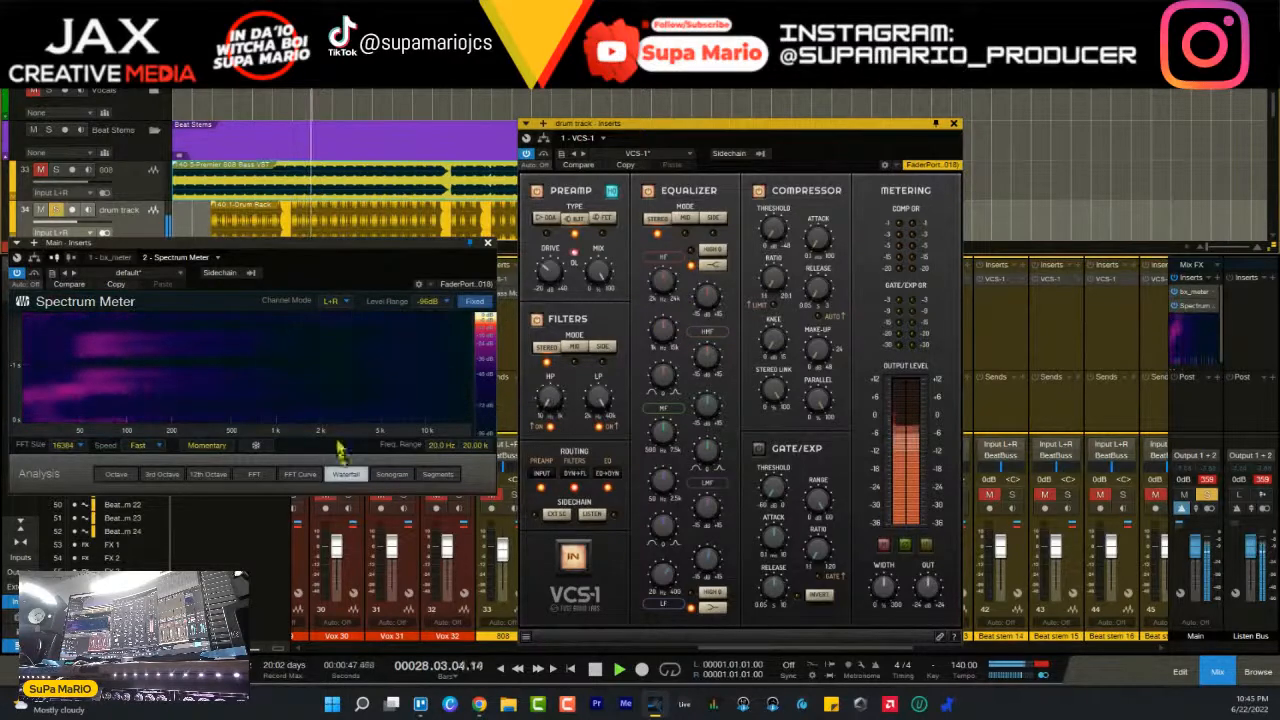
- Load the Useful Waterfall preset in the Spectrum Meter and resume playback of the drums
{"action": "left_click", "coordinate": [177, 273]}
{"action": "scroll", "coordinate": [168, 516], "scroll_direction": "down", "scroll_amount": 3}
{"action": "left_click", "coordinate": [160, 625]}
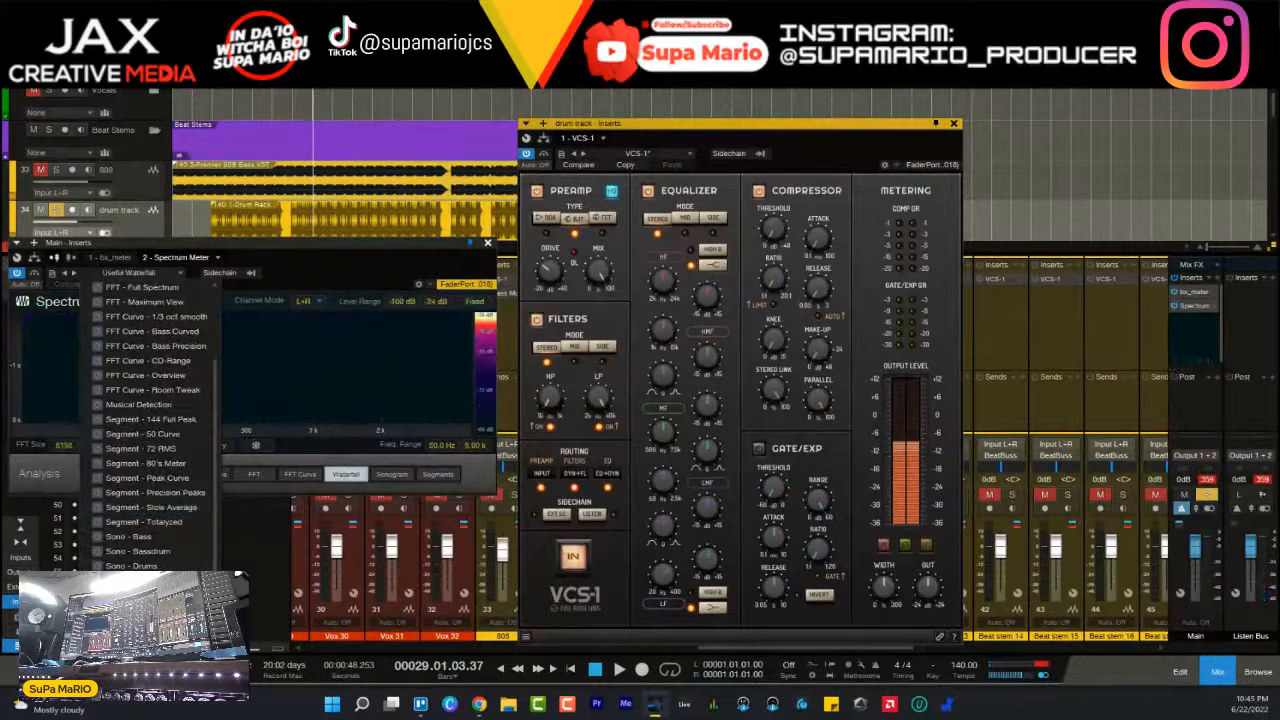
{"action": "key", "text": "space"}
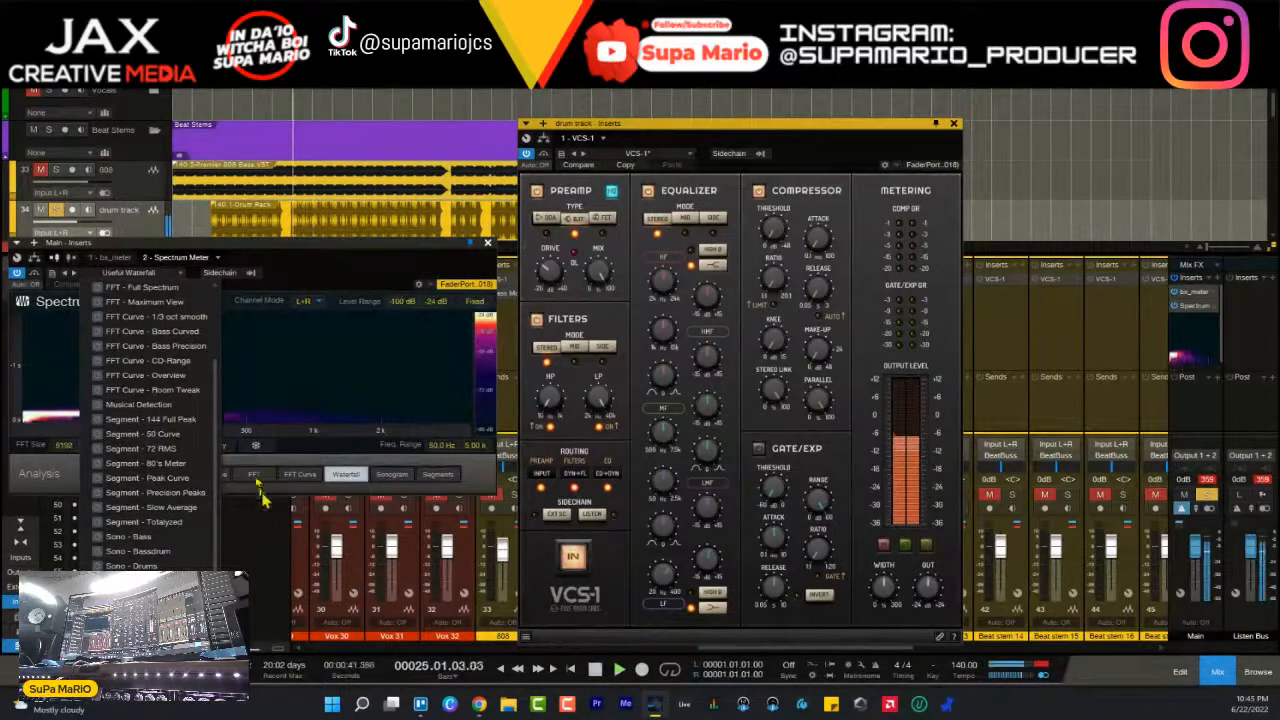
{"action": "left_click", "coordinate": [330, 284]}
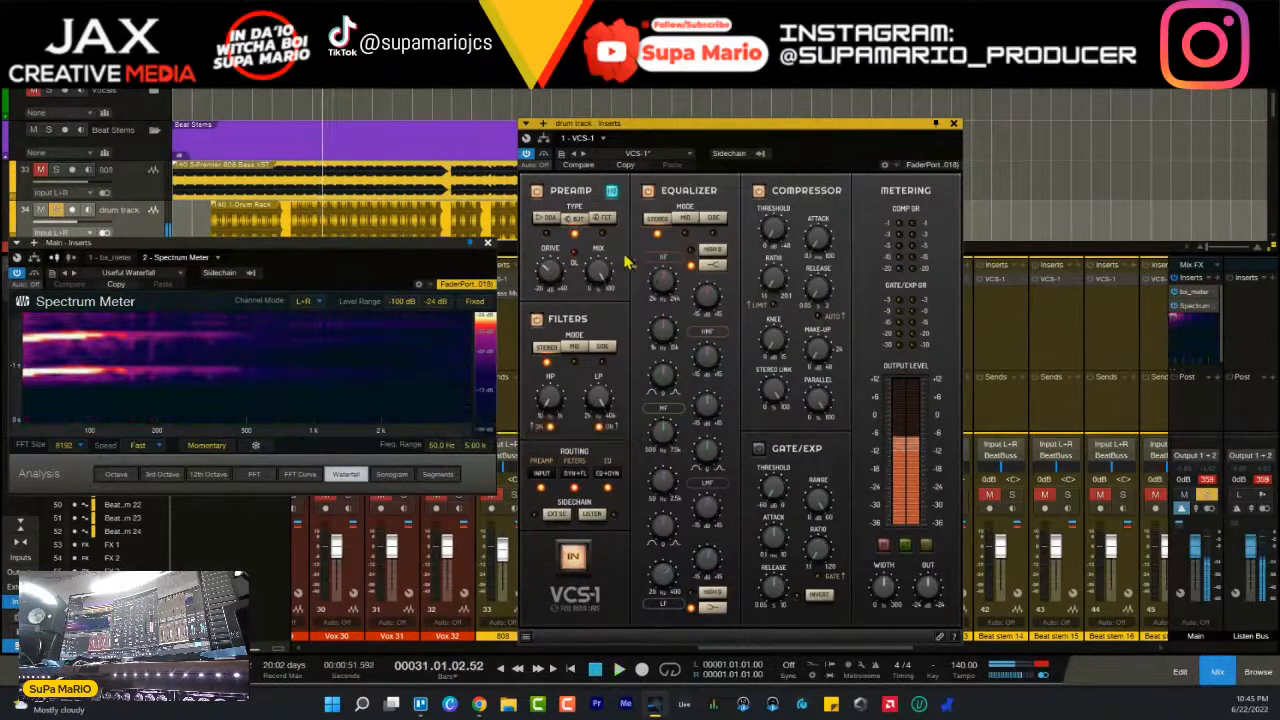
- Enable High Q on the drum track's HF equalizer band and sweep its frequency from about 13.6 kHz down to 8.9 kHz
{"action": "left_click", "coordinate": [715, 251]}
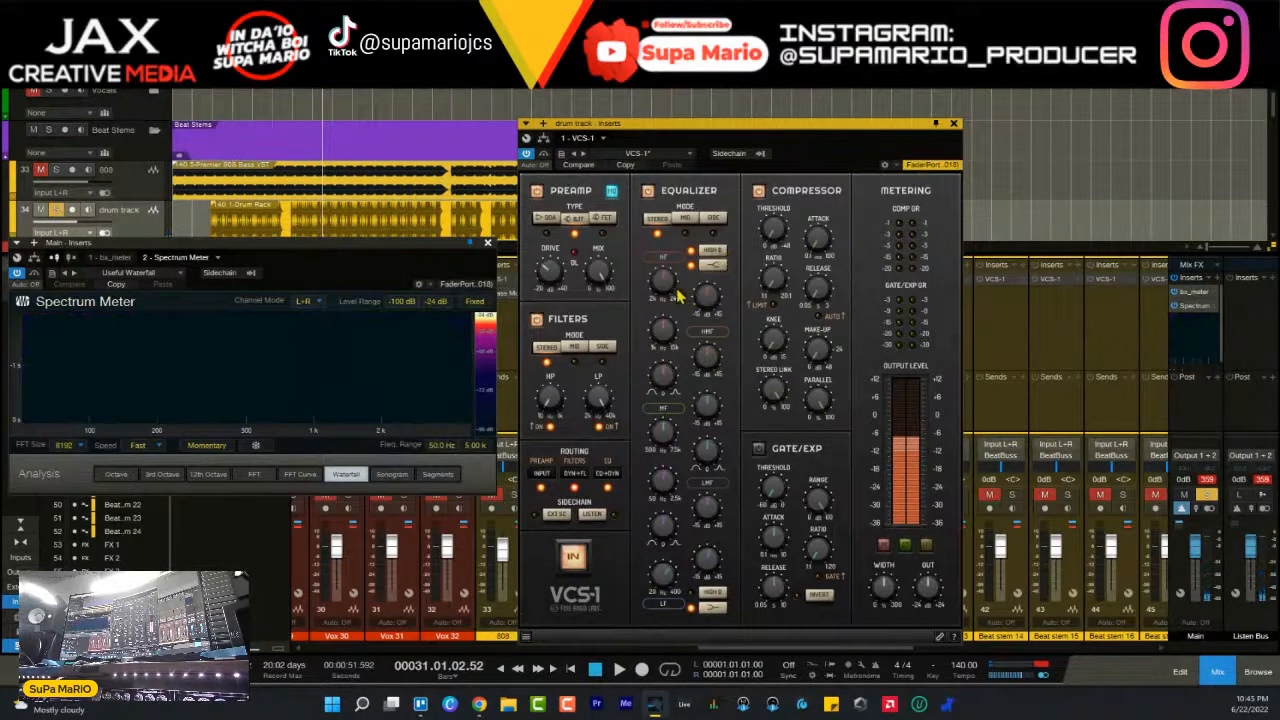
{"action": "key", "text": "space"}
{"action": "left_click_drag", "start_coordinate": [672, 293], "coordinate": [711, 240]}
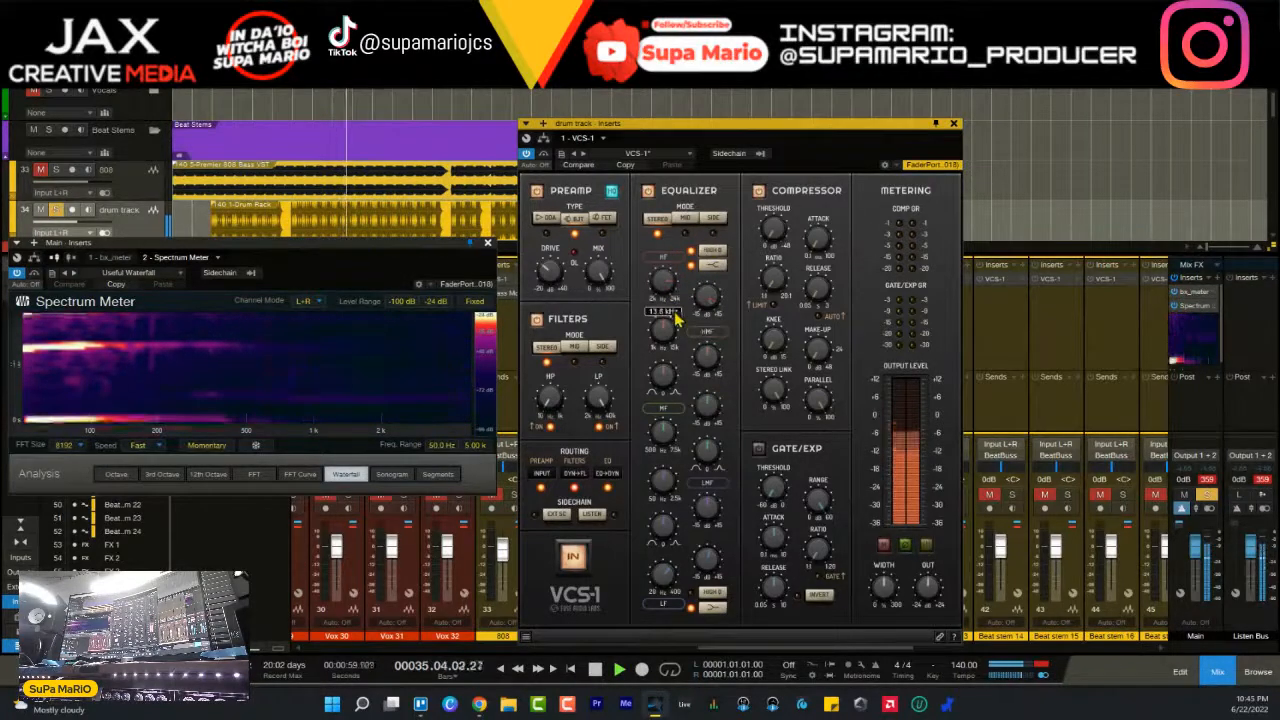
{"action": "mouse_move", "coordinate": [677, 326]}
{"action": "left_mouse_down"}
{"action": "mouse_move", "coordinate": [678, 342]}
{"action": "mouse_move", "coordinate": [670, 300]}
{"action": "mouse_move", "coordinate": [676, 323]}
{"action": "left_mouse_up"}
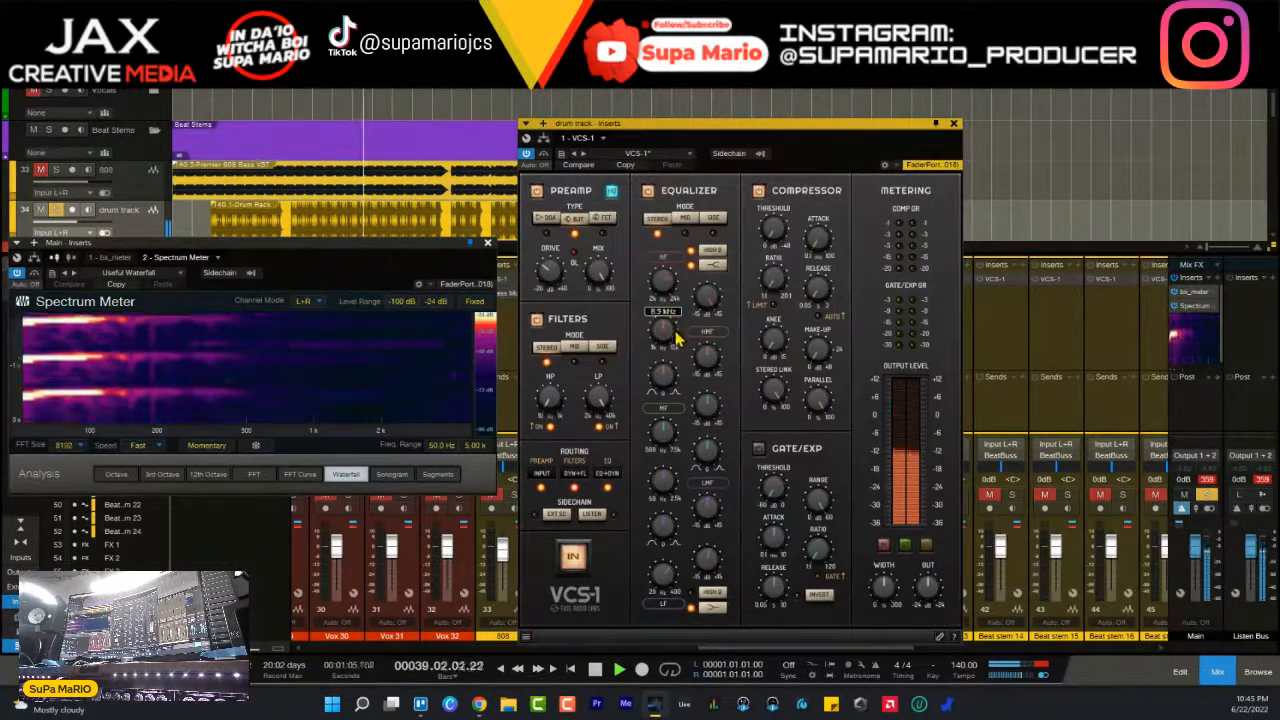
{"action": "left_click_drag", "start_coordinate": [677, 360], "coordinate": [671, 333]}
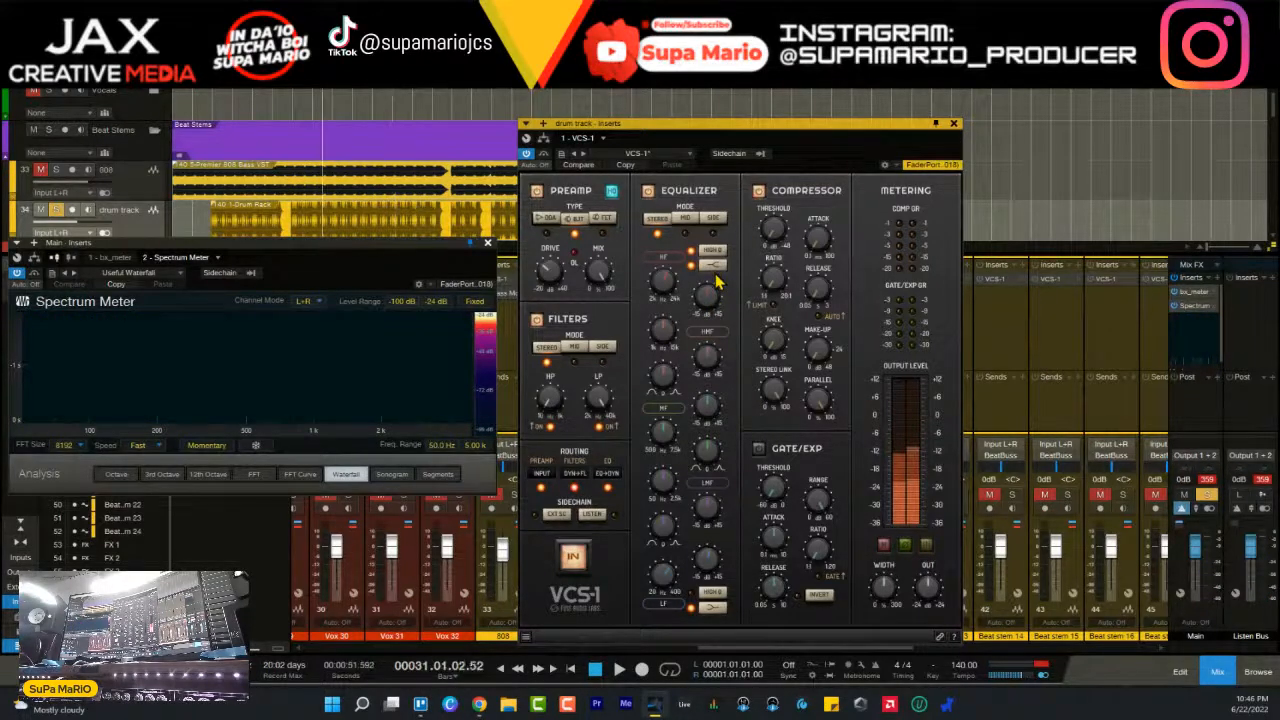
- Turn High Q off and raise the drum track's HF gain to about 2.8 dB, fine-tuning it with the 808 playing alongside
{"action": "key", "text": "space"}
{"action": "scroll", "coordinate": [707, 298], "scroll_direction": "up", "scroll_amount": 9}
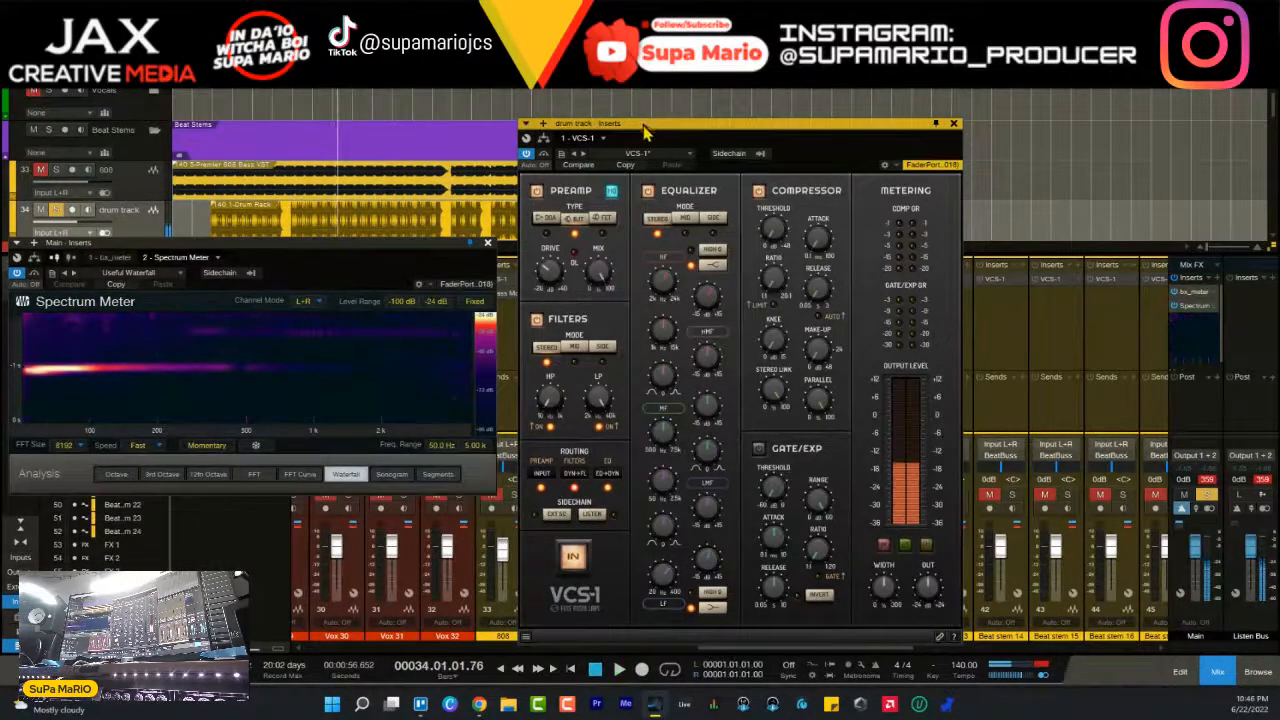
{"action": "left_click_drag", "start_coordinate": [645, 130], "coordinate": [734, 109]}
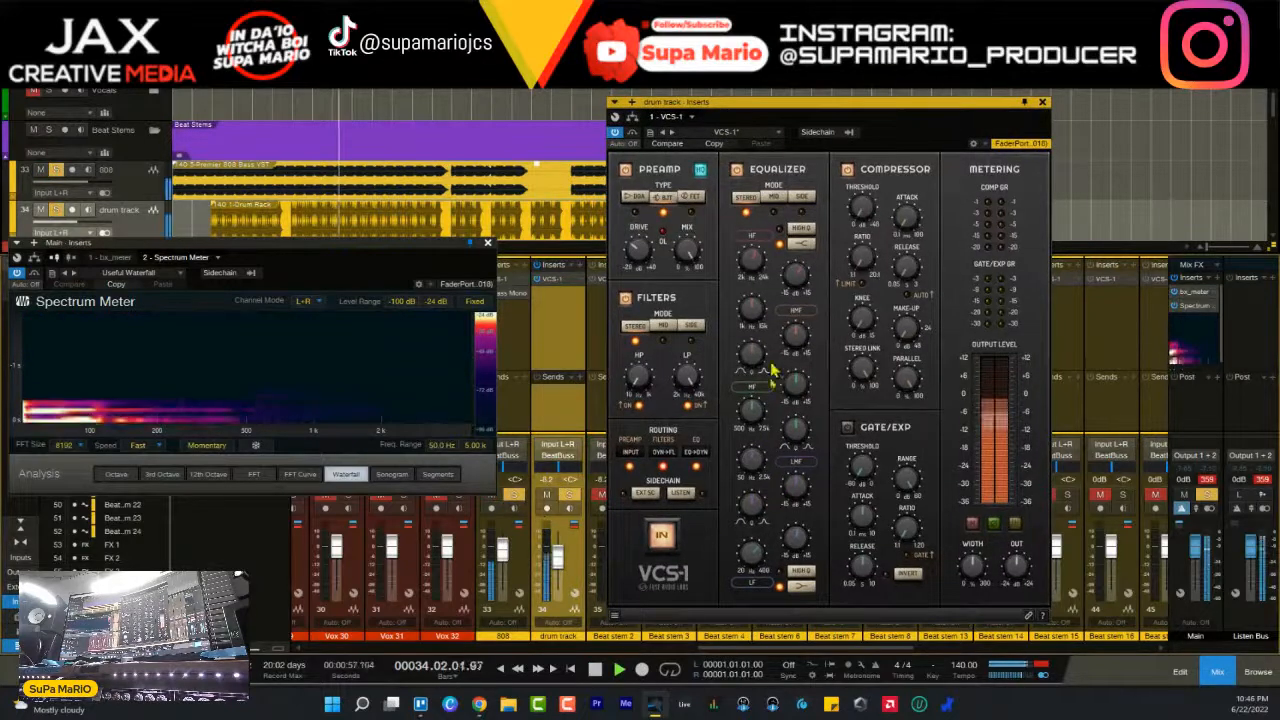
{"action": "scroll", "coordinate": [797, 277], "scroll_direction": "up", "scroll_amount": 1}
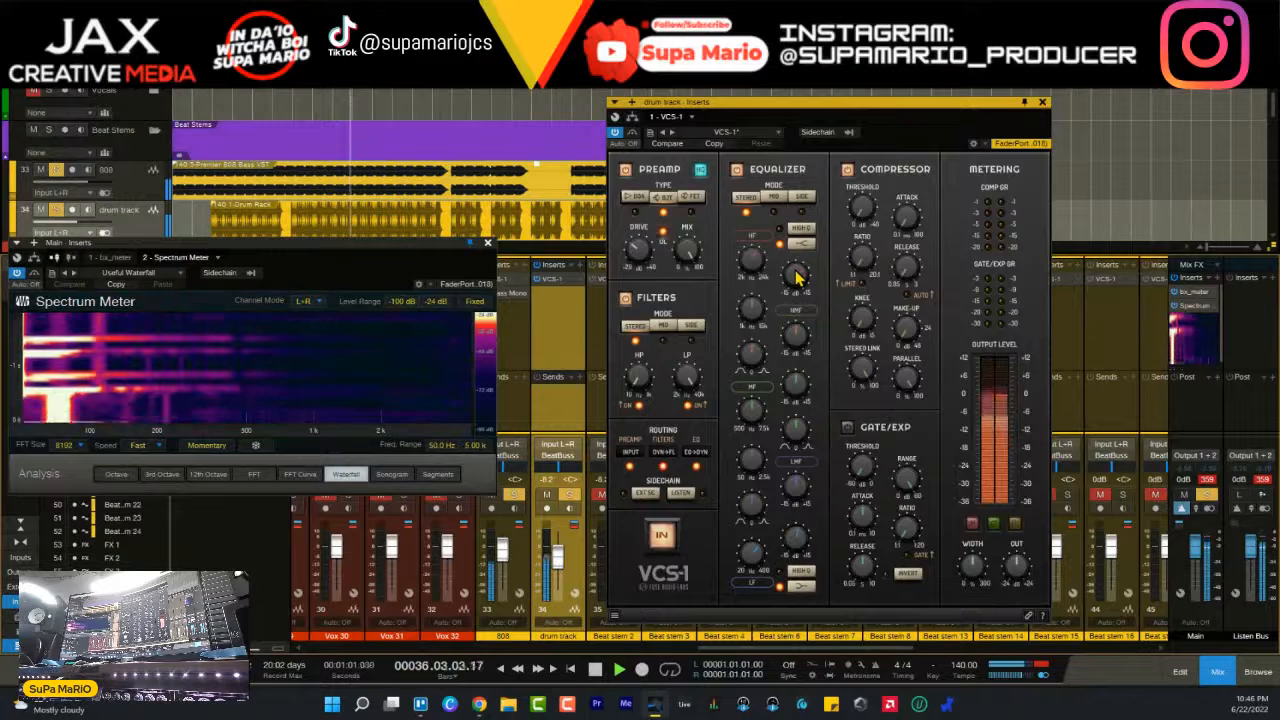
{"action": "scroll", "coordinate": [797, 278], "scroll_direction": "up", "scroll_amount": 1}
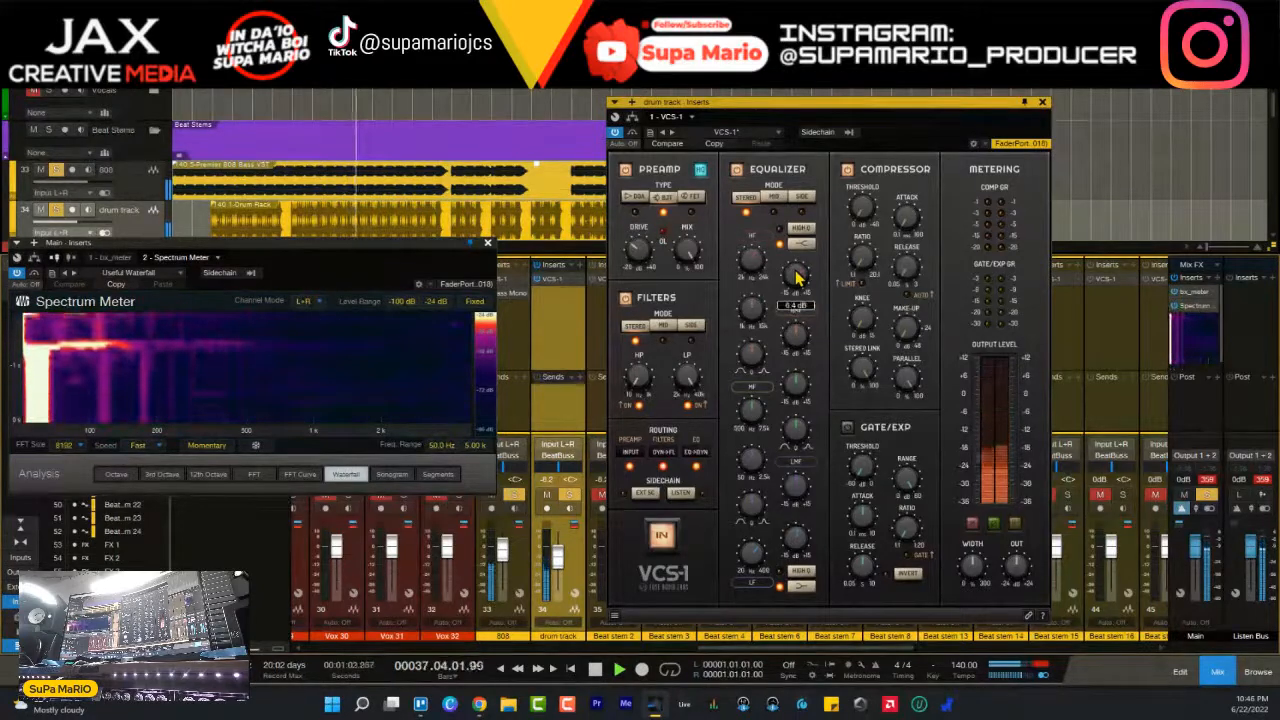
{"action": "scroll", "coordinate": [797, 278], "scroll_direction": "up", "scroll_amount": 1}
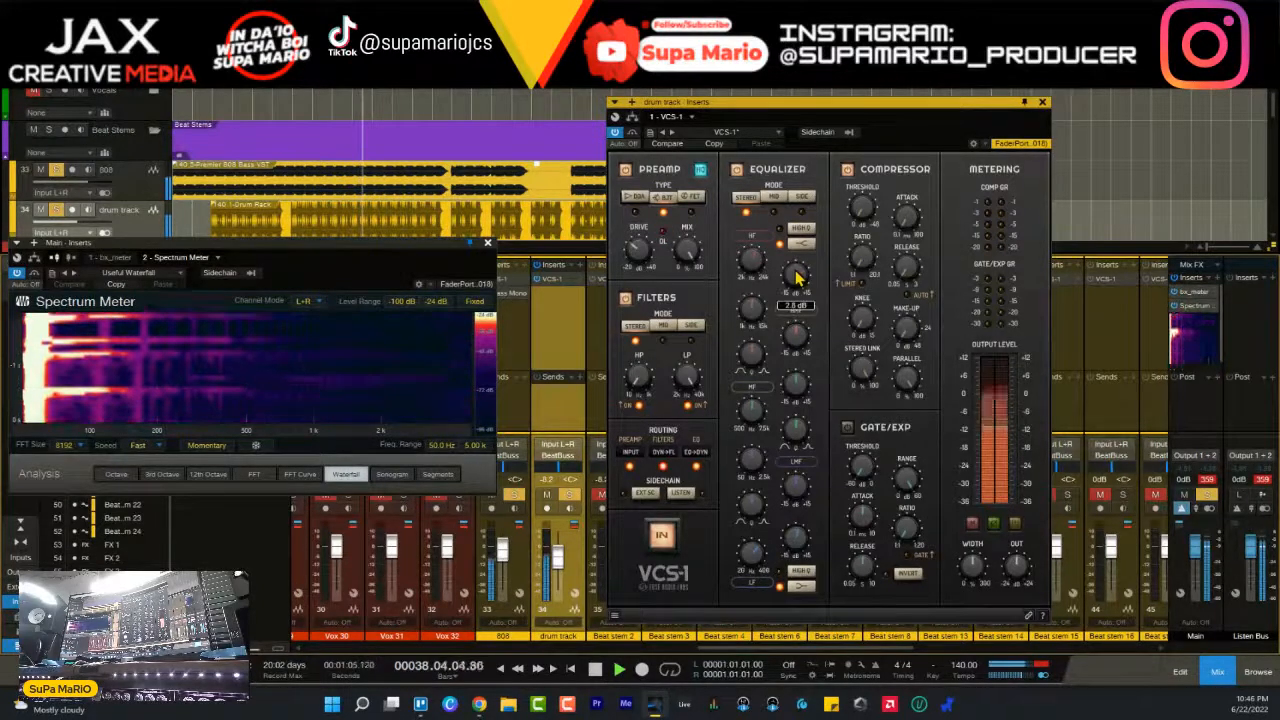
{"action": "left_click_drag", "start_coordinate": [795, 282], "coordinate": [794, 265]}
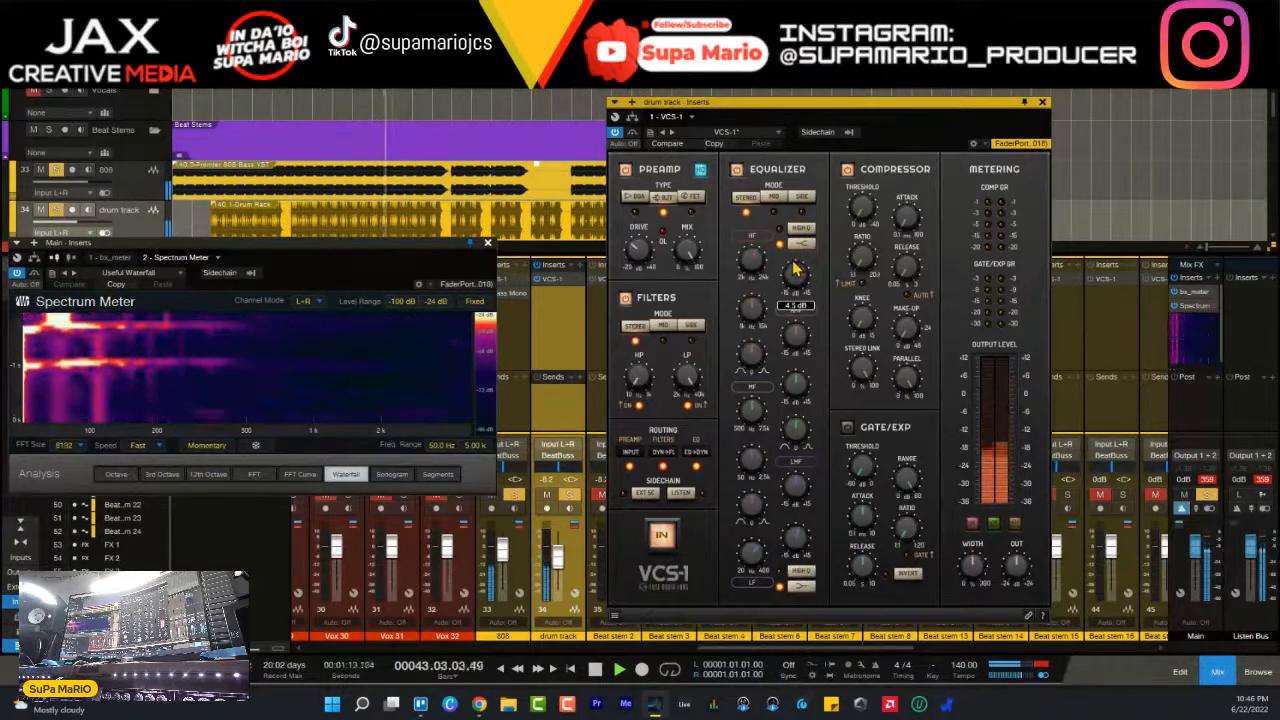
- Pull the 808 fader all the way down and set the drum track's fader to -8.0 dB
{"action": "left_click", "coordinate": [511, 567]}
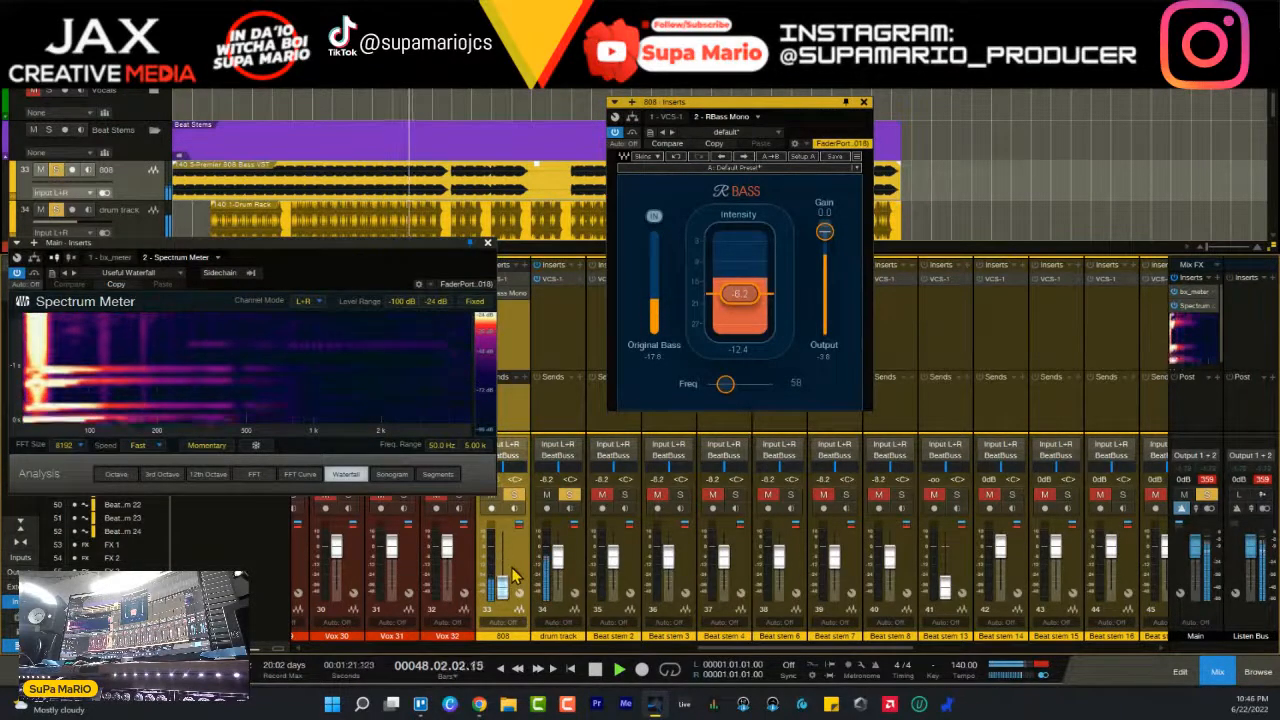
{"action": "left_click", "coordinate": [576, 578]}
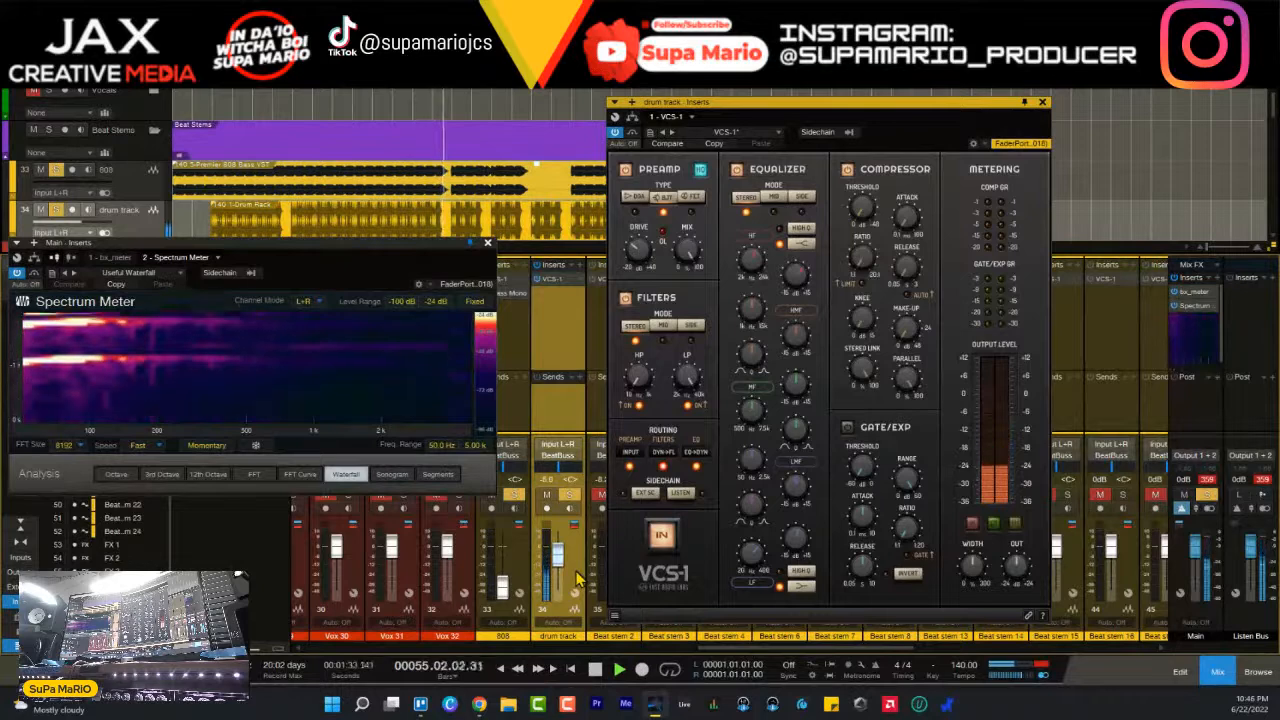
- Audition the drums and raise the drum track's fader to about -6.9 dB
{"action": "key", "text": "space"}
{"action": "key", "text": "space"}
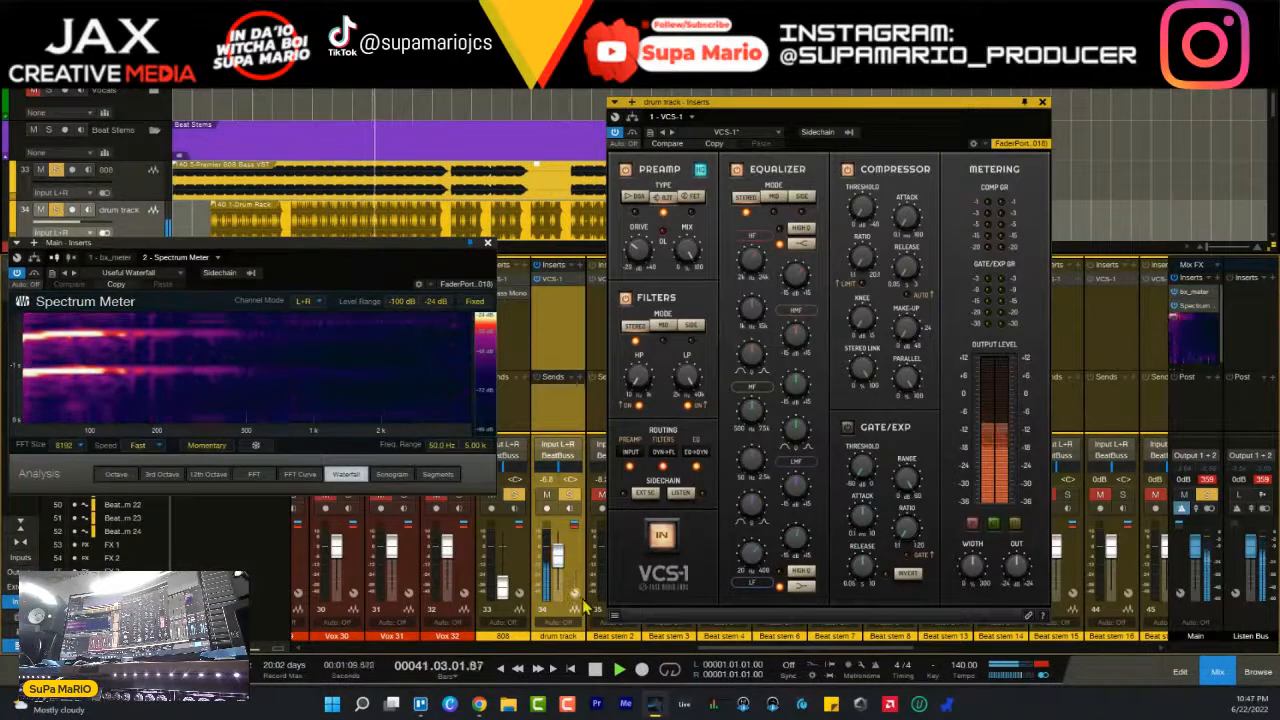
- Bring the 808 fader back up to -12.5 dB during playback and move RBass ahead of VCS-1 in the 808 inserts
{"action": "left_click", "coordinate": [517, 503]}
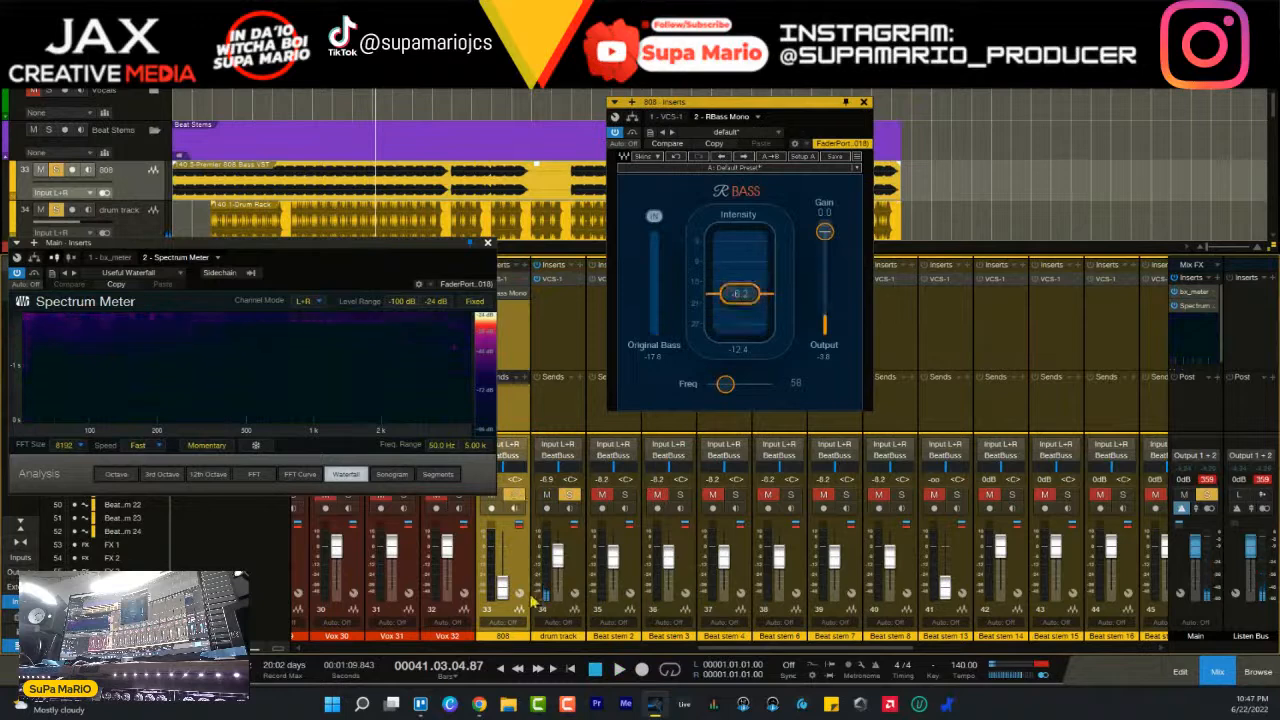
{"action": "key", "text": "space"}
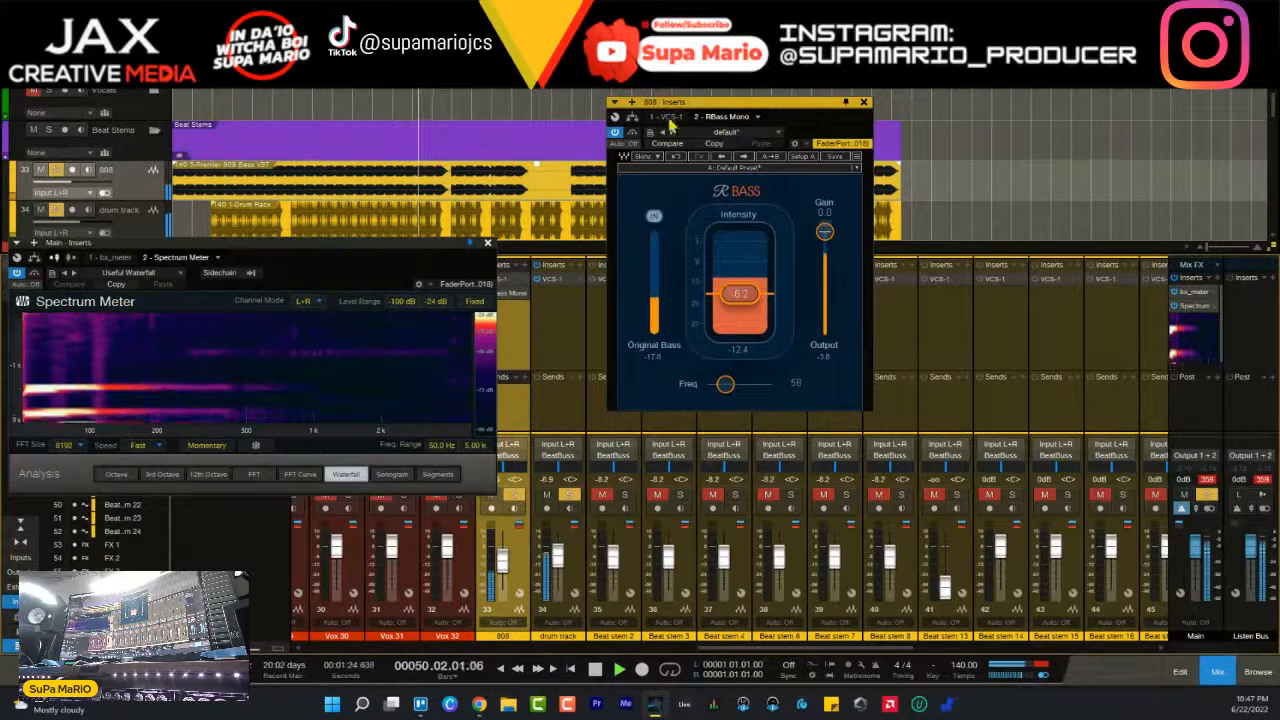
{"action": "left_click_drag", "start_coordinate": [734, 118], "coordinate": [666, 117]}
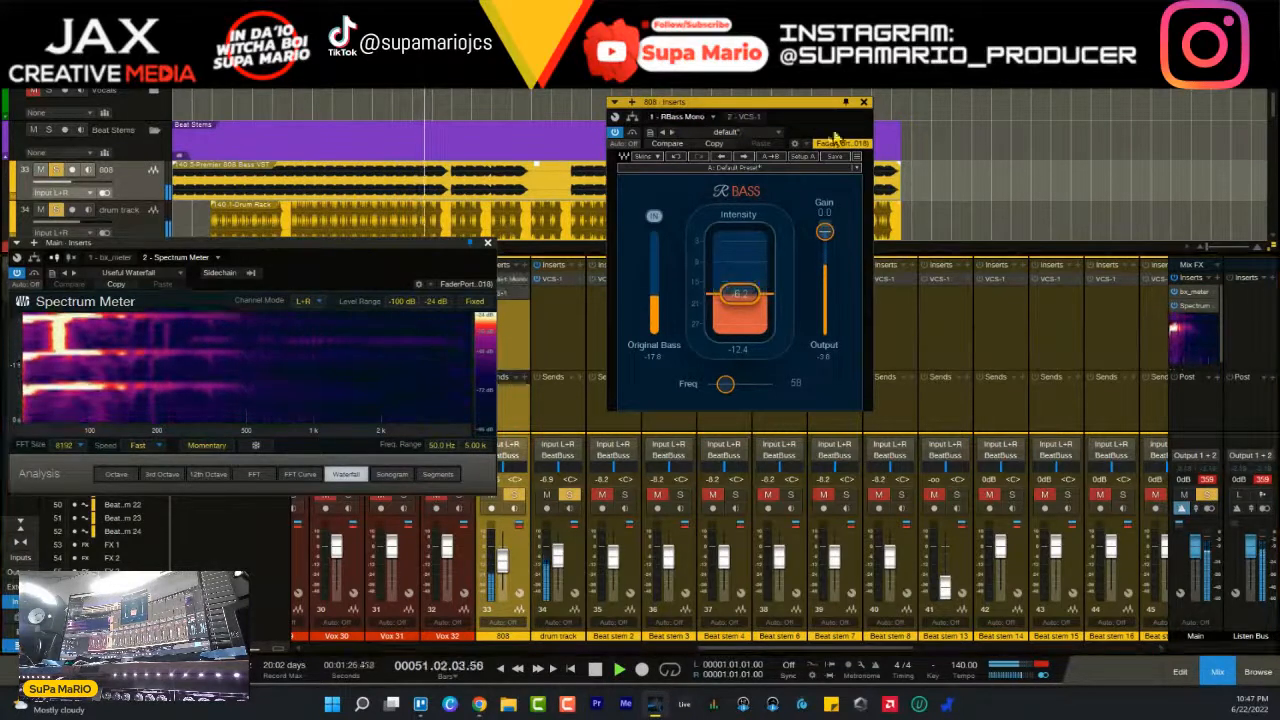
{"action": "left_click", "coordinate": [864, 102]}
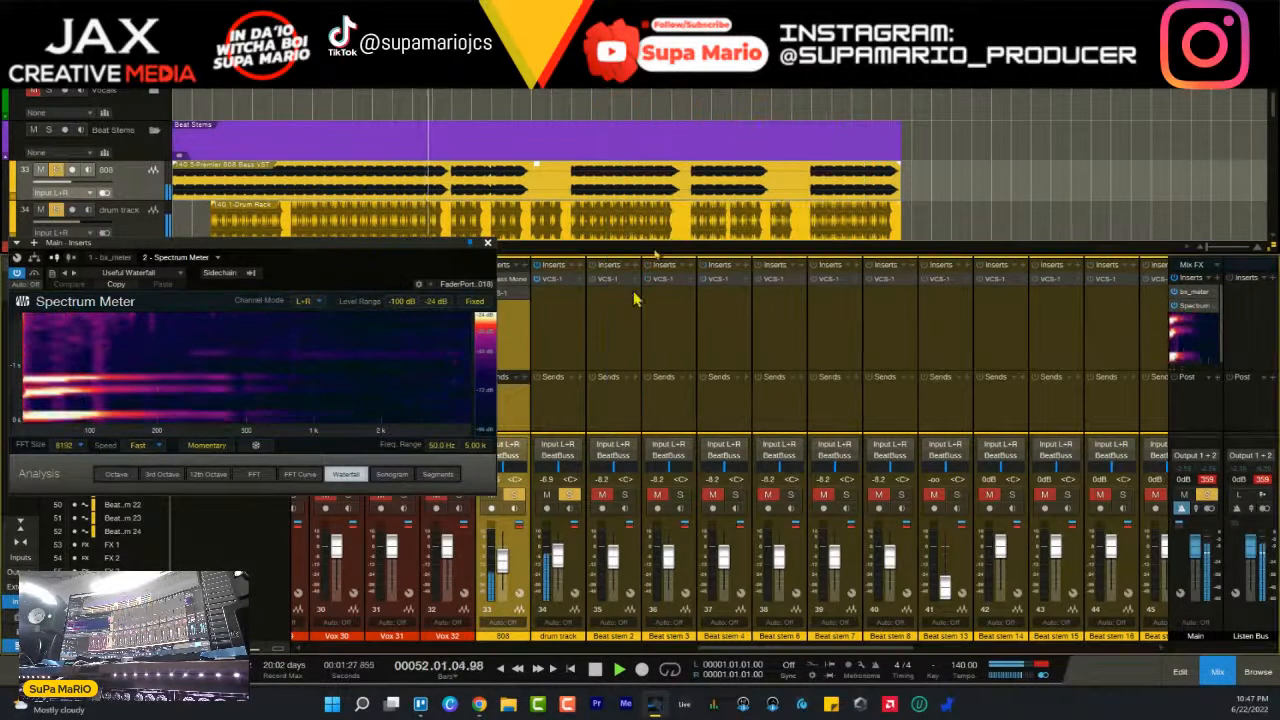
- Boost the MF band of the drum track's VCS-1 equalizer by about 2.8 dB around 1.1 kHz while listening
{"action": "left_click", "coordinate": [551, 279]}
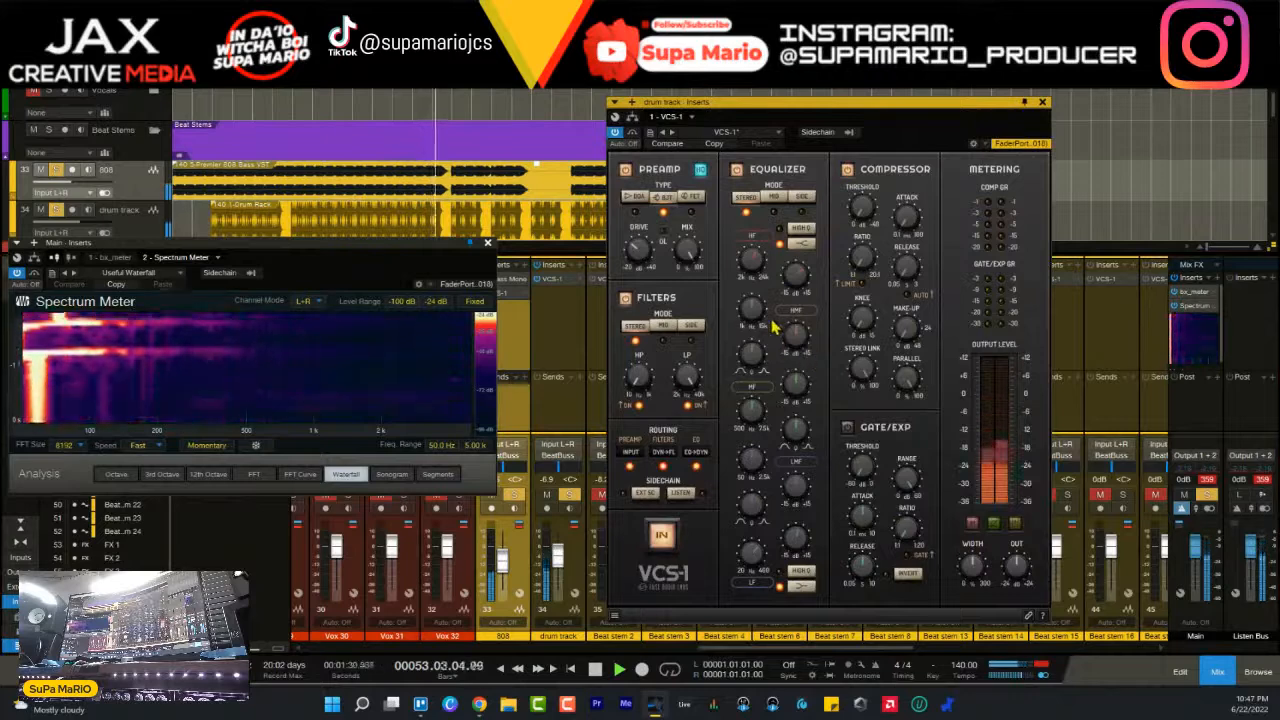
{"action": "mouse_move", "coordinate": [790, 285]}
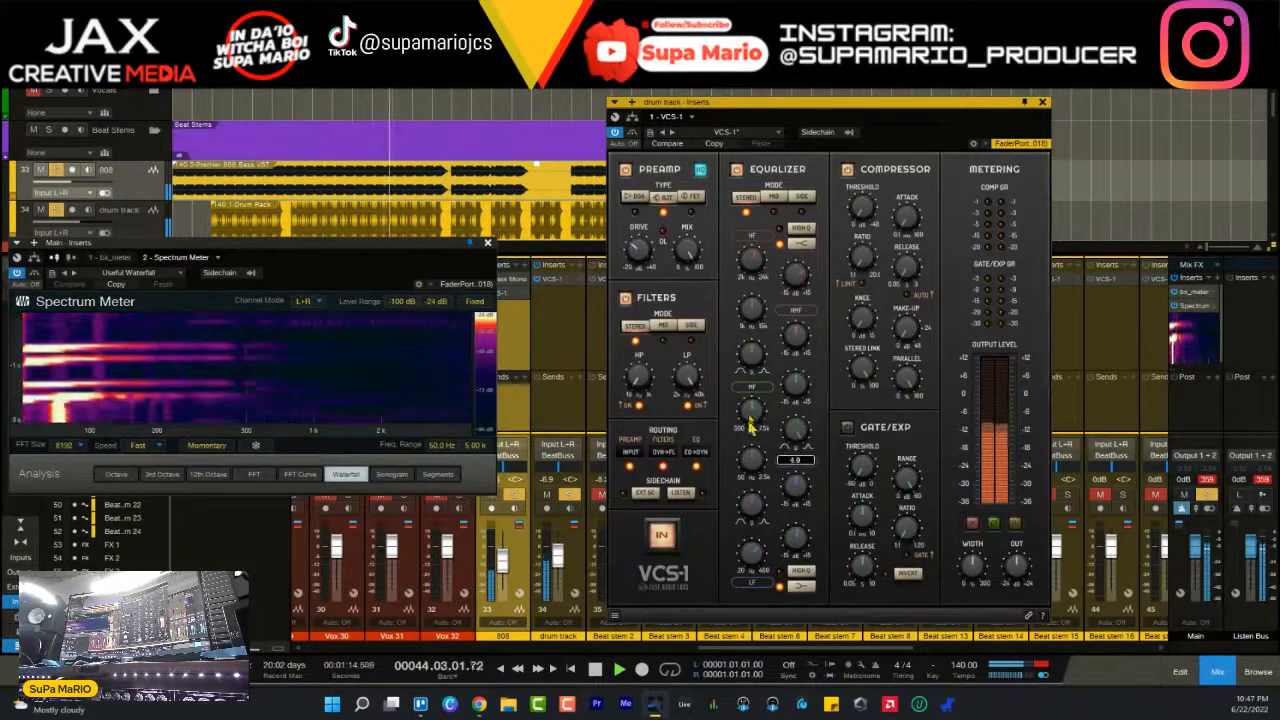
{"action": "left_click_drag", "start_coordinate": [798, 402], "coordinate": [799, 354]}
{"action": "mouse_move", "coordinate": [760, 413]}
{"action": "left_mouse_down"}
{"action": "mouse_move", "coordinate": [768, 451]}
{"action": "mouse_move", "coordinate": [768, 425]}
{"action": "left_mouse_up"}
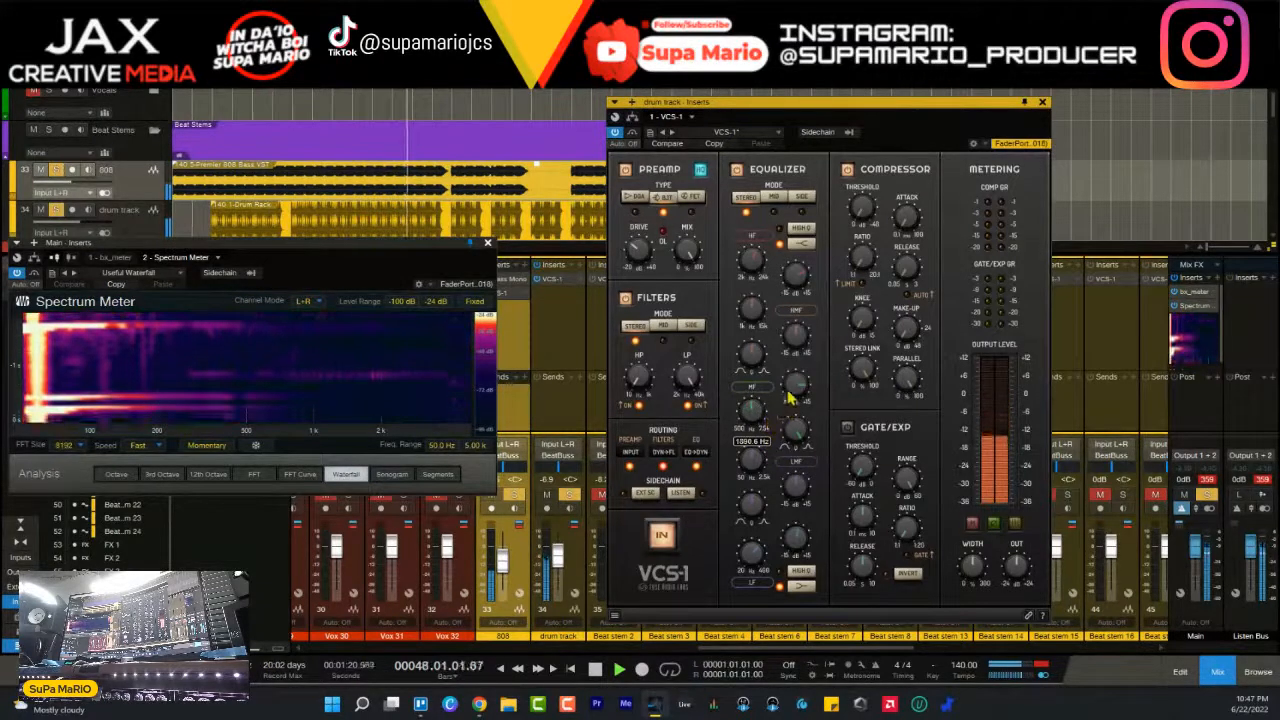
{"action": "mouse_move", "coordinate": [799, 387]}
{"action": "left_mouse_down"}
{"action": "mouse_move", "coordinate": [808, 419]}
{"action": "mouse_move", "coordinate": [802, 402]}
{"action": "left_mouse_up"}
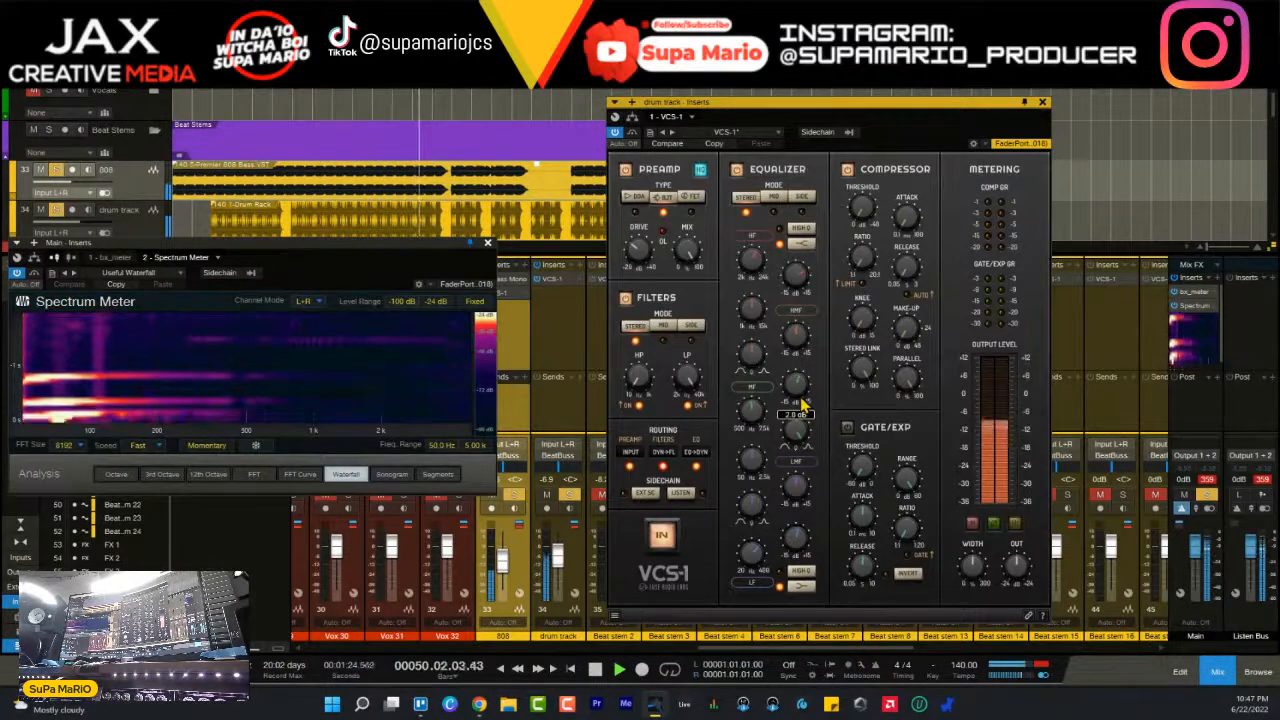
{"action": "key", "text": "space"}
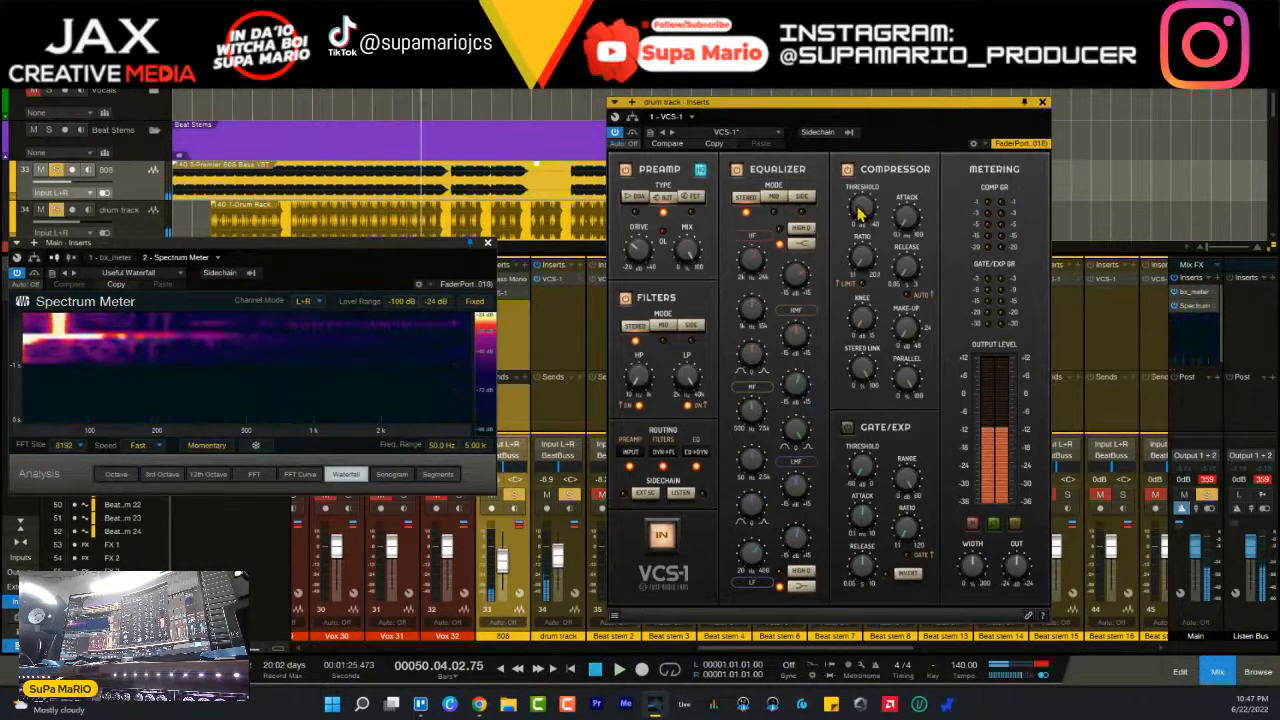
- Adjust the attack and release of the drum track's VCS-1 compressor and set its ratio to about 2.4
{"action": "mouse_move", "coordinate": [908, 225]}
{"action": "left_mouse_down"}
{"action": "mouse_move", "coordinate": [908, 92]}
{"action": "mouse_move", "coordinate": [908, 228]}
{"action": "left_mouse_up"}
{"action": "left_click_drag", "start_coordinate": [906, 274], "coordinate": [908, 321]}
{"action": "left_click_drag", "start_coordinate": [915, 230], "coordinate": [904, 203]}
{"action": "left_click_drag", "start_coordinate": [864, 264], "coordinate": [868, 240]}
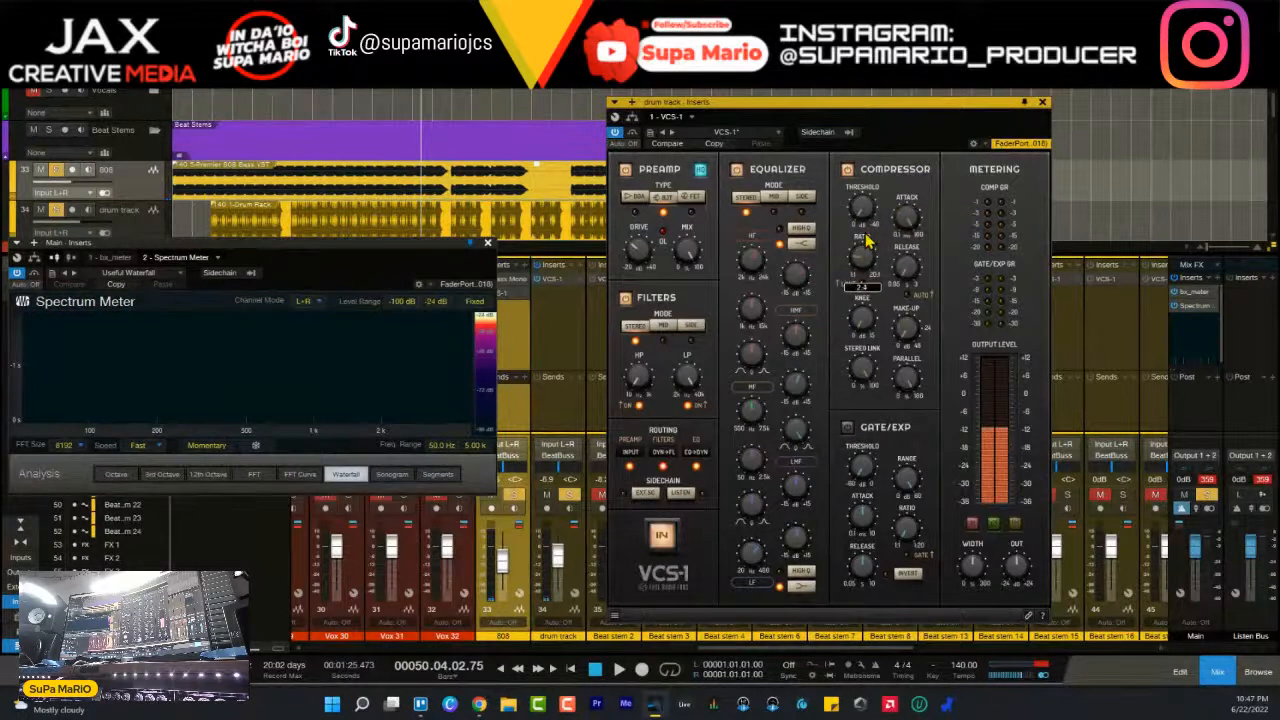
- Lower the drum compressor's threshold to about -6 dB during playback and fine-tune its ratio and attack time
{"action": "key", "text": "space"}
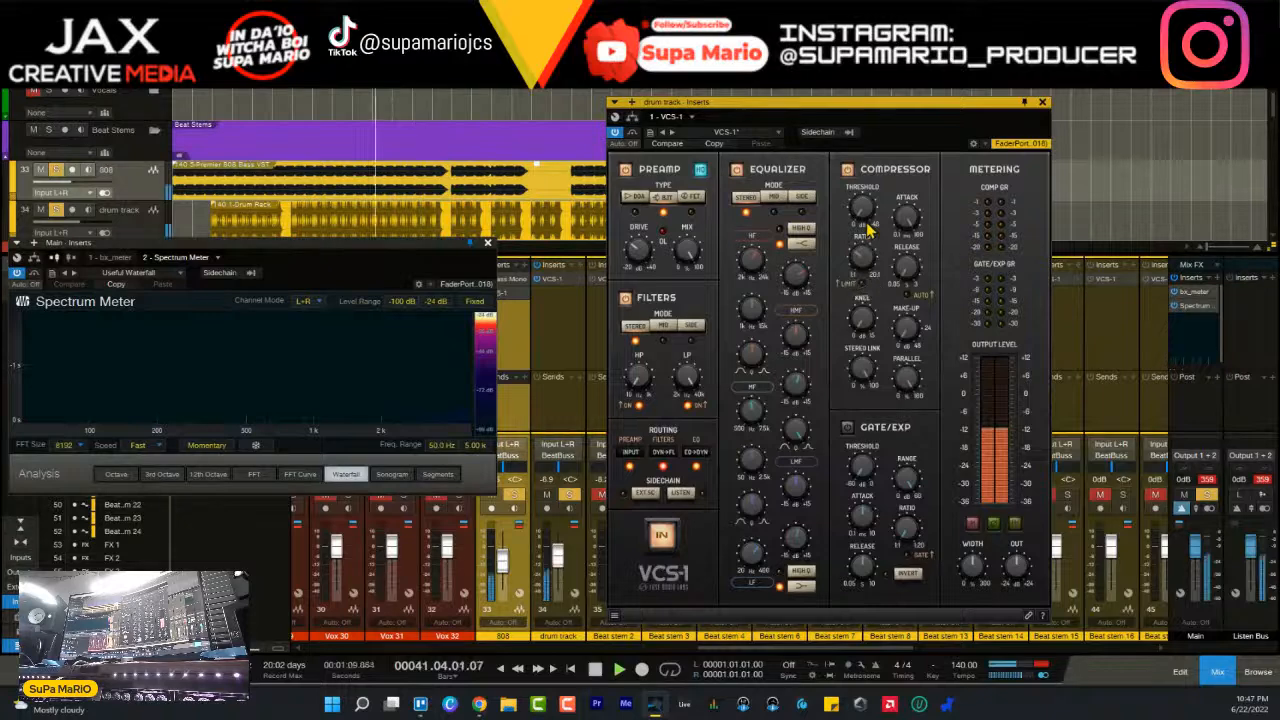
{"action": "left_click_drag", "start_coordinate": [864, 250], "coordinate": [862, 205]}
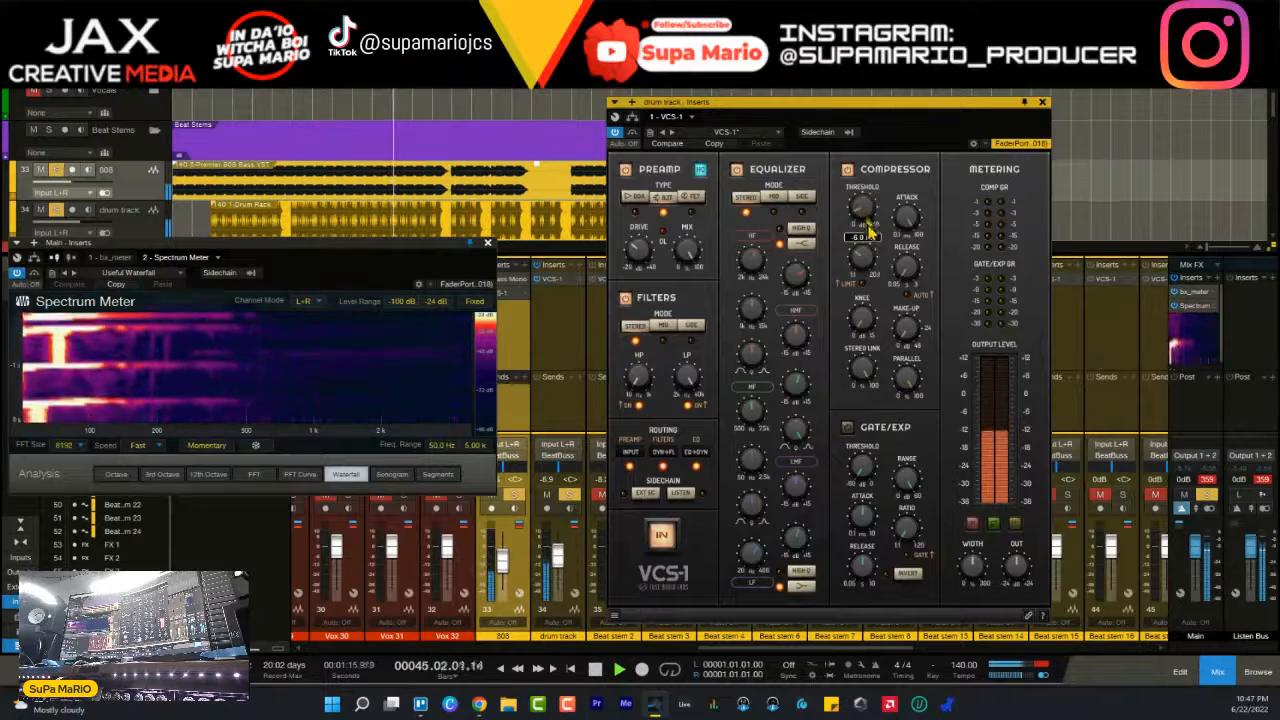
{"action": "left_click_drag", "start_coordinate": [868, 262], "coordinate": [866, 256]}
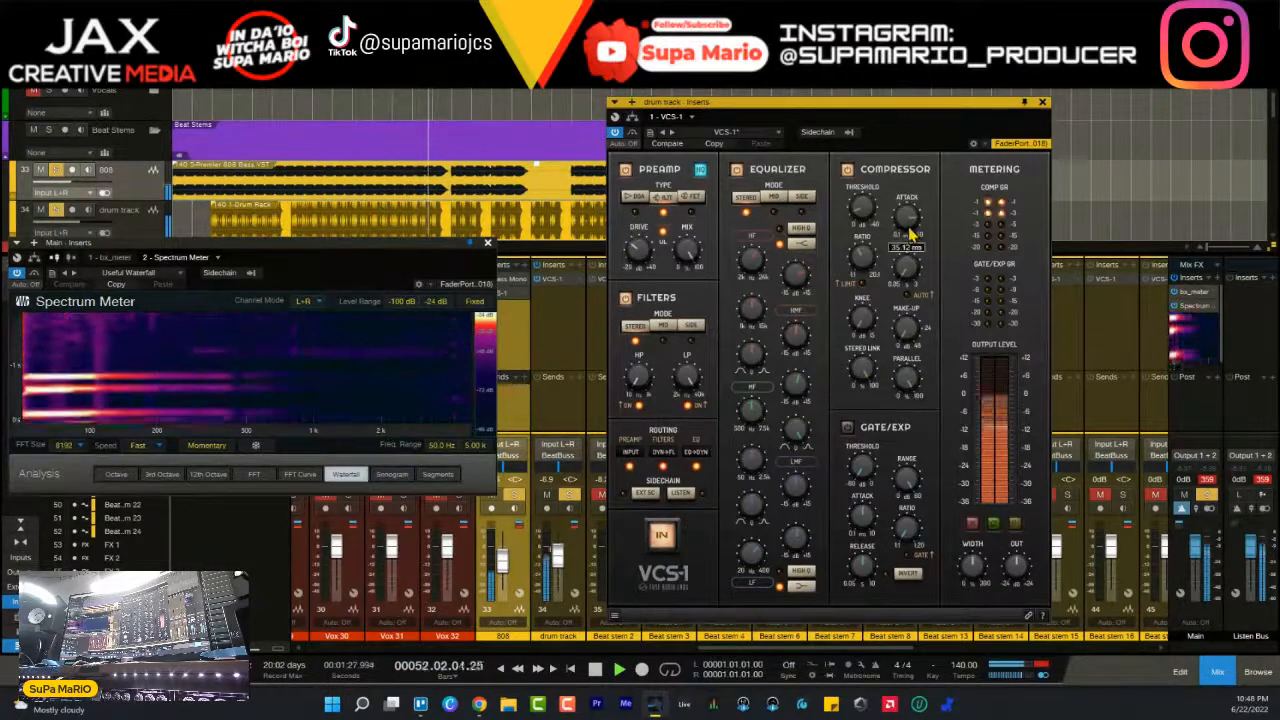
{"action": "left_click_drag", "start_coordinate": [909, 229], "coordinate": [910, 265]}
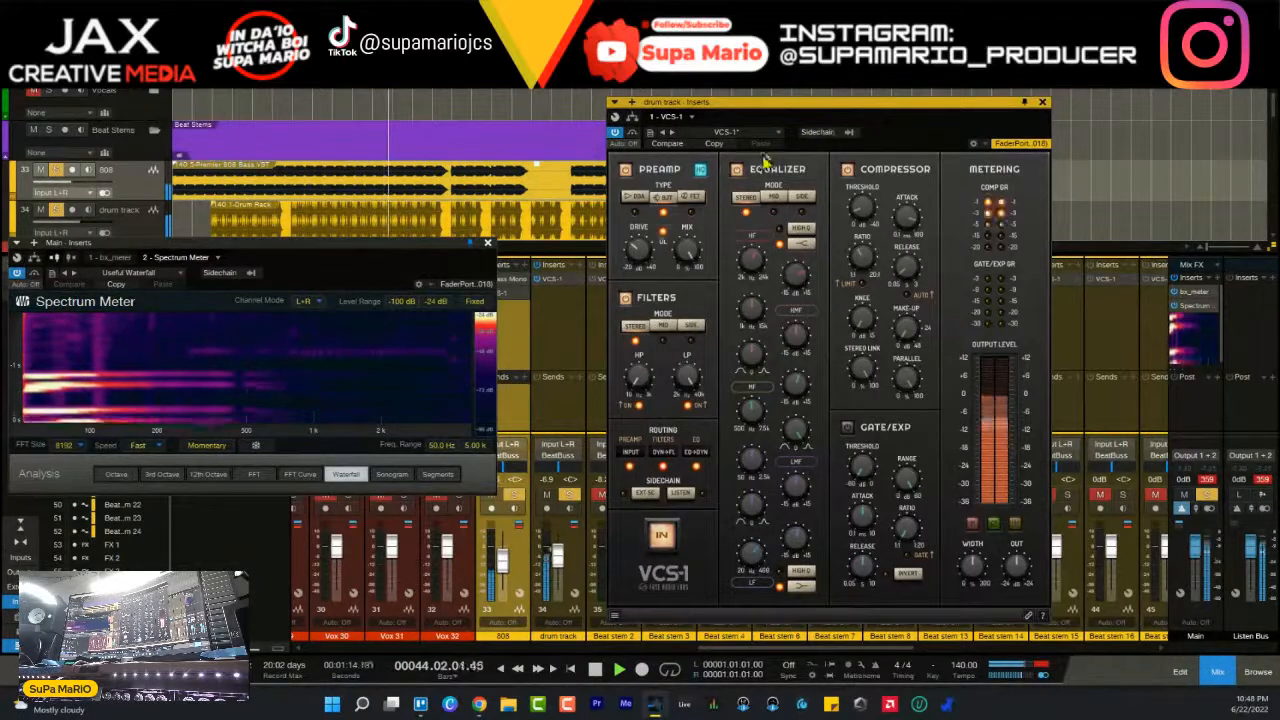
- Compare the drum track with VCS-1 bypassed and active, then close its window and stop playback
{"action": "left_click_drag", "start_coordinate": [732, 105], "coordinate": [622, 98]}
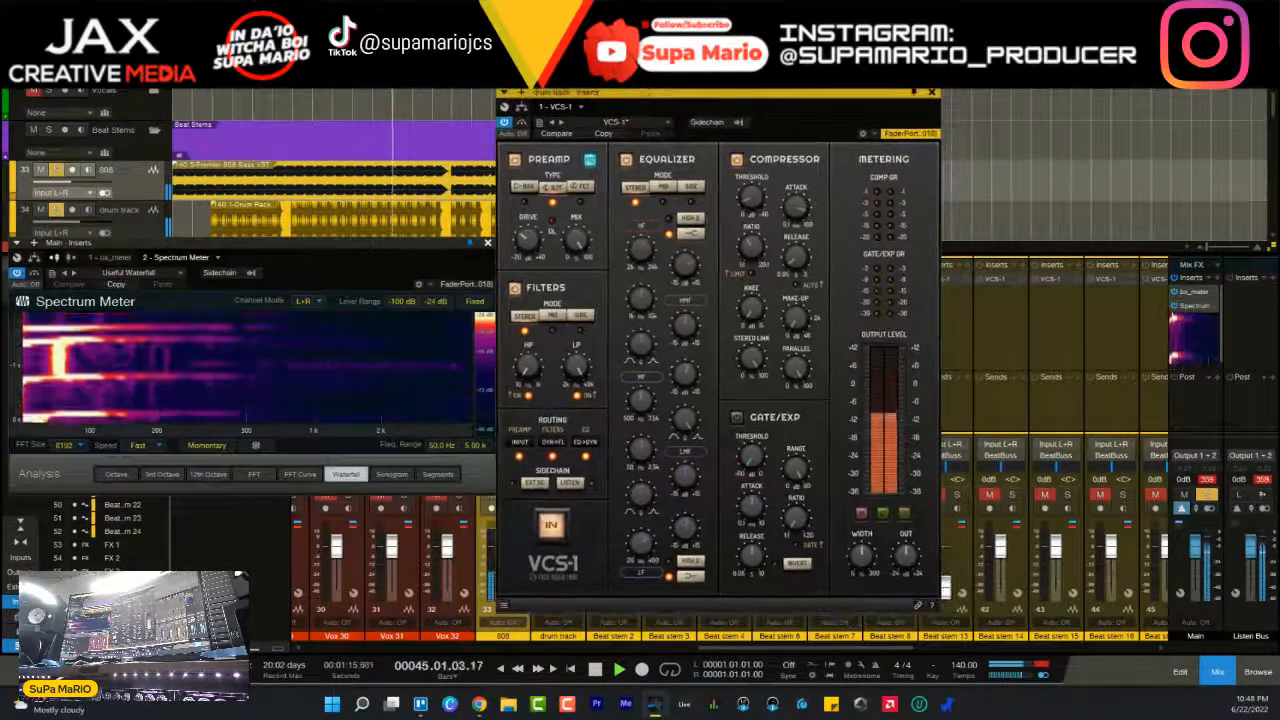
{"action": "left_click", "coordinate": [504, 122]}
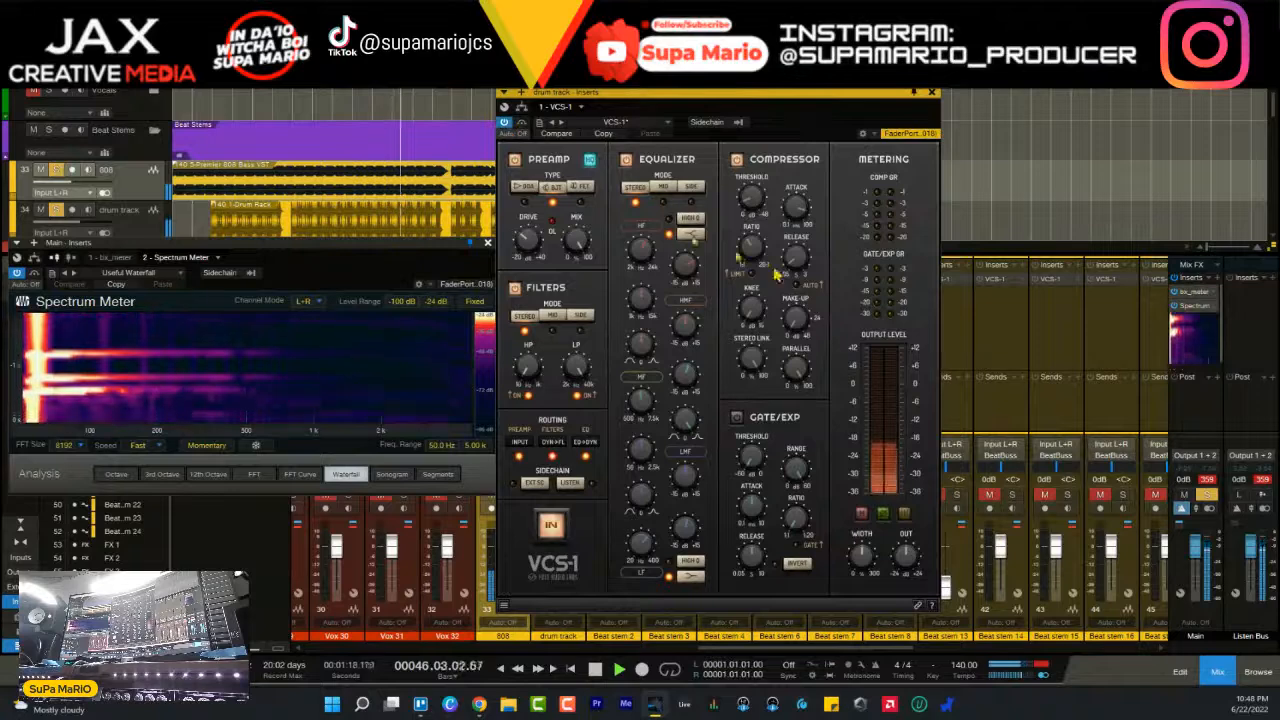
{"action": "mouse_move", "coordinate": [905, 559]}
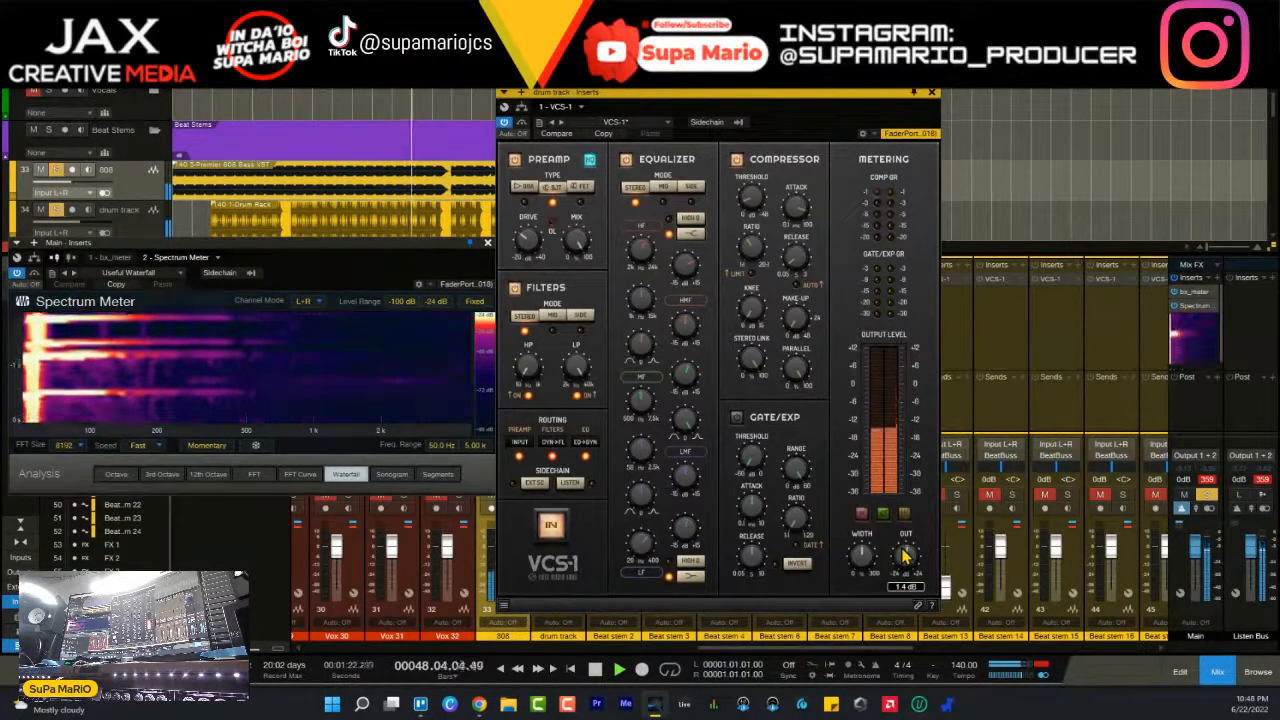
{"action": "left_click", "coordinate": [932, 92]}
{"action": "key", "text": "space"}
- Unsolo the drum track and the 808, and play the full beat with the Spectrum Meter moved clear of the mixer faders
{"action": "left_click", "coordinate": [569, 494]}
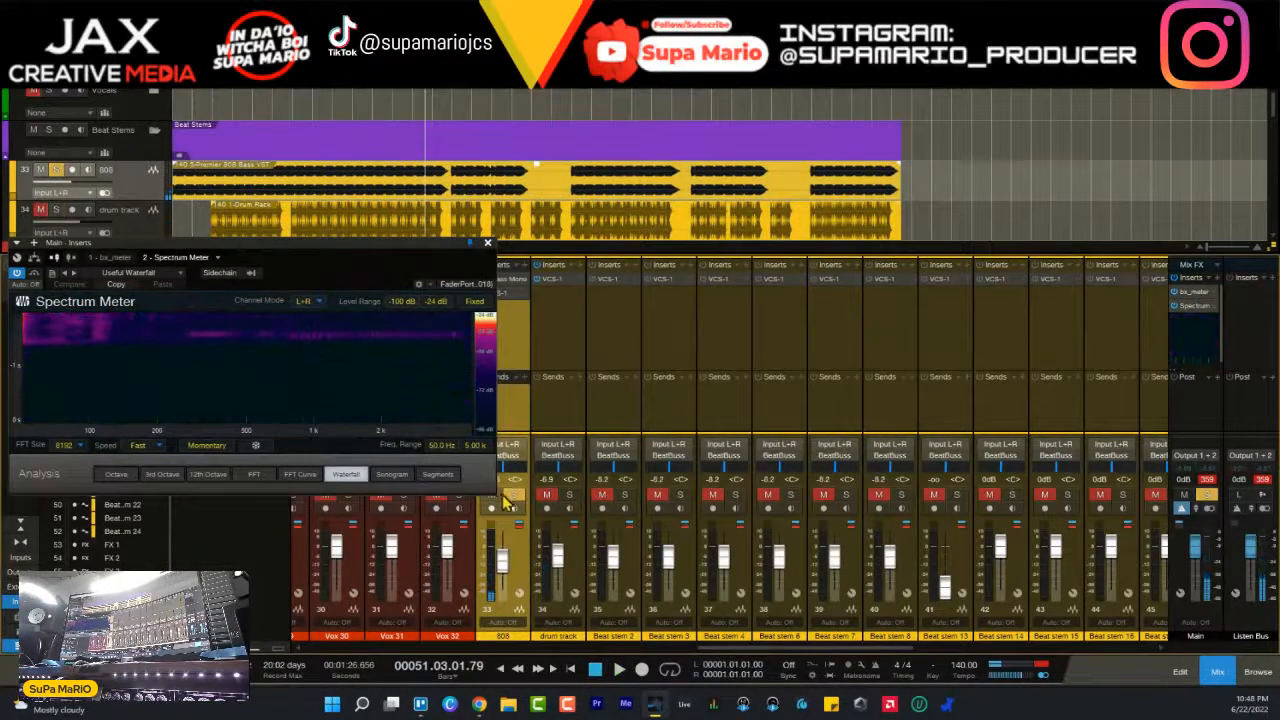
{"action": "left_click", "coordinate": [514, 494]}
{"action": "left_click_drag", "start_coordinate": [460, 245], "coordinate": [1128, 228]}
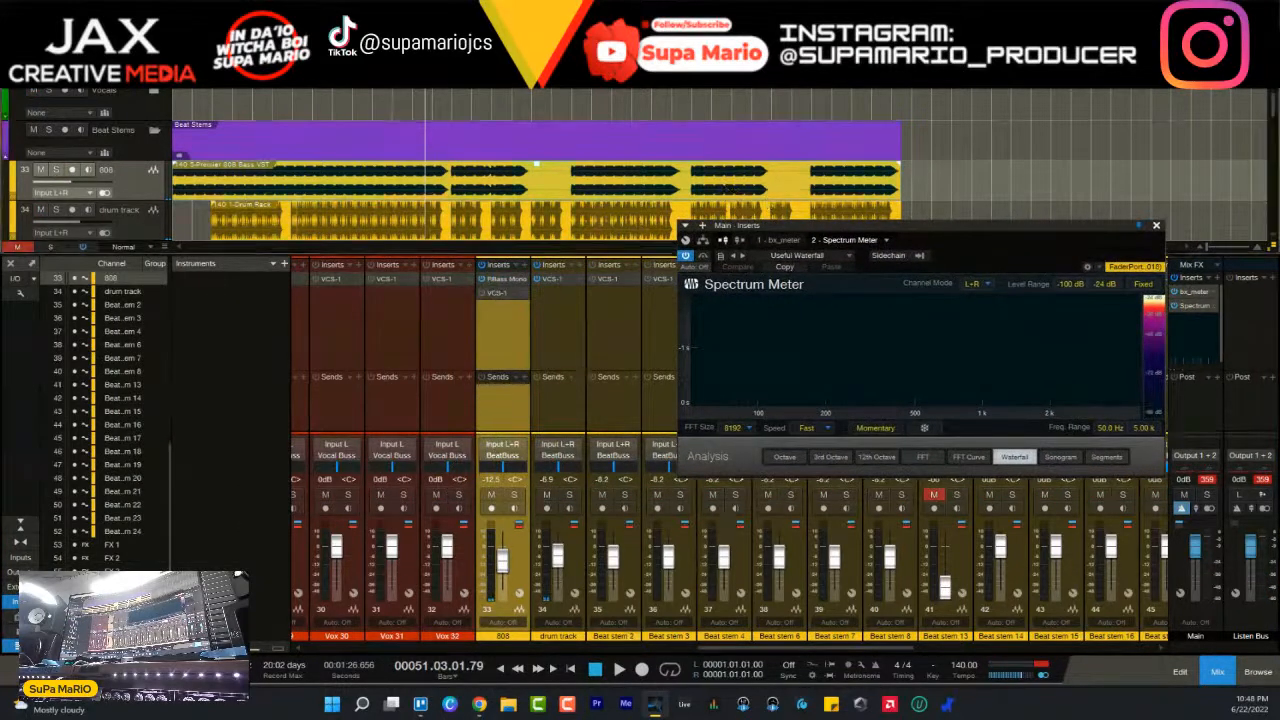
{"action": "key", "text": "space"}
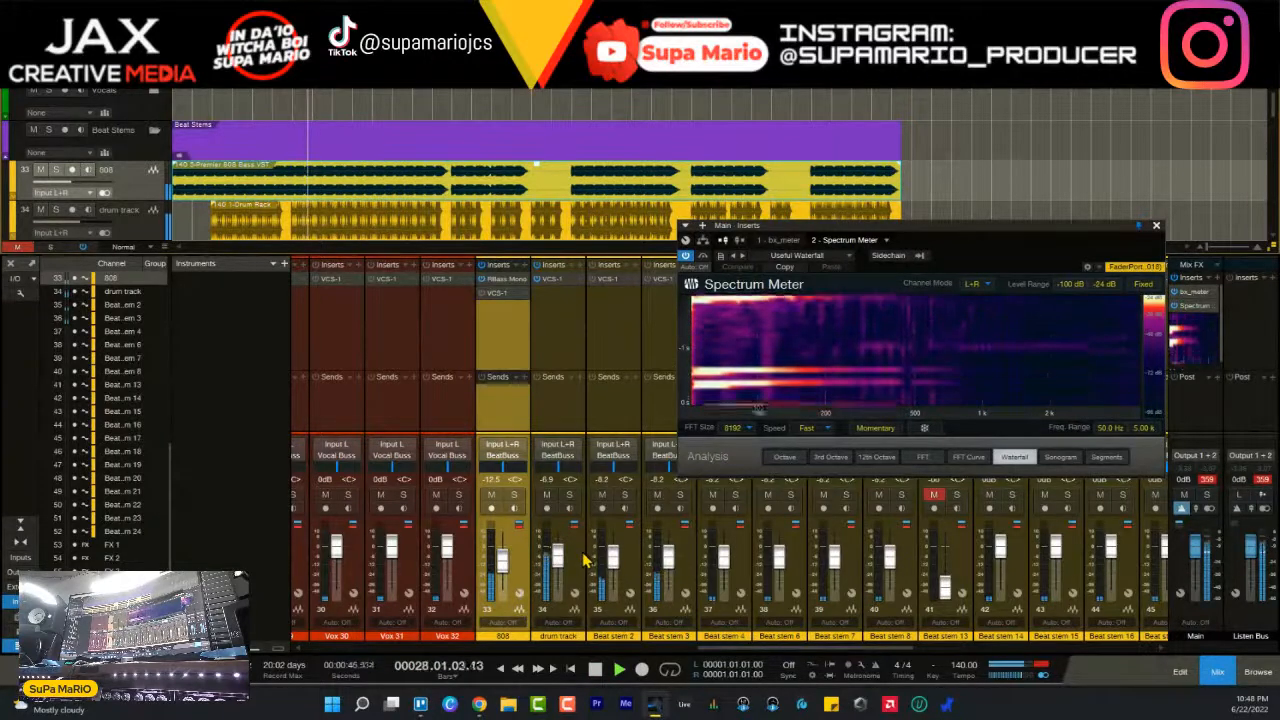
{"action": "left_click_drag", "start_coordinate": [798, 649], "coordinate": [1172, 639]}
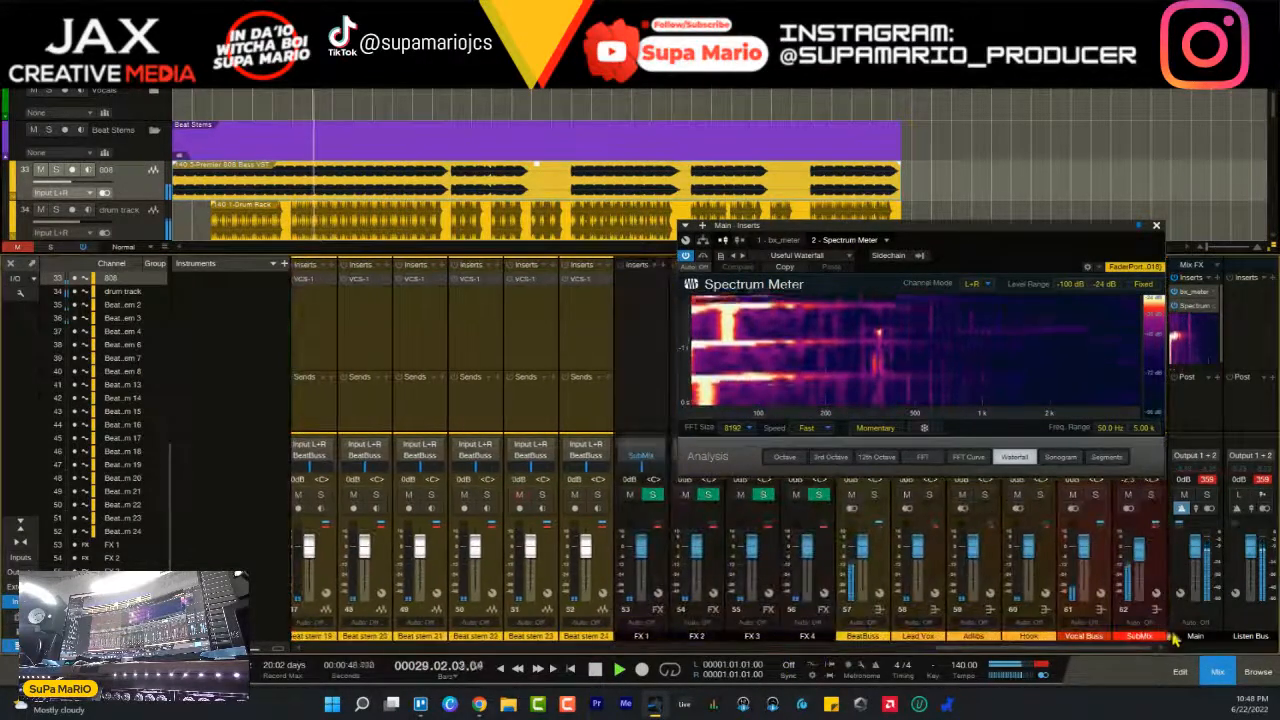
{"action": "left_click_drag", "start_coordinate": [1105, 228], "coordinate": [1205, 139]}
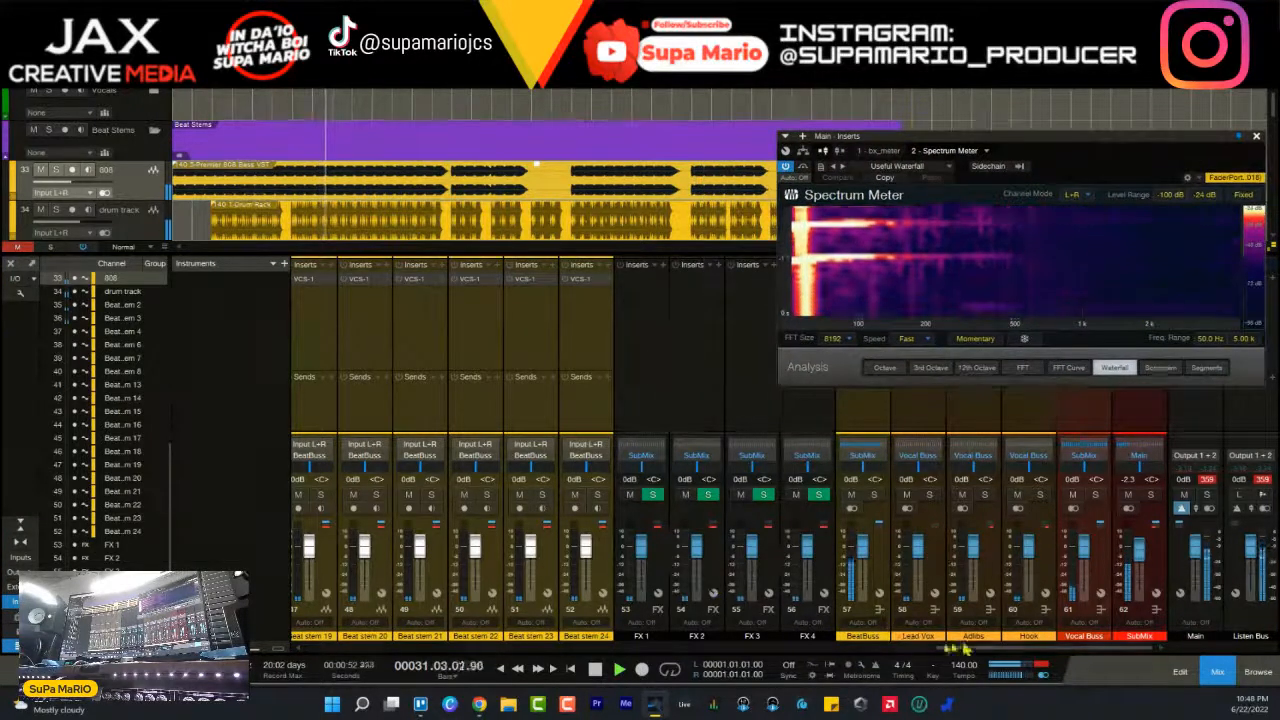
{"action": "left_click_drag", "start_coordinate": [1006, 650], "coordinate": [763, 688]}
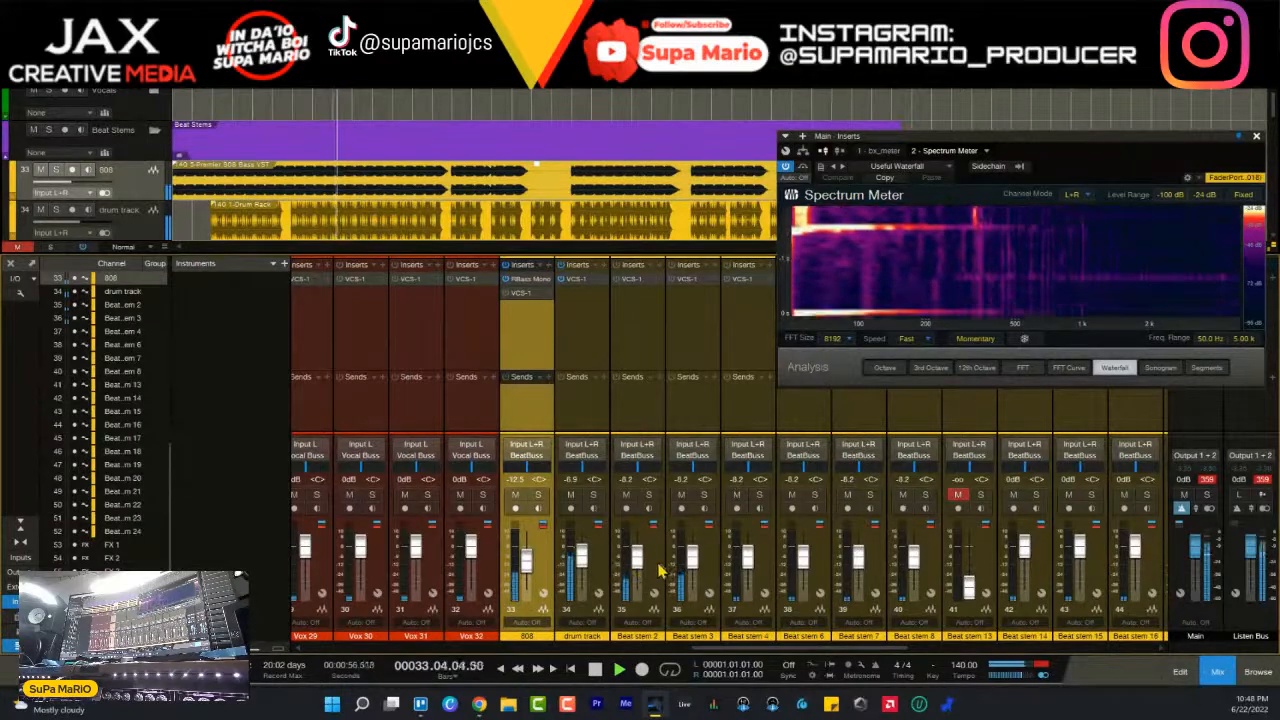
- Select Beat stem 2 and play the full beat, extending the Spectrum Meter's upper frequency range to 7.60 kHz
{"action": "key", "text": "Down"}
{"action": "key", "text": "Down"}
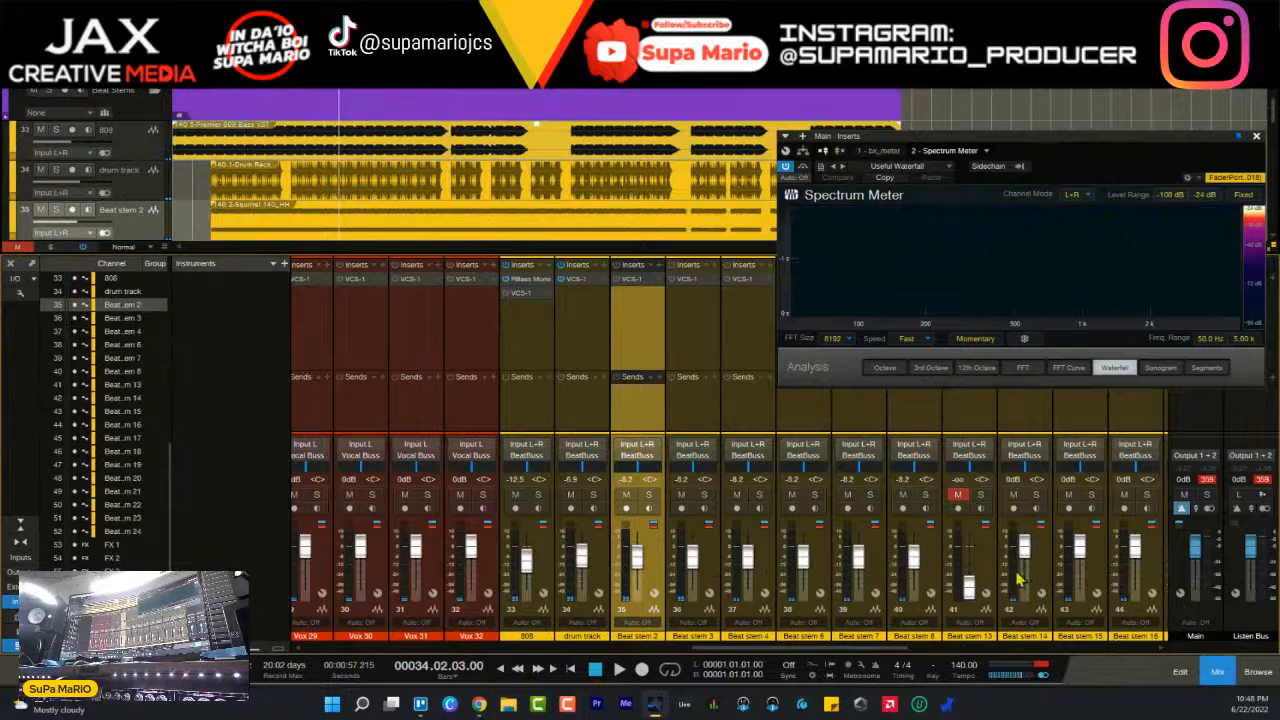
{"action": "scroll", "coordinate": [524, 170], "scroll_direction": "down", "scroll_amount": 5}
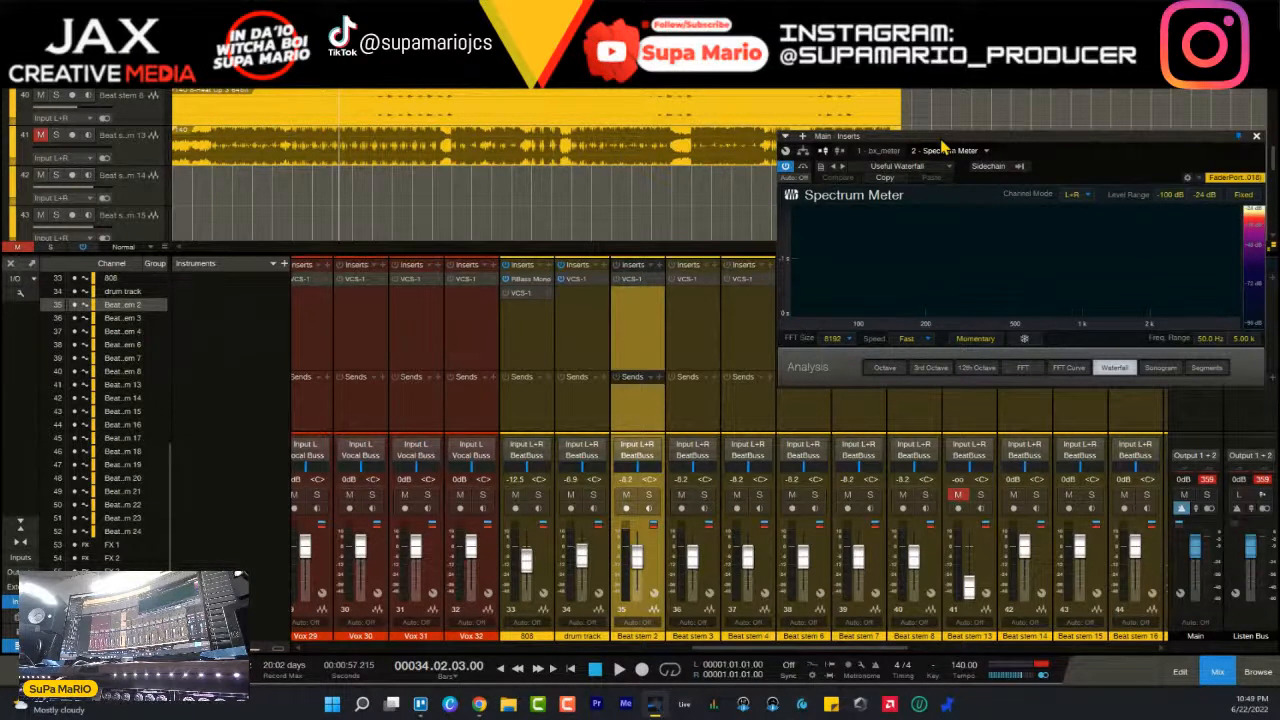
{"action": "left_click_drag", "start_coordinate": [942, 144], "coordinate": [936, 145]}
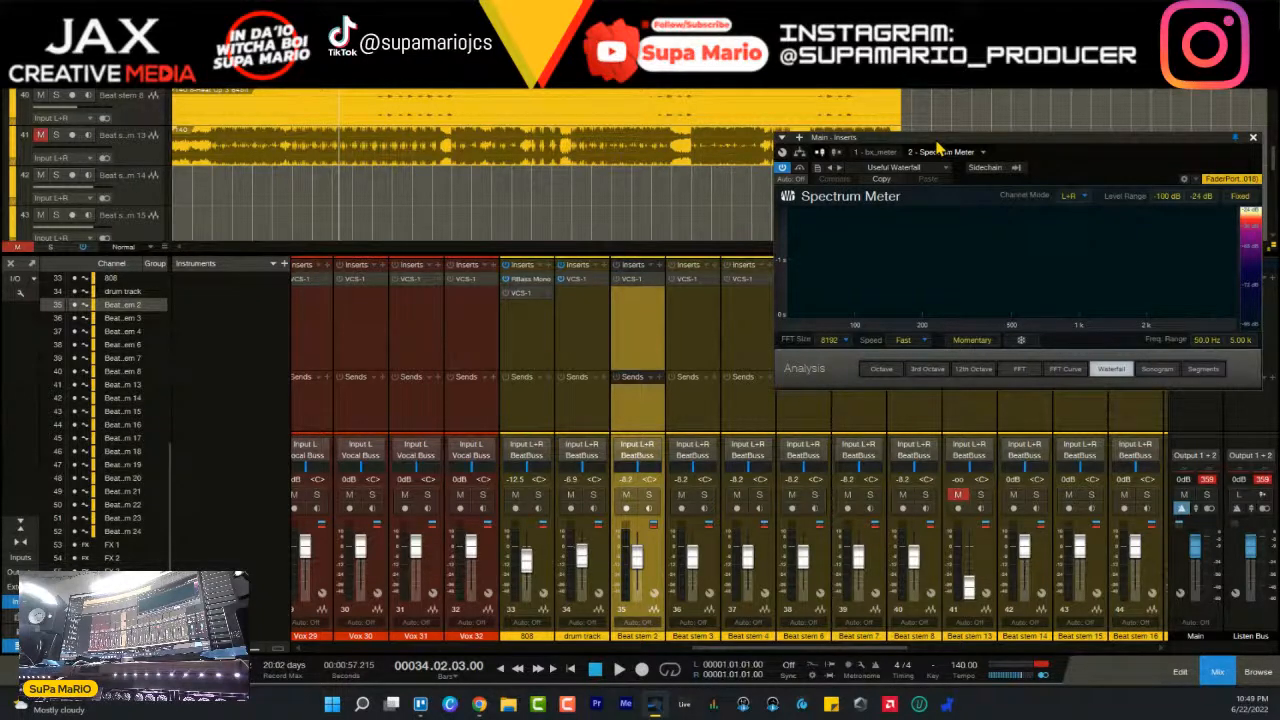
{"action": "key", "text": "space"}
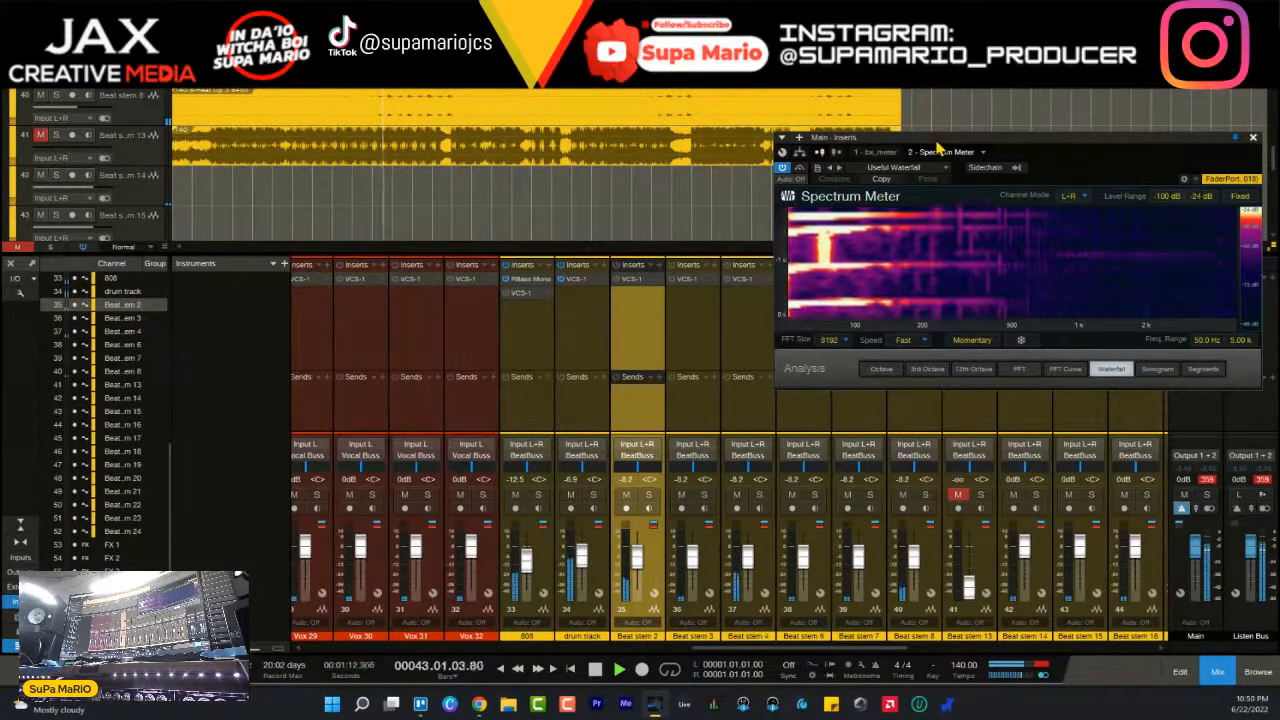
{"action": "scroll", "coordinate": [1246, 343], "scroll_direction": "up", "scroll_amount": 3}
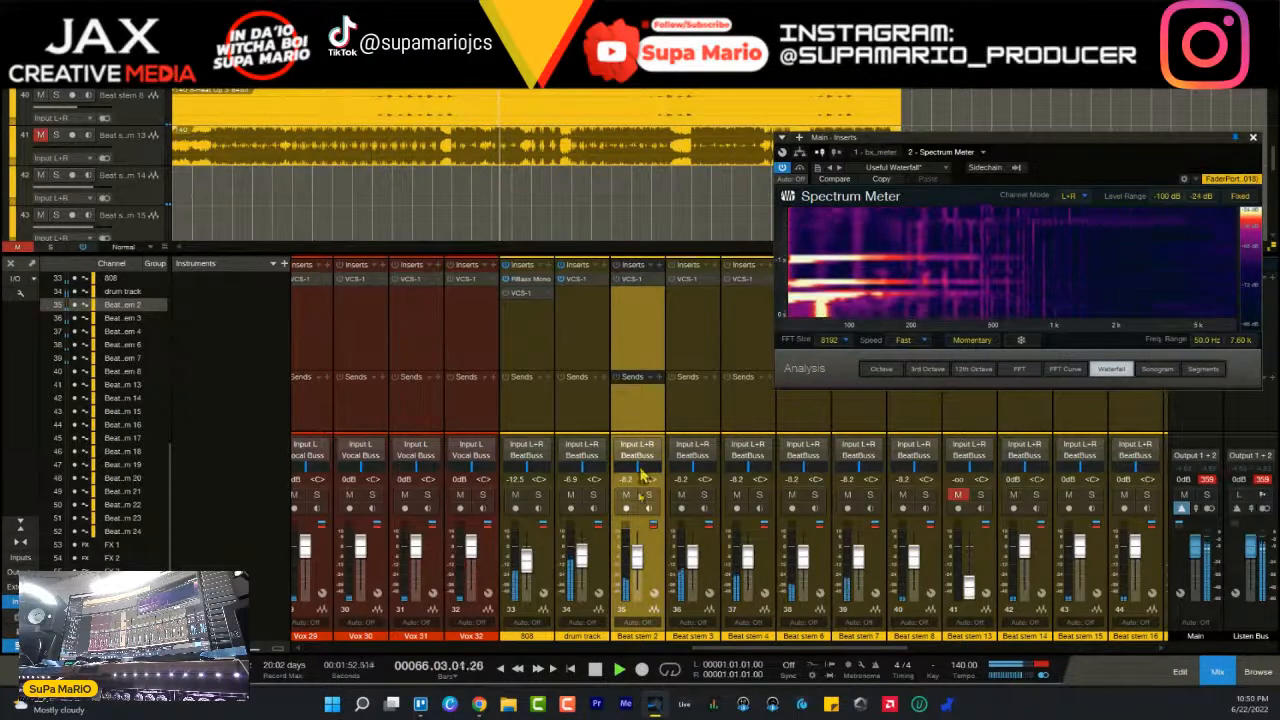
- Solo Beat stem 2, insert Pipeline Stereo after its VCS-1, and move the plug-in window clear of the channel
{"action": "left_click", "coordinate": [650, 495]}
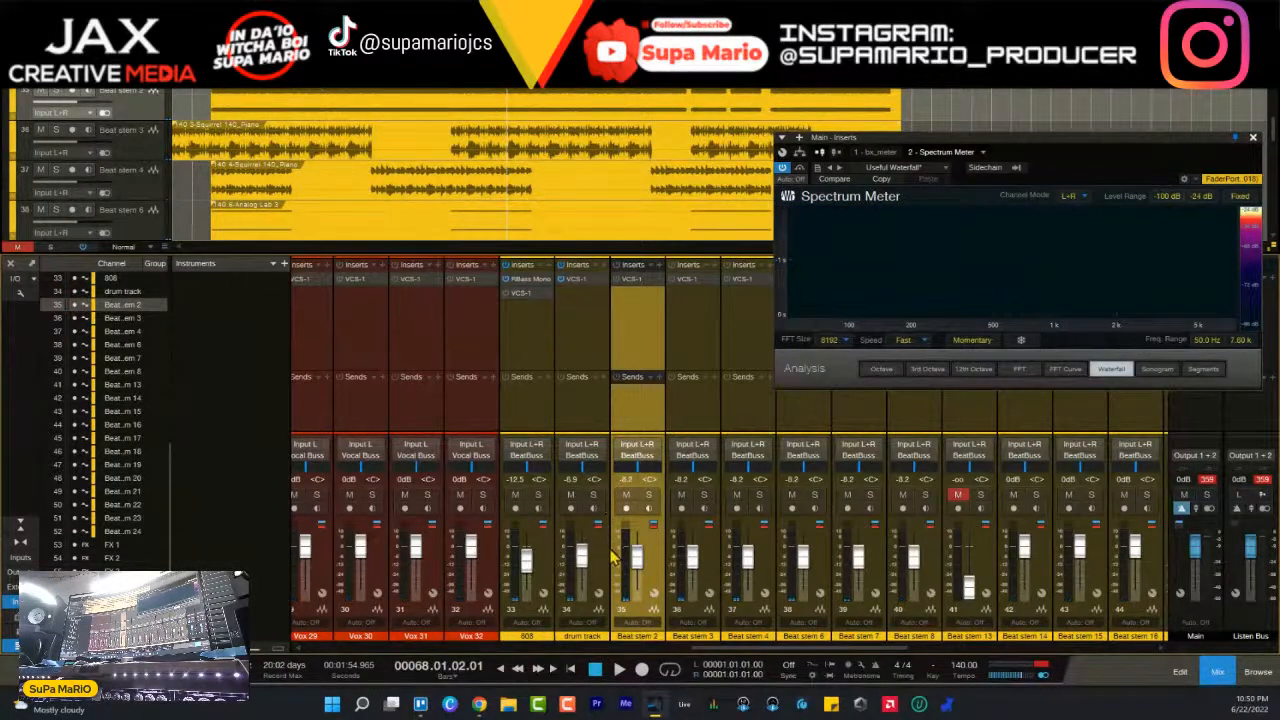
{"action": "left_click", "coordinate": [649, 495]}
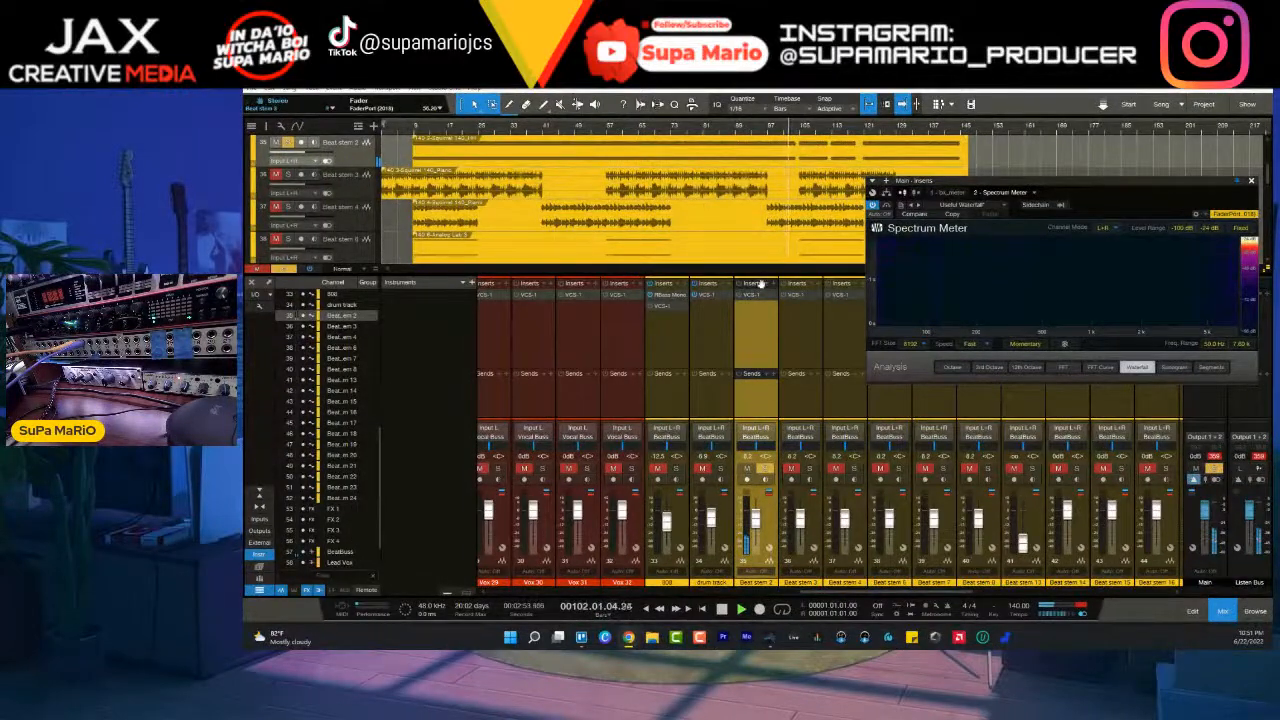
{"action": "left_click", "coordinate": [773, 290]}
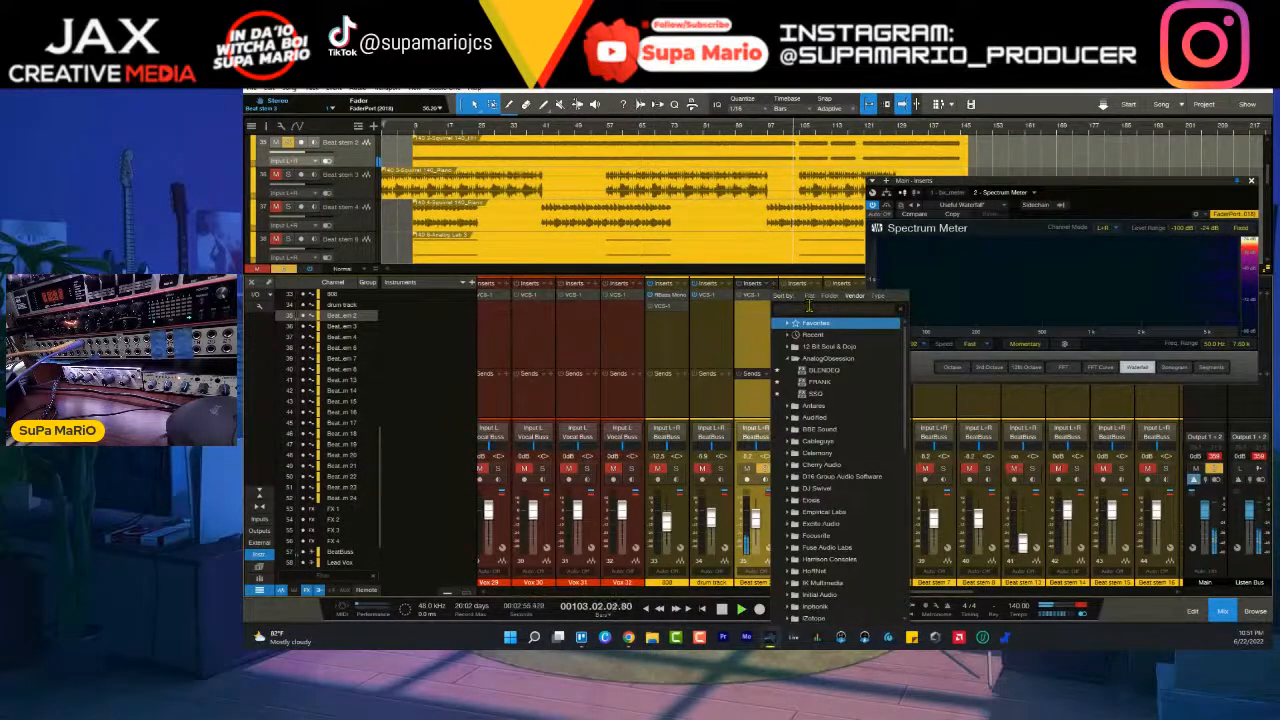
{"action": "type", "text": "pipeline"}
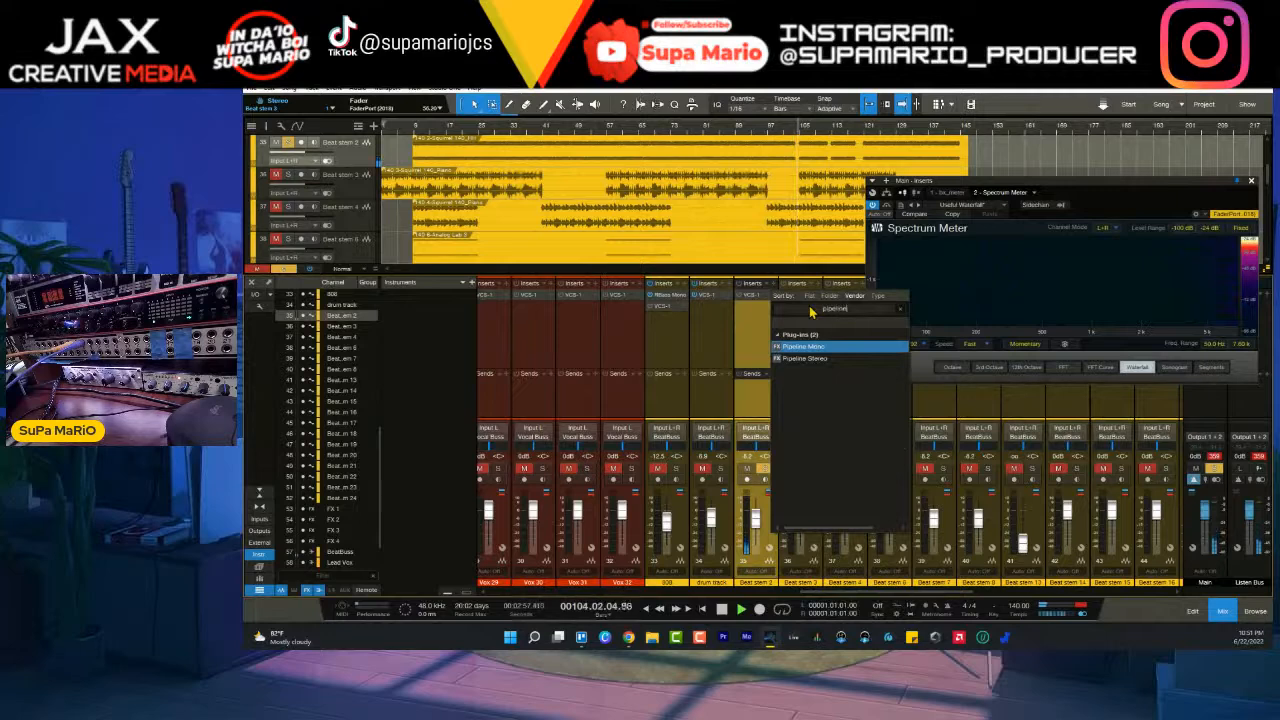
{"action": "left_click", "coordinate": [818, 358]}
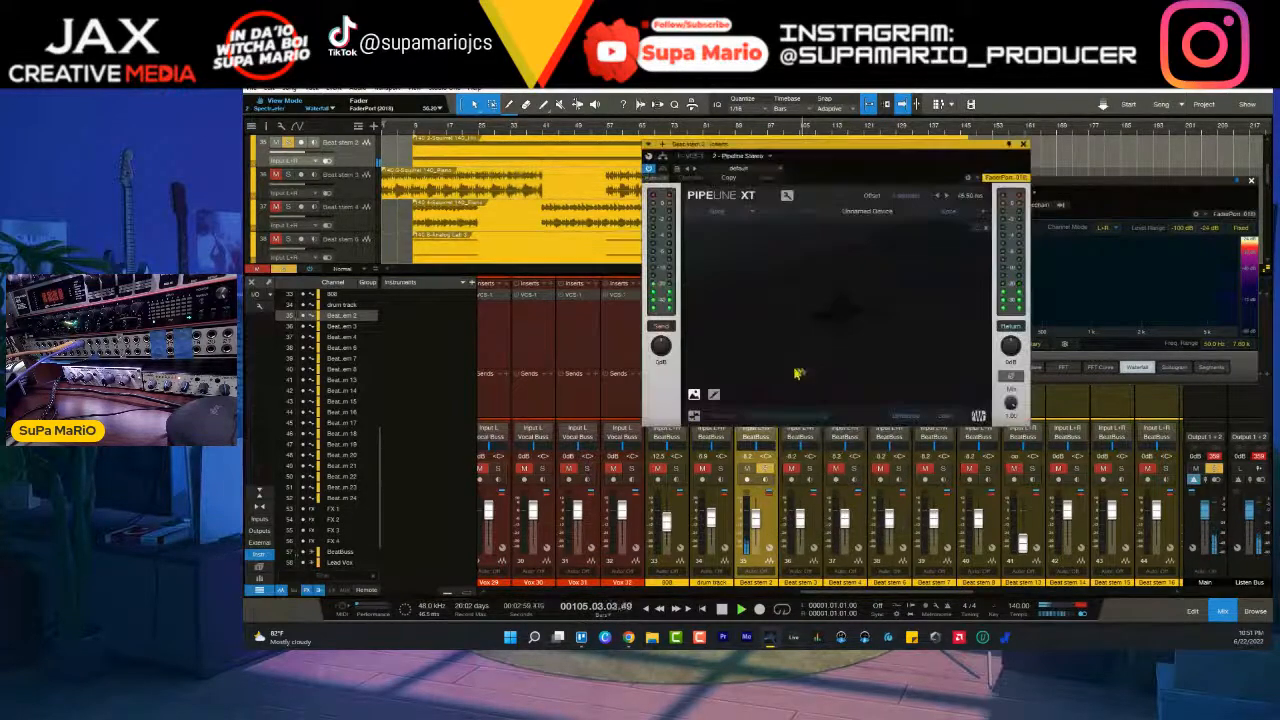
{"action": "left_click_drag", "start_coordinate": [810, 148], "coordinate": [489, 353]}
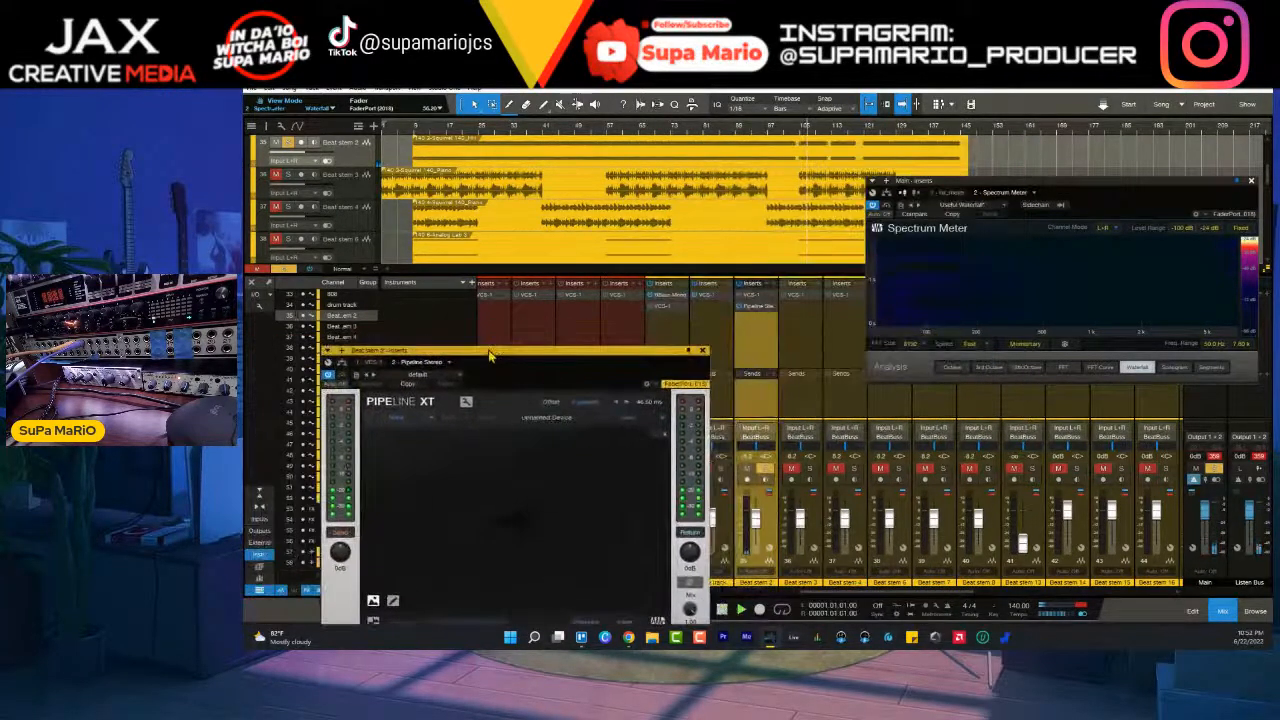
- Move Pipeline Stereo ahead of VCS-1 on Beat stem 2 and import the Focusrite USB1820.ioconfig configuration into the song's audio I/O setup
{"action": "left_click_drag", "start_coordinate": [766, 307], "coordinate": [765, 292]}
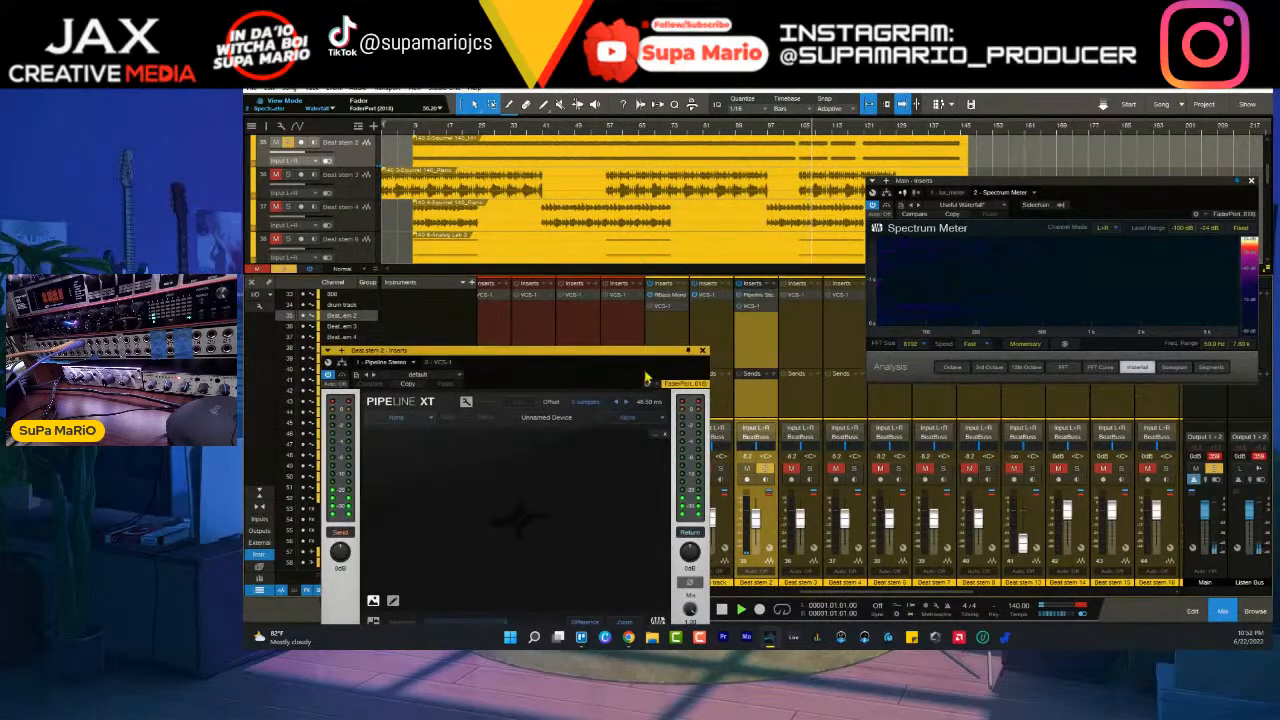
{"action": "left_click_drag", "start_coordinate": [628, 357], "coordinate": [775, 232]}
{"action": "left_click", "coordinate": [545, 293]}
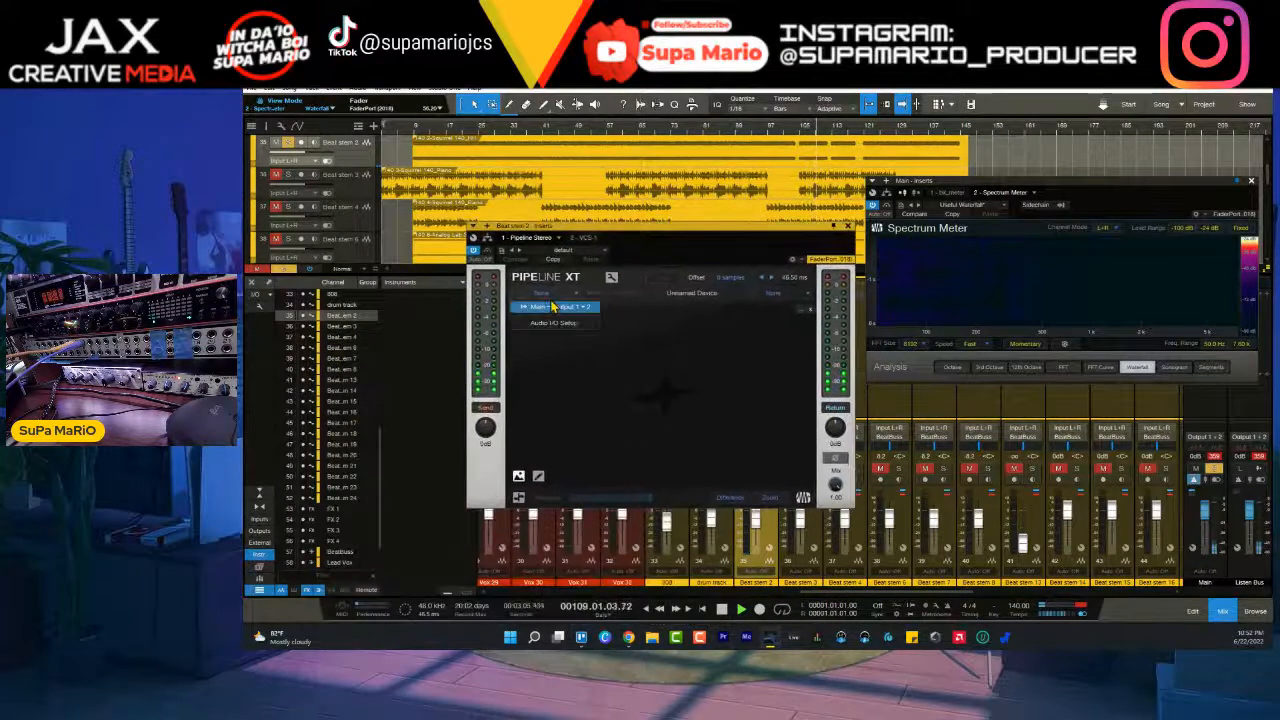
{"action": "left_click", "coordinate": [567, 326]}
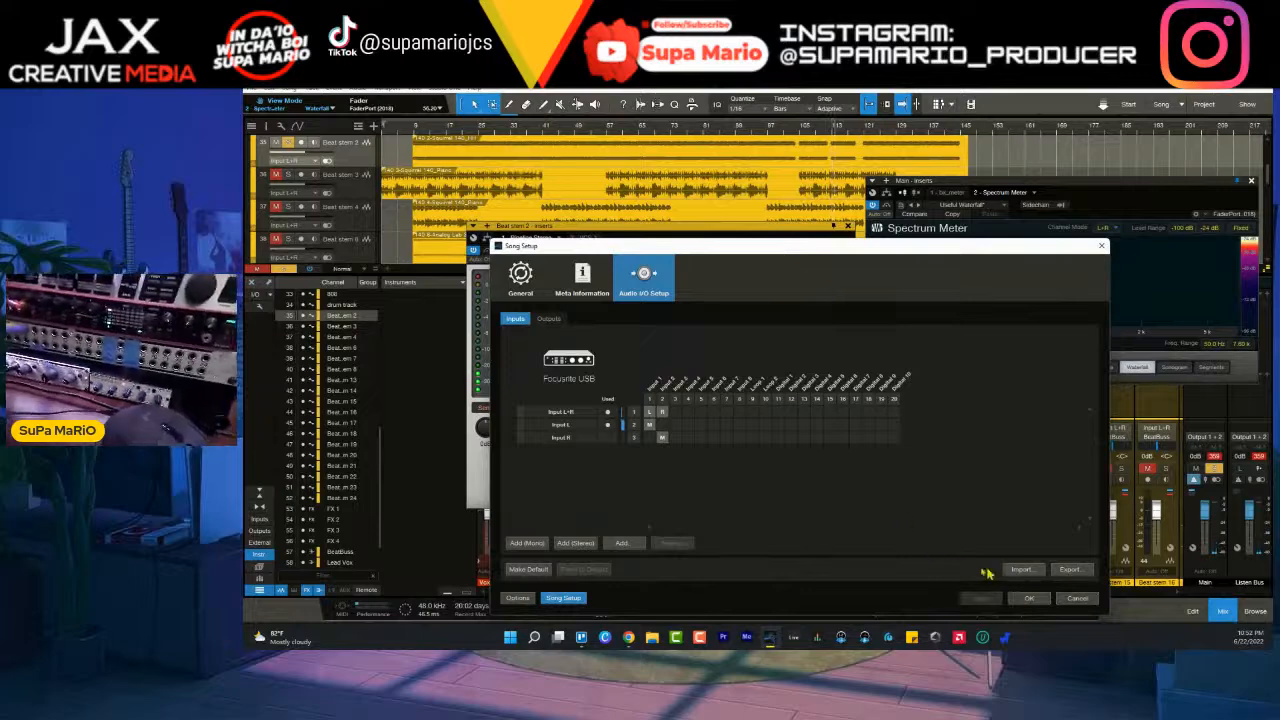
{"action": "left_click", "coordinate": [1021, 569]}
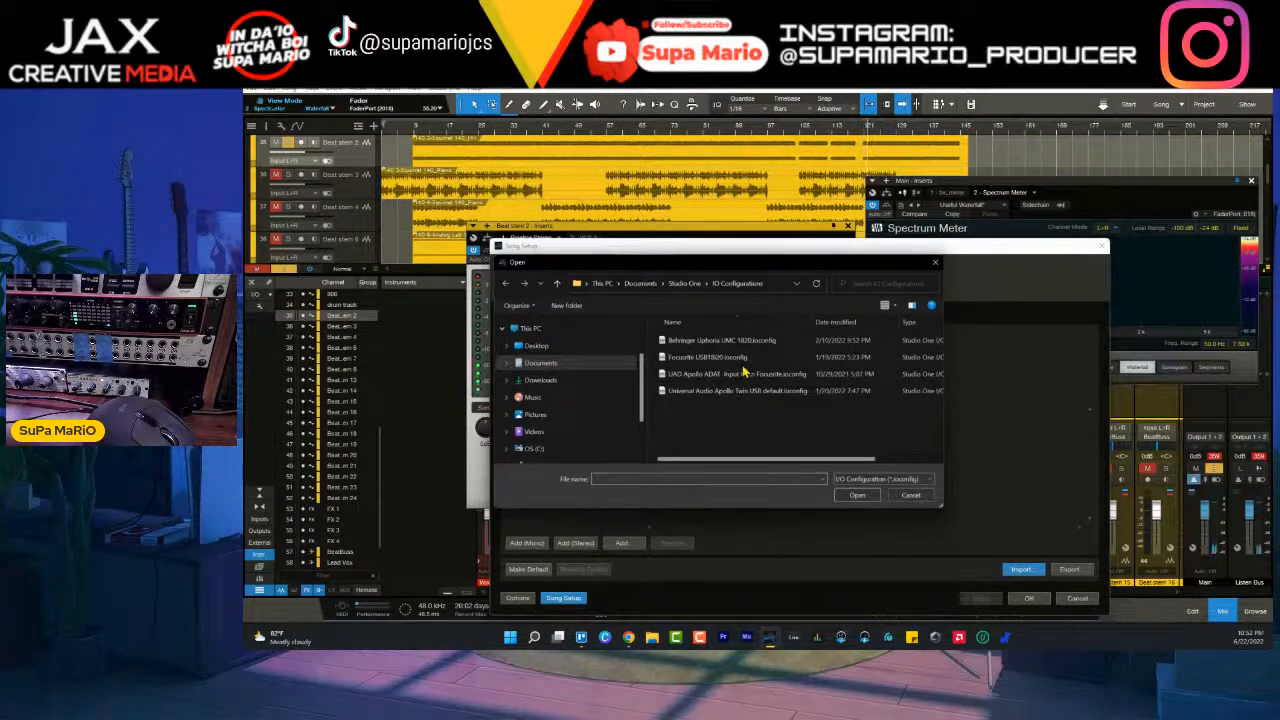
{"action": "left_click", "coordinate": [743, 366]}
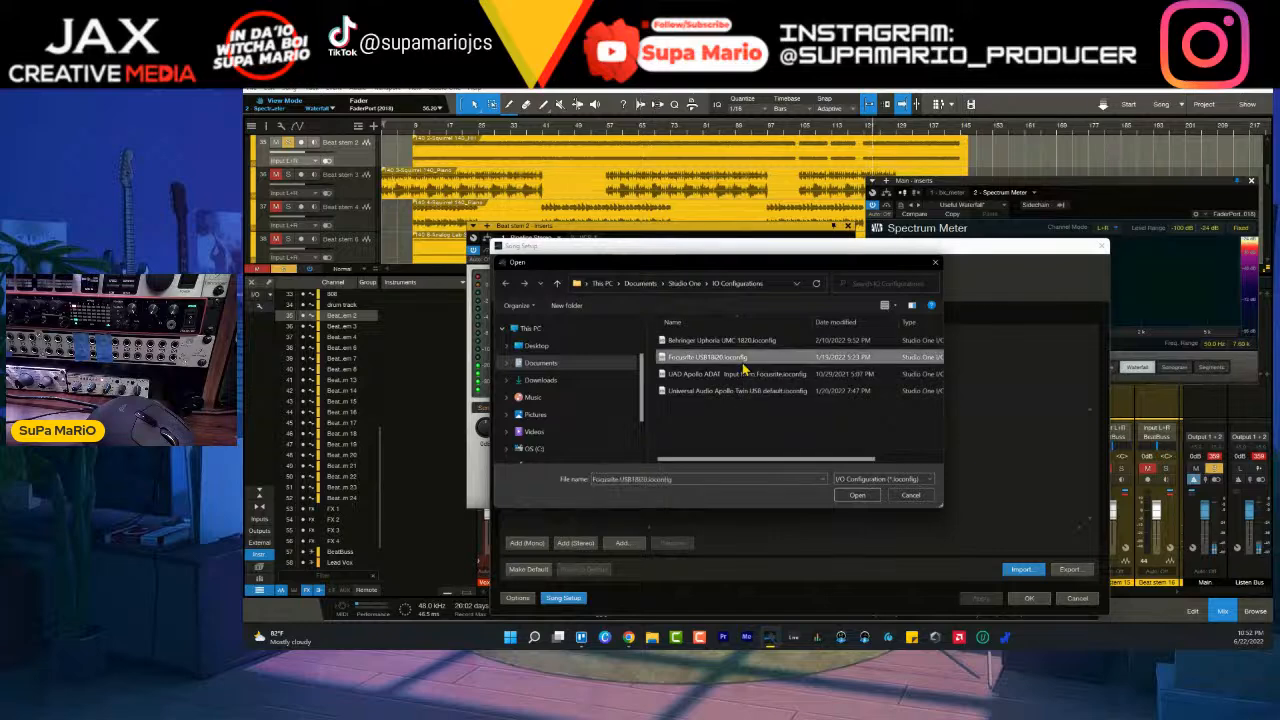
{"action": "left_click", "coordinate": [857, 494]}
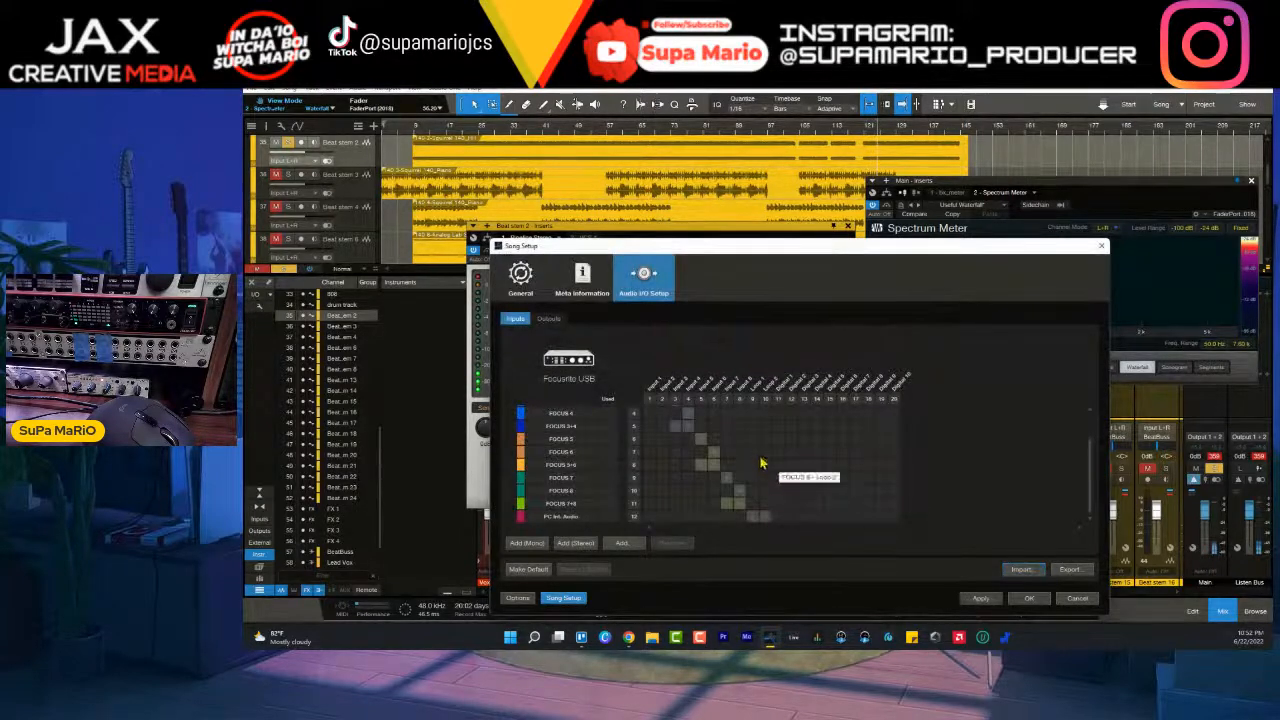
{"action": "left_click", "coordinate": [1025, 597]}
- Set Pipeline's send and return to FOCUS 7+8, then ping the hardware loop with Auto offset and turn the ping off
{"action": "left_click", "coordinate": [559, 293]}
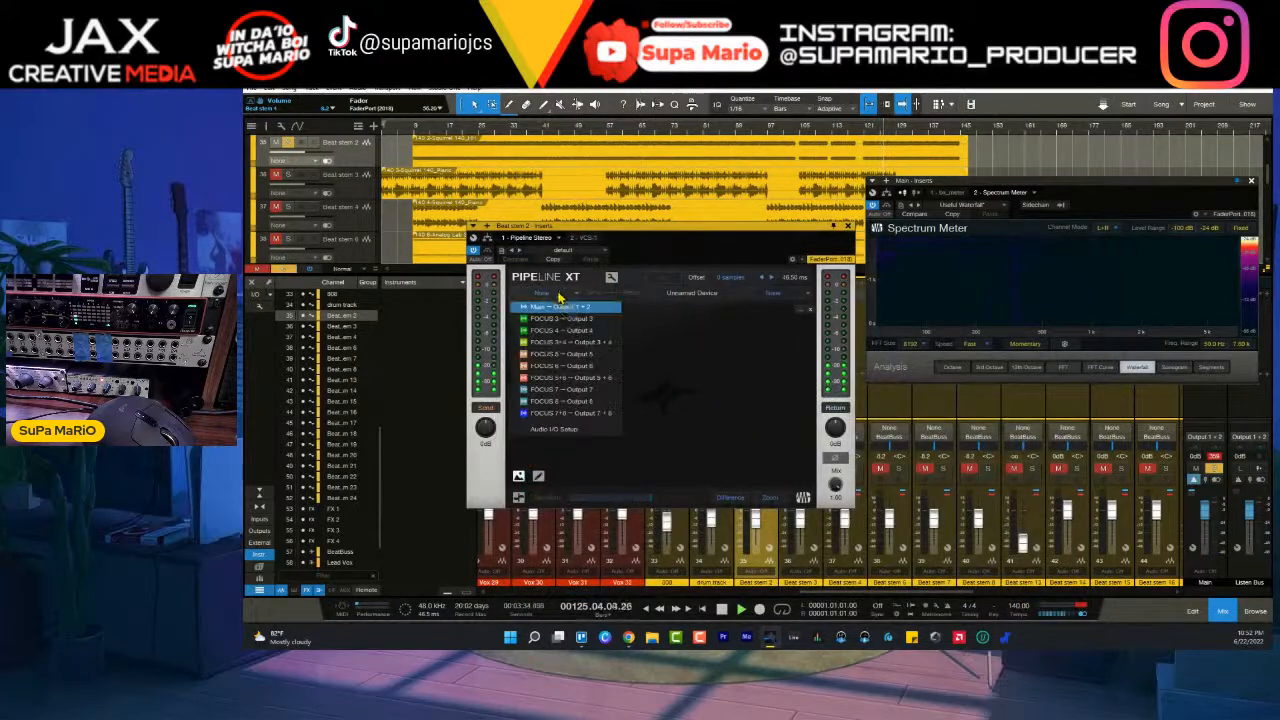
{"action": "left_click", "coordinate": [589, 414]}
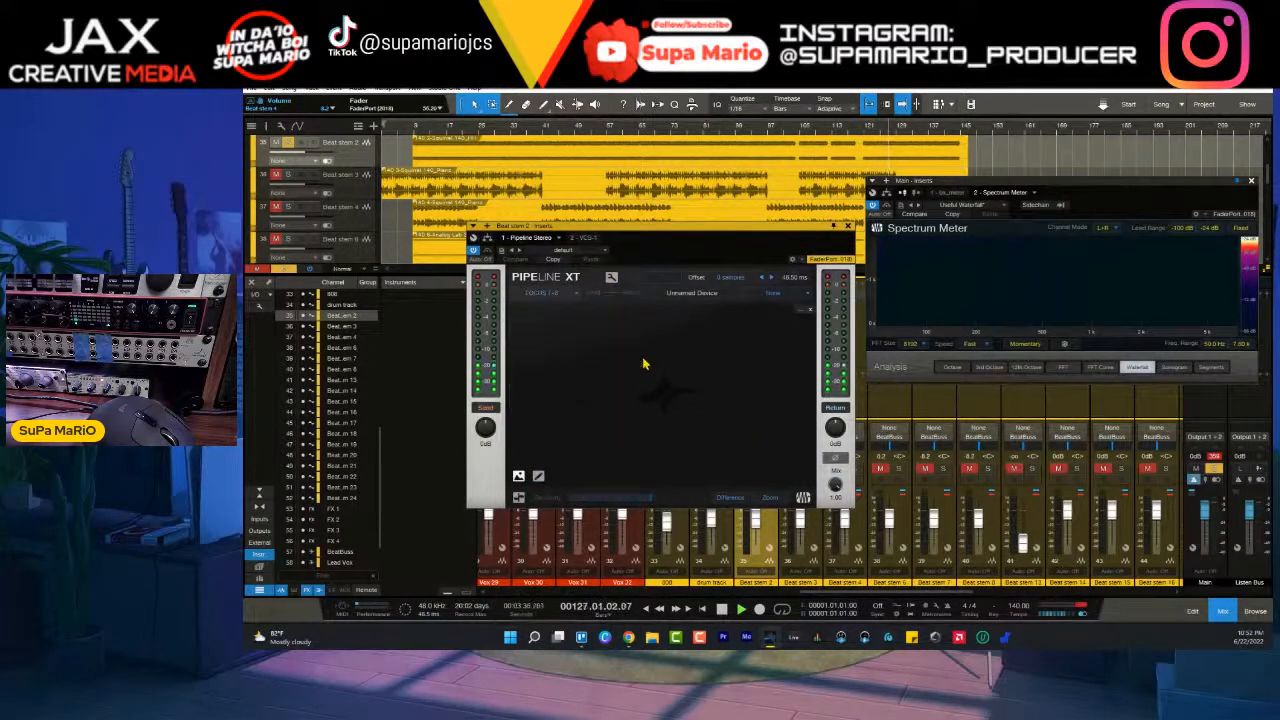
{"action": "left_click", "coordinate": [771, 294]}
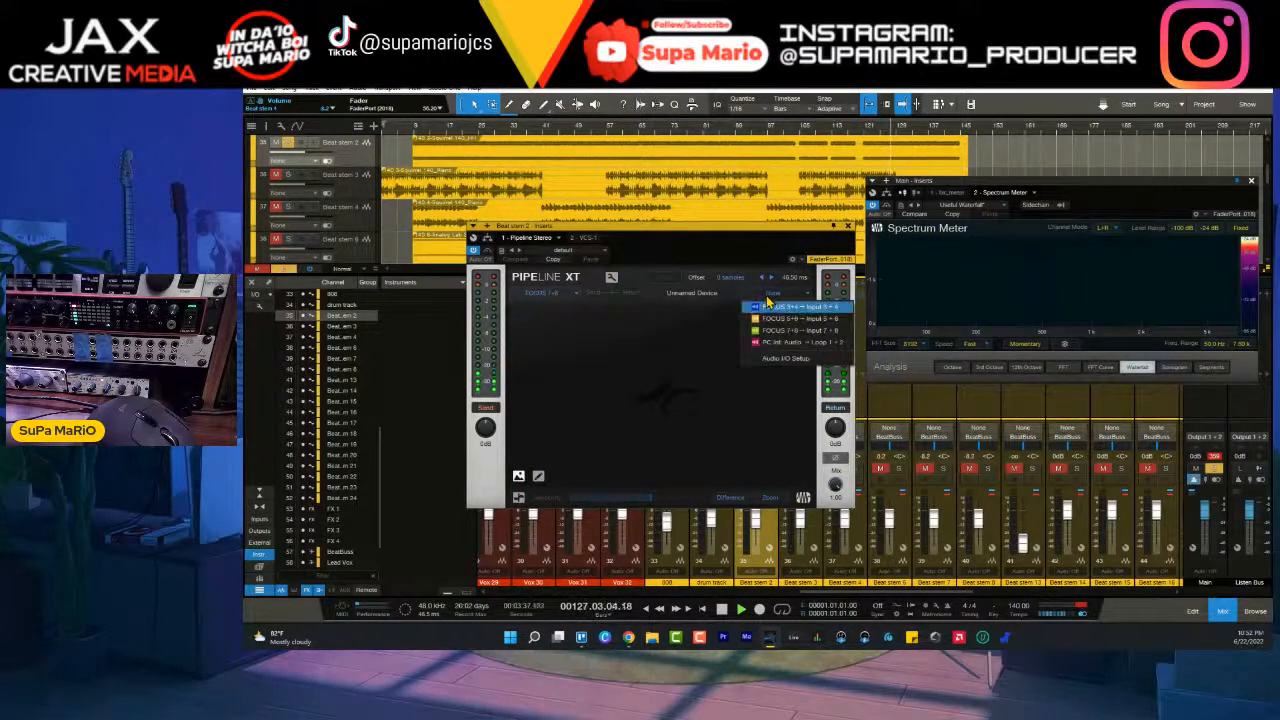
{"action": "left_click", "coordinate": [801, 333]}
{"action": "left_click", "coordinate": [666, 278]}
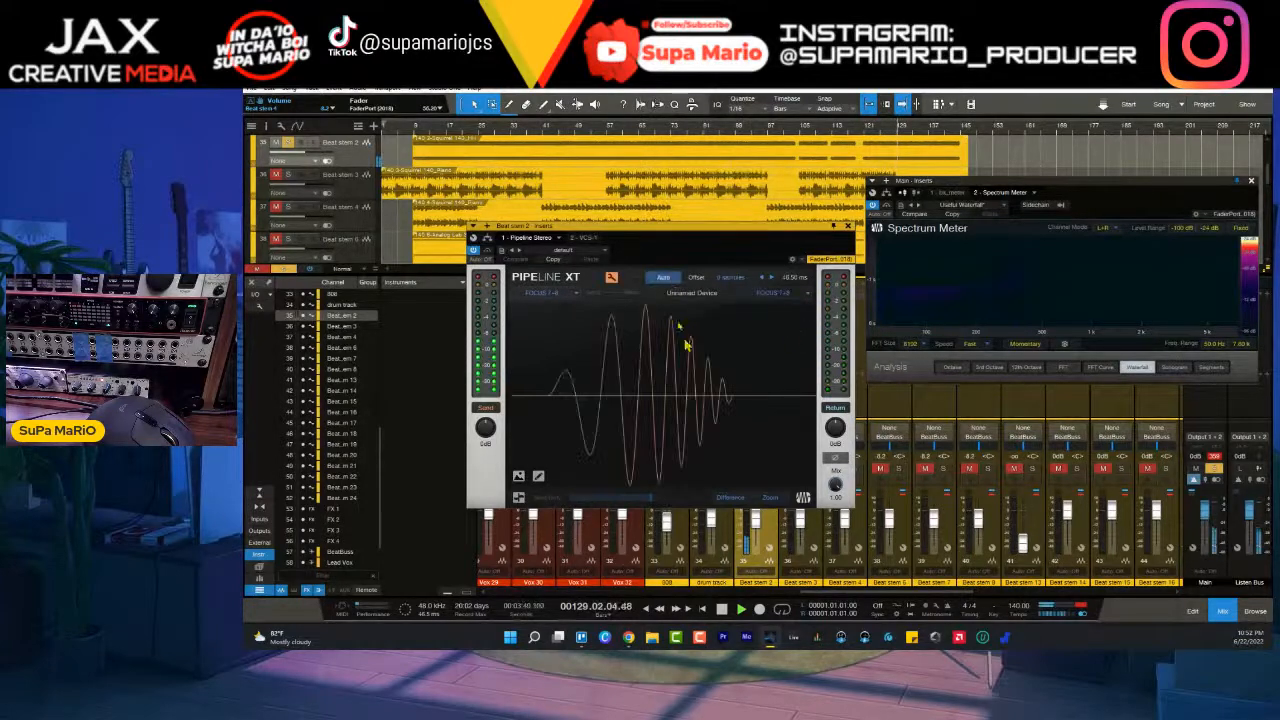
{"action": "left_click", "coordinate": [611, 279]}
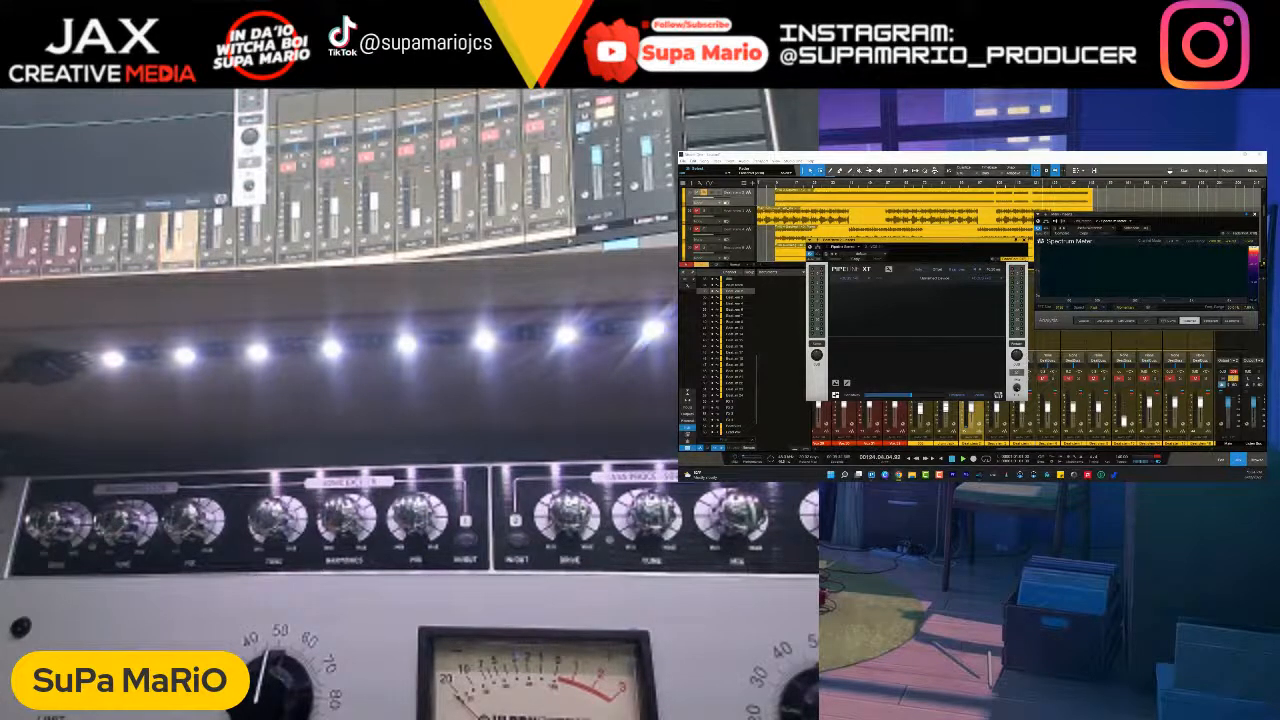
- Restart playback near the beginning of the song and turn off Pipeline's repeated ping test
{"action": "left_click", "coordinate": [780, 184]}
{"action": "key", "text": "space"}
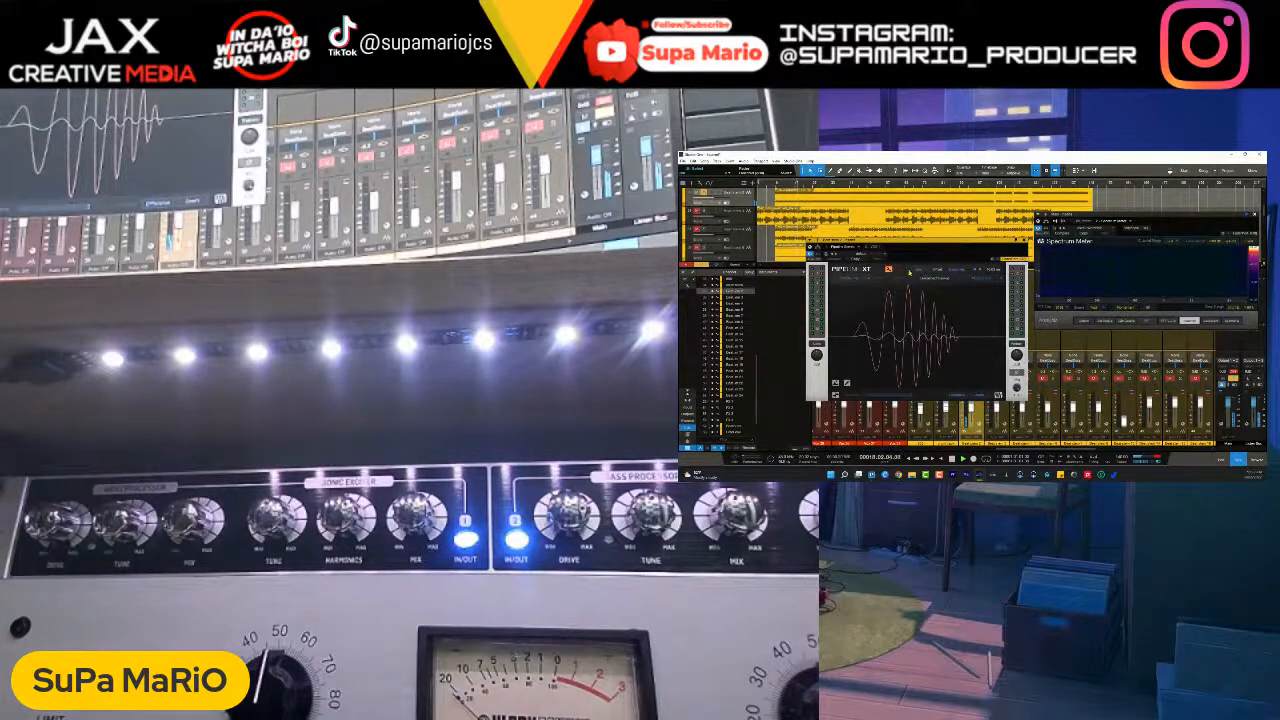
{"action": "left_click", "coordinate": [890, 271]}
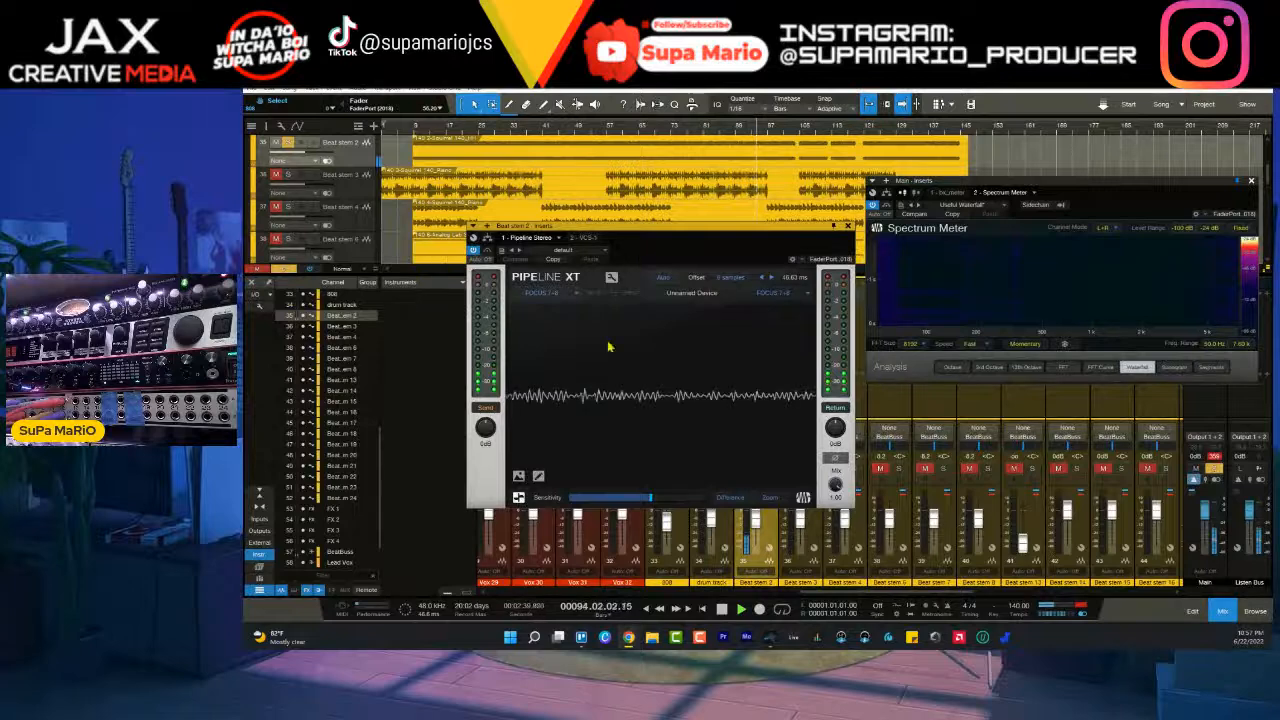
- Check the hardware return levels on the mixer's input channels, then hide those channels and close the Pipeline and Spectrum Meter windows
{"action": "left_click", "coordinate": [259, 519]}
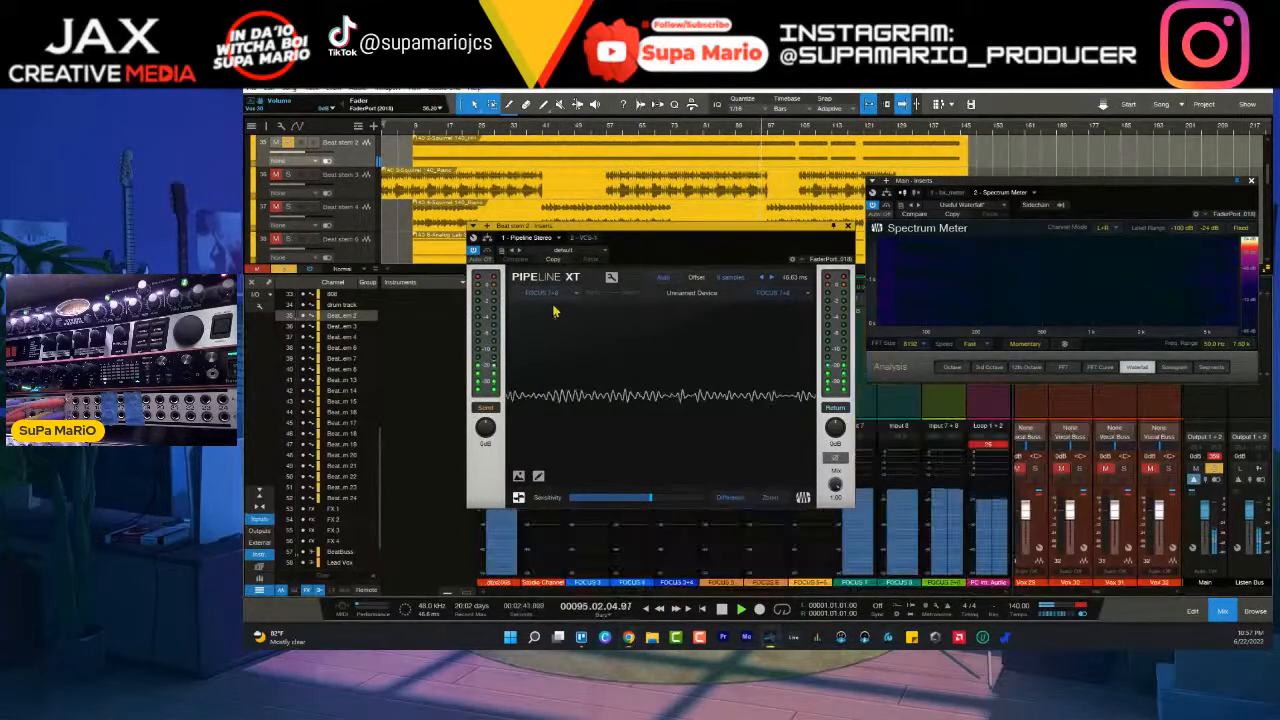
{"action": "left_click_drag", "start_coordinate": [738, 232], "coordinate": [906, 103]}
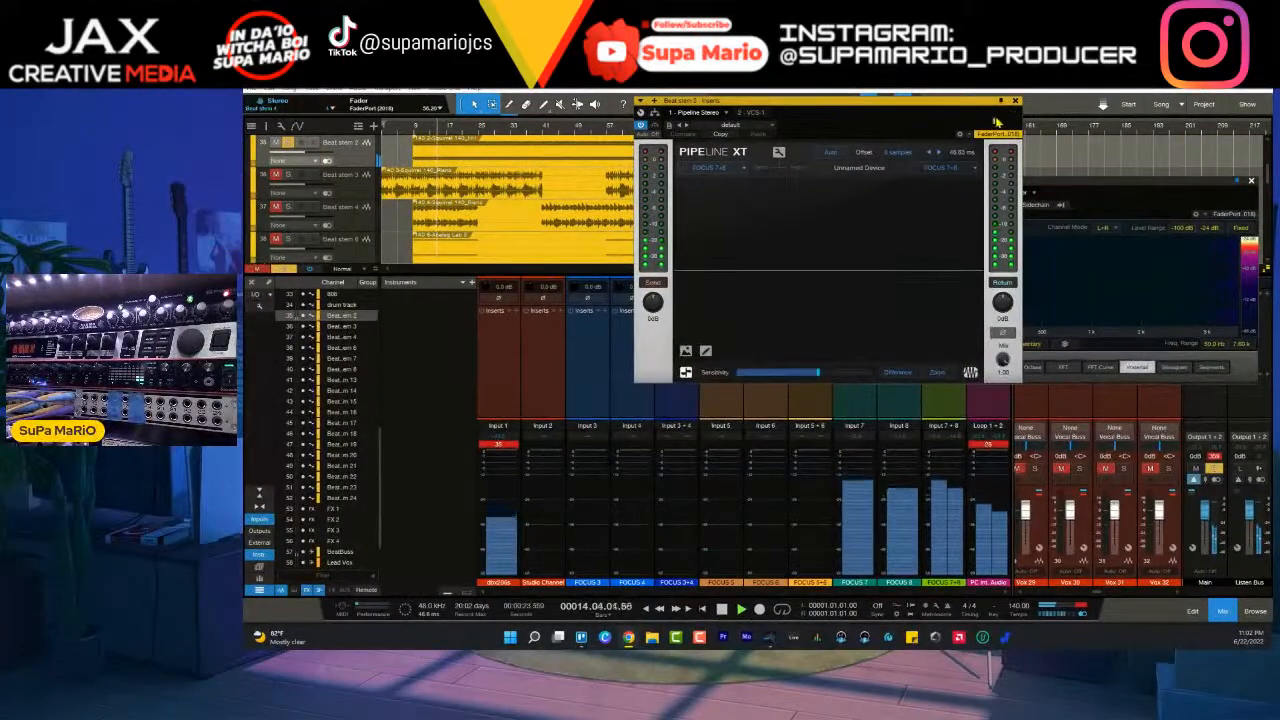
{"action": "left_click", "coordinate": [1015, 102]}
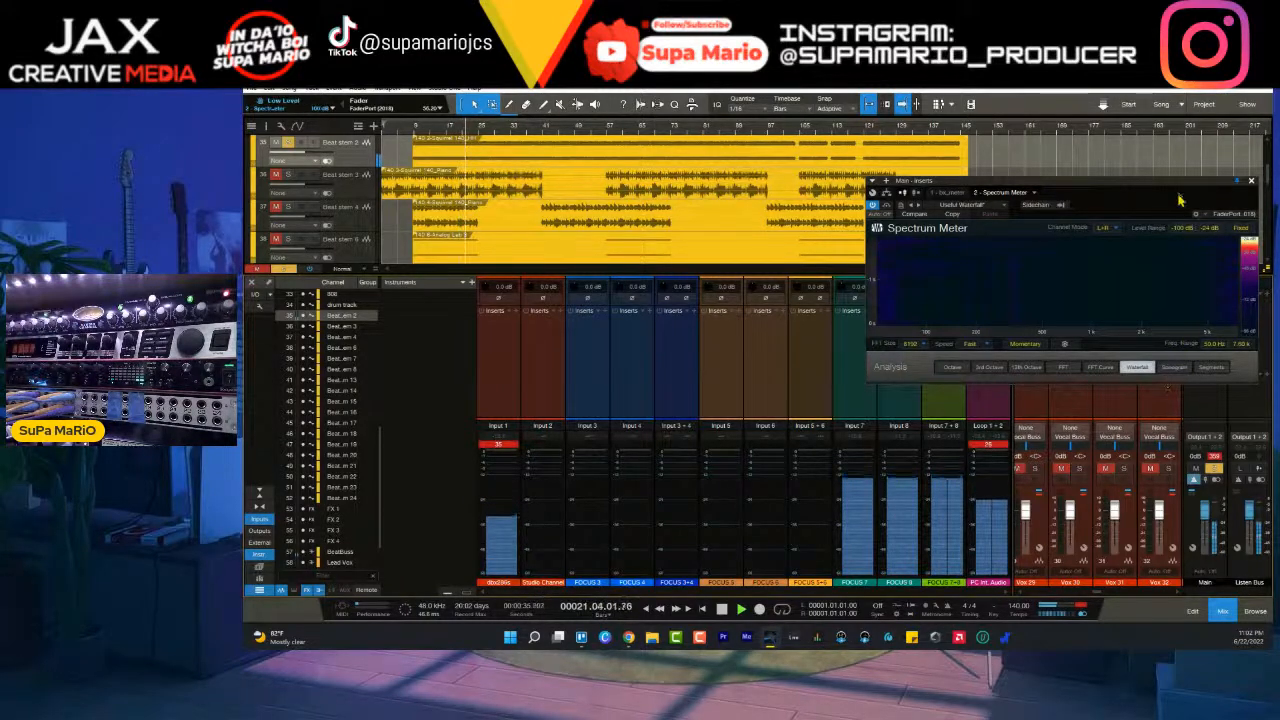
{"action": "left_click", "coordinate": [1251, 182]}
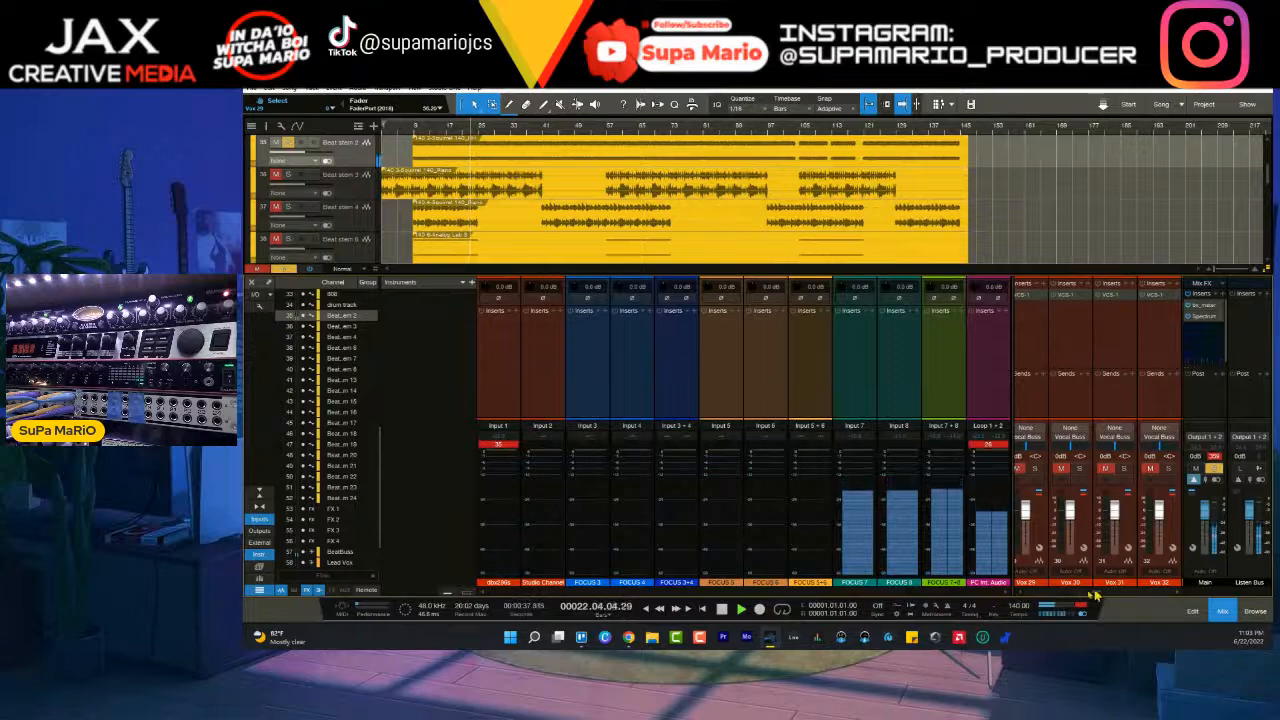
{"action": "left_click", "coordinate": [259, 519]}
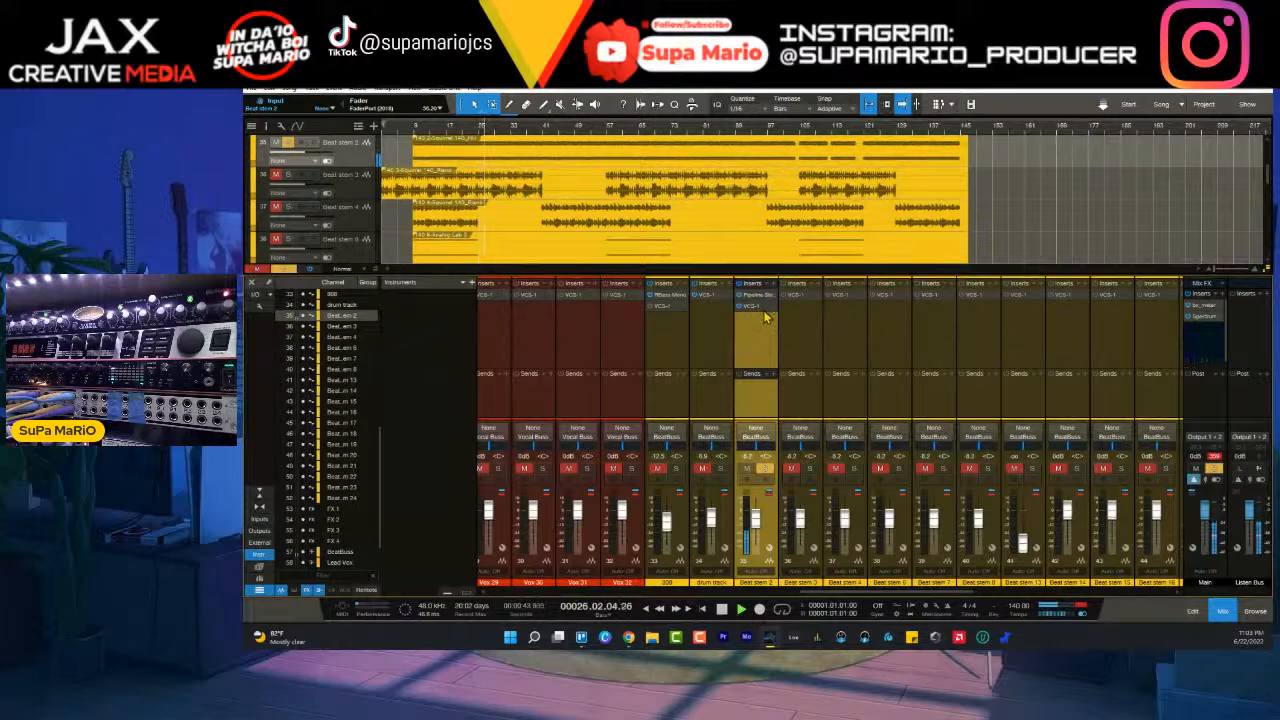
- Open Beat stem 2's VCS-1 and adjust its compressor threshold, knee and stereo width while the stem plays
{"action": "left_click", "coordinate": [757, 314]}
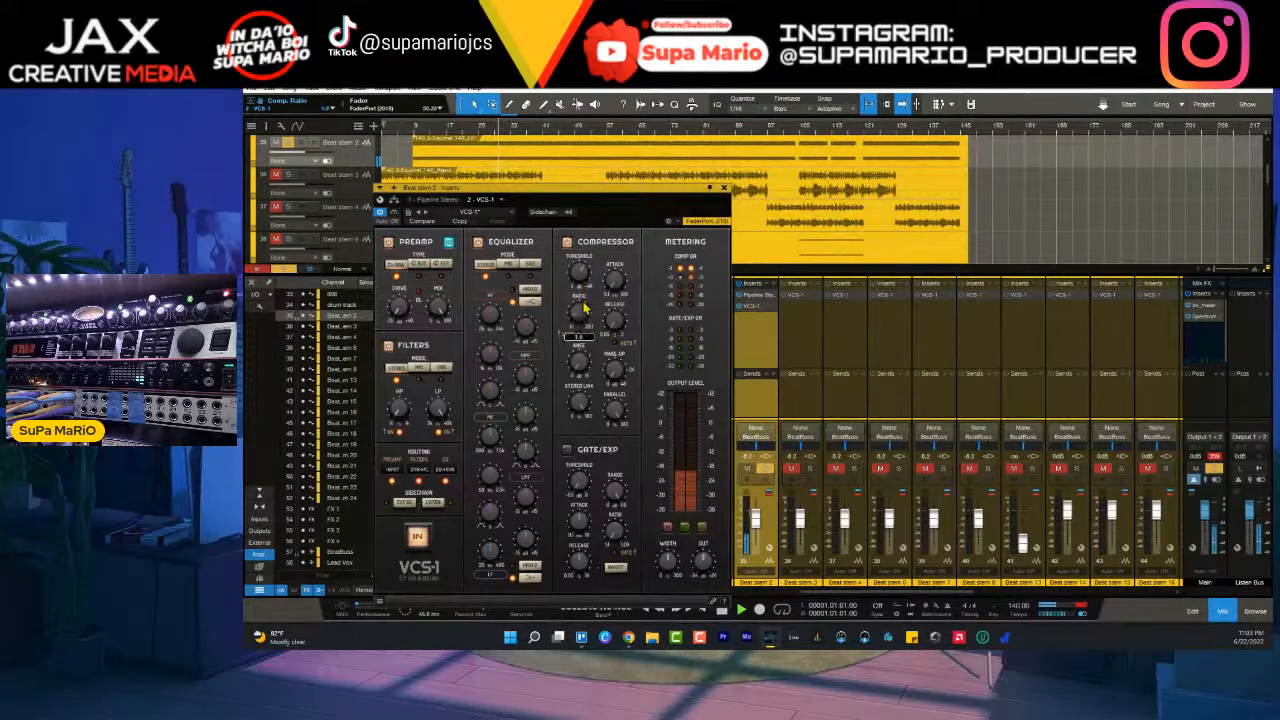
{"action": "left_click_drag", "start_coordinate": [581, 277], "coordinate": [587, 324]}
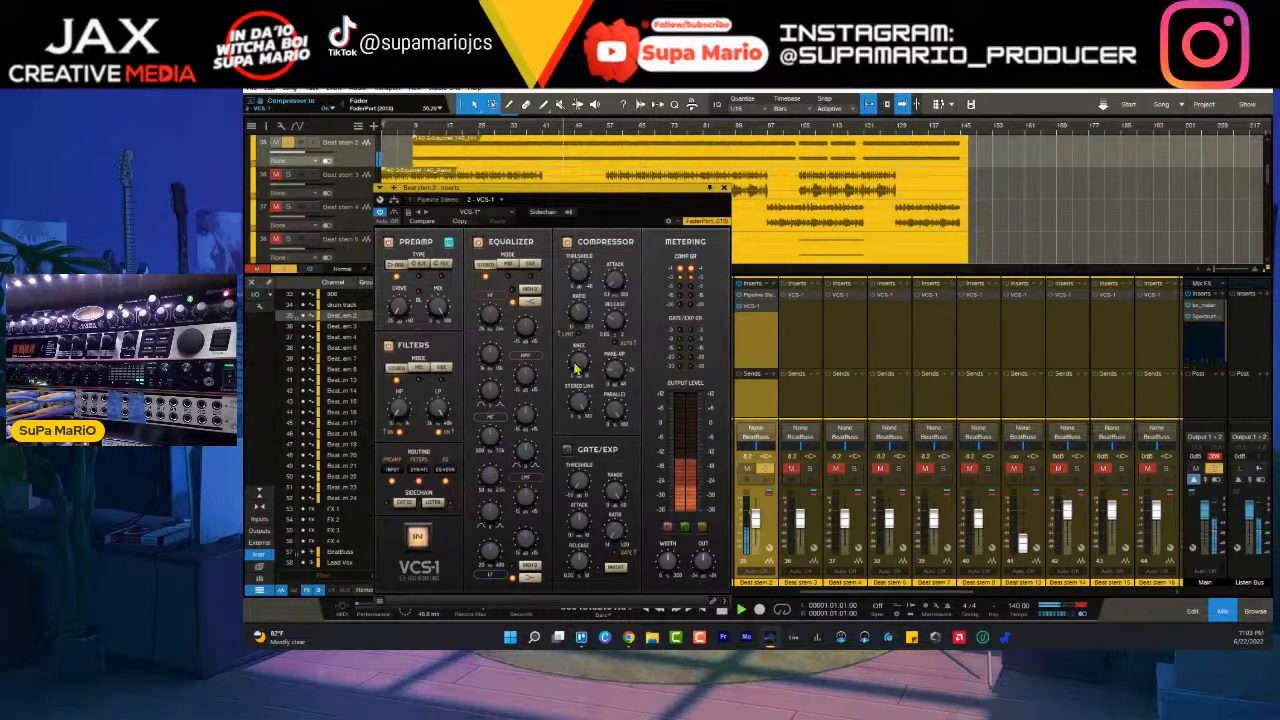
{"action": "left_click_drag", "start_coordinate": [585, 369], "coordinate": [585, 352]}
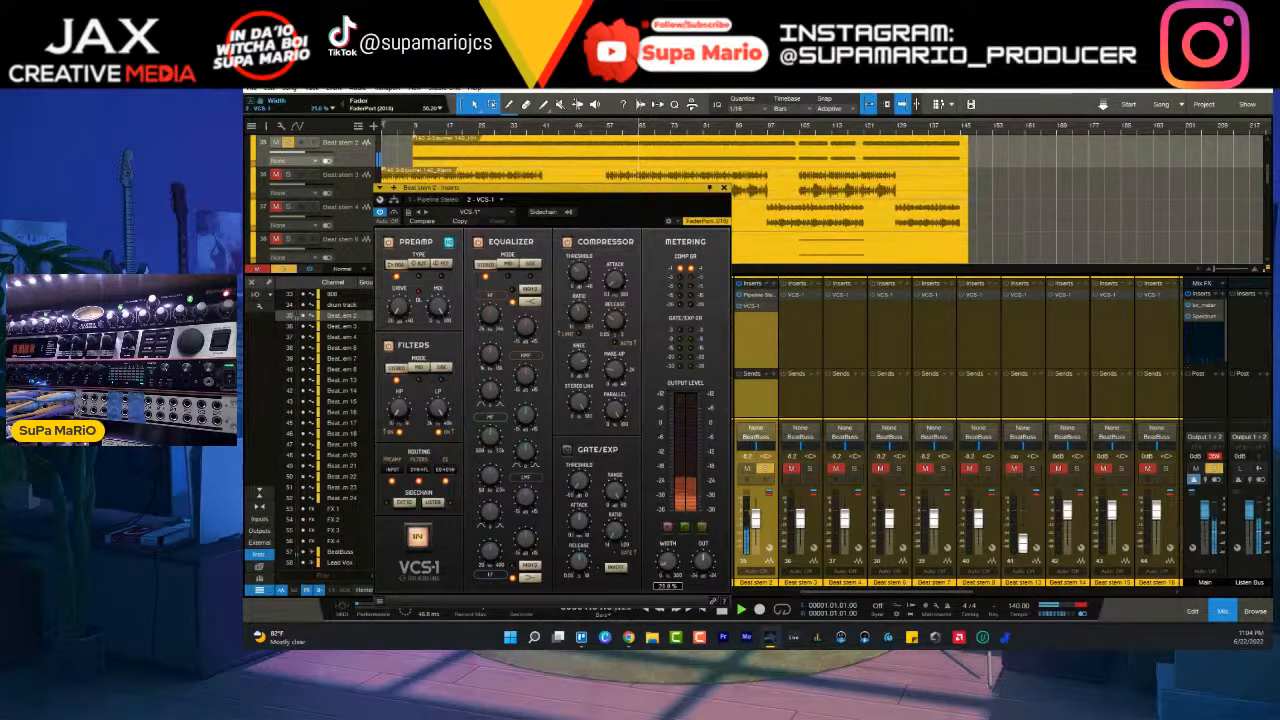
{"action": "left_click_drag", "start_coordinate": [669, 565], "coordinate": [671, 592]}
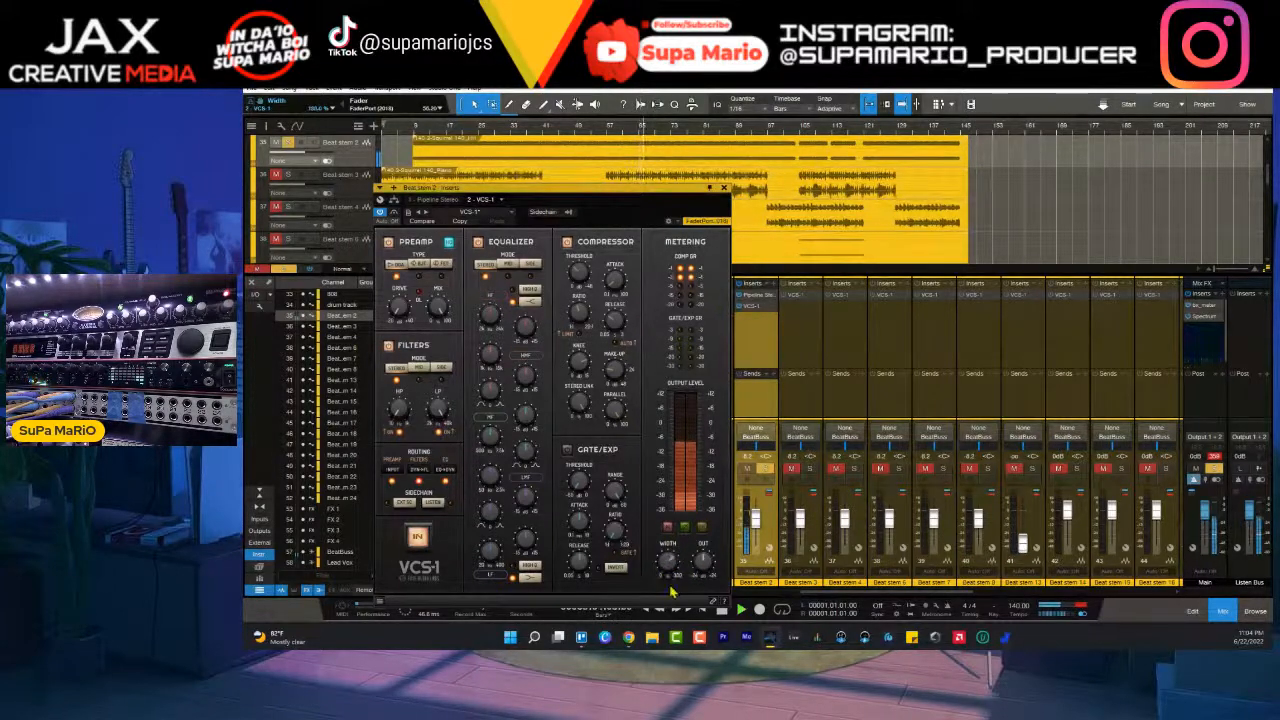
{"action": "left_click", "coordinate": [669, 574], "text": "ctrl"}
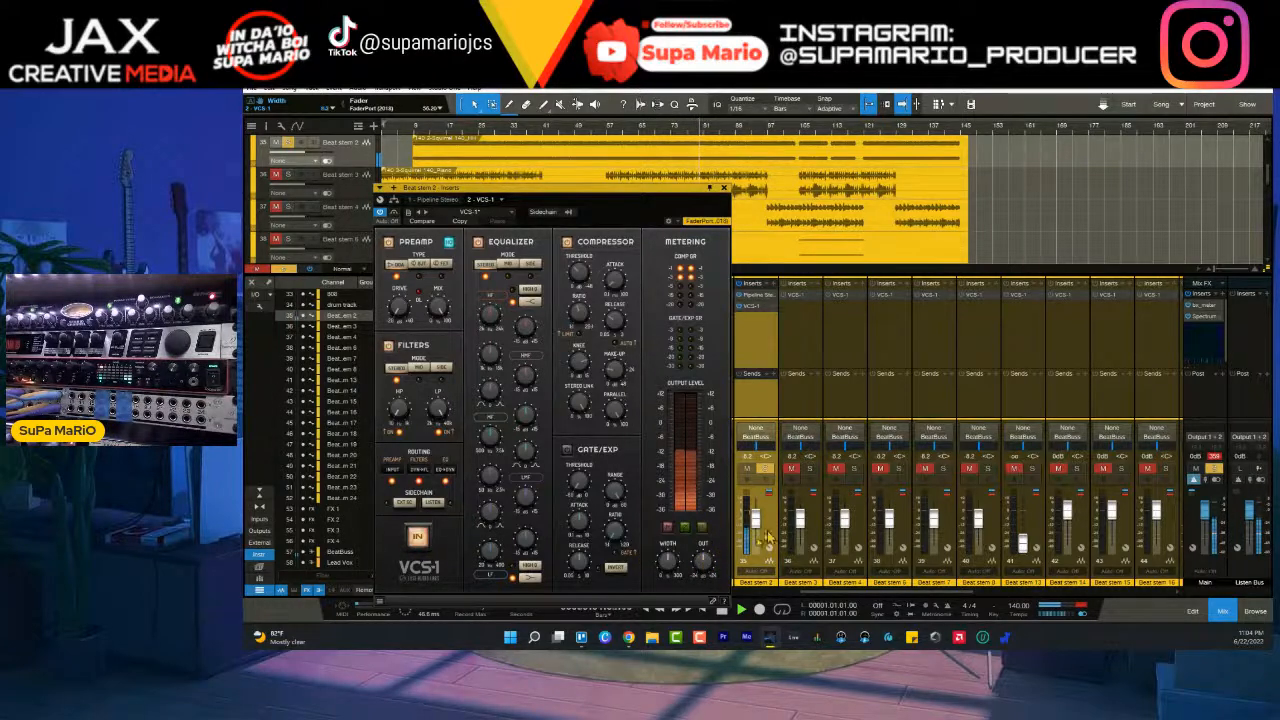
- Play Beat stem 2 with the 808 and drum track, raise its VCS-1 output to about 7.2 dB, and close the plug-in
{"action": "left_click_drag", "start_coordinate": [700, 192], "coordinate": [532, 210]}
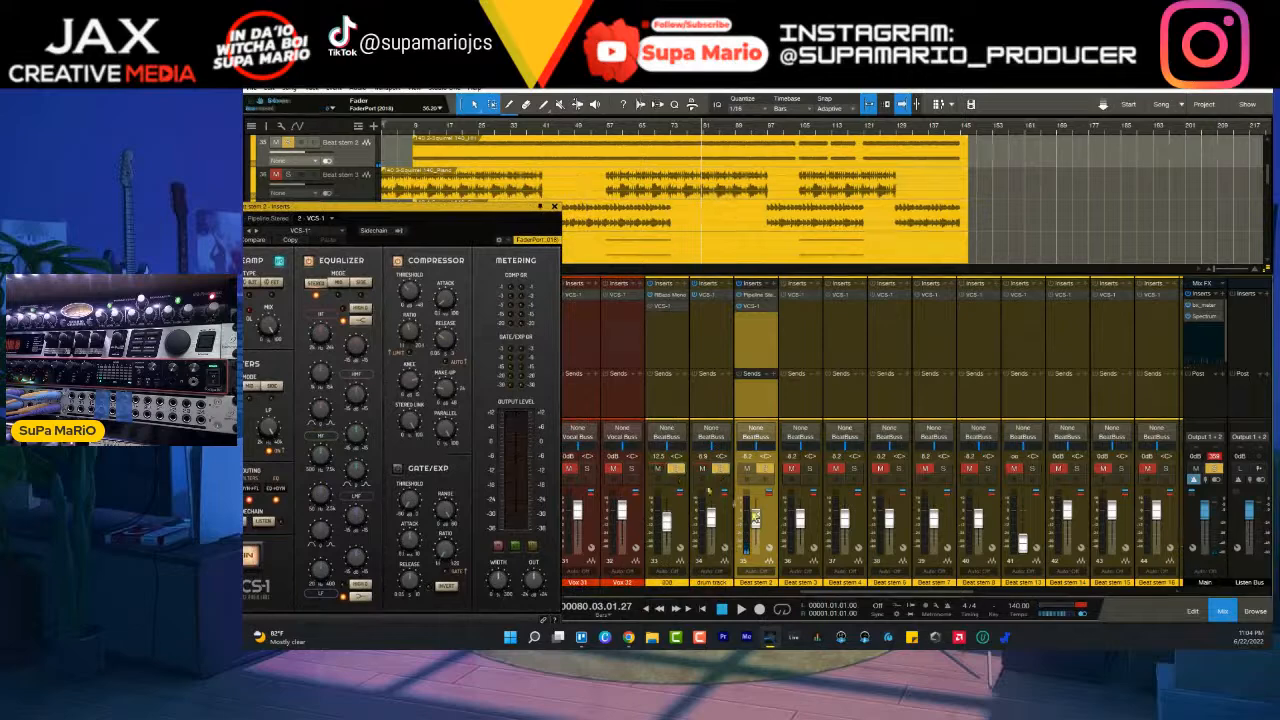
{"action": "key", "text": "space"}
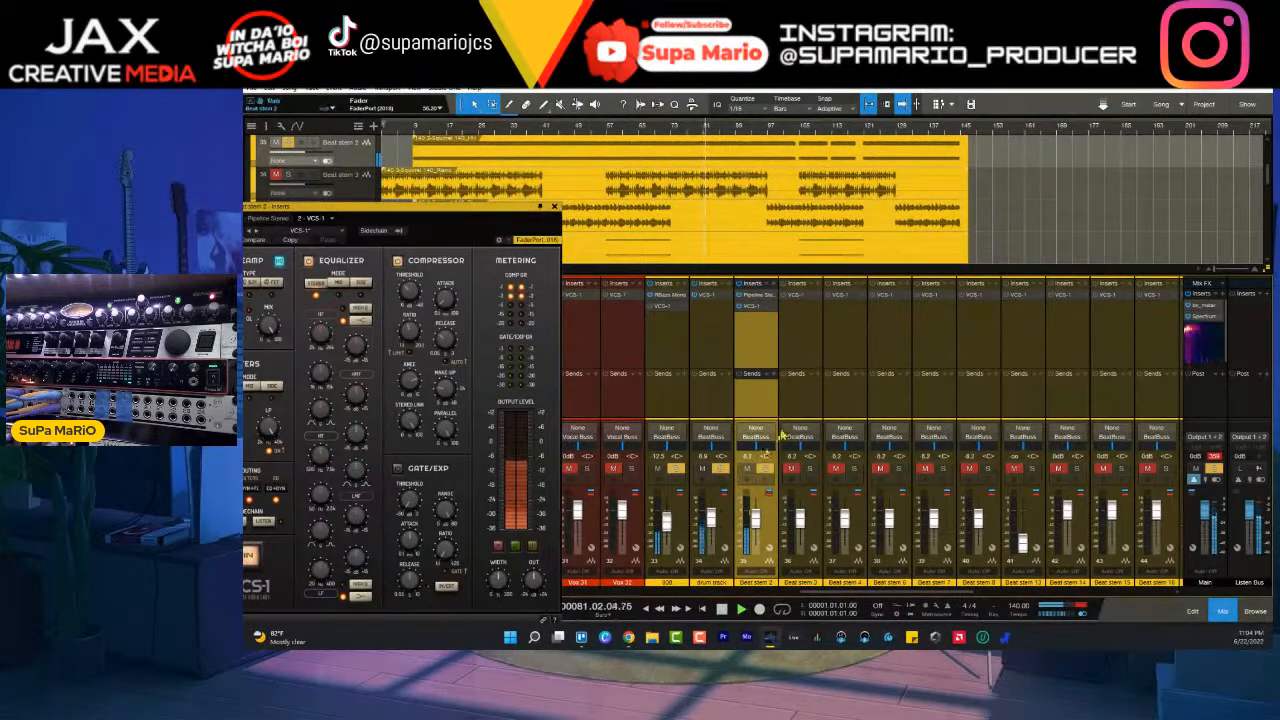
{"action": "left_click_drag", "start_coordinate": [540, 584], "coordinate": [537, 572]}
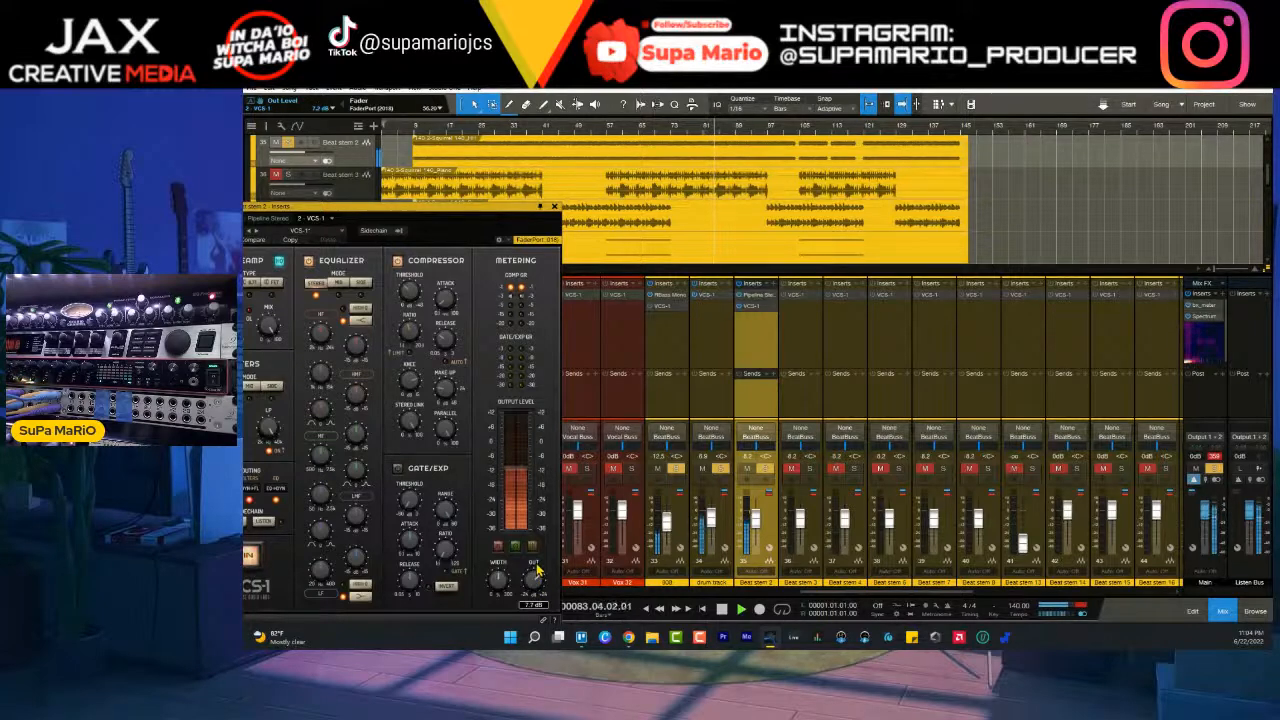
{"action": "left_click_drag", "start_coordinate": [513, 216], "coordinate": [718, 188]}
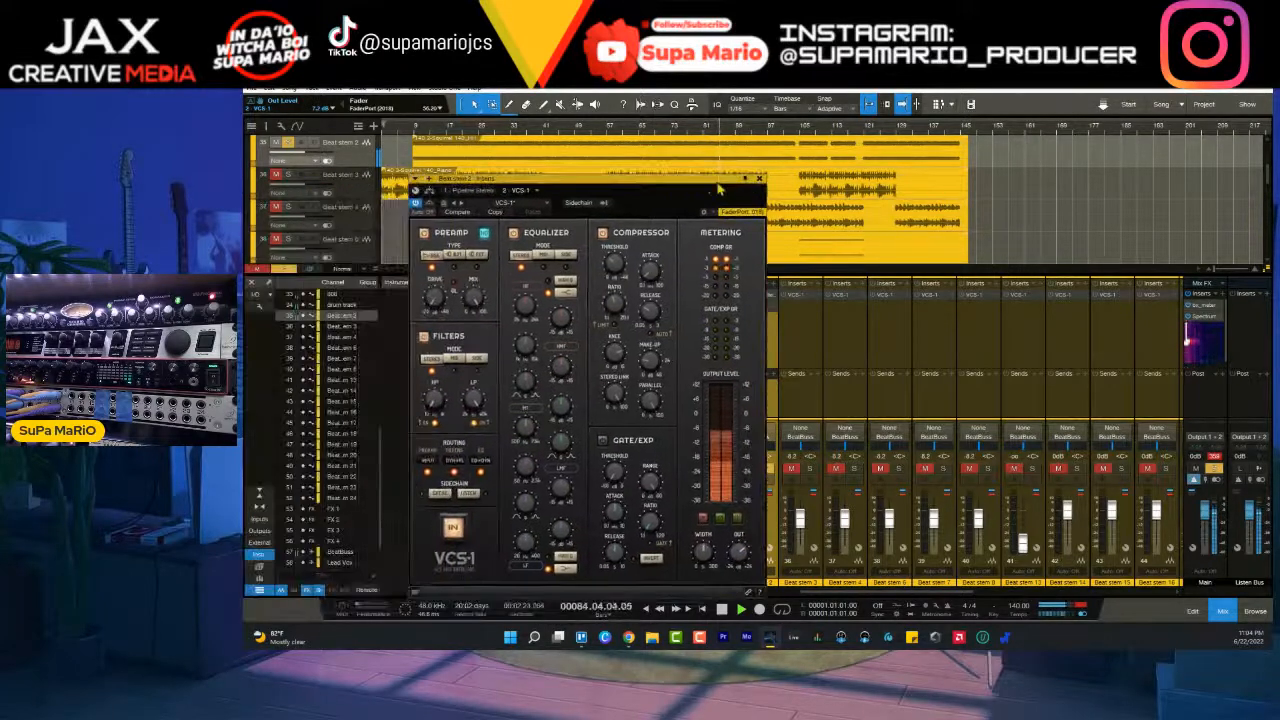
{"action": "left_click", "coordinate": [759, 180]}
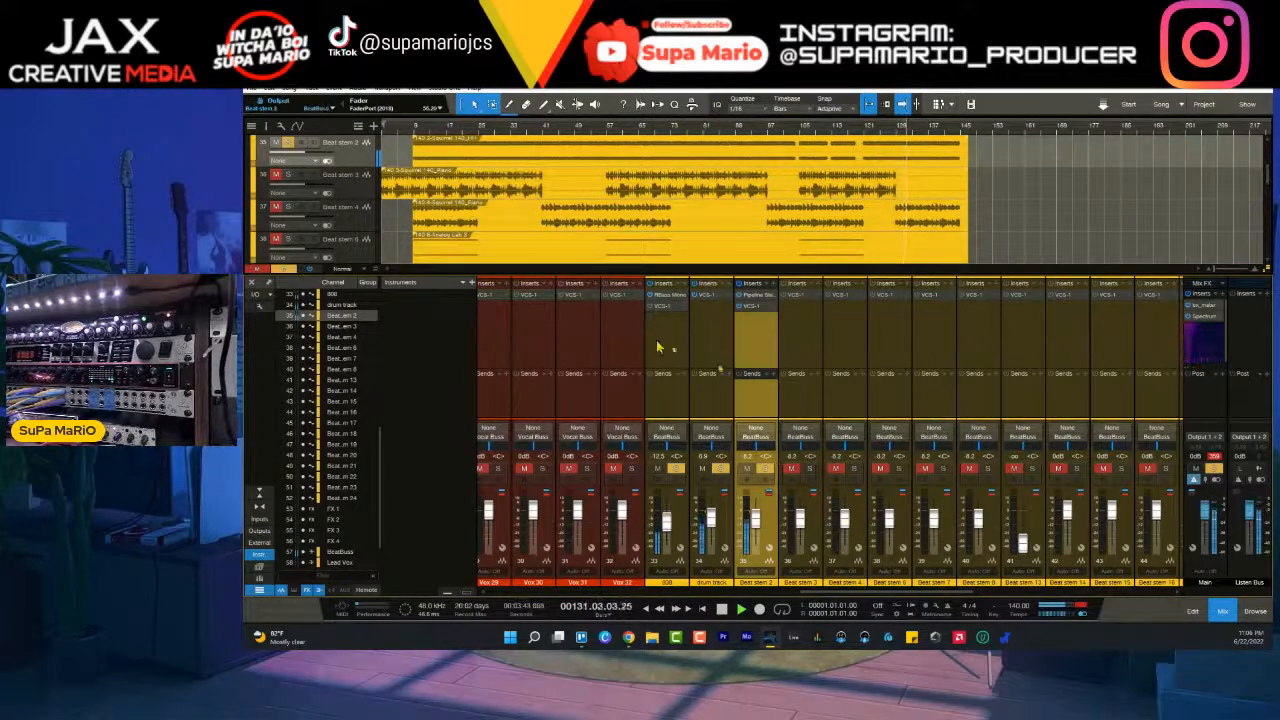
- Rename the Beat stem 2 channel to HiHat
{"action": "double_click", "coordinate": [766, 583]}
{"action": "right_click", "coordinate": [765, 588]}
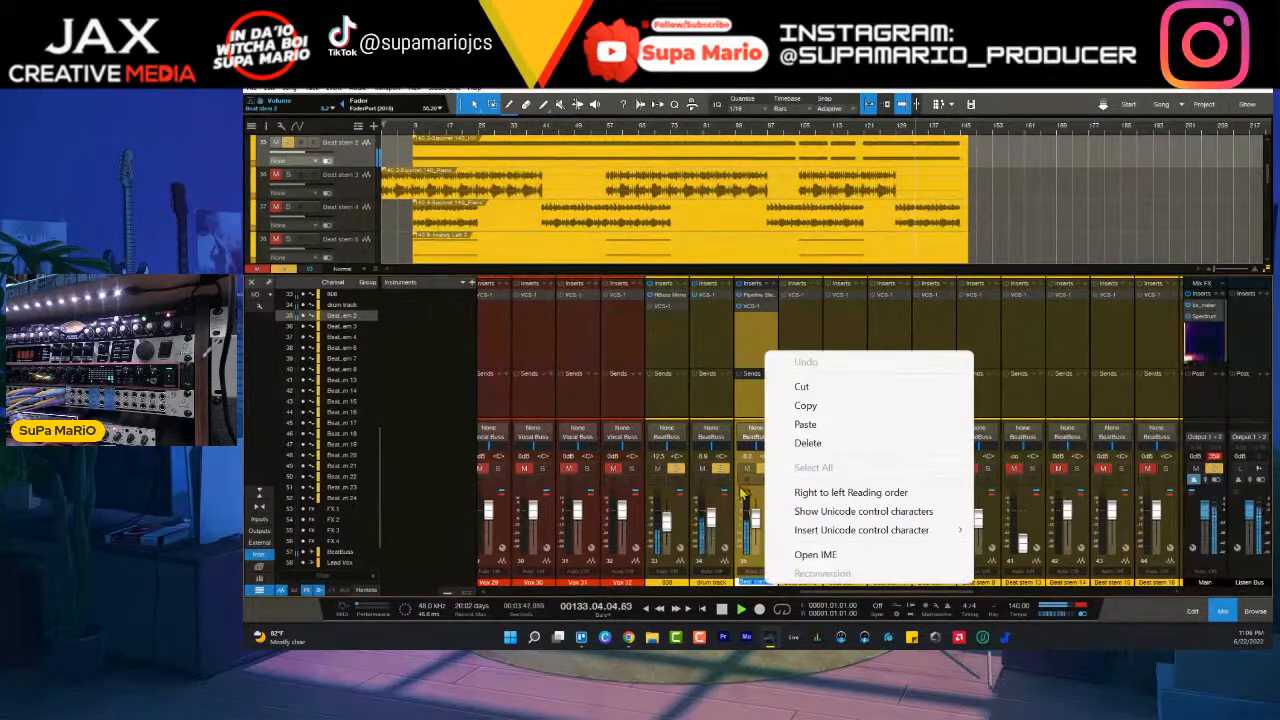
{"action": "left_click", "coordinate": [752, 393]}
{"action": "left_click", "coordinate": [753, 393]}
{"action": "right_click", "coordinate": [766, 586]}
{"action": "left_click", "coordinate": [765, 587]}
{"action": "double_click", "coordinate": [764, 586]}
{"action": "type", "text": "Hi"}
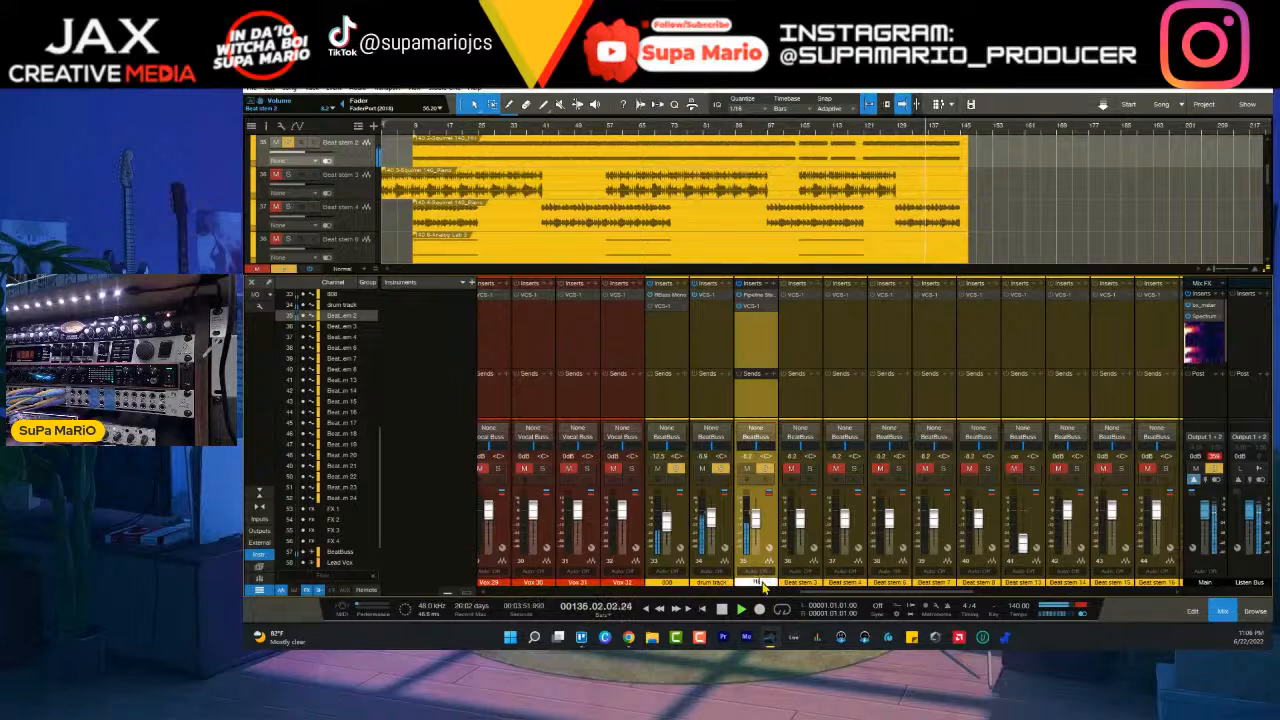
{"action": "type", "text": "Hat"}
{"action": "key", "text": "Return"}
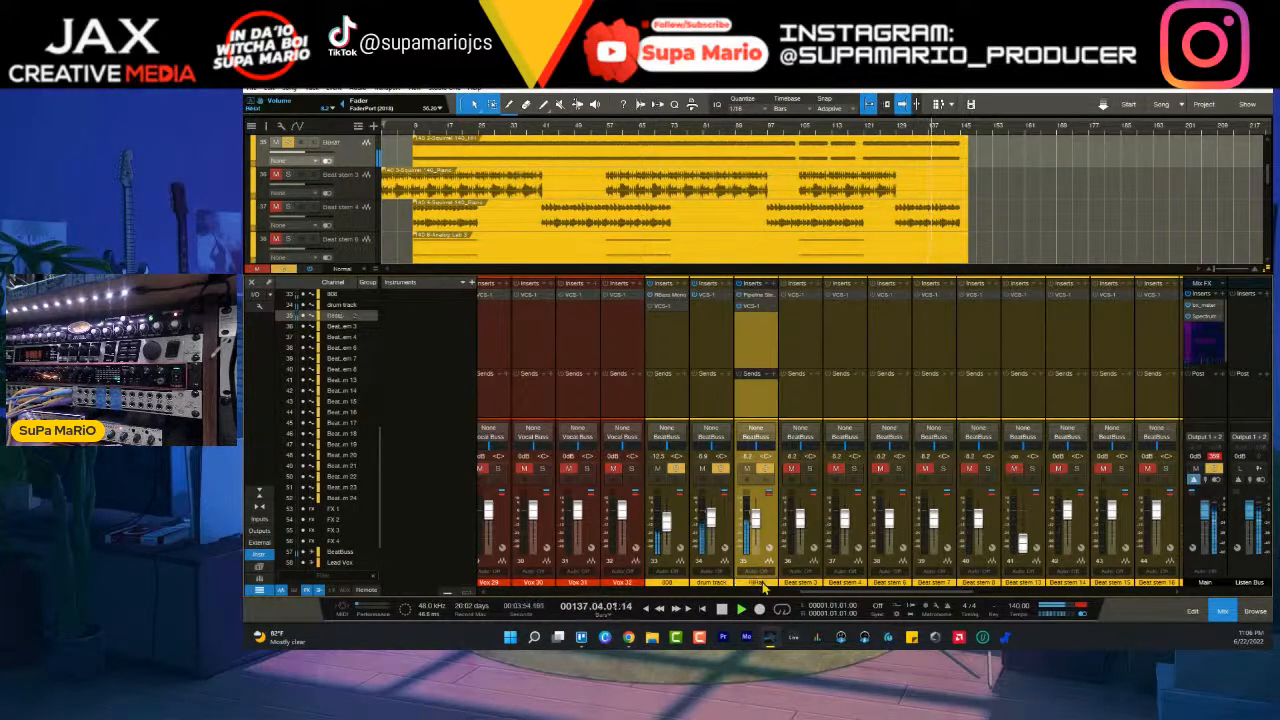
- Solo Beat stem 3 as well, play from around bar 44, and briefly toggle solo on Beat stem 8
{"action": "left_click", "coordinate": [810, 468]}
{"action": "scroll", "coordinate": [583, 258], "scroll_direction": "down", "scroll_amount": 5}
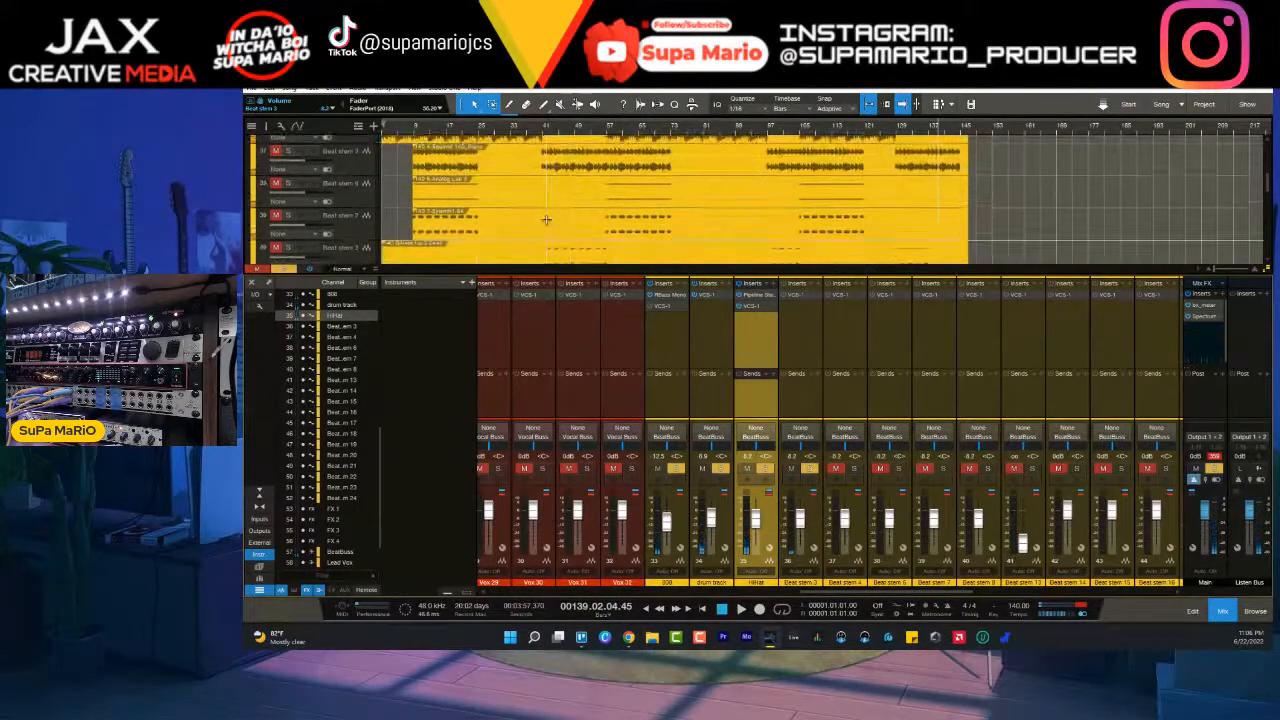
{"action": "scroll", "coordinate": [548, 220], "scroll_direction": "down", "scroll_amount": 1}
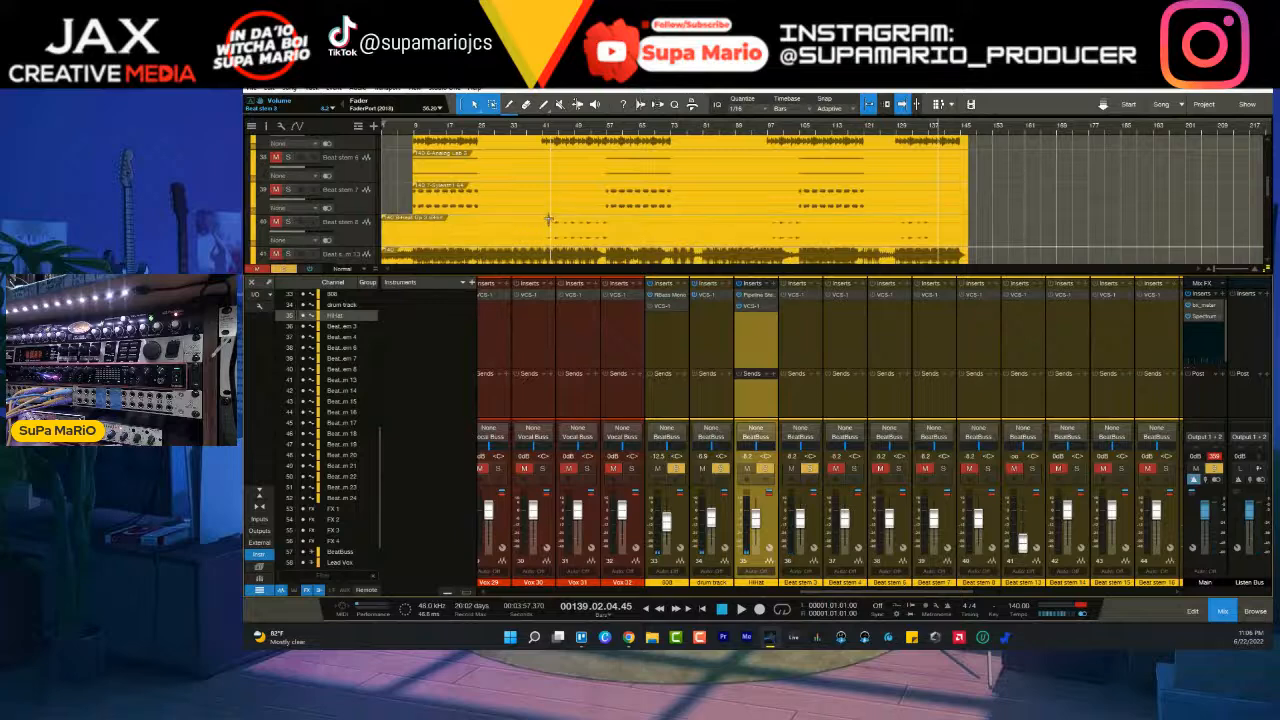
{"action": "scroll", "coordinate": [548, 220], "scroll_direction": "down", "scroll_amount": 1}
{"action": "left_click", "coordinate": [557, 131]}
{"action": "key", "text": "space"}
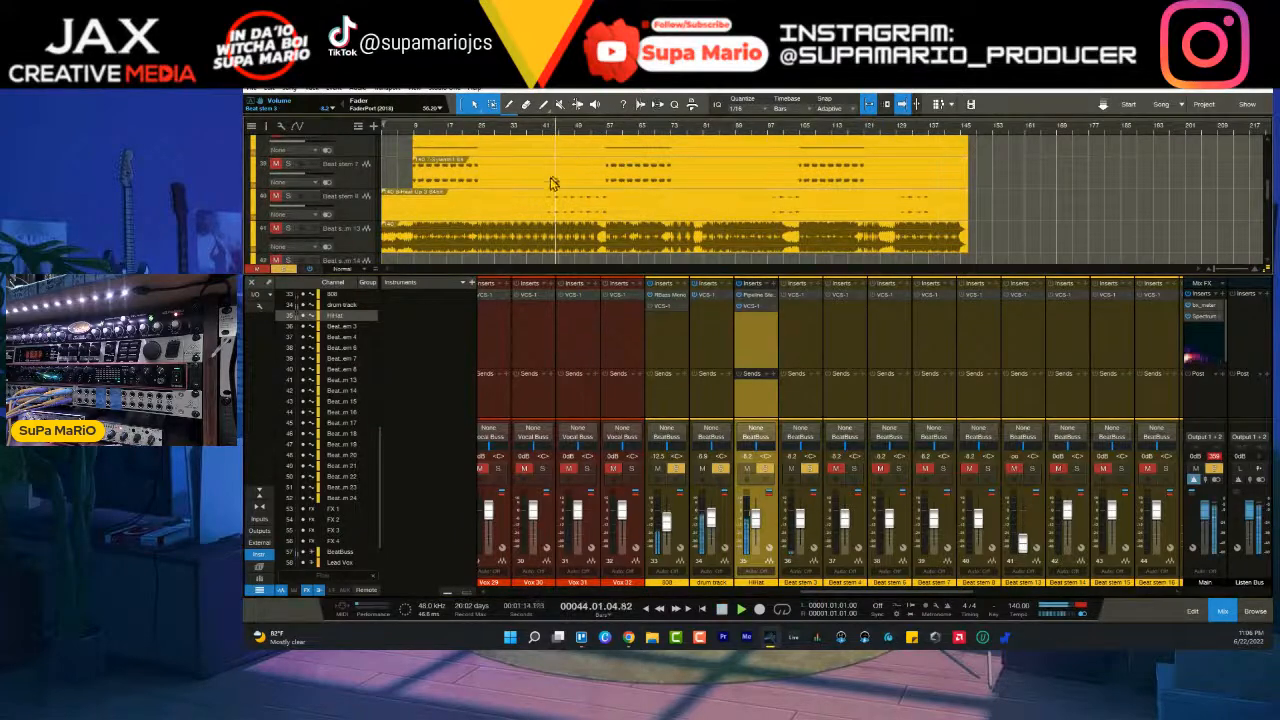
{"action": "left_click", "coordinate": [290, 198]}
{"action": "left_click", "coordinate": [290, 198]}
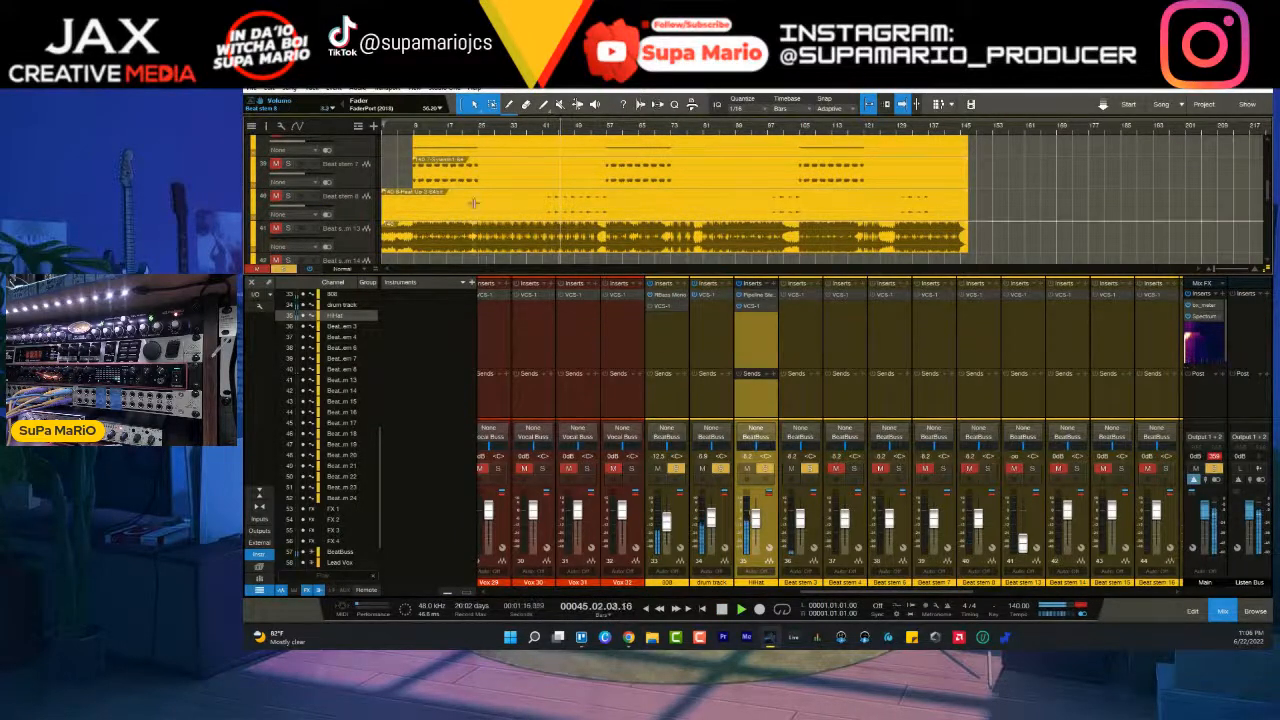
- Turn off solo on Beat stem 3 and select the drum track channel
{"action": "scroll", "coordinate": [490, 195], "scroll_direction": "up", "scroll_amount": 6}
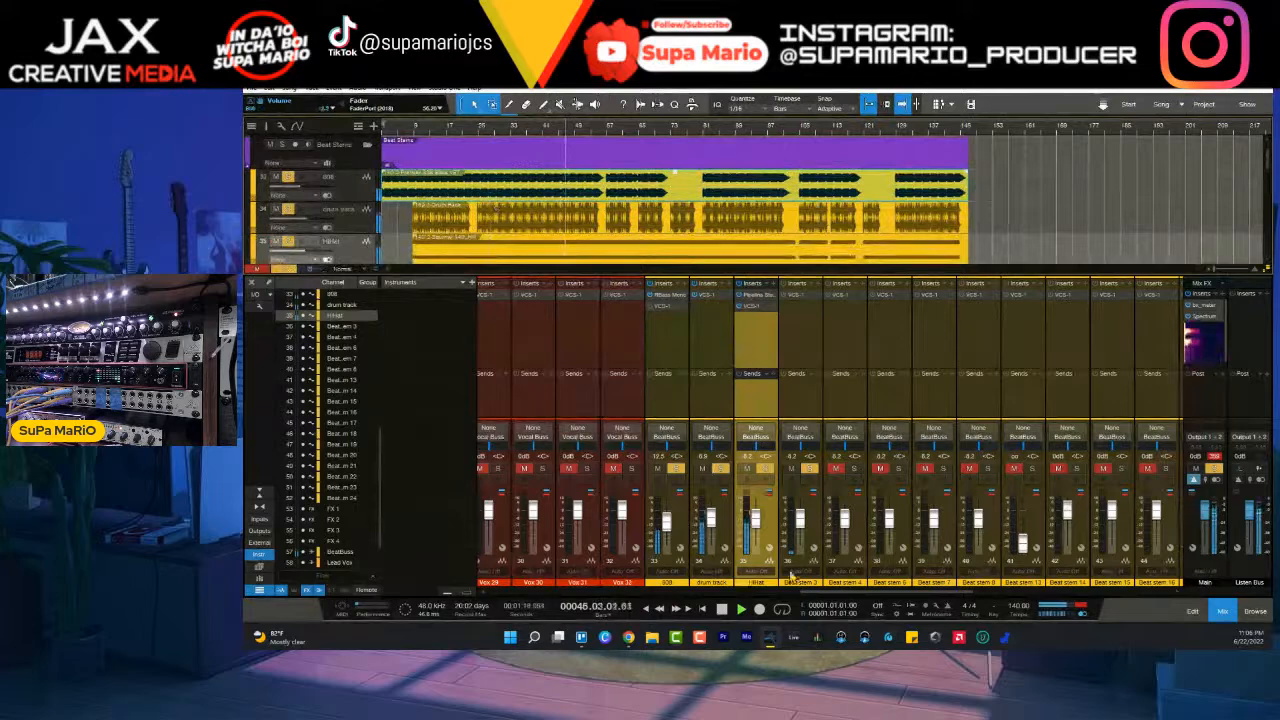
{"action": "left_click", "coordinate": [810, 469]}
{"action": "left_click", "coordinate": [810, 469]}
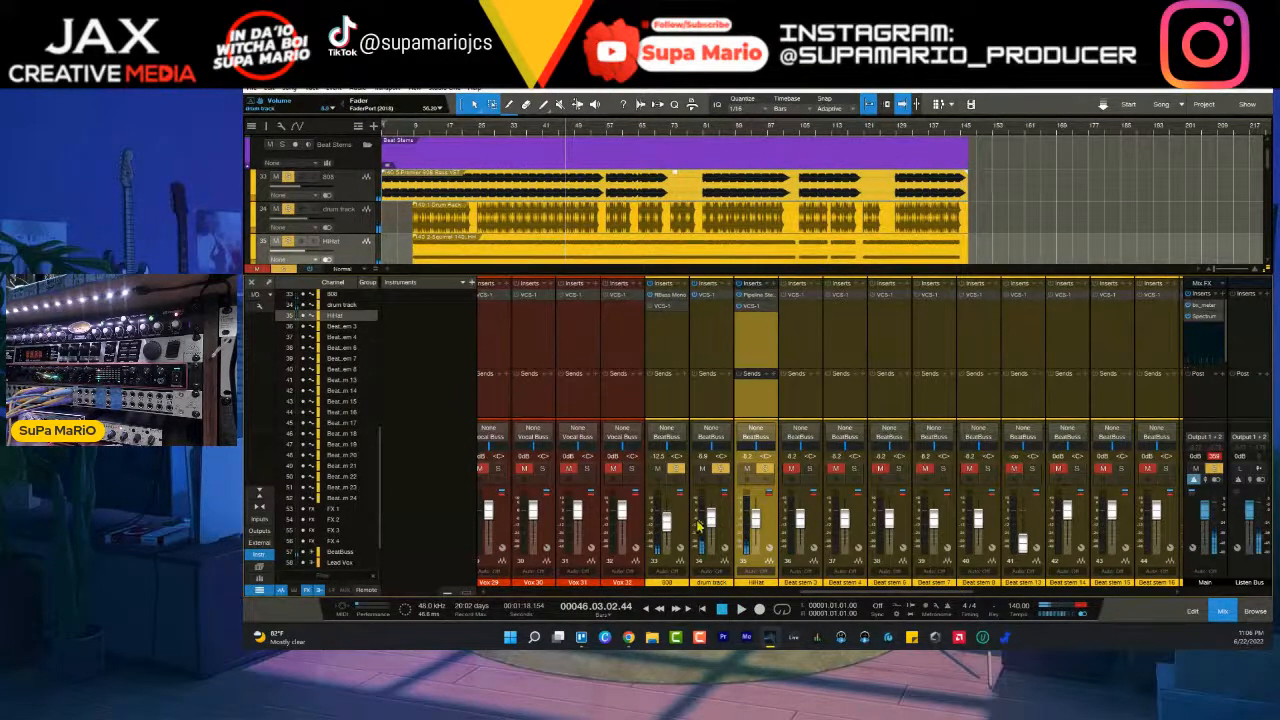
{"action": "left_click", "coordinate": [685, 519]}
{"action": "left_click", "coordinate": [722, 515]}
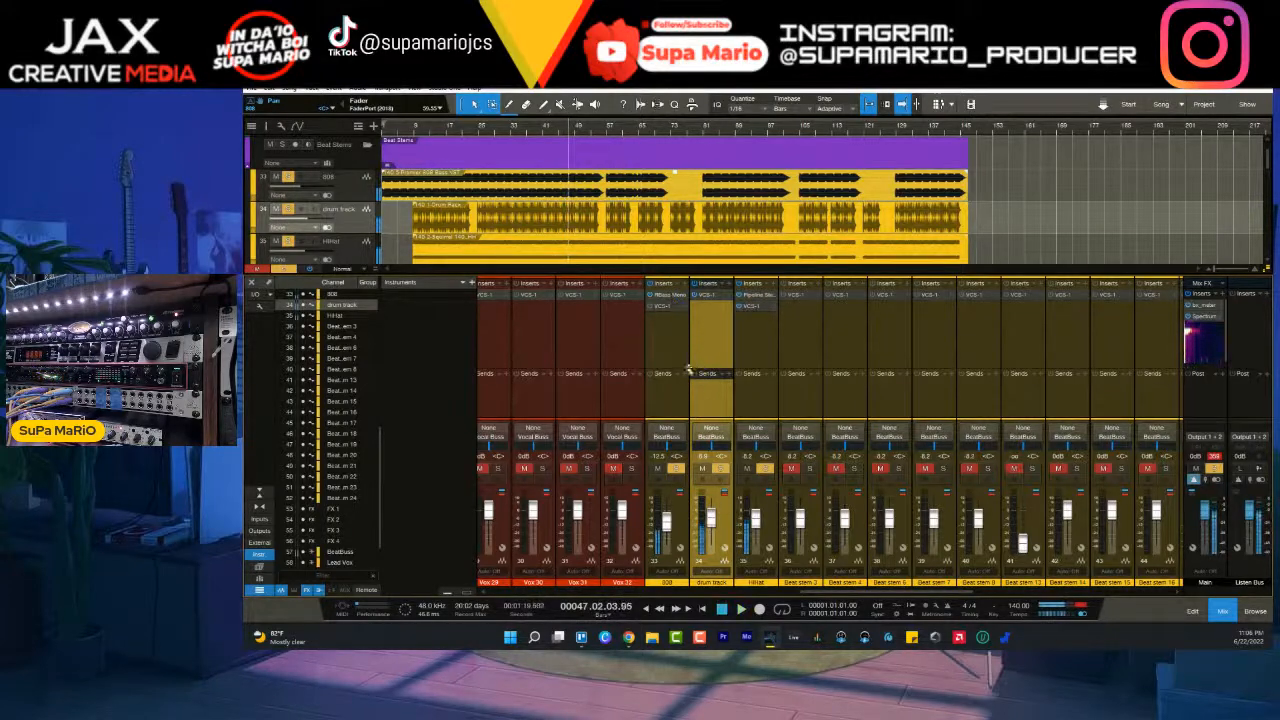
{"action": "left_click", "coordinate": [729, 376]}
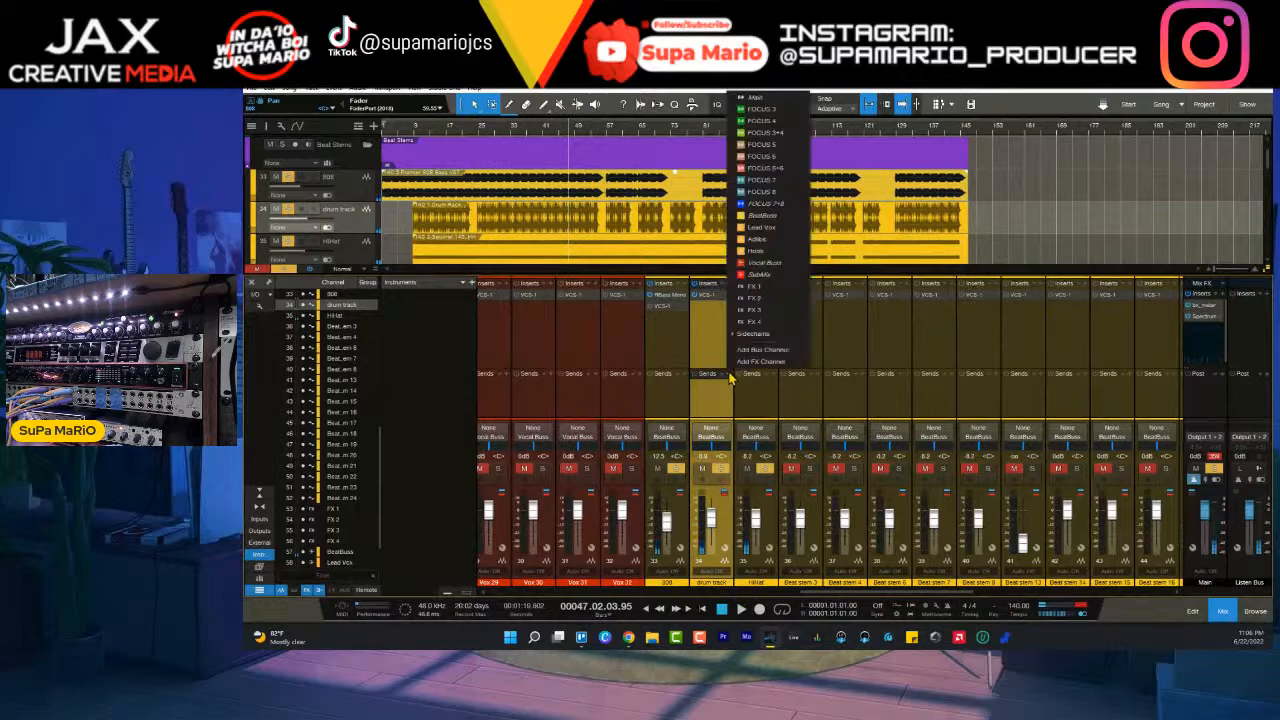
{"action": "left_click", "coordinate": [682, 331]}
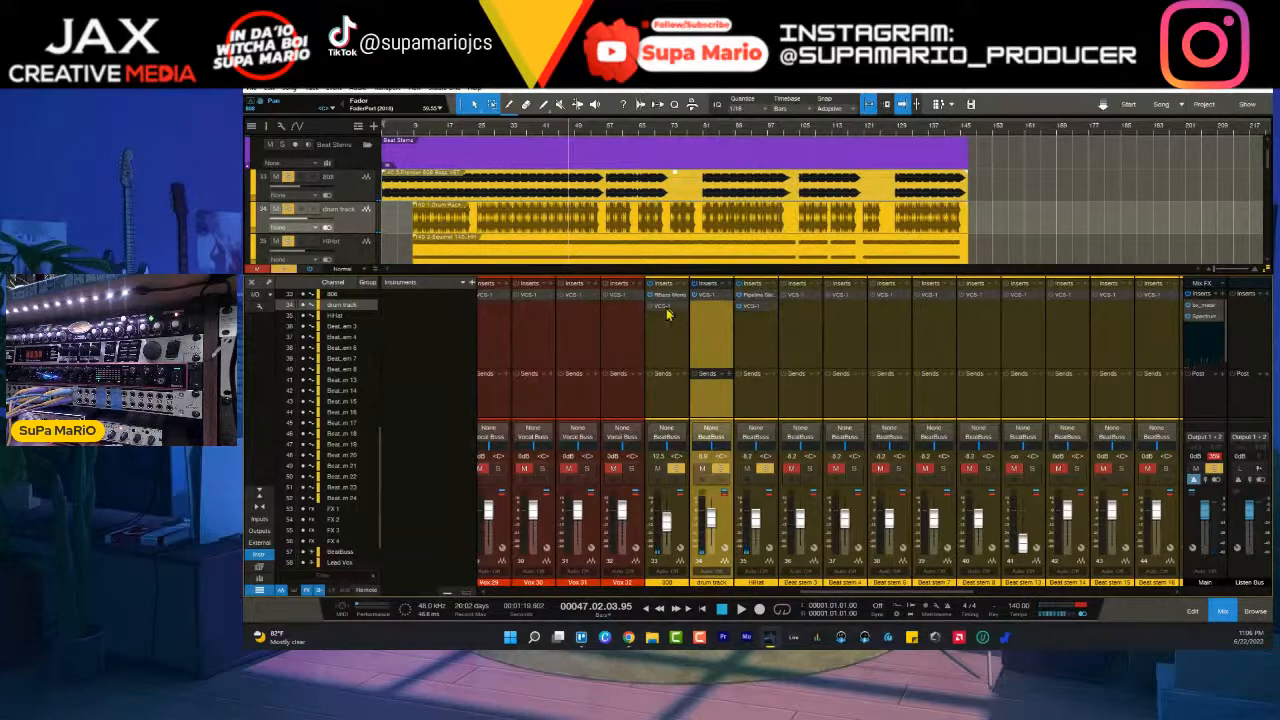
{"action": "double_click", "coordinate": [662, 306]}
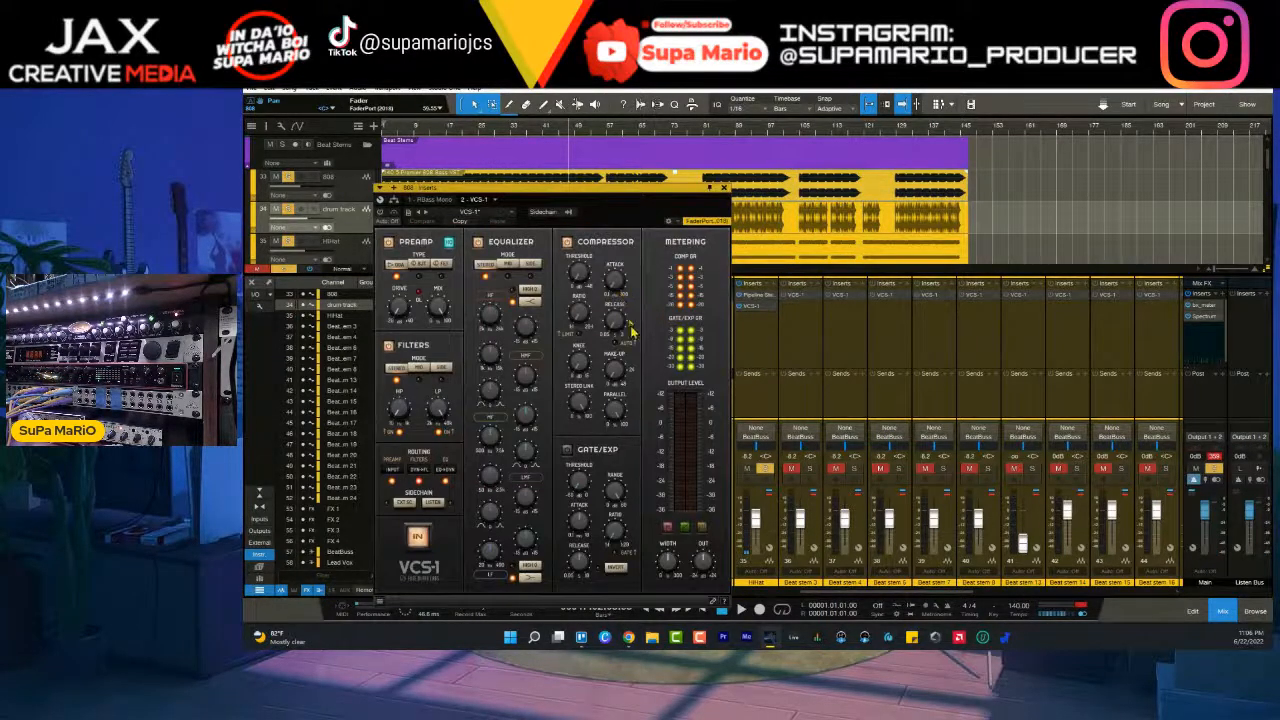
{"action": "left_click", "coordinate": [723, 187]}
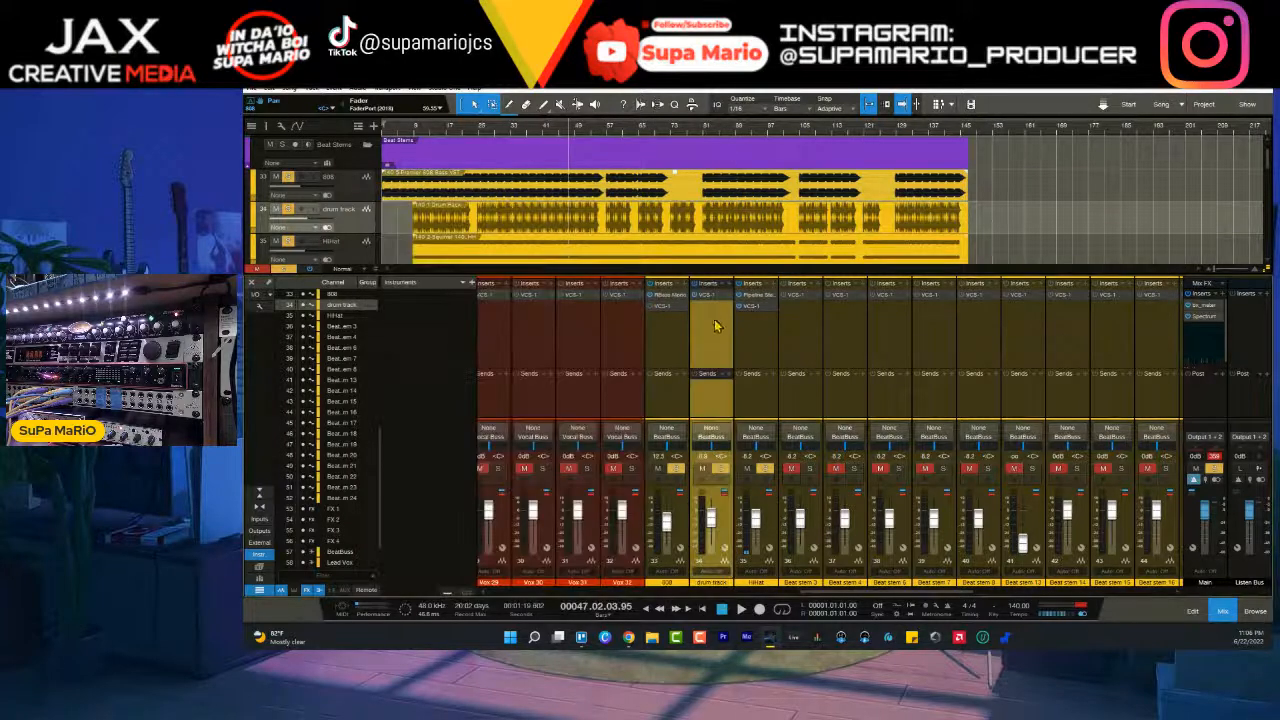
- Activate the 808's VCS-1, raise its preamp drive and choose the third preamp type while the beat plays
{"action": "double_click", "coordinate": [662, 306]}
{"action": "left_click_drag", "start_coordinate": [404, 307], "coordinate": [434, 267]}
{"action": "left_click", "coordinate": [441, 264]}
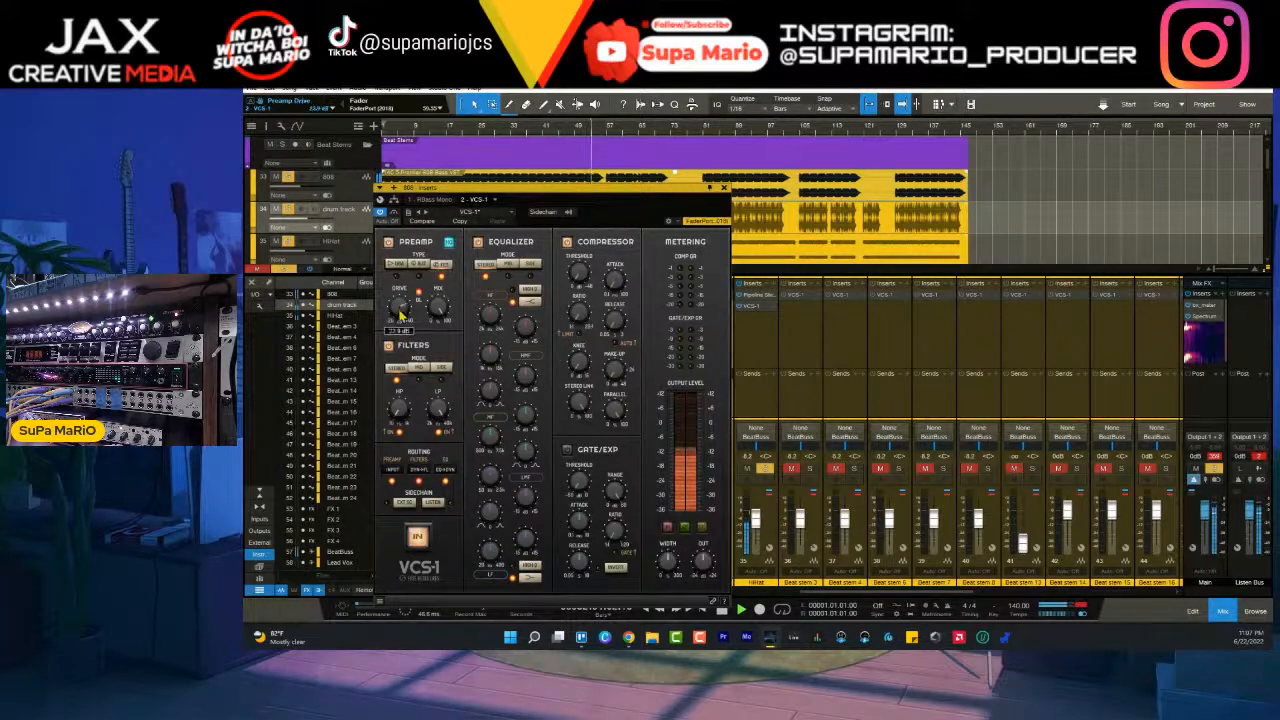
- Compare the three preamp types in the 808's VCS-1, settle on the middle one and readjust the drive
{"action": "left_click", "coordinate": [412, 265]}
{"action": "left_click", "coordinate": [397, 266]}
{"action": "left_click", "coordinate": [419, 266]}
{"action": "left_click", "coordinate": [442, 266]}
{"action": "left_click", "coordinate": [421, 266]}
{"action": "left_click", "coordinate": [399, 266]}
{"action": "left_click", "coordinate": [421, 266]}
{"action": "left_click", "coordinate": [441, 267]}
{"action": "left_click", "coordinate": [425, 266]}
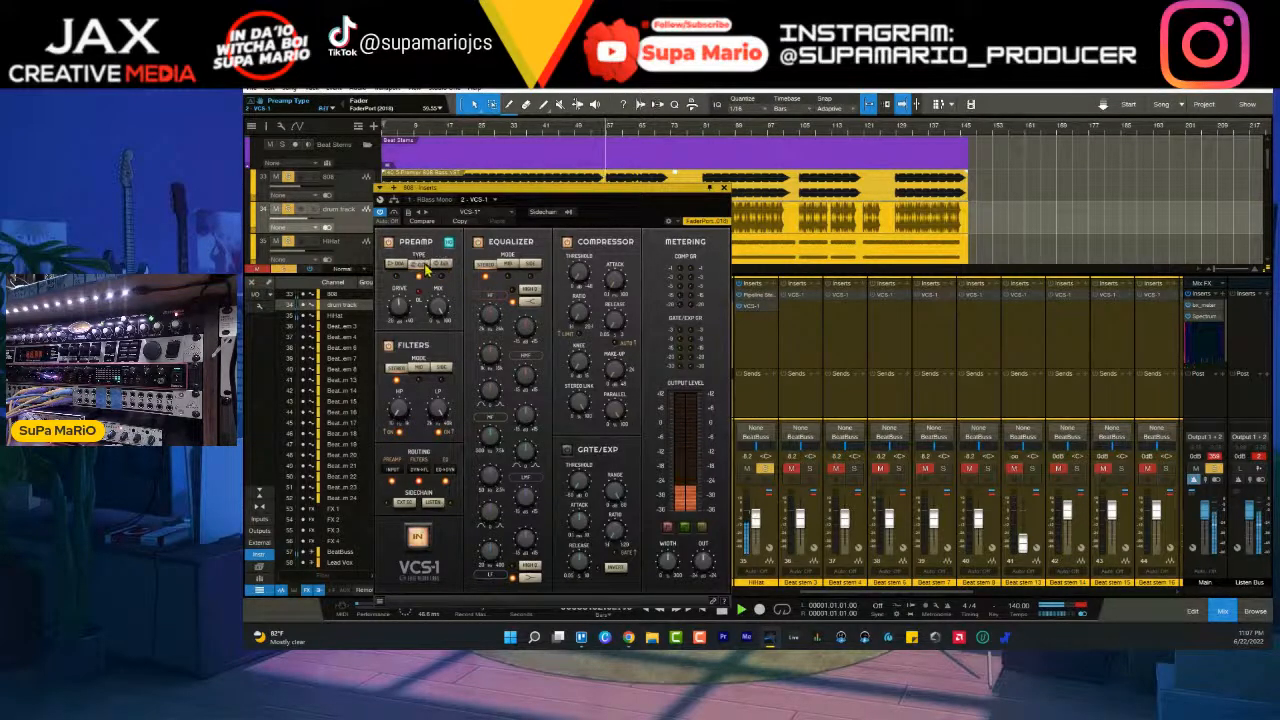
{"action": "left_click", "coordinate": [398, 266]}
{"action": "left_click", "coordinate": [417, 266]}
{"action": "left_click_drag", "start_coordinate": [400, 307], "coordinate": [404, 314]}
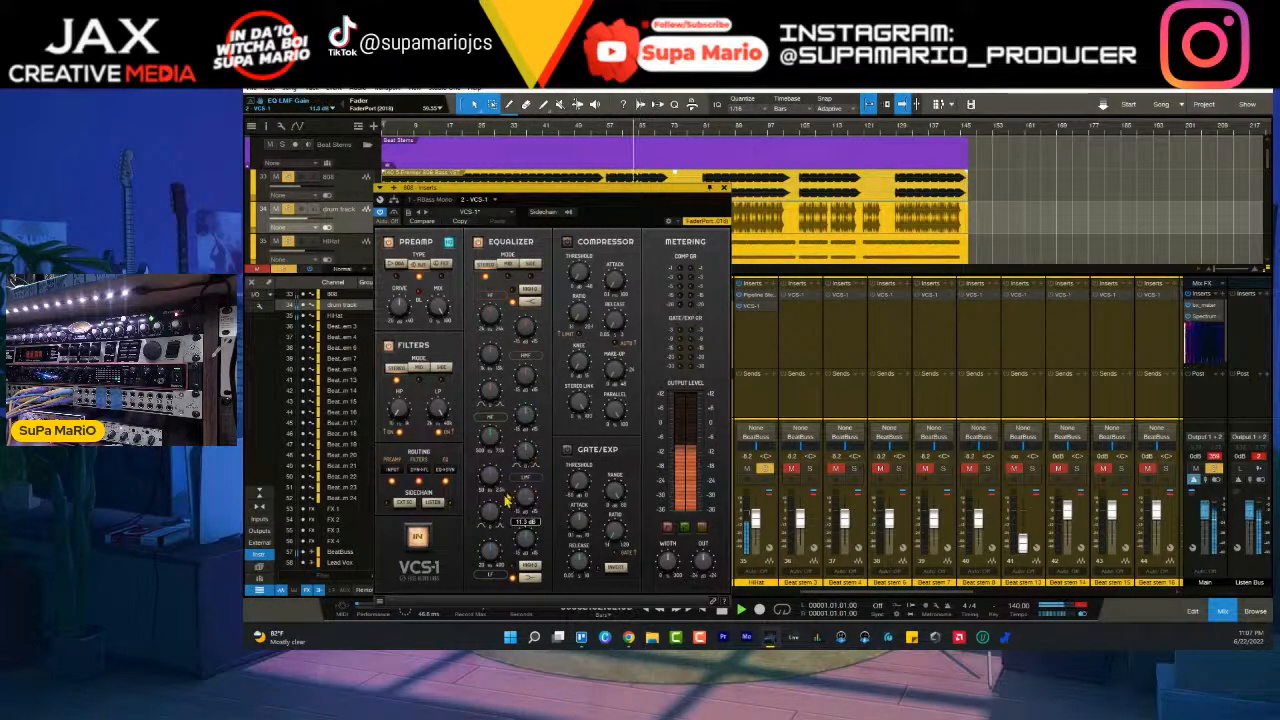
- Sweep the low-mid EQ frequency on the 808's VCS-1, switch the equalizer section off and close the plug-in
{"action": "left_click_drag", "start_coordinate": [489, 515], "coordinate": [489, 527]}
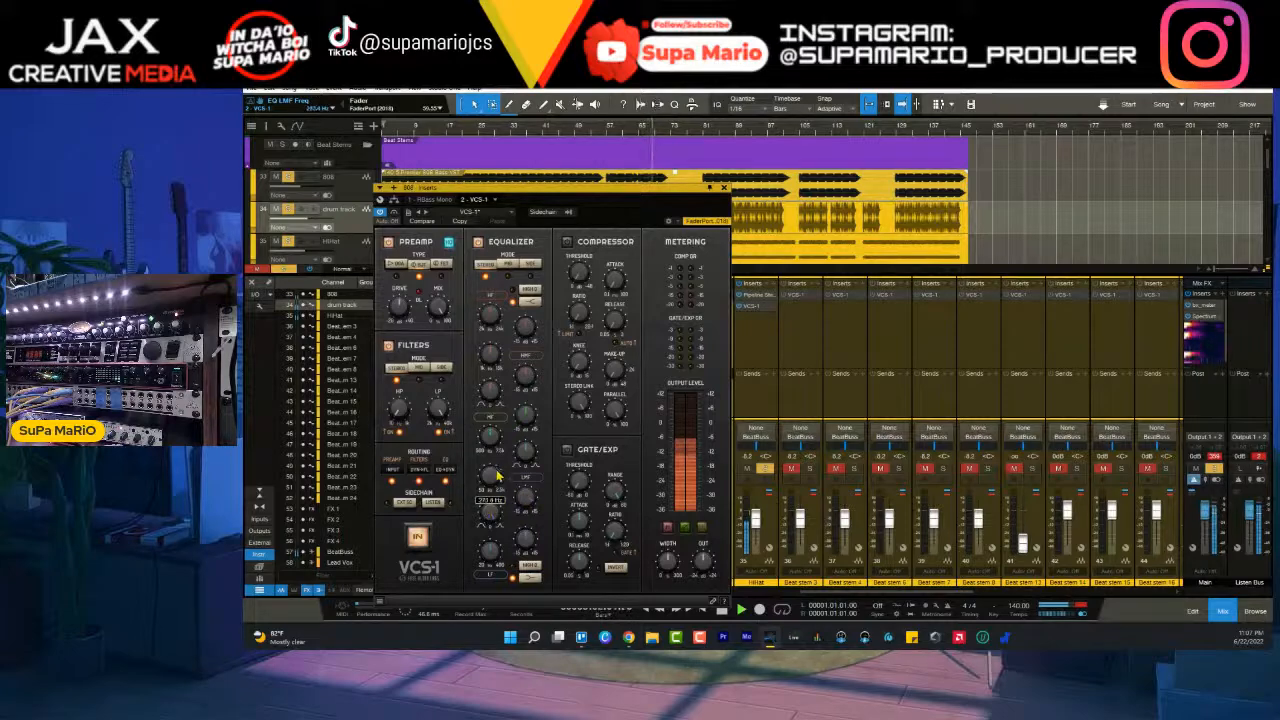
{"action": "left_click_drag", "start_coordinate": [497, 484], "coordinate": [497, 477]}
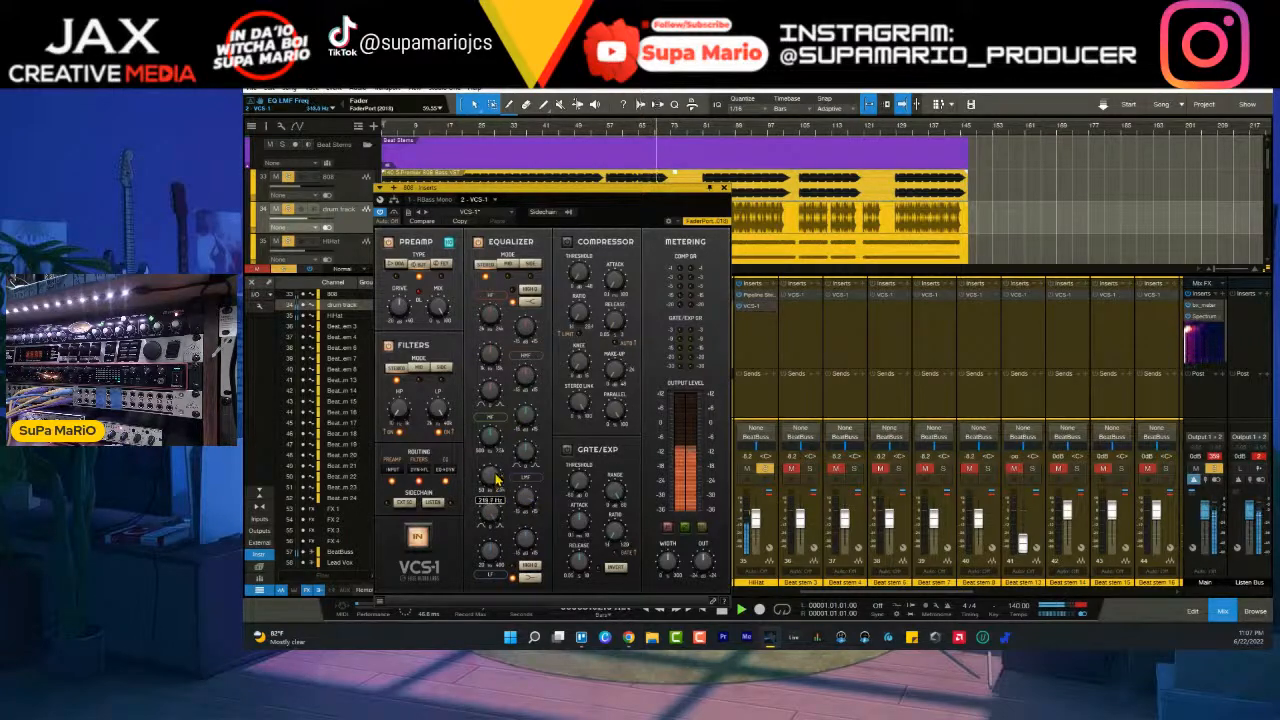
{"action": "mouse_move", "coordinate": [495, 489]}
{"action": "left_mouse_down"}
{"action": "mouse_move", "coordinate": [516, 490]}
{"action": "mouse_move", "coordinate": [498, 434]}
{"action": "mouse_move", "coordinate": [519, 503]}
{"action": "mouse_move", "coordinate": [491, 478]}
{"action": "left_mouse_up"}
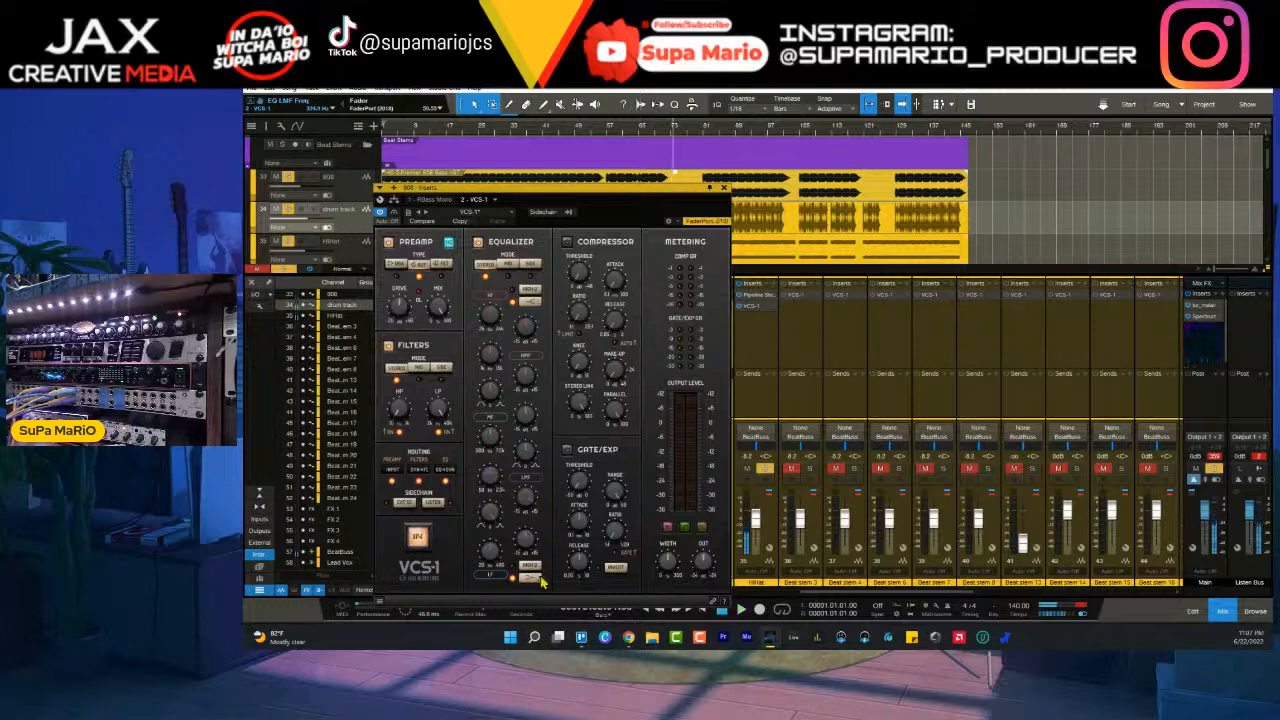
{"action": "left_click", "coordinate": [479, 243]}
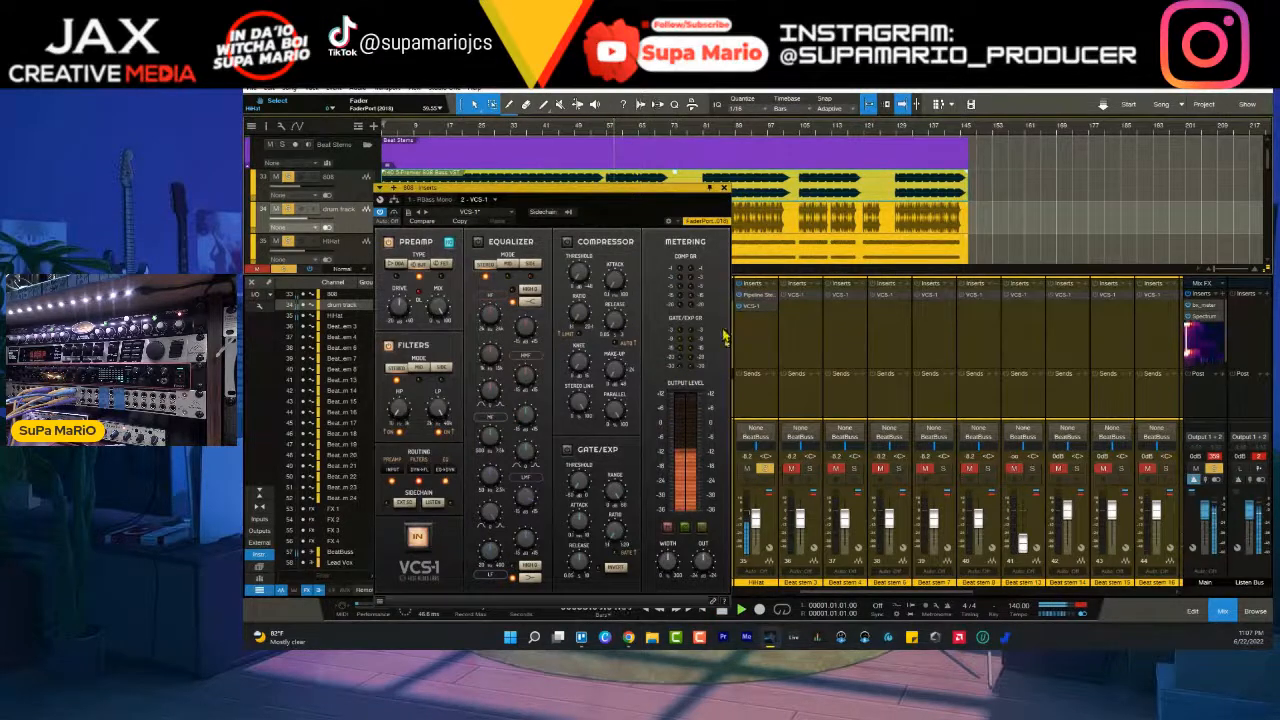
{"action": "left_click", "coordinate": [724, 188]}
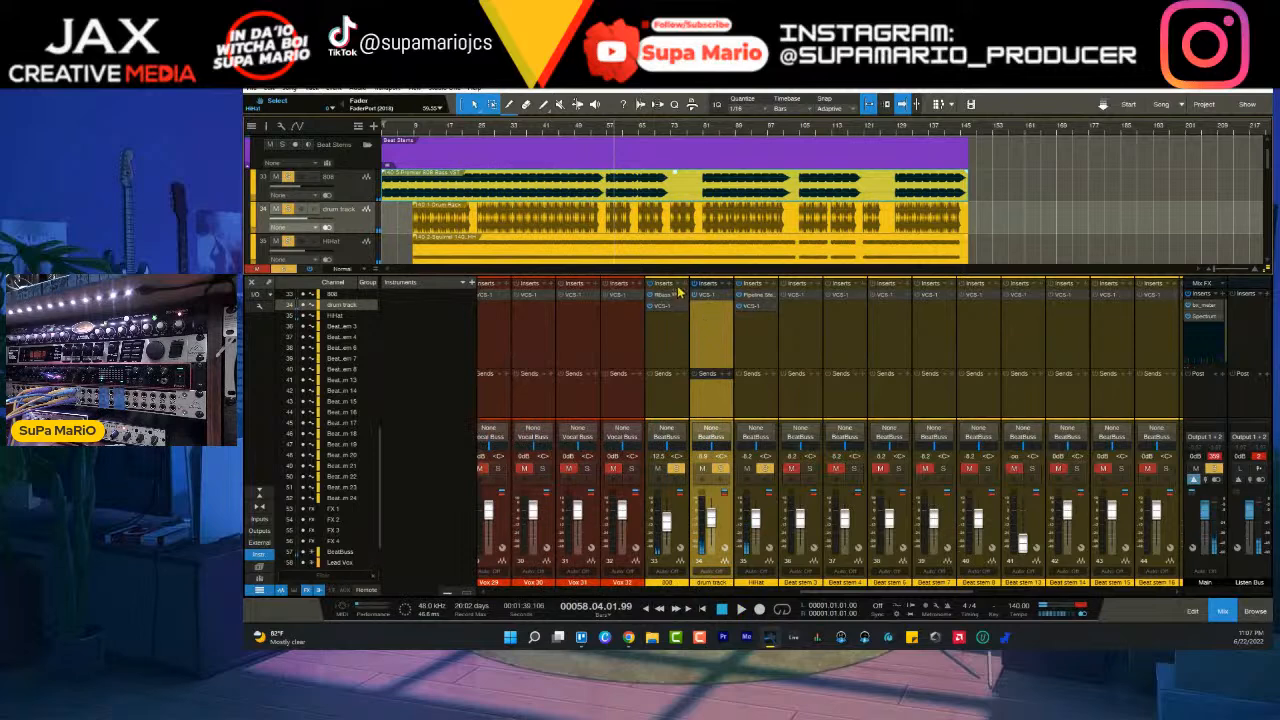
- Add a Compressor to the 808's inserts and feed its sidechain from the drum track
{"action": "left_click", "coordinate": [684, 285]}
{"action": "left_click", "coordinate": [733, 340]}
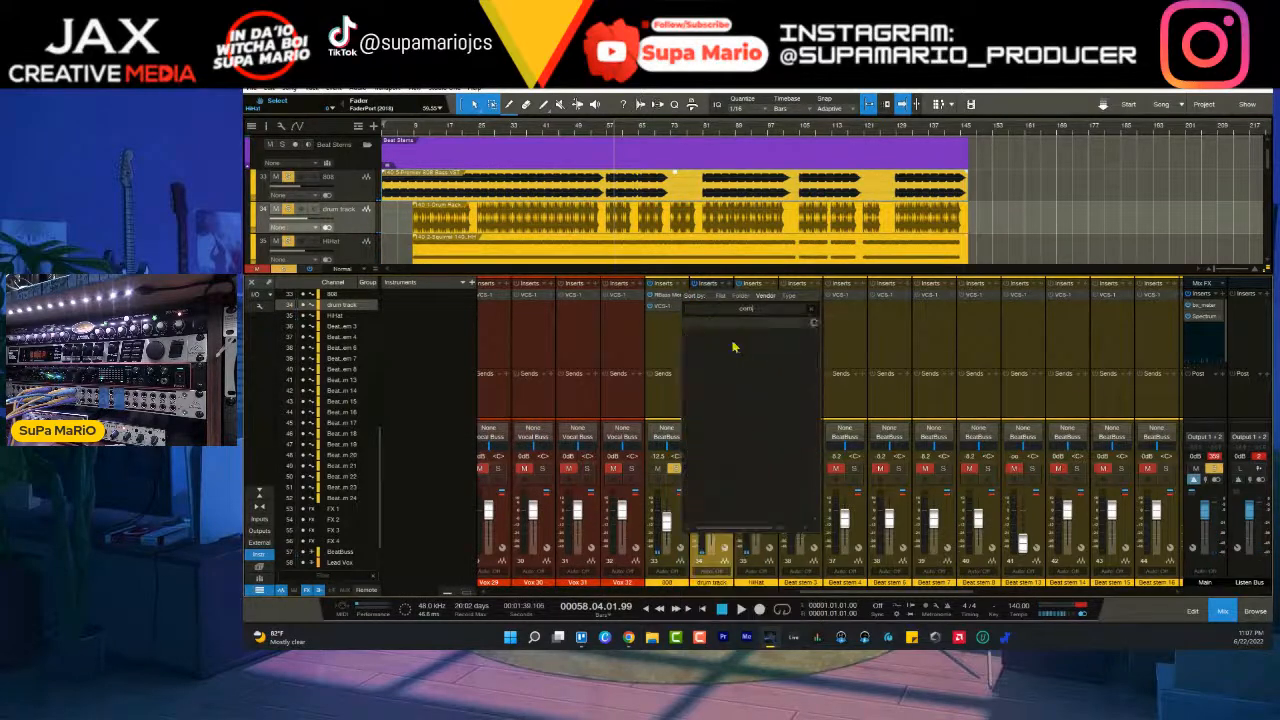
{"action": "left_click", "coordinate": [727, 374]}
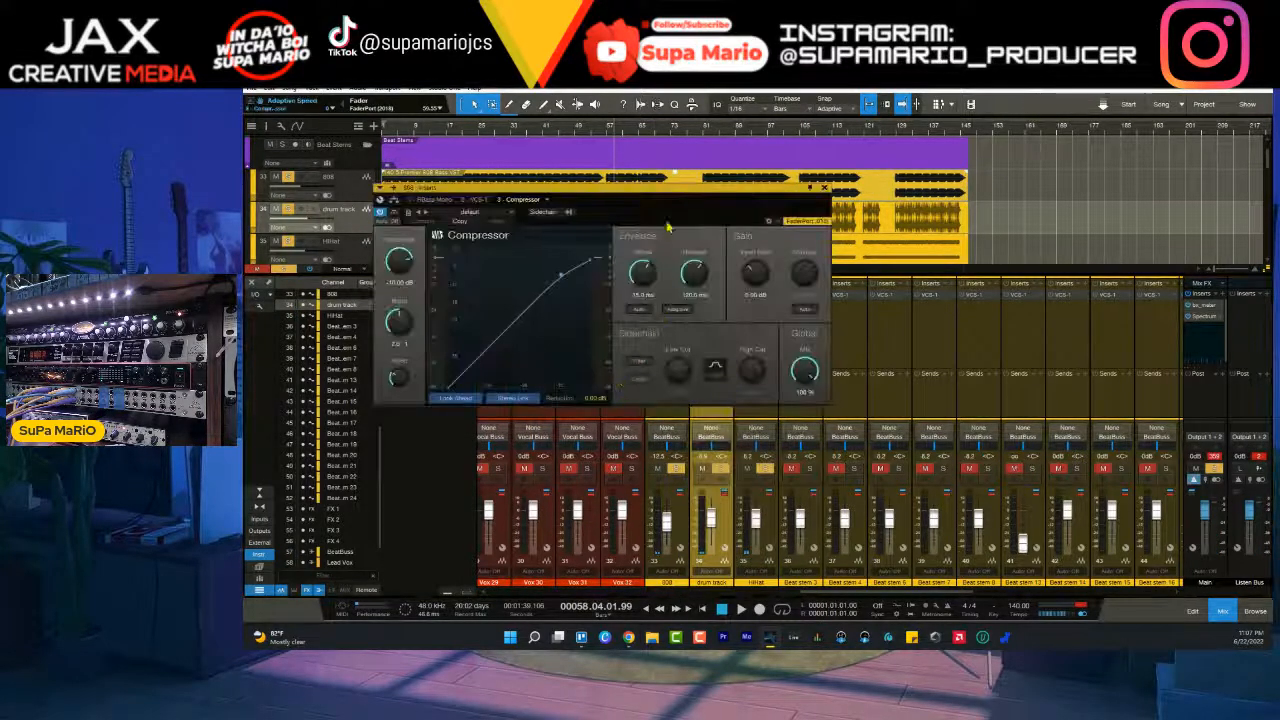
{"action": "left_click", "coordinate": [568, 213]}
{"action": "scroll", "coordinate": [645, 402], "scroll_direction": "down", "scroll_amount": 3}
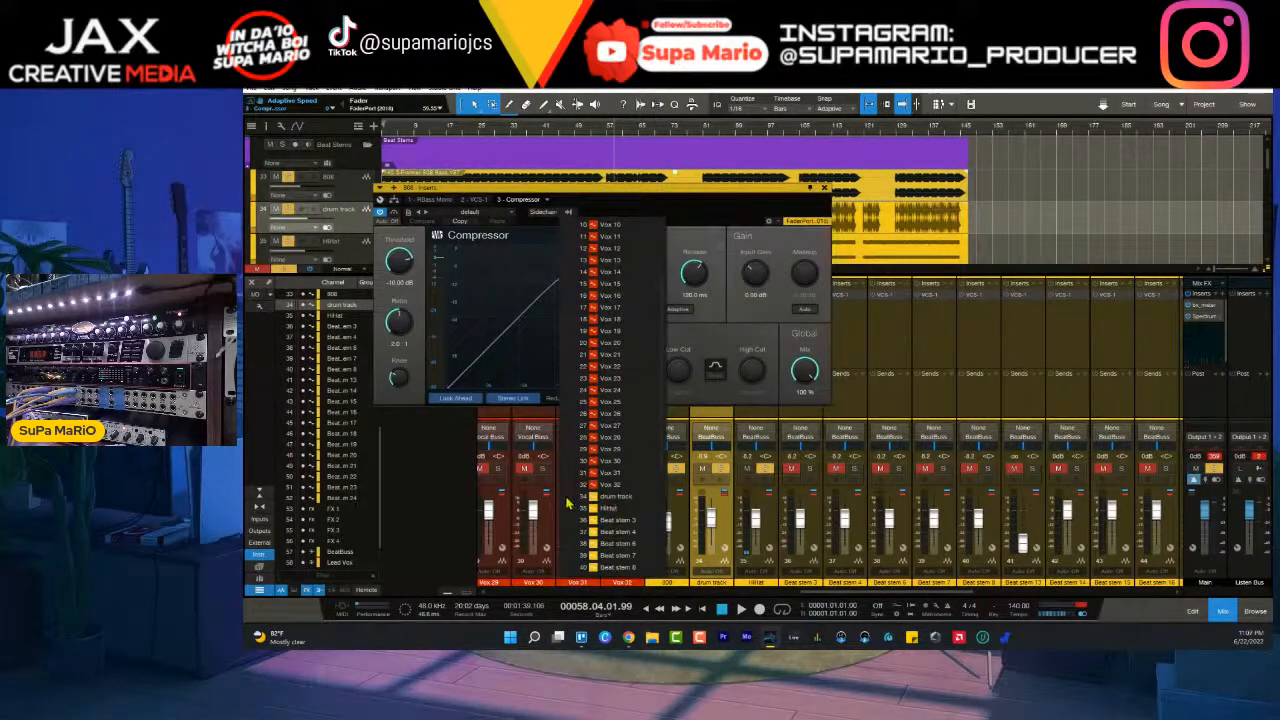
{"action": "left_click", "coordinate": [420, 293]}
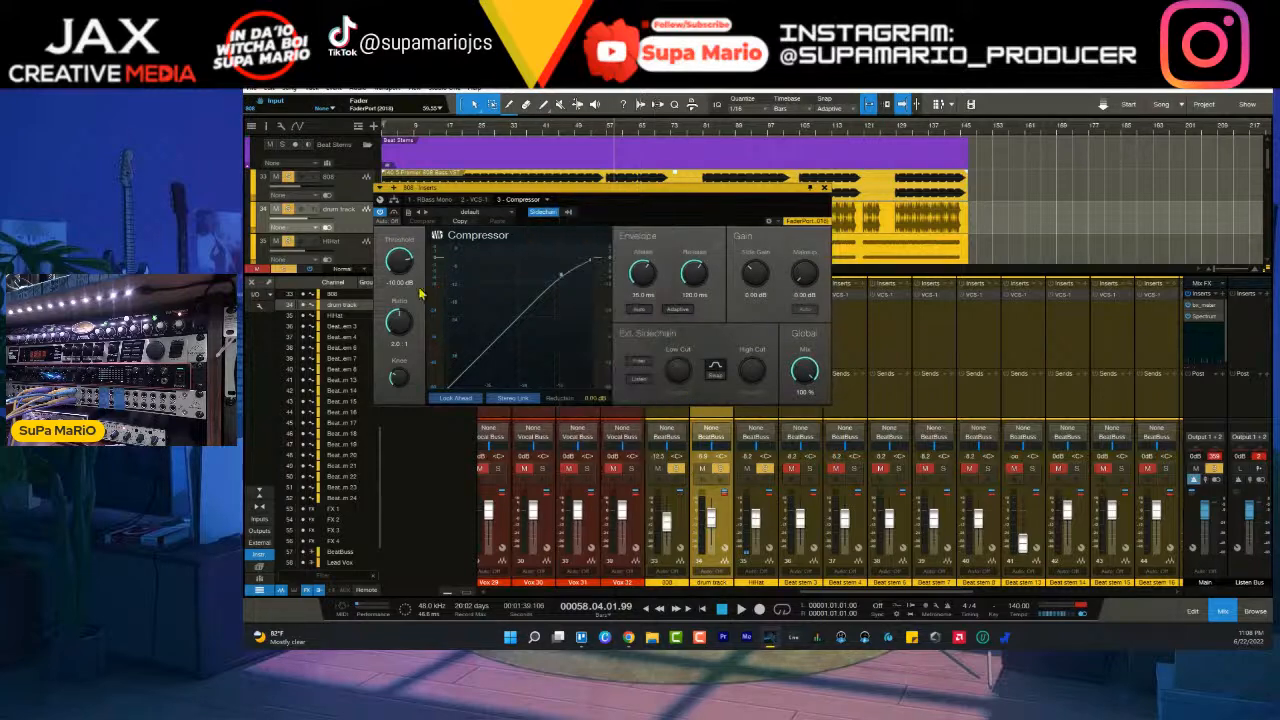
- During playback, set the 808 compressor's ratio to 3.4:1, attack to about 4.54 ms and threshold to about -24.24 dB with a hard knee
{"action": "left_click_drag", "start_coordinate": [406, 266], "coordinate": [407, 246]}
{"action": "left_click_drag", "start_coordinate": [409, 320], "coordinate": [415, 332]}
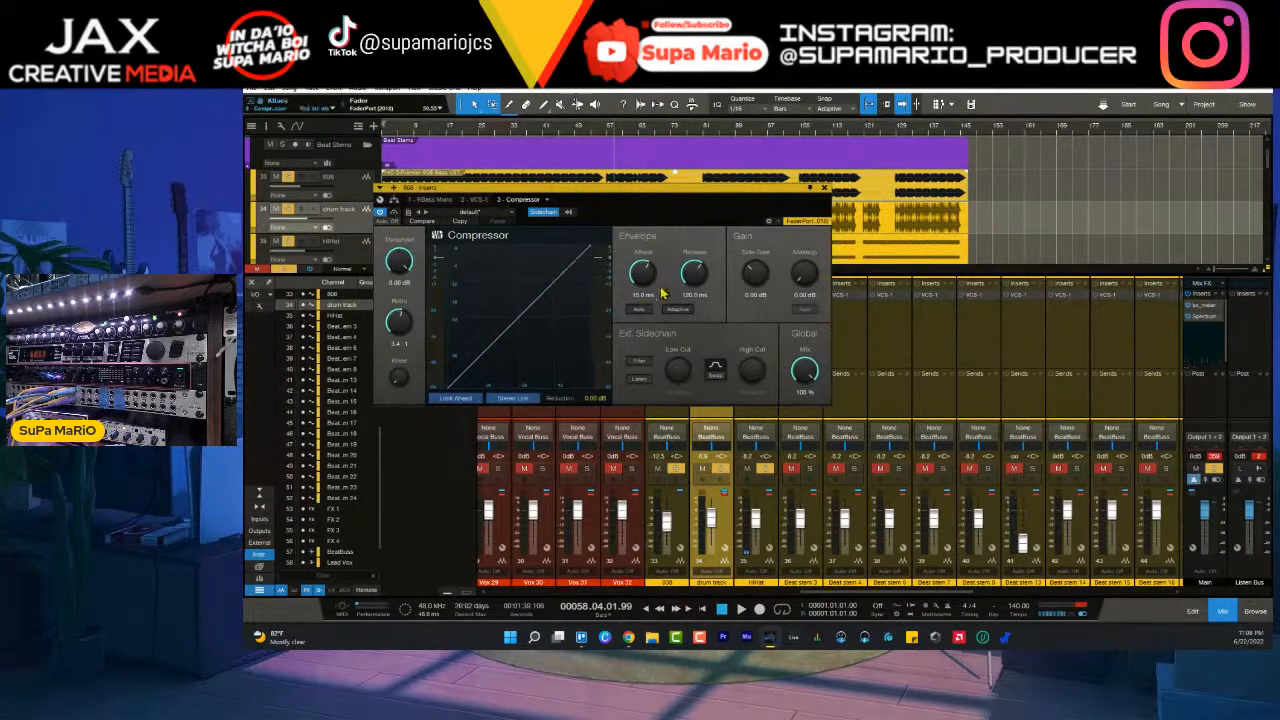
{"action": "key", "text": "space"}
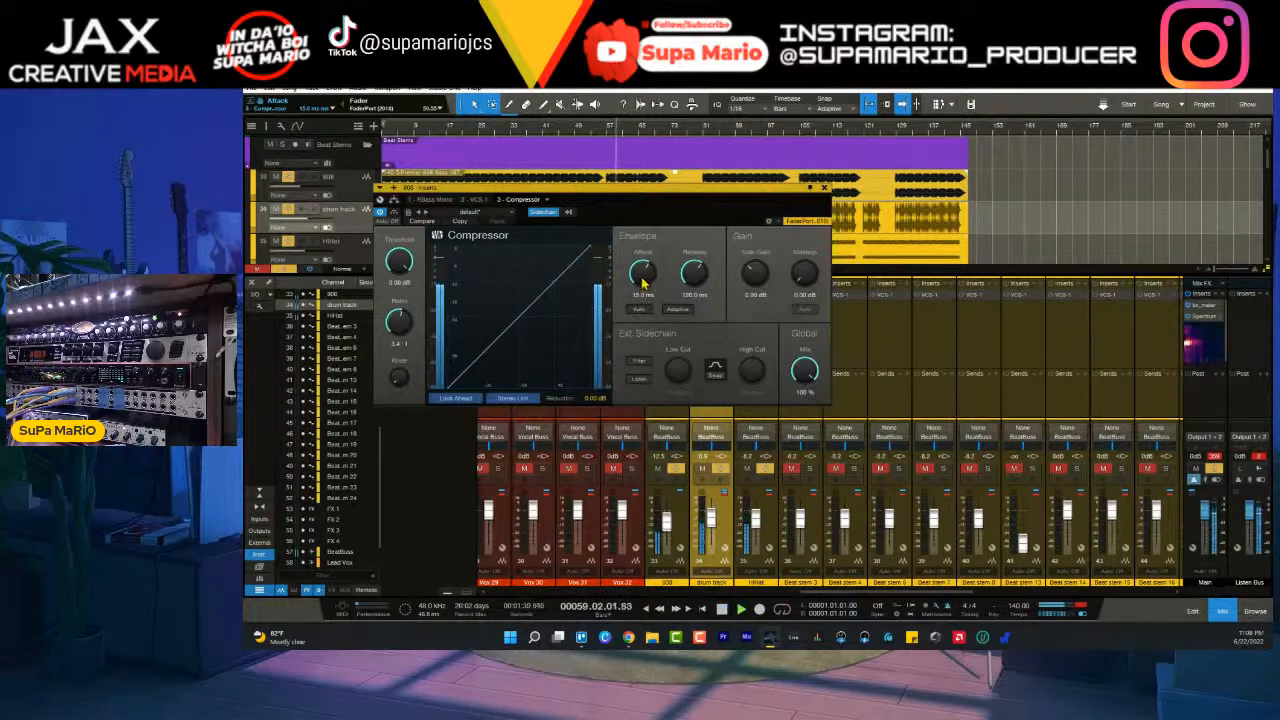
{"action": "left_click_drag", "start_coordinate": [403, 263], "coordinate": [403, 270]}
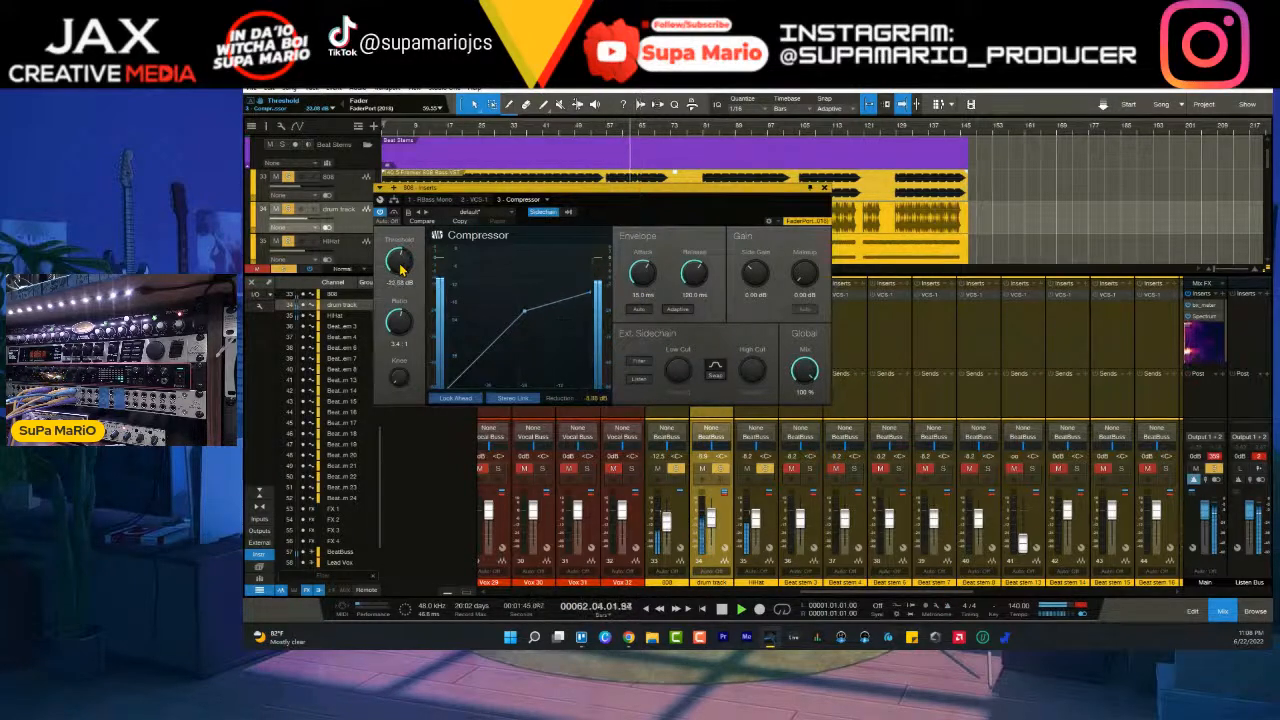
{"action": "left_click_drag", "start_coordinate": [643, 277], "coordinate": [641, 272]}
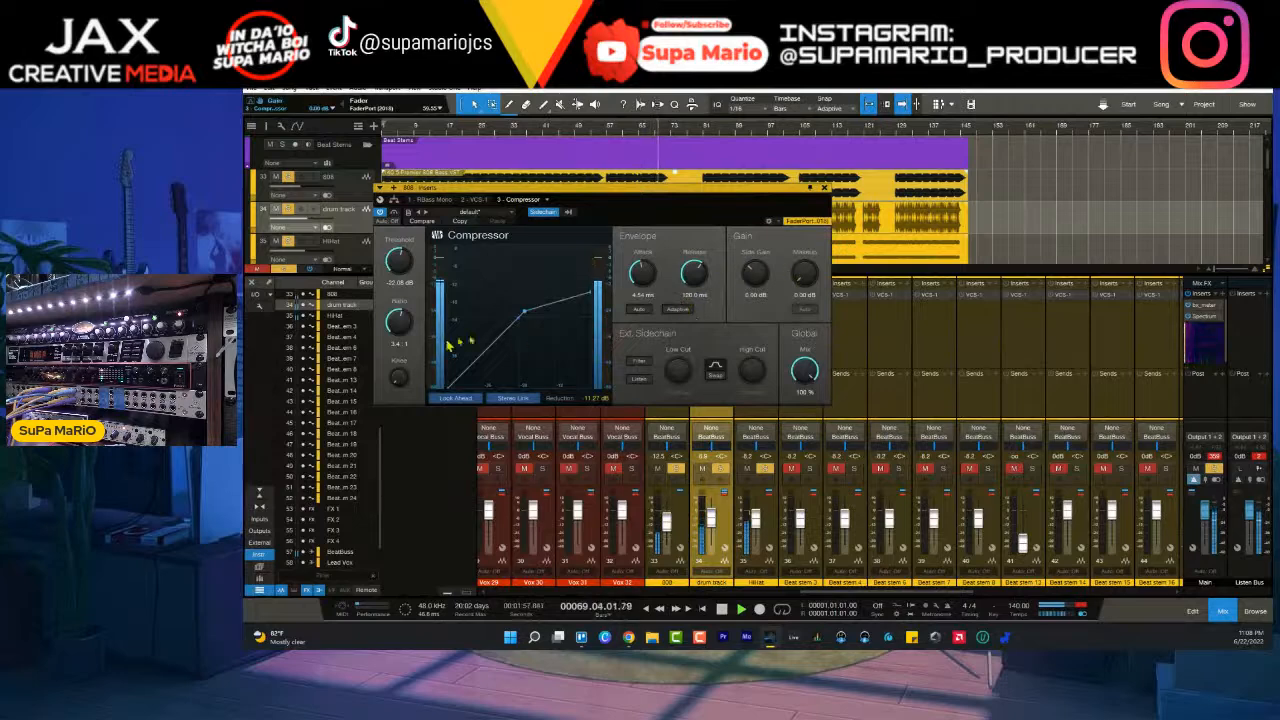
{"action": "left_click_drag", "start_coordinate": [400, 260], "coordinate": [400, 266]}
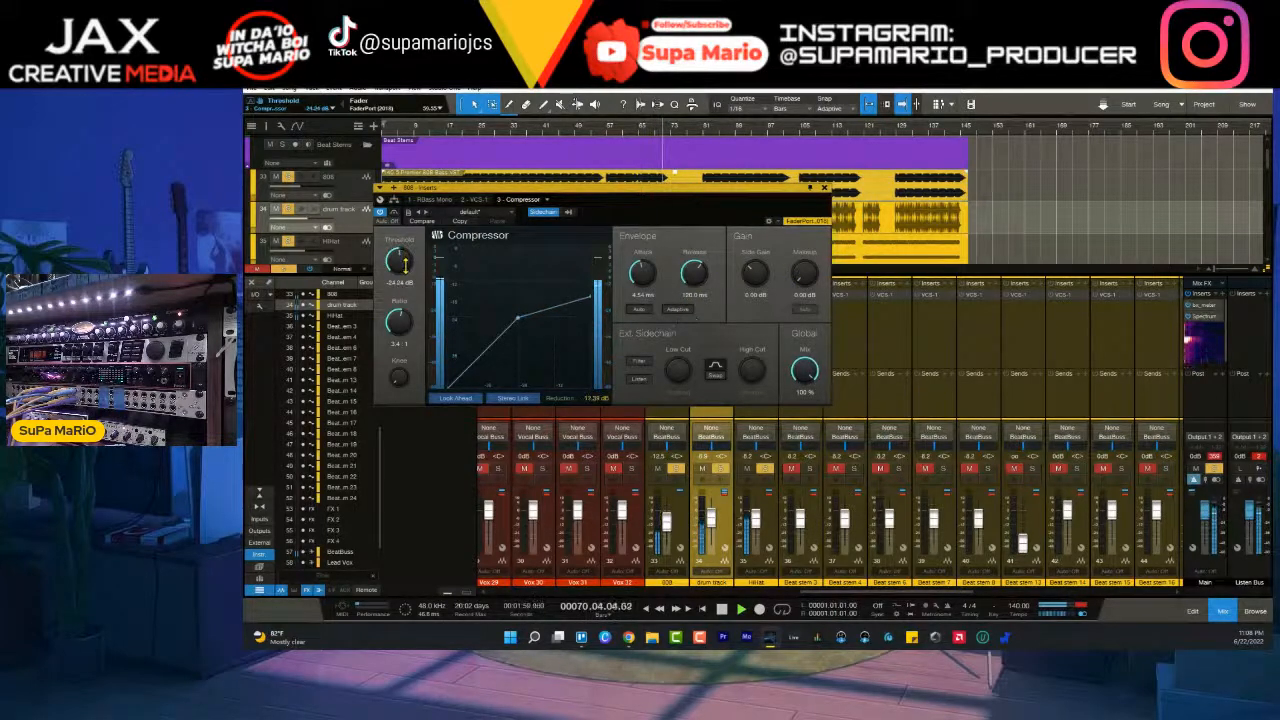
{"action": "left_click_drag", "start_coordinate": [640, 195], "coordinate": [660, 197]}
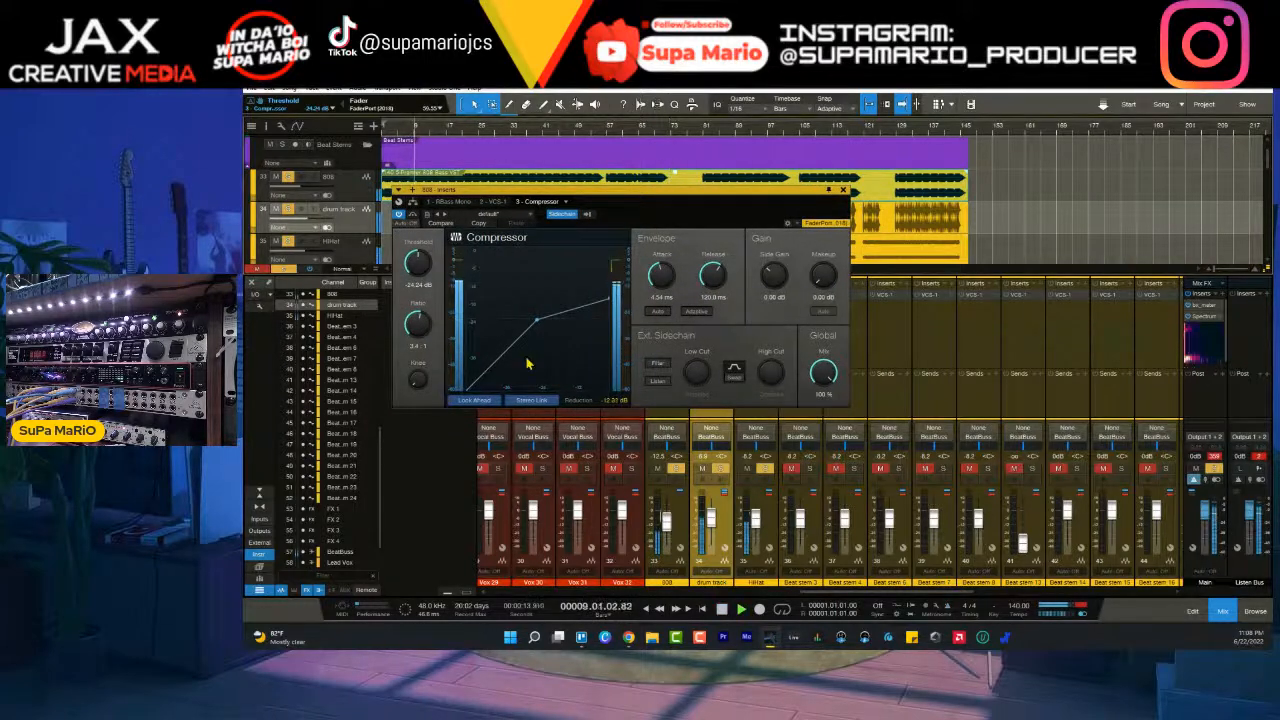
- Raise the 808 compressor's threshold to about -17 dB, compare Look Ahead off and on, and close the plug-in
{"action": "left_click_drag", "start_coordinate": [419, 264], "coordinate": [424, 253]}
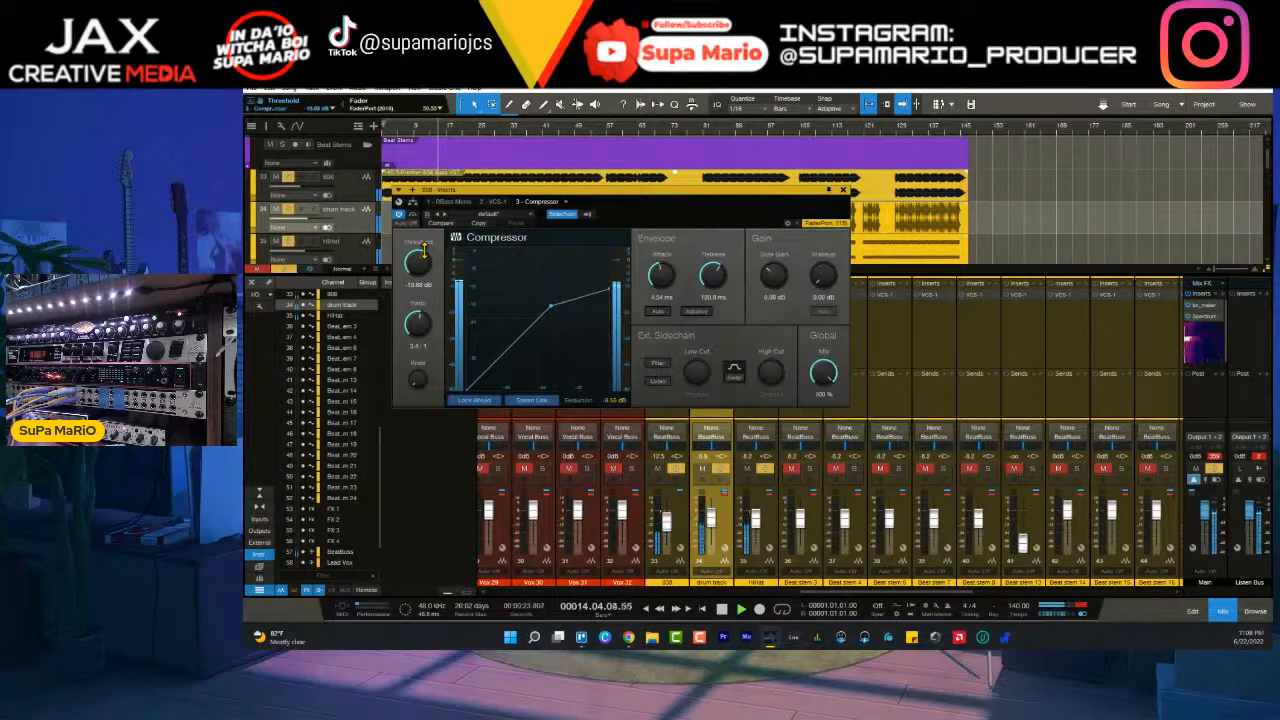
{"action": "left_click", "coordinate": [489, 403]}
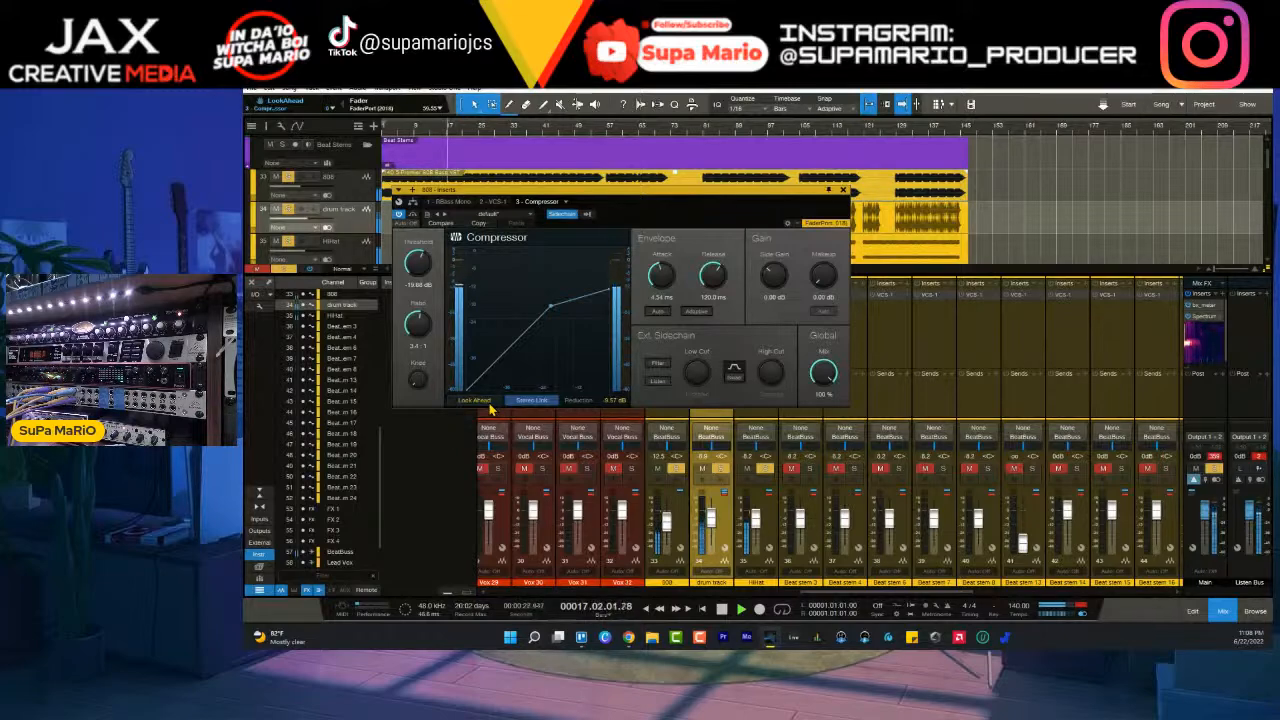
{"action": "left_click", "coordinate": [489, 403]}
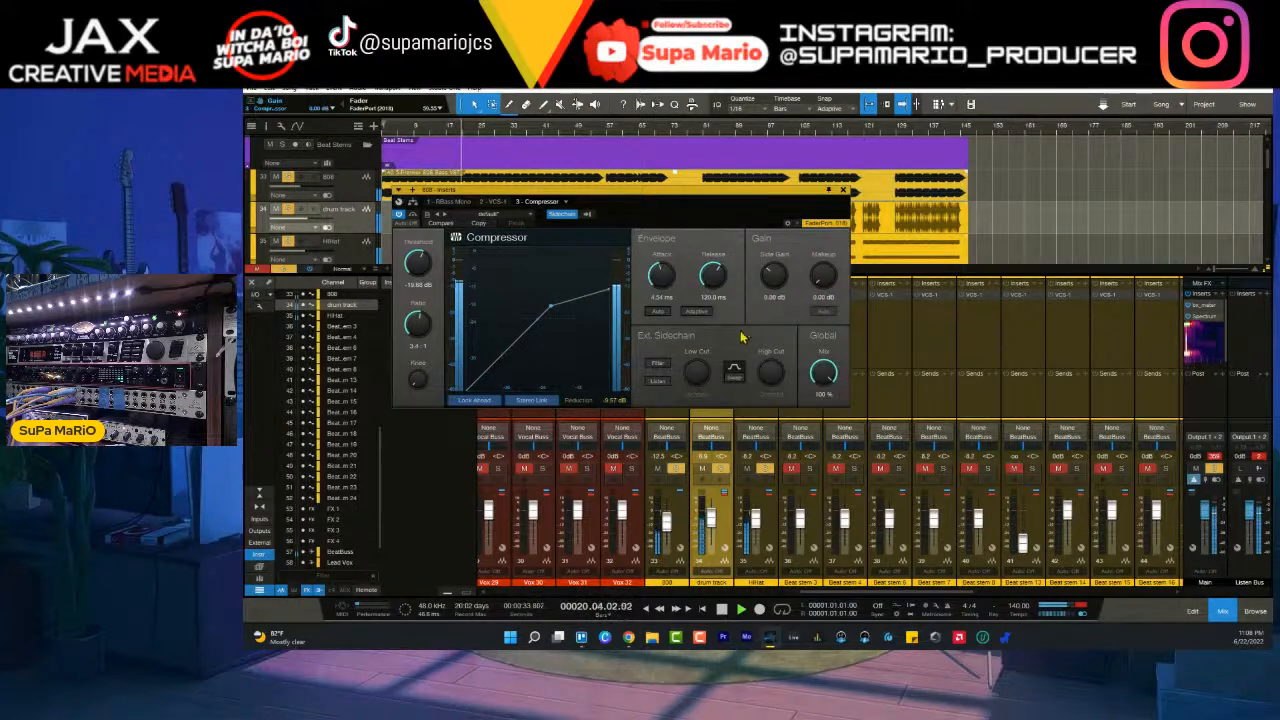
{"action": "left_click_drag", "start_coordinate": [419, 278], "coordinate": [418, 263]}
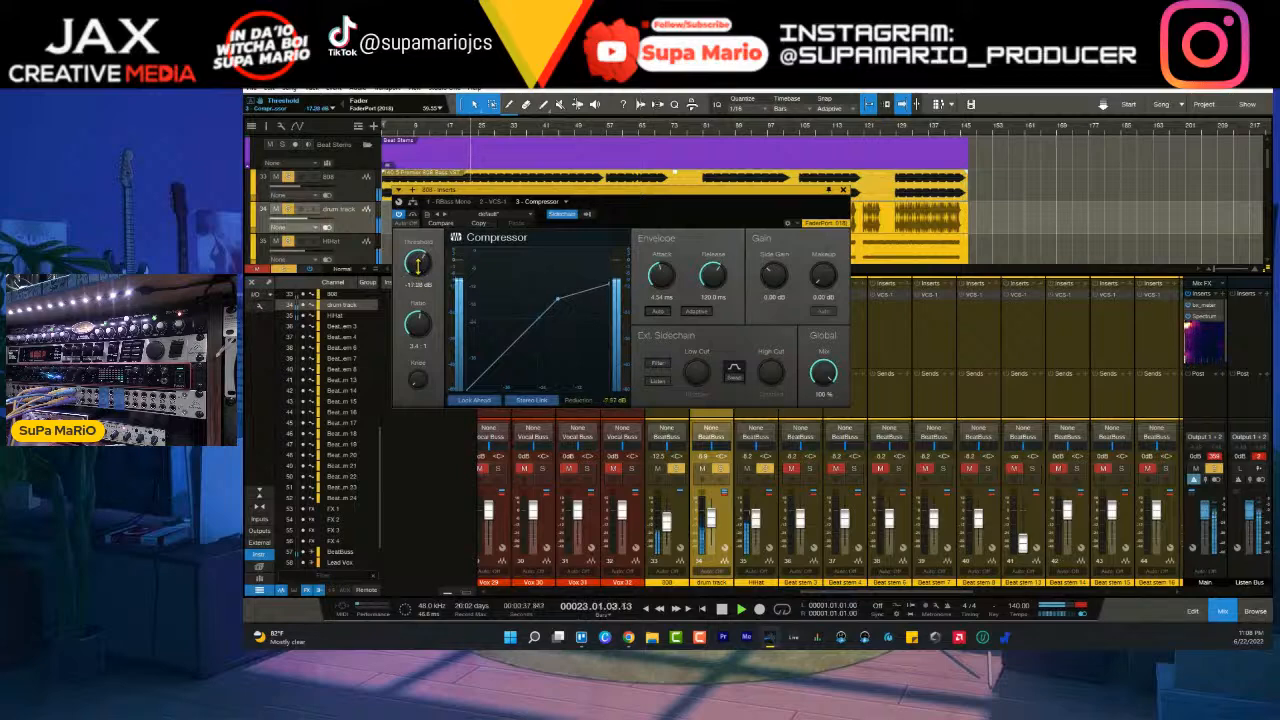
{"action": "left_click", "coordinate": [843, 189]}
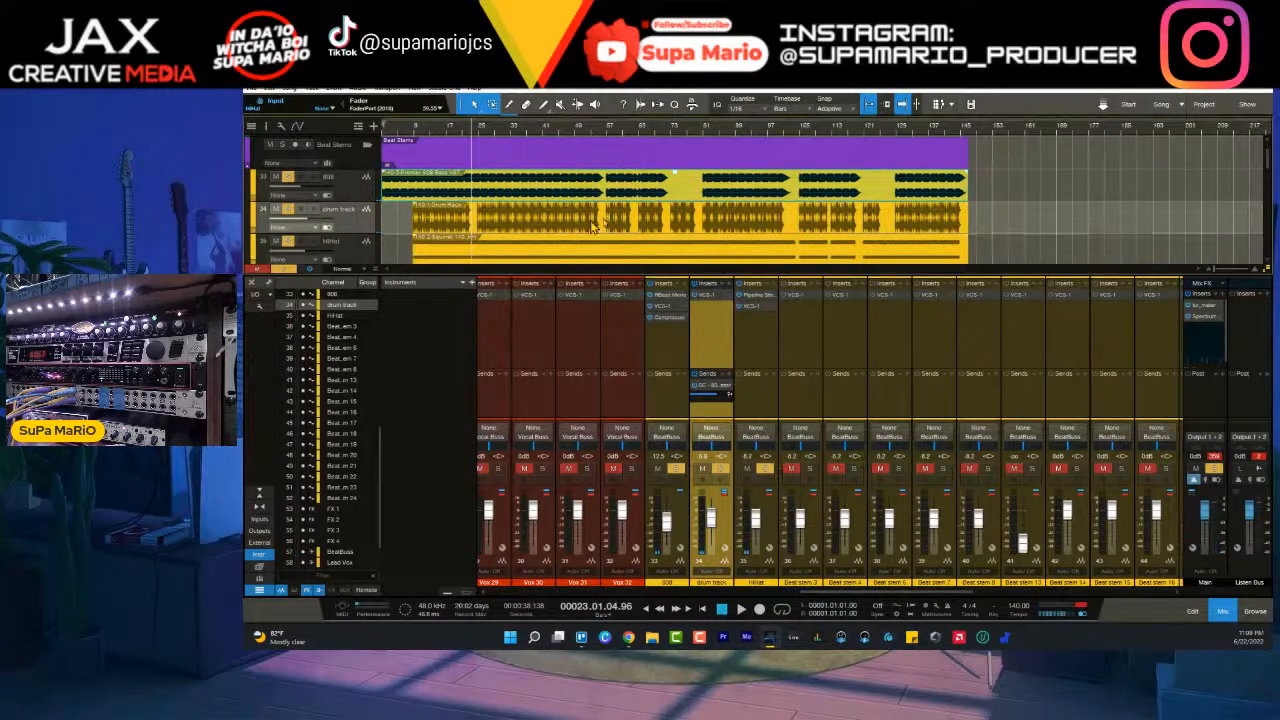
- Select the 808, drum track and HiHat tracks together and recolor them green
{"action": "scroll", "coordinate": [605, 222], "scroll_direction": "down", "scroll_amount": 3}
{"action": "scroll", "coordinate": [334, 174], "scroll_direction": "up", "scroll_amount": 2}
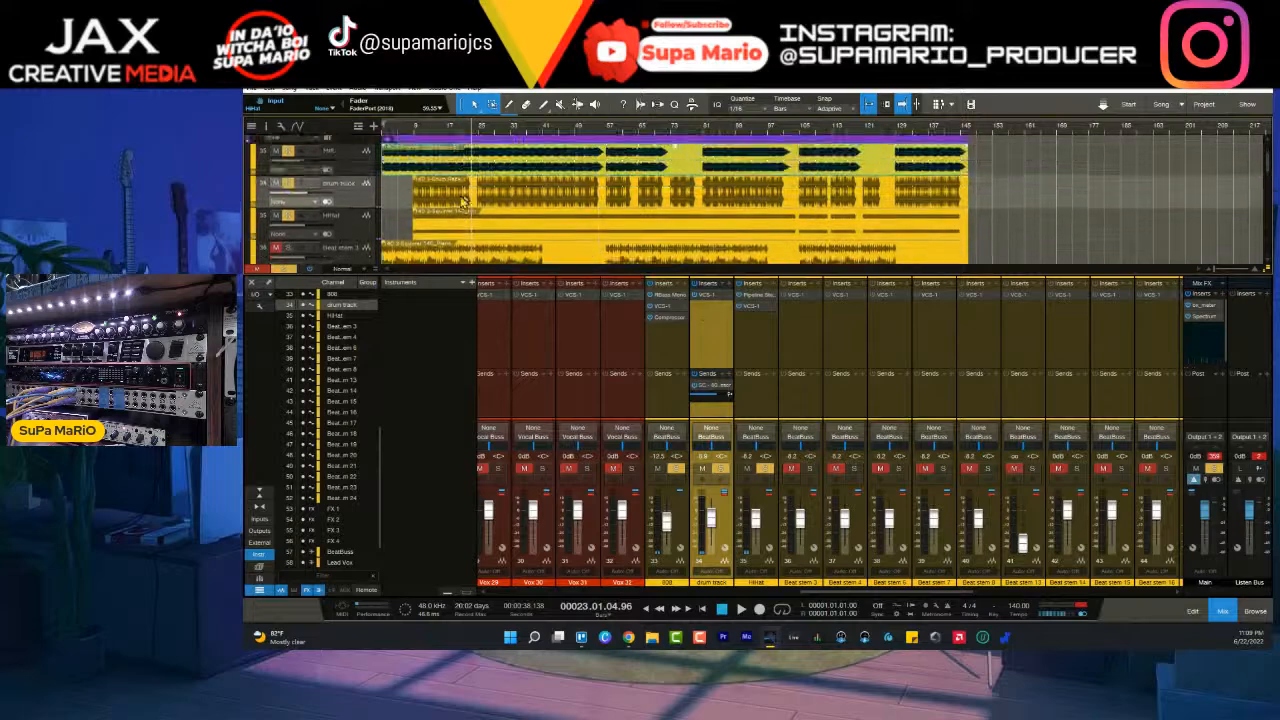
{"action": "left_click", "coordinate": [346, 164]}
{"action": "left_click", "coordinate": [350, 195], "text": "ctrl"}
{"action": "left_click", "coordinate": [352, 225], "text": "ctrl"}
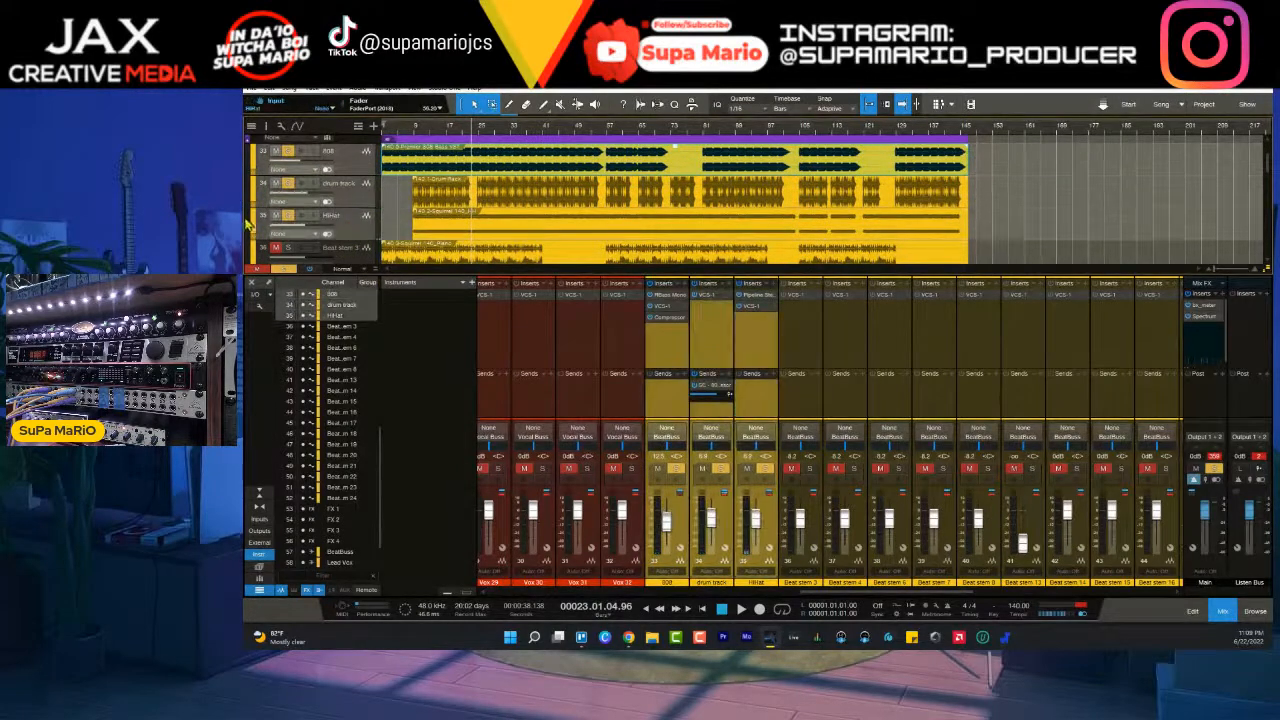
{"action": "left_click", "coordinate": [256, 222]}
- Move the Beat stem 4 track to the end of the beat stems during playback
{"action": "left_click", "coordinate": [331, 249]}
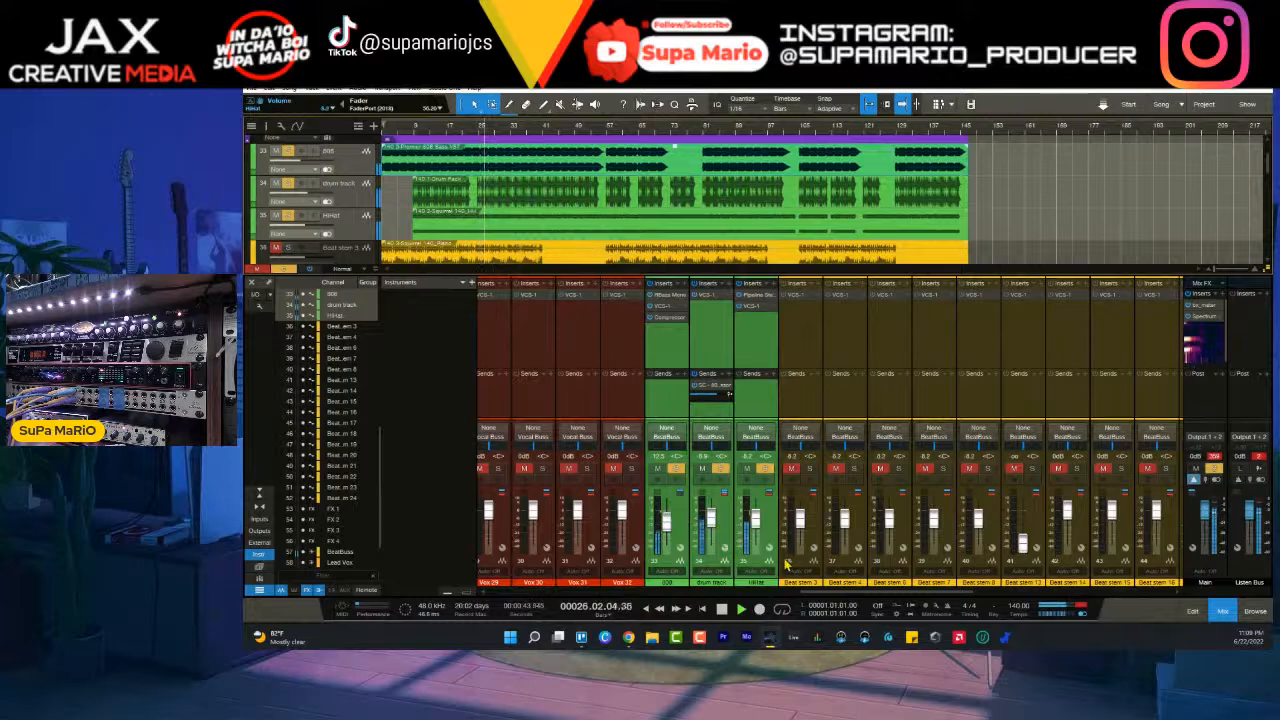
{"action": "left_click", "coordinate": [846, 584]}
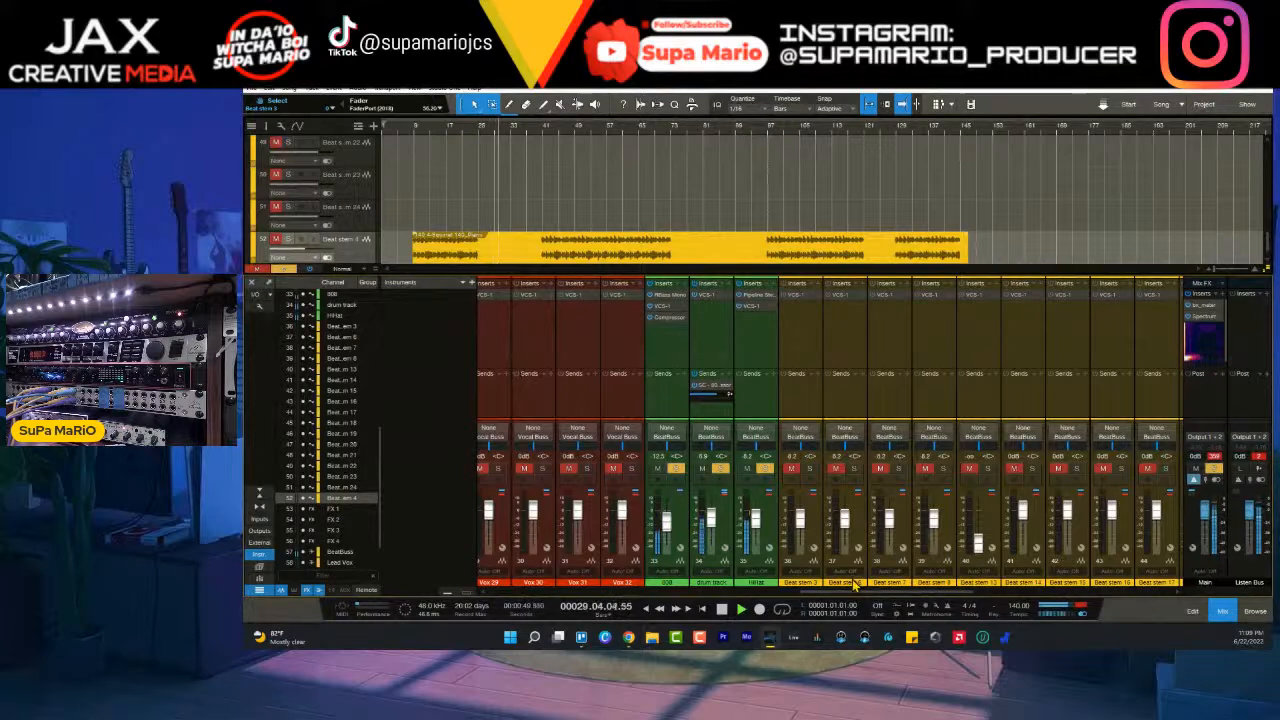
{"action": "scroll", "coordinate": [646, 223], "scroll_direction": "up", "scroll_amount": 3}
{"action": "scroll", "coordinate": [646, 223], "scroll_direction": "down", "scroll_amount": 3}
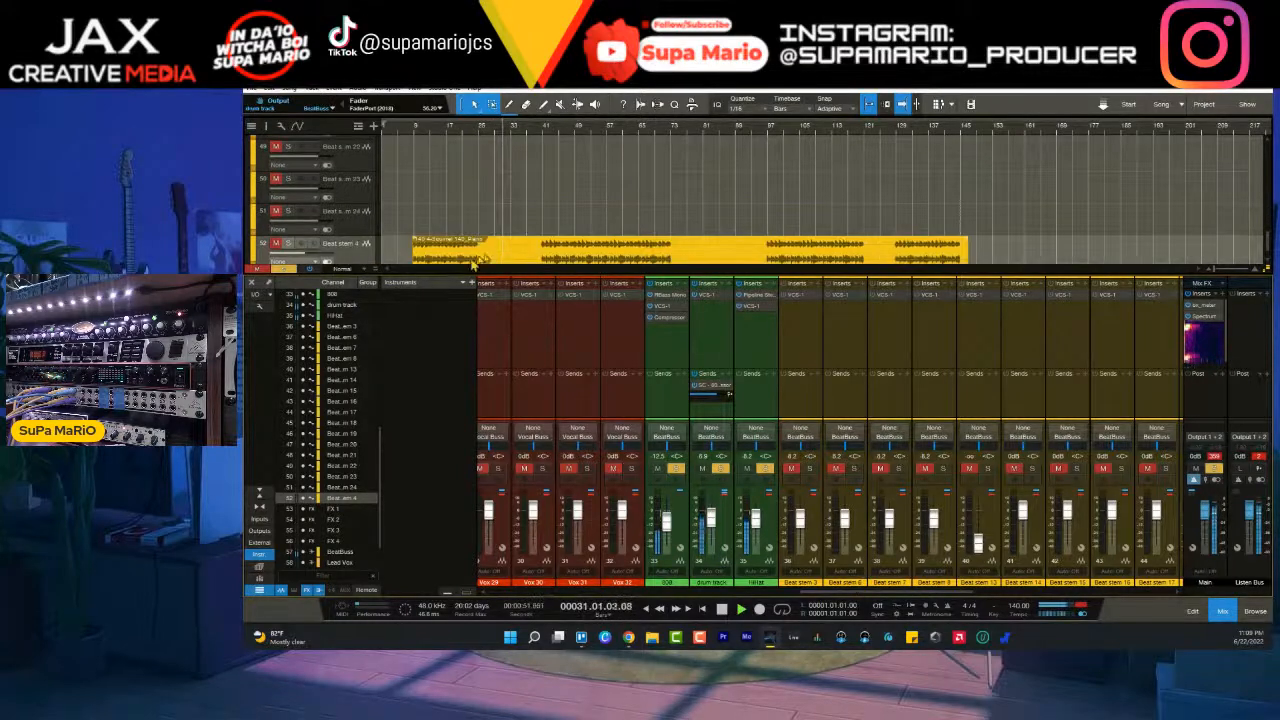
- Move the Beat stem 4 track directly after the HiHat track and solo it during playback
{"action": "mouse_move", "coordinate": [354, 256]}
{"action": "left_mouse_down"}
{"action": "mouse_move", "coordinate": [362, 113]}
{"action": "mouse_move", "coordinate": [385, 275]}
{"action": "mouse_move", "coordinate": [371, 267]}
{"action": "left_mouse_up"}
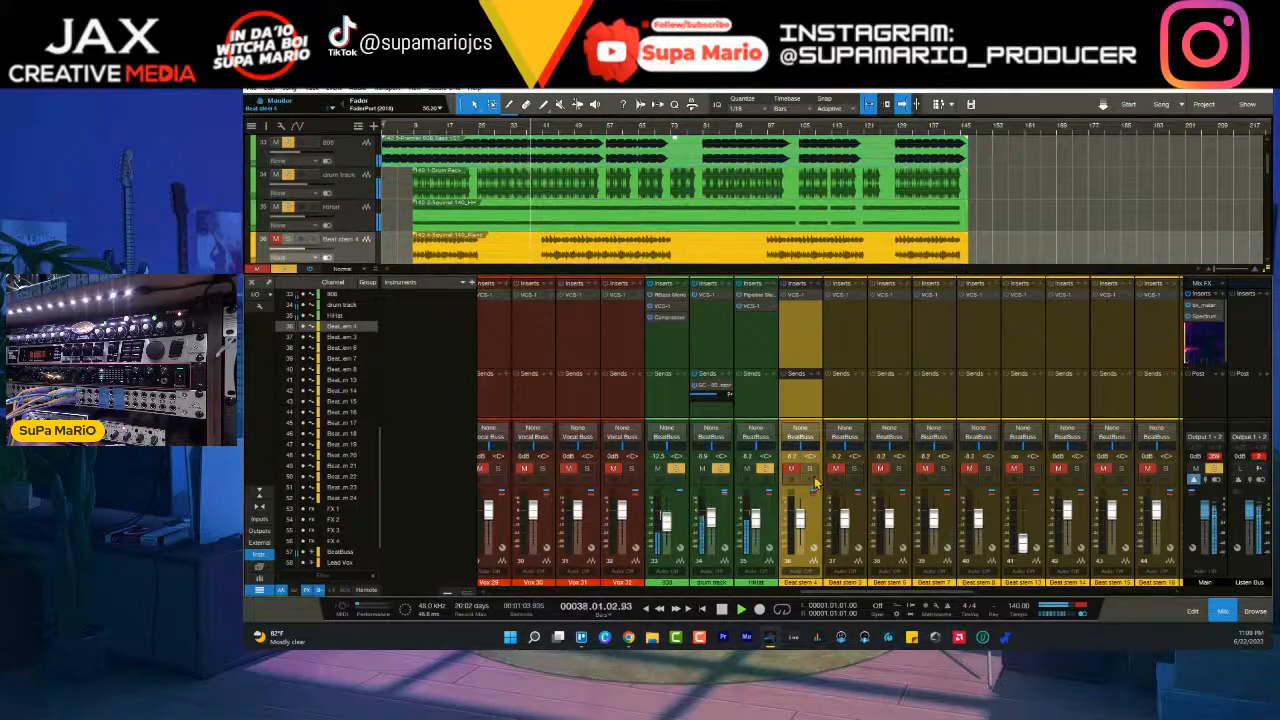
{"action": "left_click", "coordinate": [810, 468]}
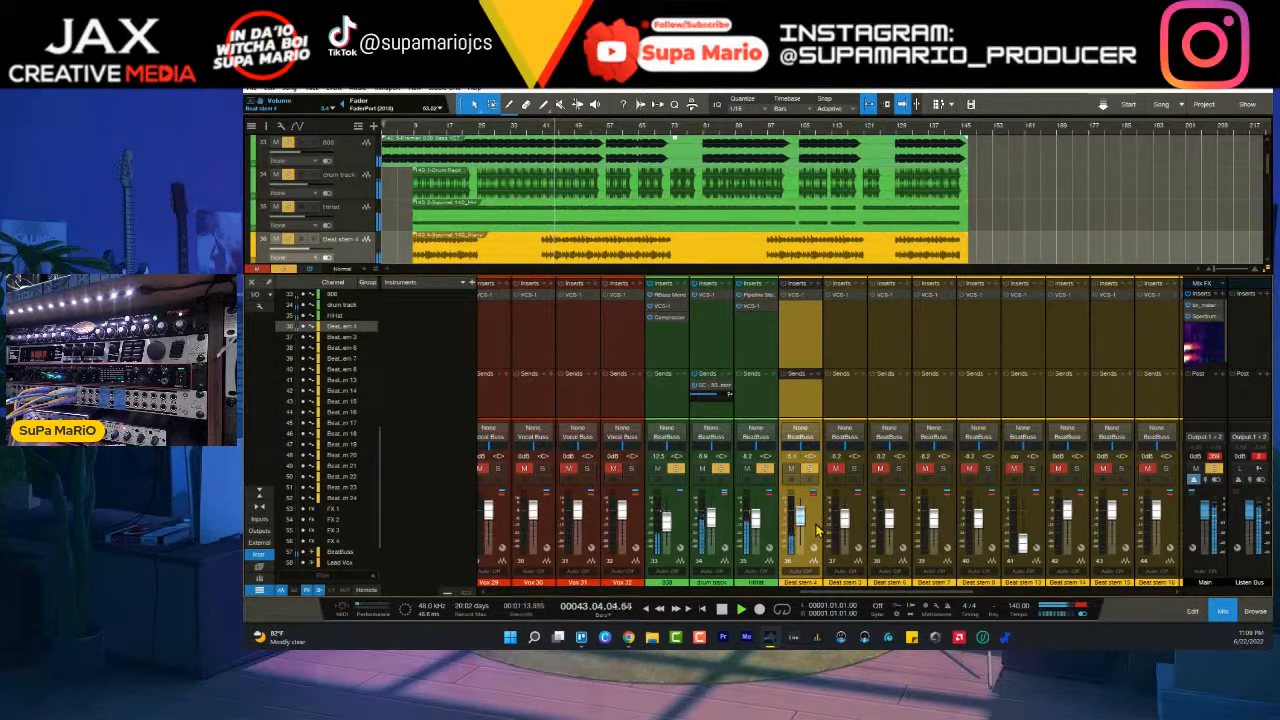
- Balance HiHat against Beat stem 4 during playback, setting Beat stem 4 to about -7.5 dB and comparing its solo off and on
{"action": "left_click", "coordinate": [770, 529]}
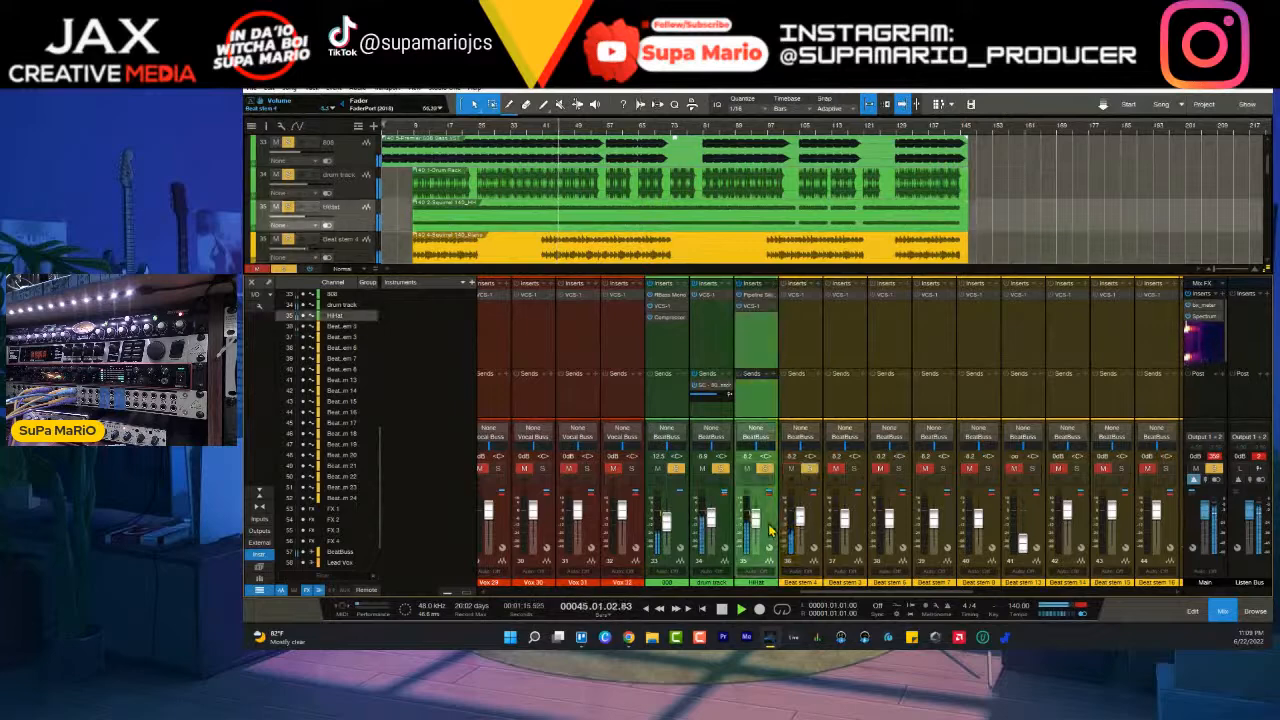
{"action": "left_click", "coordinate": [809, 468]}
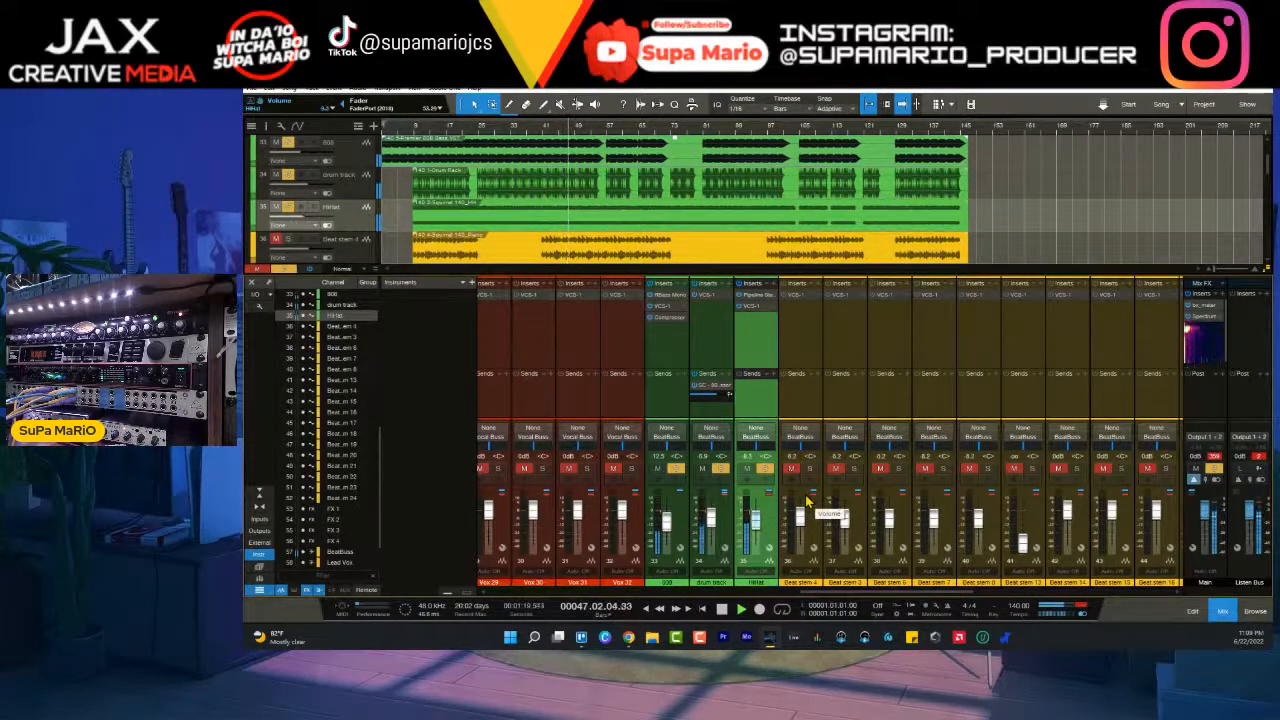
{"action": "left_click", "coordinate": [810, 505]}
{"action": "left_click", "coordinate": [811, 469]}
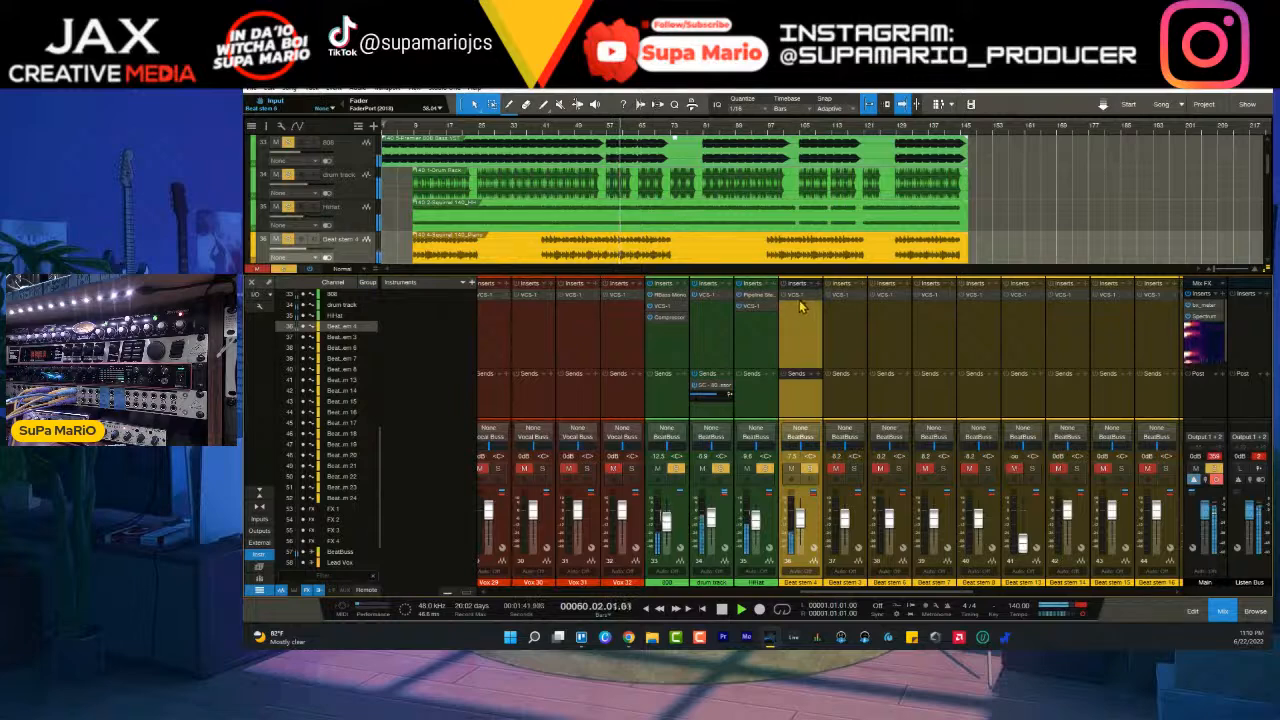
{"action": "left_click", "coordinate": [810, 469]}
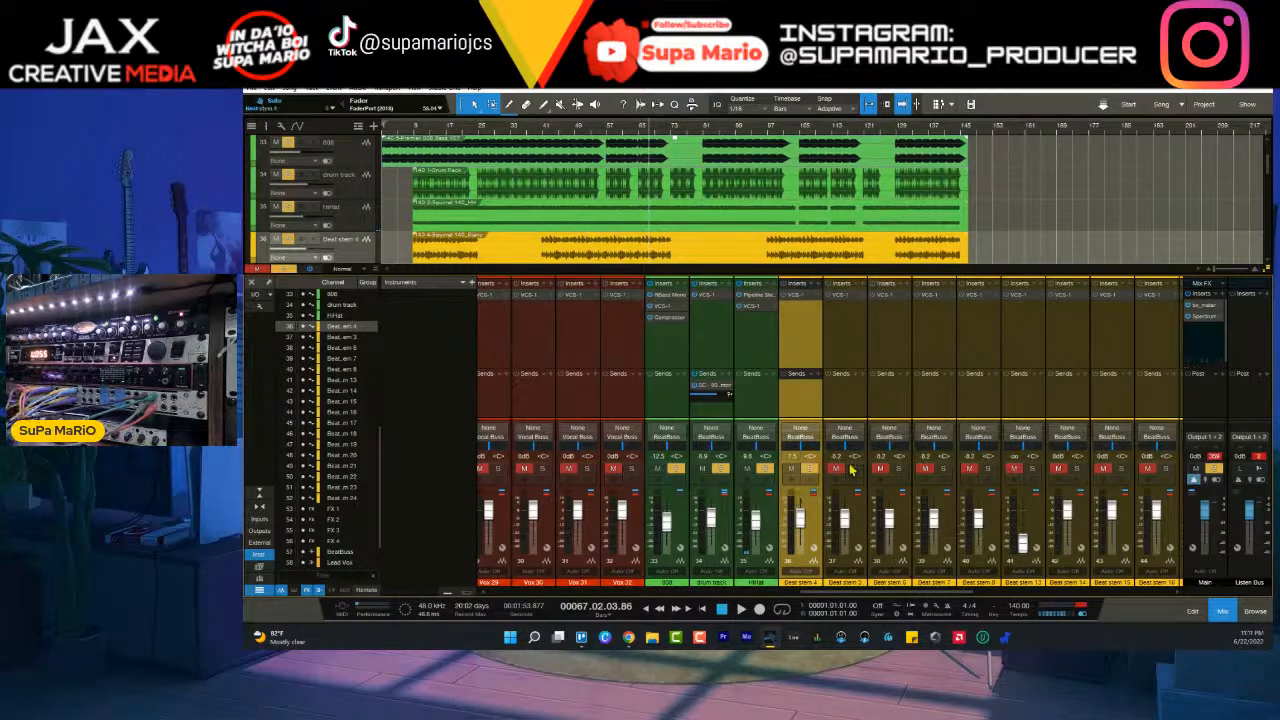
- Insert the Pipeline Stereo plug-in from the recent effects on the Beat stem 4 channel
{"action": "left_click", "coordinate": [821, 290]}
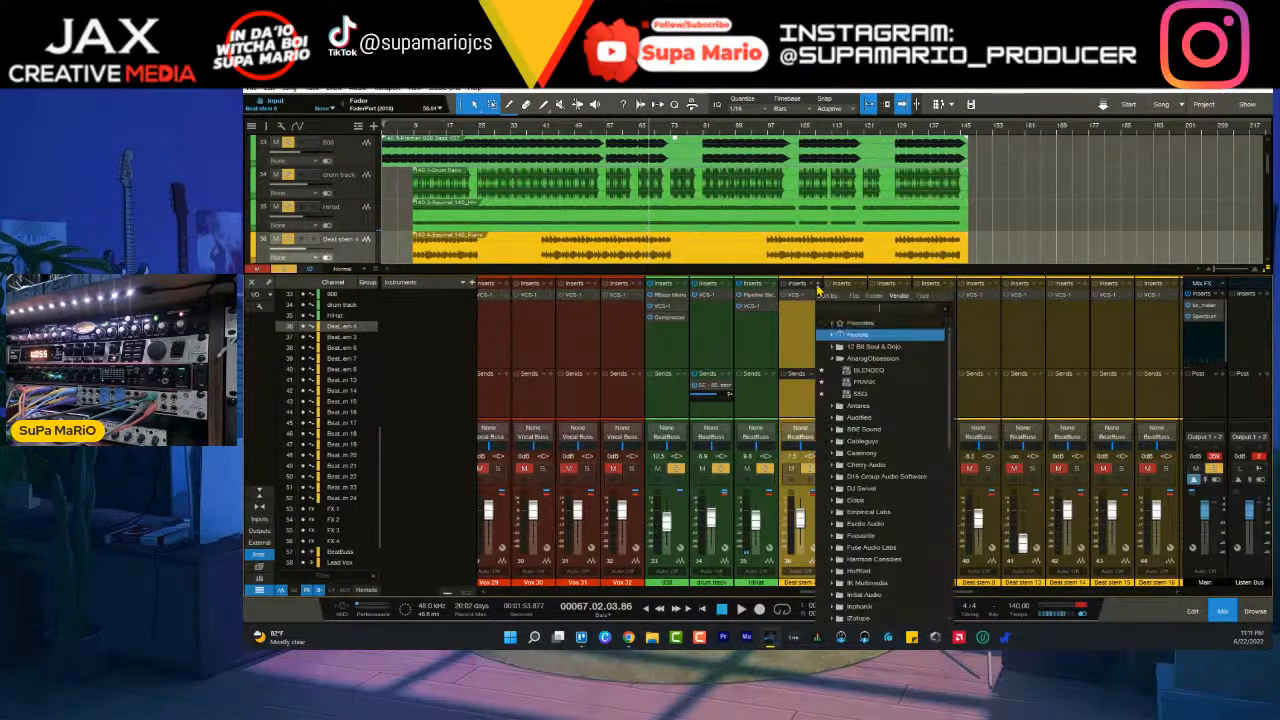
{"action": "left_click", "coordinate": [853, 335]}
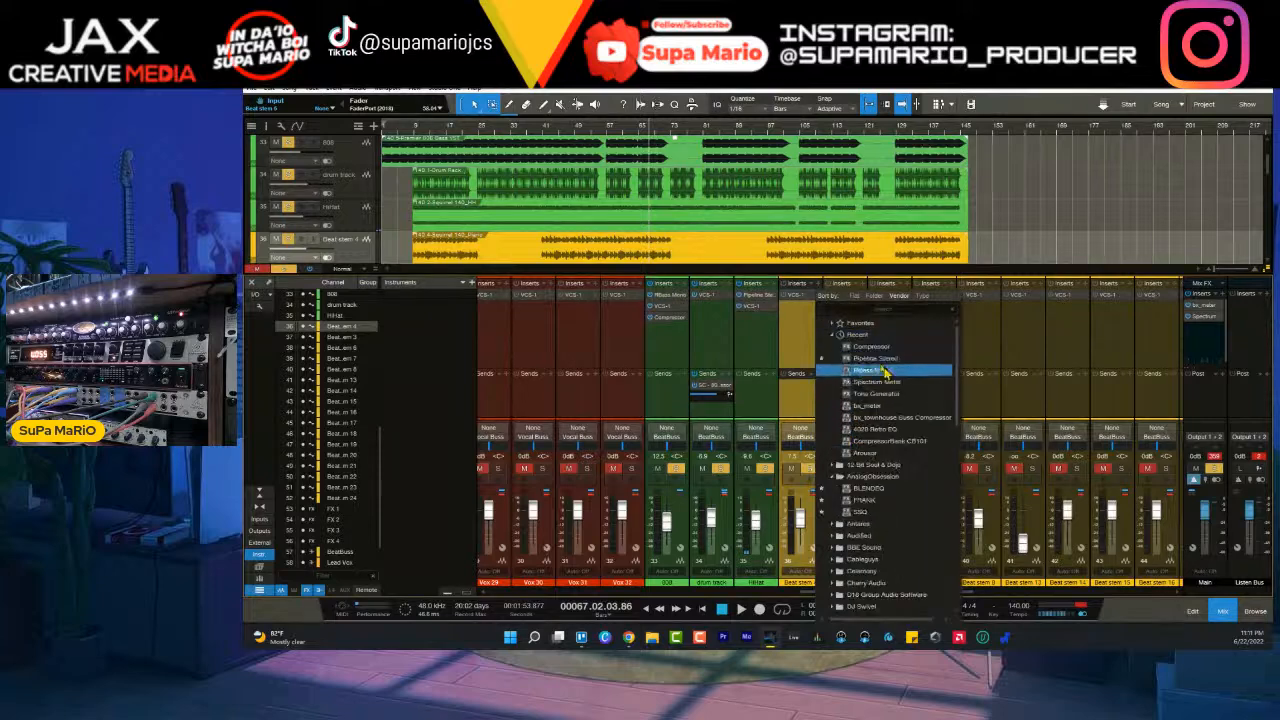
{"action": "left_click", "coordinate": [879, 362]}
- Set Pipeline's send and return to FOCUS 5+6 and ping the hardware loop to measure its latency
{"action": "left_click", "coordinate": [500, 258]}
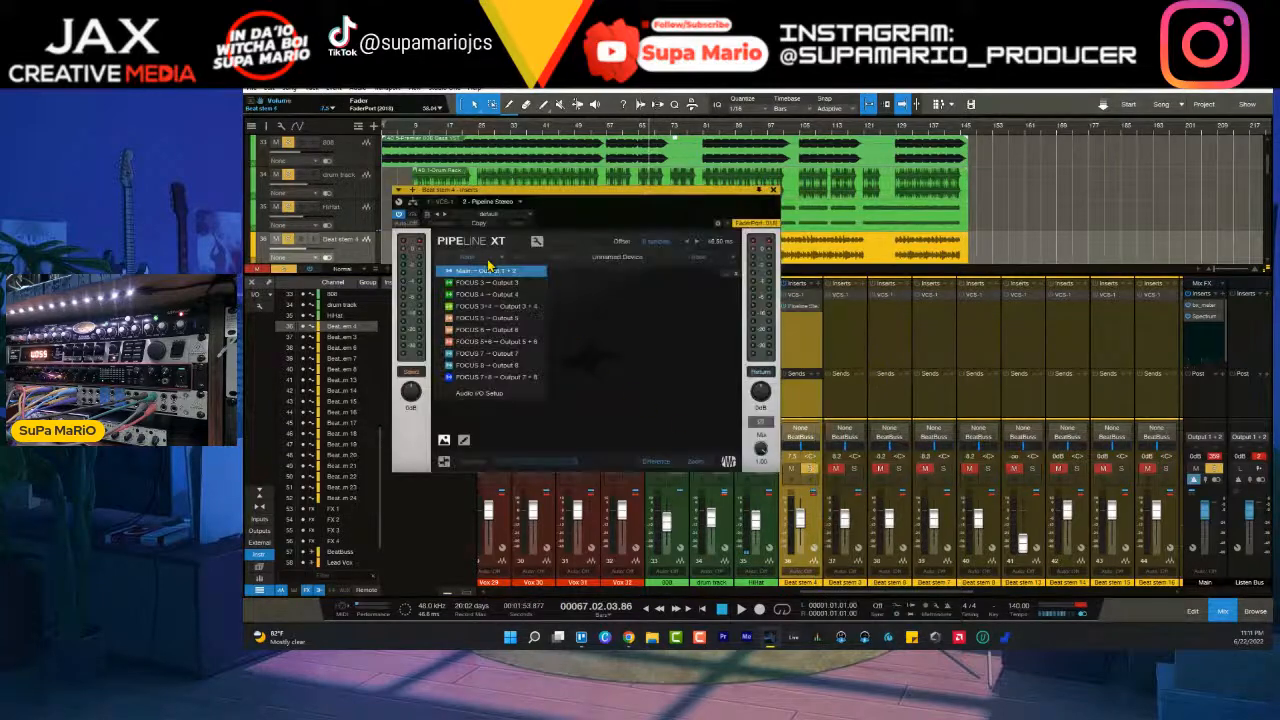
{"action": "left_click", "coordinate": [514, 338]}
{"action": "left_click", "coordinate": [696, 262]}
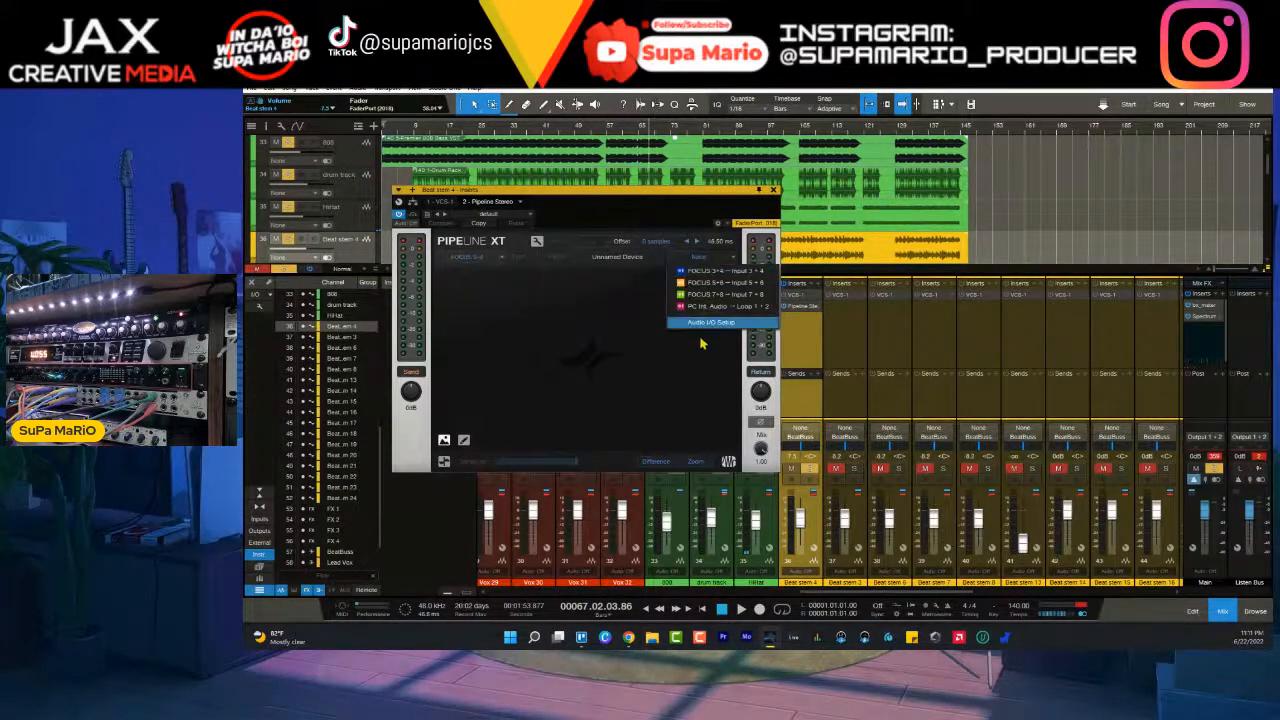
{"action": "left_click", "coordinate": [722, 287]}
{"action": "left_click", "coordinate": [587, 244]}
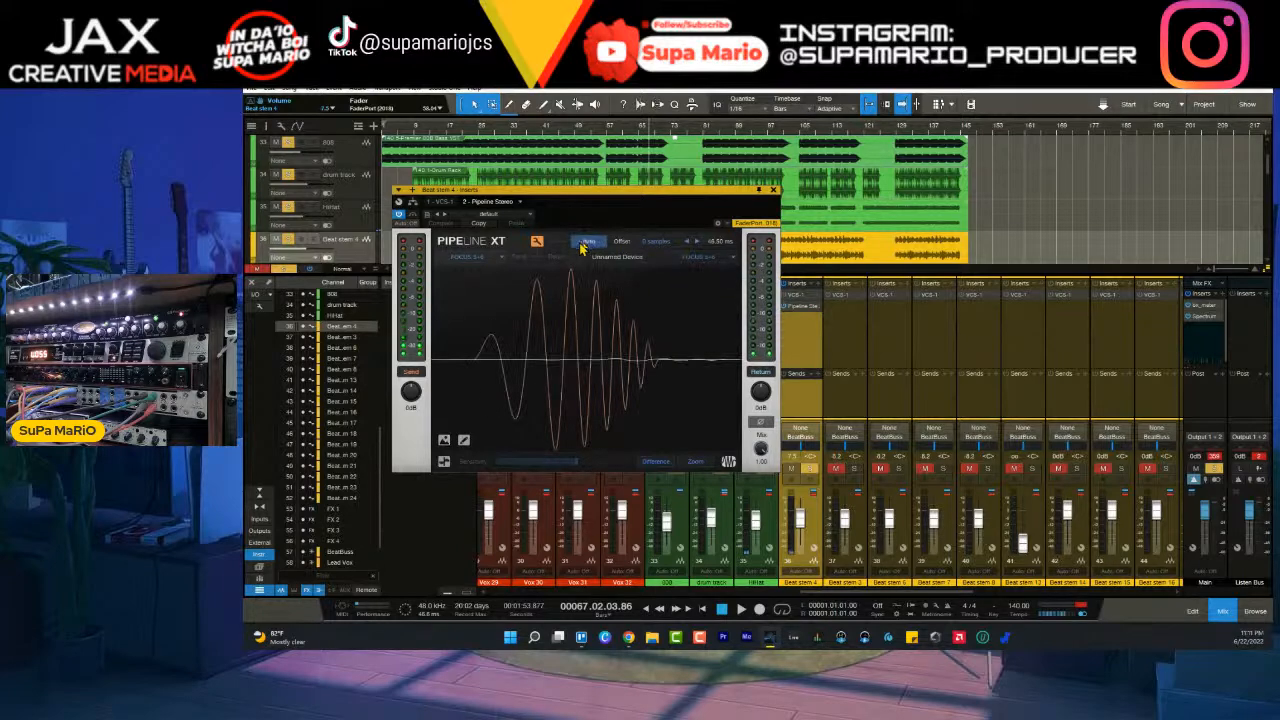
{"action": "left_click", "coordinate": [537, 244]}
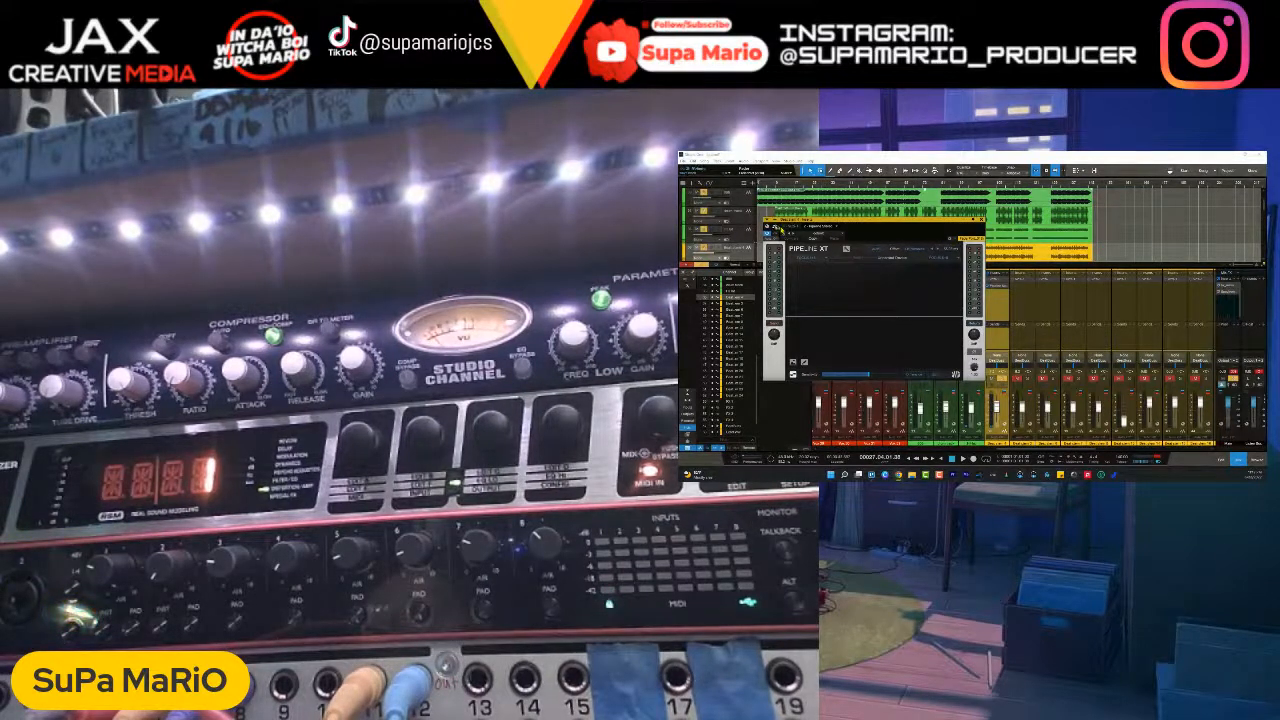
- Move the Pipeline window clear of the Beat stem 4 channel and compare the mix with the Main output's channel mode toggled
{"action": "left_click_drag", "start_coordinate": [786, 223], "coordinate": [927, 271]}
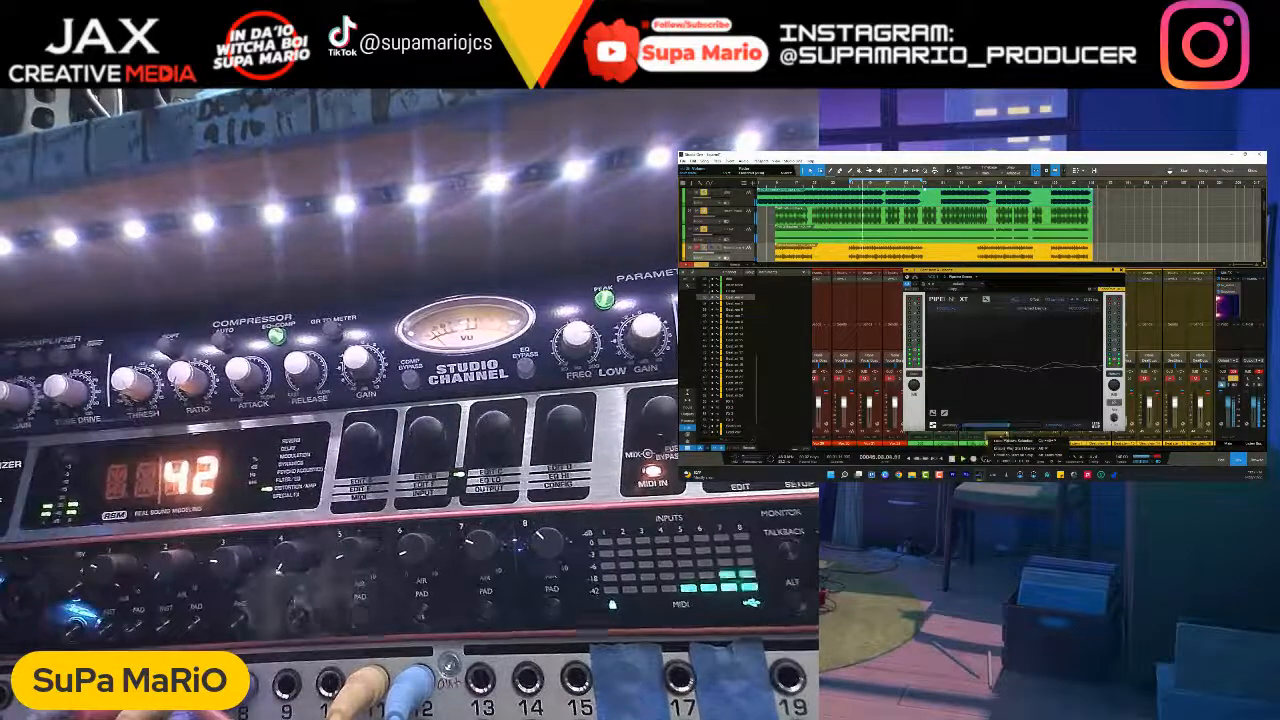
{"action": "left_click", "coordinate": [1234, 380]}
{"action": "left_click", "coordinate": [1234, 380]}
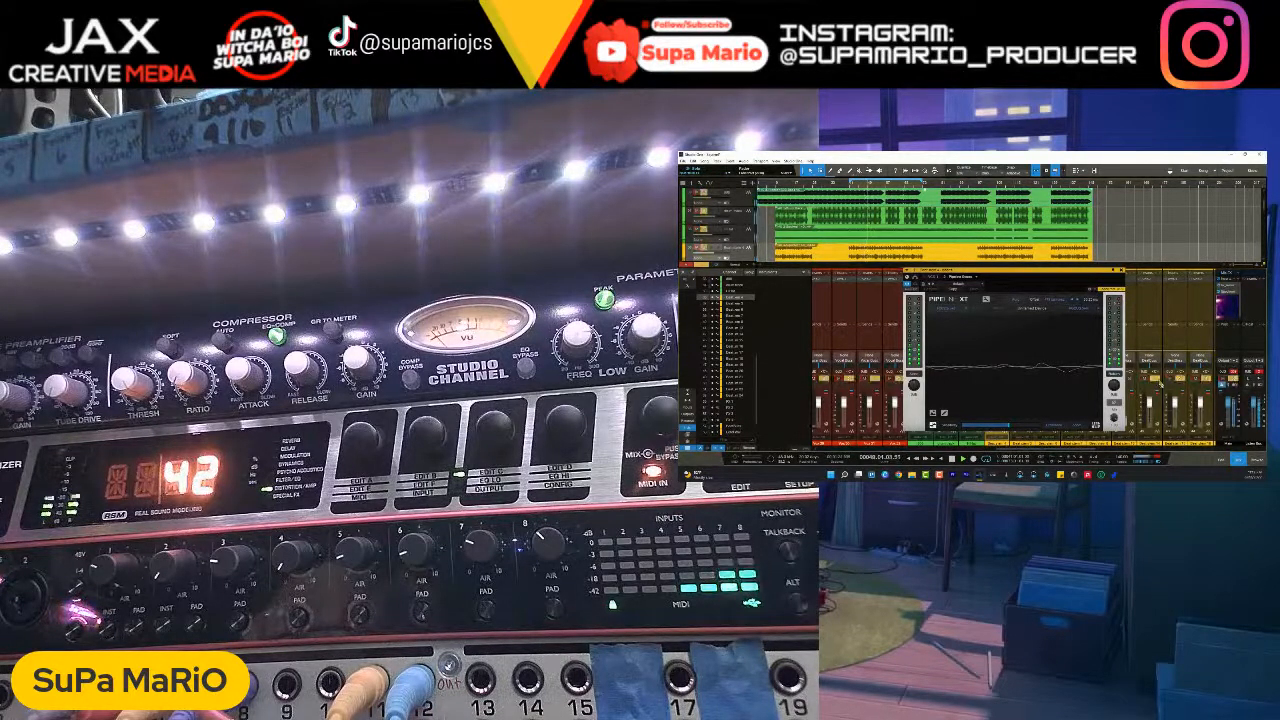
{"action": "left_click_drag", "start_coordinate": [1090, 273], "coordinate": [1170, 189]}
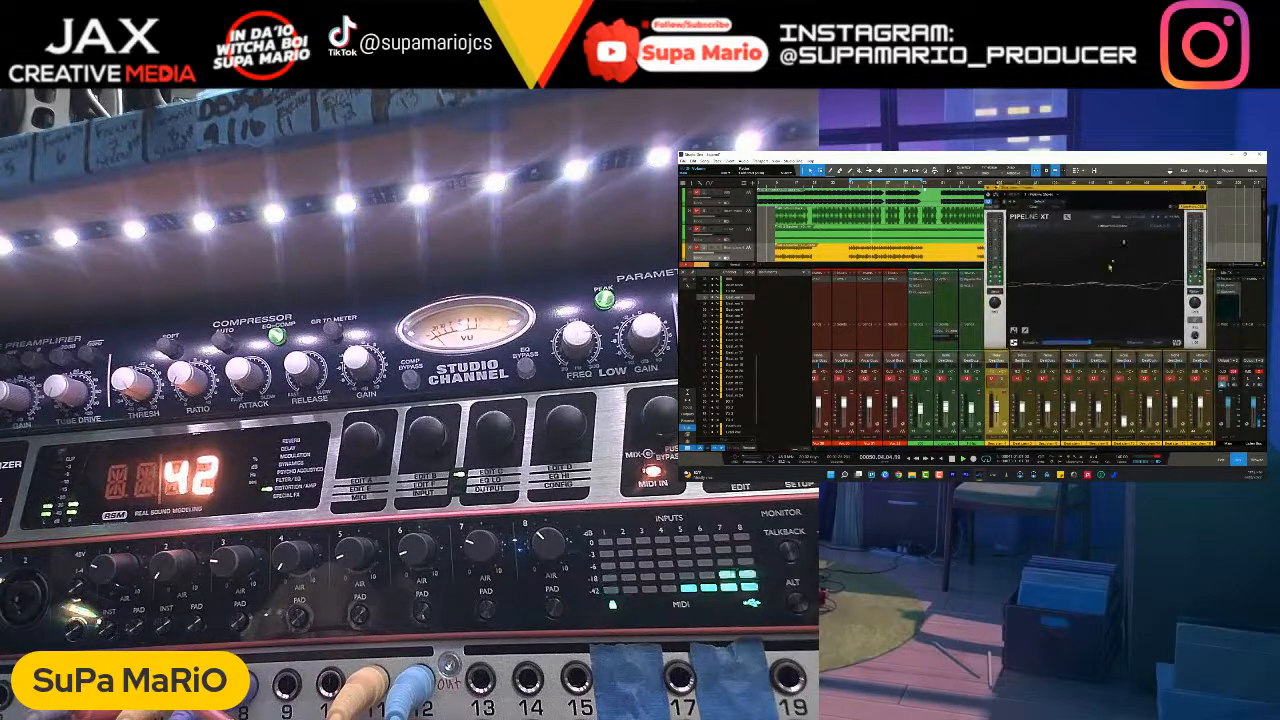
{"action": "left_click", "coordinate": [1230, 381]}
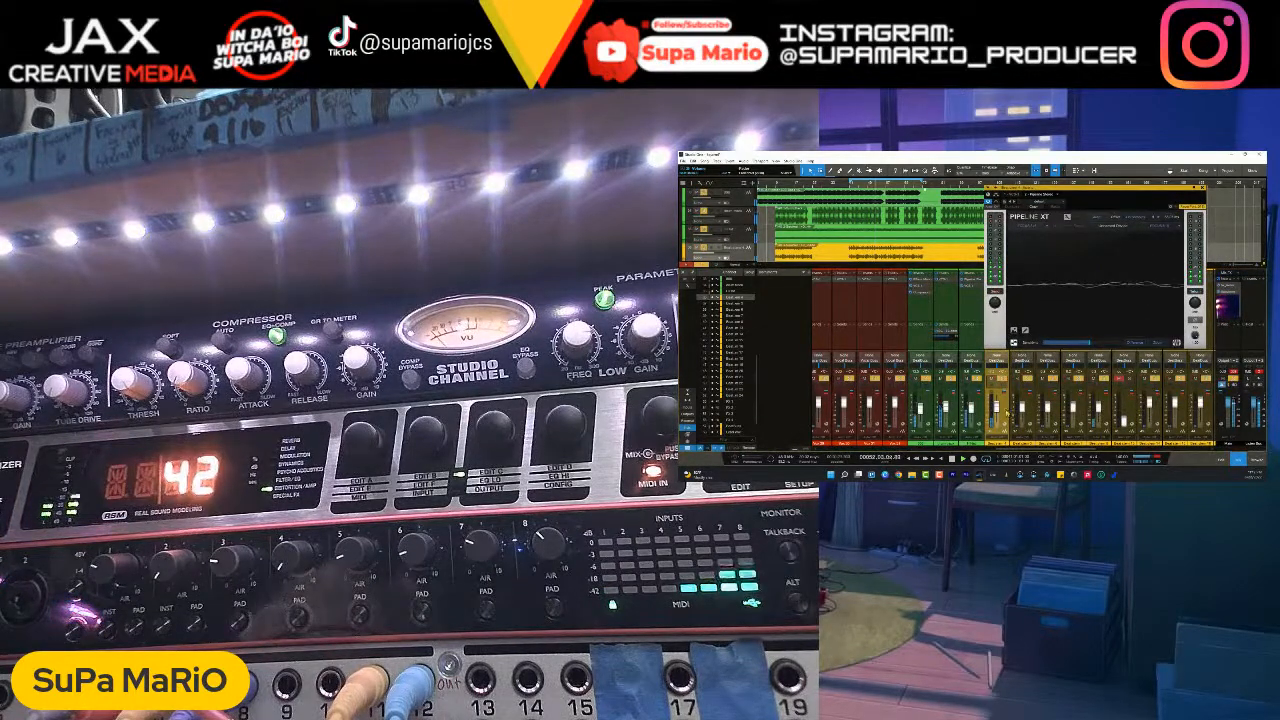
{"action": "left_click", "coordinate": [1233, 379]}
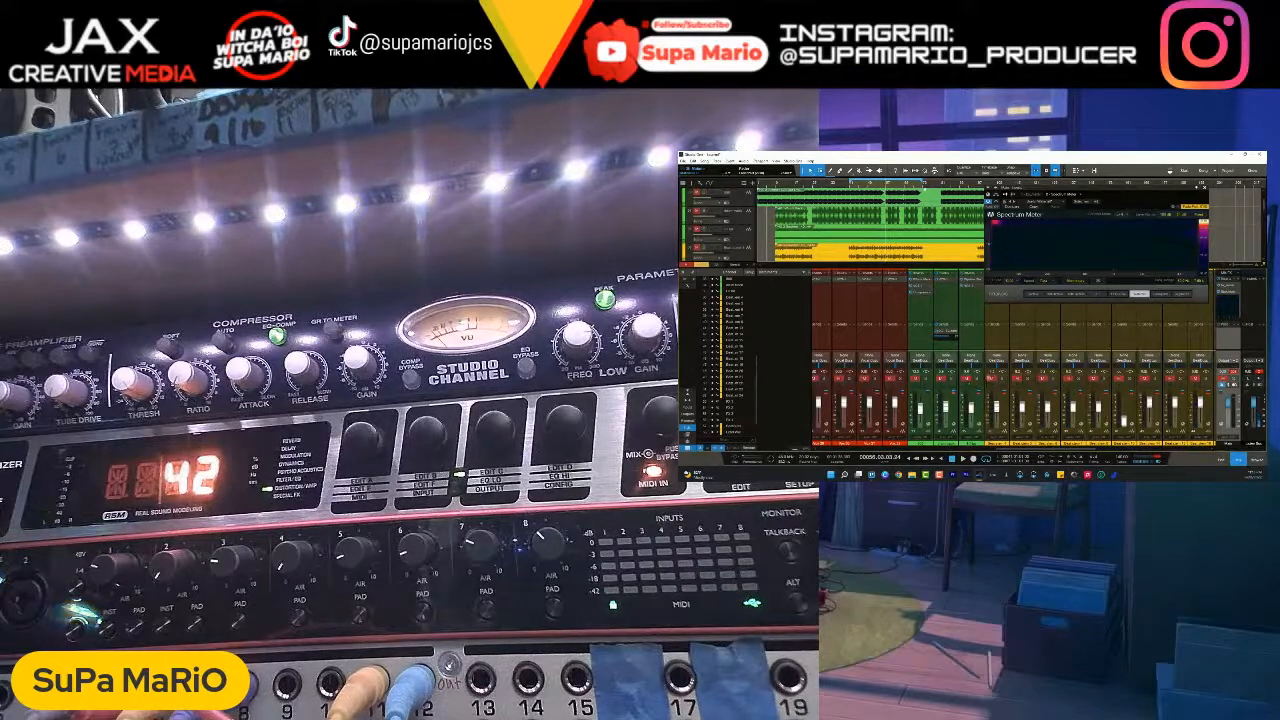
- Toggle the HiHat channel's solo and mute to compare the mix, restart playback and close the Spectrum Meter
{"action": "left_click", "coordinate": [976, 379]}
{"action": "left_click", "coordinate": [978, 380]}
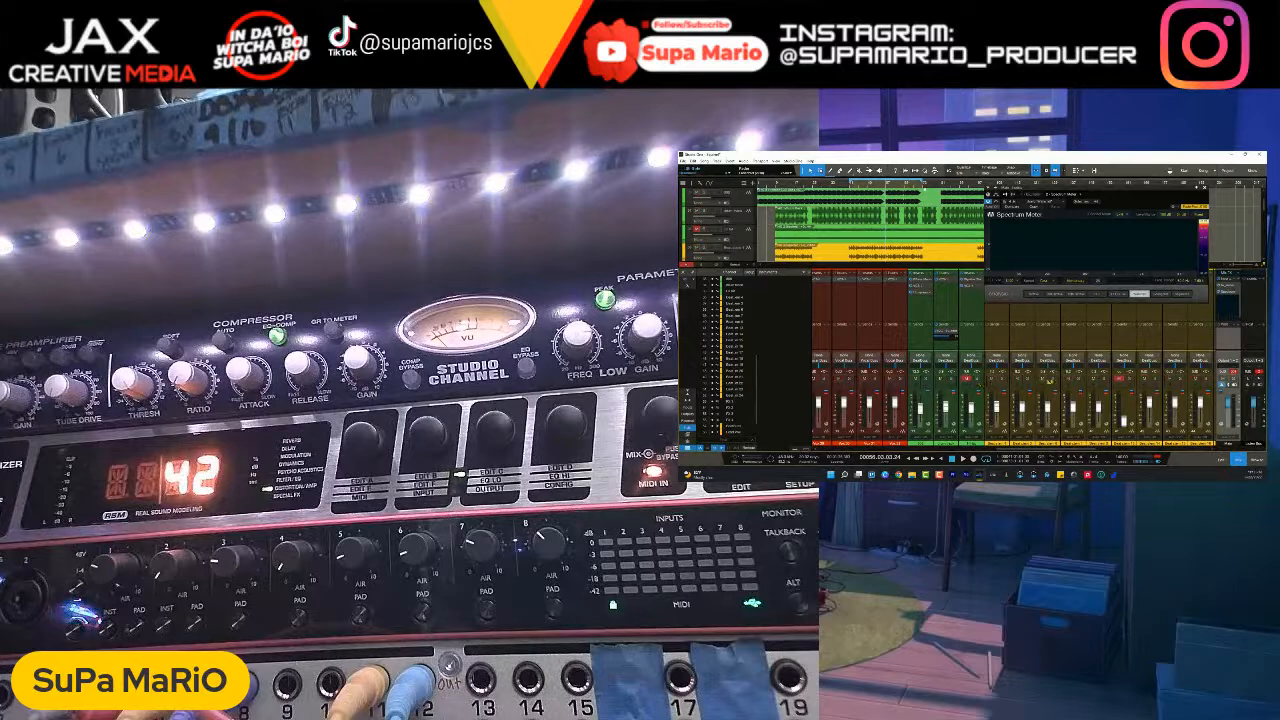
{"action": "left_click", "coordinate": [967, 380]}
{"action": "key", "text": "space"}
{"action": "left_click", "coordinate": [1187, 192]}
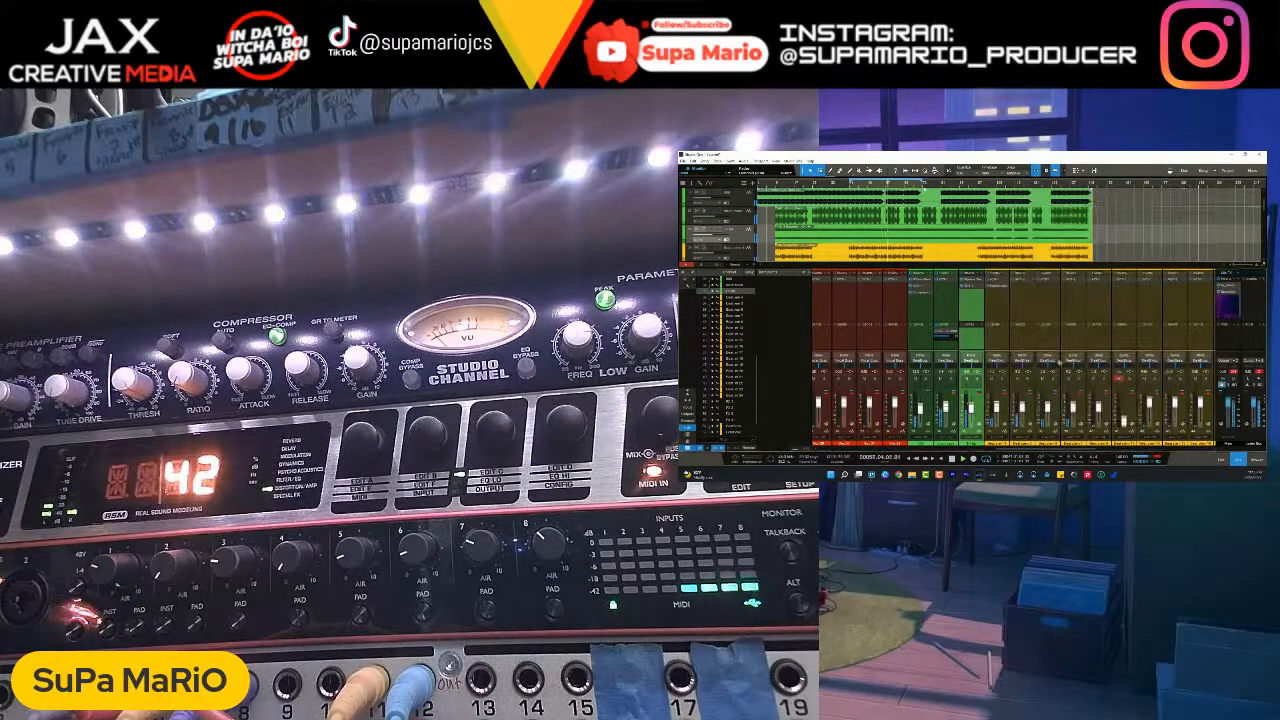
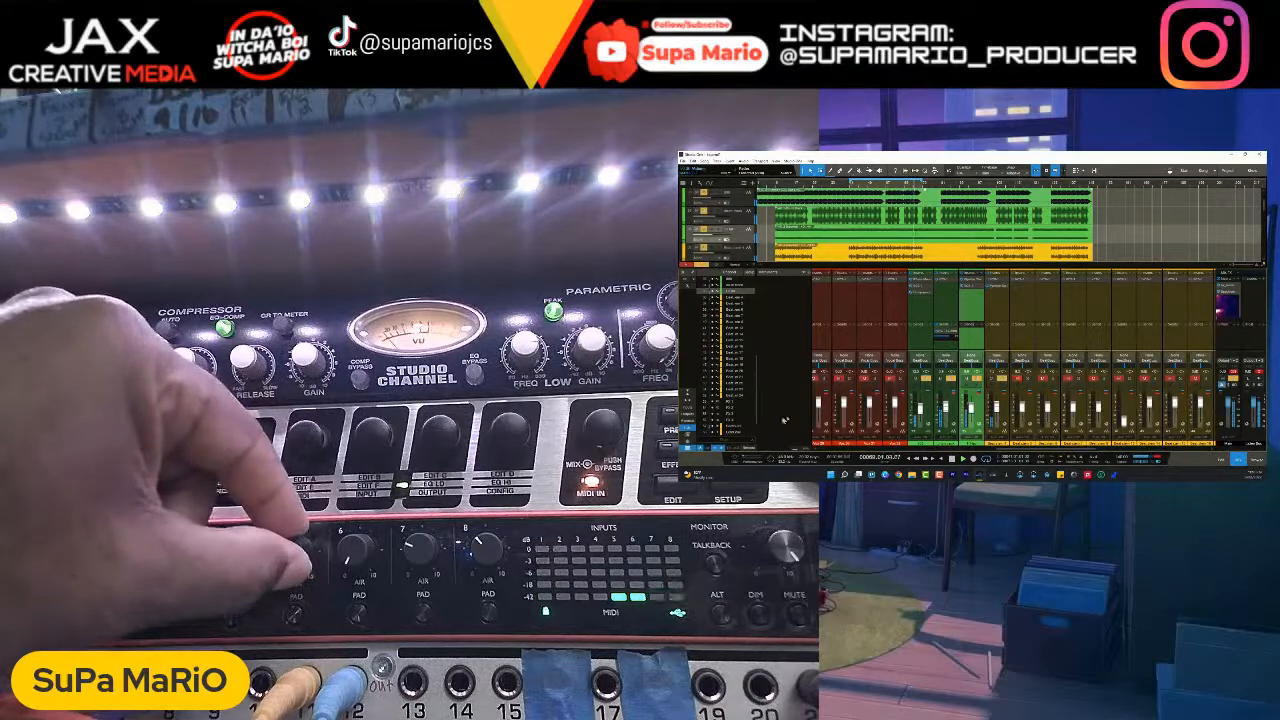
{"action": "left_click", "coordinate": [688, 409]}
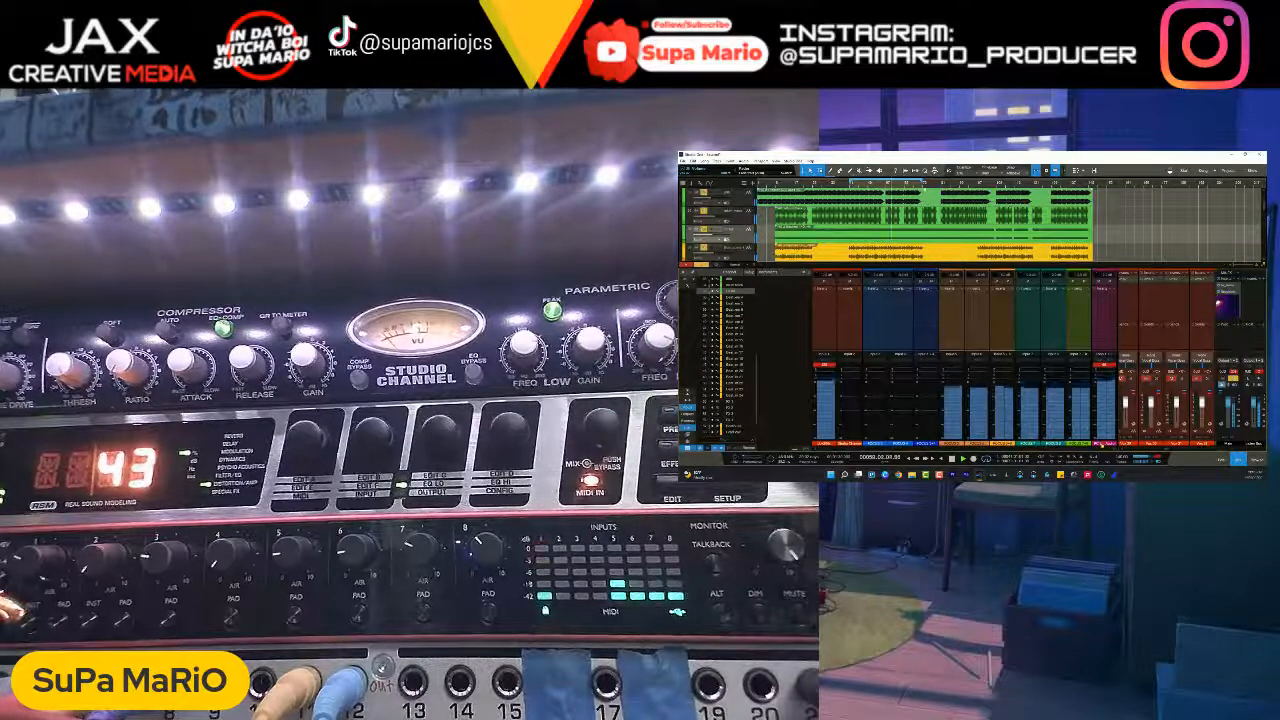
{"action": "left_click_drag", "start_coordinate": [1171, 452], "coordinate": [1183, 454]}
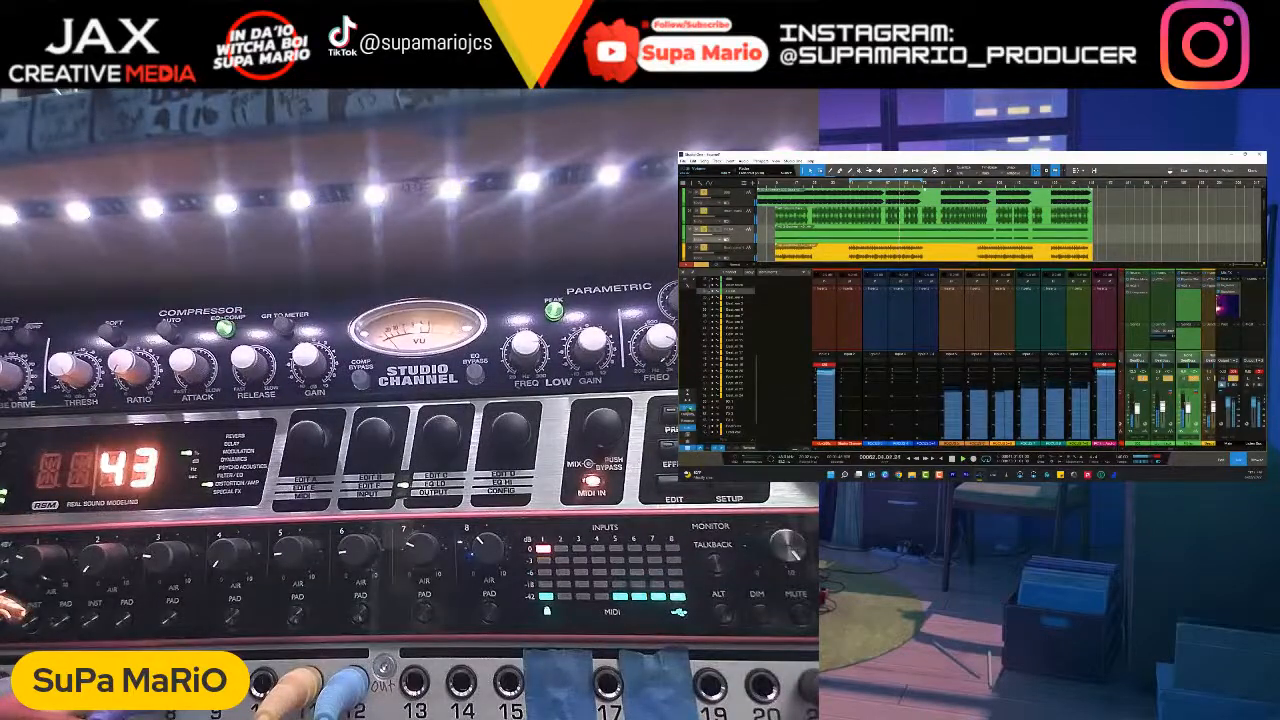
{"action": "left_click", "coordinate": [690, 410]}
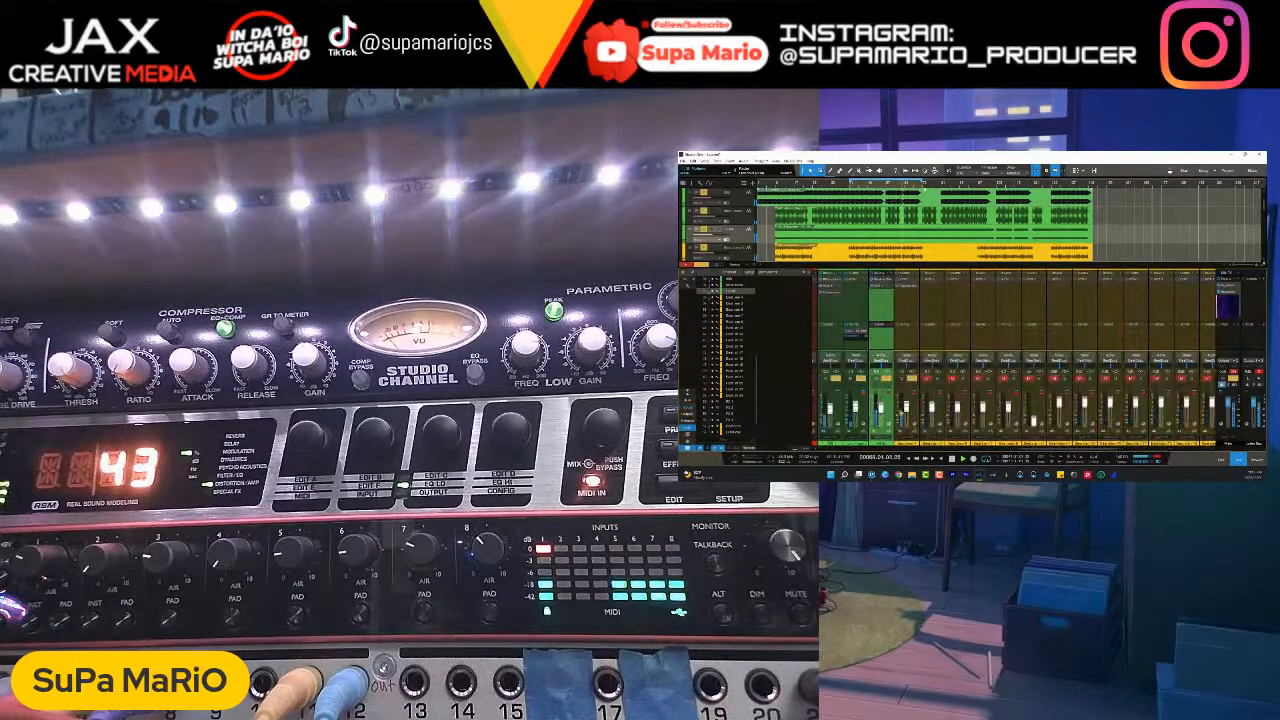
- Bring the Beat stem 3 channel into view, solo it and play the song to hear it on its own
{"action": "left_click", "coordinate": [914, 419]}
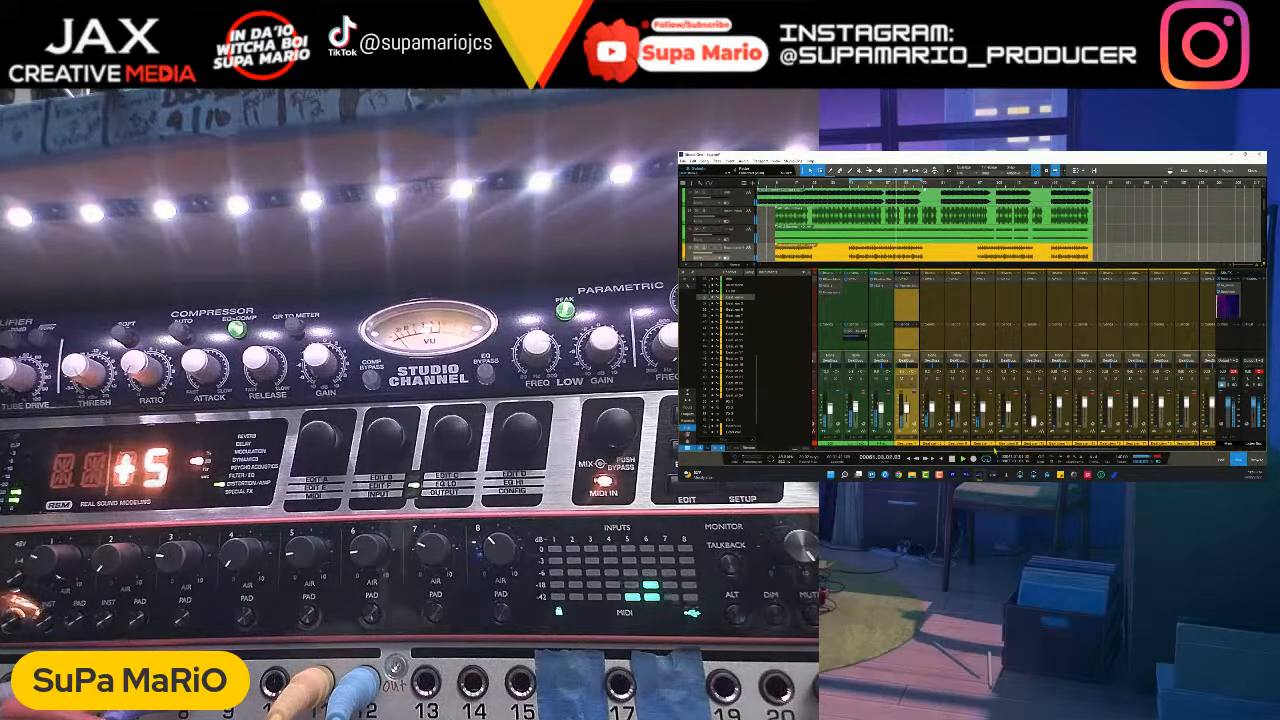
{"action": "left_click_drag", "start_coordinate": [995, 451], "coordinate": [977, 451]}
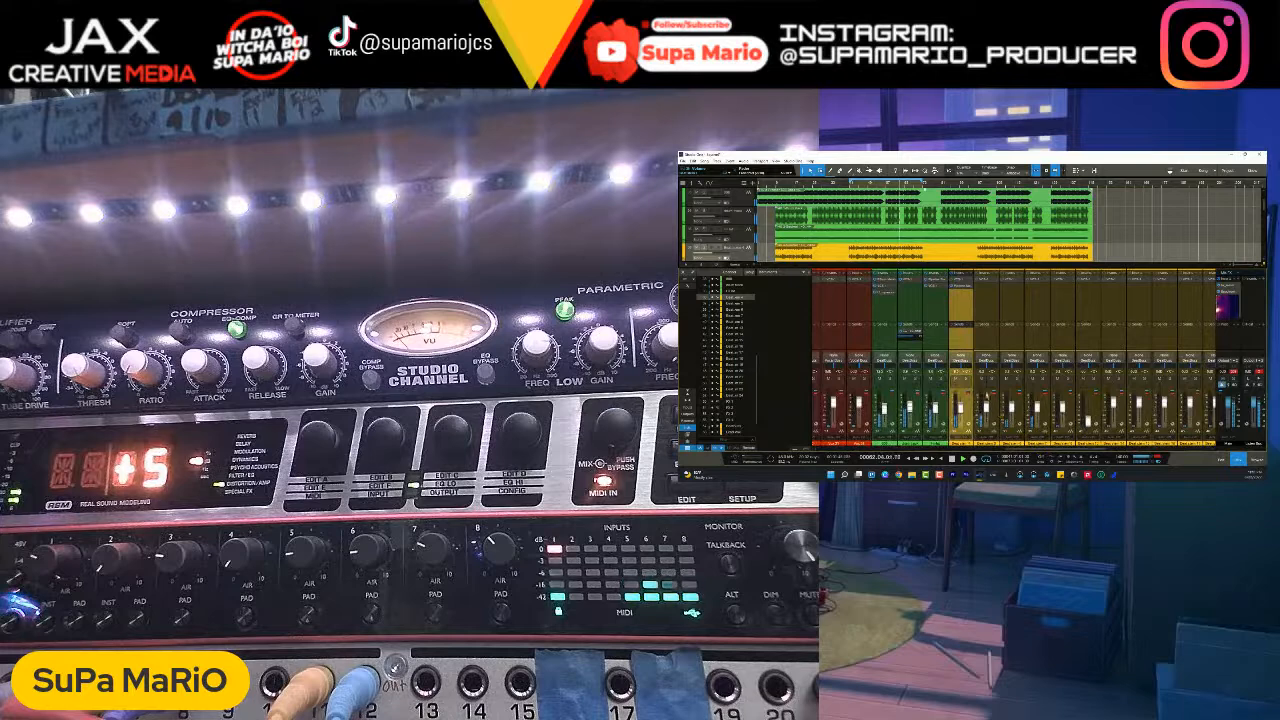
{"action": "key", "text": "space"}
{"action": "left_click", "coordinate": [994, 399]}
{"action": "left_click", "coordinate": [993, 379]}
{"action": "key", "text": "space"}
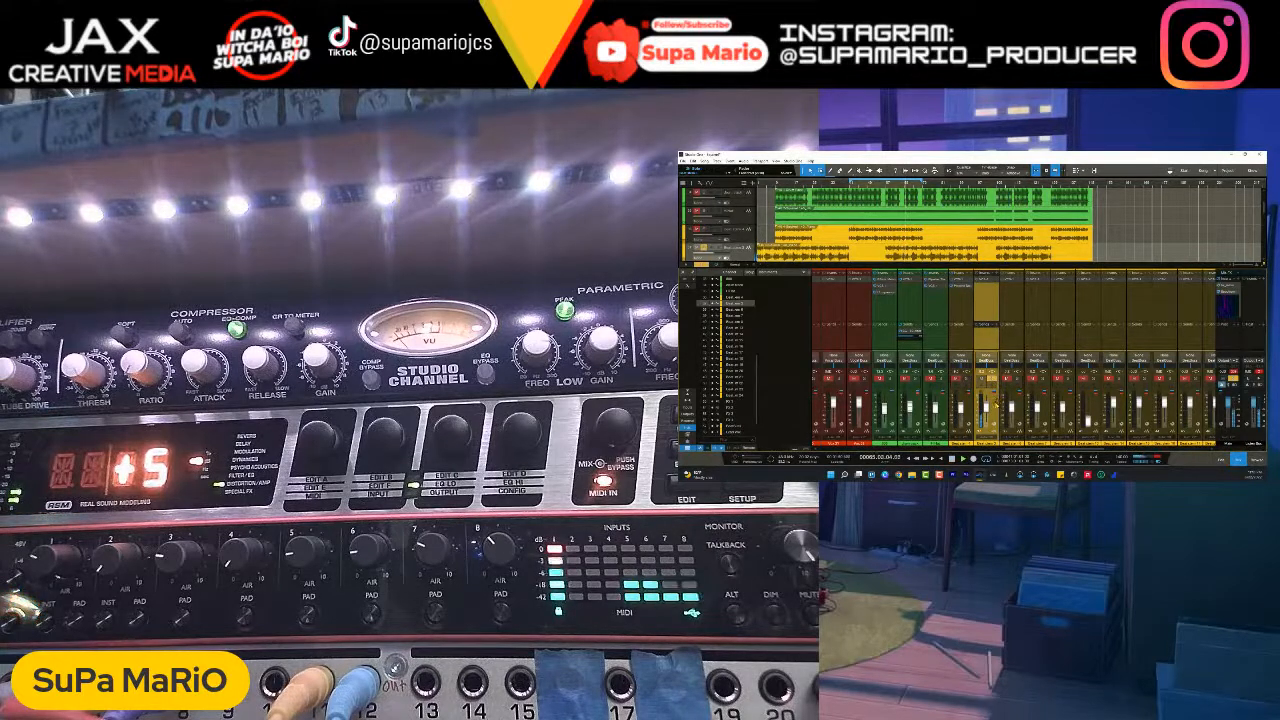
- Open the VCS-1 plug-in on the Beat stem 3 channel and widen its stereo image with the Width control
{"action": "left_click", "coordinate": [989, 284]}
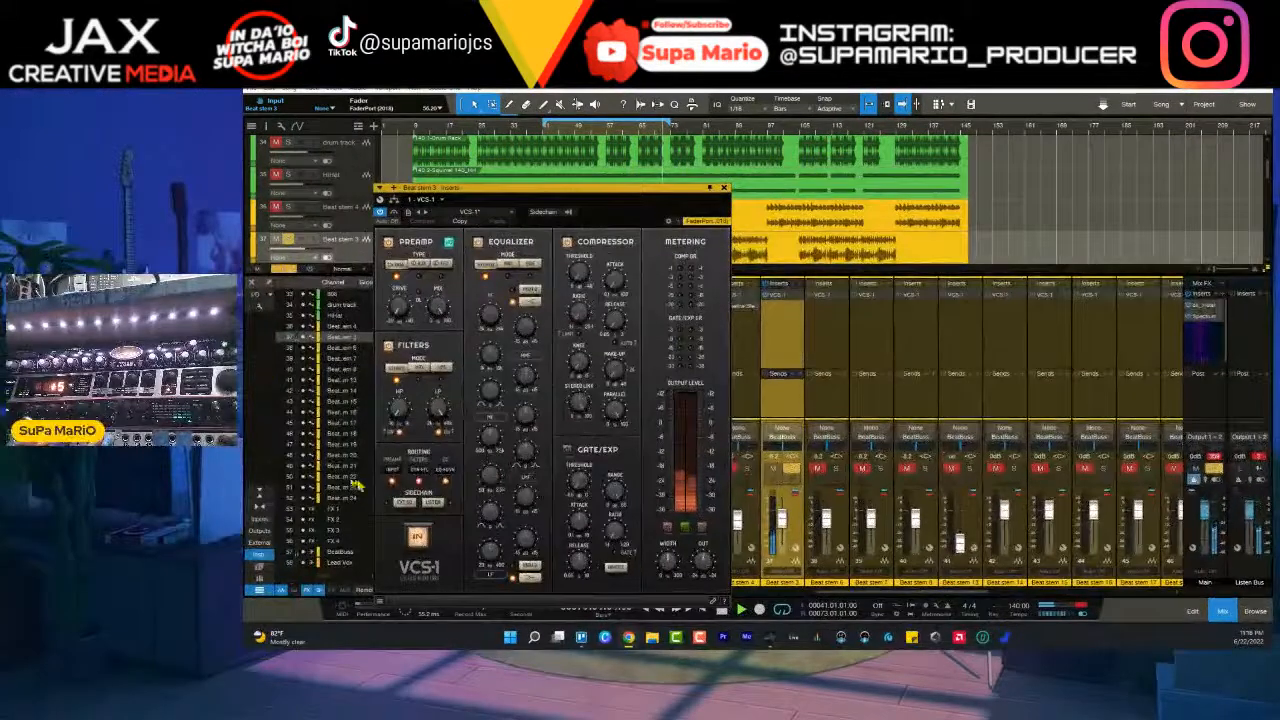
{"action": "left_click_drag", "start_coordinate": [669, 570], "coordinate": [669, 567]}
{"action": "scroll", "coordinate": [669, 571], "scroll_direction": "up", "scroll_amount": 3}
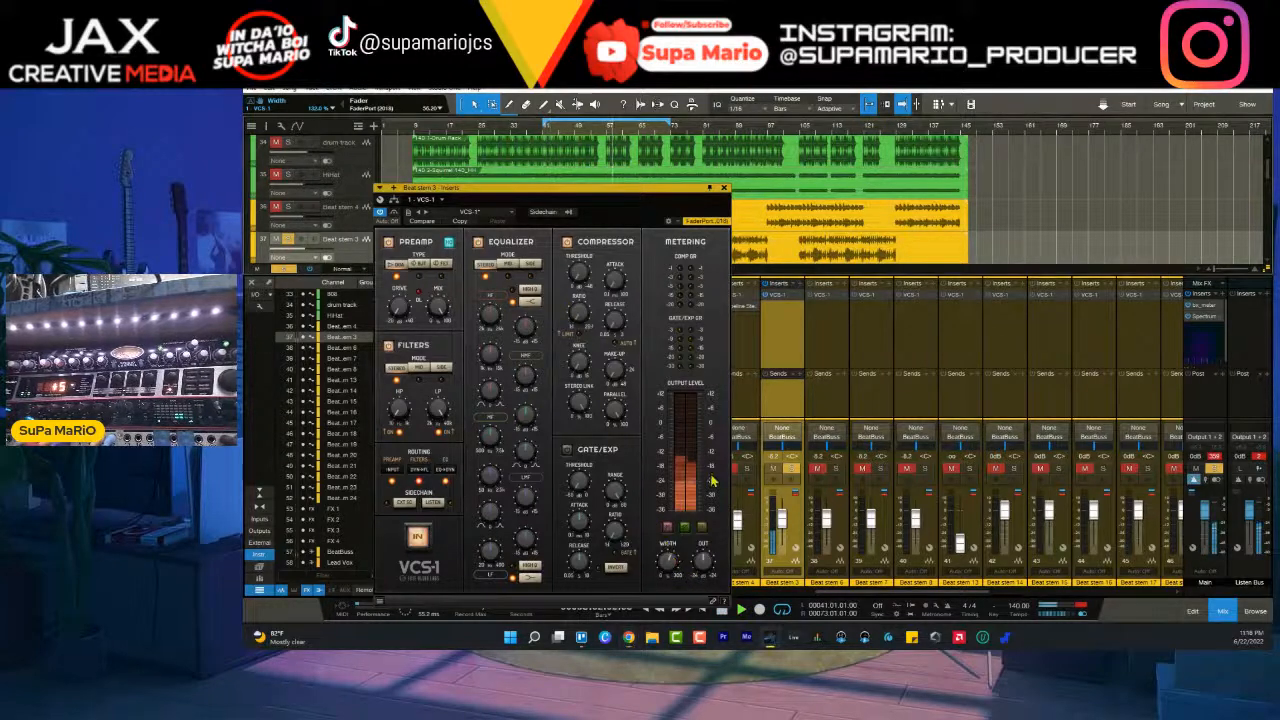
{"action": "mouse_move", "coordinate": [673, 568]}
{"action": "left_mouse_down"}
{"action": "mouse_move", "coordinate": [671, 511]}
{"action": "mouse_move", "coordinate": [675, 572]}
{"action": "left_mouse_up"}
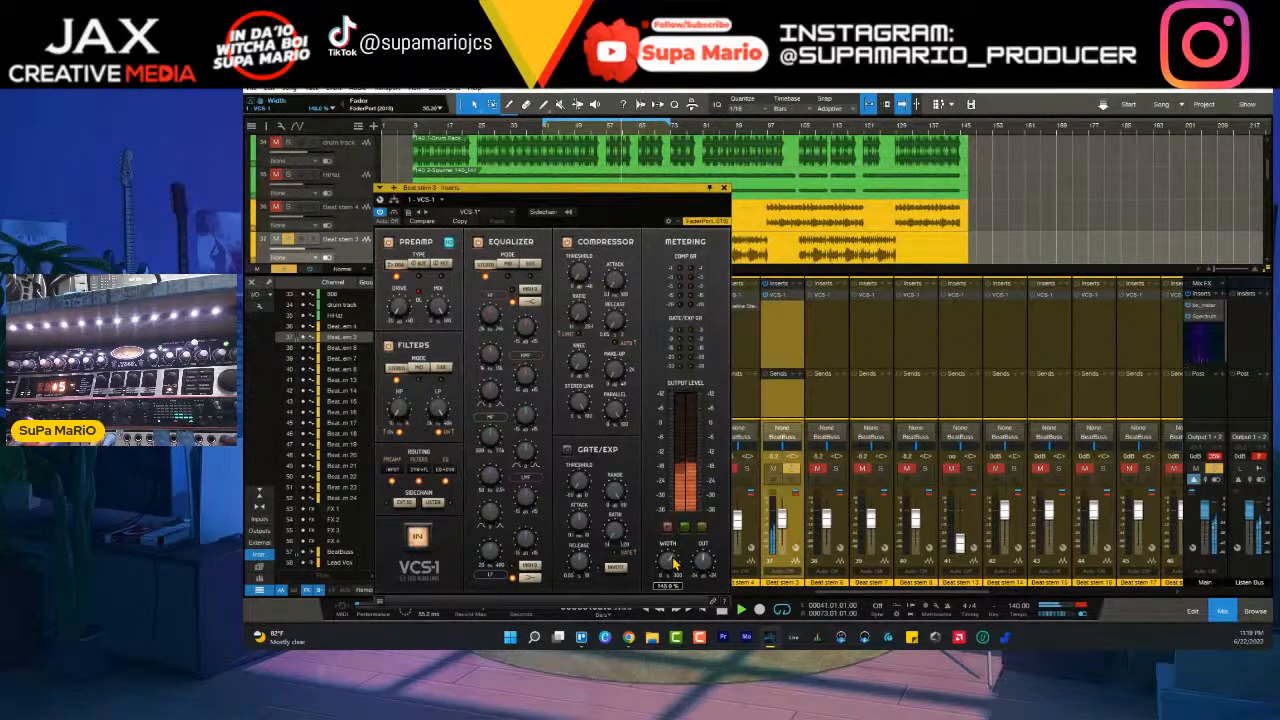
- Solo Beat stem 4 to balance its level against Beat stem 3, clear the solos and replay the section from about bar 57
{"action": "left_click", "coordinate": [791, 470]}
{"action": "left_click", "coordinate": [748, 470]}
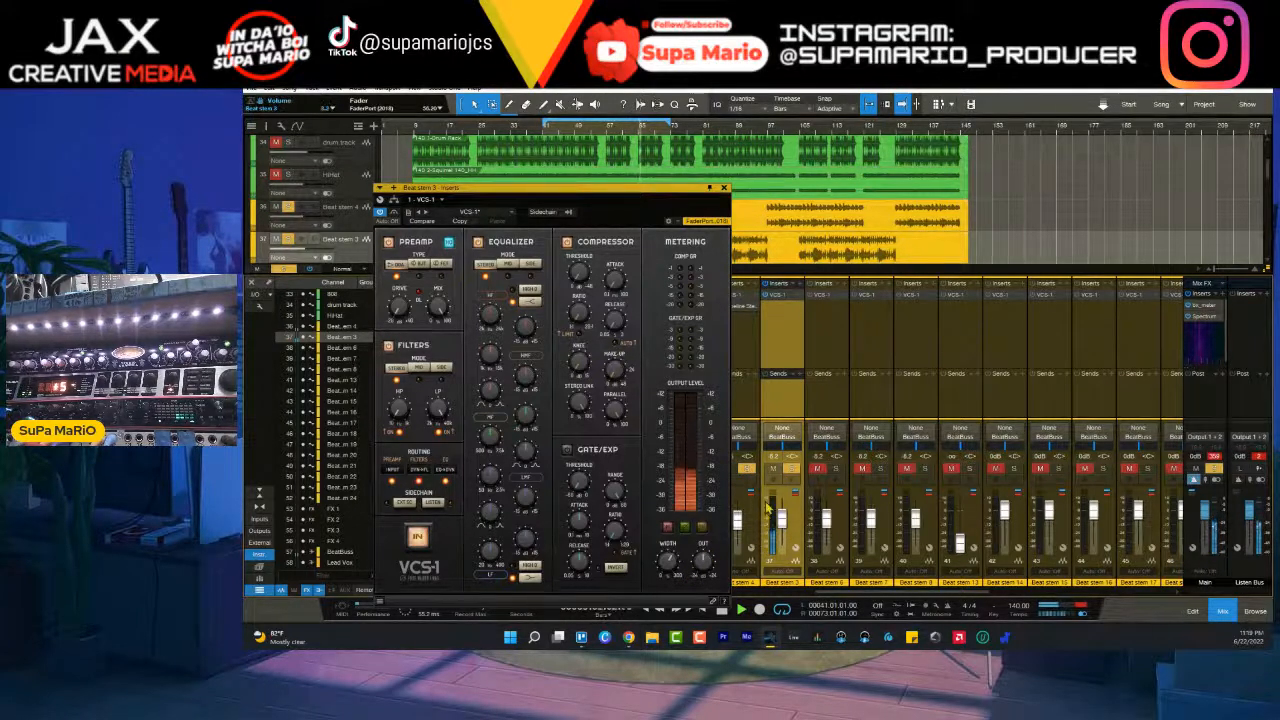
{"action": "left_click", "coordinate": [748, 532]}
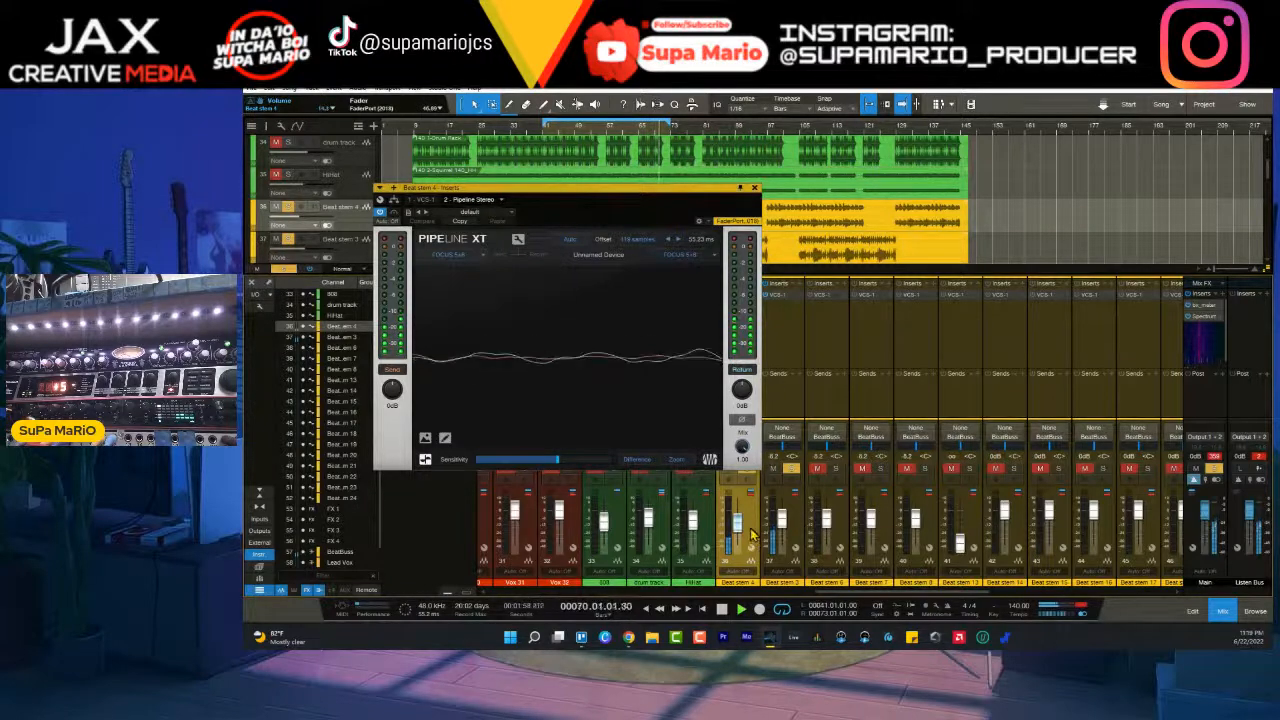
{"action": "left_click", "coordinate": [753, 190]}
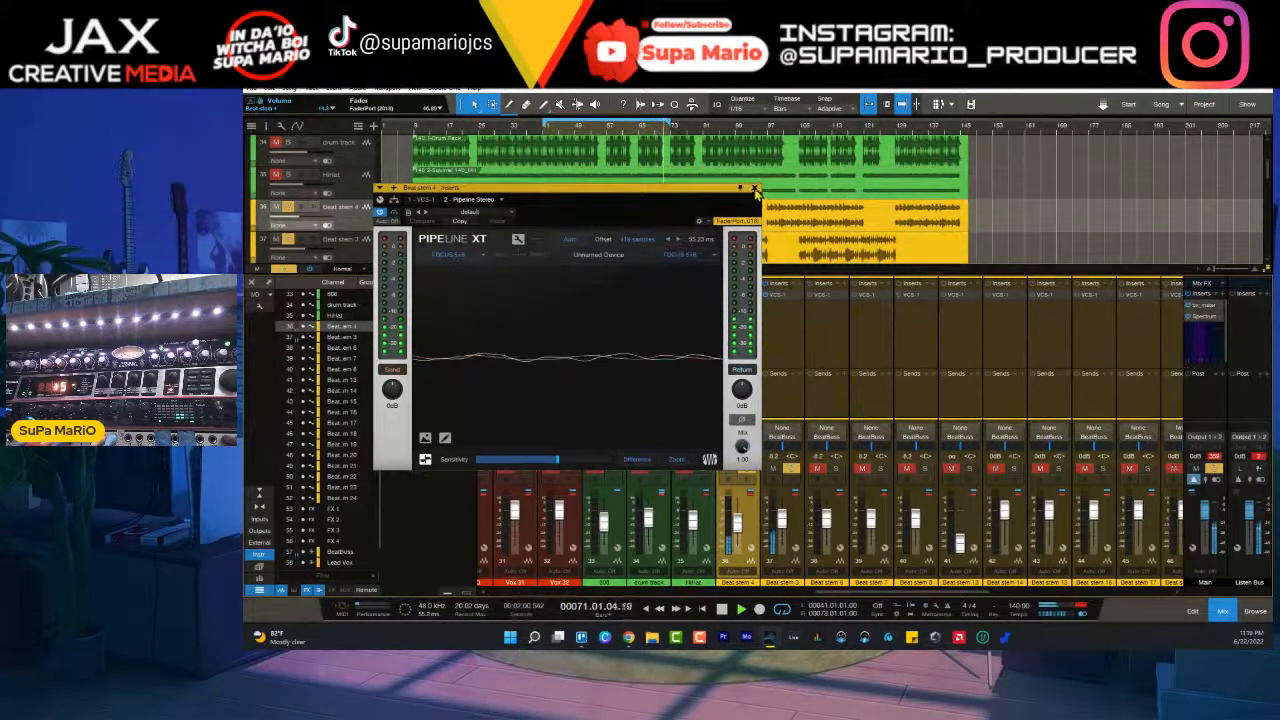
{"action": "left_click", "coordinate": [790, 472]}
{"action": "left_click", "coordinate": [610, 131]}
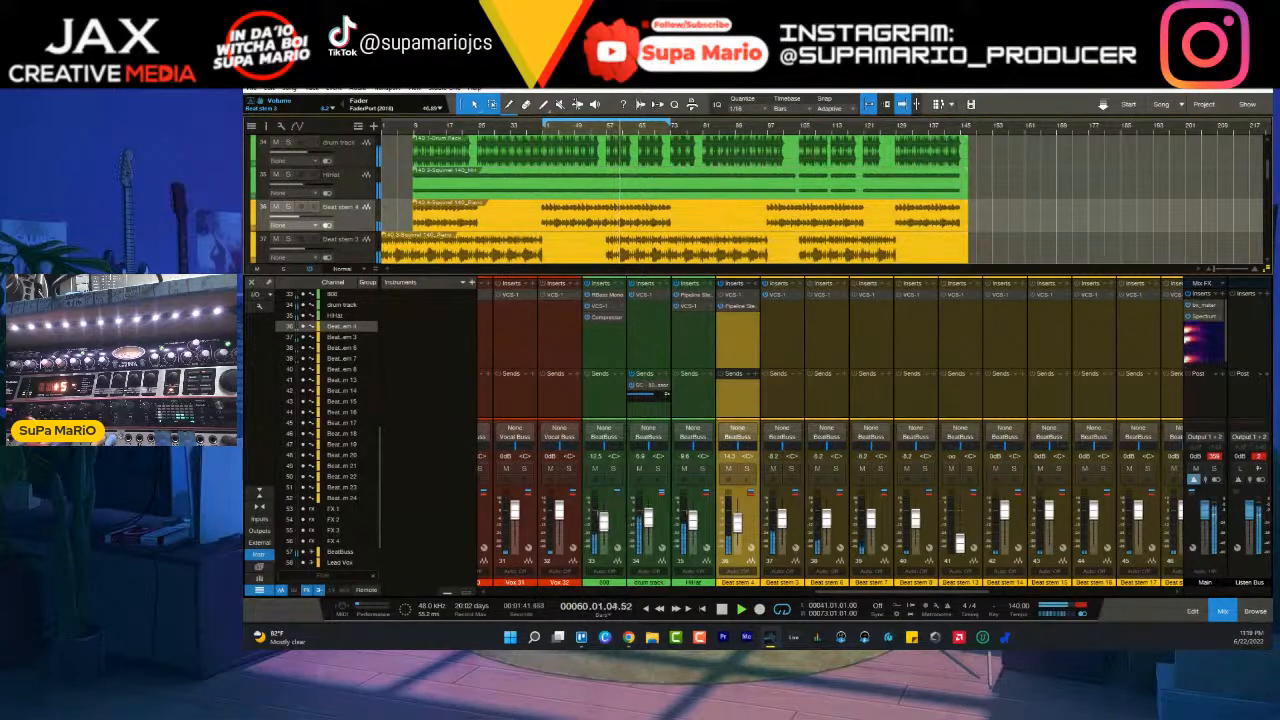
- Select the Beat stem 4 and Beat stem 3 channels together and recolor both lime green
{"action": "left_click", "coordinate": [794, 556], "text": "shift"}
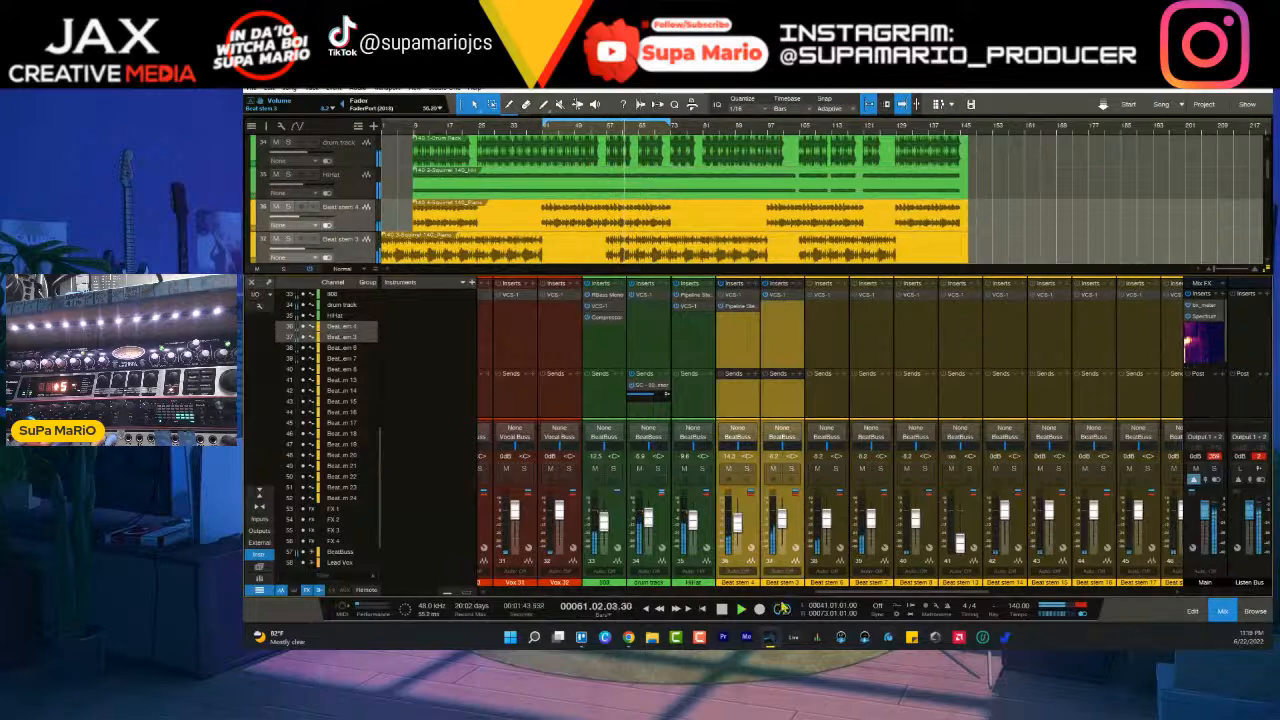
{"action": "left_click", "coordinate": [772, 588]}
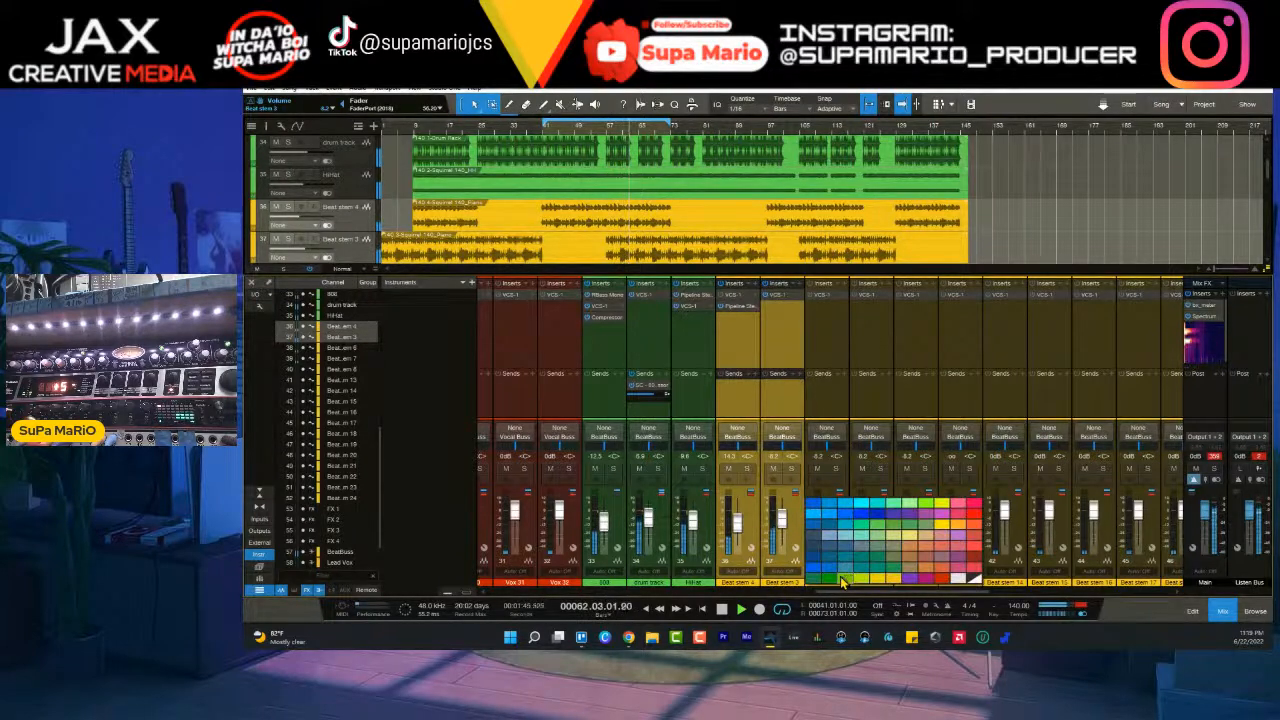
{"action": "left_click", "coordinate": [878, 580]}
- Adjust the Beat stem 4 fader and solo the Beat stem 4, HiHat, drum track and 808 channels
{"action": "left_click", "coordinate": [783, 522]}
{"action": "left_click", "coordinate": [757, 530], "text": "shift"}
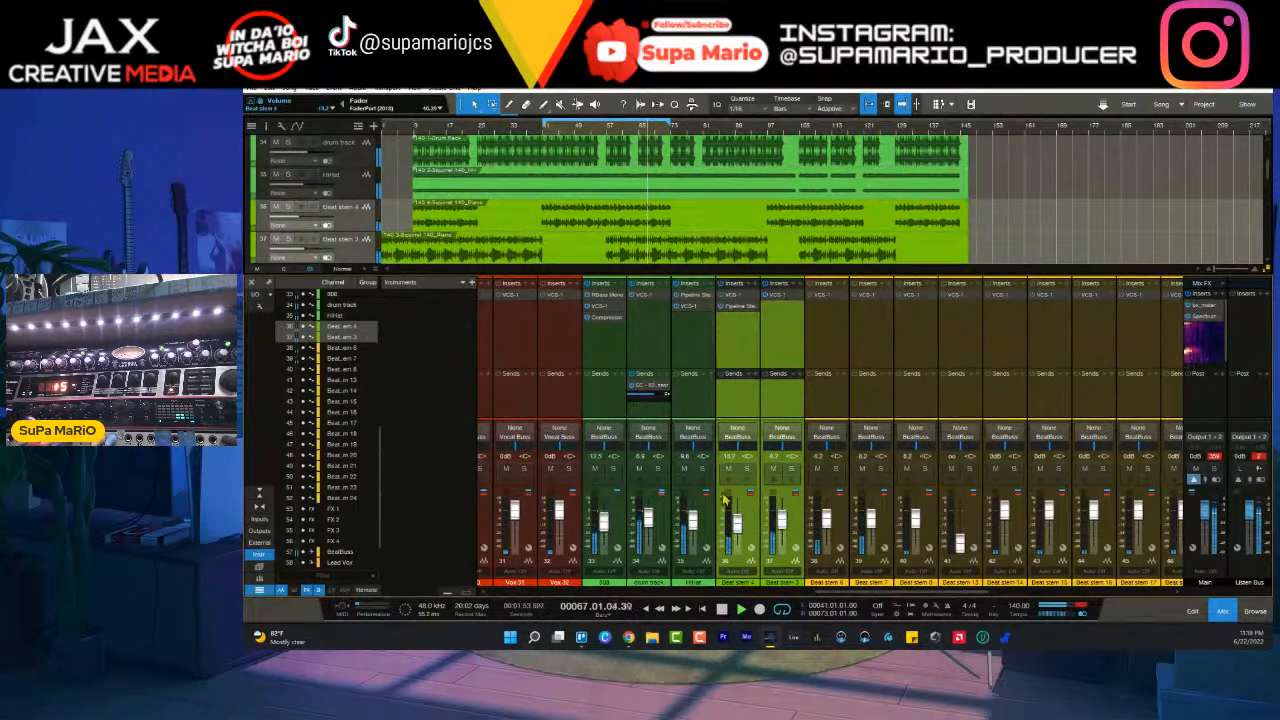
{"action": "left_click", "coordinate": [747, 468]}
{"action": "left_click", "coordinate": [703, 468]}
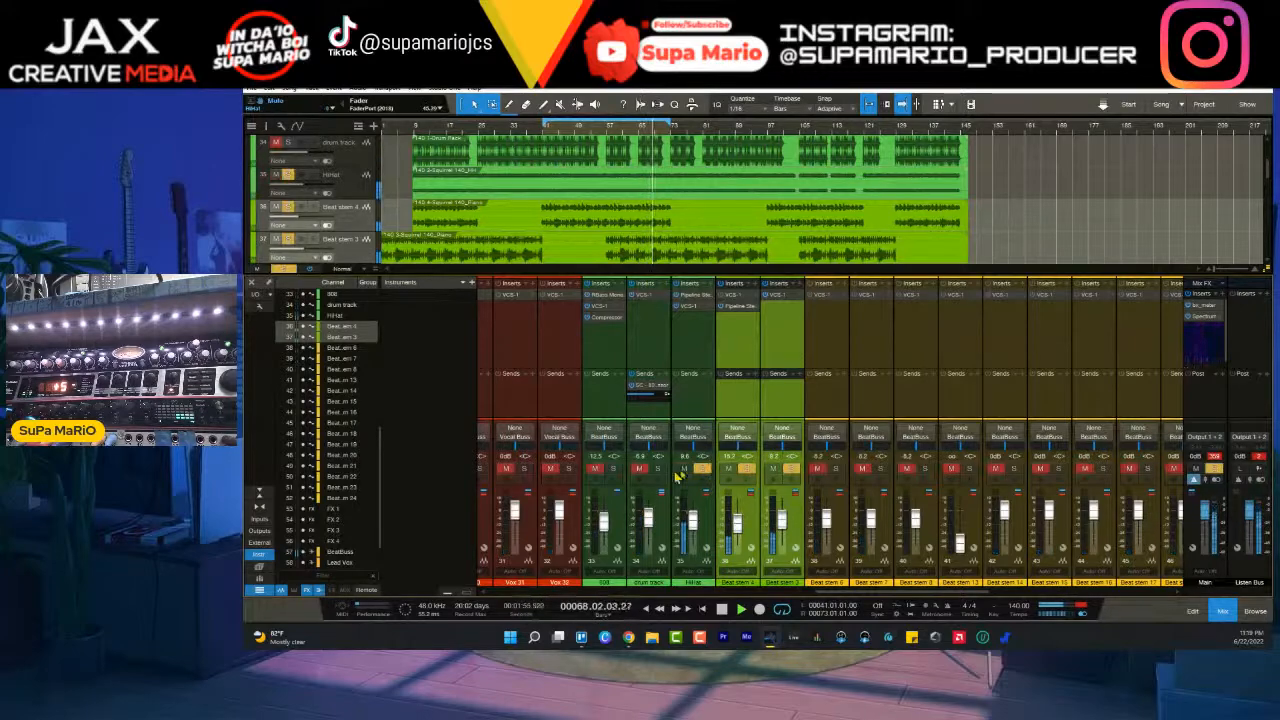
{"action": "left_click", "coordinate": [660, 469]}
{"action": "left_click", "coordinate": [614, 468]}
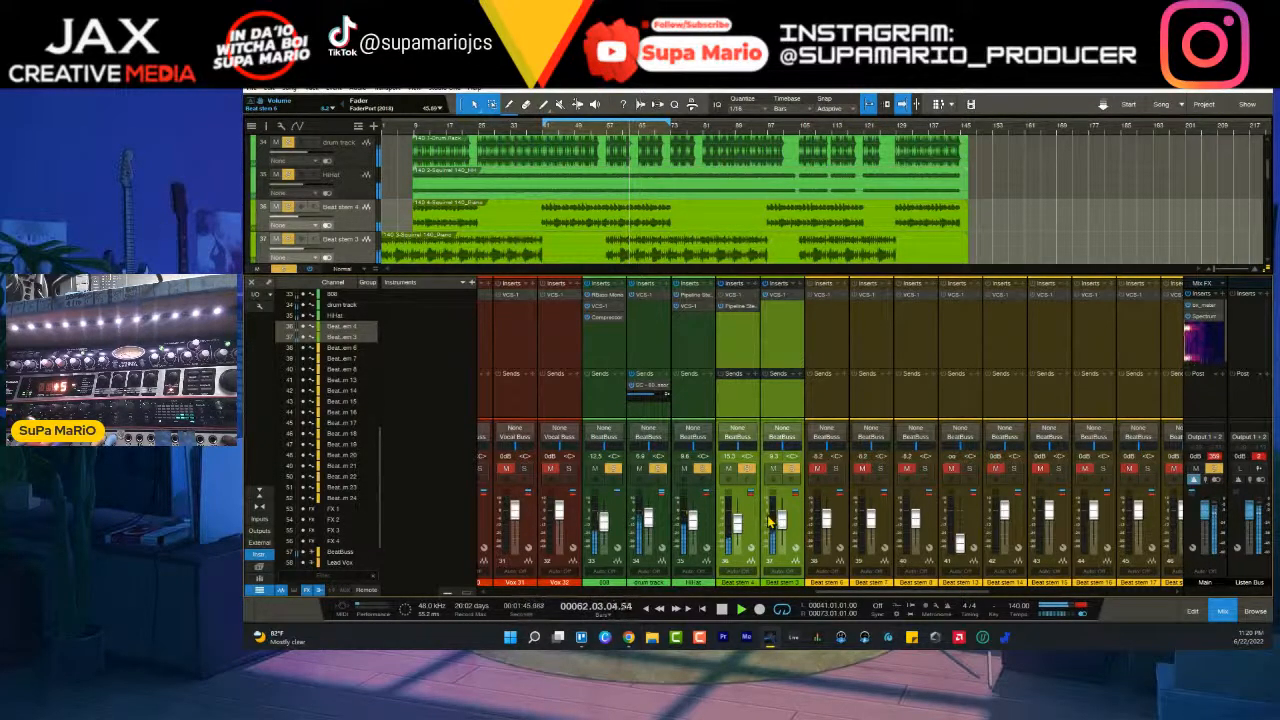
{"action": "left_click", "coordinate": [744, 338]}
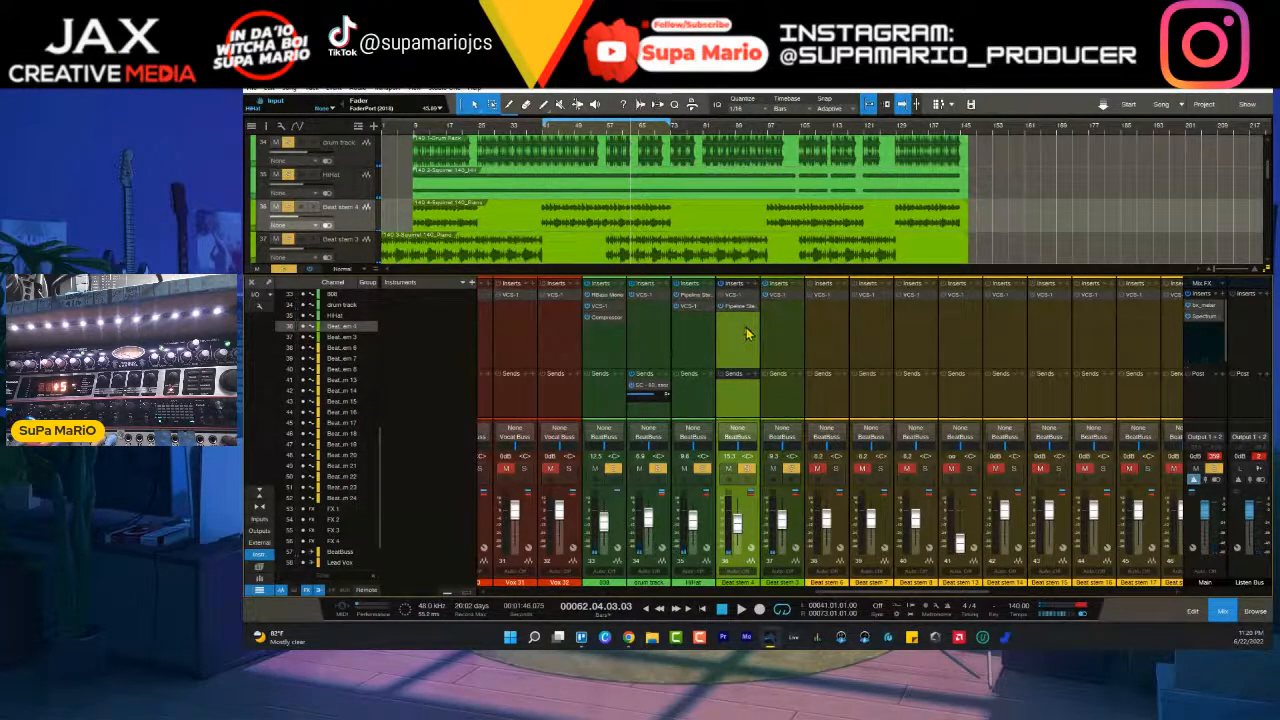
{"action": "left_click", "coordinate": [697, 343], "text": "ctrl"}
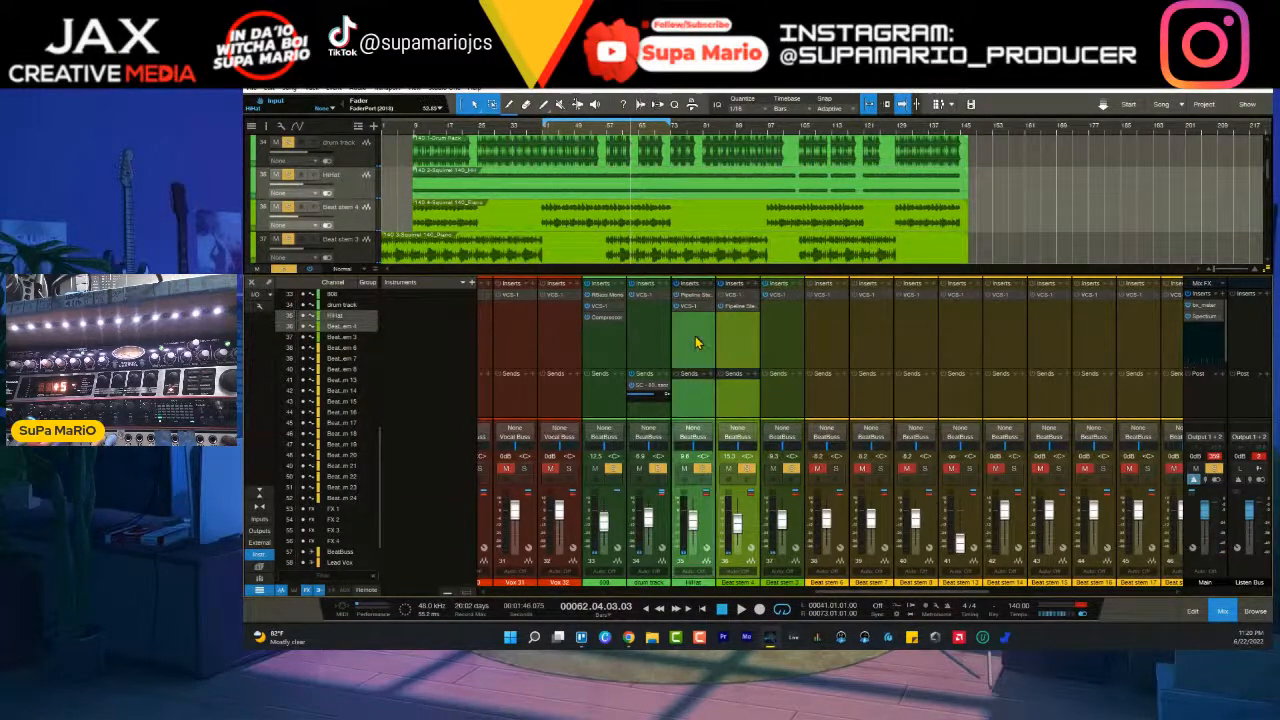
{"action": "right_click", "coordinate": [352, 185]}
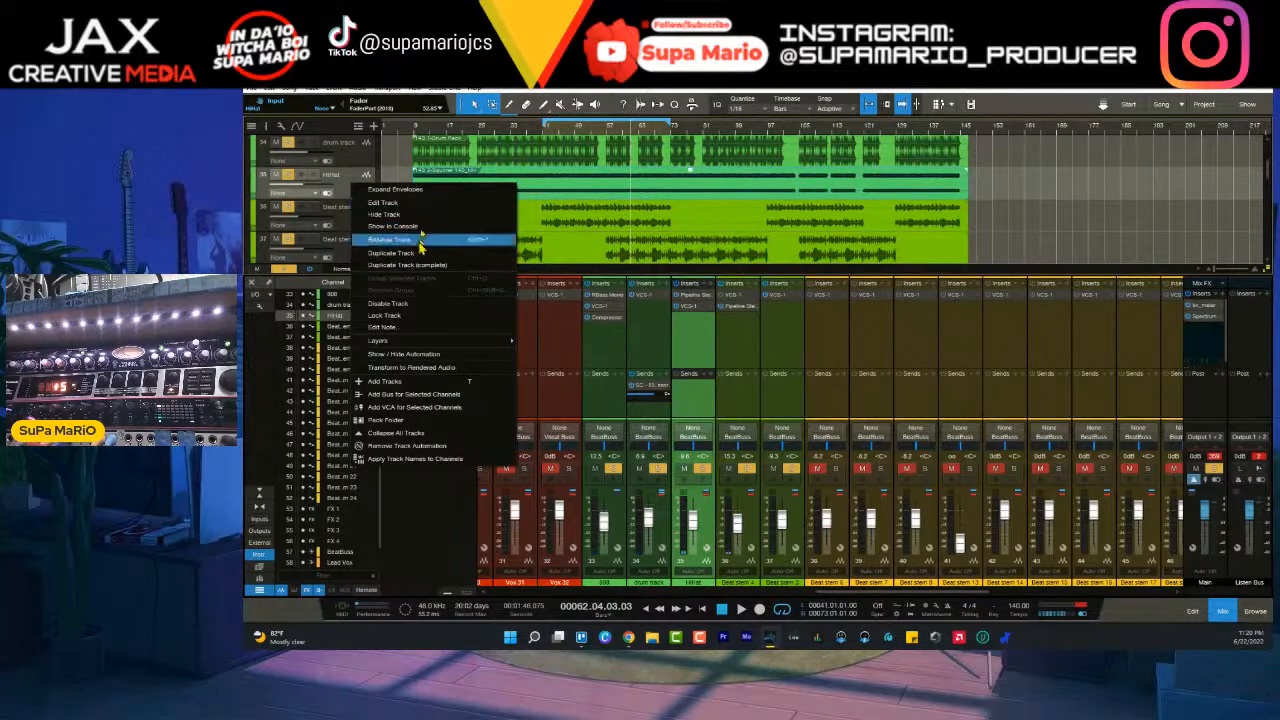
{"action": "left_click", "coordinate": [340, 187]}
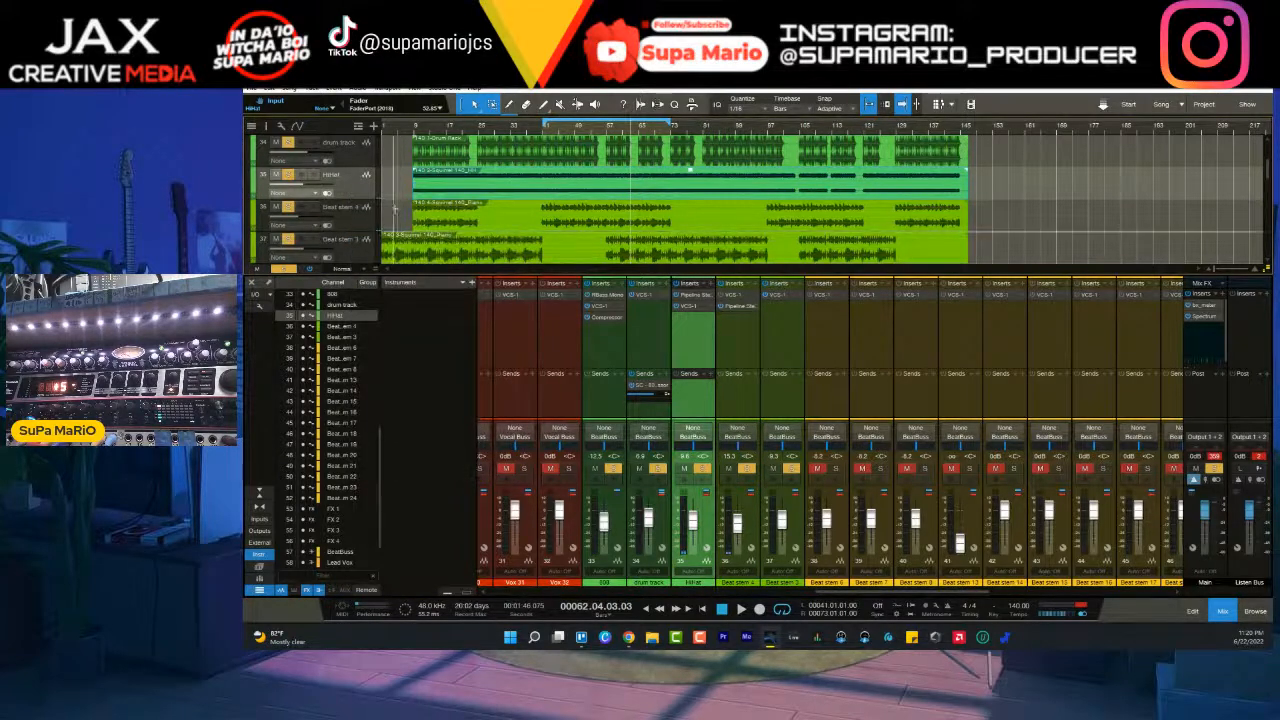
- Add one stereo audio track named "piano tbe stem" directly below the Beat stem 4 track
{"action": "left_click", "coordinate": [375, 215]}
{"action": "right_click", "coordinate": [360, 224]}
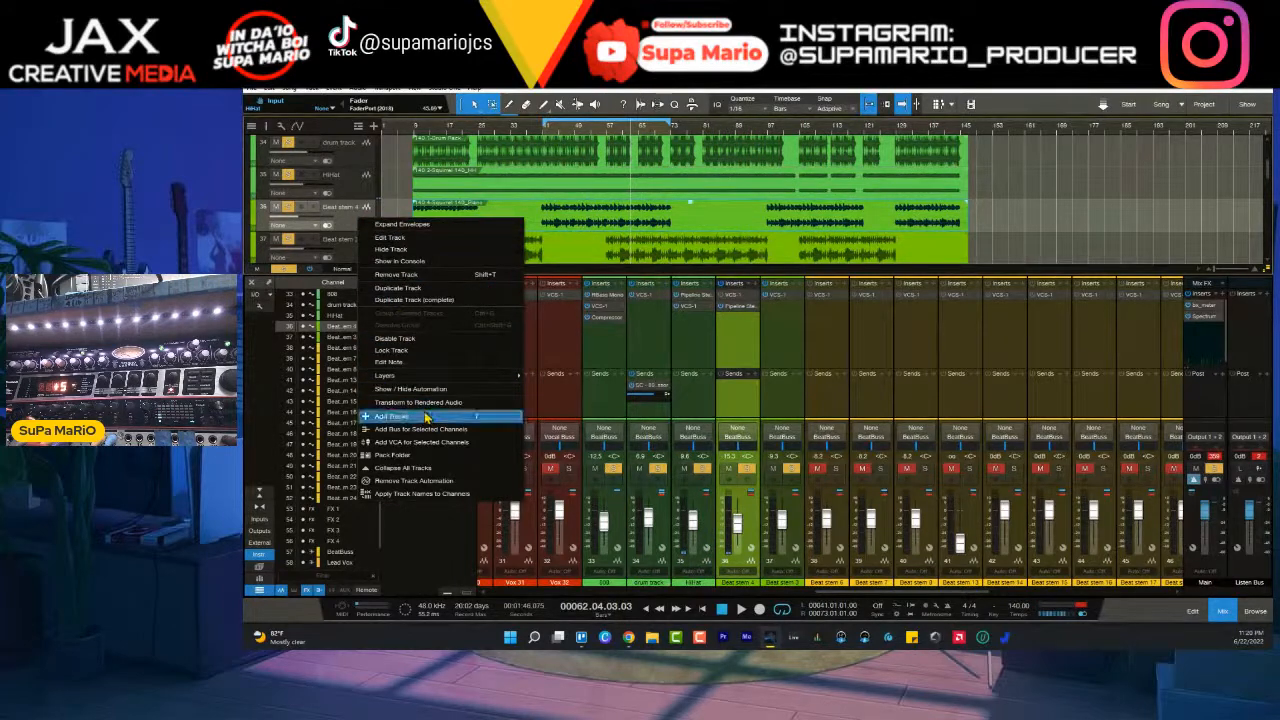
{"action": "left_click", "coordinate": [425, 416]}
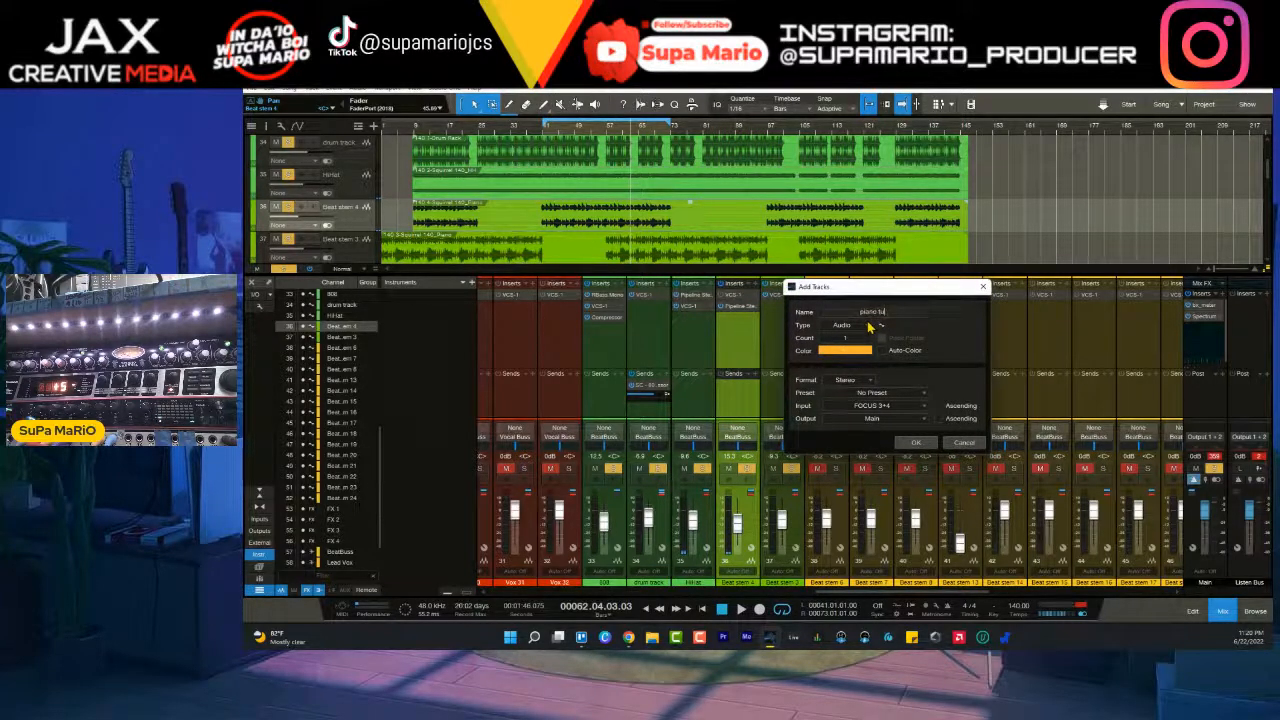
{"action": "type", "text": "piano tu"}
{"action": "key", "text": "BackSpace"}
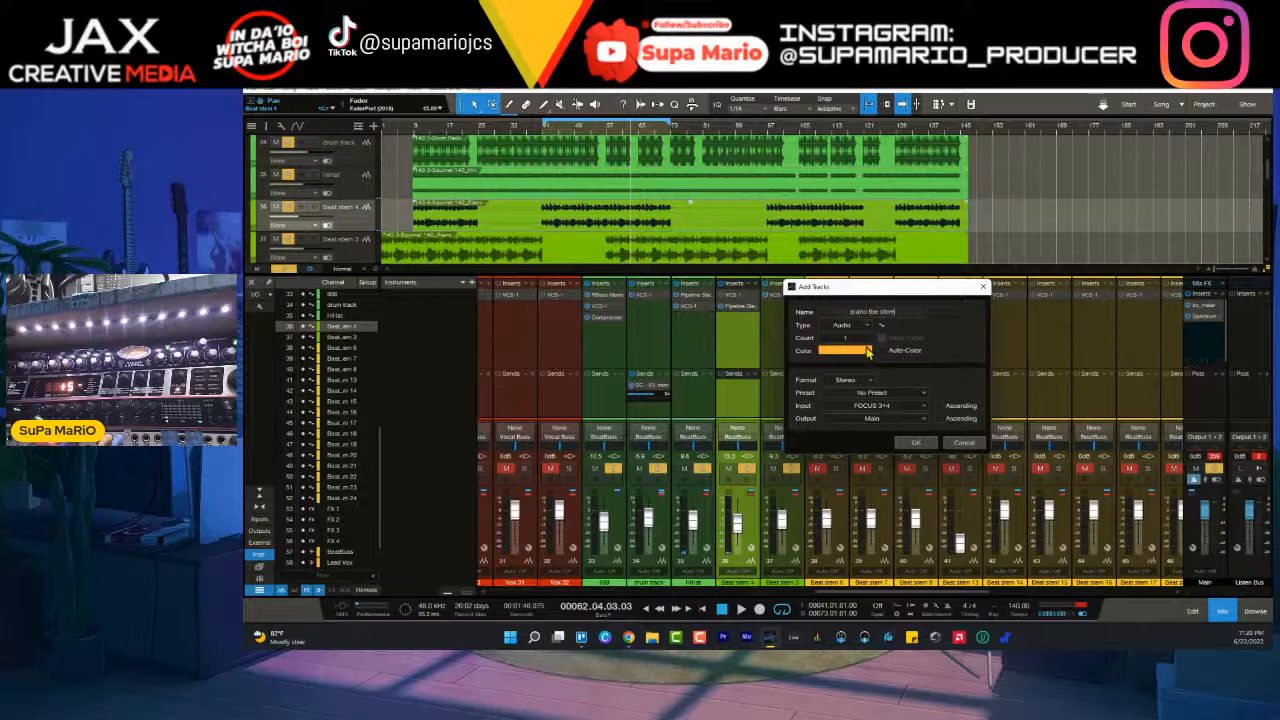
{"action": "left_click", "coordinate": [916, 443]}
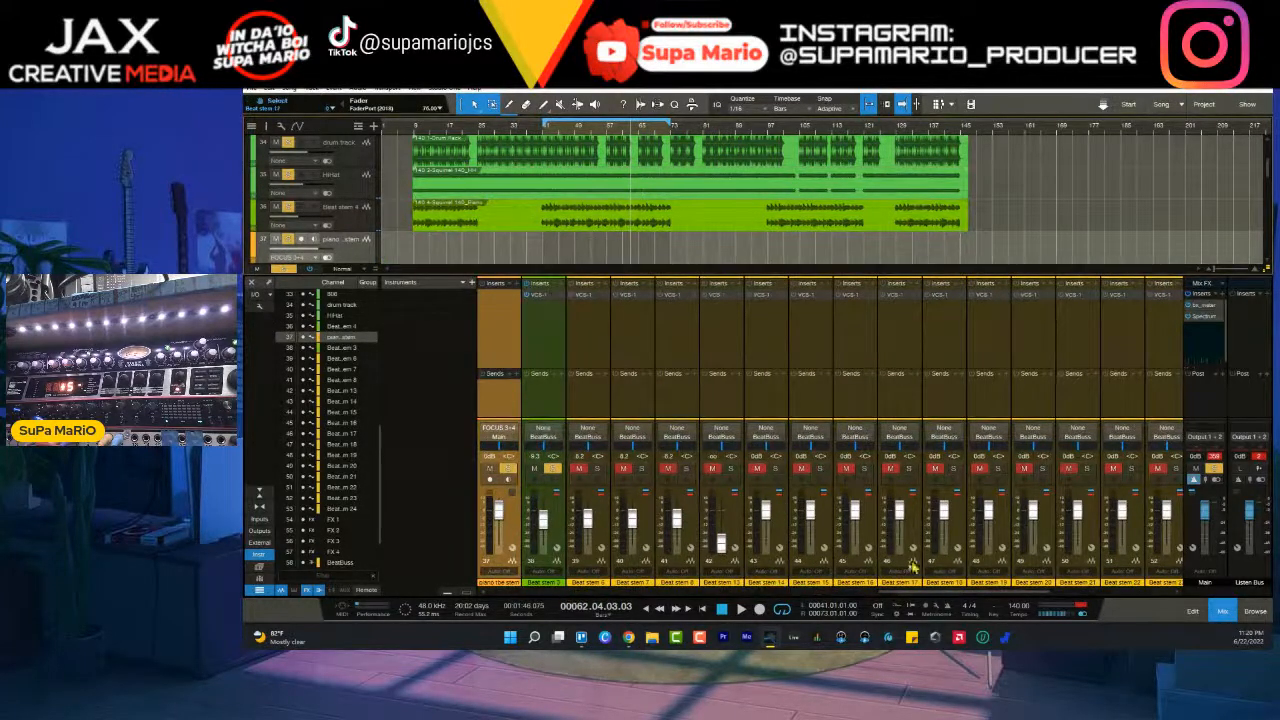
- Check Beat stem 4's Pipeline routing and set the piano tbe stem channel's input to FOCUS 5+6
{"action": "left_click_drag", "start_coordinate": [912, 592], "coordinate": [828, 591]}
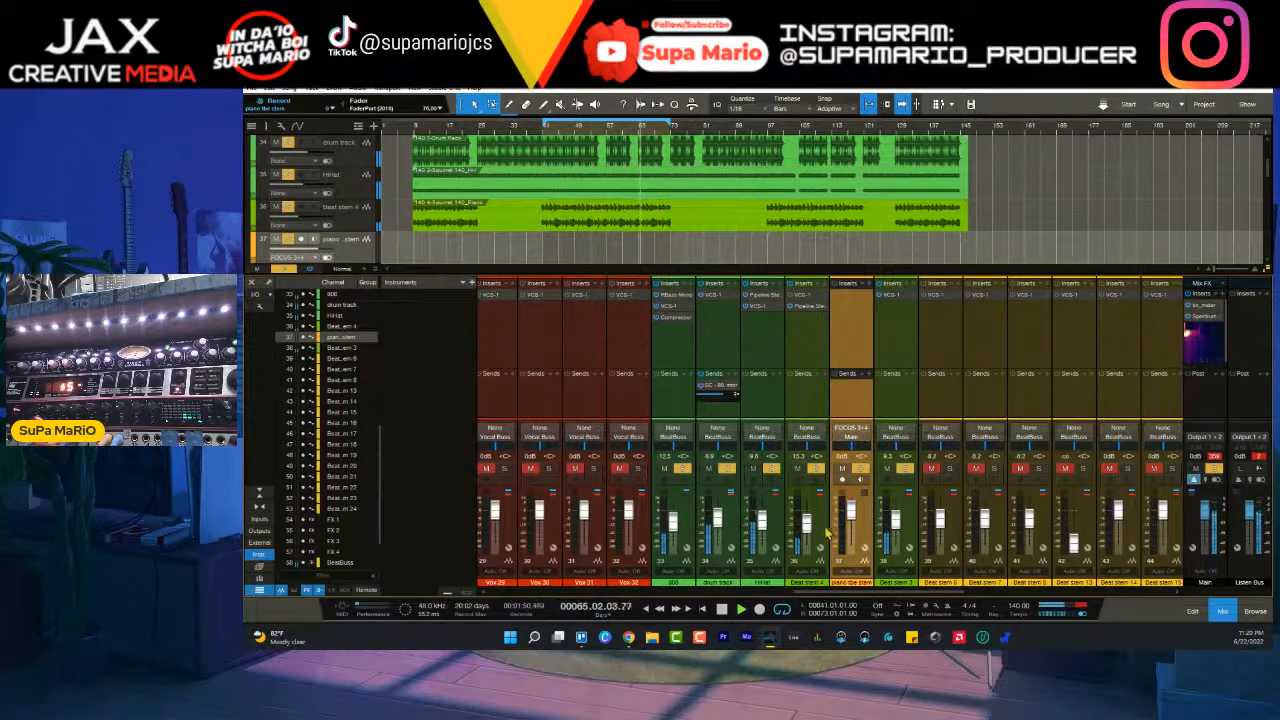
{"action": "left_click", "coordinate": [814, 310]}
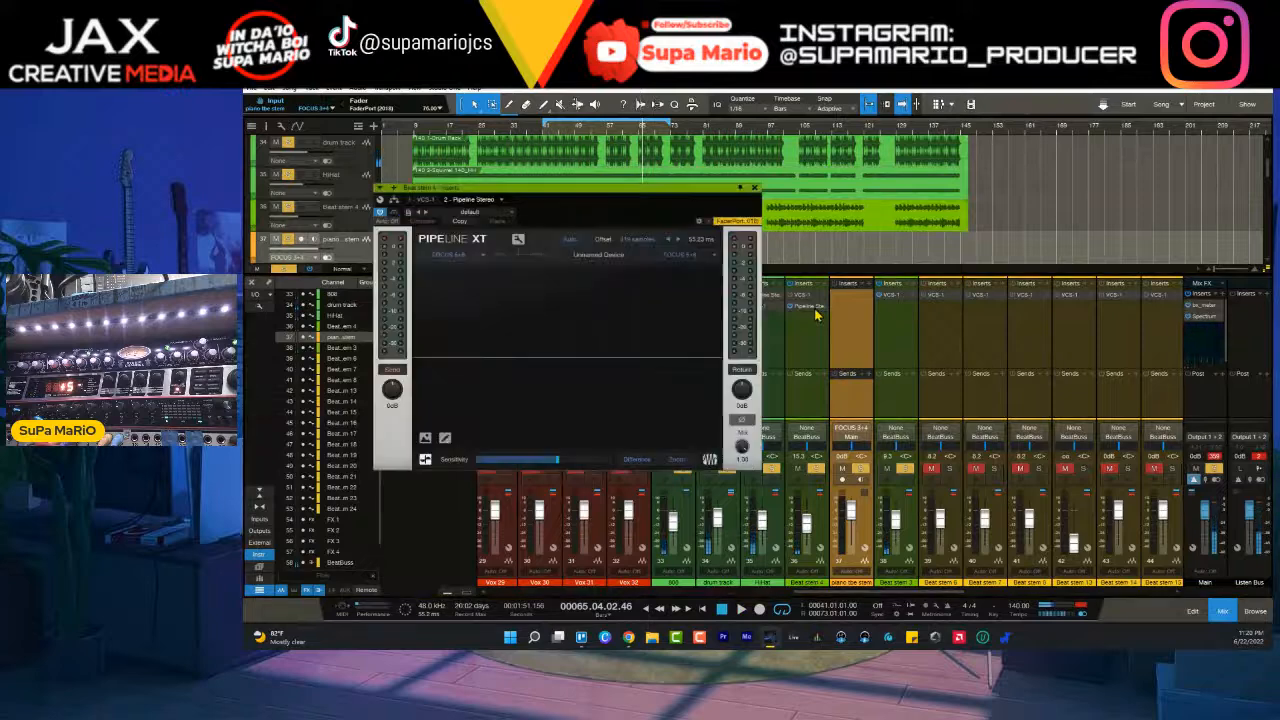
{"action": "left_click", "coordinate": [853, 435]}
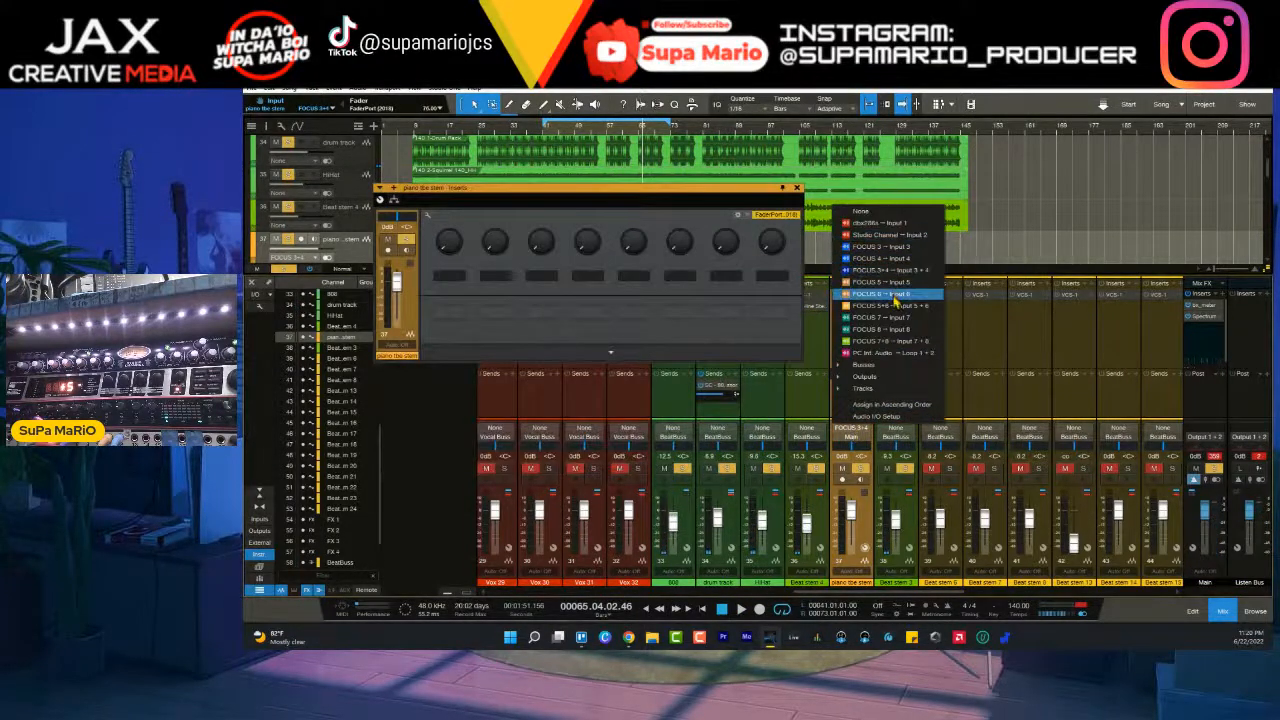
{"action": "left_click", "coordinate": [888, 308]}
{"action": "left_click", "coordinate": [796, 189]}
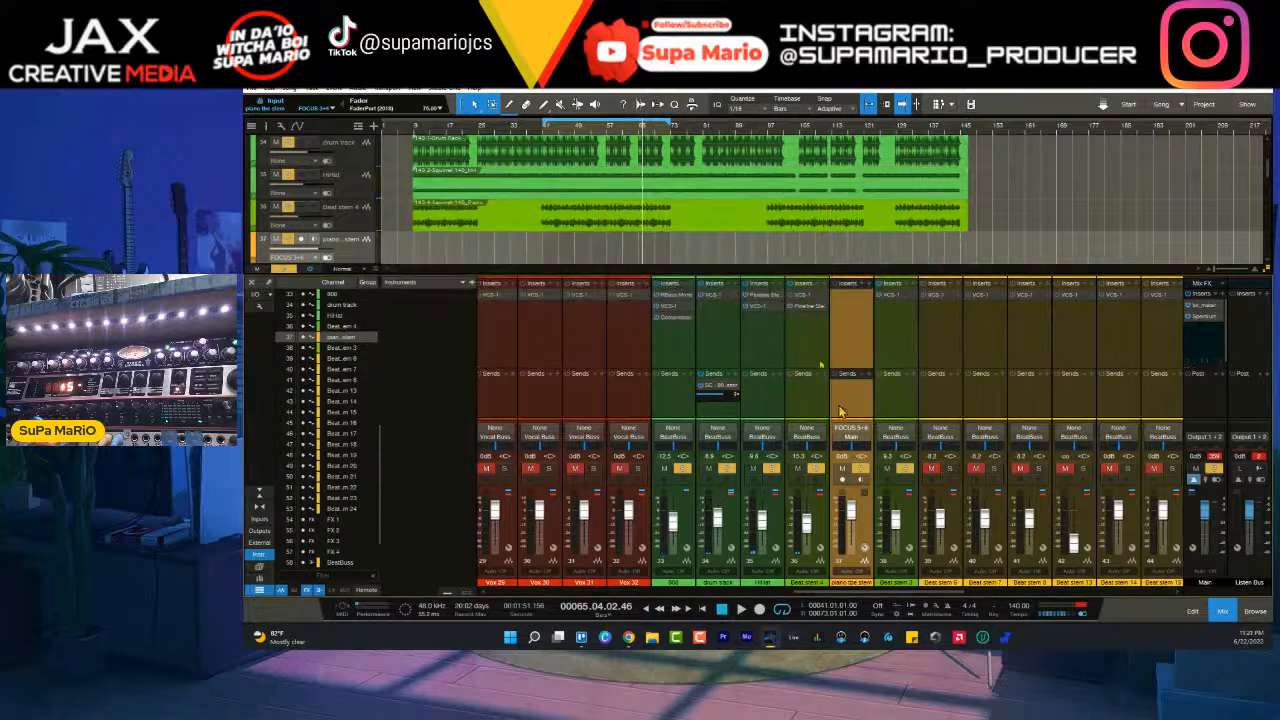
- Arm the piano tbe stem track for recording and place the playback cursor at bar 8
{"action": "left_click", "coordinate": [845, 481]}
{"action": "left_click", "coordinate": [860, 480]}
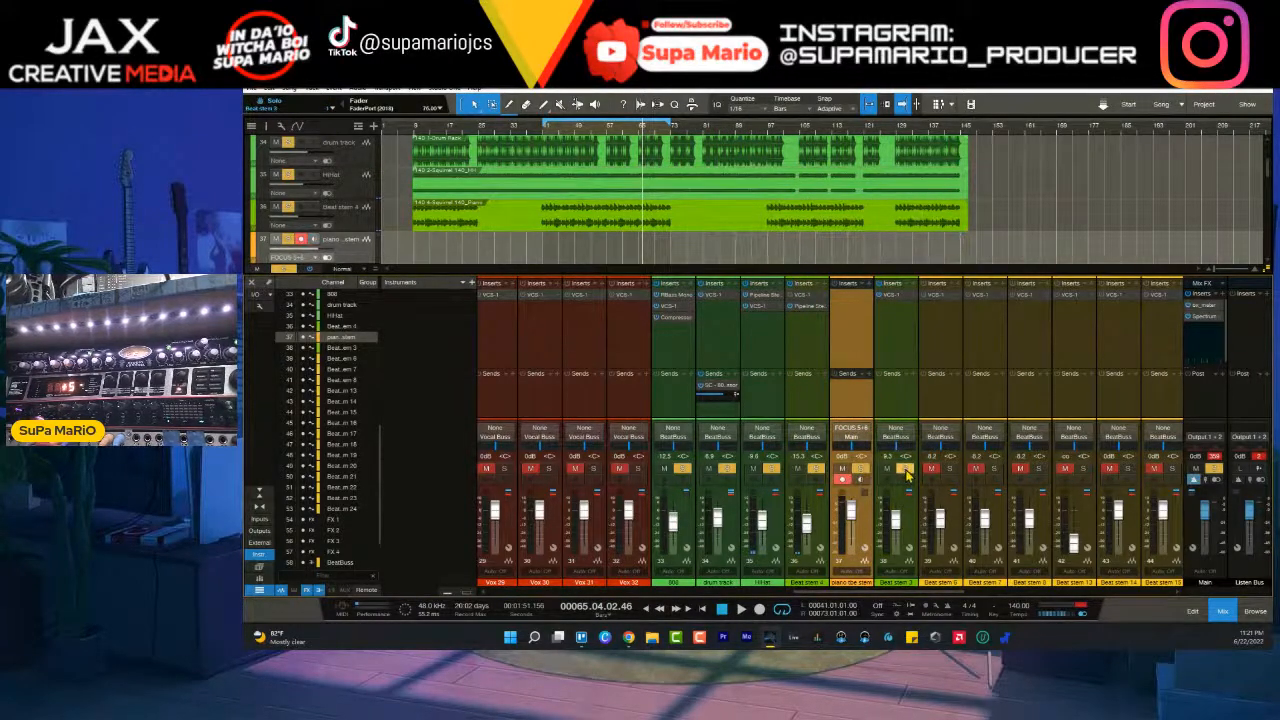
{"action": "left_click", "coordinate": [410, 129]}
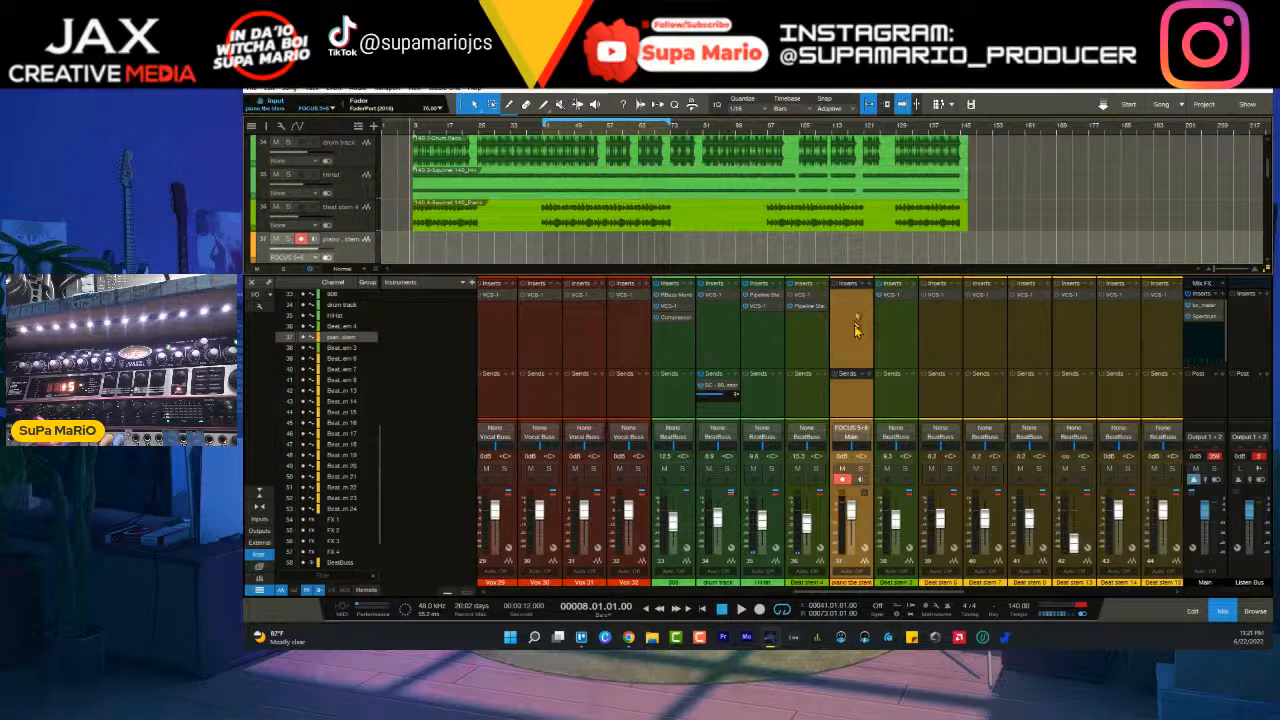
- Route the piano tbe stem channel's output to BeatBuss, mute the channel and start recording
{"action": "left_click", "coordinate": [849, 437]}
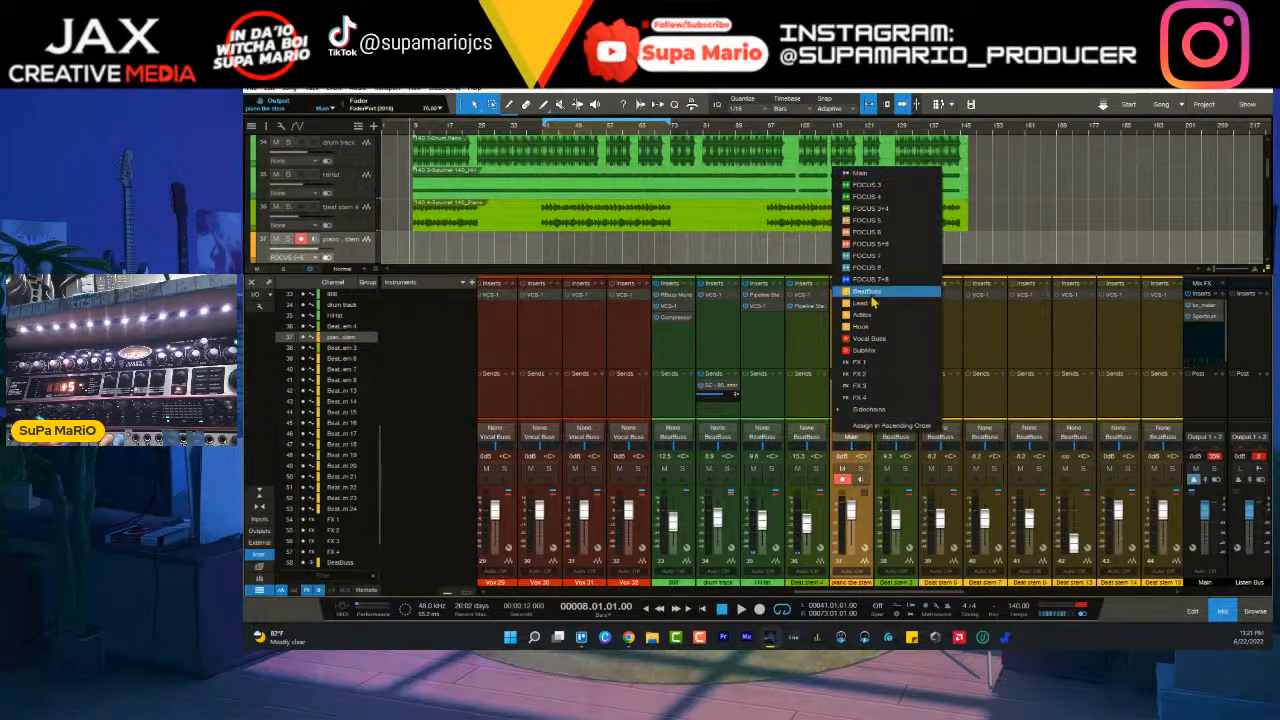
{"action": "left_click", "coordinate": [880, 291]}
{"action": "left_click", "coordinate": [843, 468]}
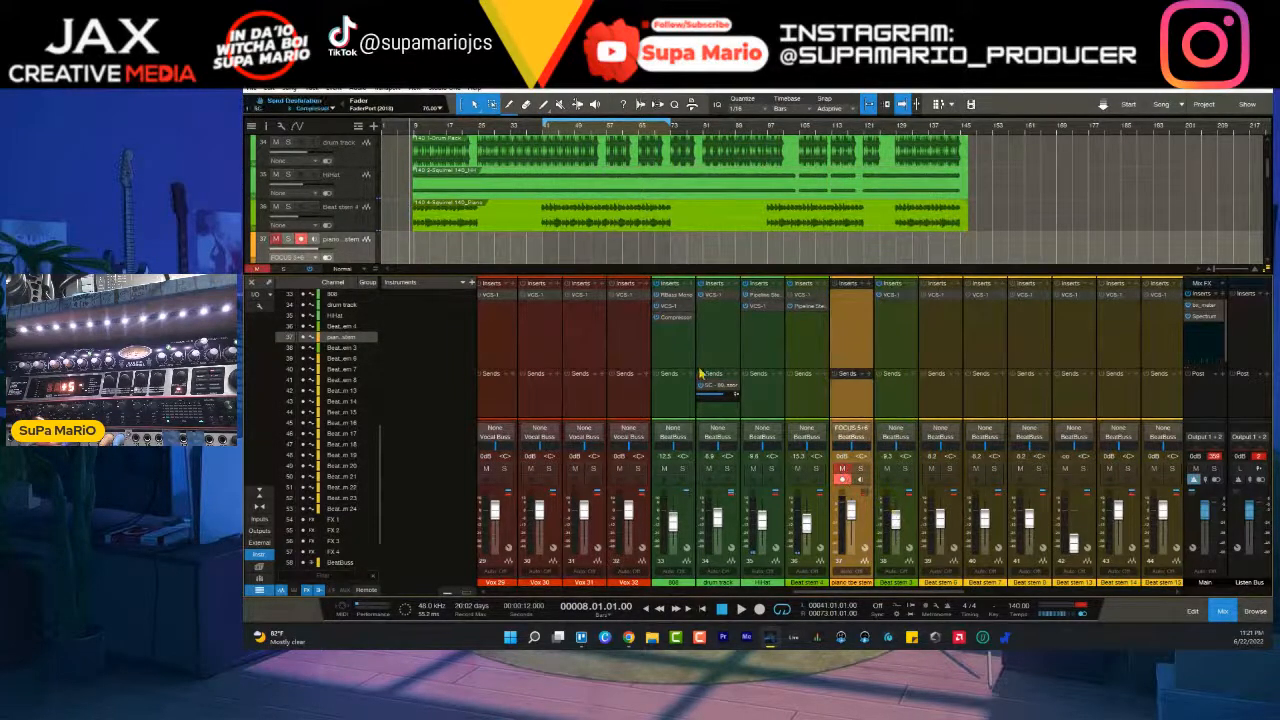
{"action": "key", "text": "KP_Multiply"}
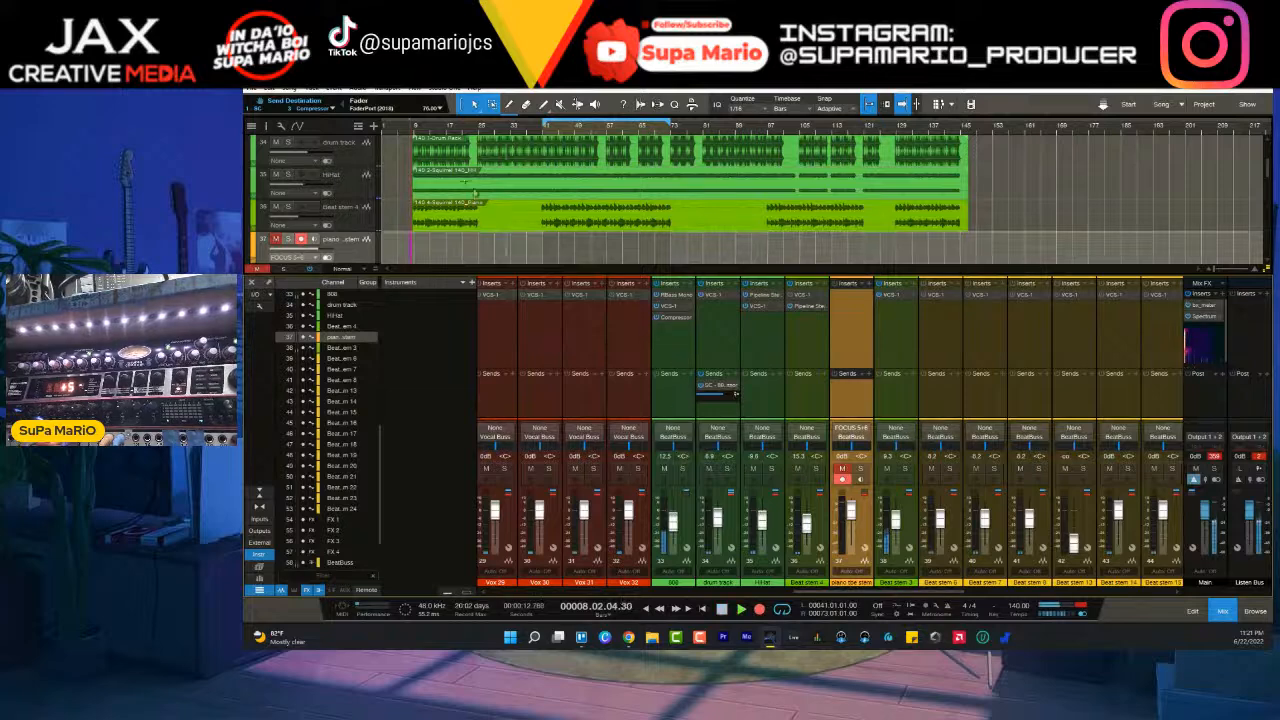
- Record the first piano section on the piano tbe stem track until it ends, stopping around bar 26
{"action": "scroll", "coordinate": [435, 133], "scroll_direction": "up", "scroll_amount": 6}
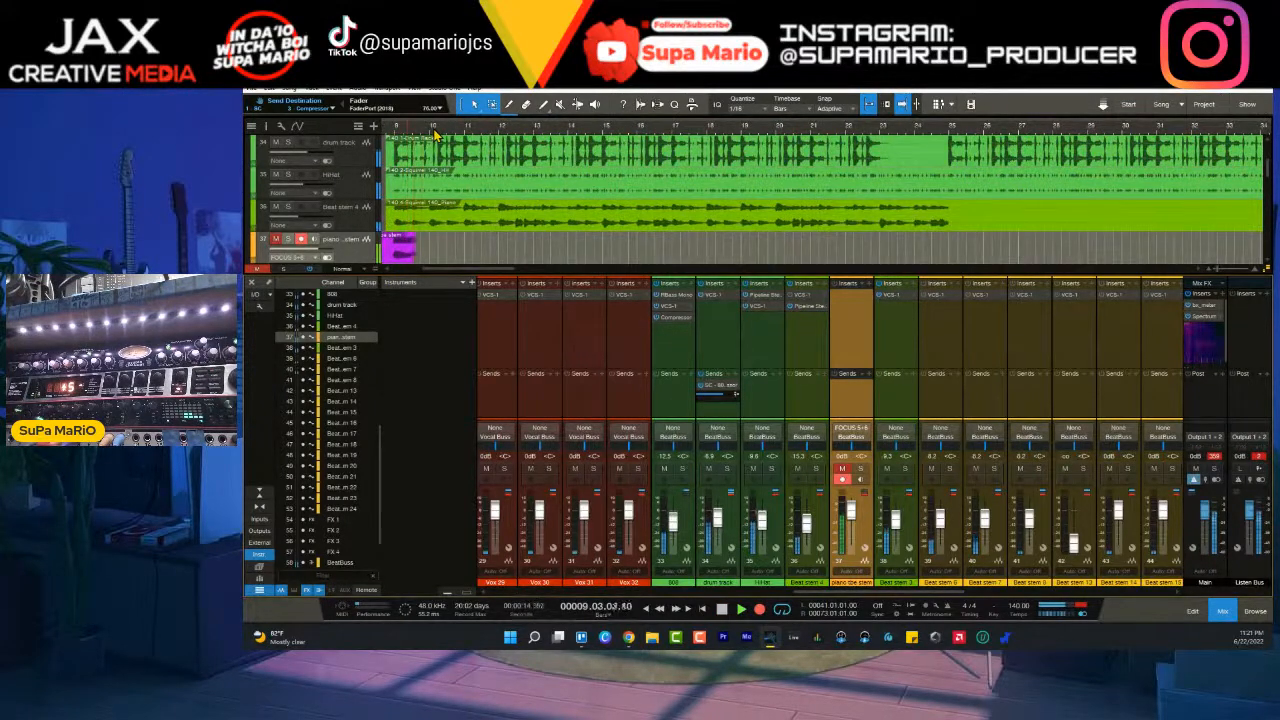
{"action": "scroll", "coordinate": [497, 262], "scroll_direction": "down", "scroll_amount": 1}
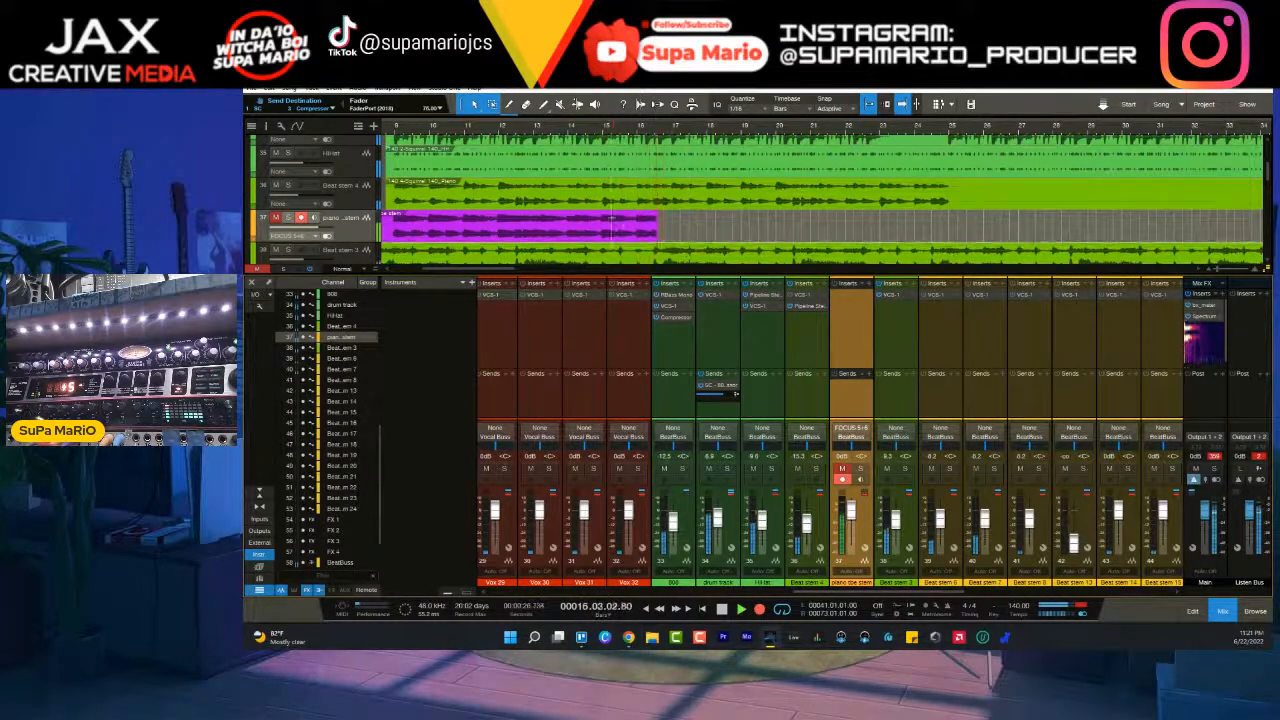
{"action": "scroll", "coordinate": [605, 135], "scroll_direction": "up", "scroll_amount": 5}
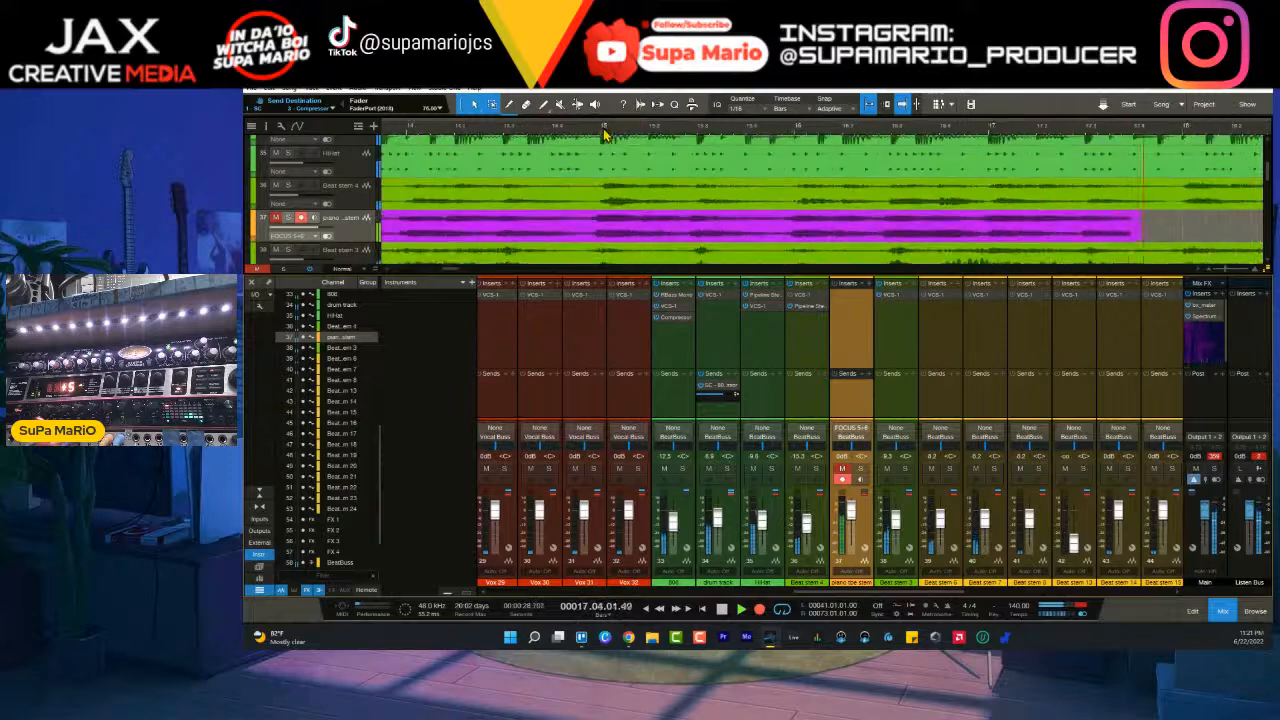
{"action": "scroll", "coordinate": [605, 135], "scroll_direction": "down", "scroll_amount": 5}
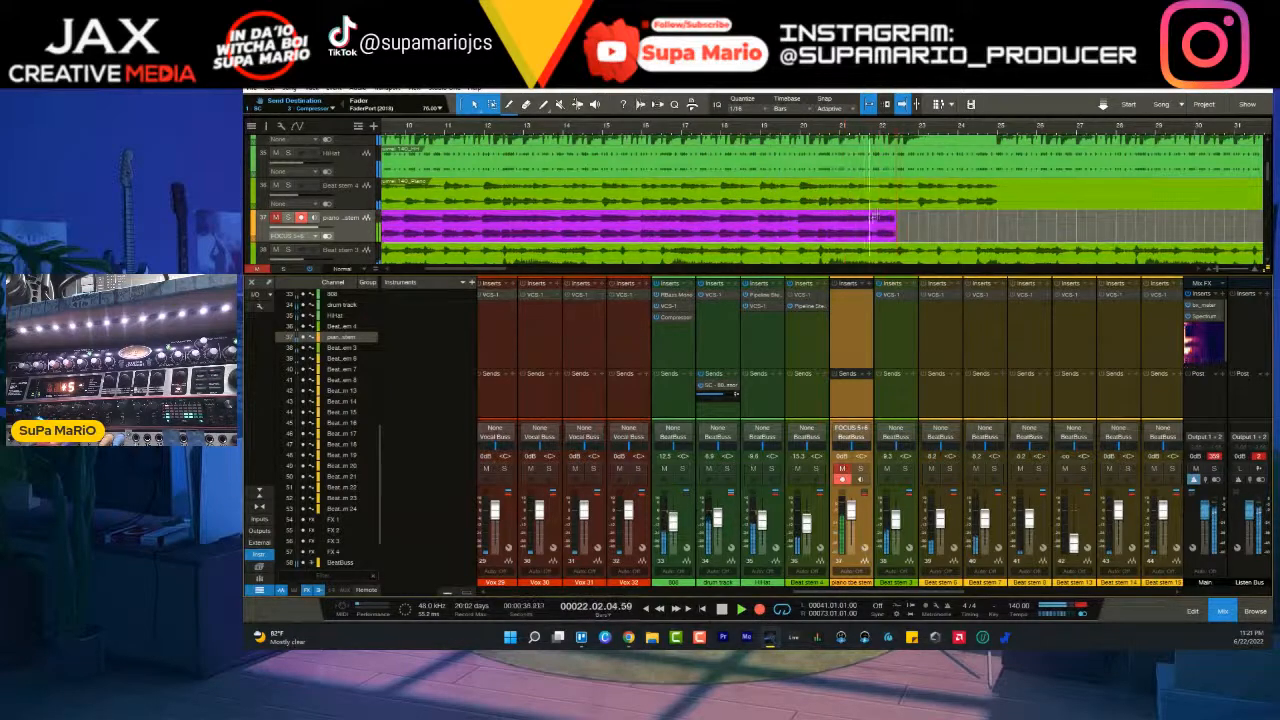
{"action": "scroll", "coordinate": [940, 129], "scroll_direction": "down", "scroll_amount": 2}
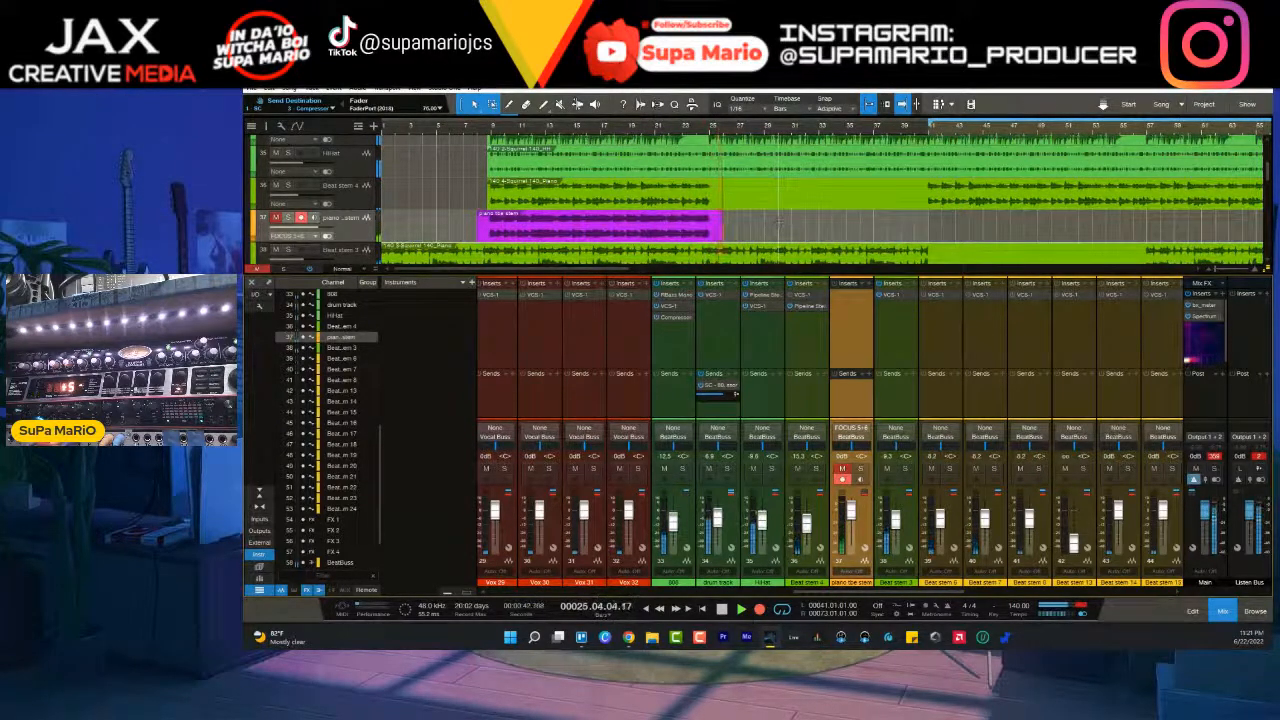
{"action": "key", "text": "space"}
- Start recording the second piano section on the piano tbe stem track from just before bar 41
{"action": "left_click", "coordinate": [922, 128]}
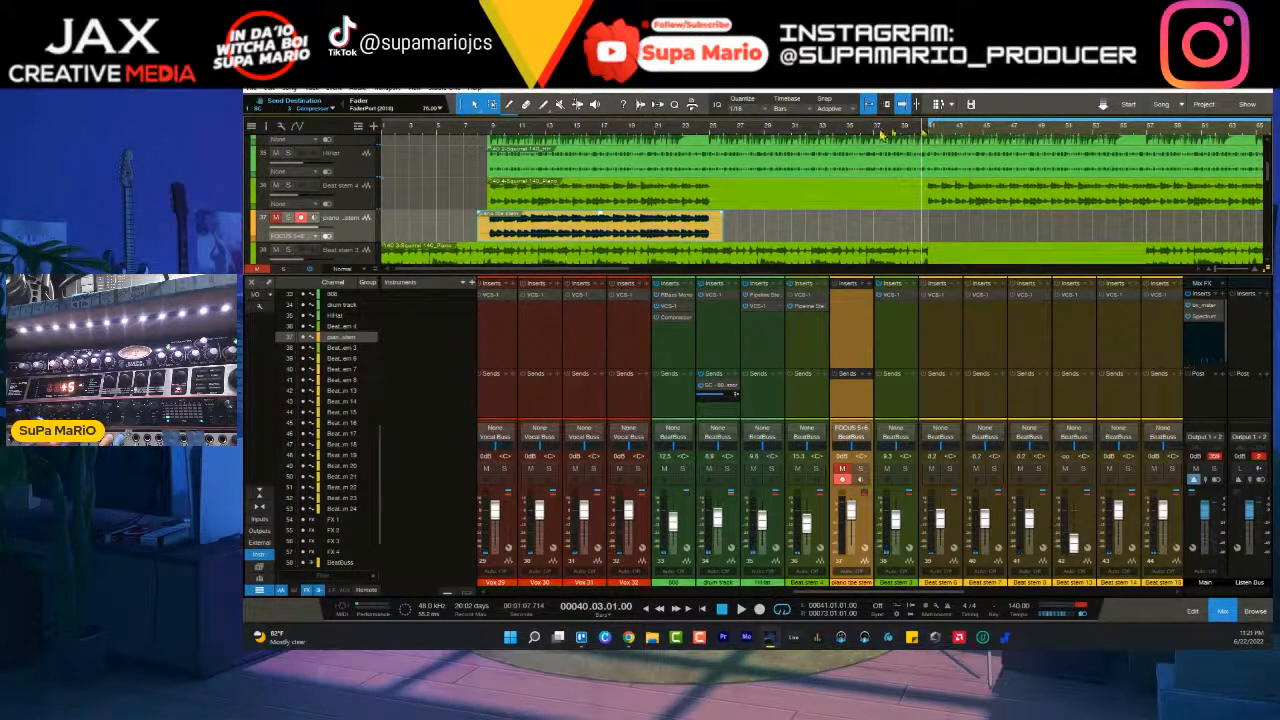
{"action": "left_click", "coordinate": [760, 609]}
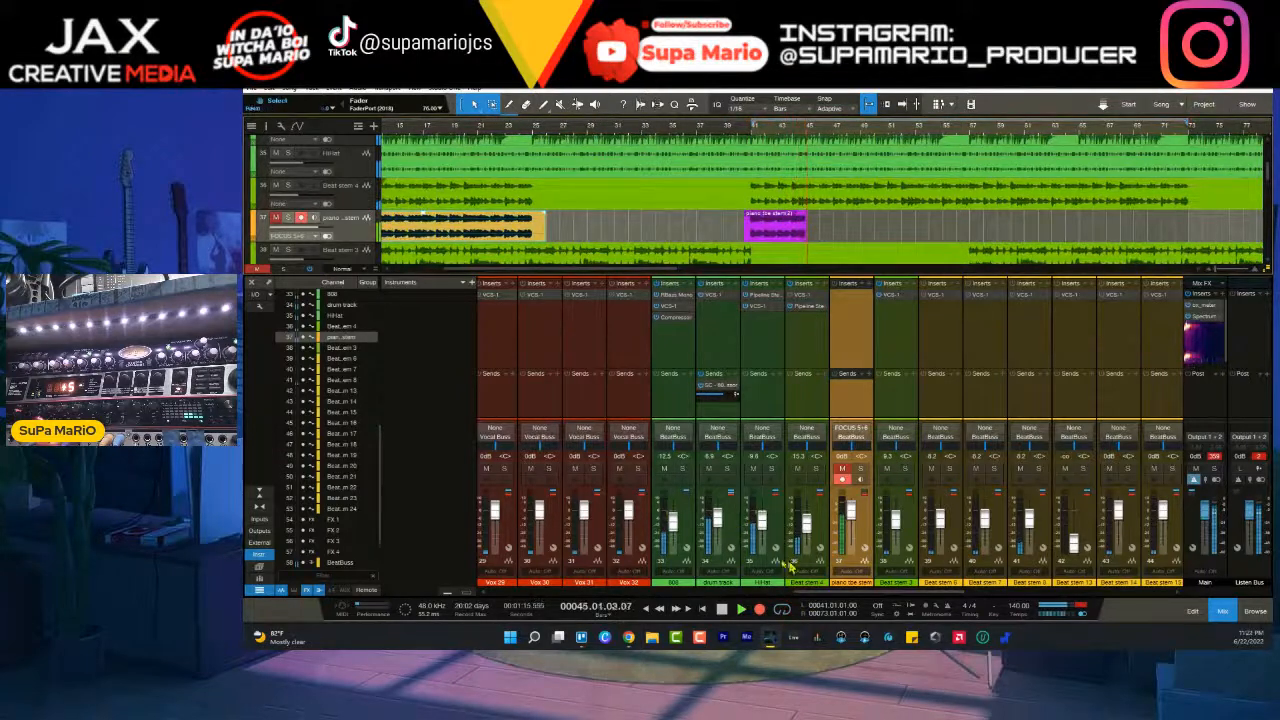
{"action": "scroll", "coordinate": [818, 596], "scroll_direction": "left", "scroll_amount": 5}
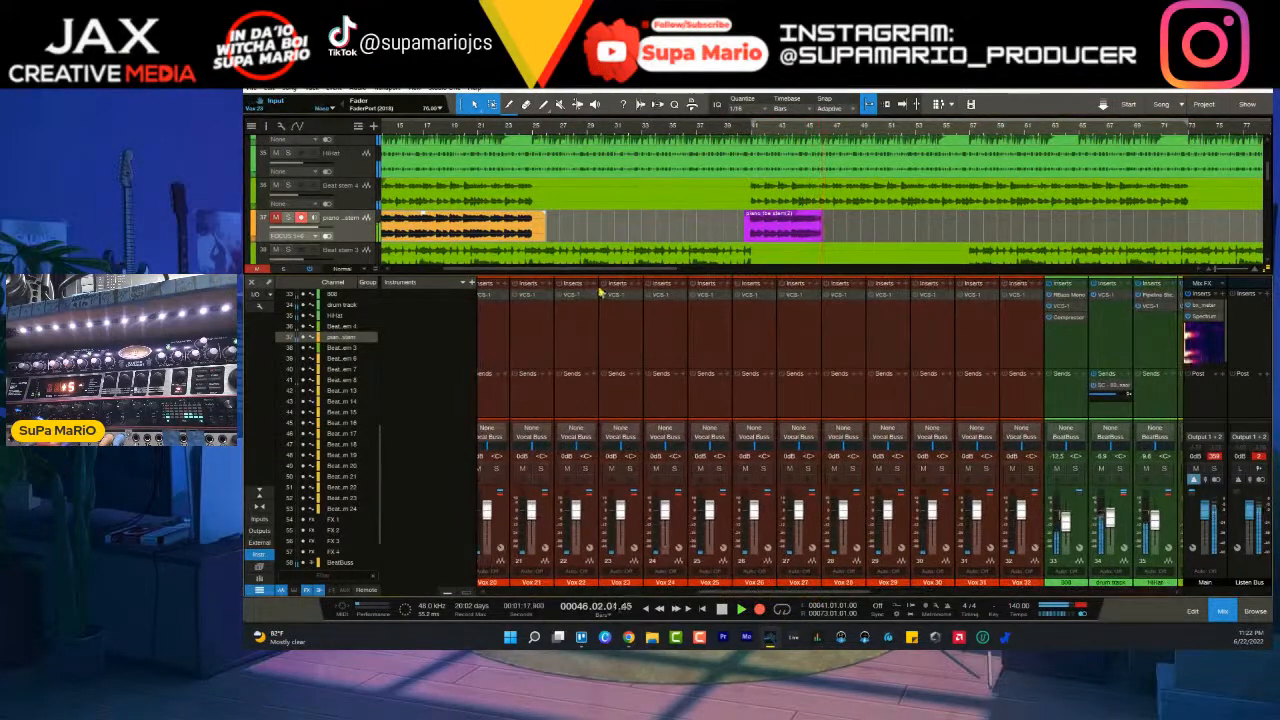
{"action": "scroll", "coordinate": [900, 588], "scroll_direction": "right", "scroll_amount": 5}
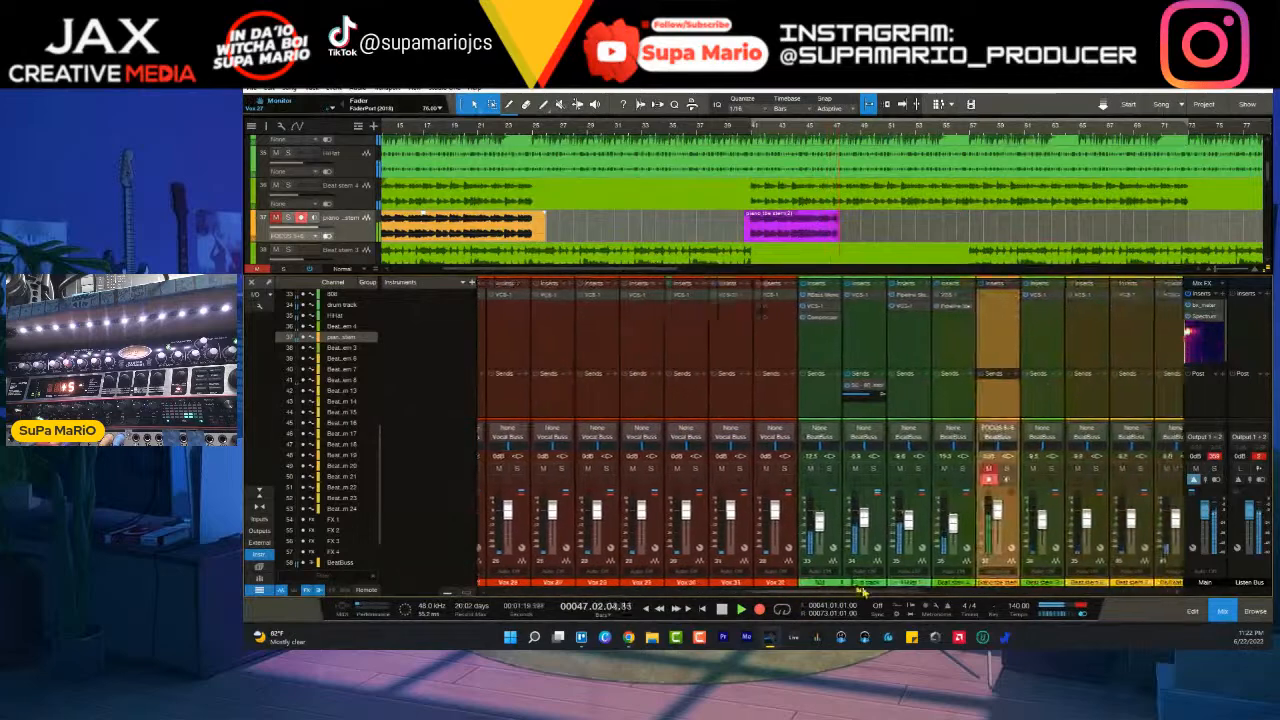
{"action": "left_click_drag", "start_coordinate": [652, 269], "coordinate": [570, 272]}
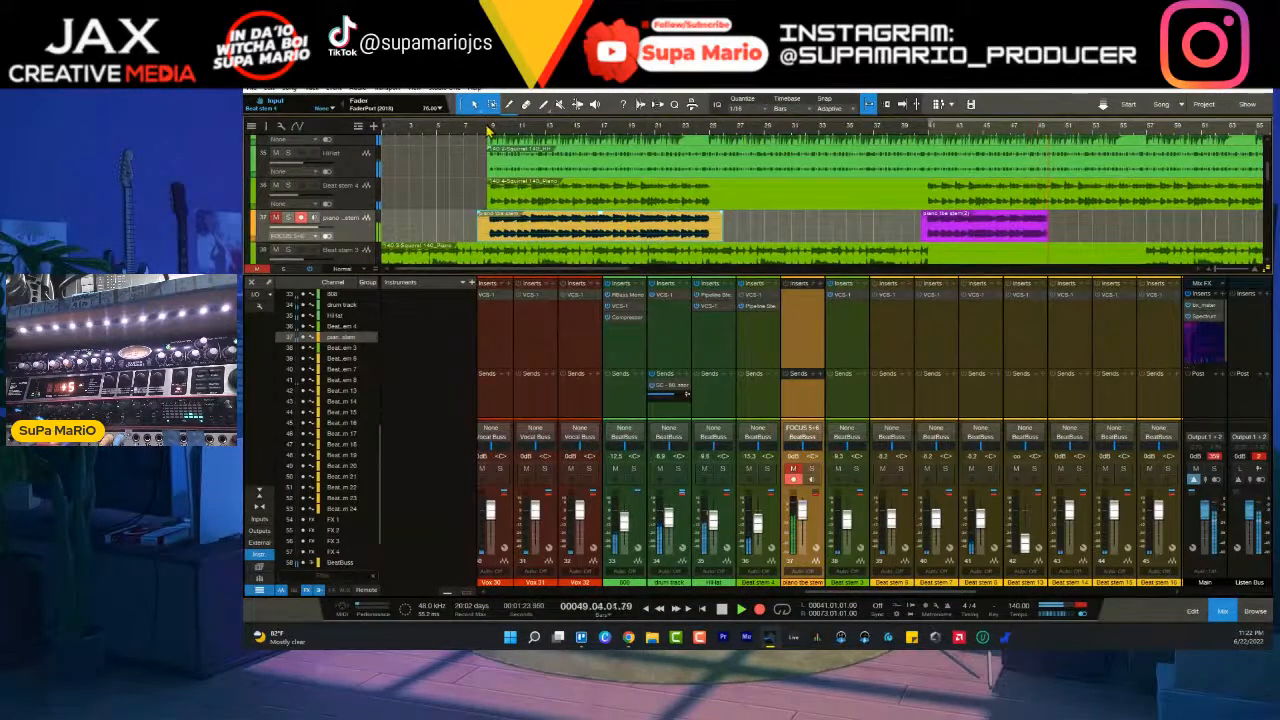
- While recording continues, shift the first recorded piano event slightly later to line up with Beat stem 4 at bar 9
{"action": "scroll", "coordinate": [493, 134], "scroll_direction": "up", "scroll_amount": 10}
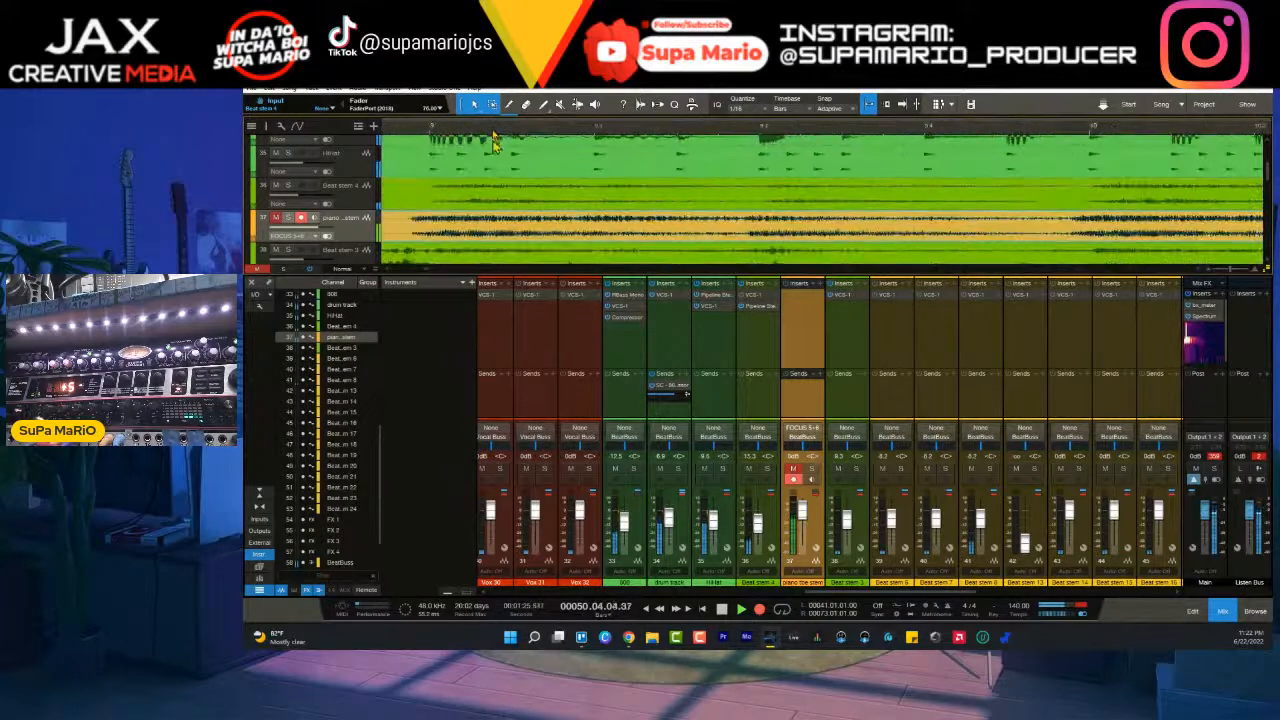
{"action": "left_click_drag", "start_coordinate": [496, 235], "coordinate": [520, 234]}
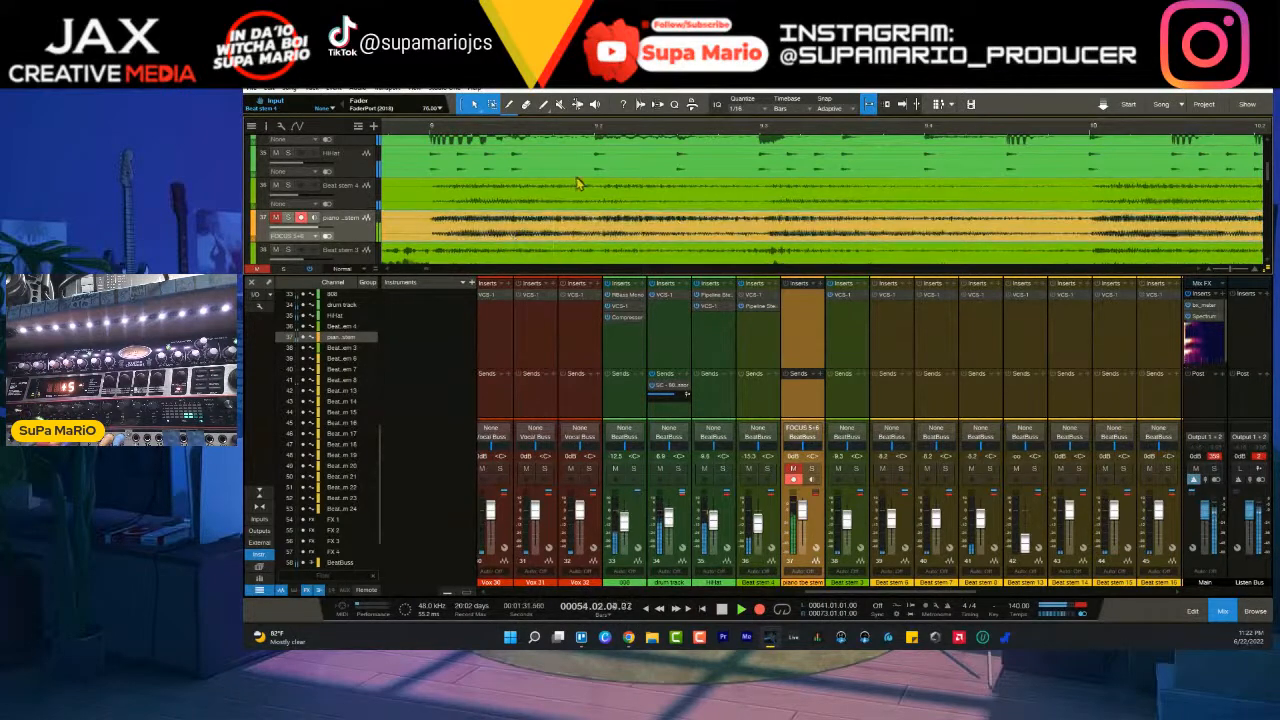
{"action": "scroll", "coordinate": [745, 135], "scroll_direction": "down", "scroll_amount": 10}
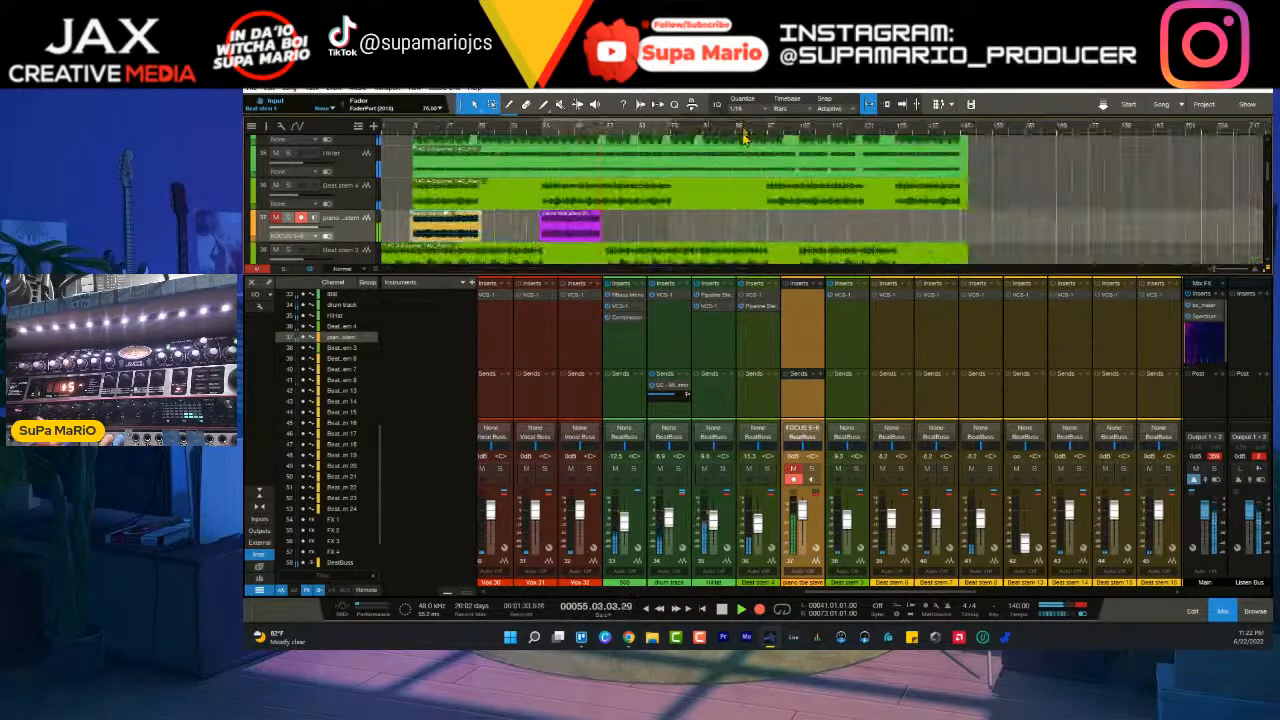
- Monitor the second piano section's recording and stop it at the section's end, just past bar 73
{"action": "scroll", "coordinate": [641, 135], "scroll_direction": "up", "scroll_amount": 10}
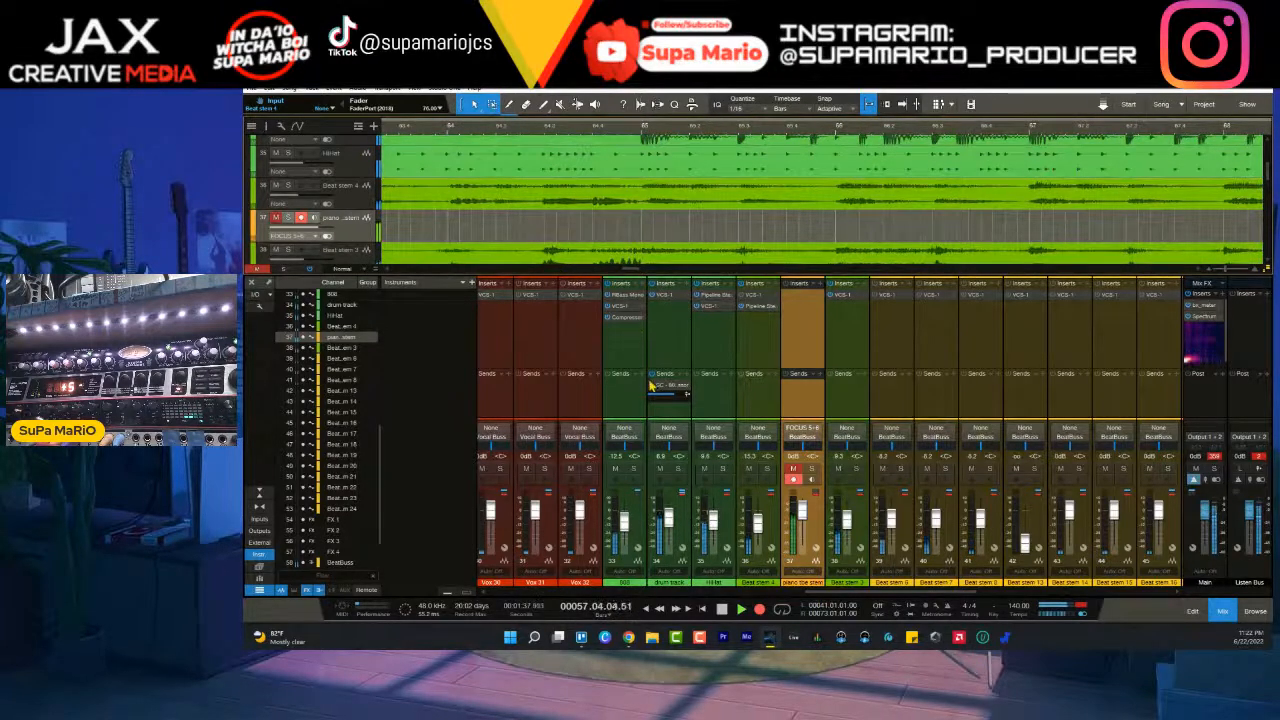
{"action": "left_click_drag", "start_coordinate": [638, 270], "coordinate": [621, 271]}
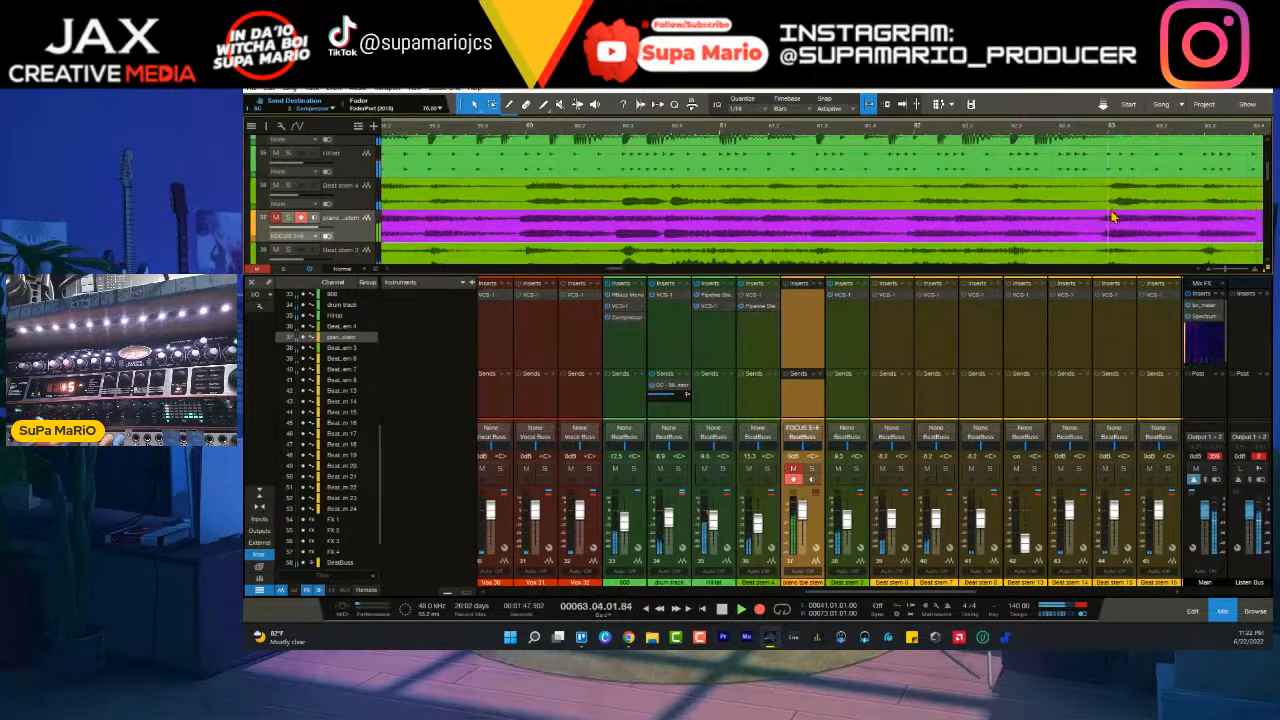
{"action": "scroll", "coordinate": [1022, 133], "scroll_direction": "down", "scroll_amount": 10}
{"action": "left_click_drag", "start_coordinate": [728, 271], "coordinate": [786, 270]}
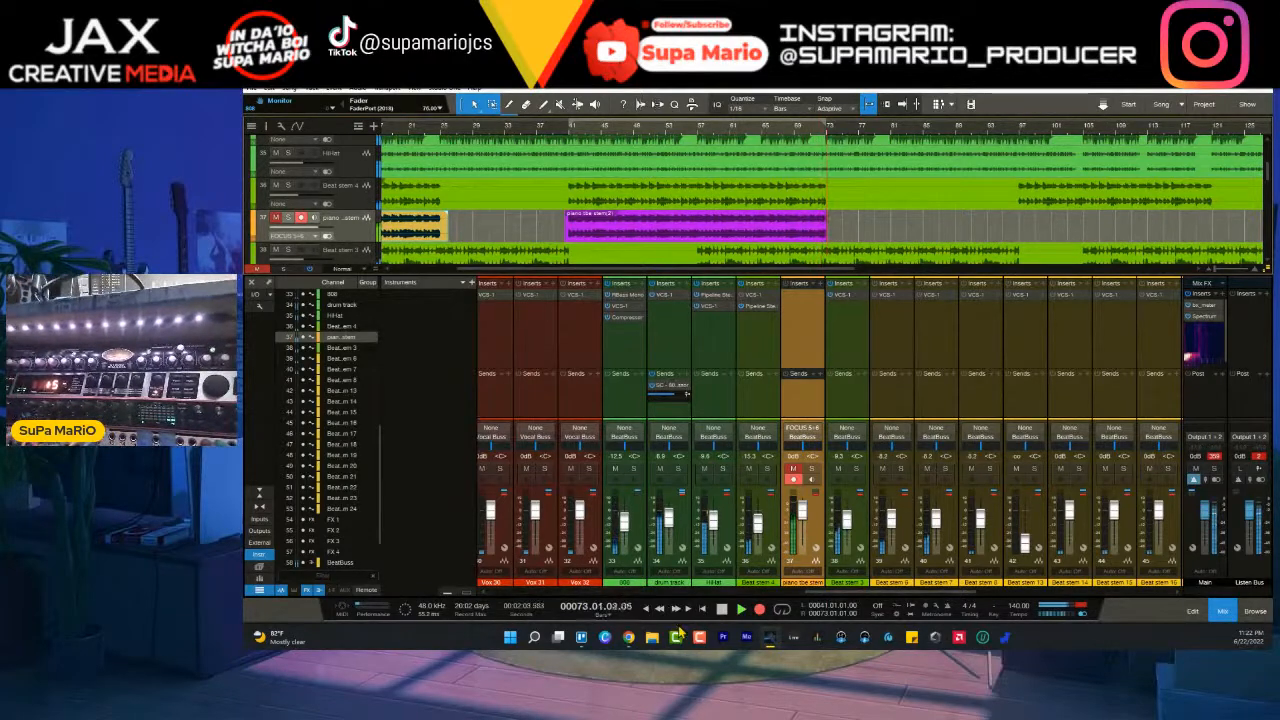
{"action": "key", "text": "space"}
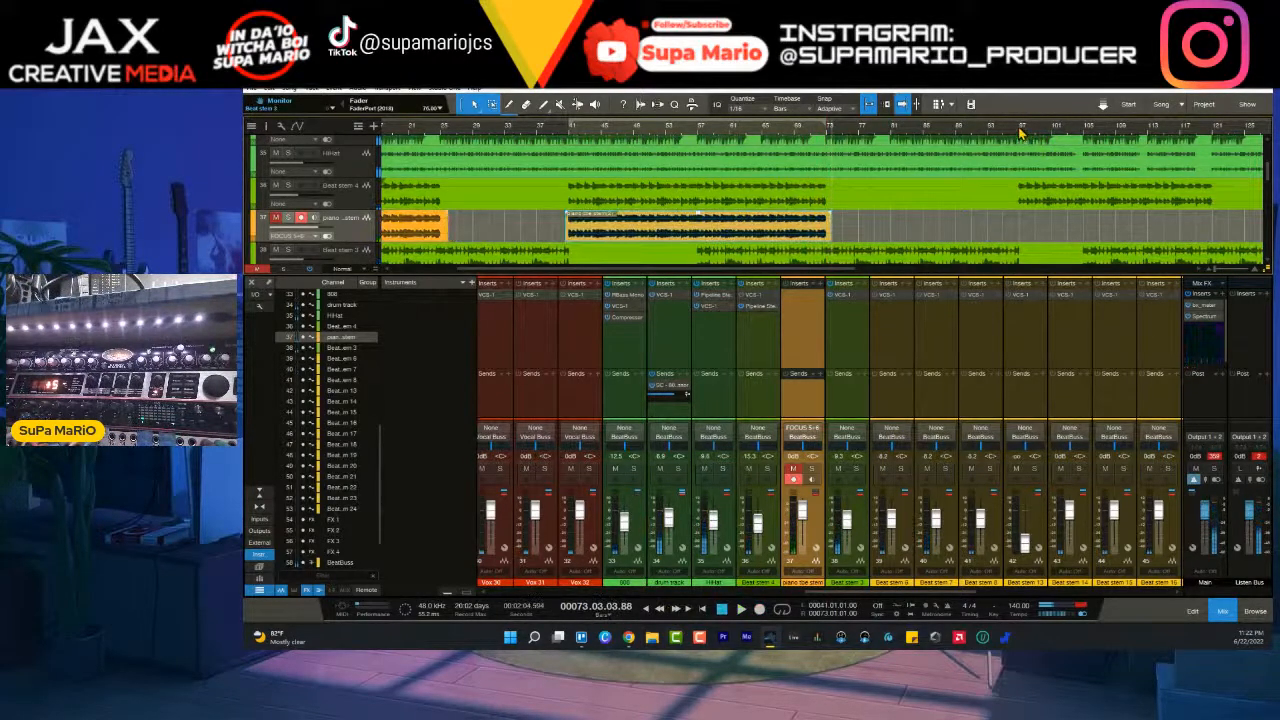
- Record the third piano section from just before bar 97 and stop when it ends around bar 121
{"action": "left_click", "coordinate": [1012, 133]}
{"action": "left_click", "coordinate": [760, 609]}
{"action": "left_click_drag", "start_coordinate": [862, 593], "coordinate": [935, 595]}
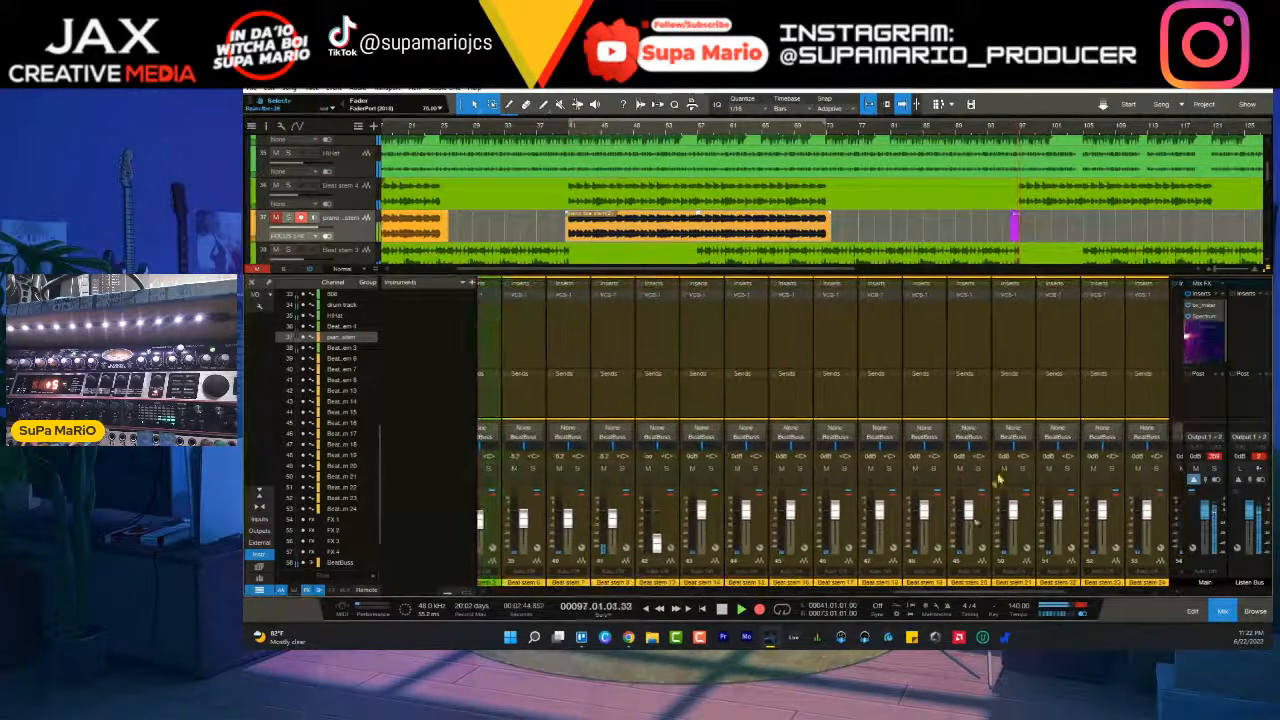
{"action": "left_click_drag", "start_coordinate": [825, 271], "coordinate": [993, 270]}
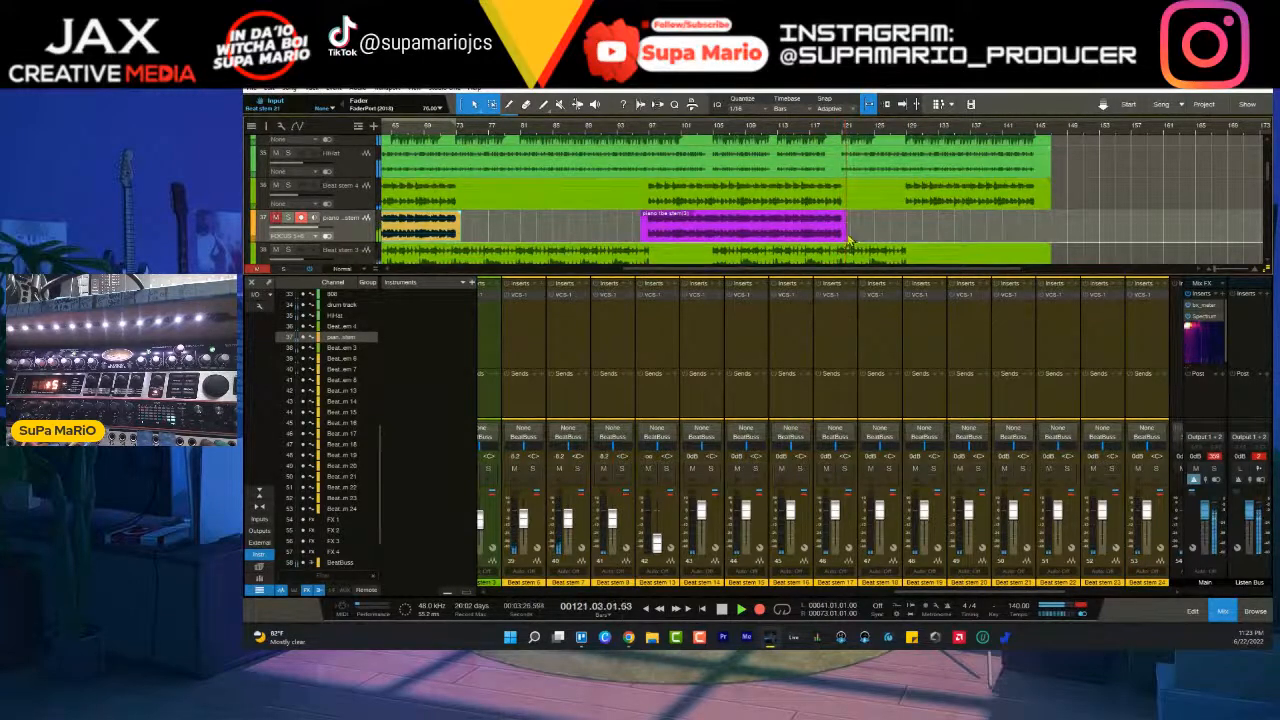
{"action": "key", "text": "space"}
- Record the last piano section from just before bar 129 and stop once it ends around bar 145
{"action": "left_click", "coordinate": [903, 134]}
{"action": "left_click", "coordinate": [759, 609]}
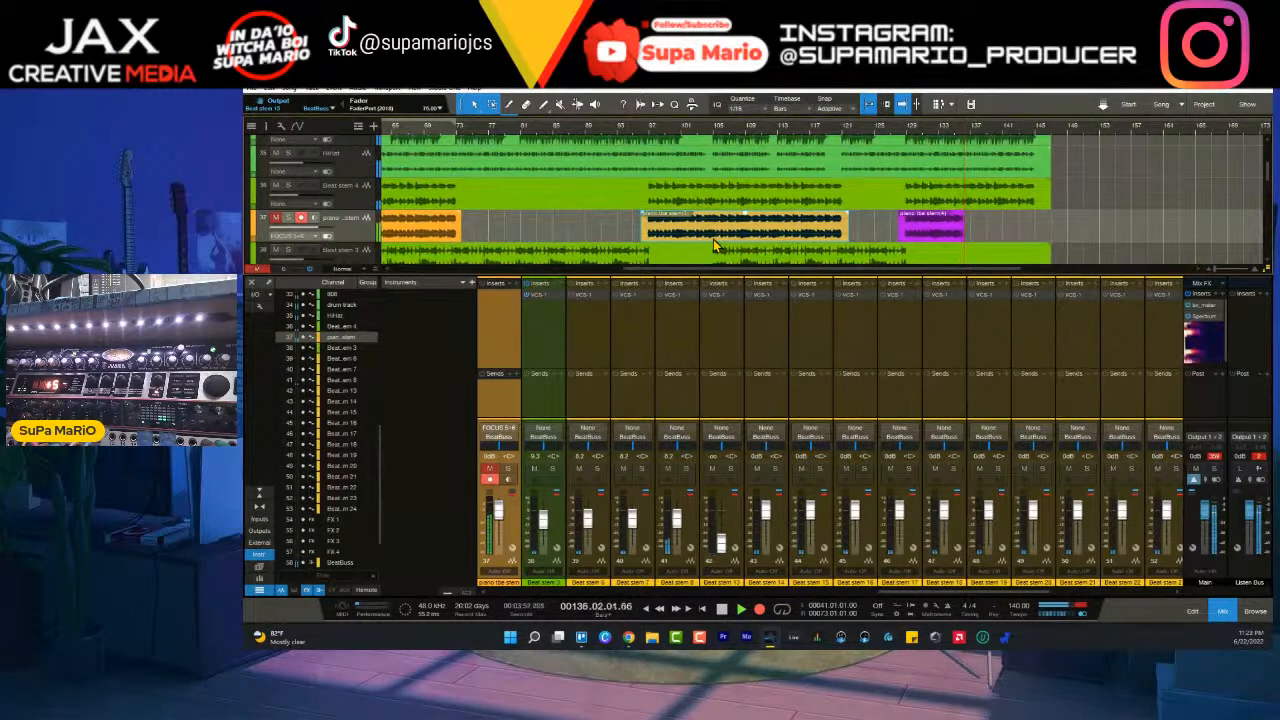
{"action": "scroll", "coordinate": [714, 245], "scroll_direction": "up", "scroll_amount": 1}
{"action": "scroll", "coordinate": [700, 220], "scroll_direction": "down", "scroll_amount": 2}
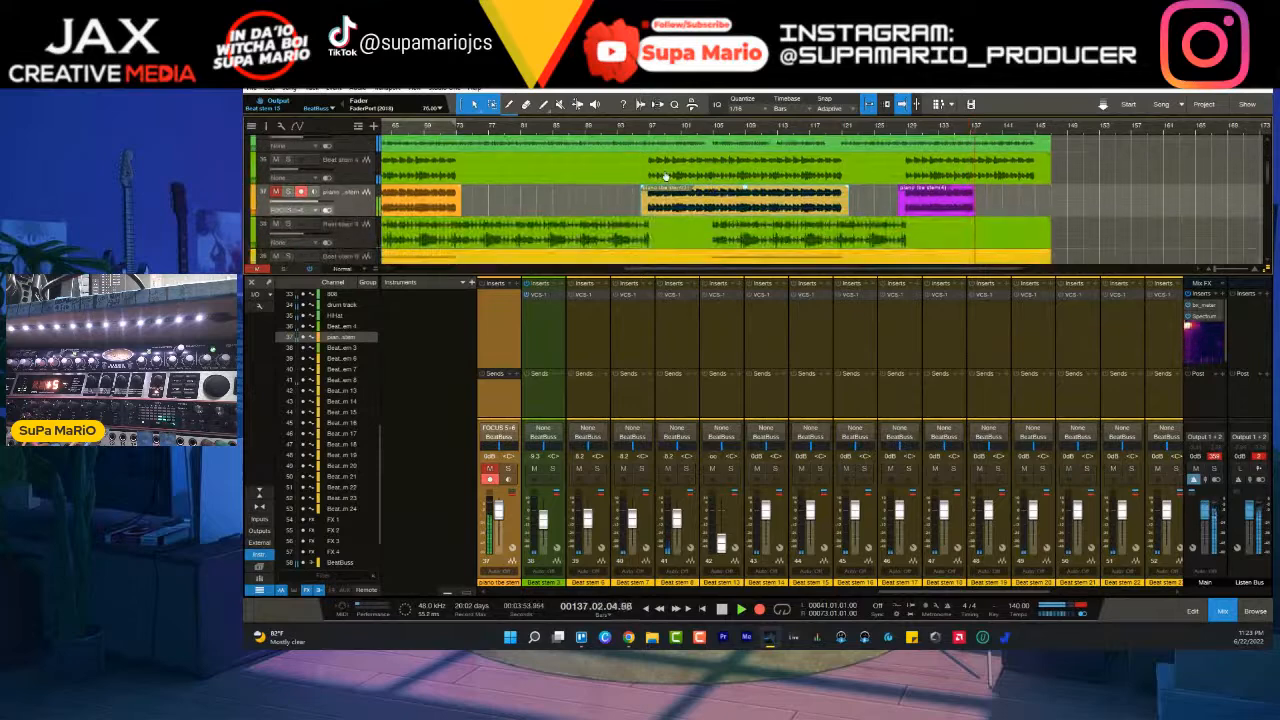
{"action": "scroll", "coordinate": [656, 130], "scroll_direction": "up", "scroll_amount": 4}
{"action": "scroll", "coordinate": [656, 130], "scroll_direction": "down", "scroll_amount": 3}
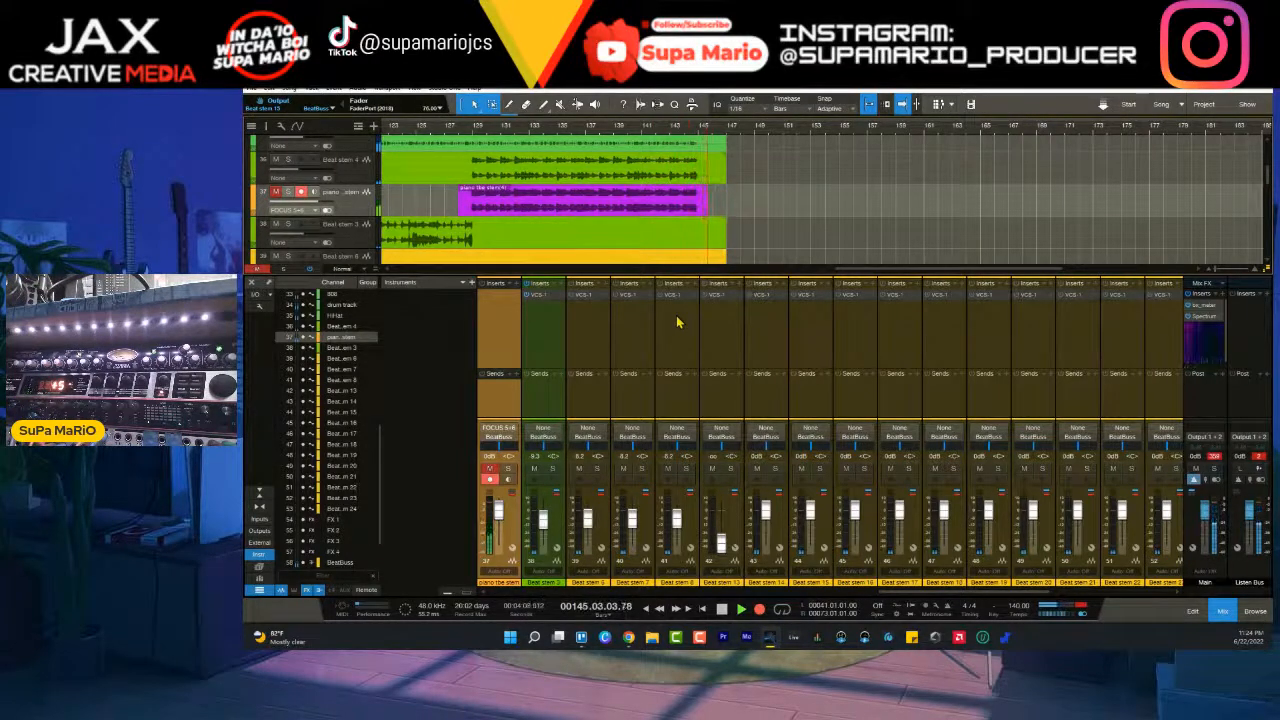
{"action": "key", "text": "space"}
- Place the playback cursor at bar 129 and shift the last recorded piano event later to line up with Beat stem 4
{"action": "left_click", "coordinate": [473, 131]}
{"action": "scroll", "coordinate": [473, 131], "scroll_direction": "up", "scroll_amount": 10}
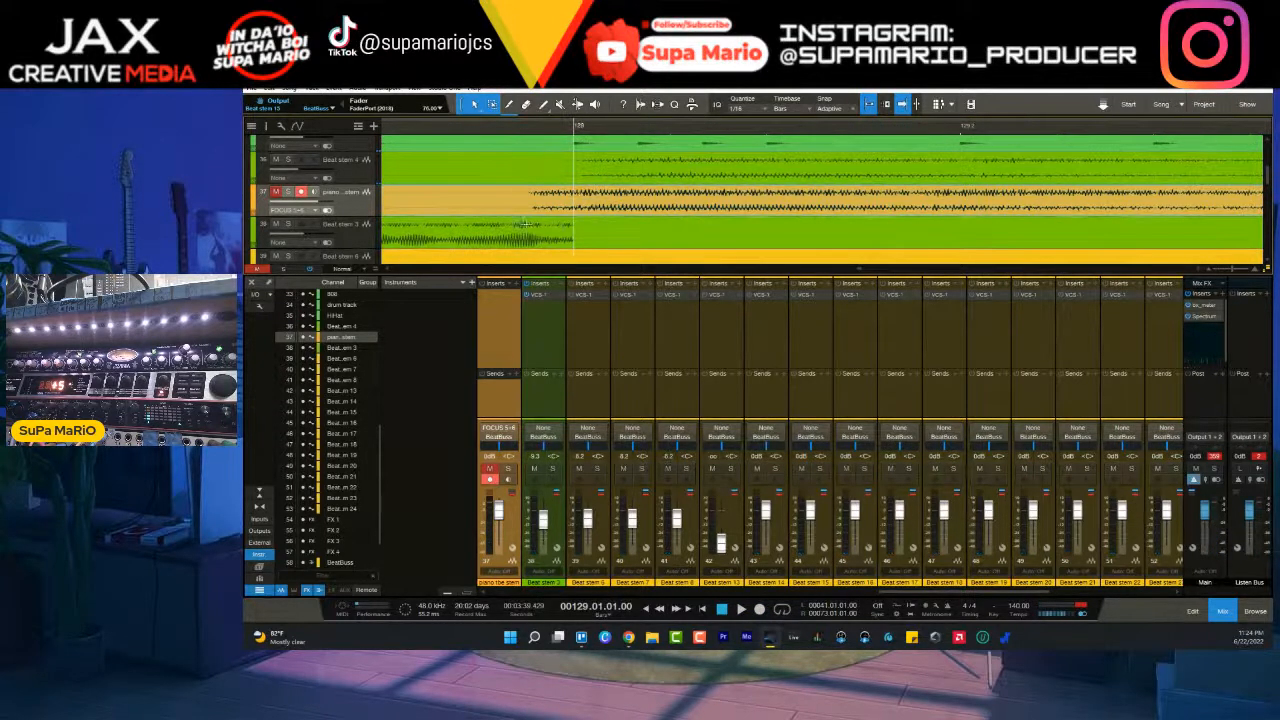
{"action": "left_click_drag", "start_coordinate": [572, 215], "coordinate": [613, 213]}
{"action": "scroll", "coordinate": [591, 135], "scroll_direction": "up", "scroll_amount": 4}
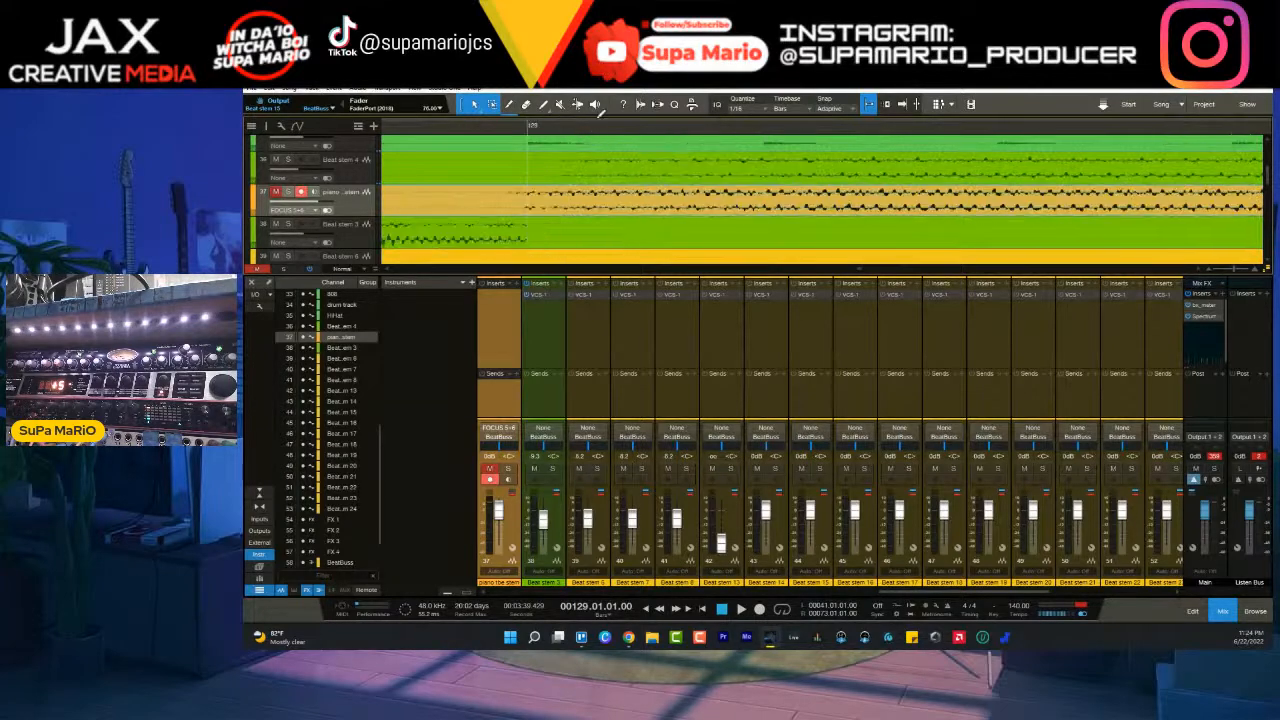
{"action": "scroll", "coordinate": [535, 138], "scroll_direction": "up", "scroll_amount": 3}
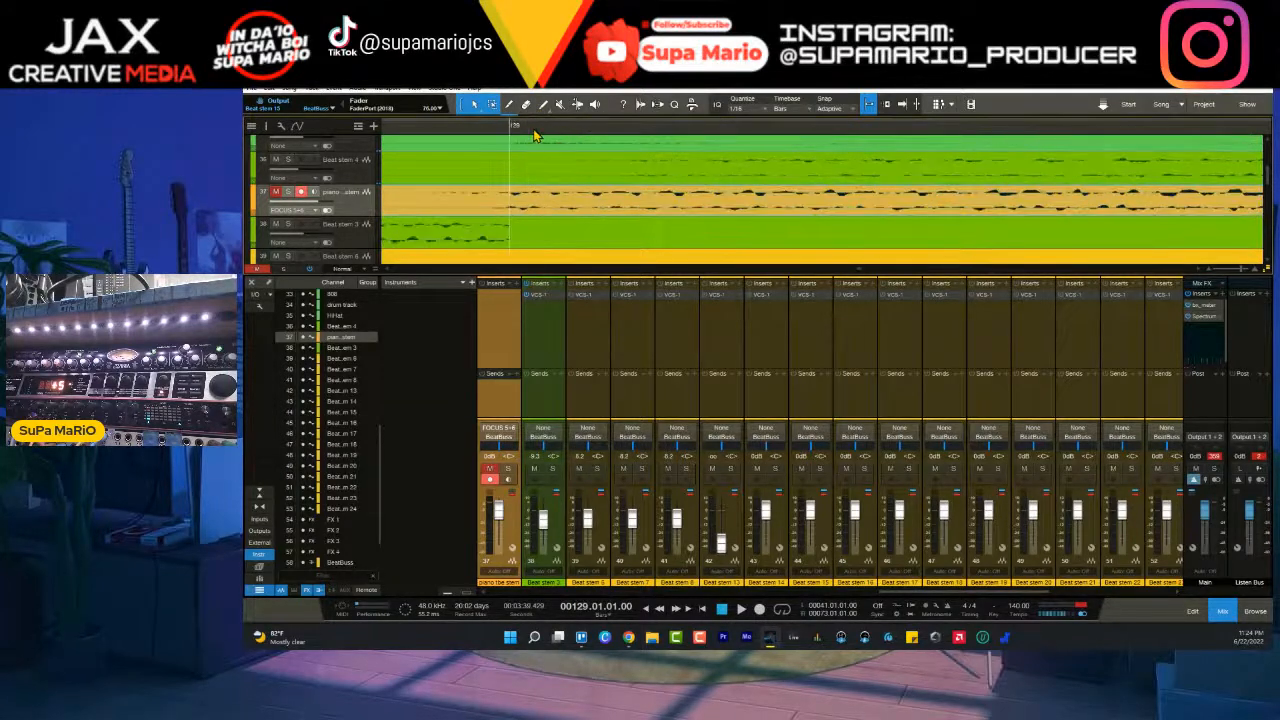
{"action": "scroll", "coordinate": [558, 141], "scroll_direction": "down", "scroll_amount": 1}
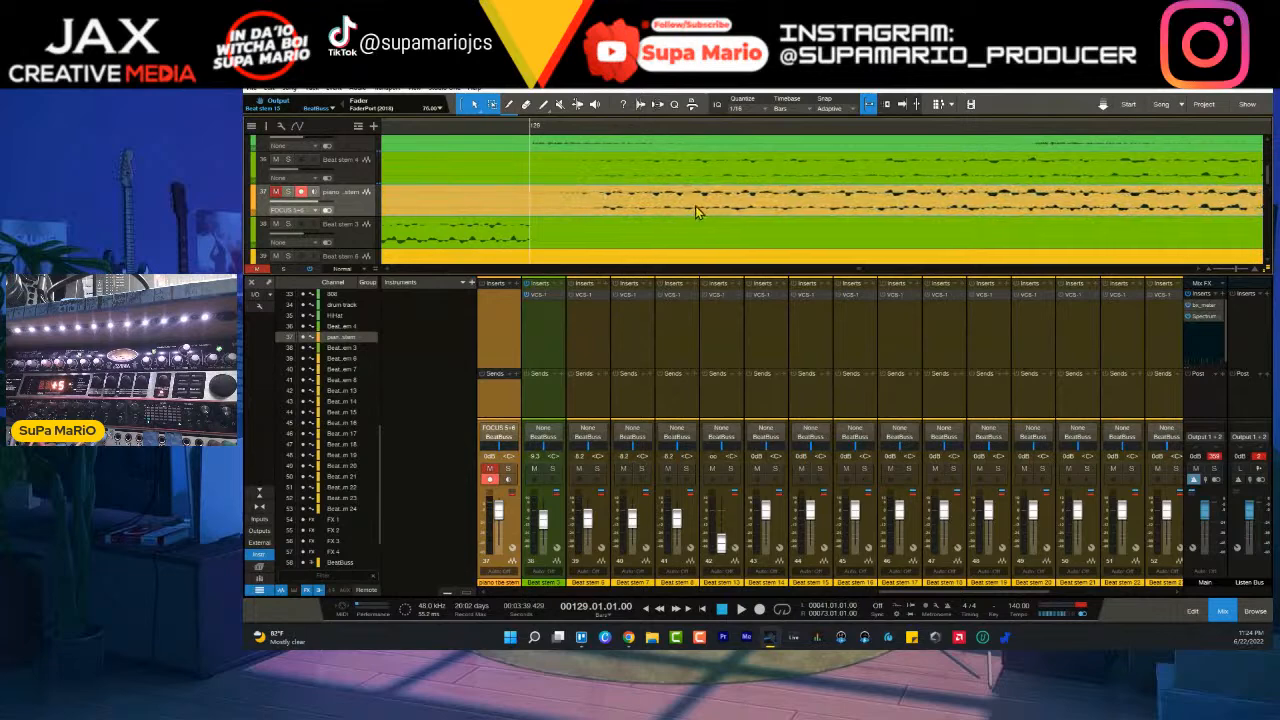
{"action": "scroll", "coordinate": [560, 130], "scroll_direction": "up", "scroll_amount": 5}
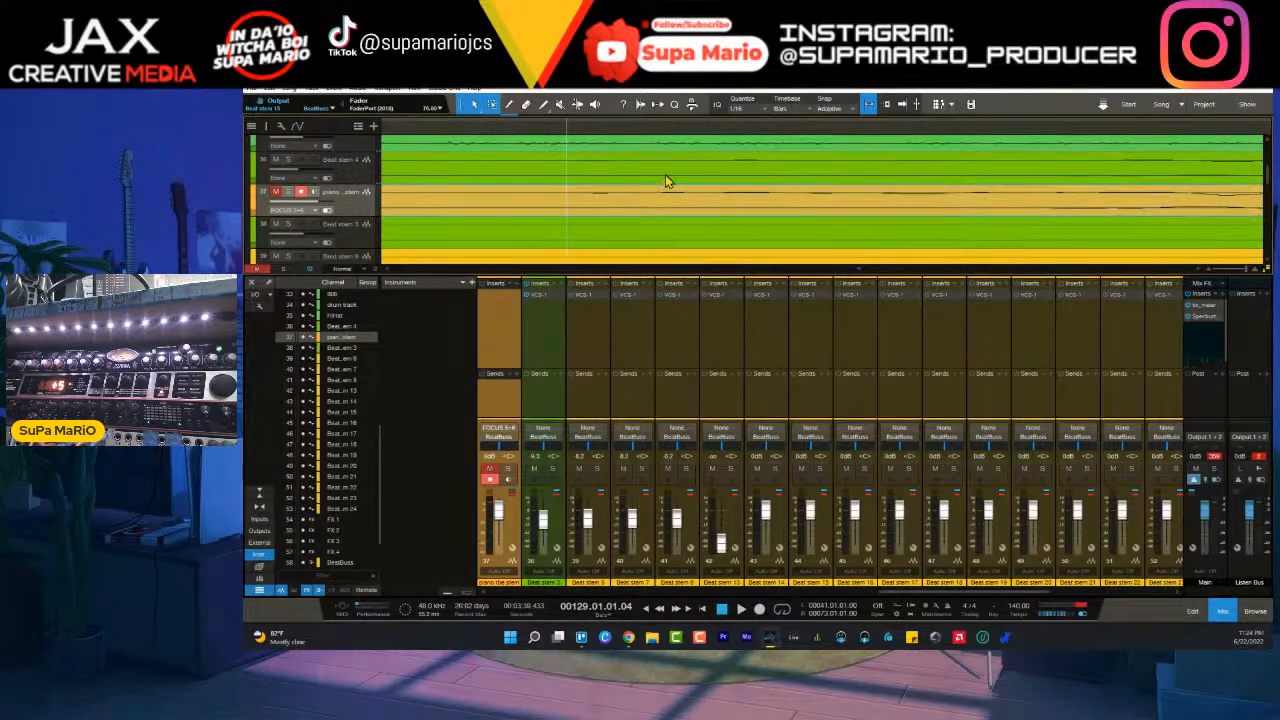
{"action": "scroll", "coordinate": [706, 131], "scroll_direction": "down", "scroll_amount": 4}
- Place the playback cursor at bar 97 and align the third recorded piano event's start with Beat stem 4's waveform
{"action": "scroll", "coordinate": [706, 131], "scroll_direction": "down", "scroll_amount": 5}
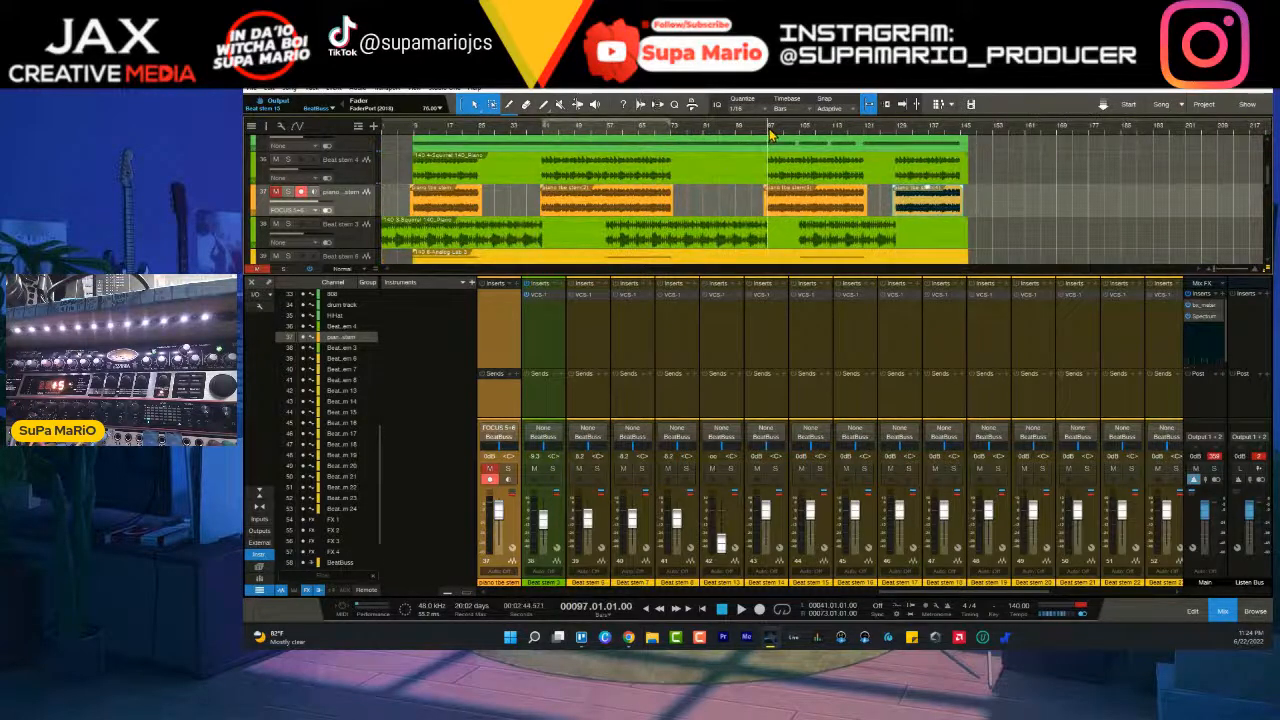
{"action": "scroll", "coordinate": [770, 135], "scroll_direction": "up", "scroll_amount": 10}
{"action": "left_click_drag", "start_coordinate": [672, 213], "coordinate": [683, 210]}
{"action": "scroll", "coordinate": [667, 133], "scroll_direction": "up", "scroll_amount": 5}
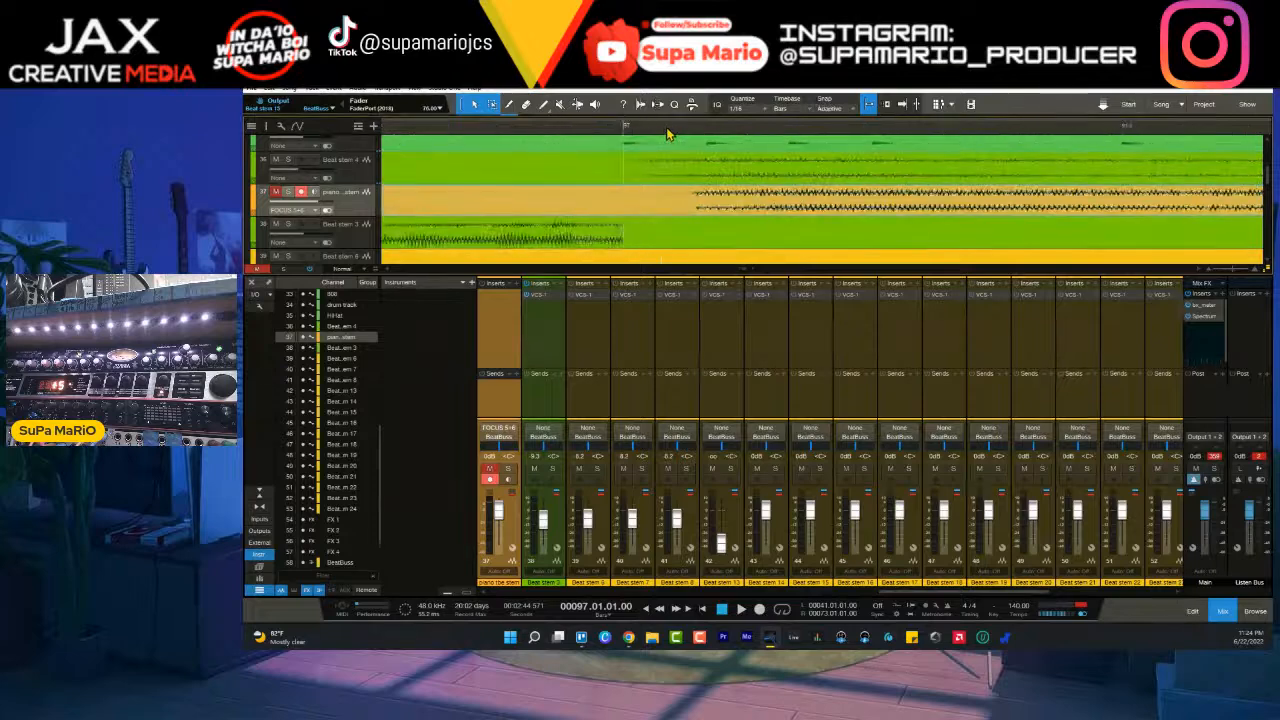
{"action": "scroll", "coordinate": [733, 210], "scroll_direction": "up", "scroll_amount": 1}
{"action": "left_click", "coordinate": [733, 210]}
{"action": "left_click_drag", "start_coordinate": [733, 210], "coordinate": [646, 238]}
{"action": "key", "text": "ctrl+z"}
{"action": "left_click_drag", "start_coordinate": [642, 131], "coordinate": [660, 132]}
{"action": "left_click_drag", "start_coordinate": [663, 240], "coordinate": [645, 230]}
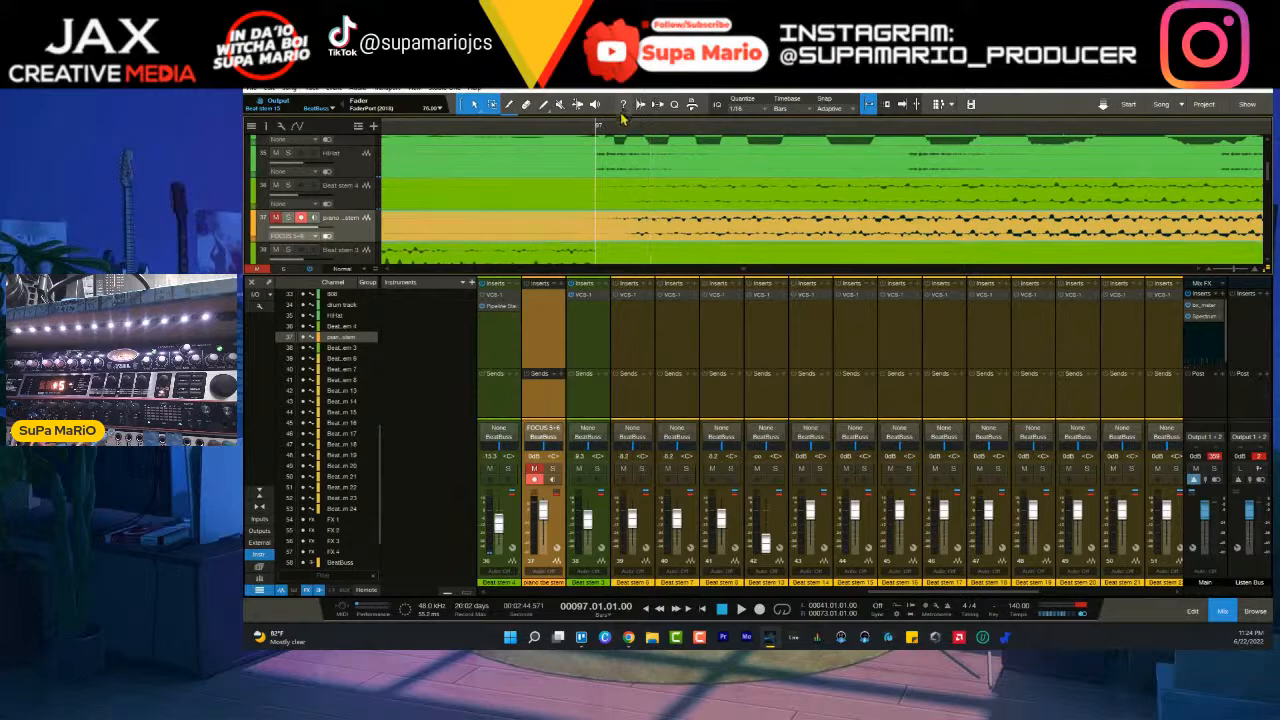
{"action": "left_click_drag", "start_coordinate": [618, 131], "coordinate": [617, 132]}
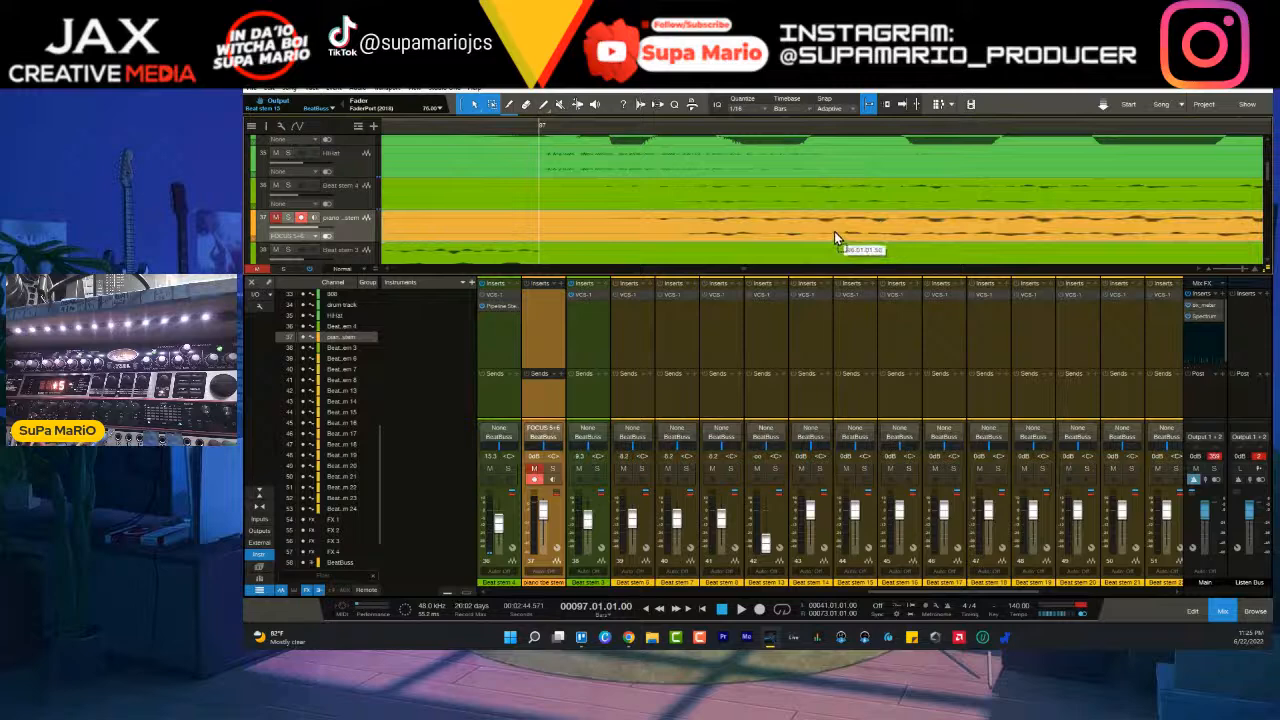
{"action": "left_click_drag", "start_coordinate": [798, 128], "coordinate": [798, 112]}
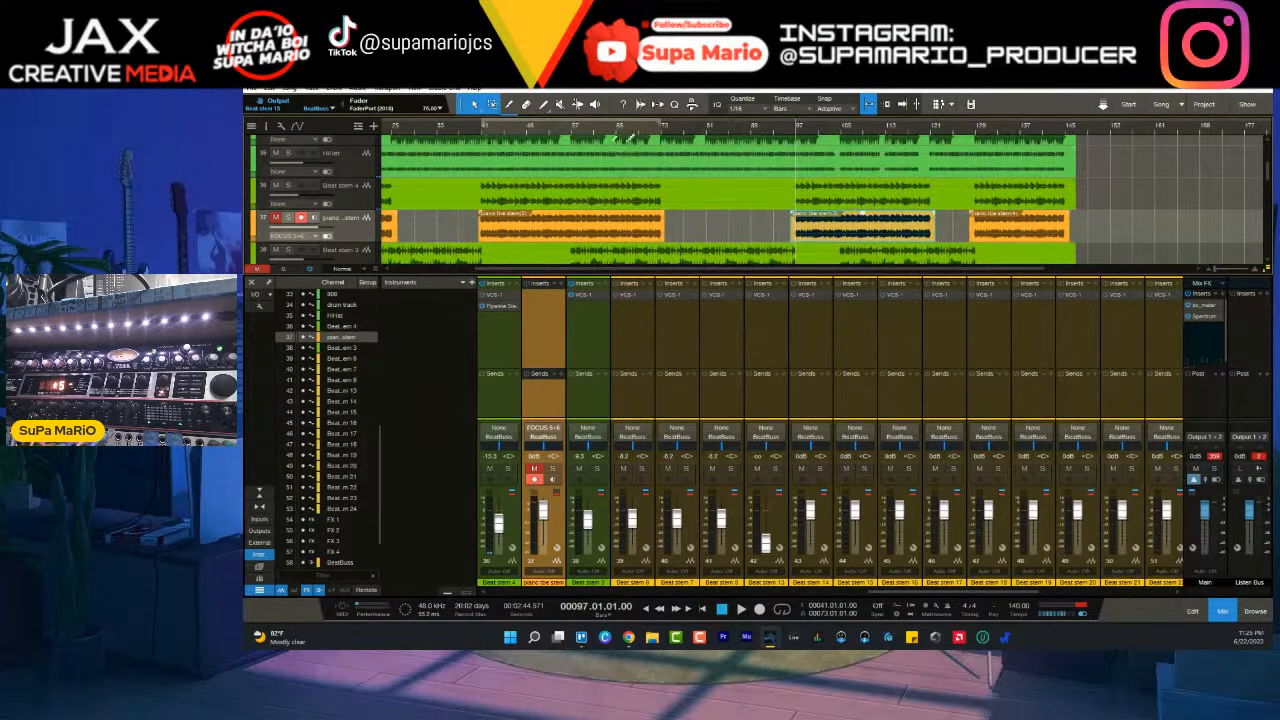
- Place the playback cursor at bar 41 and shift the second recorded piano event later to line up with Beat stem 4's waveform
{"action": "left_click", "coordinate": [481, 130]}
{"action": "left_click_drag", "start_coordinate": [481, 130], "coordinate": [482, 142]}
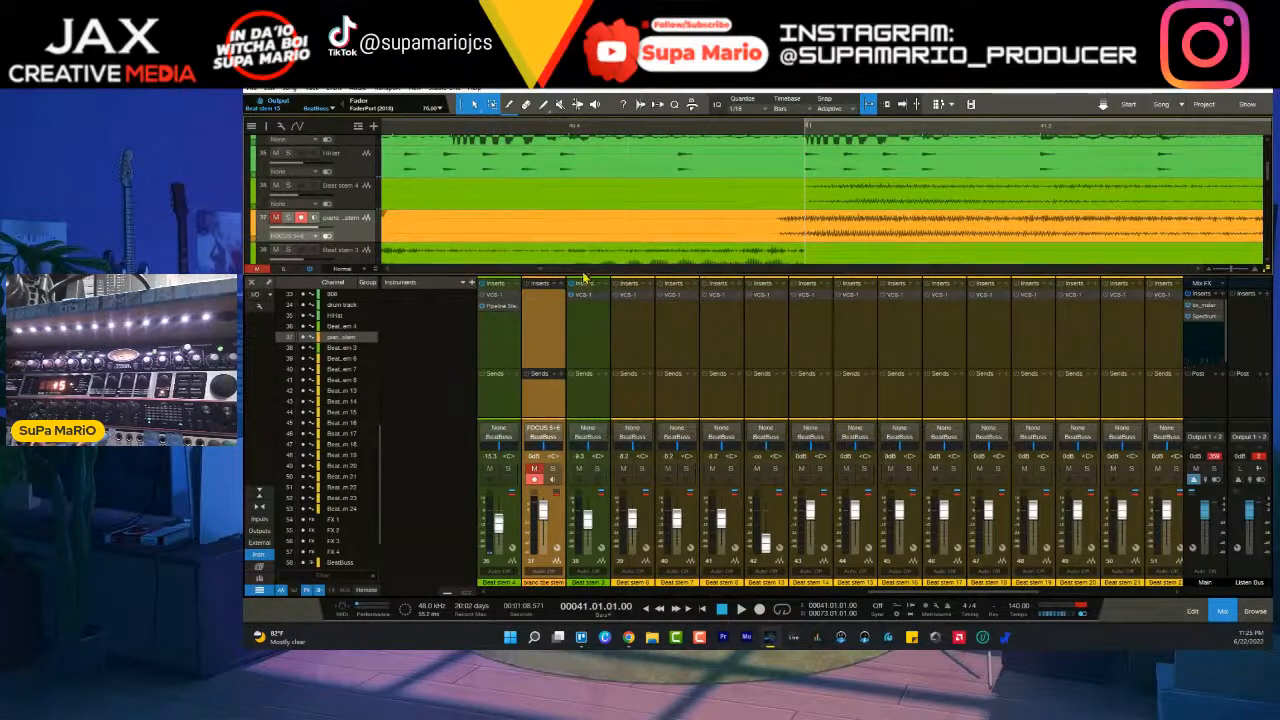
{"action": "scroll", "coordinate": [962, 242], "scroll_direction": "right", "scroll_amount": 3}
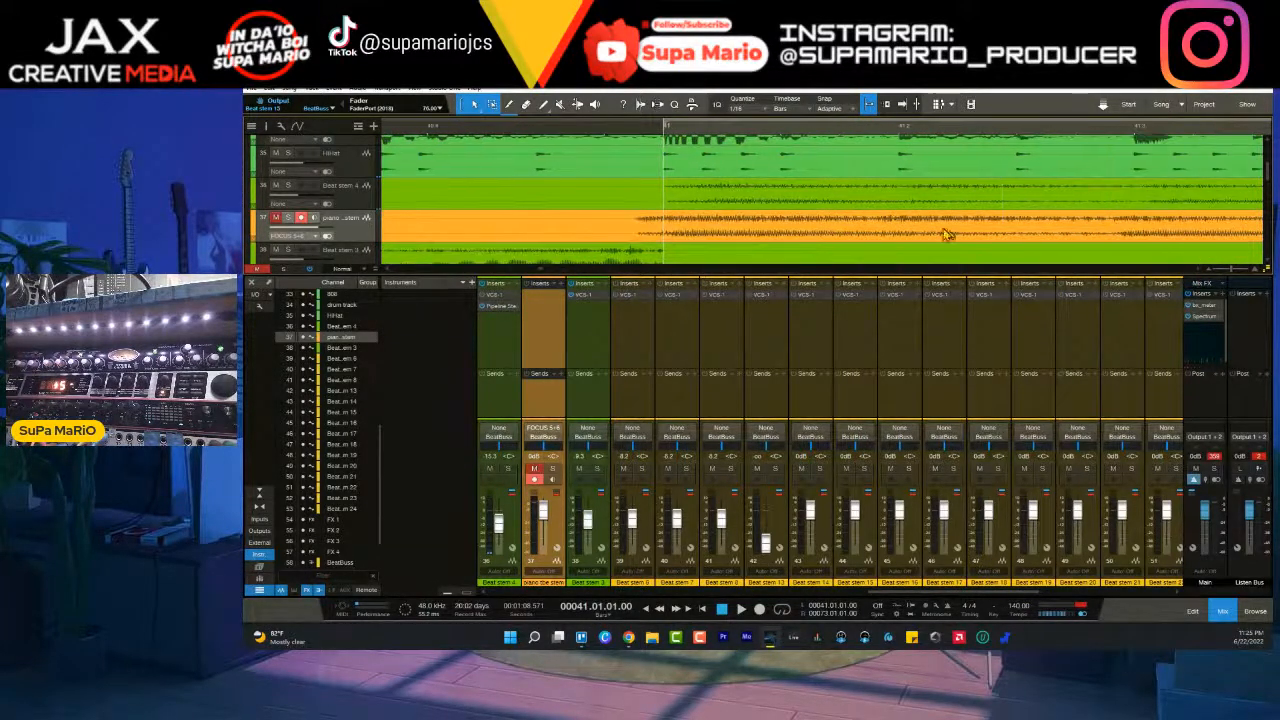
{"action": "scroll", "coordinate": [675, 131], "scroll_direction": "up", "scroll_amount": 5}
{"action": "left_click_drag", "start_coordinate": [655, 230], "coordinate": [757, 227]}
{"action": "scroll", "coordinate": [637, 135], "scroll_direction": "up", "scroll_amount": 6}
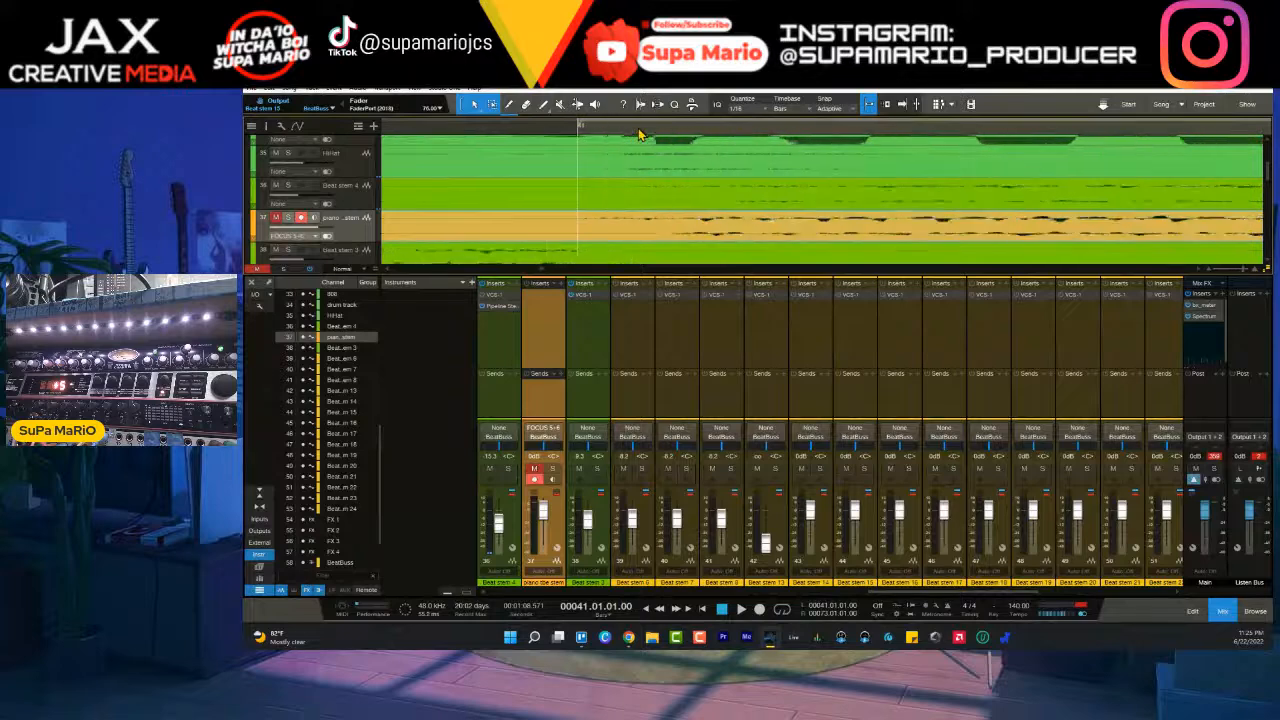
{"action": "scroll", "coordinate": [648, 133], "scroll_direction": "down", "scroll_amount": 5}
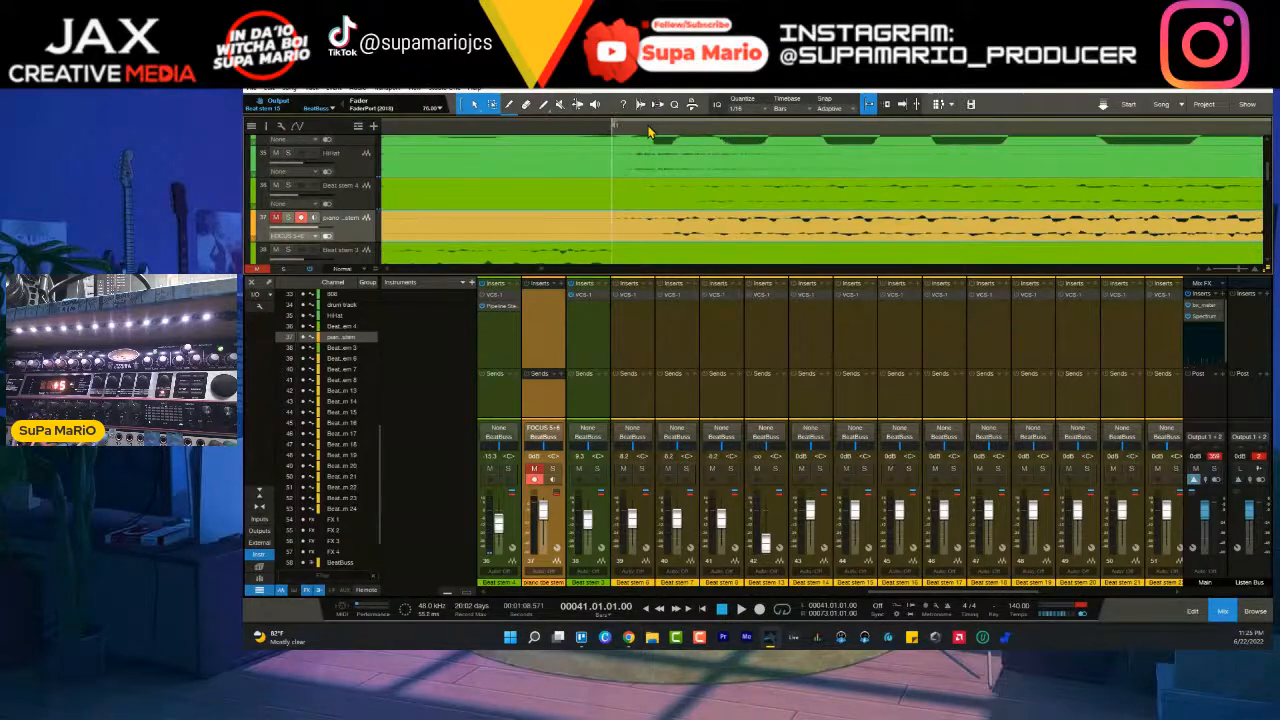
{"action": "double_click", "coordinate": [716, 237]}
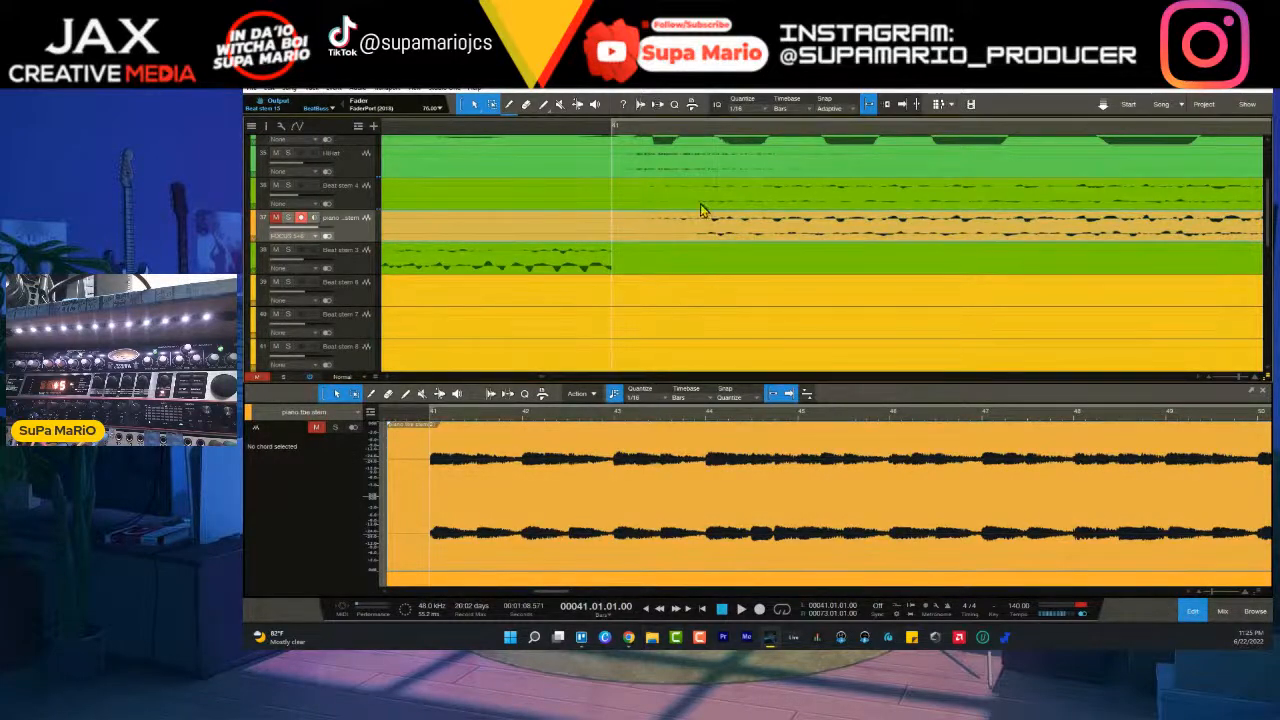
{"action": "scroll", "coordinate": [695, 139], "scroll_direction": "down", "scroll_amount": 10}
{"action": "scroll", "coordinate": [695, 139], "scroll_direction": "down", "scroll_amount": 2}
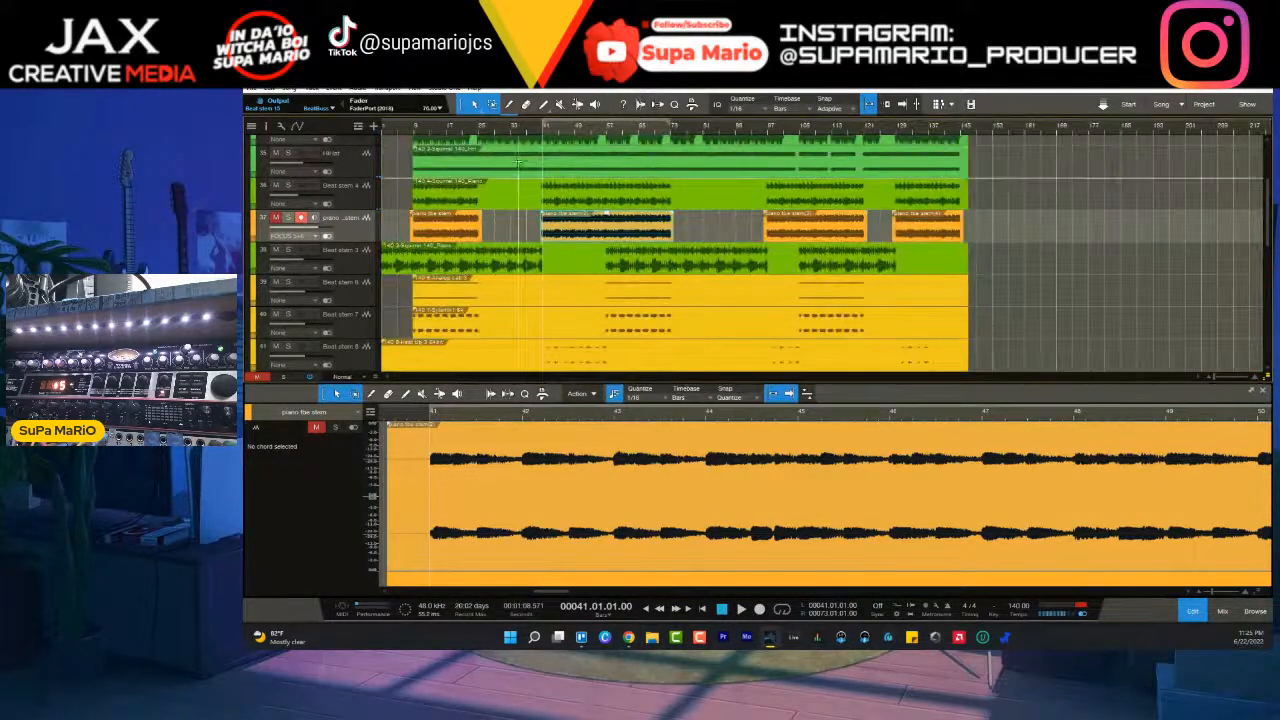
- Place the playback cursor at bar 9 and shift the first recorded piano event slightly later to match Beat stem 4's waveform
{"action": "left_click", "coordinate": [418, 132]}
{"action": "scroll", "coordinate": [418, 132], "scroll_direction": "up", "scroll_amount": 8}
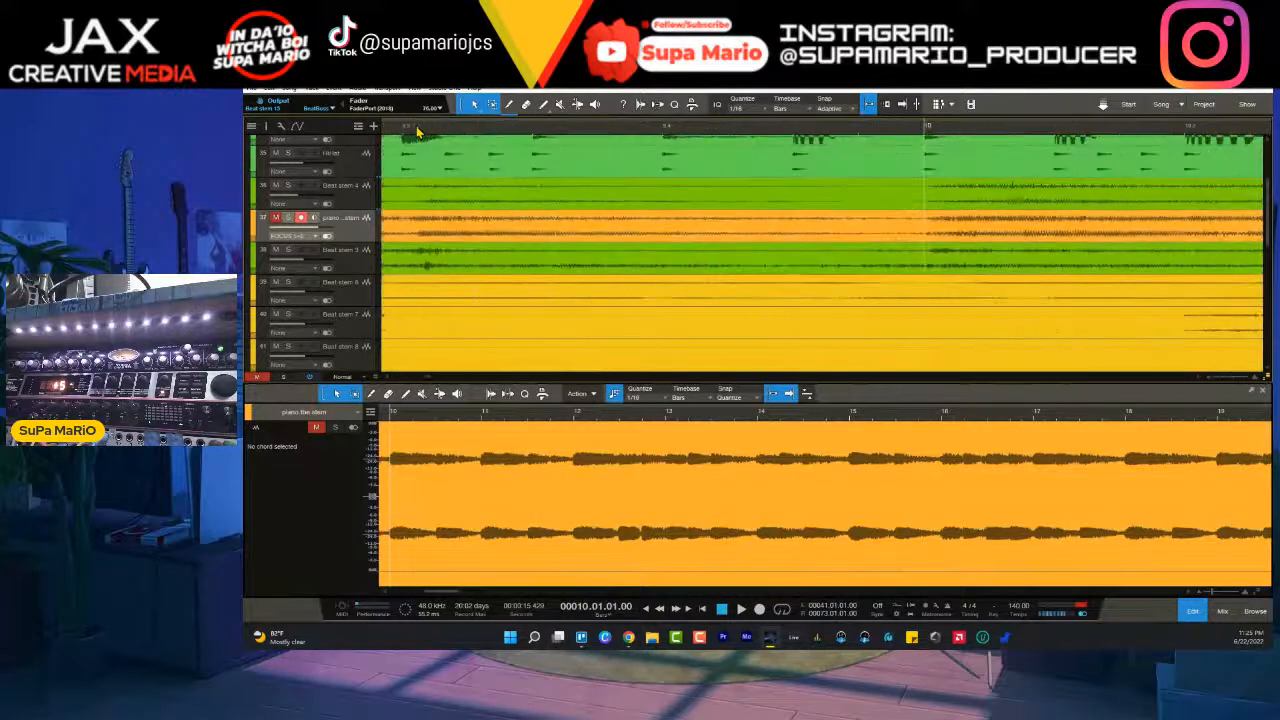
{"action": "left_click", "coordinate": [393, 133]}
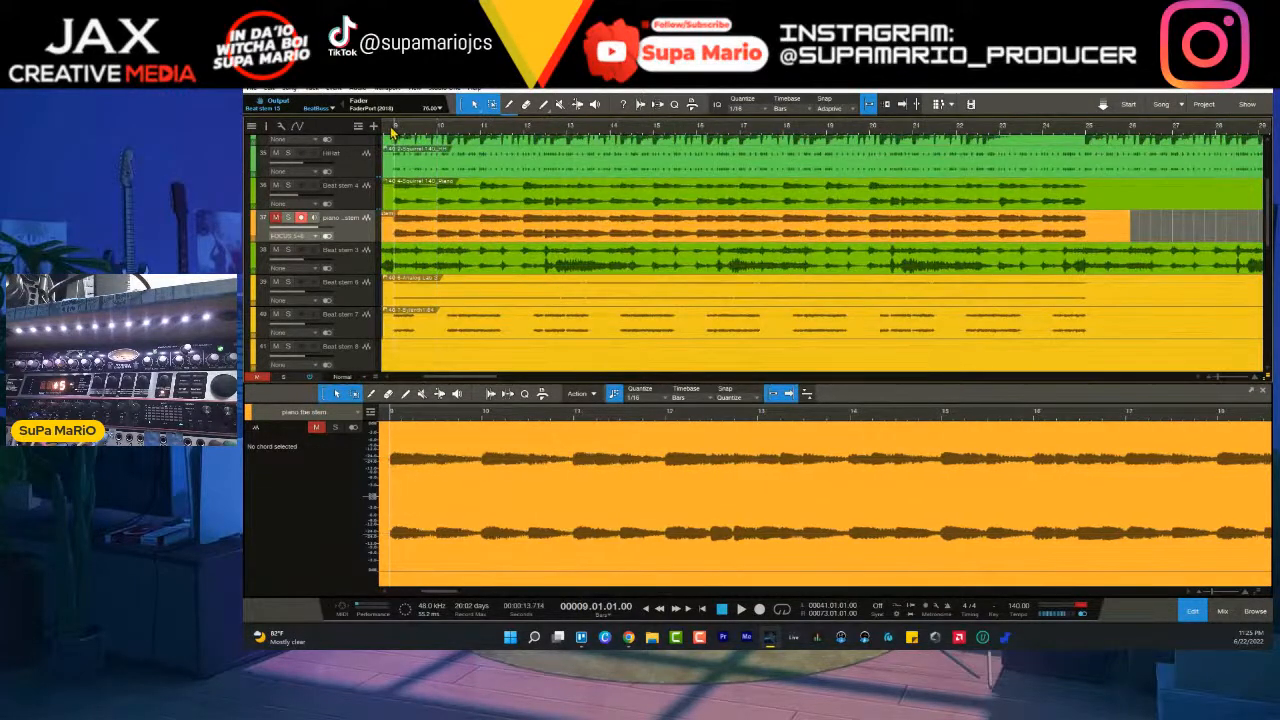
{"action": "scroll", "coordinate": [393, 133], "scroll_direction": "up", "scroll_amount": 5}
{"action": "scroll", "coordinate": [393, 133], "scroll_direction": "down", "scroll_amount": 3}
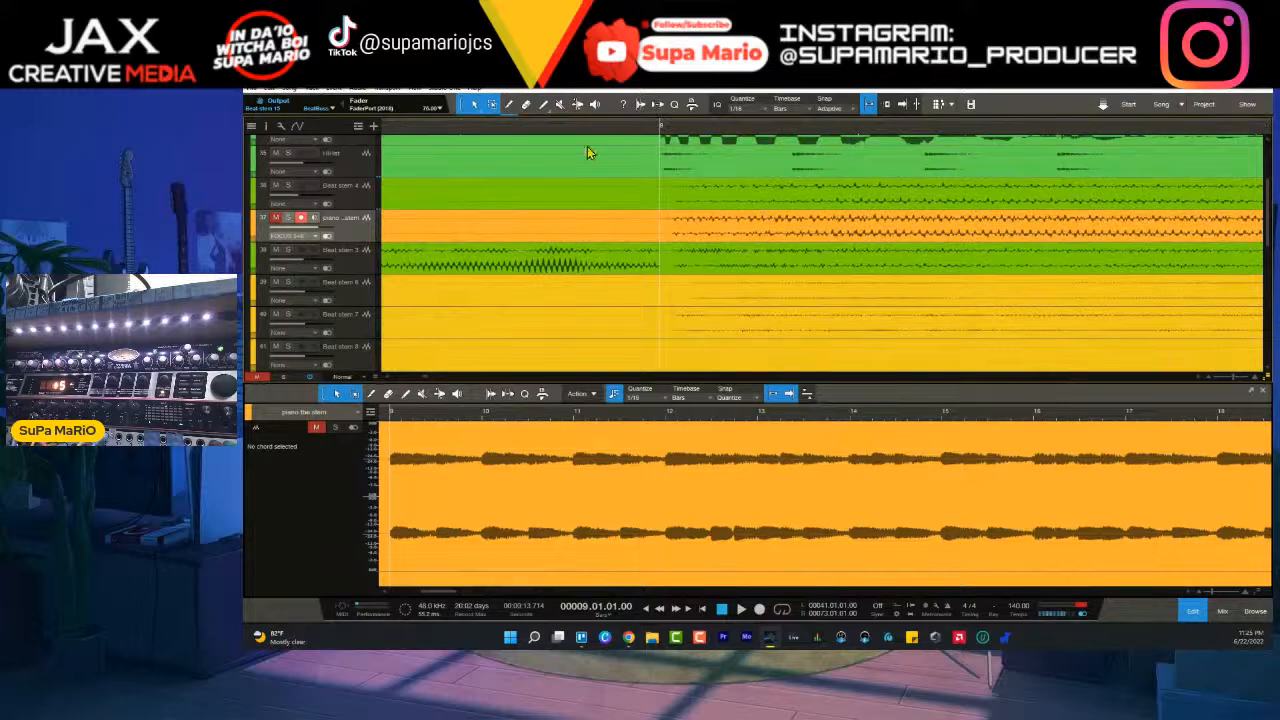
{"action": "scroll", "coordinate": [667, 131], "scroll_direction": "up", "scroll_amount": 5}
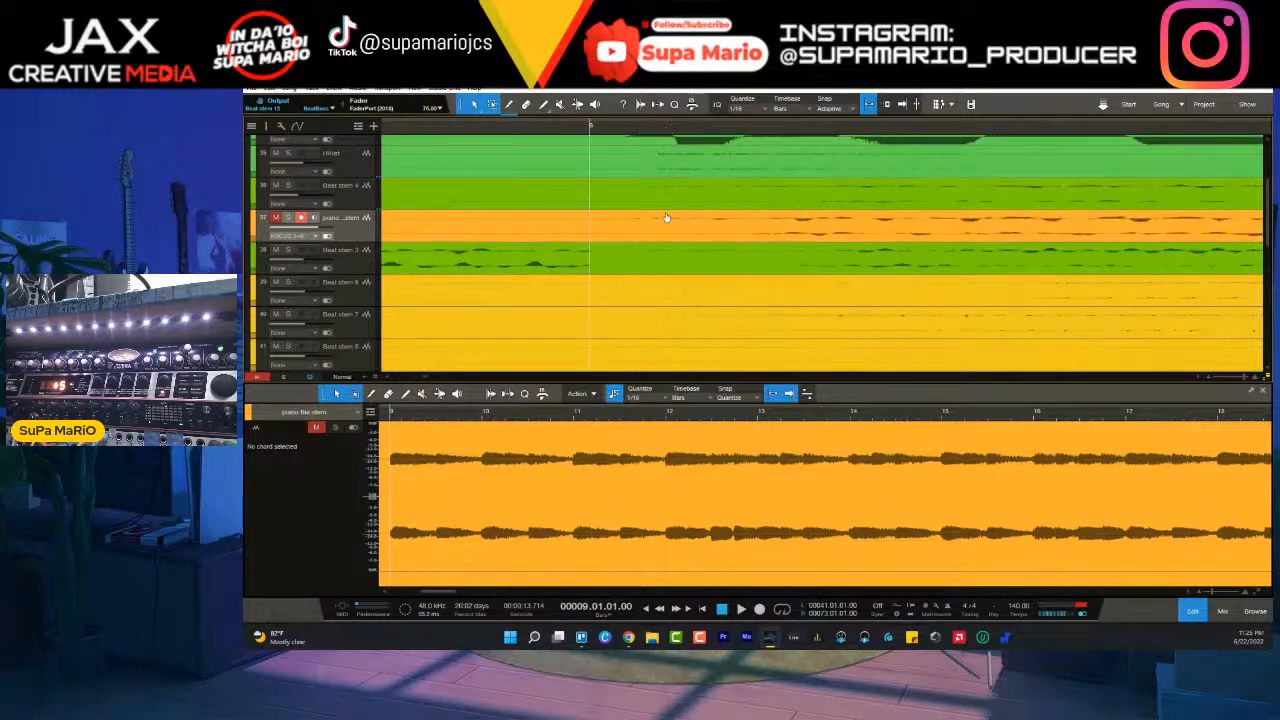
{"action": "left_click_drag", "start_coordinate": [688, 239], "coordinate": [741, 242]}
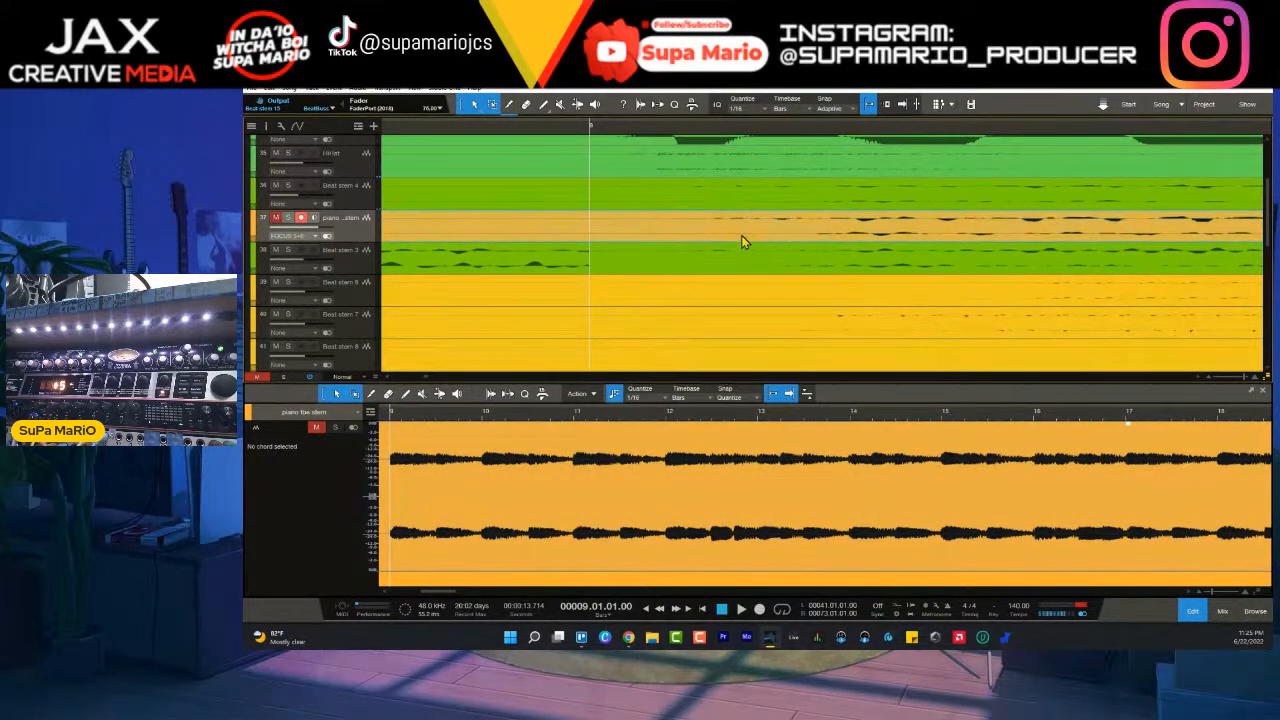
{"action": "scroll", "coordinate": [737, 142], "scroll_direction": "down", "scroll_amount": 5}
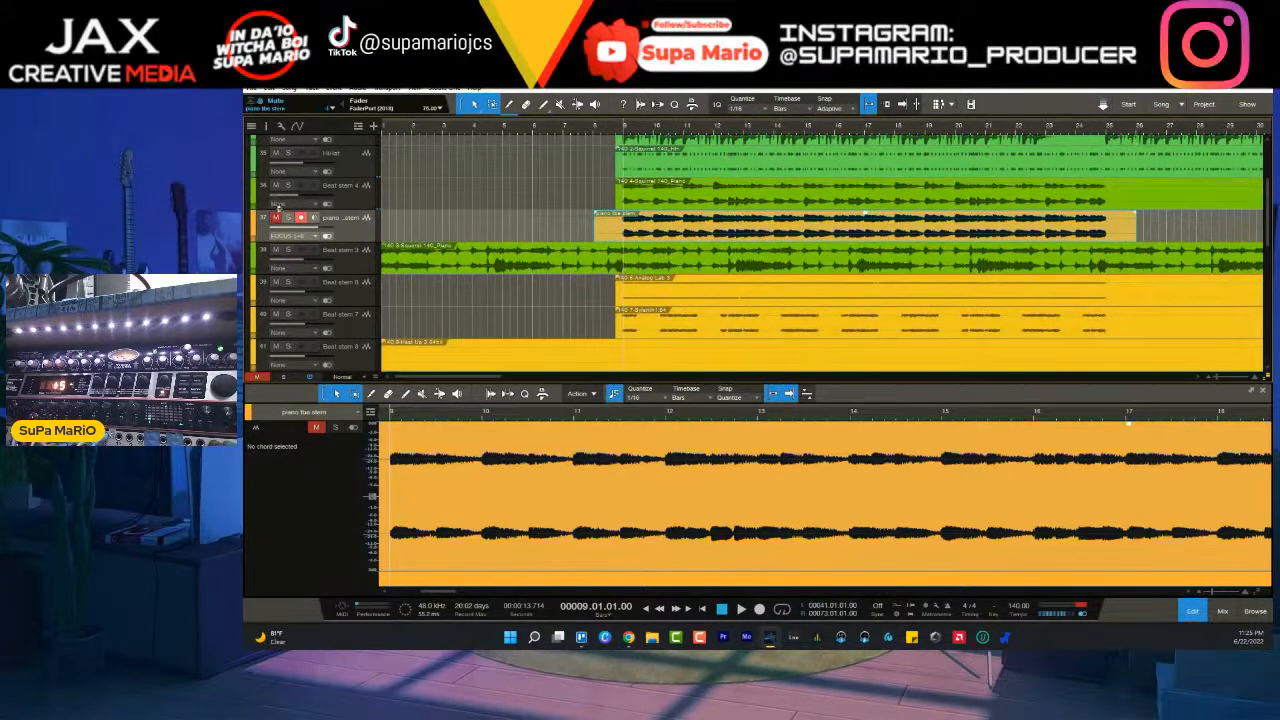
- Unmute and disarm the recorded piano track, play from bar 9 to compare it with Beat stem 4, and mute Beat stem 4
{"action": "left_click", "coordinate": [277, 221]}
{"action": "key", "text": "space"}
{"action": "left_click", "coordinate": [287, 186]}
{"action": "left_click", "coordinate": [288, 218]}
{"action": "left_click", "coordinate": [288, 218]}
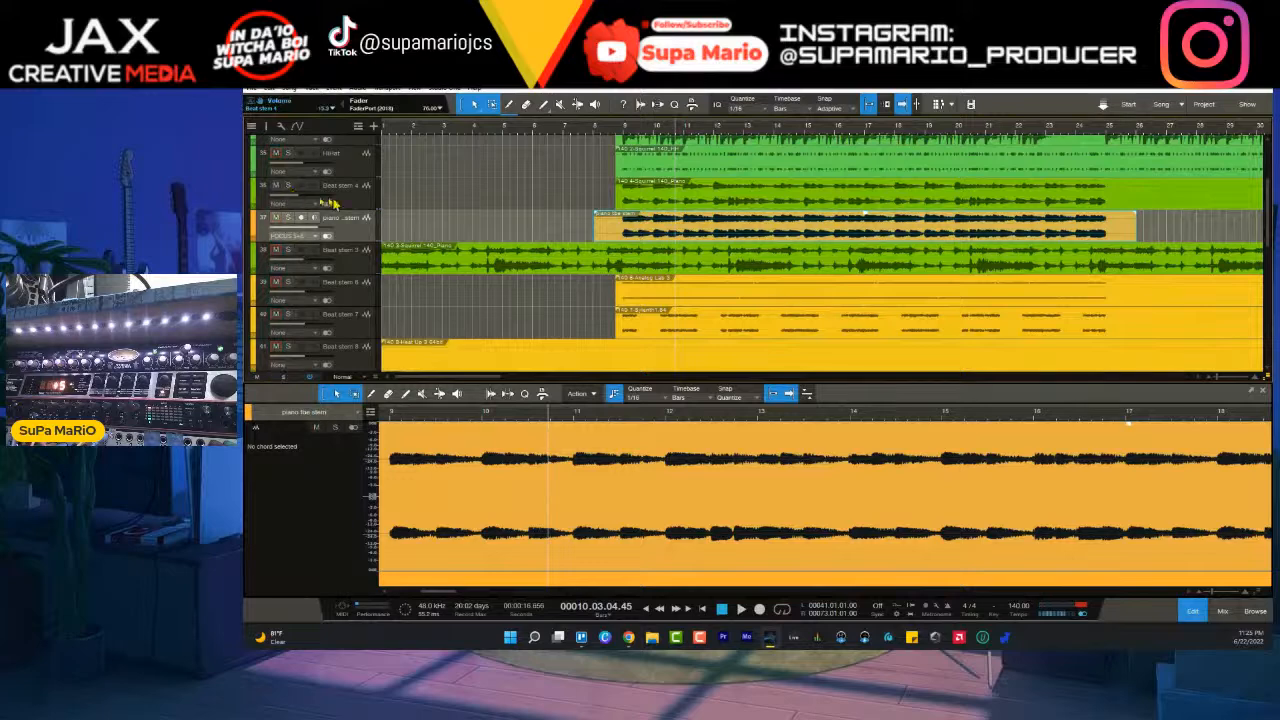
{"action": "left_click", "coordinate": [363, 200]}
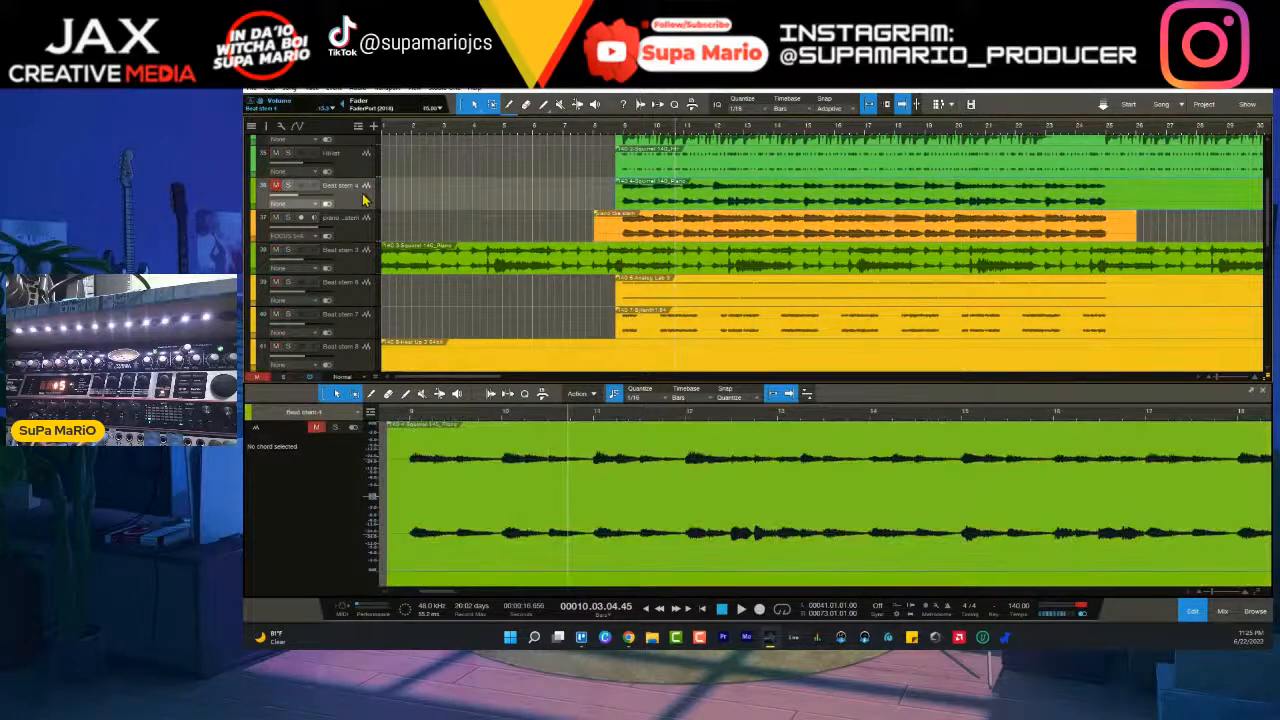
- Show the console and lower the recorded piano track's fader to about -15 dB during playback, close to Beat stem 4's level
{"action": "key", "text": "F3"}
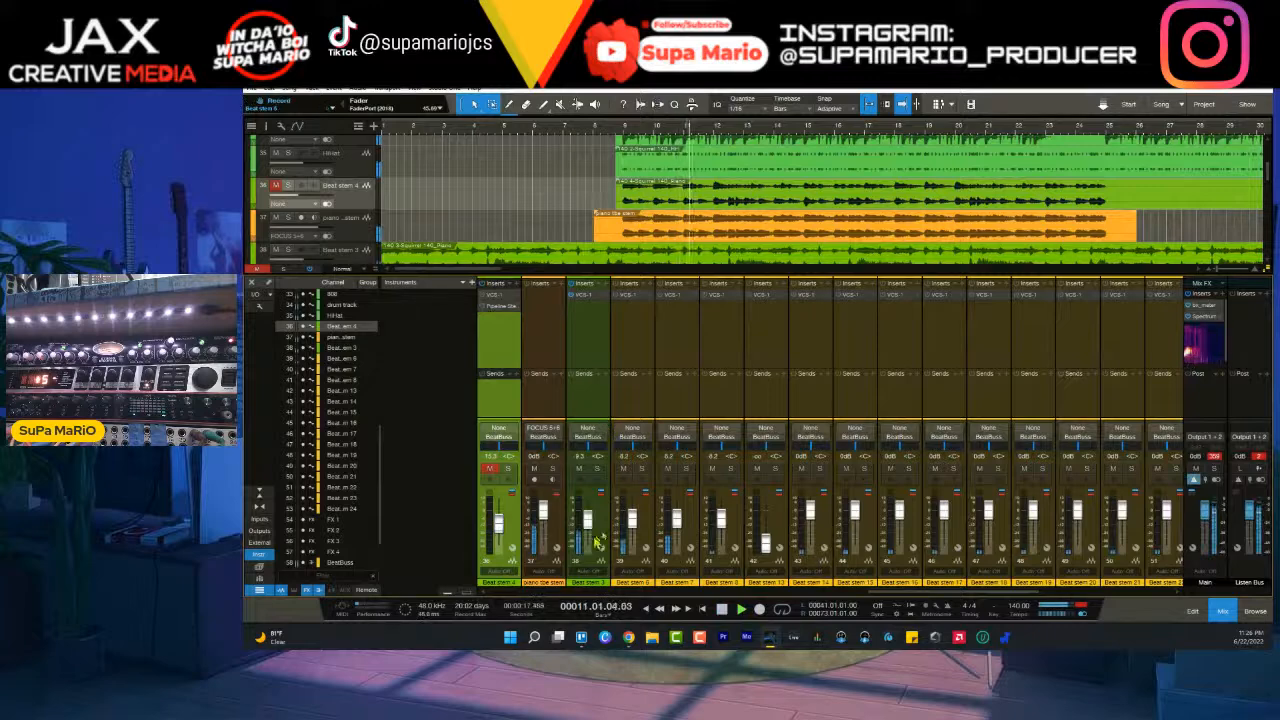
{"action": "left_click", "coordinate": [560, 527]}
{"action": "mouse_move", "coordinate": [543, 510]}
{"action": "left_mouse_down"}
{"action": "mouse_move", "coordinate": [530, 515]}
{"action": "mouse_move", "coordinate": [547, 524]}
{"action": "left_mouse_up"}
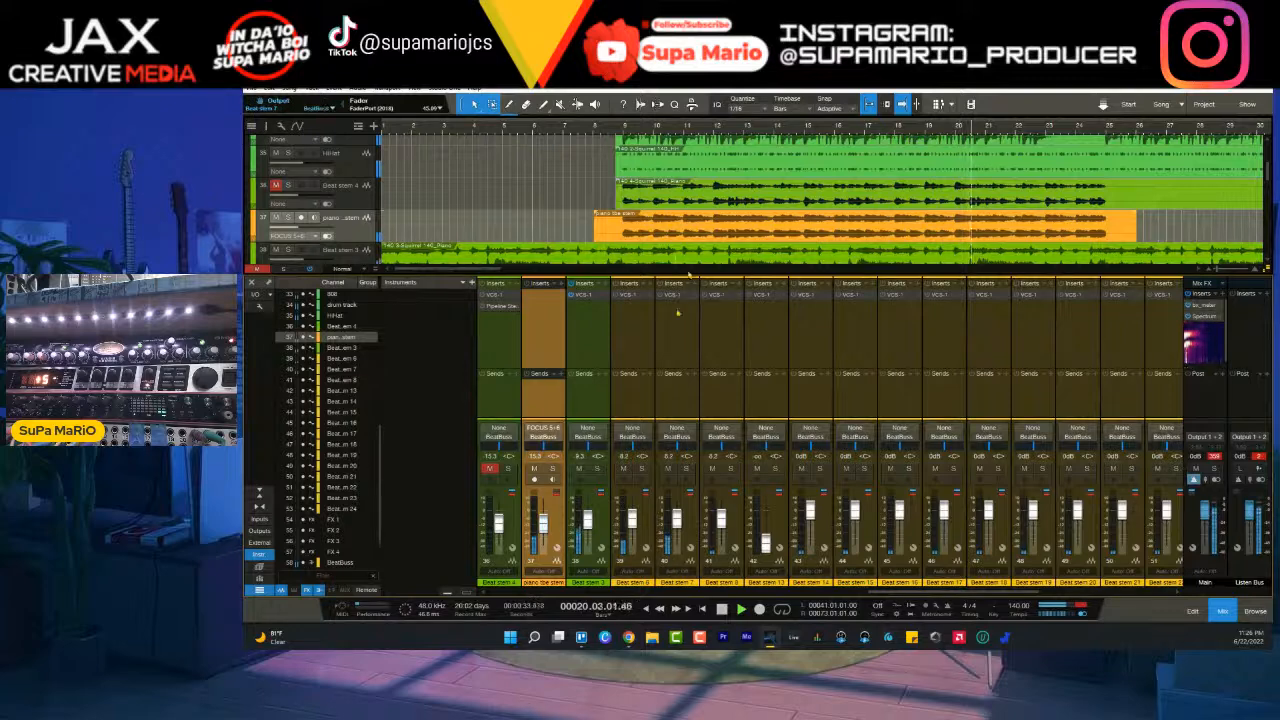
{"action": "left_click_drag", "start_coordinate": [680, 125], "coordinate": [587, 244]}
{"action": "key", "text": "space"}
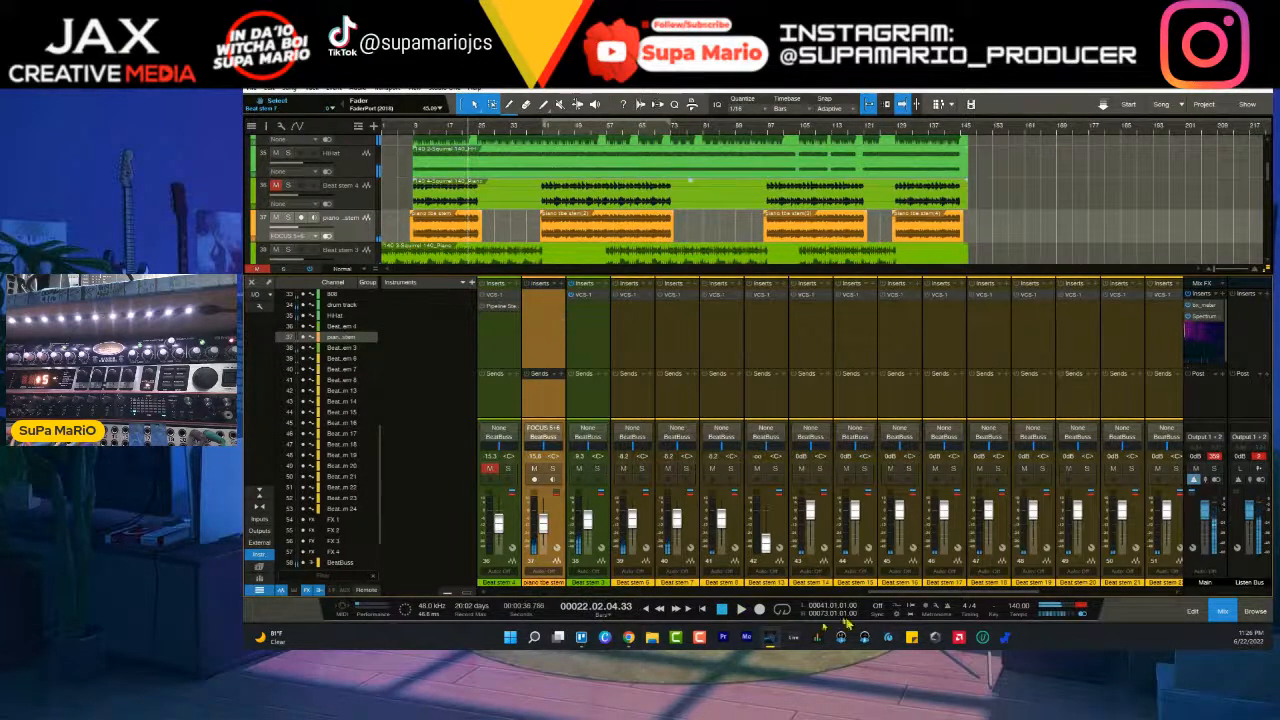
- Lower the HiHat channel's fader to about -10 dB and check the Pipeline XT insert on Beat stem 4
{"action": "left_click_drag", "start_coordinate": [895, 590], "coordinate": [768, 572]}
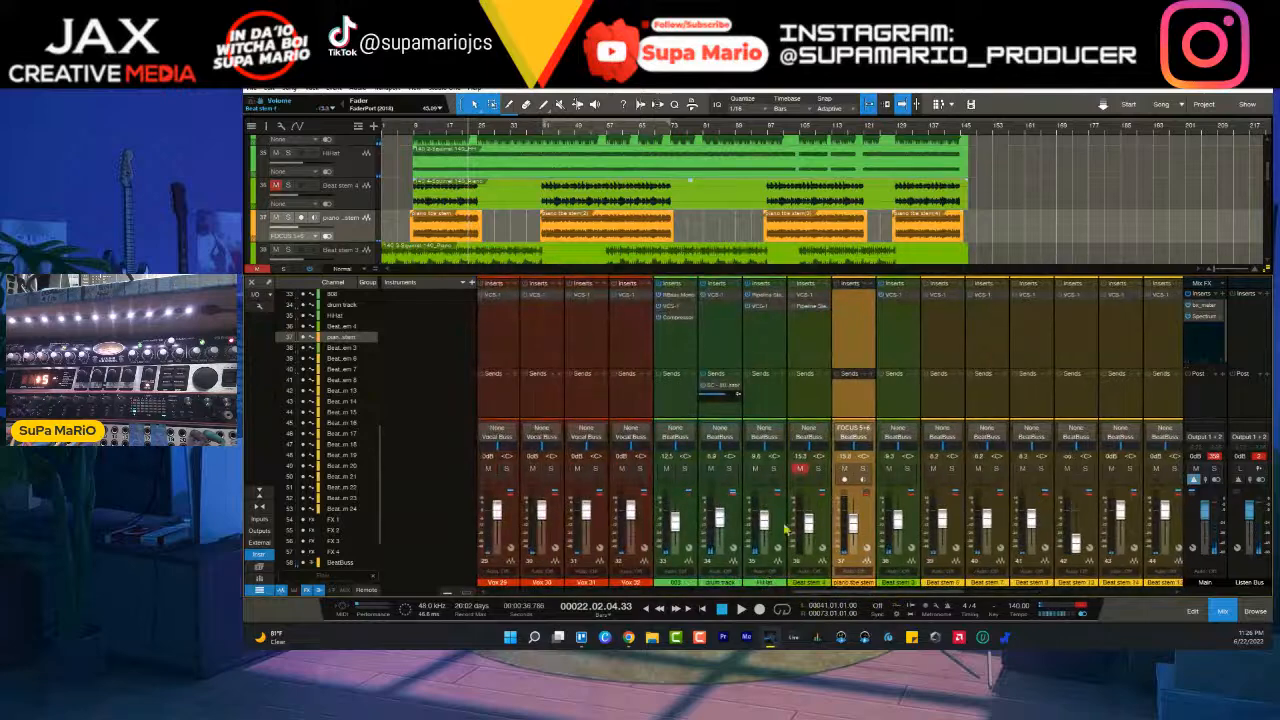
{"action": "left_click", "coordinate": [783, 524]}
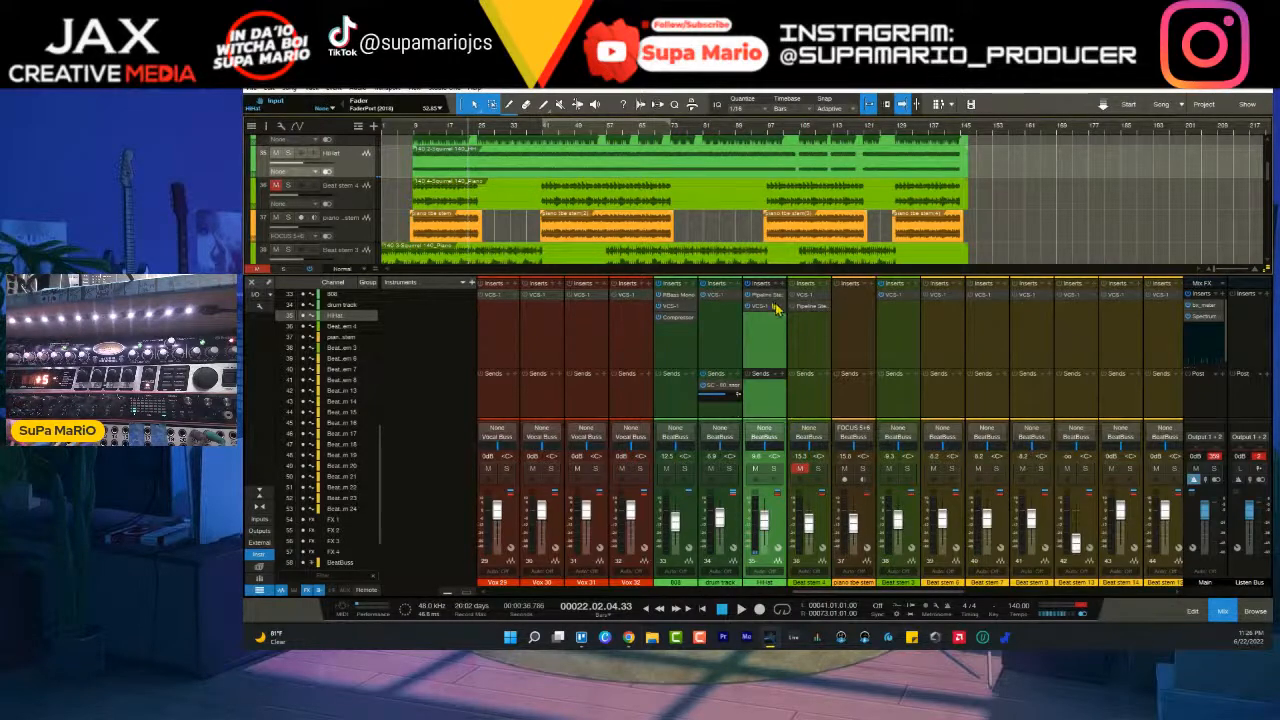
{"action": "left_click", "coordinate": [810, 310]}
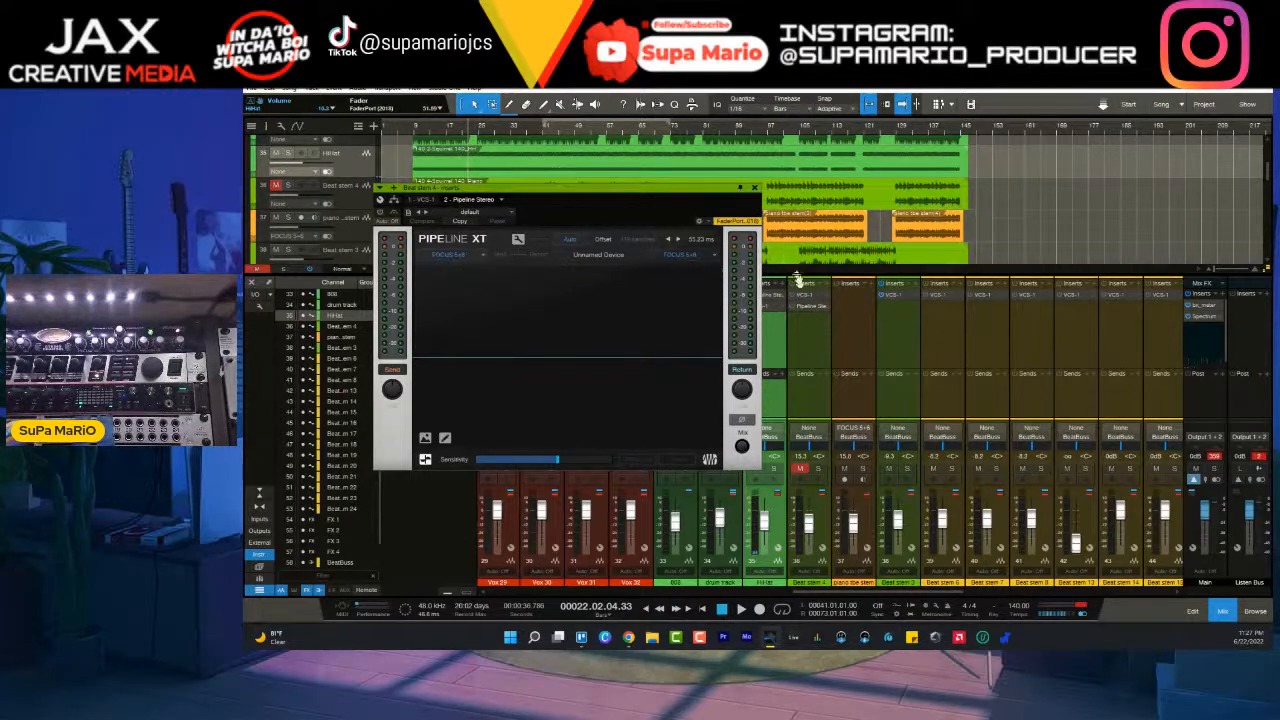
{"action": "left_click", "coordinate": [755, 188]}
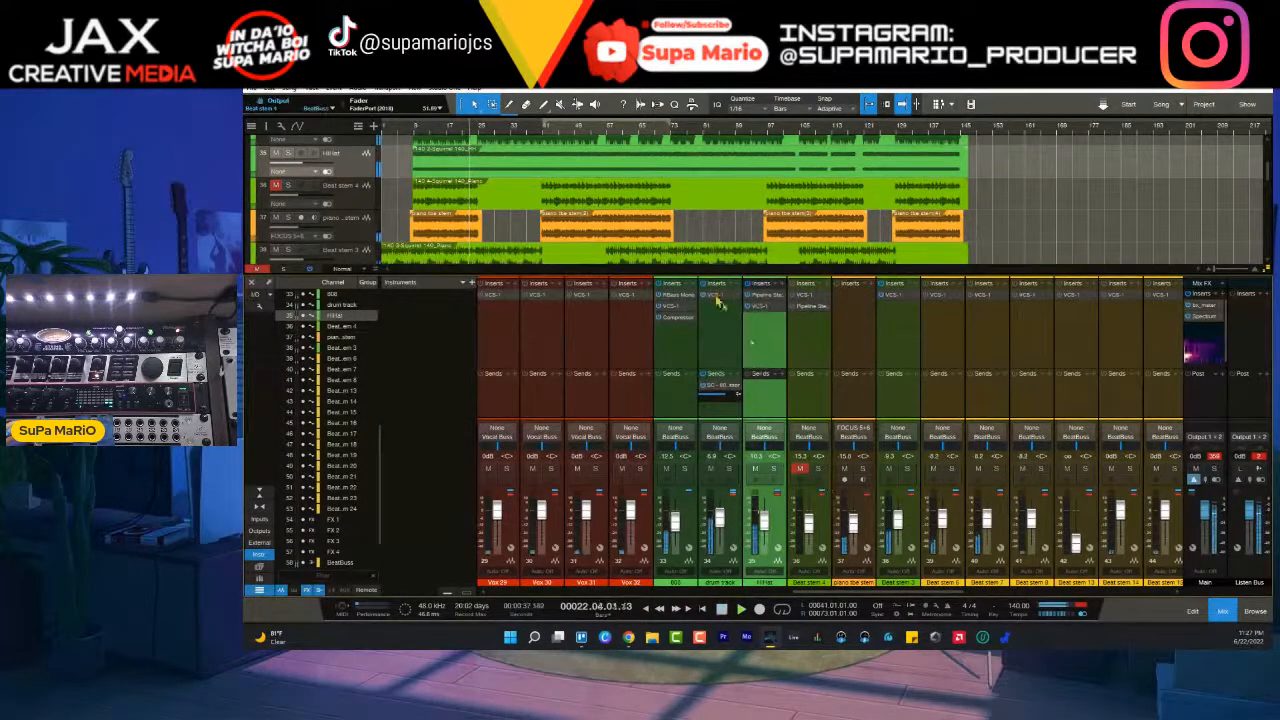
- Play from around bar 41 and briefly solo the recorded piano, Beat stem 6 and Beat stem 8 to identify each sound
{"action": "left_click", "coordinate": [546, 140]}
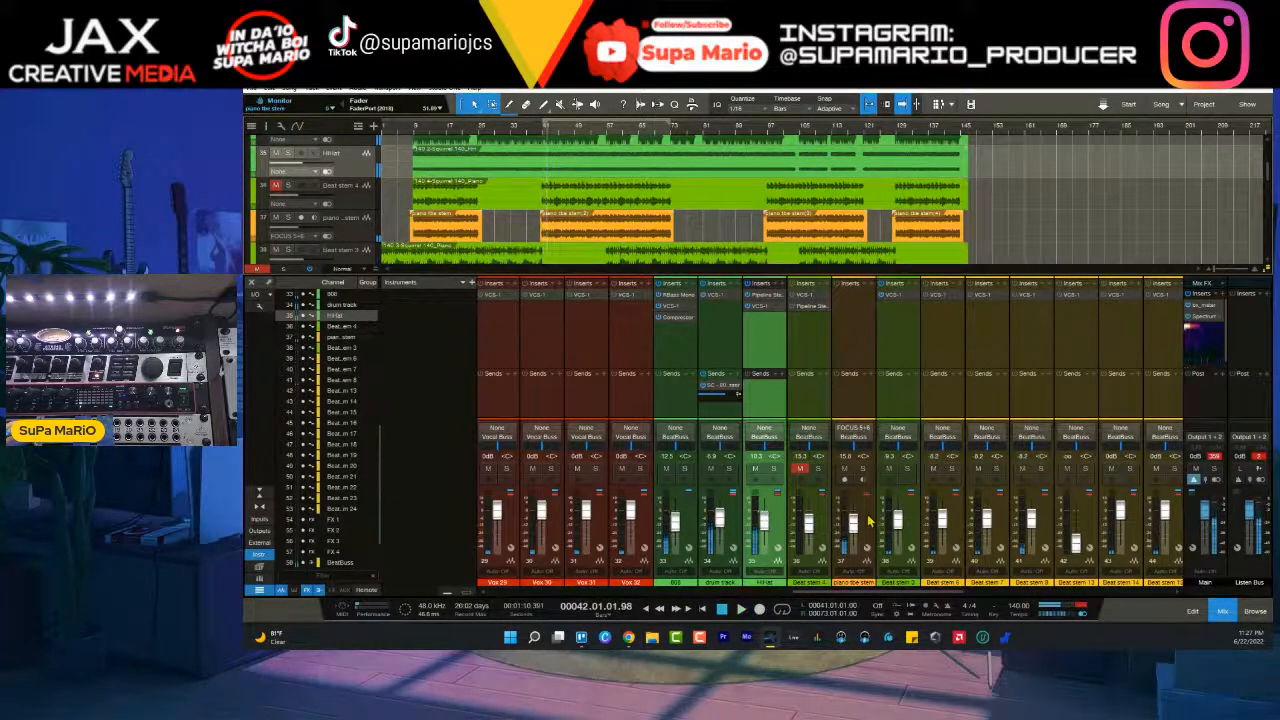
{"action": "left_click", "coordinate": [866, 482]}
{"action": "left_click", "coordinate": [862, 468]}
{"action": "left_click", "coordinate": [863, 469]}
{"action": "left_click", "coordinate": [951, 469]}
{"action": "left_click", "coordinate": [951, 469]}
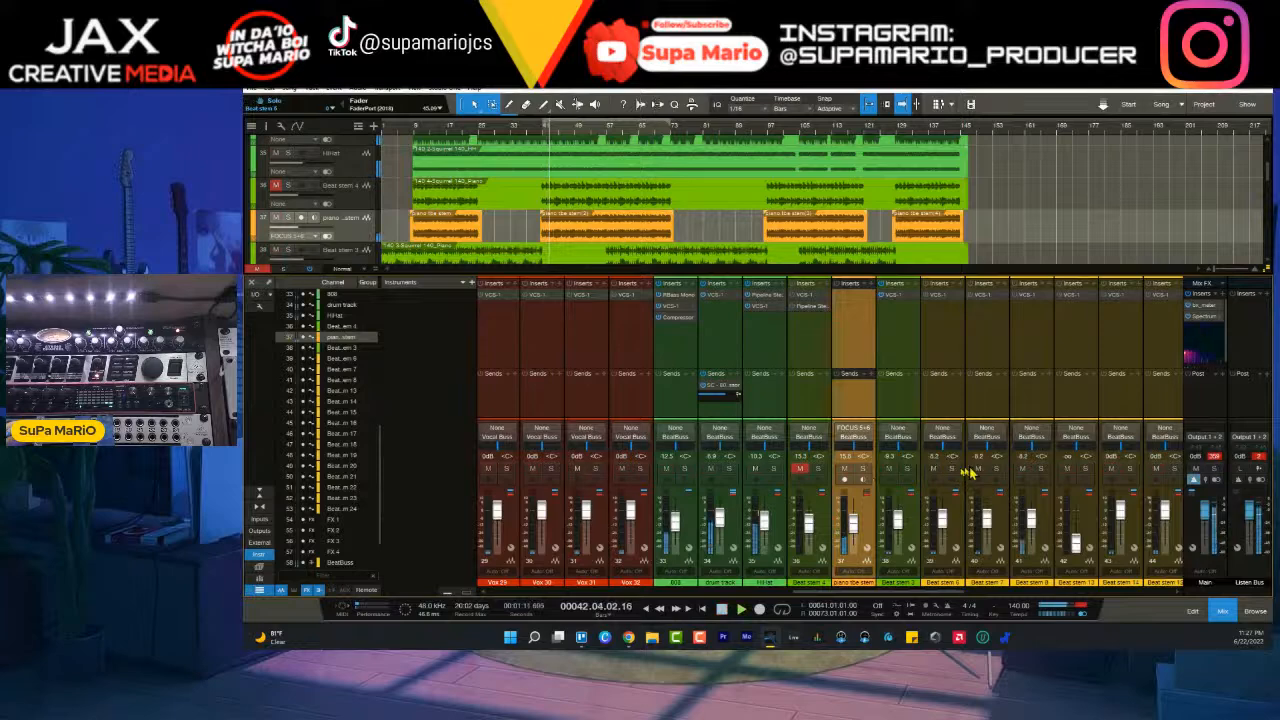
{"action": "left_click", "coordinate": [1040, 468]}
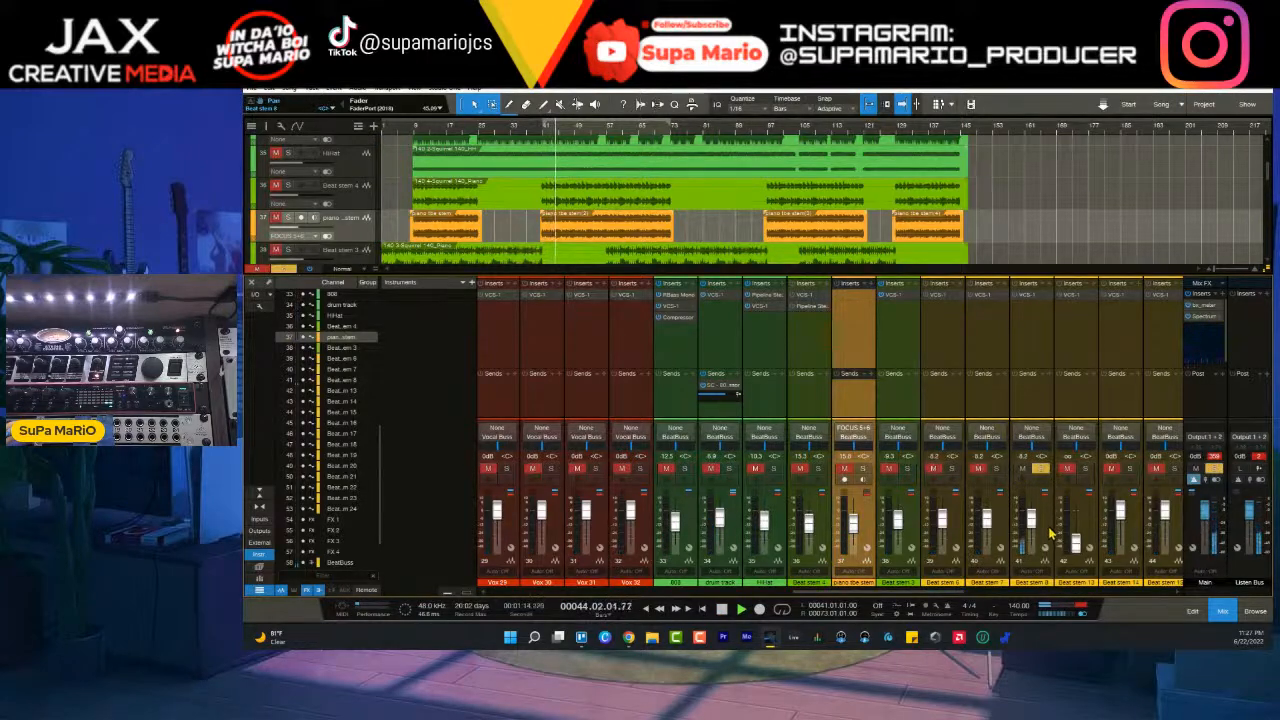
{"action": "left_click", "coordinate": [1037, 468]}
{"action": "left_click", "coordinate": [1043, 468]}
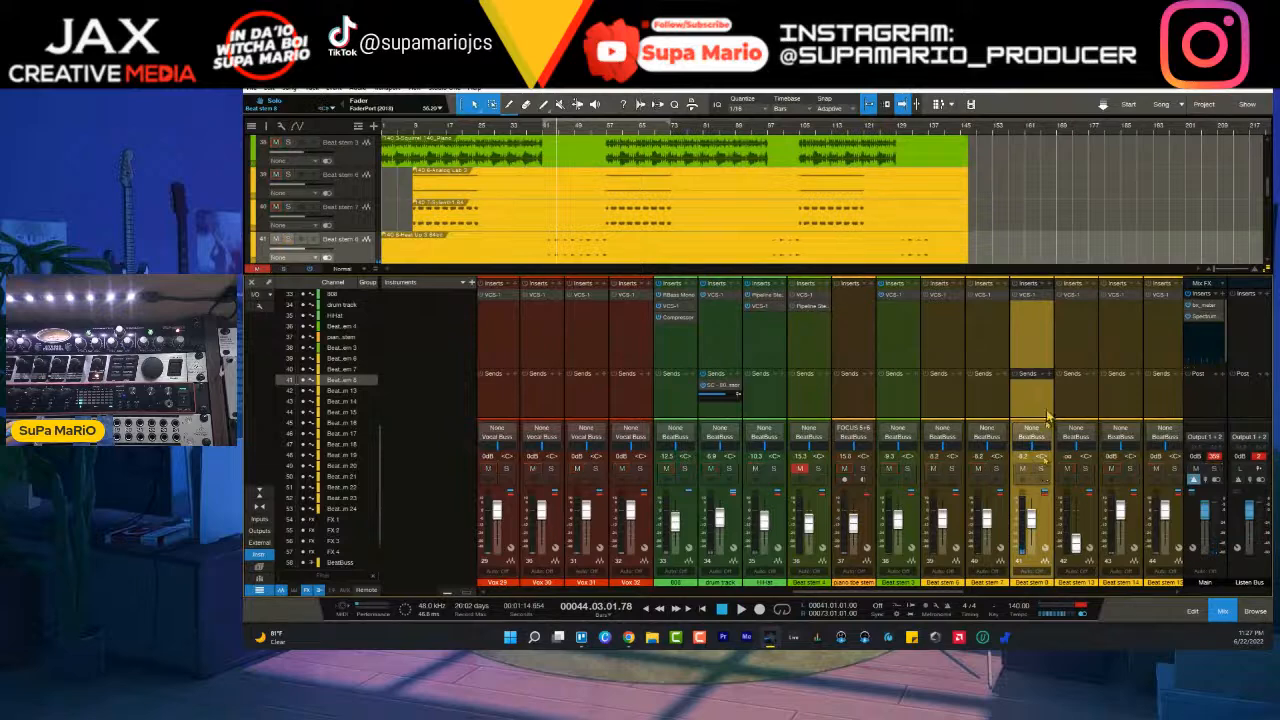
- Show the input controls on the console channels and raise Beat stem 8's input gain while rebalancing its fader
{"action": "left_click", "coordinate": [260, 306]}
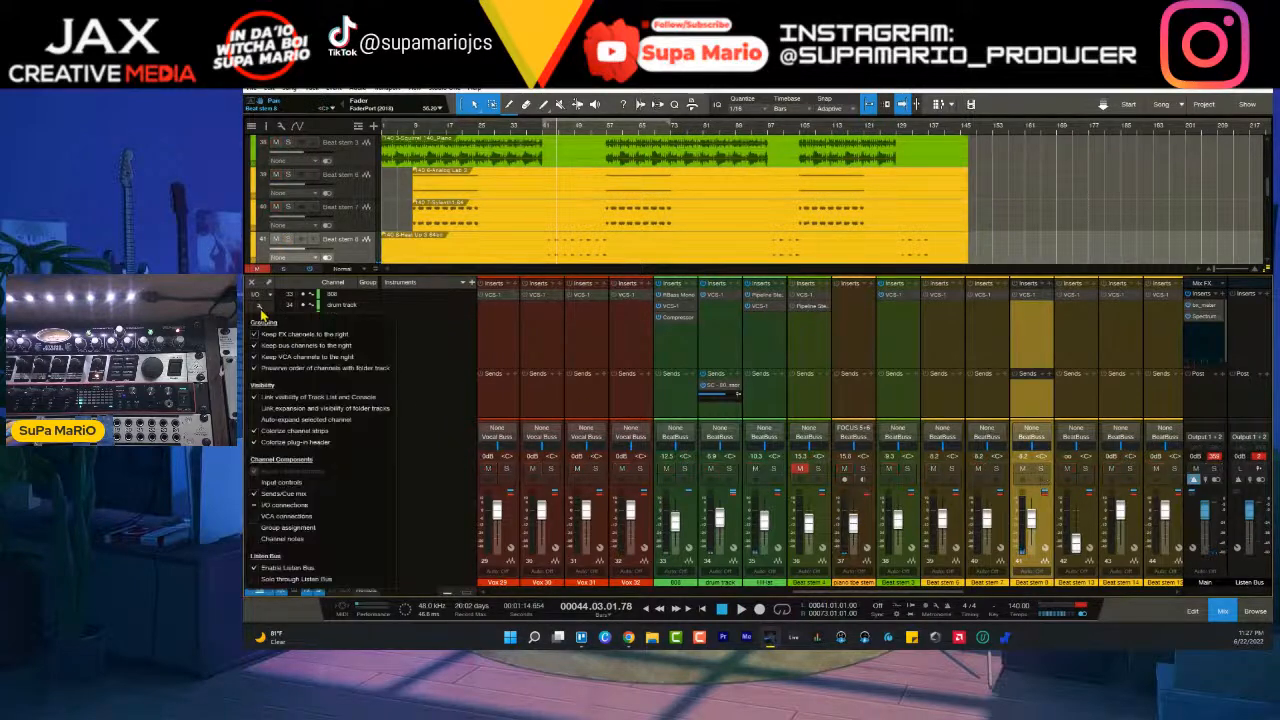
{"action": "left_click", "coordinate": [255, 482]}
{"action": "left_click", "coordinate": [1030, 294]}
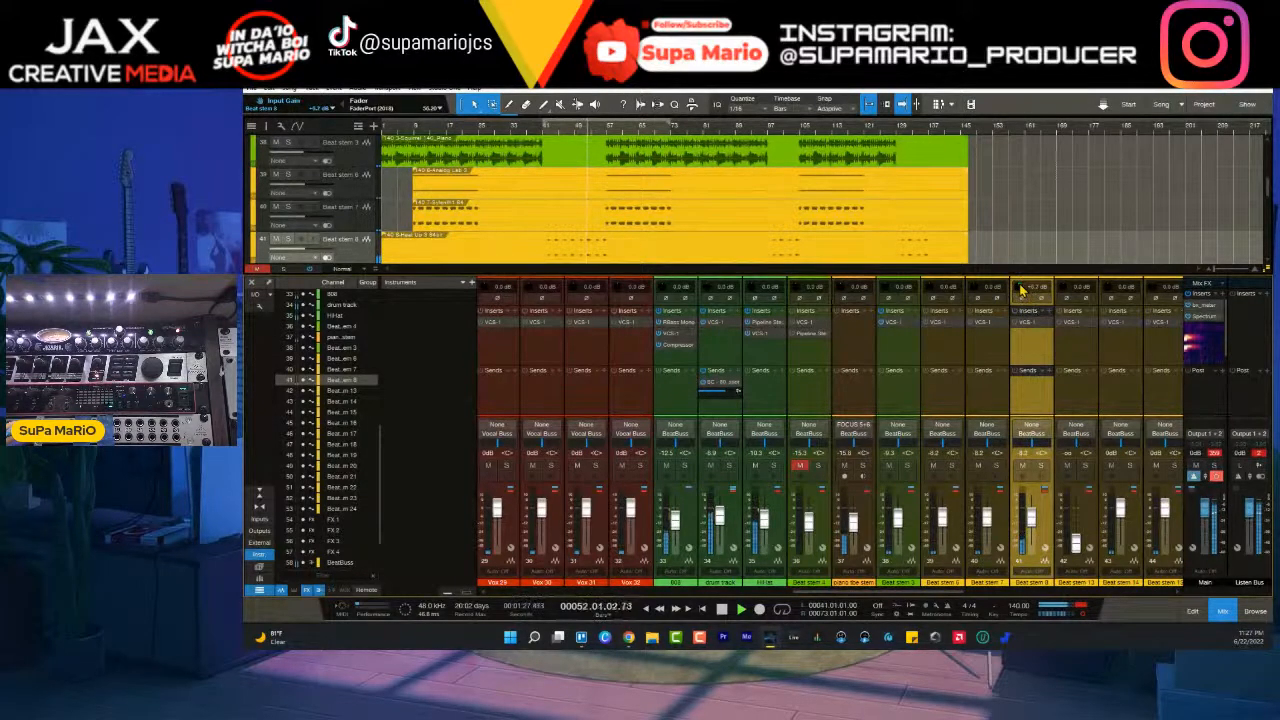
{"action": "scroll", "coordinate": [1041, 520], "scroll_direction": "down", "scroll_amount": 2}
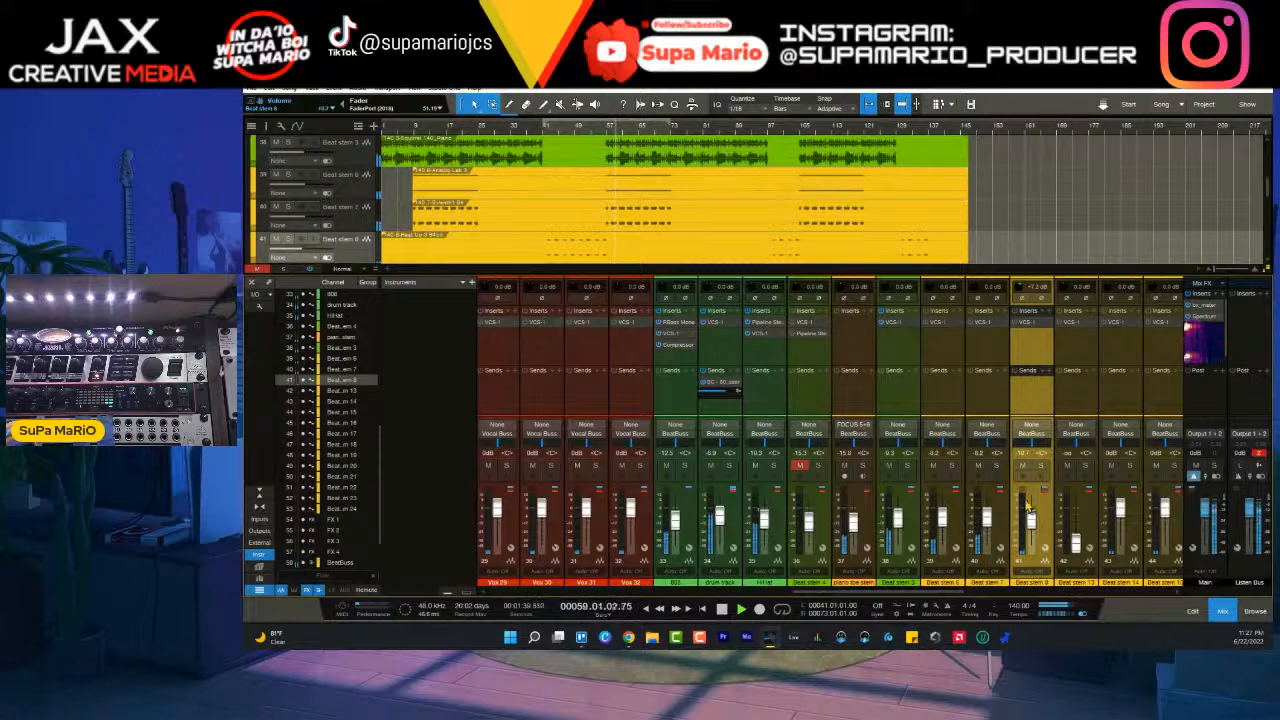
- Play again from bar 41, enable and open Beat stem 8's VCS-1 channel strip, and solo the channel
{"action": "left_click", "coordinate": [545, 133]}
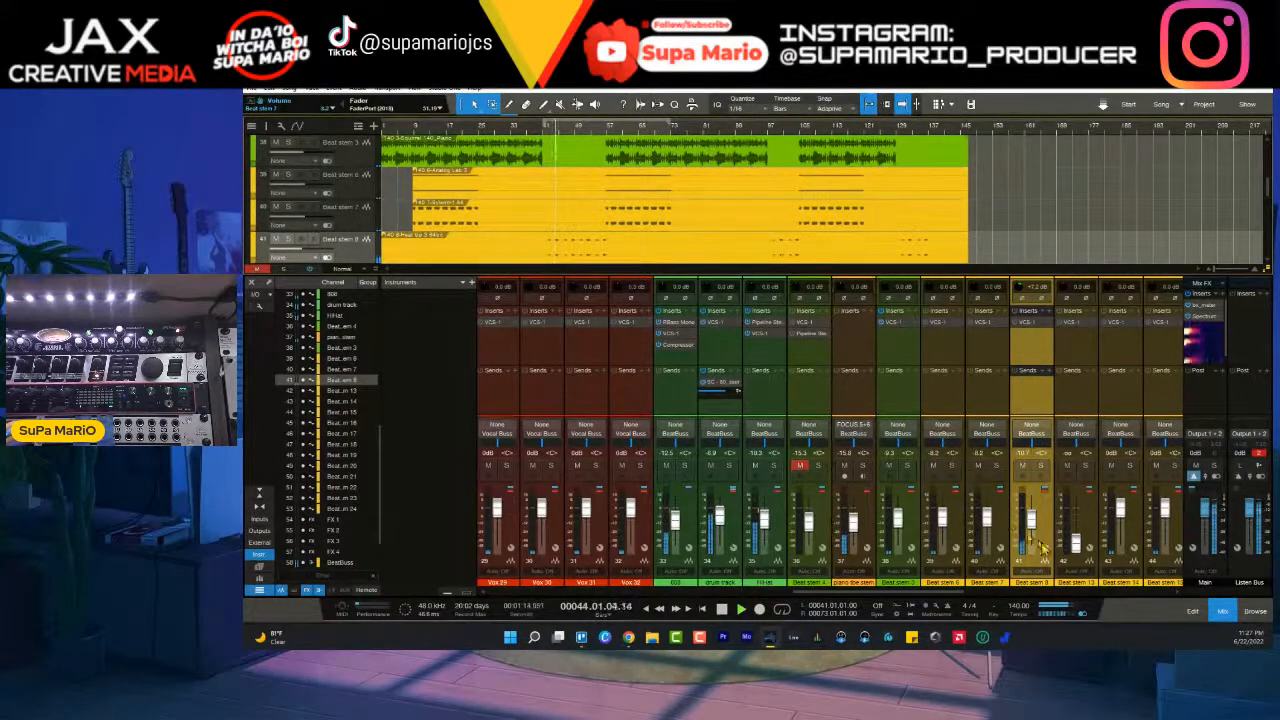
{"action": "key", "text": "space"}
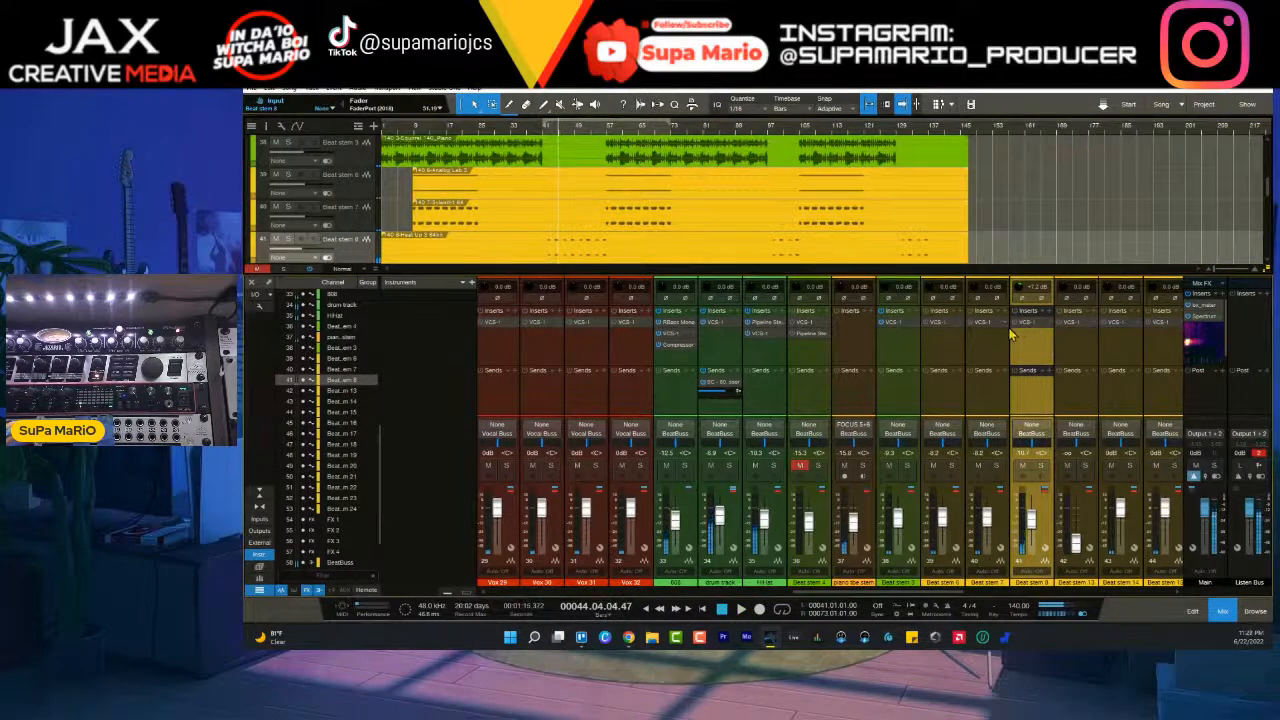
{"action": "left_click", "coordinate": [1020, 323]}
{"action": "left_click_drag", "start_coordinate": [622, 197], "coordinate": [851, 188]}
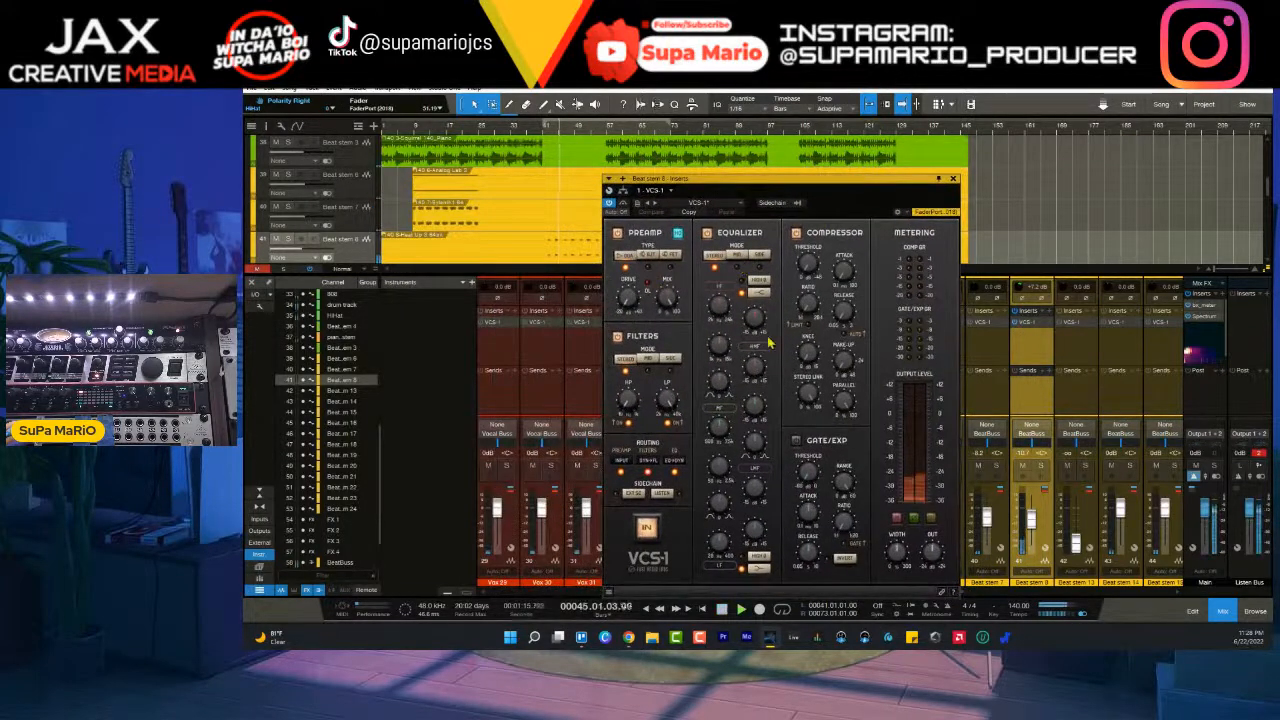
{"action": "left_click", "coordinate": [1041, 466]}
- Audition the VCS-1 preamp types on Beat stem 8, return to the first type and increase its Drive
{"action": "left_click", "coordinate": [648, 256]}
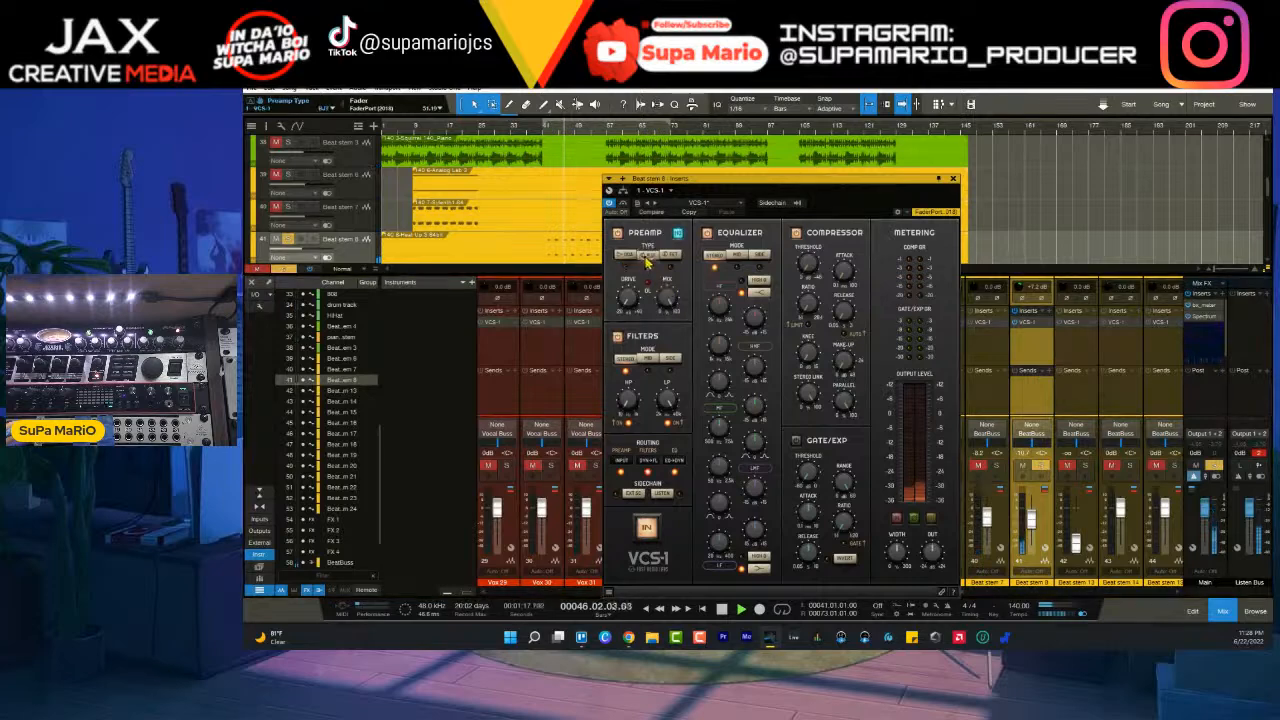
{"action": "left_click", "coordinate": [671, 257]}
{"action": "left_click", "coordinate": [627, 257]}
{"action": "left_click_drag", "start_coordinate": [633, 300], "coordinate": [632, 247]}
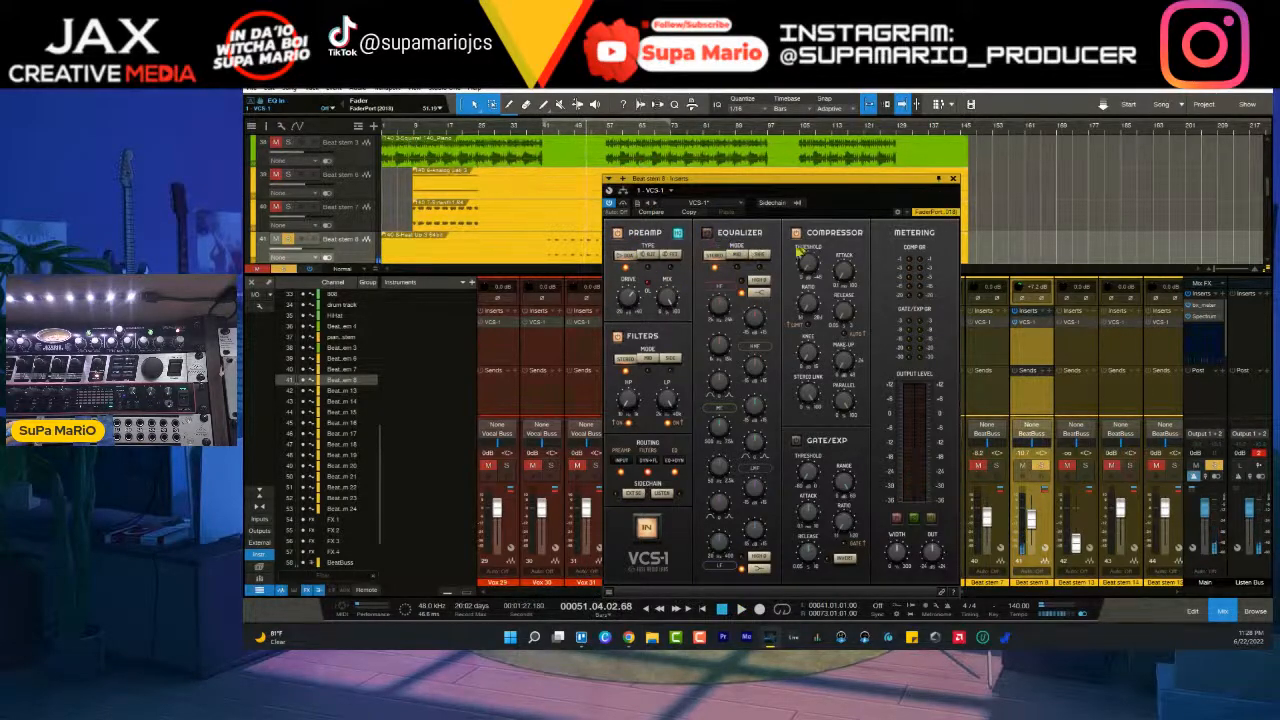
- Widen Beat stem 8's output with the VCS-1 Width control while it plays, and close the channel strip
{"action": "key", "text": "space"}
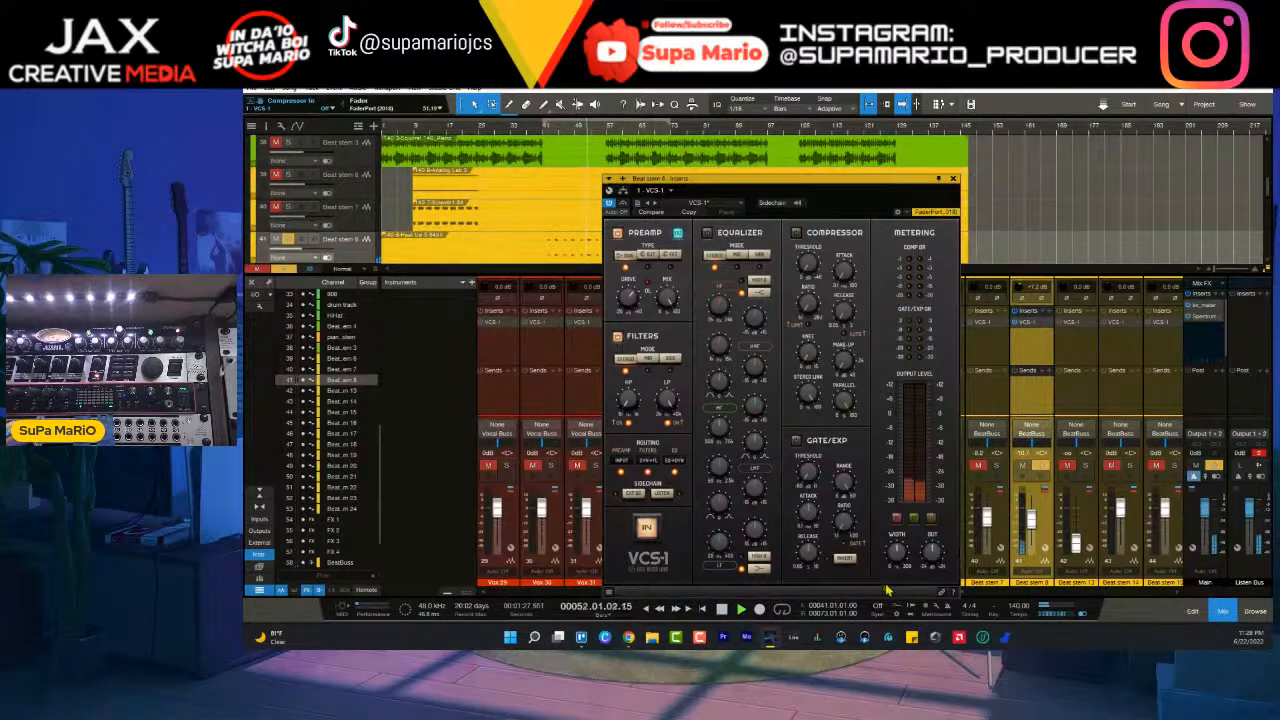
{"action": "mouse_move", "coordinate": [903, 551]}
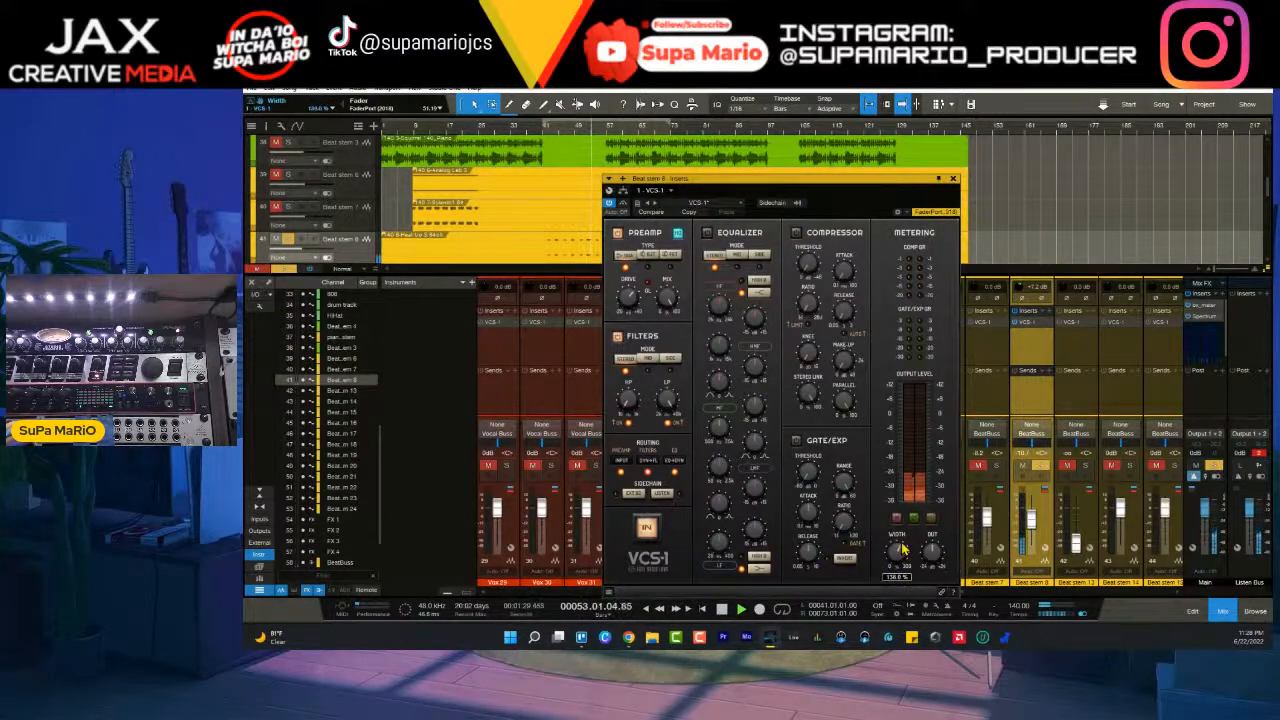
{"action": "key", "text": "space"}
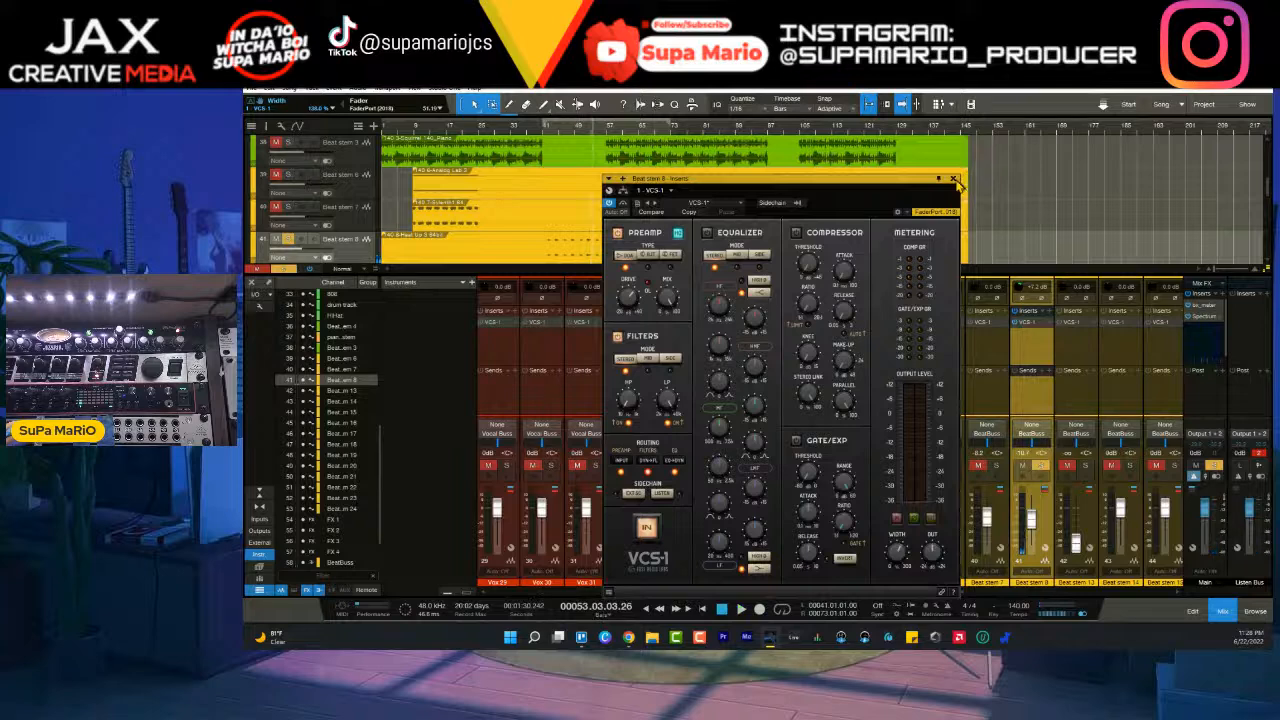
{"action": "left_click", "coordinate": [954, 179]}
- Listen to the full mix with the adjusted Beat stem 8, and restart playback from around bar 41
{"action": "key", "text": "space"}
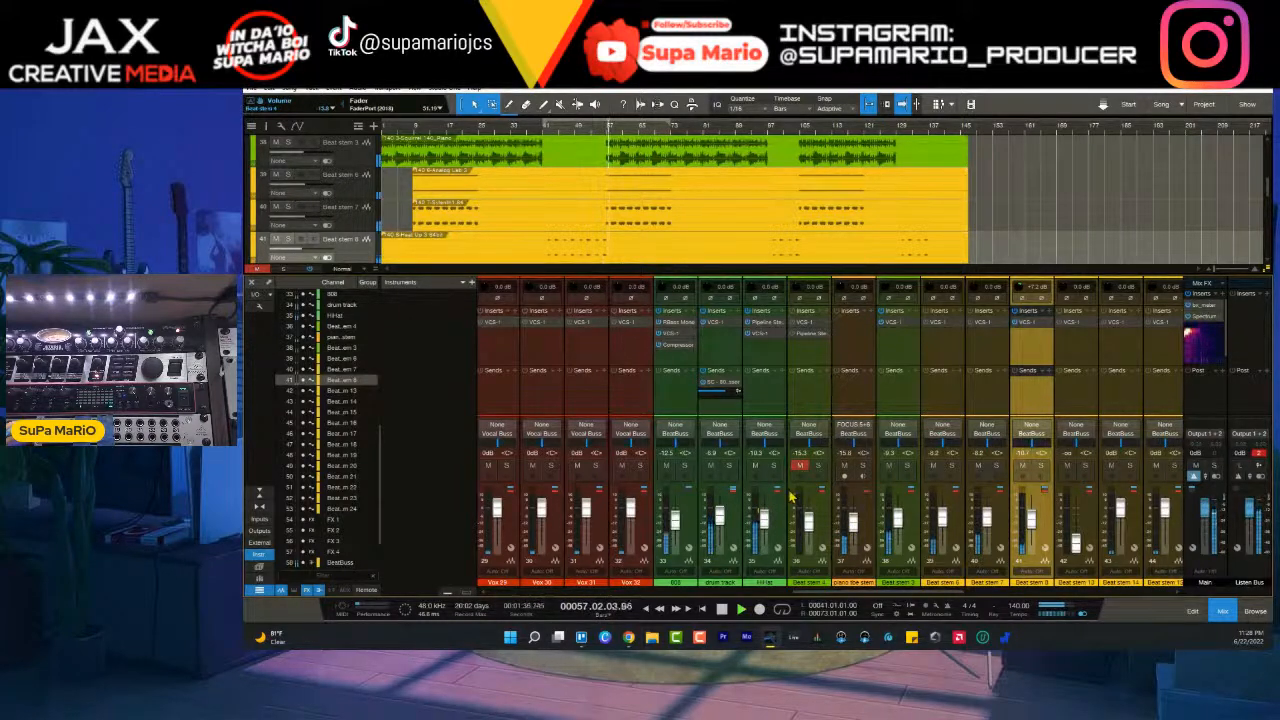
{"action": "scroll", "coordinate": [870, 592], "scroll_direction": "right", "scroll_amount": 3}
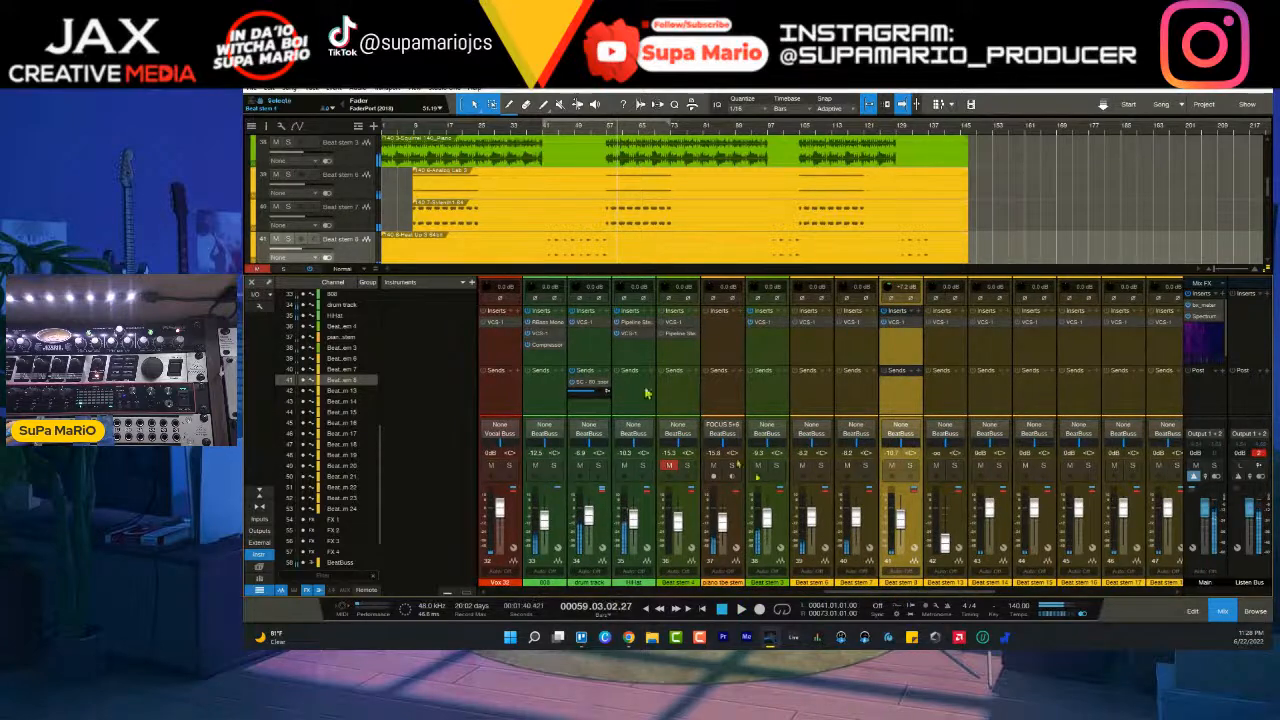
{"action": "scroll", "coordinate": [568, 200], "scroll_direction": "down", "scroll_amount": 3}
{"action": "scroll", "coordinate": [571, 200], "scroll_direction": "up", "scroll_amount": 2}
{"action": "scroll", "coordinate": [570, 198], "scroll_direction": "down", "scroll_amount": 2}
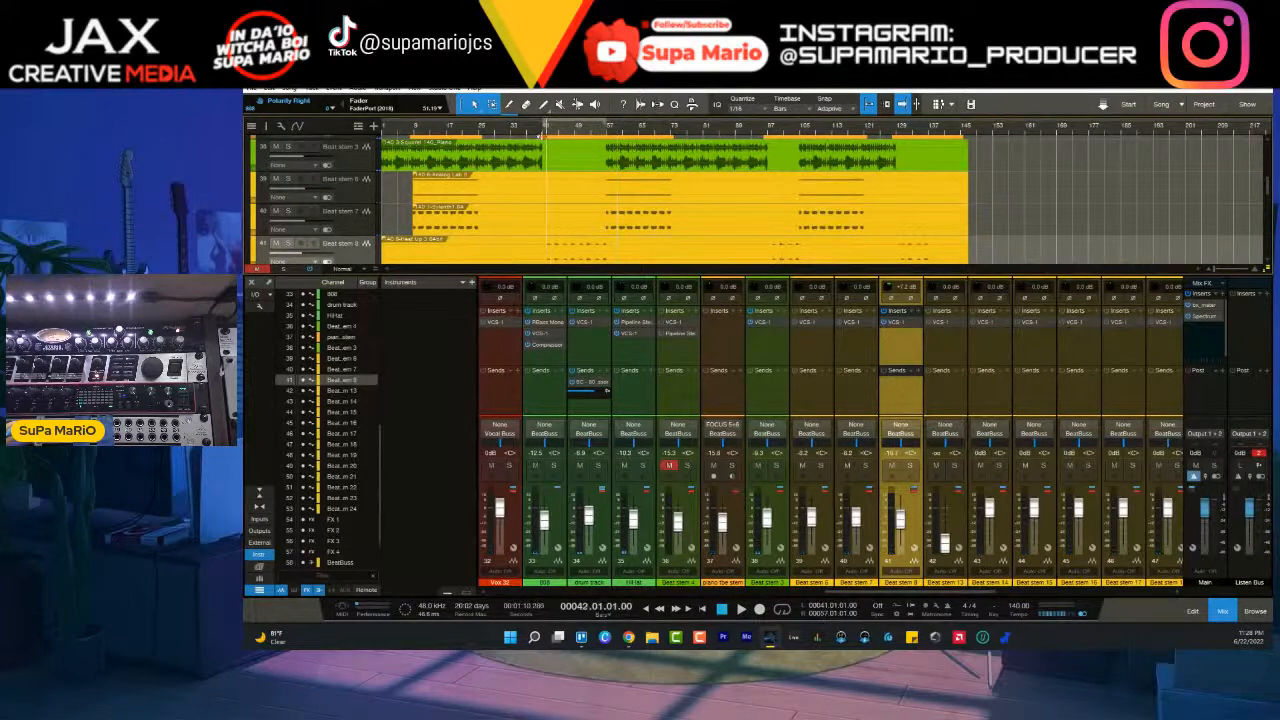
{"action": "key", "text": "space"}
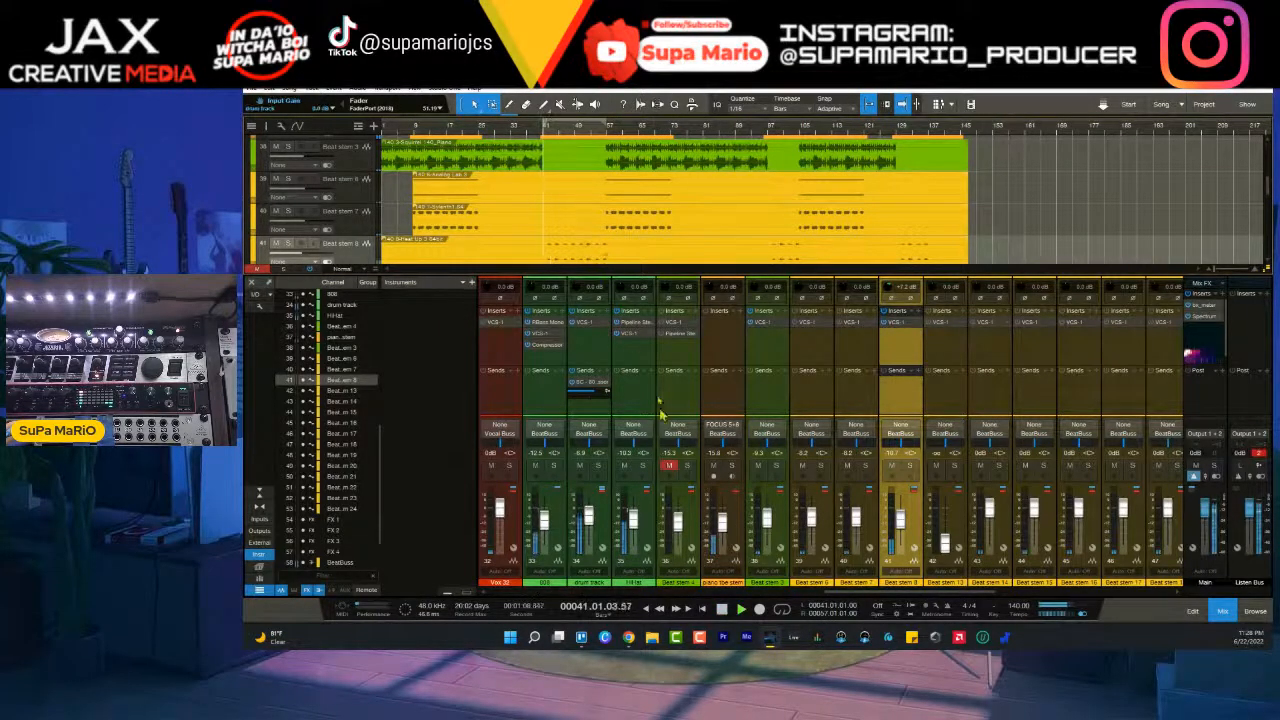
- Select the drum track and HiHat channels and create a bus for them
{"action": "left_click", "coordinate": [611, 520]}
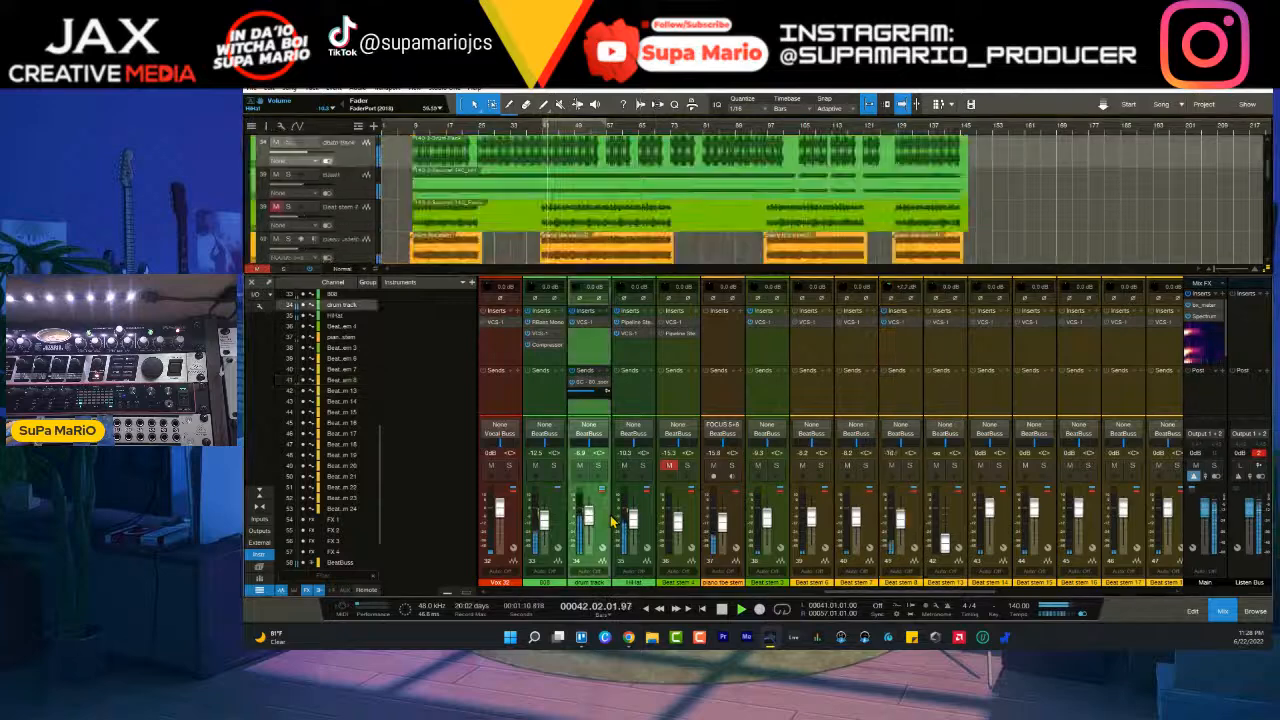
{"action": "left_click", "coordinate": [652, 517], "text": "shift"}
{"action": "right_click", "coordinate": [652, 514]}
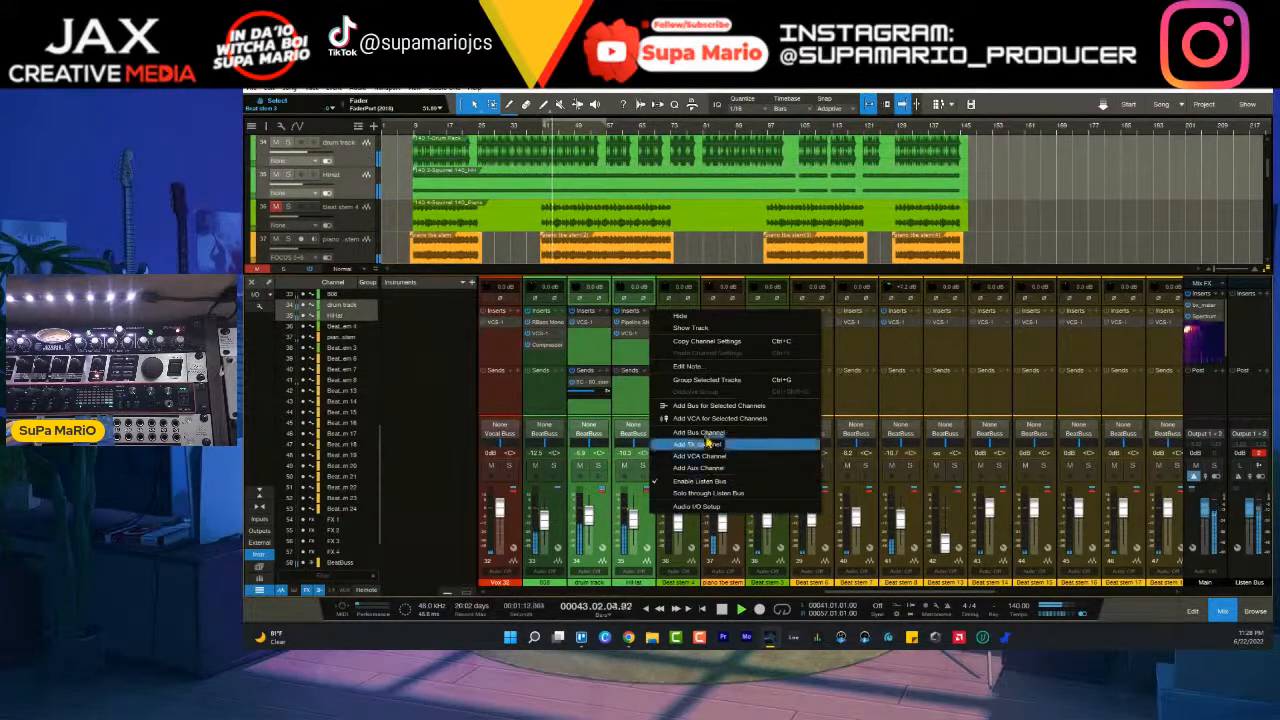
{"action": "left_click", "coordinate": [718, 405]}
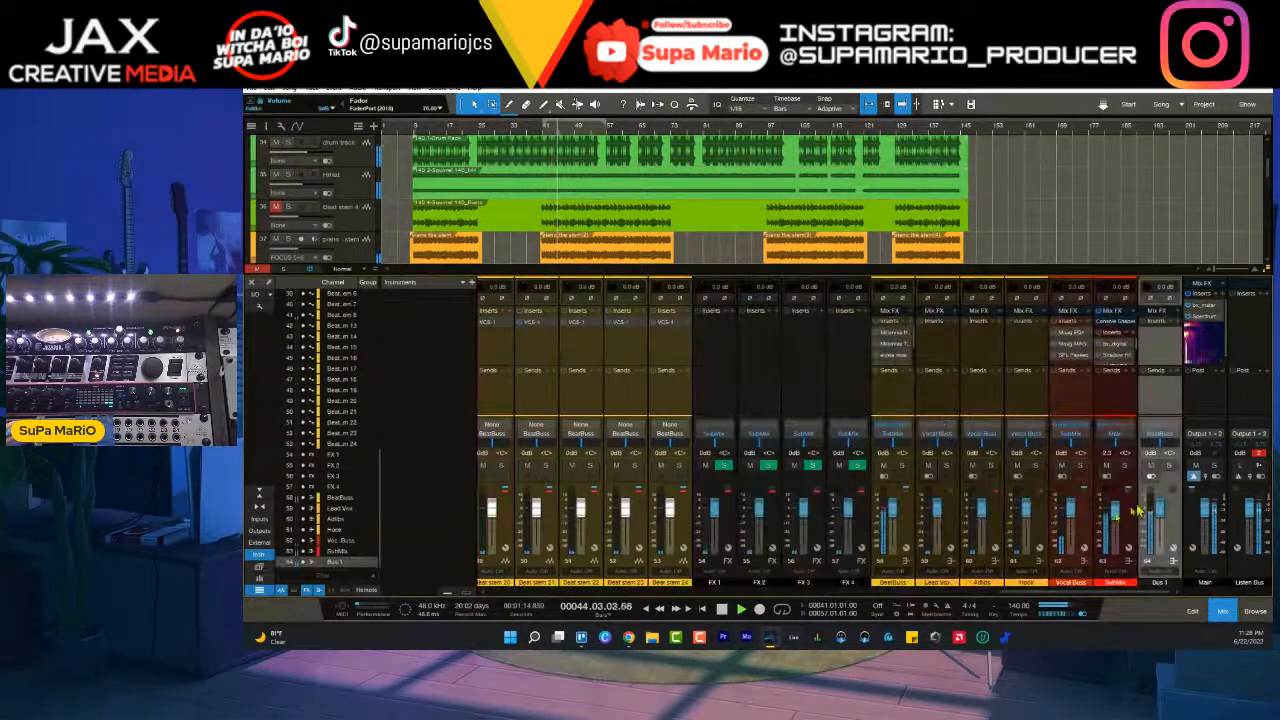
- Move the new bus directly in front of BeatBuss and rename it drumbuss
{"action": "left_click_drag", "start_coordinate": [1160, 523], "coordinate": [870, 530]}
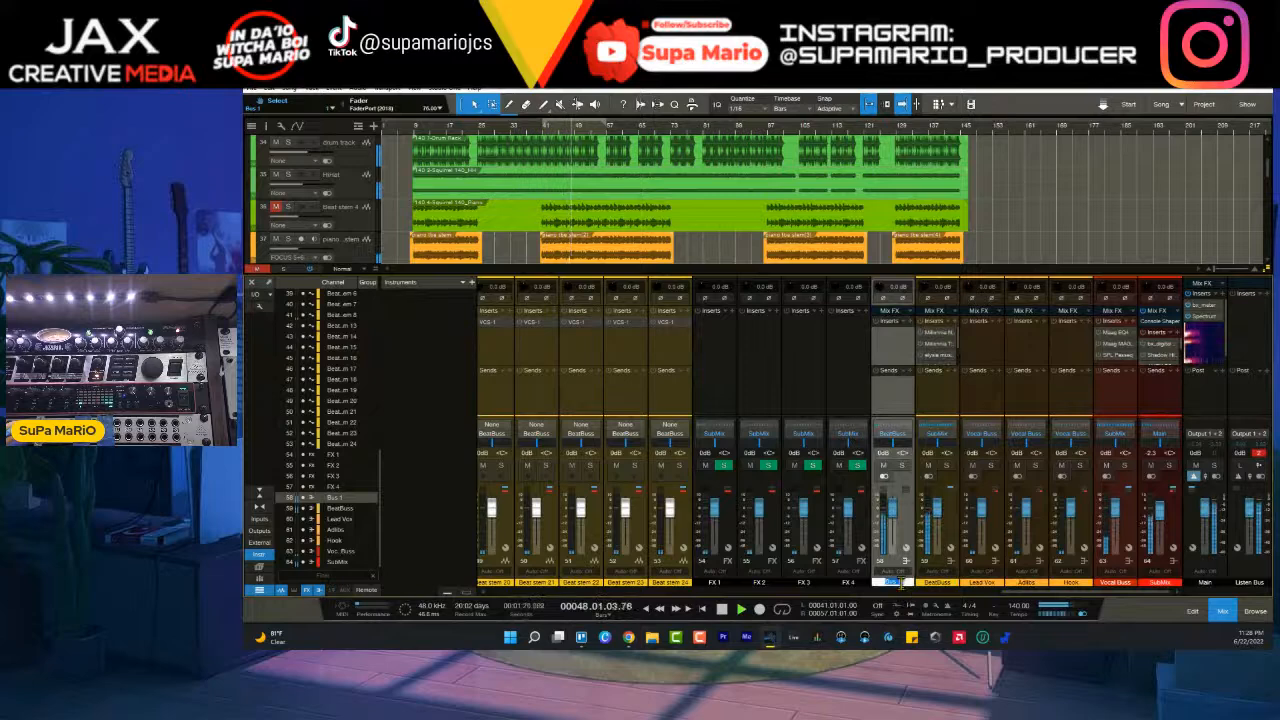
{"action": "type", "text": "drumbuss"}
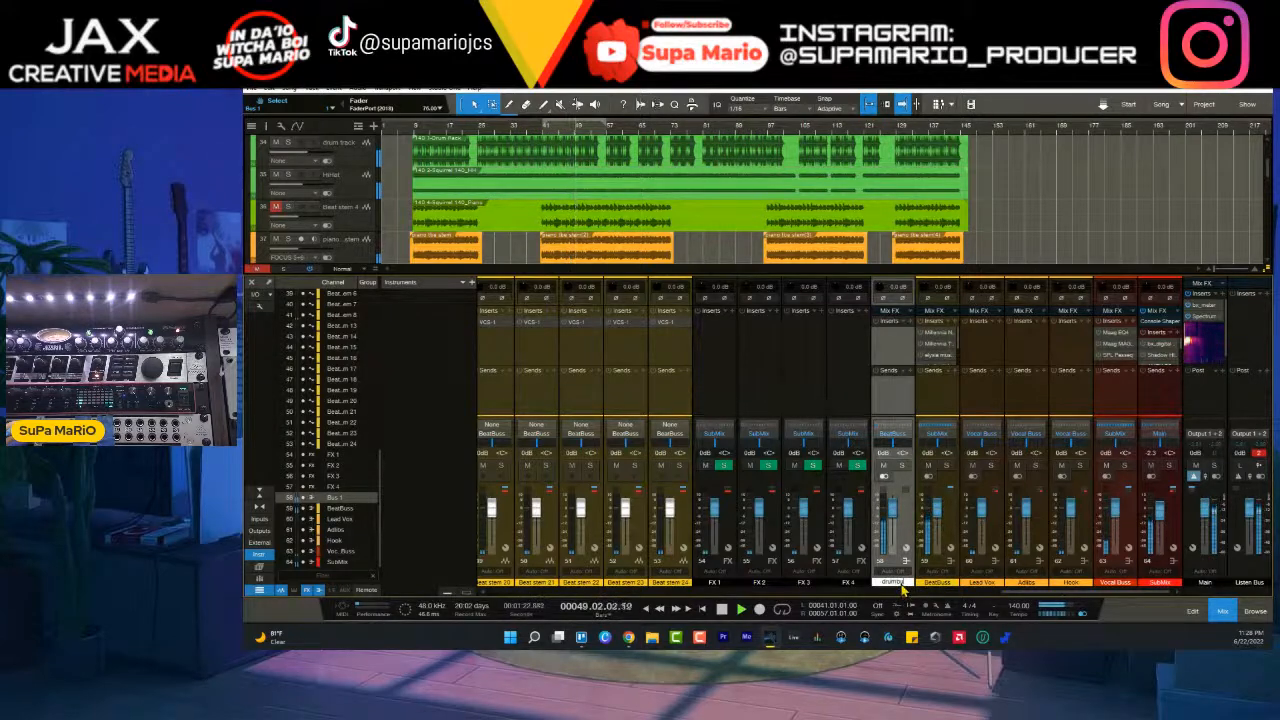
{"action": "key", "text": "Return"}
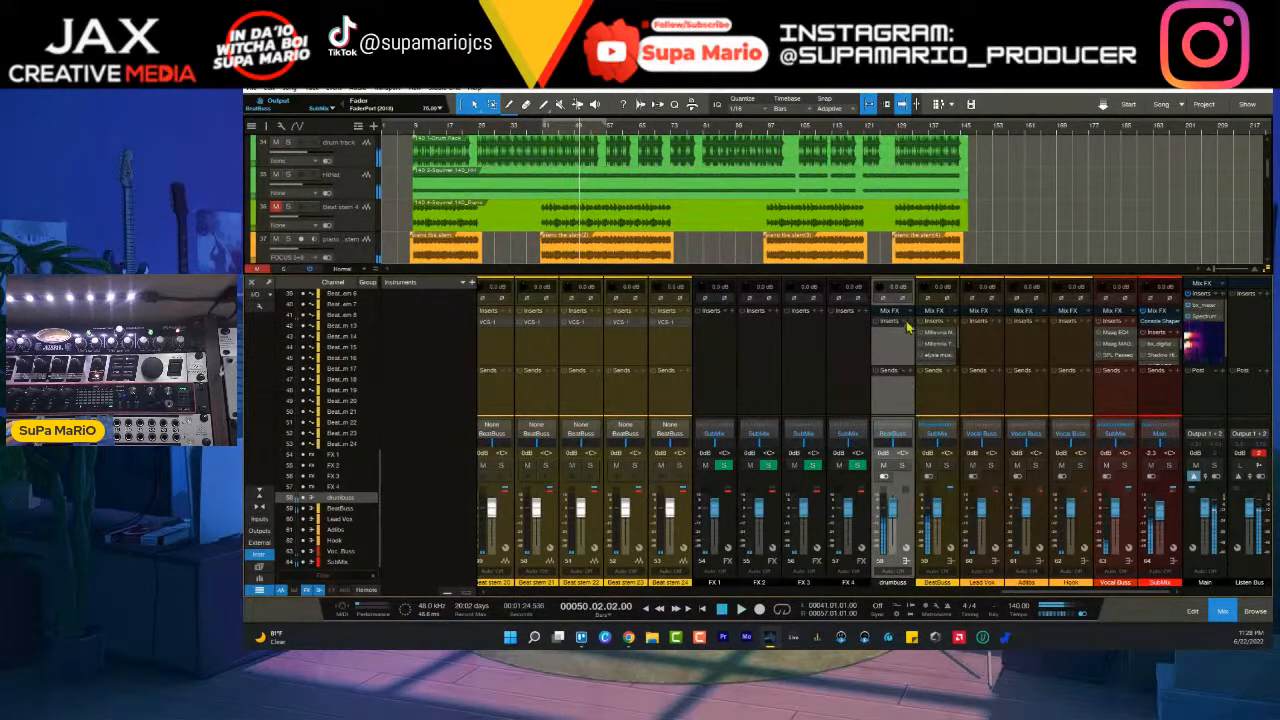
- Find the SSL Native Drumstrip v6 and insert it on drumbuss, placing its window clear of the bus channels
{"action": "left_click", "coordinate": [908, 321]}
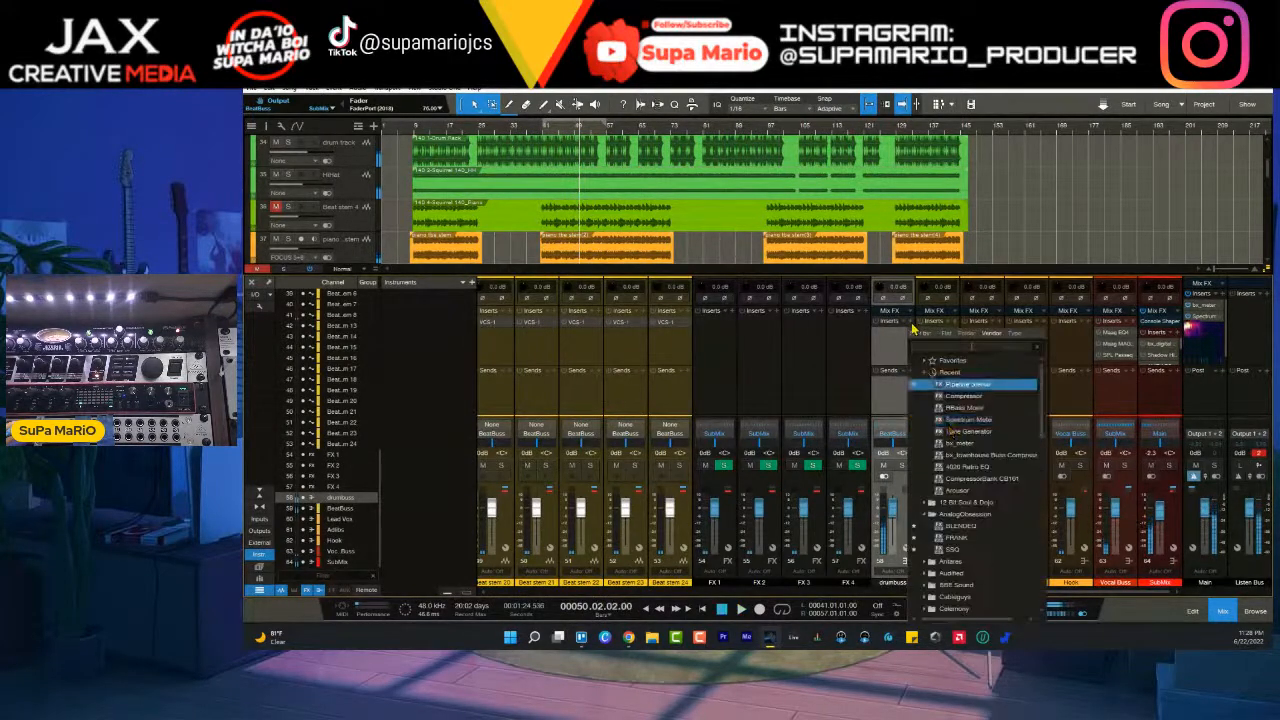
{"action": "left_click", "coordinate": [980, 346]}
{"action": "type", "text": "ssl dr"}
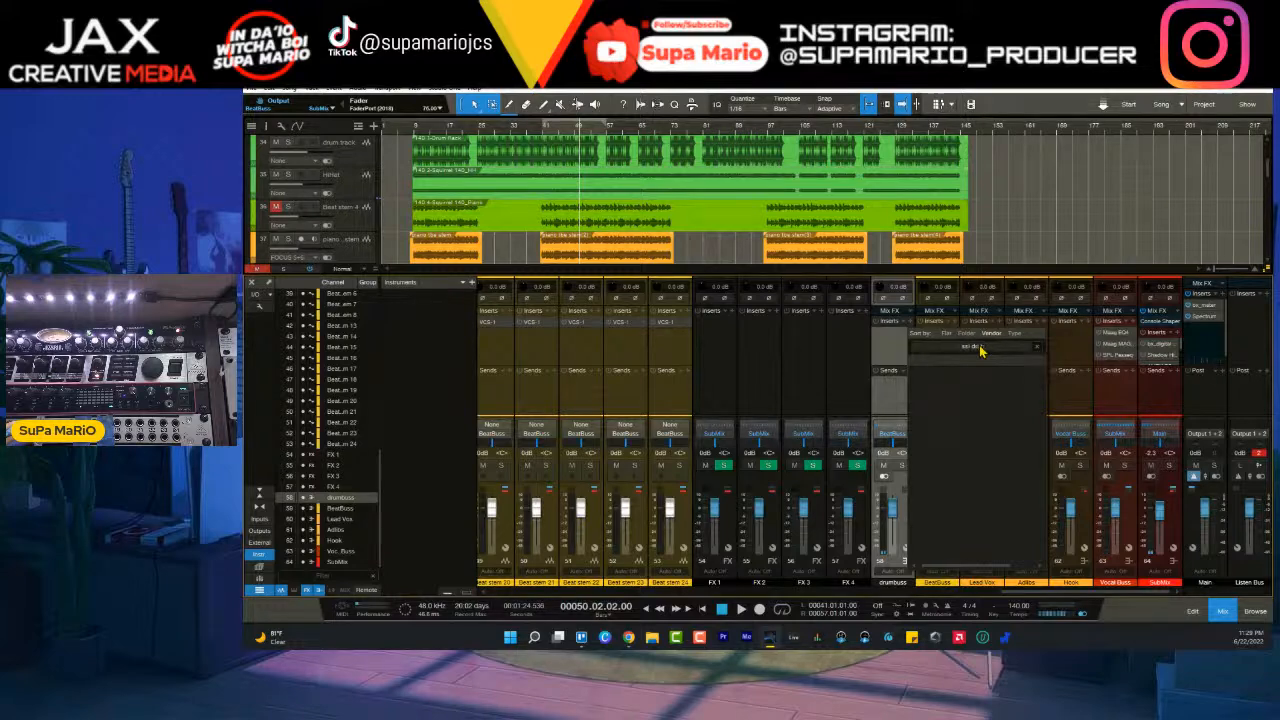
{"action": "key", "text": "BackSpace"}
{"action": "key", "text": "BackSpace"}
{"action": "key", "text": "BackSpace"}
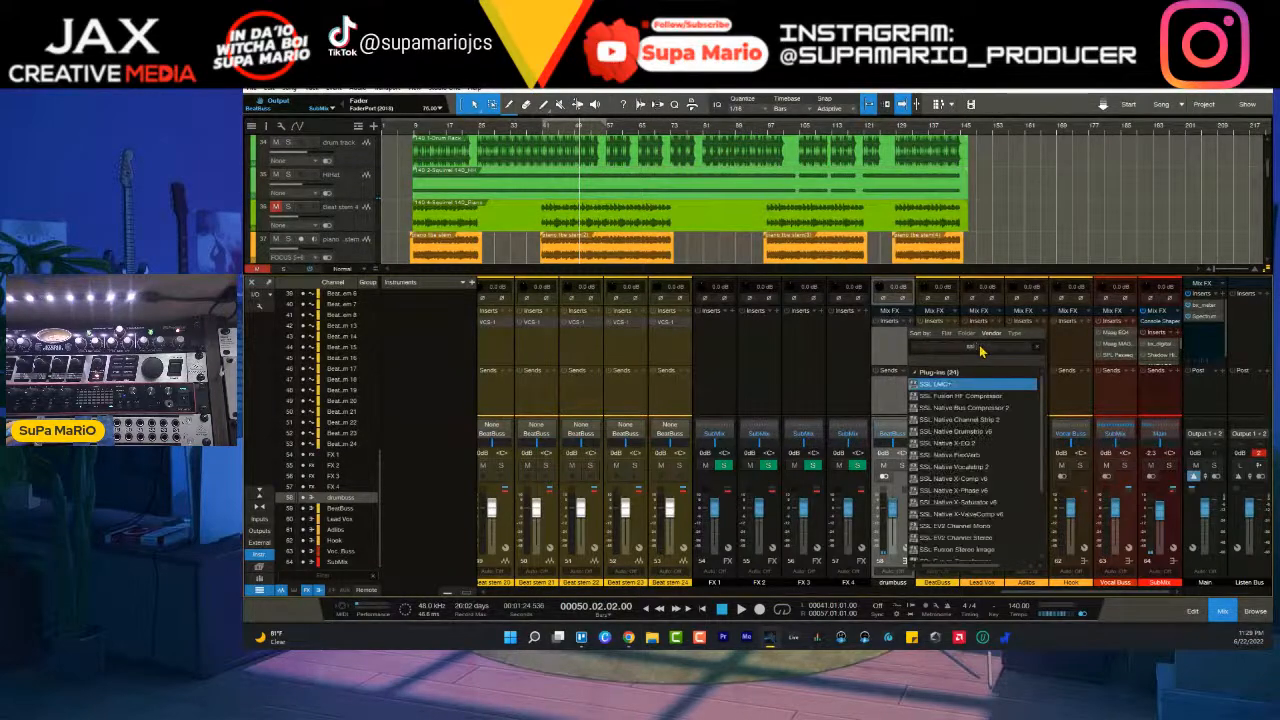
{"action": "left_click", "coordinate": [1010, 430]}
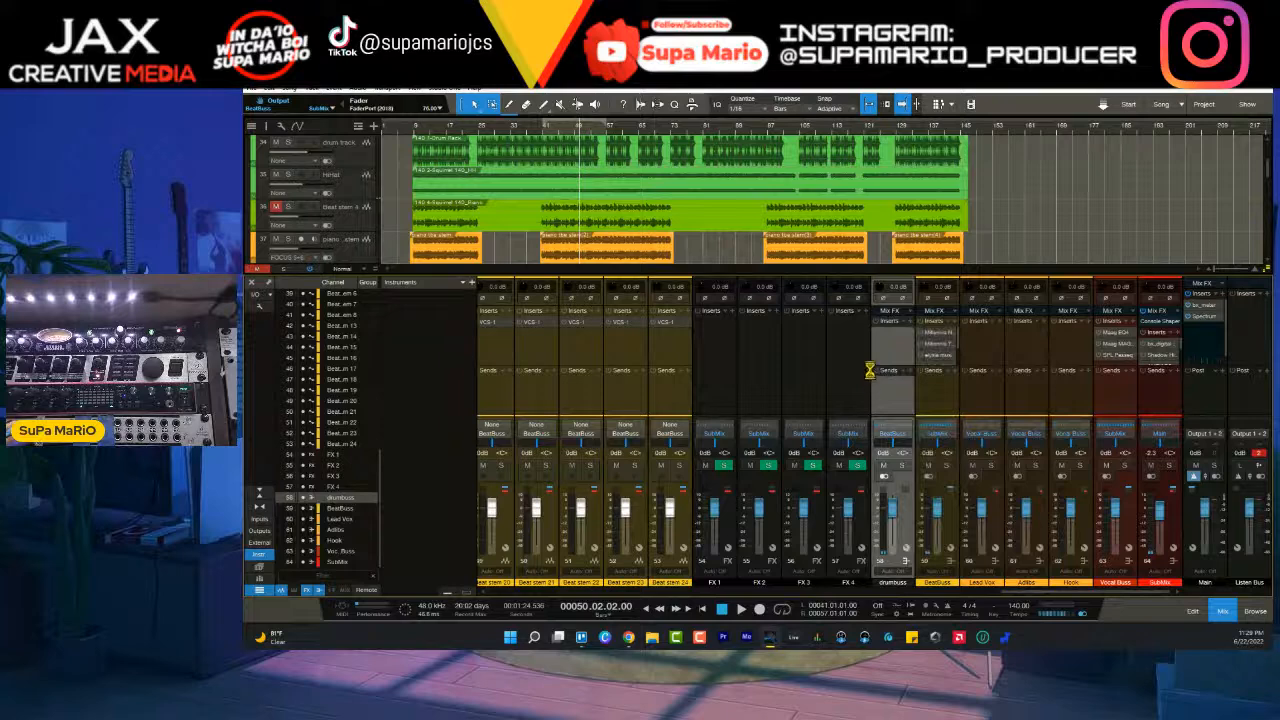
{"action": "left_click_drag", "start_coordinate": [846, 183], "coordinate": [625, 265]}
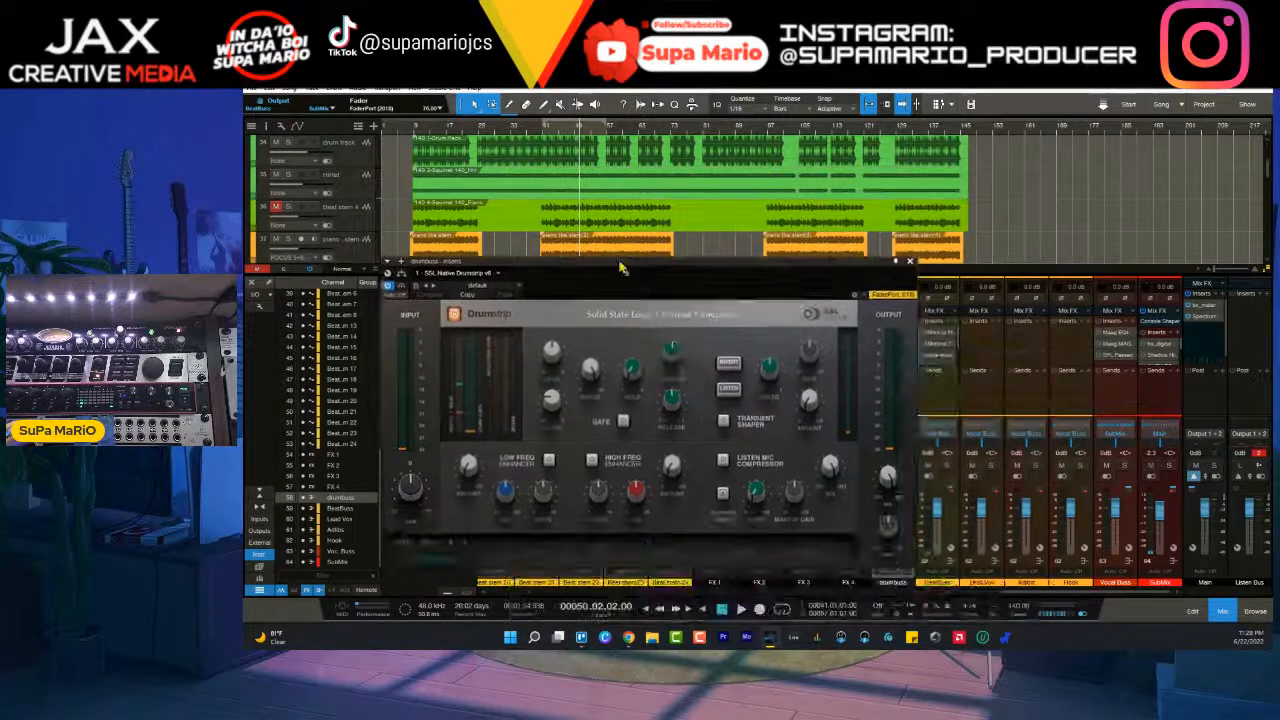
- Enable the Drumstrip's Low Freq Enhancer and solo the drumbuss channel
{"action": "left_click", "coordinate": [548, 462]}
{"action": "left_click_drag", "start_coordinate": [468, 466], "coordinate": [468, 420]}
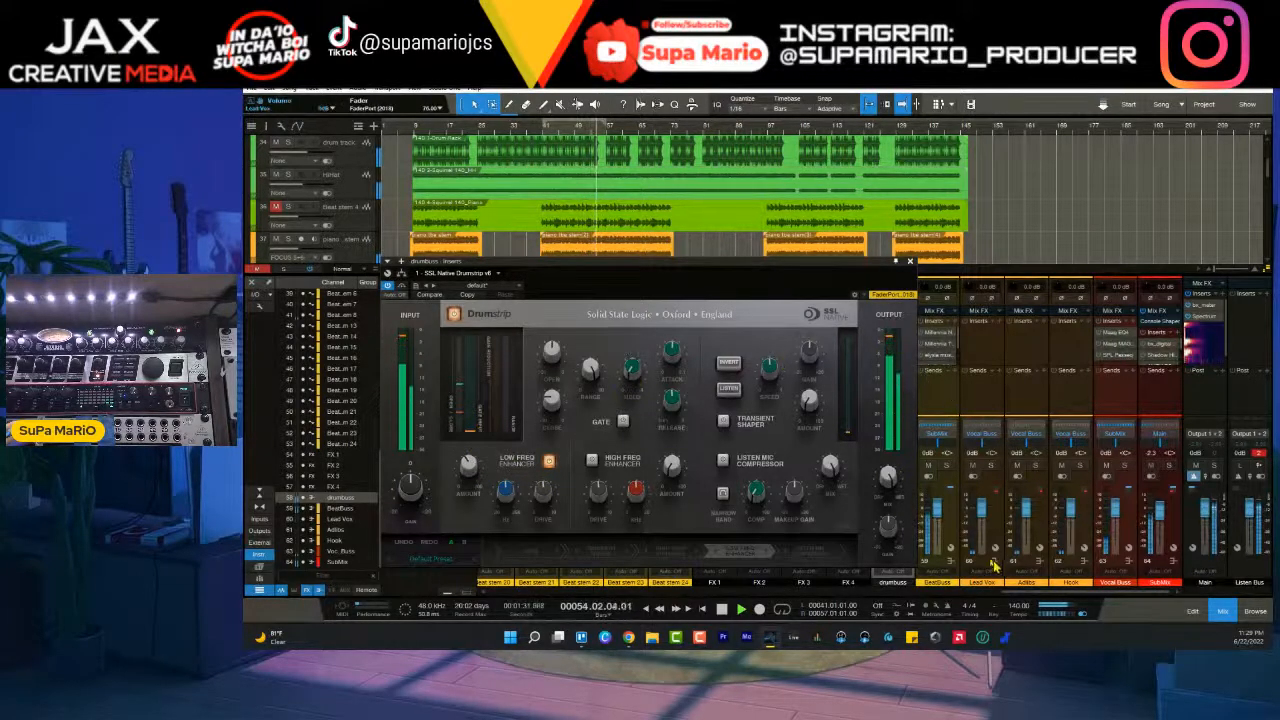
{"action": "left_click_drag", "start_coordinate": [847, 266], "coordinate": [784, 195]}
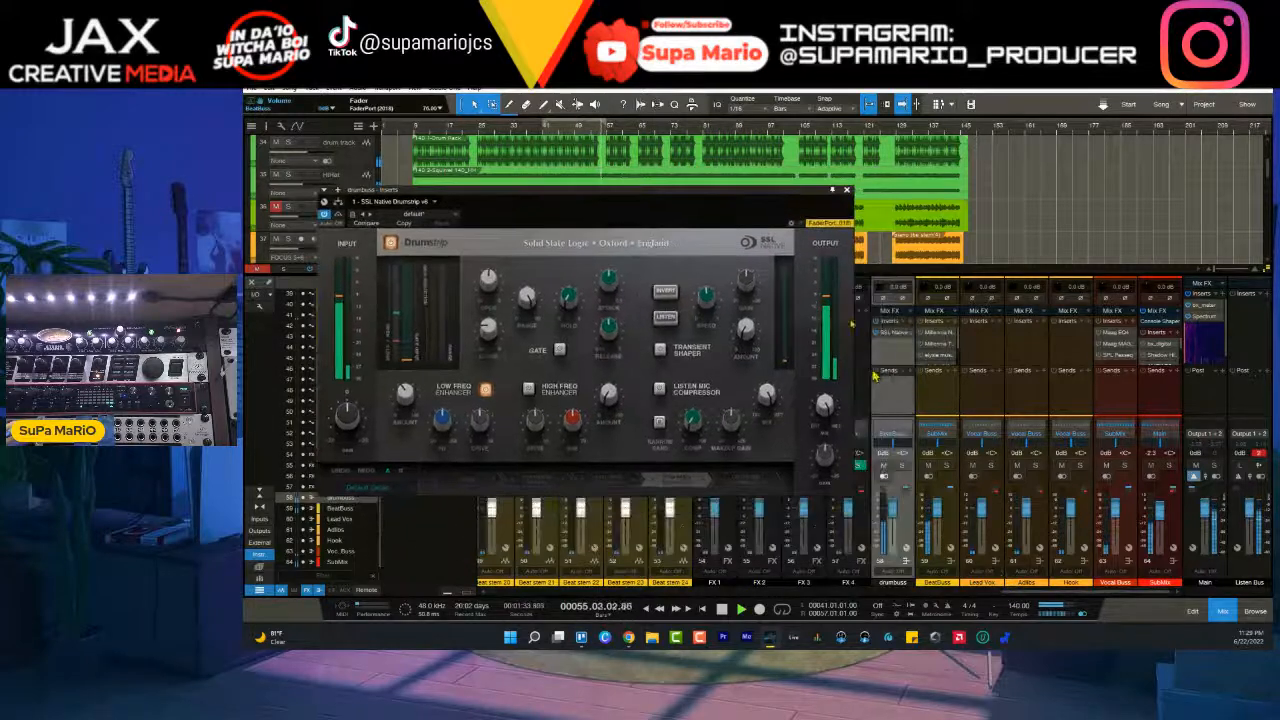
{"action": "left_click", "coordinate": [902, 466]}
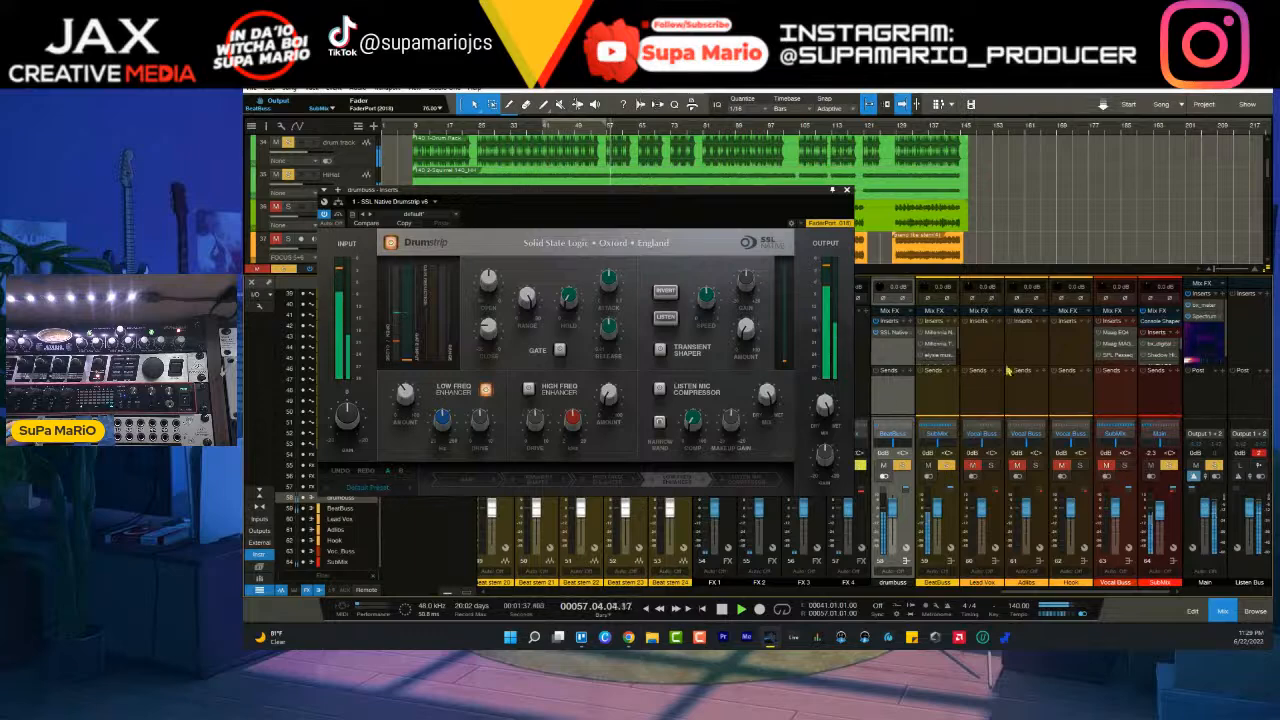
- Adjust the Low Freq Enhancer's turnover, drive and amount by ear on the soloed drums
{"action": "mouse_move", "coordinate": [1194, 367]}
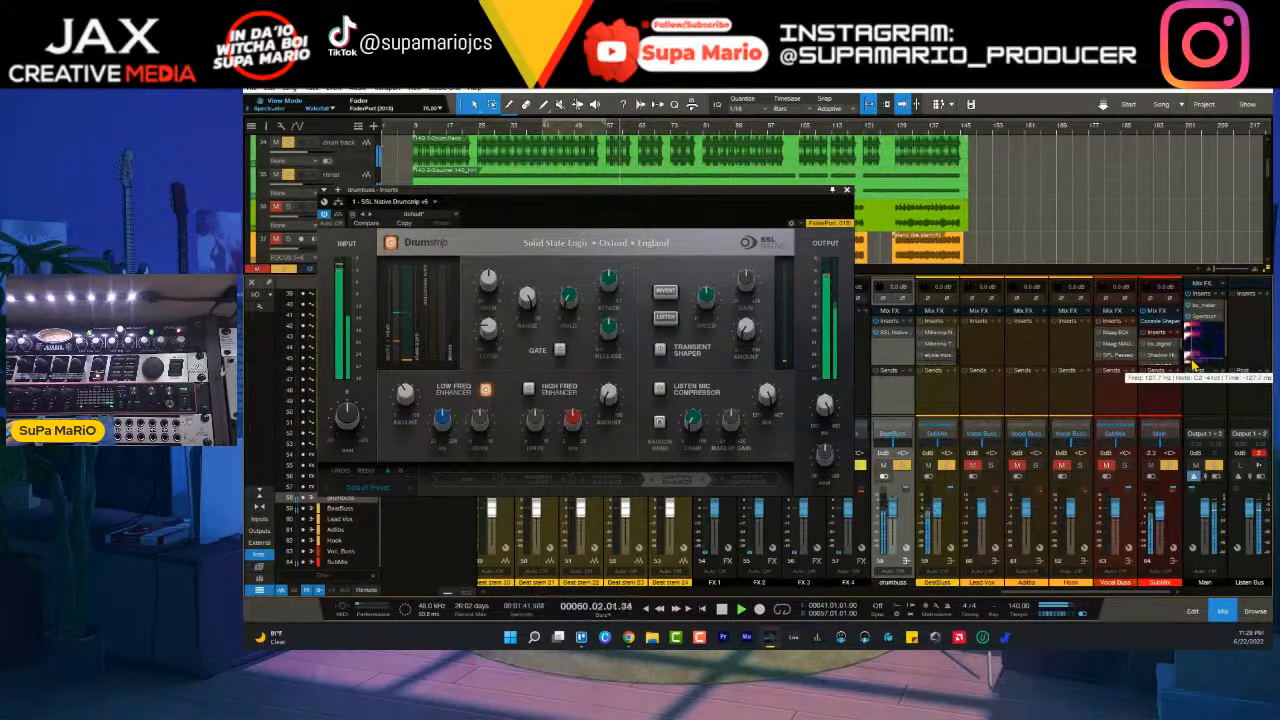
{"action": "left_click_drag", "start_coordinate": [445, 430], "coordinate": [494, 508]}
{"action": "left_click_drag", "start_coordinate": [407, 408], "coordinate": [407, 395]}
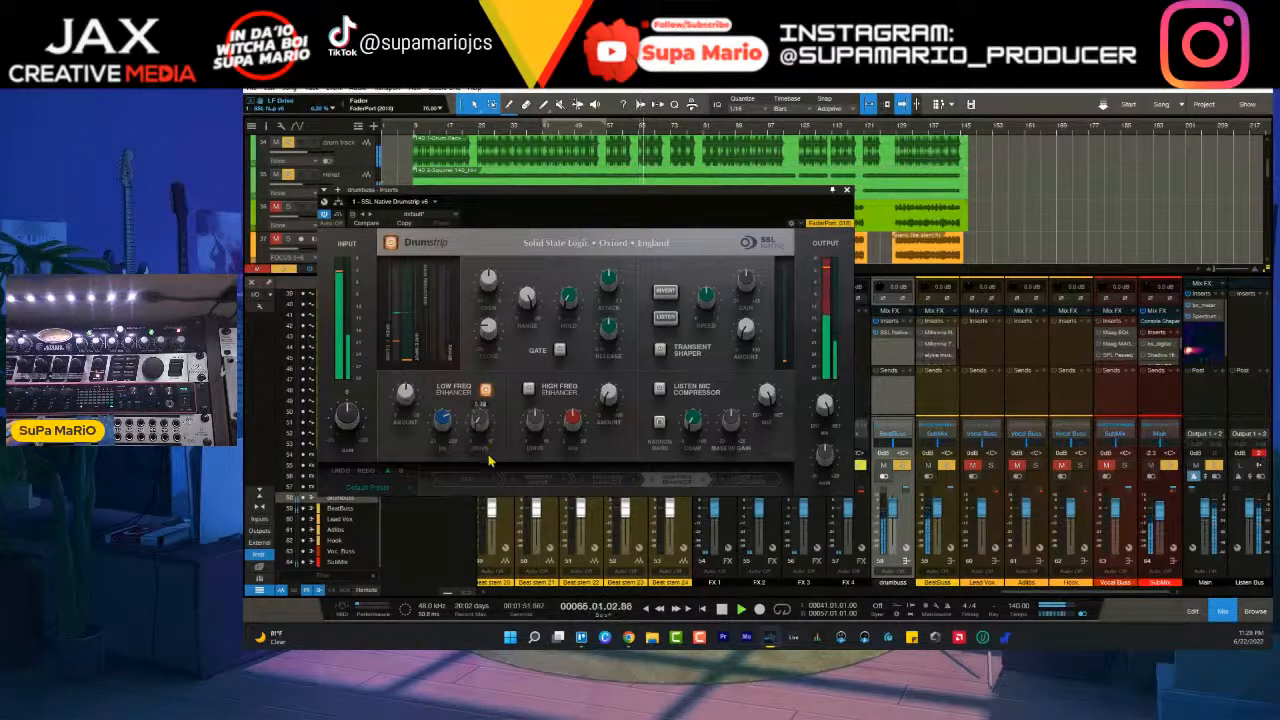
{"action": "left_click_drag", "start_coordinate": [409, 401], "coordinate": [410, 403]}
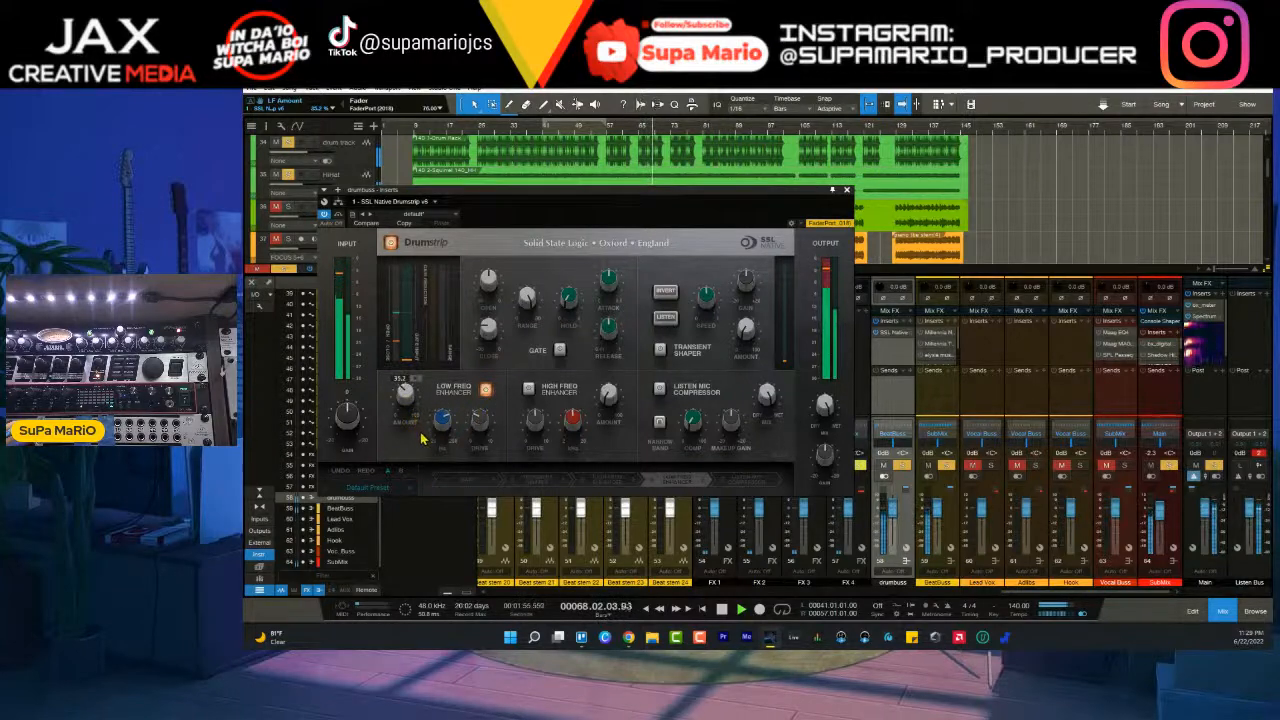
- Try the Drumstrip's High Freq Enhancer on the drum bus, comparing it on and off, and leave it off
{"action": "left_click", "coordinate": [528, 390]}
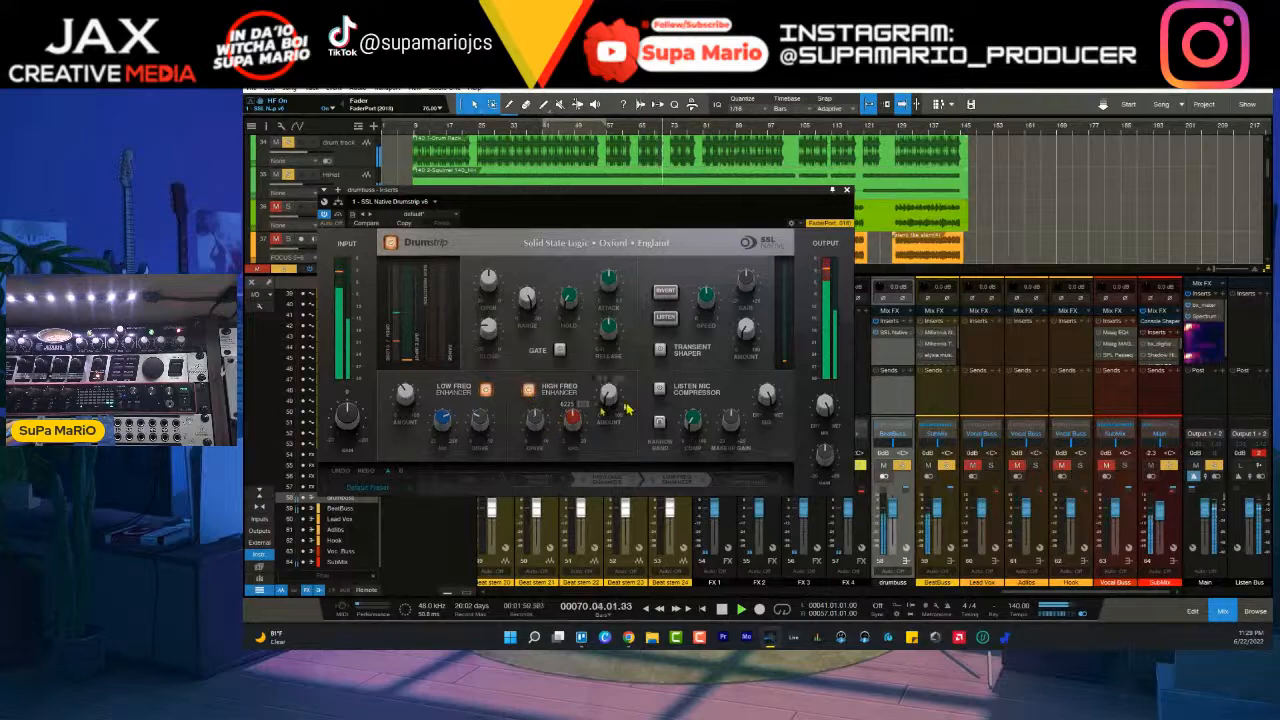
{"action": "left_click", "coordinate": [529, 391]}
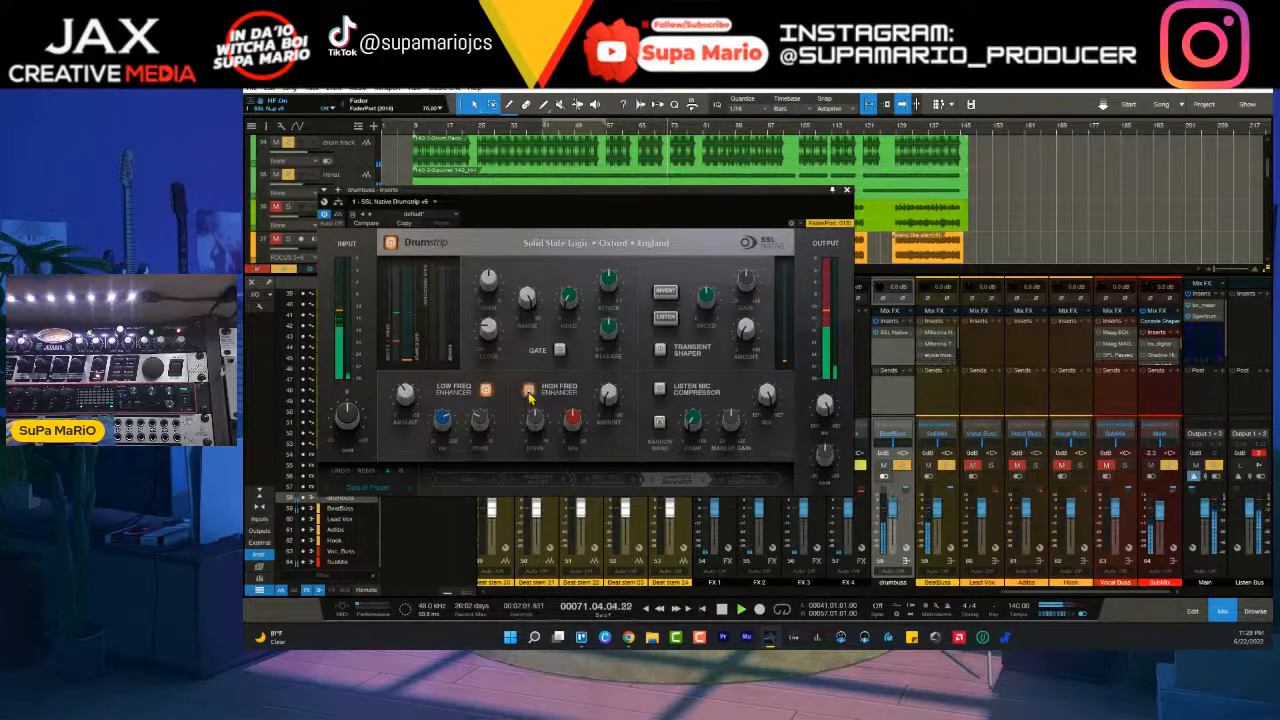
{"action": "left_click", "coordinate": [529, 391]}
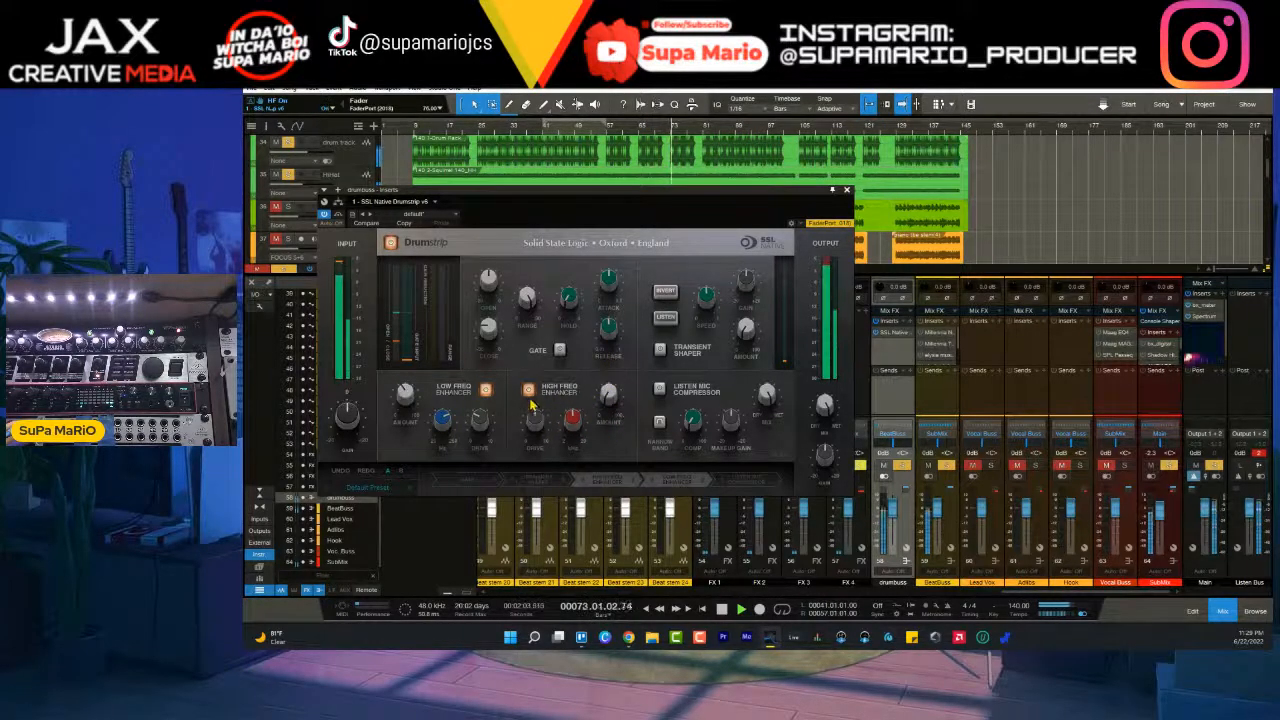
{"action": "left_click", "coordinate": [529, 391]}
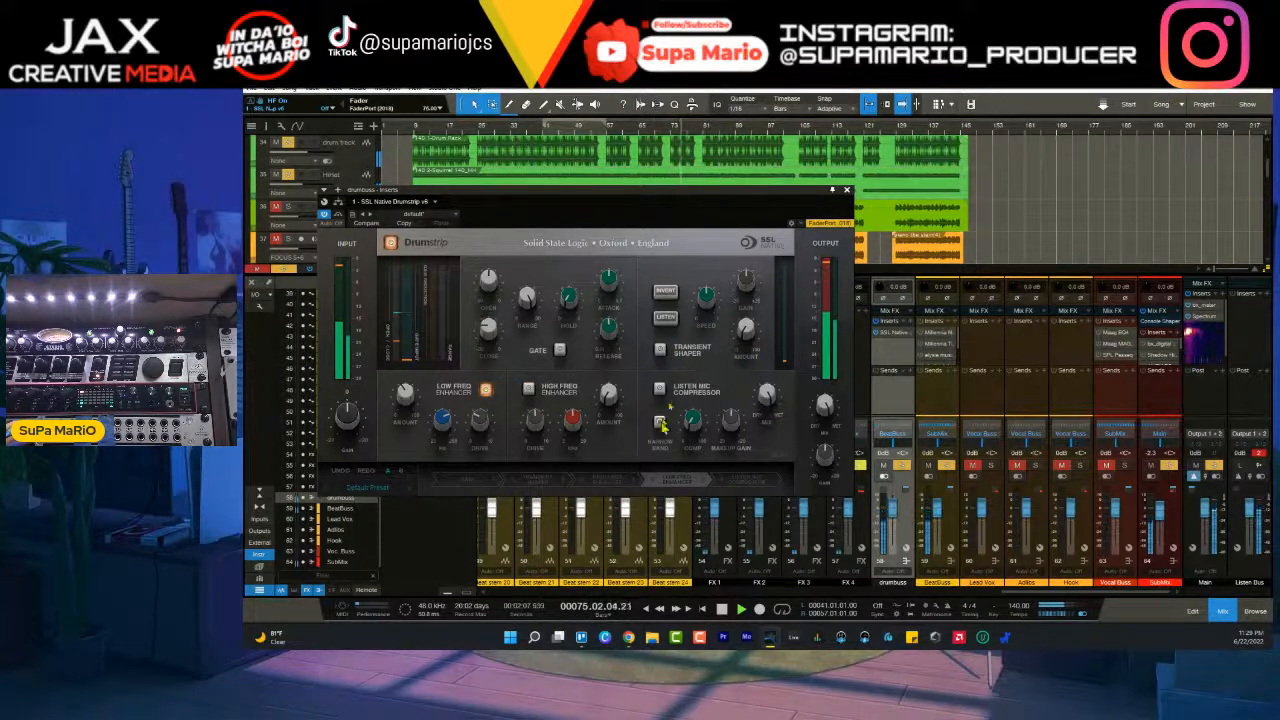
- Enable the Drumstrip's Transient Shaper, replay from bar 41 and set its amount to about 15%
{"action": "left_click", "coordinate": [661, 350]}
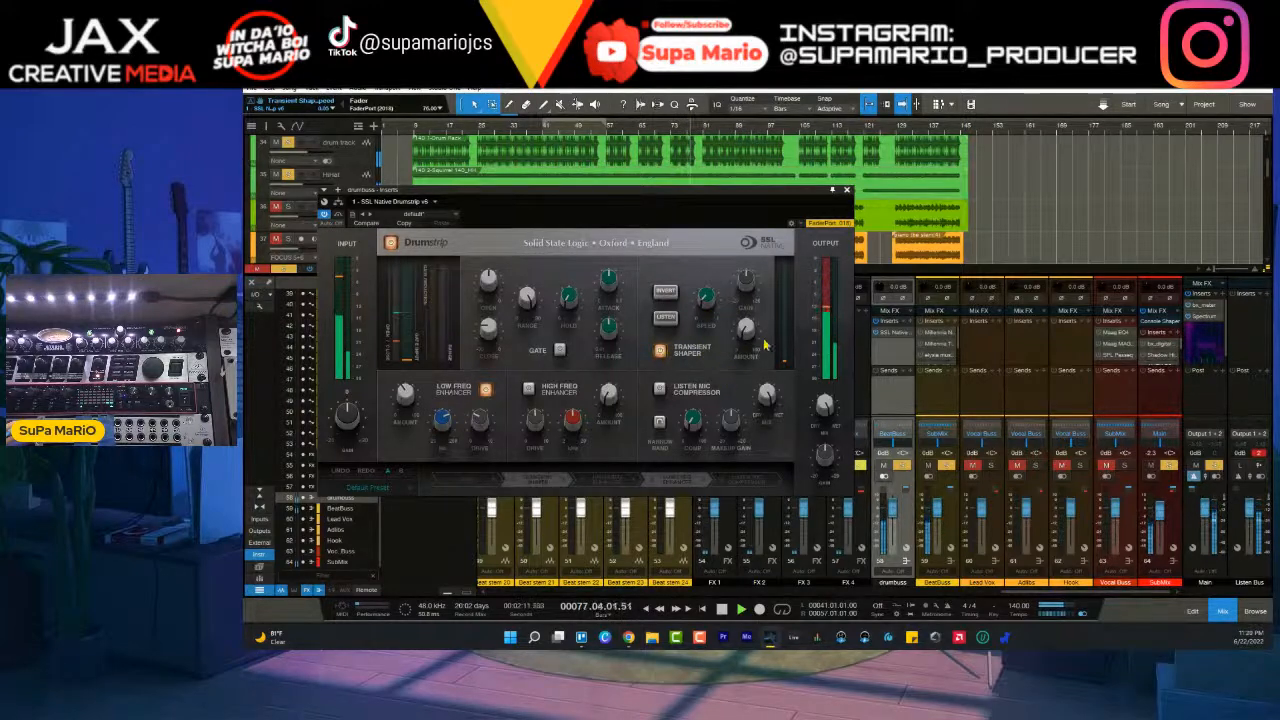
{"action": "left_click_drag", "start_coordinate": [741, 266], "coordinate": [740, 297]}
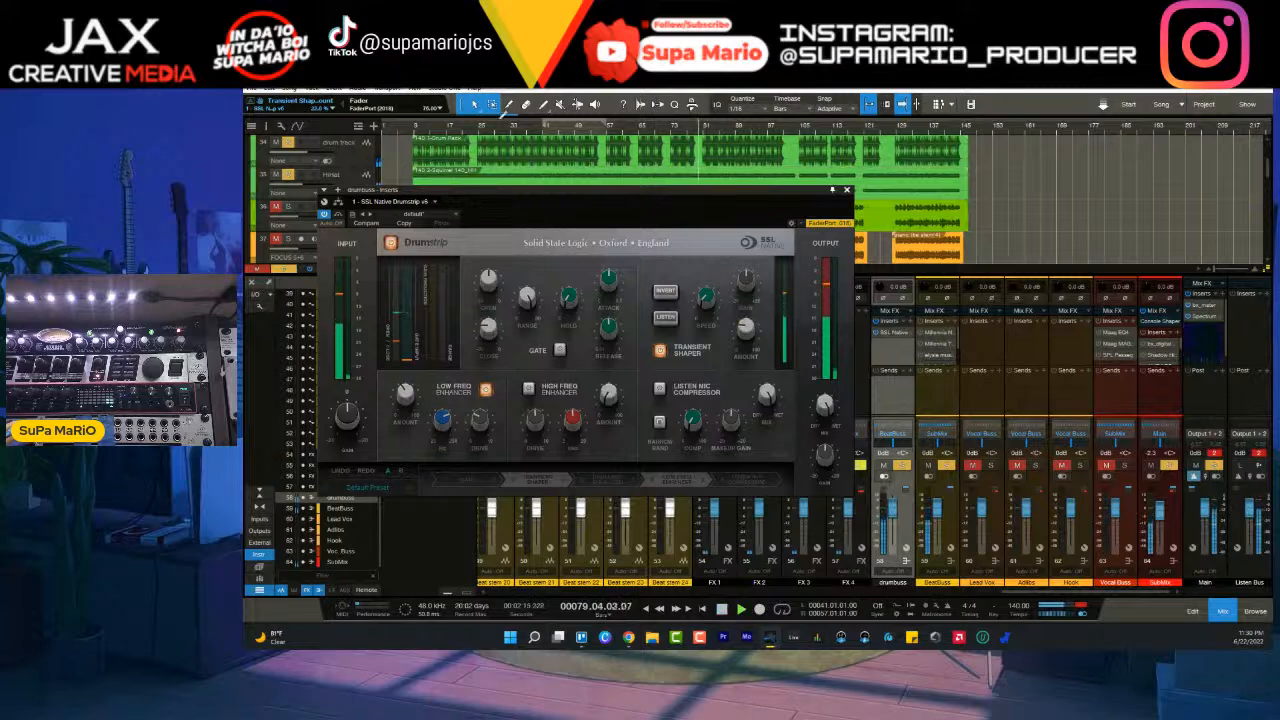
{"action": "left_click", "coordinate": [541, 140]}
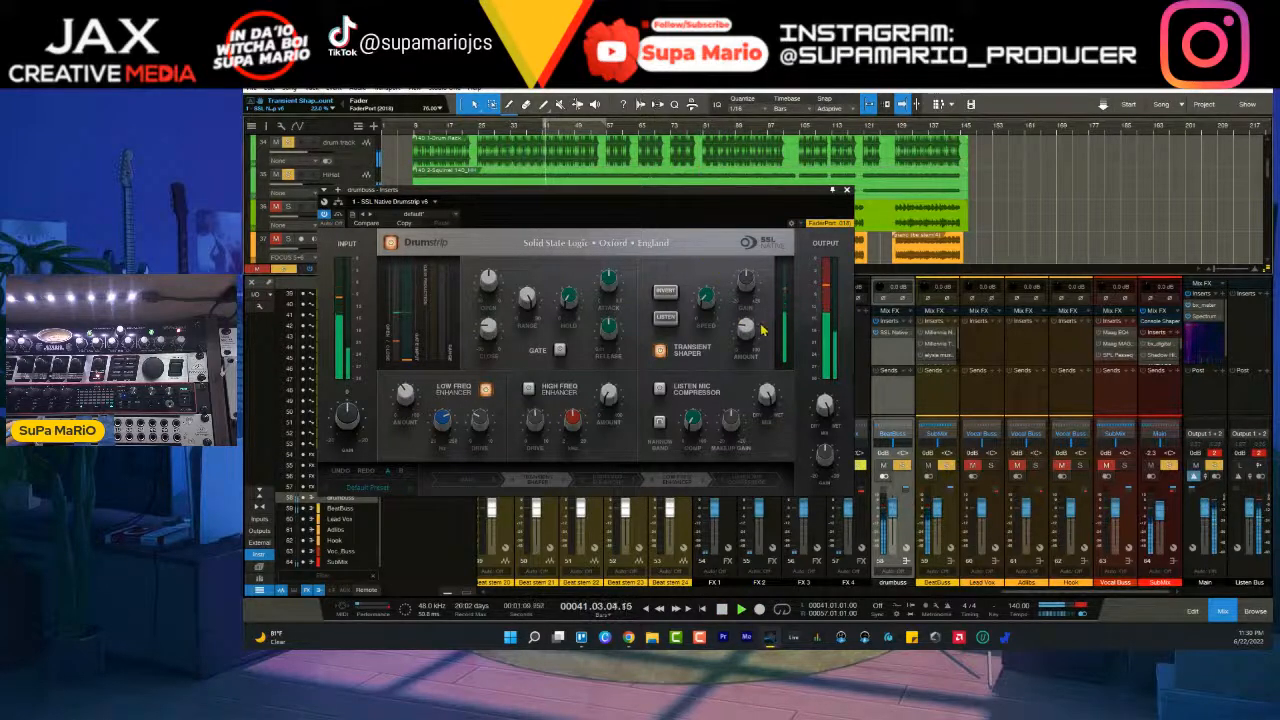
{"action": "left_click_drag", "start_coordinate": [749, 328], "coordinate": [708, 275]}
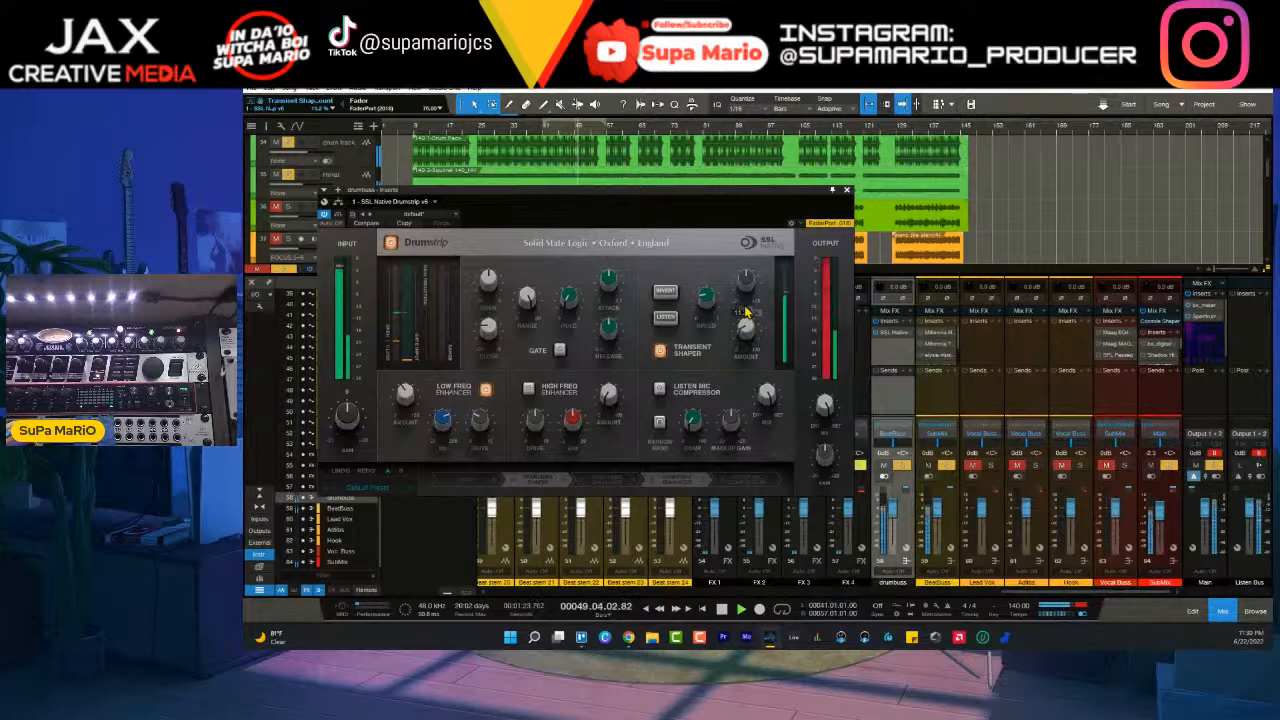
{"action": "scroll", "coordinate": [745, 330], "scroll_direction": "up", "scroll_amount": 4}
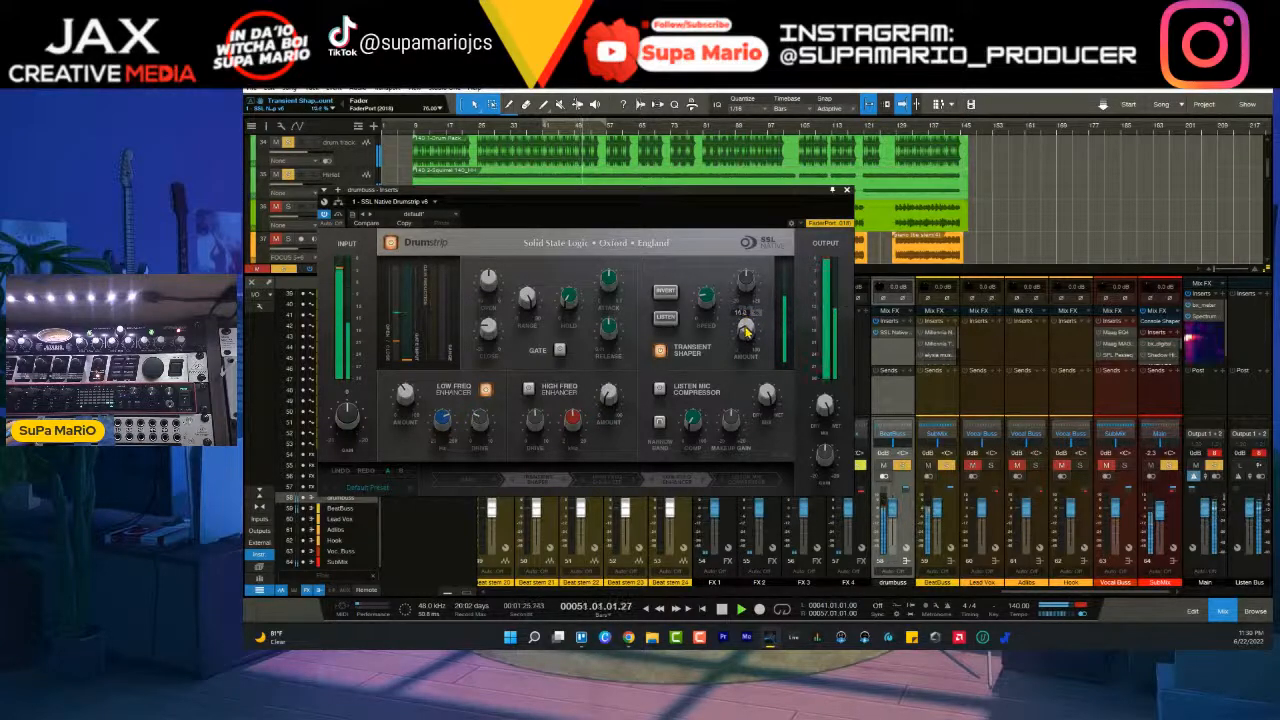
- Compare the soloed drum bus with the Drumstrip bypassed and engaged, leaving it engaged
{"action": "mouse_move", "coordinate": [806, 408]}
{"action": "left_click", "coordinate": [391, 243]}
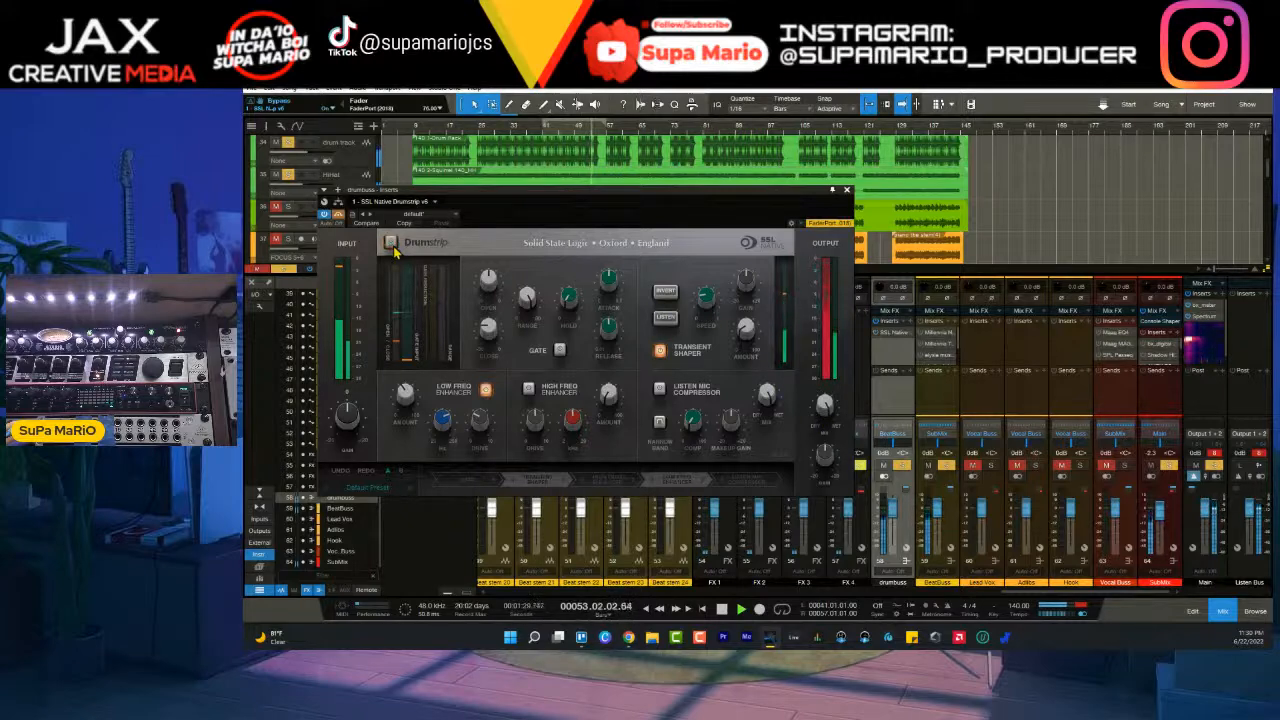
{"action": "left_click", "coordinate": [392, 245]}
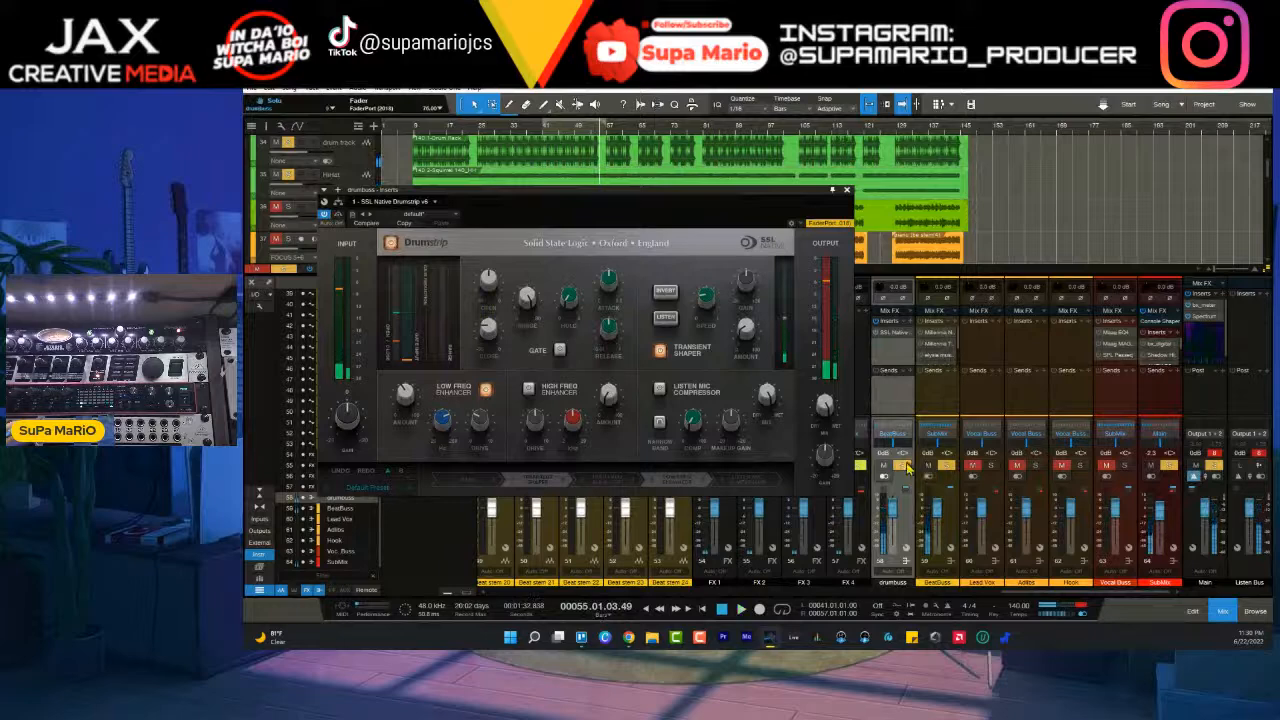
- Unsolo the drum bus, insert JST Clip after the Drumstrip and adjust its drive by ear in the full mix
{"action": "left_click", "coordinate": [905, 466]}
{"action": "left_click", "coordinate": [846, 190]}
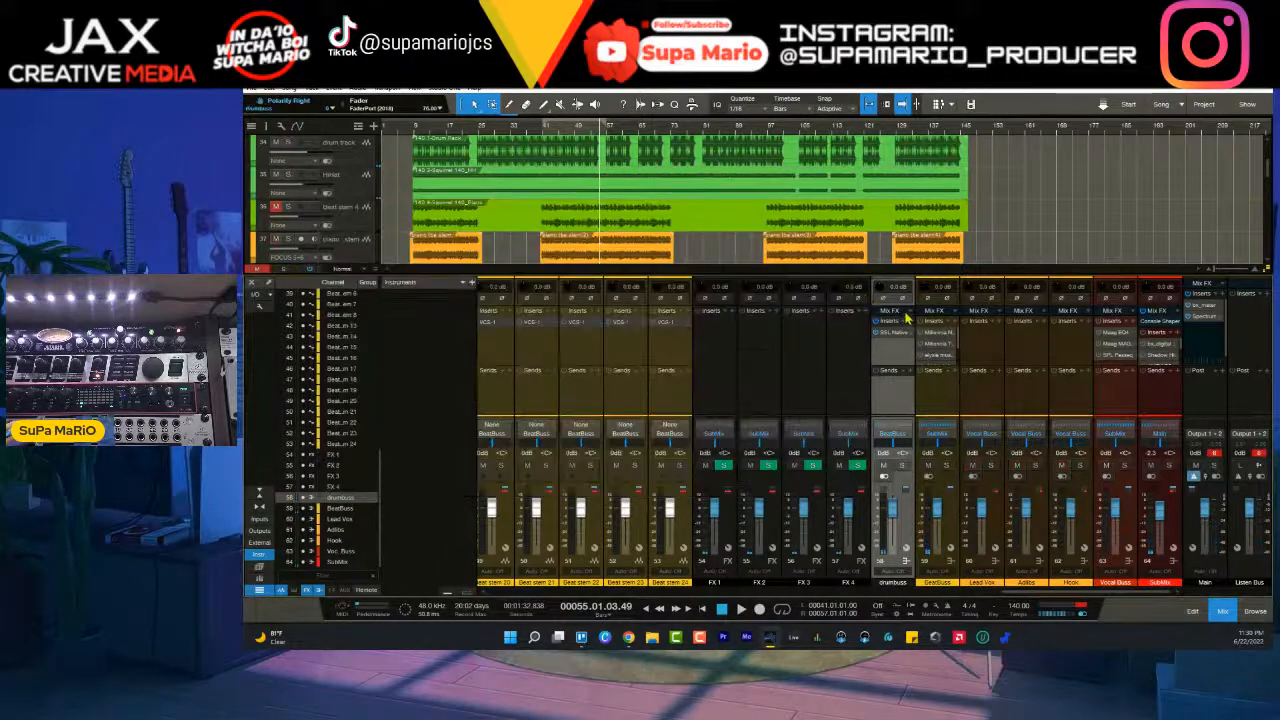
{"action": "left_click", "coordinate": [910, 327]}
{"action": "type", "text": "jst"}
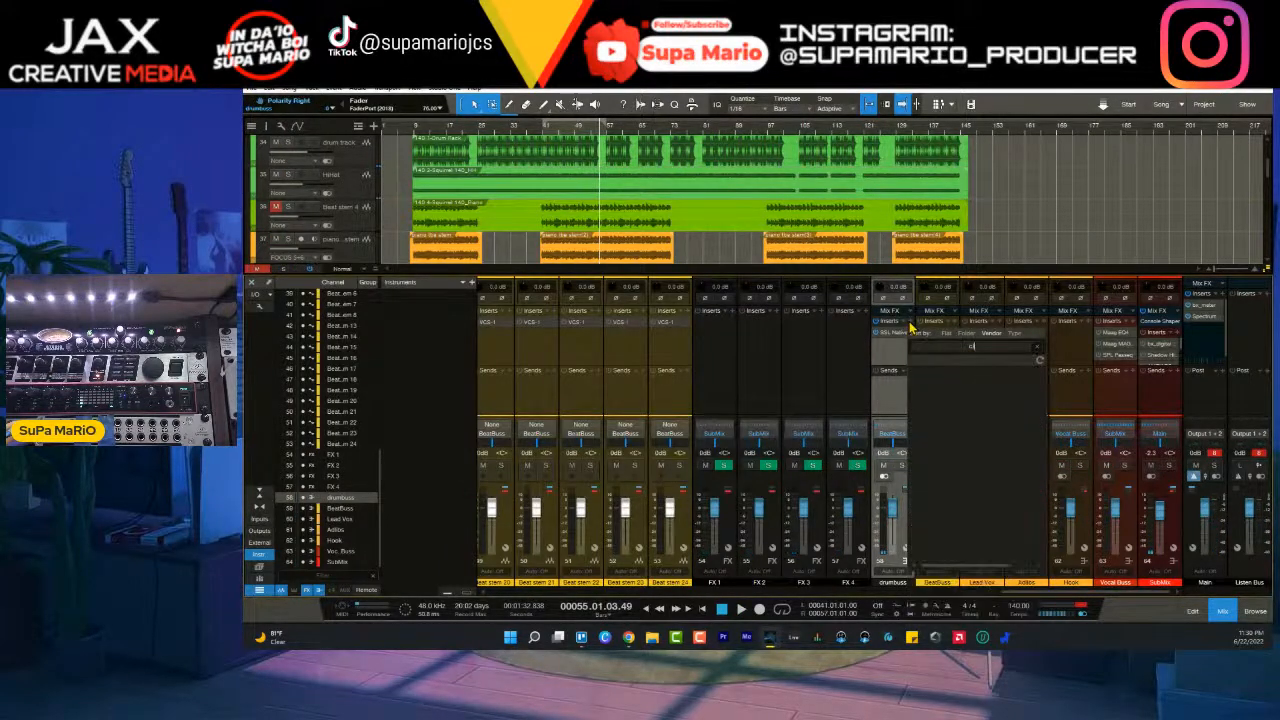
{"action": "key", "text": "Return"}
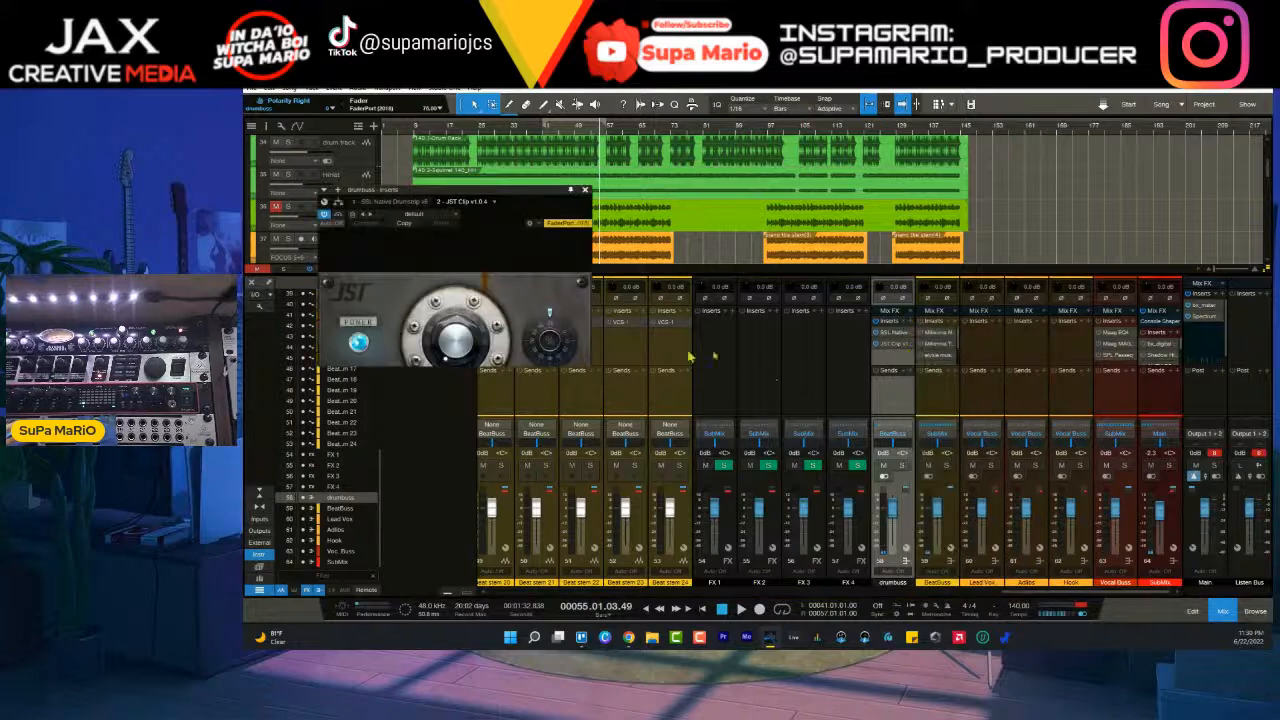
{"action": "left_click_drag", "start_coordinate": [530, 194], "coordinate": [830, 255]}
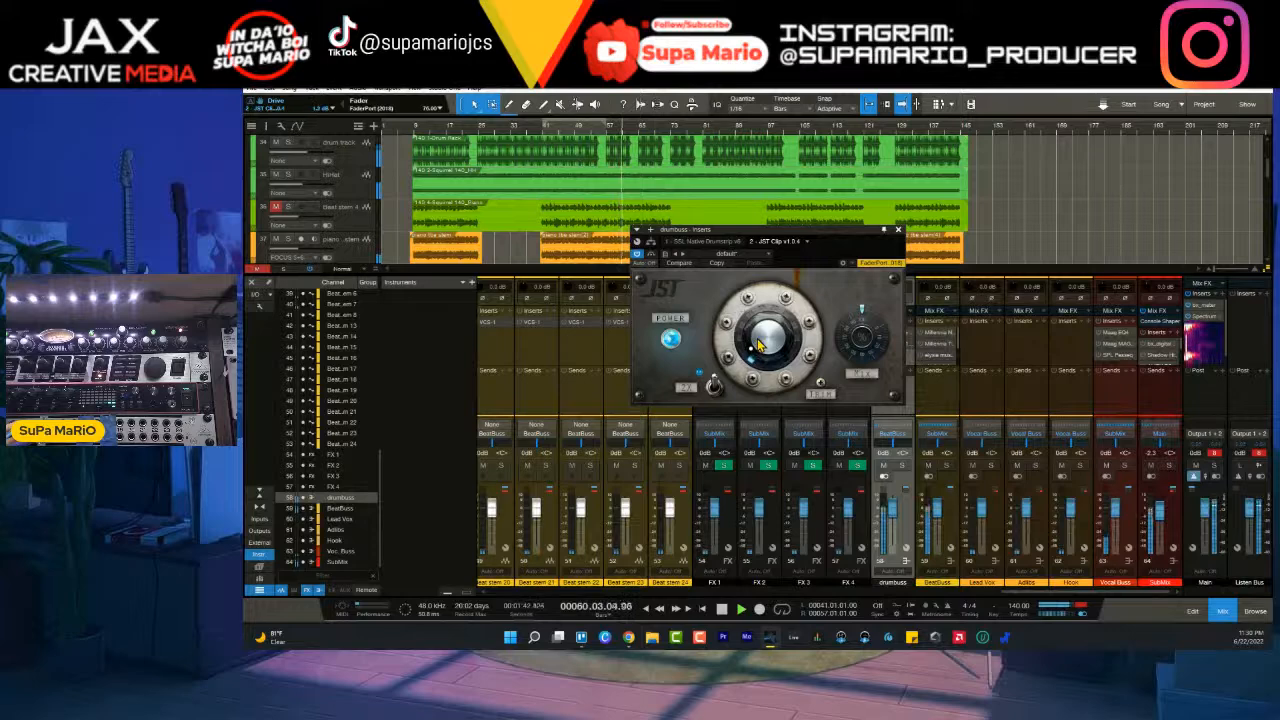
{"action": "left_click", "coordinate": [899, 230]}
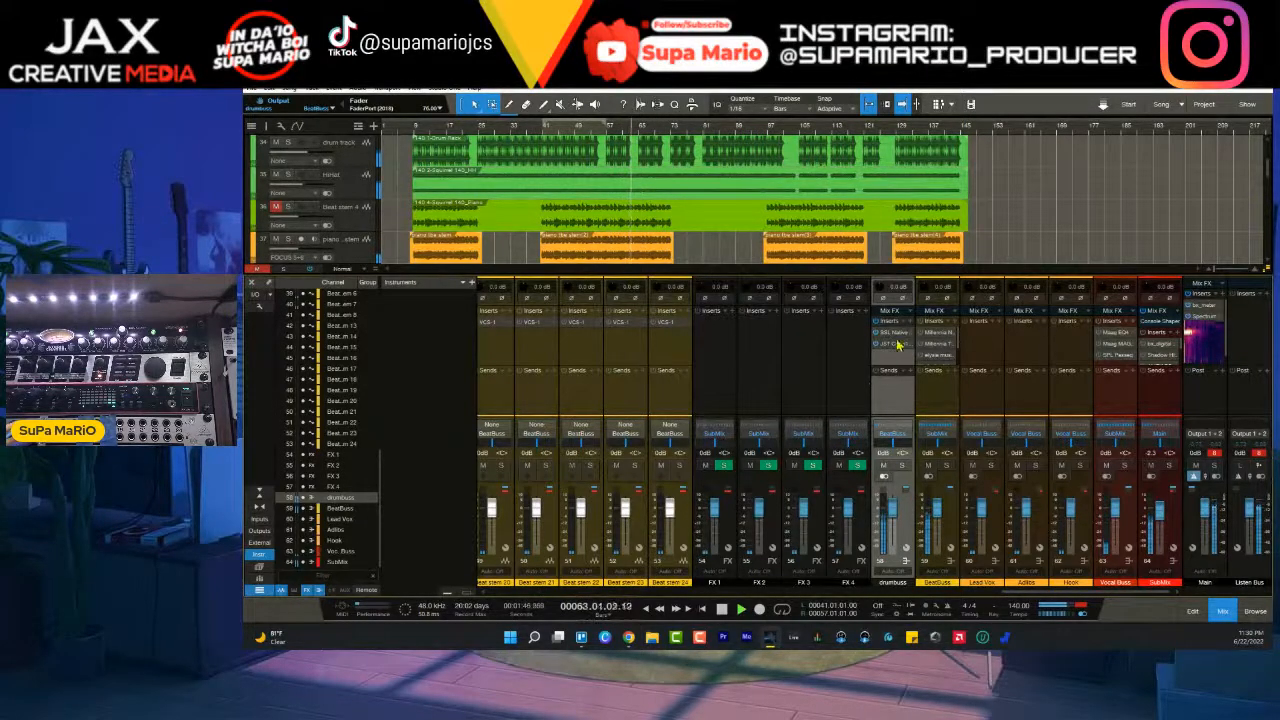
- Adjust the low-band EQ frequency in the drum track's VCS-1, replay the mix and solo the drum track
{"action": "left_click_drag", "start_coordinate": [1037, 592], "coordinate": [741, 607]}
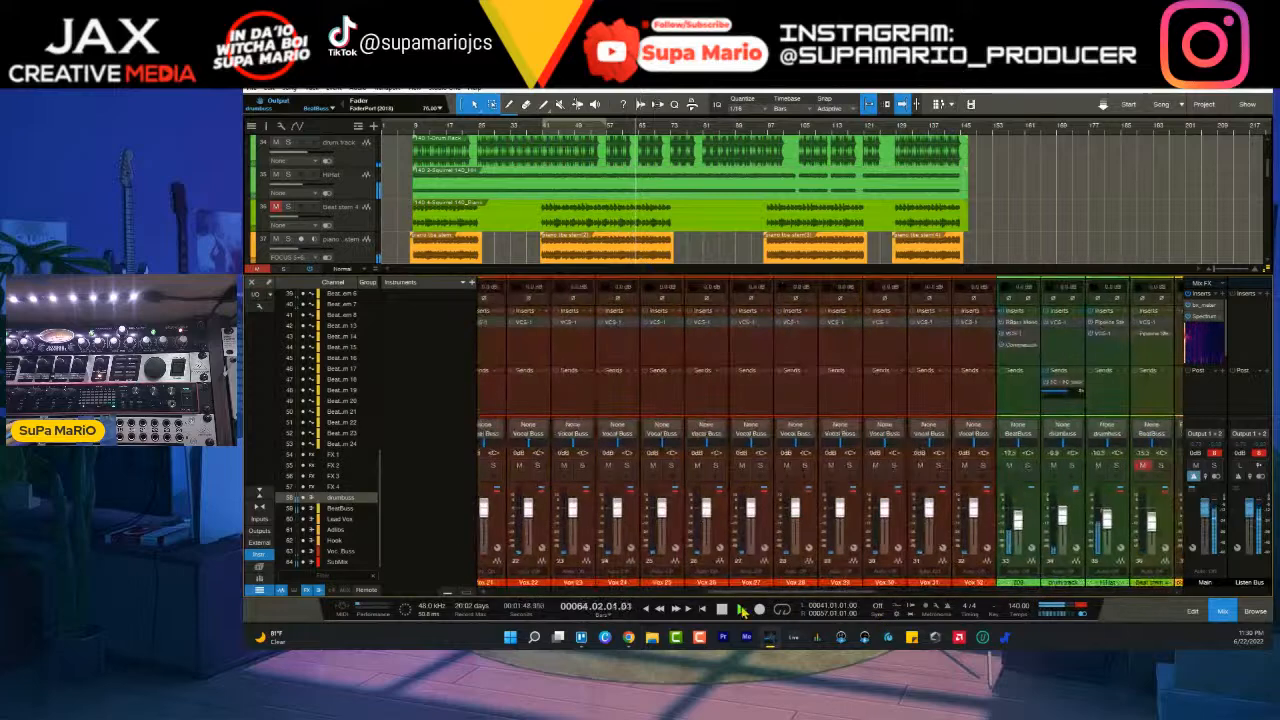
{"action": "left_click_drag", "start_coordinate": [785, 592], "coordinate": [855, 585]}
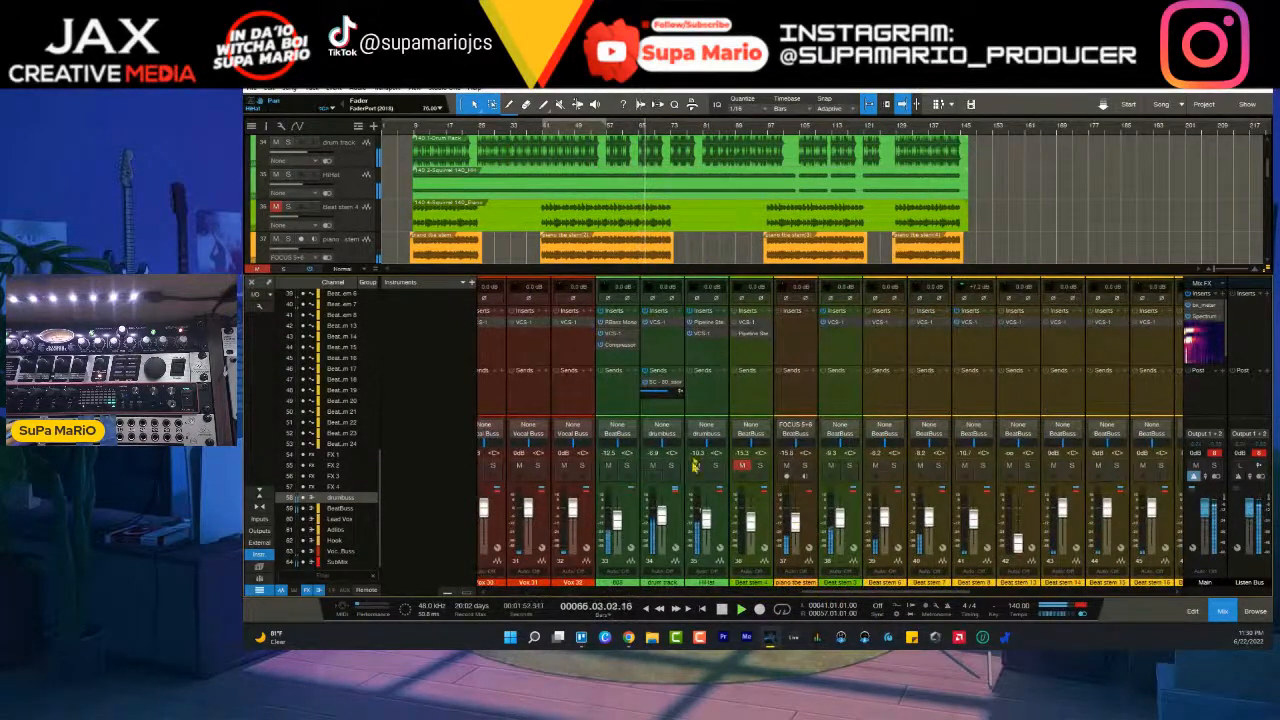
{"action": "left_click", "coordinate": [657, 322]}
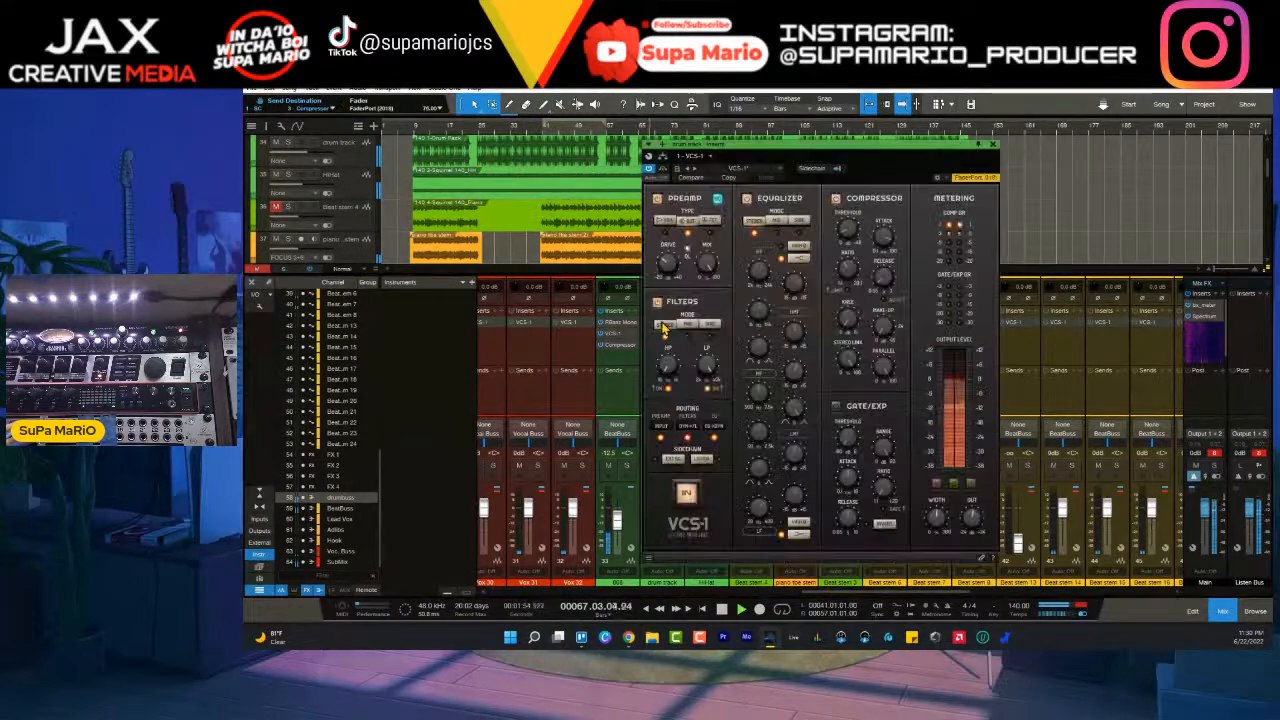
{"action": "mouse_move", "coordinate": [765, 511]}
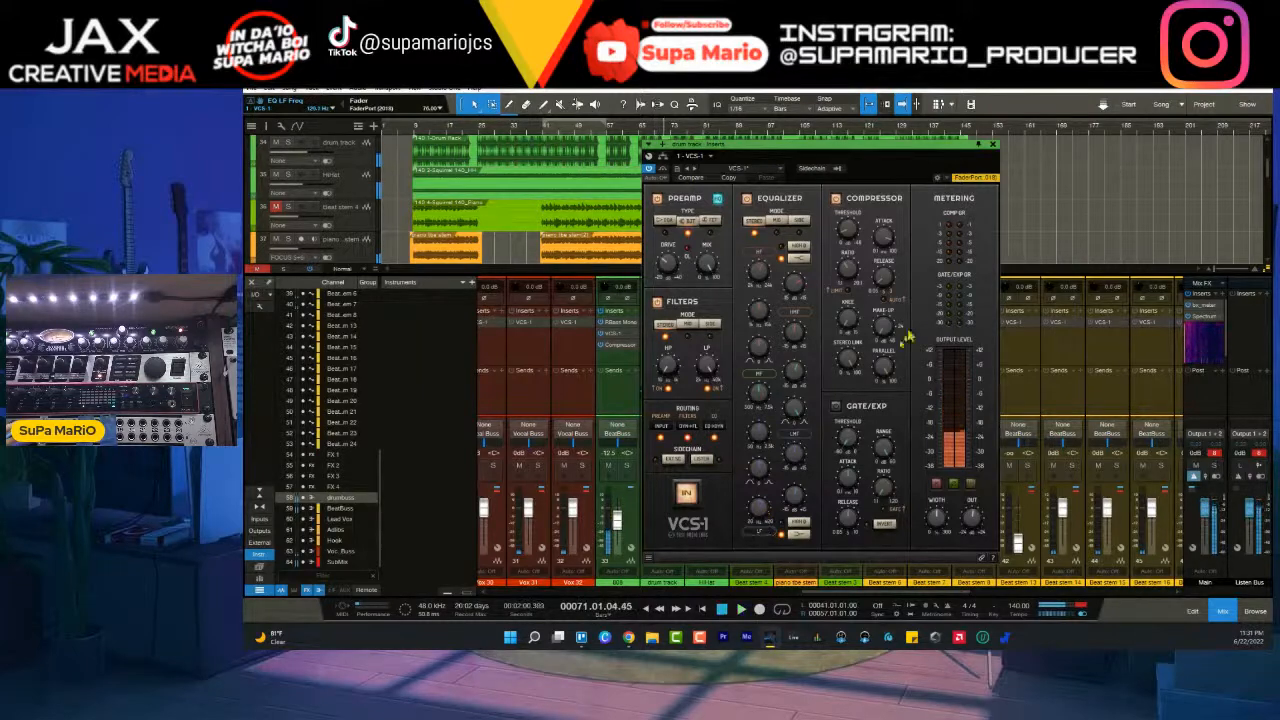
{"action": "left_click", "coordinate": [992, 144]}
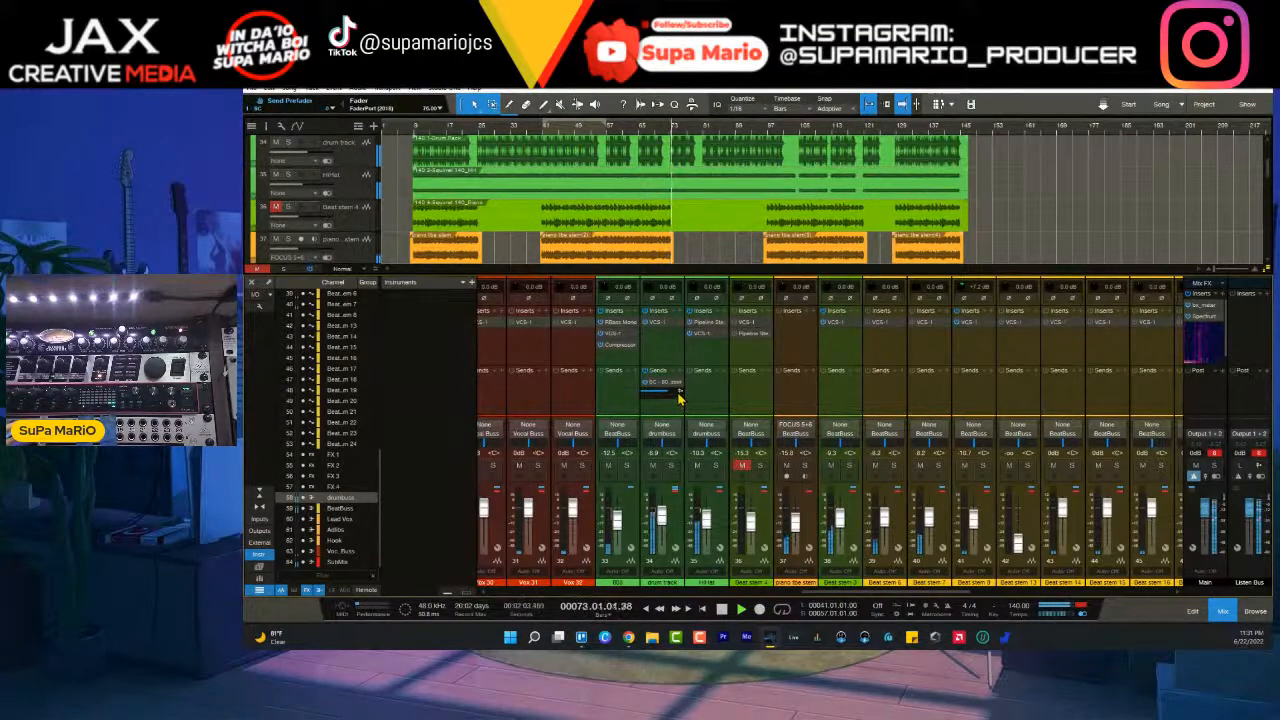
{"action": "left_click", "coordinate": [671, 467]}
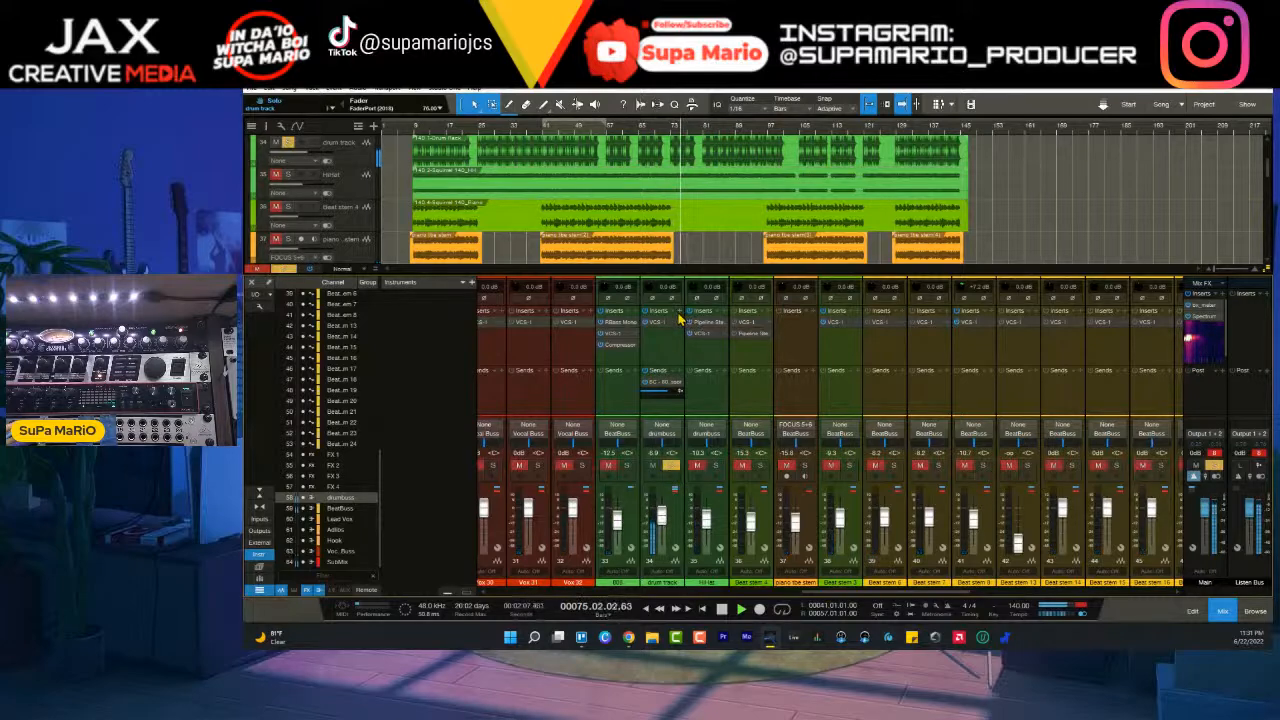
{"action": "left_click", "coordinate": [679, 315]}
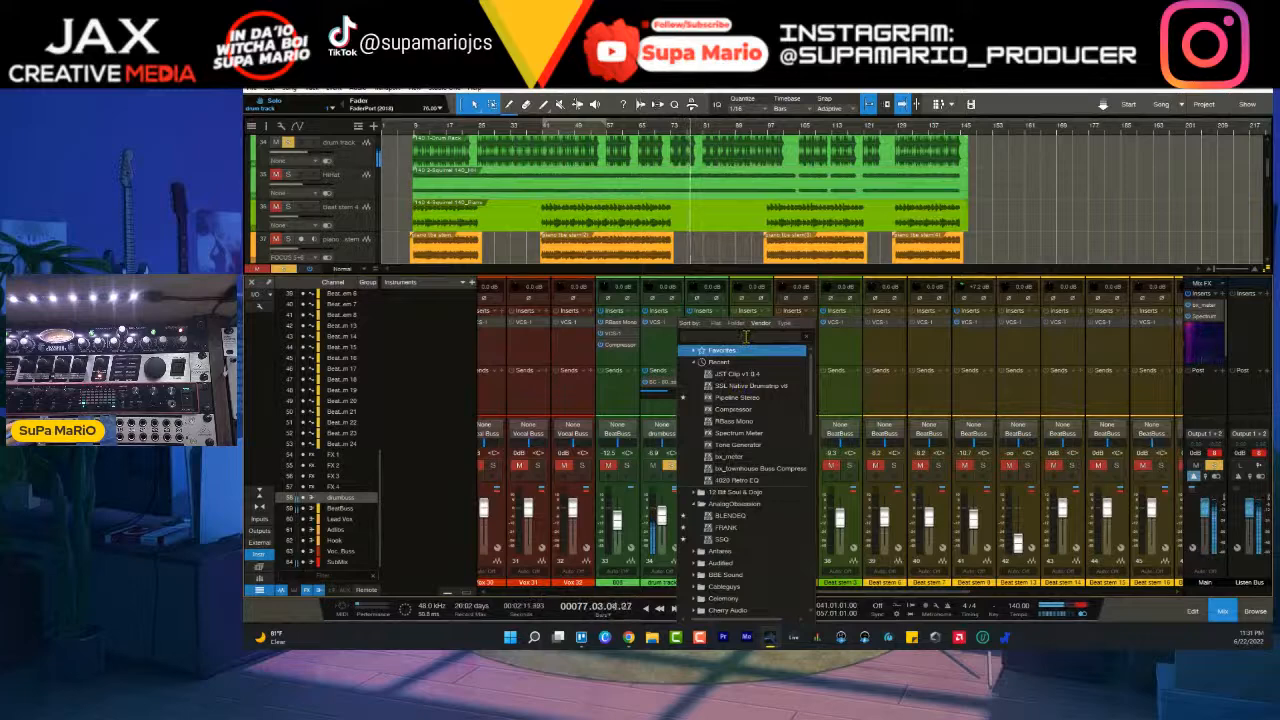
{"action": "type", "text": "mcdsp"}
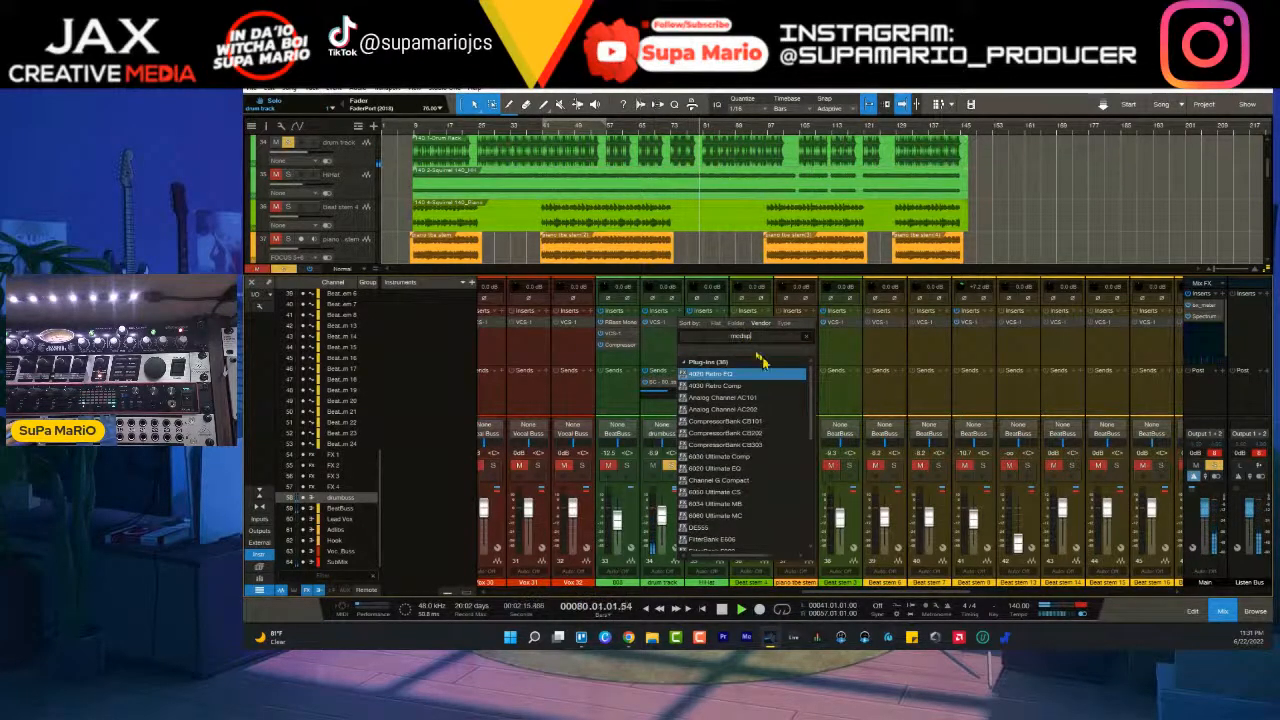
{"action": "scroll", "coordinate": [757, 460], "scroll_direction": "down", "scroll_amount": 4}
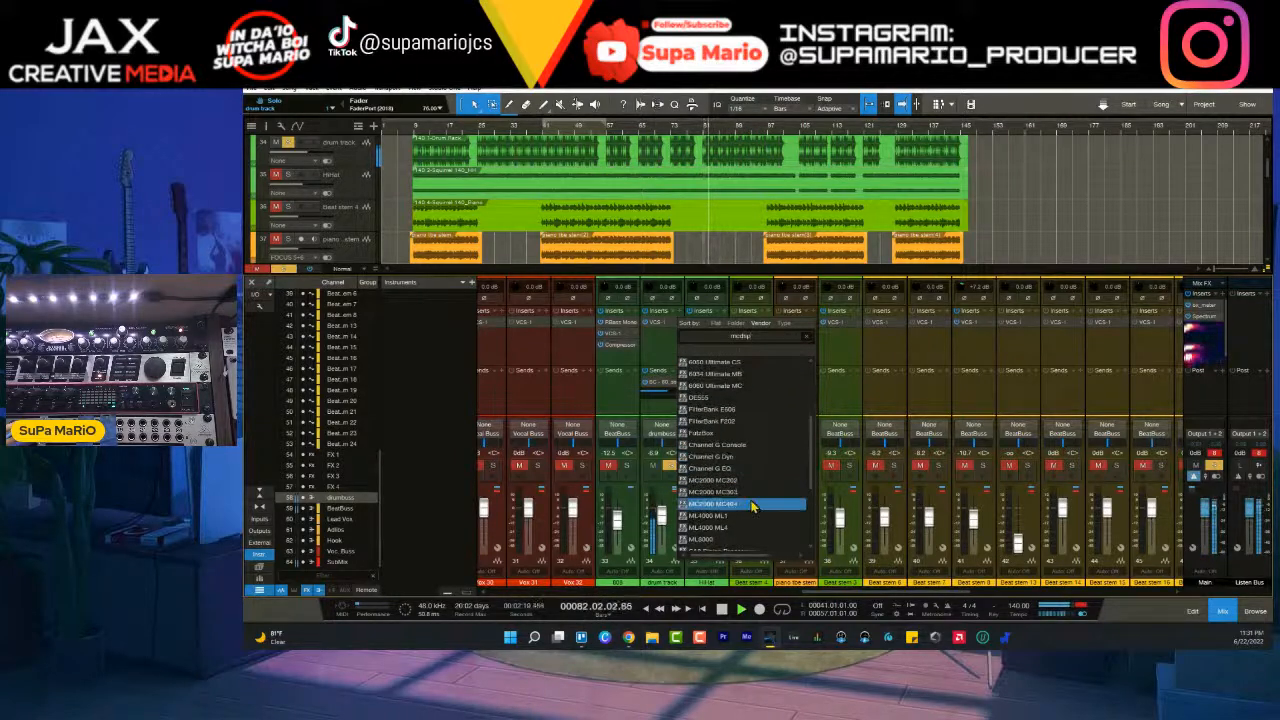
{"action": "scroll", "coordinate": [756, 480], "scroll_direction": "up", "scroll_amount": 3}
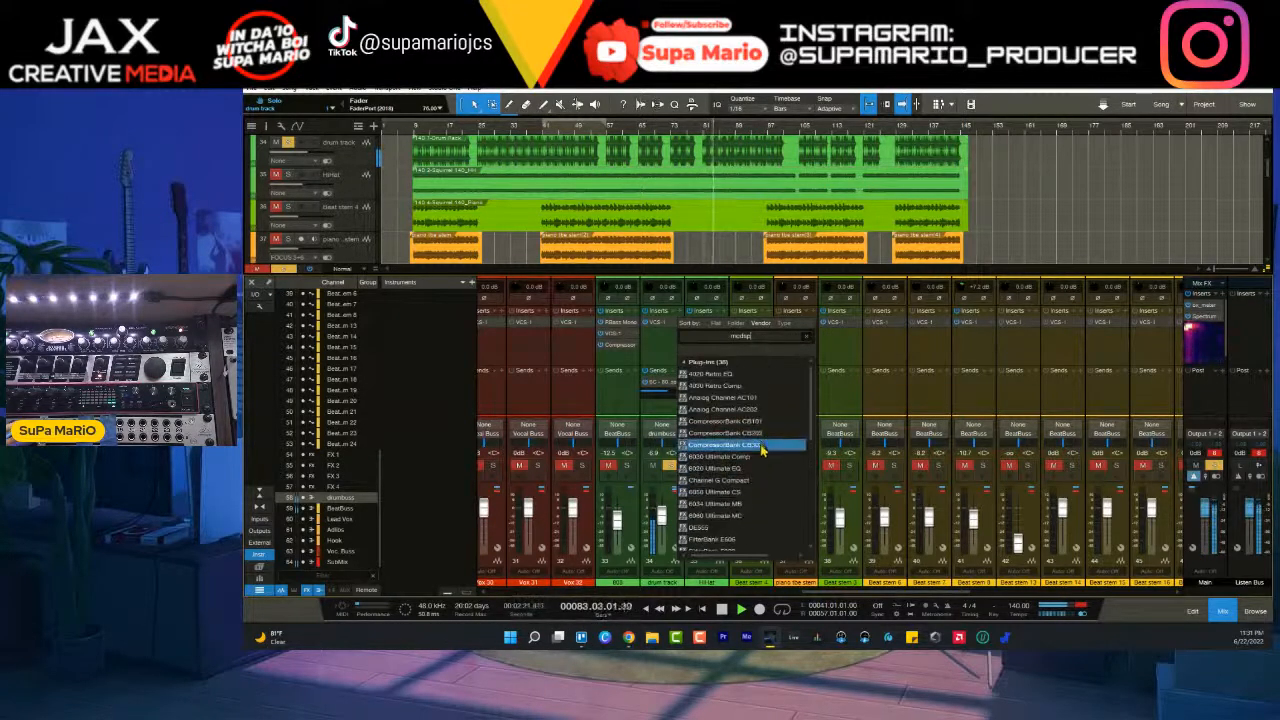
{"action": "left_click", "coordinate": [753, 452]}
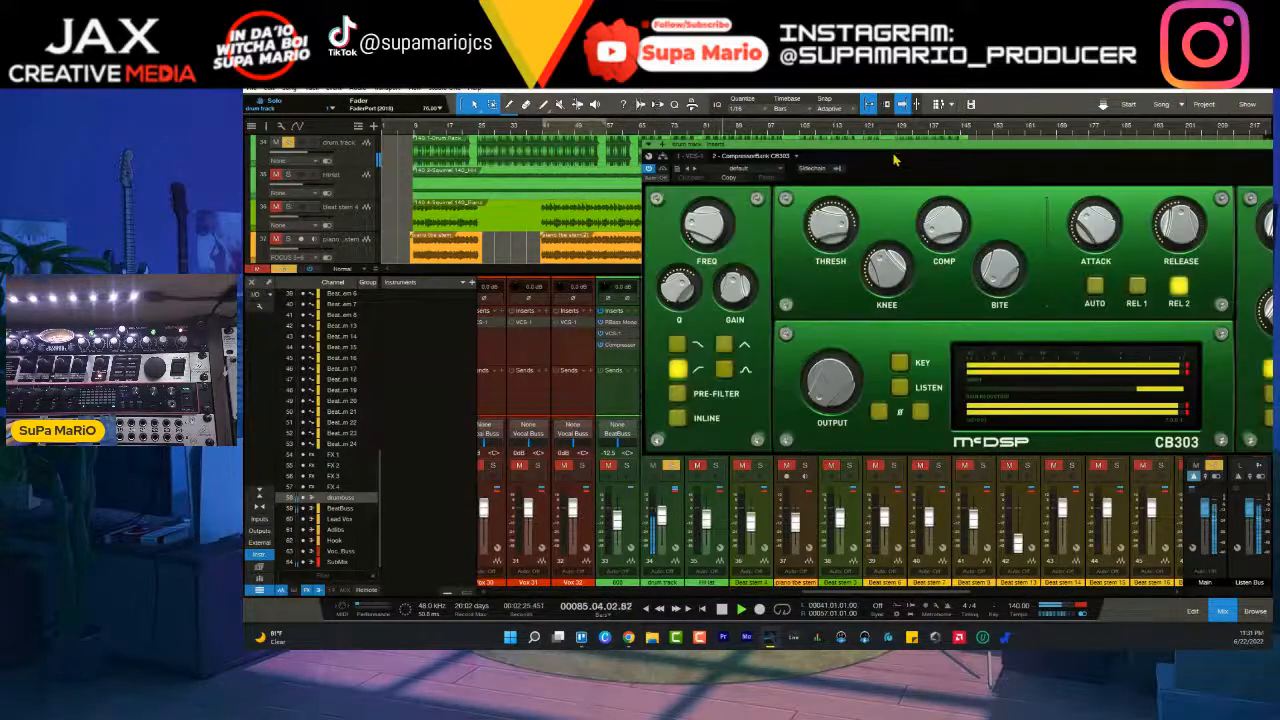
{"action": "left_click_drag", "start_coordinate": [897, 158], "coordinate": [639, 203]}
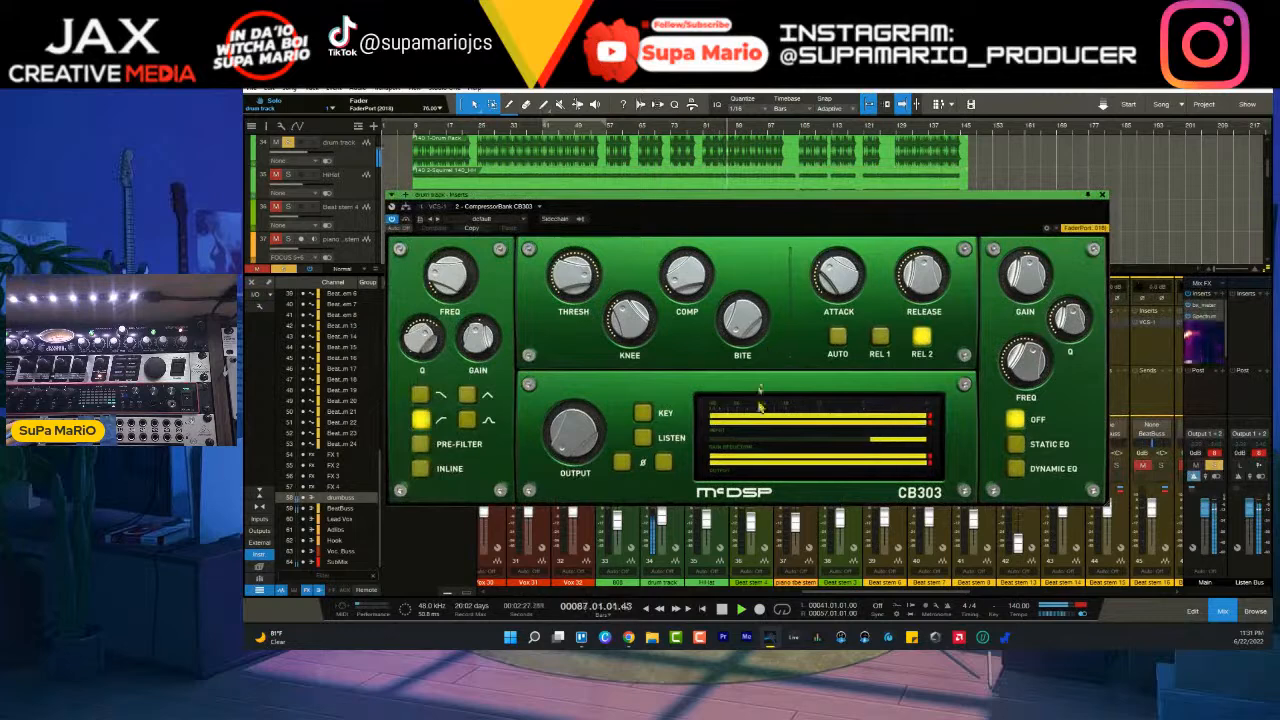
{"action": "left_click", "coordinate": [1102, 195]}
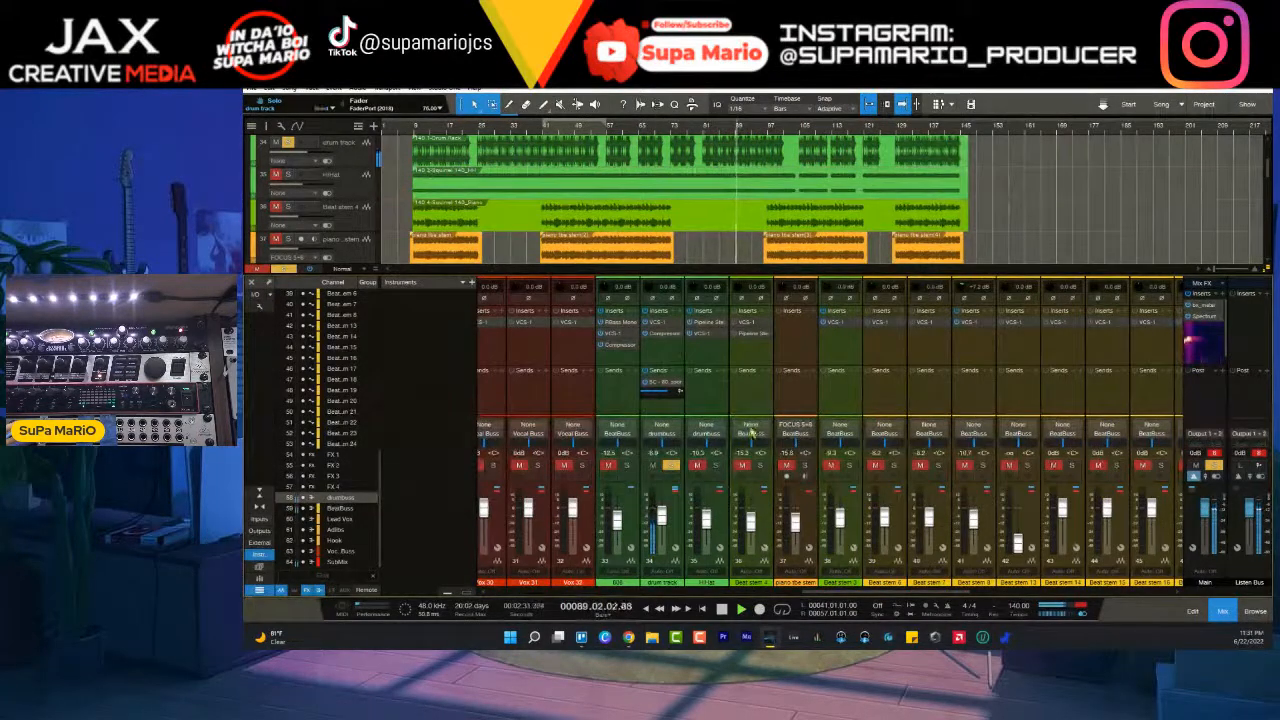
{"action": "left_click", "coordinate": [679, 335]}
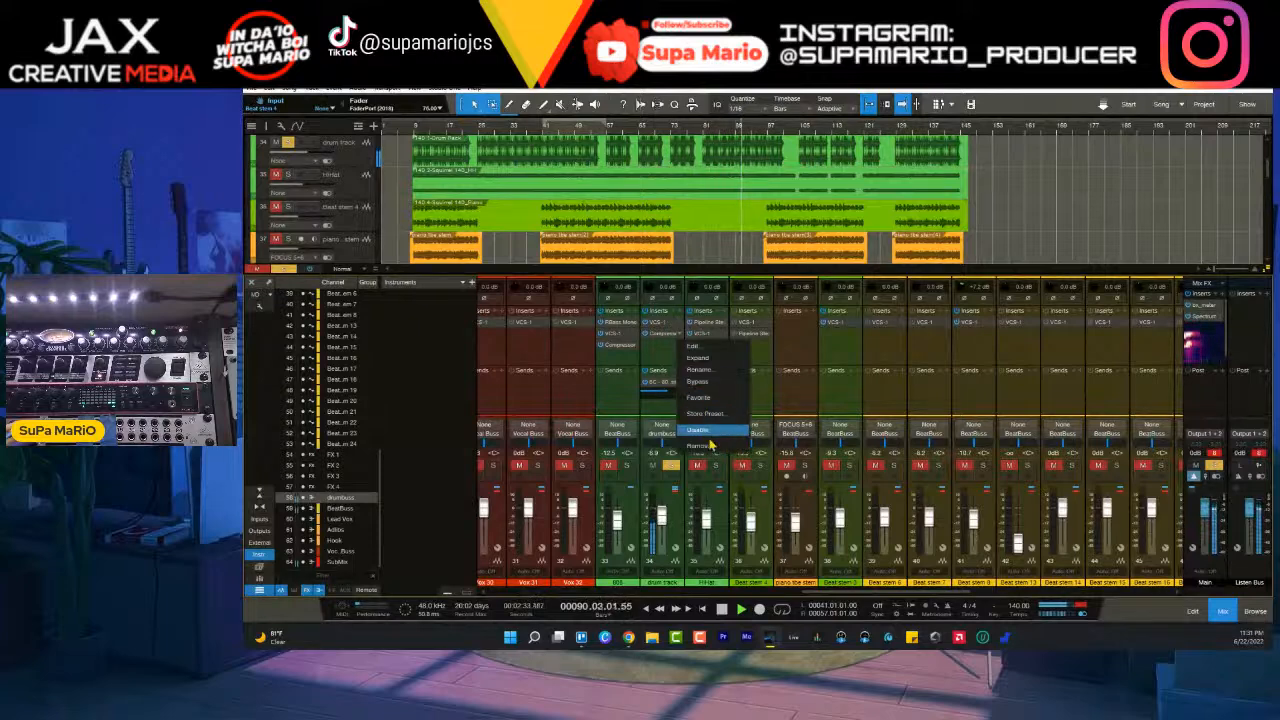
{"action": "left_click", "coordinate": [714, 448]}
- Search the plug-ins for McDSP and insert the MC2000 MC303 multiband compressor after the VCS-1 on the drum track
{"action": "left_click", "coordinate": [681, 317]}
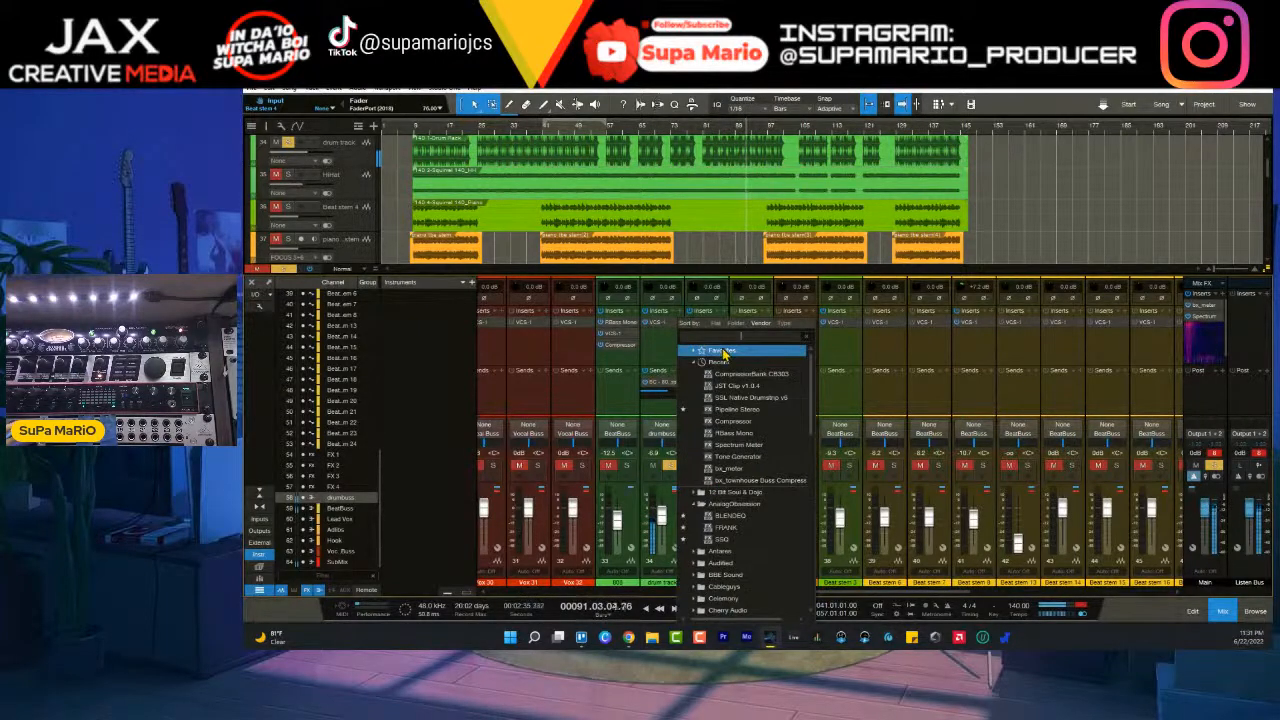
{"action": "type", "text": "mcdsp"}
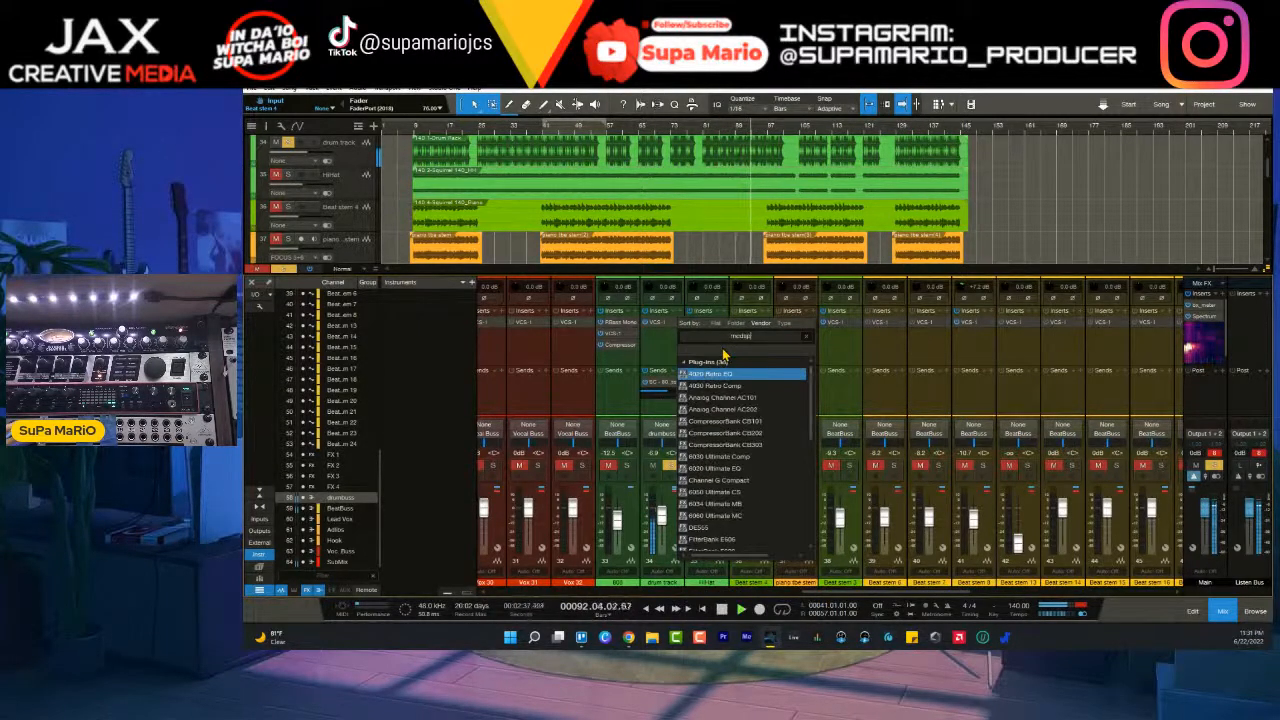
{"action": "scroll", "coordinate": [735, 455], "scroll_direction": "down", "scroll_amount": 2}
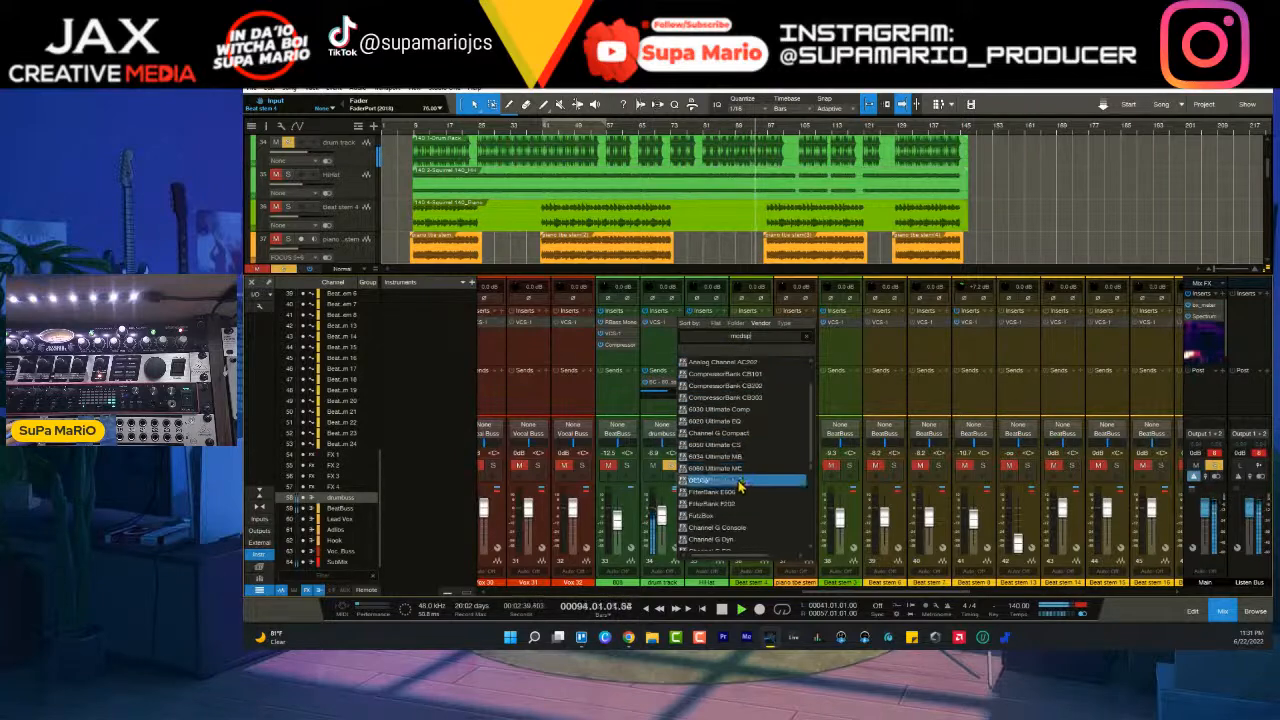
{"action": "scroll", "coordinate": [732, 490], "scroll_direction": "down", "scroll_amount": 4}
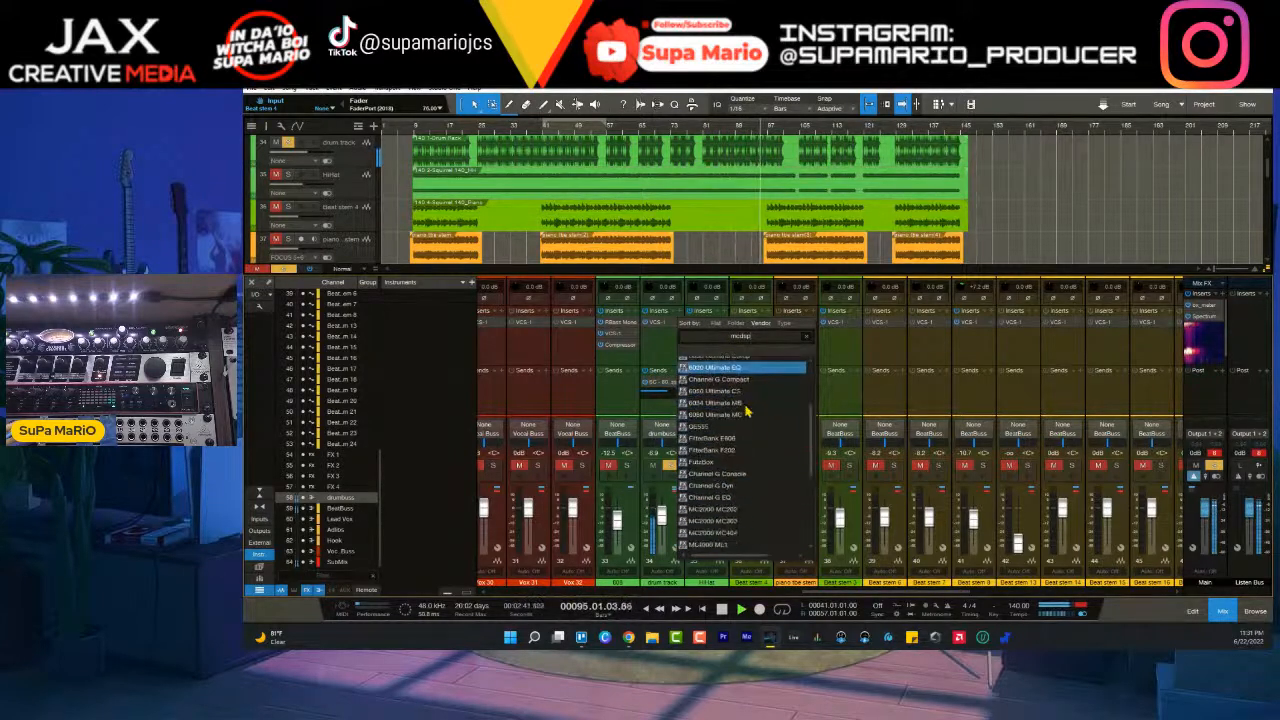
{"action": "left_click", "coordinate": [731, 497]}
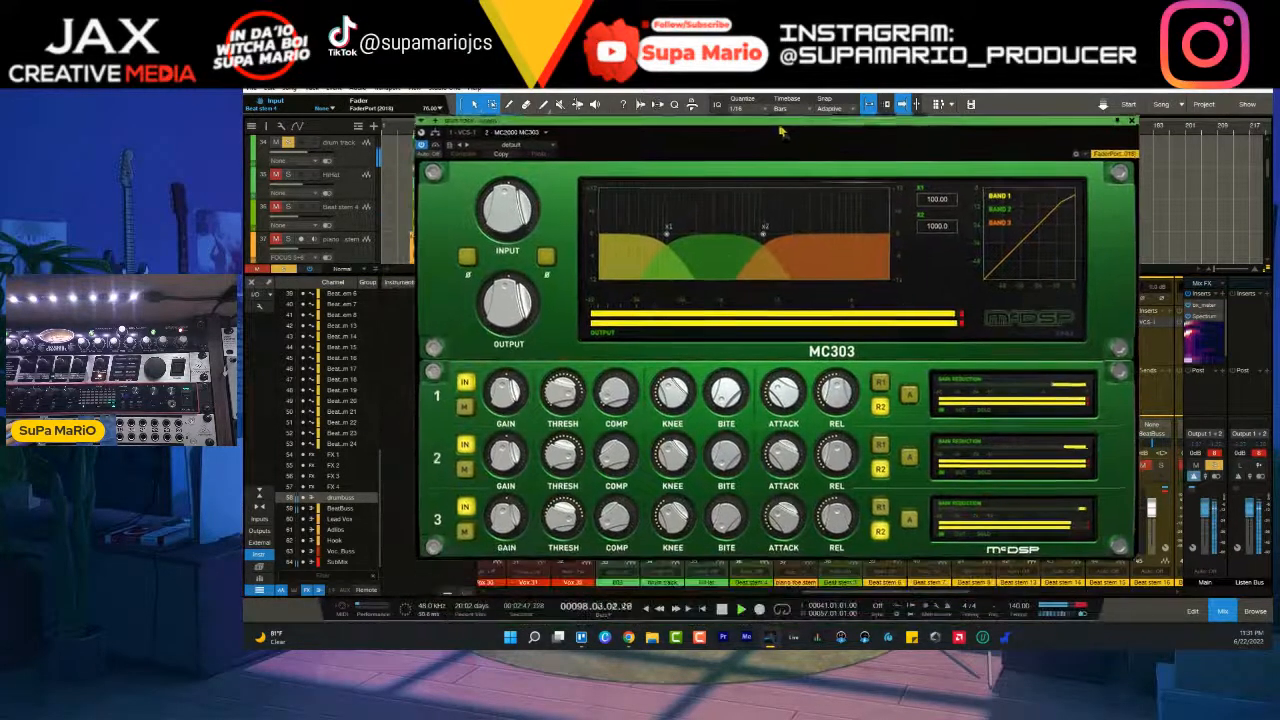
- Disable bands 2 and 3 of the MC303 and set its lower crossover to about 192 Hz
{"action": "left_click", "coordinate": [466, 445]}
{"action": "left_click", "coordinate": [464, 506]}
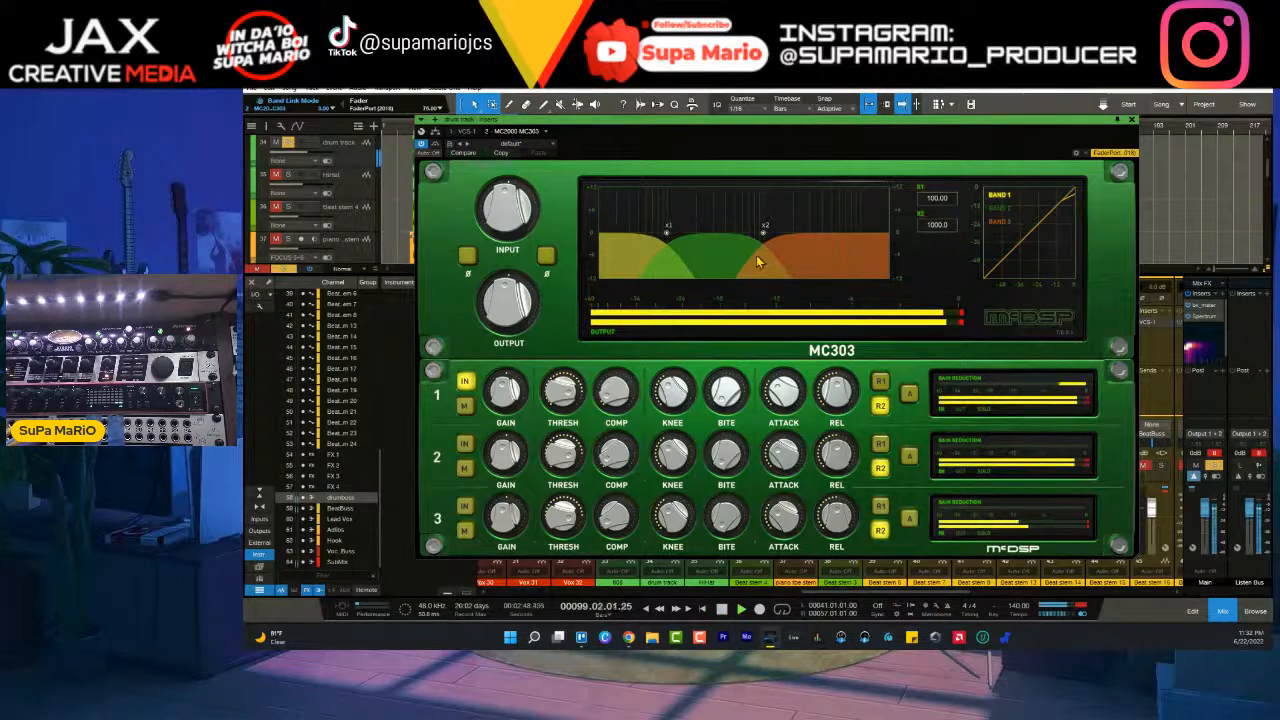
{"action": "left_click_drag", "start_coordinate": [667, 228], "coordinate": [696, 237]}
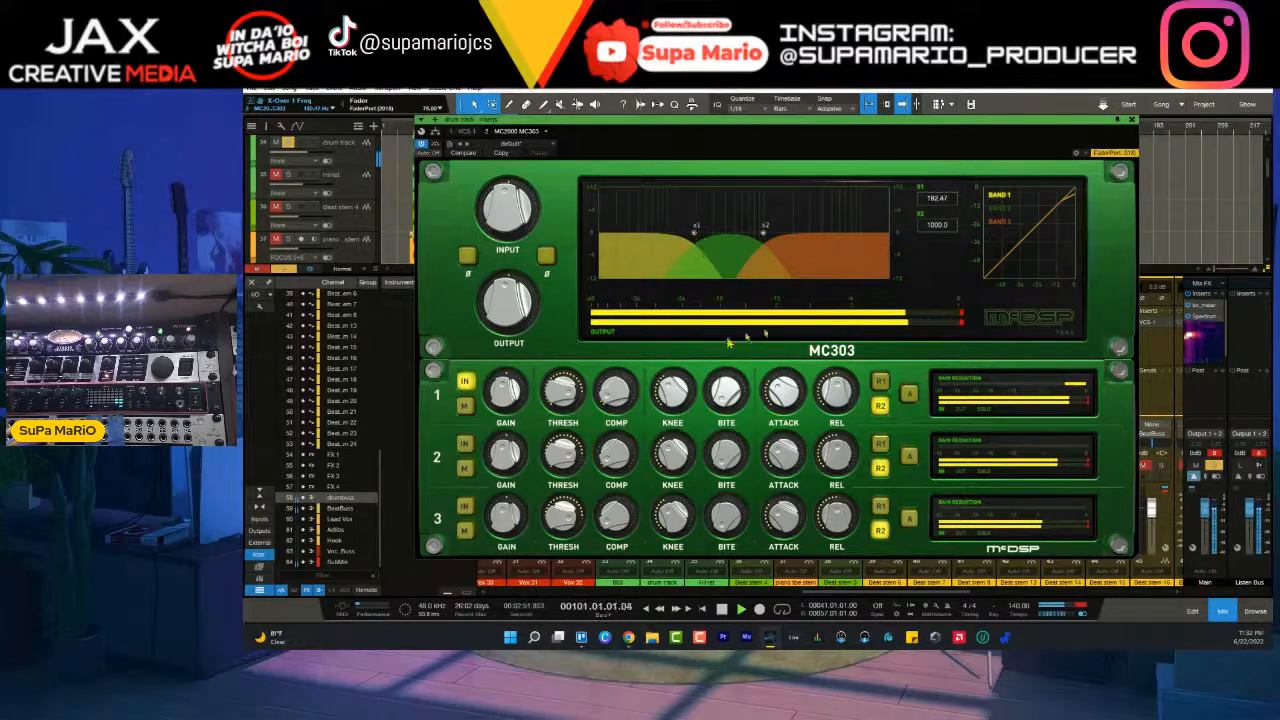
- Audition MC303 band 1 on the soloed drums from bar 41, comparing it muted, bypassed and engaged
{"action": "left_click", "coordinate": [466, 406]}
{"action": "left_click_drag", "start_coordinate": [588, 121], "coordinate": [770, 228]}
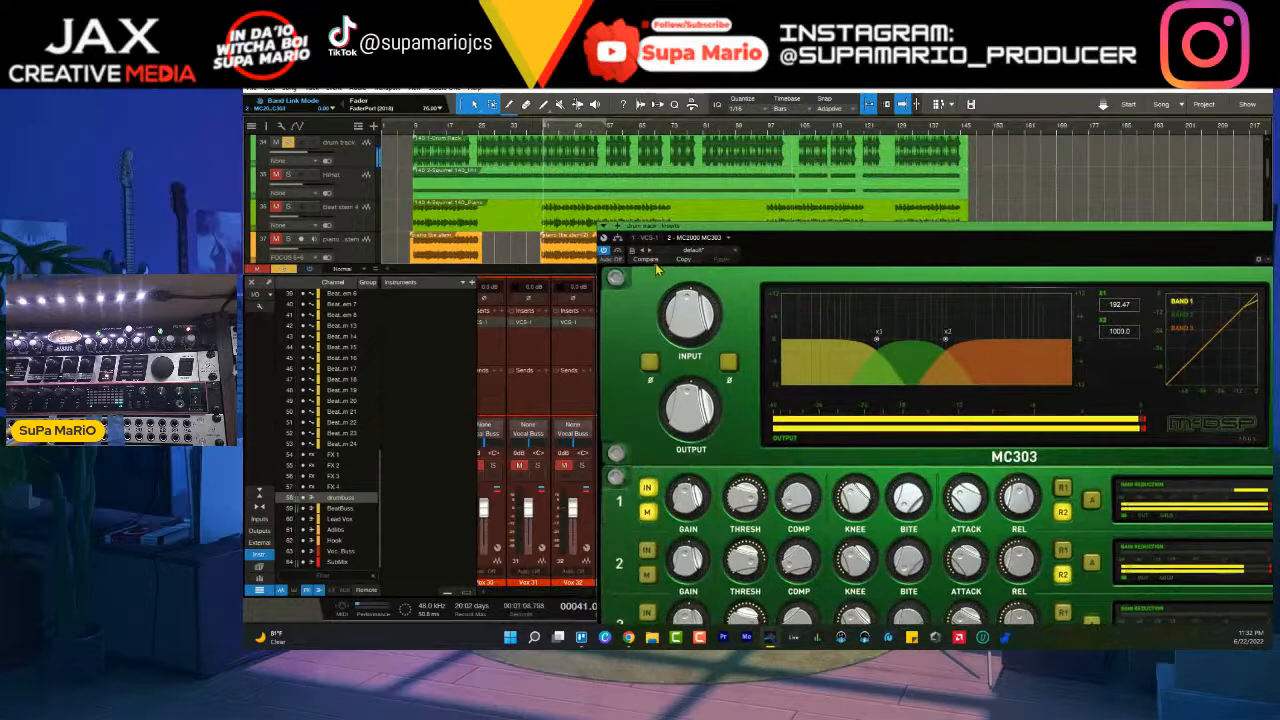
{"action": "left_click_drag", "start_coordinate": [660, 237], "coordinate": [515, 172]}
{"action": "left_click", "coordinate": [508, 448]}
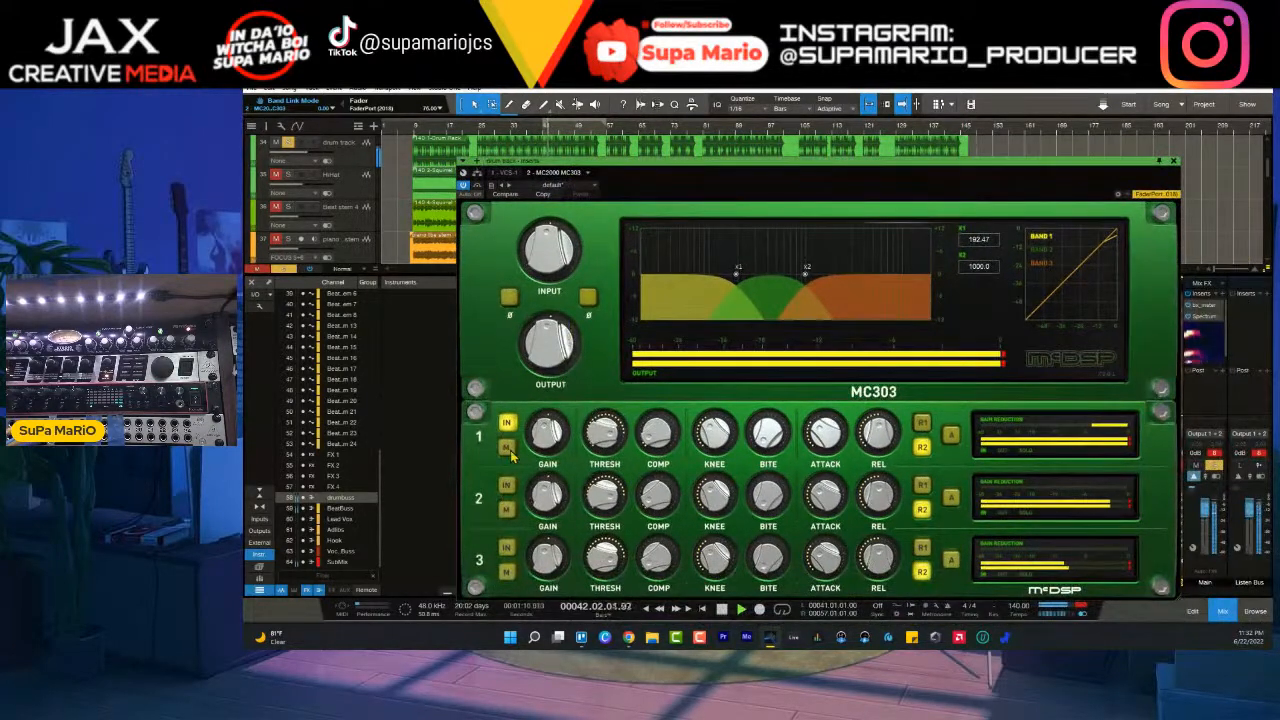
{"action": "left_click", "coordinate": [509, 425]}
{"action": "left_click", "coordinate": [509, 425]}
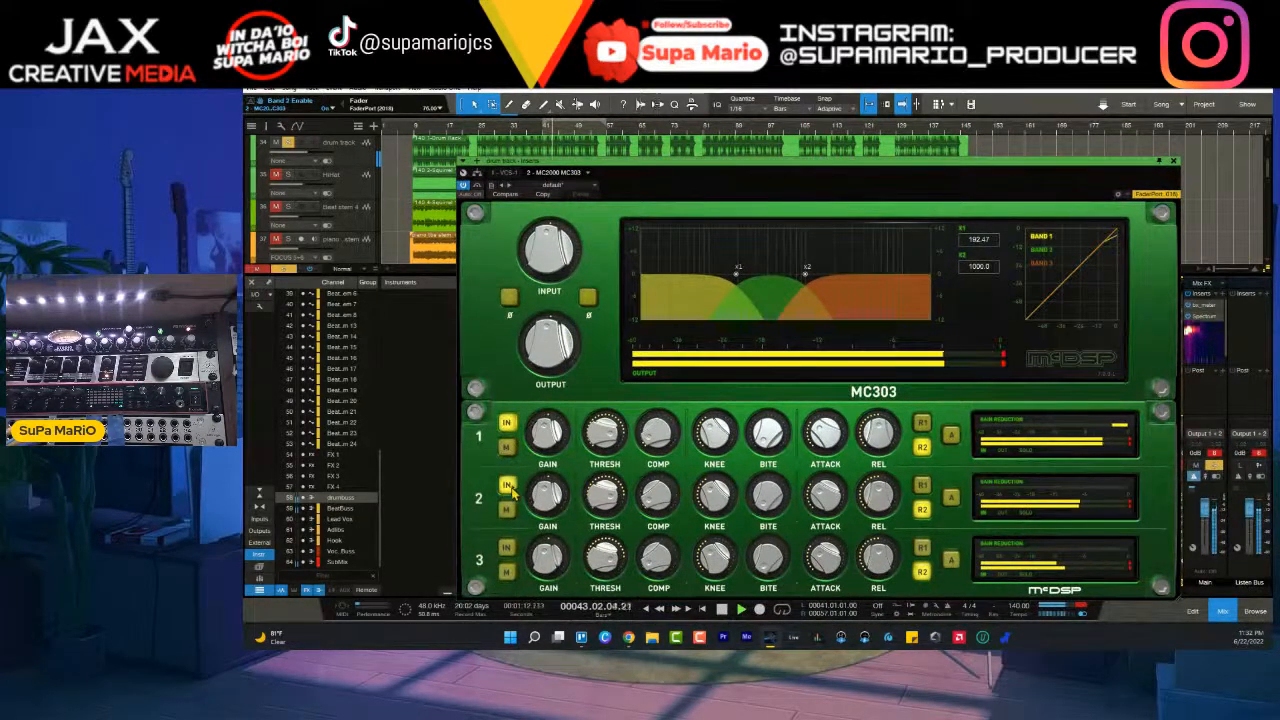
{"action": "left_click", "coordinate": [951, 434]}
{"action": "left_click", "coordinate": [922, 447]}
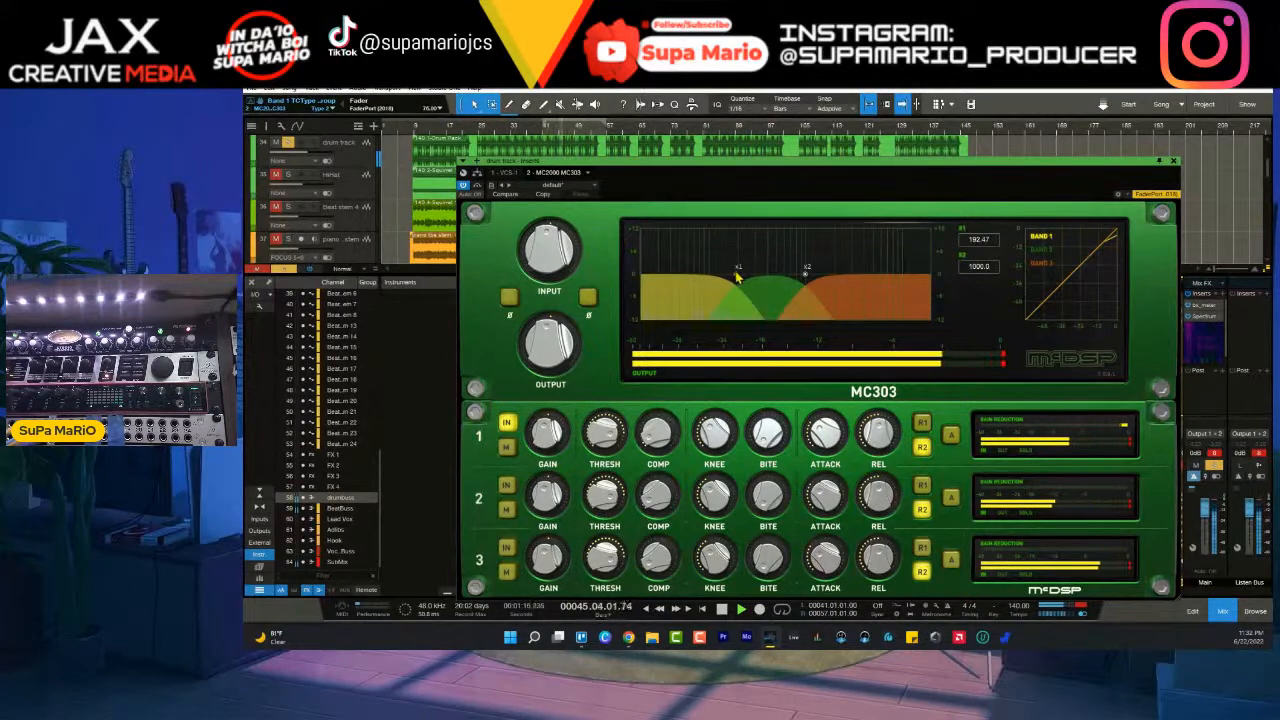
{"action": "left_click_drag", "start_coordinate": [876, 201], "coordinate": [710, 199]}
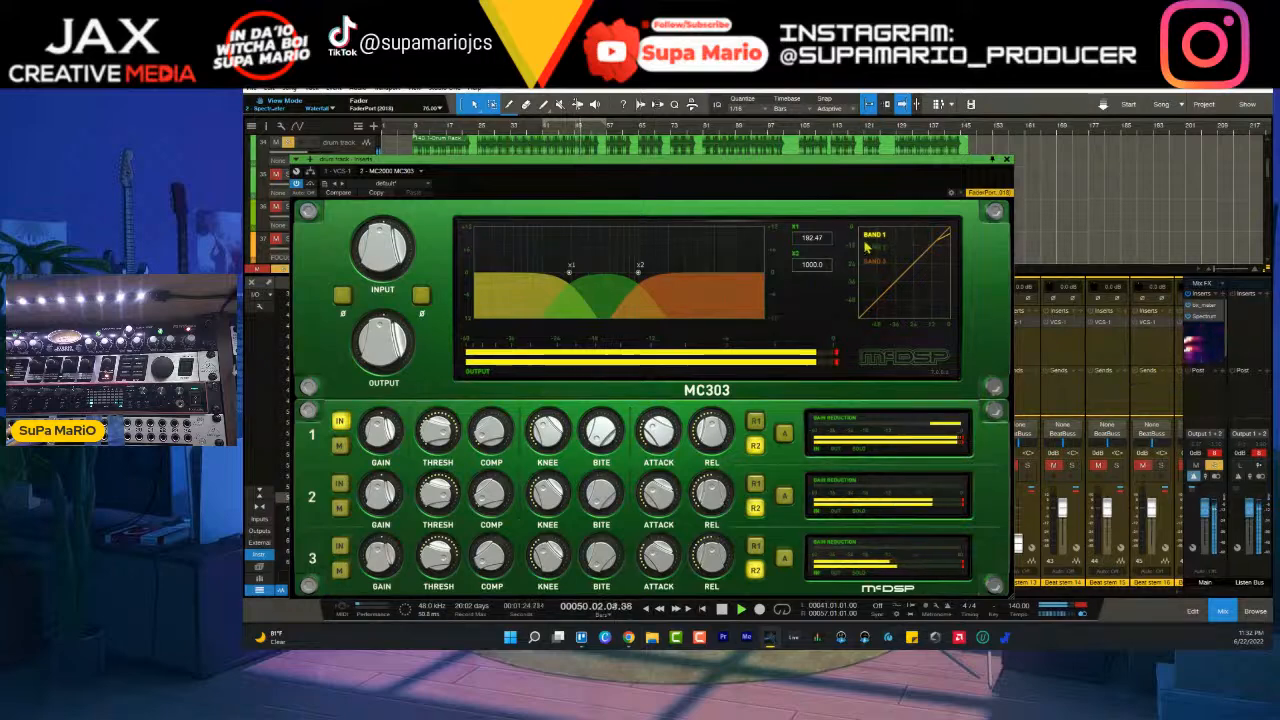
- Set the MC303's lower crossover to about 168 Hz and adjust band 1's threshold, compression and knee by ear
{"action": "left_click_drag", "start_coordinate": [814, 241], "coordinate": [817, 246]}
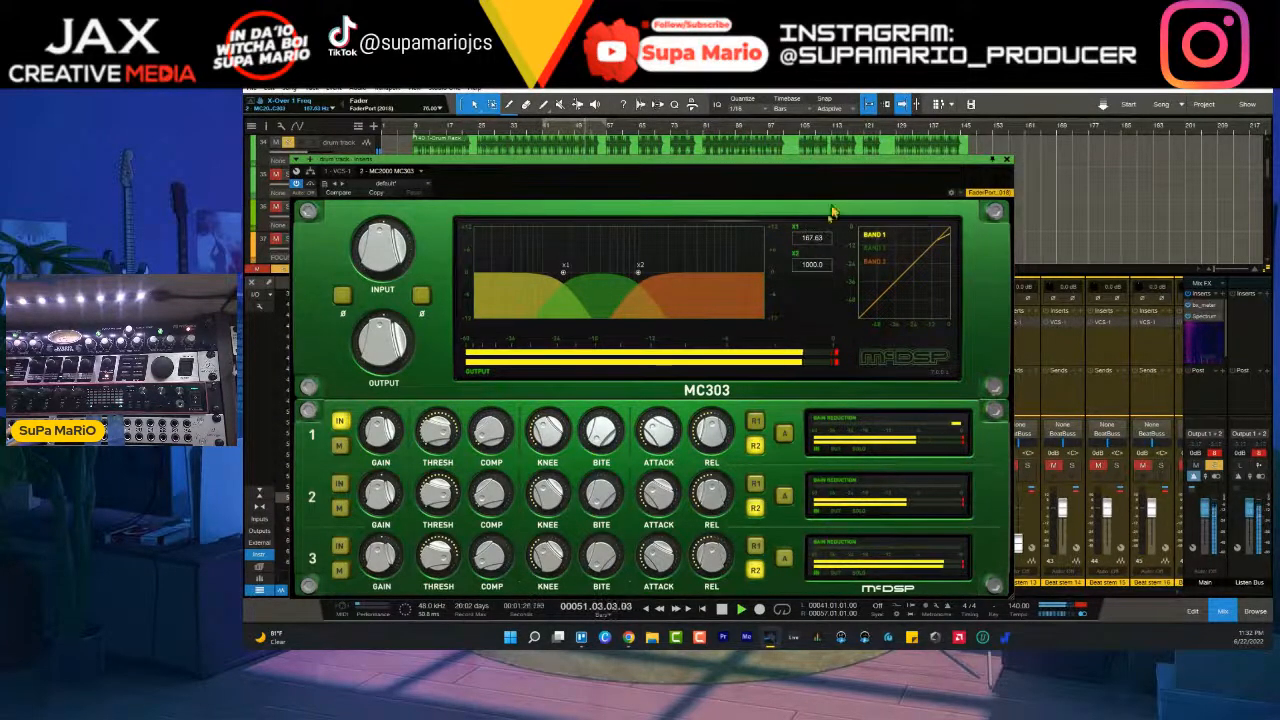
{"action": "left_click_drag", "start_coordinate": [822, 160], "coordinate": [946, 104]}
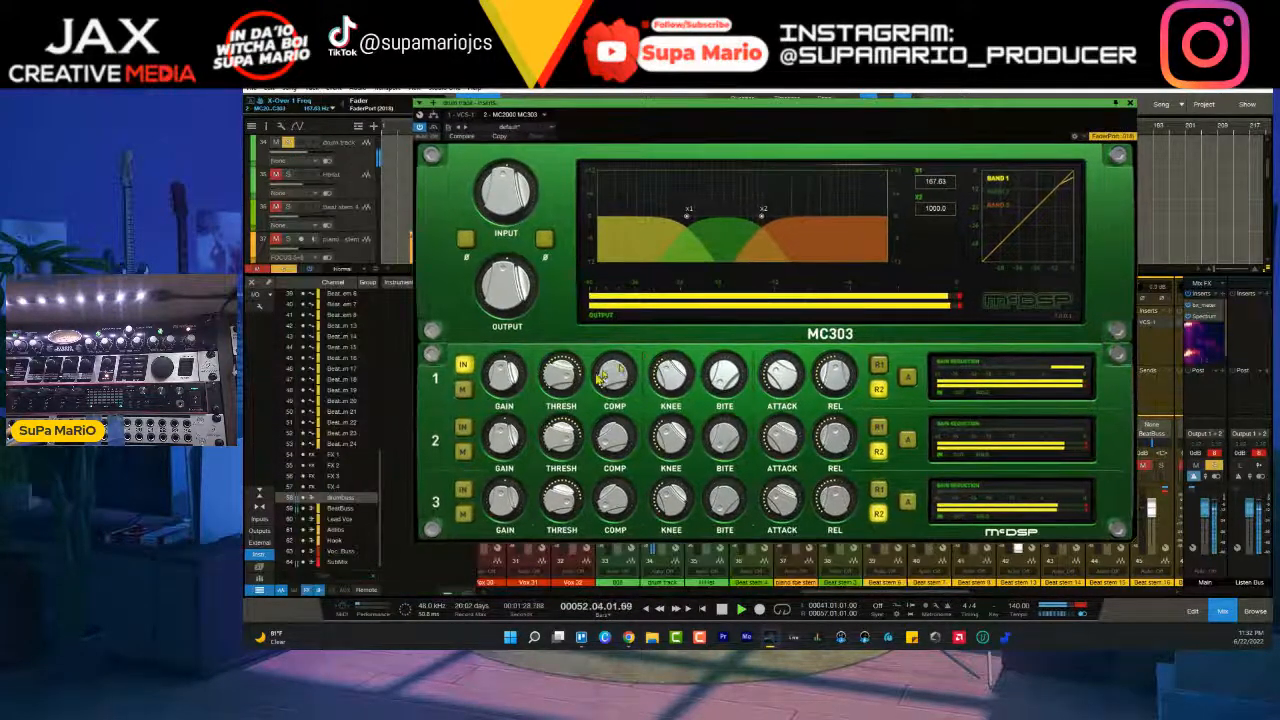
{"action": "left_click_drag", "start_coordinate": [614, 380], "coordinate": [567, 362]}
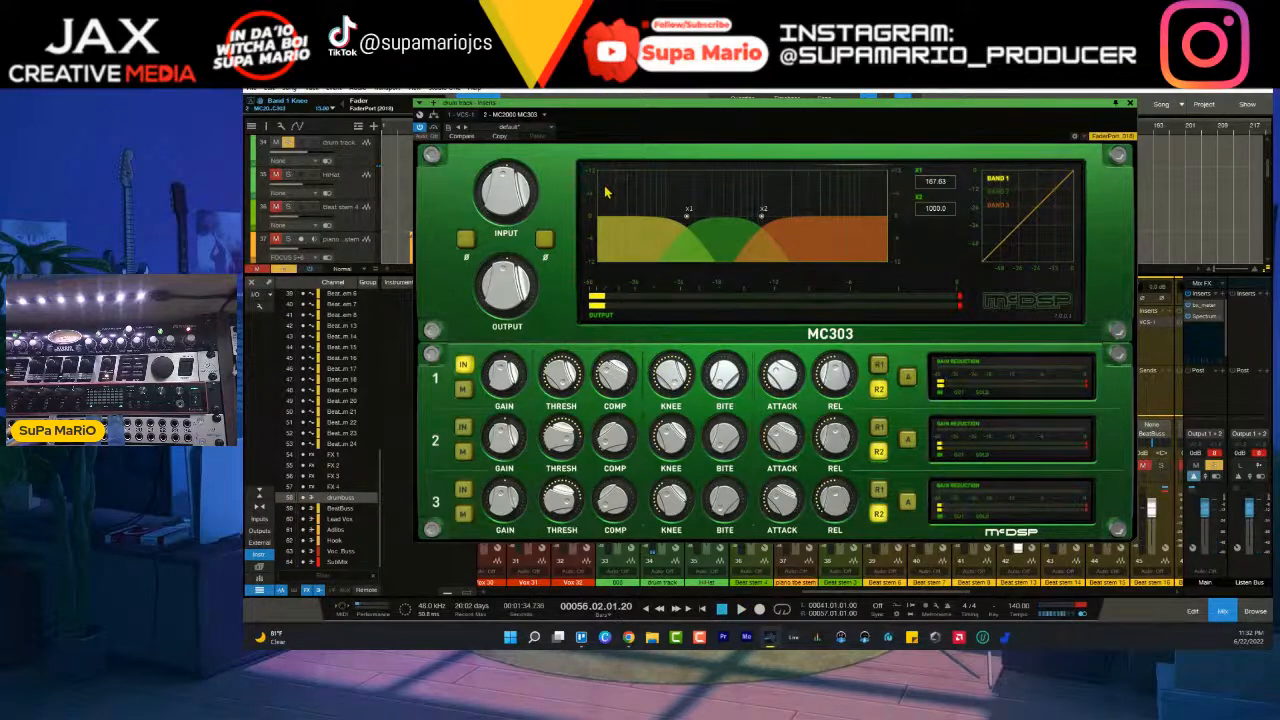
{"action": "left_click_drag", "start_coordinate": [581, 104], "coordinate": [576, 201]}
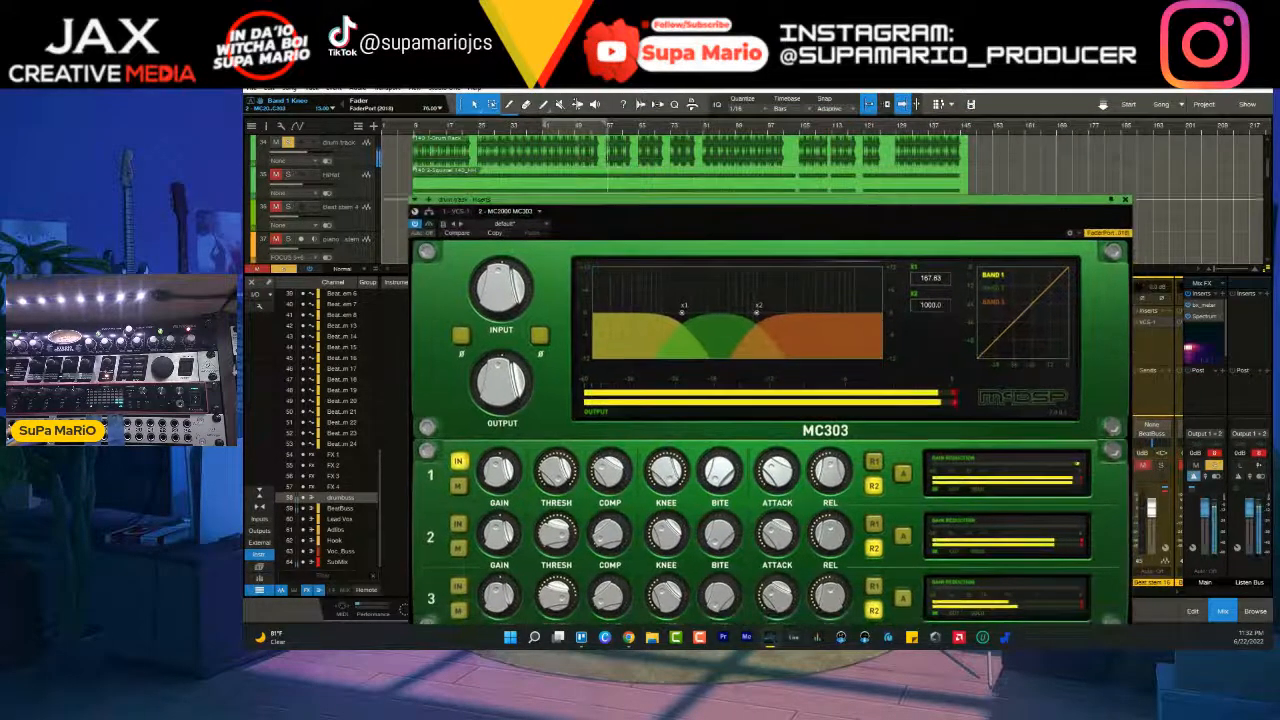
- Replay the looped drums from bar 41, lower MC303 band 1's threshold and adjust its compression ratio by ear
{"action": "key", "text": "space"}
{"action": "key", "text": "slash"}
{"action": "key", "text": "KP_Subtract"}
{"action": "key", "text": "space"}
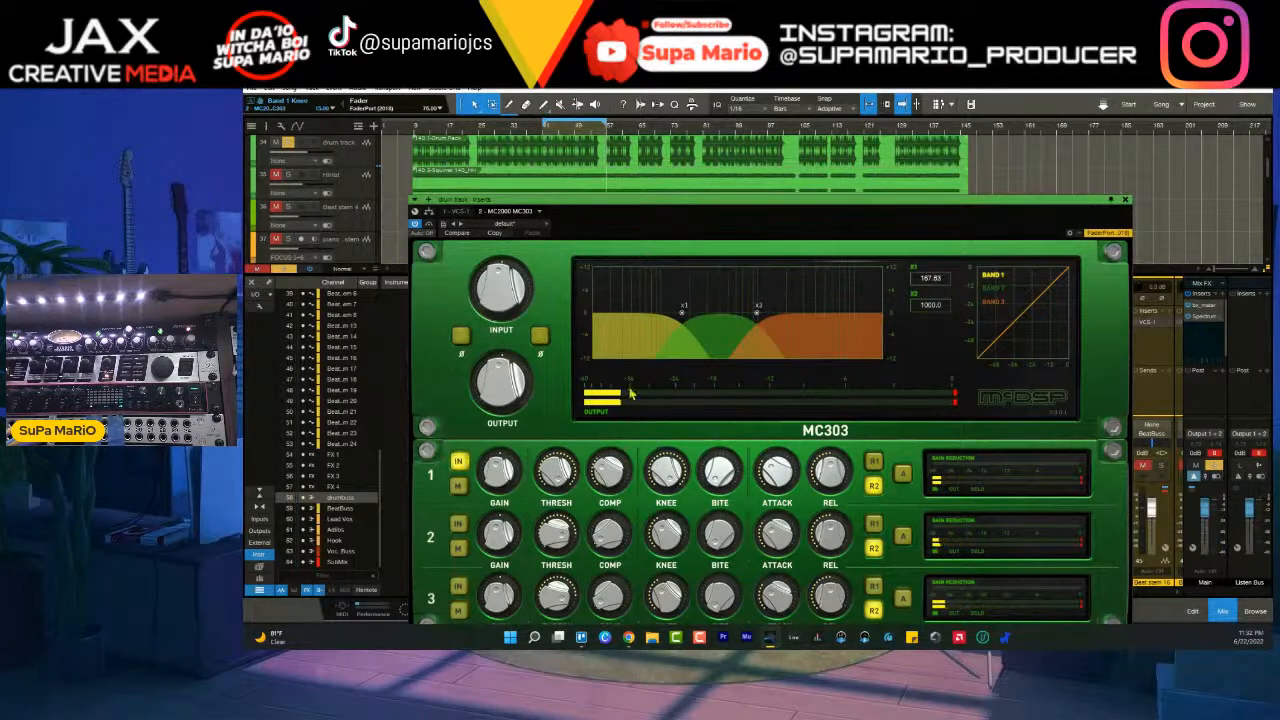
{"action": "left_click_drag", "start_coordinate": [557, 474], "coordinate": [560, 531]}
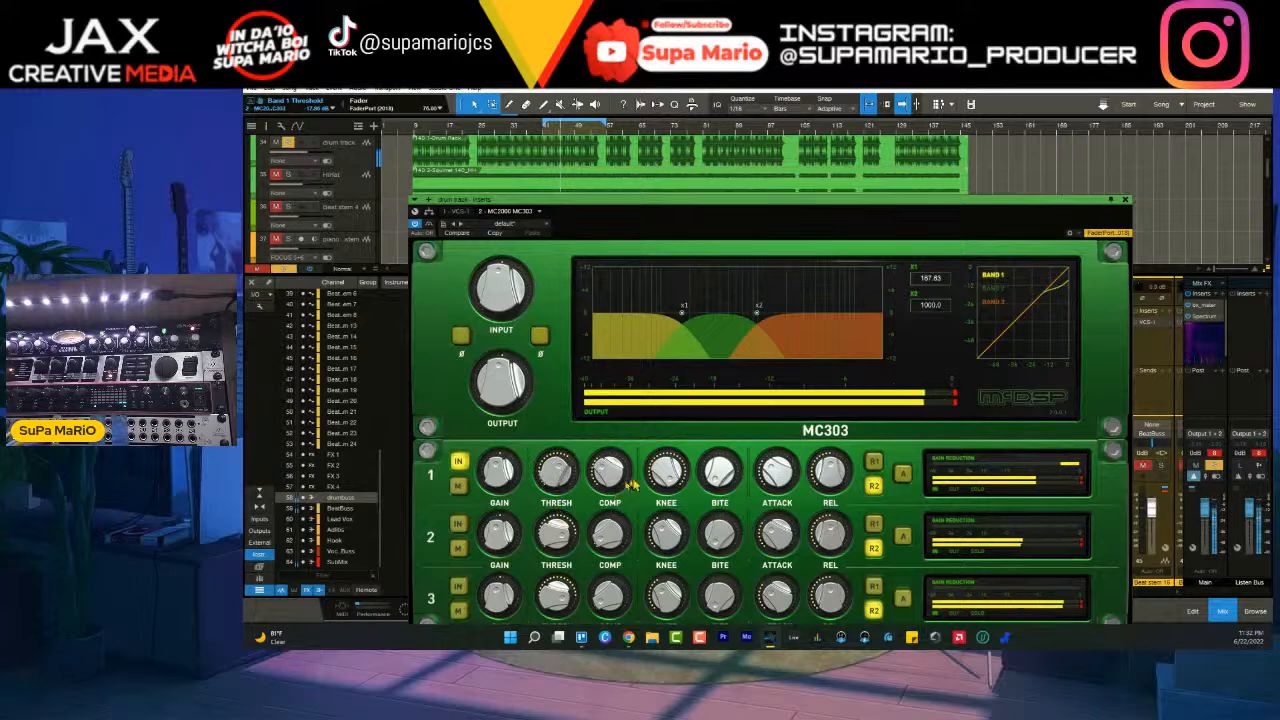
{"action": "left_click_drag", "start_coordinate": [610, 478], "coordinate": [634, 315]}
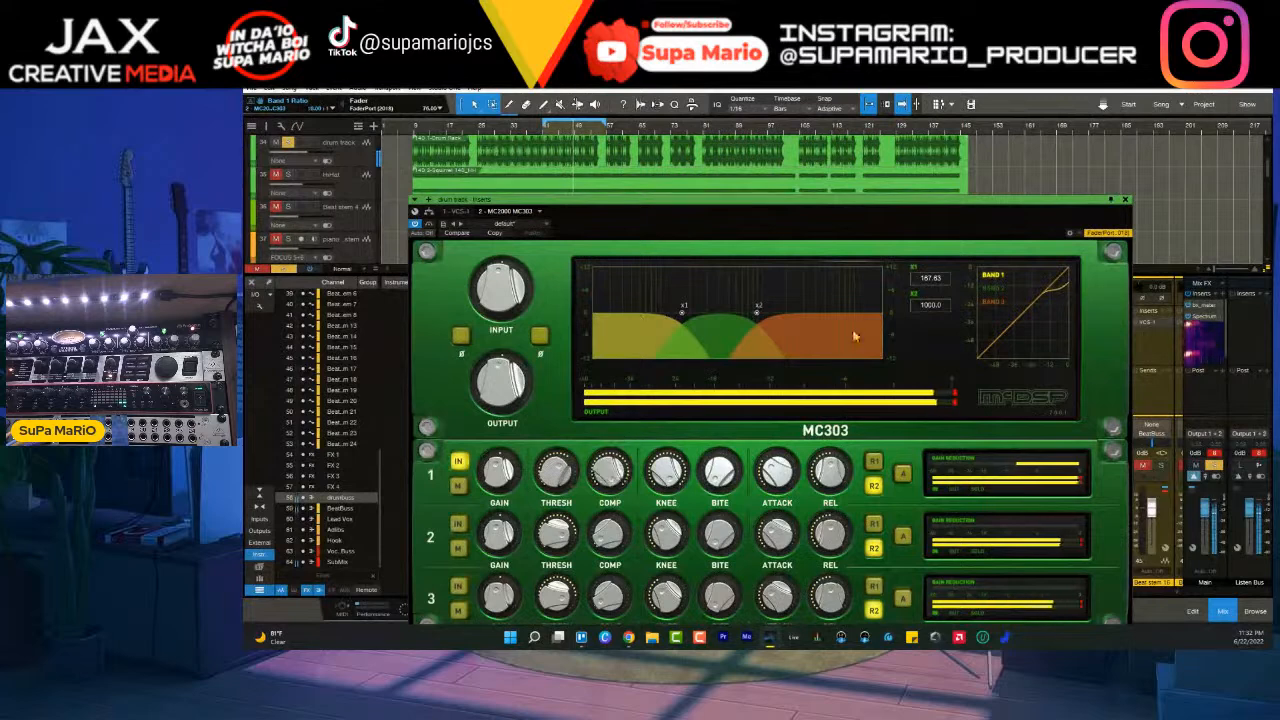
- Clear the drum solo and fine-tune band 1's knee, bite, attack and release in the full mix, using the R2 release mode
{"action": "left_click", "coordinate": [1214, 466]}
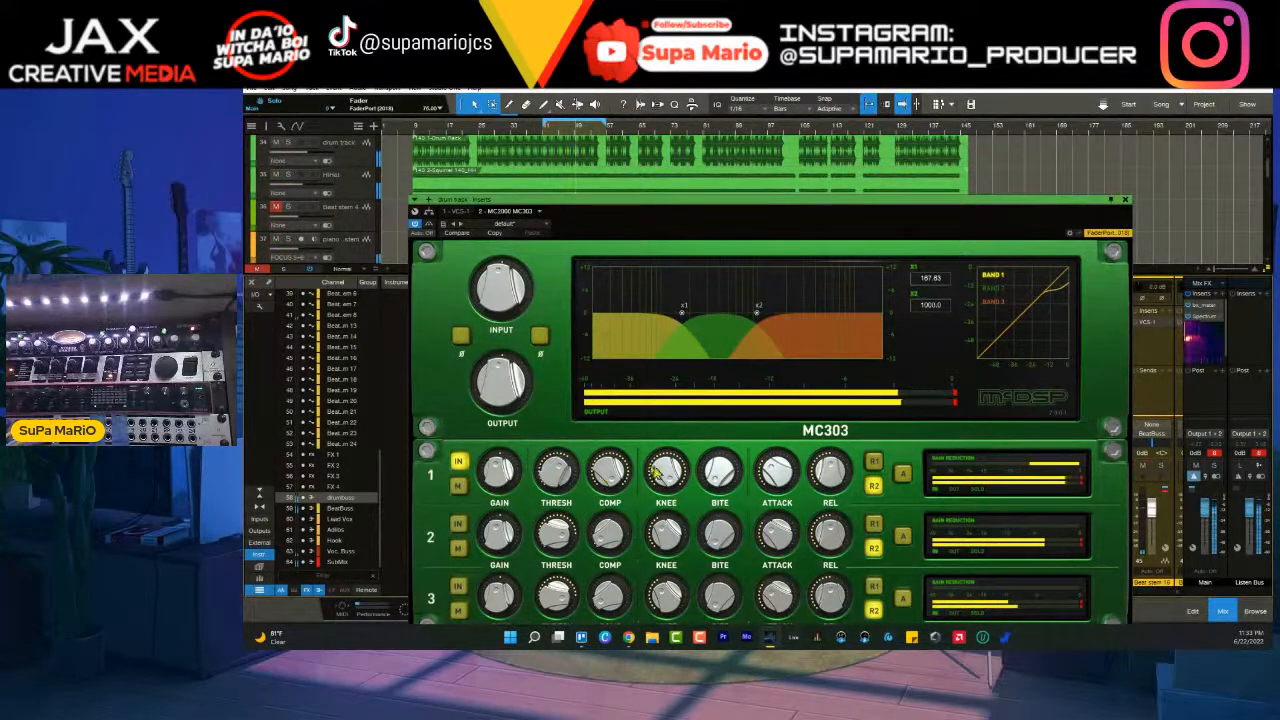
{"action": "left_click_drag", "start_coordinate": [675, 470], "coordinate": [678, 527]}
{"action": "left_click_drag", "start_coordinate": [730, 495], "coordinate": [722, 450]}
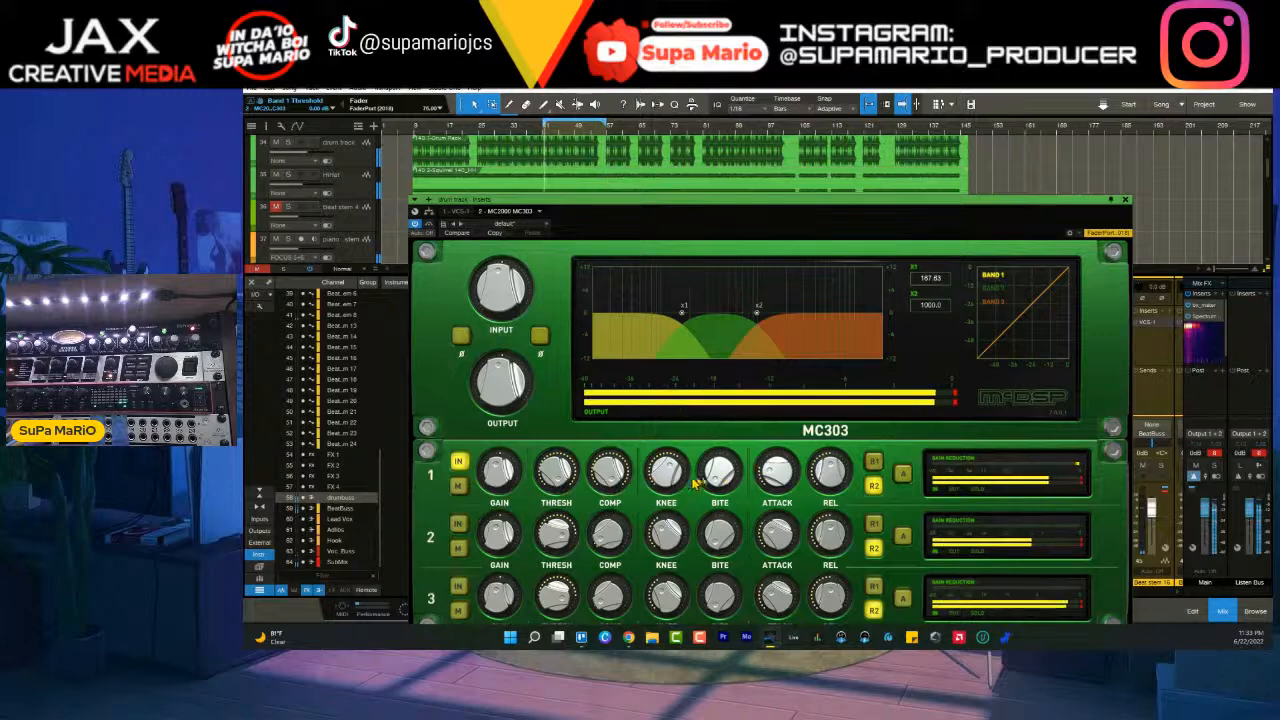
{"action": "mouse_move", "coordinate": [776, 472]}
{"action": "left_mouse_down"}
{"action": "mouse_move", "coordinate": [787, 440]}
{"action": "mouse_move", "coordinate": [783, 485]}
{"action": "left_mouse_up"}
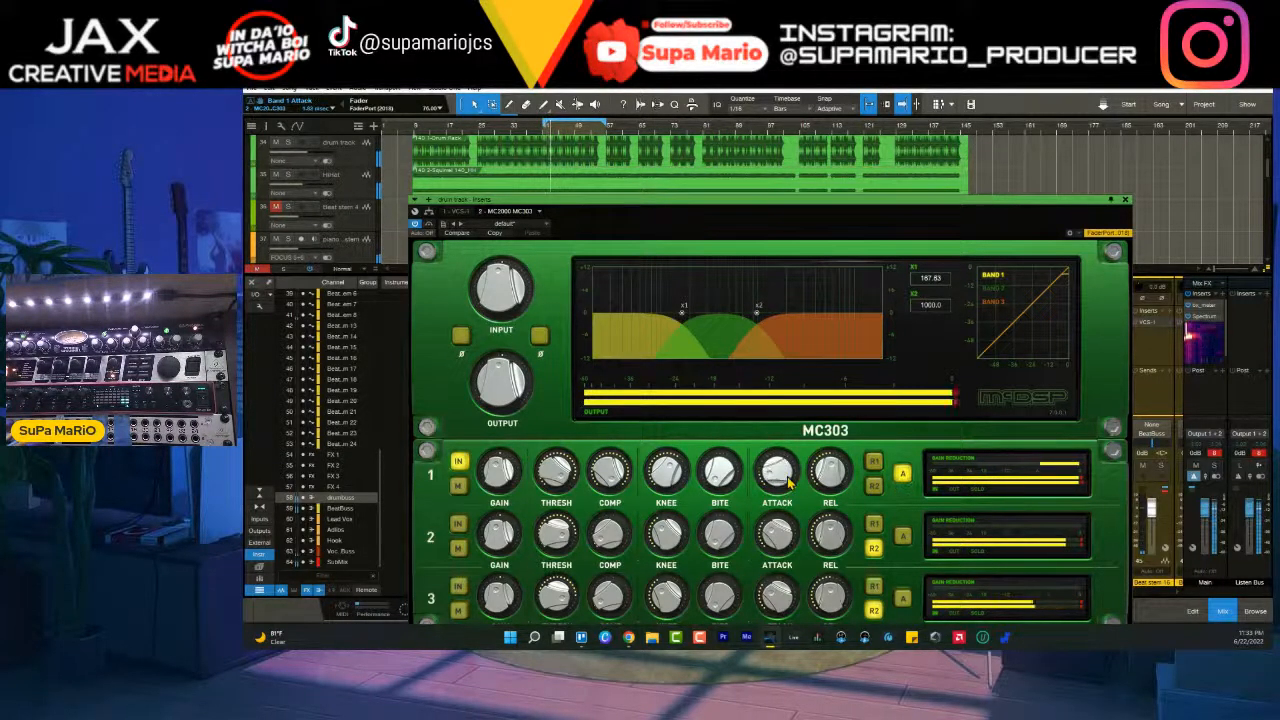
{"action": "left_click_drag", "start_coordinate": [788, 483], "coordinate": [838, 503]}
{"action": "left_click", "coordinate": [876, 487]}
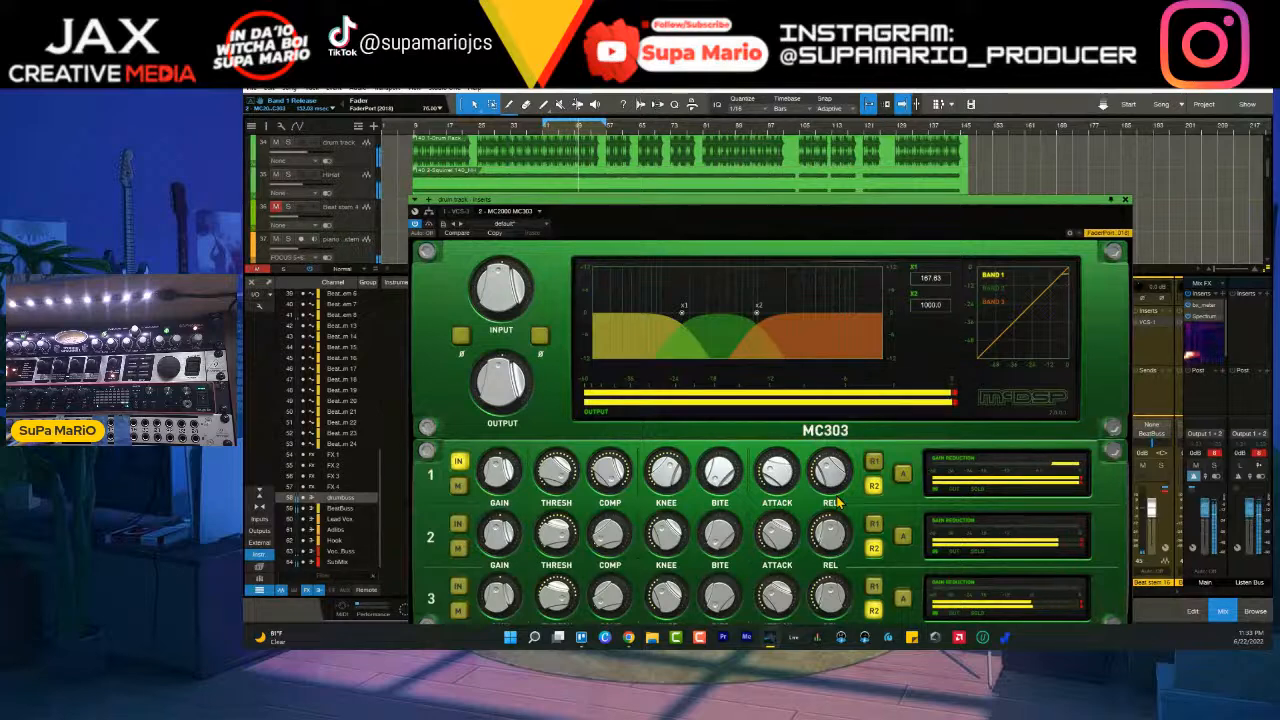
- Move the MC303 window clear of the transport and compare band 1 bypassed and engaged in the full mix
{"action": "left_click_drag", "start_coordinate": [871, 213], "coordinate": [877, 120]}
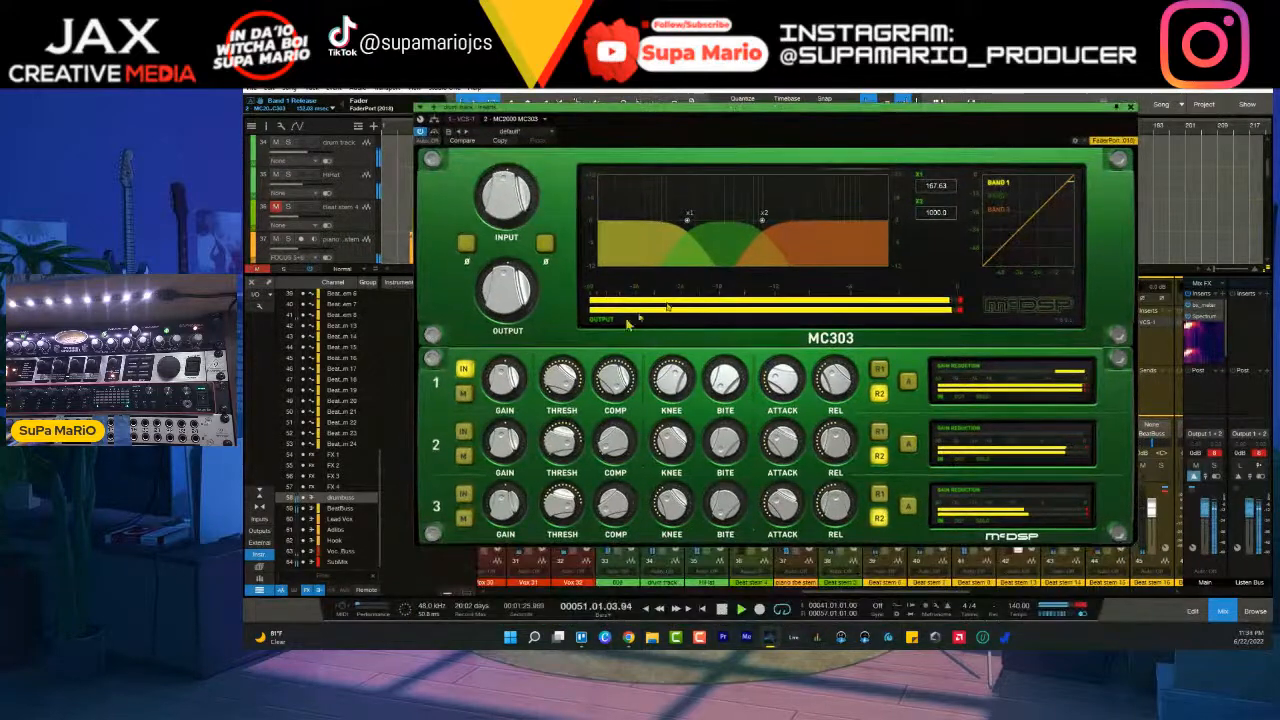
{"action": "left_click", "coordinate": [464, 370]}
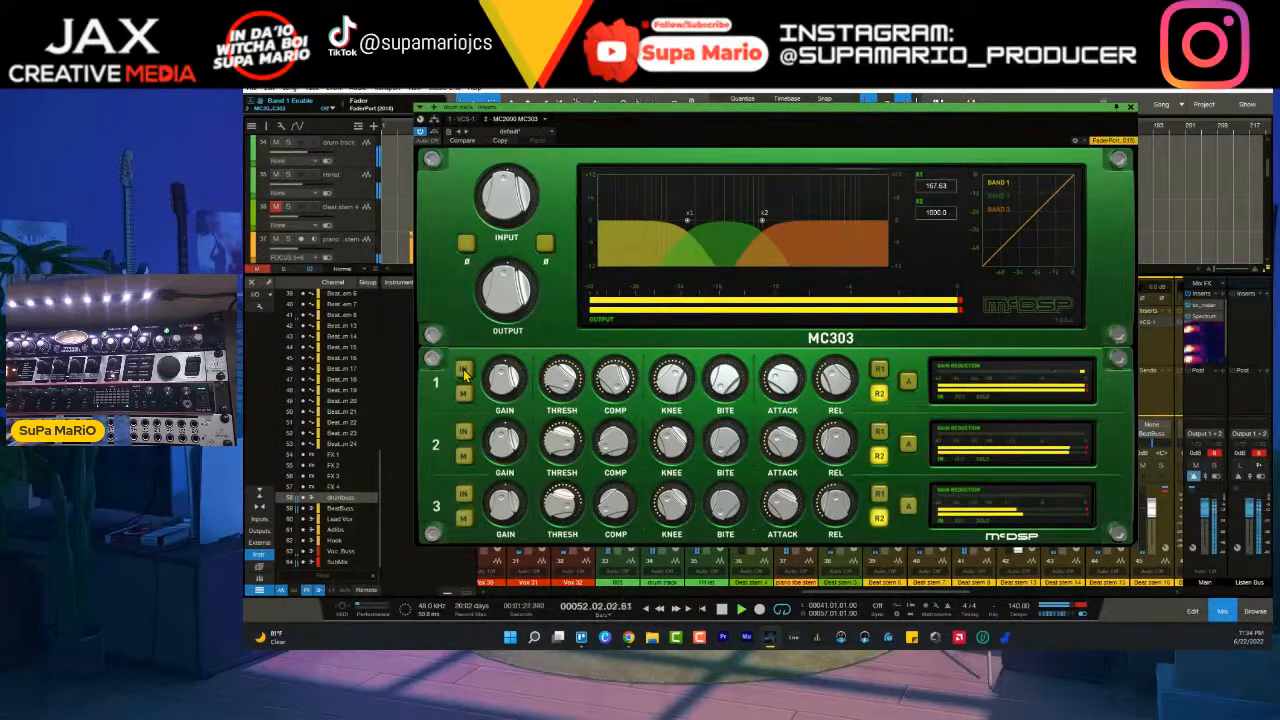
{"action": "left_click", "coordinate": [464, 370]}
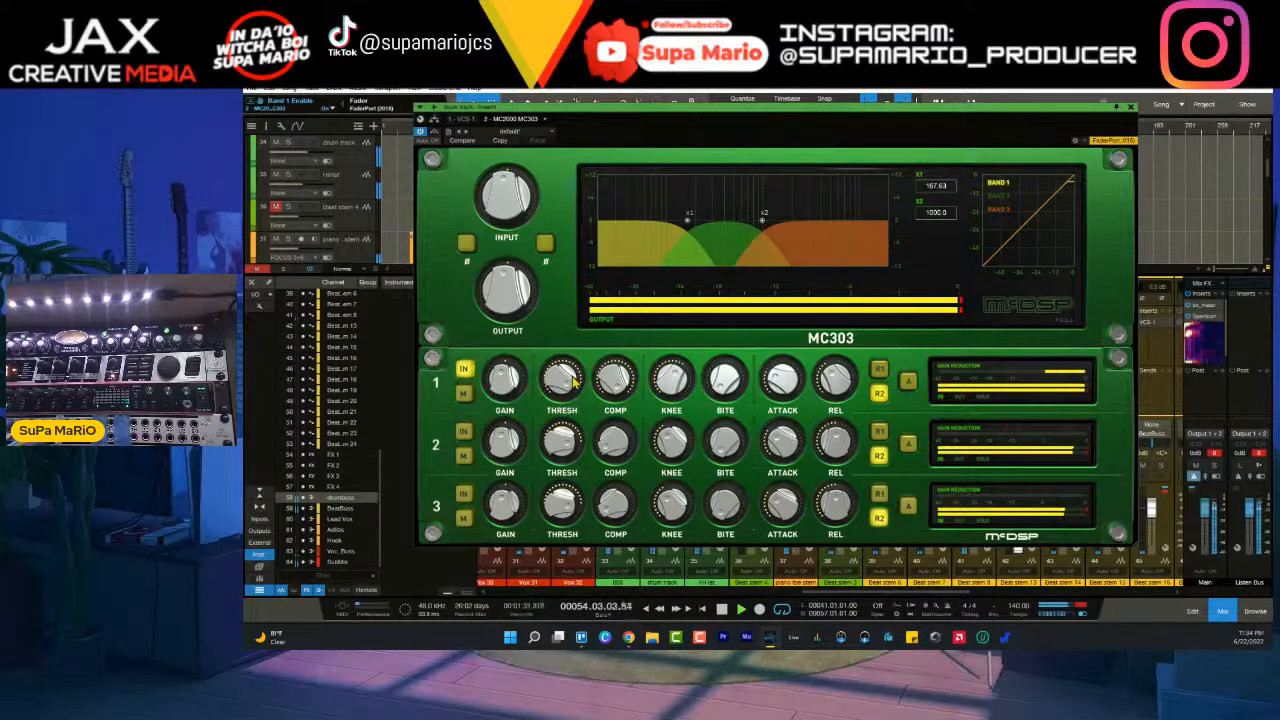
- Set band 1's compression ratio to about 4.10:1 and adjust its threshold and make-up gain by ear
{"action": "left_click_drag", "start_coordinate": [621, 378], "coordinate": [624, 457]}
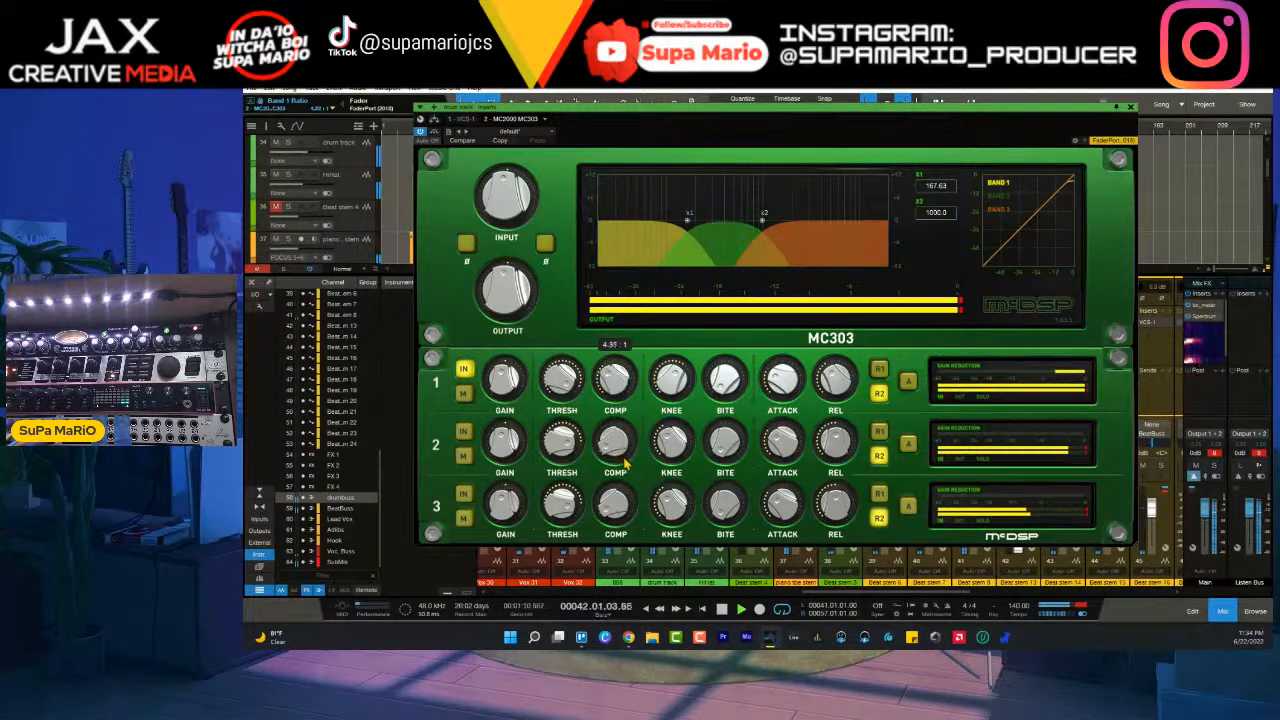
{"action": "left_click_drag", "start_coordinate": [626, 459], "coordinate": [628, 467]}
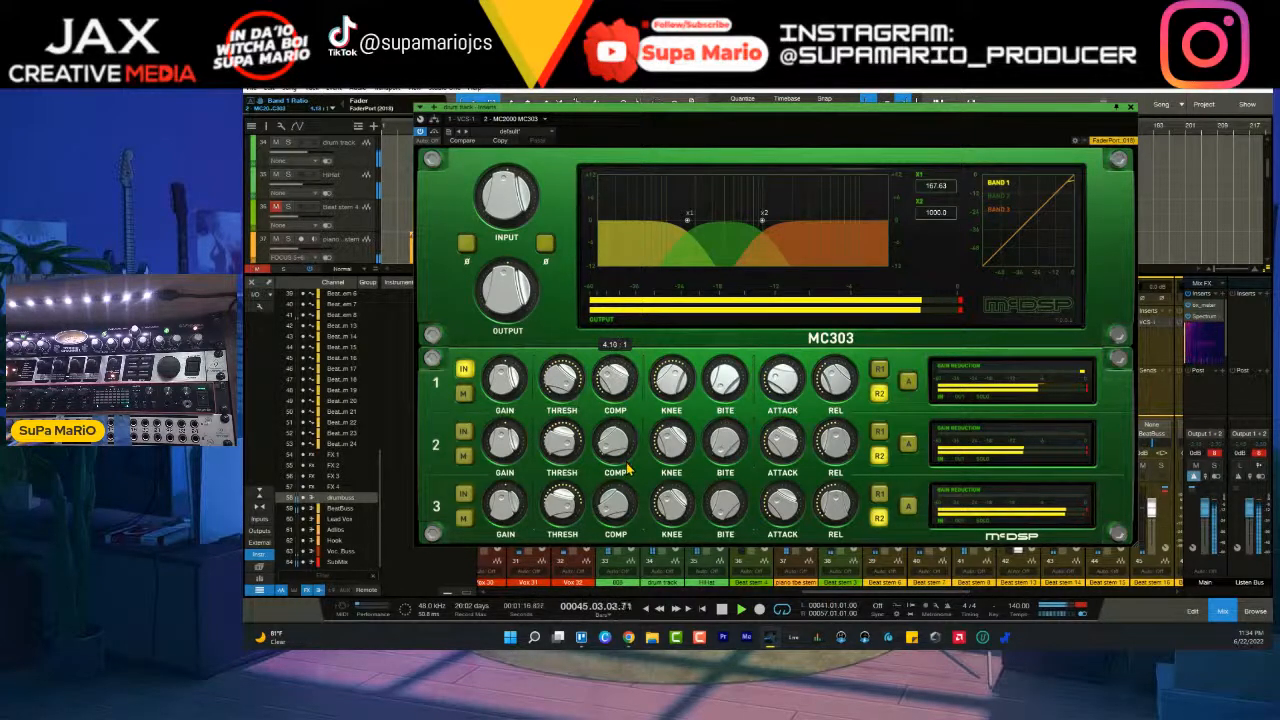
{"action": "mouse_move", "coordinate": [564, 399]}
{"action": "left_mouse_down"}
{"action": "mouse_move", "coordinate": [565, 416]}
{"action": "mouse_move", "coordinate": [563, 400]}
{"action": "left_mouse_up"}
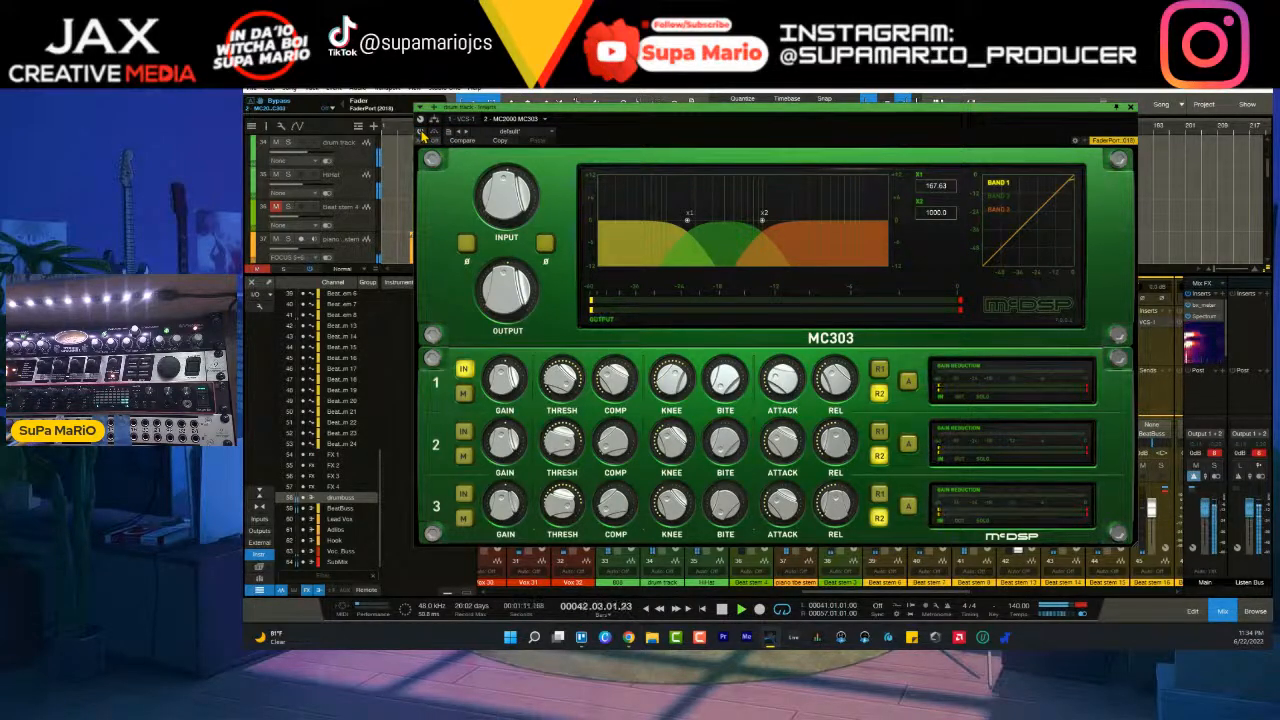
{"action": "left_click_drag", "start_coordinate": [499, 400], "coordinate": [500, 391]}
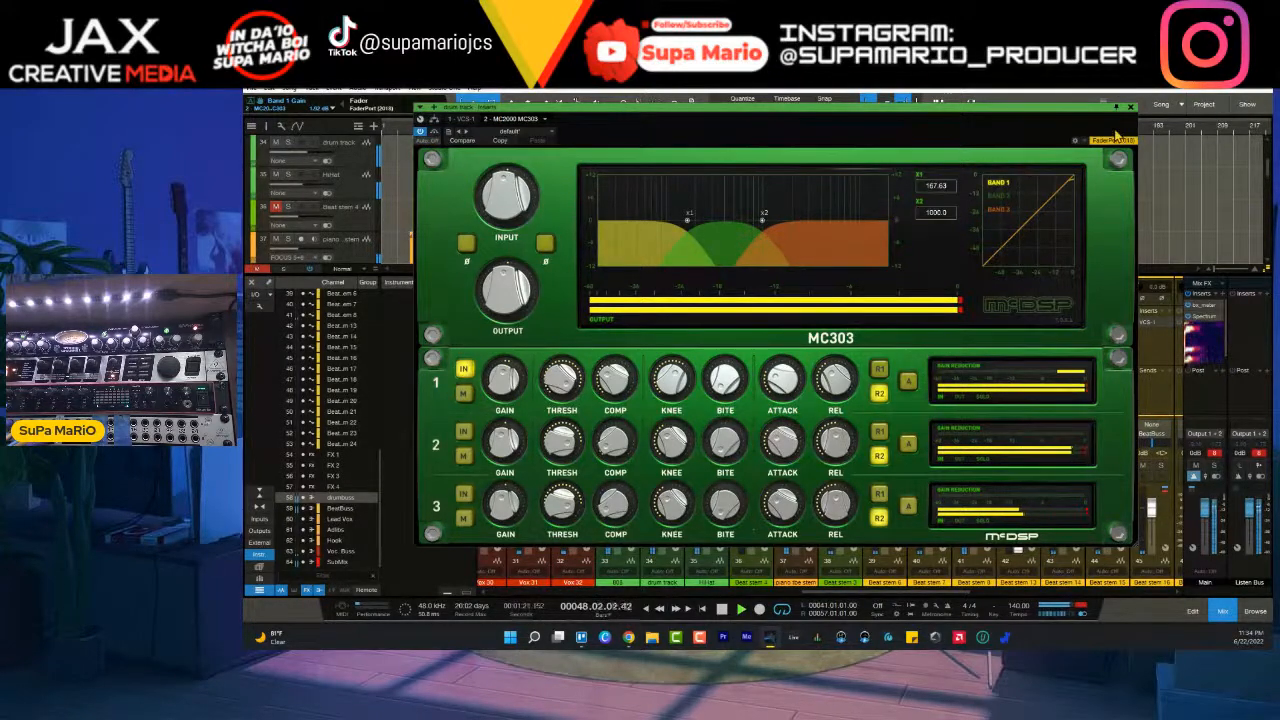
- Check band 1's new gain by switching the band off and on, and close the MC303
{"action": "left_click", "coordinate": [463, 371]}
{"action": "left_click", "coordinate": [463, 370]}
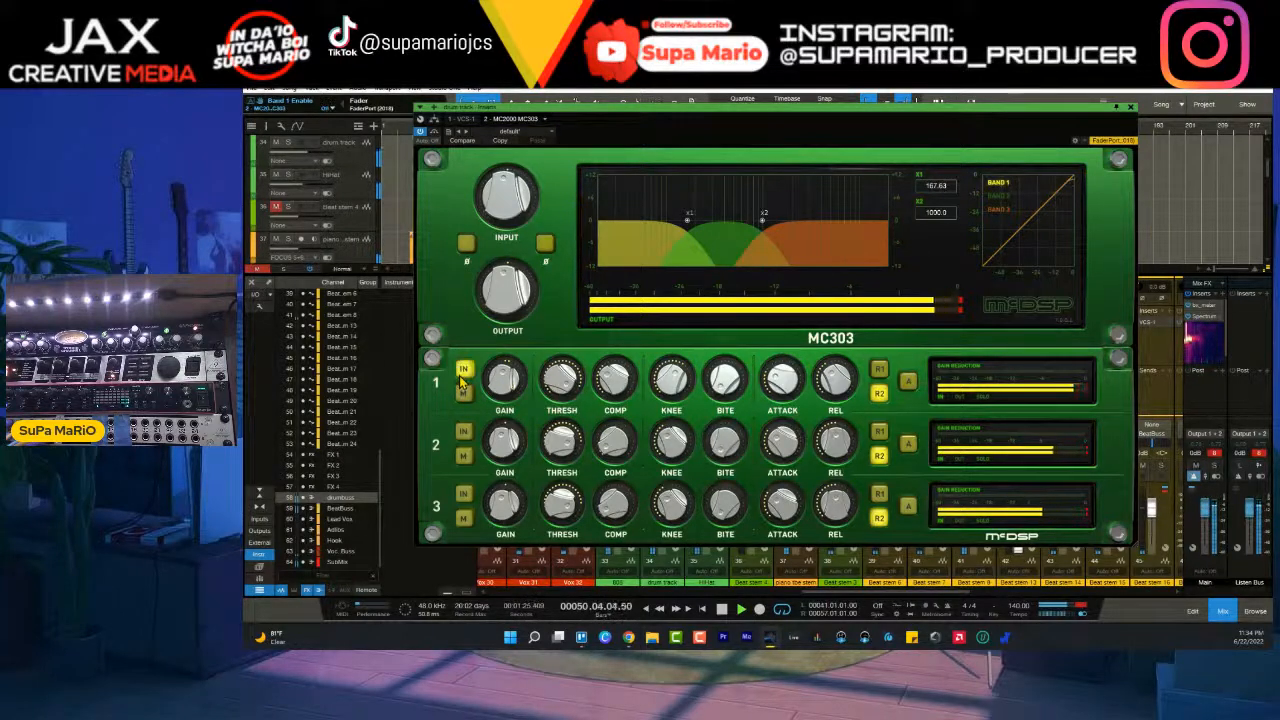
{"action": "left_click", "coordinate": [1130, 106]}
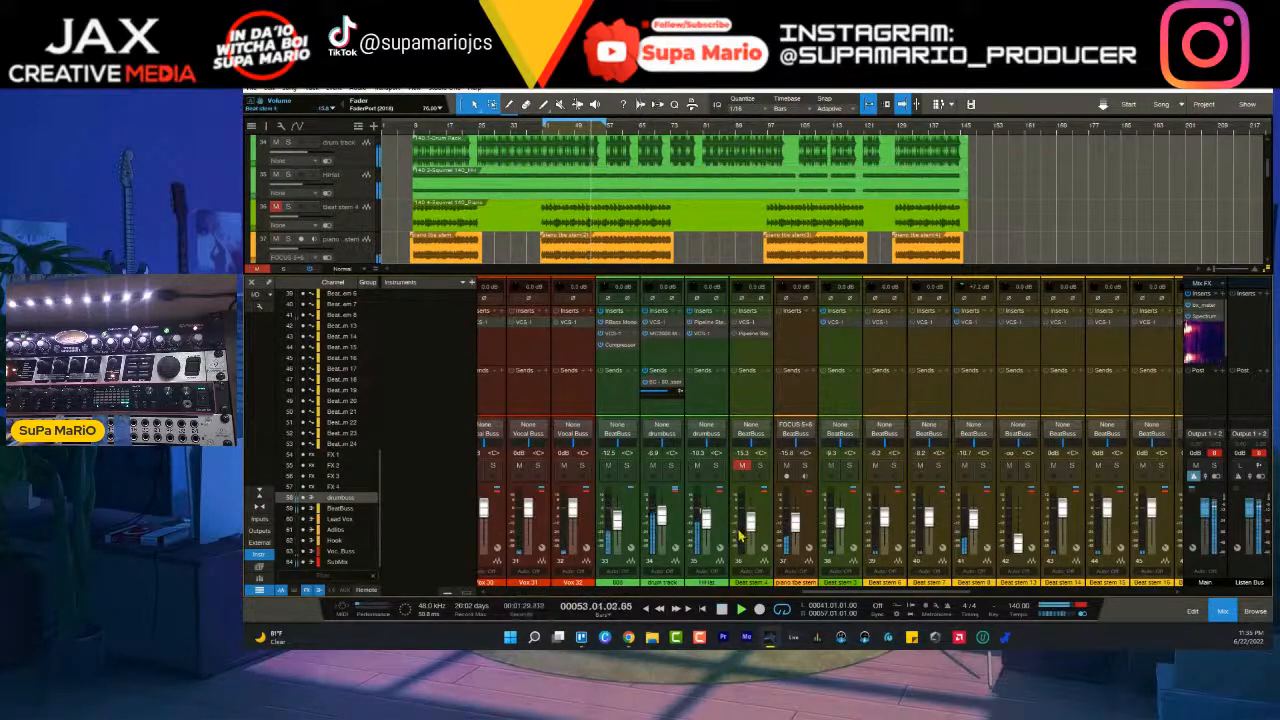
- Raise the 808 fader by ear and compare the mix with Beat stem 4 unmuted and muted, leaving it muted
{"action": "left_click", "coordinate": [632, 524]}
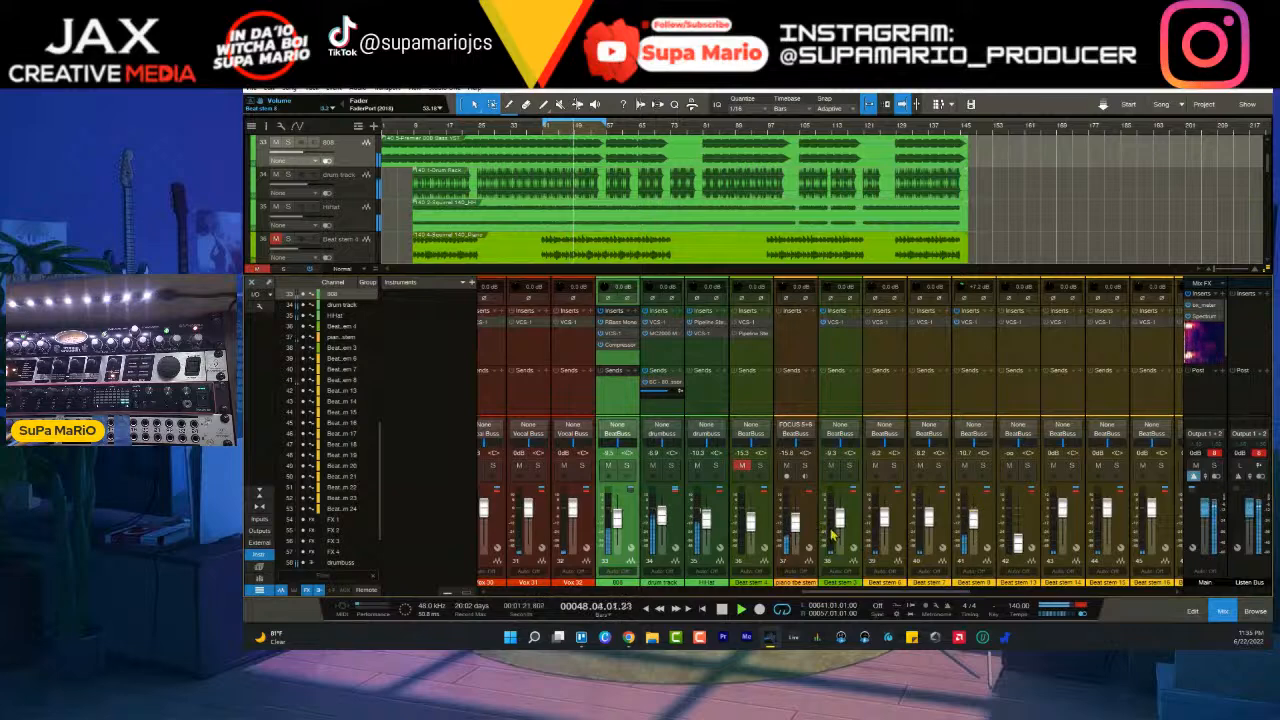
{"action": "left_click", "coordinate": [742, 466]}
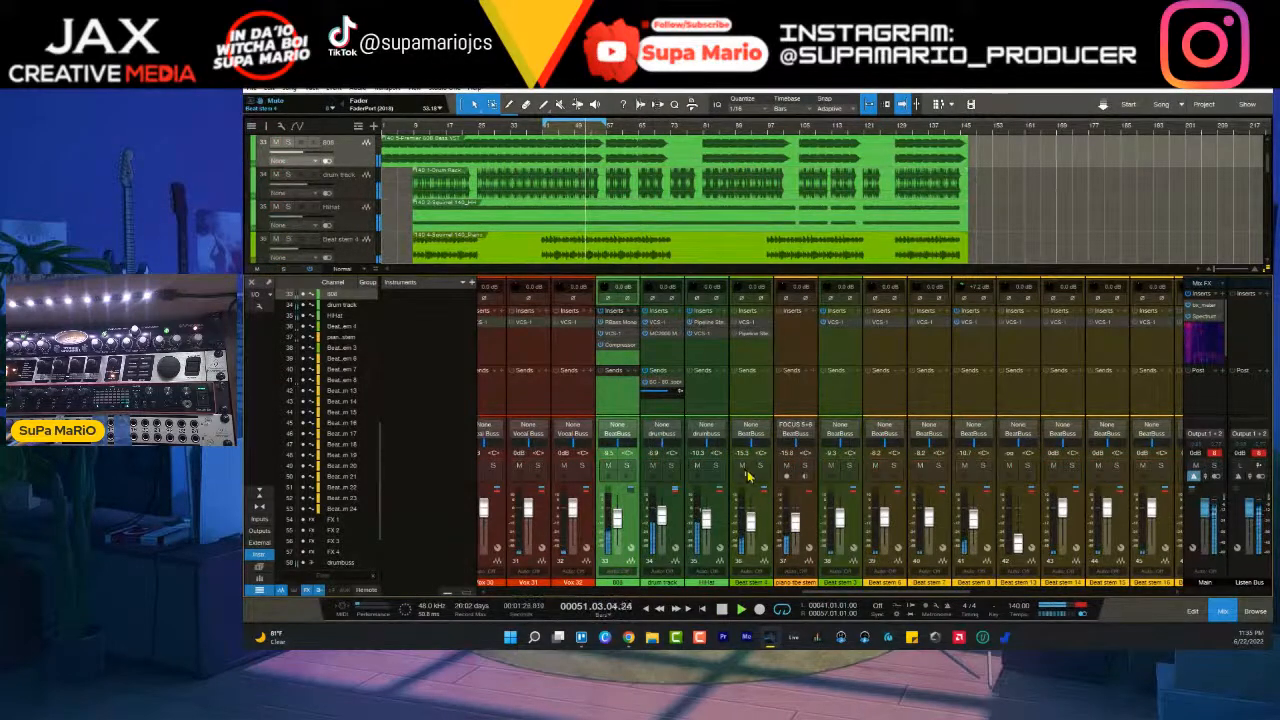
{"action": "left_click", "coordinate": [742, 466]}
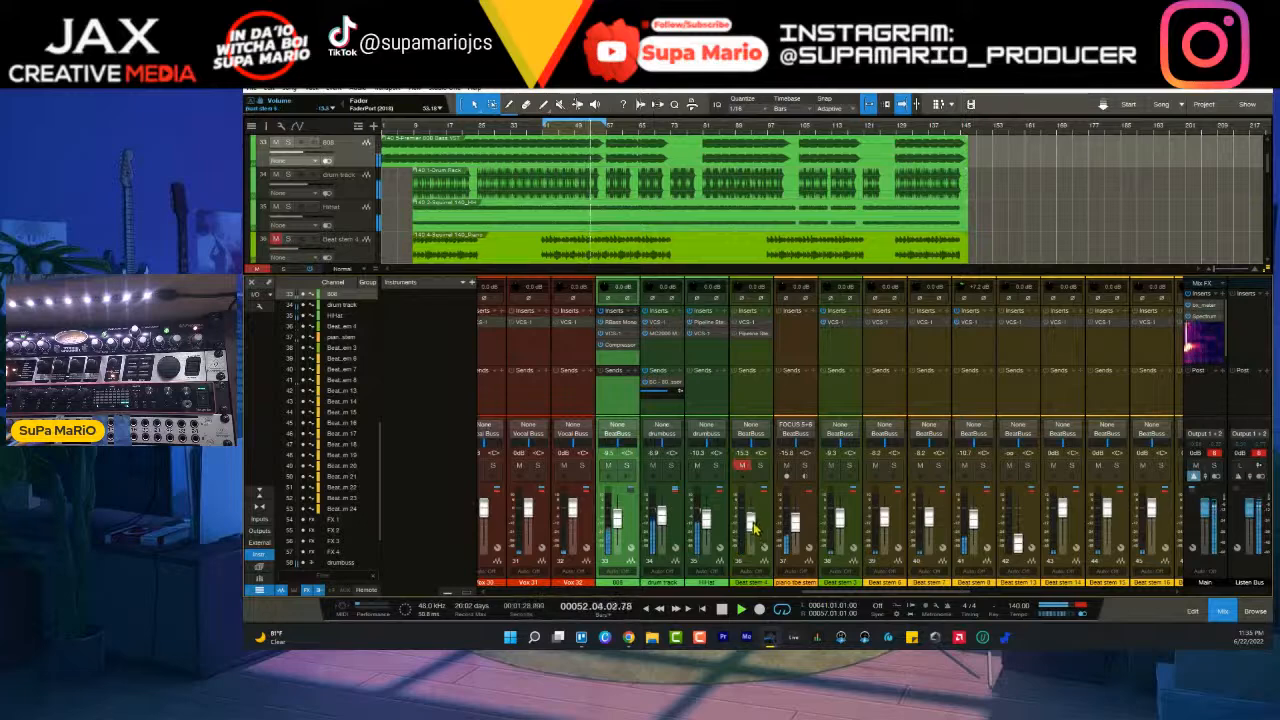
- Stop playback, find the Beat stem 6 and 7 parts and set the loop range to bars 57 to 73
{"action": "left_click_drag", "start_coordinate": [872, 593], "coordinate": [909, 602]}
{"action": "key", "text": "space"}
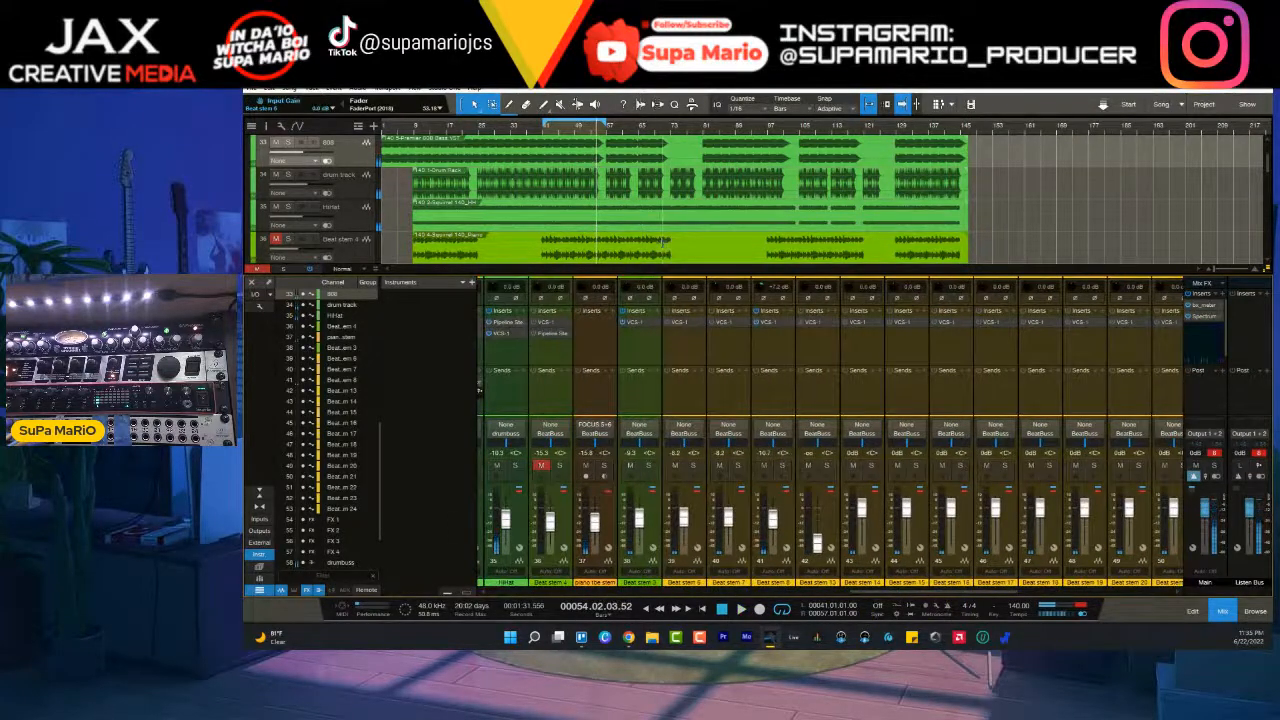
{"action": "scroll", "coordinate": [663, 241], "scroll_direction": "down", "scroll_amount": 5}
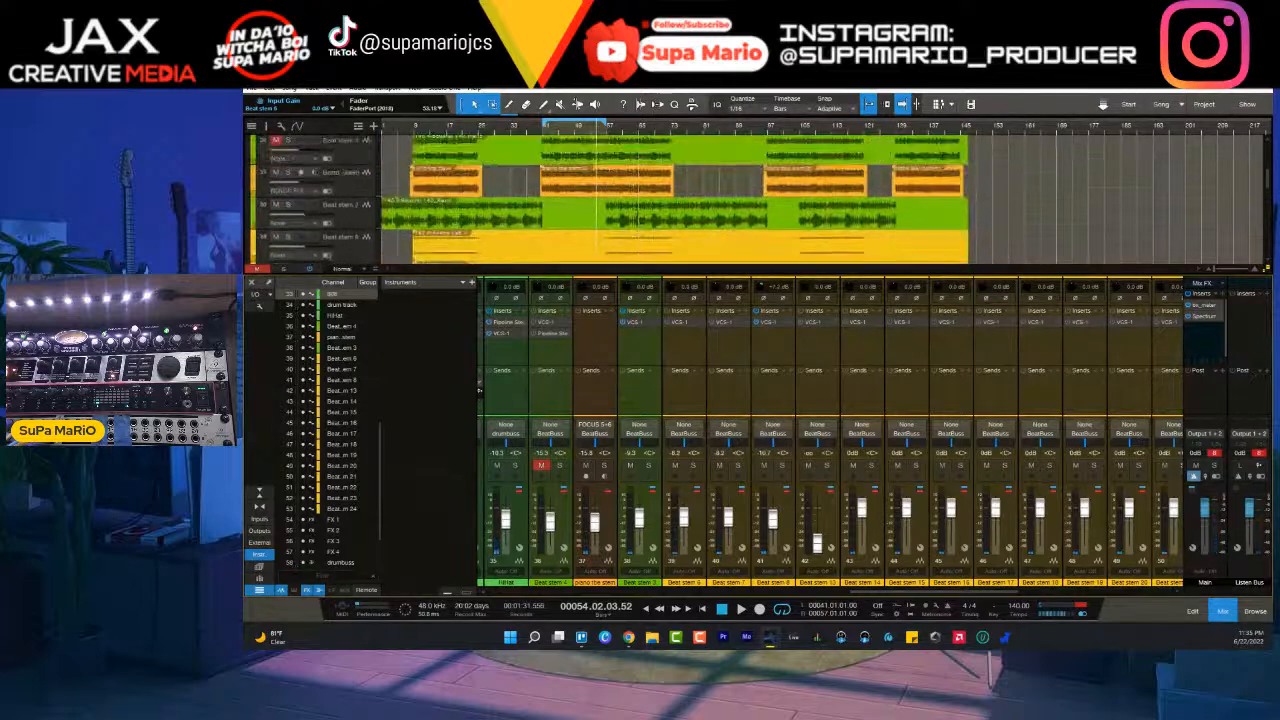
{"action": "scroll", "coordinate": [343, 180], "scroll_direction": "down", "scroll_amount": 5}
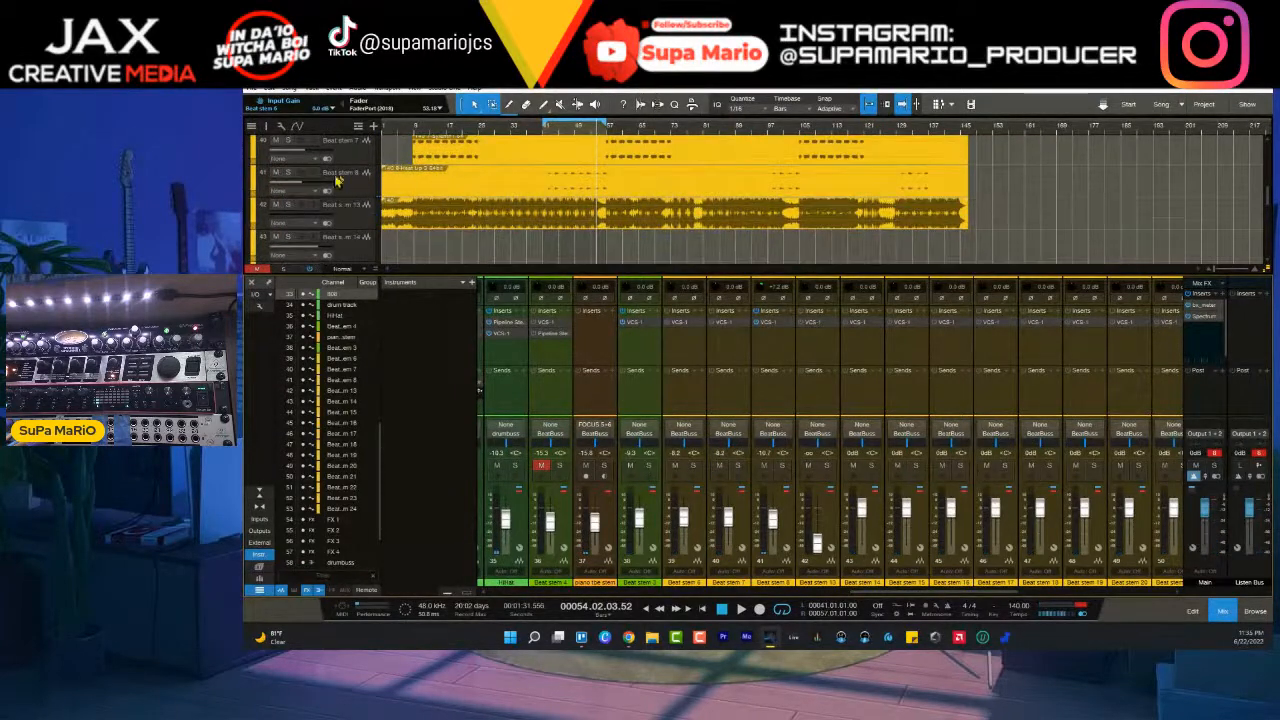
{"action": "scroll", "coordinate": [560, 200], "scroll_direction": "up", "scroll_amount": 2}
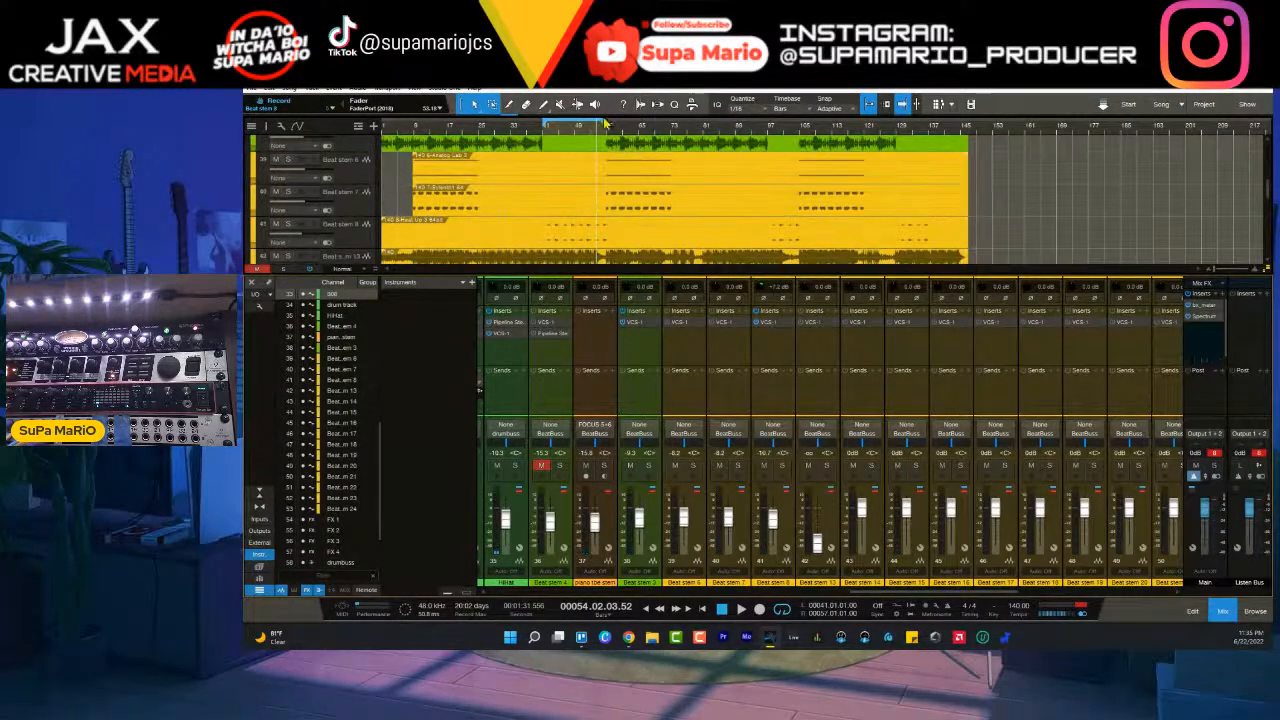
{"action": "left_click_drag", "start_coordinate": [606, 122], "coordinate": [670, 146]}
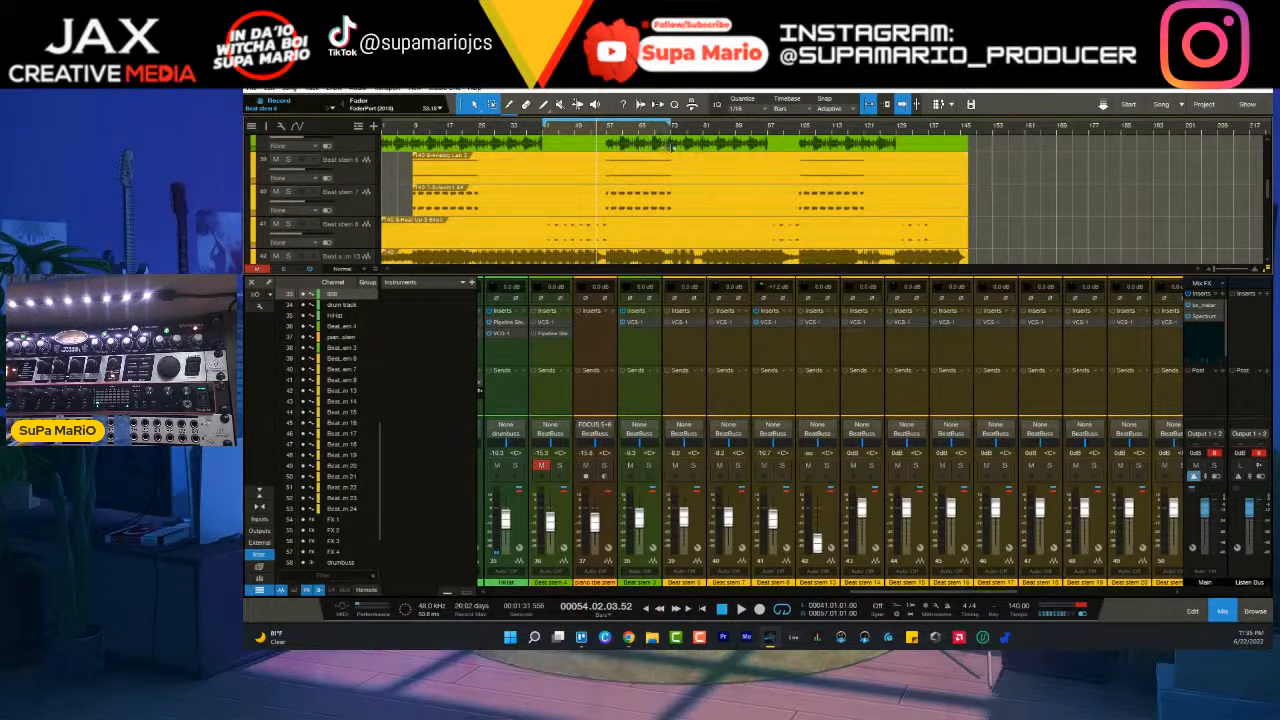
{"action": "left_click_drag", "start_coordinate": [545, 124], "coordinate": [607, 142]}
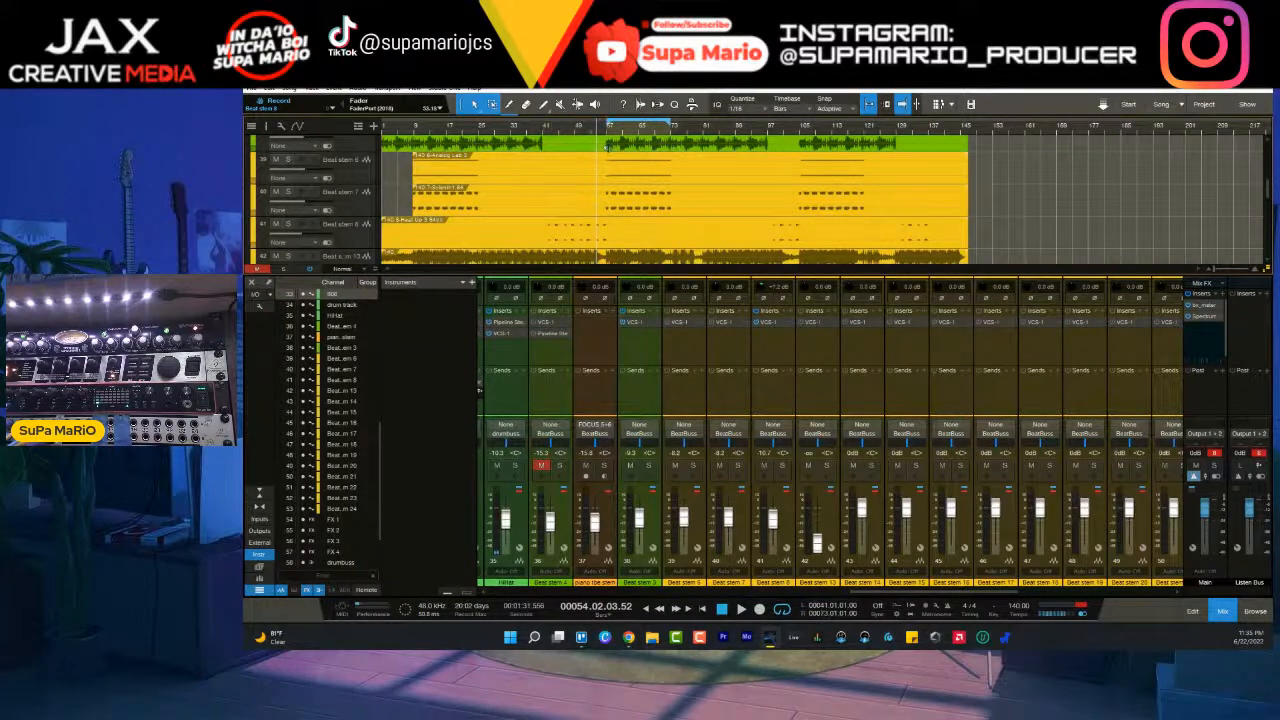
- Audition Beat stem 6 and Beat stem 7 soloed in turn within the loop, and clear the solo
{"action": "left_click", "coordinate": [288, 159]}
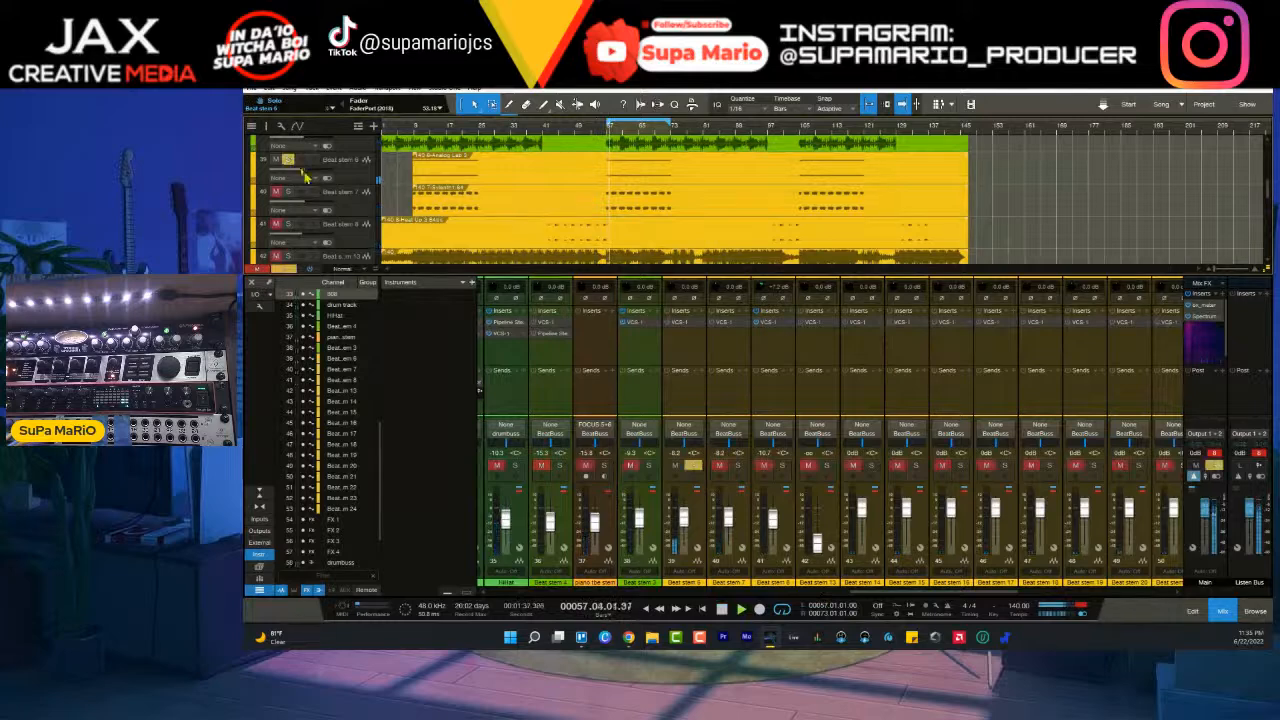
{"action": "left_click", "coordinate": [288, 161]}
{"action": "left_click", "coordinate": [288, 192]}
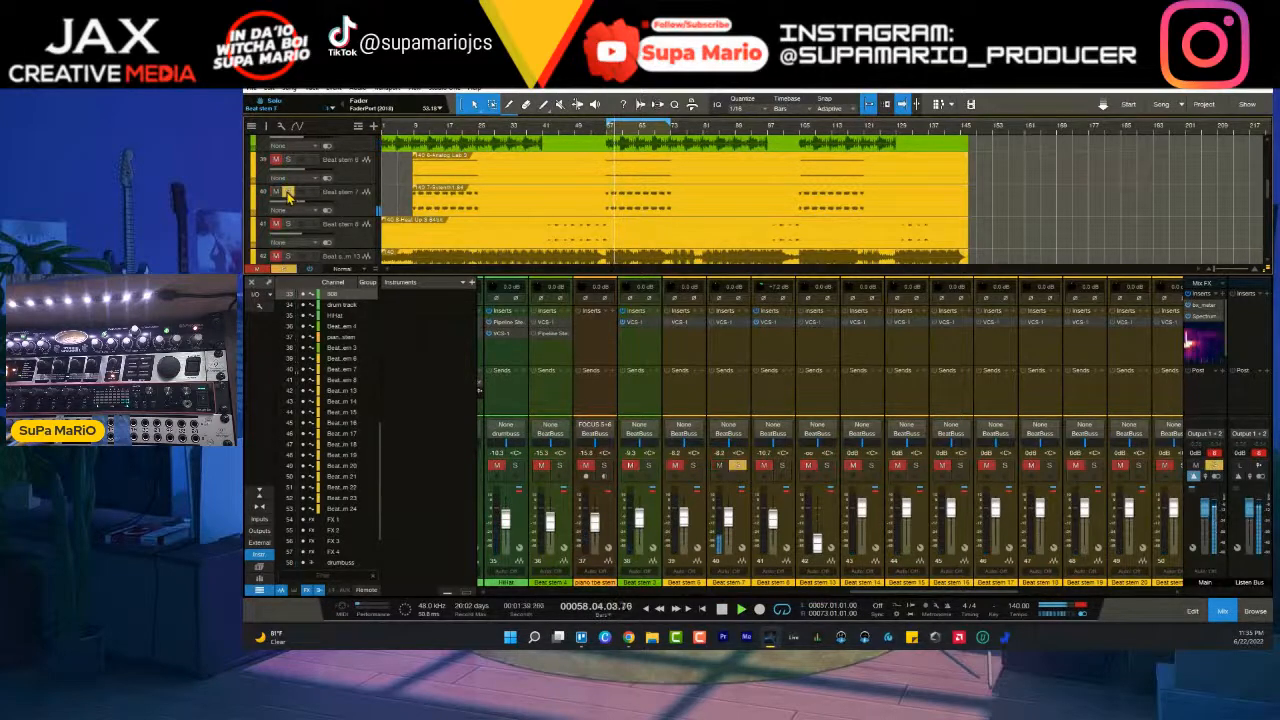
{"action": "left_click", "coordinate": [288, 192]}
{"action": "left_click", "coordinate": [288, 161]}
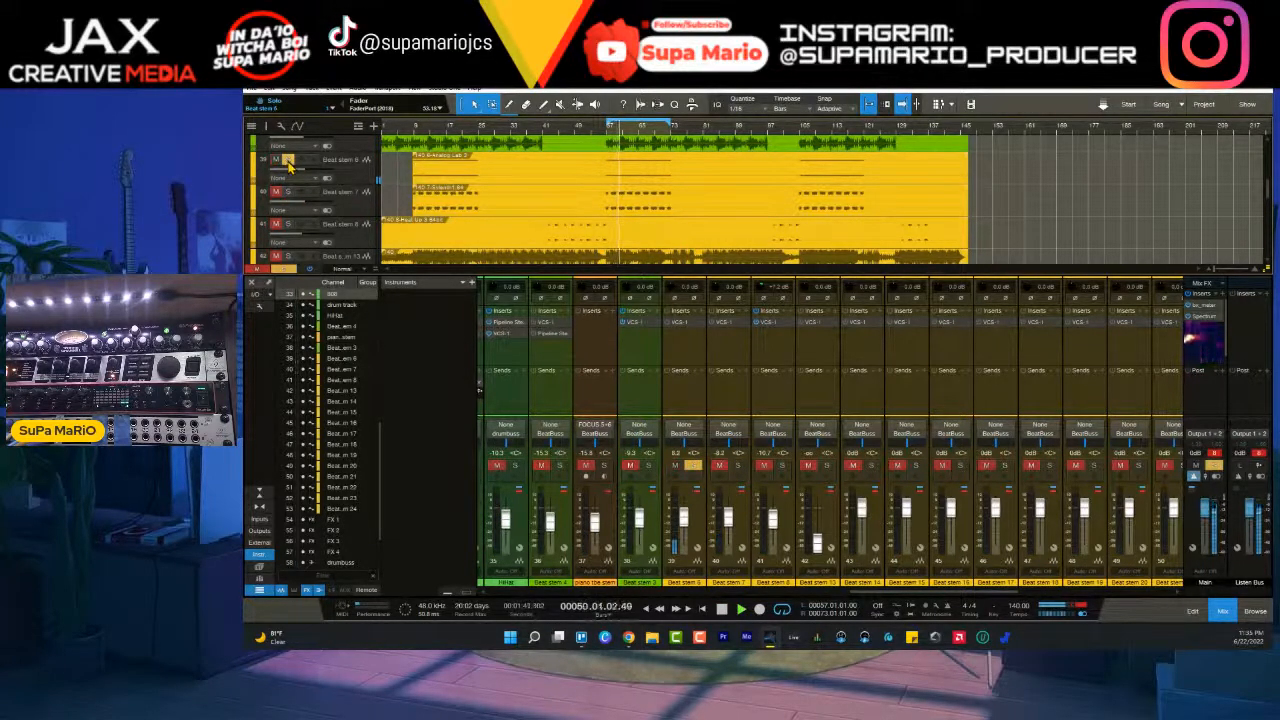
{"action": "scroll", "coordinate": [628, 128], "scroll_direction": "up", "scroll_amount": 7}
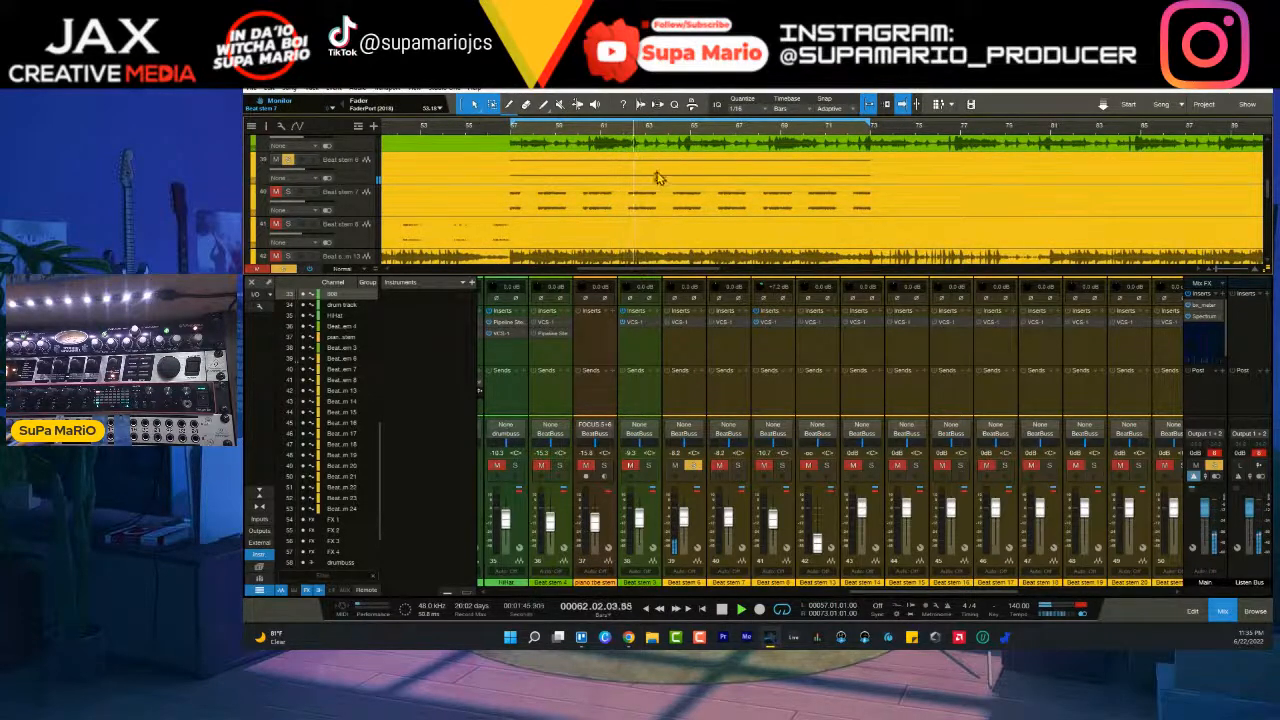
{"action": "scroll", "coordinate": [668, 130], "scroll_direction": "down", "scroll_amount": 7}
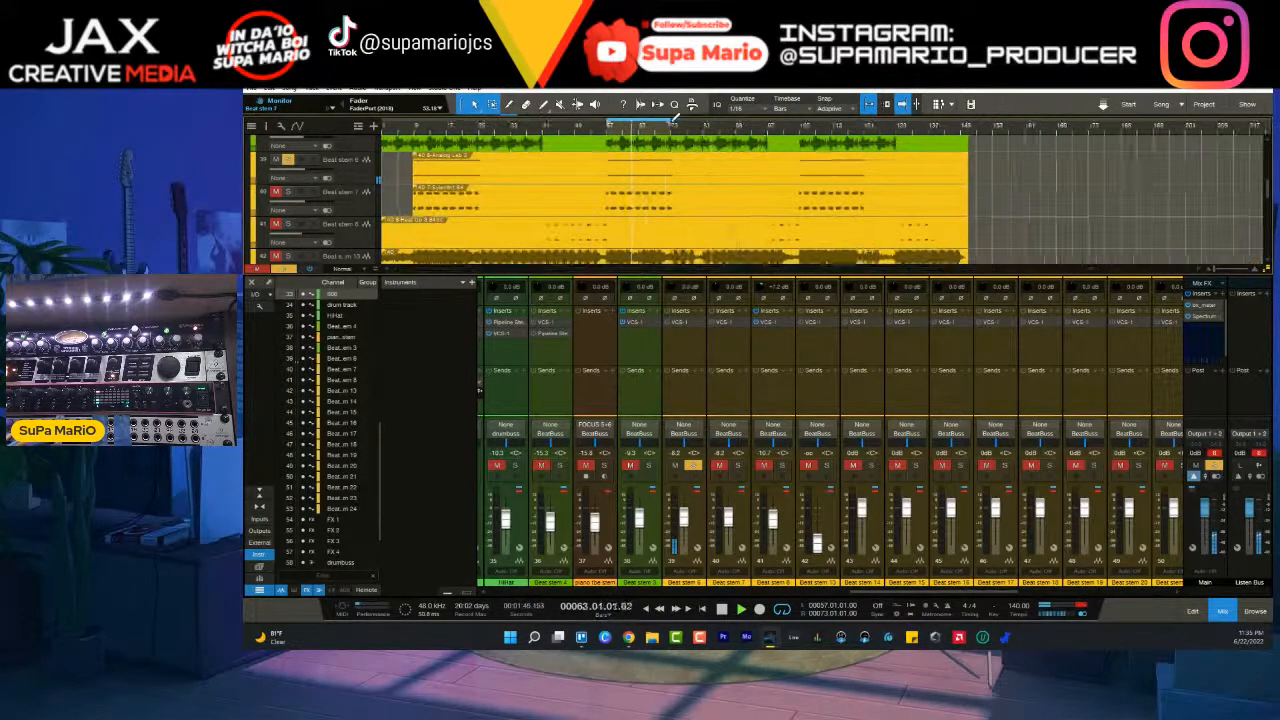
{"action": "left_click", "coordinate": [692, 466]}
- Raise Beat stem 6's input gain, rebalance its fader in the mix and mute Beat stem 7
{"action": "left_click", "coordinate": [694, 515]}
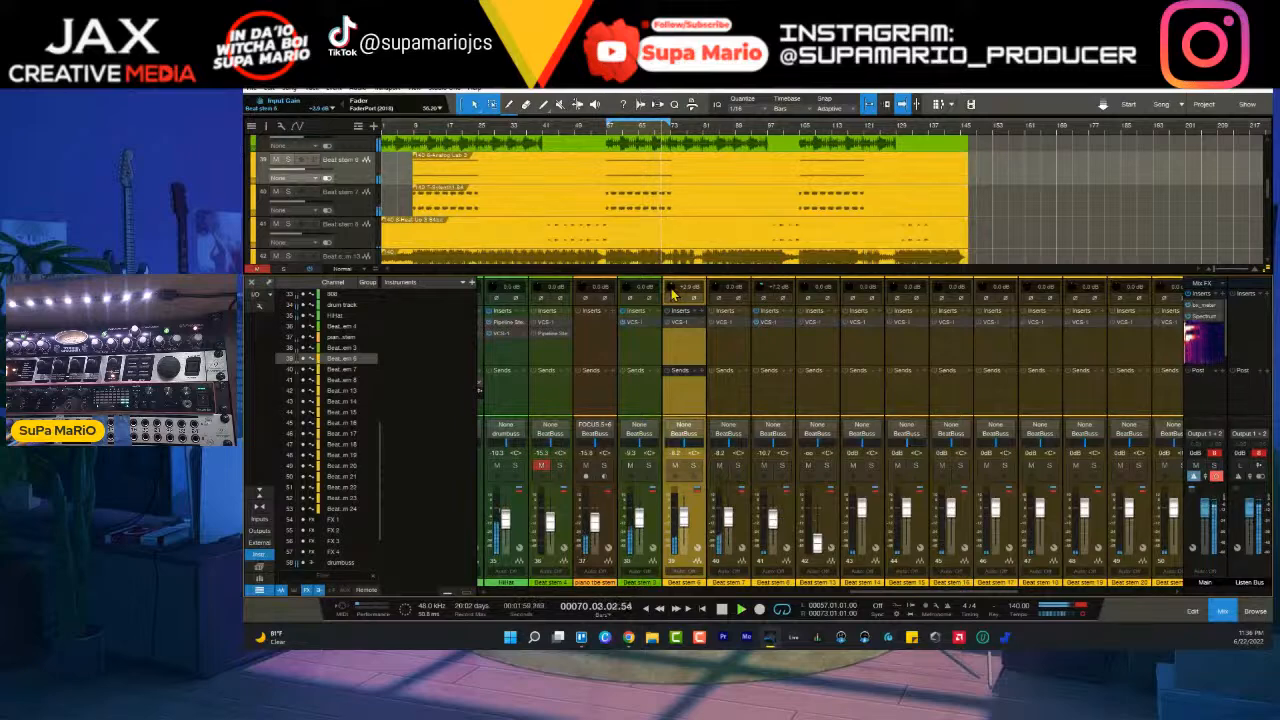
{"action": "scroll", "coordinate": [698, 521], "scroll_direction": "down", "scroll_amount": 3}
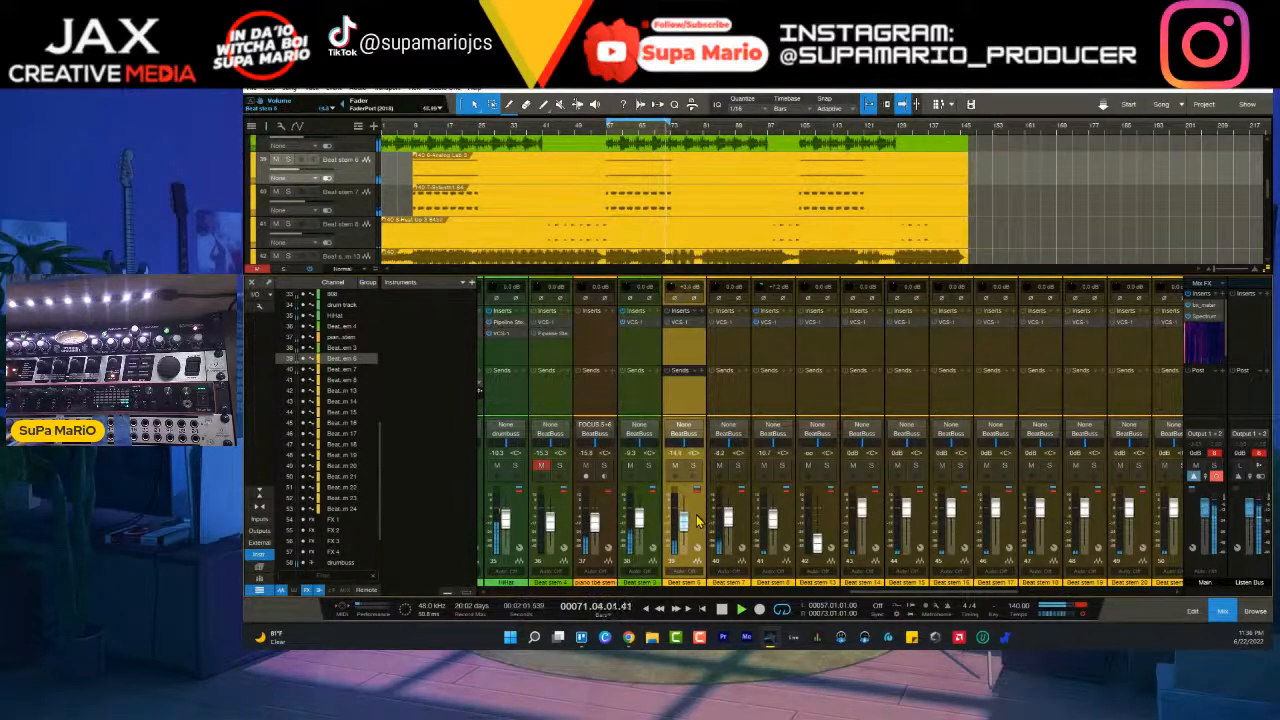
{"action": "left_click", "coordinate": [720, 466]}
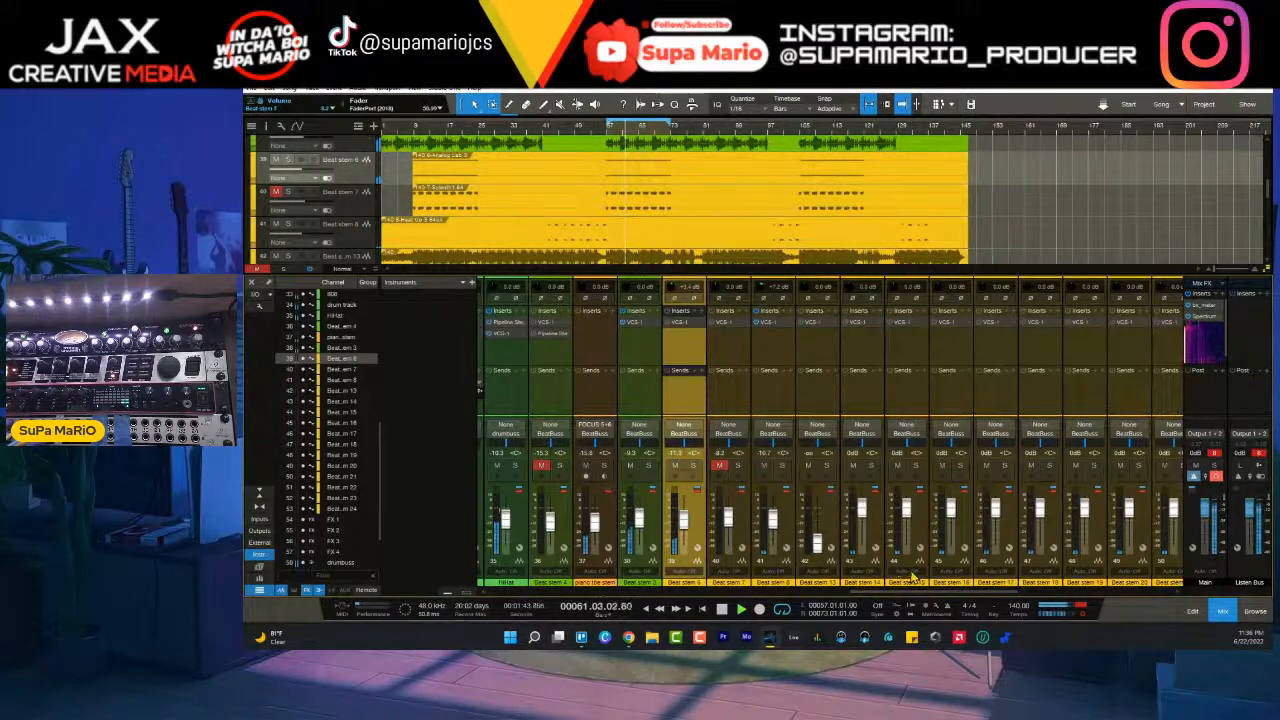
- Open the VCS-1 channel strip on Beat stem 6 and increase its stereo width by ear
{"action": "left_click", "coordinate": [672, 323]}
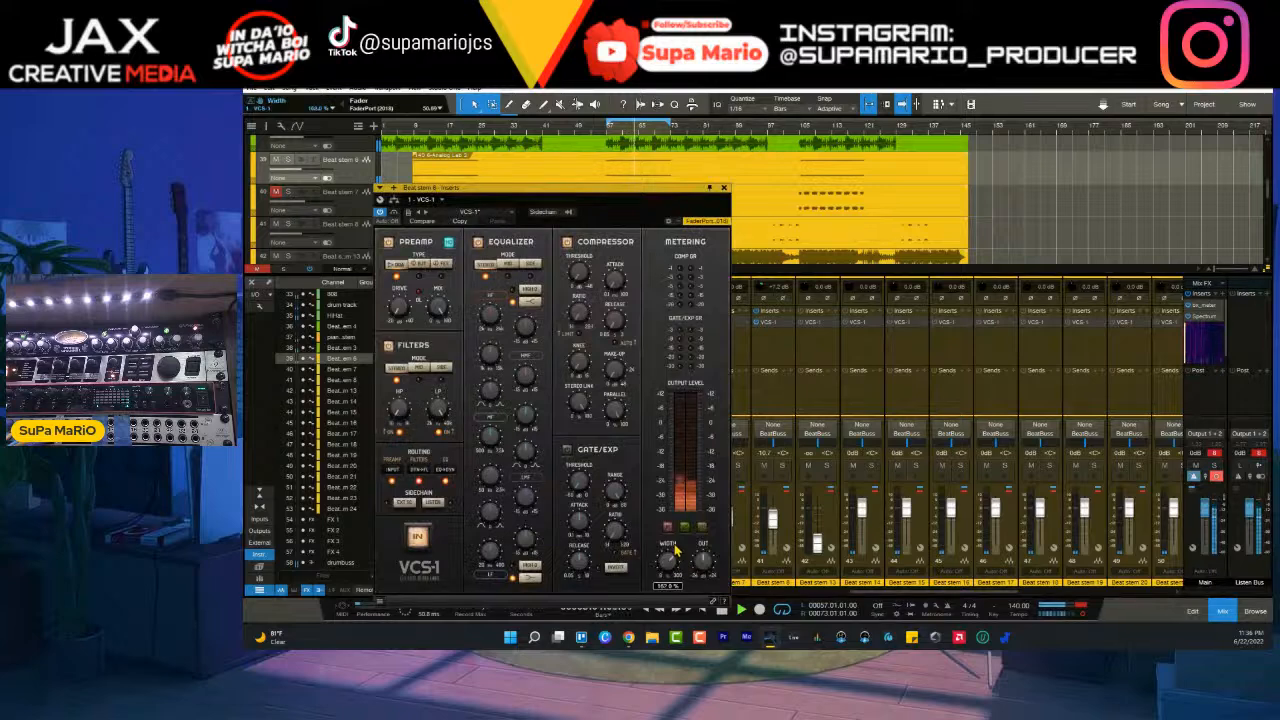
{"action": "scroll", "coordinate": [673, 565], "scroll_direction": "down", "scroll_amount": 5}
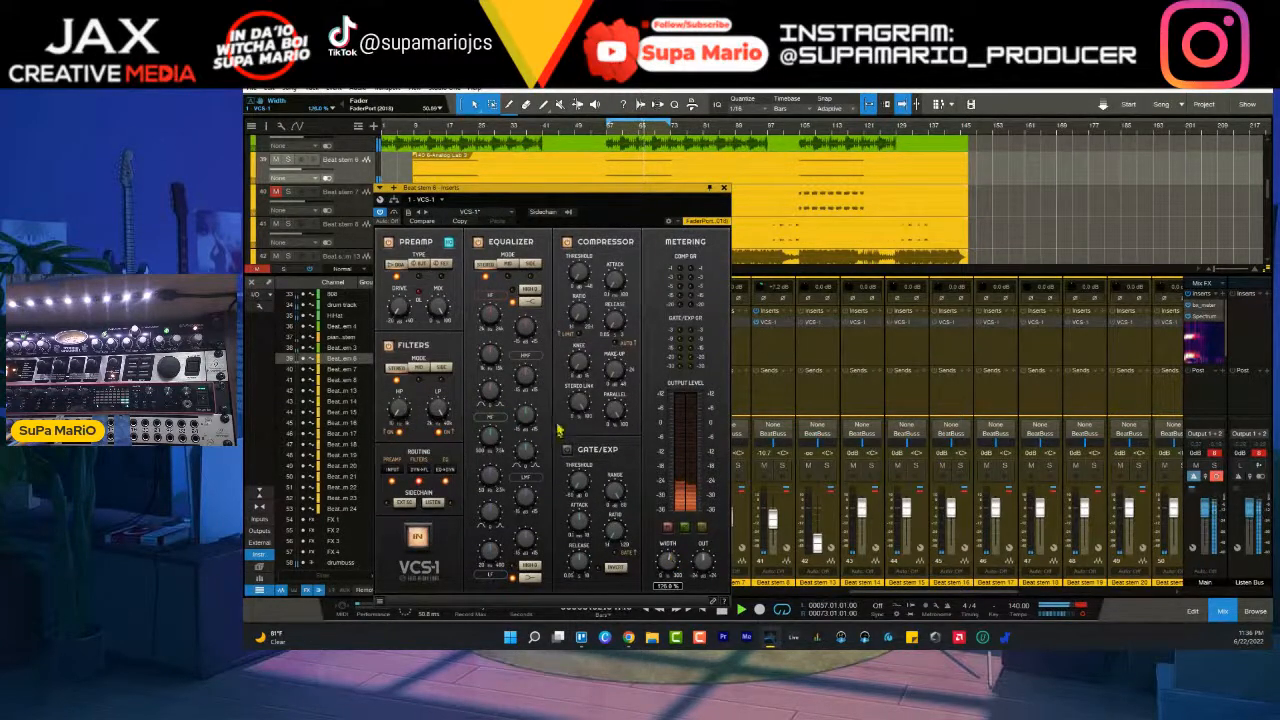
- Compare the three preamp types by ear on Beat stem 6's VCS-1 channel strip while the loop plays
{"action": "left_click", "coordinate": [417, 264]}
{"action": "left_click", "coordinate": [440, 265]}
{"action": "left_click", "coordinate": [395, 264]}
{"action": "left_click", "coordinate": [417, 264]}
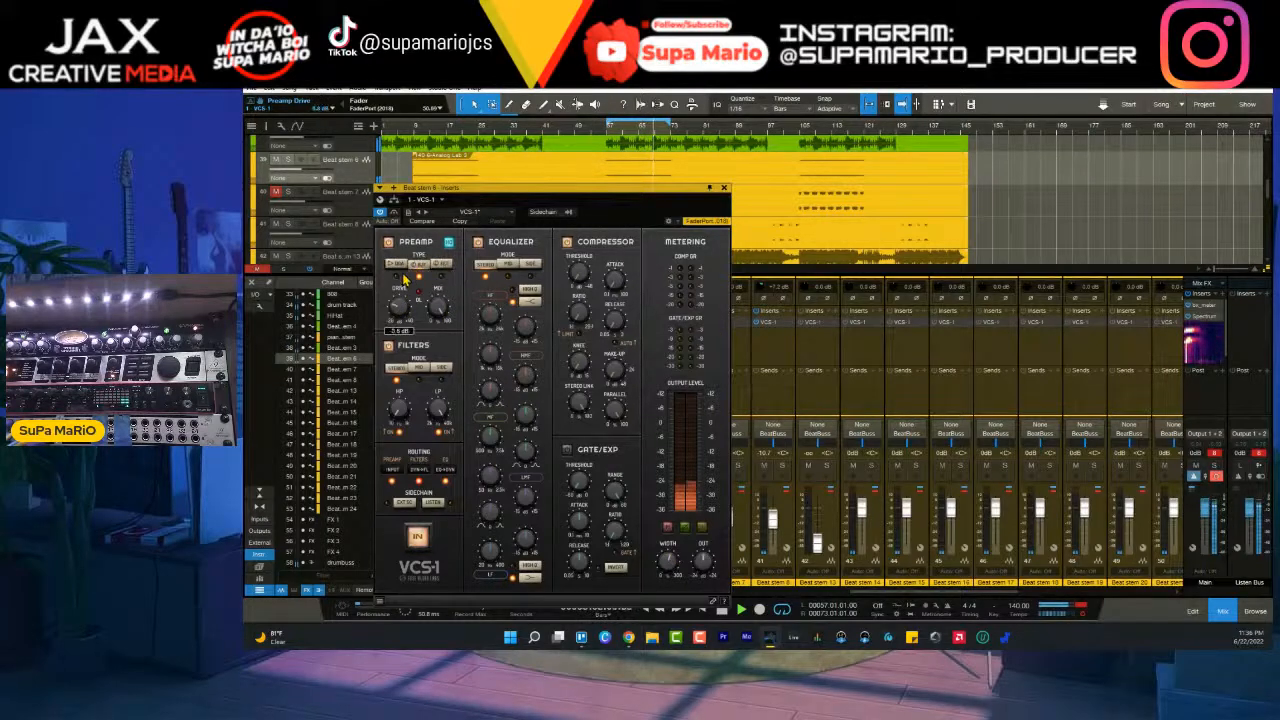
{"action": "left_click", "coordinate": [397, 265]}
{"action": "left_click", "coordinate": [419, 265]}
{"action": "left_click", "coordinate": [441, 265]}
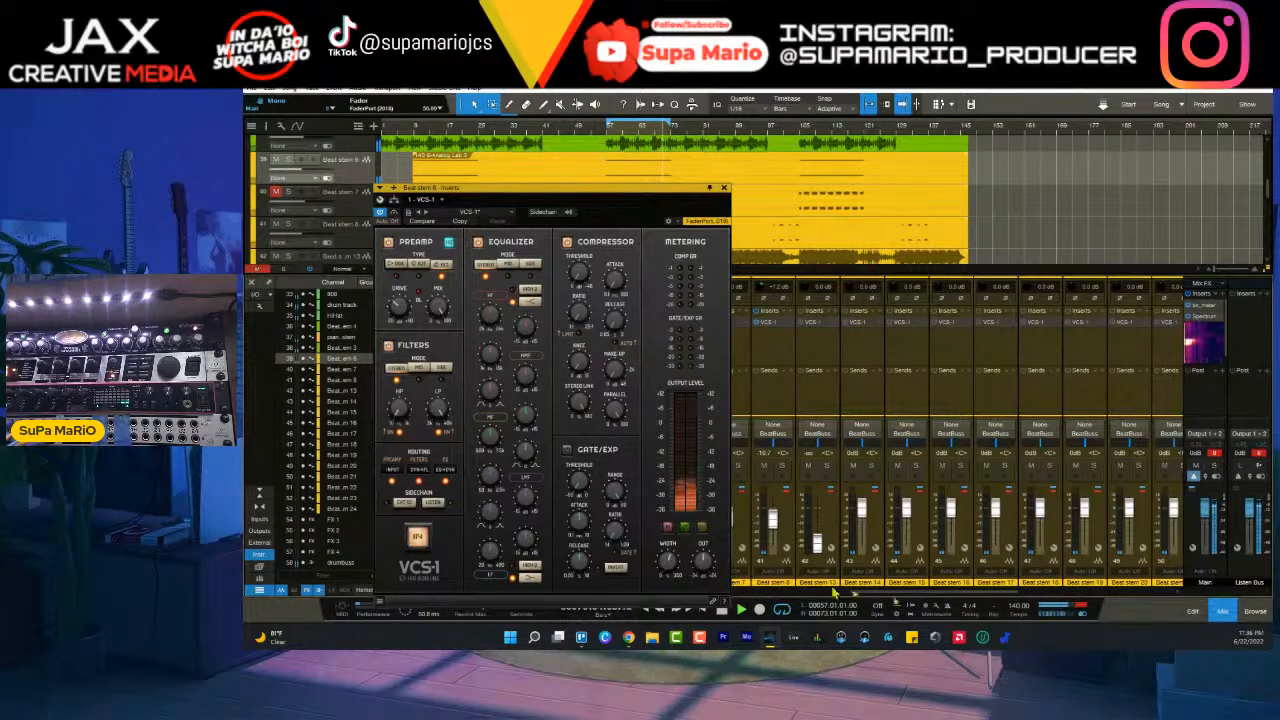
{"action": "left_click", "coordinate": [420, 265]}
{"action": "left_click", "coordinate": [397, 265]}
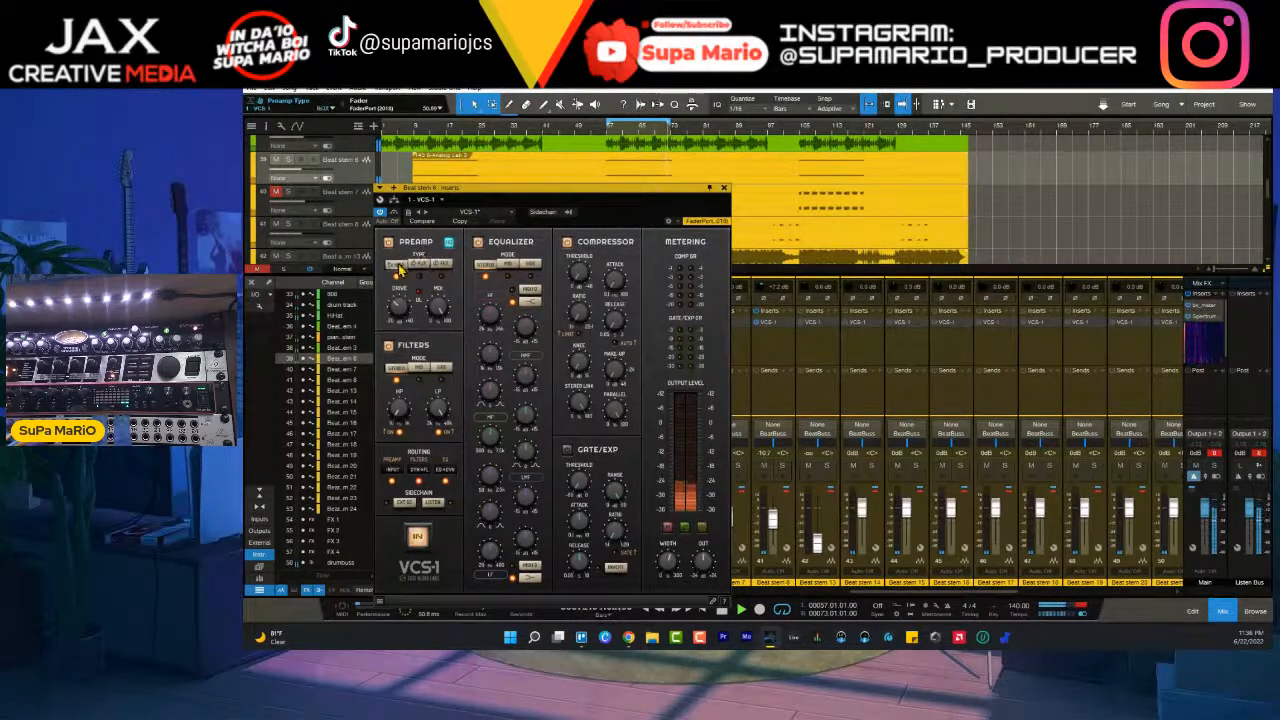
{"action": "left_click", "coordinate": [441, 266]}
{"action": "left_click", "coordinate": [421, 266]}
{"action": "left_click", "coordinate": [397, 266]}
- Choose the middle preamp type for Beat stem 6, adjust the drive, and switch off the equalizer and compressor before closing the strip
{"action": "left_click", "coordinate": [424, 264]}
{"action": "mouse_move", "coordinate": [402, 318]}
{"action": "left_mouse_down"}
{"action": "mouse_move", "coordinate": [409, 367]}
{"action": "mouse_move", "coordinate": [407, 323]}
{"action": "left_mouse_up"}
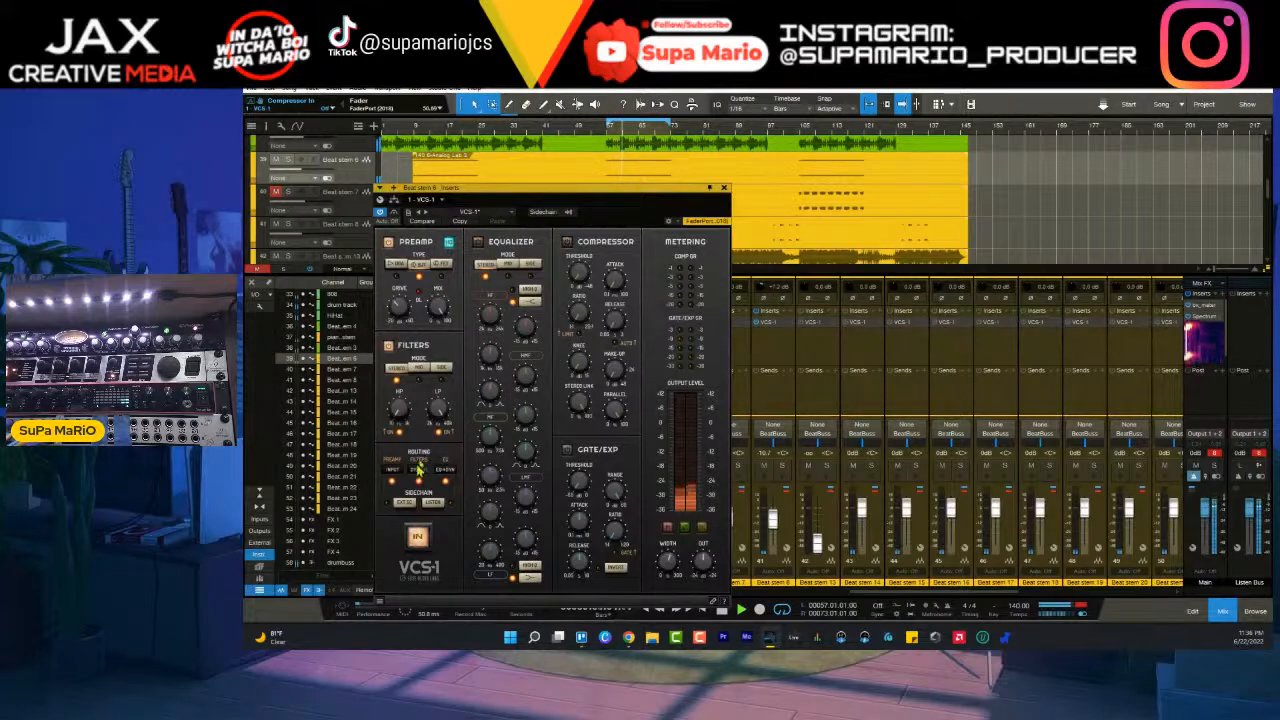
{"action": "left_click", "coordinate": [724, 187]}
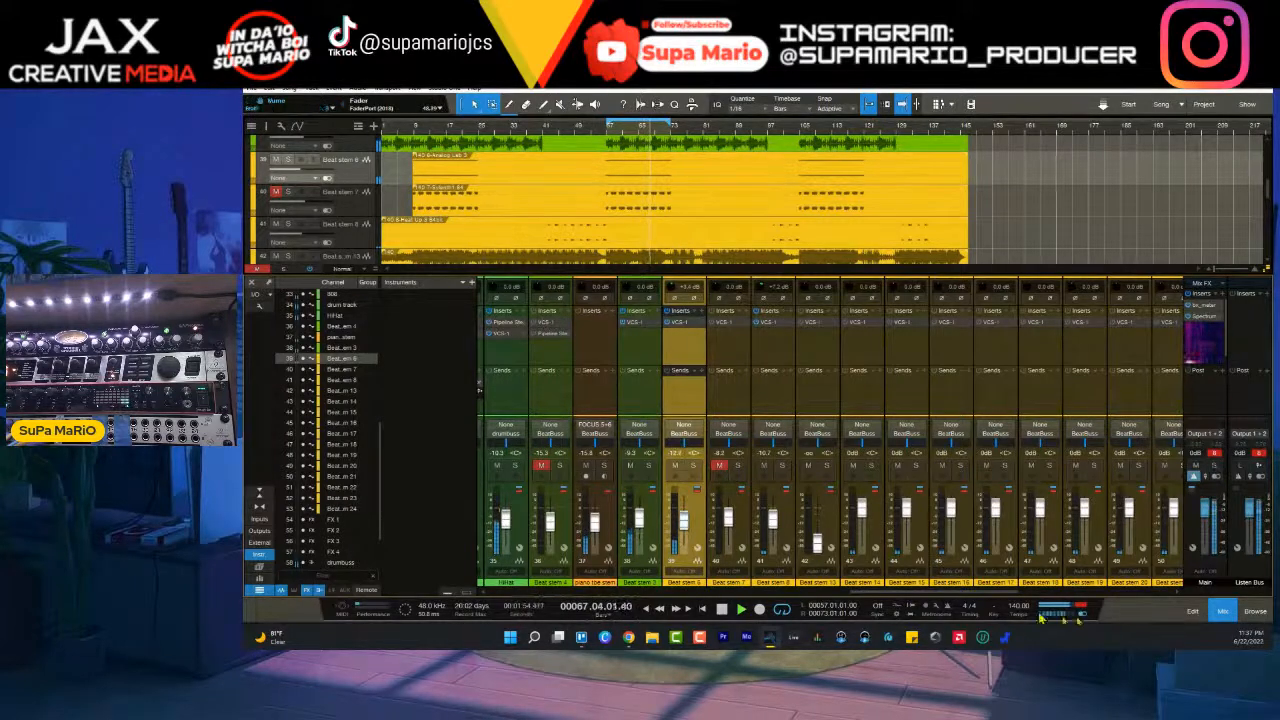
- Pan Beat stem 6 slightly left and Beat stem 7 slightly right, and bring Beat stem 7 back into the mix unmuted
{"action": "left_click", "coordinate": [738, 466]}
{"action": "left_click", "coordinate": [692, 466]}
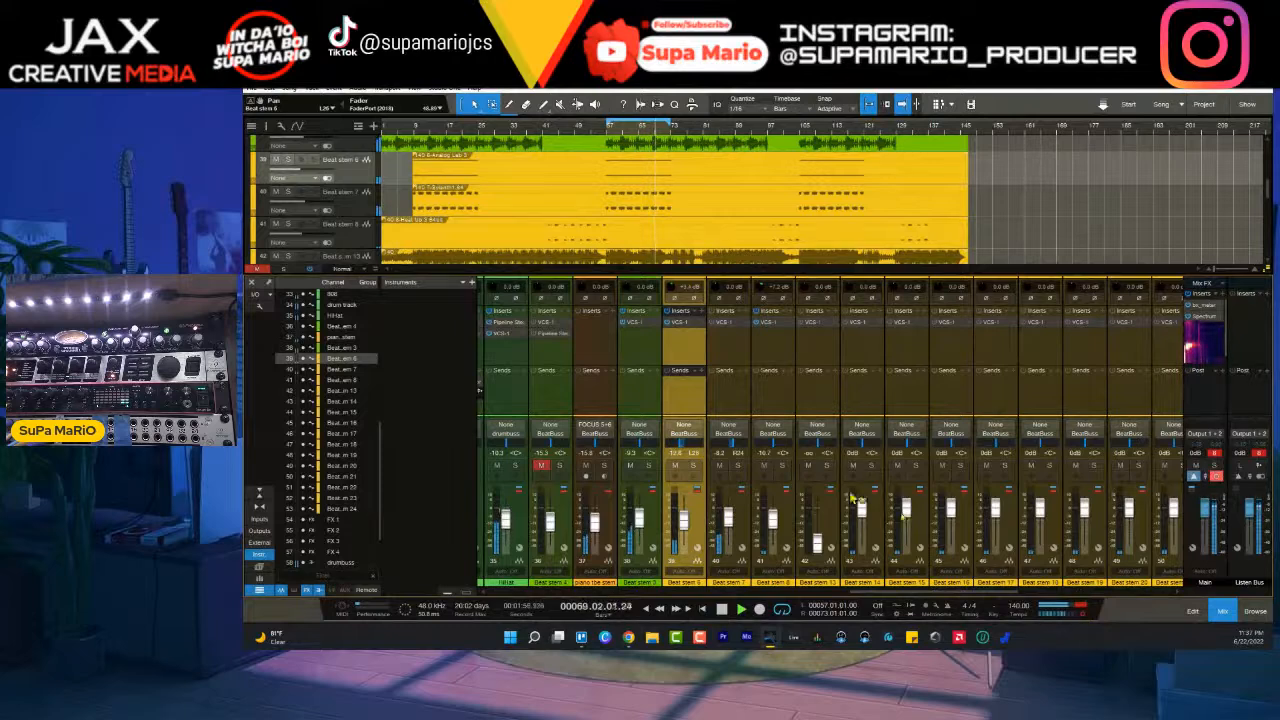
{"action": "left_click", "coordinate": [718, 466]}
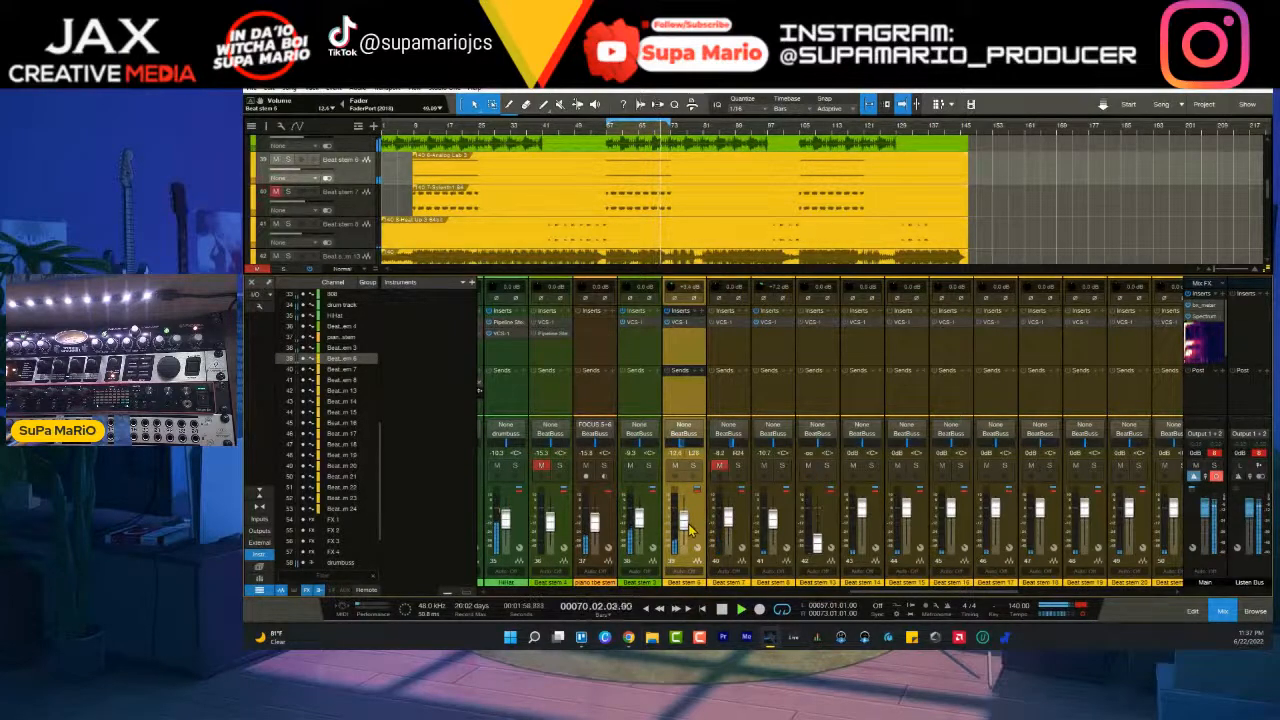
- Select Beat stem 7, solo it and audition it within the loop
{"action": "left_click", "coordinate": [740, 515]}
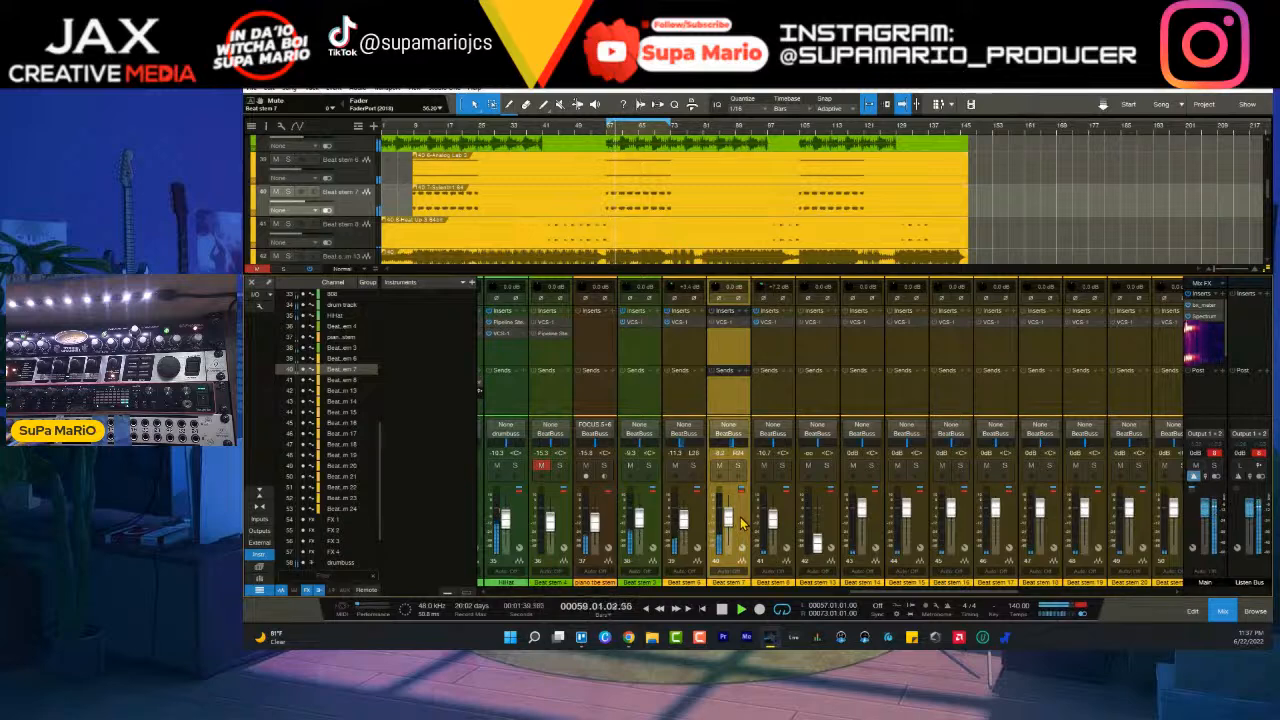
{"action": "left_click", "coordinate": [737, 466]}
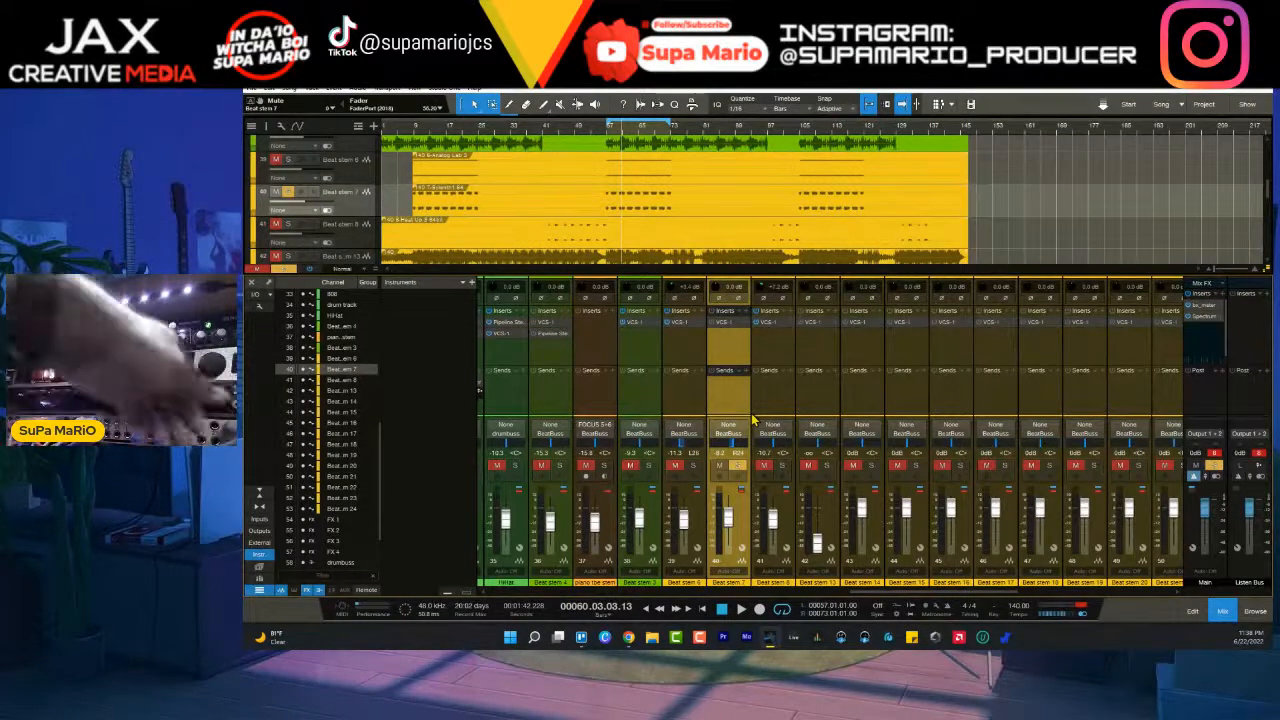
{"action": "key", "text": "space"}
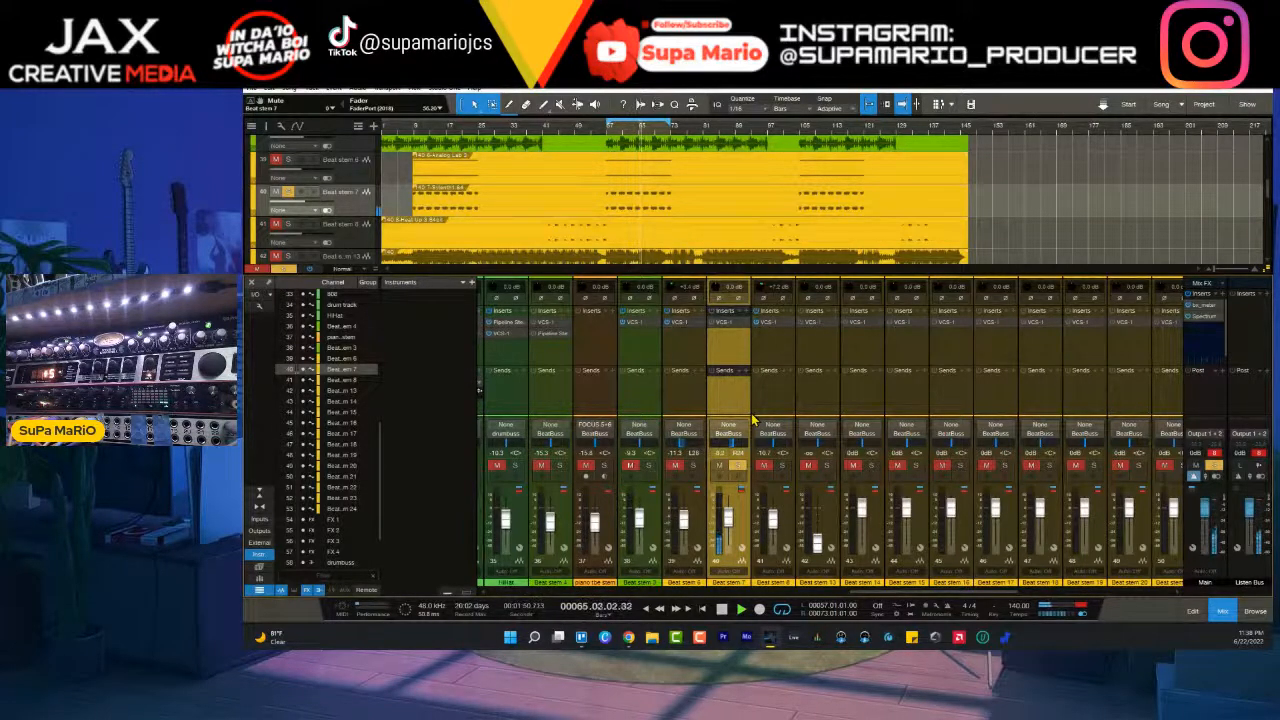
- Insert Pipeline Stereo after the VCS-1 on Beat stem 7 and route its send and return through FOCUS 5+6
{"action": "left_click", "coordinate": [750, 318]}
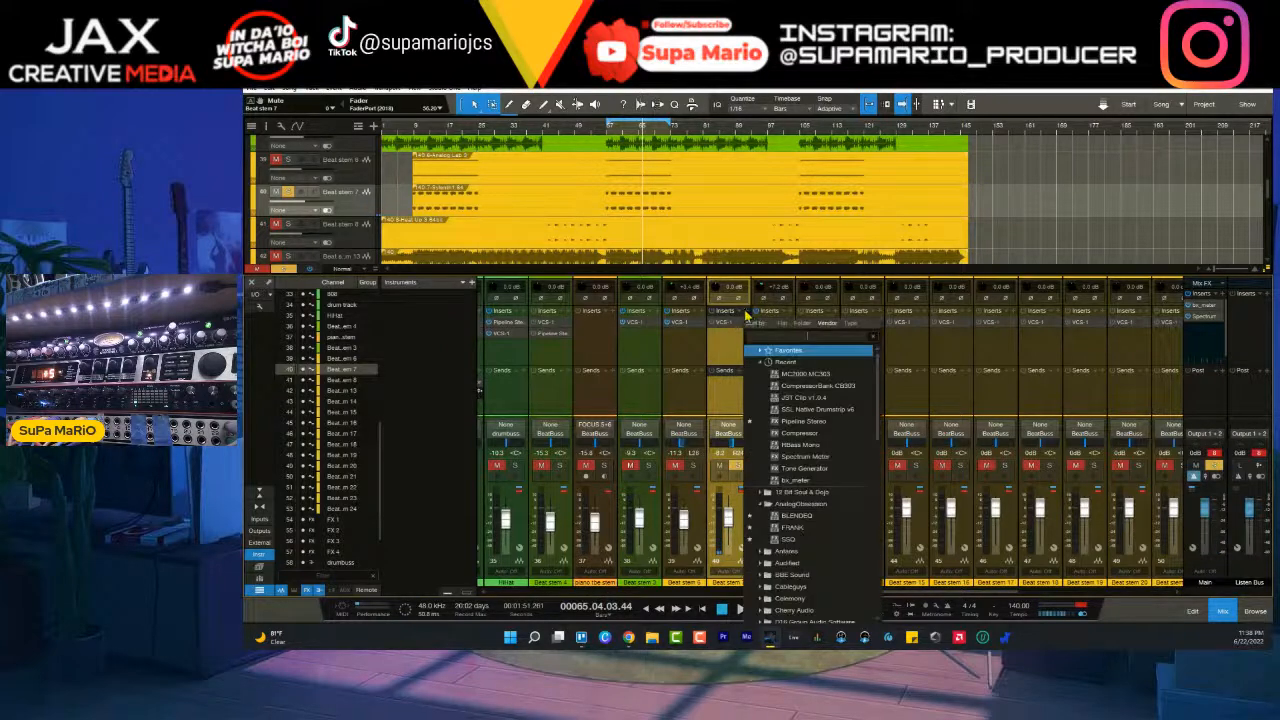
{"action": "left_click", "coordinate": [803, 421]}
{"action": "left_click_drag", "start_coordinate": [668, 197], "coordinate": [818, 254]}
{"action": "left_click", "coordinate": [598, 311]}
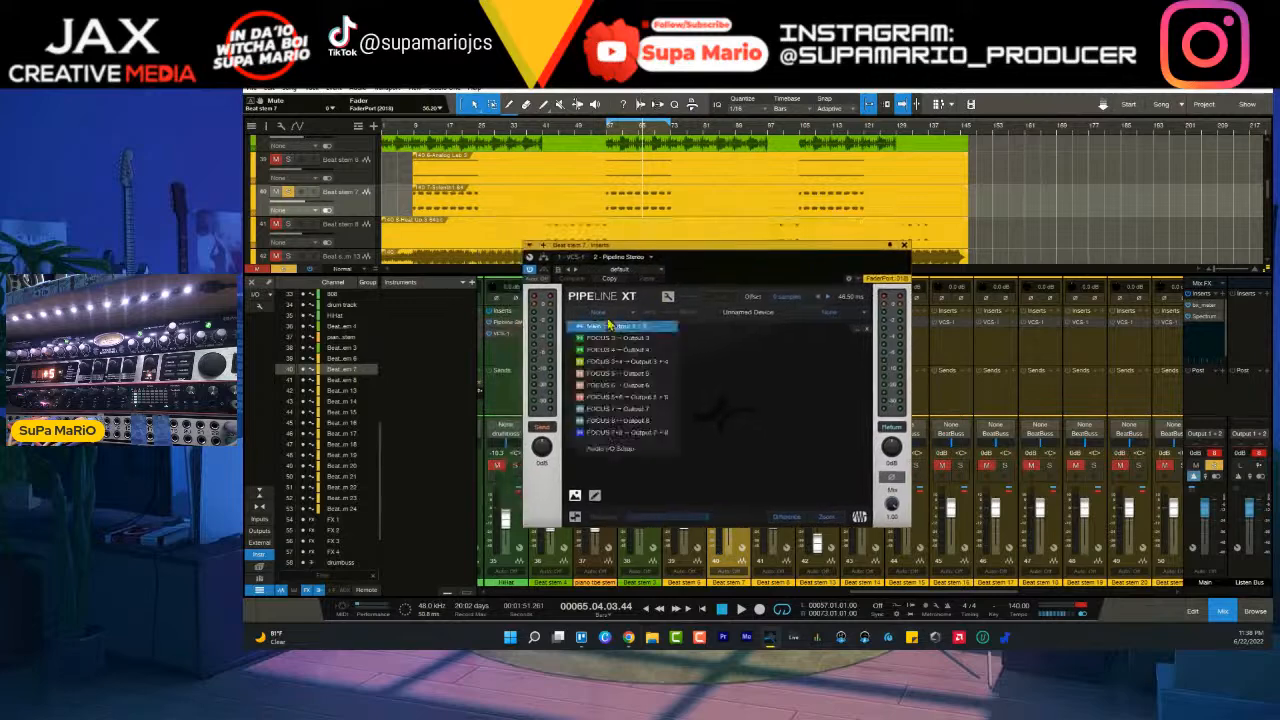
{"action": "left_click", "coordinate": [632, 385]}
{"action": "left_click", "coordinate": [829, 312]}
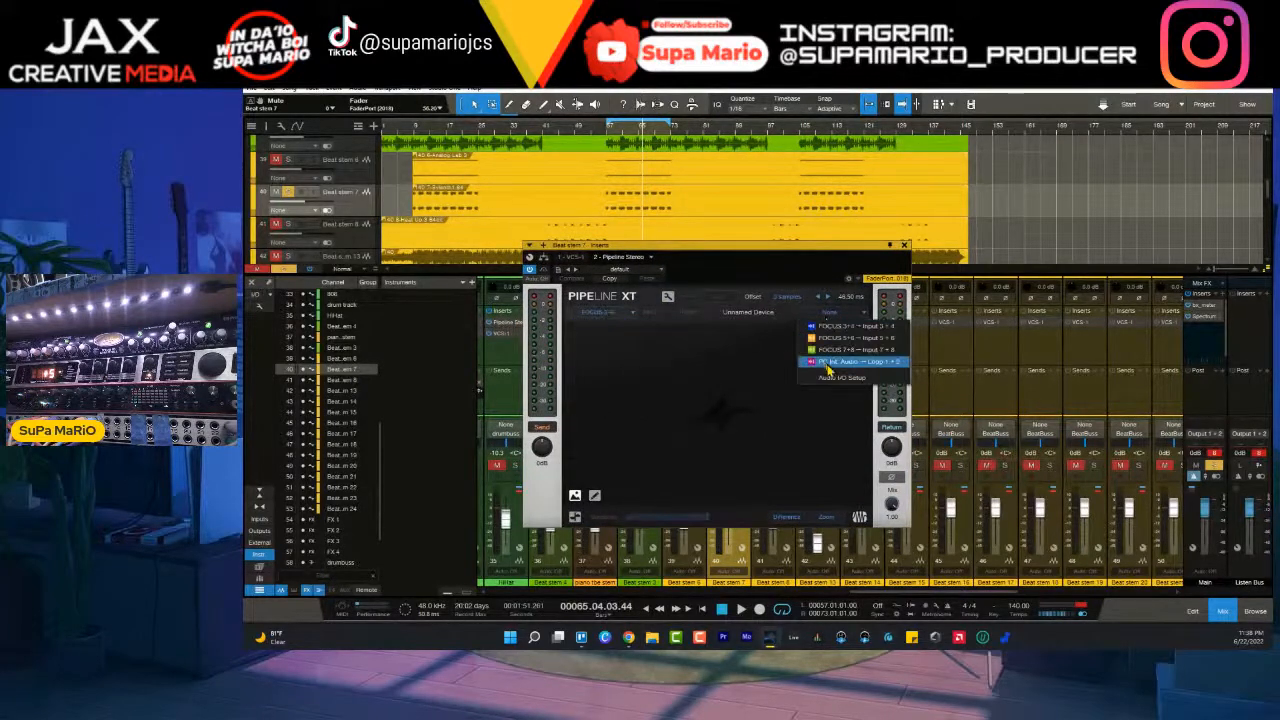
{"action": "left_click", "coordinate": [840, 337]}
- Calibrate the Pipeline's hardware delay automatically, turn off the test ping and play Beat stem 7 through the outboard loop
{"action": "left_click", "coordinate": [719, 297]}
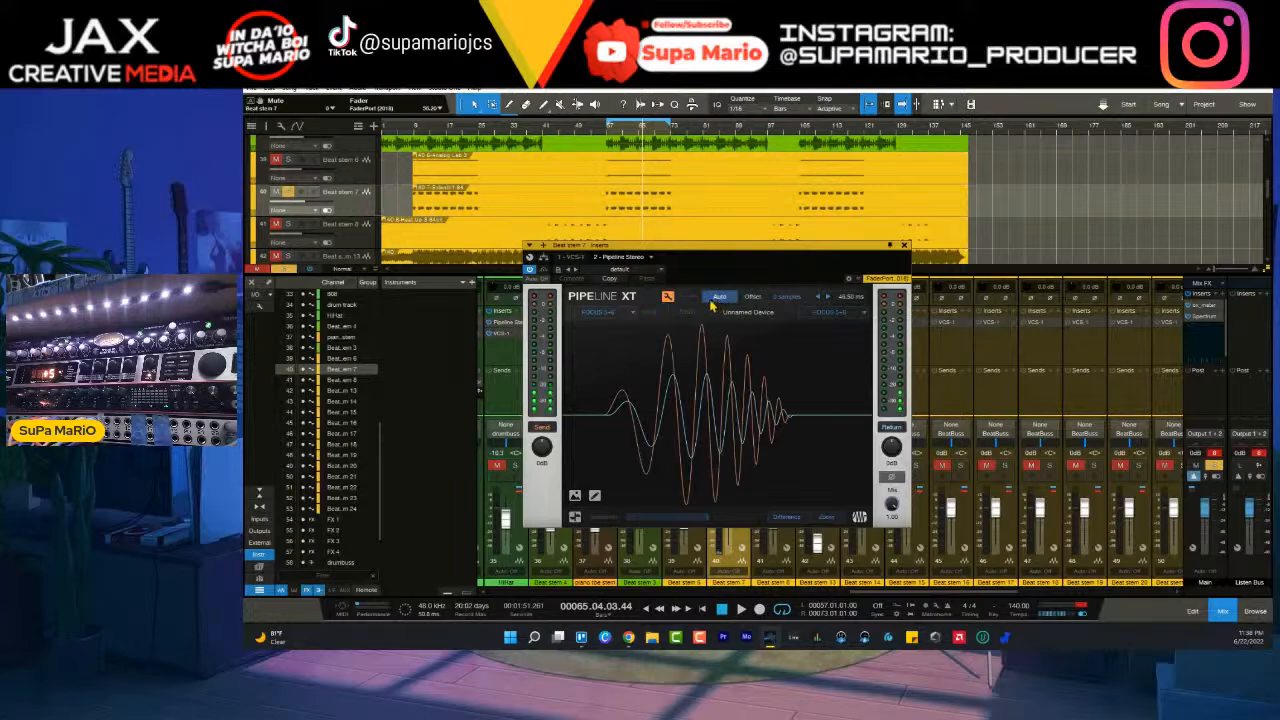
{"action": "left_click", "coordinate": [668, 298]}
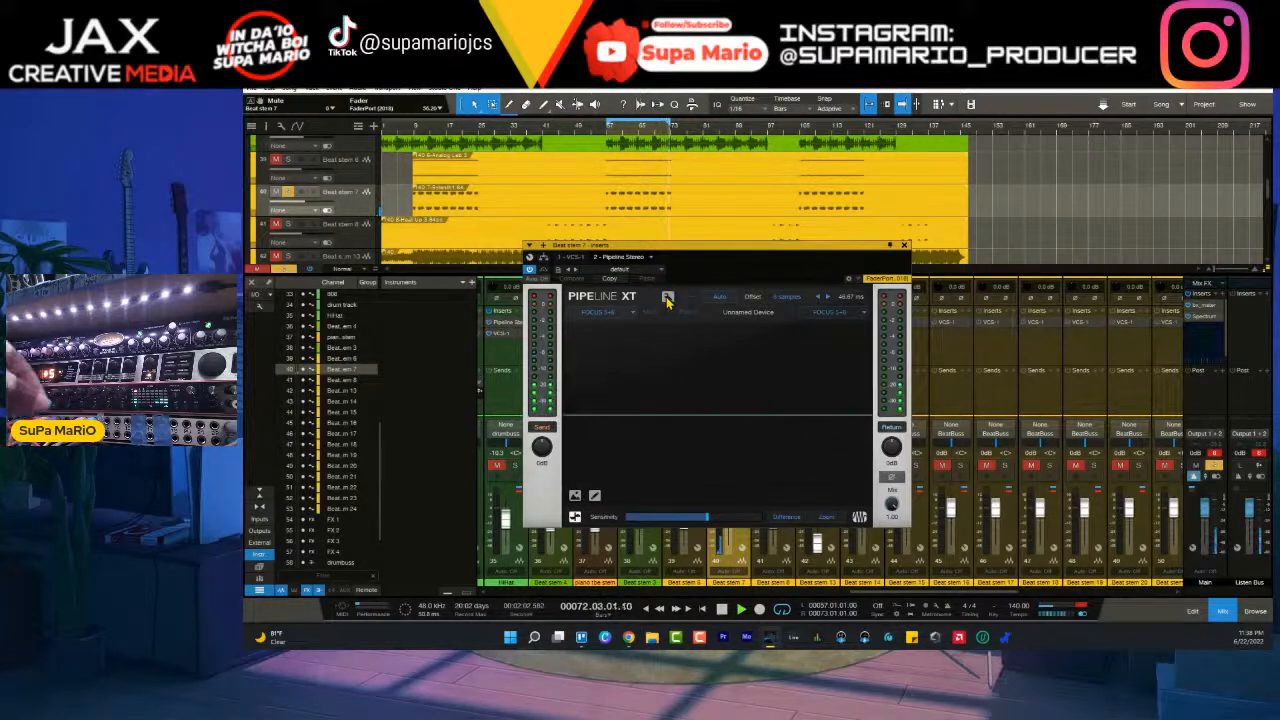
{"action": "key", "text": "space"}
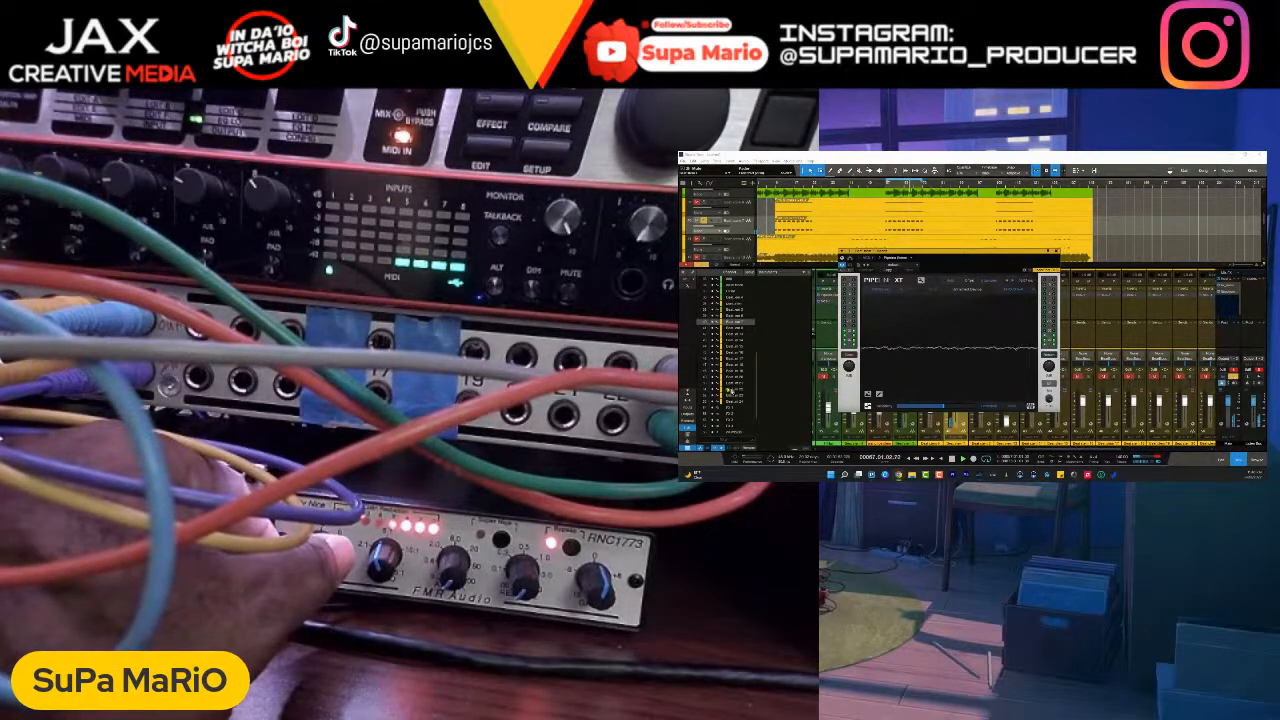
- Show the input channels in the mixer and move the Pipeline XT window clear of their meters
{"action": "left_click", "coordinate": [687, 407]}
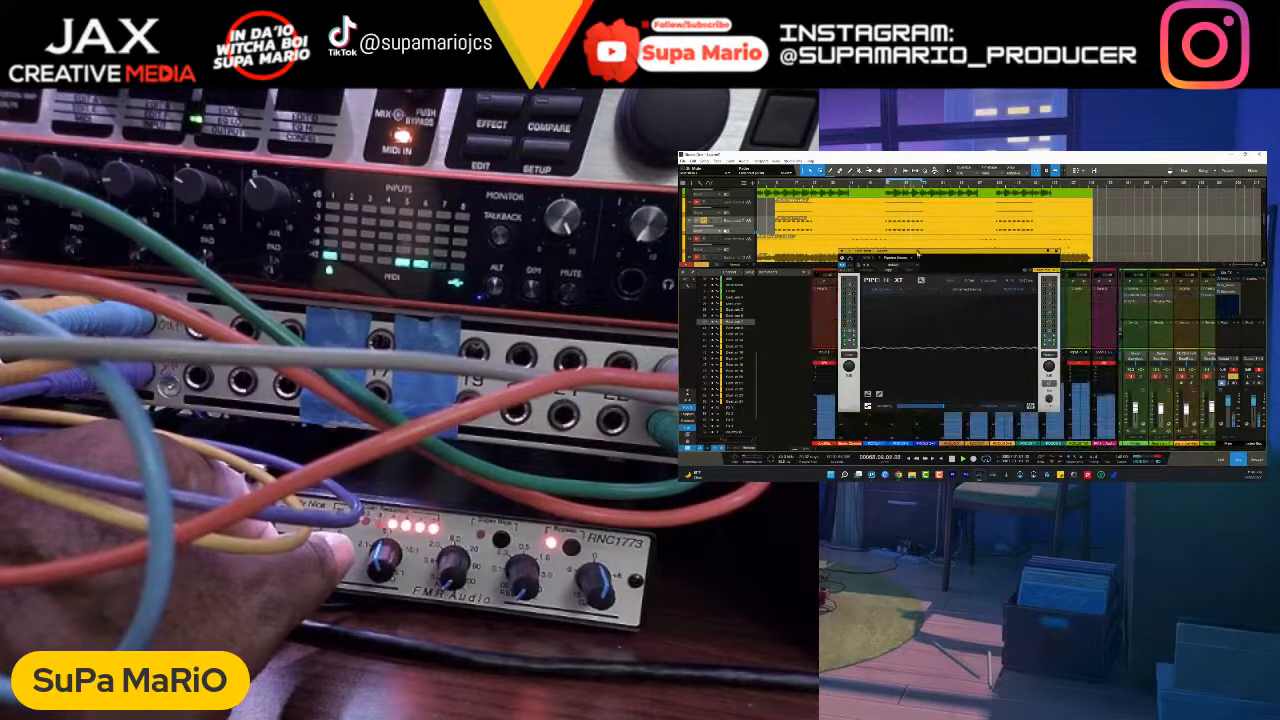
{"action": "left_click_drag", "start_coordinate": [922, 254], "coordinate": [780, 226]}
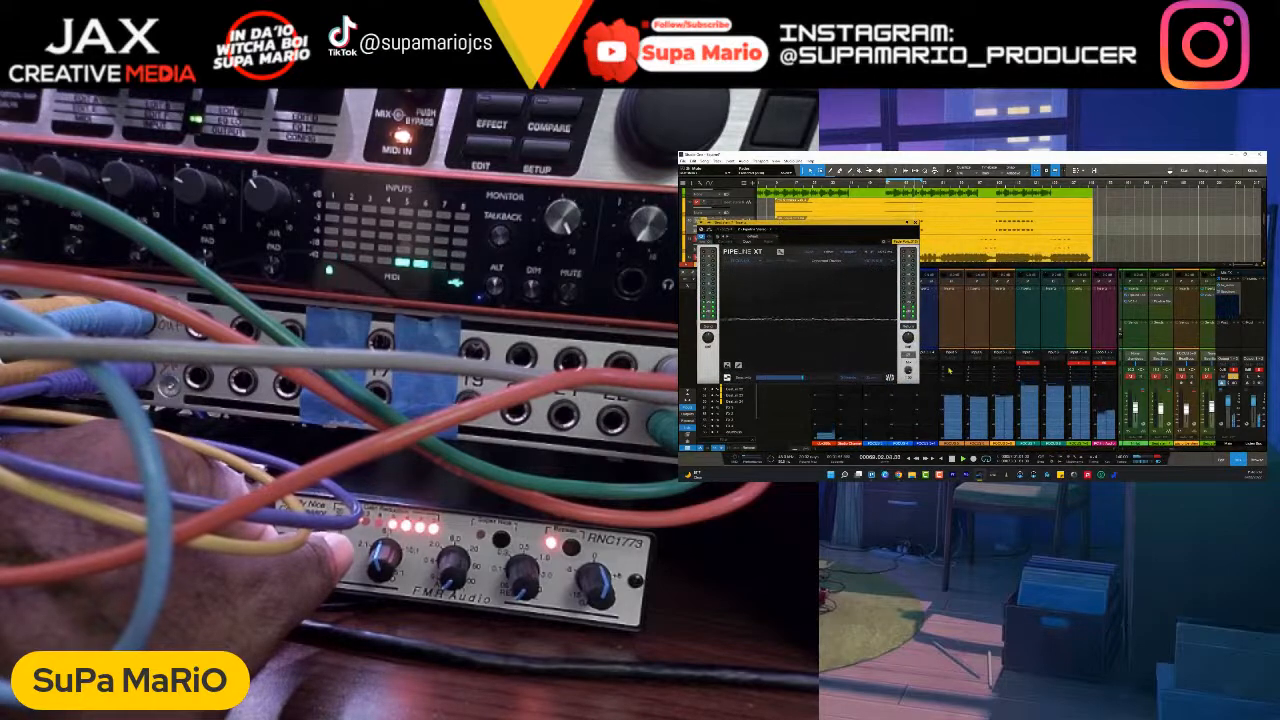
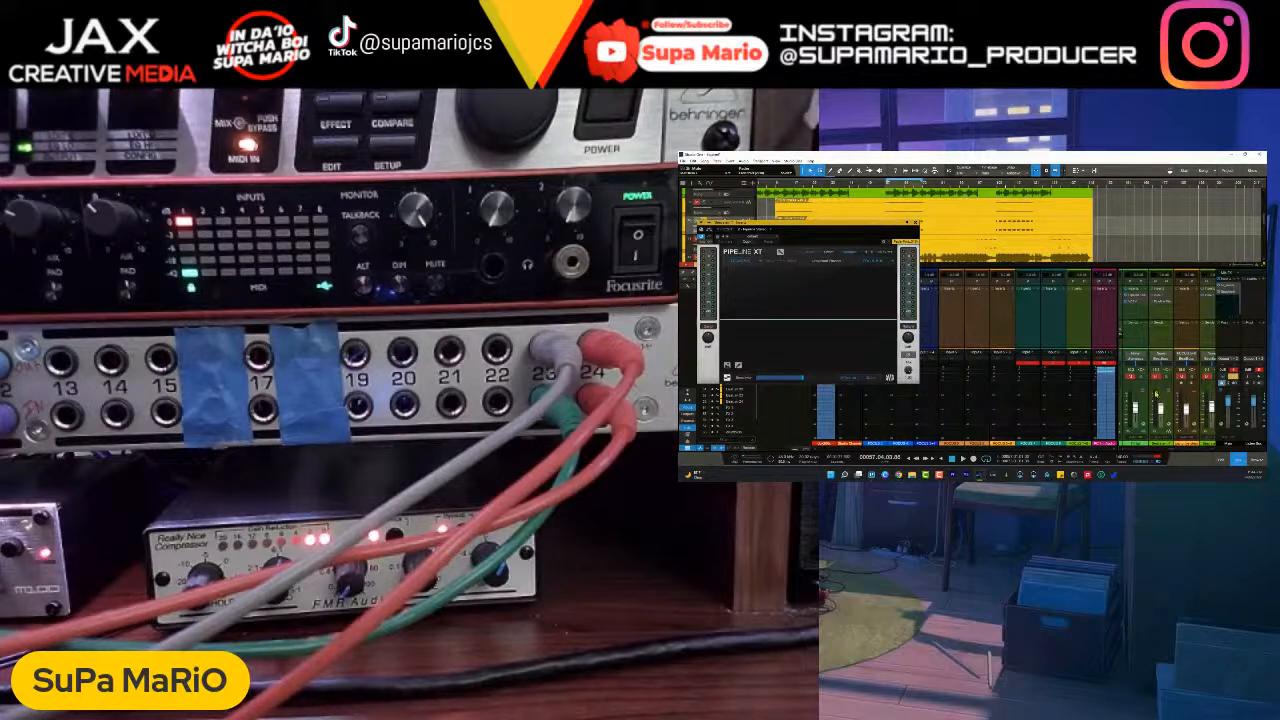
- Close the Pipeline XT window and remove the Pipeline insert from Beat stem 7
{"action": "left_click", "coordinate": [917, 224]}
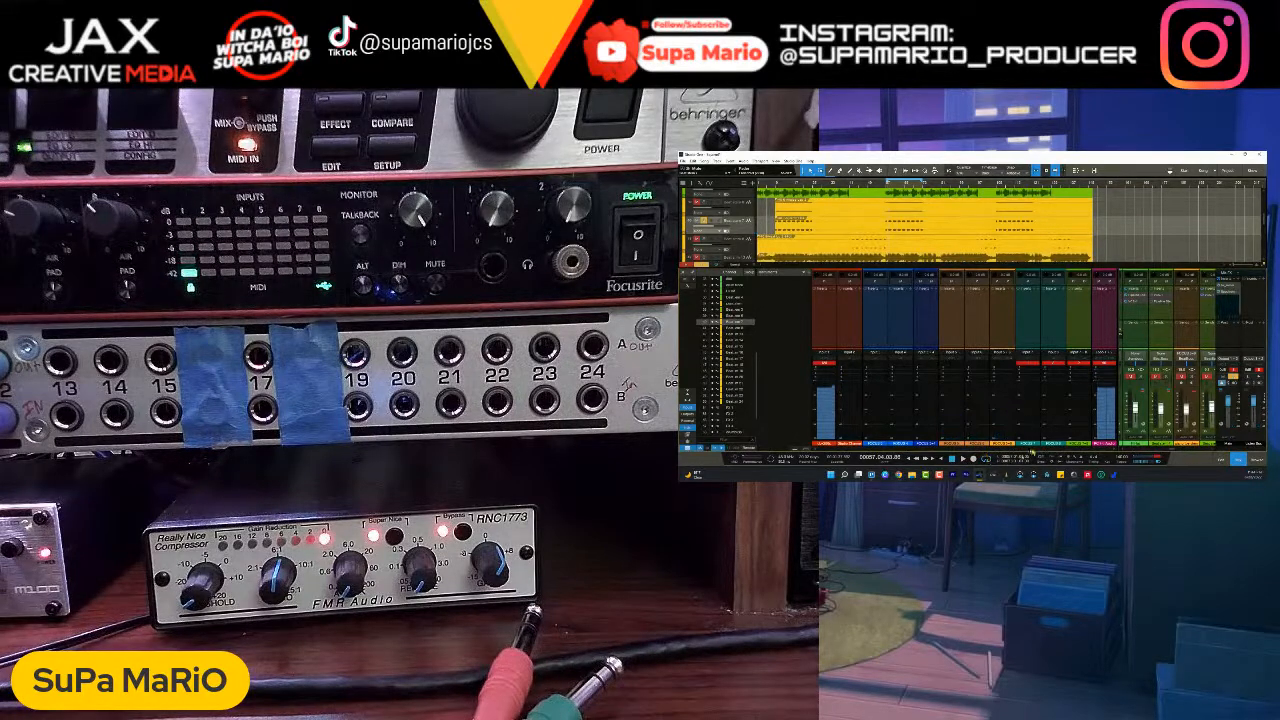
{"action": "left_click_drag", "start_coordinate": [1175, 450], "coordinate": [1184, 450]}
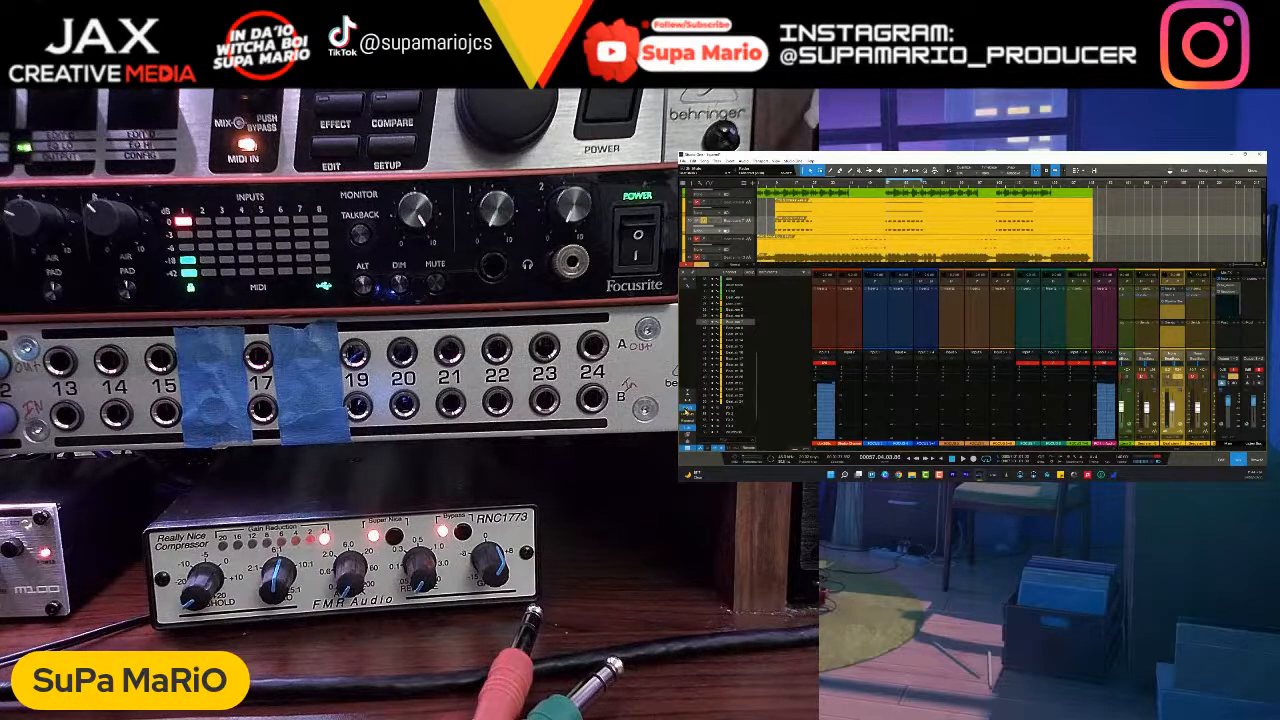
{"action": "scroll", "coordinate": [880, 387], "scroll_direction": "down", "scroll_amount": 5}
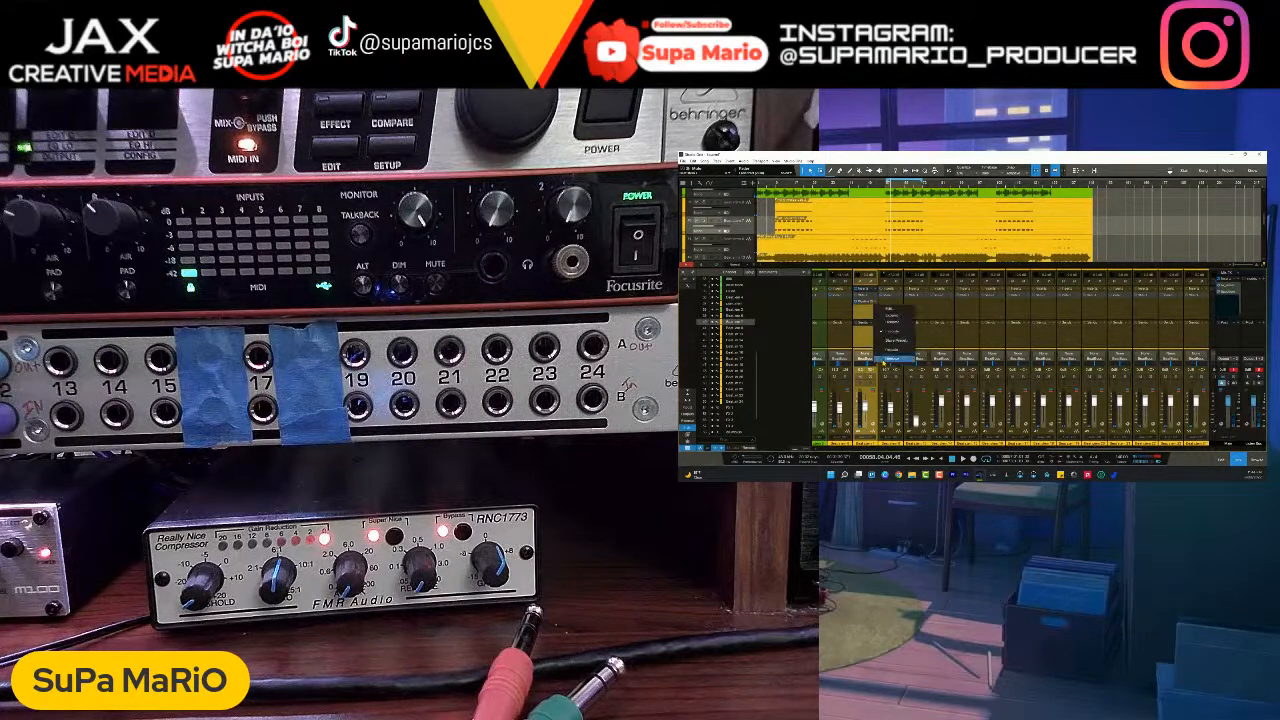
- Find MixBox among the effects in the browser and insert it on Beat stem 7
{"action": "left_click", "coordinate": [876, 299]}
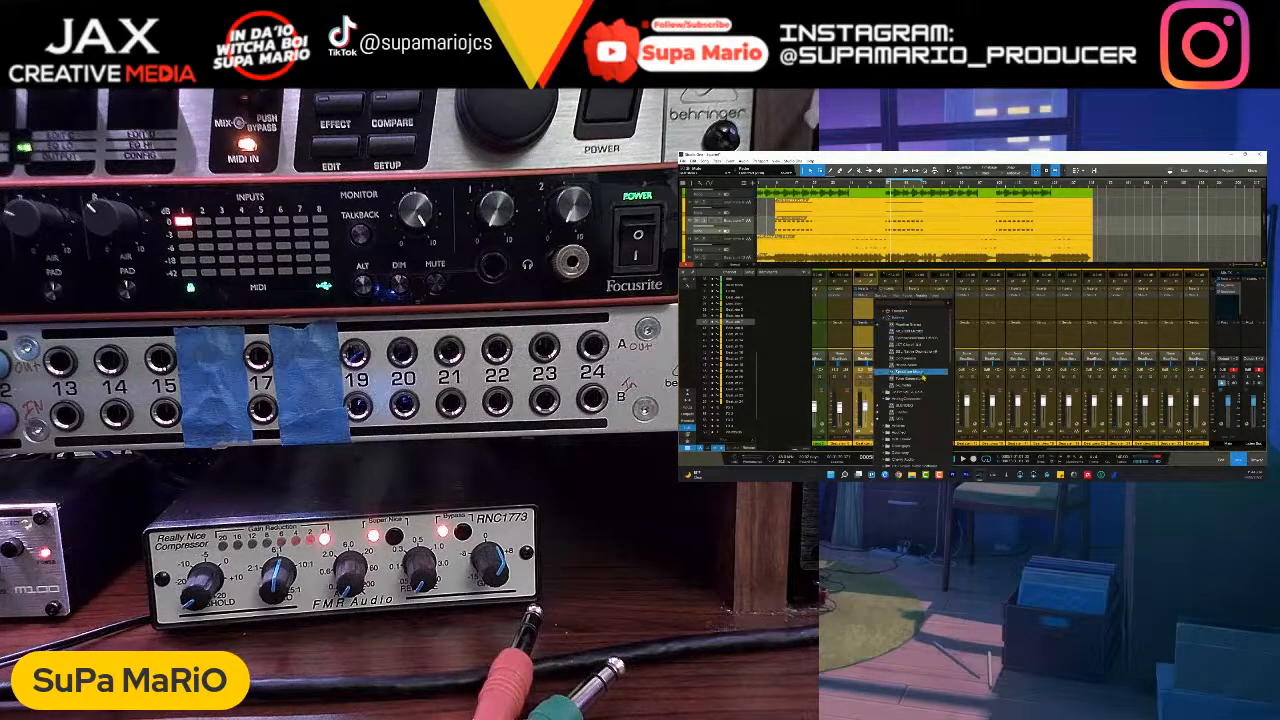
{"action": "left_click", "coordinate": [1036, 427]}
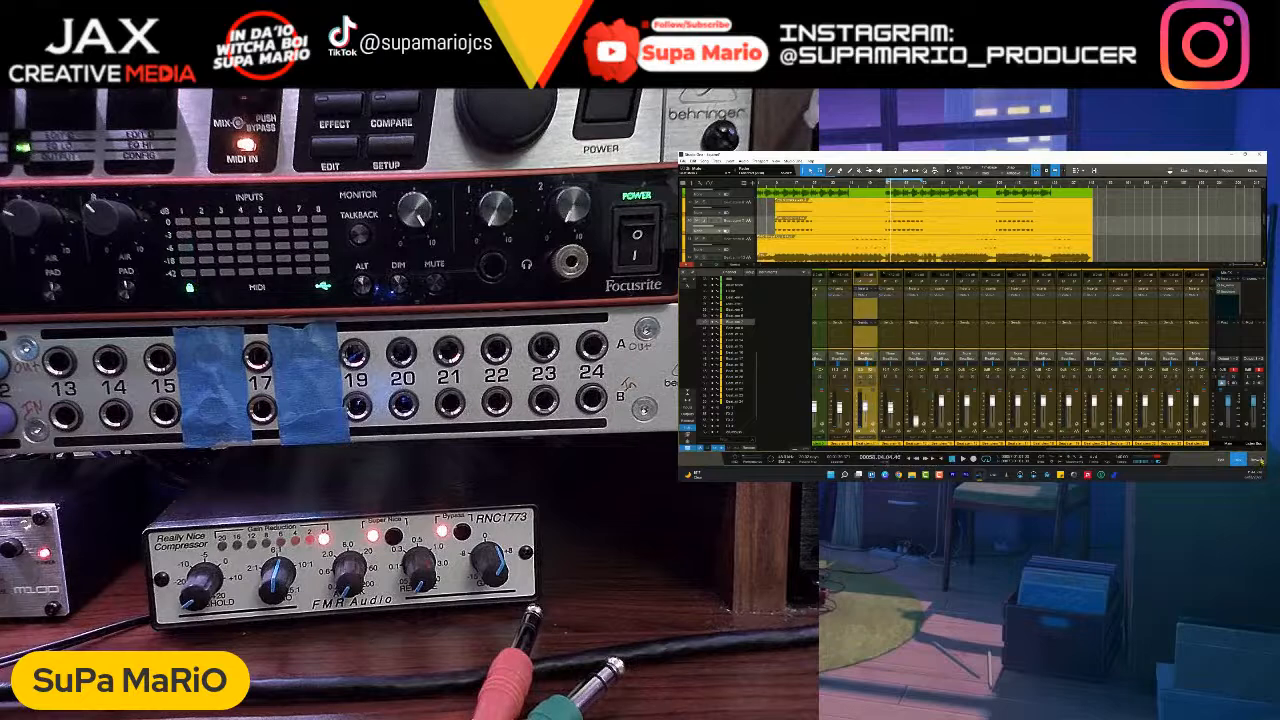
{"action": "left_click", "coordinate": [1256, 460]}
{"action": "scroll", "coordinate": [1247, 379], "scroll_direction": "up", "scroll_amount": 3}
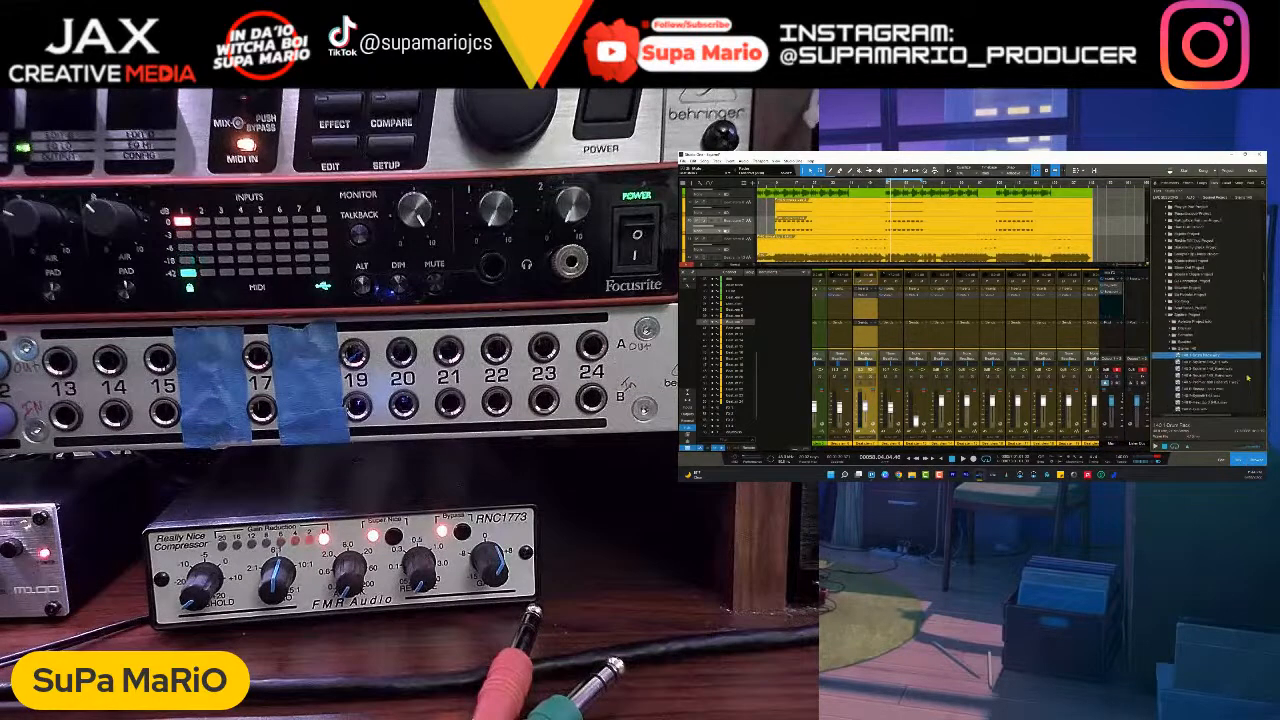
{"action": "scroll", "coordinate": [1247, 378], "scroll_direction": "up", "scroll_amount": 1}
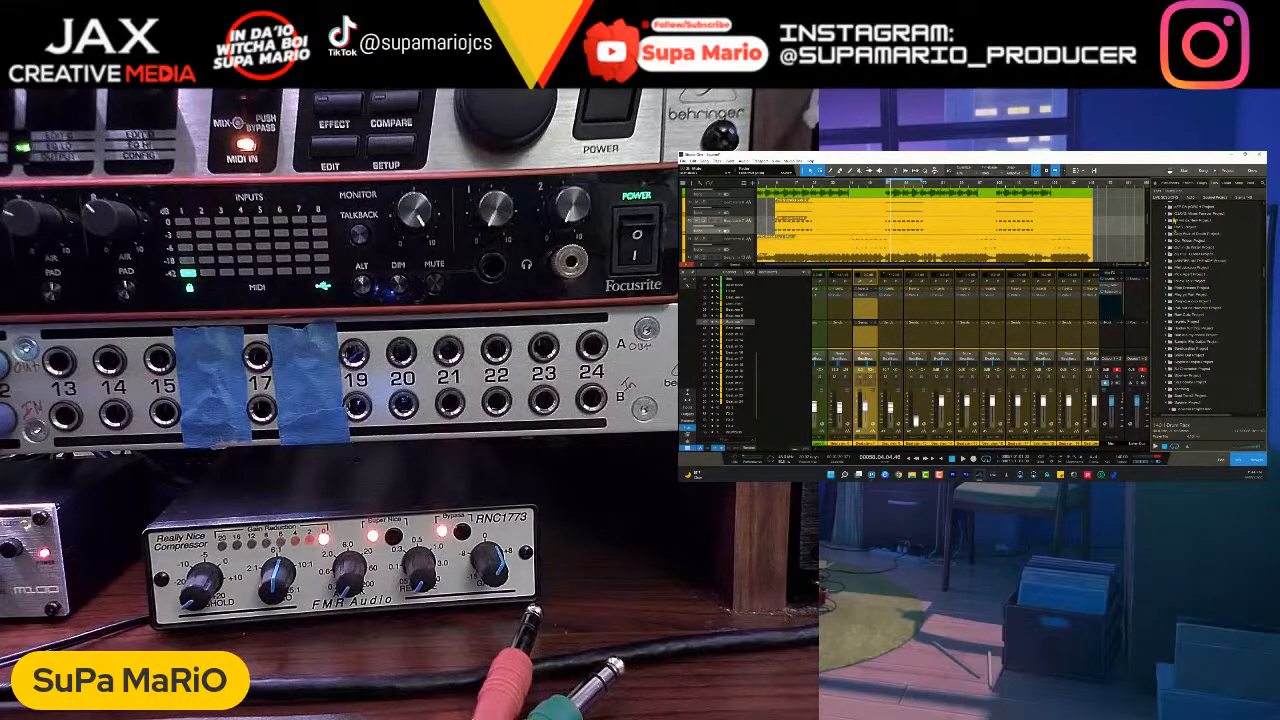
{"action": "scroll", "coordinate": [1236, 361], "scroll_direction": "up", "scroll_amount": 3}
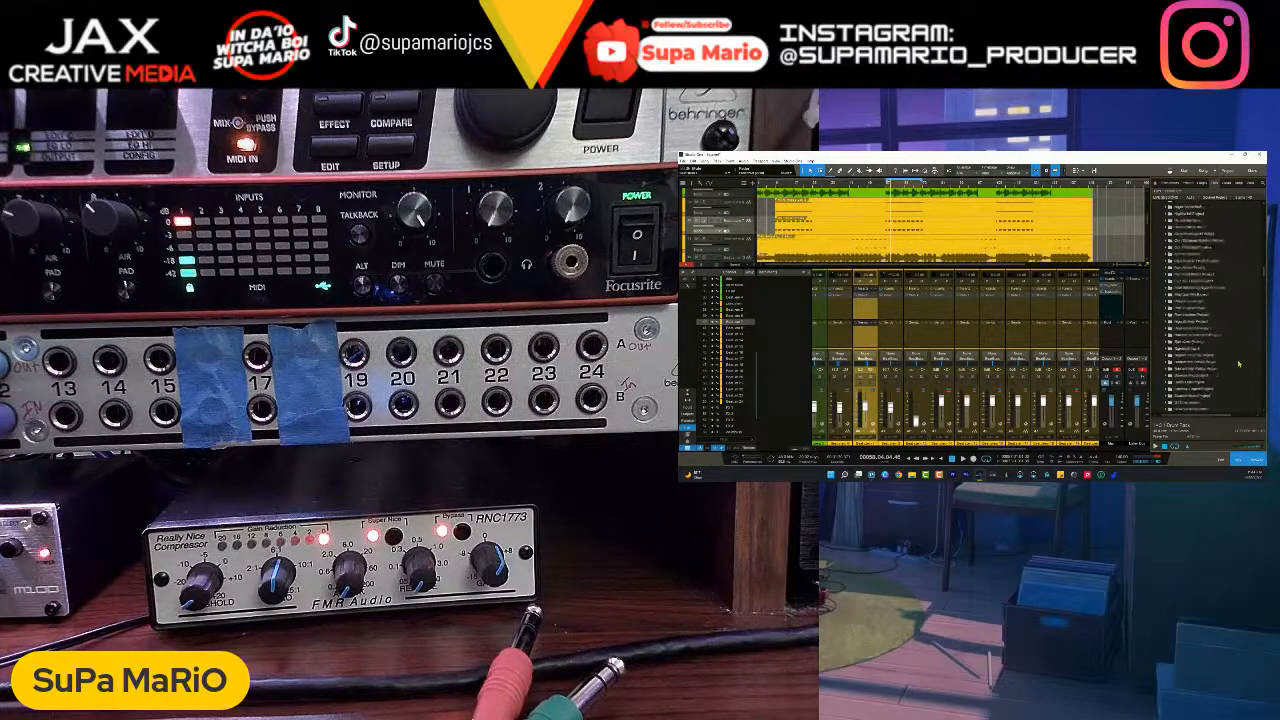
{"action": "left_click_drag", "start_coordinate": [1265, 268], "coordinate": [1260, 180]}
{"action": "left_click", "coordinate": [1188, 183]}
{"action": "left_click", "coordinate": [1175, 184]}
{"action": "left_click", "coordinate": [1185, 184]}
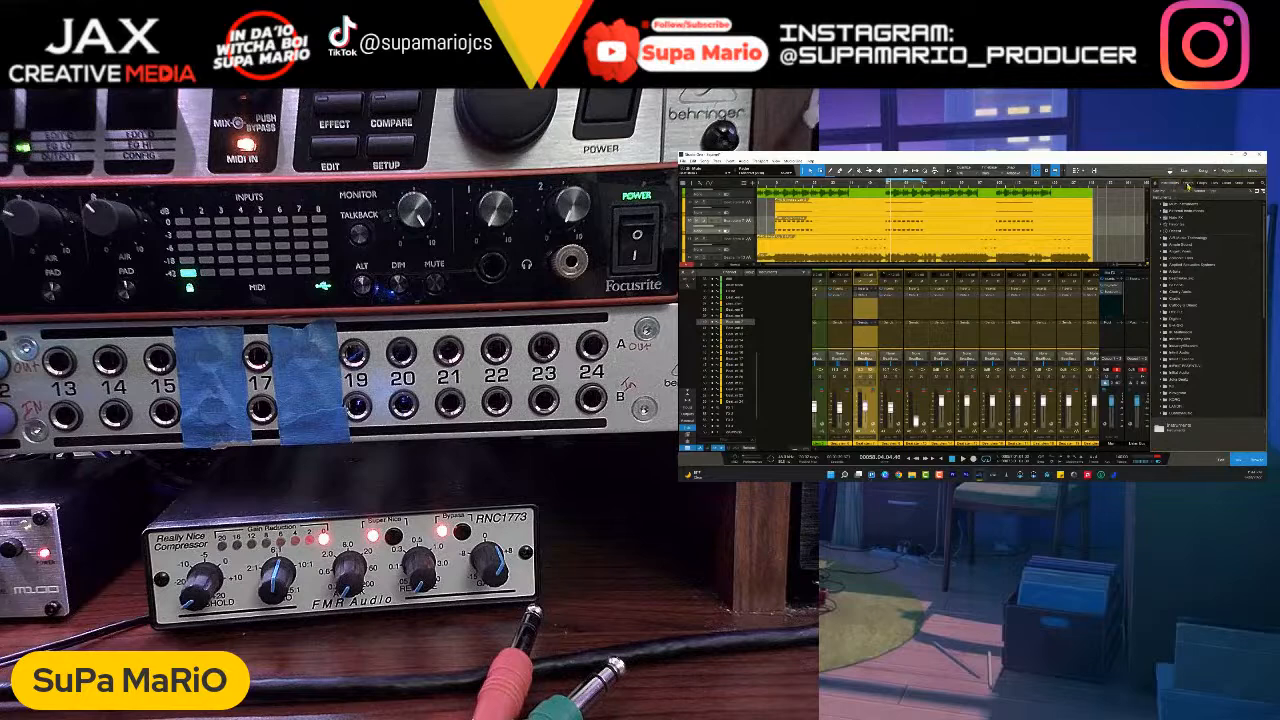
{"action": "left_click_drag", "start_coordinate": [1264, 231], "coordinate": [1258, 356]}
{"action": "left_click_drag", "start_coordinate": [1180, 355], "coordinate": [861, 301]}
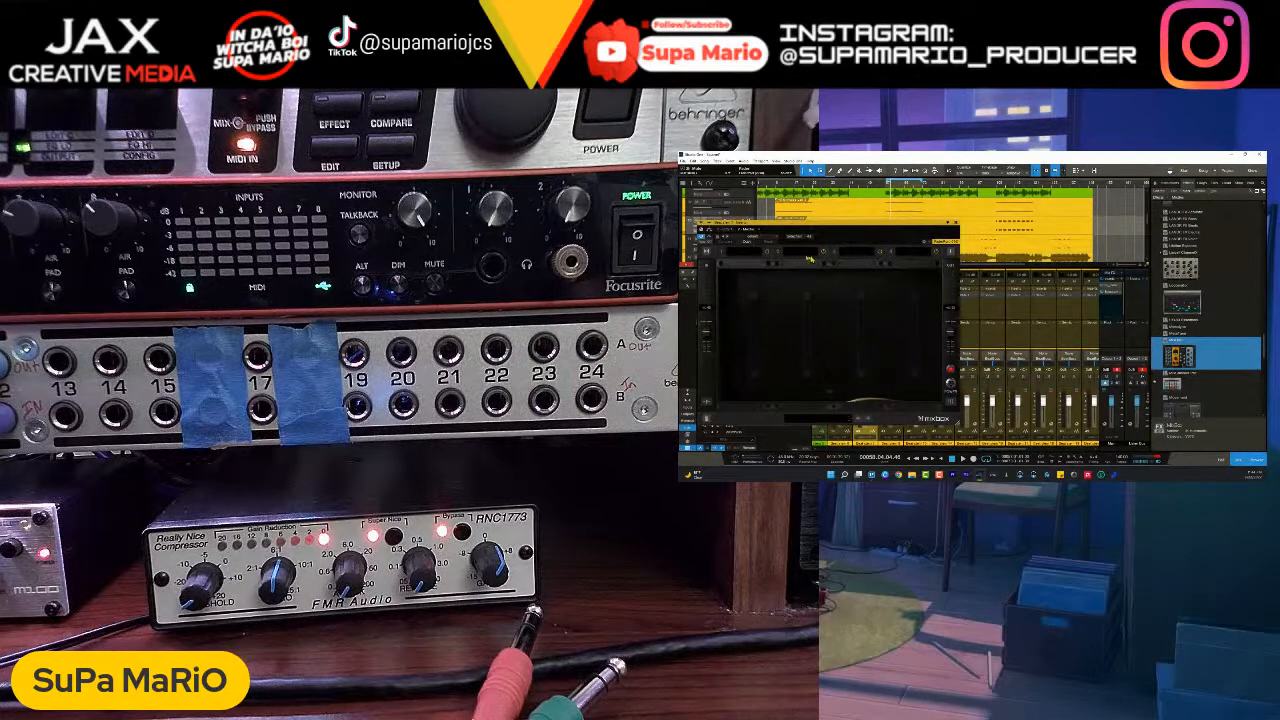
- Look through MixBox's module categories for its first slot and remove MixBox from Beat stem 7
{"action": "left_click", "coordinate": [735, 253]}
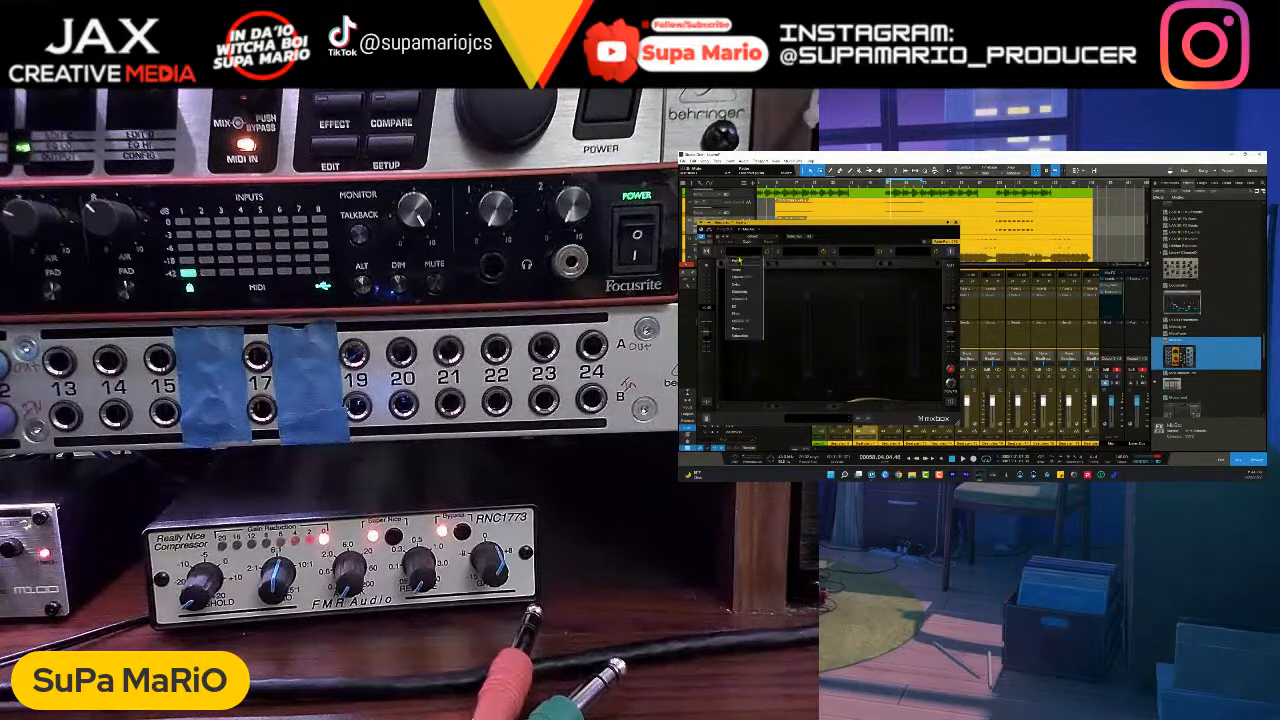
{"action": "mouse_move", "coordinate": [753, 299]}
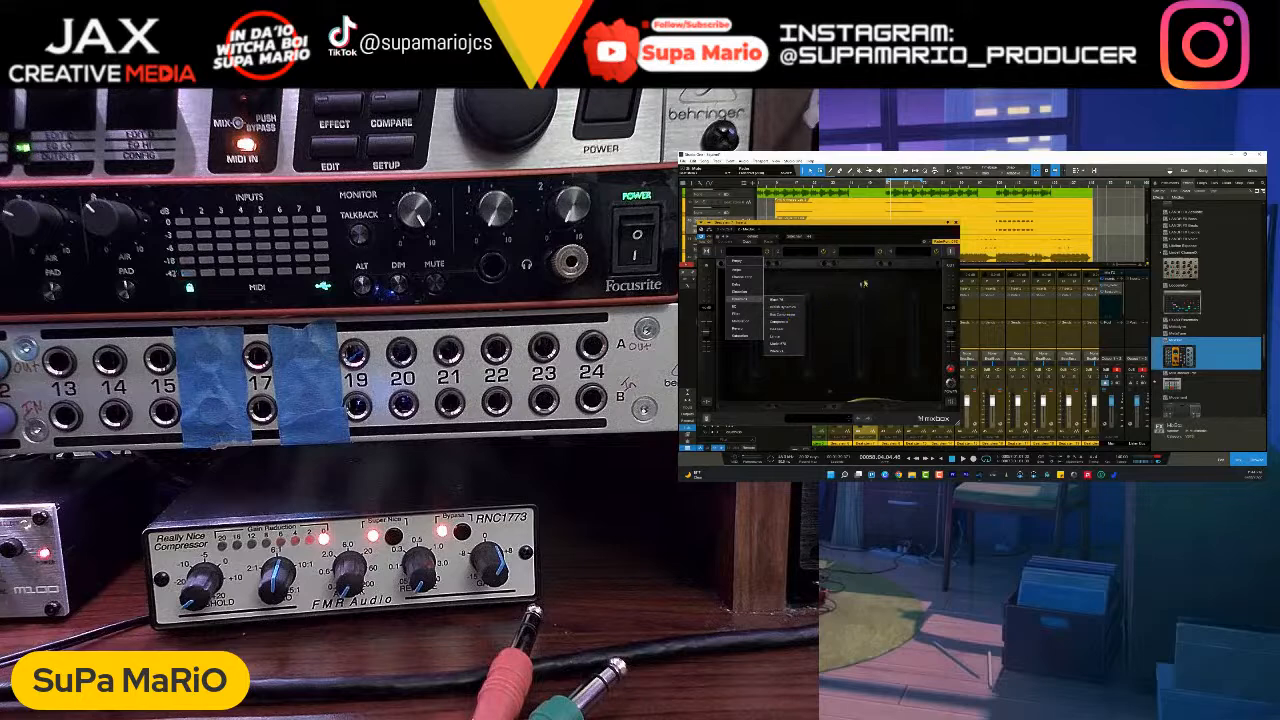
{"action": "left_click", "coordinate": [958, 226]}
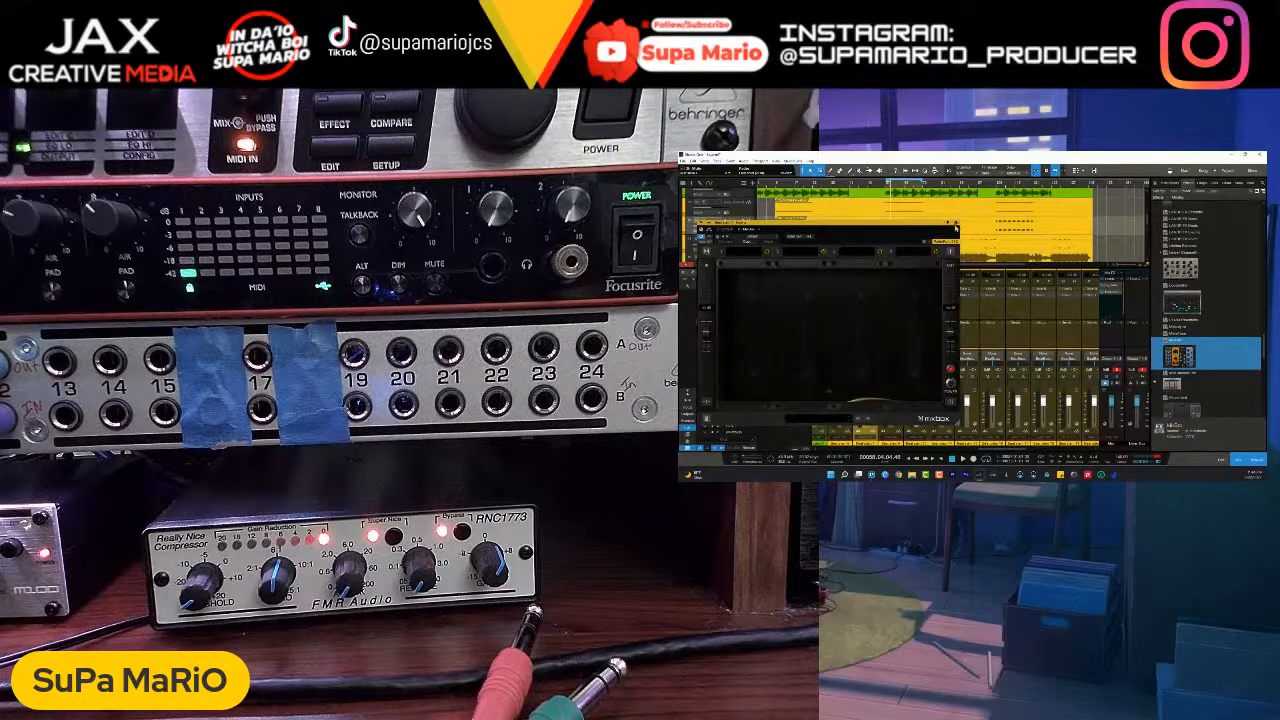
{"action": "left_click", "coordinate": [958, 228]}
{"action": "right_click", "coordinate": [872, 303]}
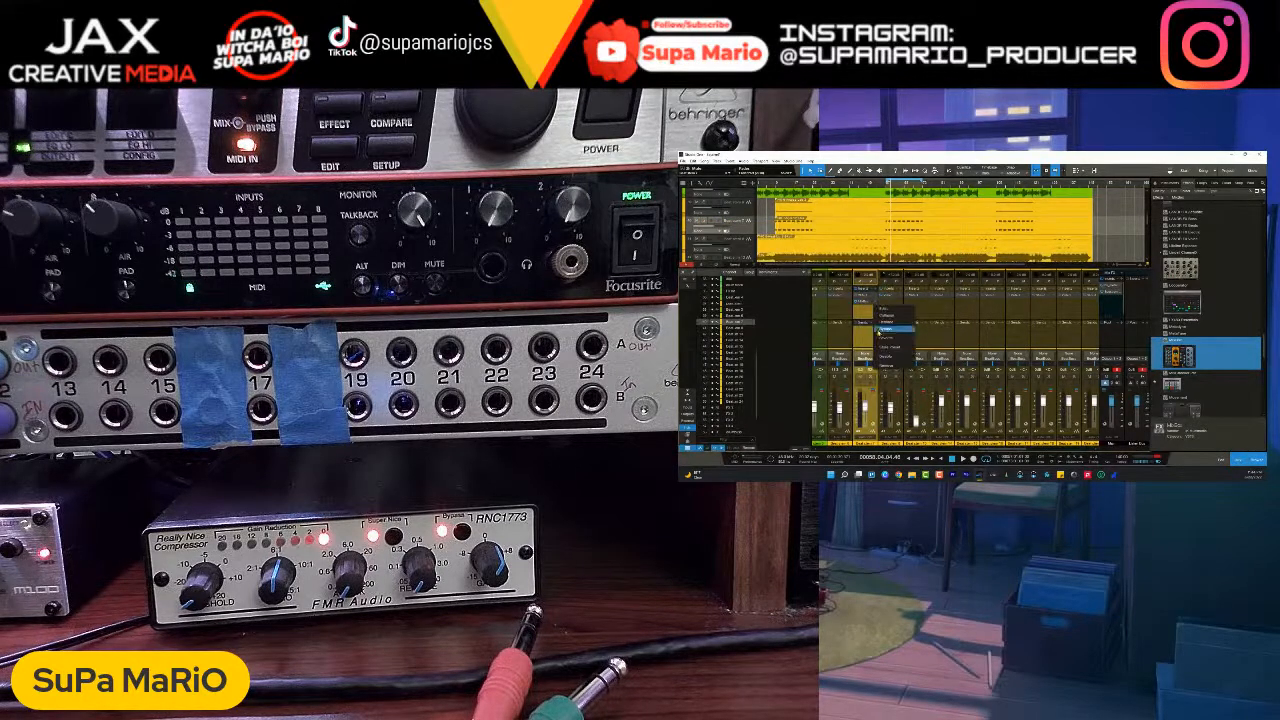
{"action": "left_click", "coordinate": [885, 367]}
- Insert the Arousor compressor after the VCS-1 on Beat stem 7 and move its window clear of the channel
{"action": "left_click", "coordinate": [876, 290]}
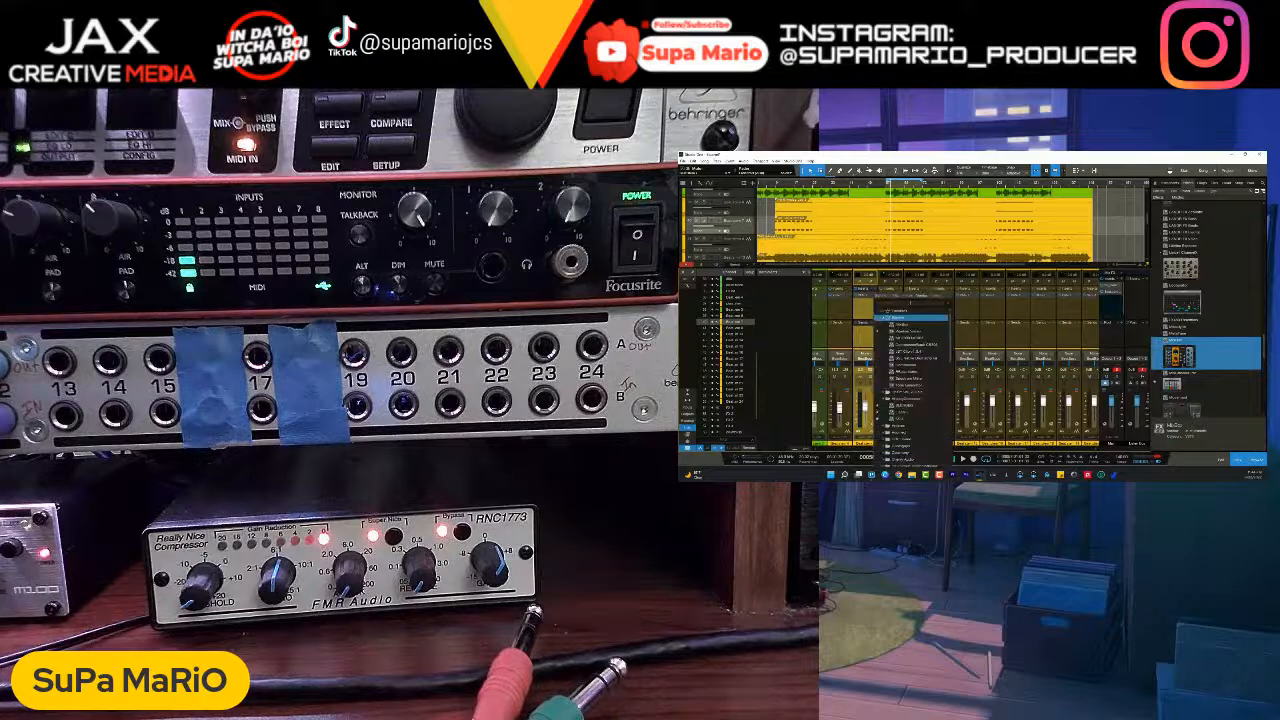
{"action": "type", "text": "pipe"}
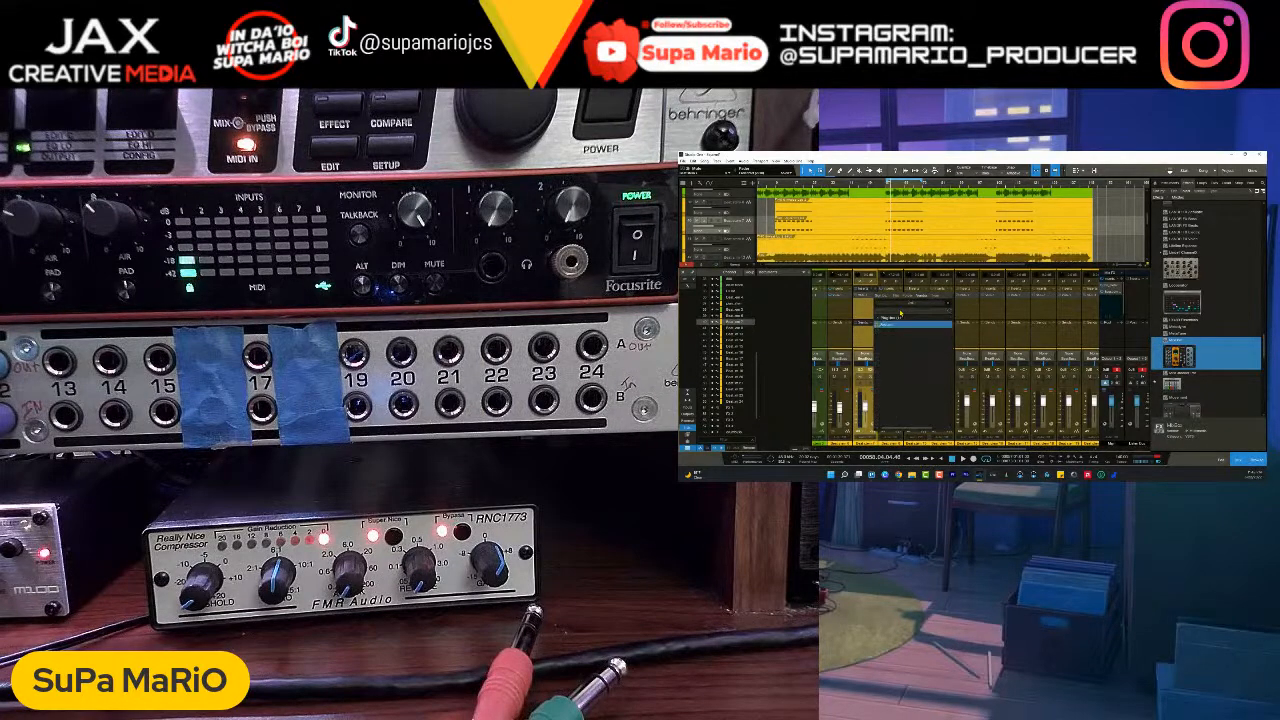
{"action": "left_click", "coordinate": [905, 326]}
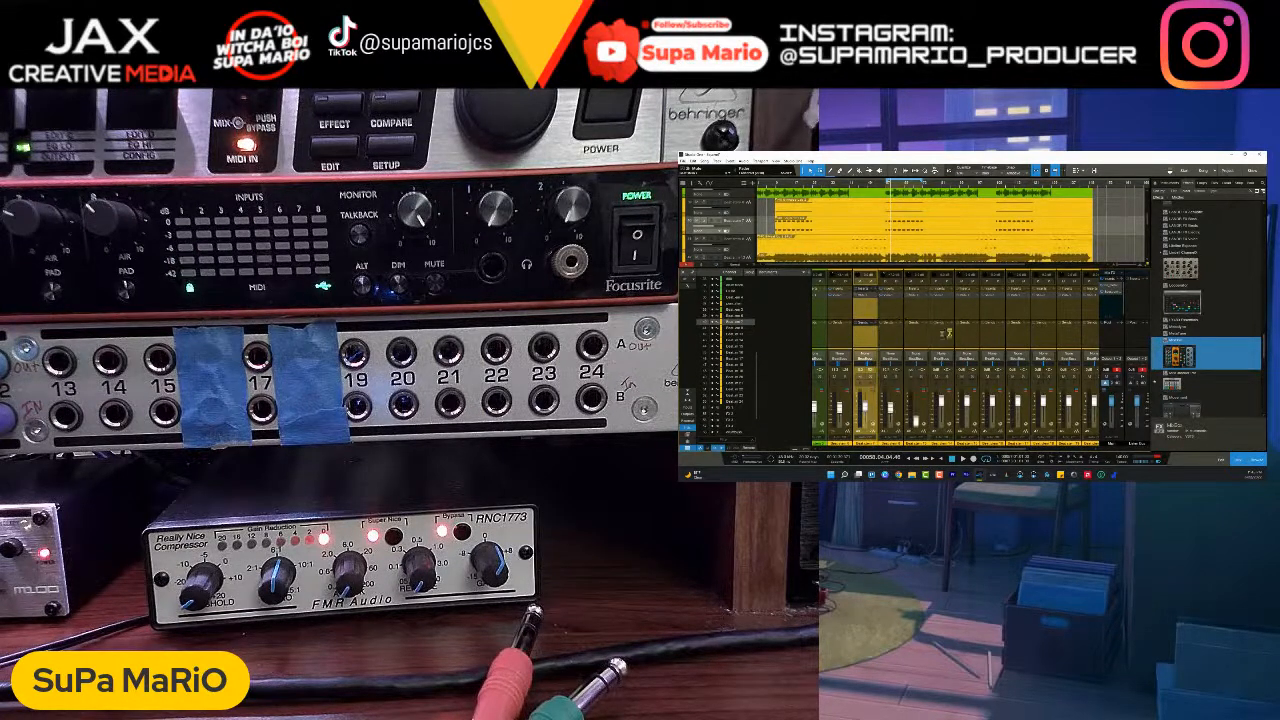
{"action": "left_click_drag", "start_coordinate": [869, 218], "coordinate": [1057, 246]}
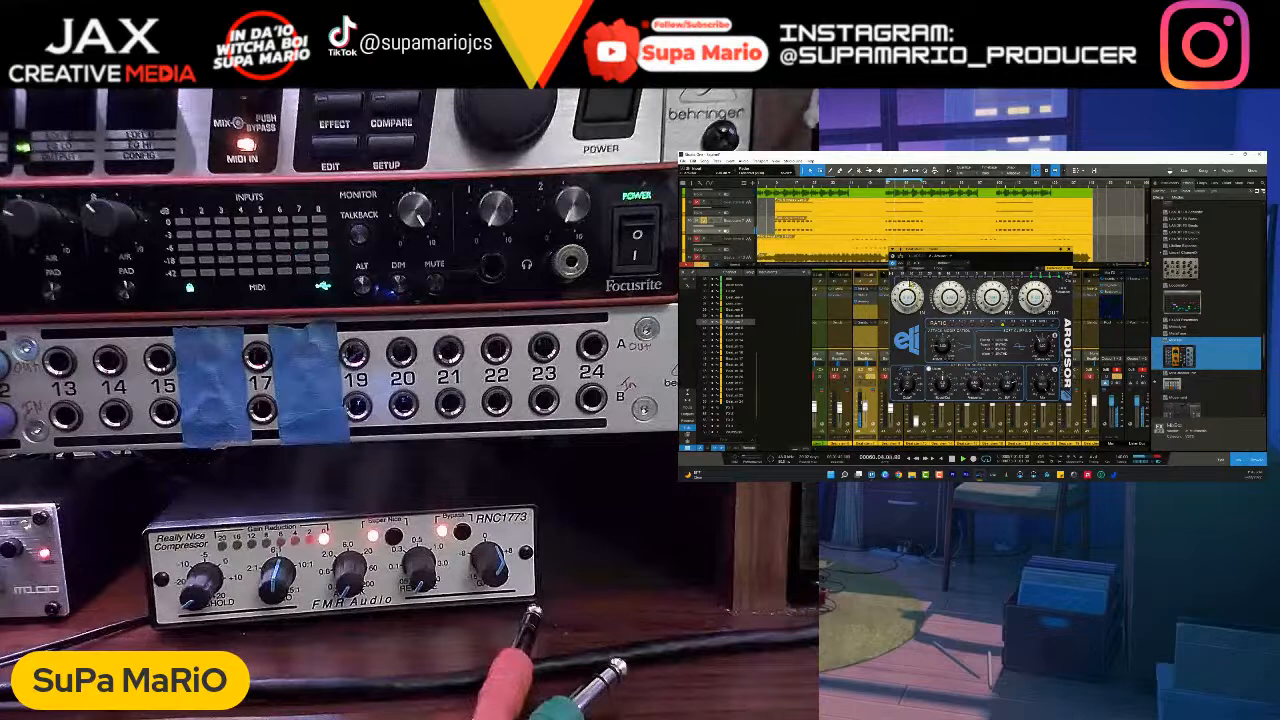
- Adjust the Arousor's compression dials on Beat stem 7 during loop playback and close the plug-in
{"action": "left_click_drag", "start_coordinate": [950, 296], "coordinate": [991, 294]}
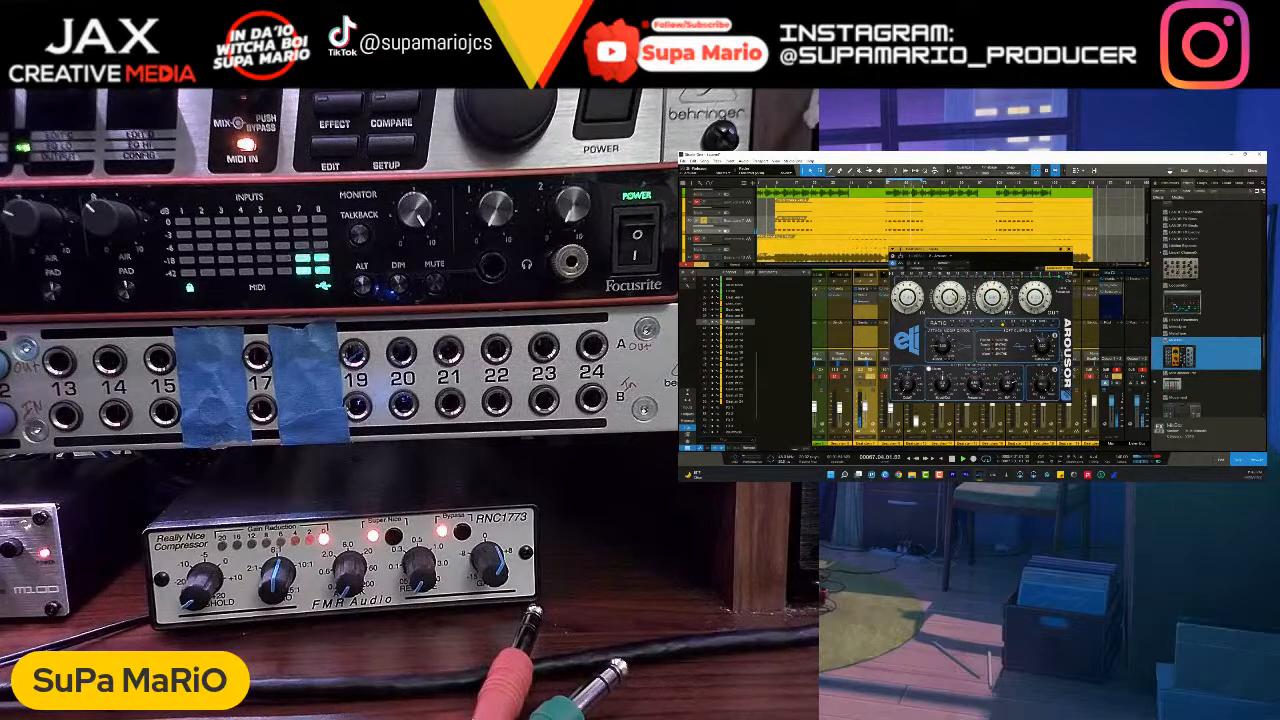
{"action": "mouse_move", "coordinate": [913, 300]}
{"action": "left_mouse_down"}
{"action": "mouse_move", "coordinate": [919, 324]}
{"action": "mouse_move", "coordinate": [905, 298]}
{"action": "left_mouse_up"}
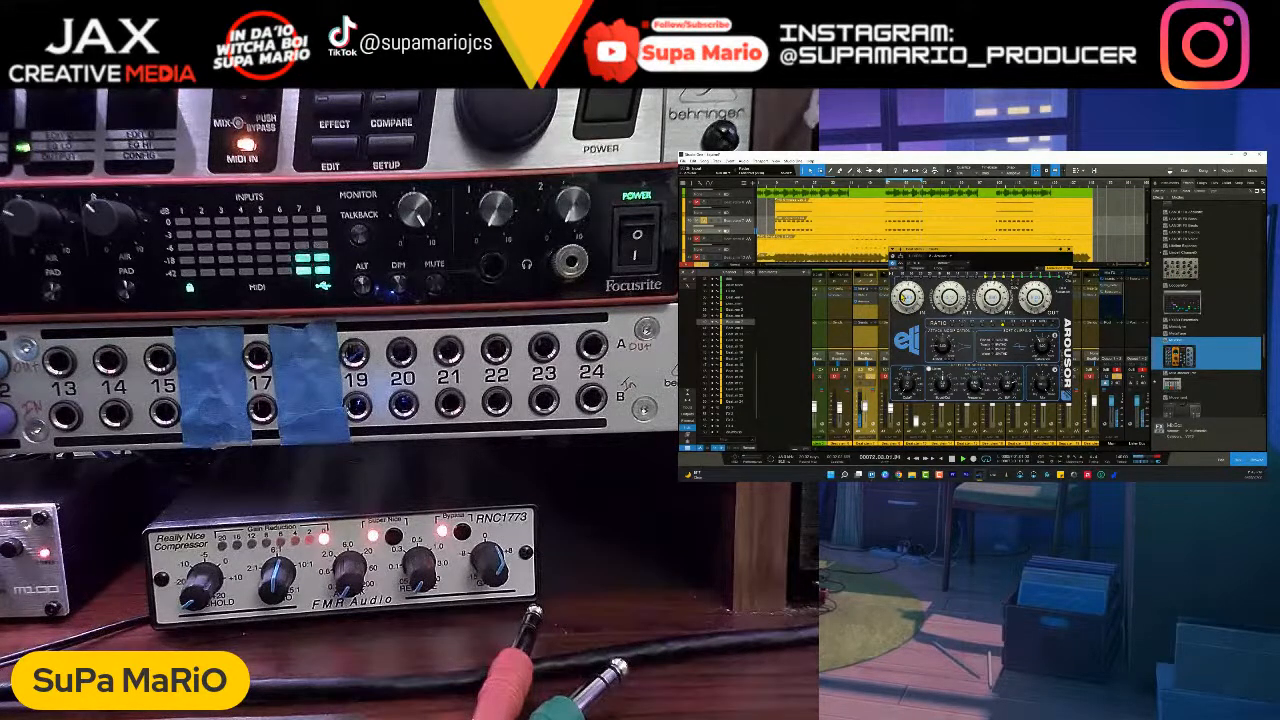
{"action": "left_click_drag", "start_coordinate": [1025, 304], "coordinate": [1025, 303]}
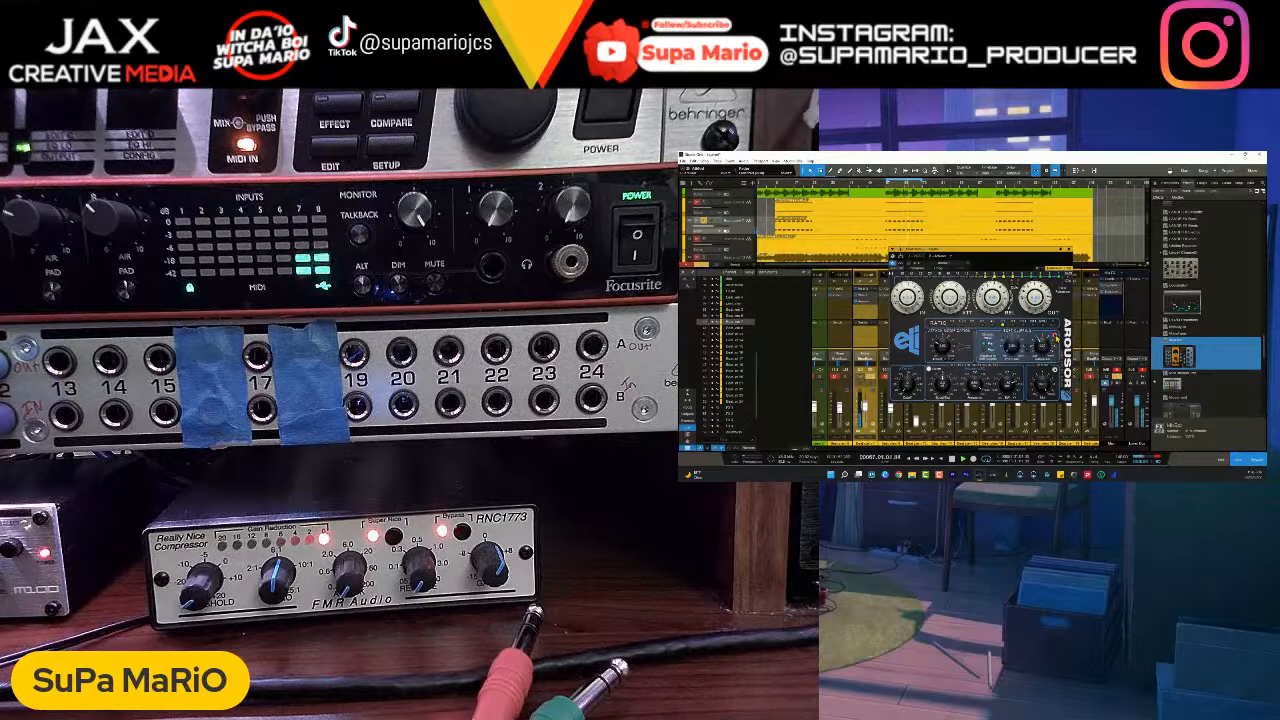
{"action": "left_click", "coordinate": [1056, 338]}
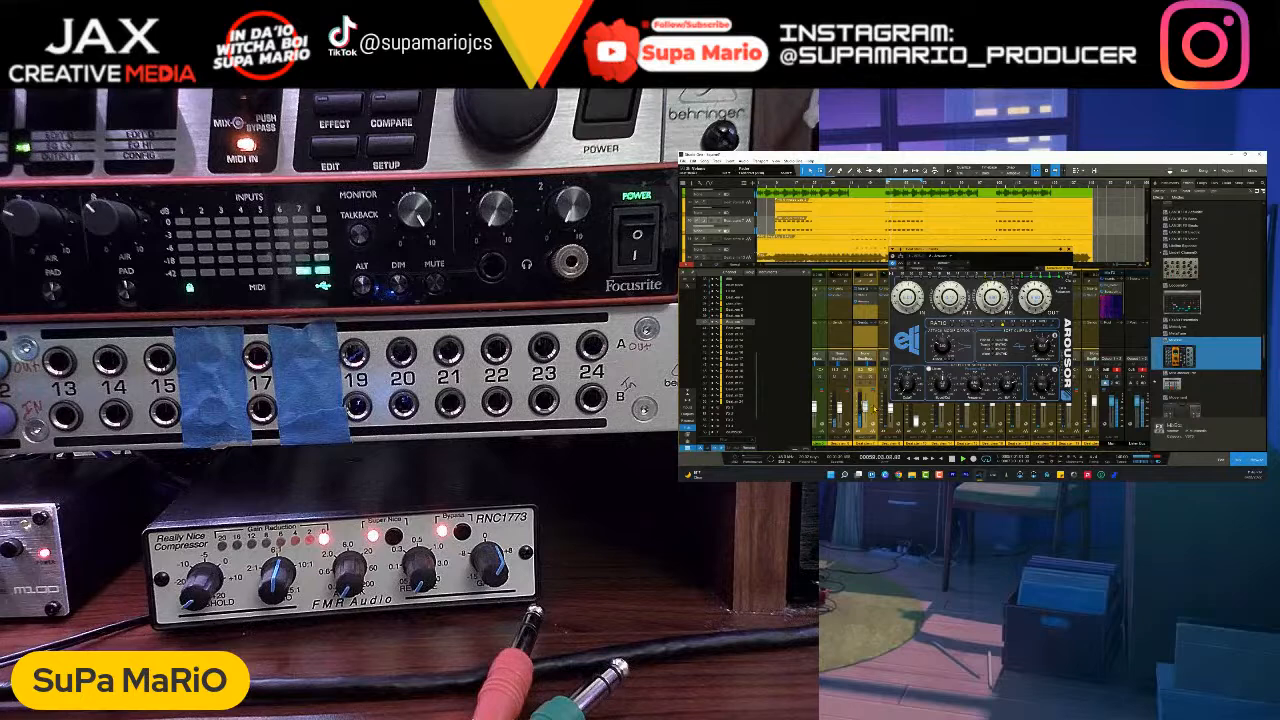
{"action": "left_click", "coordinate": [1070, 254]}
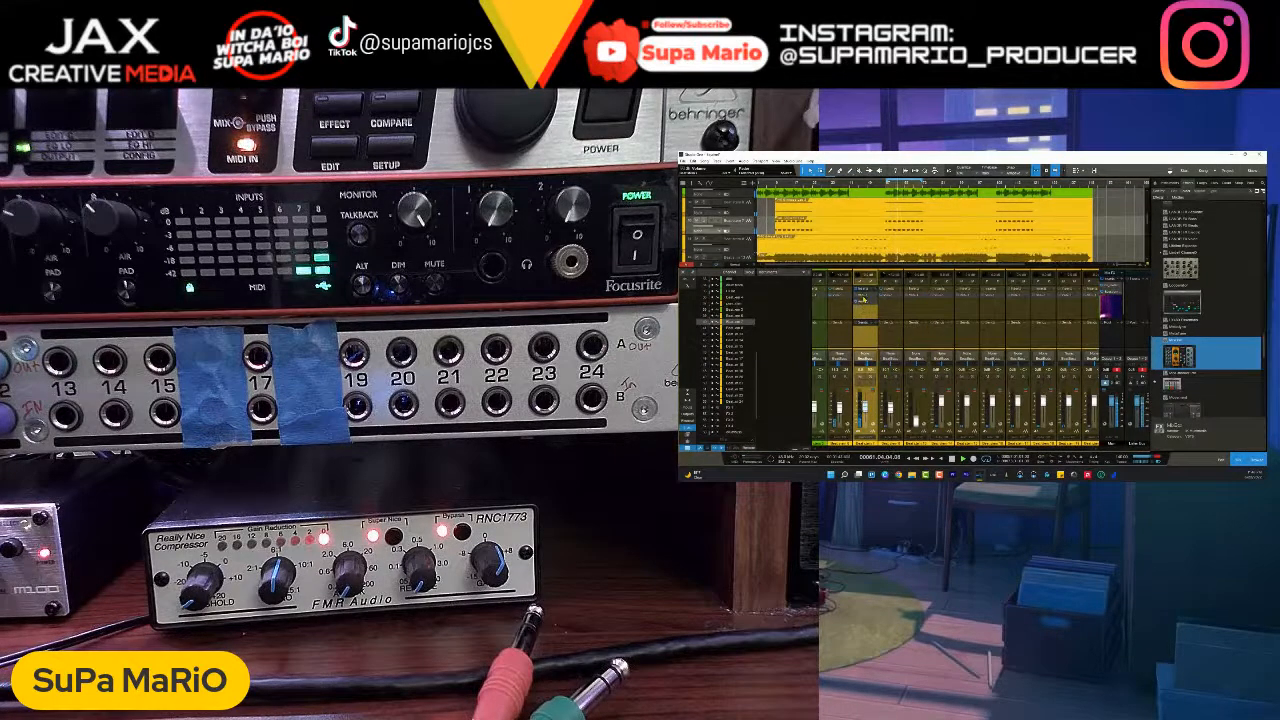
- Review the VCS-1 and Arousor on Beat stem 7 while the loop plays
{"action": "left_click", "coordinate": [861, 298]}
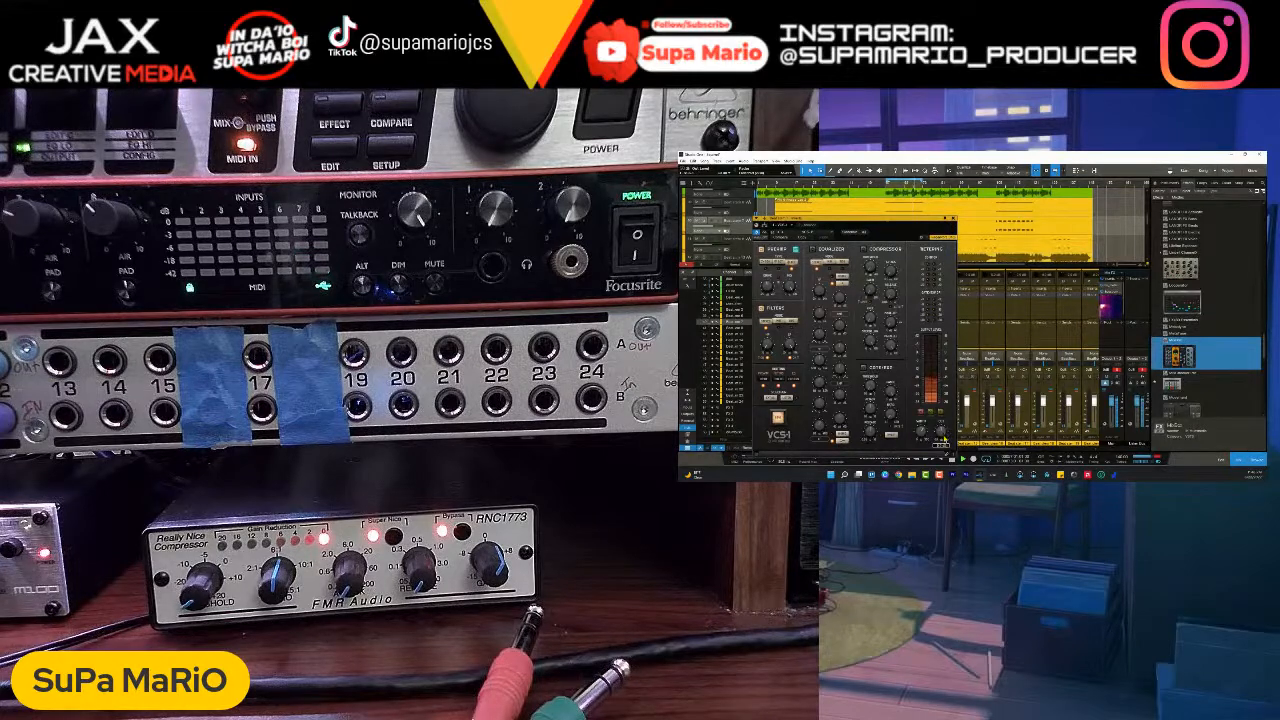
{"action": "left_click", "coordinate": [953, 218]}
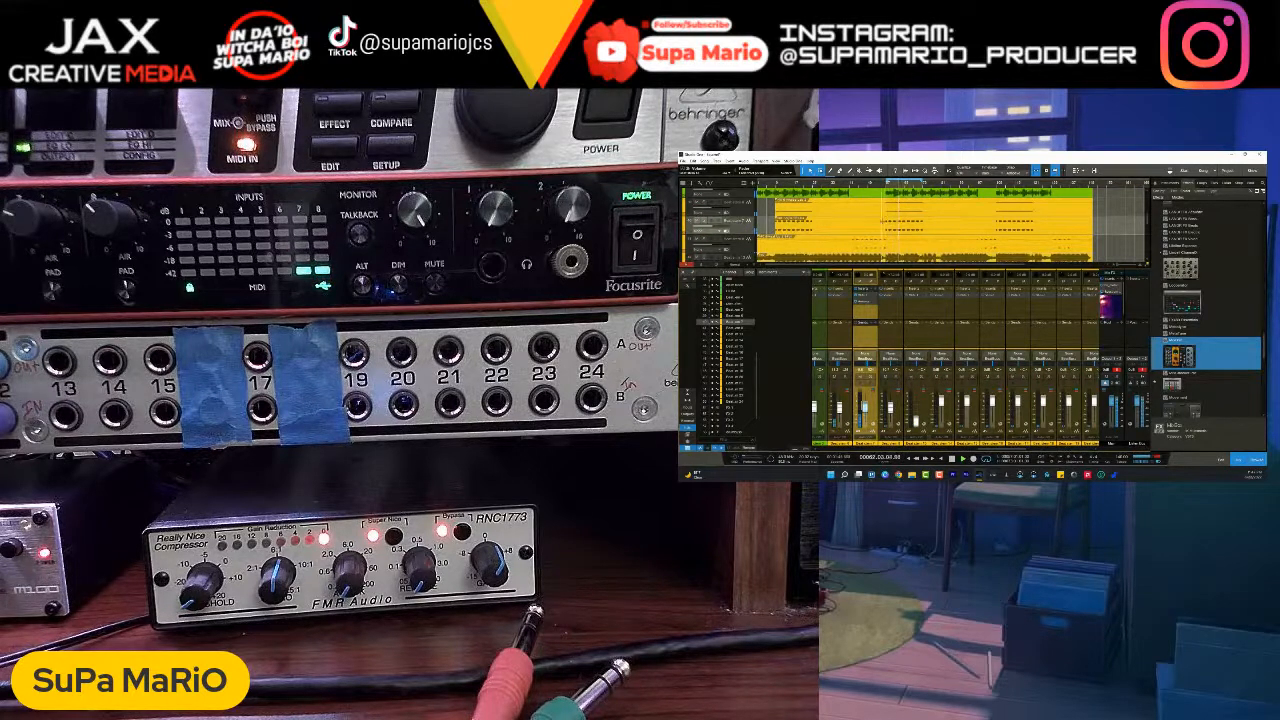
{"action": "left_click", "coordinate": [731, 211]}
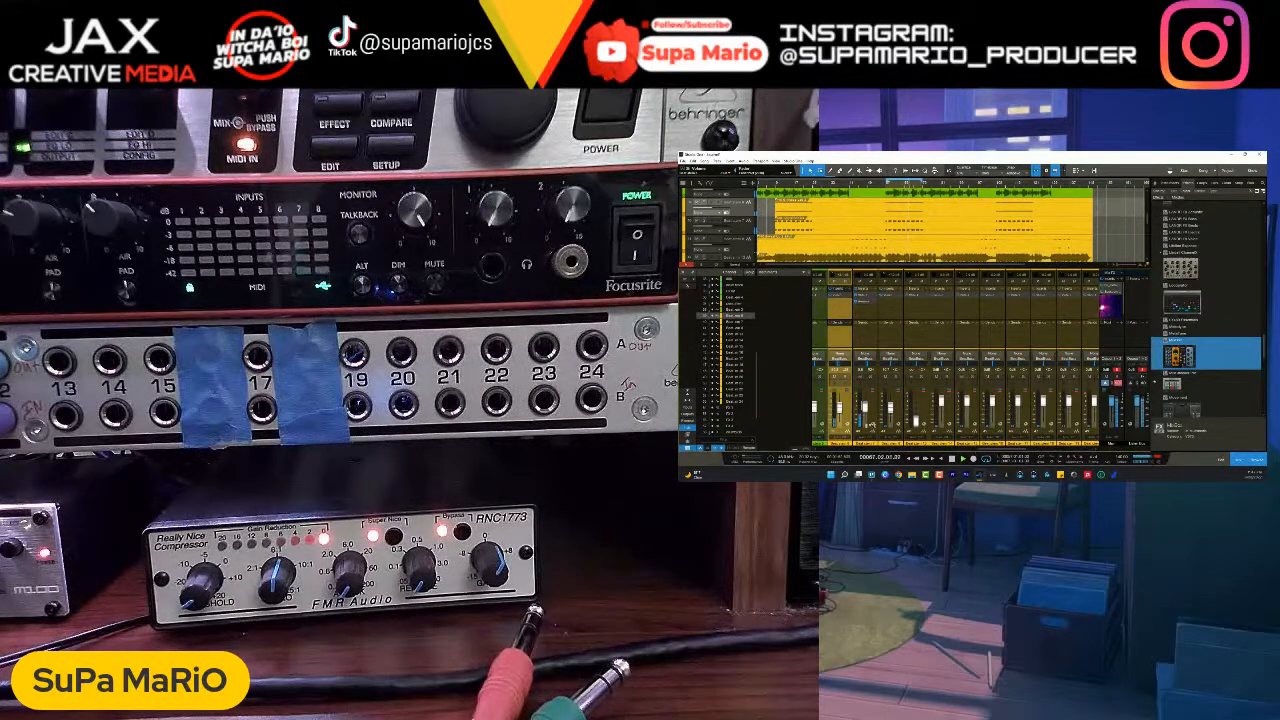
{"action": "left_click", "coordinate": [869, 303]}
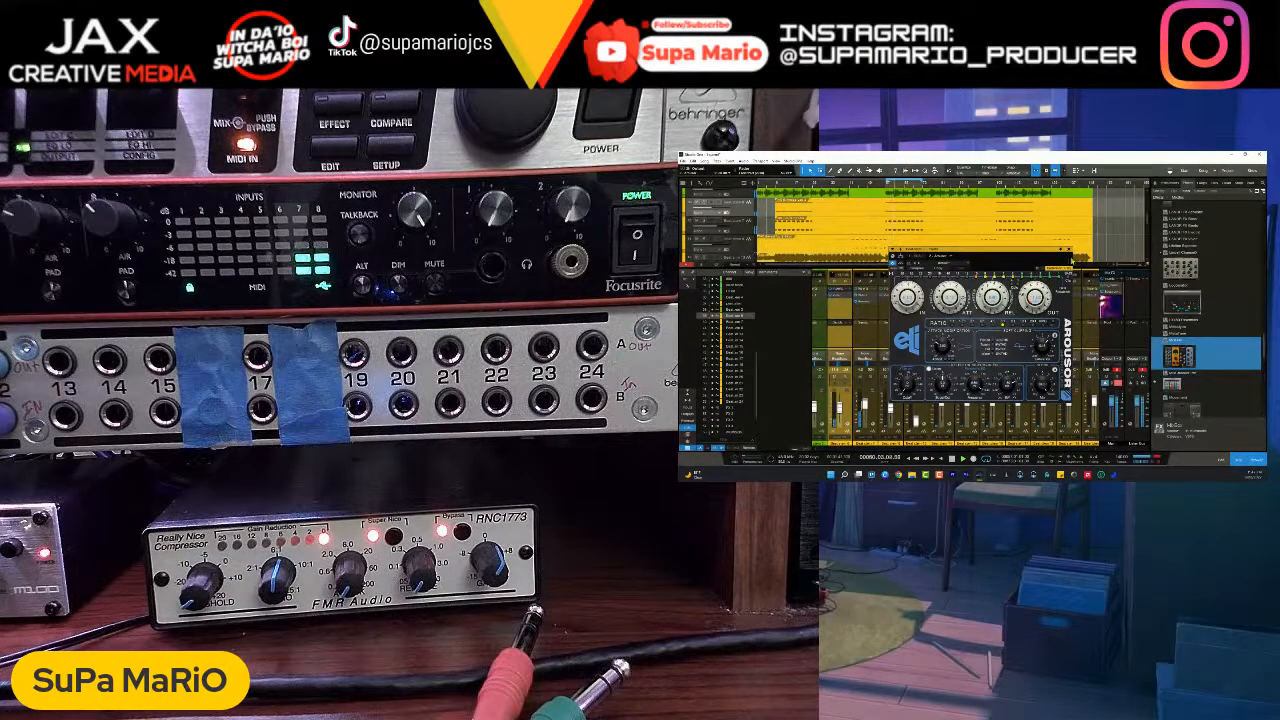
{"action": "left_click", "coordinate": [1070, 251]}
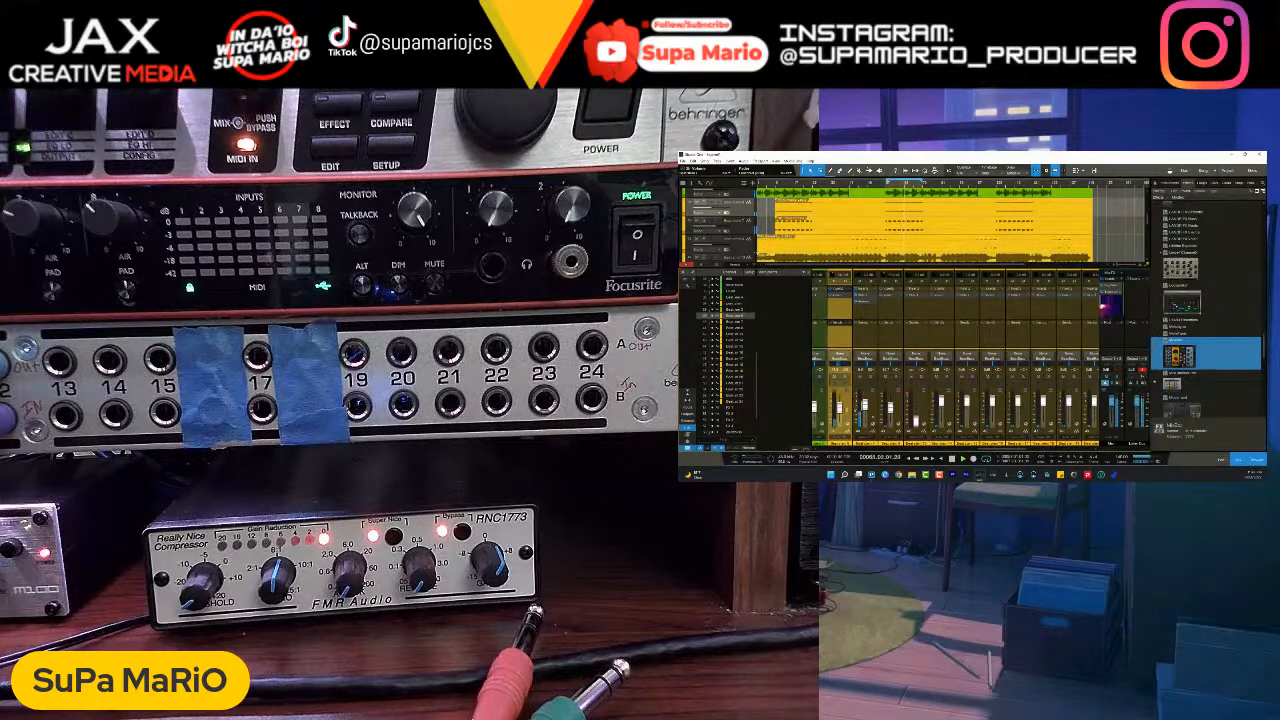
- Balance Beat stems 6 and 7 against the neighbouring stems with their faders, muting and unmuting them to compare during playback
{"action": "left_click", "coordinate": [863, 412]}
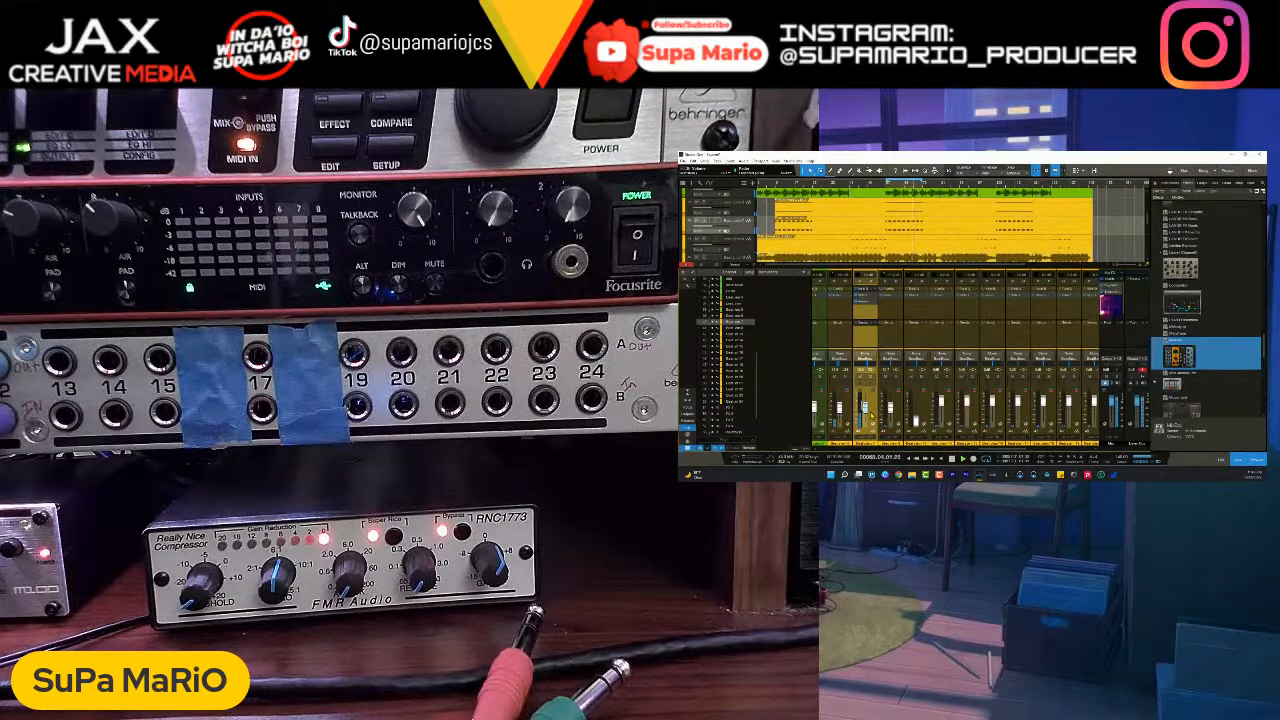
{"action": "left_click_drag", "start_coordinate": [1005, 450], "coordinate": [979, 448]}
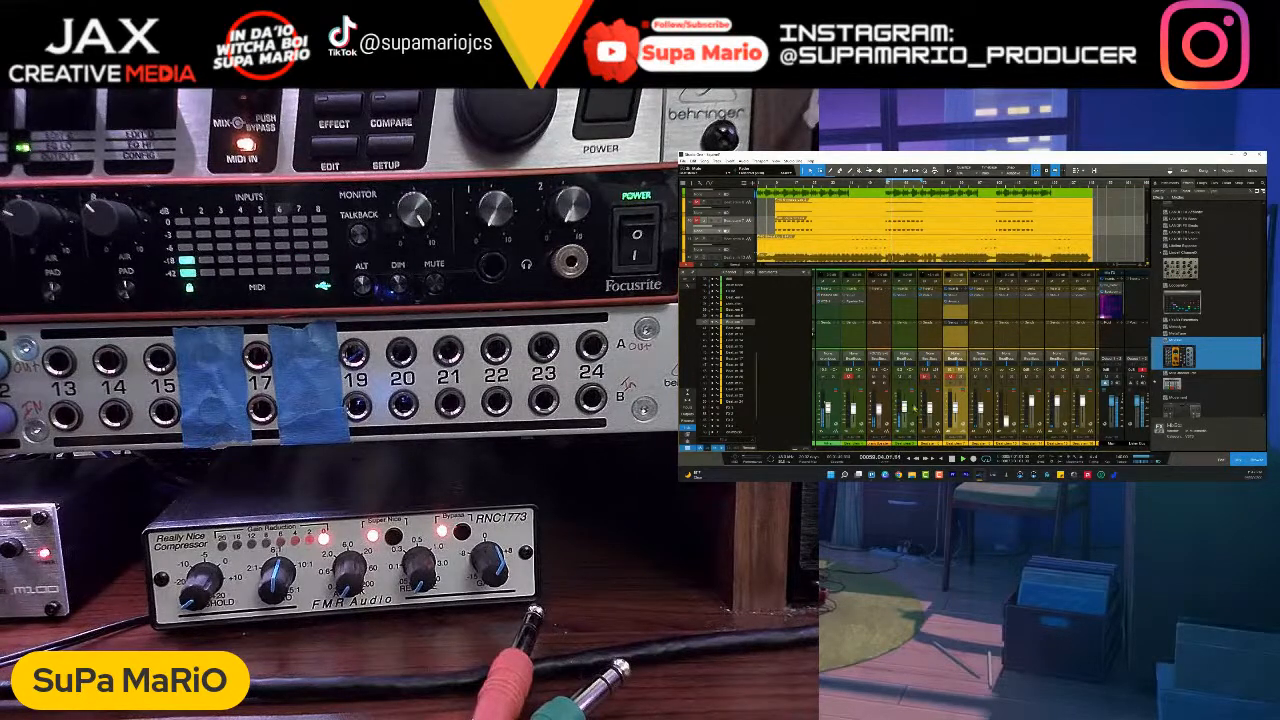
{"action": "left_click", "coordinate": [905, 408]}
{"action": "left_click", "coordinate": [880, 409]}
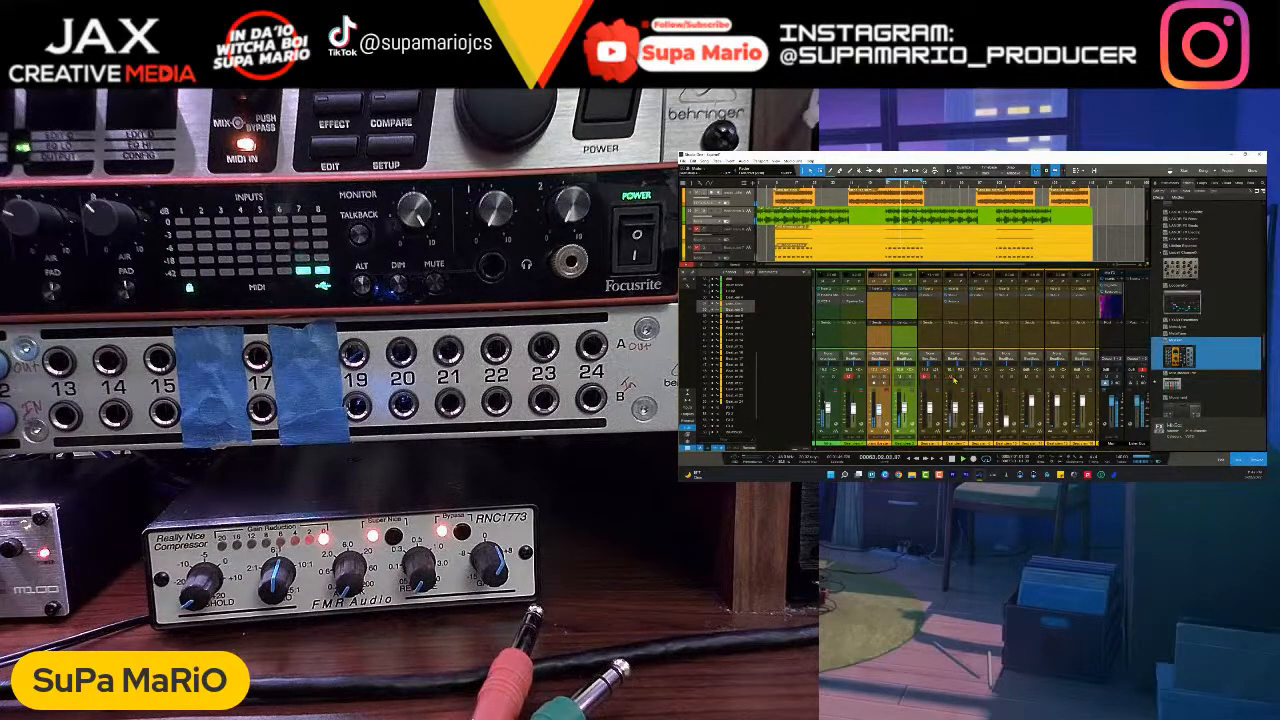
{"action": "left_click", "coordinate": [965, 418]}
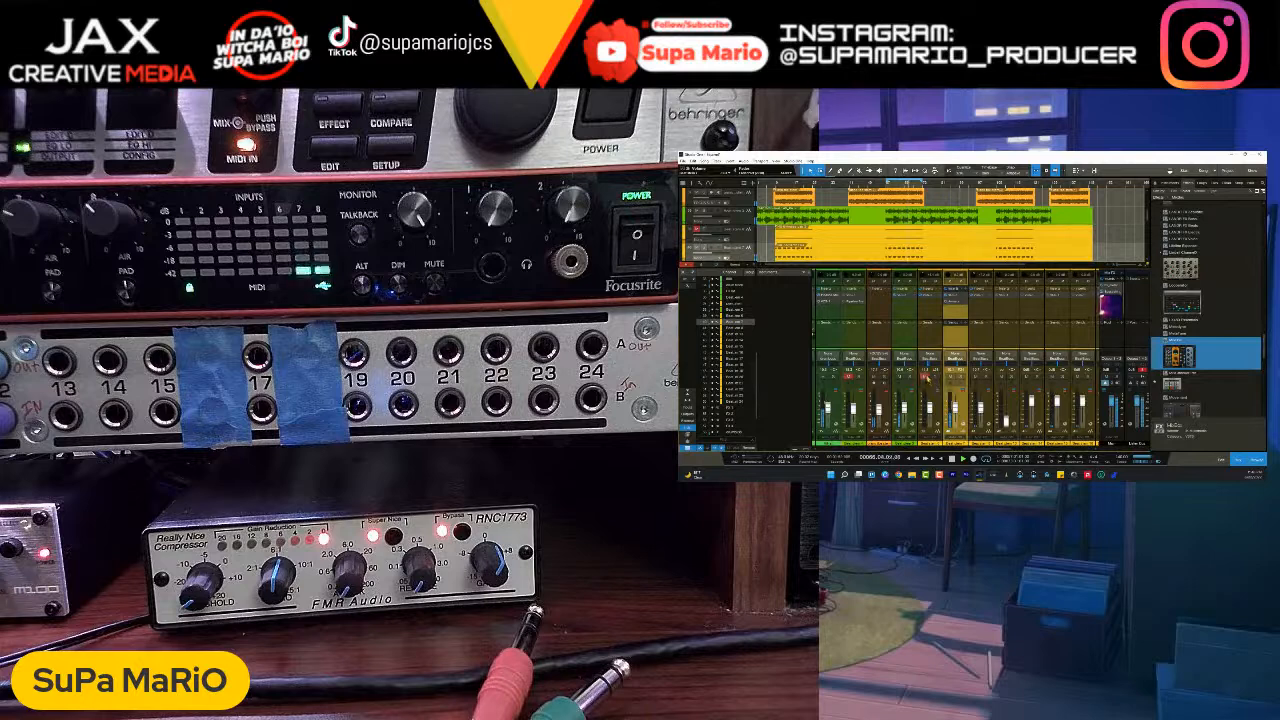
{"action": "left_click", "coordinate": [938, 405]}
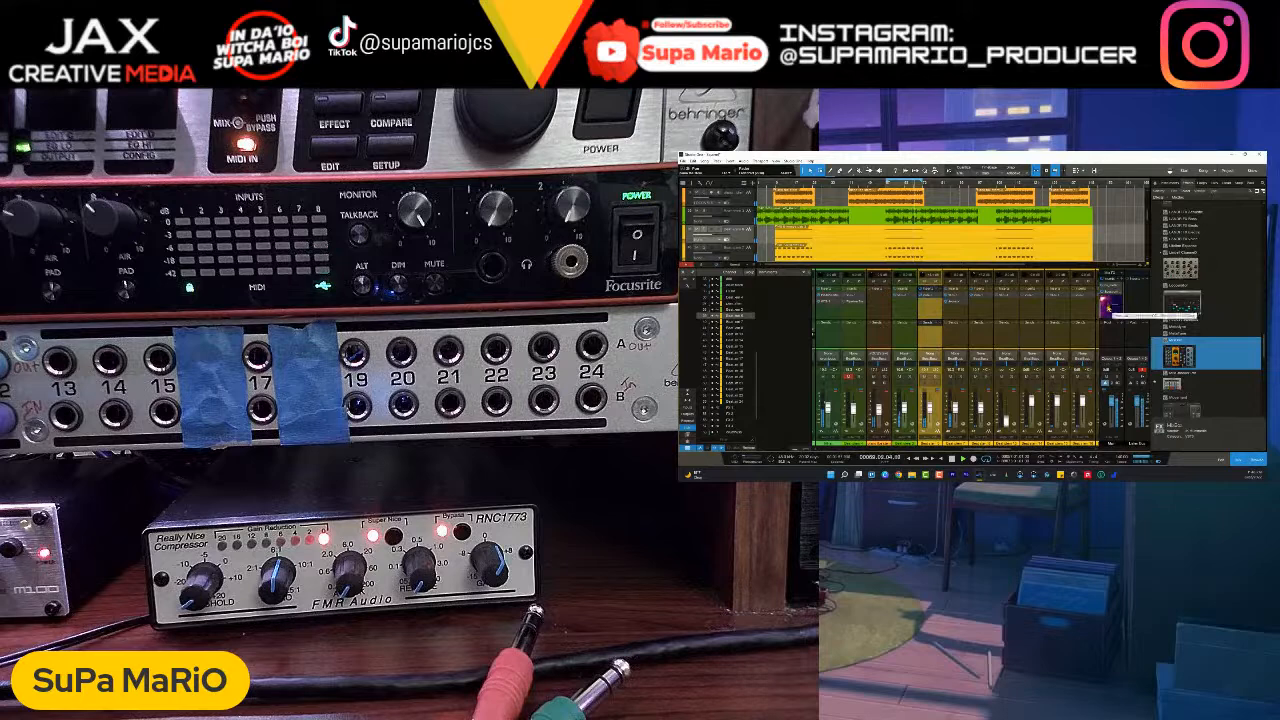
- Open the Console Shaper on the last red bus channel, check its dials during playback and close the plug-in
{"action": "left_click_drag", "start_coordinate": [957, 449], "coordinate": [1072, 449]}
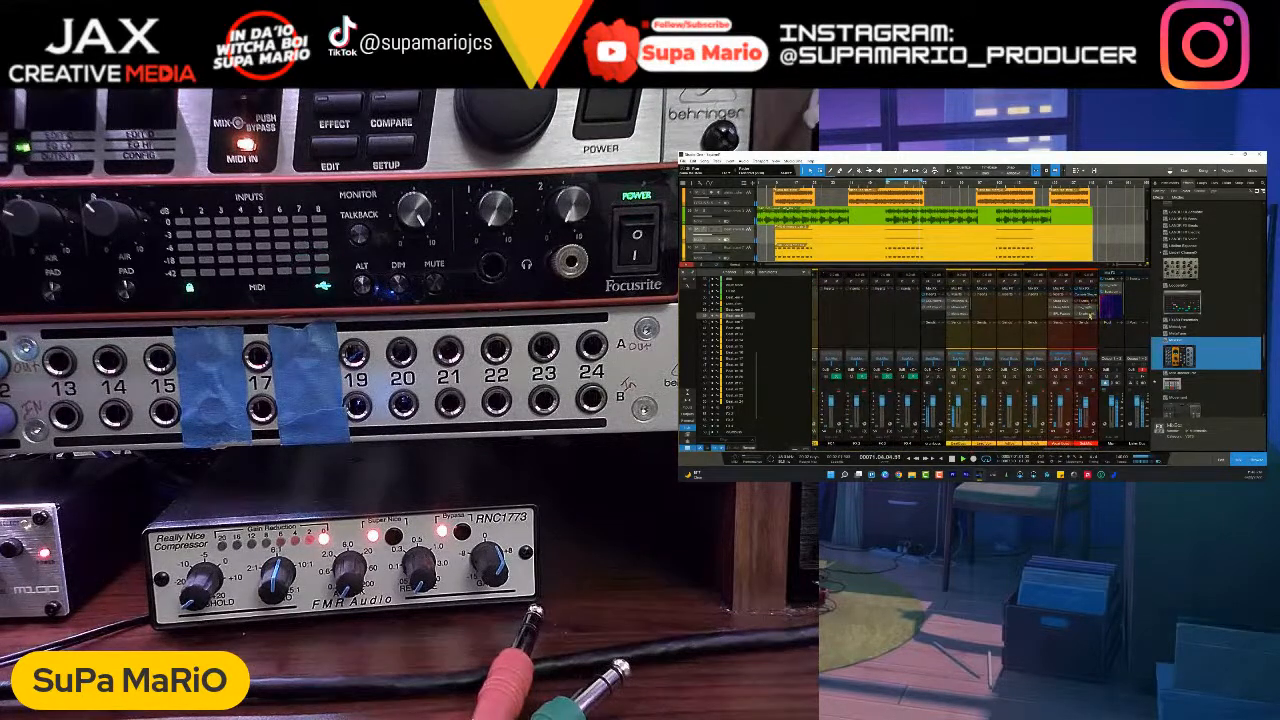
{"action": "double_click", "coordinate": [1085, 295]}
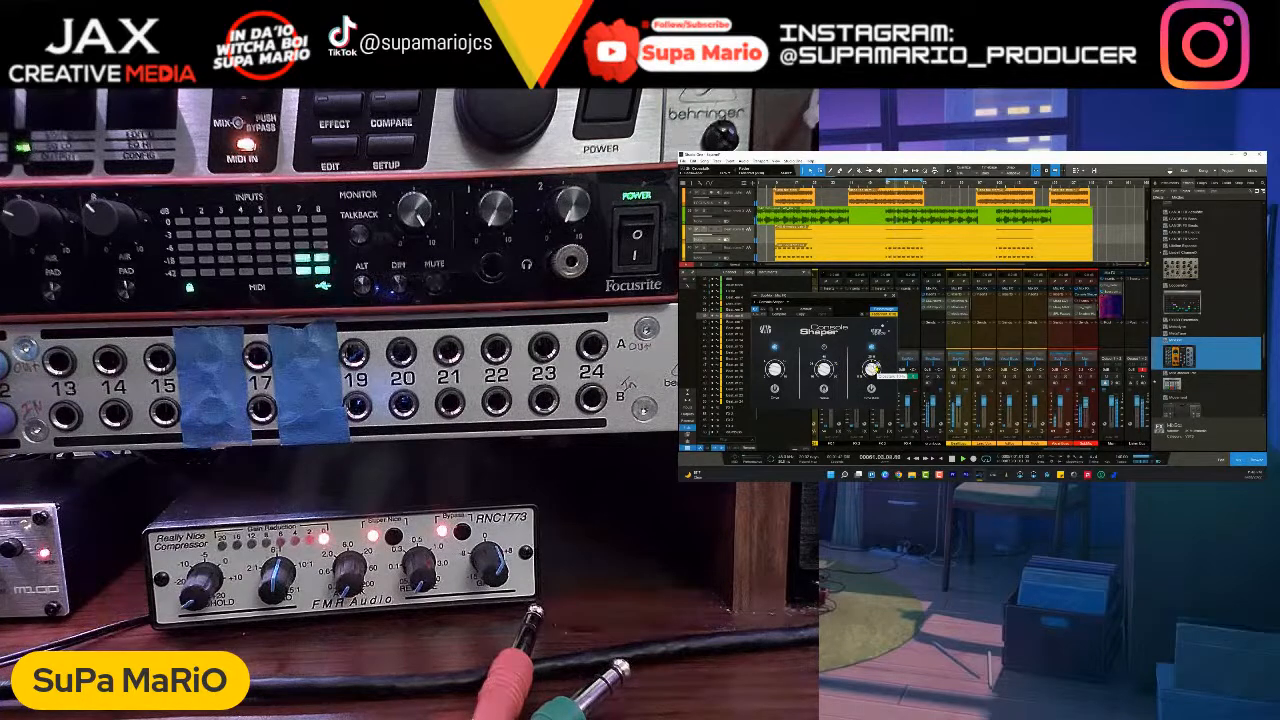
{"action": "left_click", "coordinate": [893, 296]}
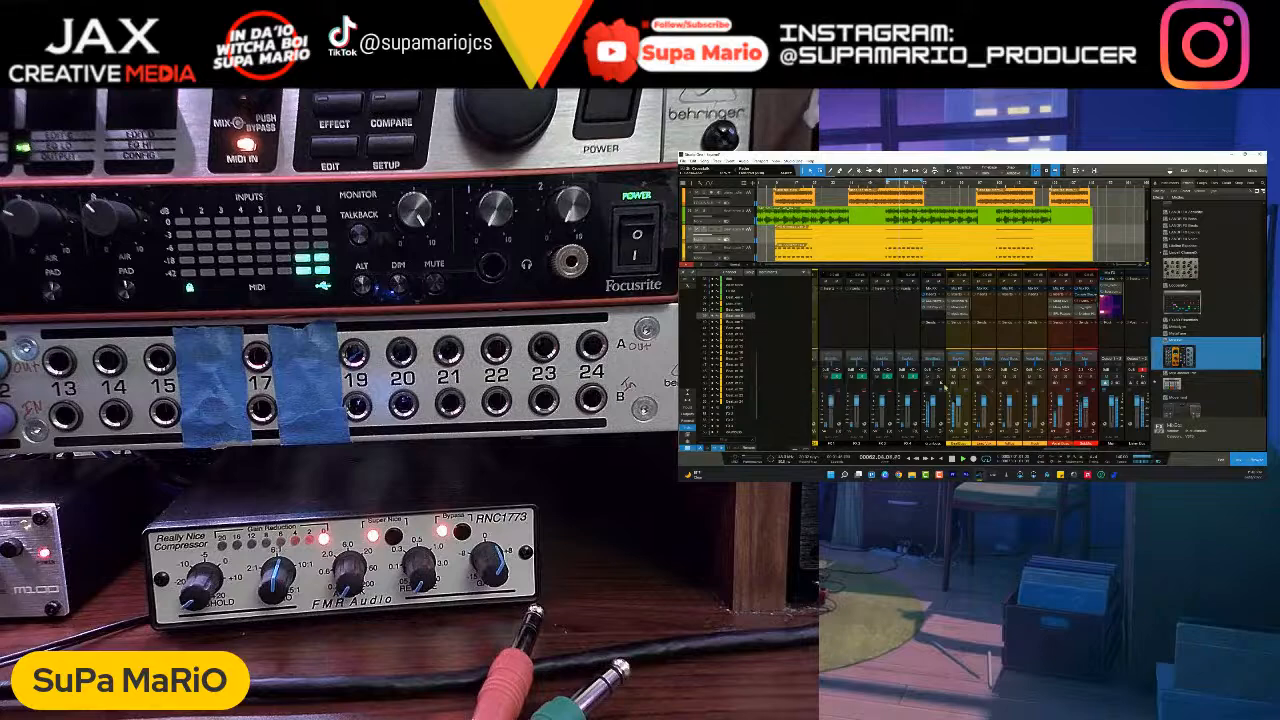
- Look over the green and yellow beat stems in the console and arrangement while the loop plays
{"action": "left_click_drag", "start_coordinate": [1068, 450], "coordinate": [988, 452]}
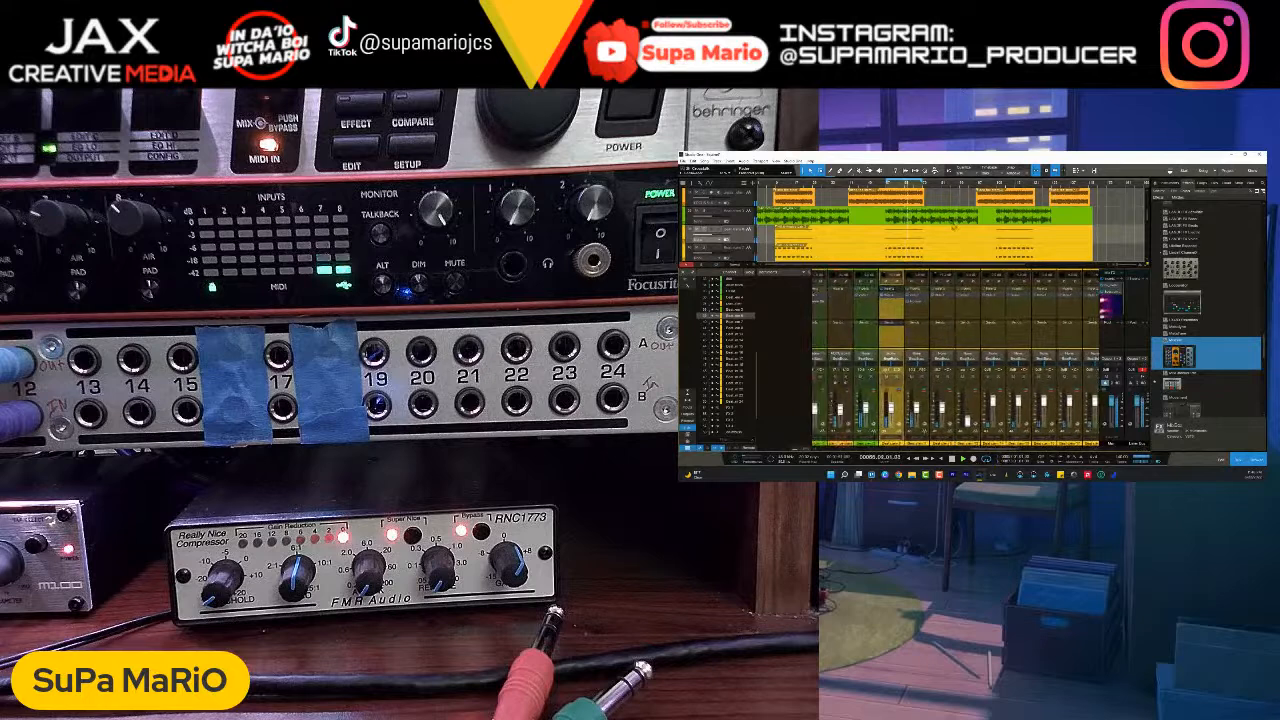
{"action": "scroll", "coordinate": [954, 227], "scroll_direction": "down", "scroll_amount": 2}
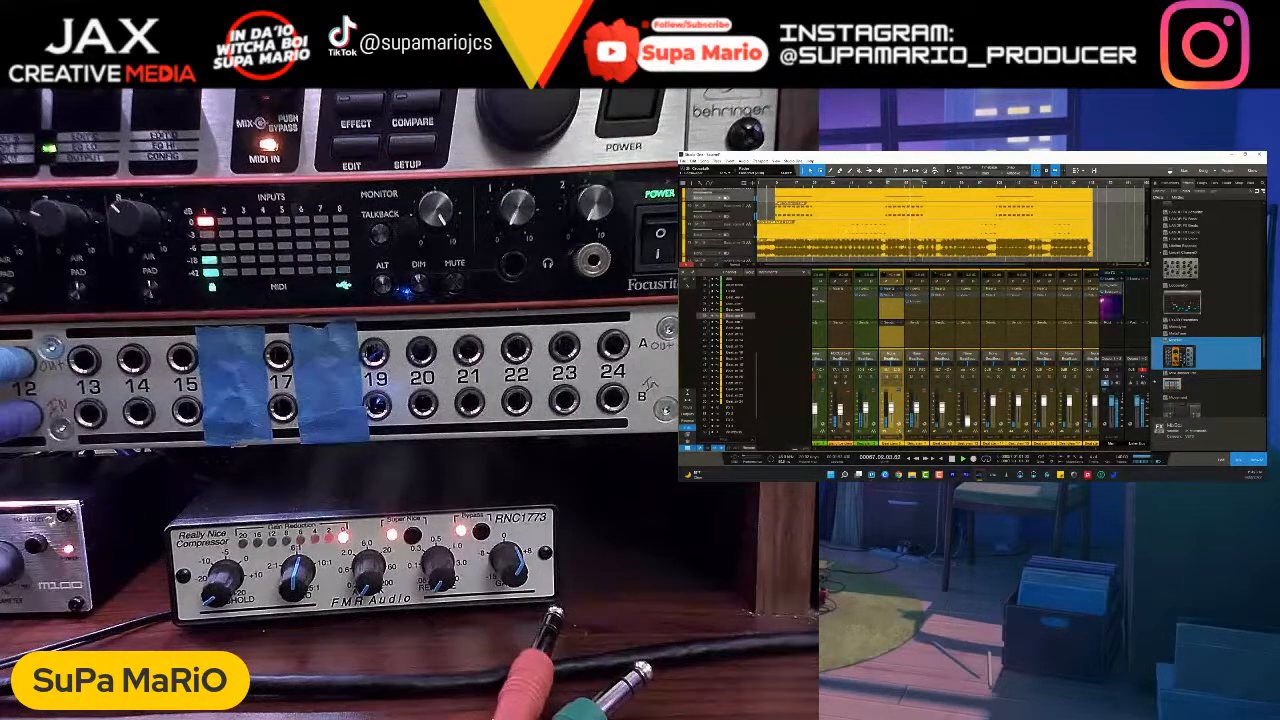
{"action": "scroll", "coordinate": [954, 227], "scroll_direction": "up", "scroll_amount": 3}
{"action": "scroll", "coordinate": [954, 227], "scroll_direction": "down", "scroll_amount": 3}
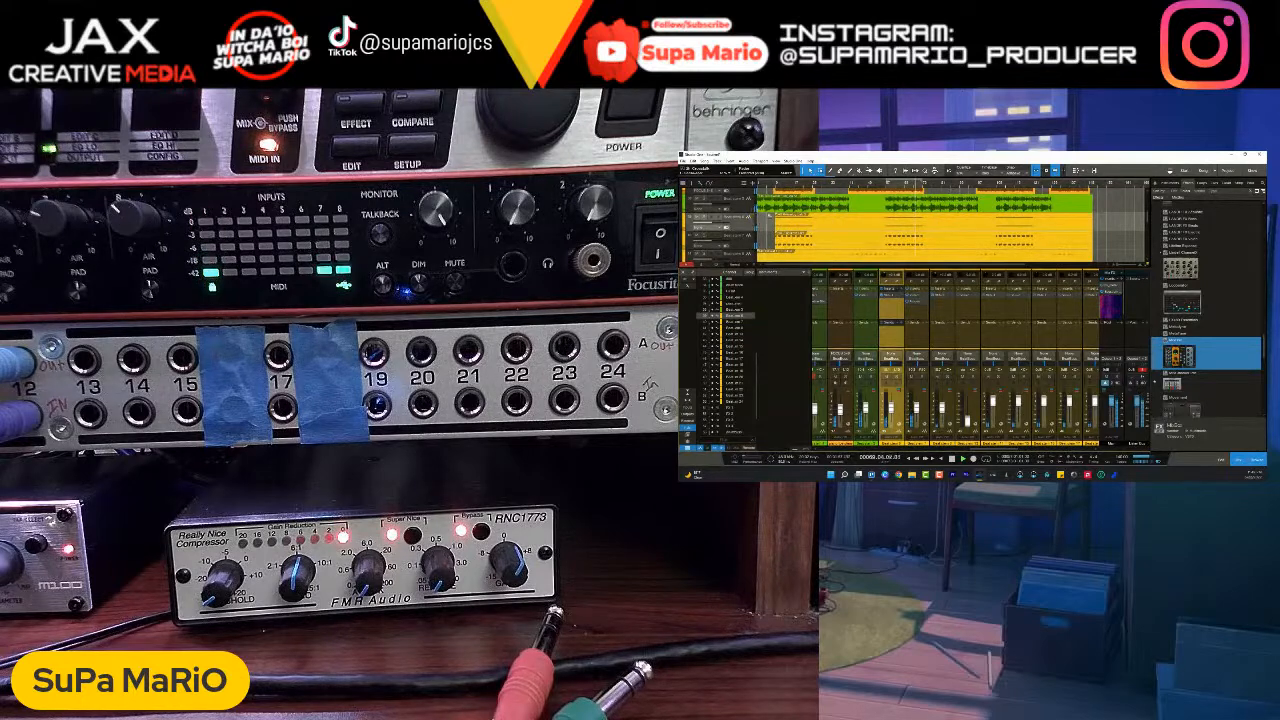
{"action": "scroll", "coordinate": [955, 244], "scroll_direction": "up", "scroll_amount": 3}
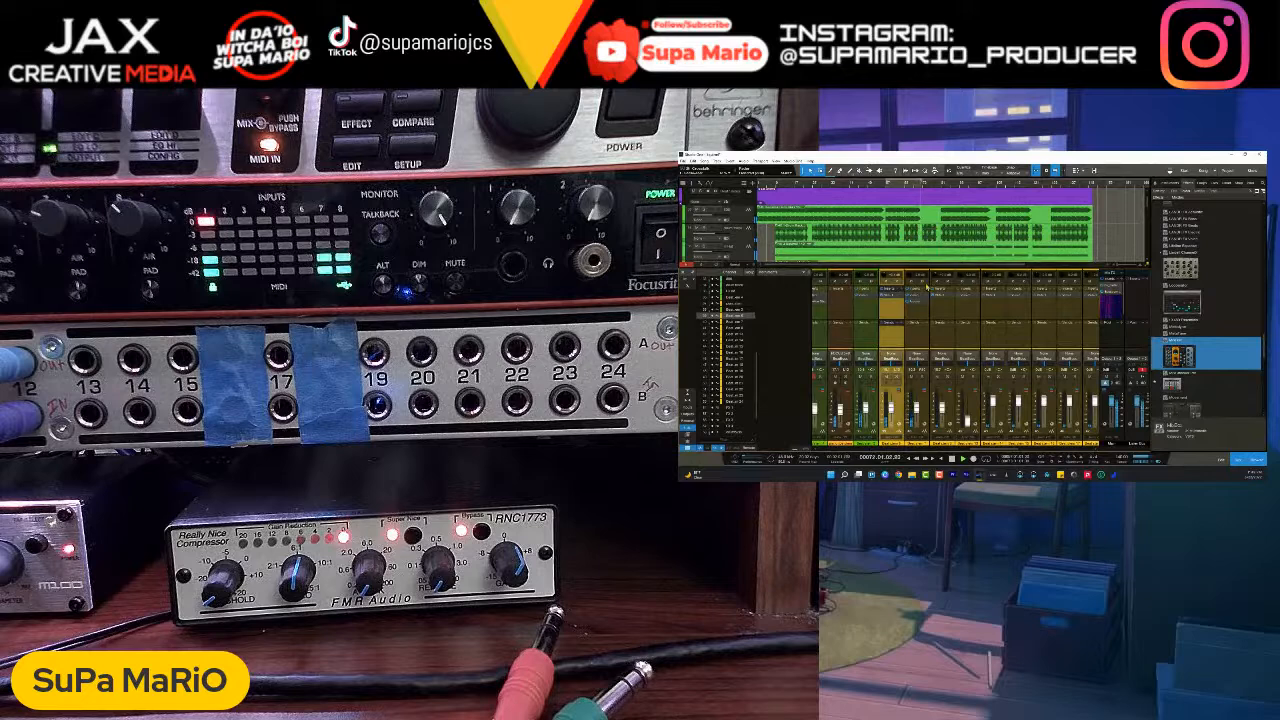
{"action": "scroll", "coordinate": [938, 402], "scroll_direction": "right", "scroll_amount": 1}
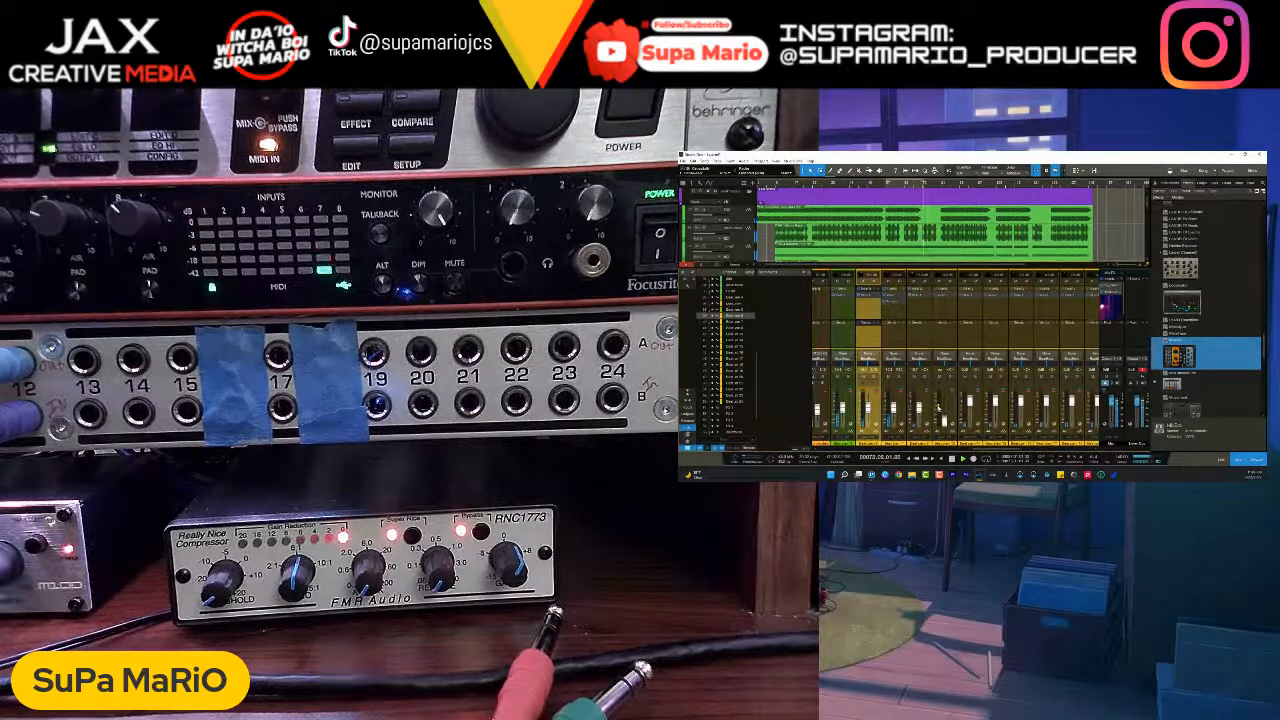
{"action": "left_click", "coordinate": [855, 412]}
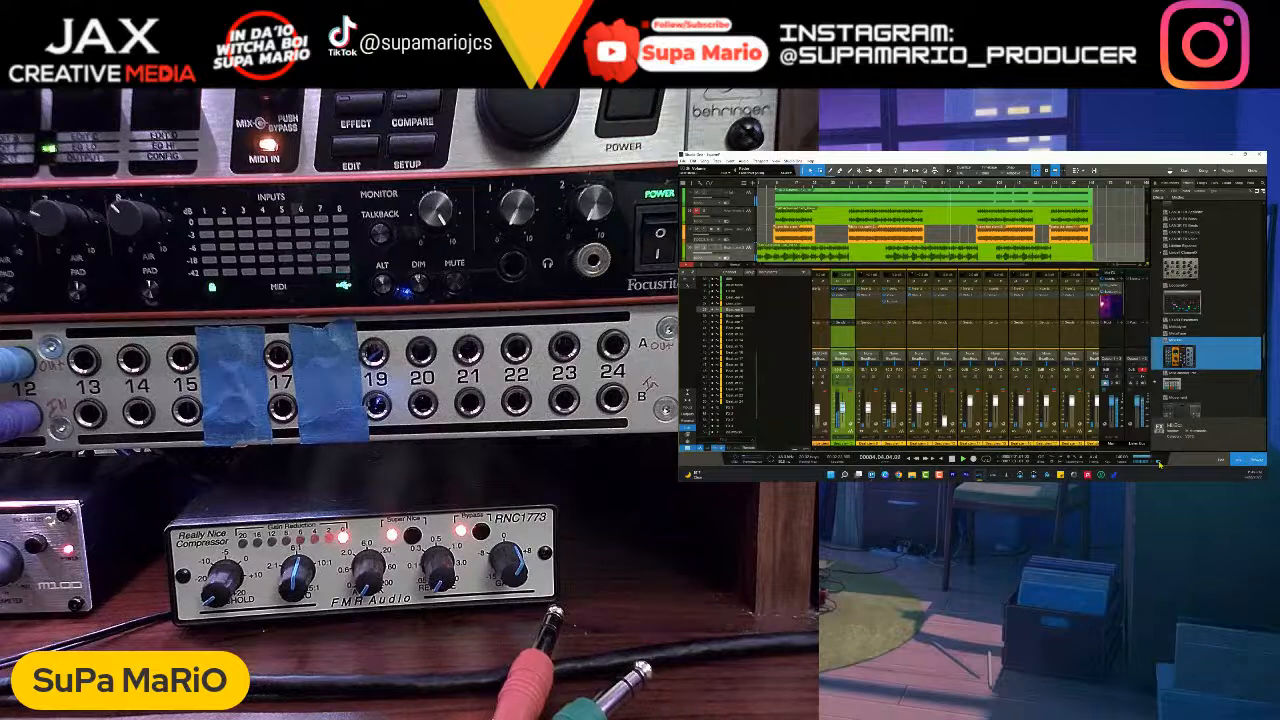
{"action": "left_click_drag", "start_coordinate": [1004, 449], "coordinate": [977, 459]}
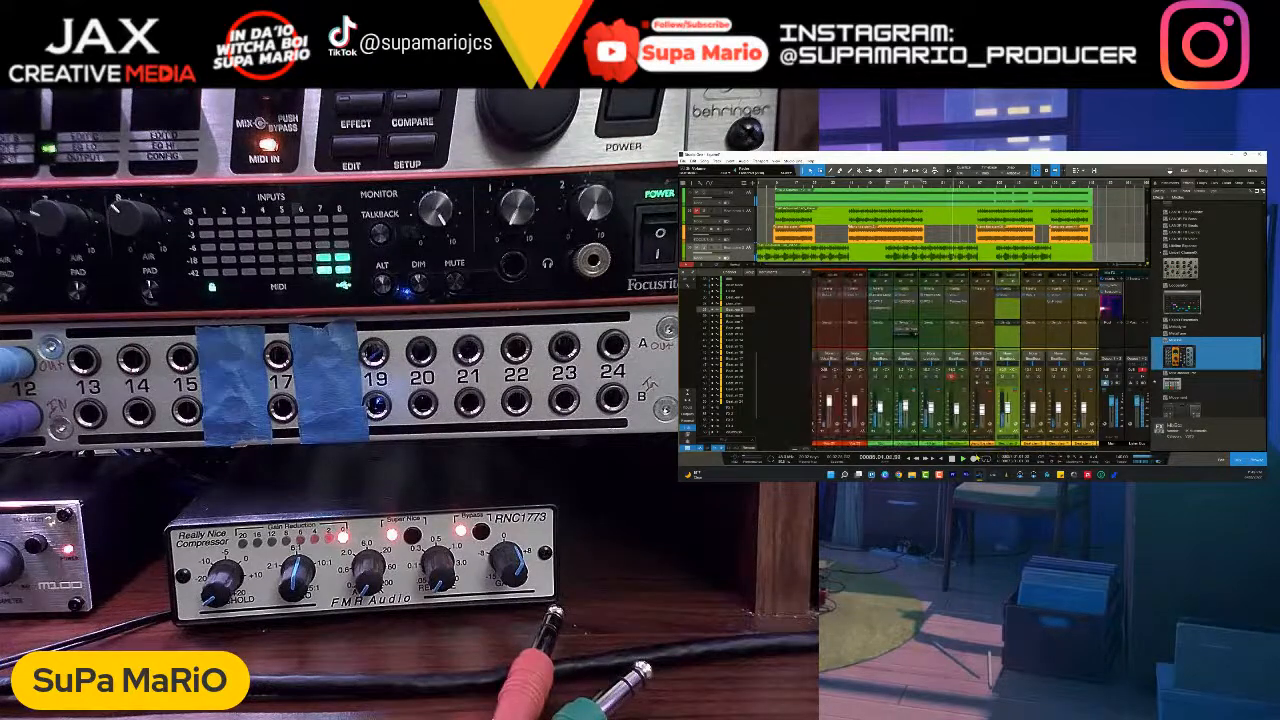
{"action": "scroll", "coordinate": [990, 252], "scroll_direction": "down", "scroll_amount": 5}
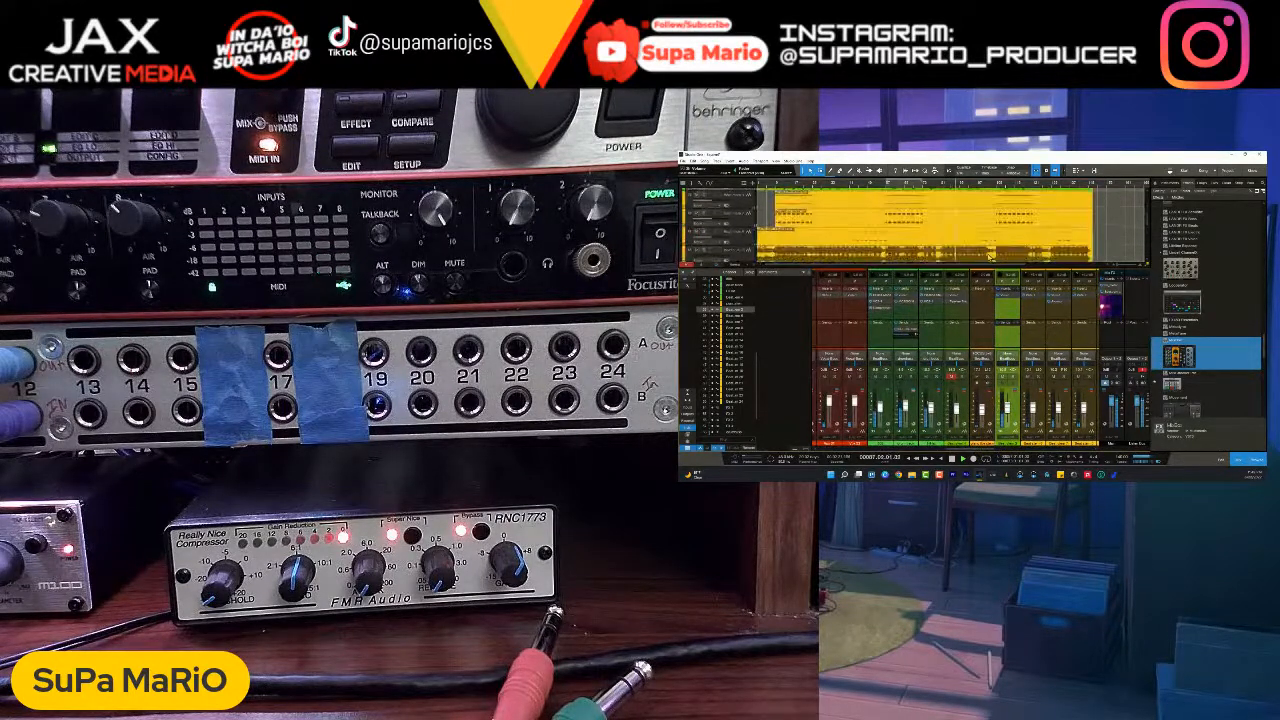
{"action": "scroll", "coordinate": [990, 258], "scroll_direction": "up", "scroll_amount": 2}
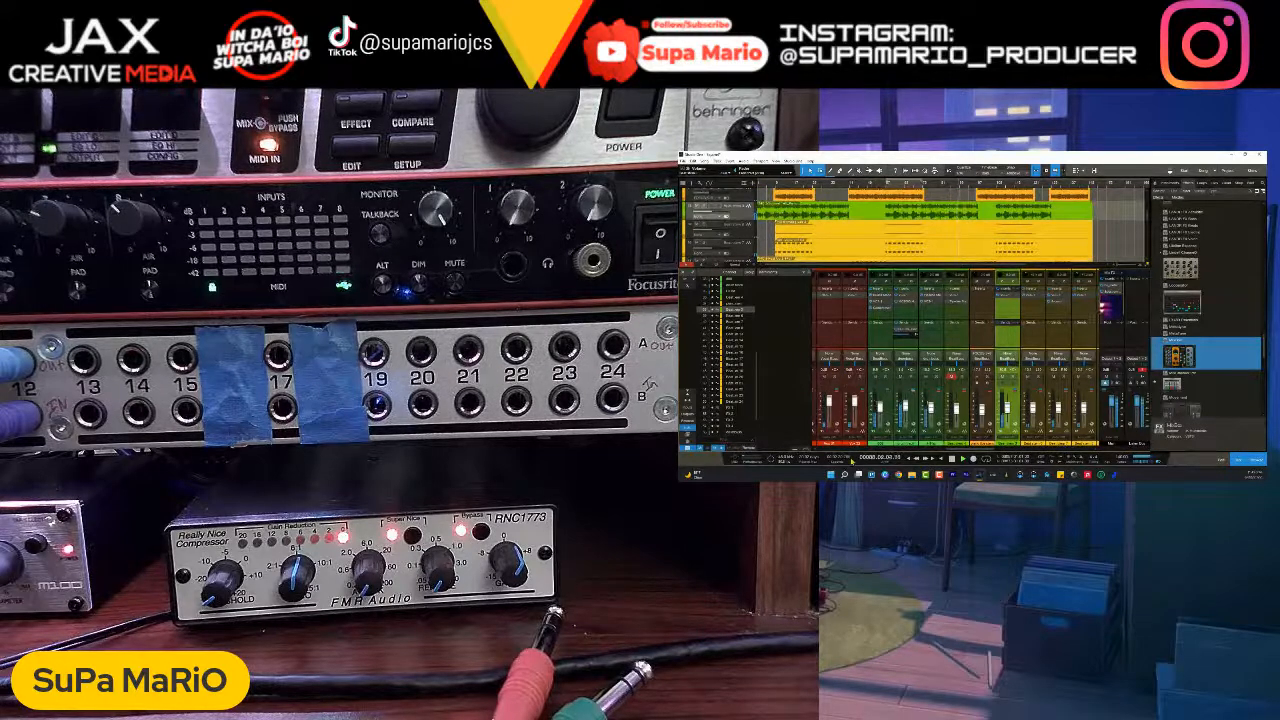
- Hide the console and remove the selected empty track above the beat stems from the arrangement
{"action": "key", "text": "F3"}
{"action": "scroll", "coordinate": [868, 338], "scroll_direction": "up", "scroll_amount": 3}
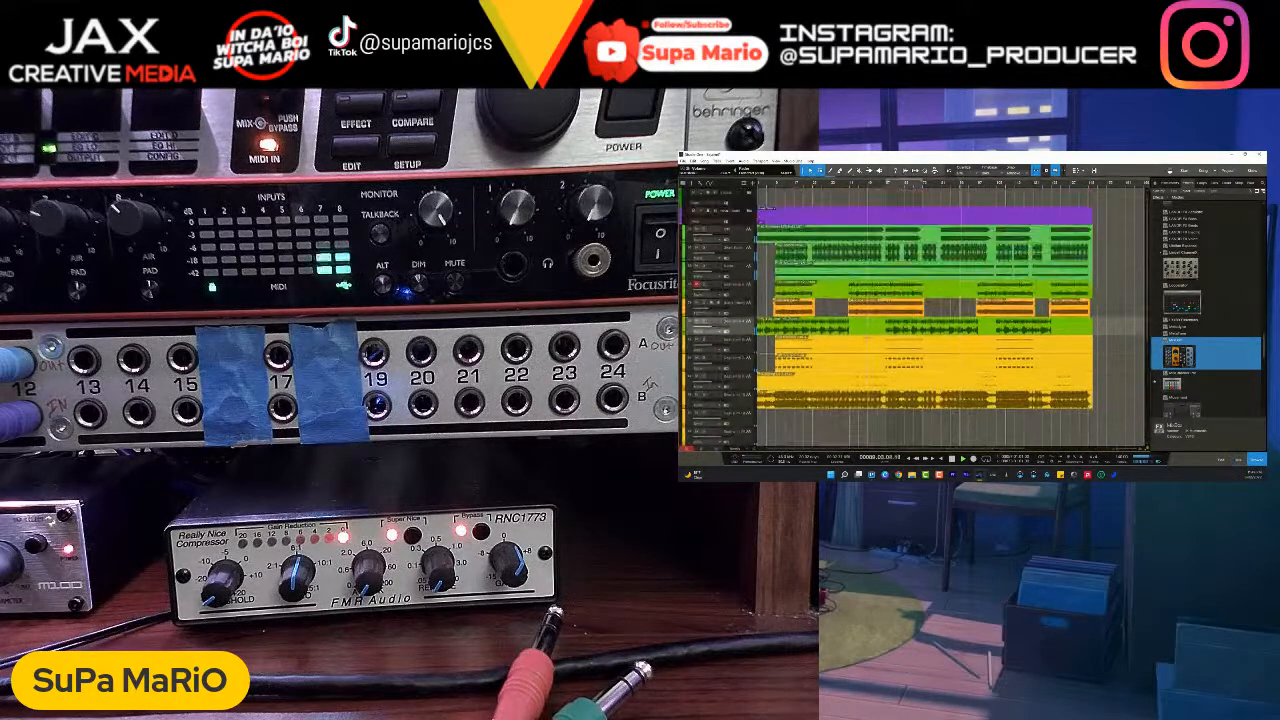
{"action": "left_click", "coordinate": [739, 199]}
{"action": "right_click", "coordinate": [738, 196]}
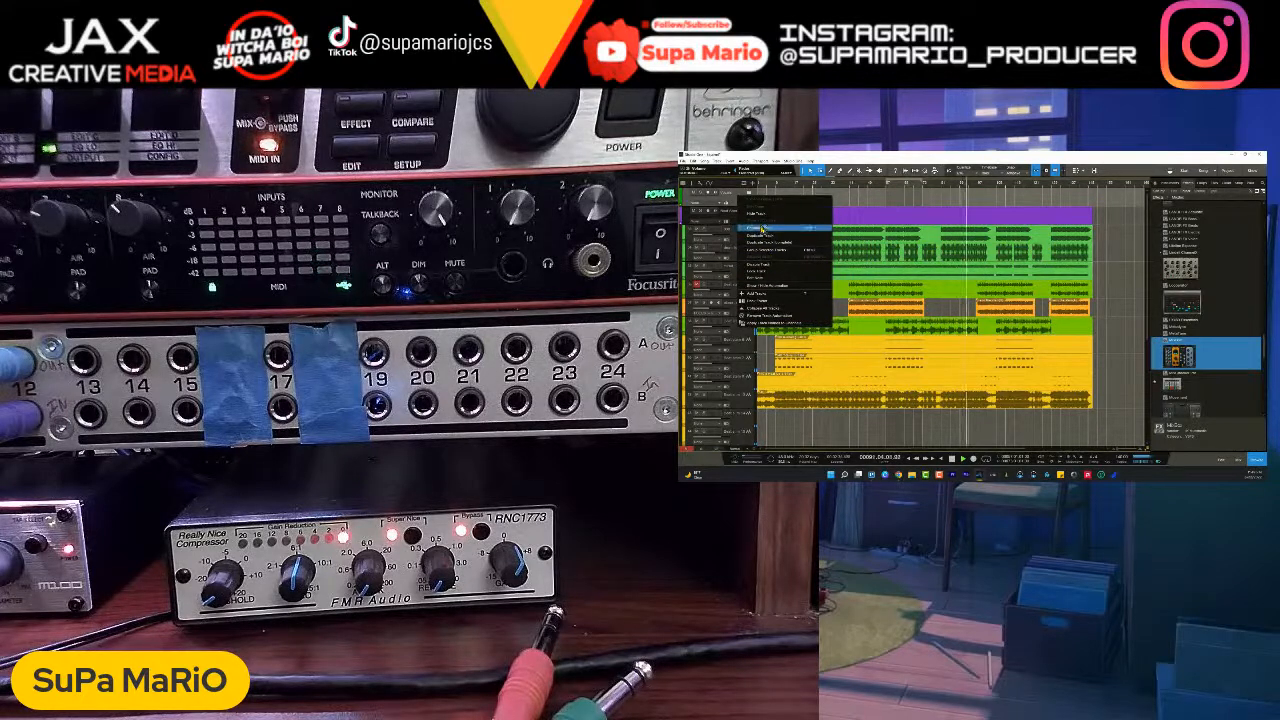
{"action": "left_click", "coordinate": [740, 196]}
{"action": "scroll", "coordinate": [752, 225], "scroll_direction": "down", "scroll_amount": 5}
{"action": "scroll", "coordinate": [754, 229], "scroll_direction": "down", "scroll_amount": 8}
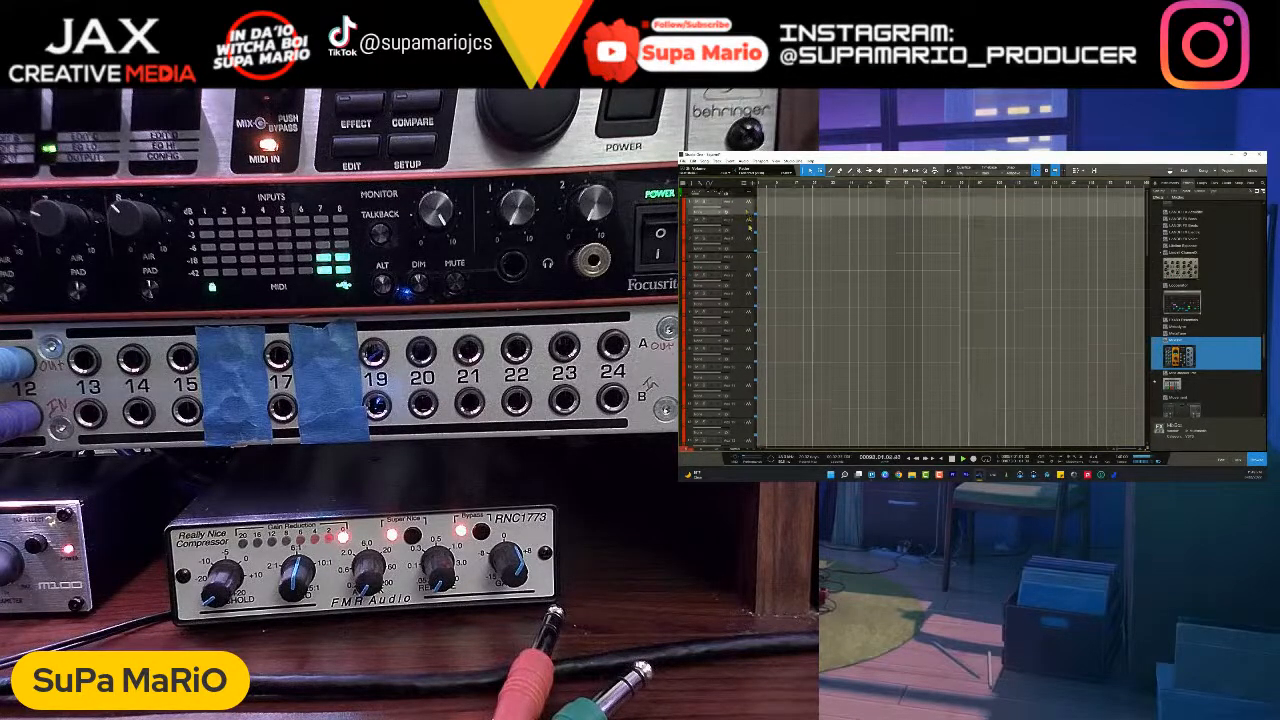
{"action": "scroll", "coordinate": [772, 286], "scroll_direction": "up", "scroll_amount": 5}
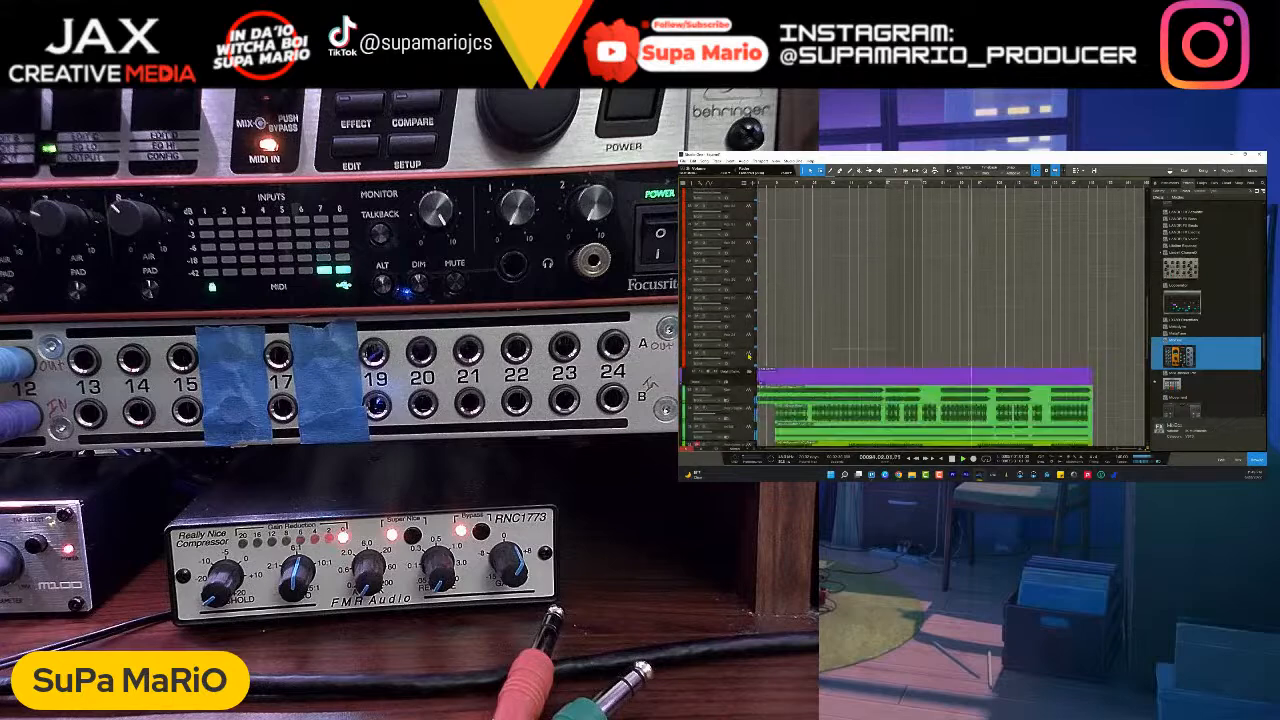
{"action": "right_click", "coordinate": [748, 196]}
{"action": "left_click", "coordinate": [779, 229]}
{"action": "scroll", "coordinate": [870, 333], "scroll_direction": "up", "scroll_amount": 5}
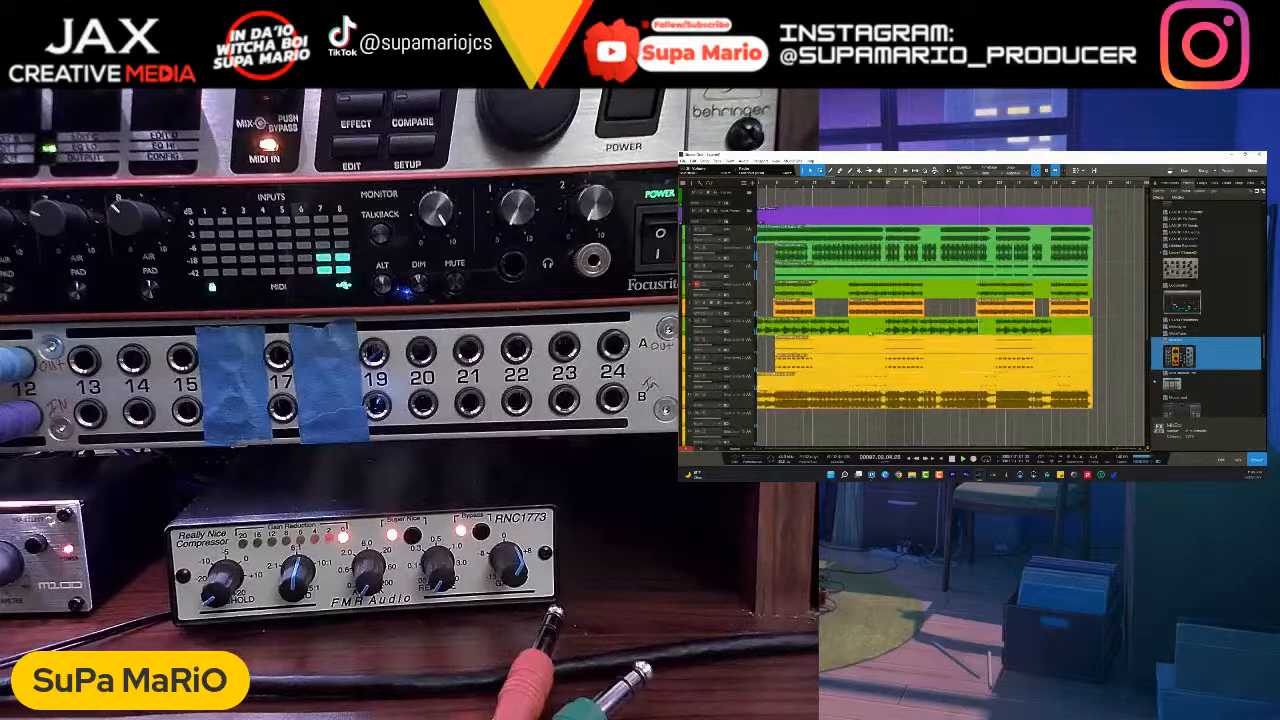
- Select the orange stem's track in the arrangement and reopen the console around its channel
{"action": "left_click", "coordinate": [743, 308]}
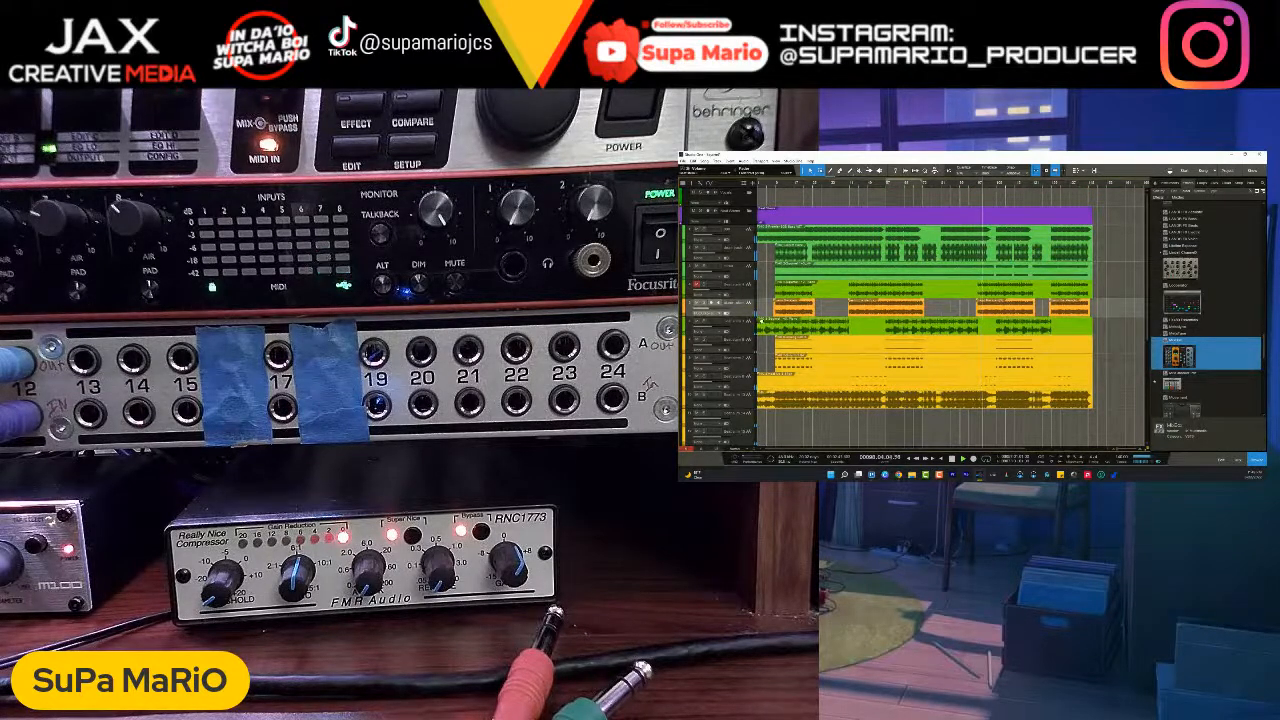
{"action": "key", "text": "F3"}
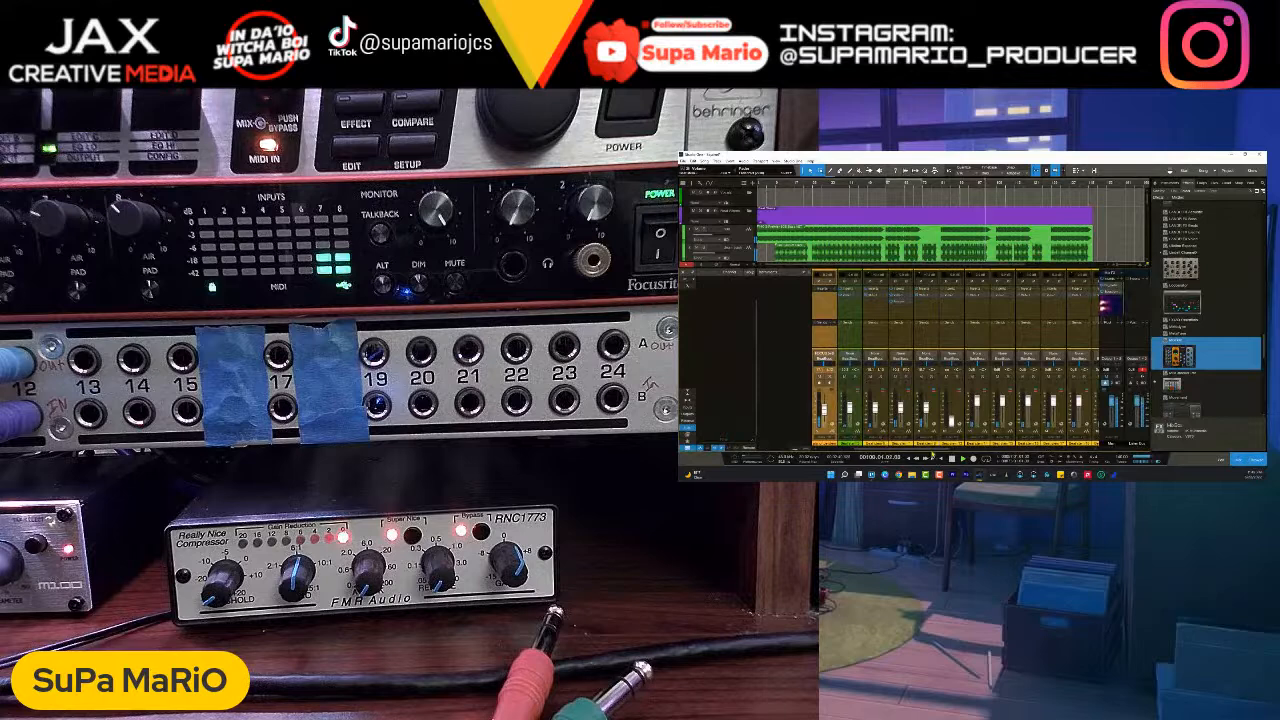
{"action": "scroll", "coordinate": [862, 380], "scroll_direction": "up", "scroll_amount": 4}
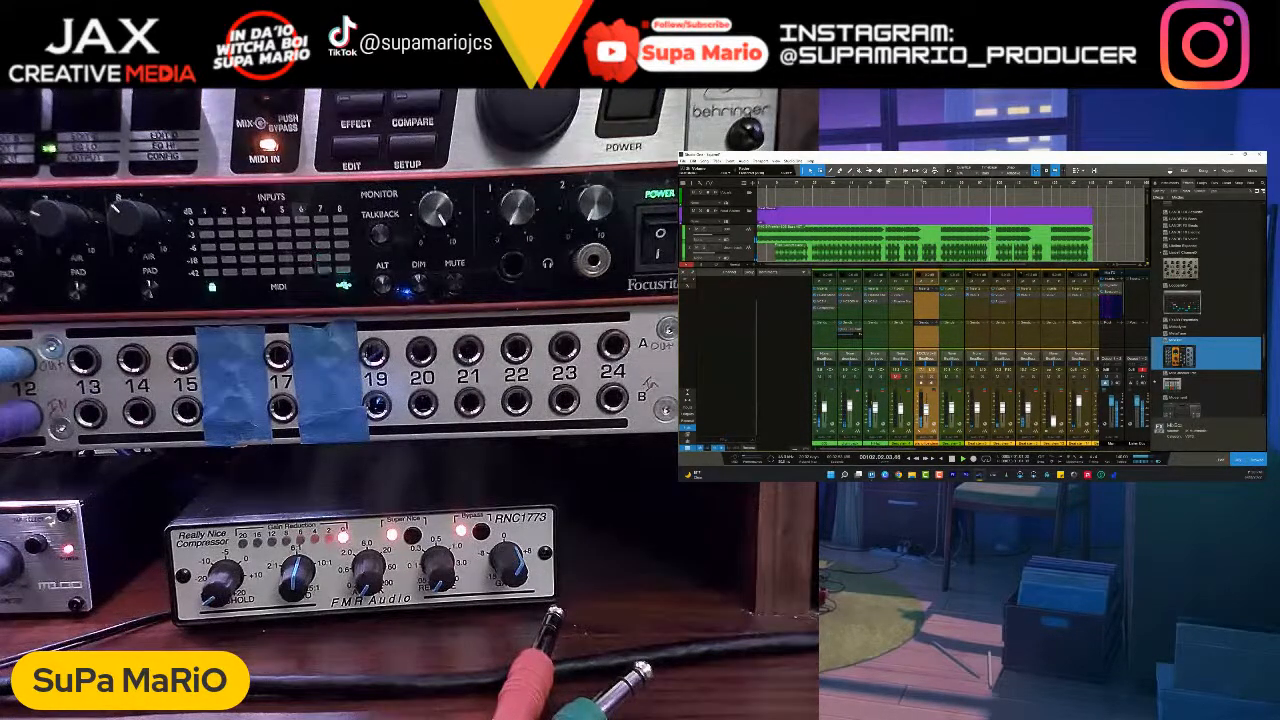
{"action": "scroll", "coordinate": [945, 257], "scroll_direction": "down", "scroll_amount": 4}
{"action": "scroll", "coordinate": [945, 257], "scroll_direction": "up", "scroll_amount": 3}
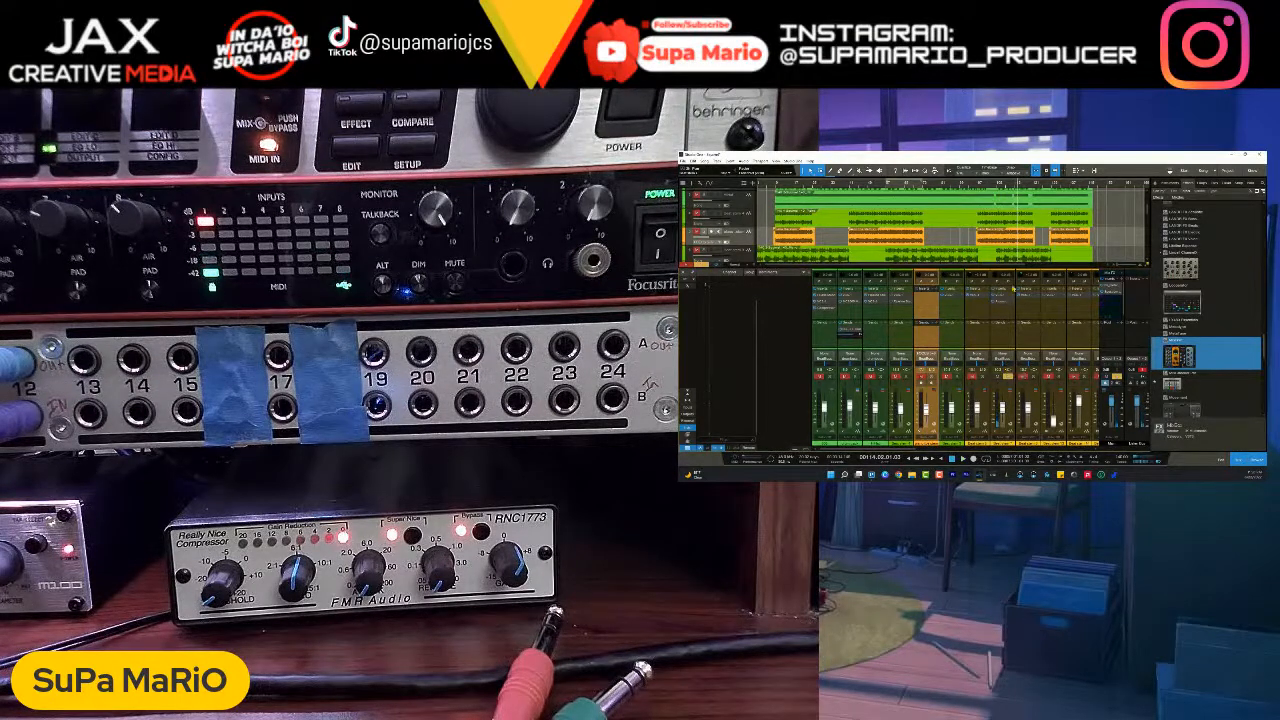
- Insert Binaural Pan after the Arousor on Beat stem 7, unsolo the stem and close the plug-in
{"action": "left_click", "coordinate": [1015, 292]}
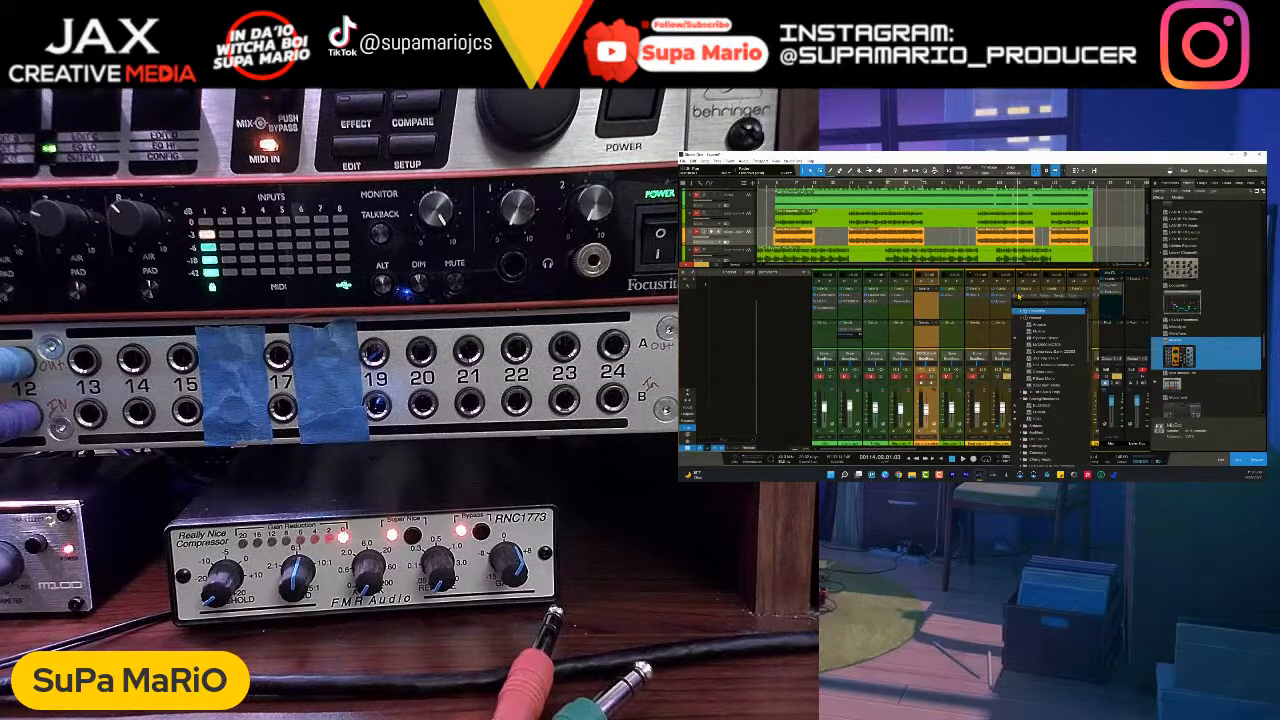
{"action": "type", "text": "piple"}
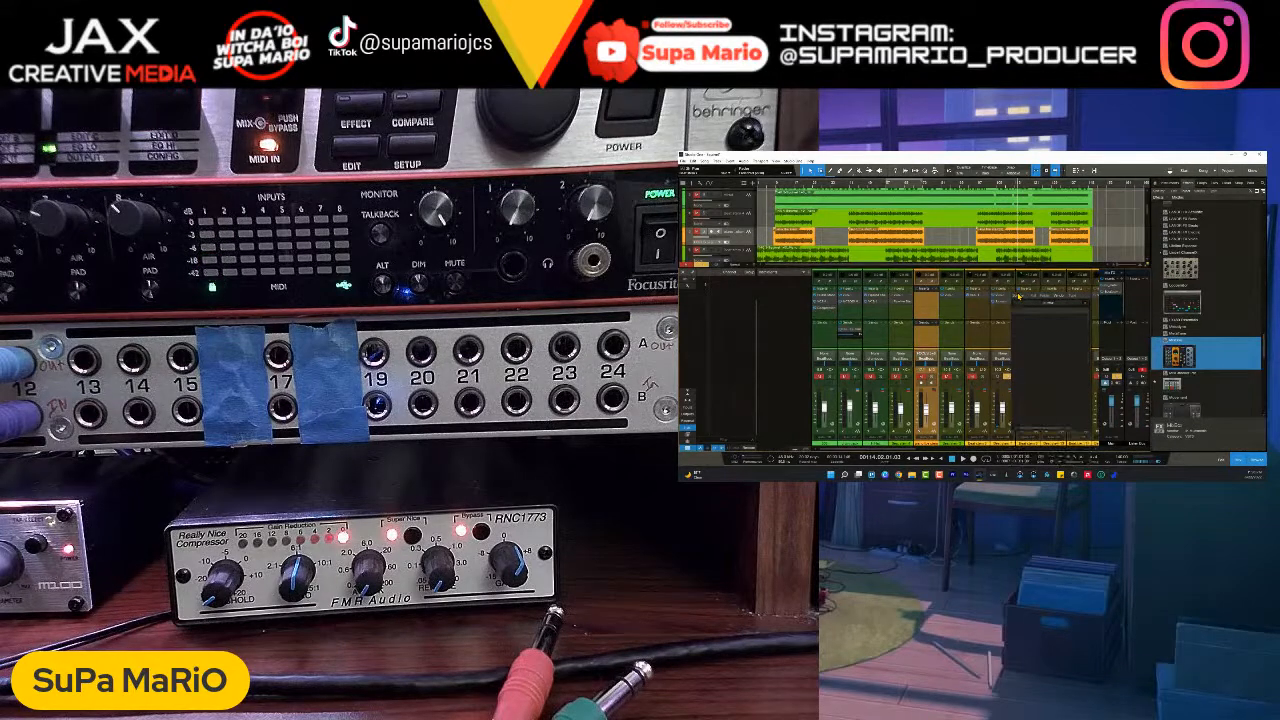
{"action": "key", "text": "BackSpace"}
{"action": "key", "text": "BackSpace"}
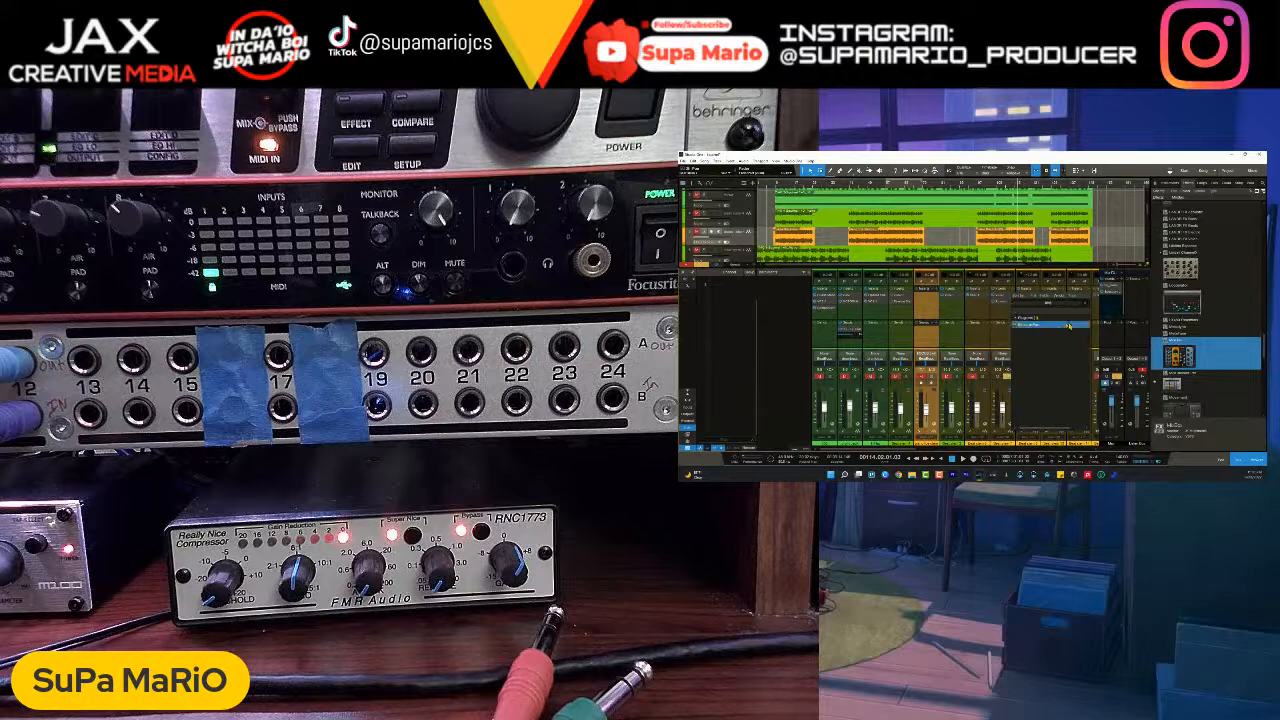
{"action": "left_click", "coordinate": [1068, 325]}
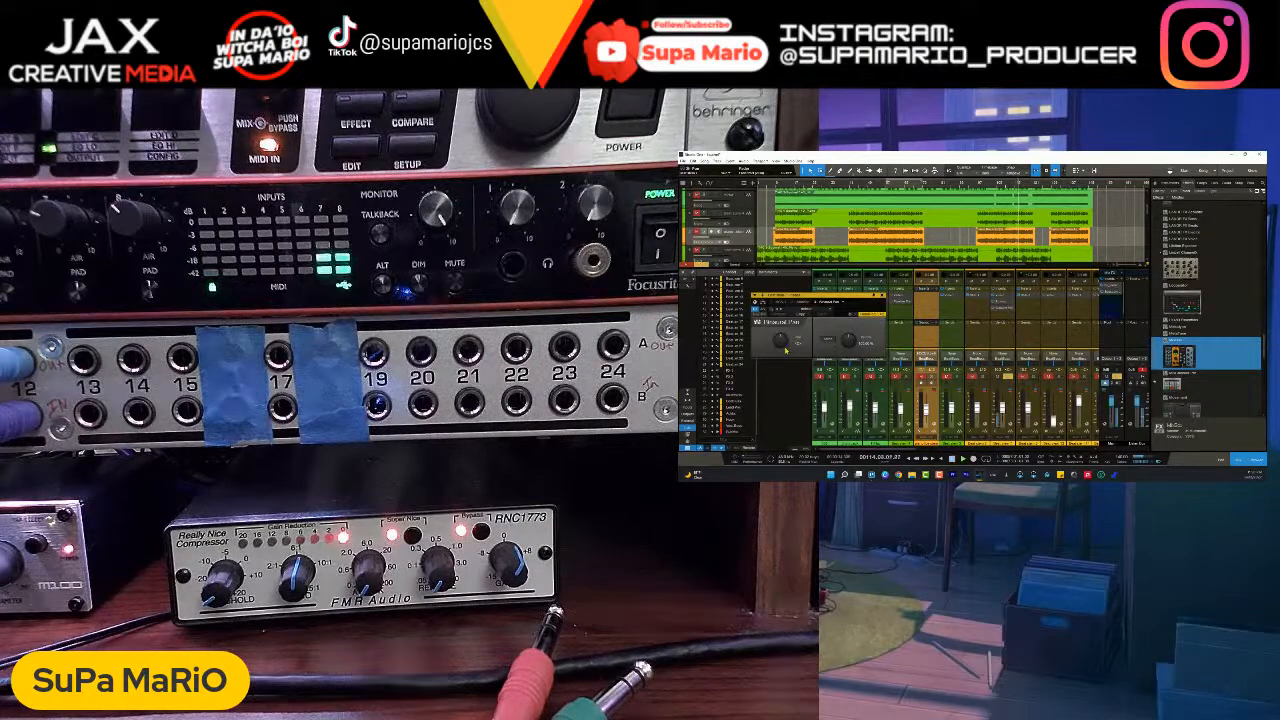
{"action": "left_click", "coordinate": [1008, 376]}
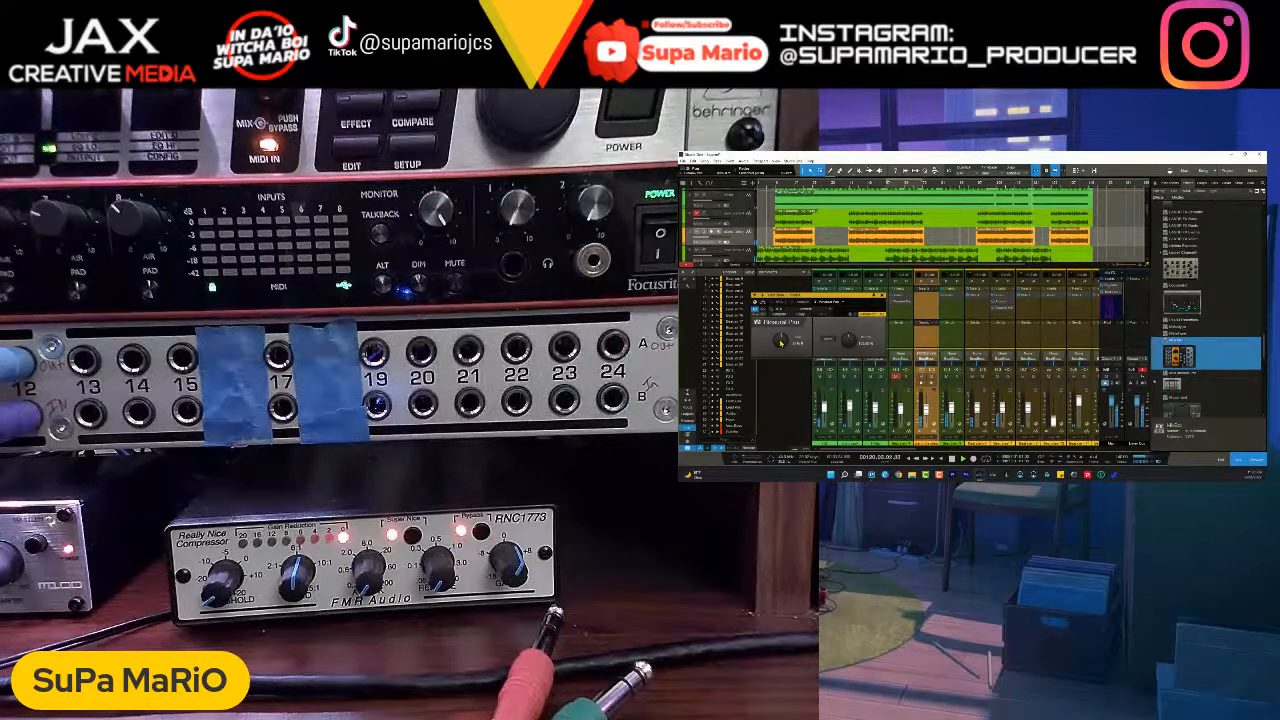
{"action": "left_click", "coordinate": [883, 296]}
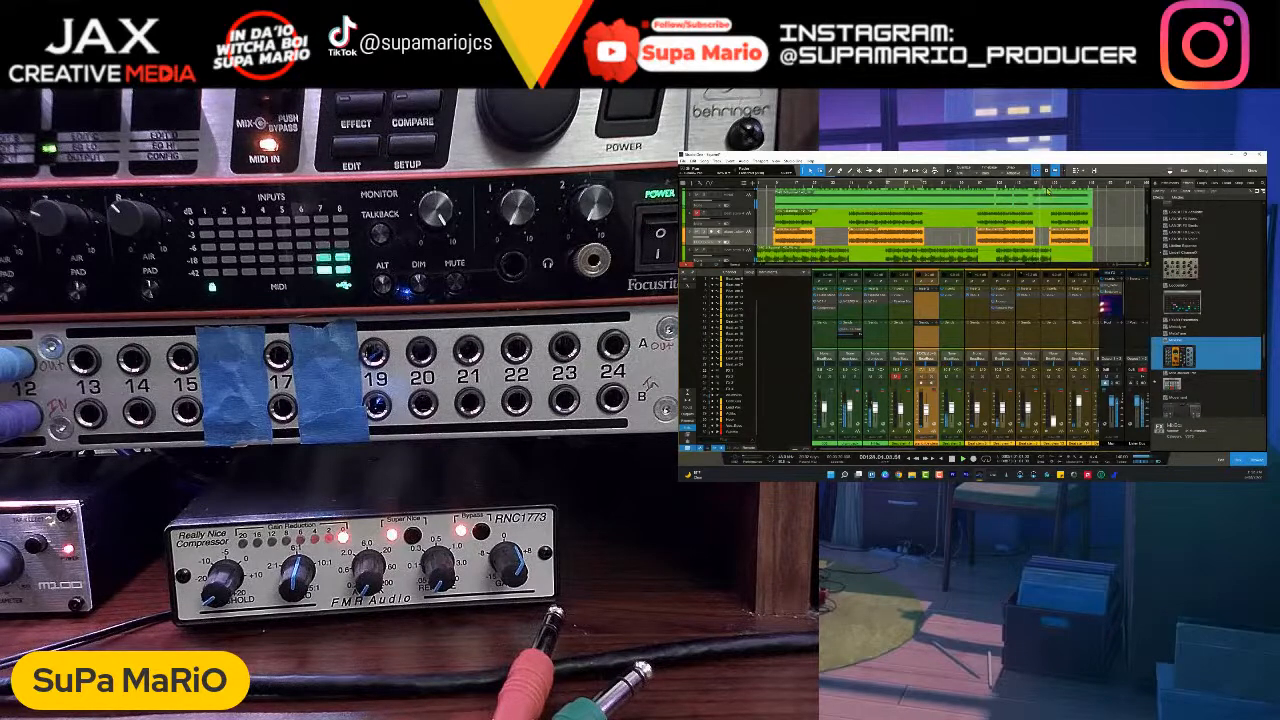
- Start playback from a later section of the song and select the green stem beside the orange one to balance its level
{"action": "left_click", "coordinate": [983, 187]}
{"action": "key", "text": "space"}
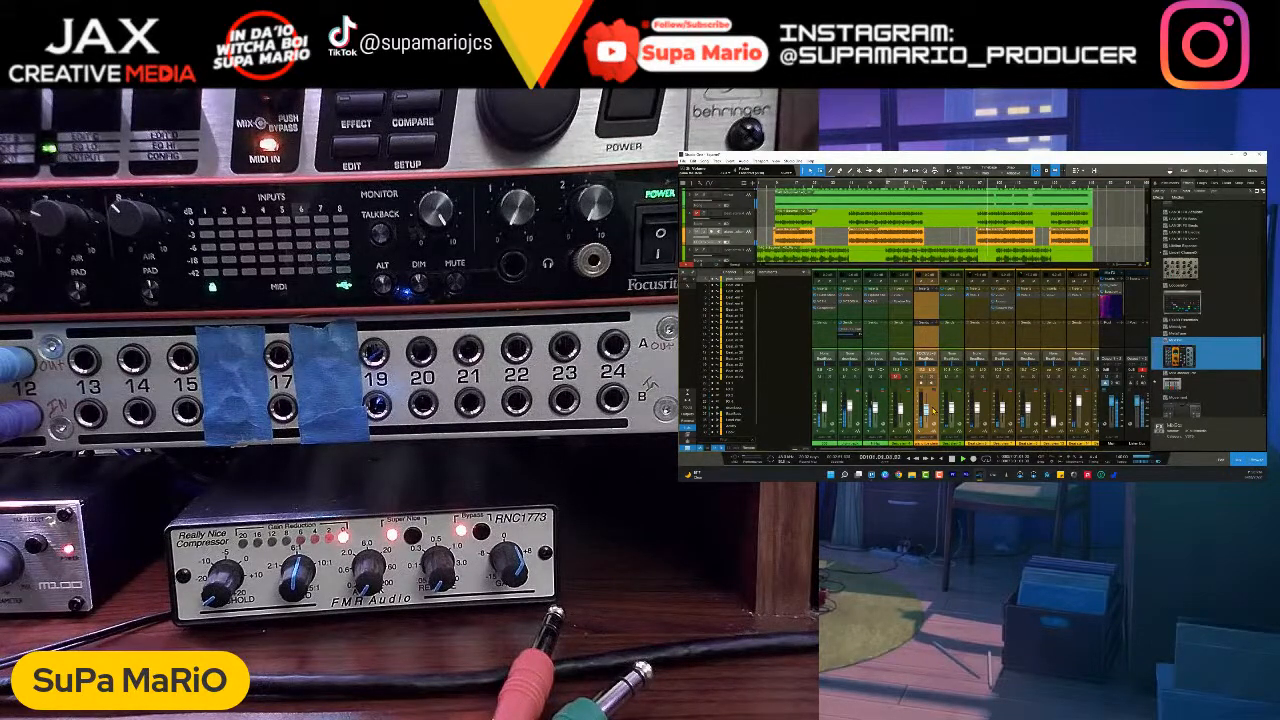
{"action": "left_click", "coordinate": [962, 410]}
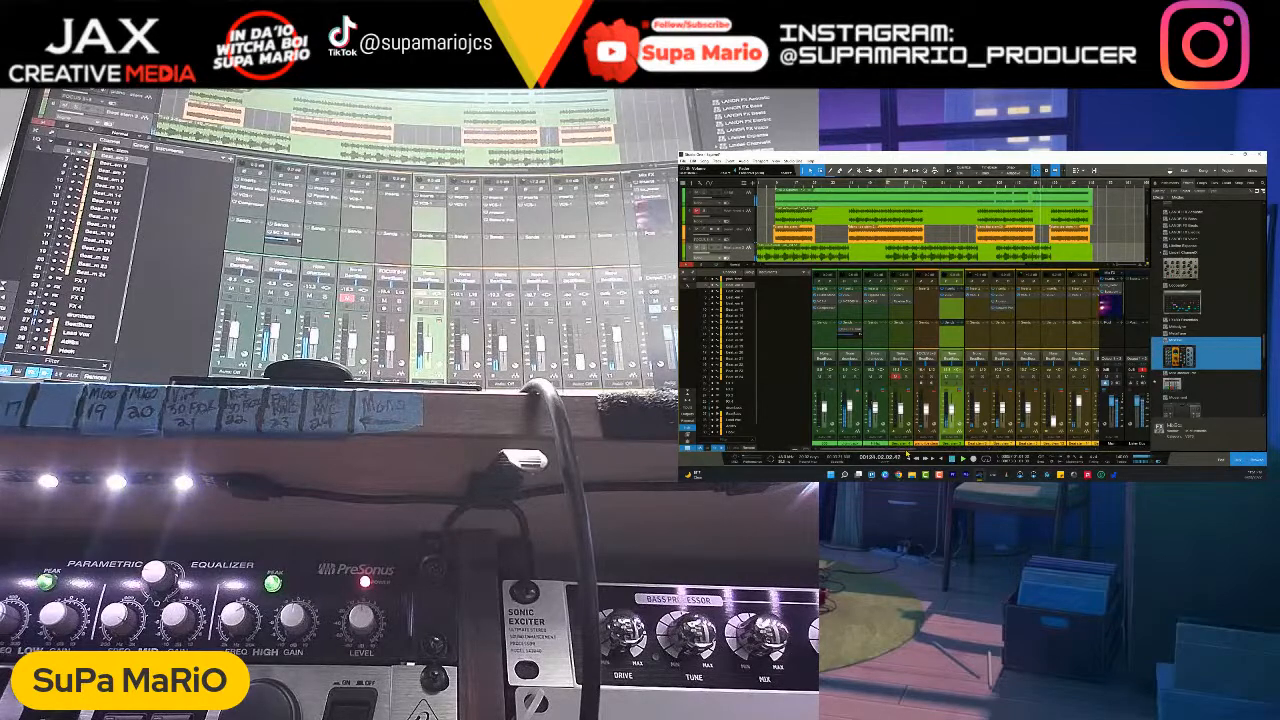
- Mute the lowest yellow beat stem and move the playback position back to an earlier section of the song
{"action": "scroll", "coordinate": [1017, 235], "scroll_direction": "right", "scroll_amount": 1}
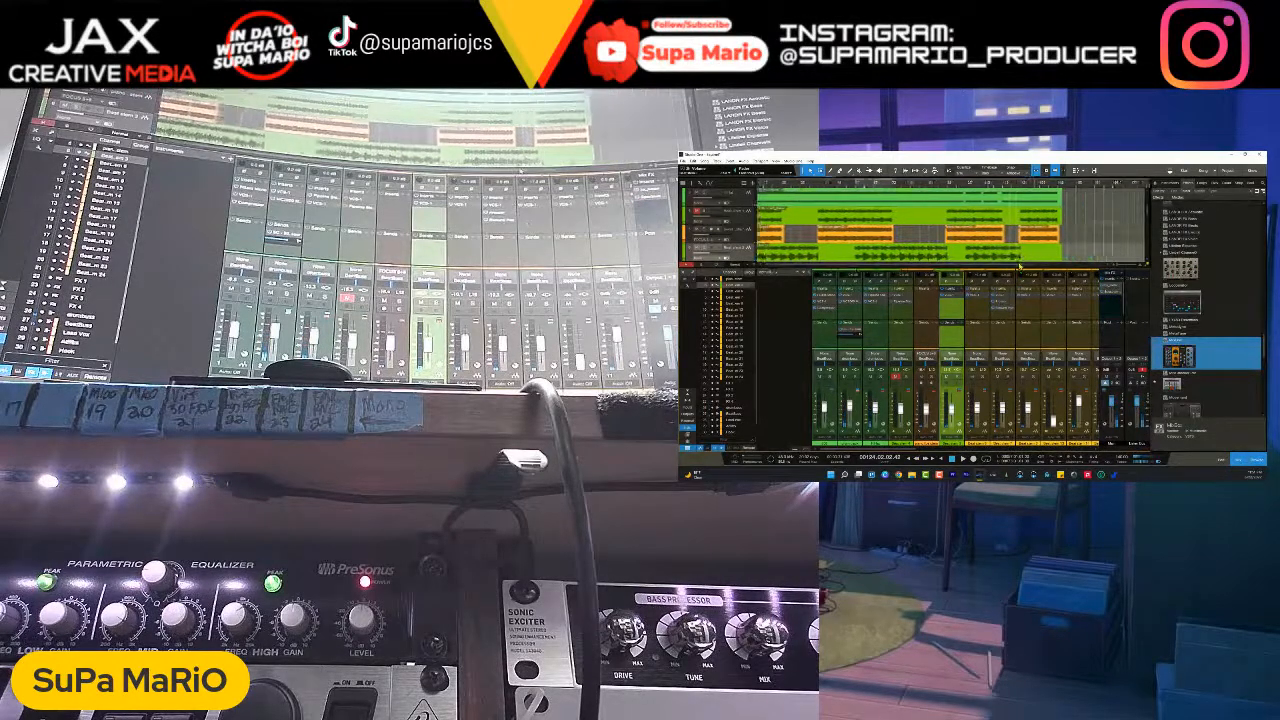
{"action": "scroll", "coordinate": [1017, 235], "scroll_direction": "down", "scroll_amount": 10}
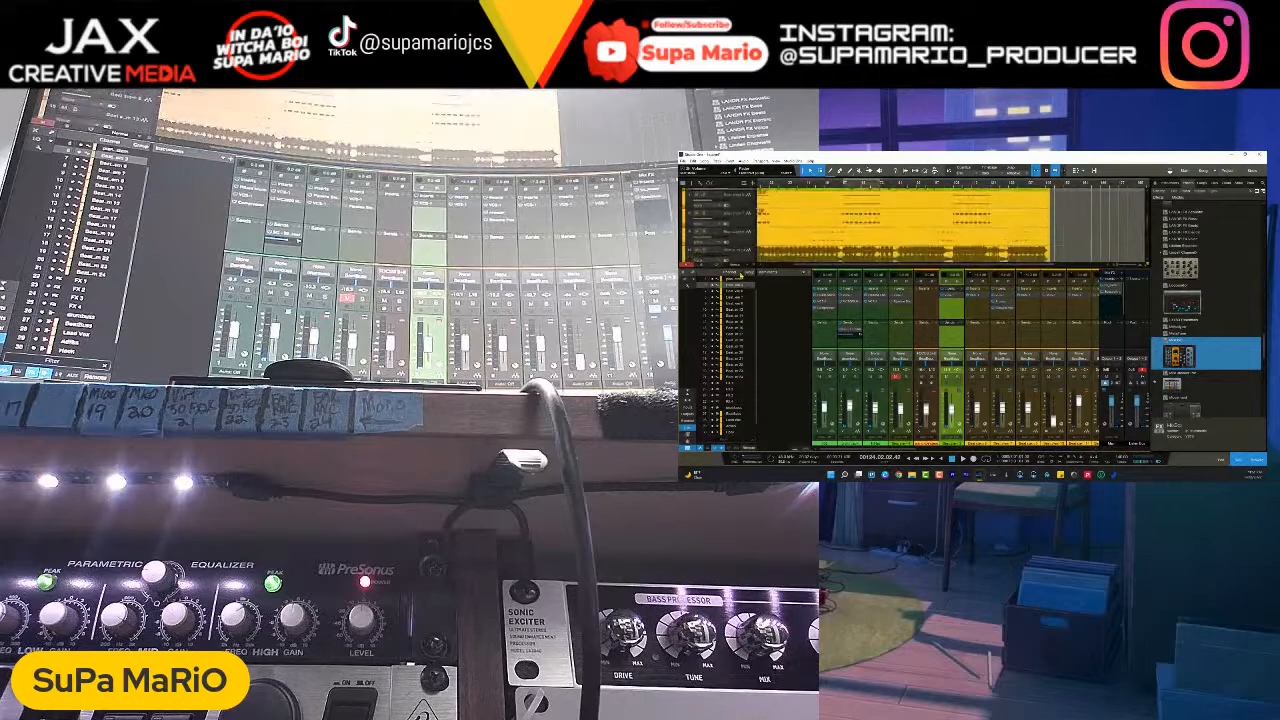
{"action": "left_click", "coordinate": [698, 251]}
{"action": "left_click", "coordinate": [814, 184]}
{"action": "left_click", "coordinate": [851, 185]}
{"action": "scroll", "coordinate": [858, 215], "scroll_direction": "up", "scroll_amount": 10}
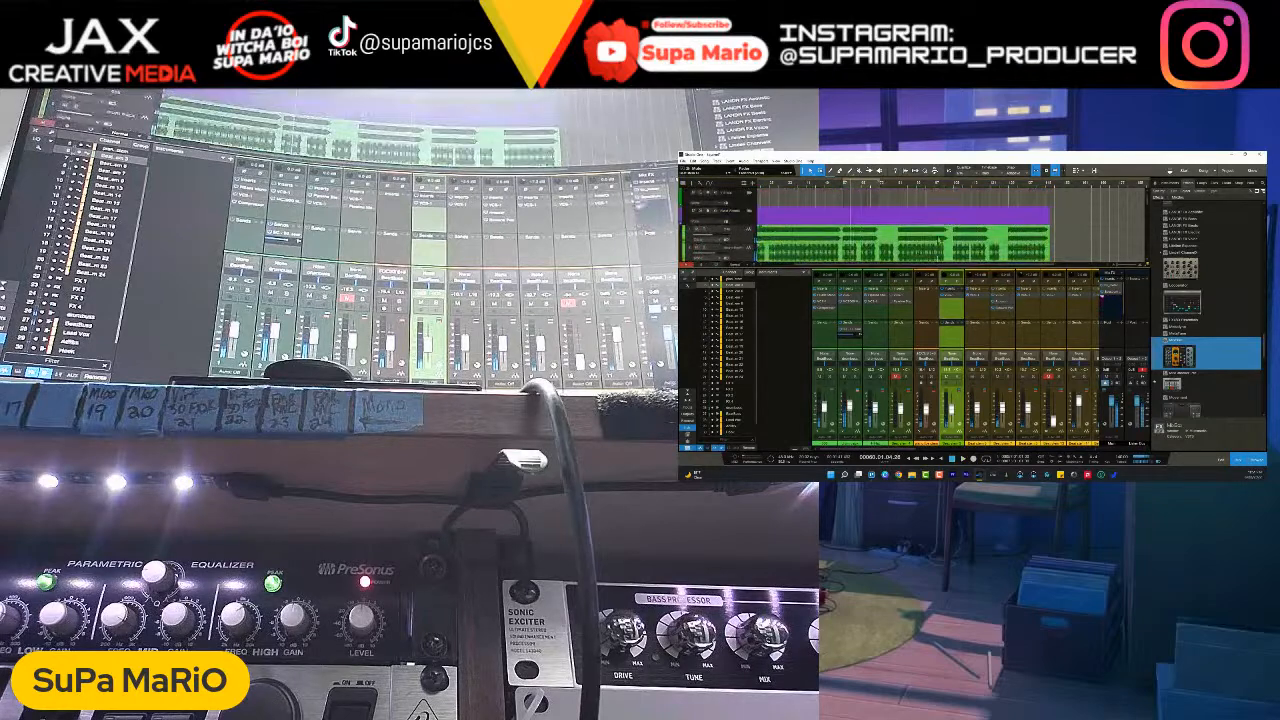
{"action": "scroll", "coordinate": [900, 225], "scroll_direction": "down", "scroll_amount": 10}
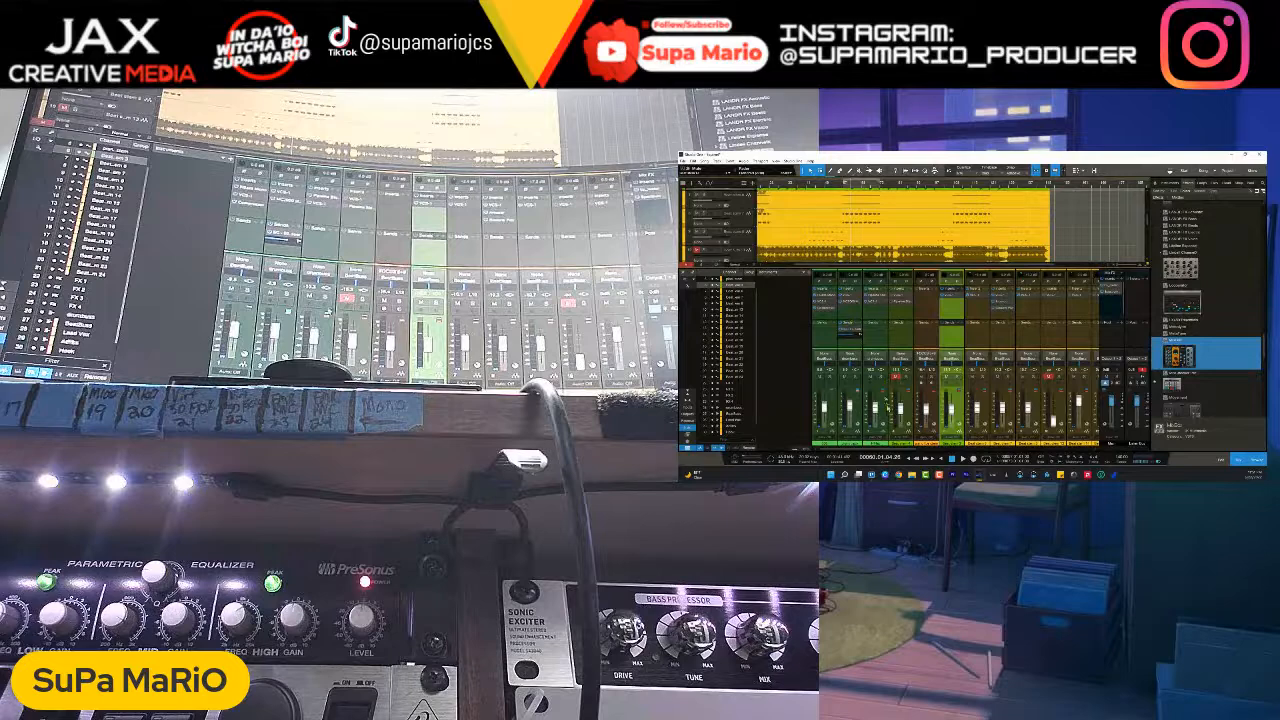
- Add a new audio track named HH beside the selected green stem for the hi-hat recording
{"action": "left_click", "coordinate": [886, 298]}
{"action": "right_click", "coordinate": [893, 291]}
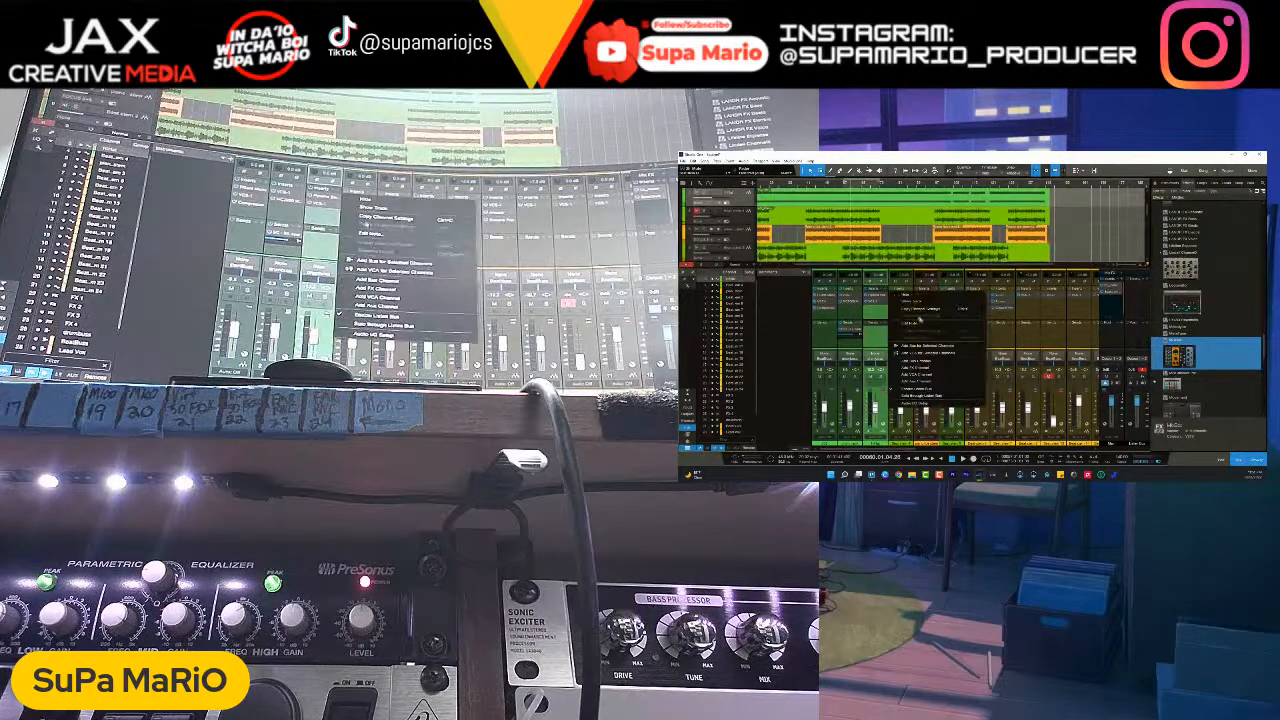
{"action": "right_click", "coordinate": [746, 199]}
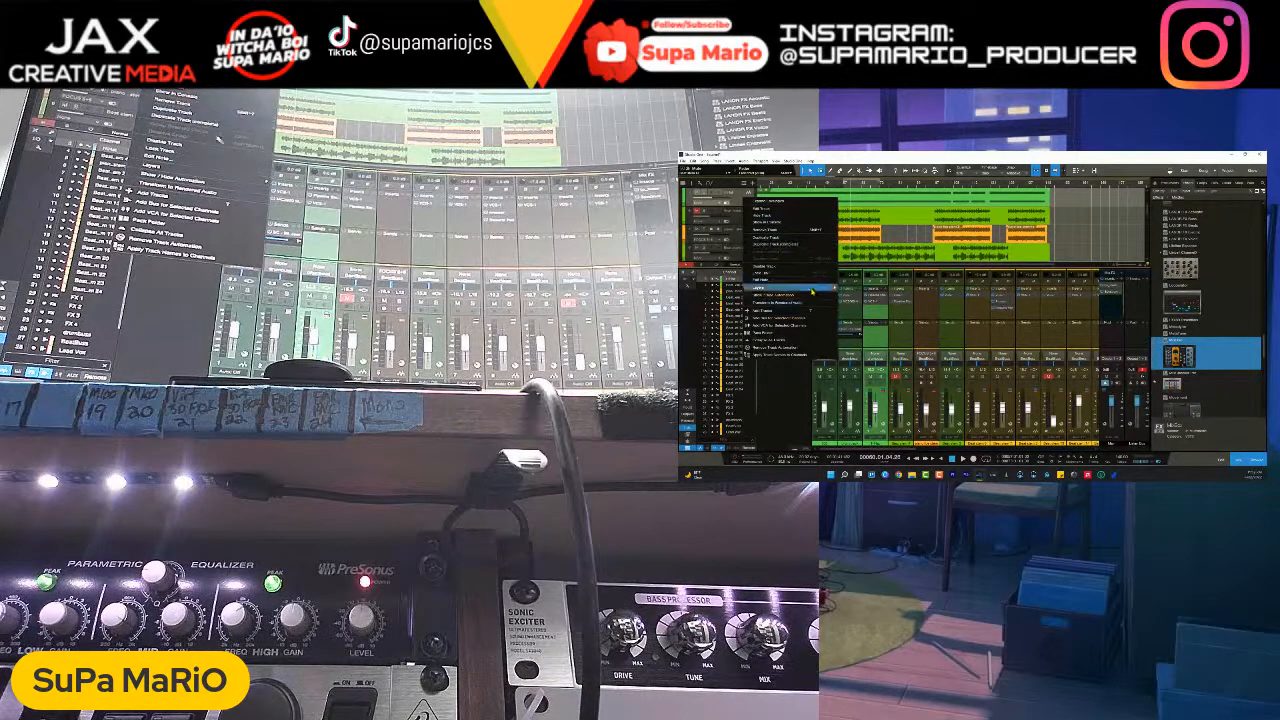
{"action": "left_click", "coordinate": [790, 311]}
{"action": "type", "text": "HH"}
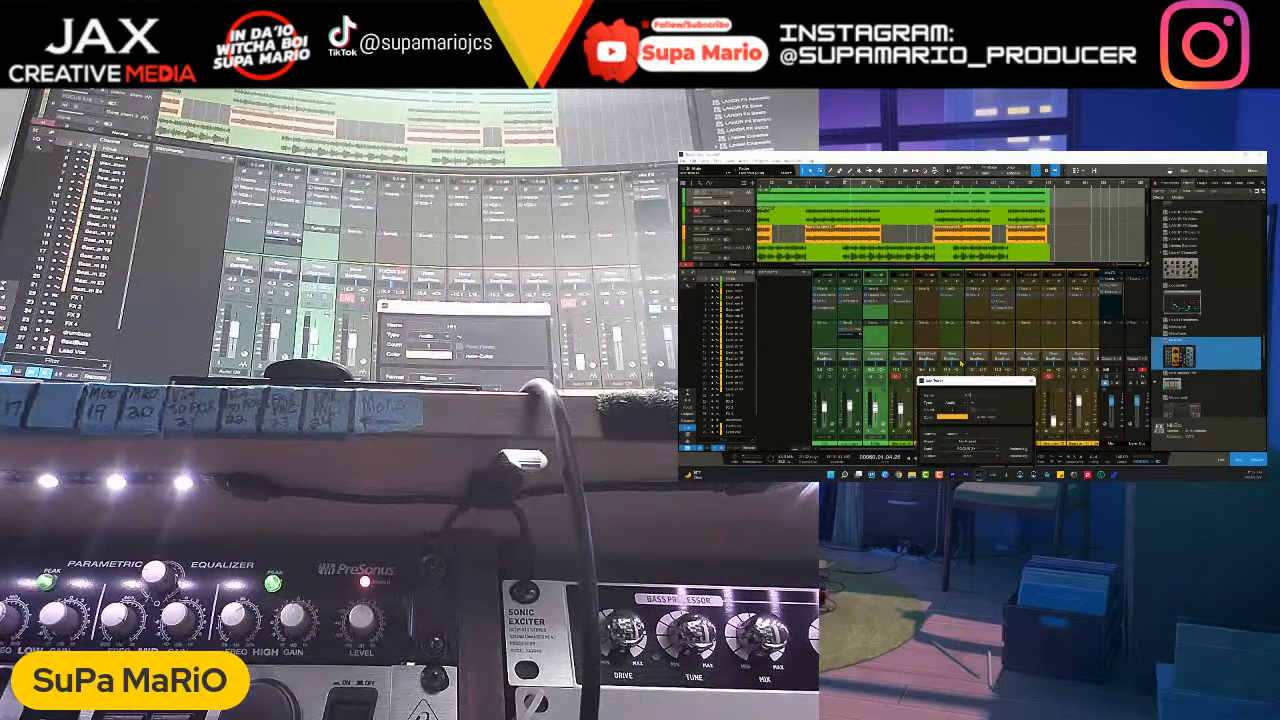
{"action": "key", "text": "Return"}
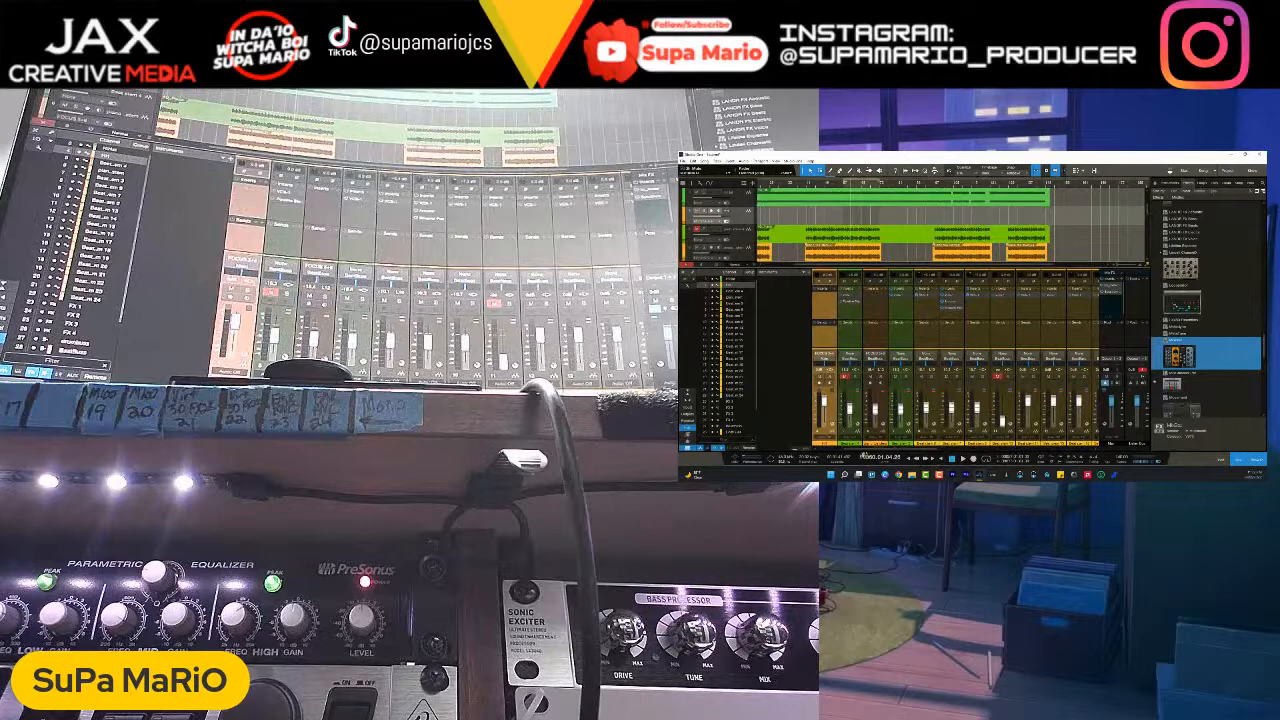
- Assign the HH track's hardware input and route its output to a bus
{"action": "left_click", "coordinate": [827, 358]}
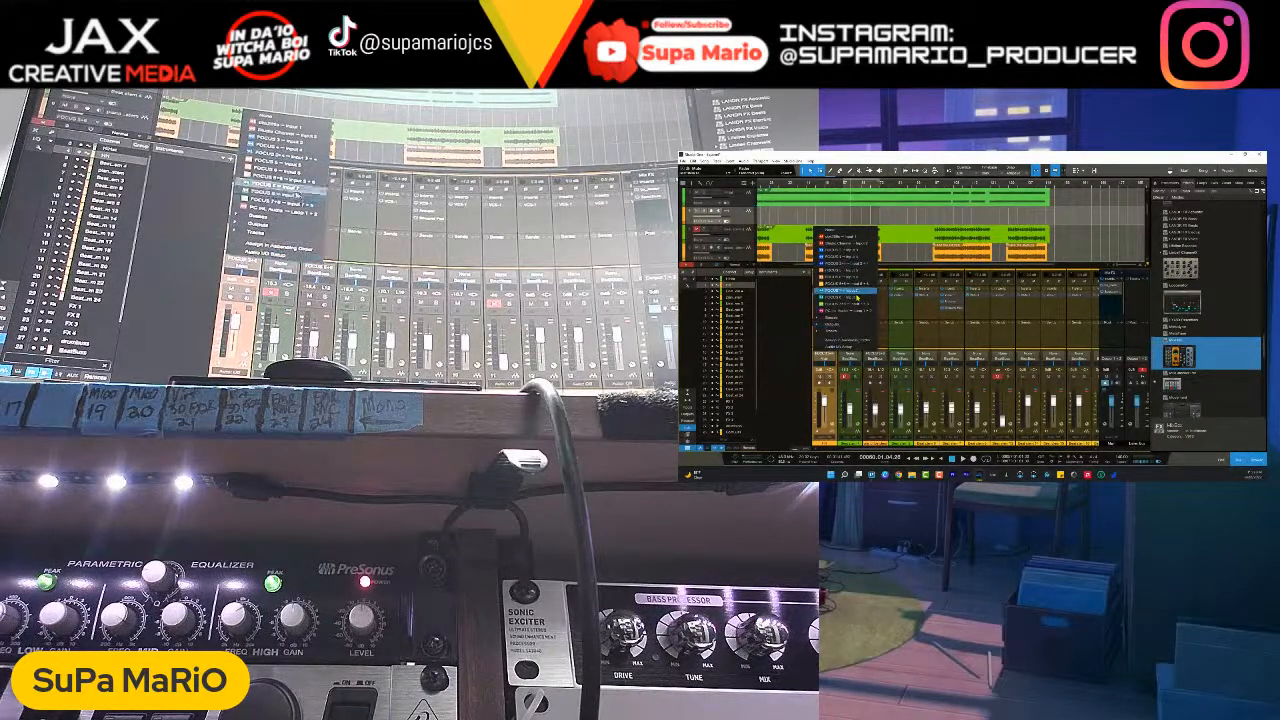
{"action": "left_click", "coordinate": [860, 309]}
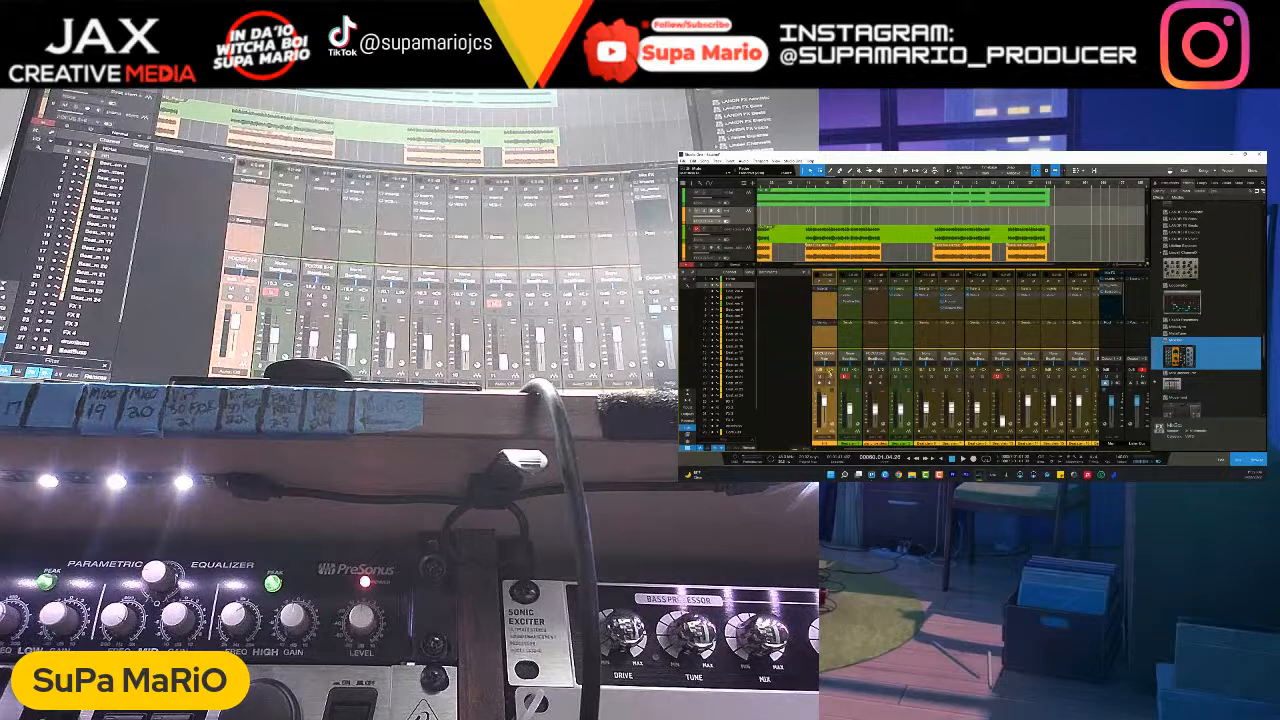
{"action": "left_click", "coordinate": [822, 360]}
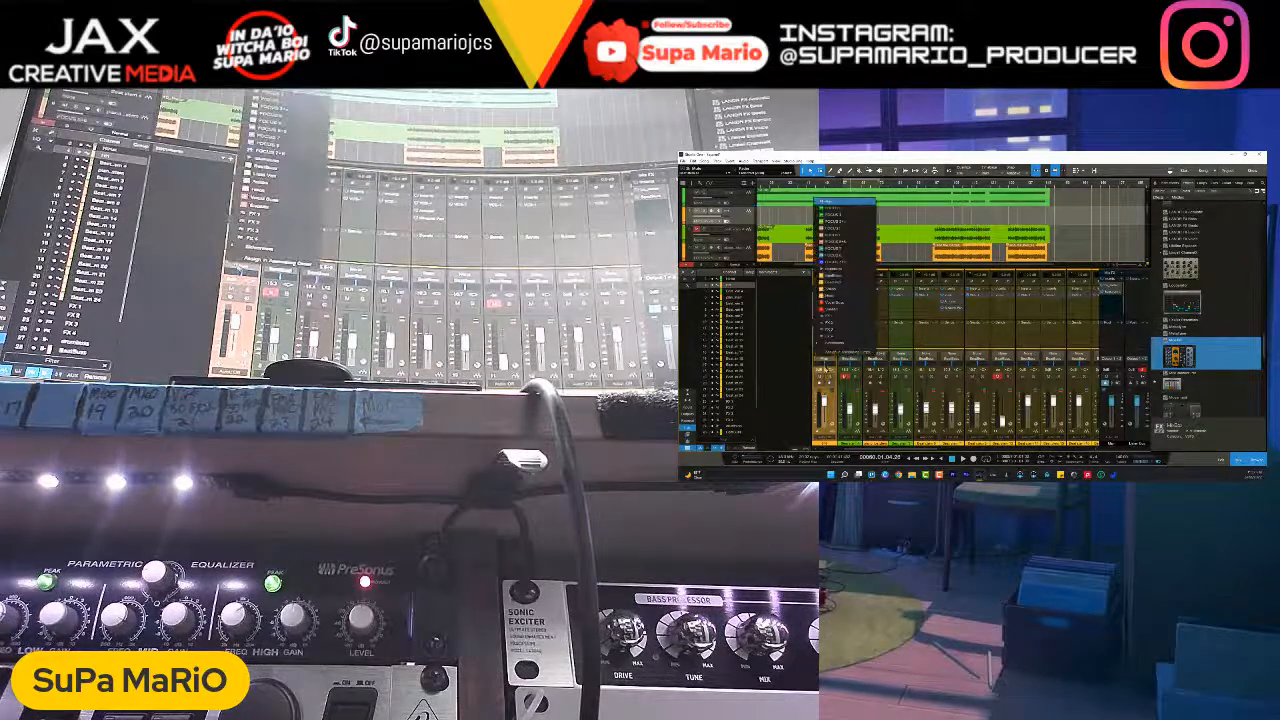
{"action": "left_click", "coordinate": [840, 281]}
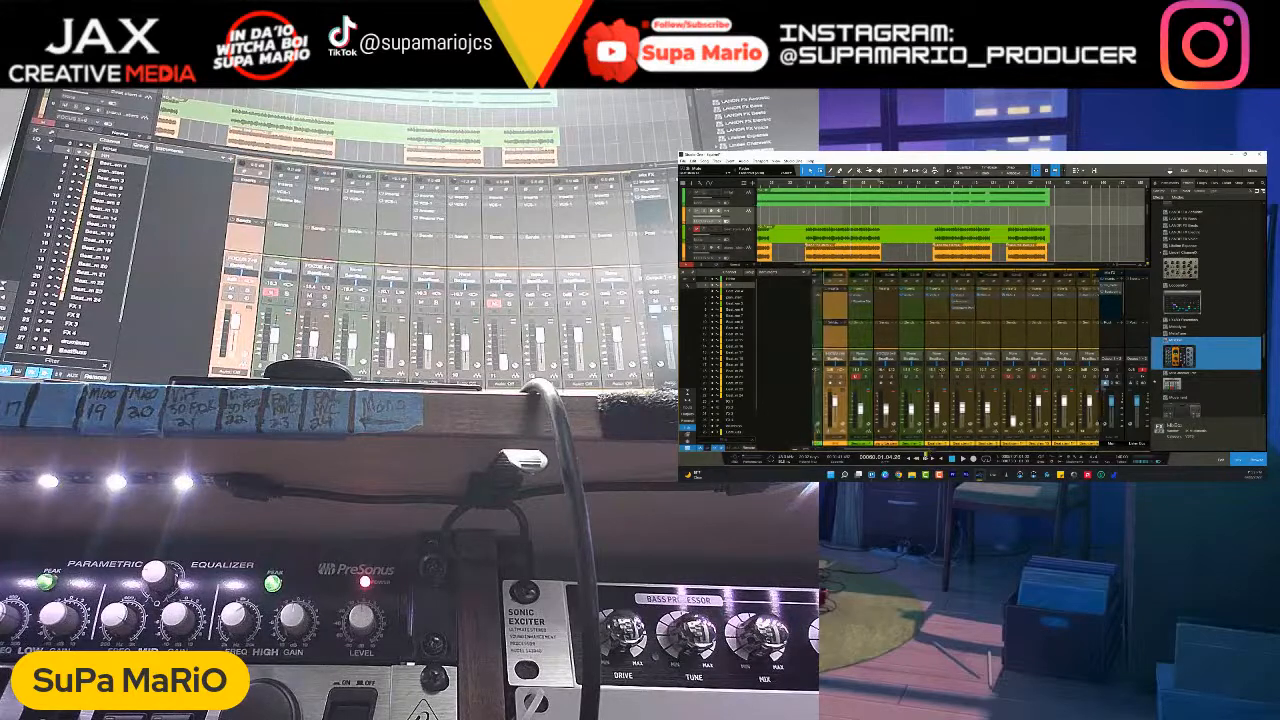
- Arm the HH track, return to the start of the song and start recording the incoming signal onto it
{"action": "left_click_drag", "start_coordinate": [936, 451], "coordinate": [910, 450]}
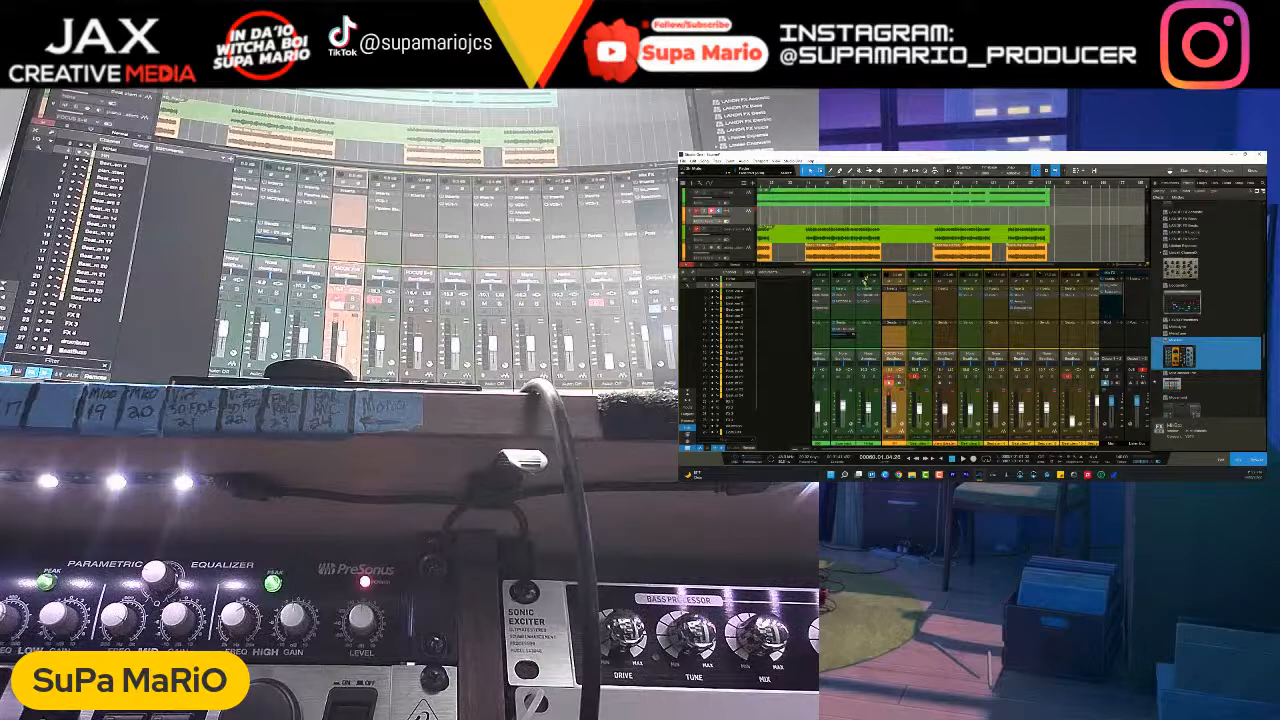
{"action": "key", "text": "comma"}
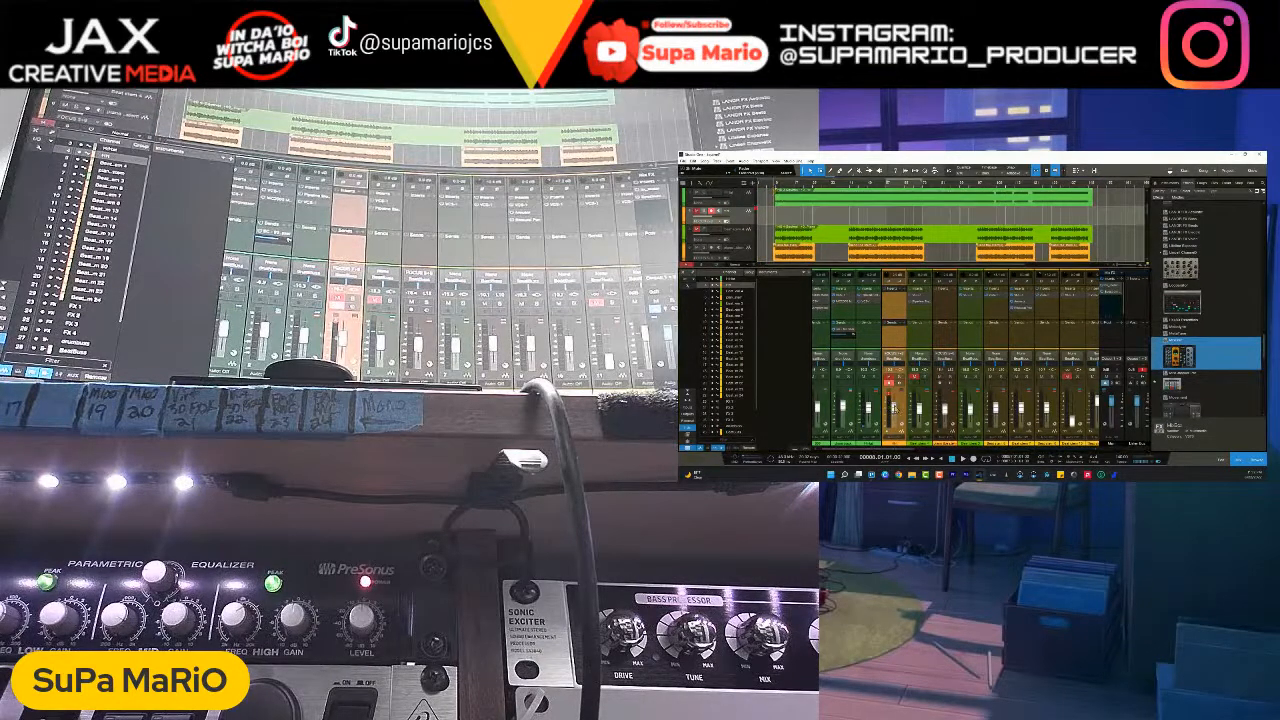
{"action": "left_click", "coordinate": [965, 459]}
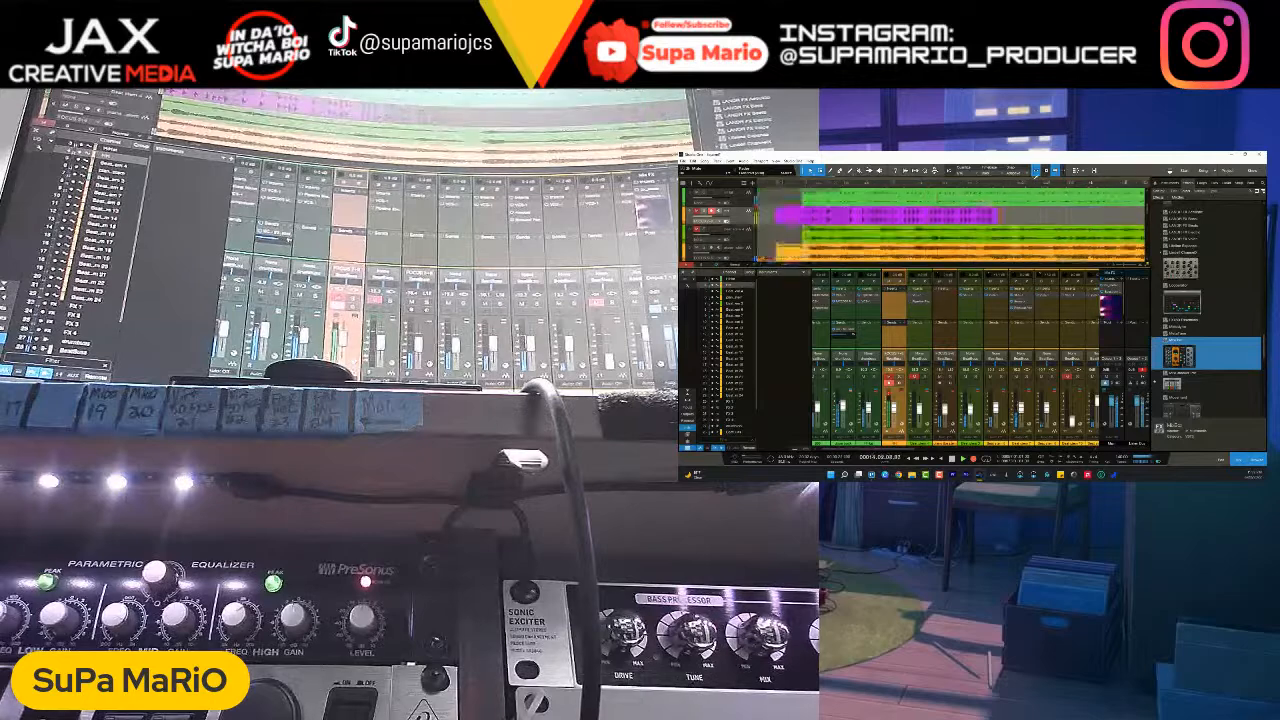
- Open the elysia plug-in on the first orange bus channel and adjust the third knob in its upper row while recording runs
{"action": "left_click_drag", "start_coordinate": [916, 450], "coordinate": [939, 450]}
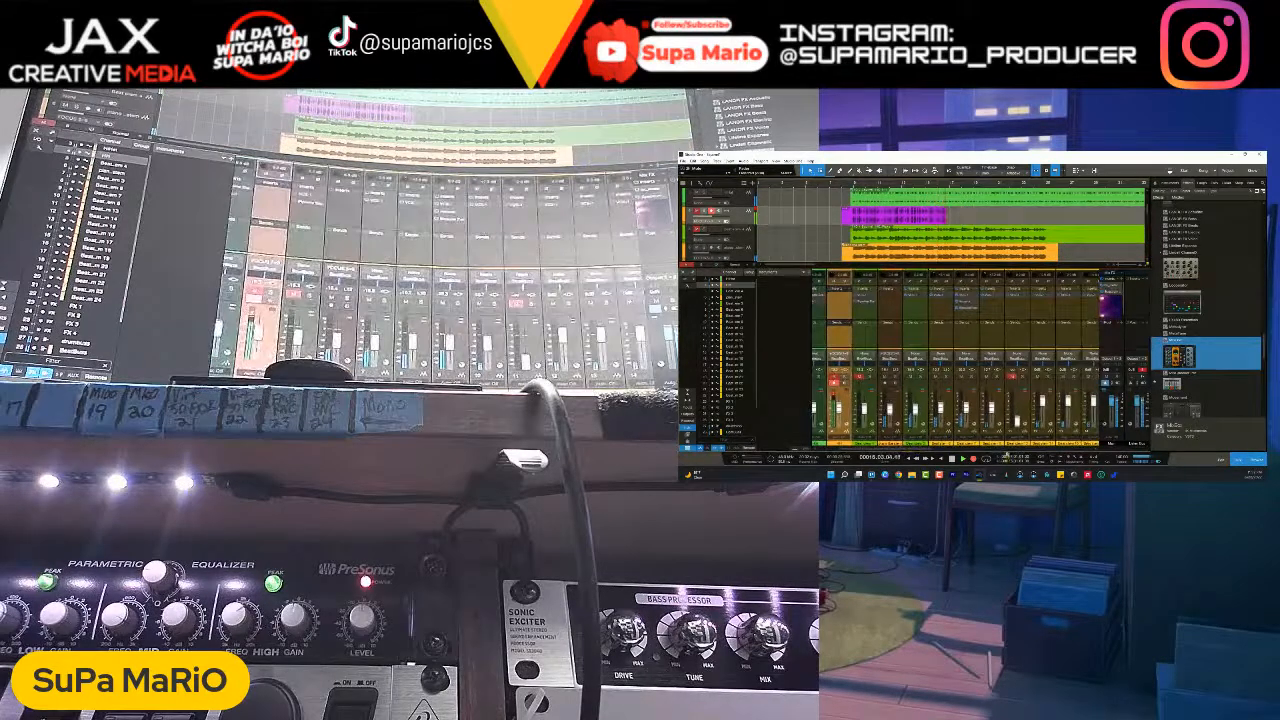
{"action": "left_click_drag", "start_coordinate": [931, 451], "coordinate": [946, 451]}
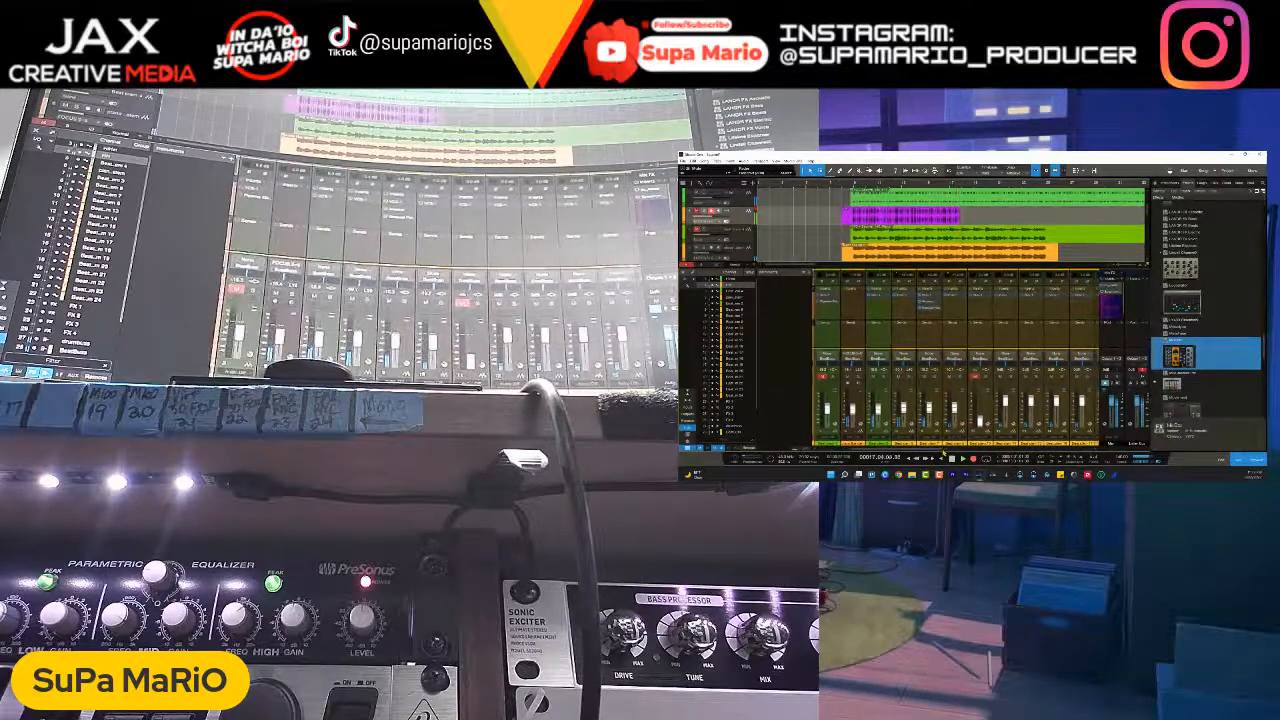
{"action": "scroll", "coordinate": [970, 187], "scroll_direction": "down", "scroll_amount": 5}
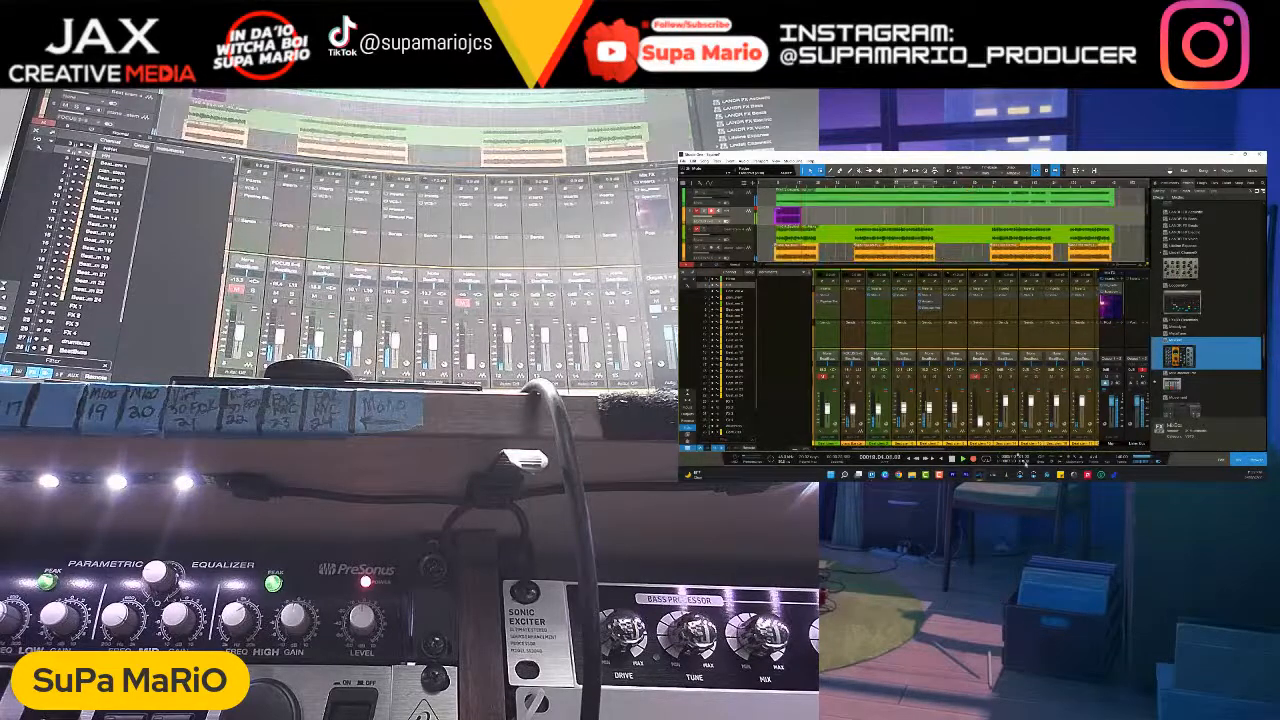
{"action": "left_click_drag", "start_coordinate": [930, 451], "coordinate": [1060, 451]}
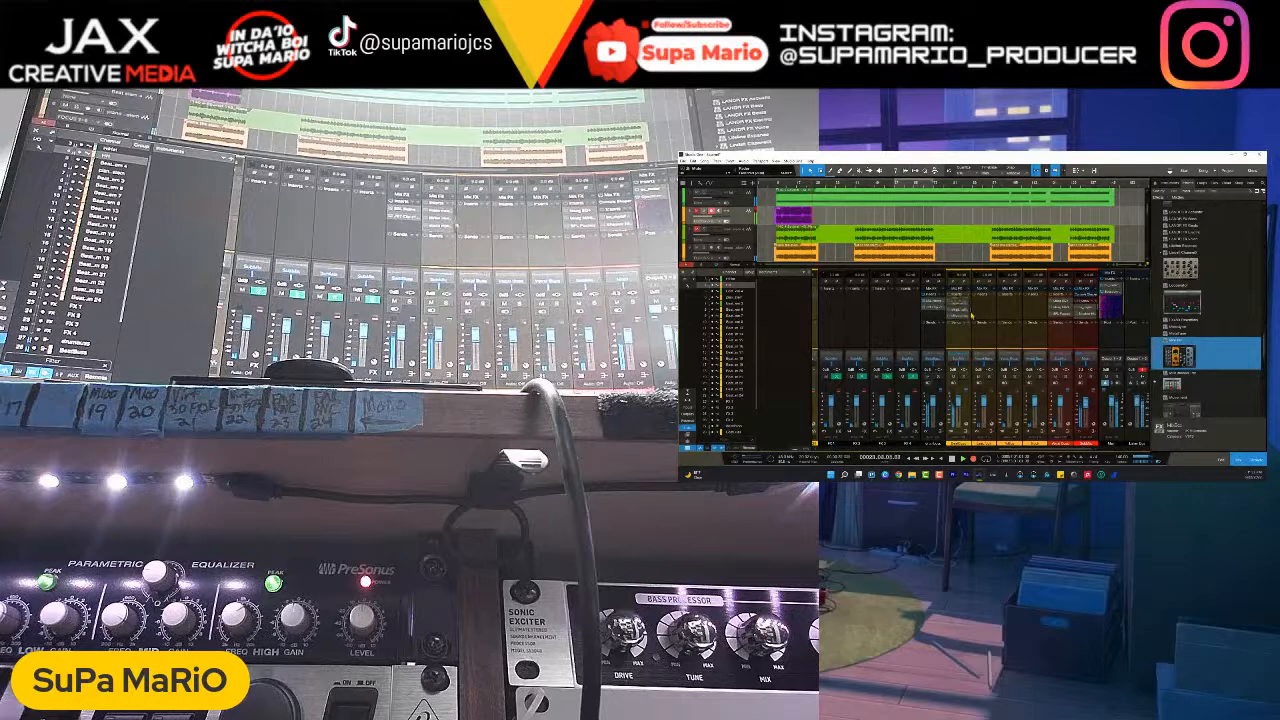
{"action": "left_click", "coordinate": [950, 308]}
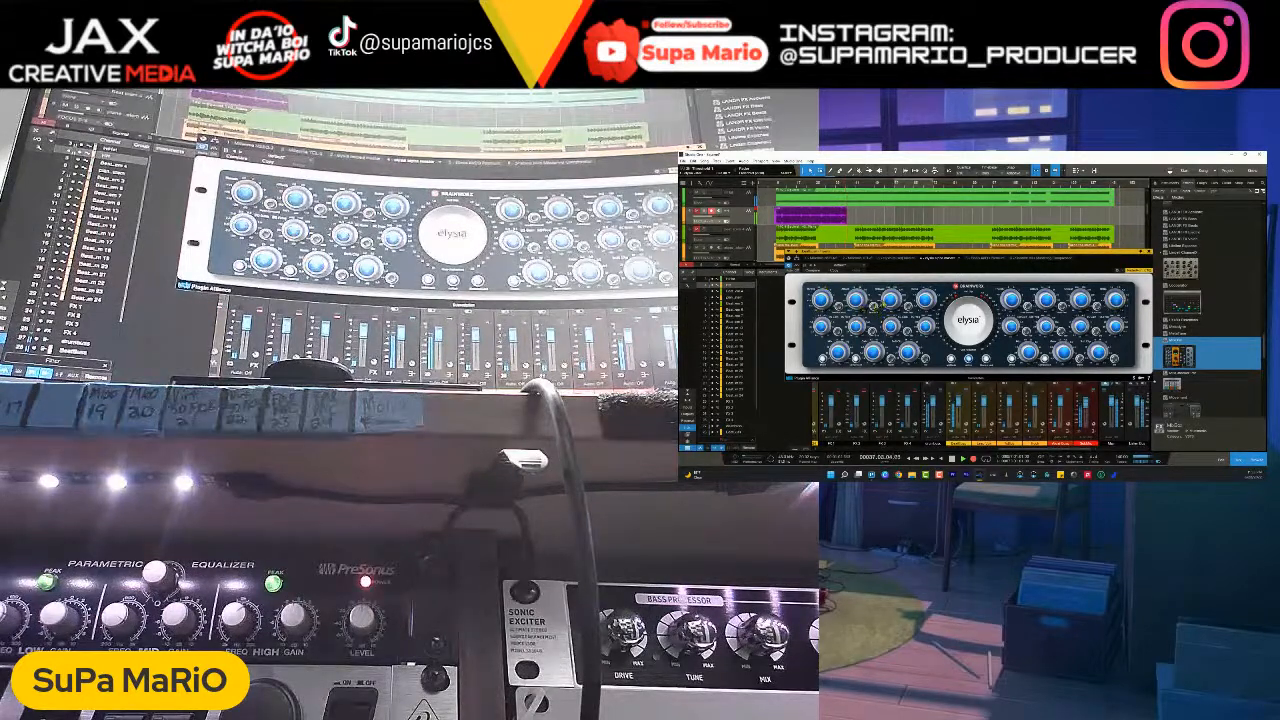
{"action": "mouse_move", "coordinate": [891, 299]}
{"action": "left_click_drag", "start_coordinate": [891, 299], "coordinate": [891, 303]}
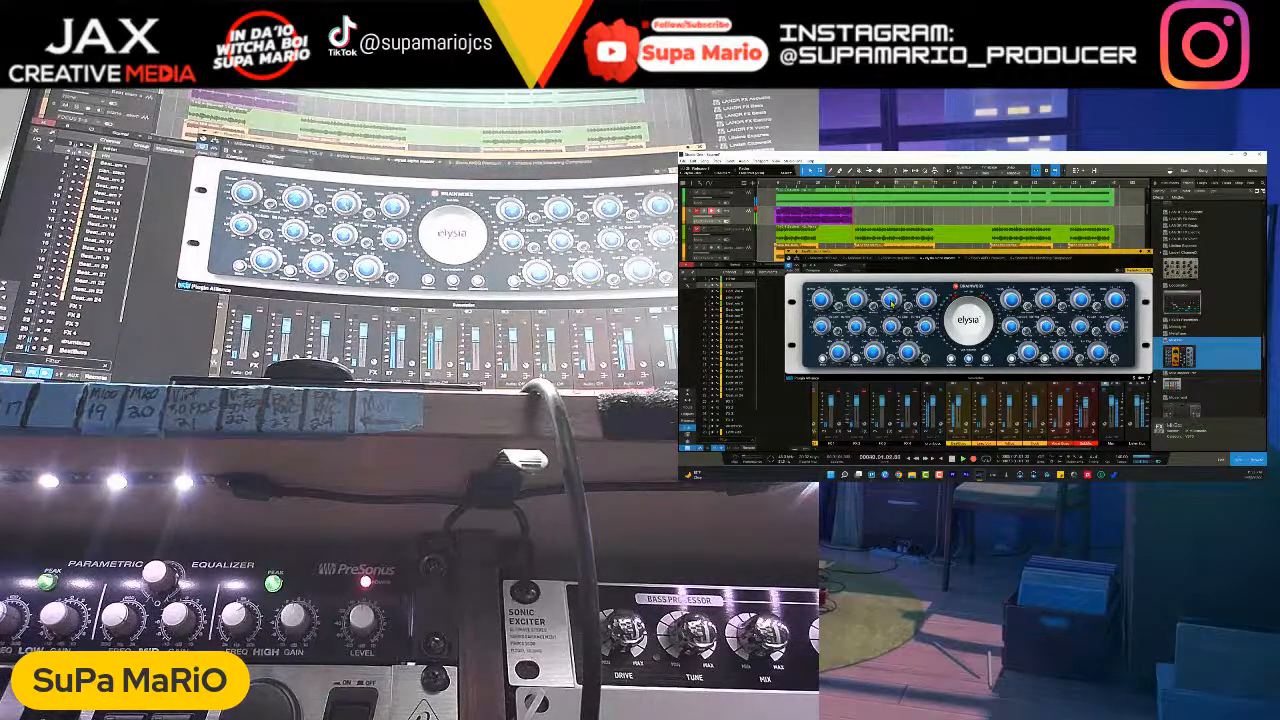
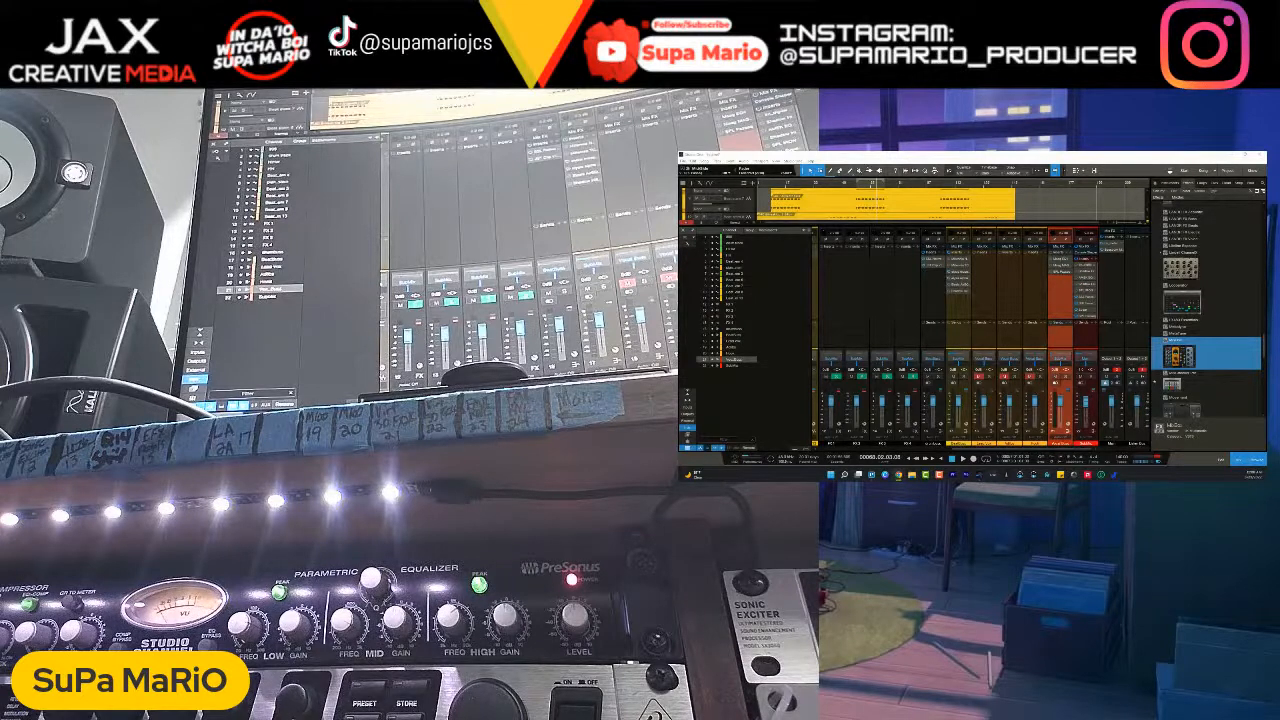
- Switch to the YouTube video SSL FUSION vs SSL PLUGINS, skip the ad and sample its Vintage Drive and first Fusion demos
{"action": "left_click_drag", "start_coordinate": [680, 275], "coordinate": [870, 154]}
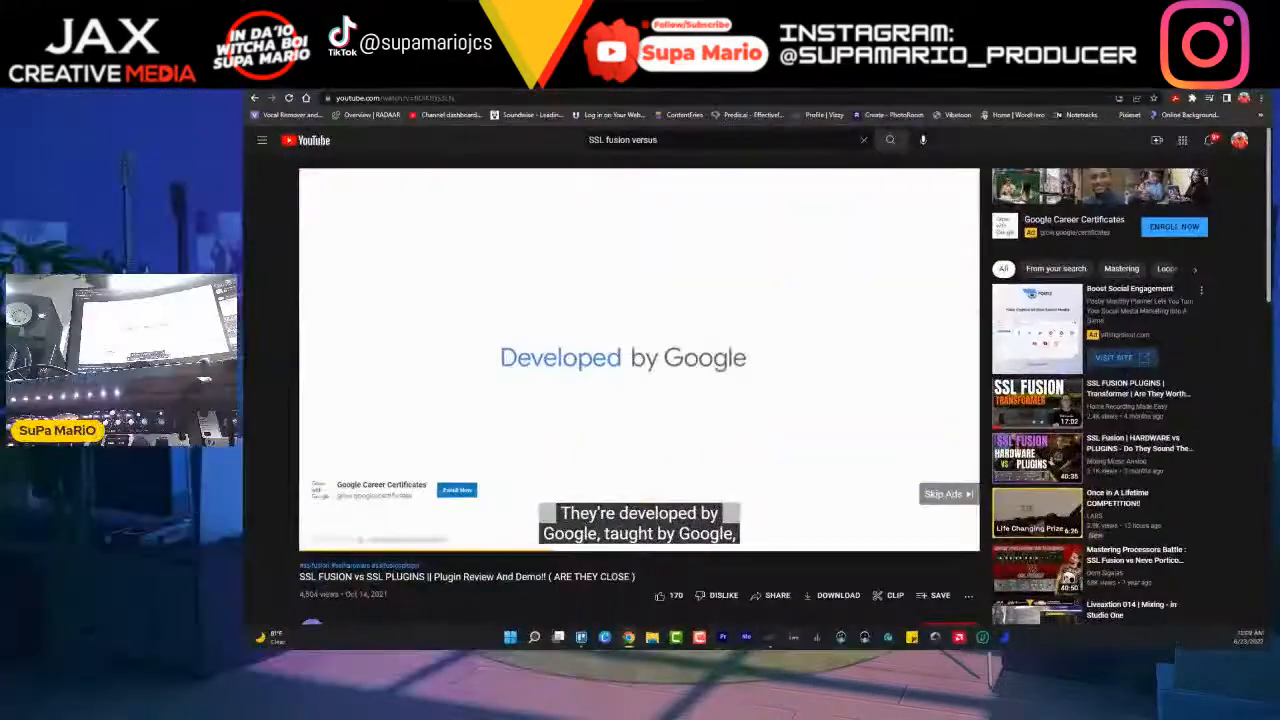
{"action": "left_click", "coordinate": [945, 494]}
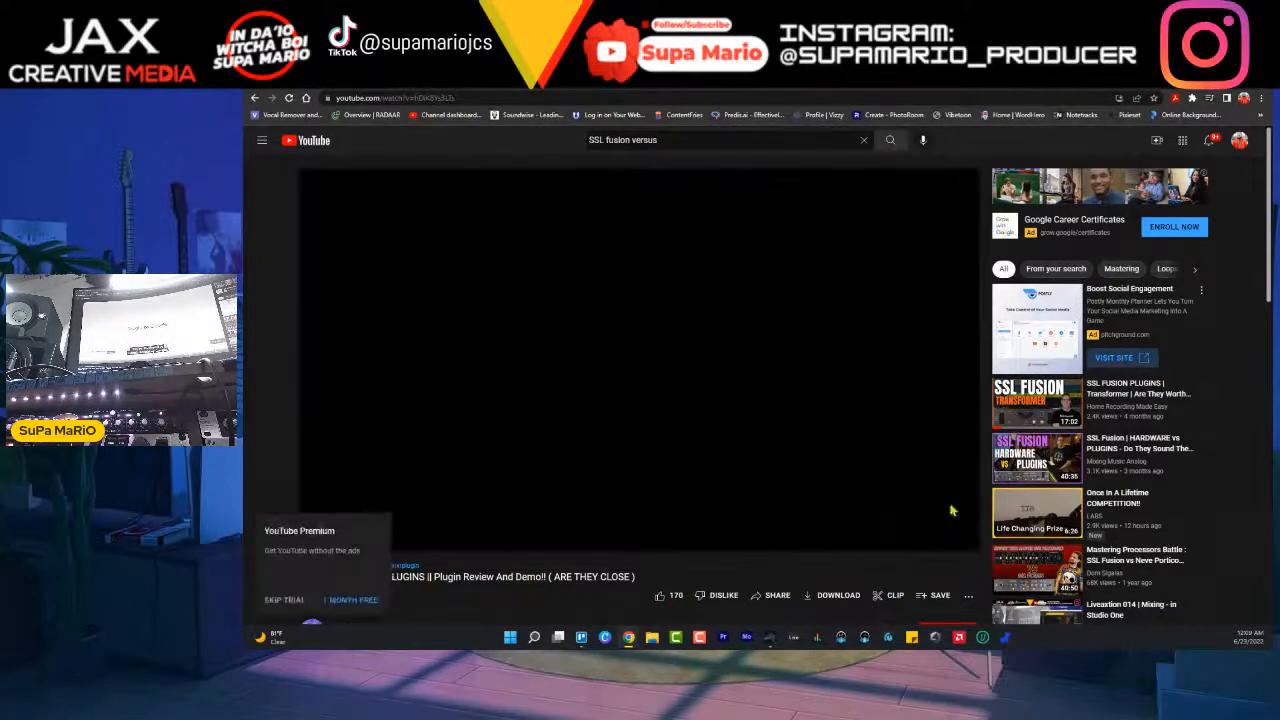
{"action": "left_click", "coordinate": [389, 603]}
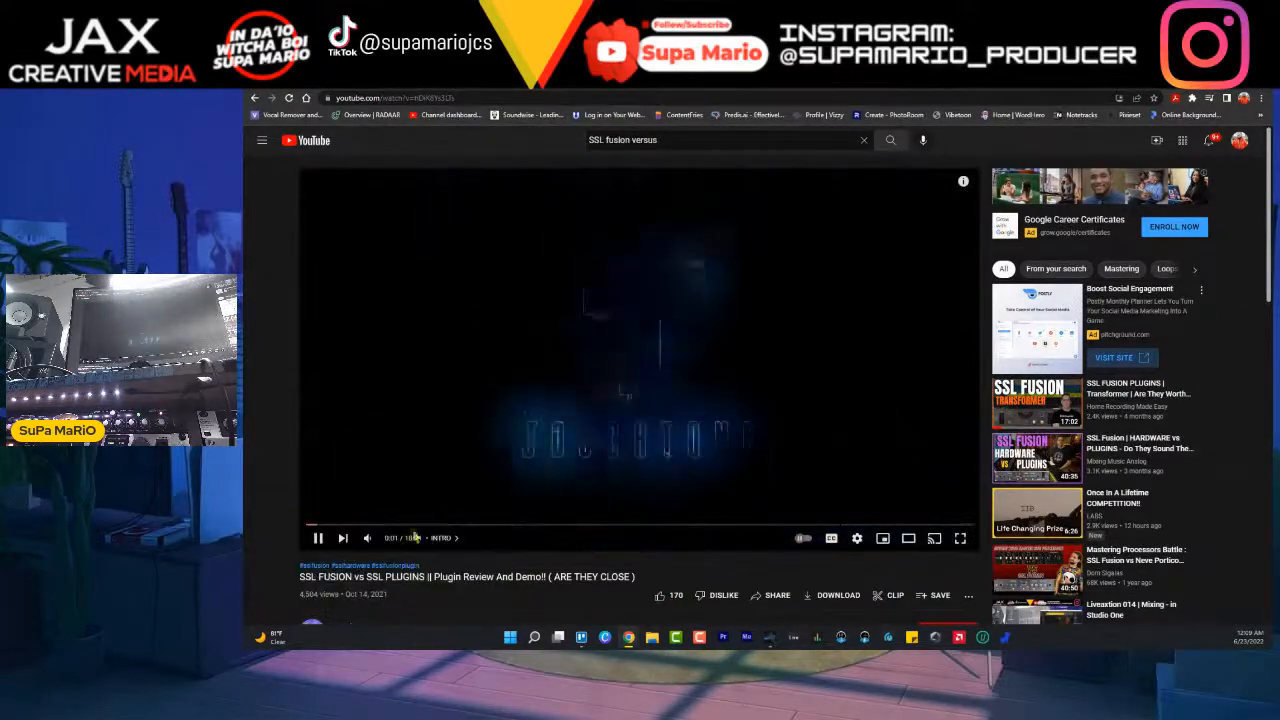
{"action": "scroll", "coordinate": [428, 597], "scroll_direction": "down", "scroll_amount": 1}
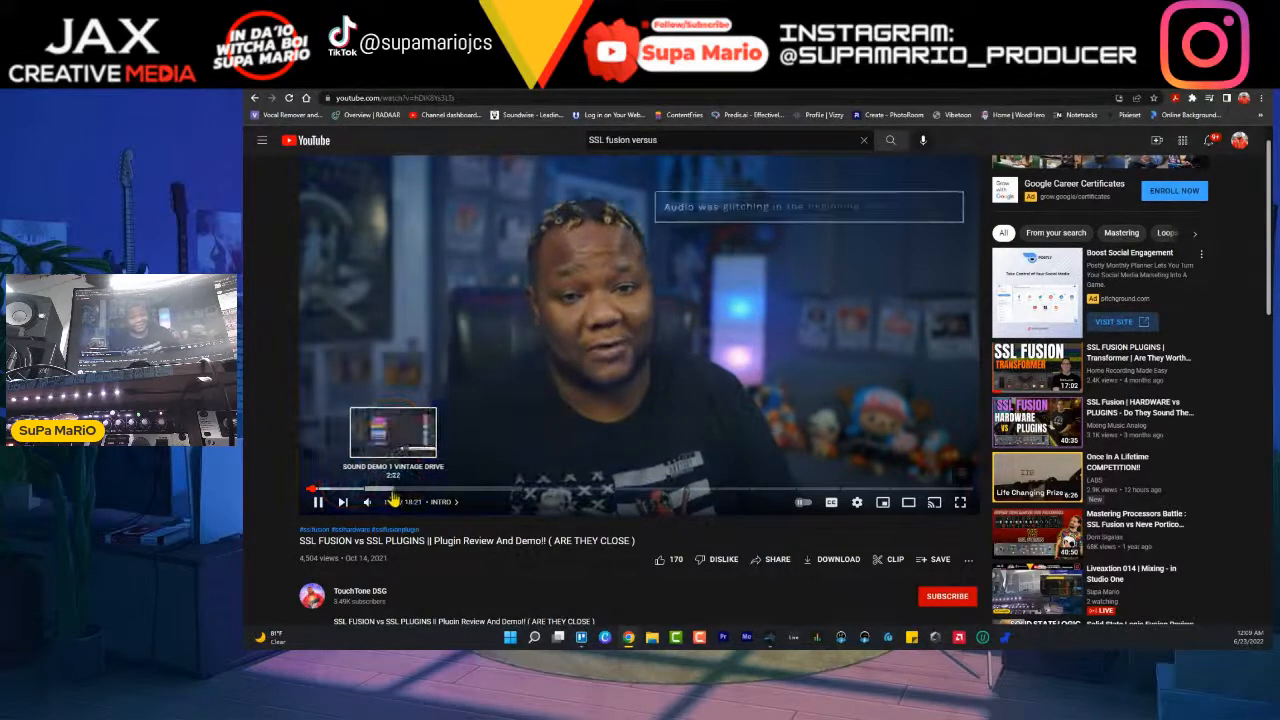
{"action": "left_click", "coordinate": [380, 492]}
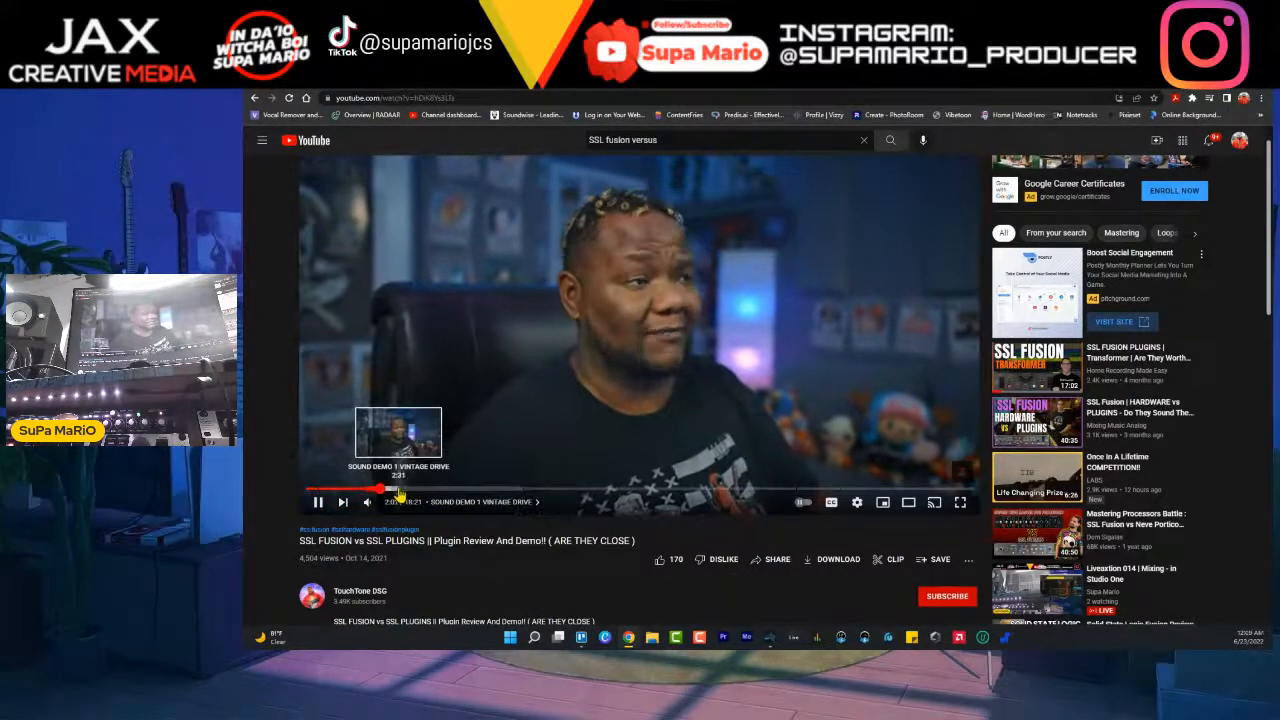
{"action": "left_click", "coordinate": [435, 491]}
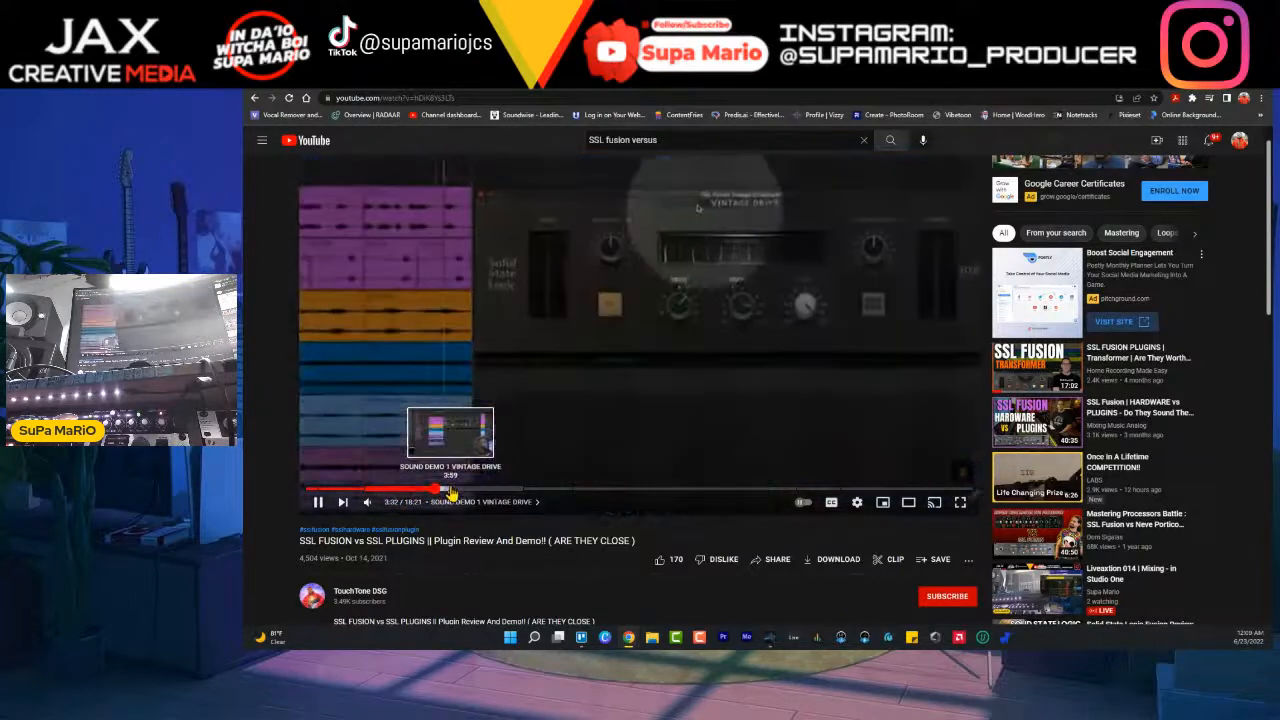
{"action": "left_click", "coordinate": [453, 491]}
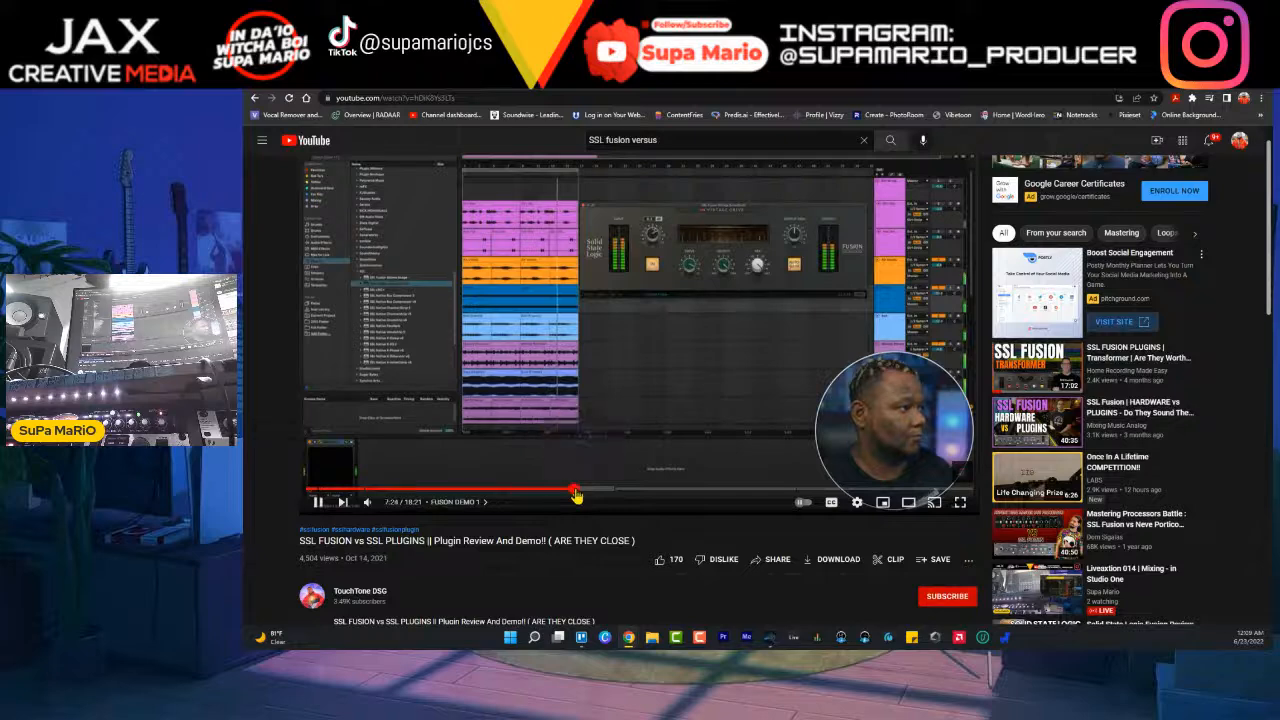
{"action": "left_click", "coordinate": [576, 491]}
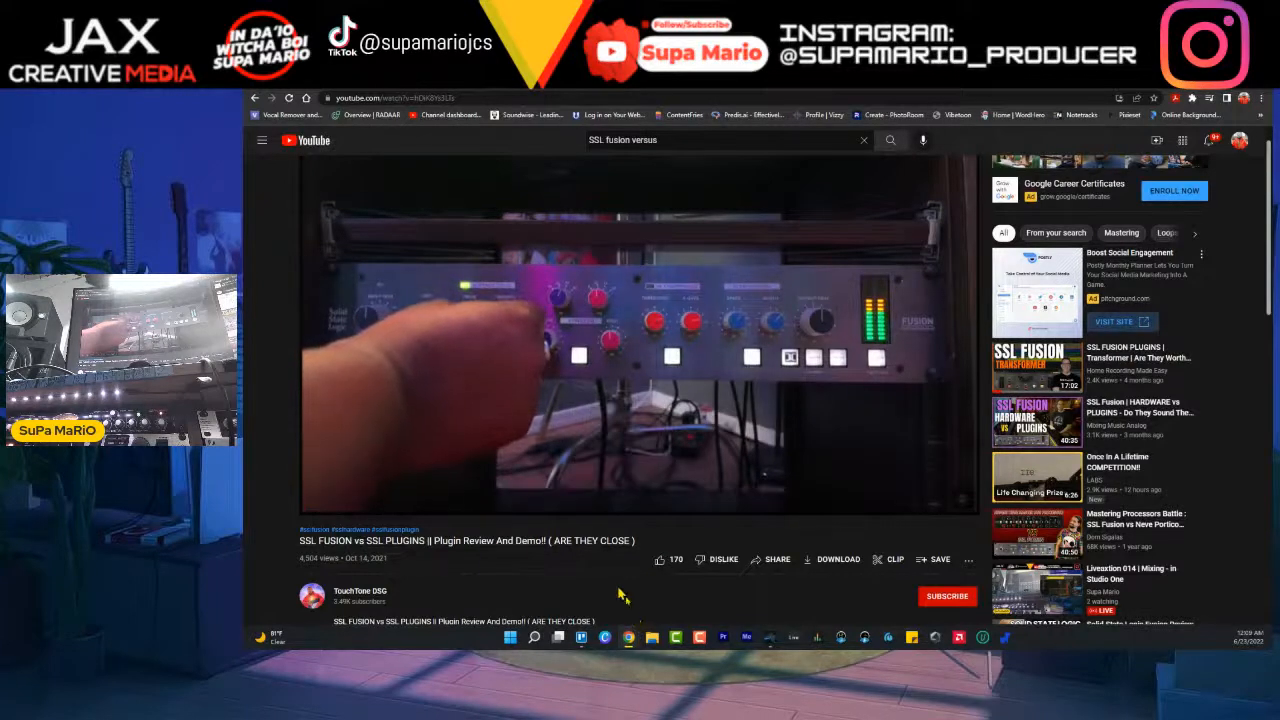
- Jump ahead to the video's AB comparison section and watch parts of it, pausing playback where needed
{"action": "left_click", "coordinate": [318, 503]}
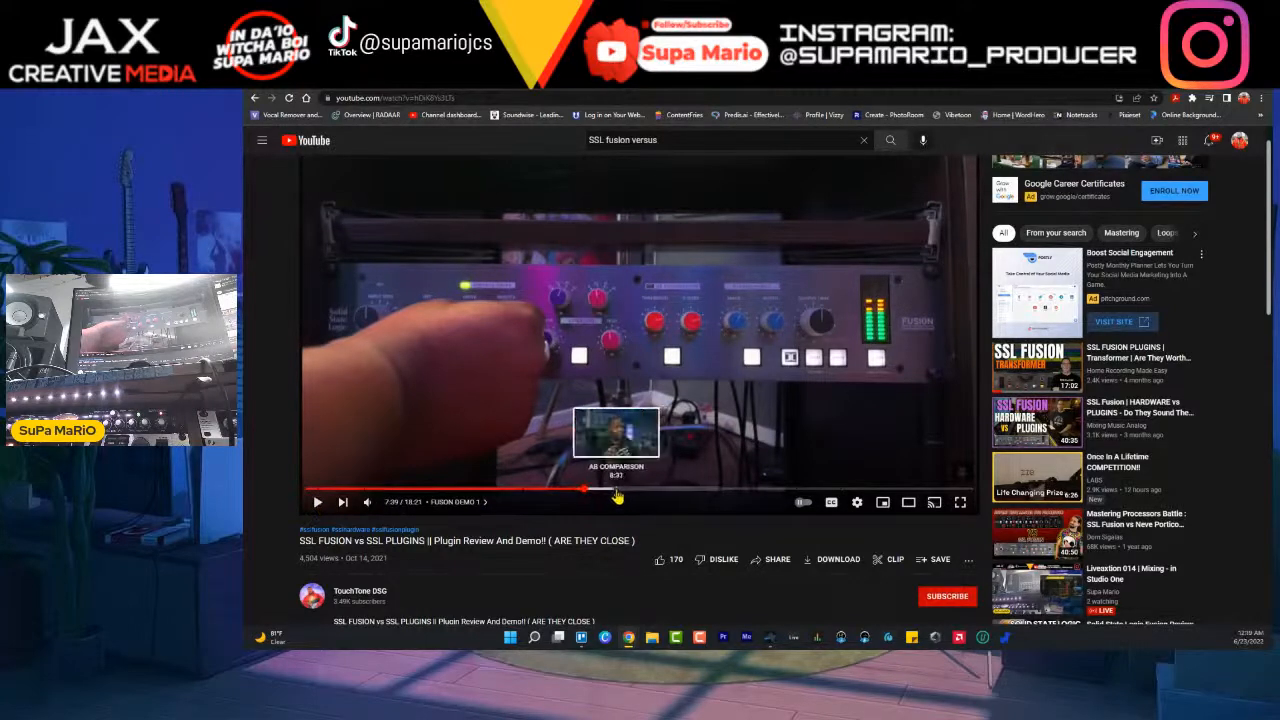
{"action": "left_click", "coordinate": [612, 490]}
{"action": "left_click", "coordinate": [316, 503]}
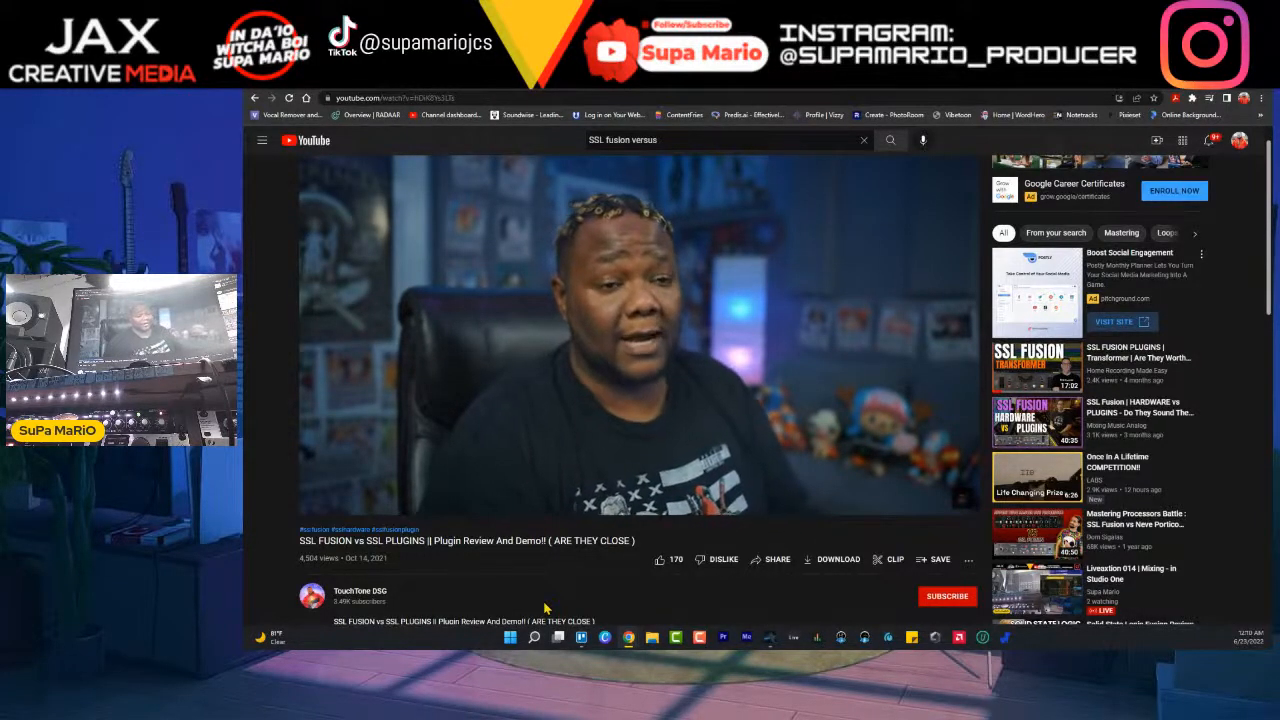
{"action": "mouse_move", "coordinate": [363, 495]}
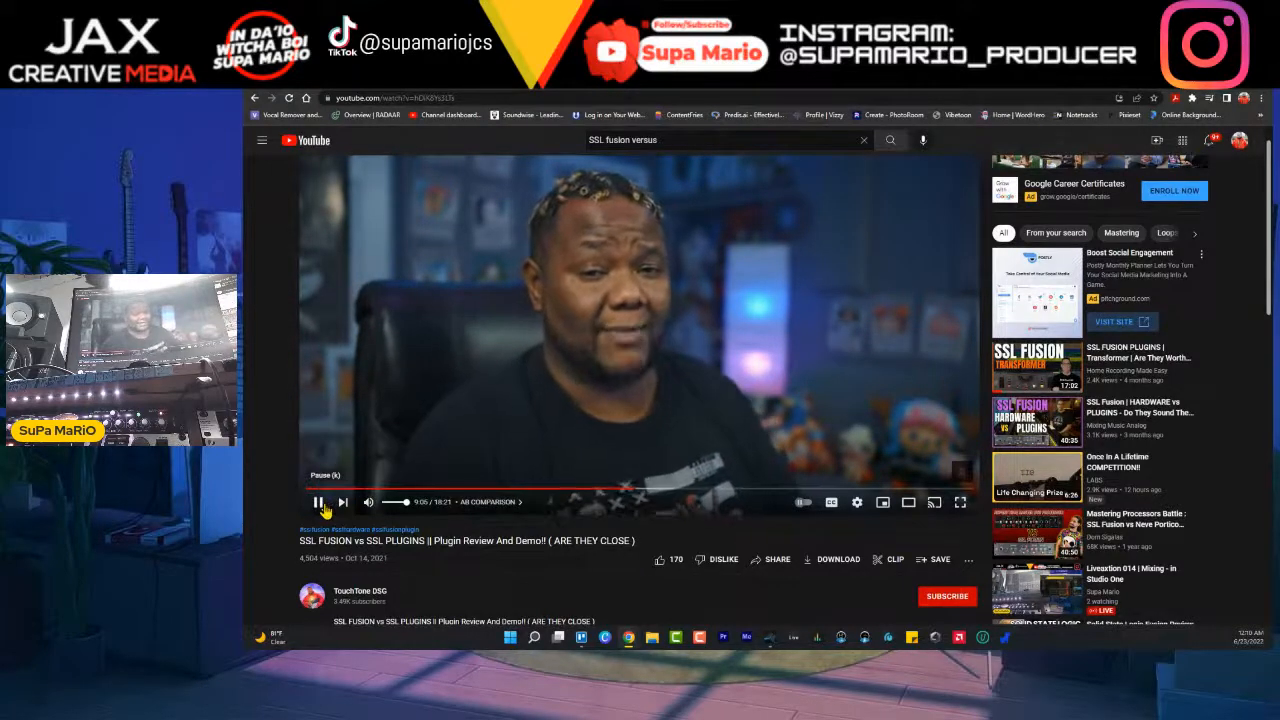
{"action": "left_click", "coordinate": [318, 503]}
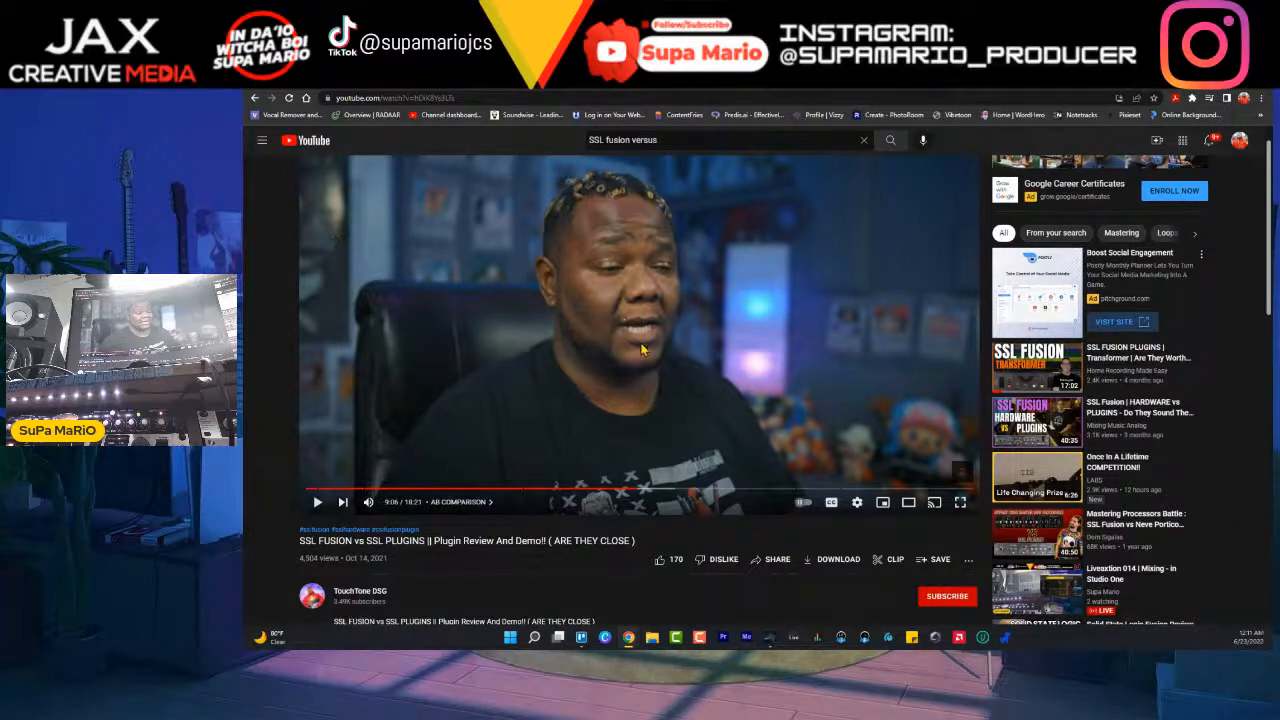
{"action": "left_click", "coordinate": [629, 490]}
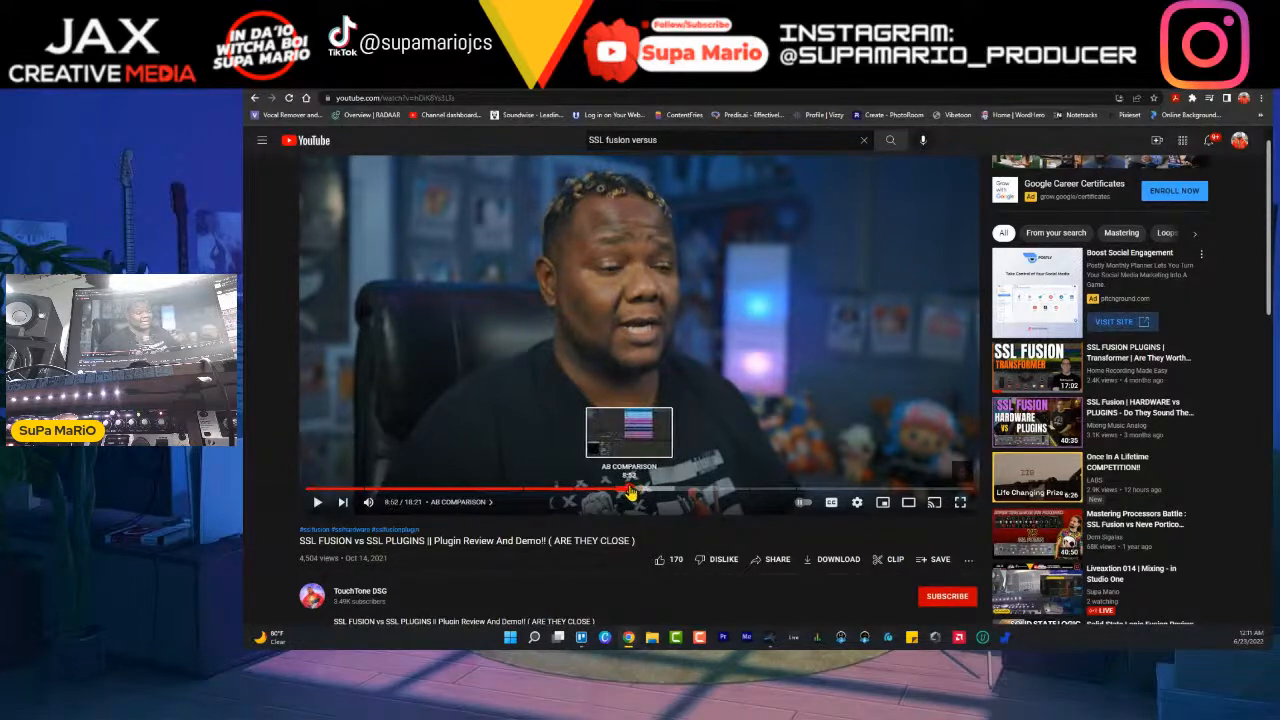
{"action": "left_click", "coordinate": [651, 490]}
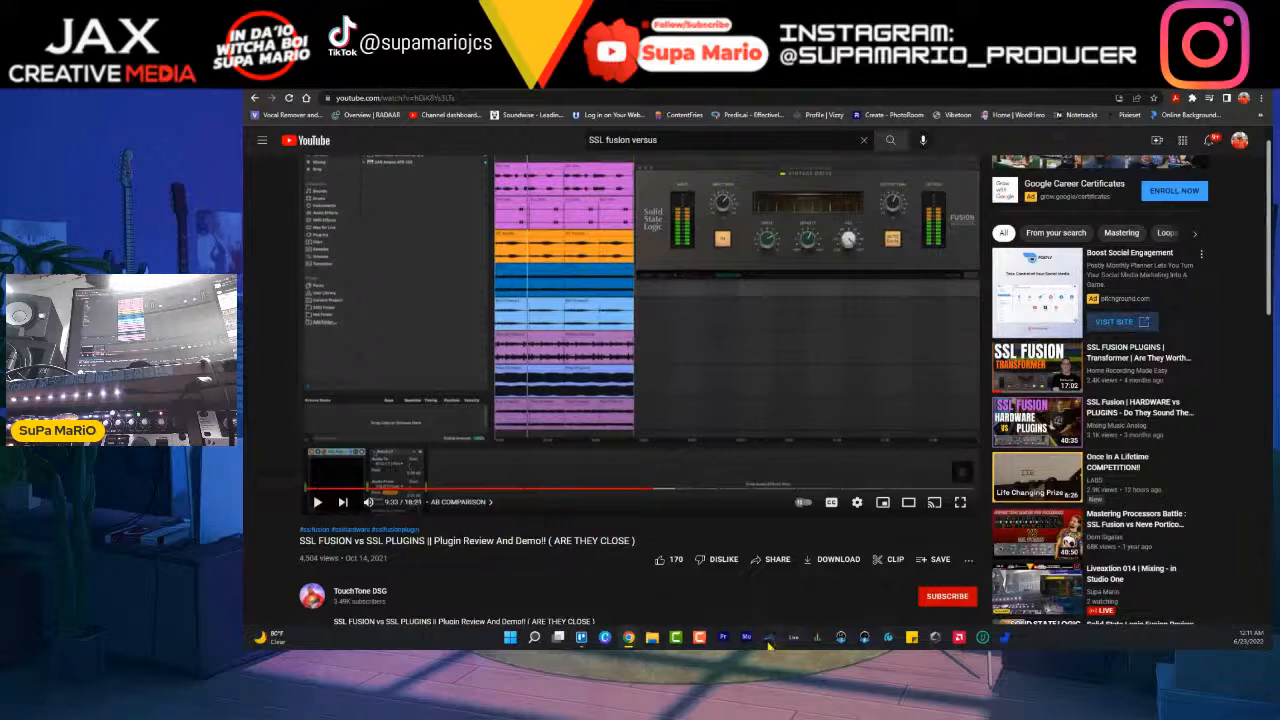
- Switch back to Studio One, play the song from about bar 57 and select the SubMix channel
{"action": "mouse_move", "coordinate": [771, 645]}
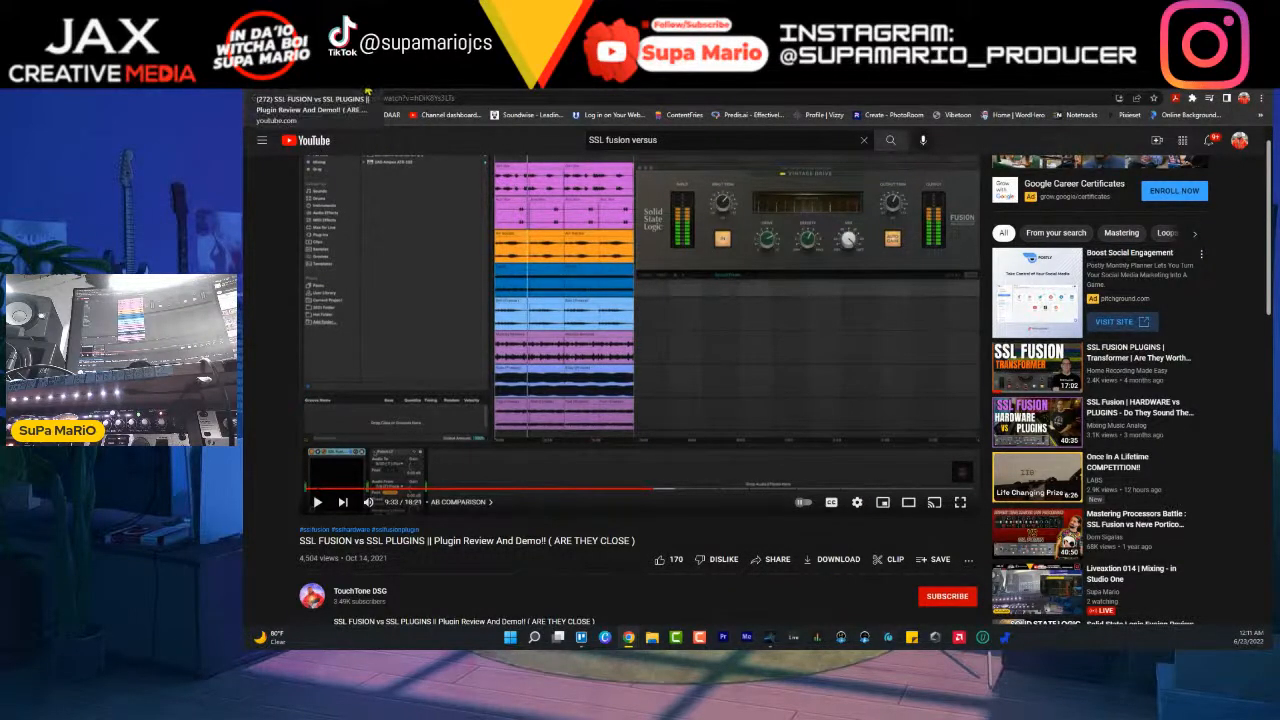
{"action": "key", "text": "alt+Tab"}
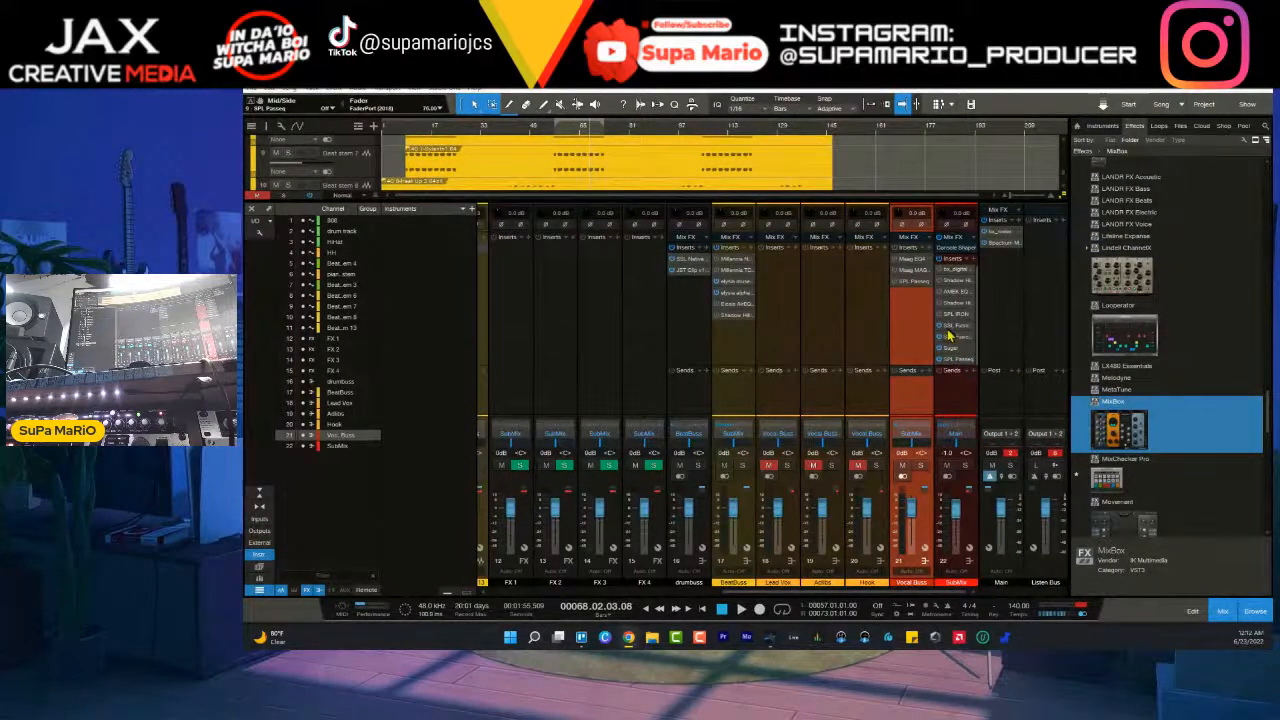
{"action": "left_click", "coordinate": [555, 132]}
{"action": "key", "text": "space"}
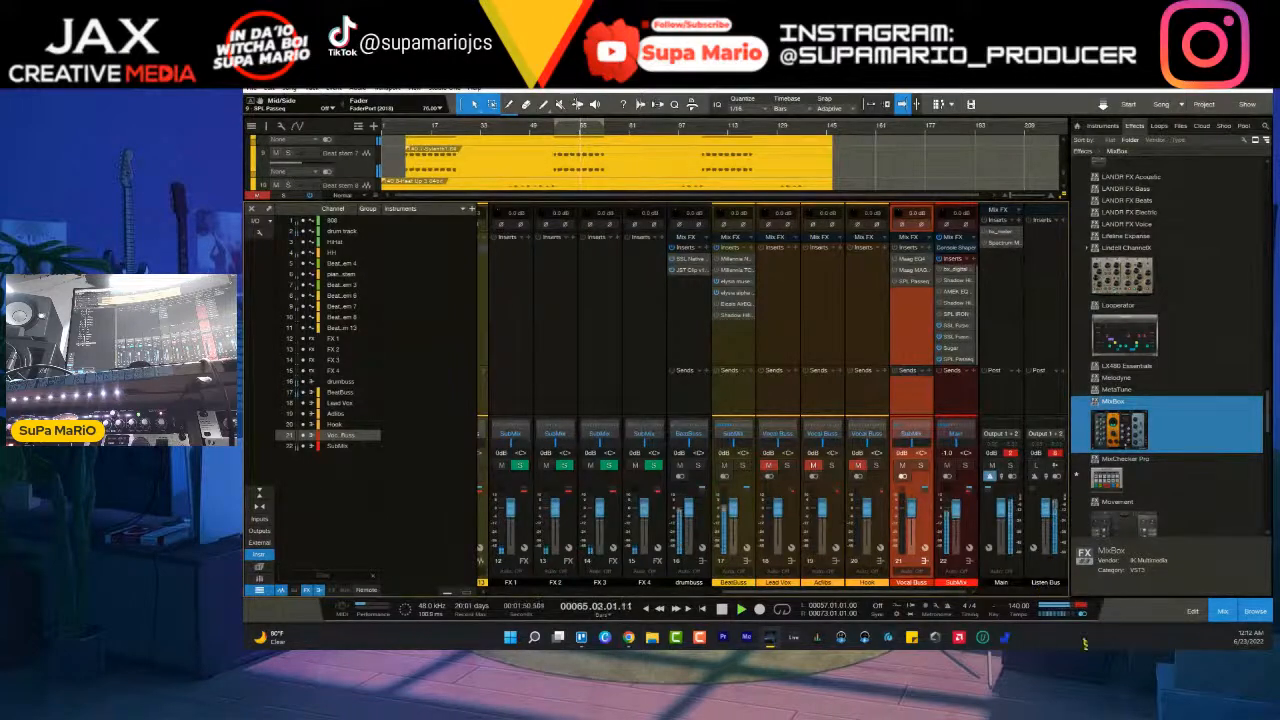
{"action": "left_click", "coordinate": [966, 518]}
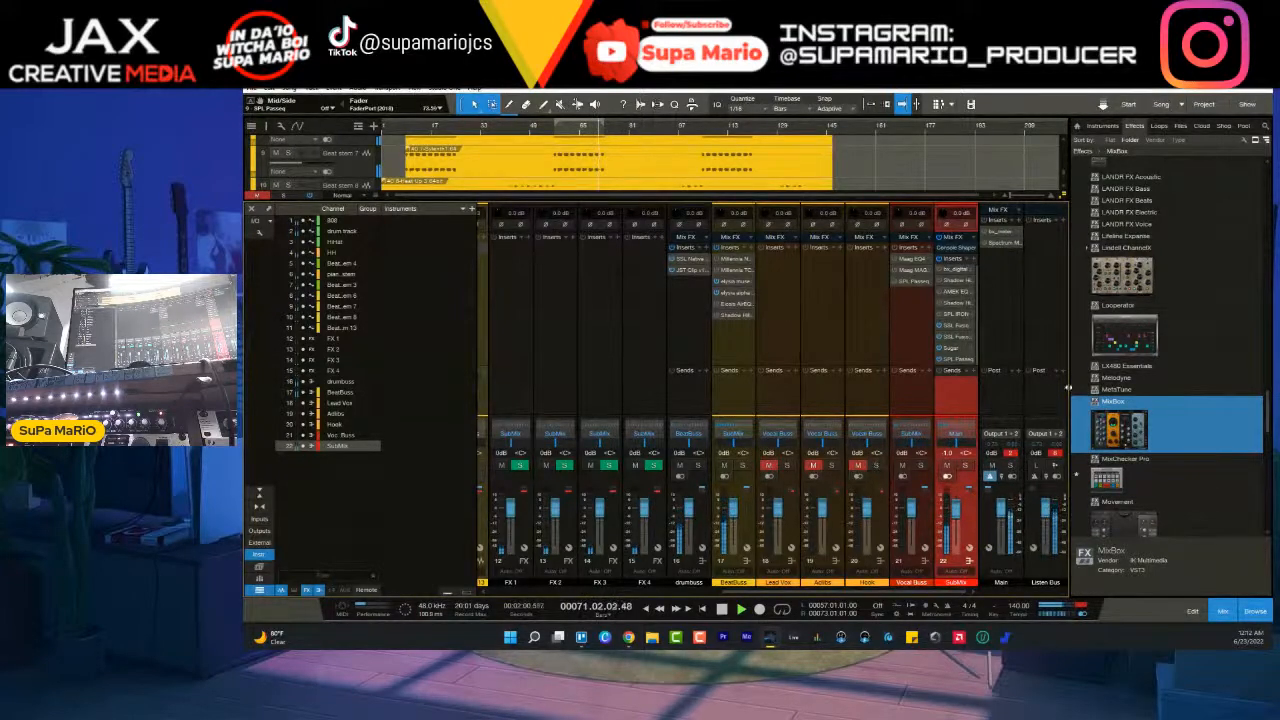
- Search the plug-in list for Streamliner and insert ADPTR Streamliner on the Main output channel
{"action": "left_click", "coordinate": [1018, 222]}
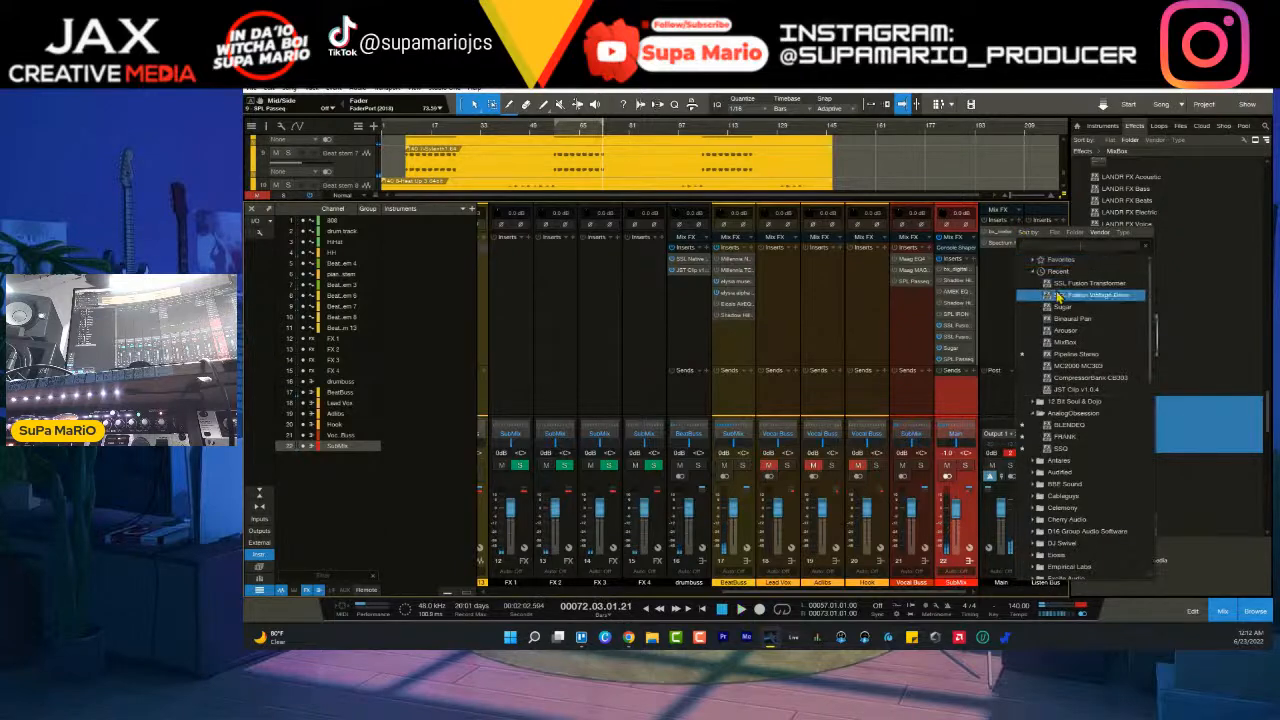
{"action": "left_click", "coordinate": [1088, 247]}
{"action": "type", "text": "streasm"}
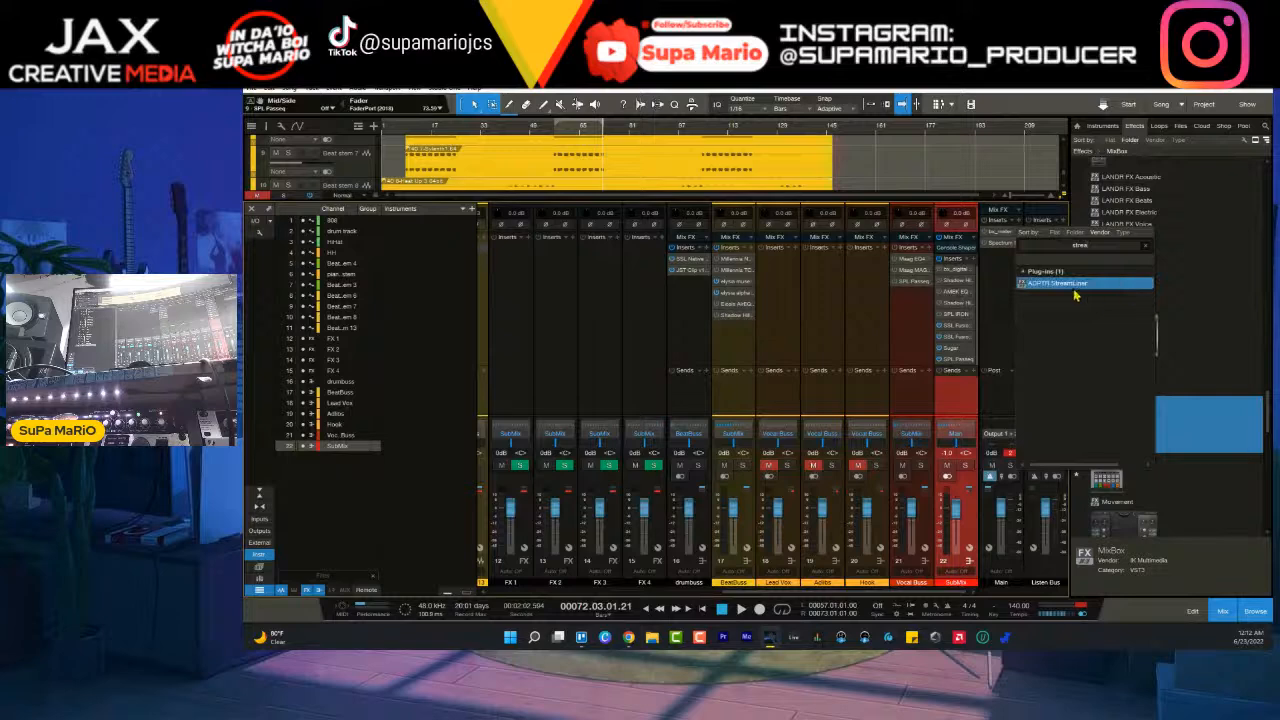
{"action": "double_click", "coordinate": [1060, 283]}
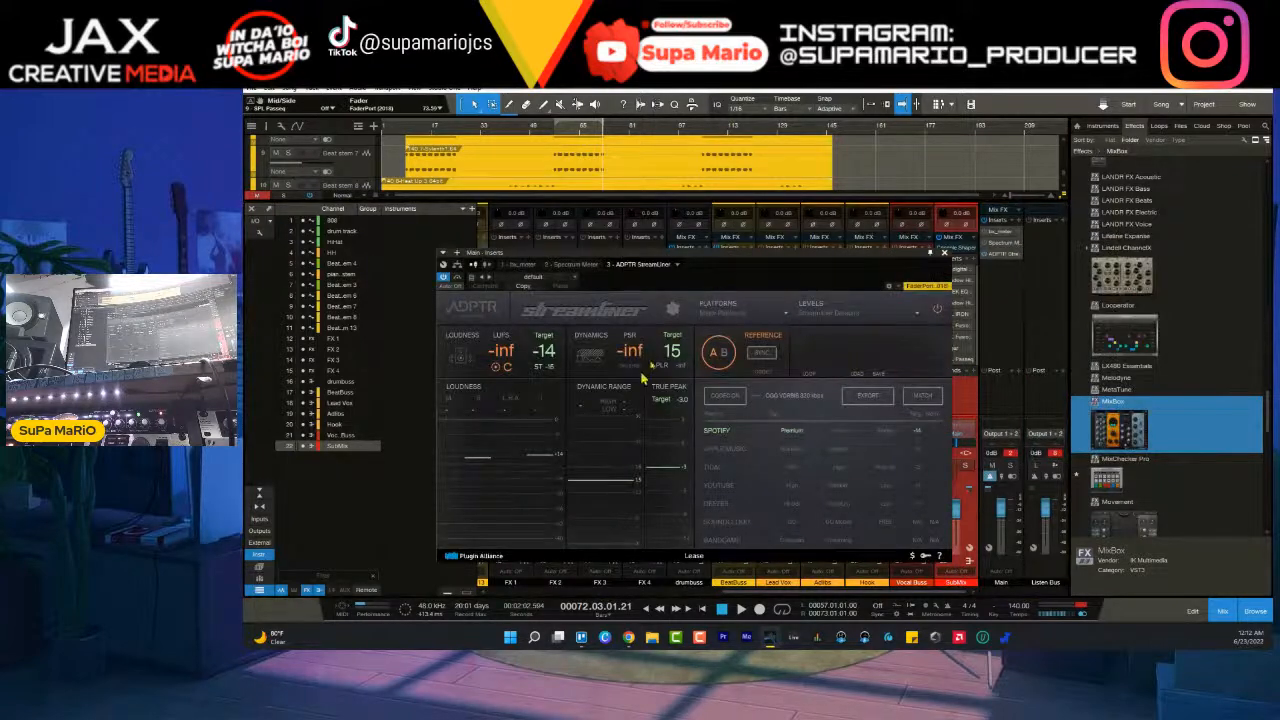
- Load the Social Media platform set in Streamliner, try Instagram and Facebook, and choose YouTube as the active platform
{"action": "left_click", "coordinate": [777, 318]}
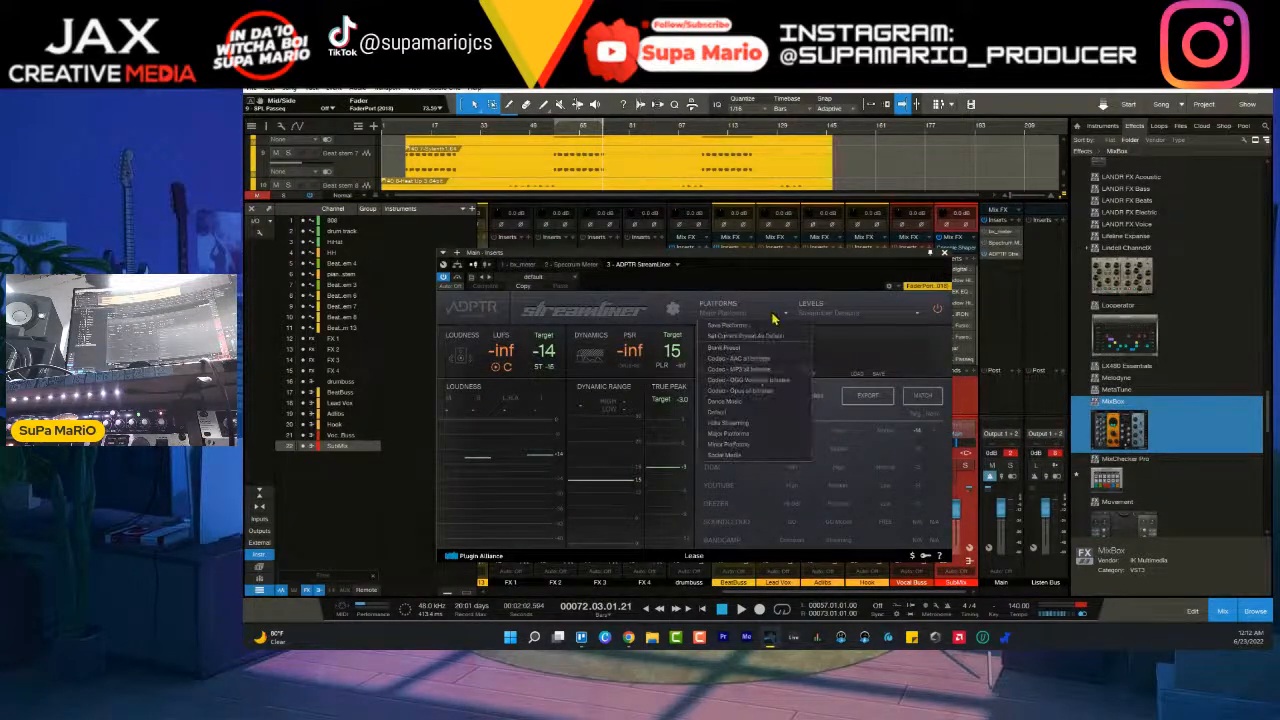
{"action": "left_click", "coordinate": [745, 462]}
{"action": "left_click", "coordinate": [719, 486]}
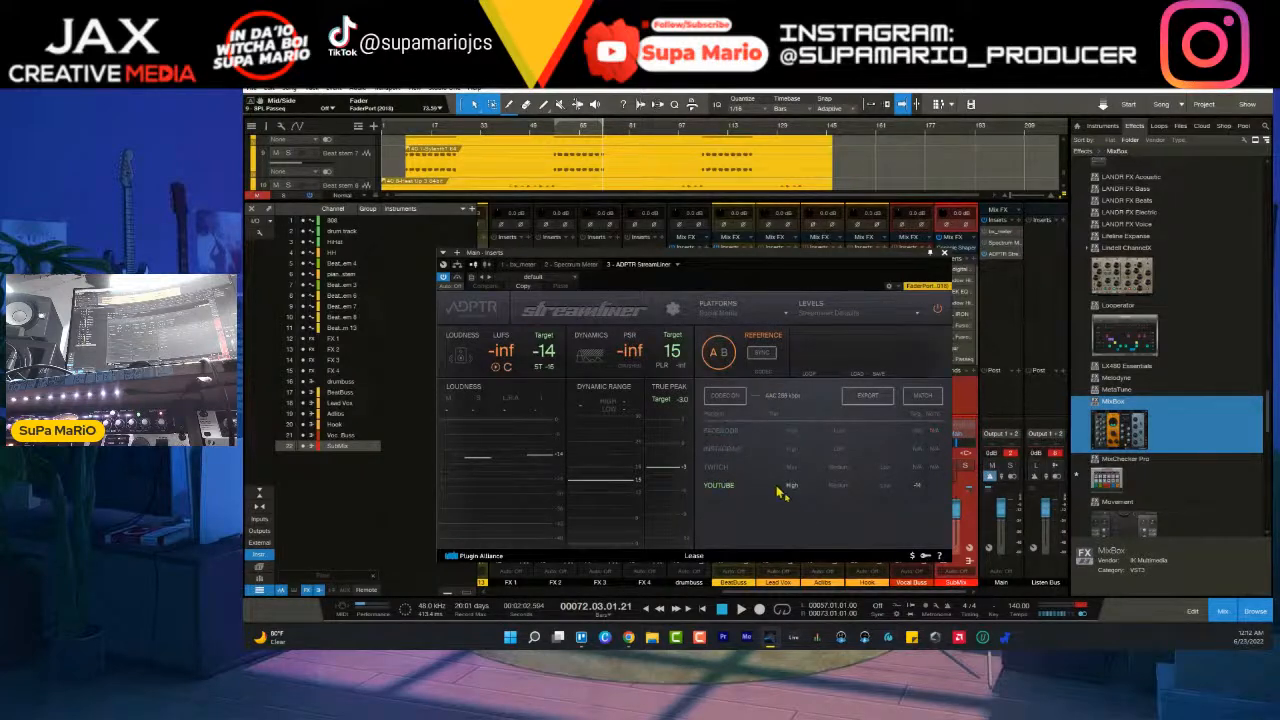
{"action": "left_click", "coordinate": [735, 450]}
{"action": "left_click", "coordinate": [731, 432]}
{"action": "left_click", "coordinate": [719, 486]}
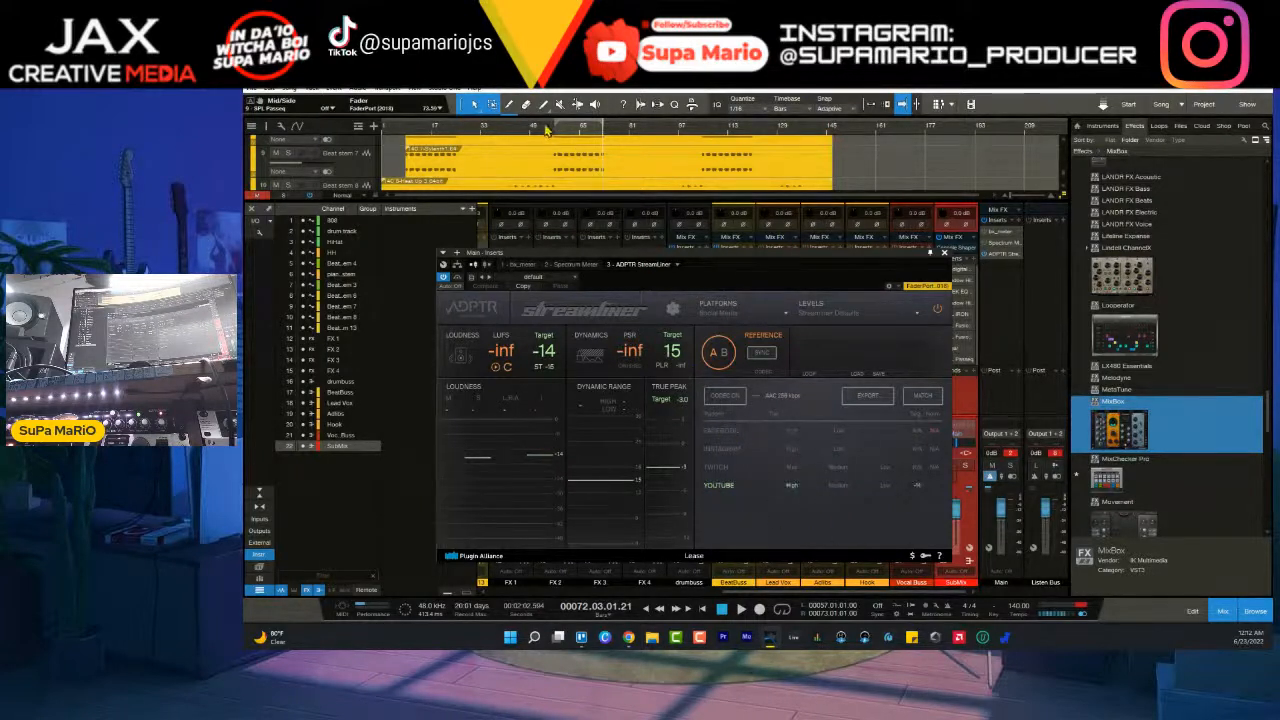
- Play the song from shortly after bar 49 and move the Streamliner window clear of the SubMix fader to check the loudness
{"action": "left_click", "coordinate": [543, 139]}
{"action": "key", "text": "space"}
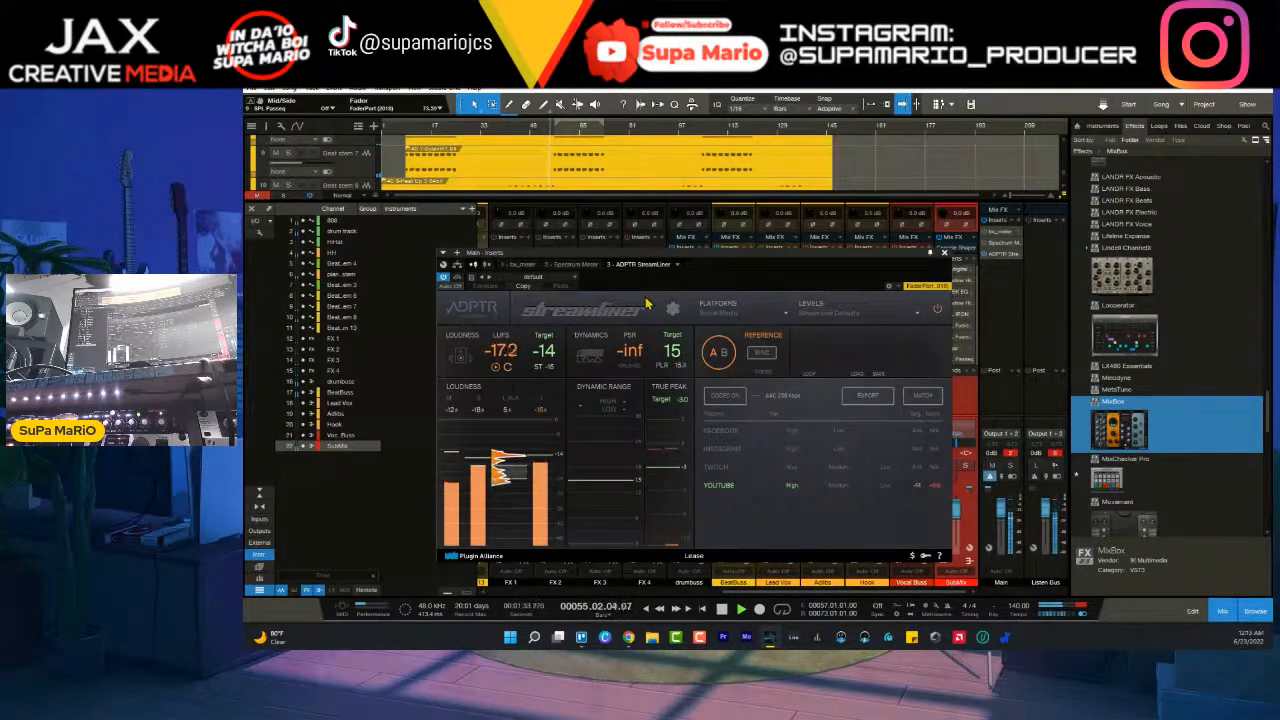
{"action": "left_click_drag", "start_coordinate": [780, 260], "coordinate": [722, 250]}
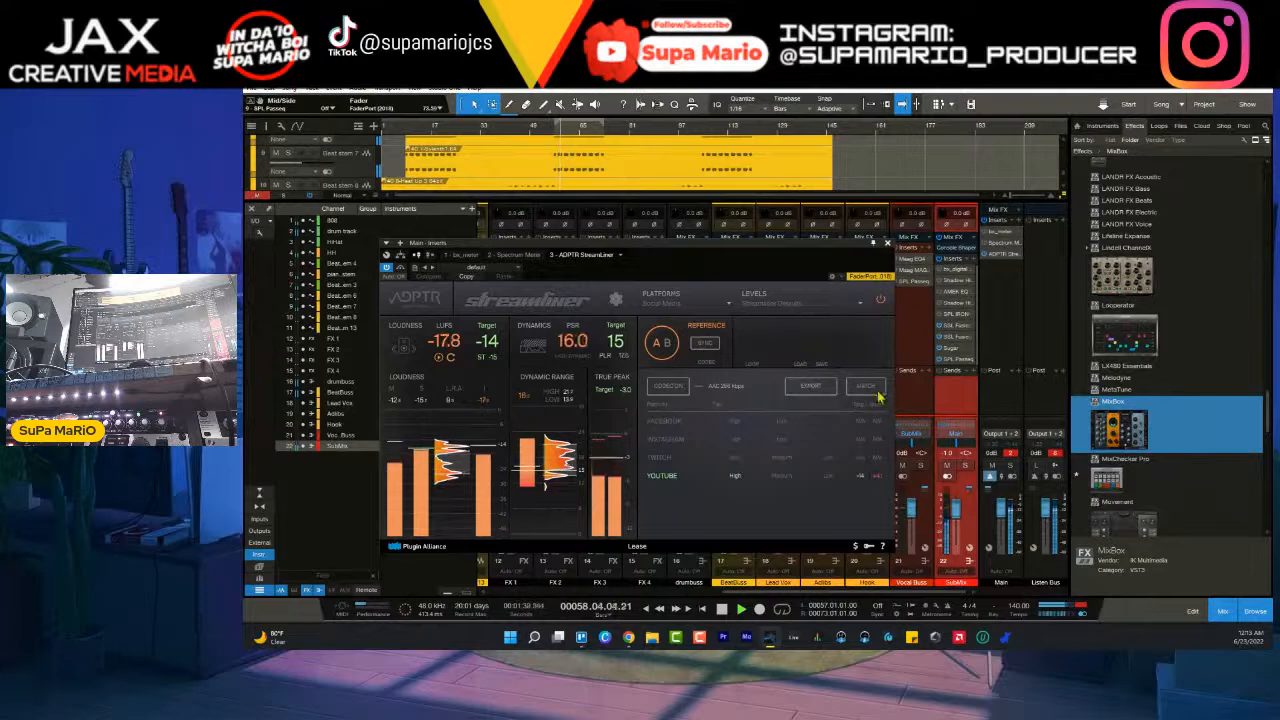
- Set the SubMix fader to 0 dB during playback, with the Streamliner window back in view, and reset its loudness measurement
{"action": "left_click", "coordinate": [968, 530]}
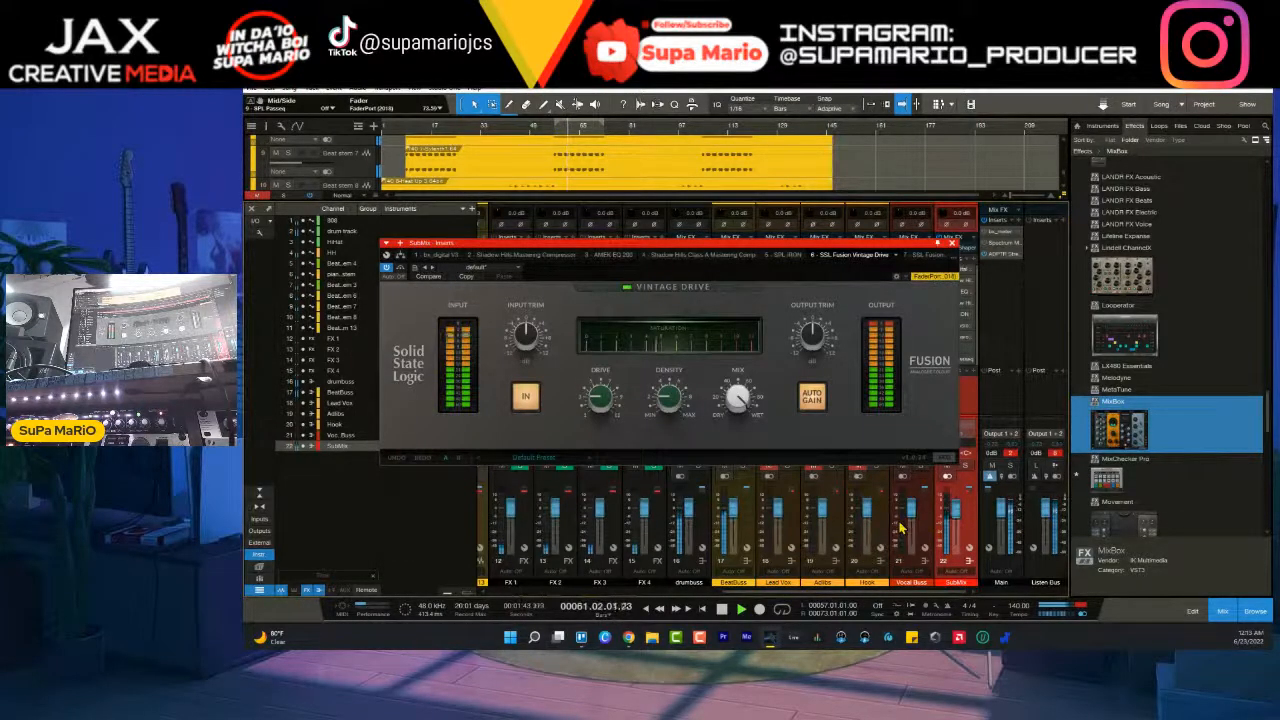
{"action": "left_click", "coordinate": [953, 243]}
{"action": "left_click", "coordinate": [1001, 254]}
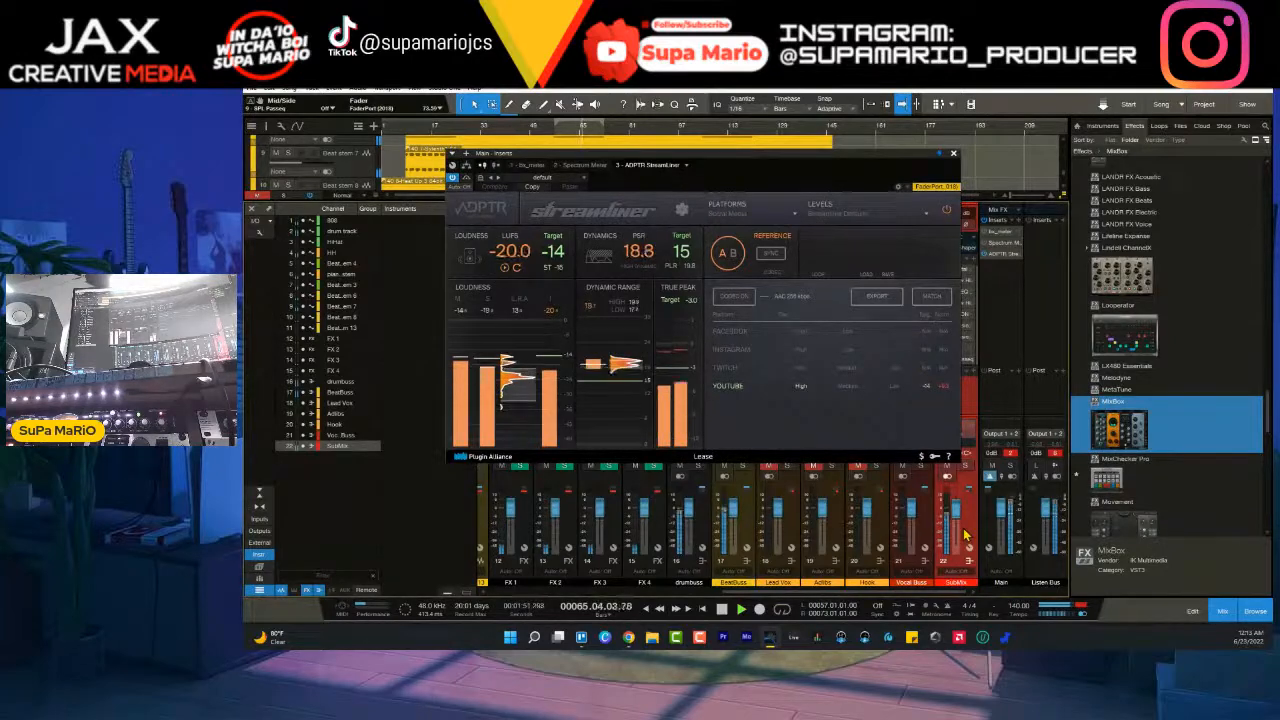
{"action": "left_click_drag", "start_coordinate": [900, 160], "coordinate": [876, 157]}
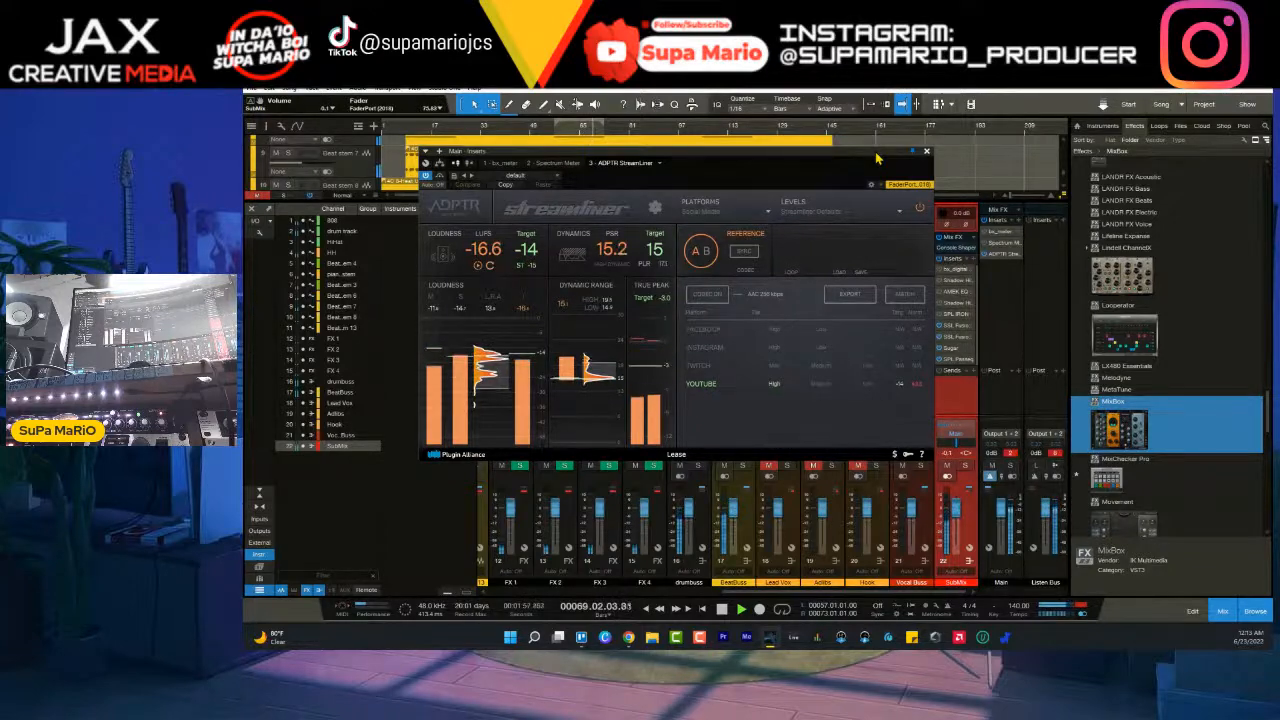
{"action": "left_click", "coordinate": [490, 267]}
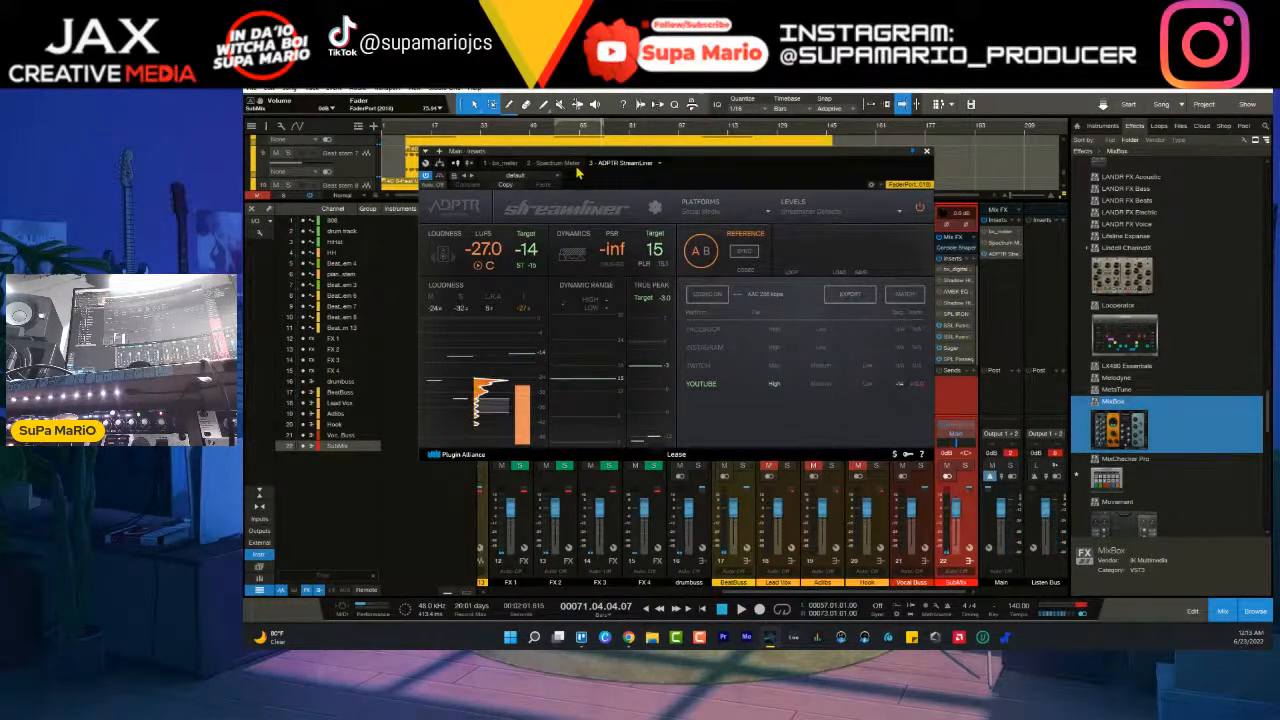
- Go through the SubMix inserts from SPL Passeq to Sugar and reposition the Sugar window so its controls are fully visible
{"action": "left_click", "coordinate": [965, 359]}
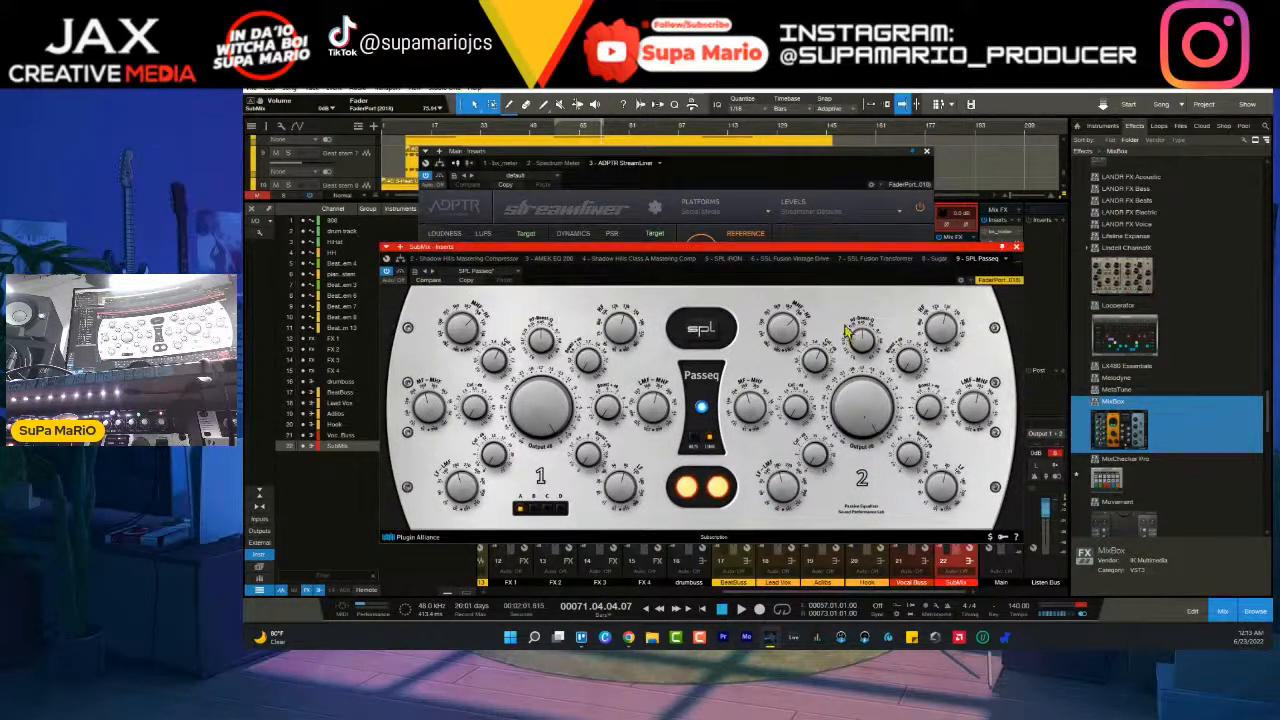
{"action": "left_click", "coordinate": [938, 259]}
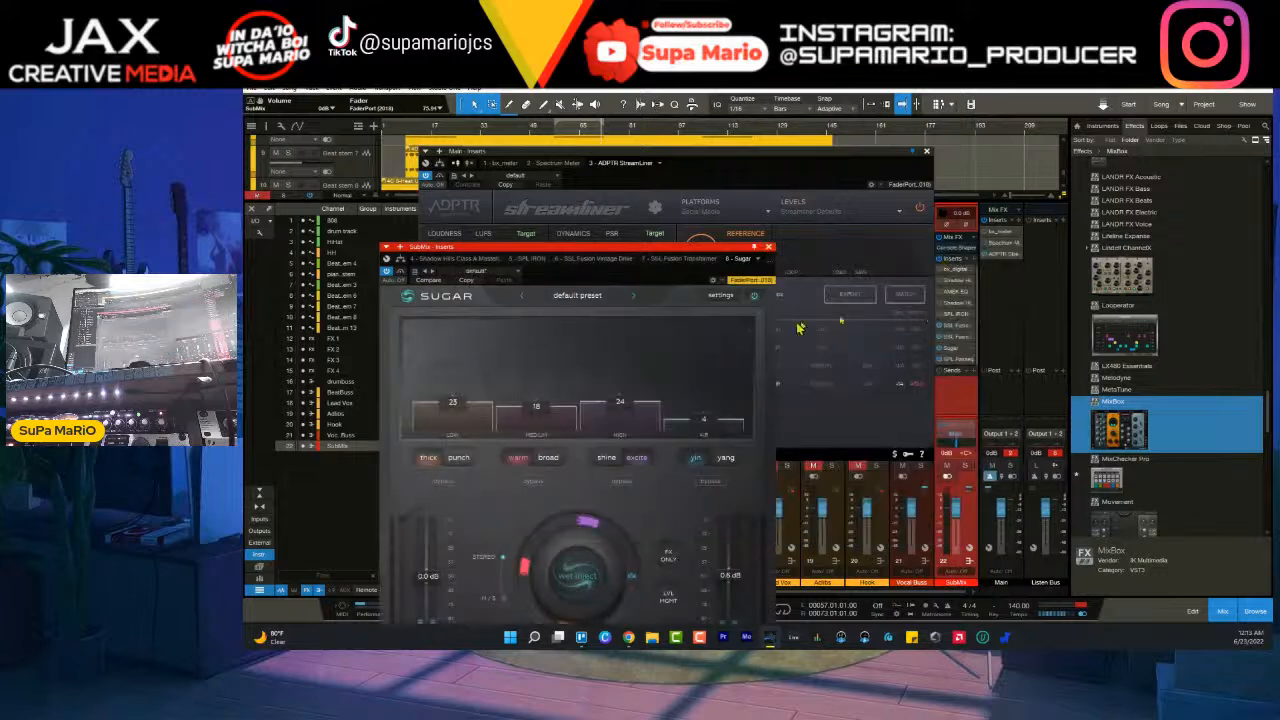
{"action": "left_click_drag", "start_coordinate": [724, 251], "coordinate": [696, 142]}
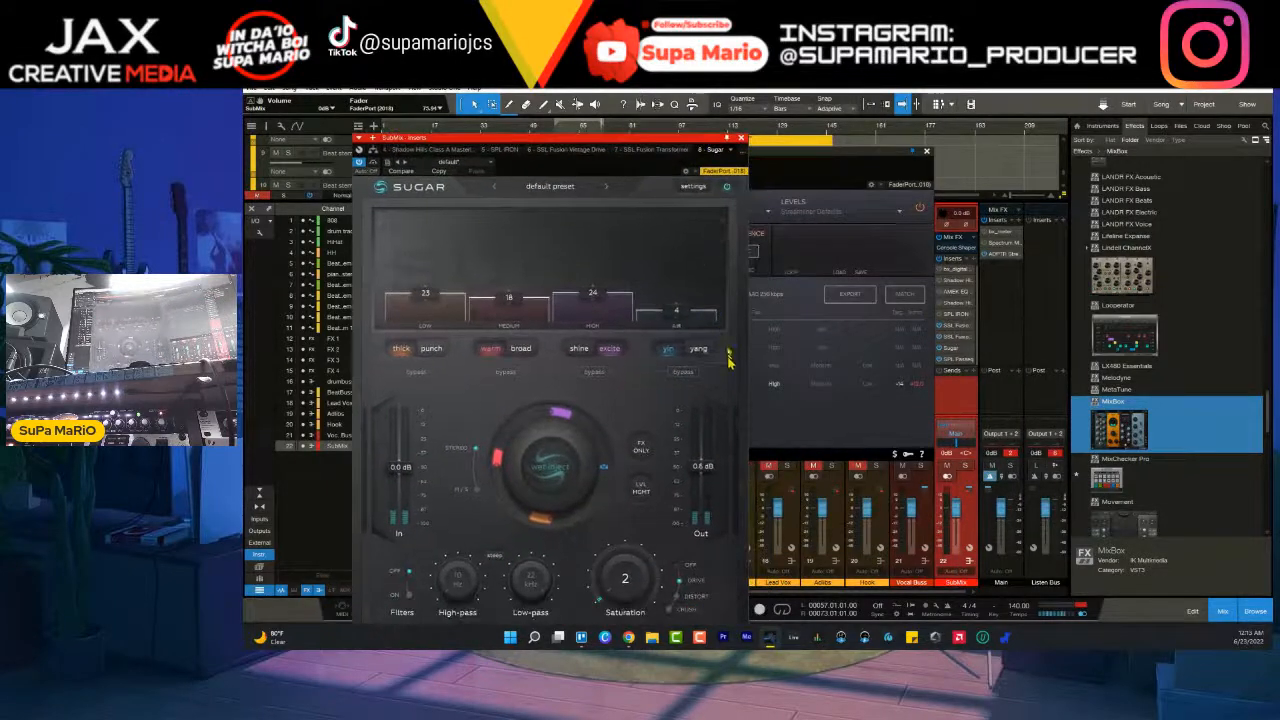
- Hide the scratch pad, restart playback and place the Sugar window beside Streamliner so both meters can be watched
{"action": "left_click", "coordinate": [937, 106]}
{"action": "key", "text": "space"}
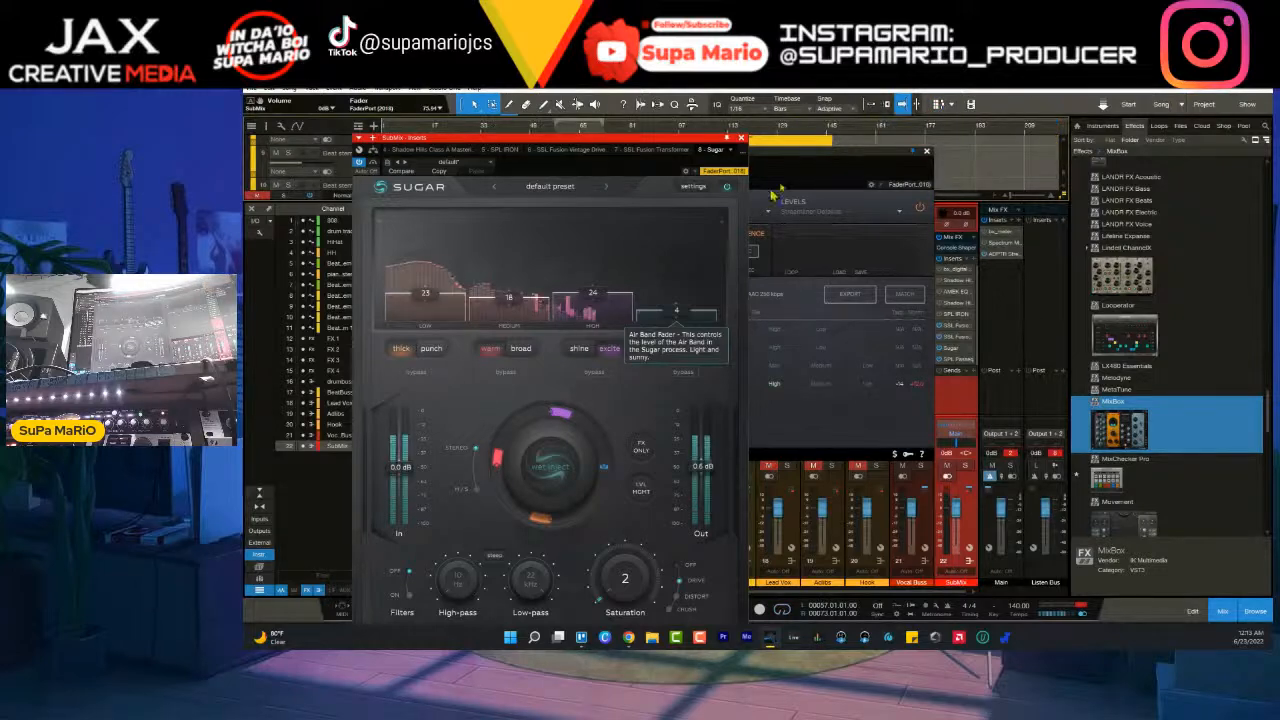
{"action": "left_click_drag", "start_coordinate": [628, 139], "coordinate": [660, 92]}
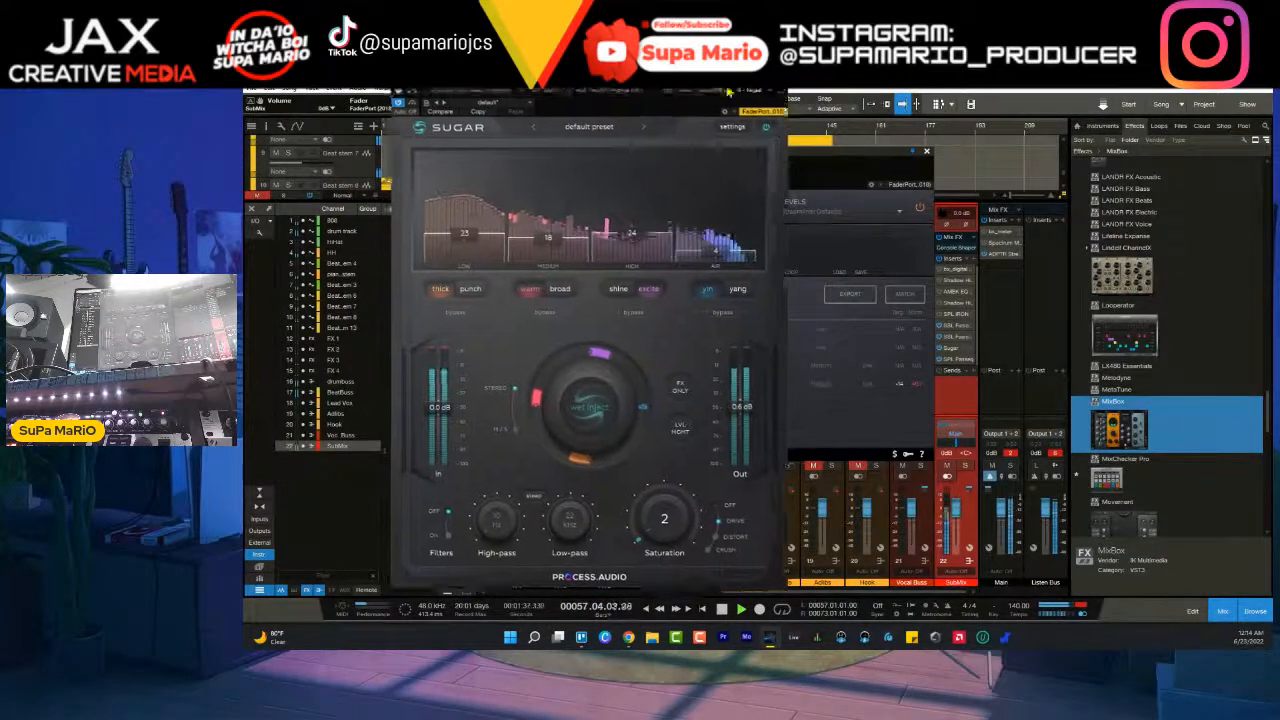
{"action": "left_click_drag", "start_coordinate": [700, 101], "coordinate": [915, 101]}
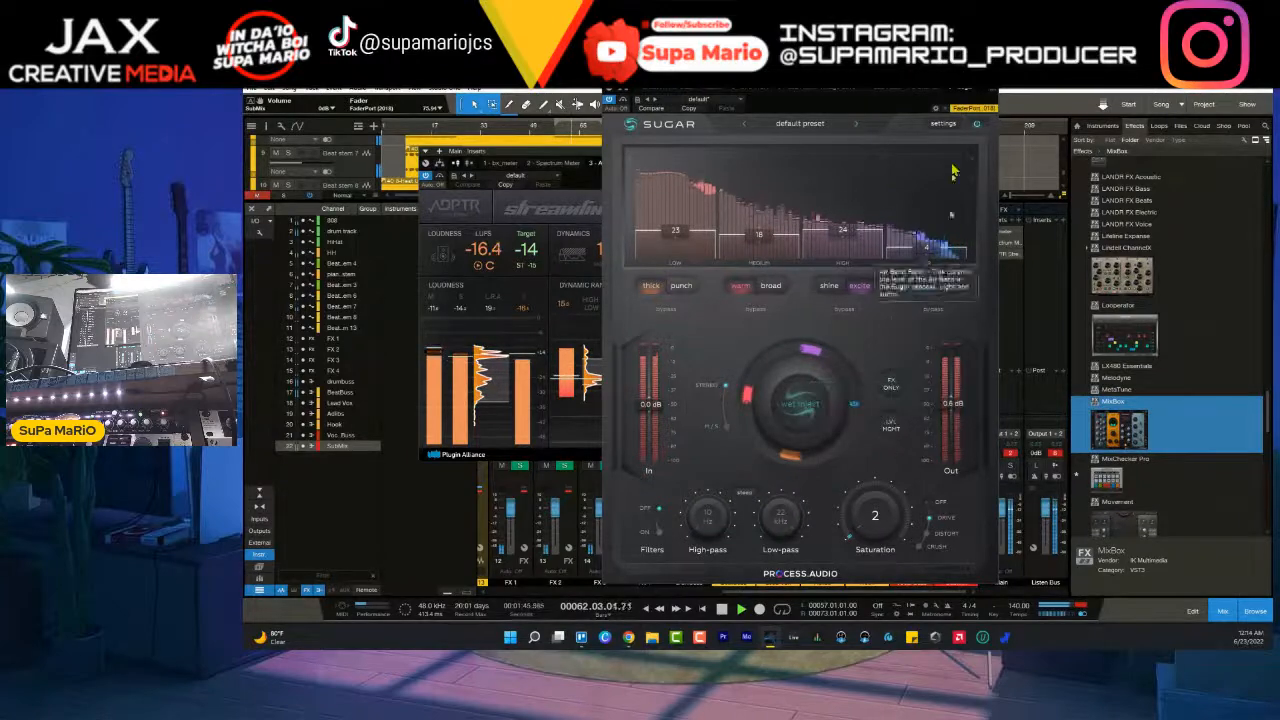
- Close Sugar, shift the Streamliner window clear of the SubMix inserts, and inspect SPL Passeq before closing it
{"action": "left_click", "coordinate": [990, 77]}
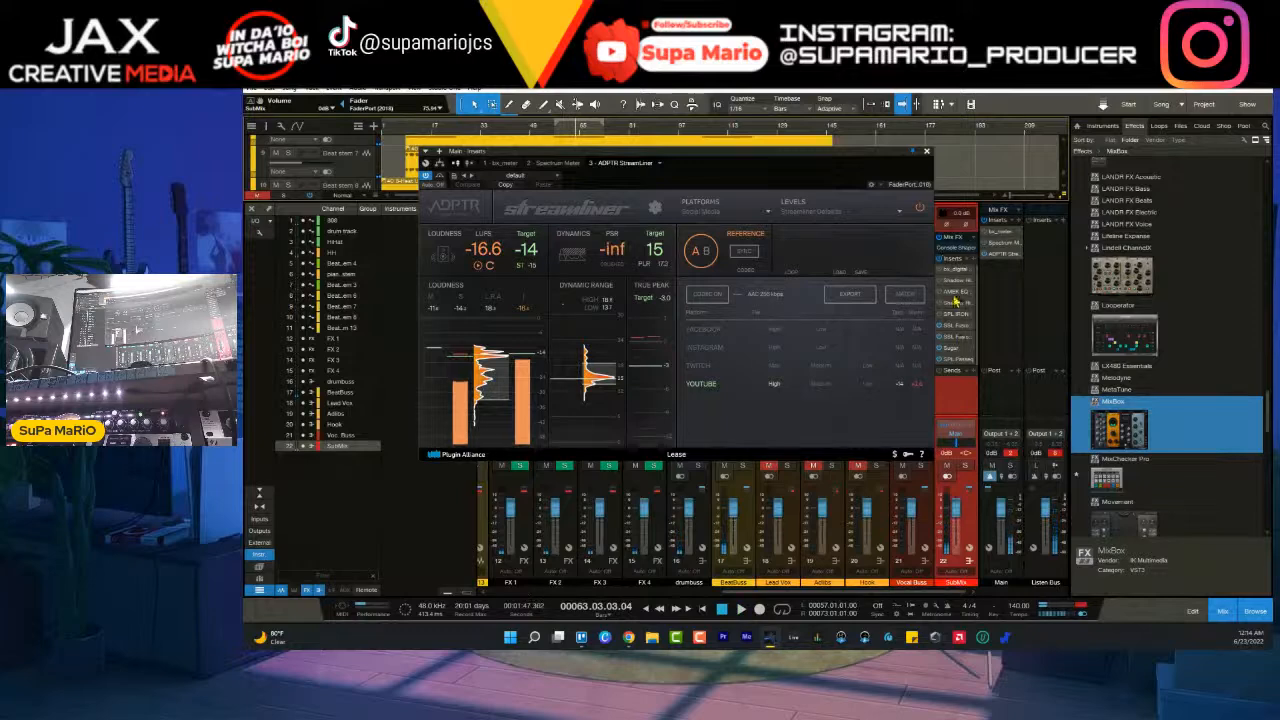
{"action": "mouse_move", "coordinate": [876, 156]}
{"action": "left_mouse_down"}
{"action": "mouse_move", "coordinate": [830, 166]}
{"action": "mouse_move", "coordinate": [856, 159]}
{"action": "left_mouse_up"}
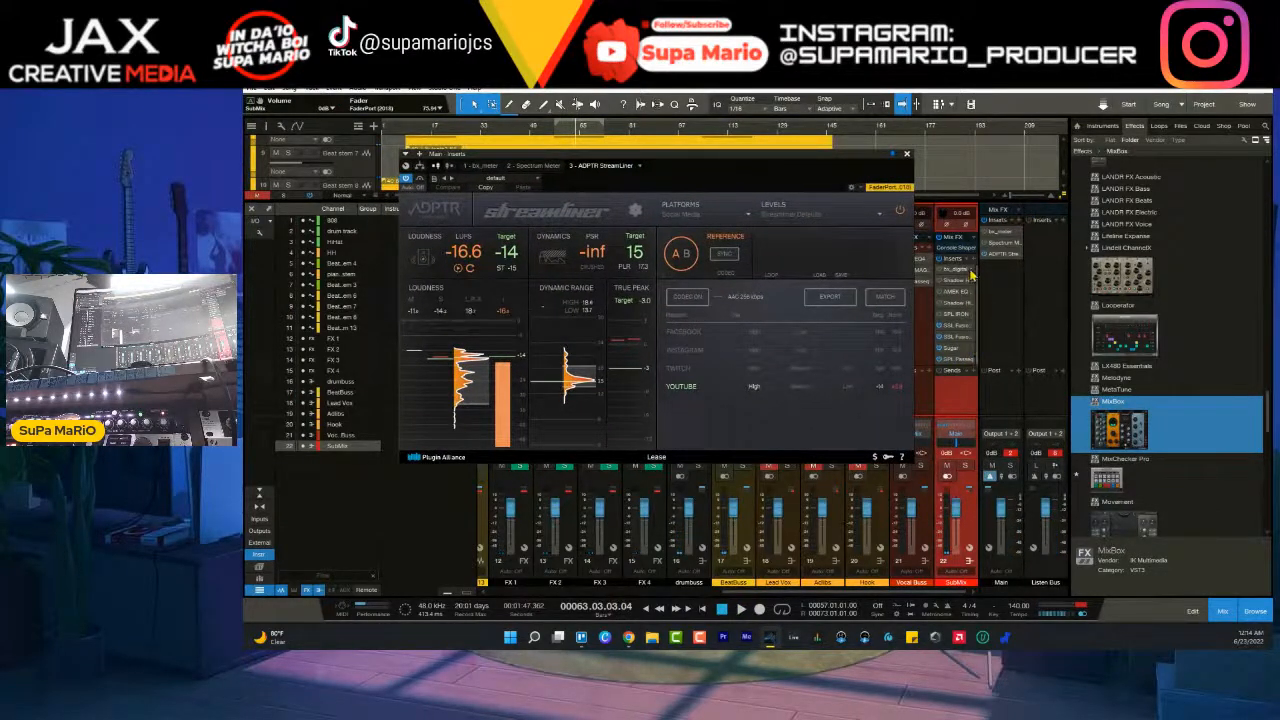
{"action": "left_click", "coordinate": [960, 360]}
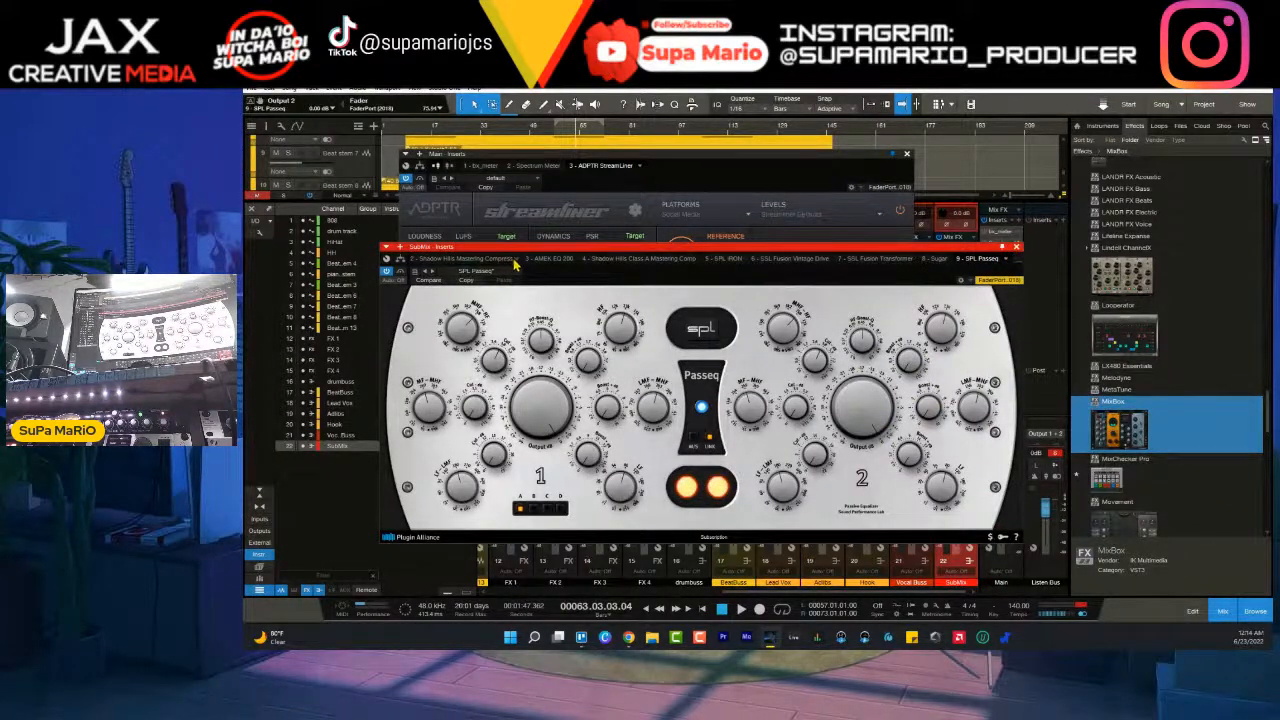
{"action": "left_click", "coordinate": [1016, 247]}
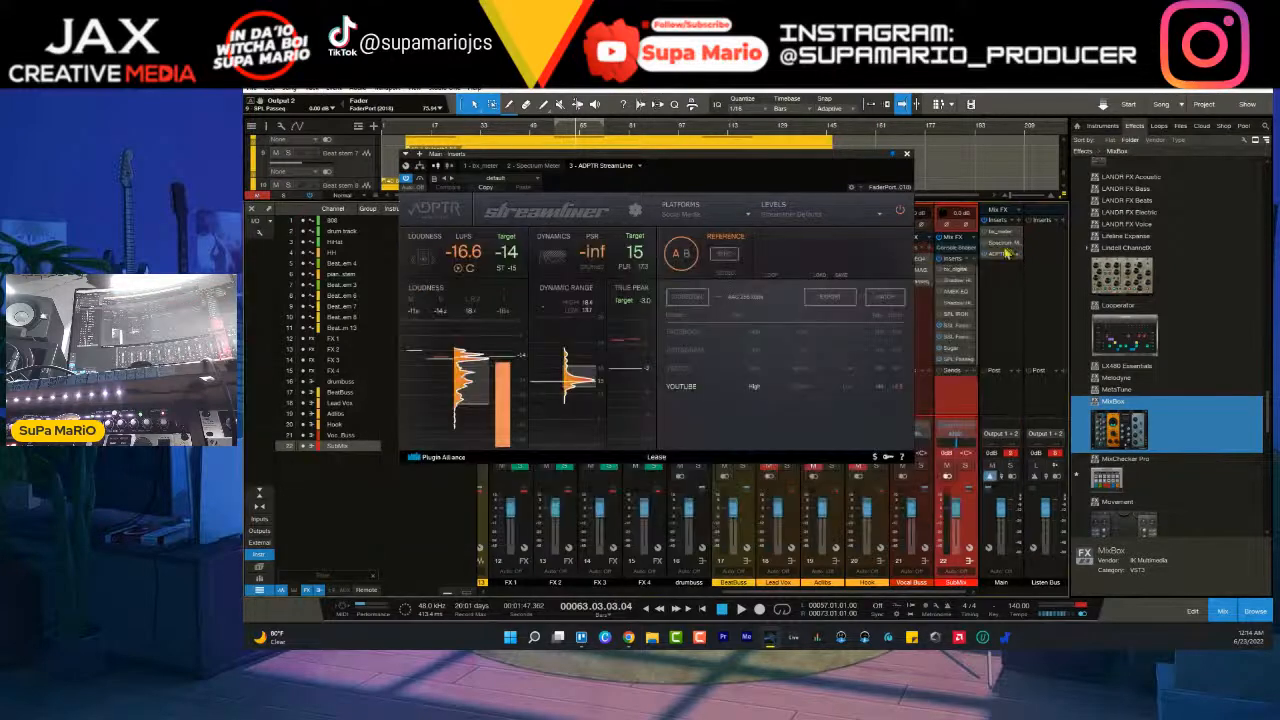
- Add Mixtool as the last insert on the SubMix channel and place its window over the unused side of Streamliner
{"action": "left_click", "coordinate": [977, 264]}
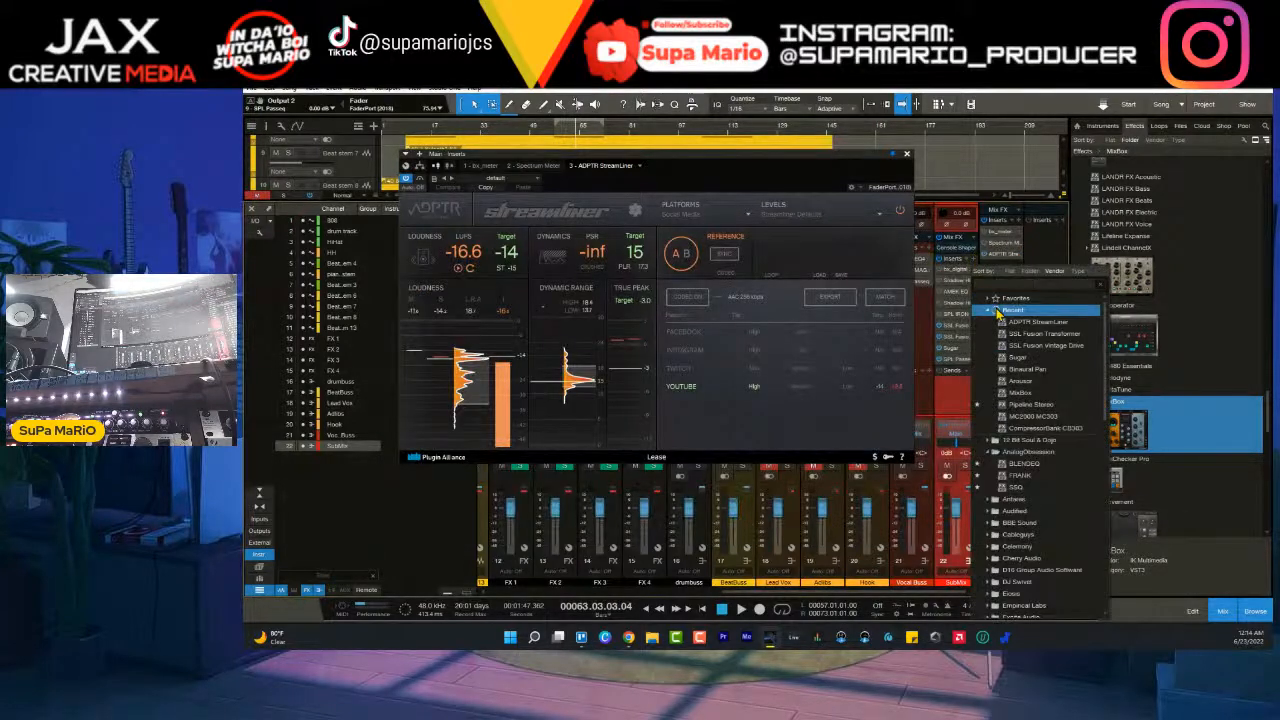
{"action": "type", "text": "maxi"}
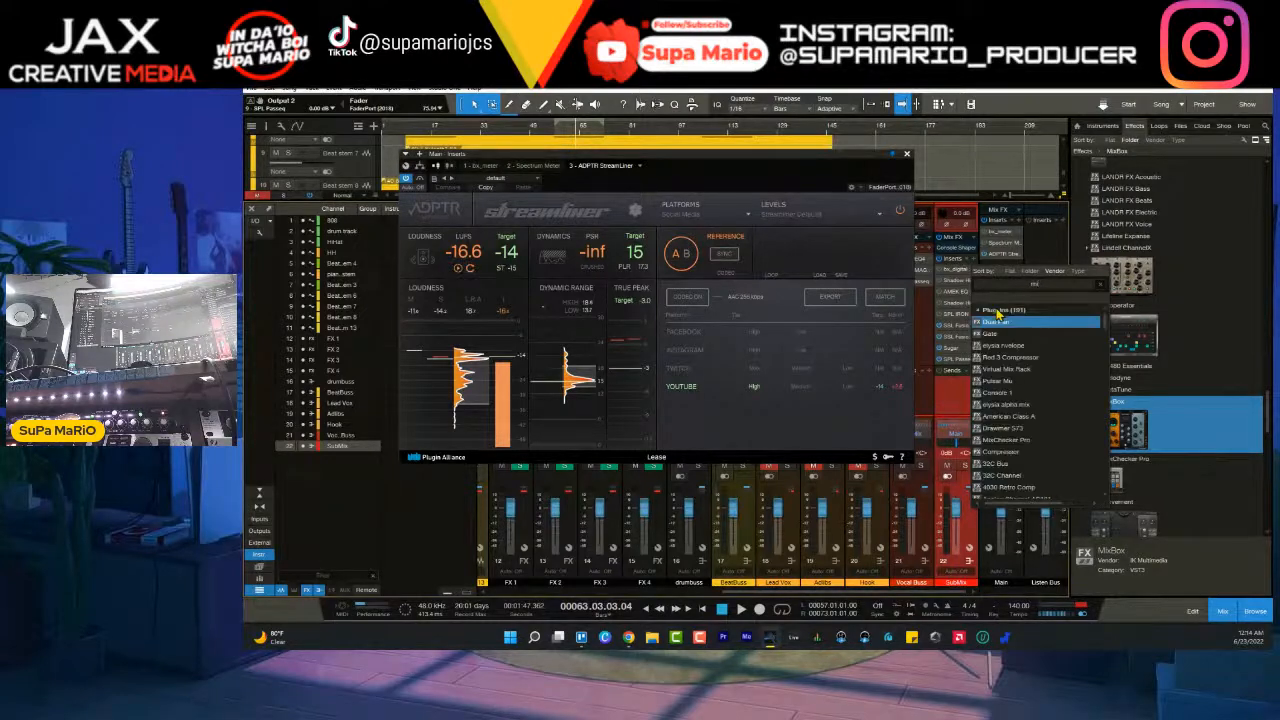
{"action": "type", "text": "xb"}
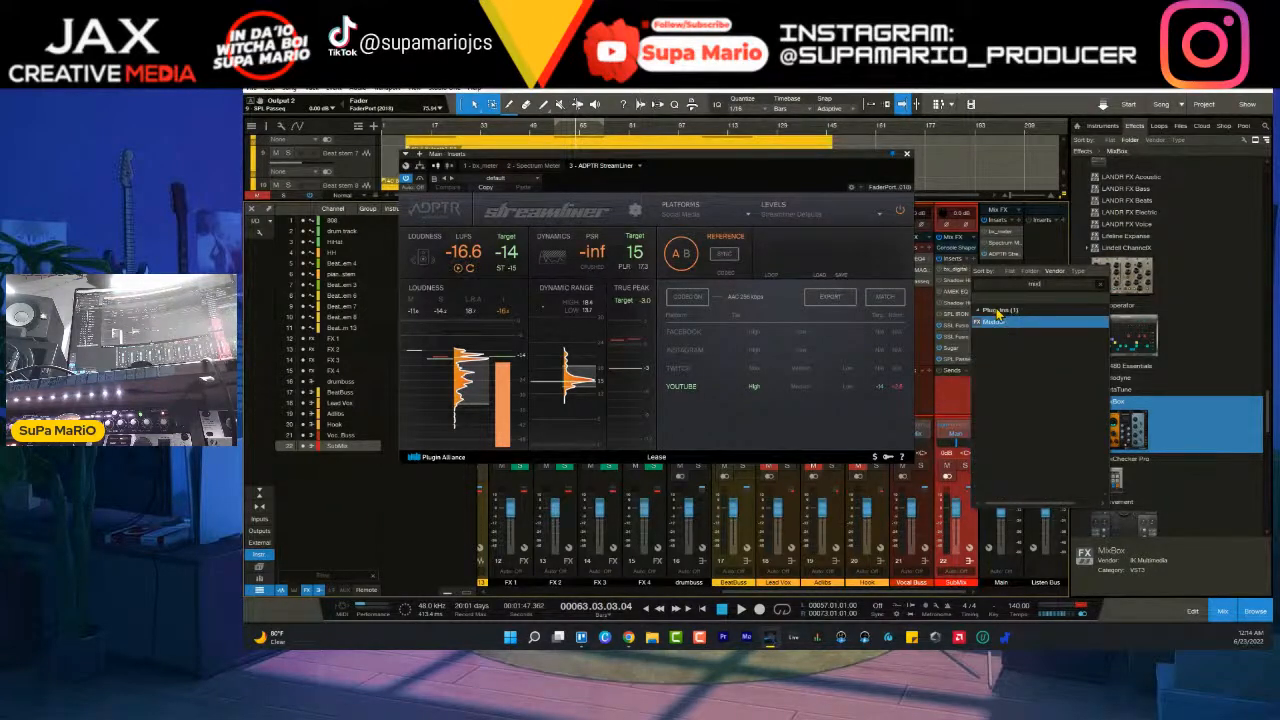
{"action": "left_click", "coordinate": [1003, 323]}
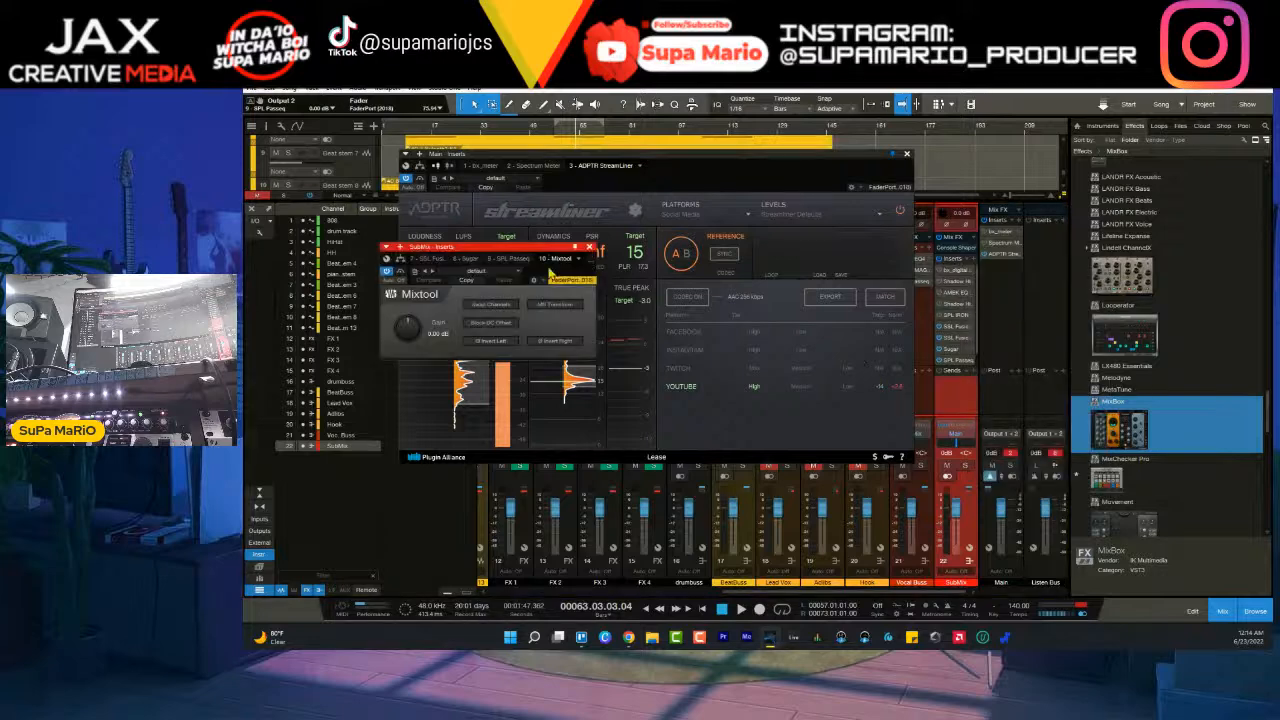
{"action": "left_click_drag", "start_coordinate": [548, 257], "coordinate": [868, 315]}
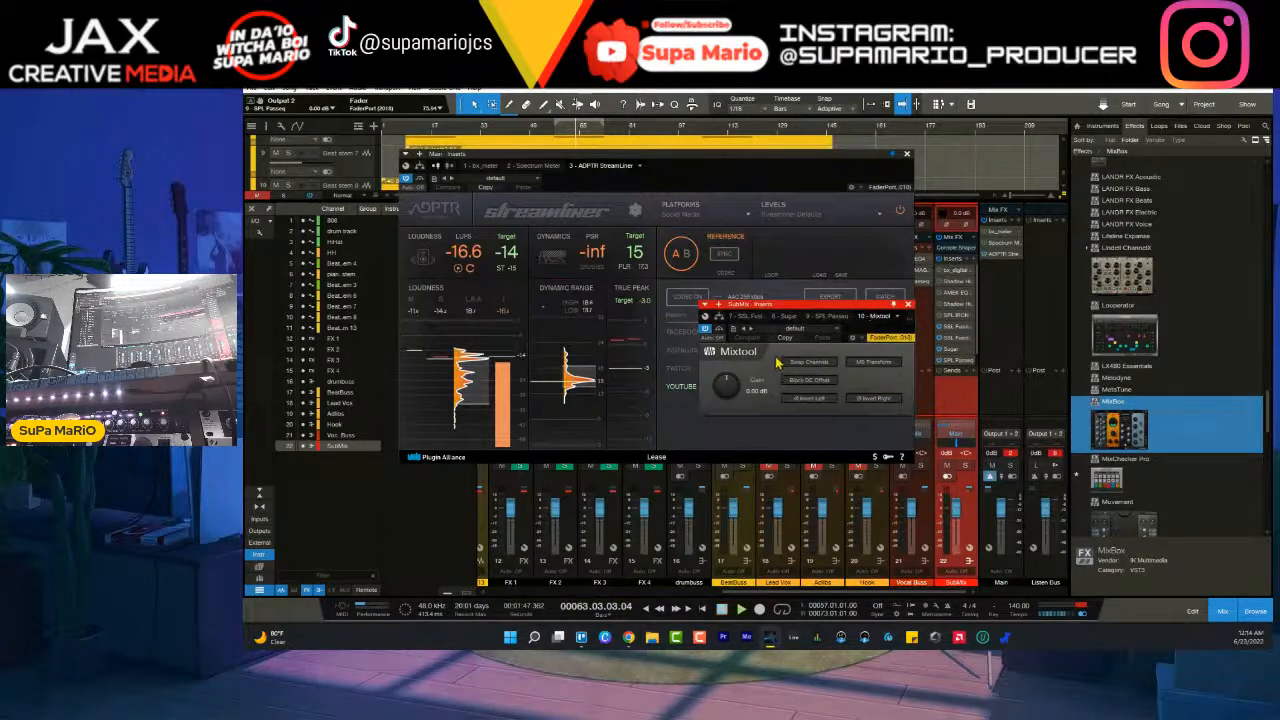
- Raise the SubMix Mixtool gain during playback while watching the loudness, set it to exactly 5 dB and close its window
{"action": "key", "text": "space"}
{"action": "scroll", "coordinate": [727, 396], "scroll_direction": "up", "scroll_amount": 4}
{"action": "scroll", "coordinate": [727, 396], "scroll_direction": "up", "scroll_amount": 2}
{"action": "scroll", "coordinate": [727, 396], "scroll_direction": "up", "scroll_amount": 1}
{"action": "scroll", "coordinate": [727, 396], "scroll_direction": "up", "scroll_amount": 2}
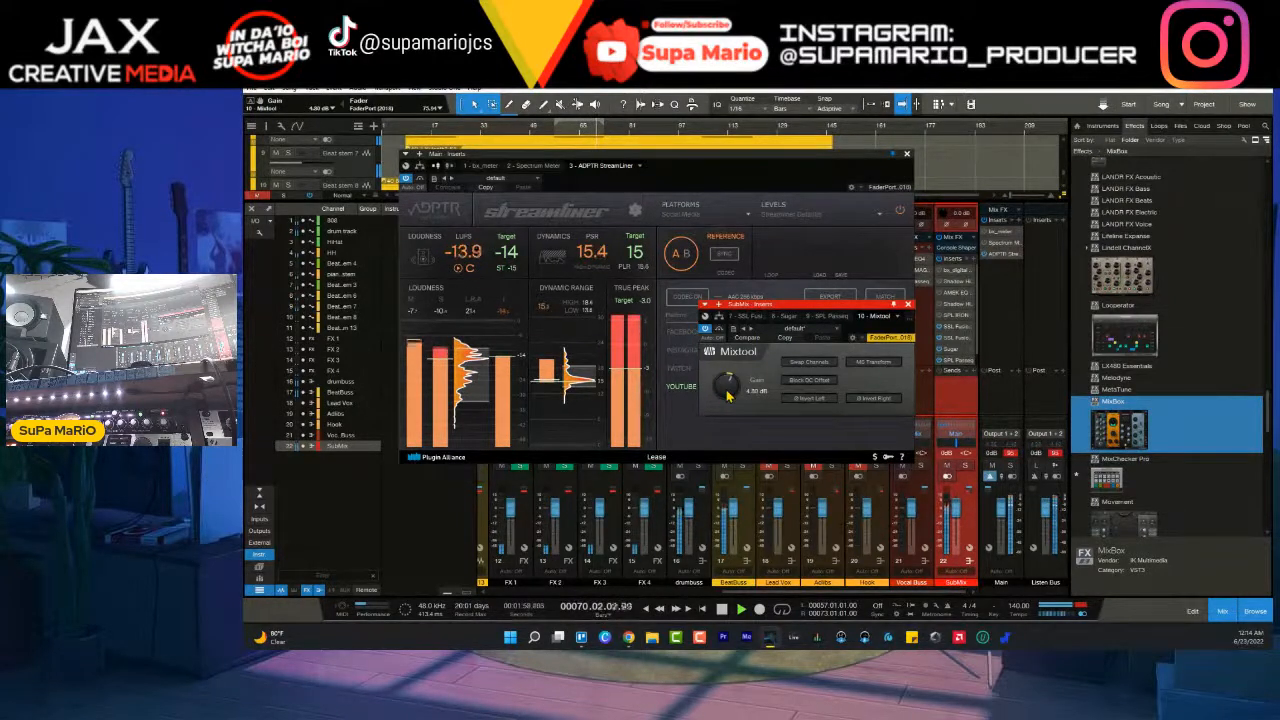
{"action": "scroll", "coordinate": [727, 396], "scroll_direction": "up", "scroll_amount": 2}
{"action": "scroll", "coordinate": [729, 385], "scroll_direction": "down", "scroll_amount": 4}
{"action": "double_click", "coordinate": [757, 391]}
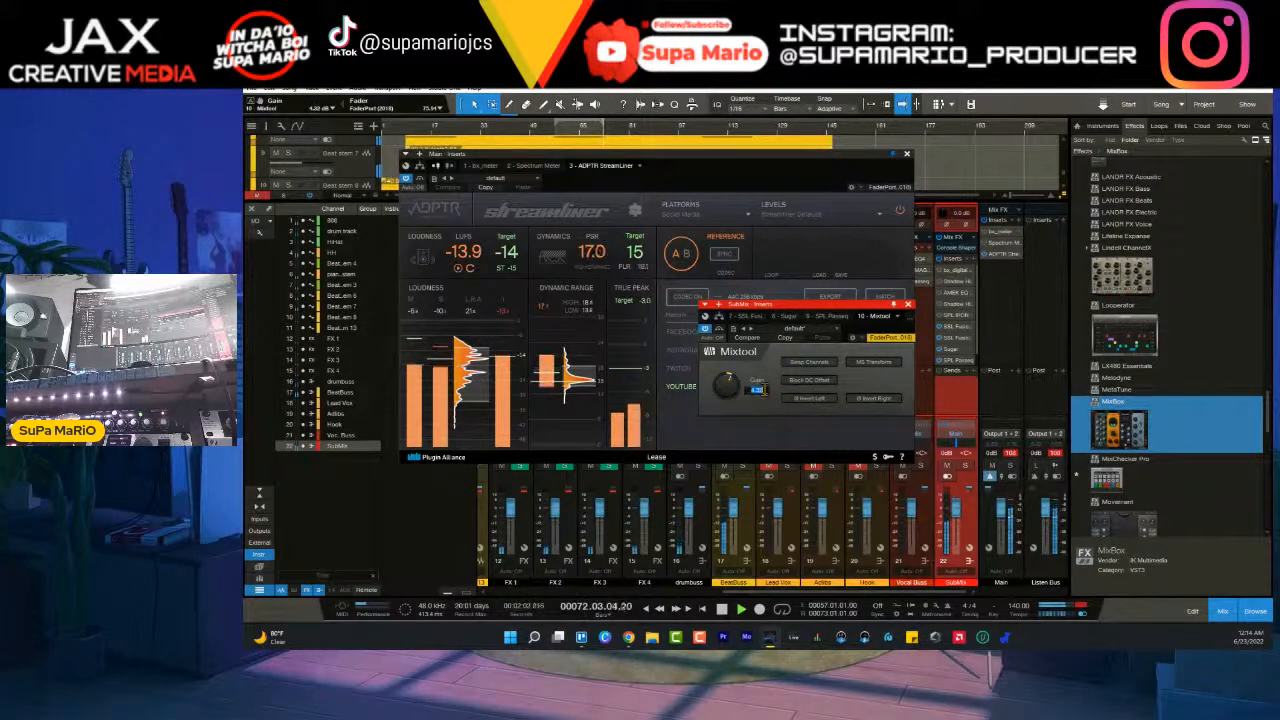
{"action": "type", "text": "5"}
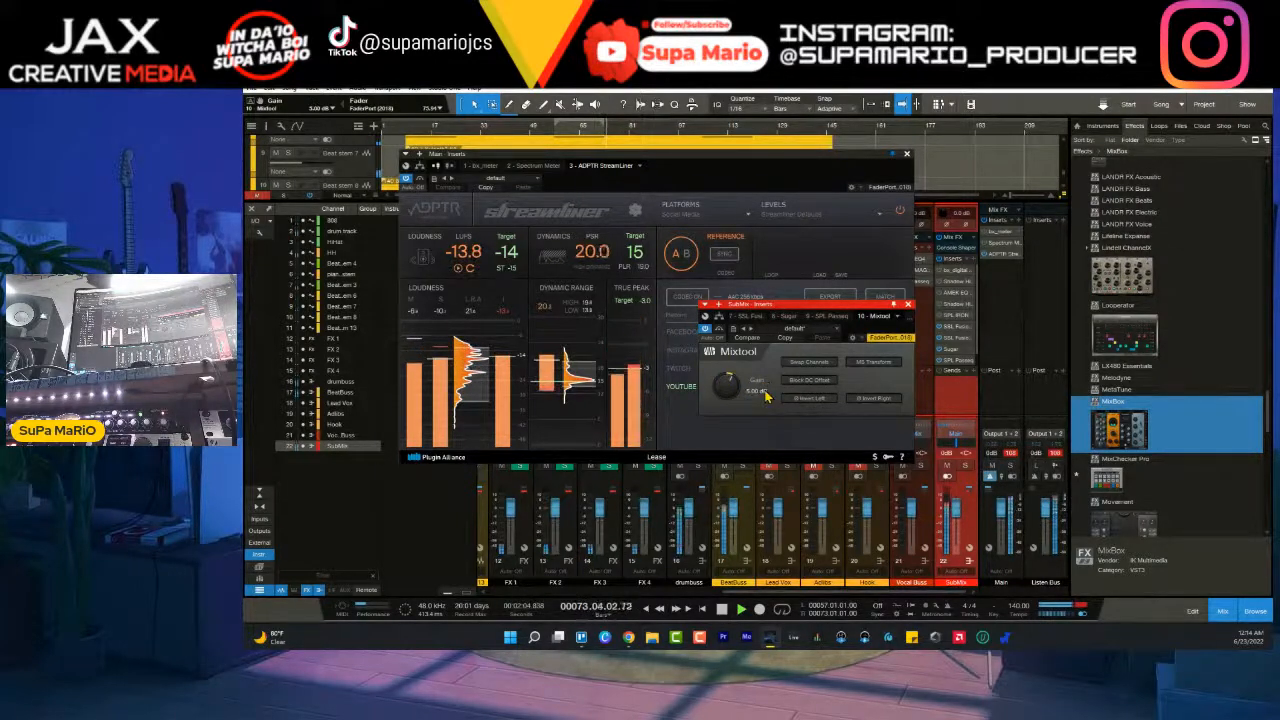
{"action": "key", "text": "Return"}
{"action": "left_click", "coordinate": [907, 305]}
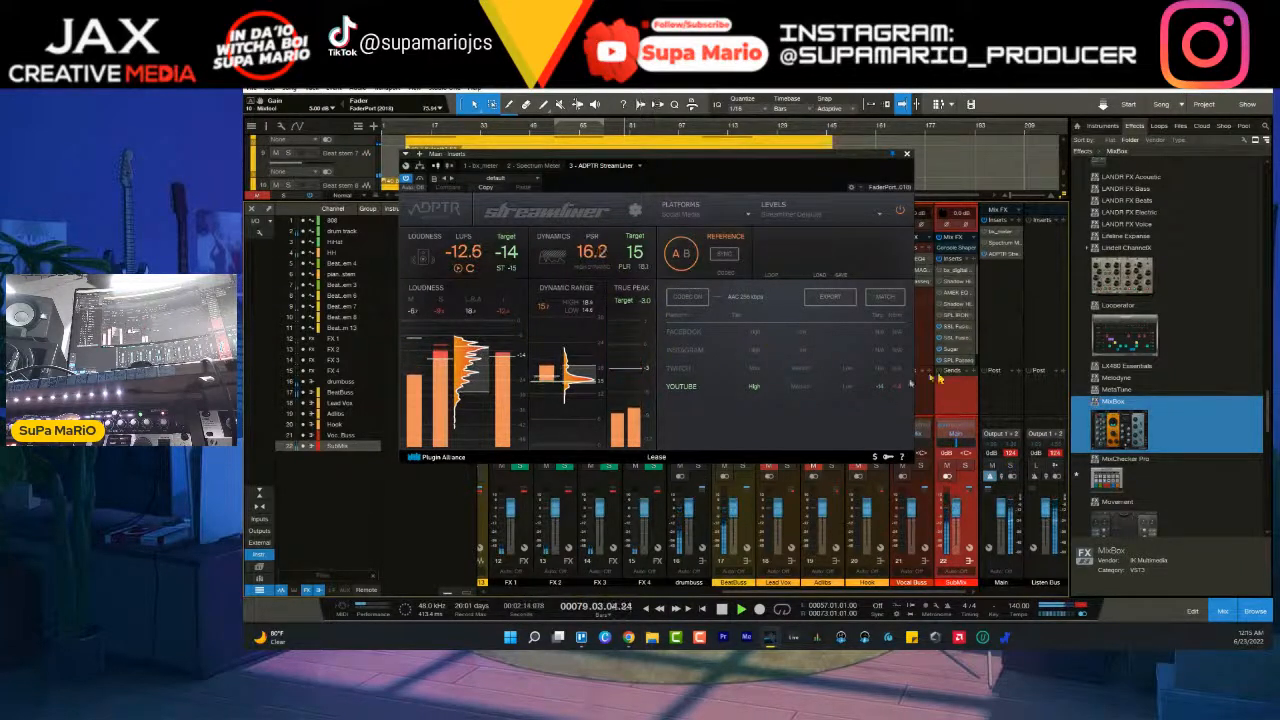
- Reopen the SubMix Mixtool, lower its gain to about 4 dB and reset Streamliner's loudness measurement
{"action": "scroll", "coordinate": [970, 350], "scroll_direction": "down", "scroll_amount": 1}
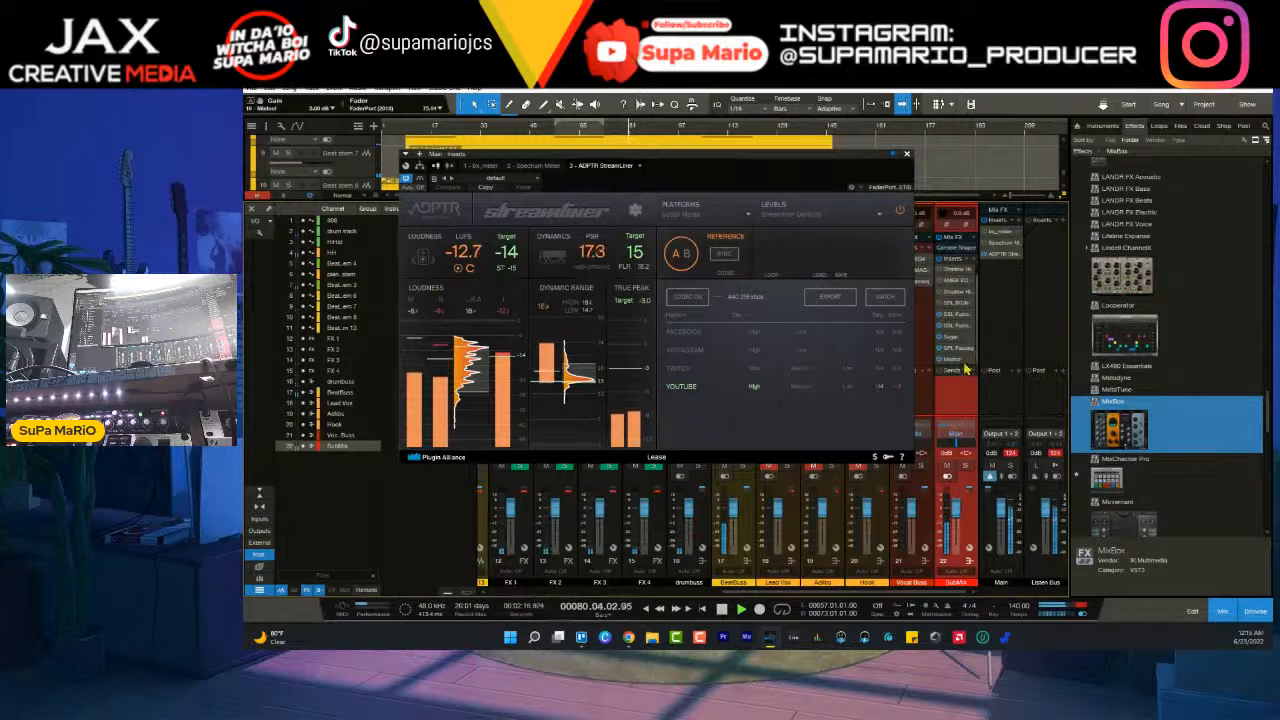
{"action": "left_click", "coordinate": [965, 358]}
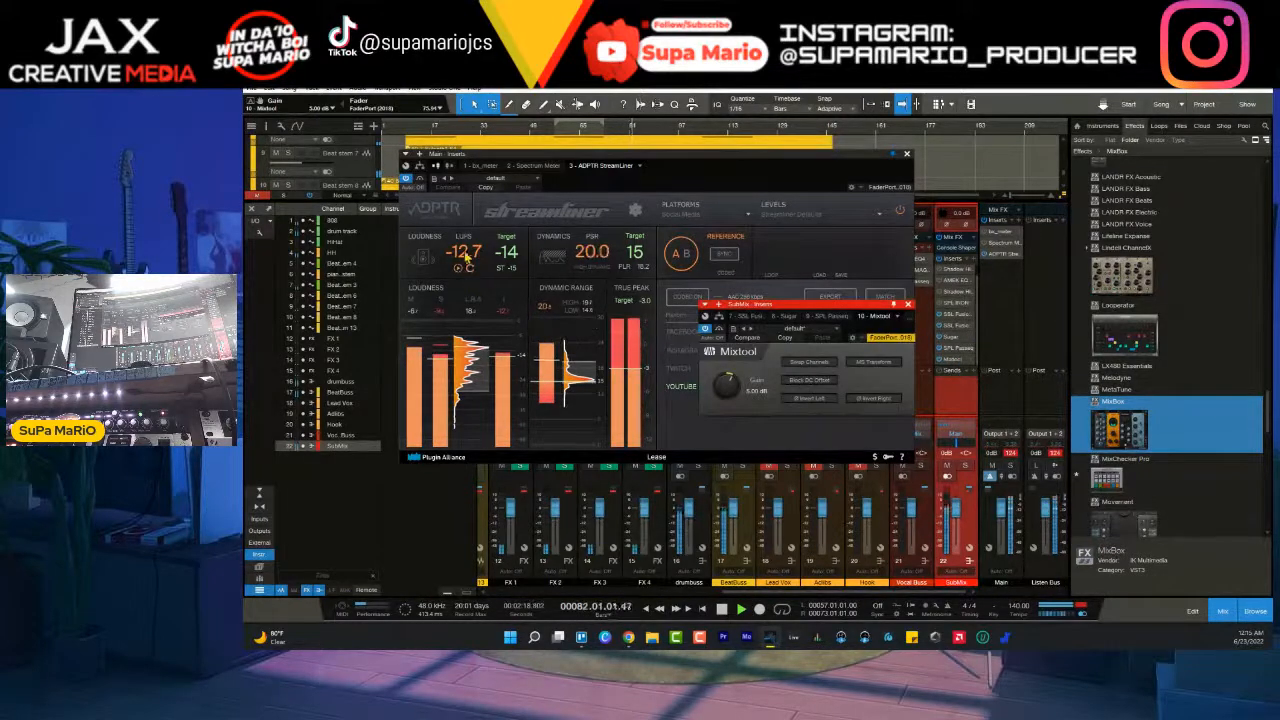
{"action": "left_click_drag", "start_coordinate": [730, 383], "coordinate": [730, 384]}
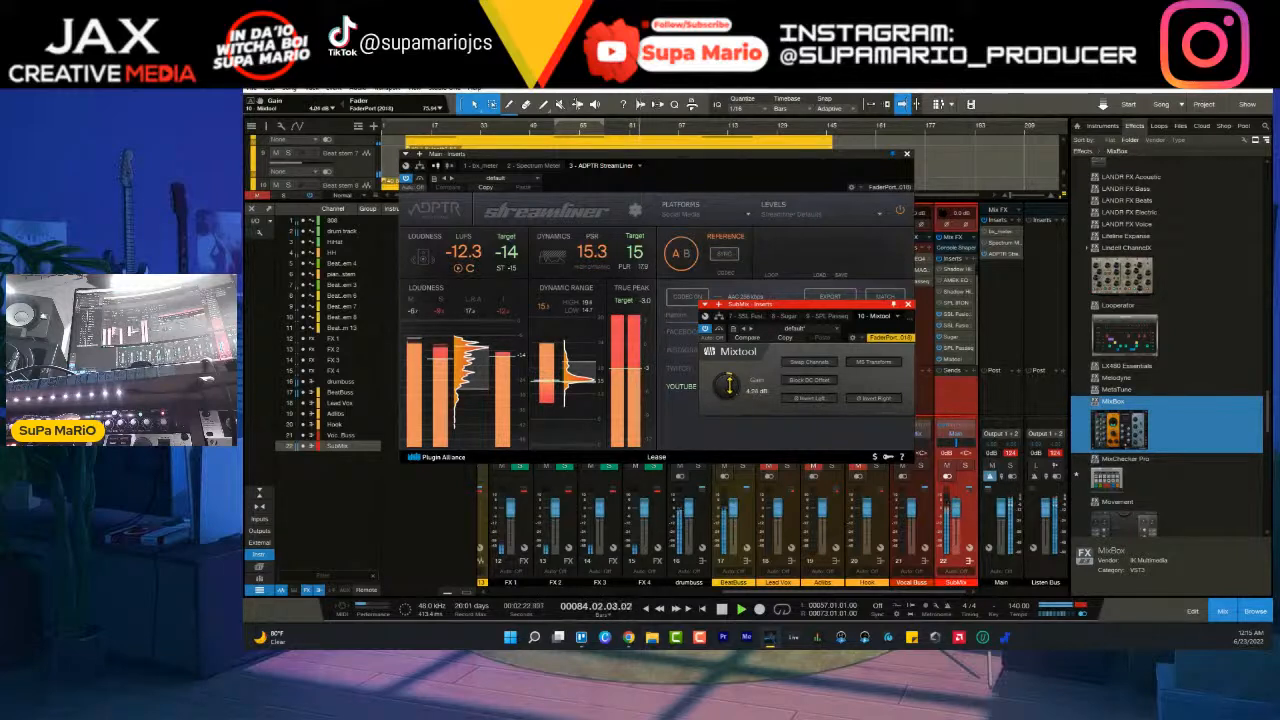
{"action": "left_click", "coordinate": [471, 269]}
{"action": "left_click", "coordinate": [472, 270]}
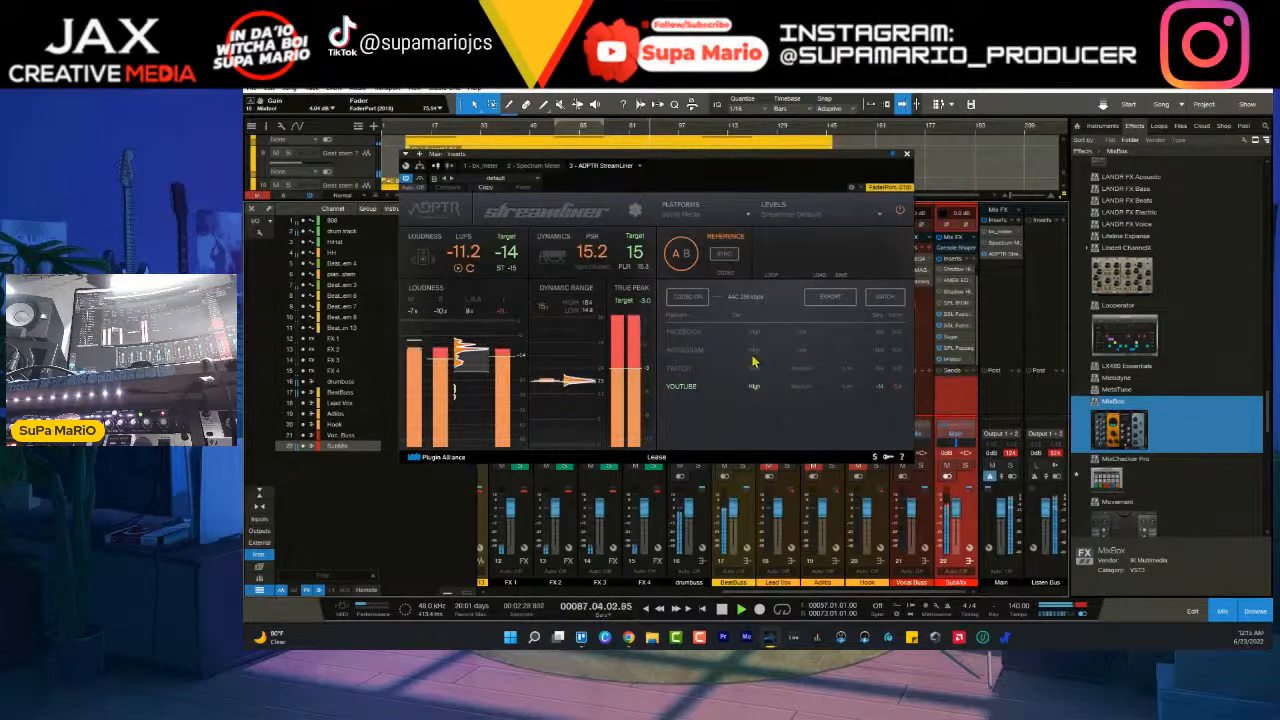
- Reduce the SubMix Mixtool gain to about 1.9 dB and move the Streamliner window off the arrangement timeline
{"action": "left_click", "coordinate": [953, 360]}
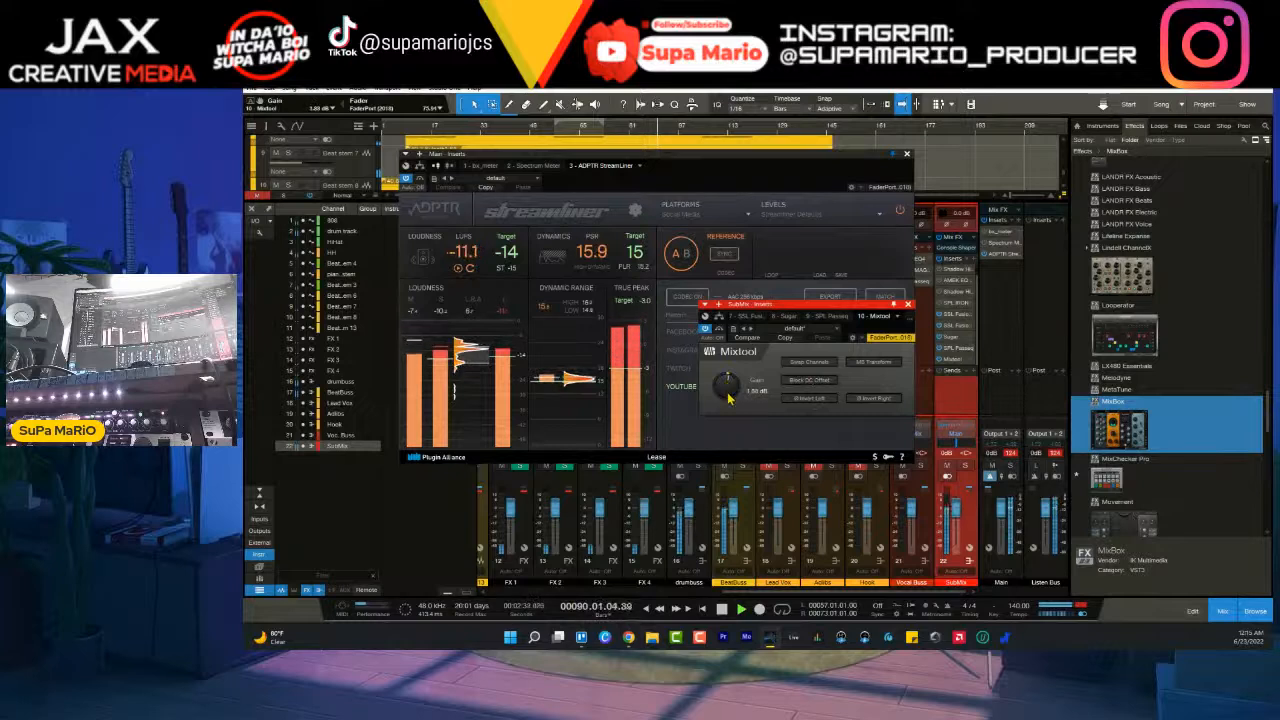
{"action": "left_click", "coordinate": [680, 435]}
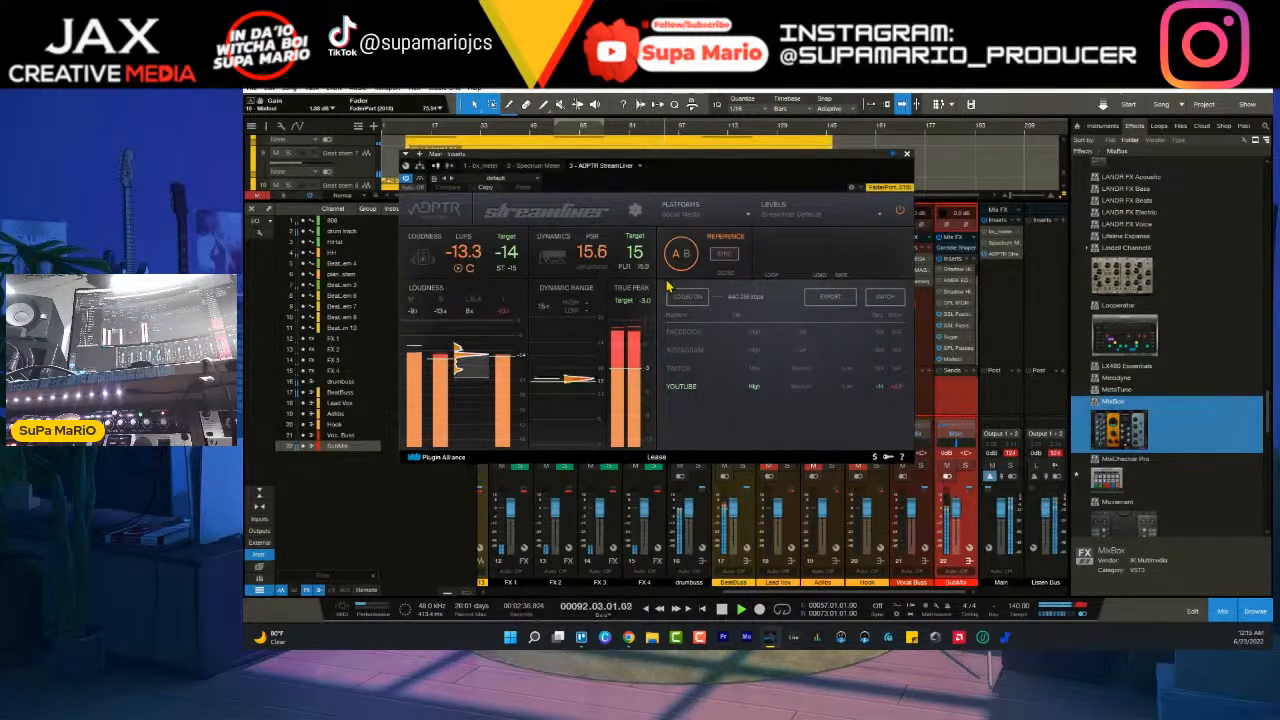
{"action": "left_click_drag", "start_coordinate": [608, 161], "coordinate": [601, 223]}
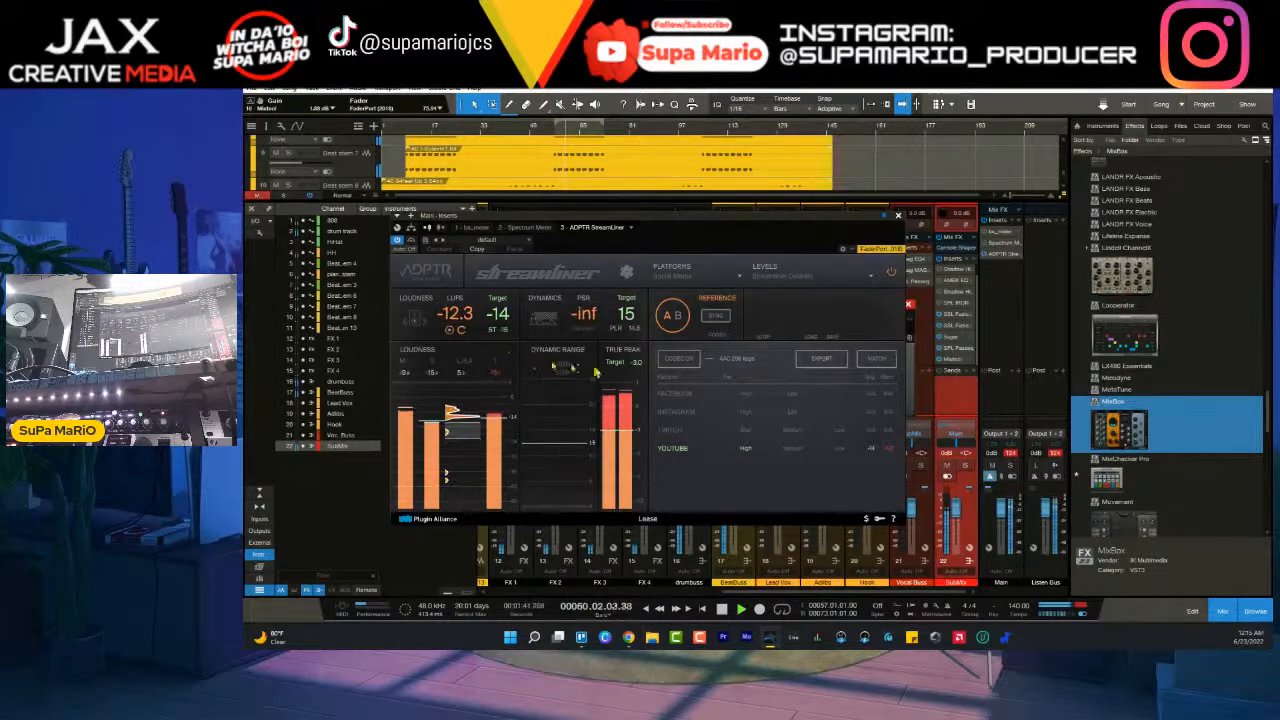
- Restart playback, bring the SubMix Mixtool gain down to about 0.5 dB and reset the loudness measurement
{"action": "left_click", "coordinate": [951, 361]}
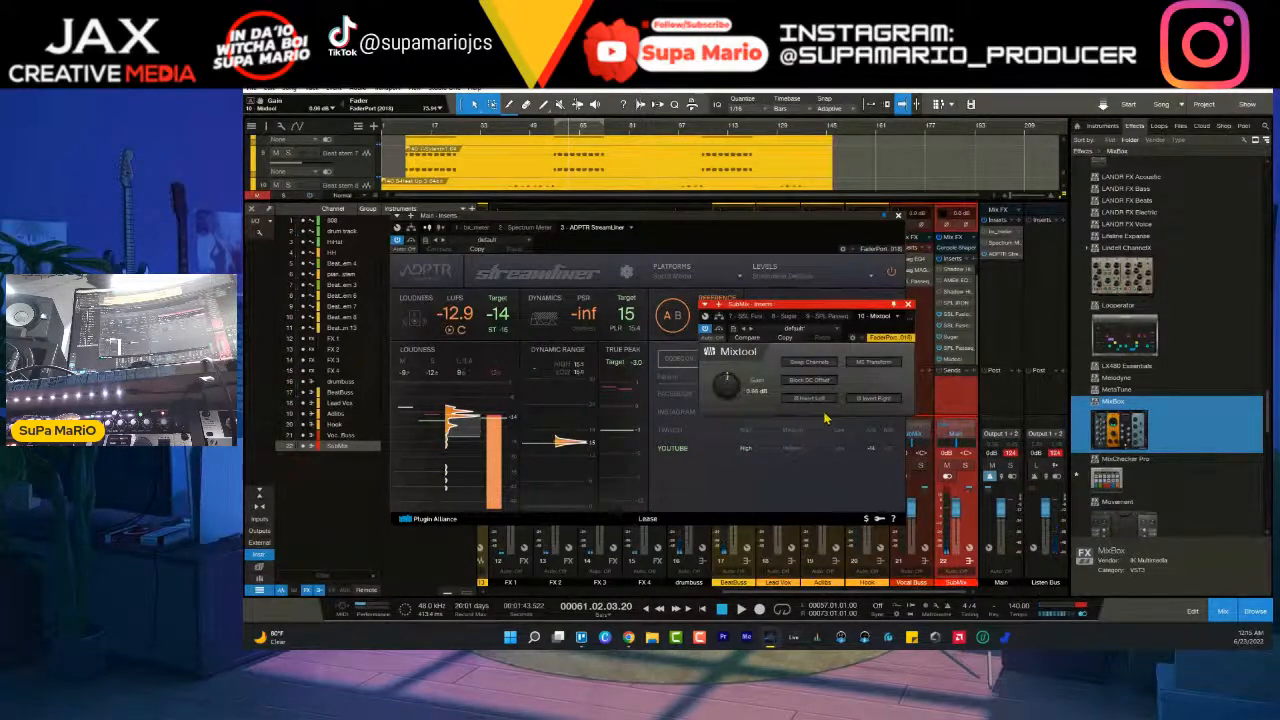
{"action": "key", "text": "space"}
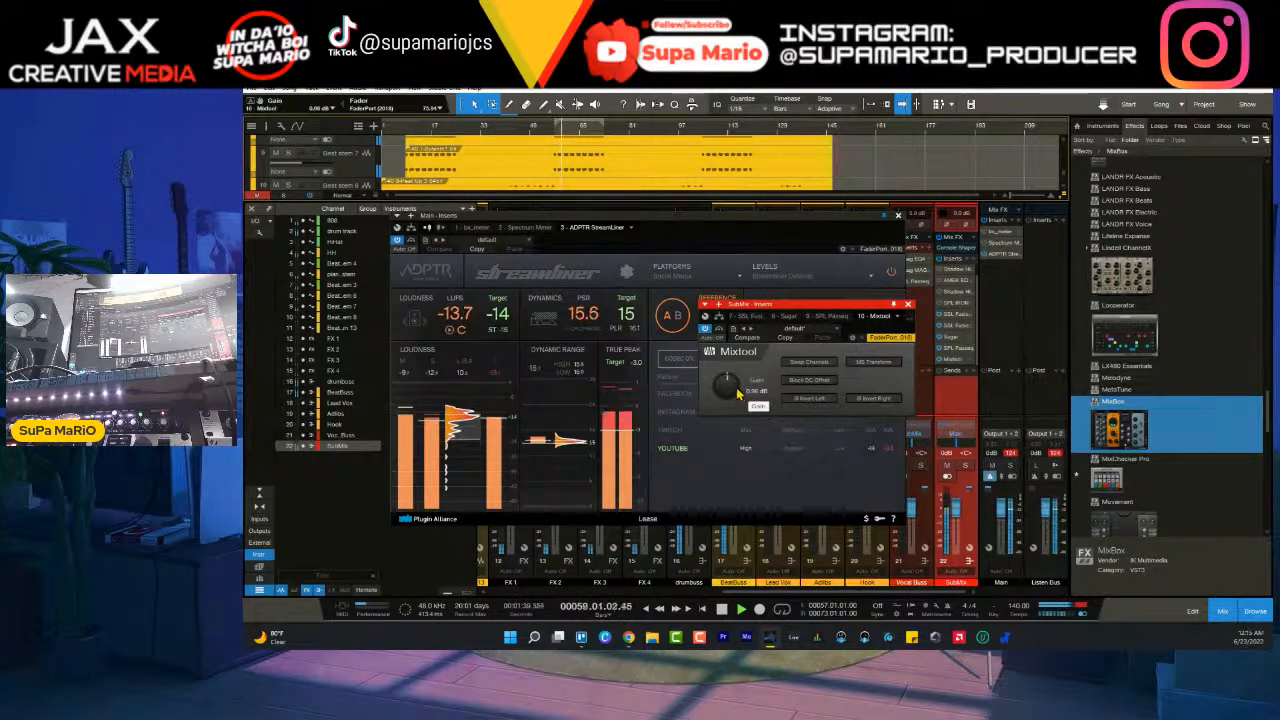
{"action": "scroll", "coordinate": [733, 391], "scroll_direction": "down", "scroll_amount": 1}
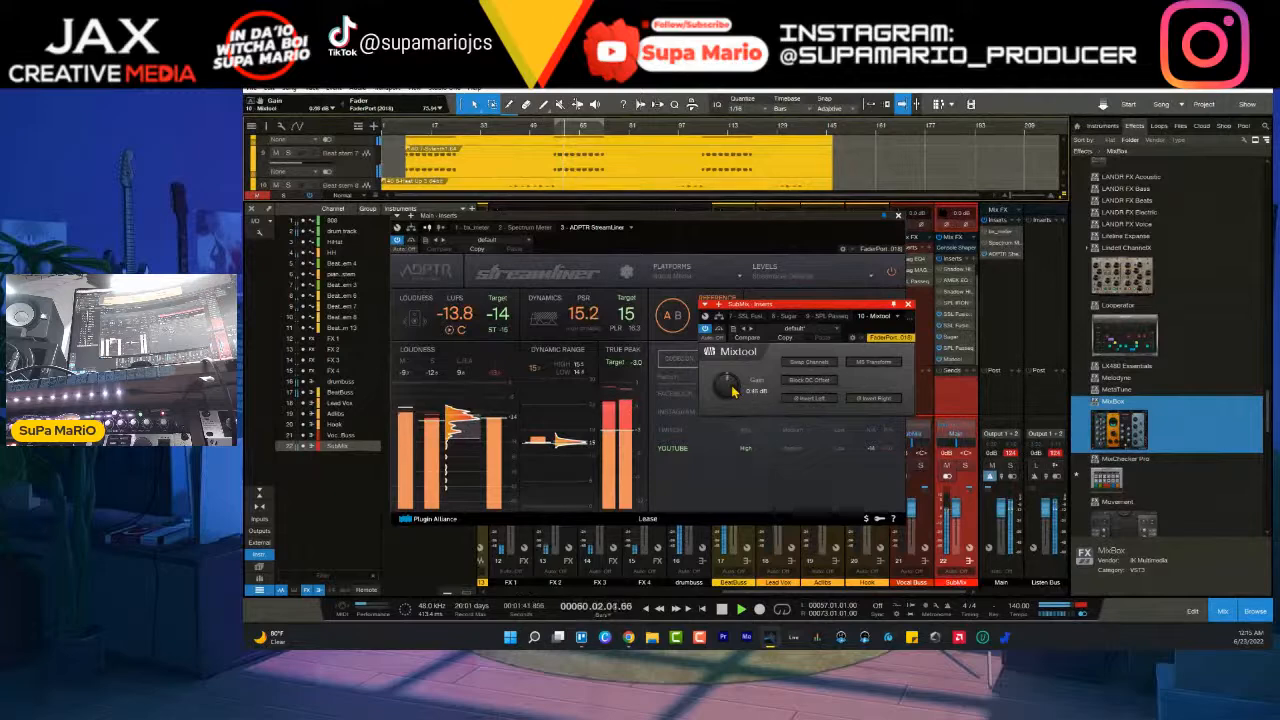
{"action": "left_click", "coordinate": [460, 331]}
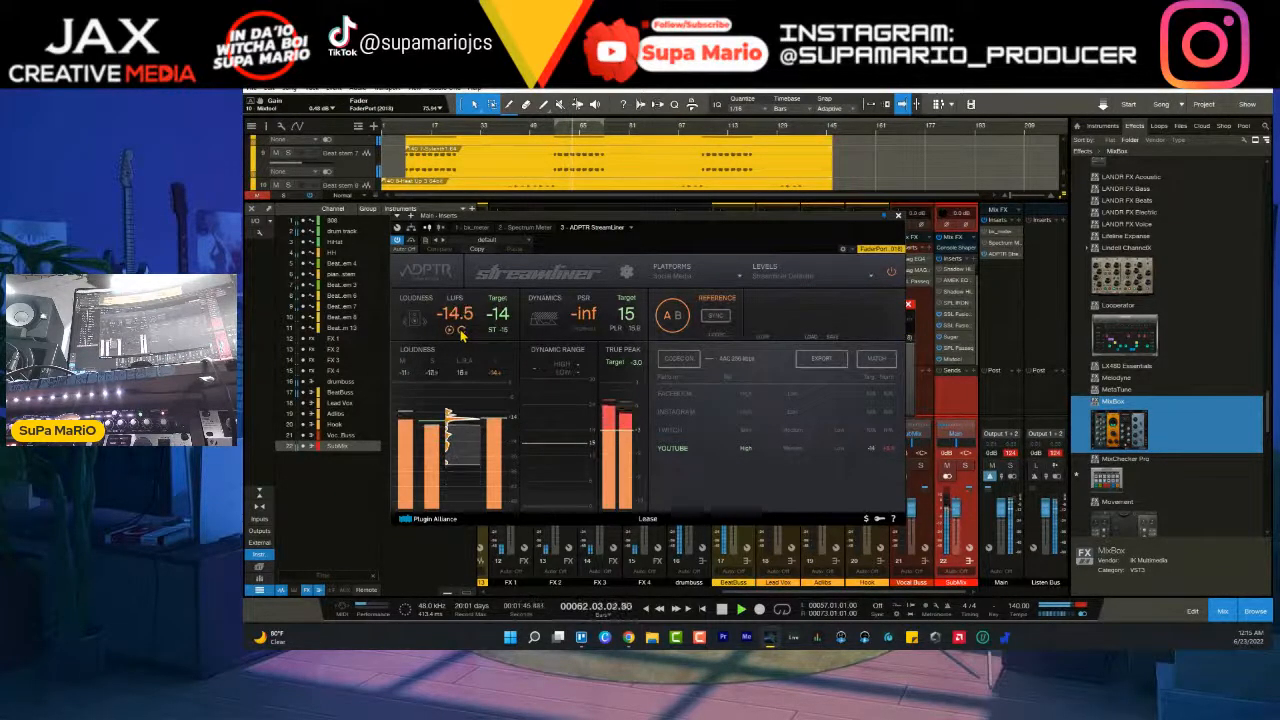
- Reset the loudness measurement again, set the SubMix Mixtool gain to 0 dB and close both plug-in windows
{"action": "left_click", "coordinate": [951, 361]}
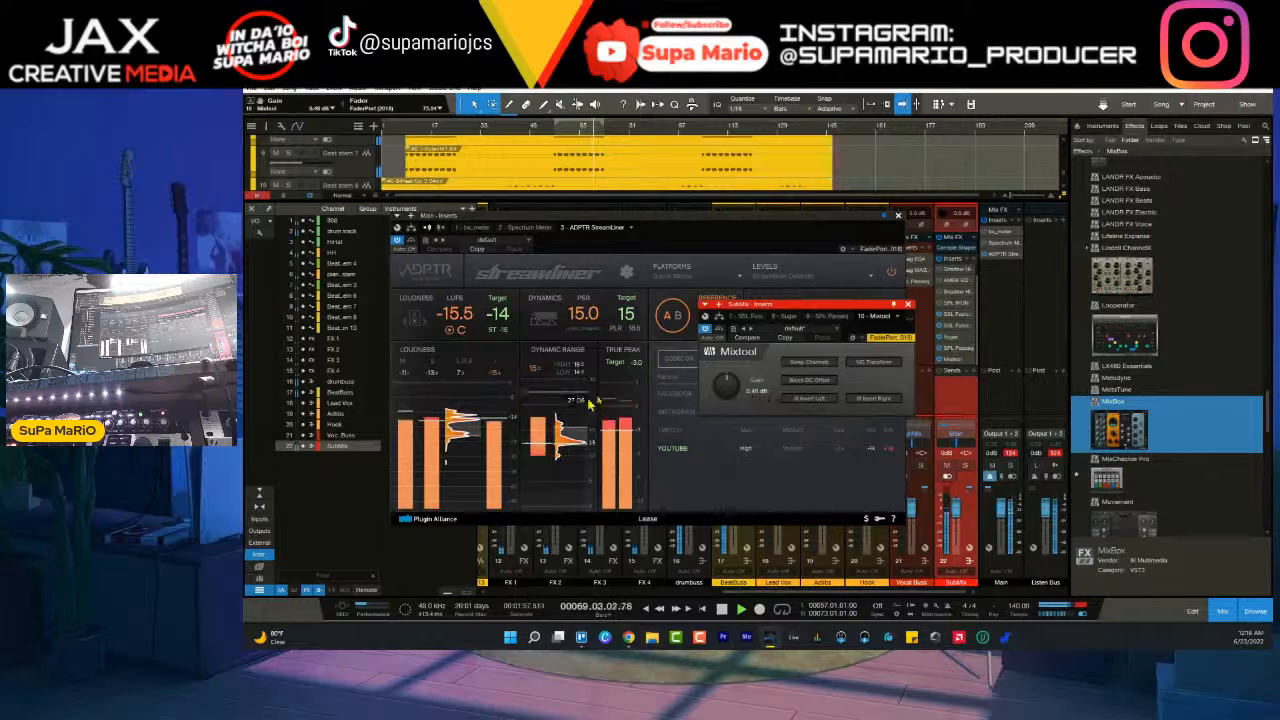
{"action": "left_click", "coordinate": [460, 333]}
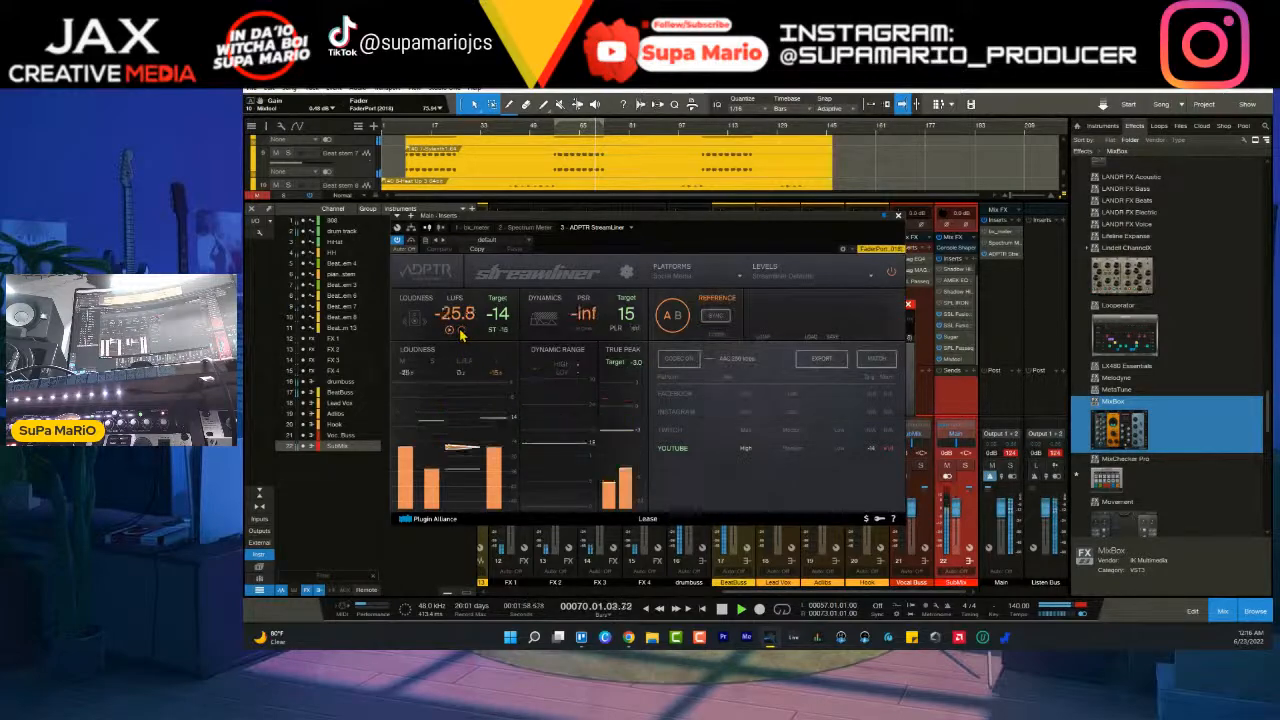
{"action": "left_click", "coordinate": [957, 359]}
{"action": "scroll", "coordinate": [734, 391], "scroll_direction": "up", "scroll_amount": 1}
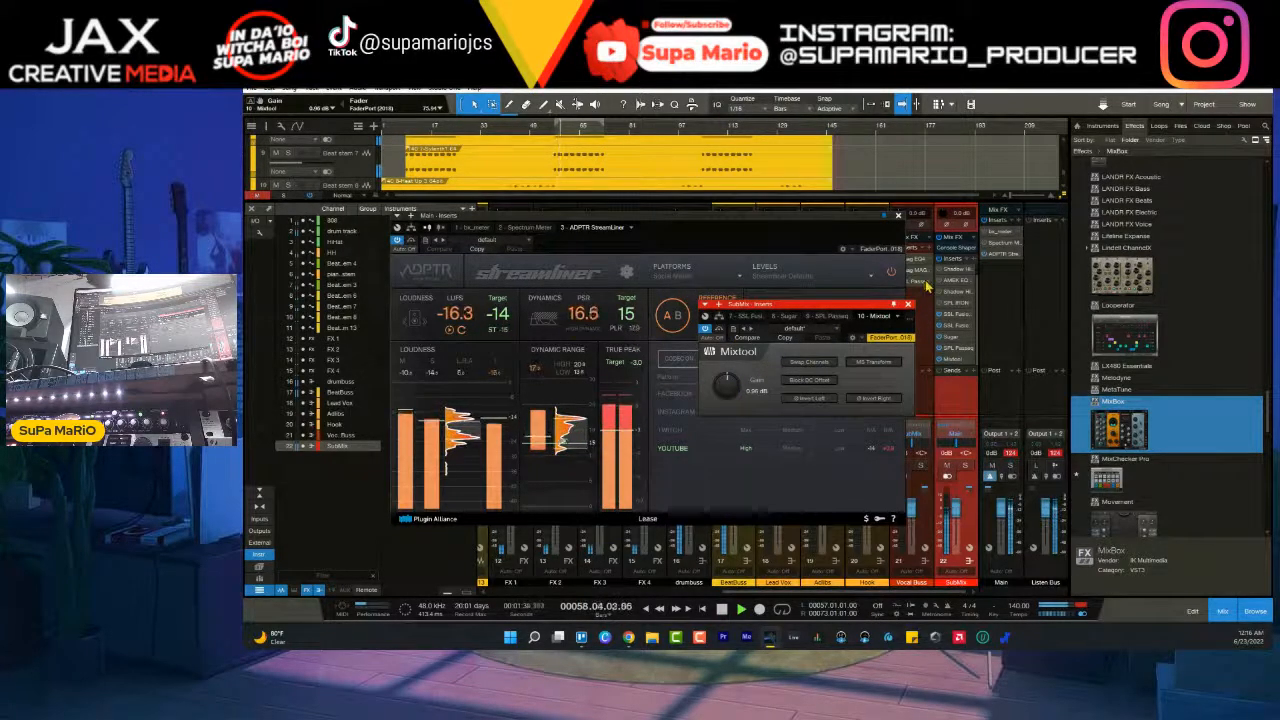
{"action": "left_click", "coordinate": [899, 216]}
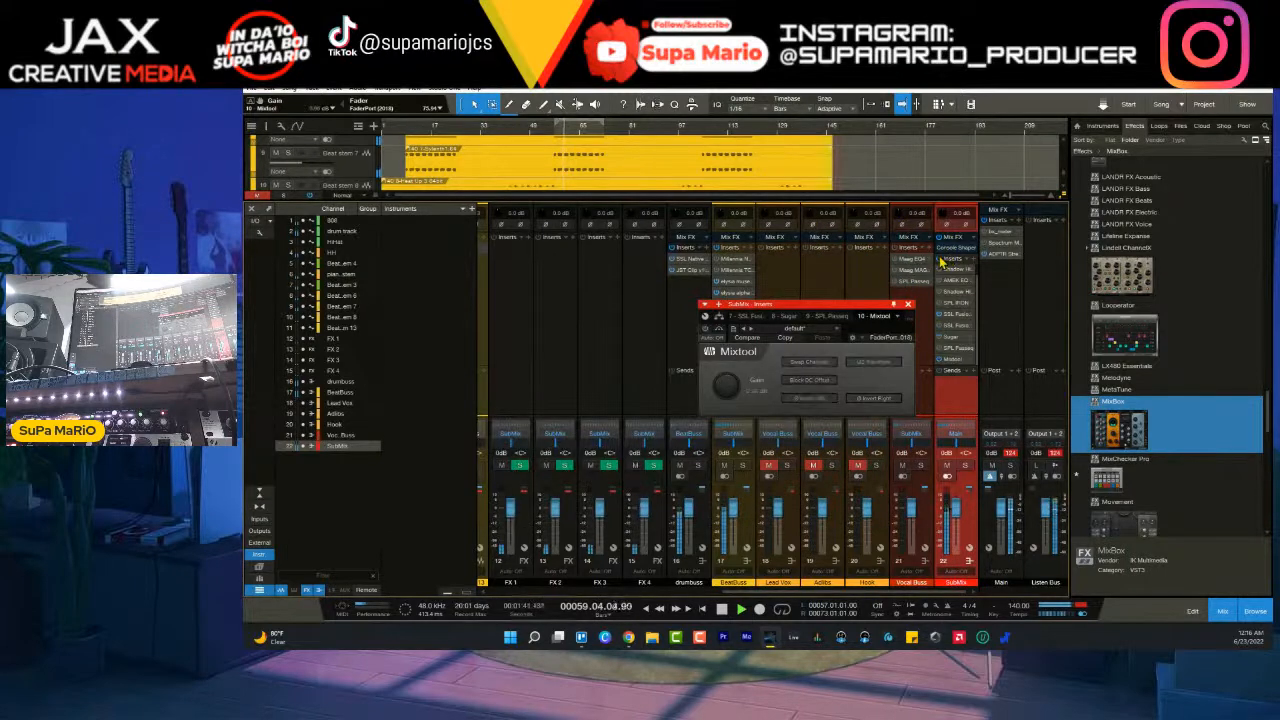
{"action": "left_click", "coordinate": [907, 305]}
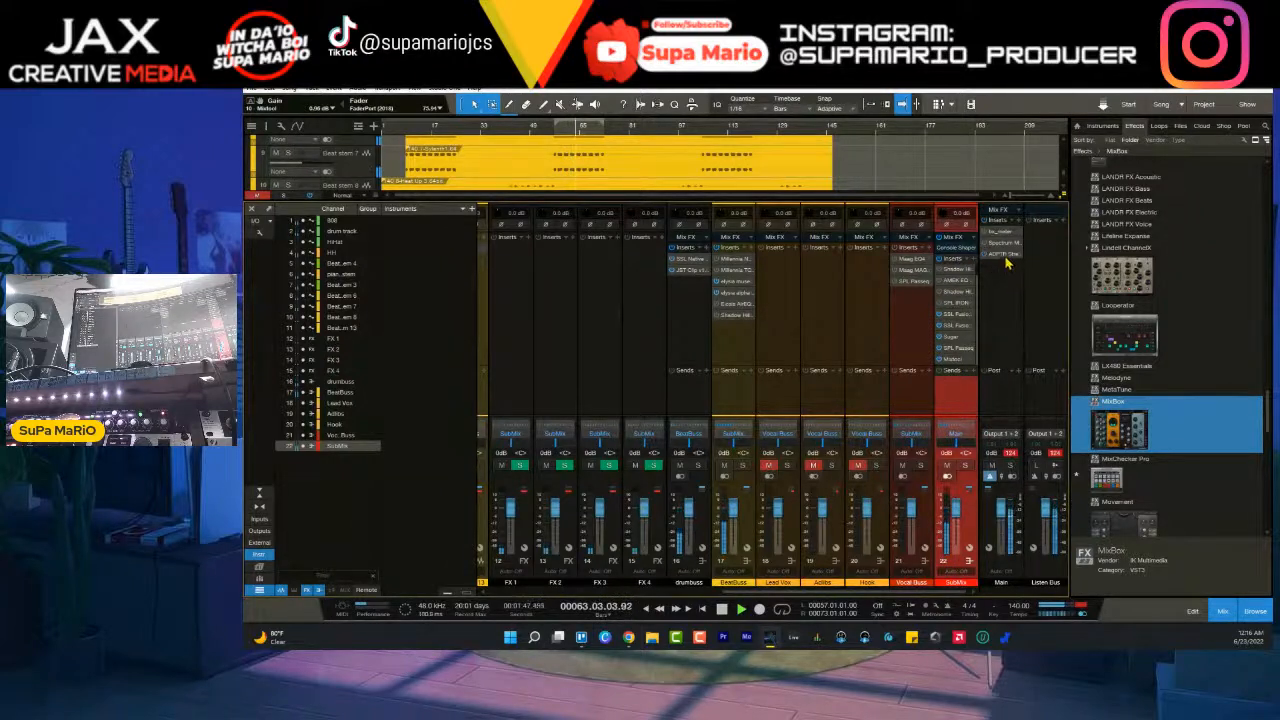
- Clear the clip indicators on Main and Listen Bus and play the song while checking the stem tracks in the arrangement
{"action": "left_click", "coordinate": [1055, 456]}
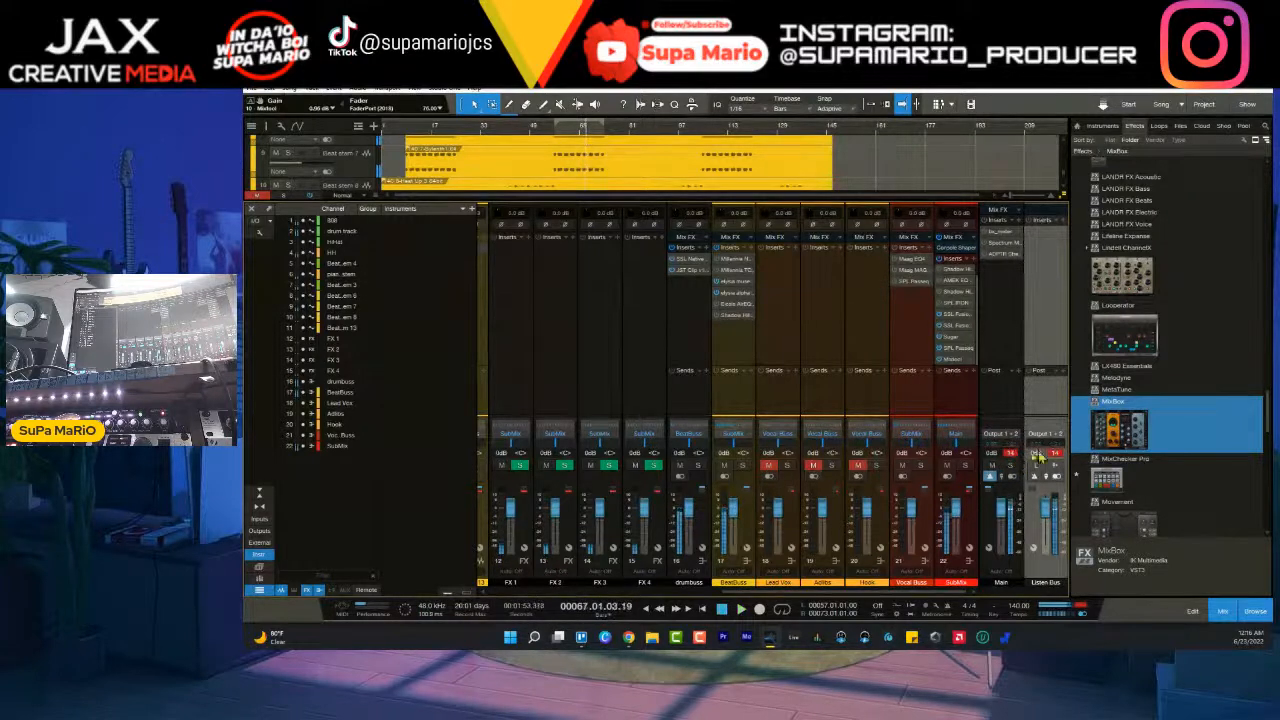
{"action": "left_click", "coordinate": [1011, 455]}
{"action": "left_click", "coordinate": [1057, 455]}
{"action": "key", "text": "space"}
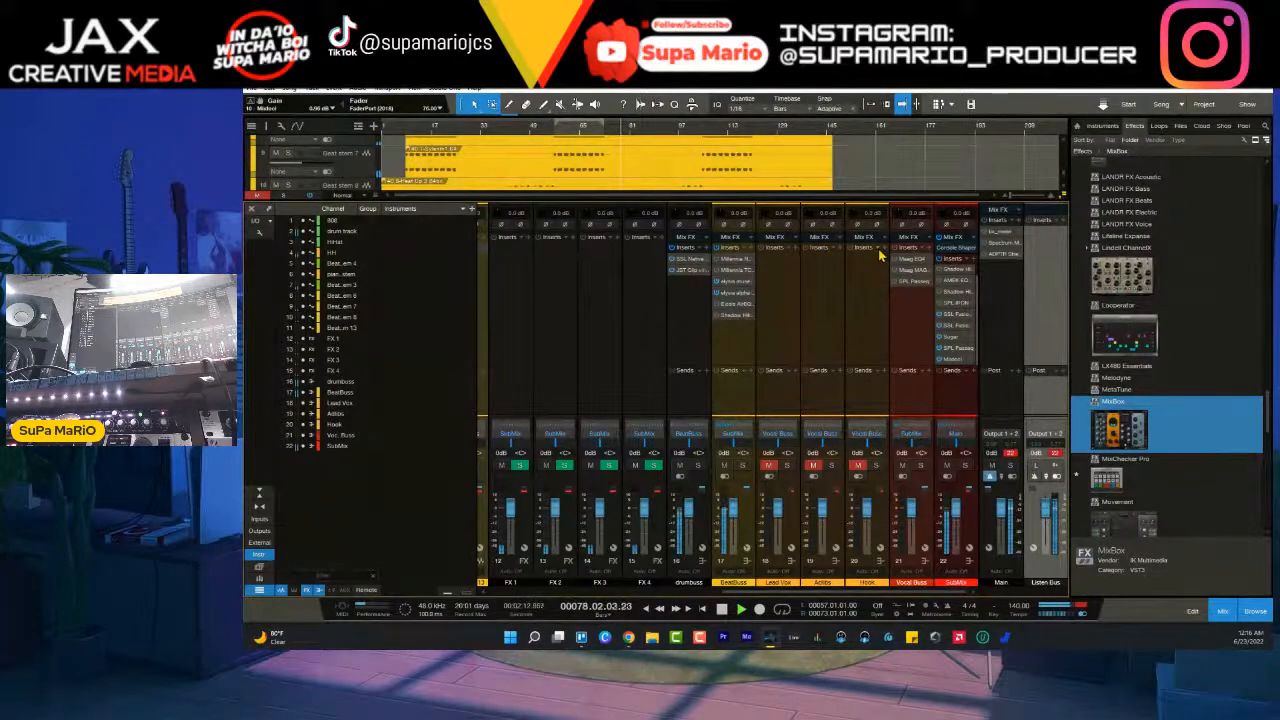
{"action": "key", "text": "F3"}
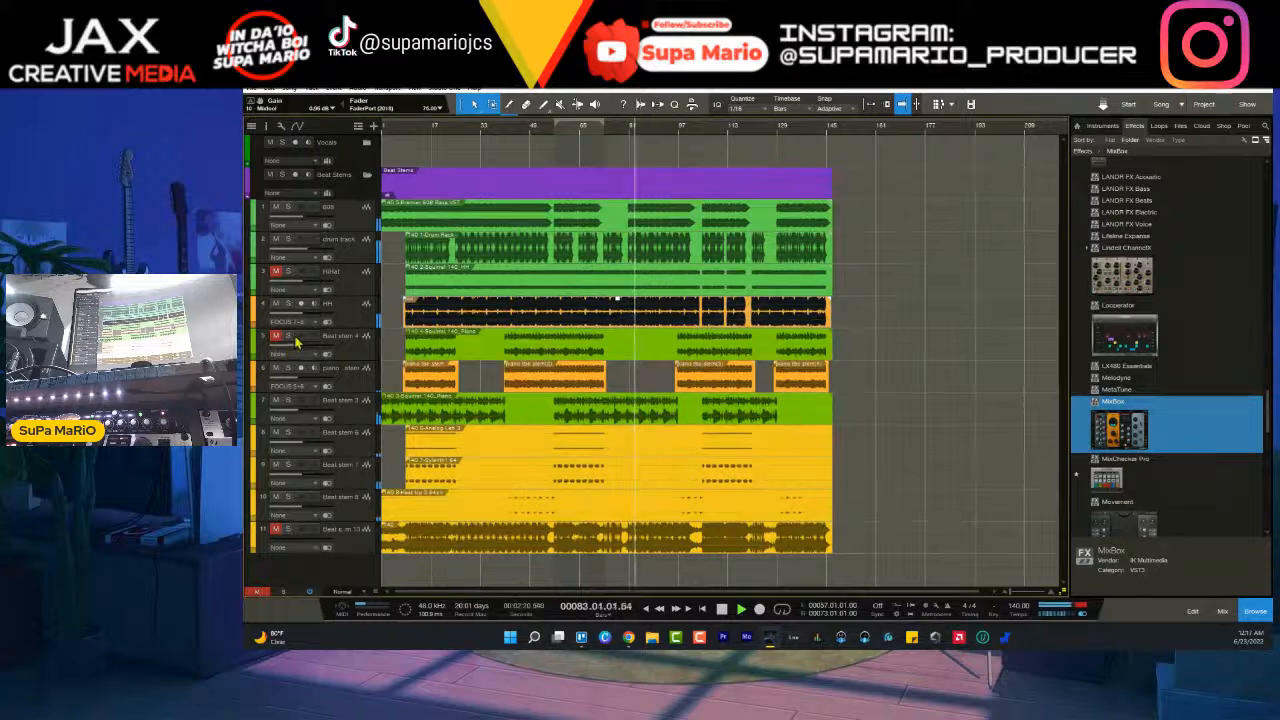
{"action": "key", "text": "F3"}
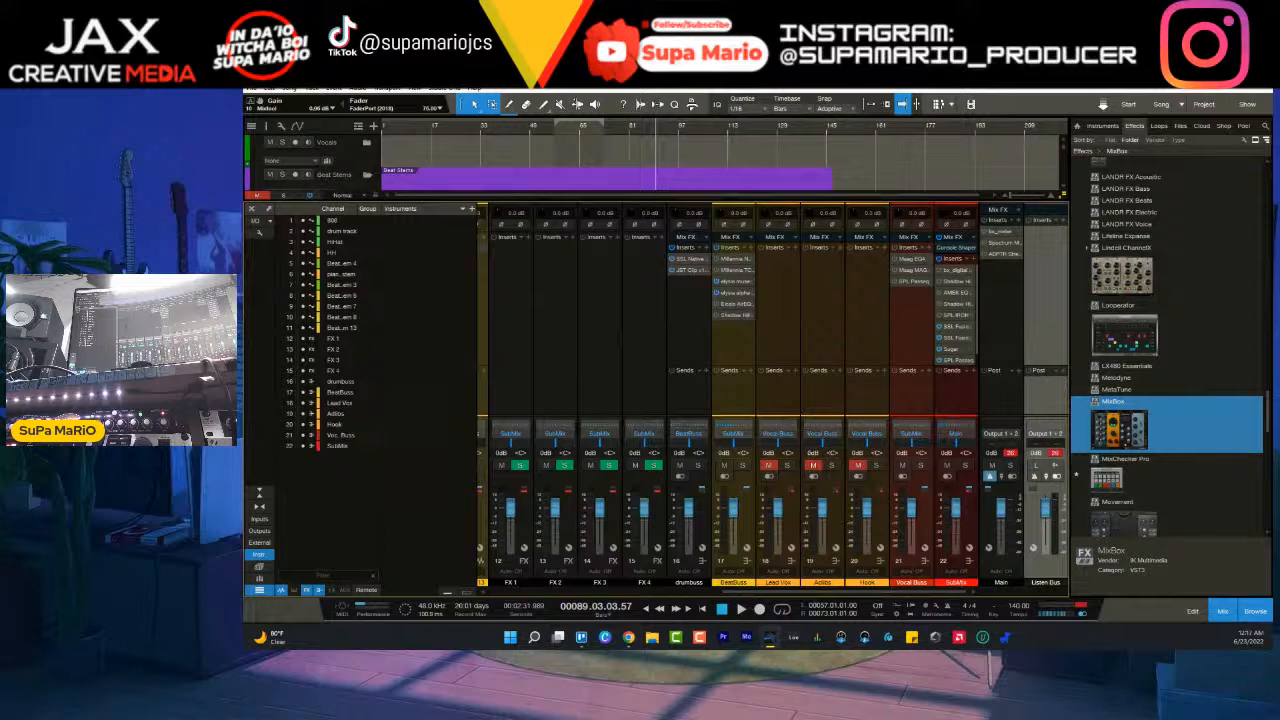
- Play the song from its start and lower the Main fader to about -19.5 dB
{"action": "key", "text": "KP_0"}
{"action": "key", "text": "KP_0"}
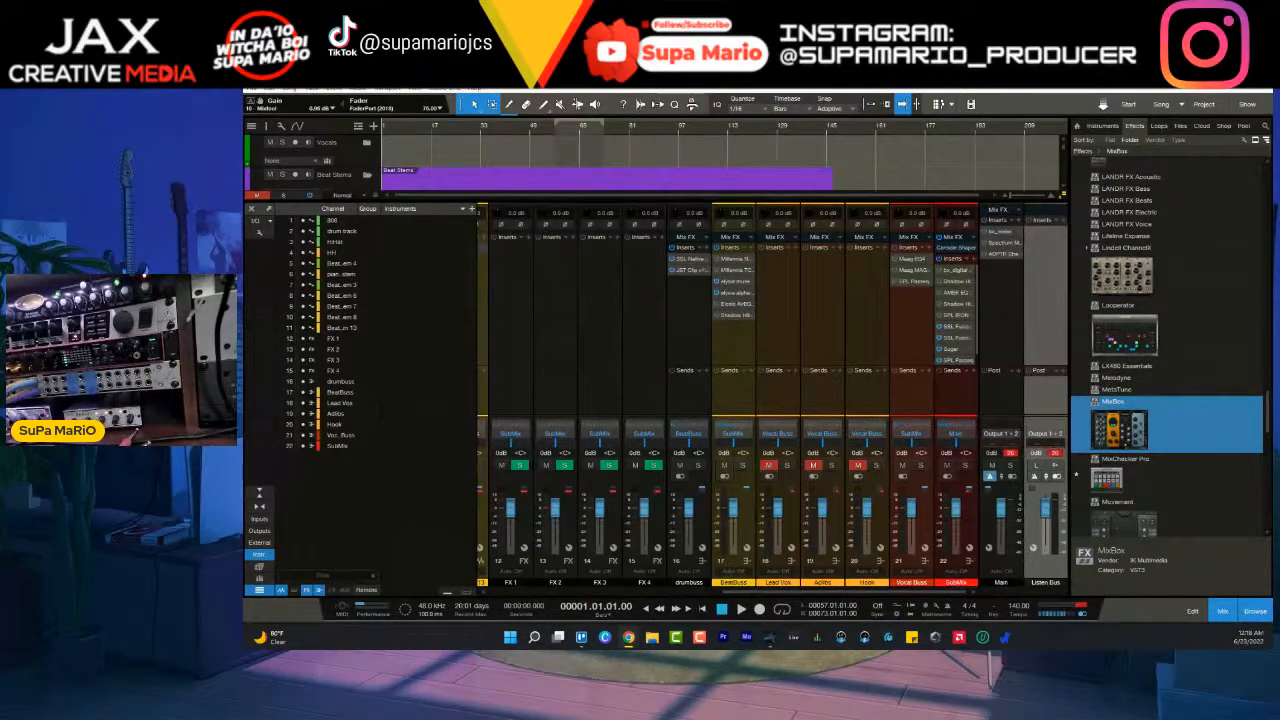
{"action": "left_click", "coordinate": [741, 608]}
{"action": "left_click", "coordinate": [984, 537]}
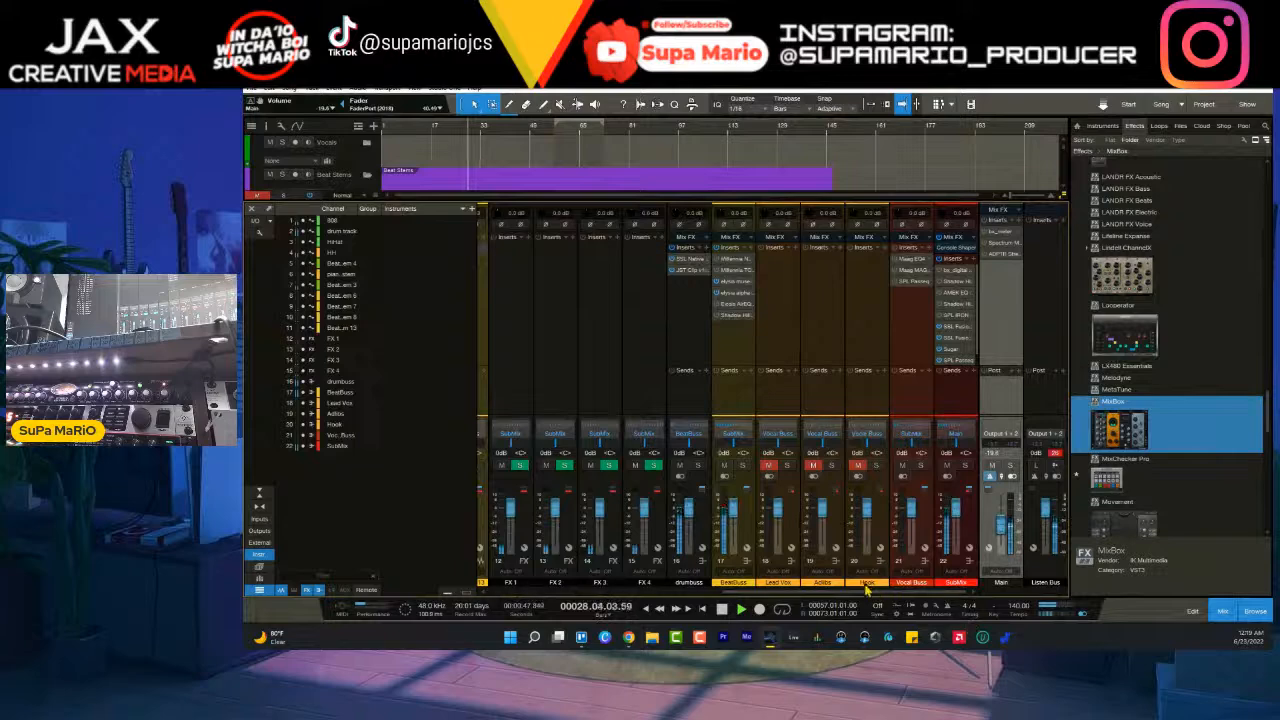
- Bring the stem channels from 808 to Beat stem 13 into view in the mixer to check them during playback
{"action": "left_click_drag", "start_coordinate": [868, 592], "coordinate": [931, 597]}
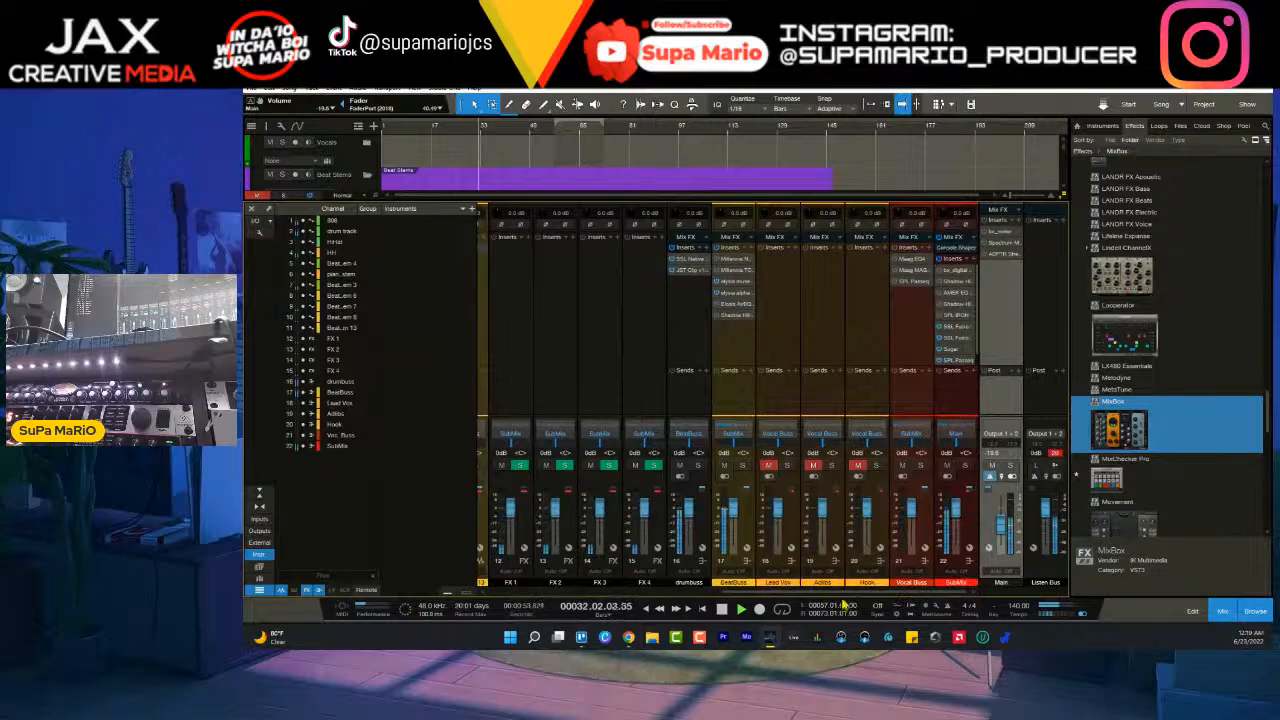
{"action": "left_click_drag", "start_coordinate": [843, 604], "coordinate": [600, 598]}
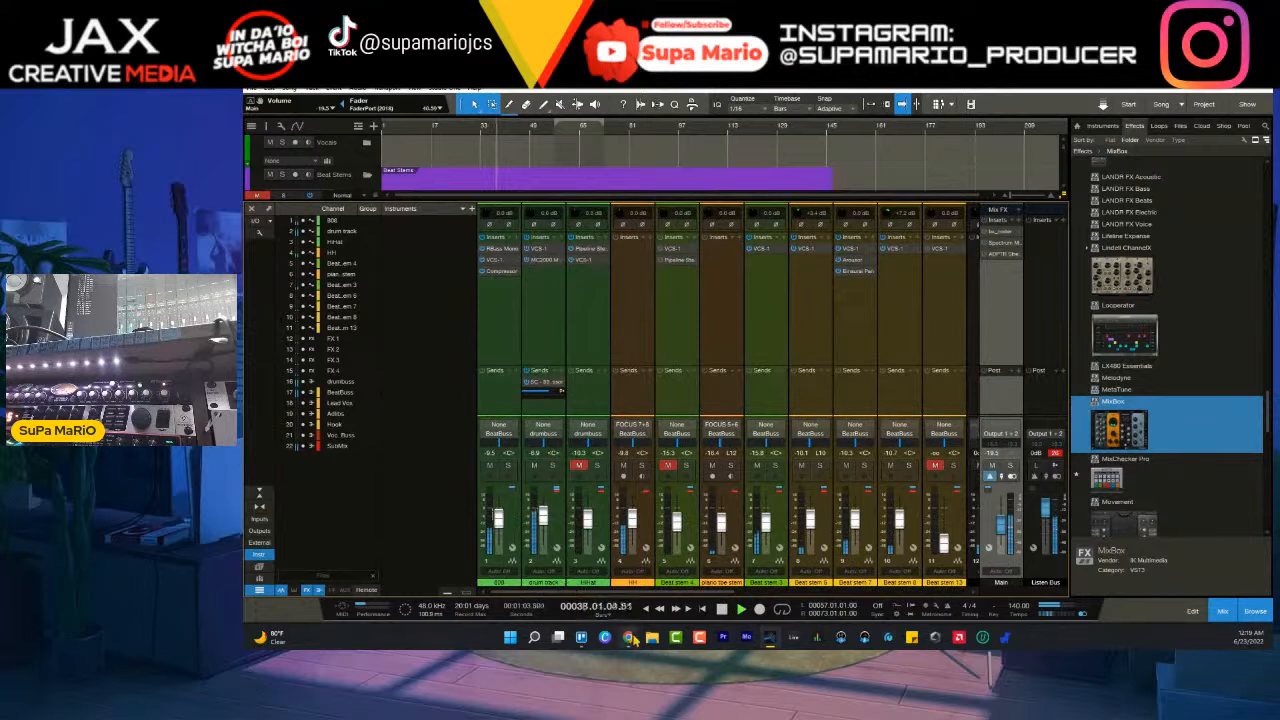
{"action": "mouse_move", "coordinate": [631, 638]}
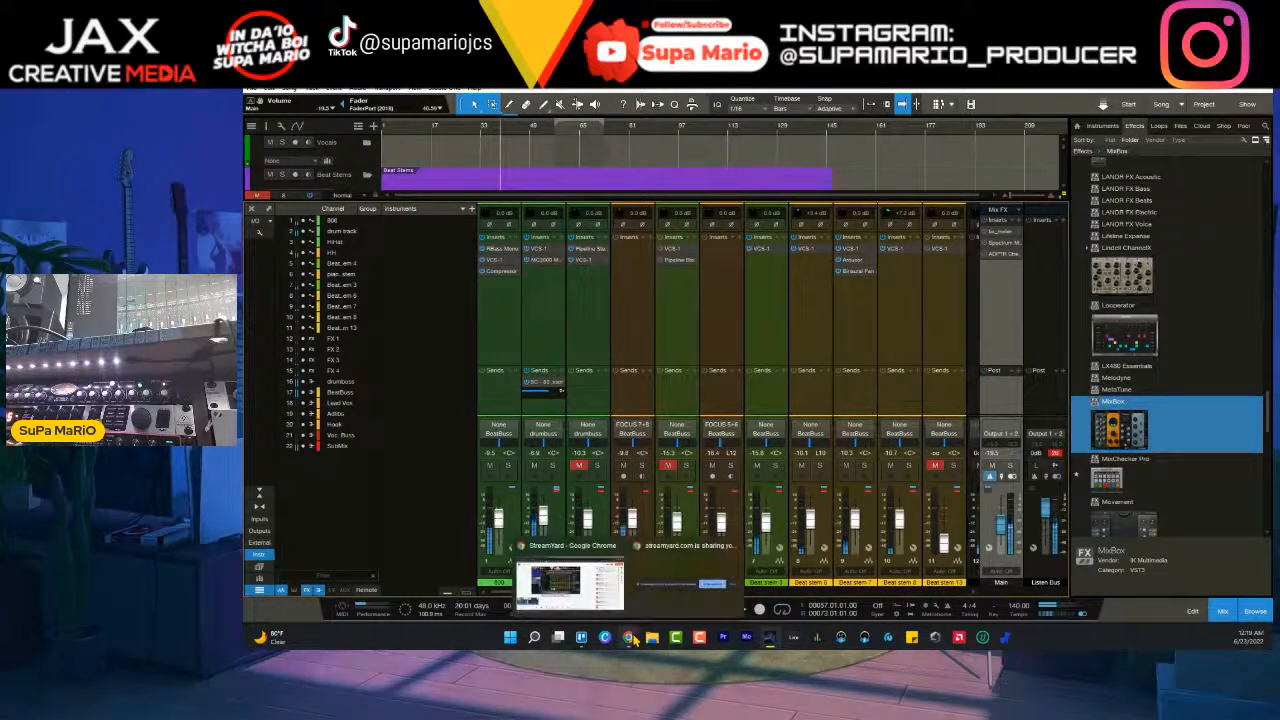